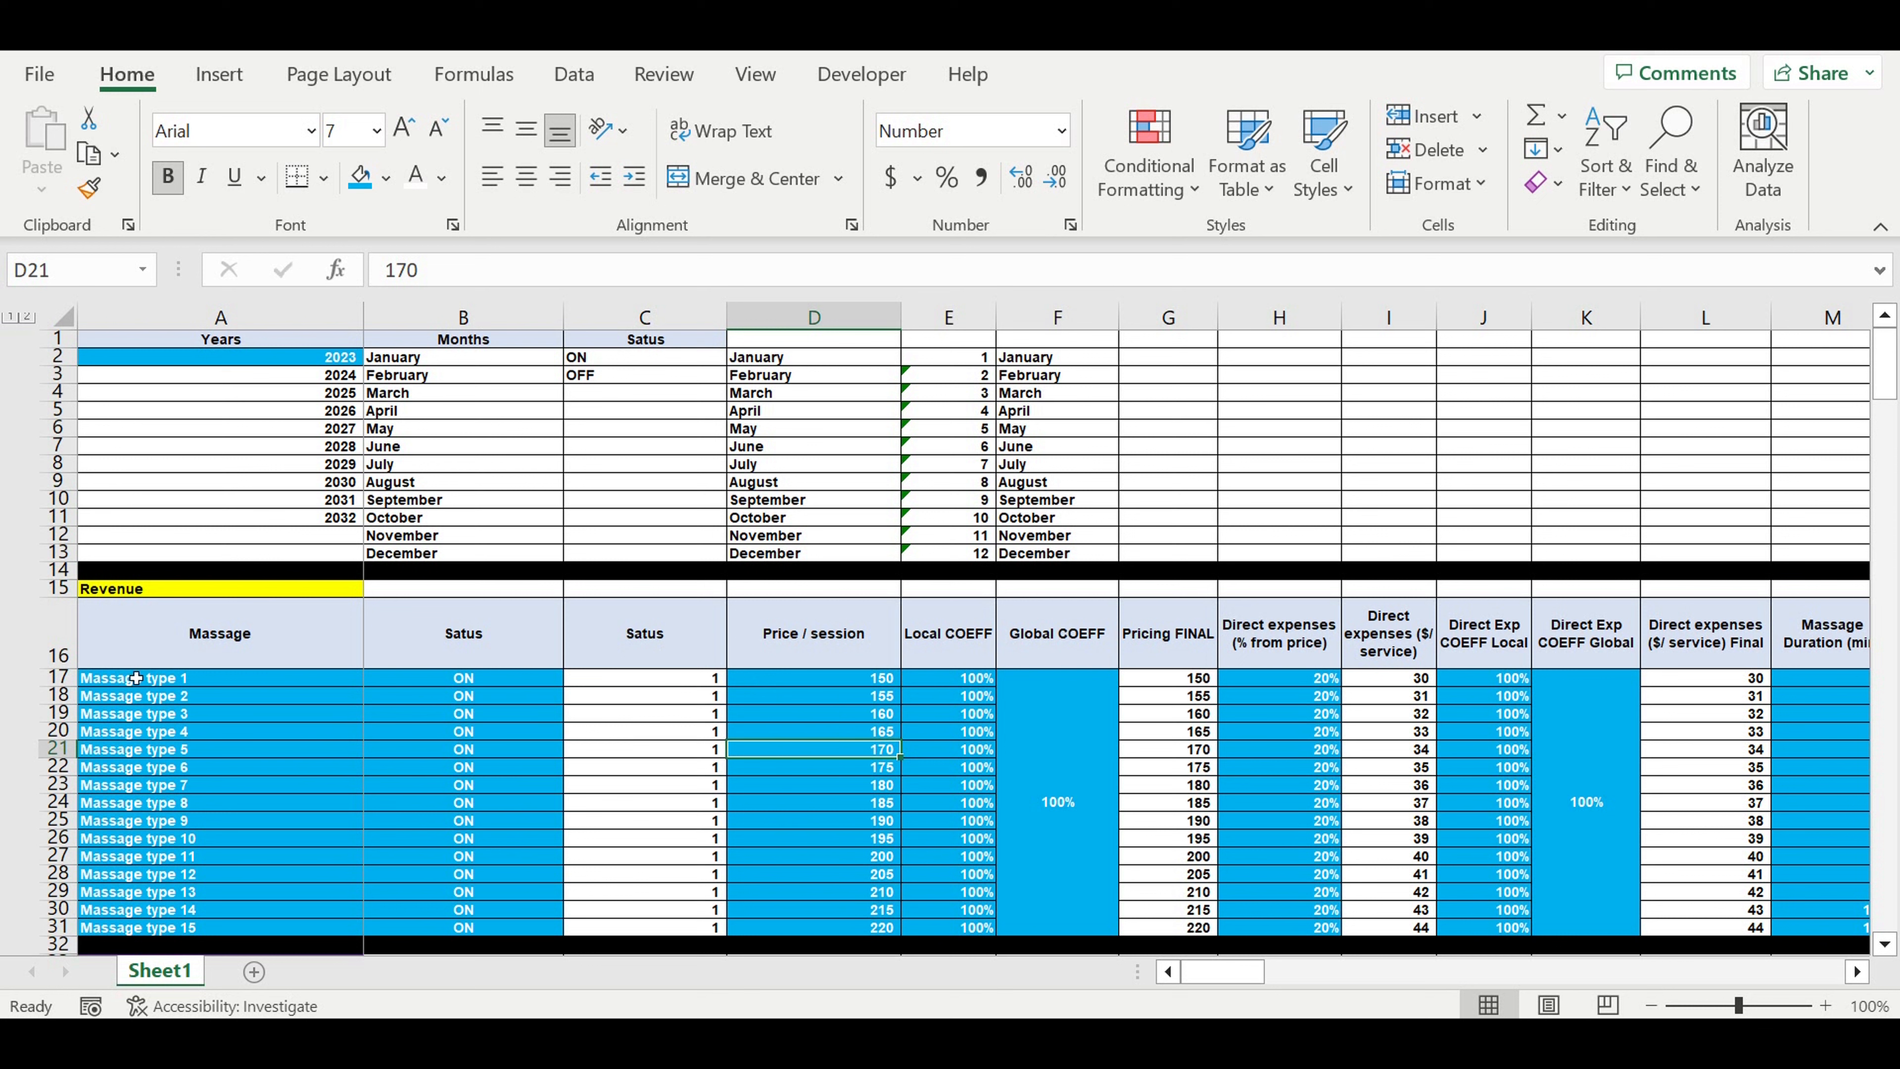
Review the massage types in A17:A31 and the options available for their status in column B
{"action": "left_click_drag", "start_coordinate": [138, 683], "coordinate": [145, 936]}
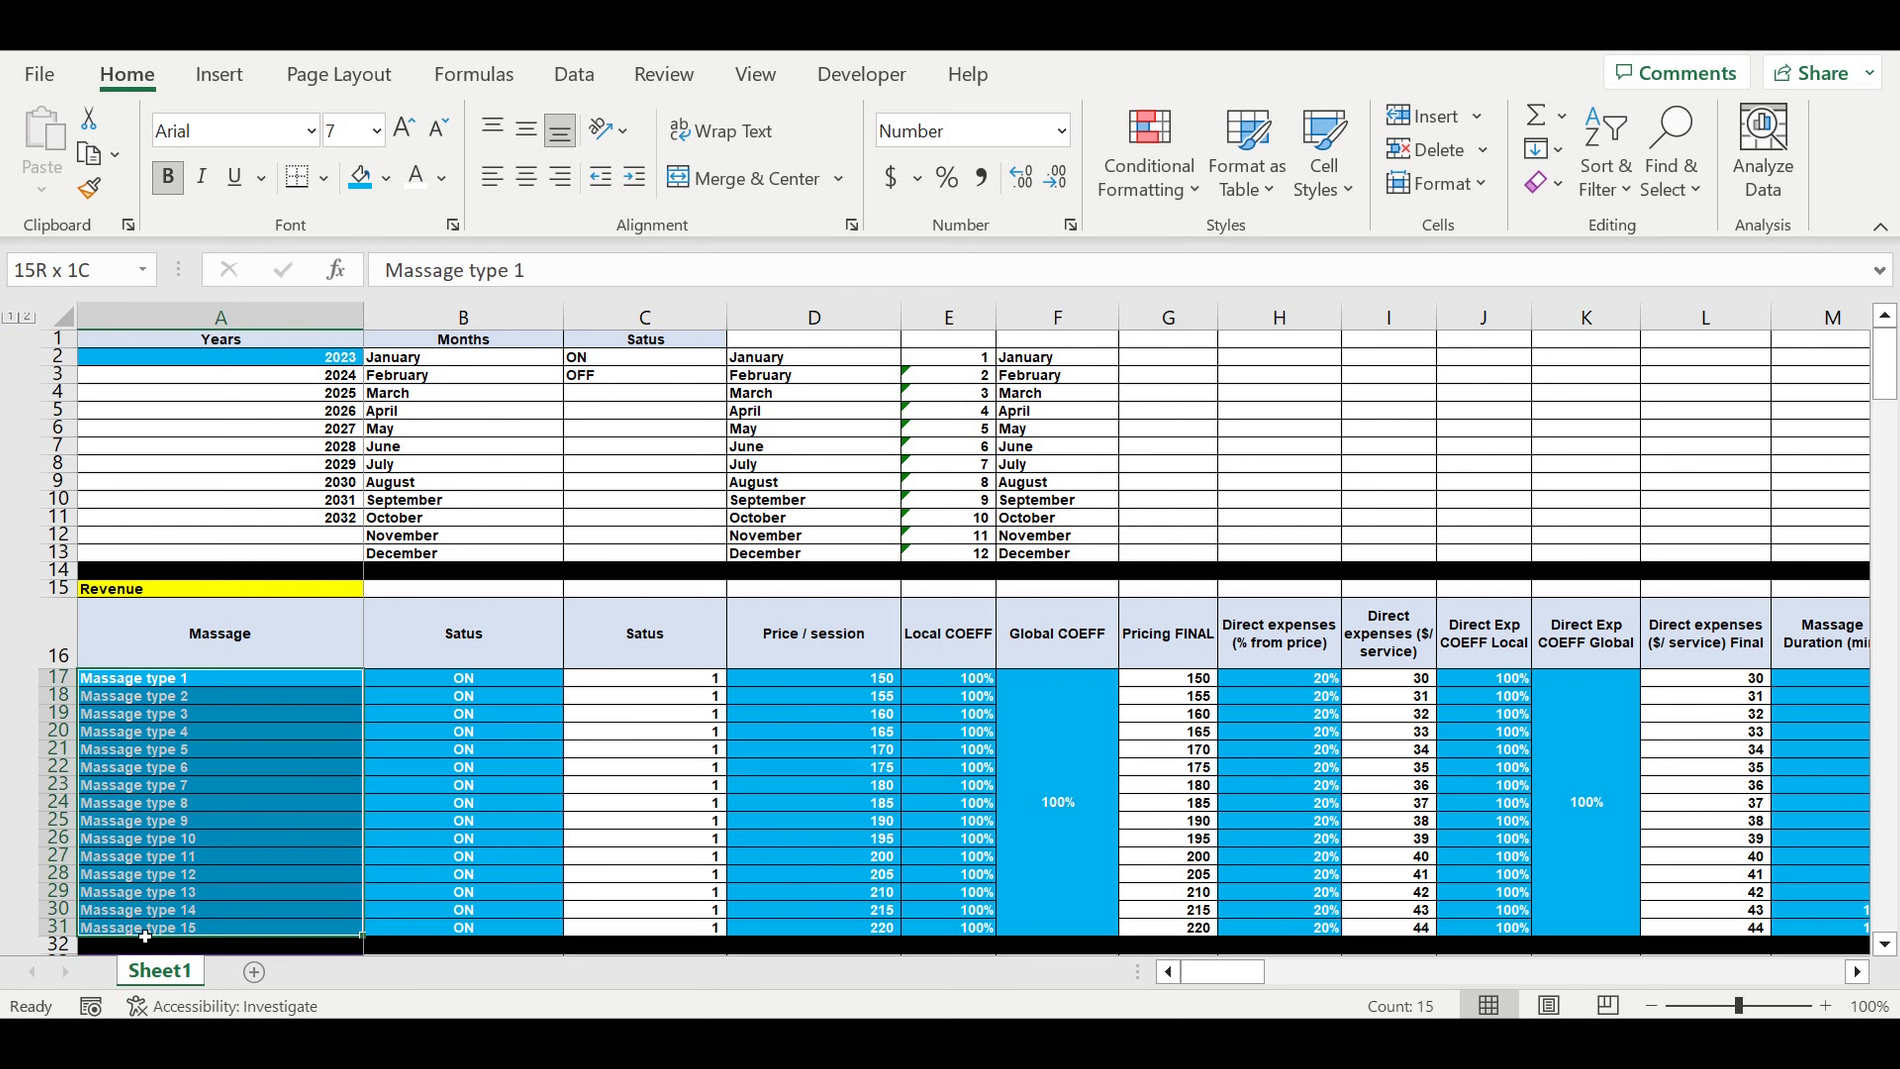
{"action": "left_click", "coordinate": [476, 752]}
{"action": "left_click", "coordinate": [479, 823]}
{"action": "left_click", "coordinate": [481, 893]}
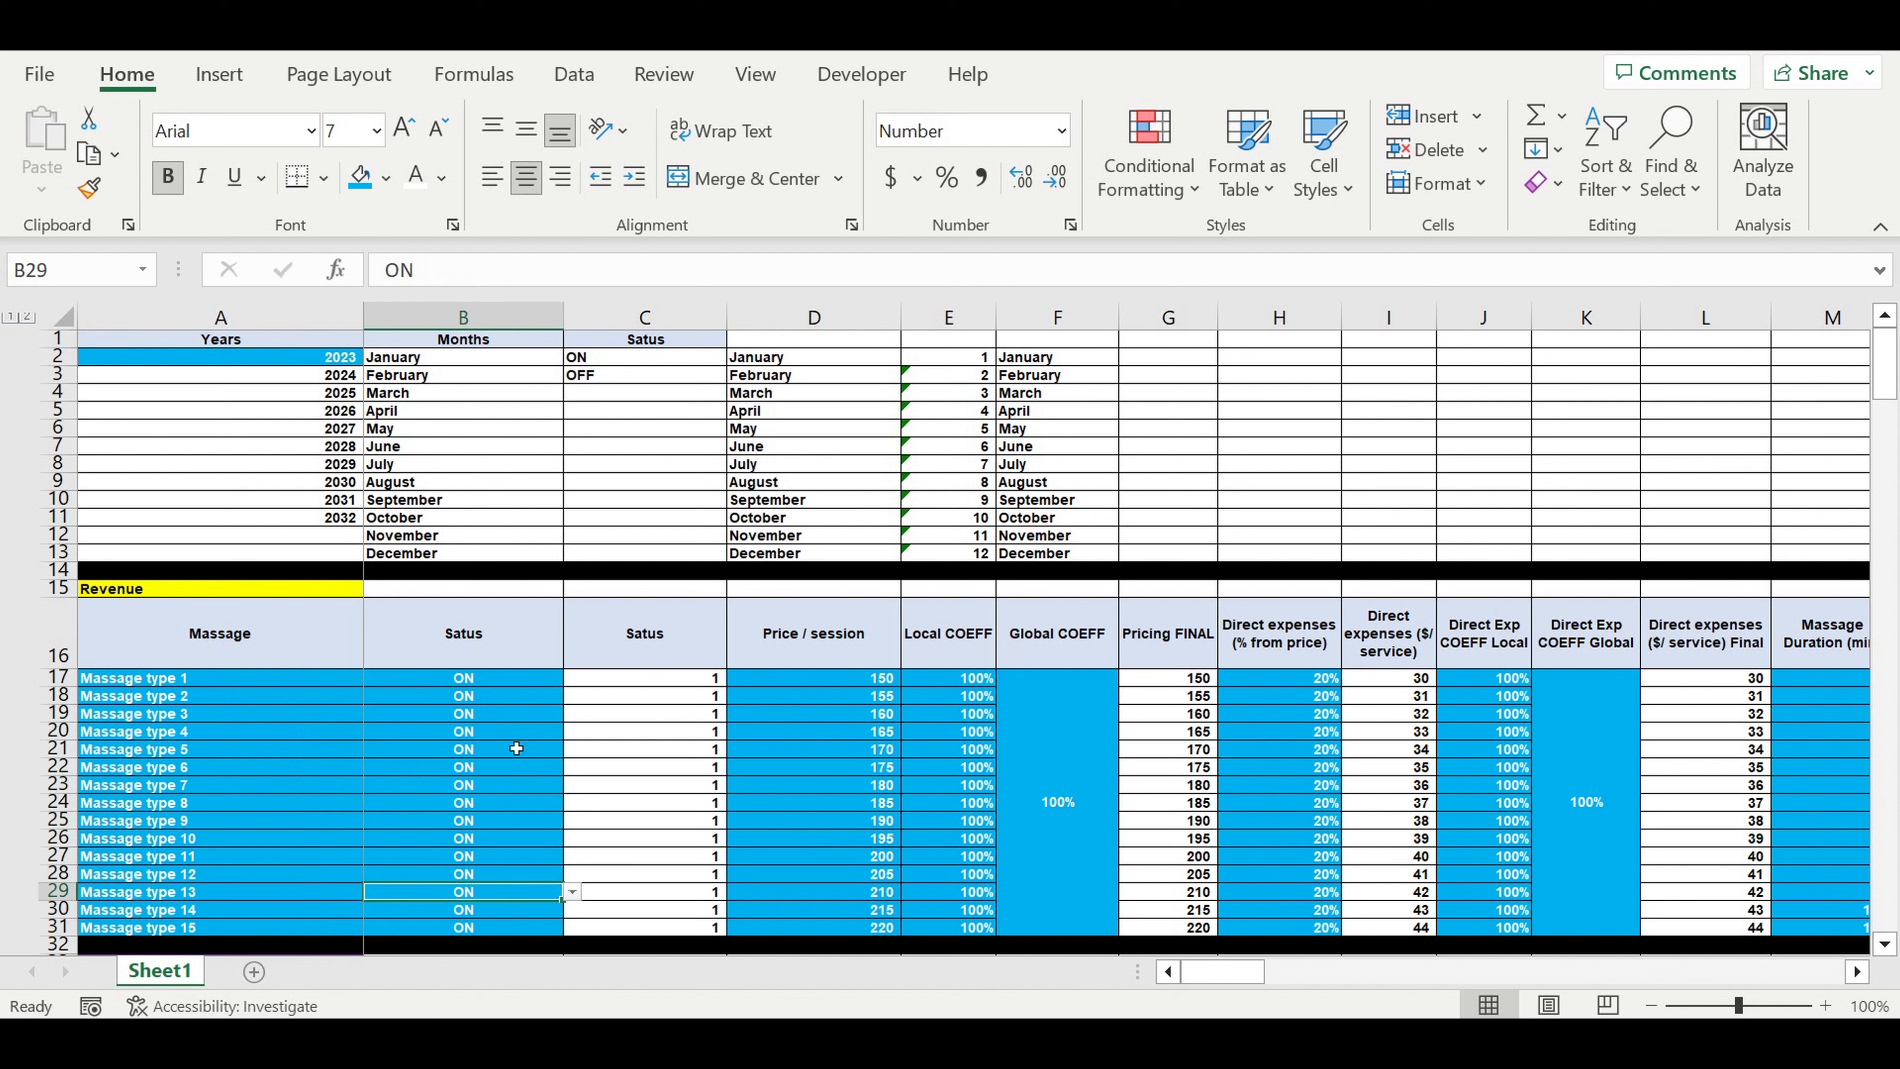
{"action": "left_click", "coordinate": [557, 768]}
{"action": "left_click", "coordinate": [572, 769]}
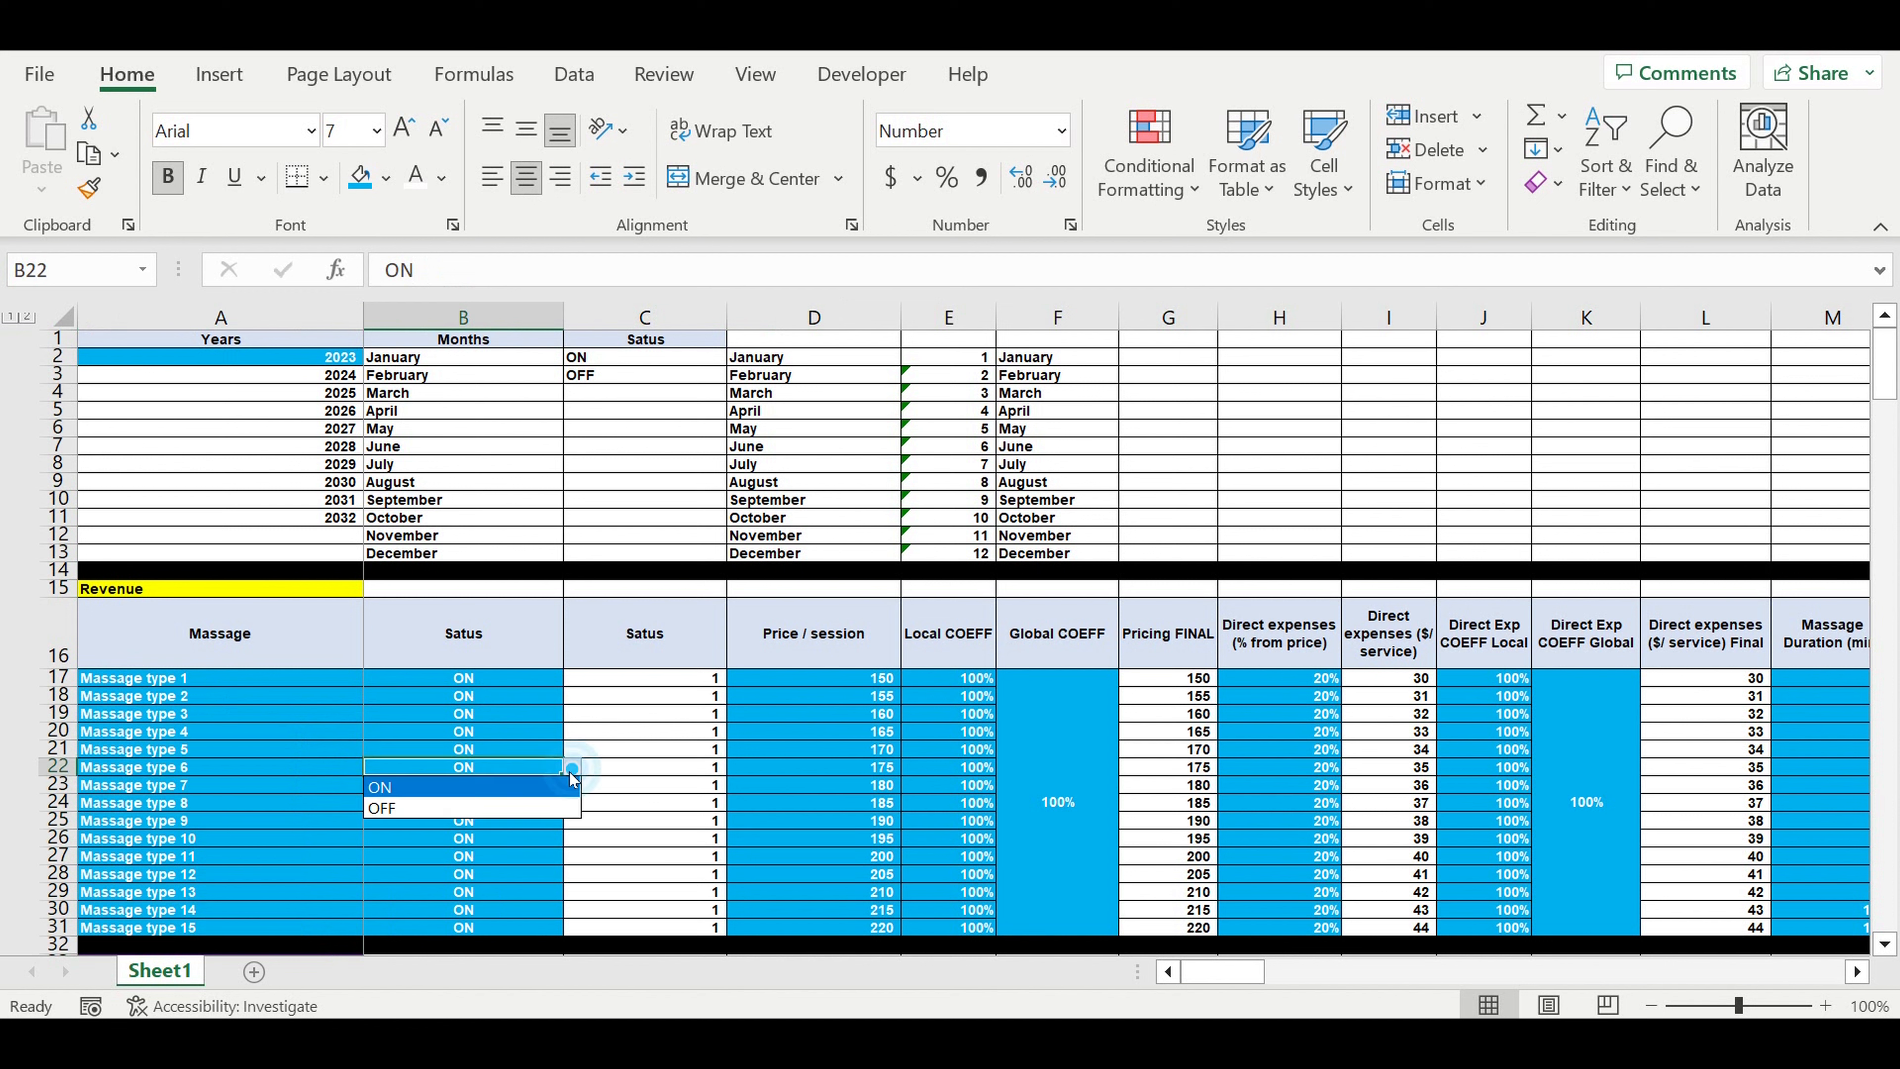
{"action": "key", "text": "Escape"}
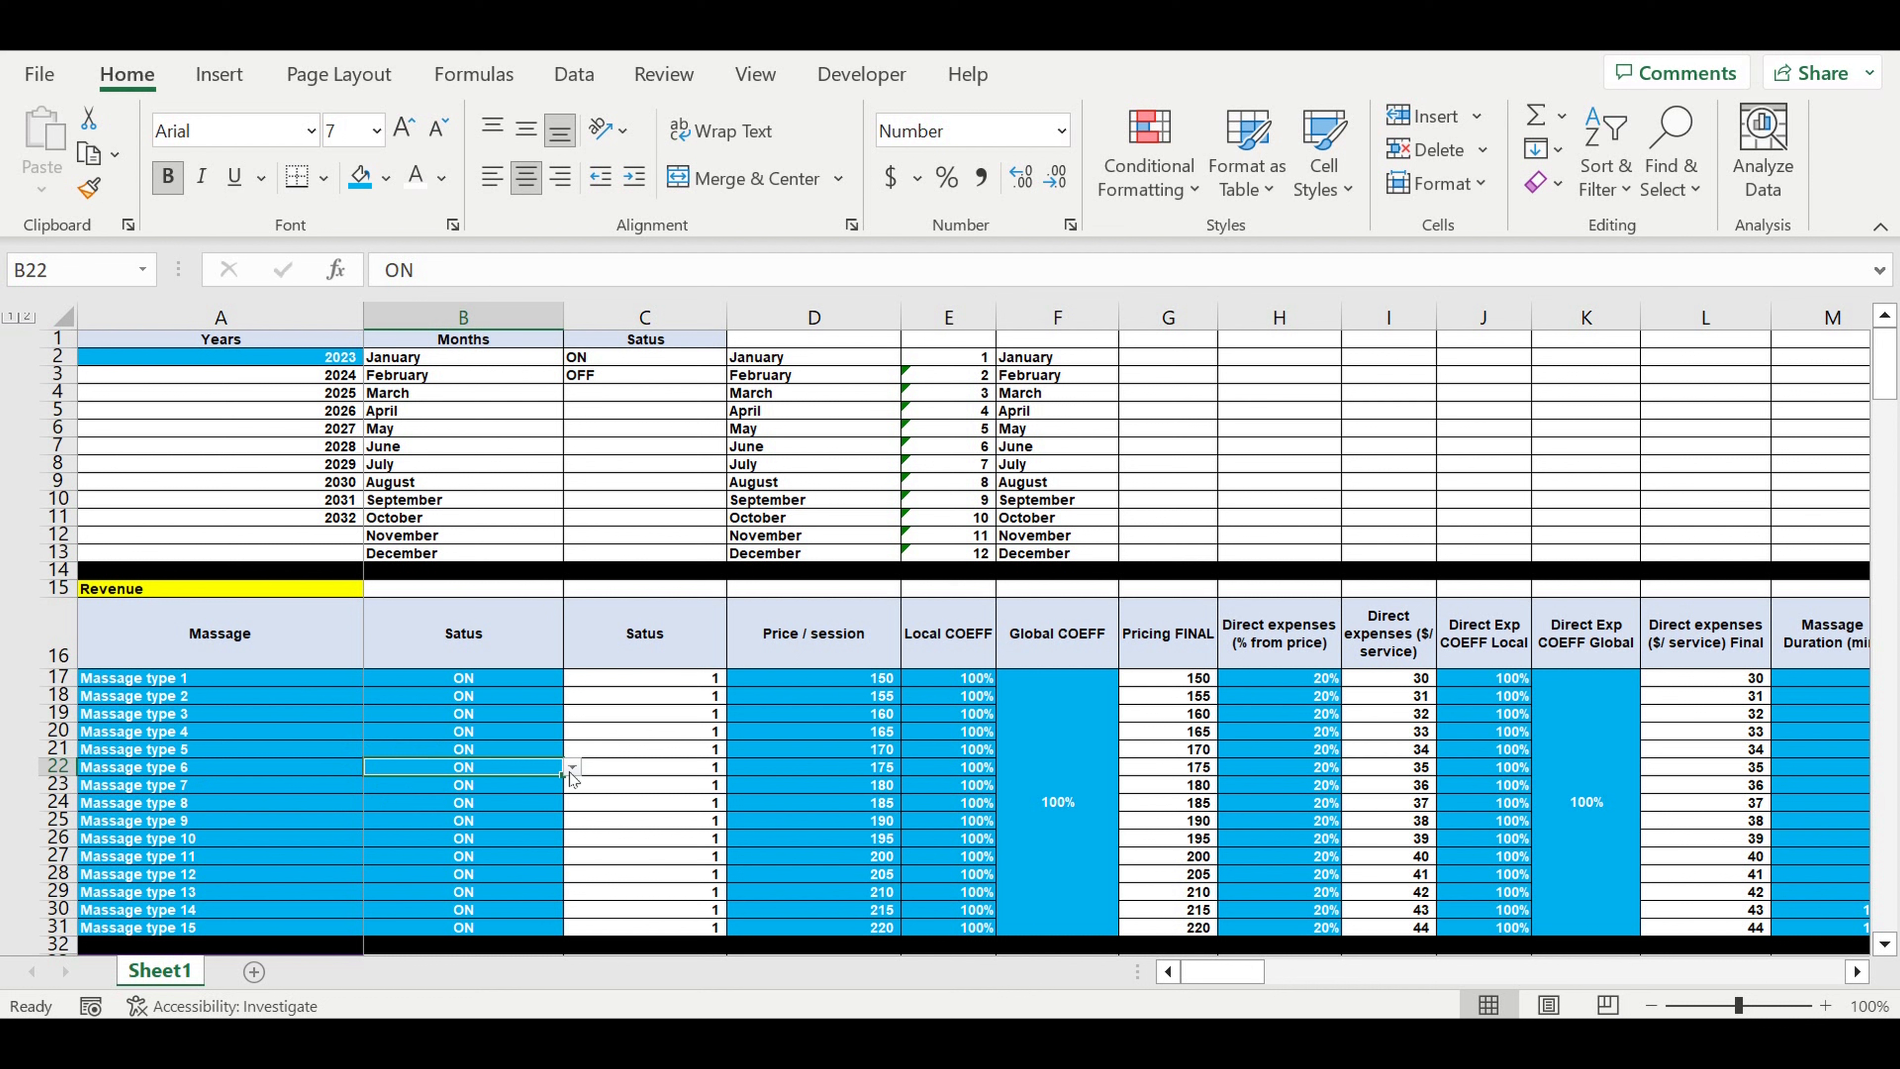
Review the Revenue table's session prices, direct expense percentages, and local and global coefficients for all massage types
{"action": "left_click_drag", "start_coordinate": [861, 678], "coordinate": [832, 927]}
{"action": "left_click_drag", "start_coordinate": [968, 682], "coordinate": [1031, 902]}
{"action": "left_click_drag", "start_coordinate": [854, 685], "coordinate": [847, 928]}
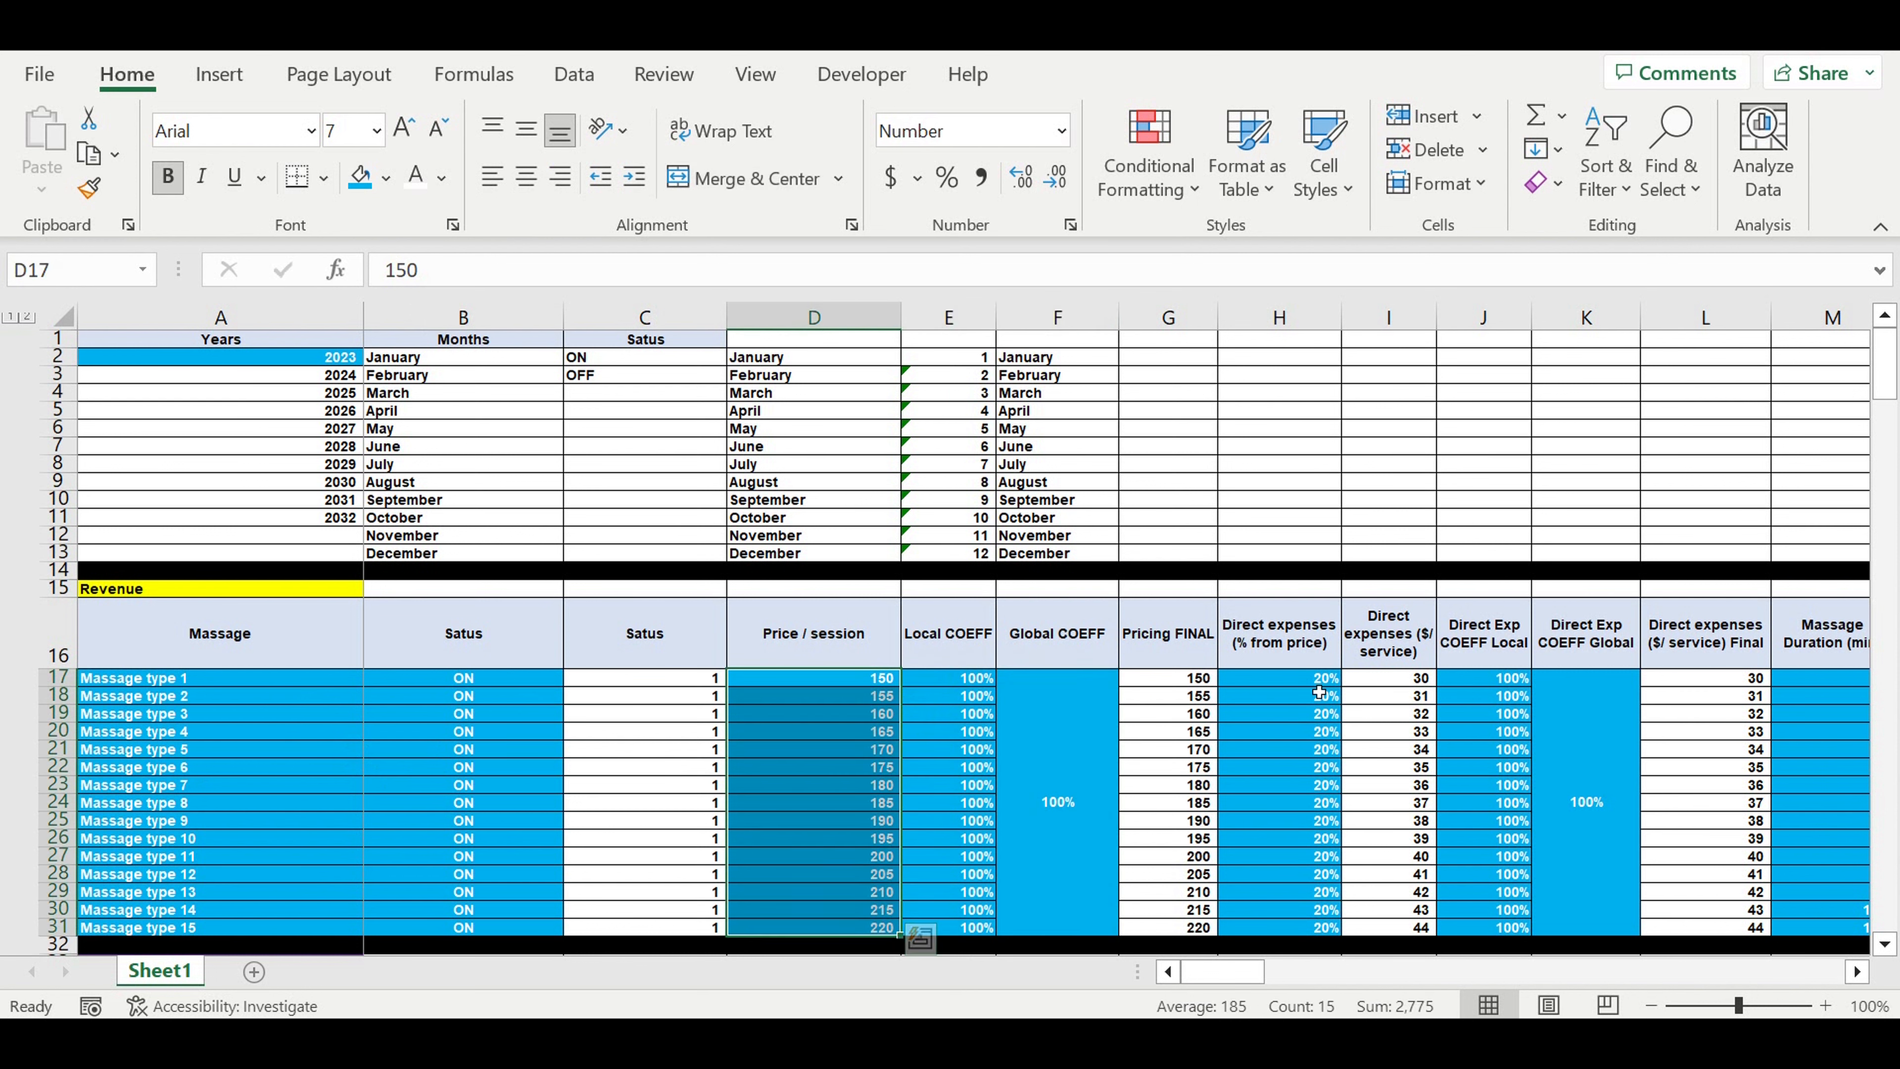
{"action": "left_click_drag", "start_coordinate": [1317, 678], "coordinate": [1278, 933]}
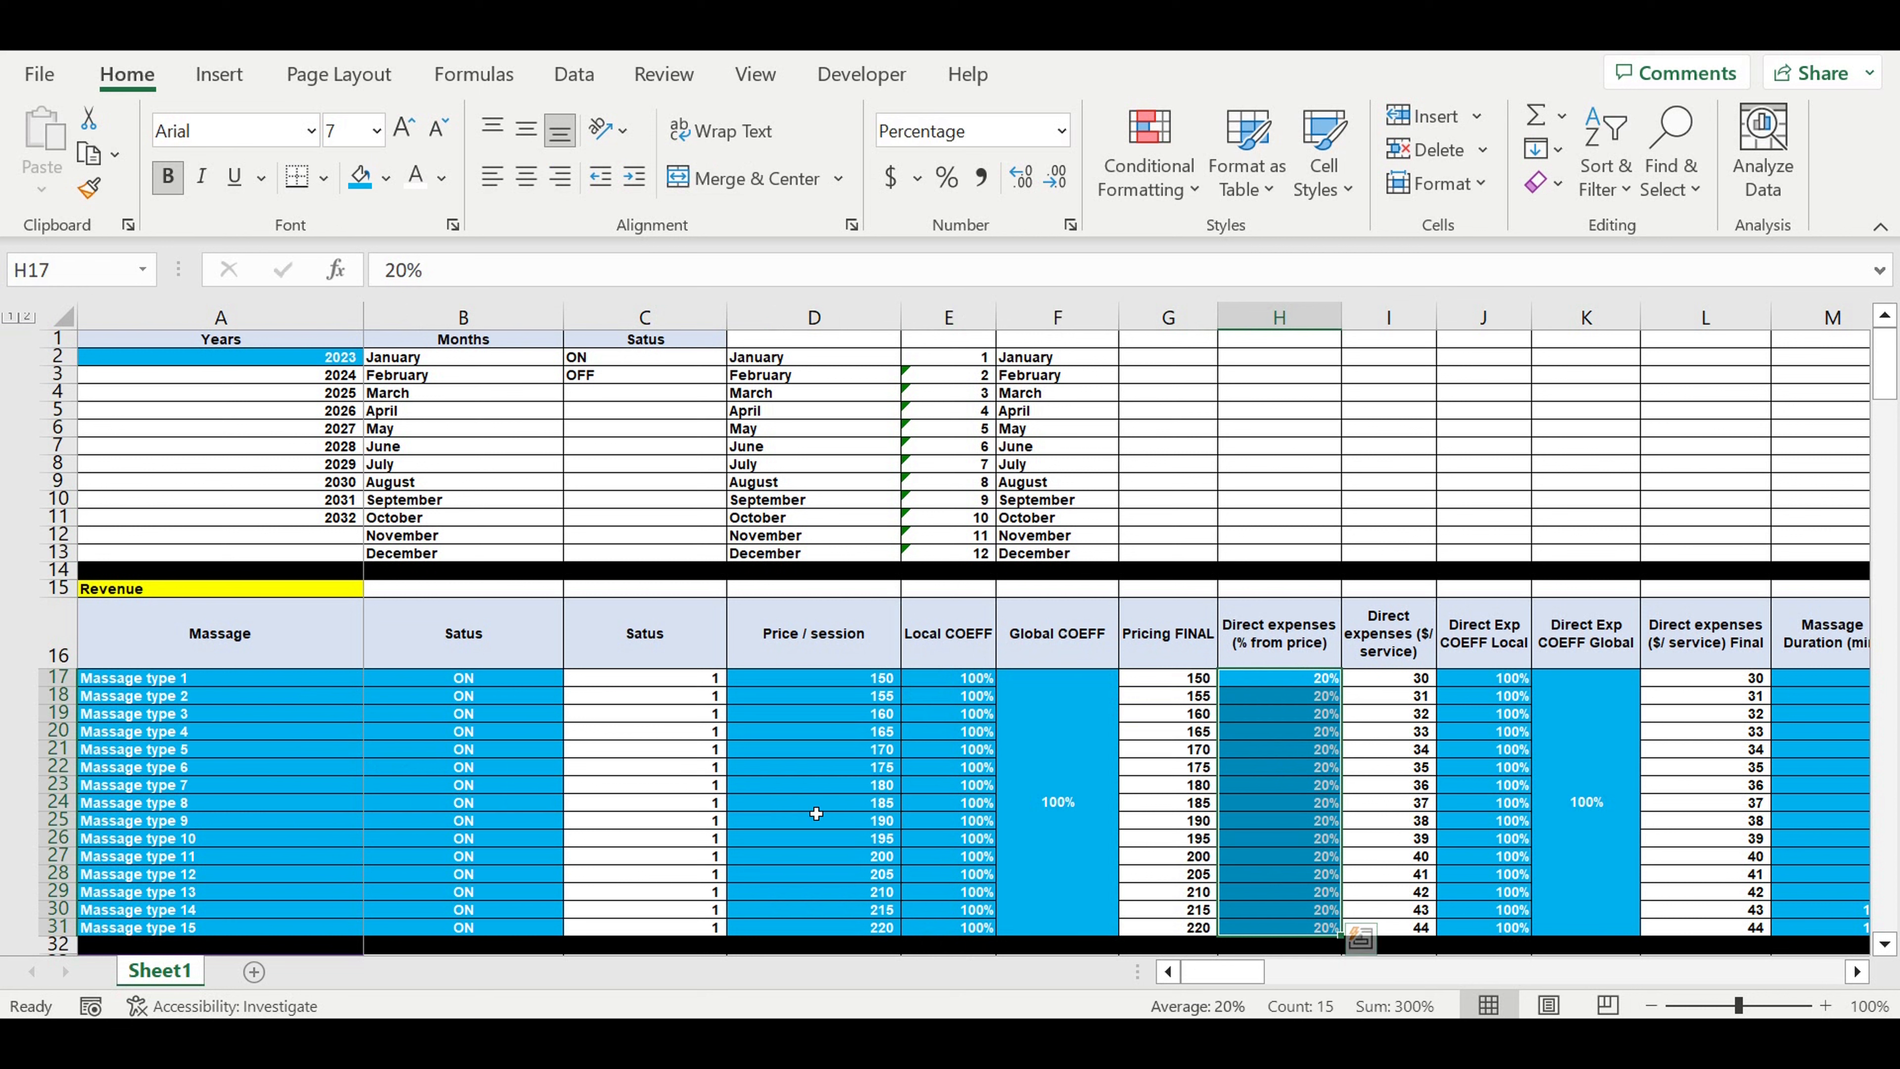
{"action": "key", "text": "ctrl+v"}
{"action": "left_click", "coordinate": [1515, 679]}
{"action": "left_click", "coordinate": [1563, 809], "text": "shift"}
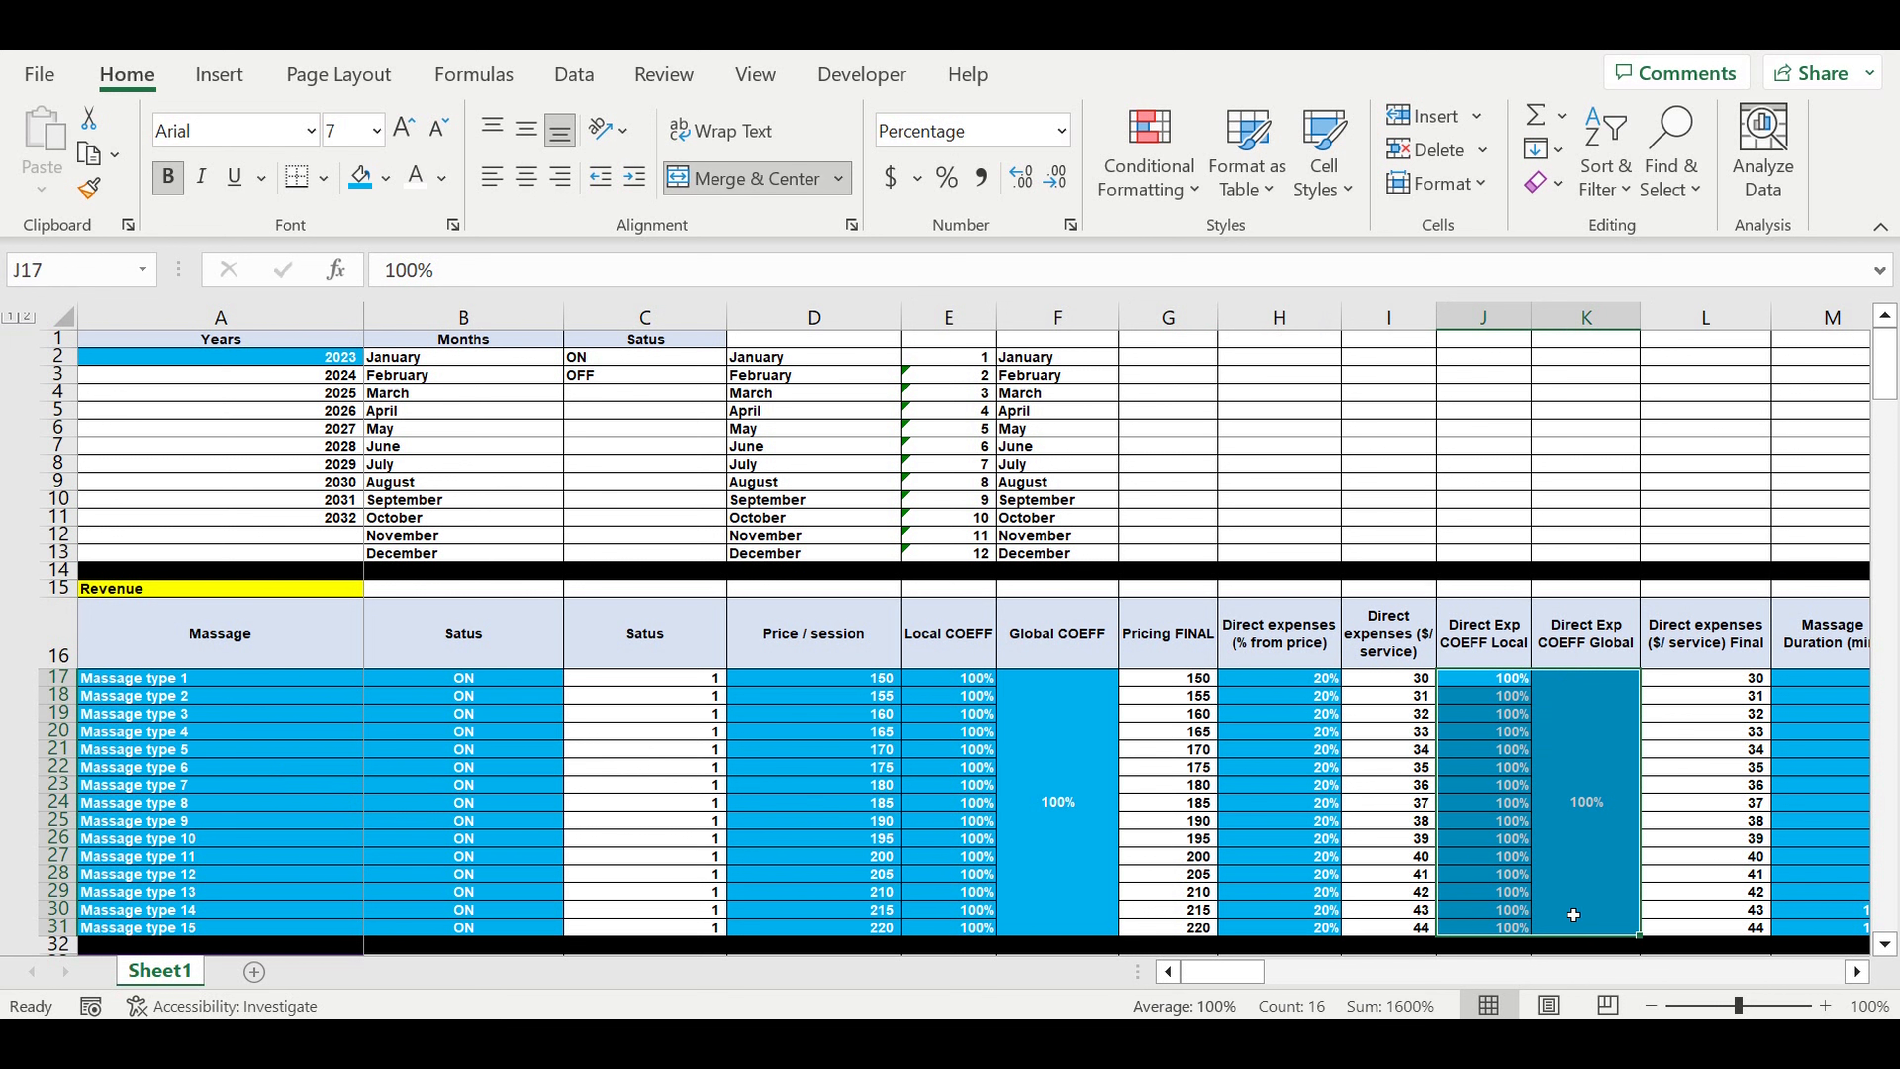
Review the massage duration minutes and their local and global coefficients in M17:O31
{"action": "left_click", "coordinate": [1858, 971]}
{"action": "left_click", "coordinate": [1859, 971]}
{"action": "left_click", "coordinate": [1858, 972]}
{"action": "left_click_drag", "start_coordinate": [1328, 680], "coordinate": [1483, 904]}
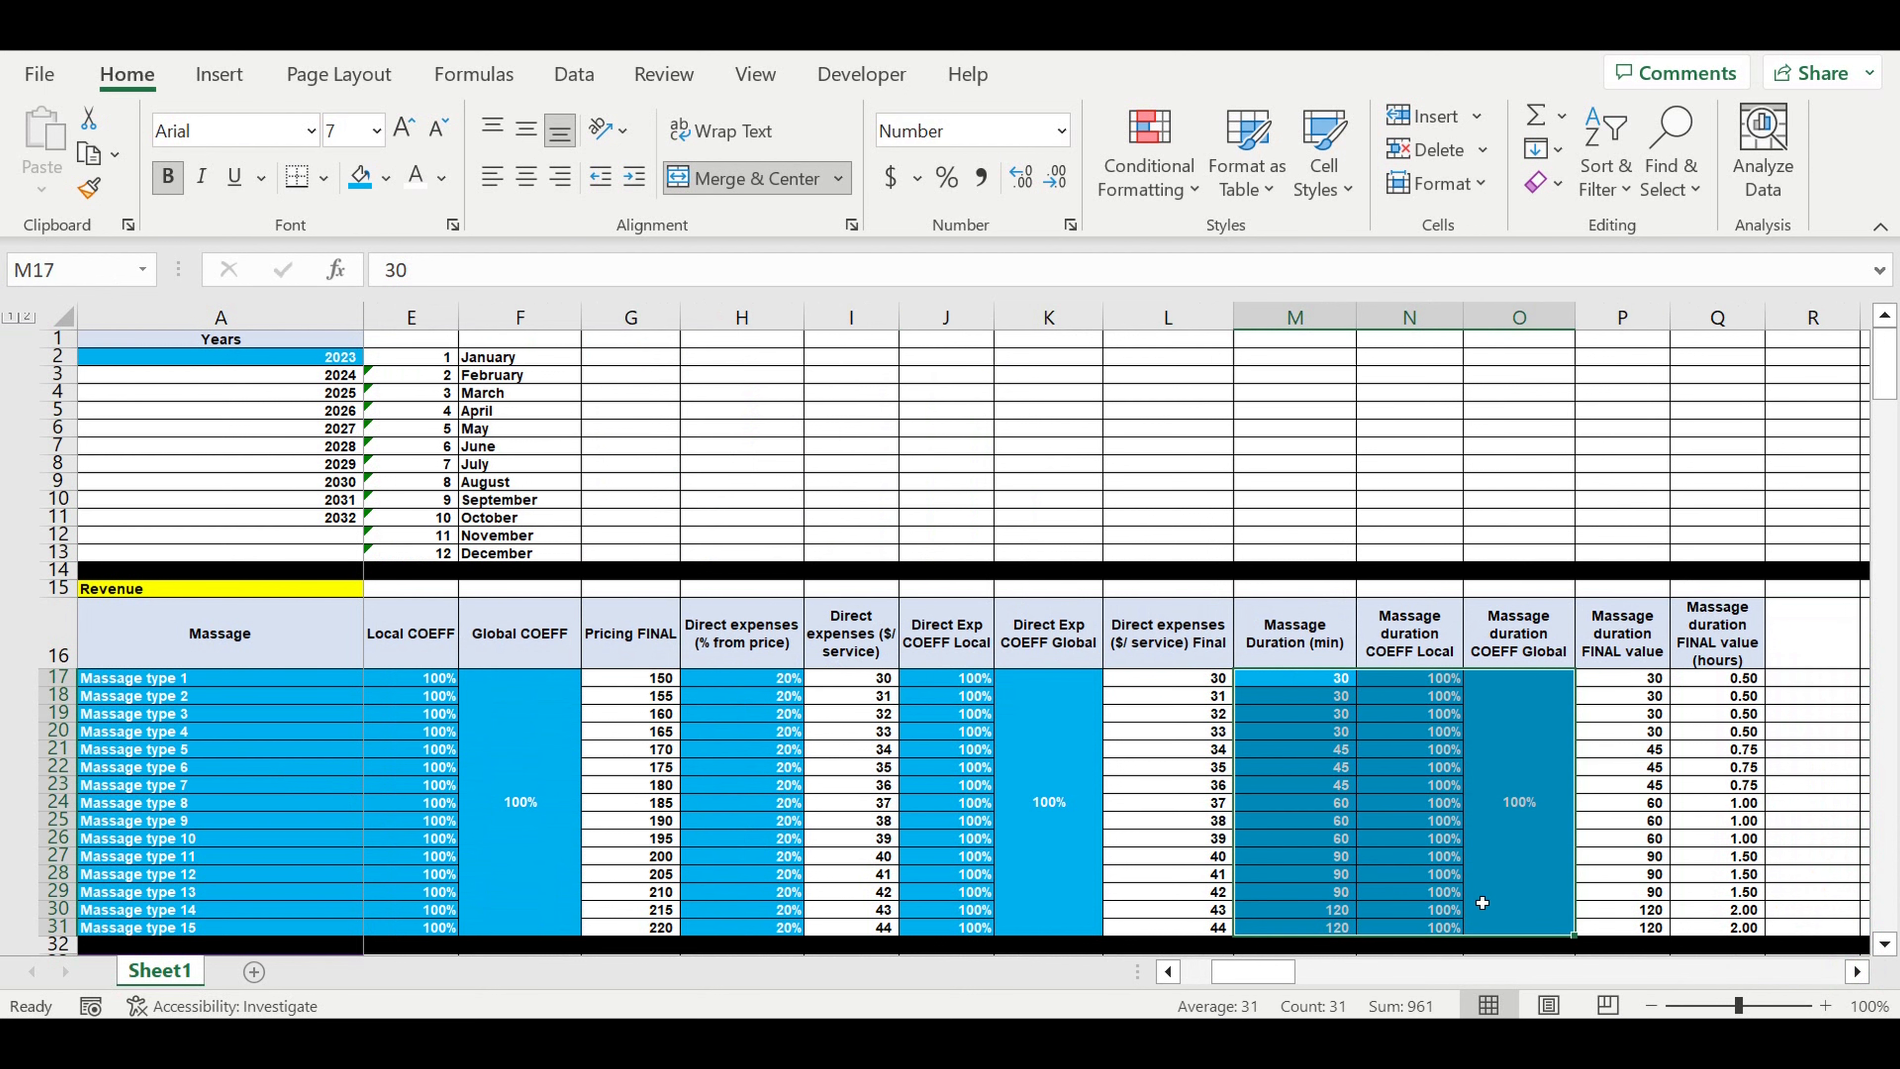
{"action": "left_click_drag", "start_coordinate": [1270, 981], "coordinate": [1227, 973]}
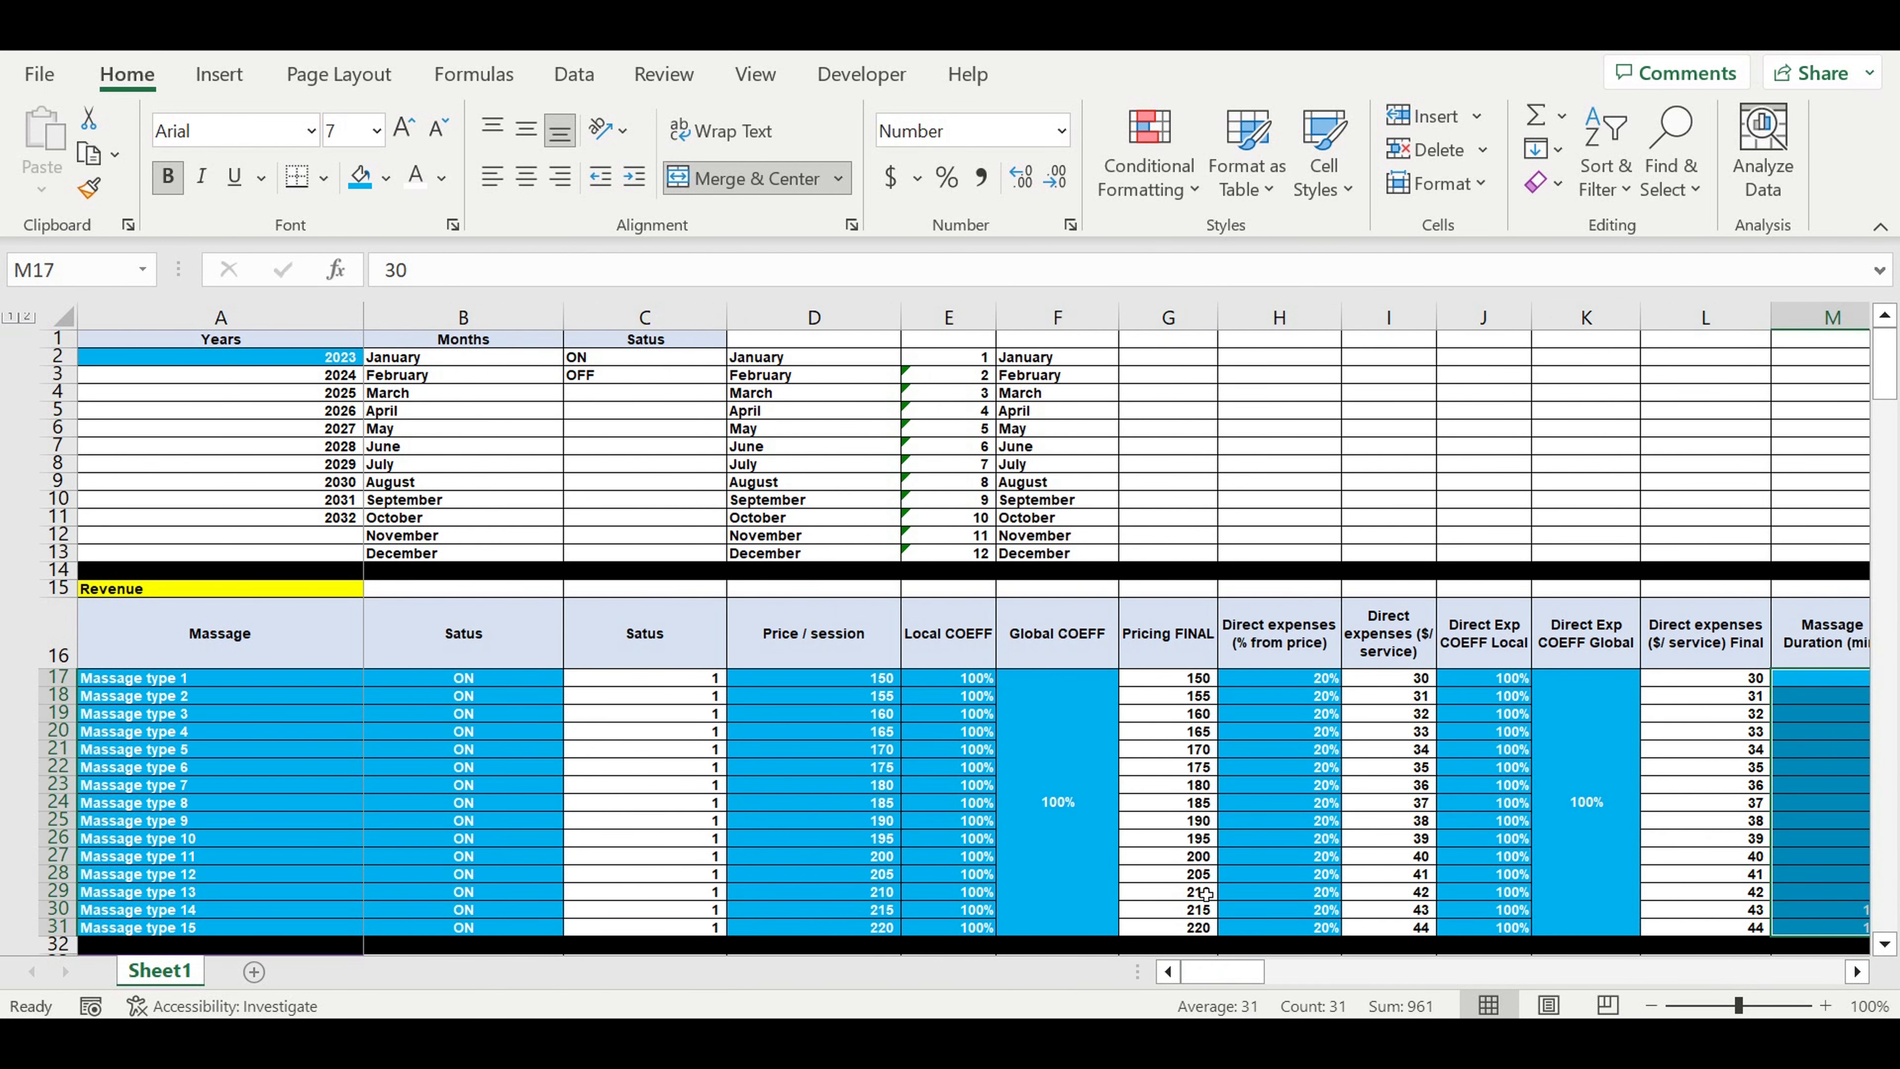
Examine the Working hours table's amount of working hours for each day from Monday to Sunday
{"action": "scroll", "coordinate": [765, 667], "scroll_direction": "down", "scroll_amount": 2}
{"action": "scroll", "coordinate": [765, 666], "scroll_direction": "down", "scroll_amount": 4}
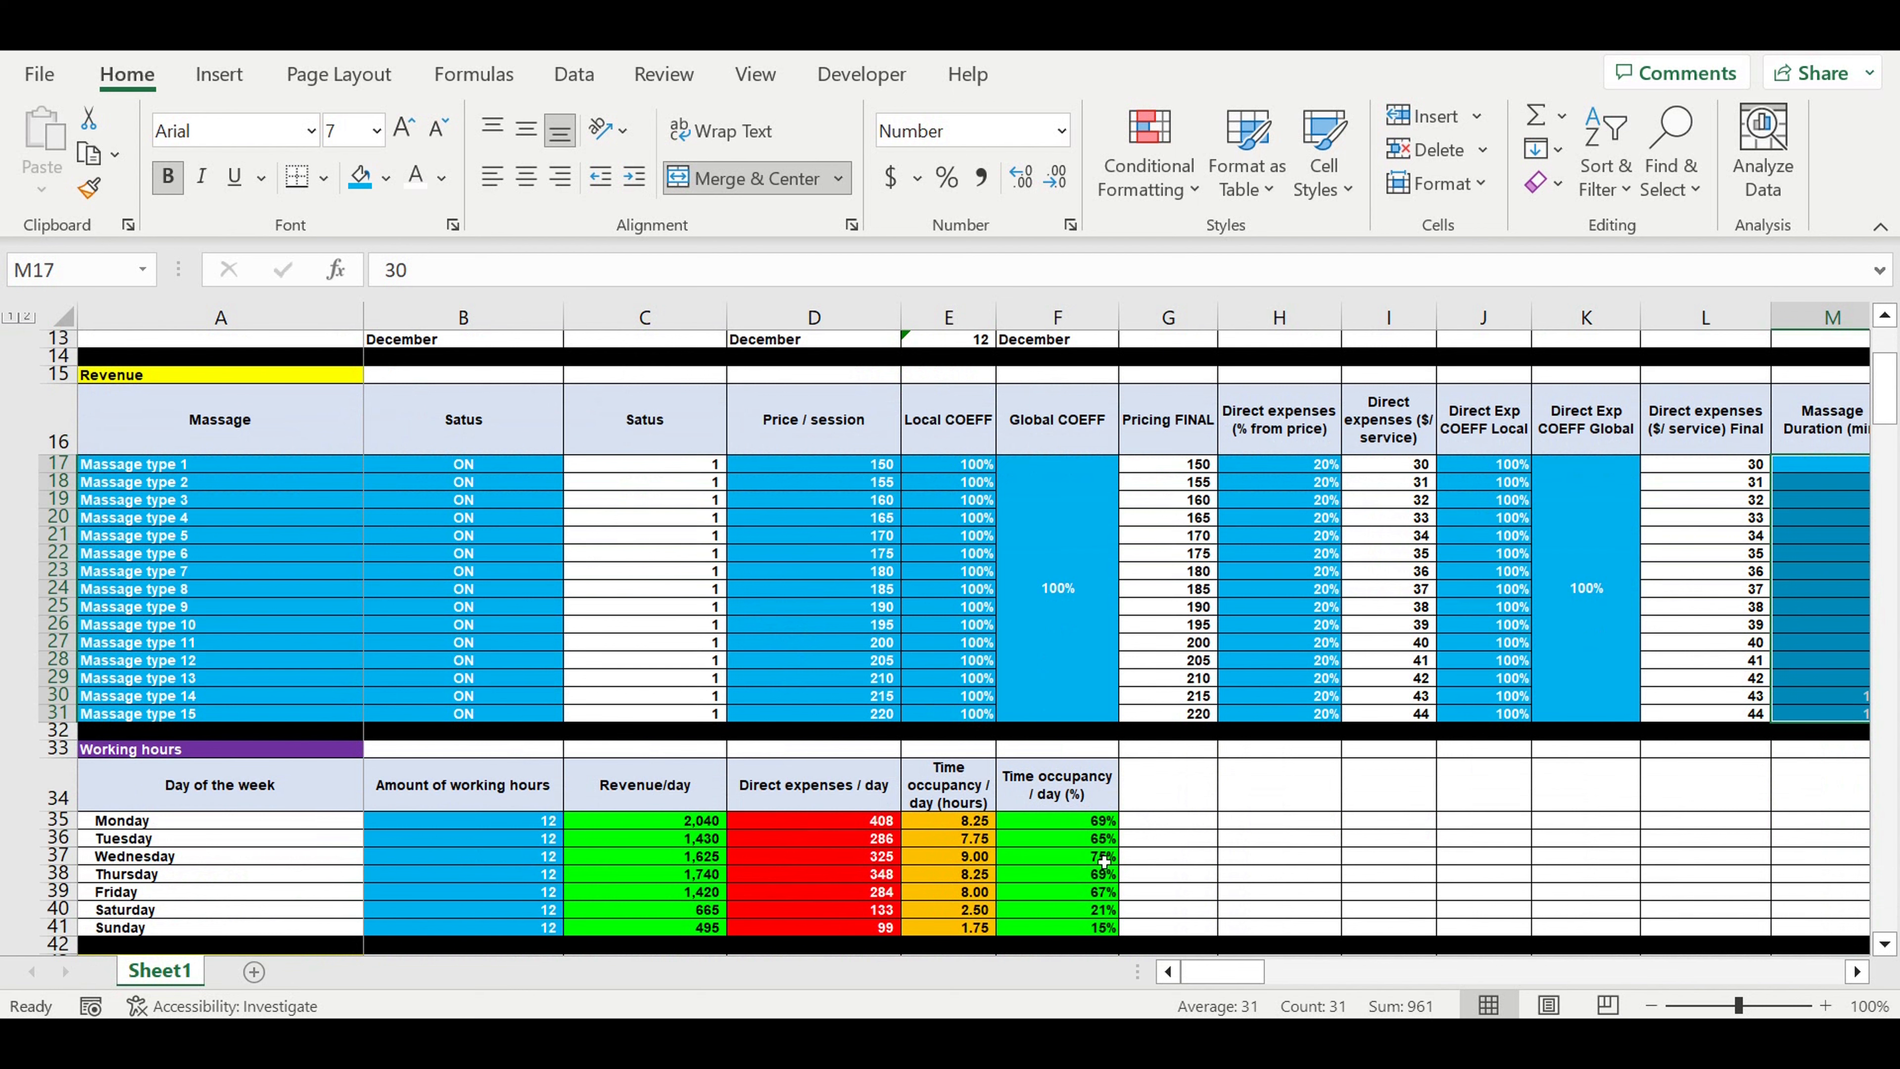
{"action": "scroll", "coordinate": [581, 753], "scroll_direction": "down", "scroll_amount": 2}
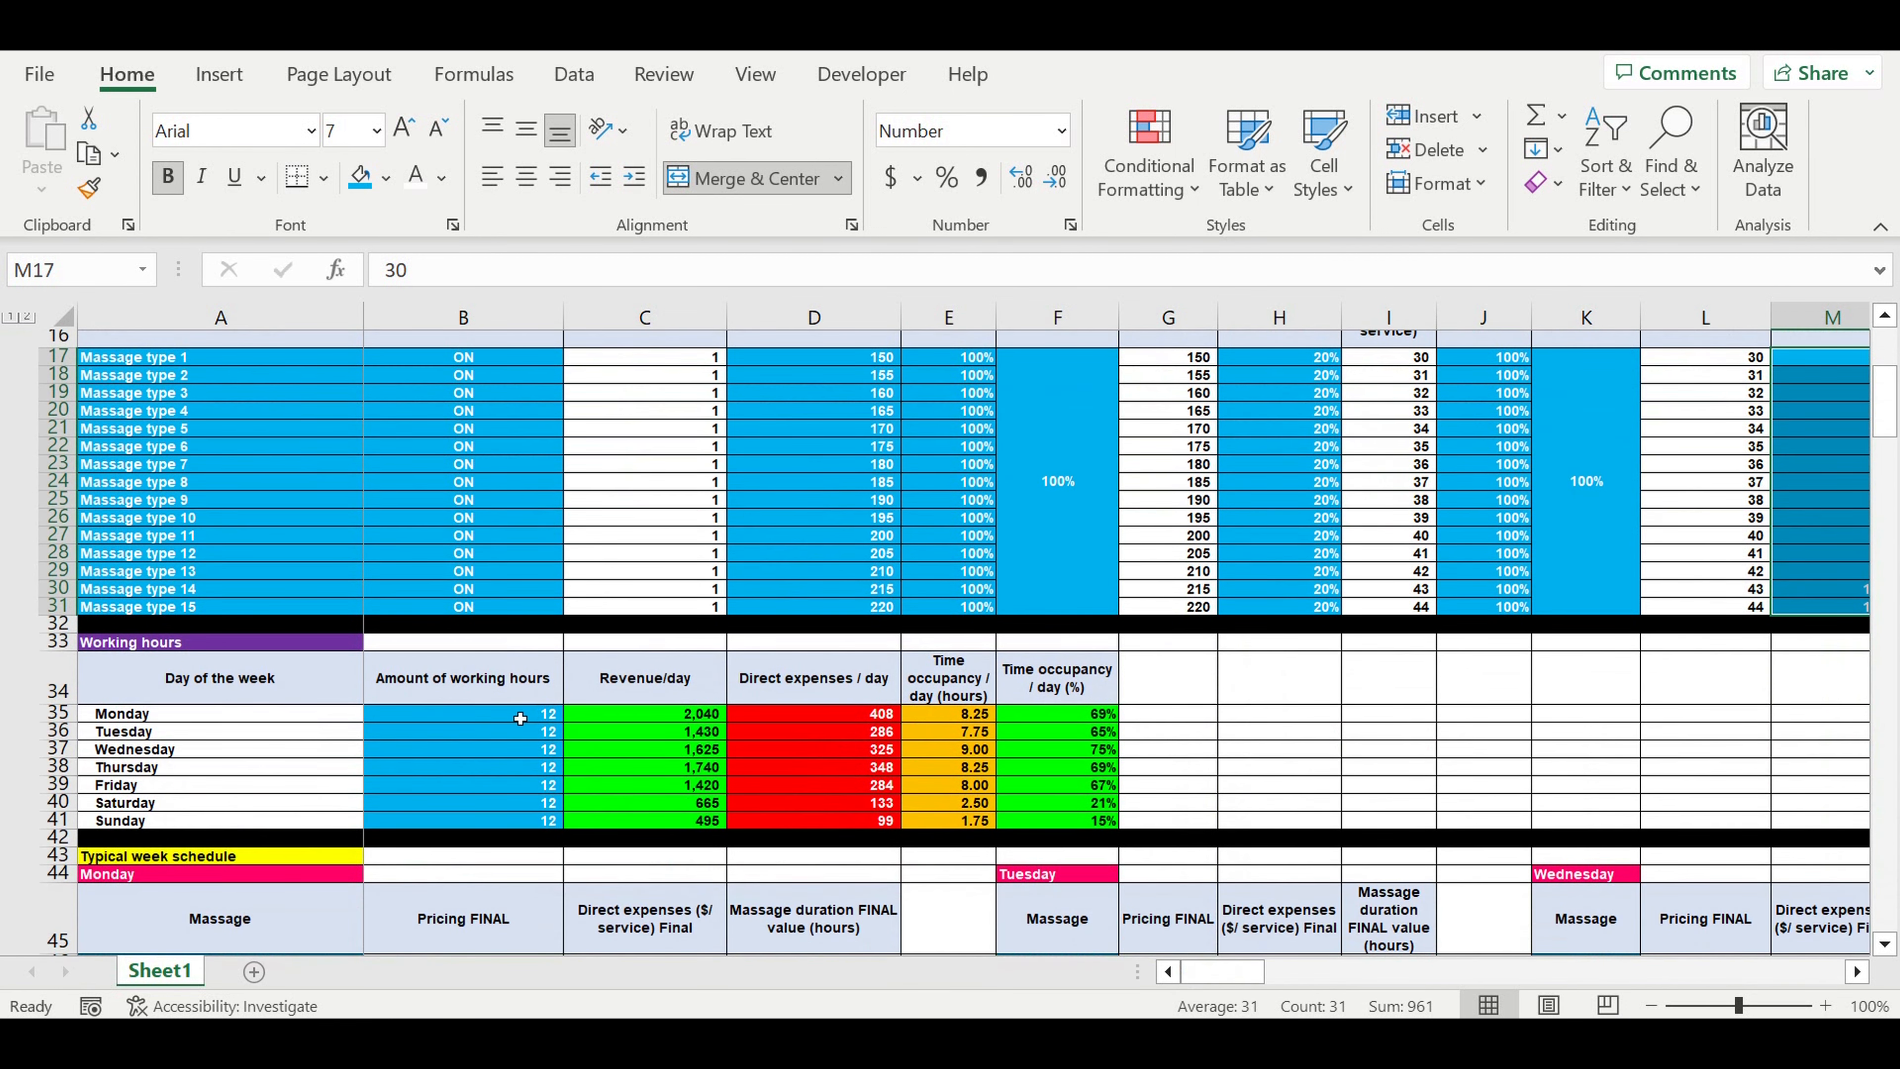
{"action": "left_click_drag", "start_coordinate": [522, 717], "coordinate": [494, 823]}
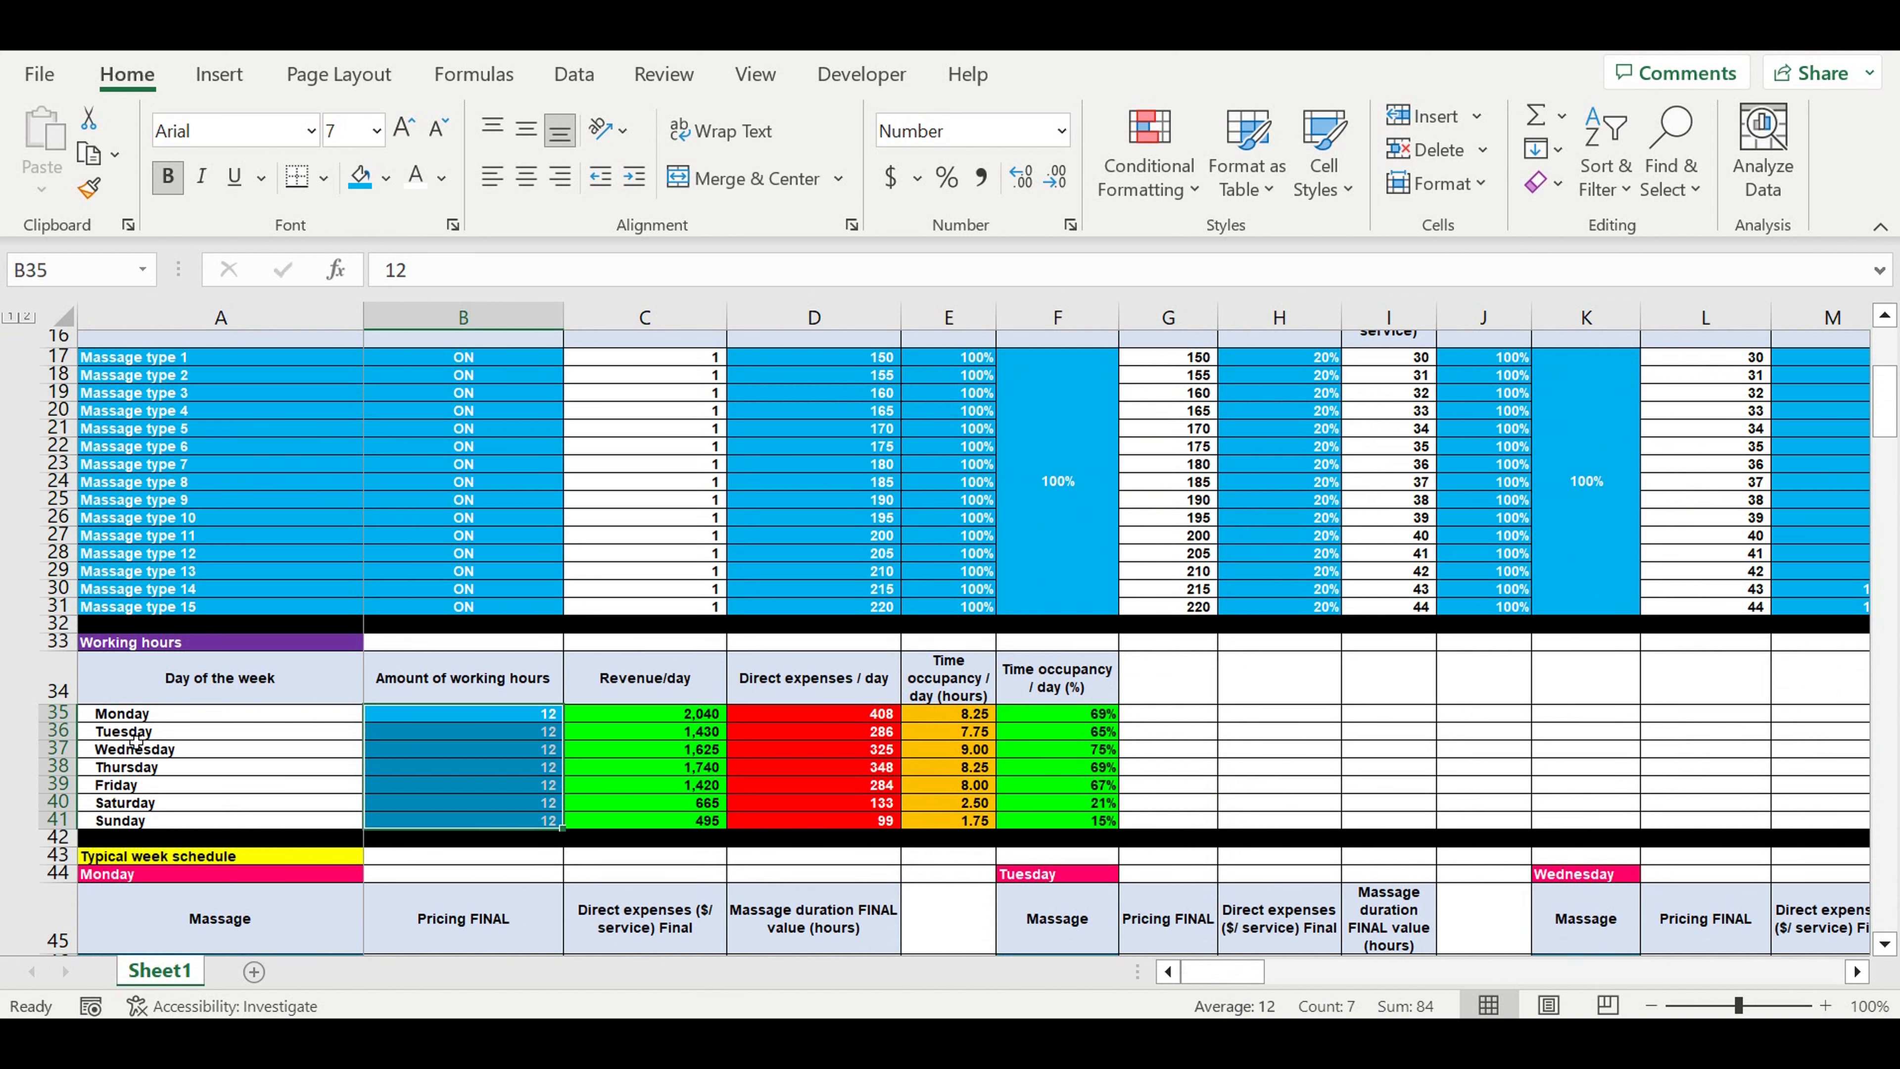
{"action": "left_click_drag", "start_coordinate": [424, 717], "coordinate": [421, 831]}
{"action": "left_click", "coordinate": [160, 720]}
{"action": "left_click", "coordinate": [151, 827]}
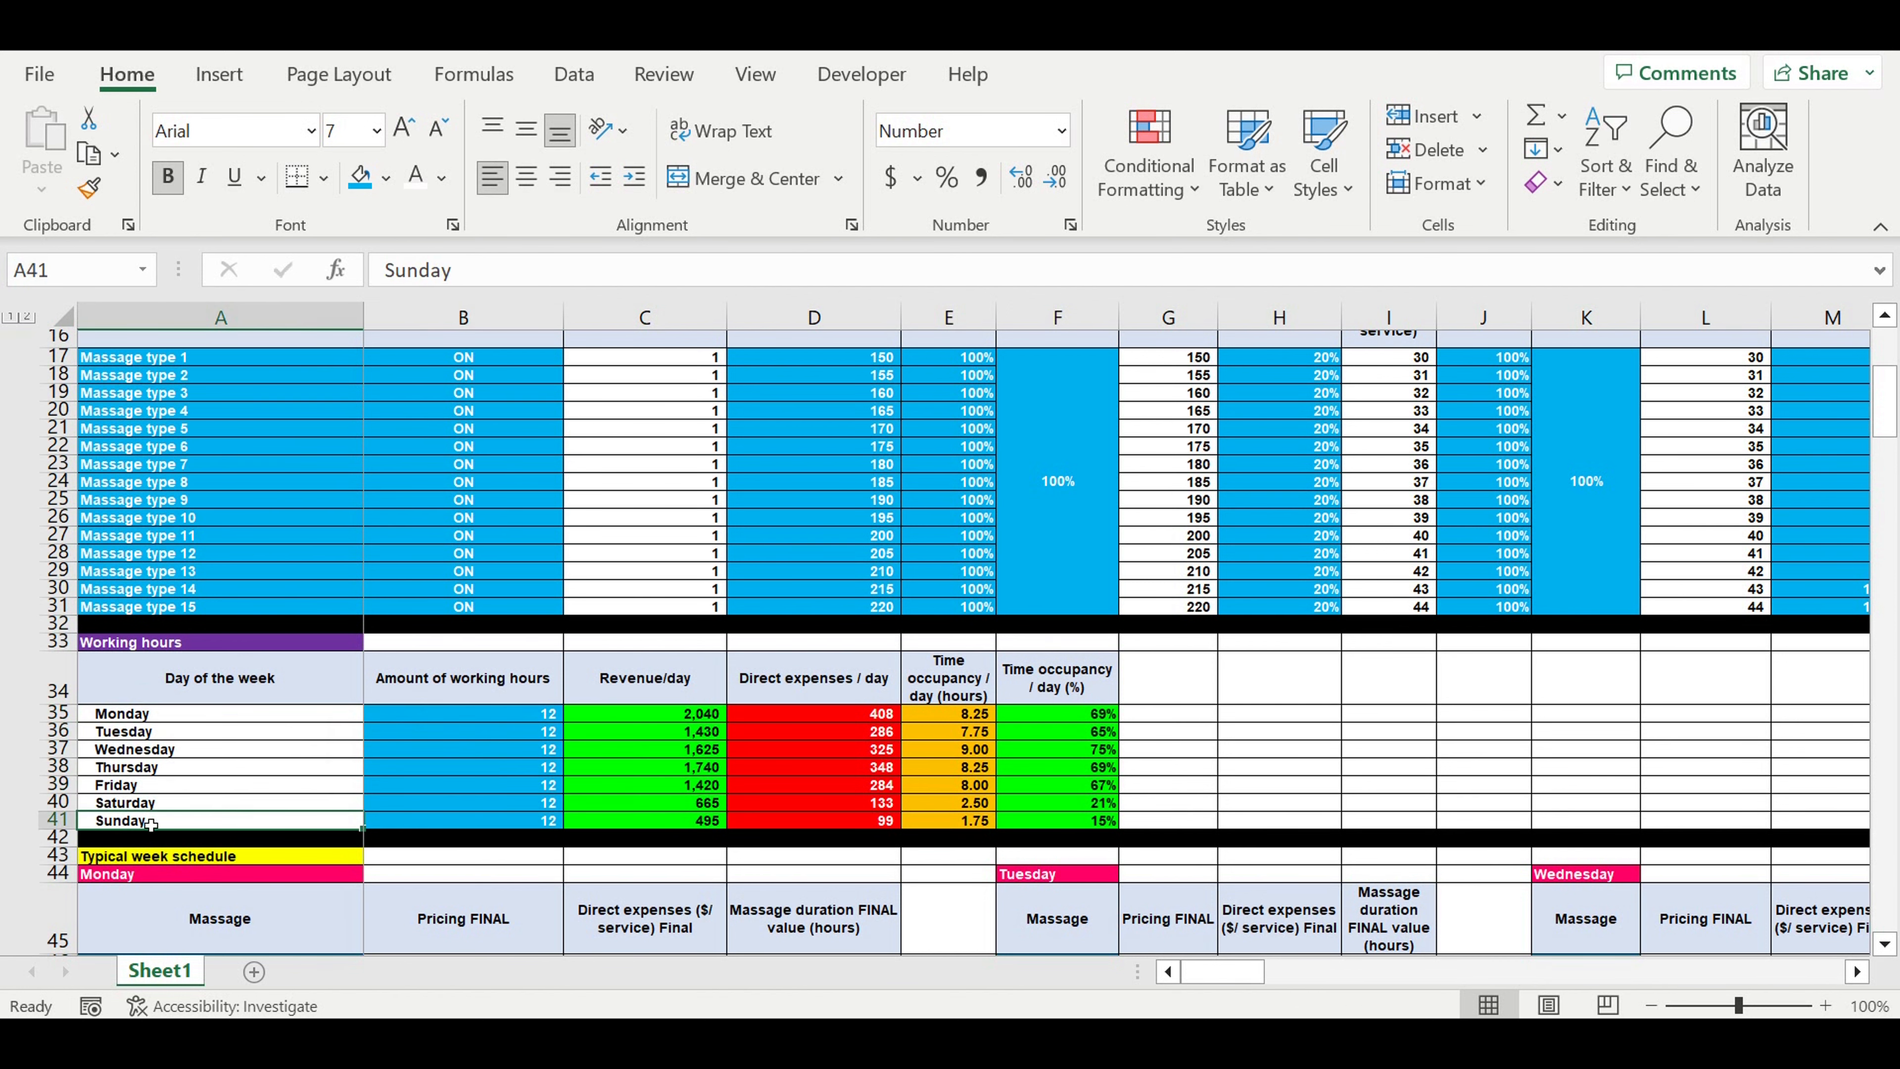
Examine the Typical week schedule's Monday massage entries and the Tuesday and Wednesday schedule blocks
{"action": "scroll", "coordinate": [1205, 728], "scroll_direction": "down", "scroll_amount": 3}
{"action": "scroll", "coordinate": [1205, 728], "scroll_direction": "down", "scroll_amount": 3}
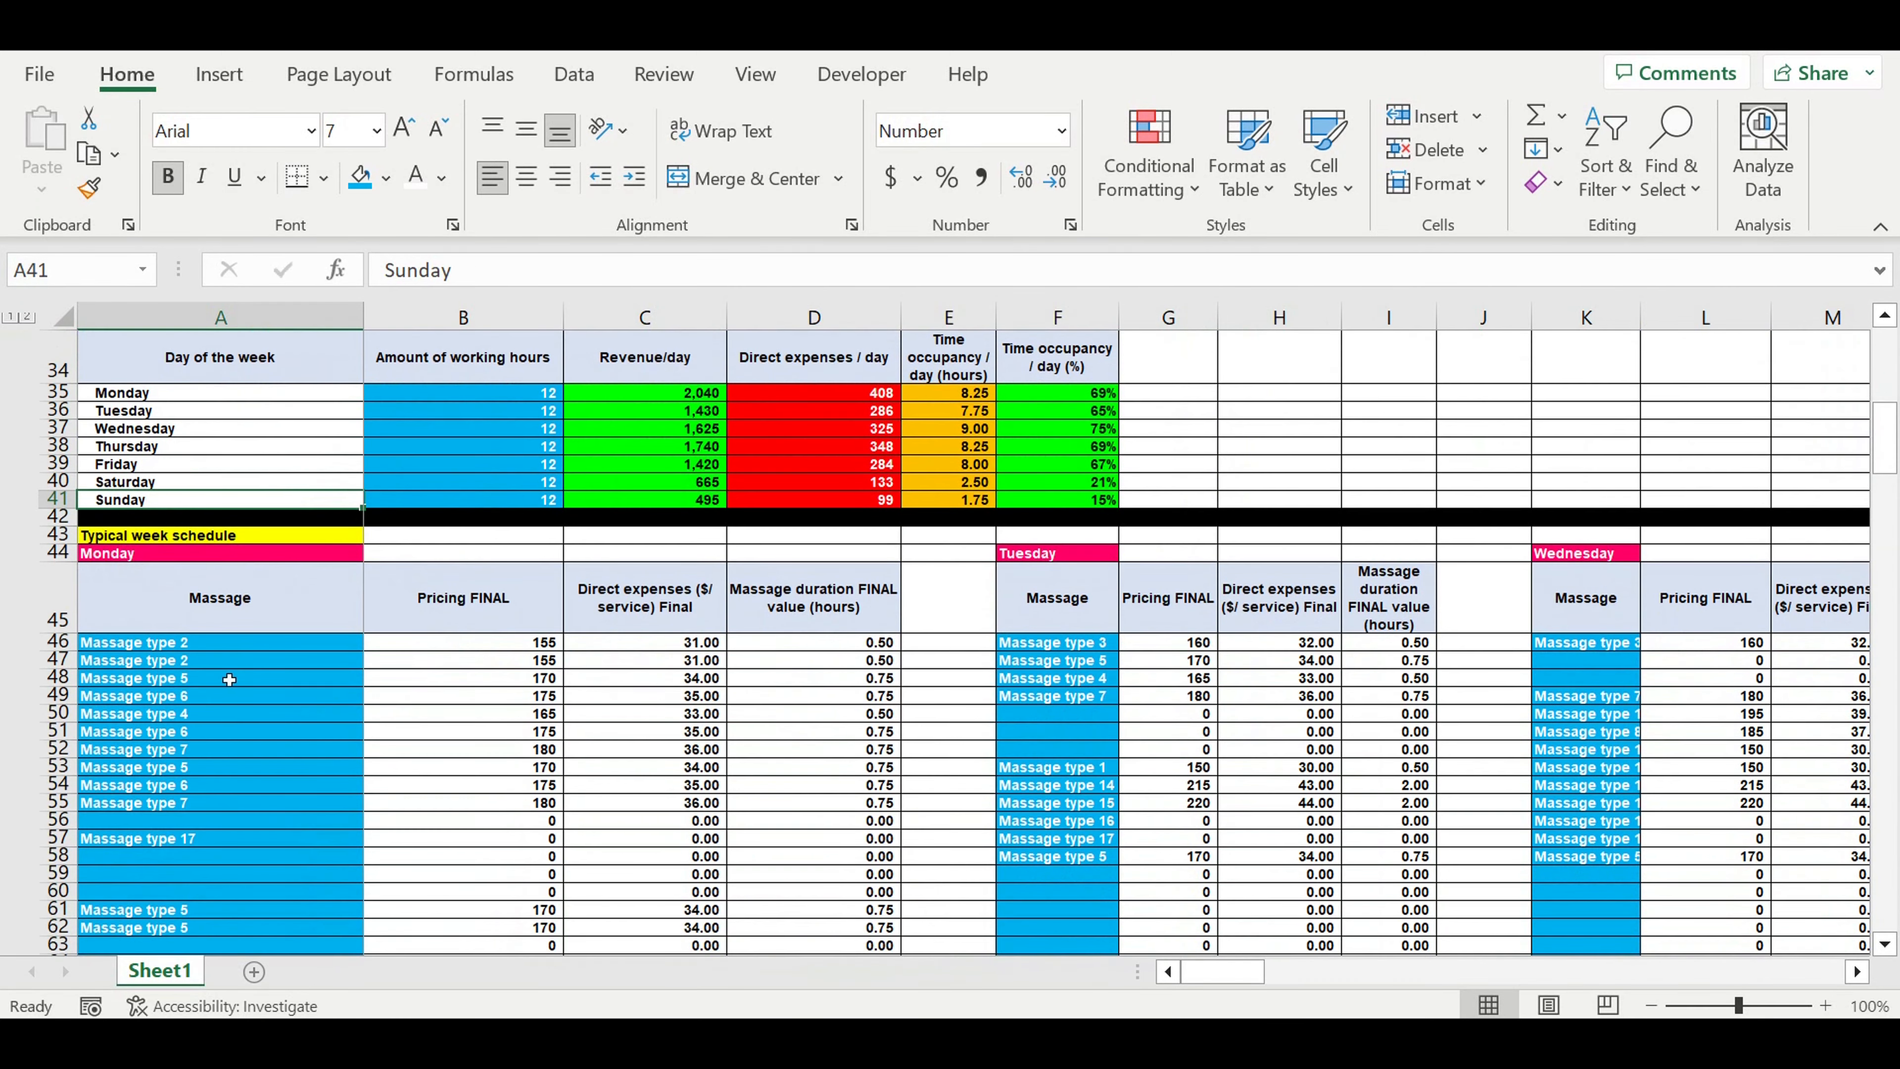
{"action": "left_click", "coordinate": [187, 649]}
{"action": "left_click", "coordinate": [187, 665]}
{"action": "left_click", "coordinate": [193, 767]}
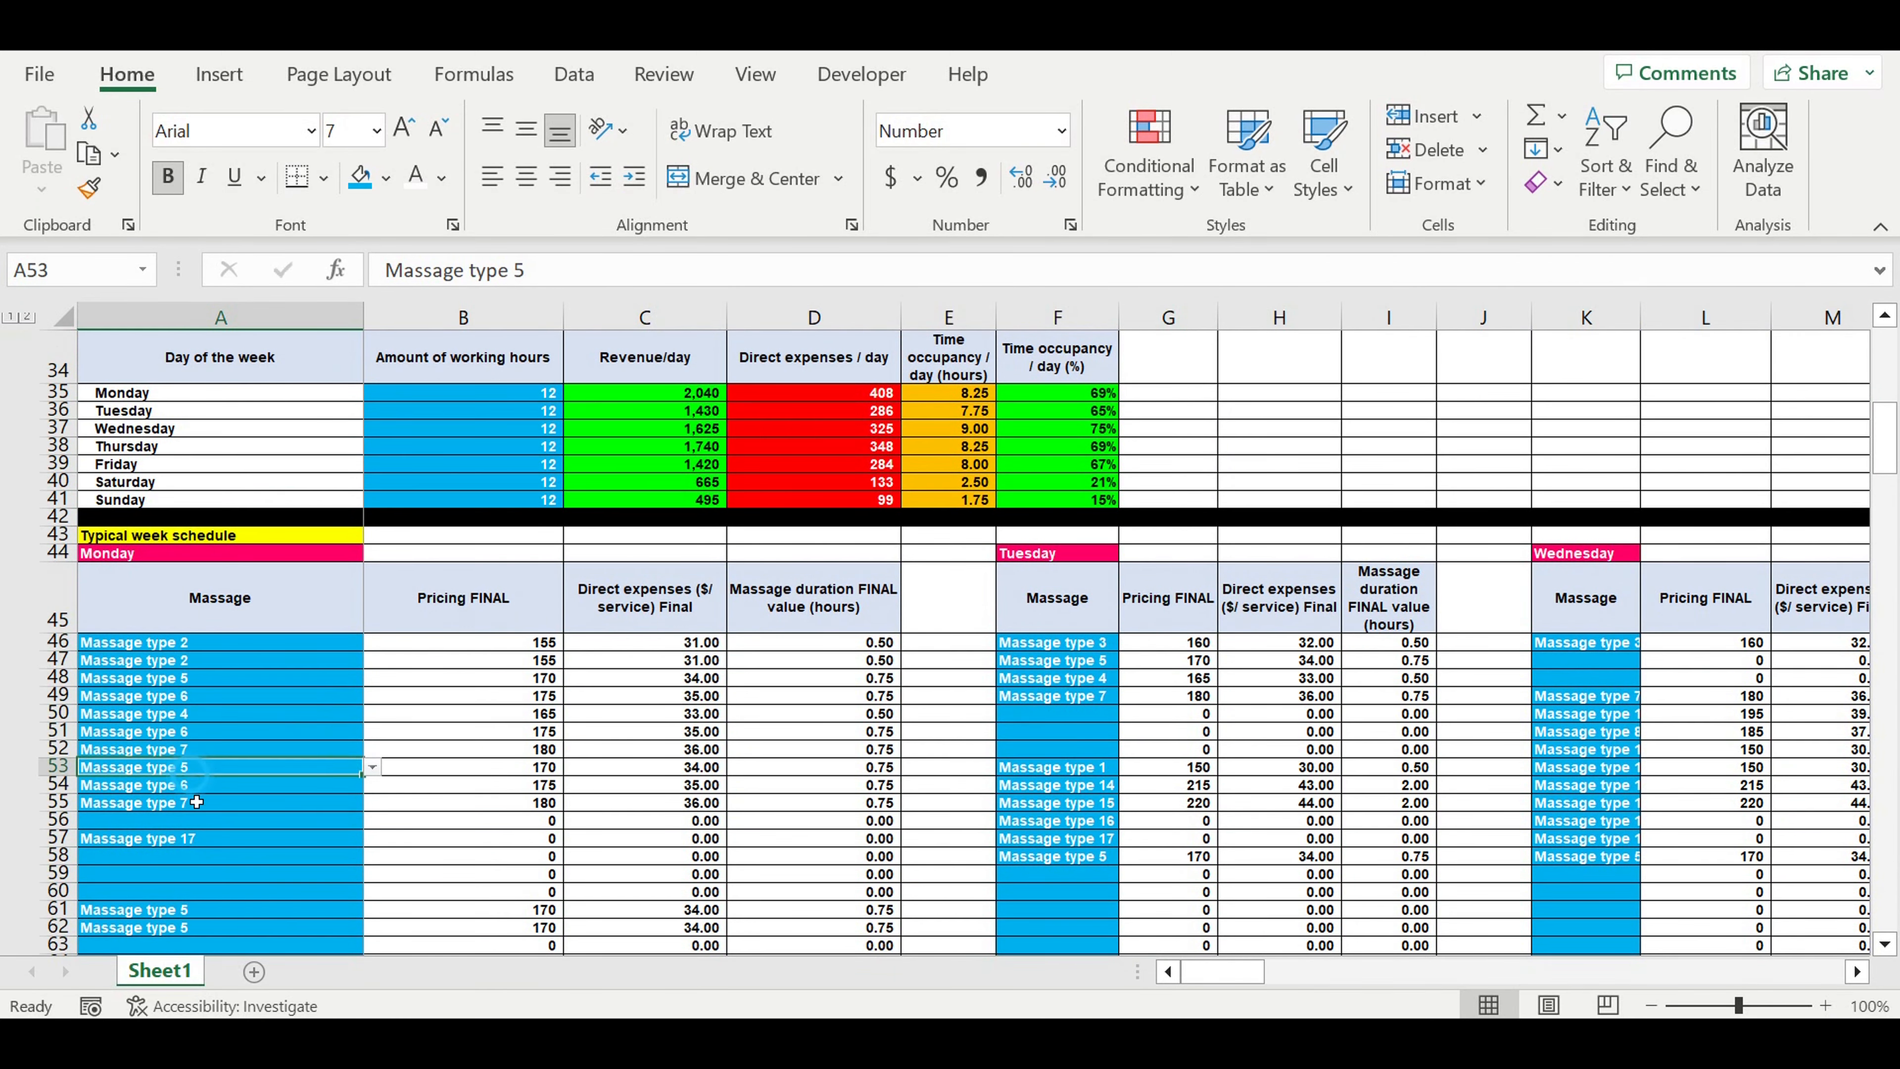
{"action": "left_click", "coordinate": [193, 821]}
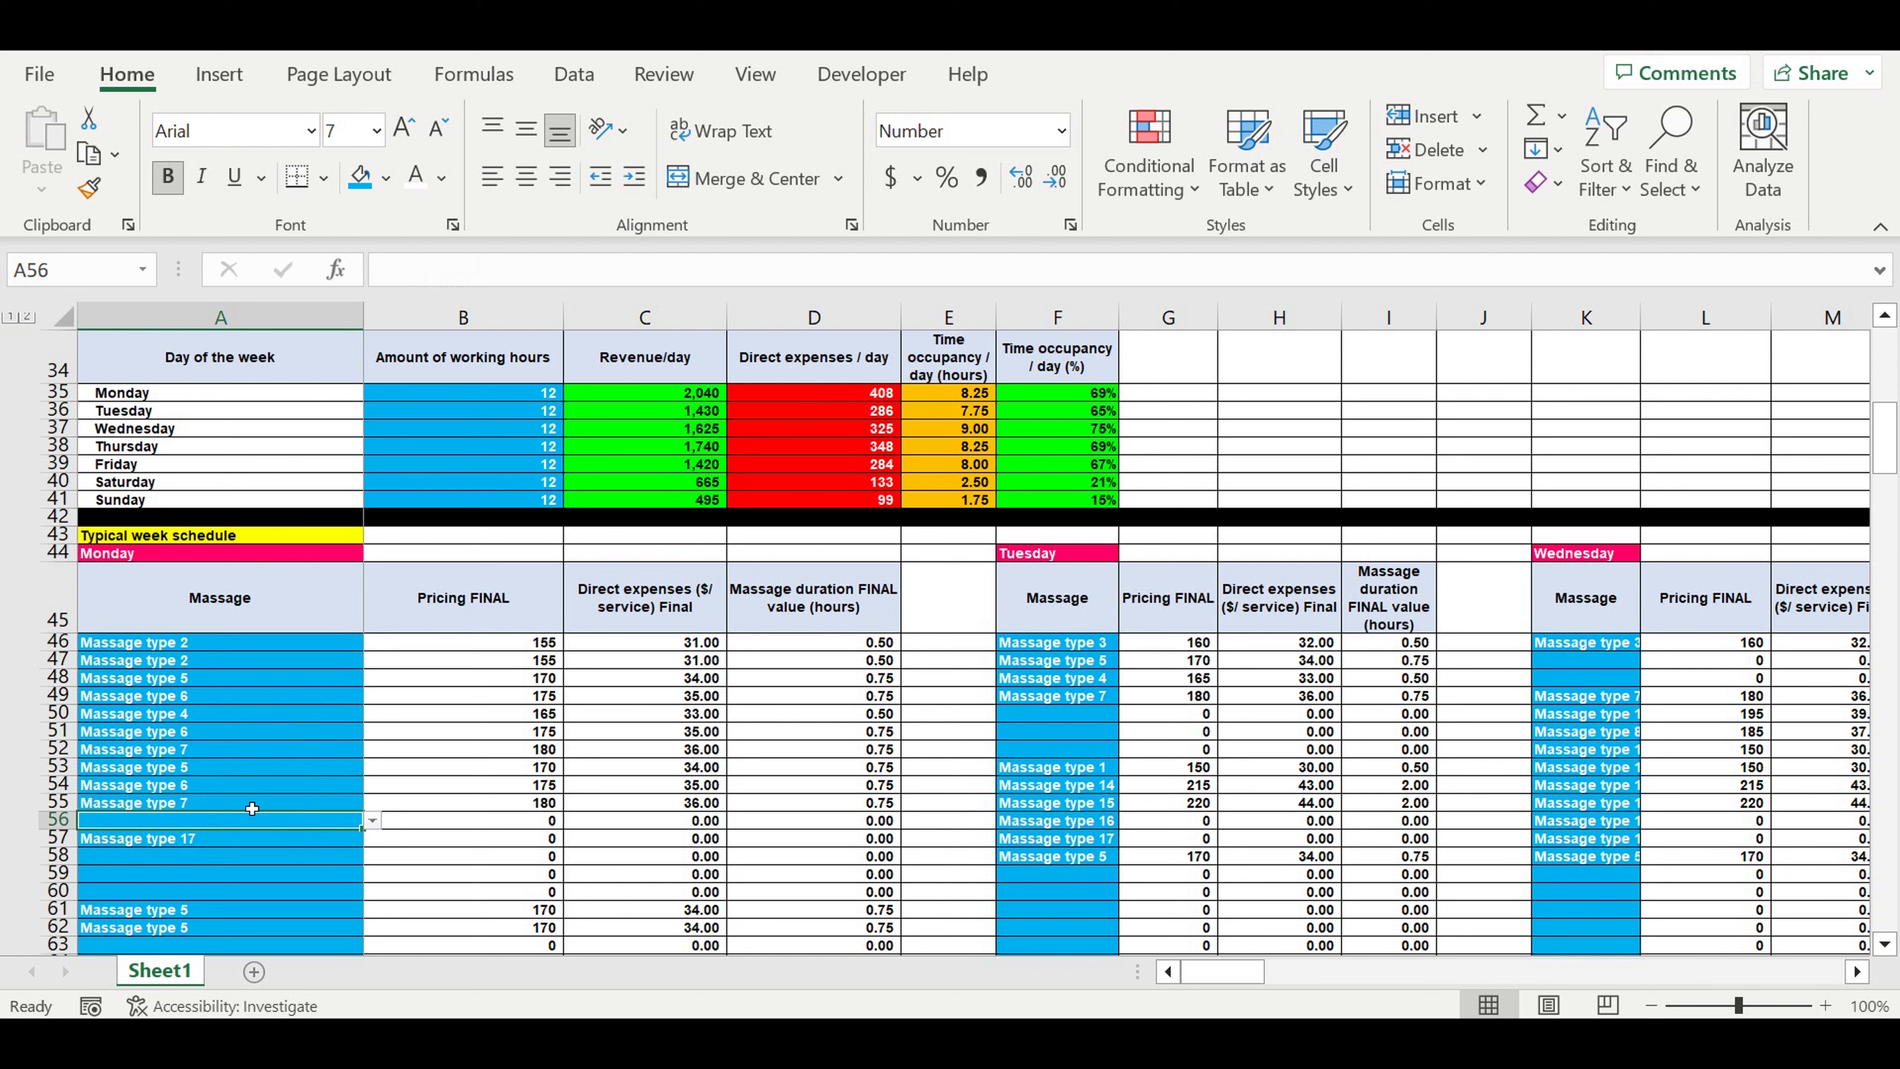
{"action": "left_click", "coordinate": [127, 557]}
{"action": "left_click", "coordinate": [1077, 555]}
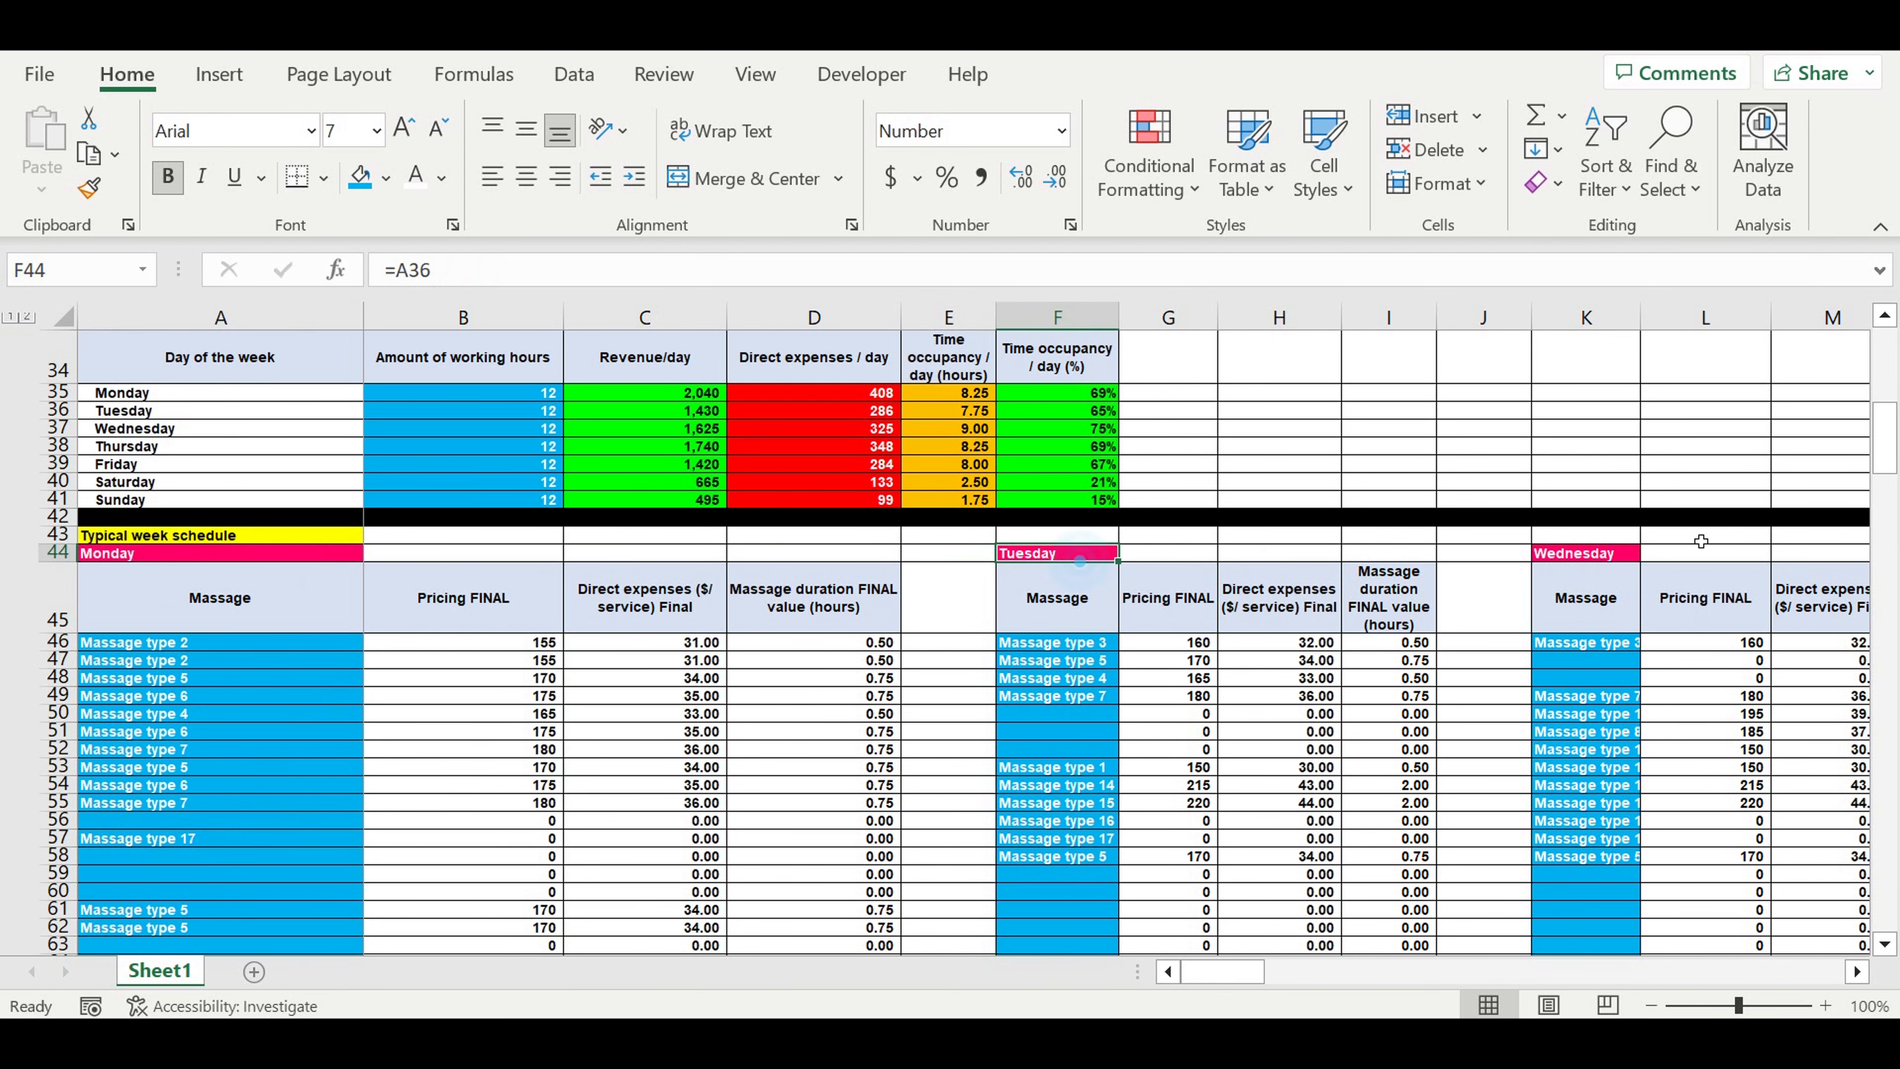
{"action": "left_click", "coordinate": [1621, 558]}
Inspect the formulas for Monday's revenue, direct expenses, occupied hours and time occupancy percentage in the Working hours table
{"action": "scroll", "coordinate": [1205, 598], "scroll_direction": "up", "scroll_amount": 4}
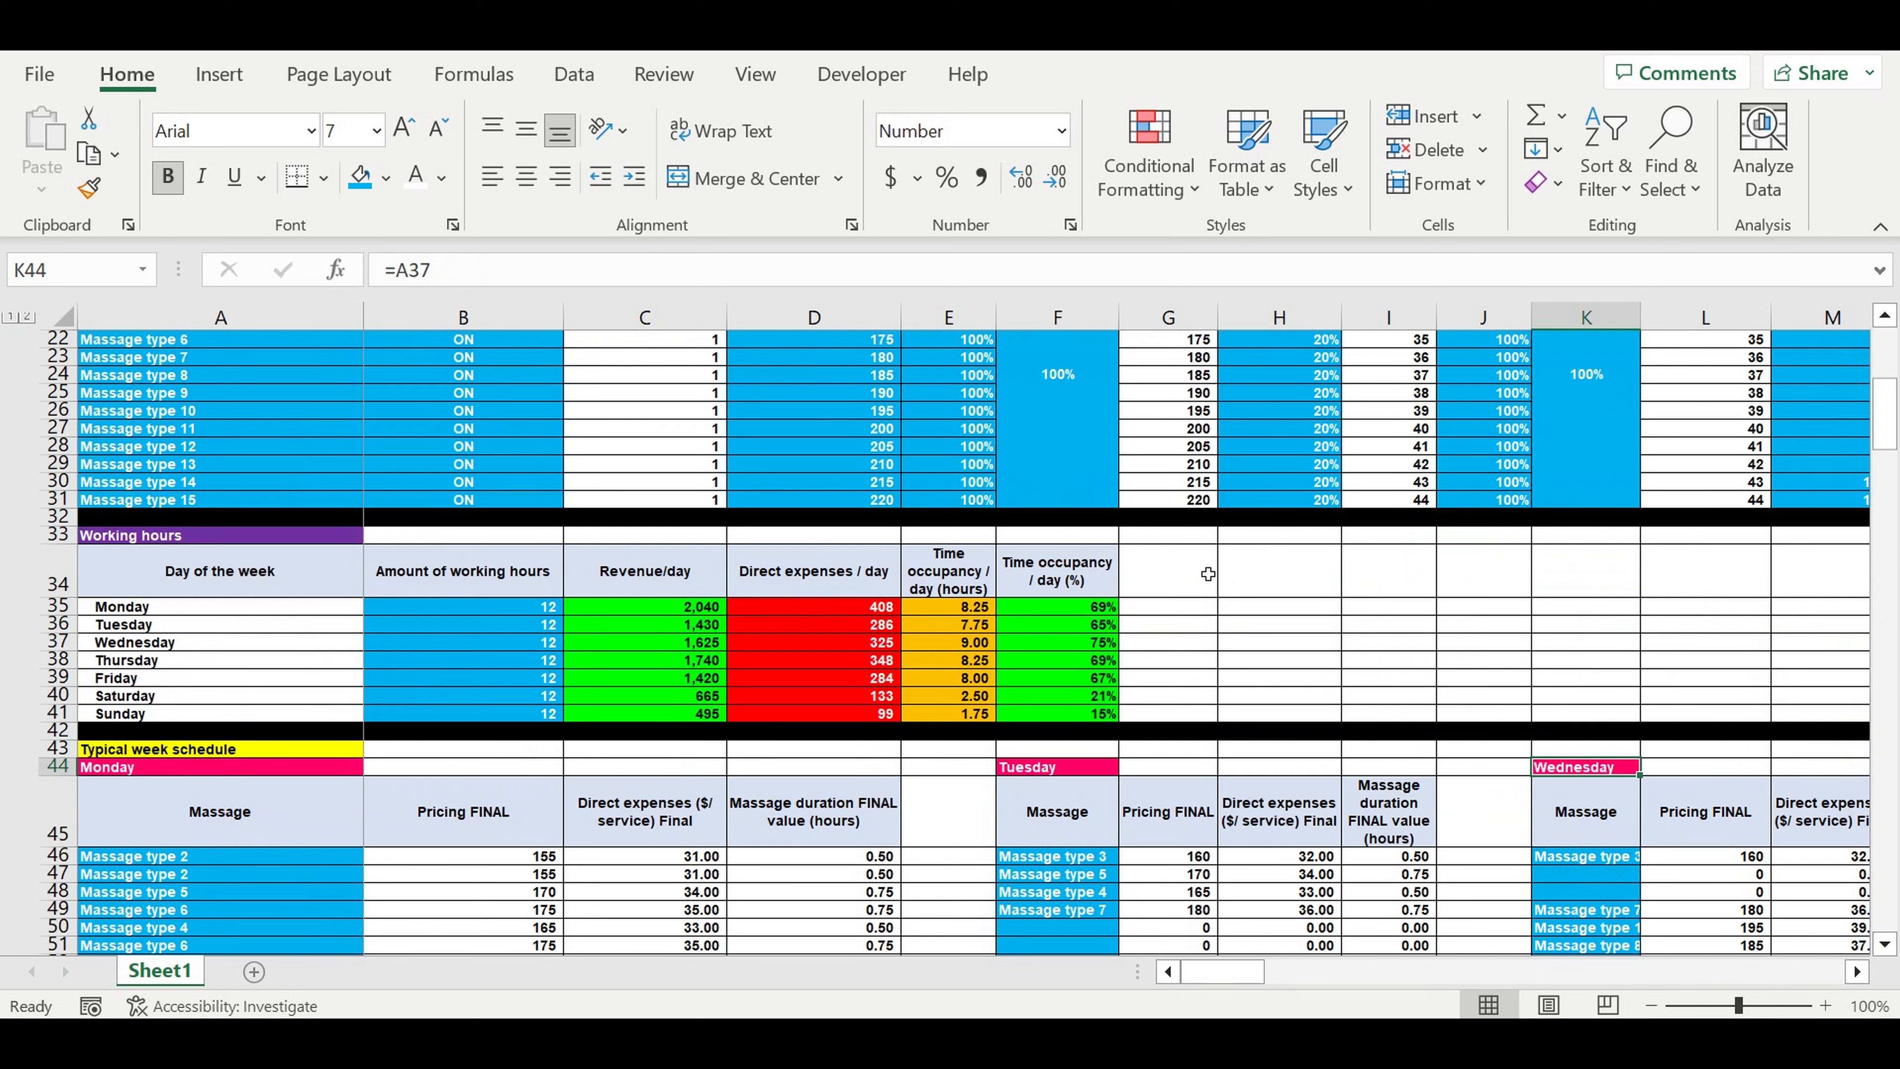
{"action": "left_click", "coordinate": [692, 613]}
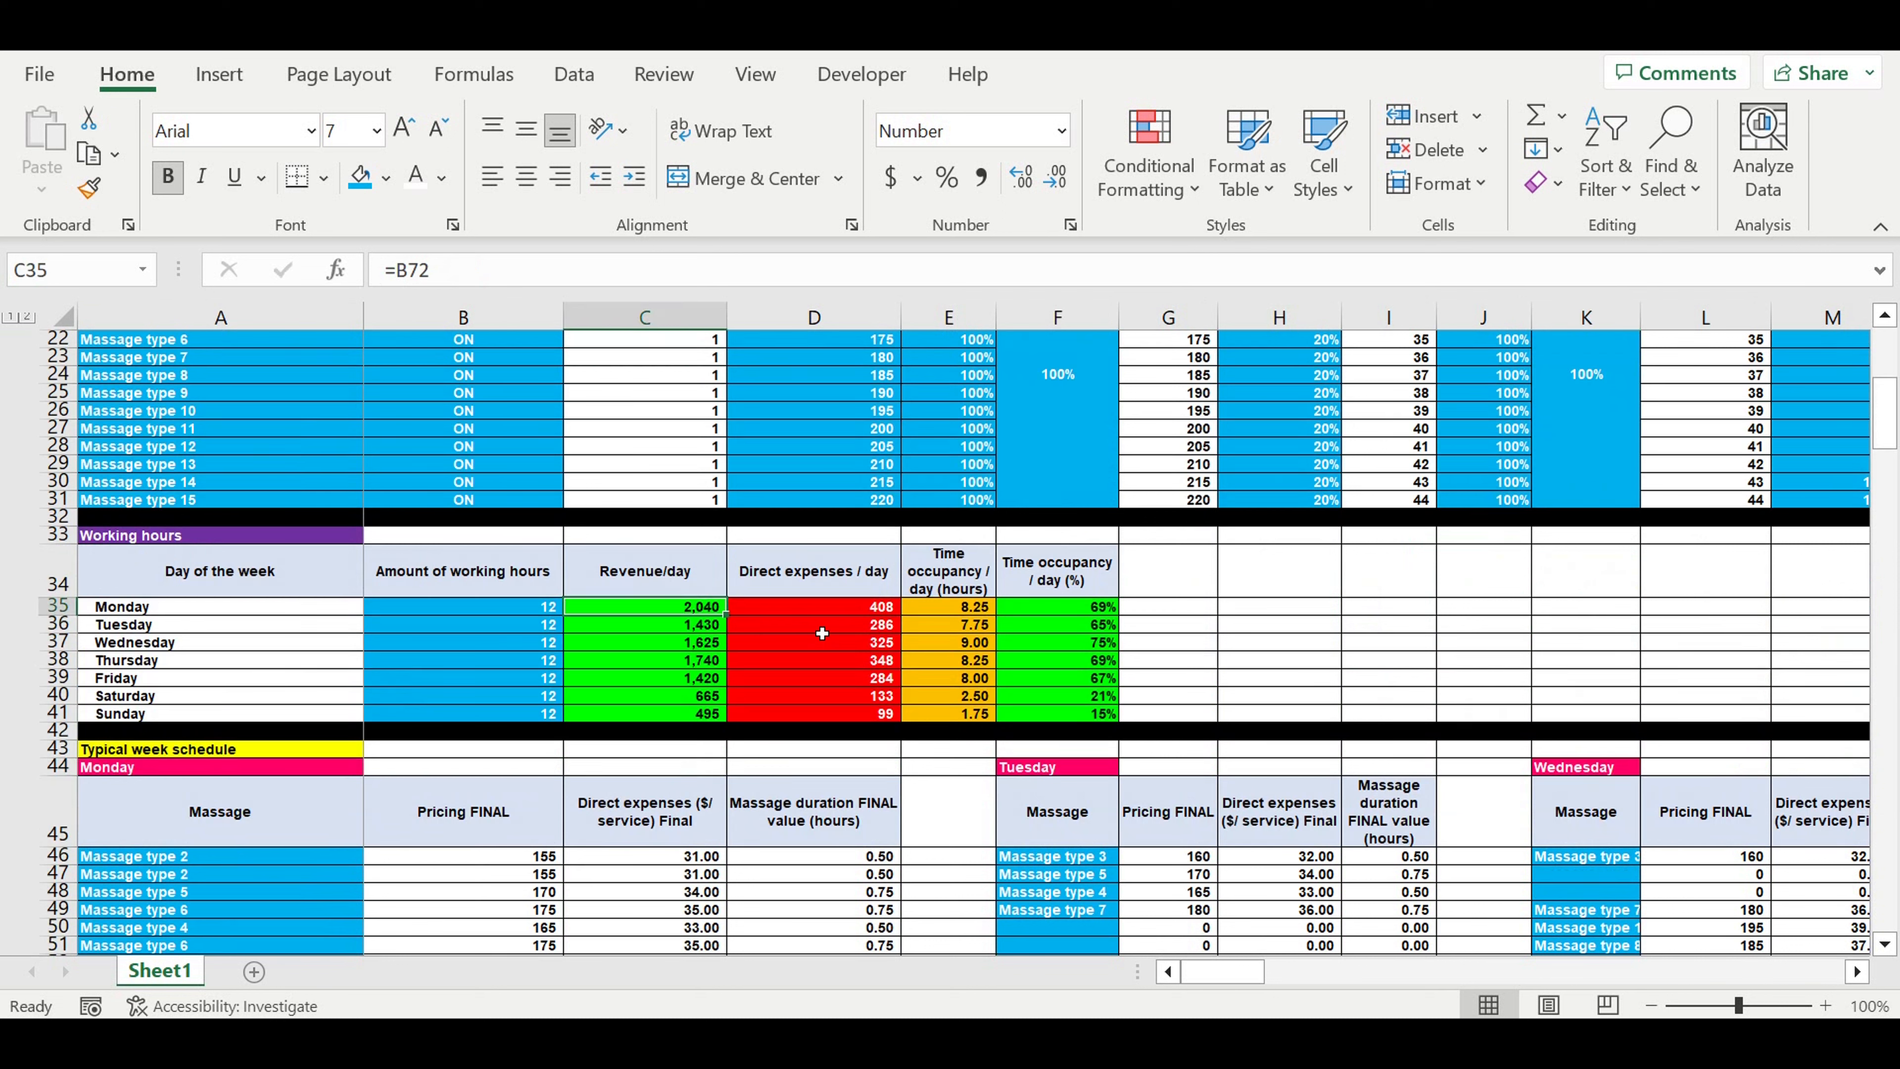
{"action": "left_click", "coordinate": [848, 615]}
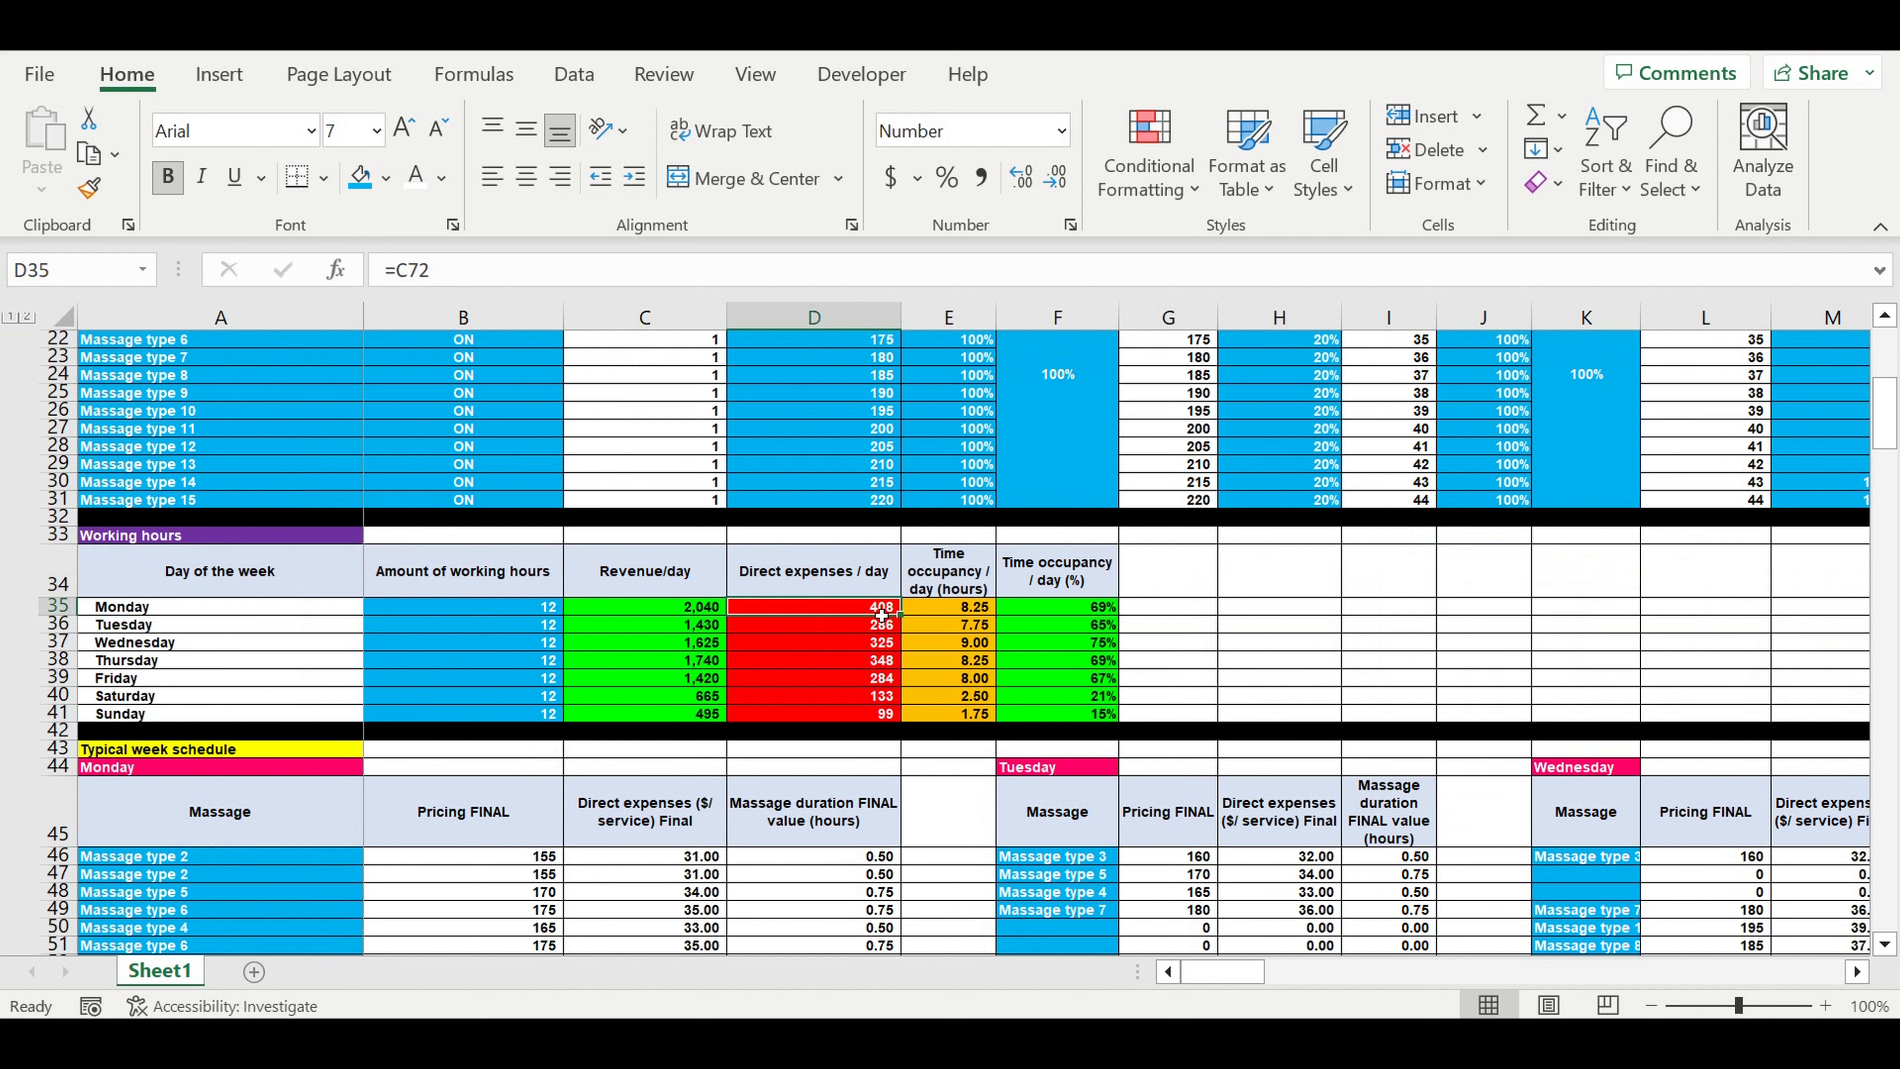
{"action": "left_click", "coordinate": [954, 611]}
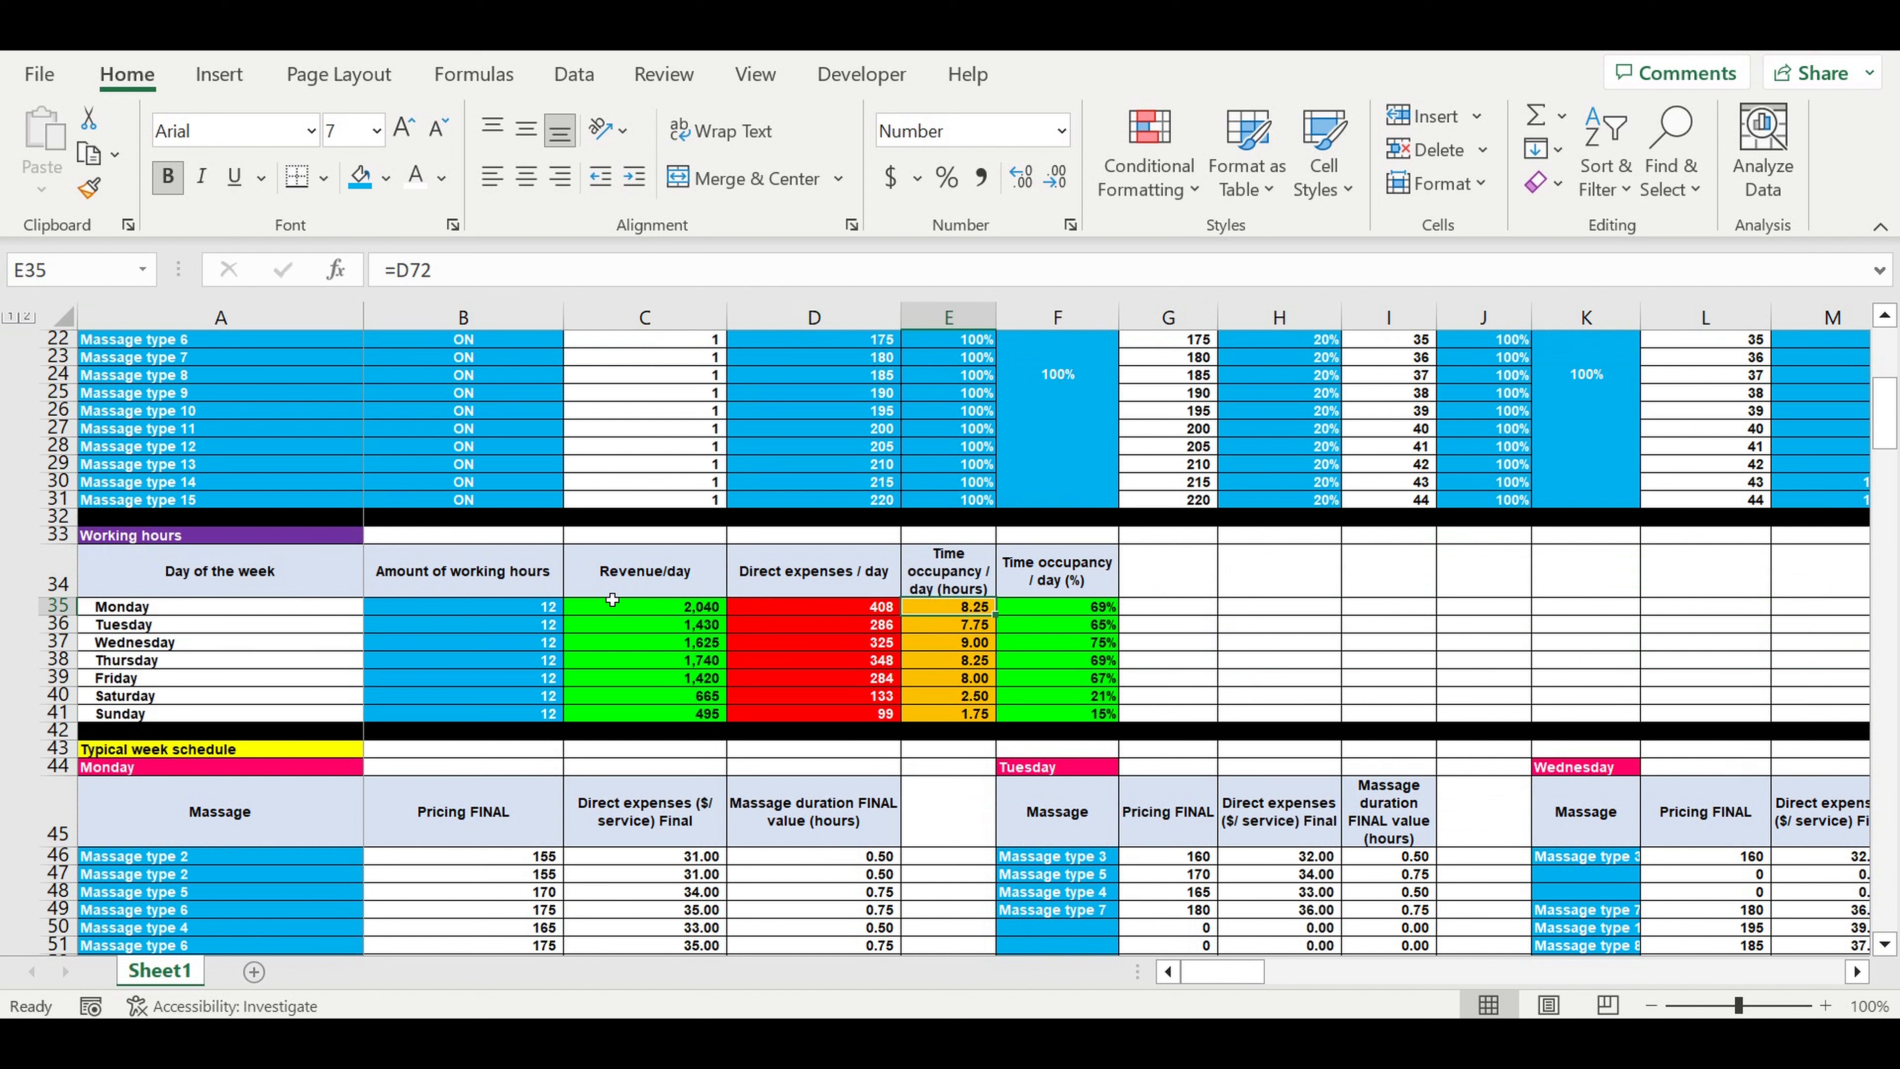
{"action": "left_click", "coordinate": [522, 615]}
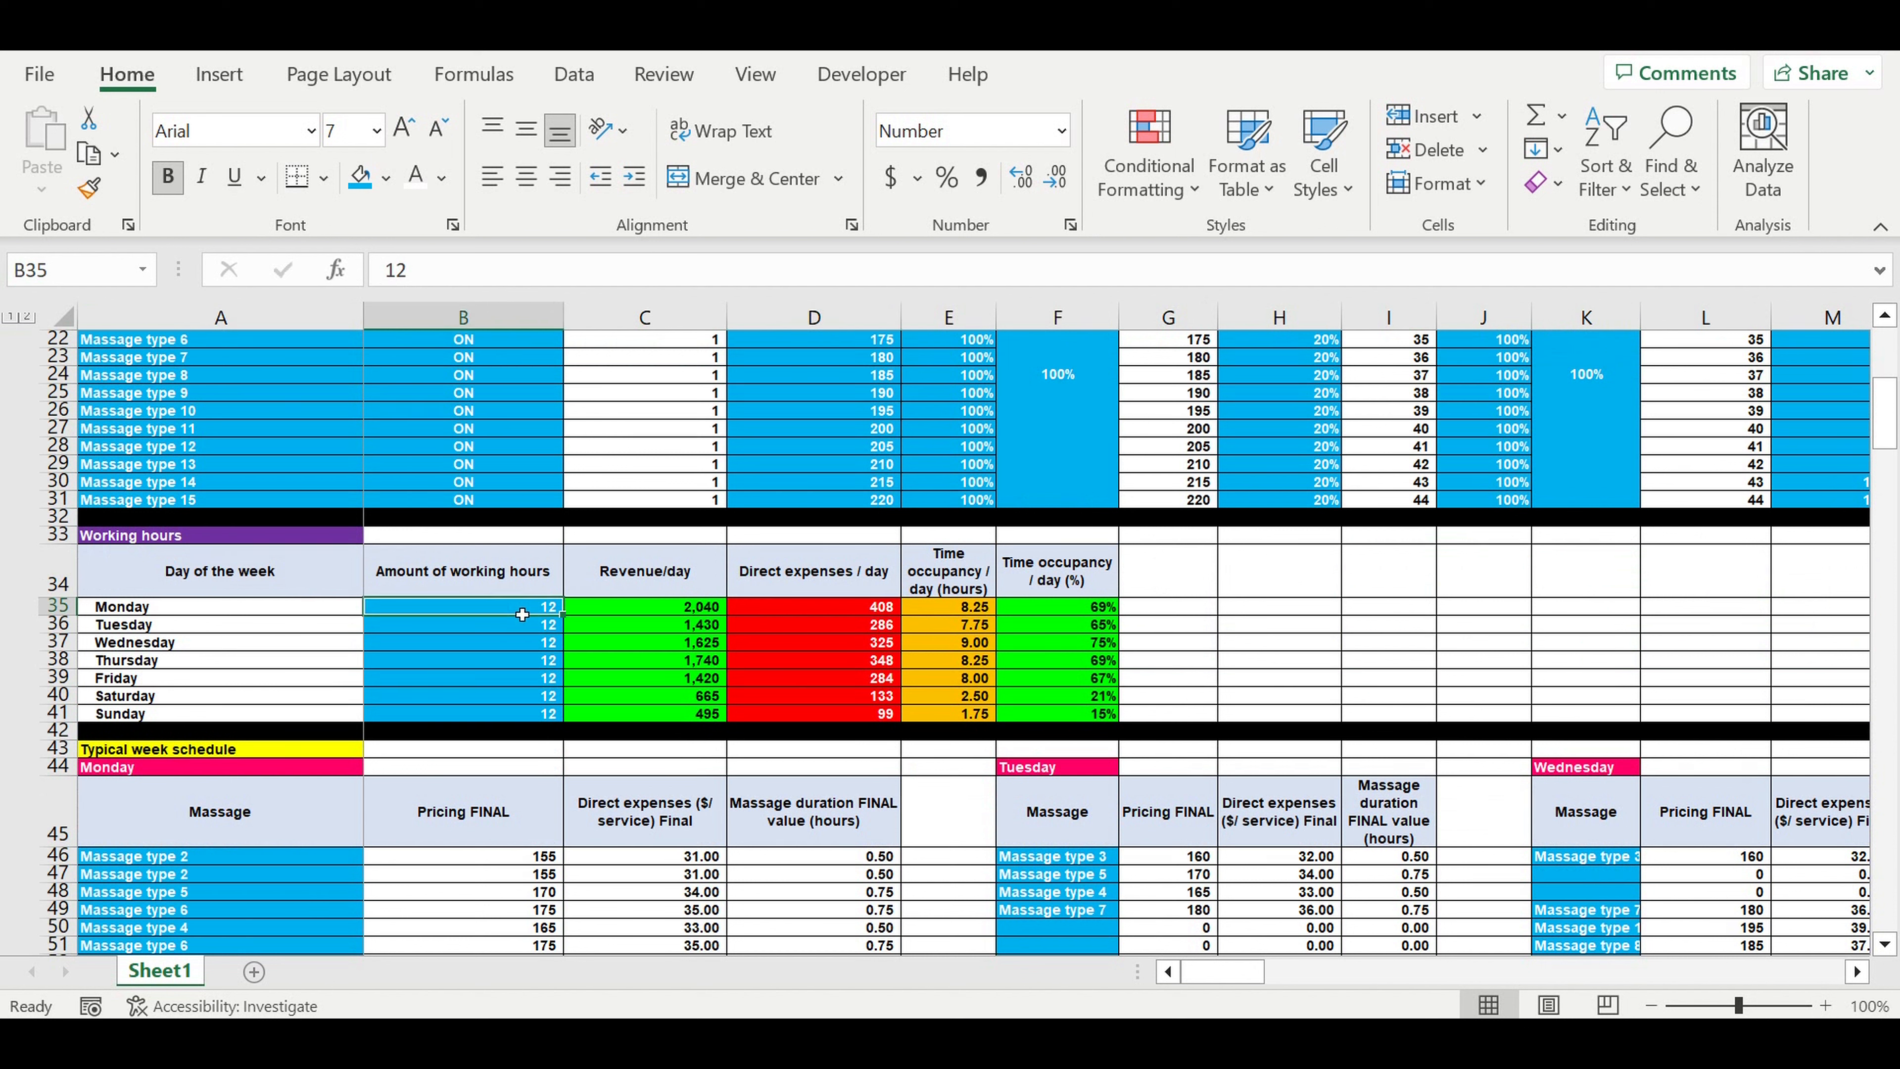
{"action": "left_click_drag", "start_coordinate": [1115, 616], "coordinate": [1085, 718]}
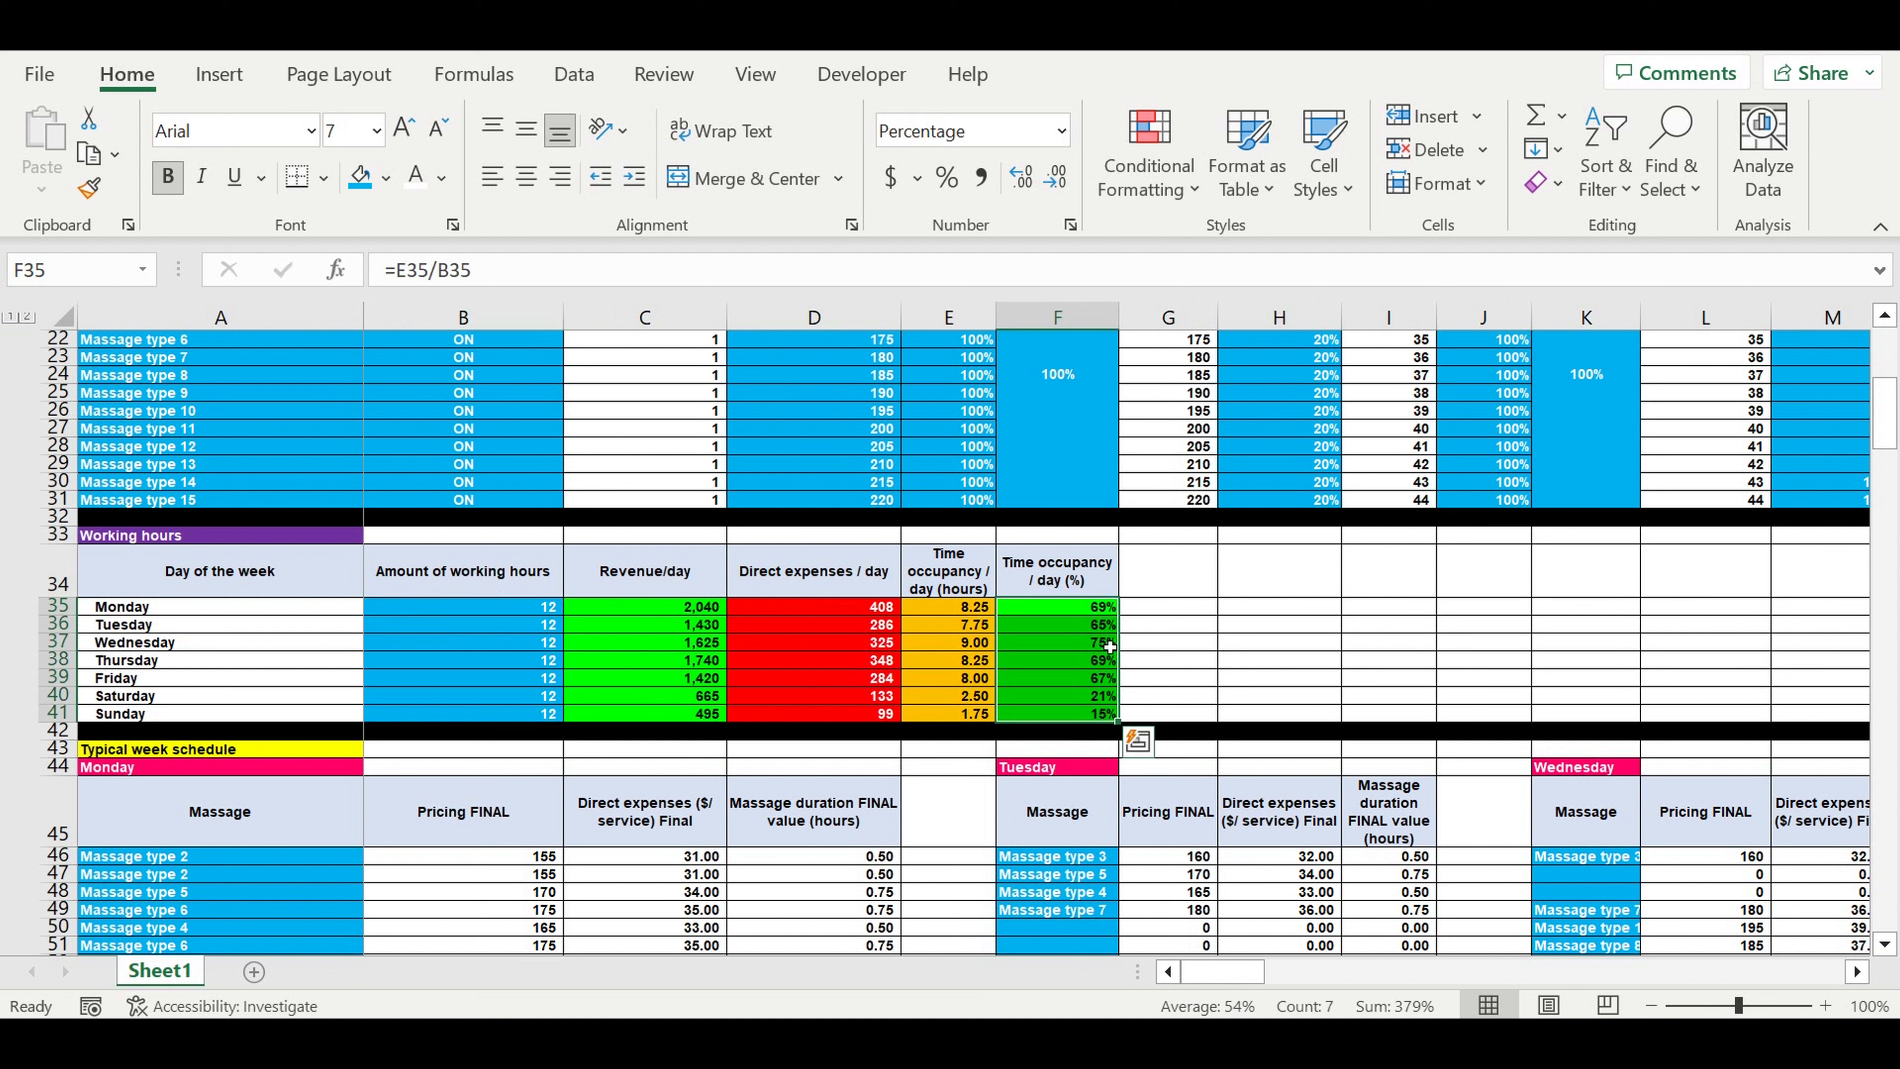
{"action": "left_click", "coordinate": [1075, 614]}
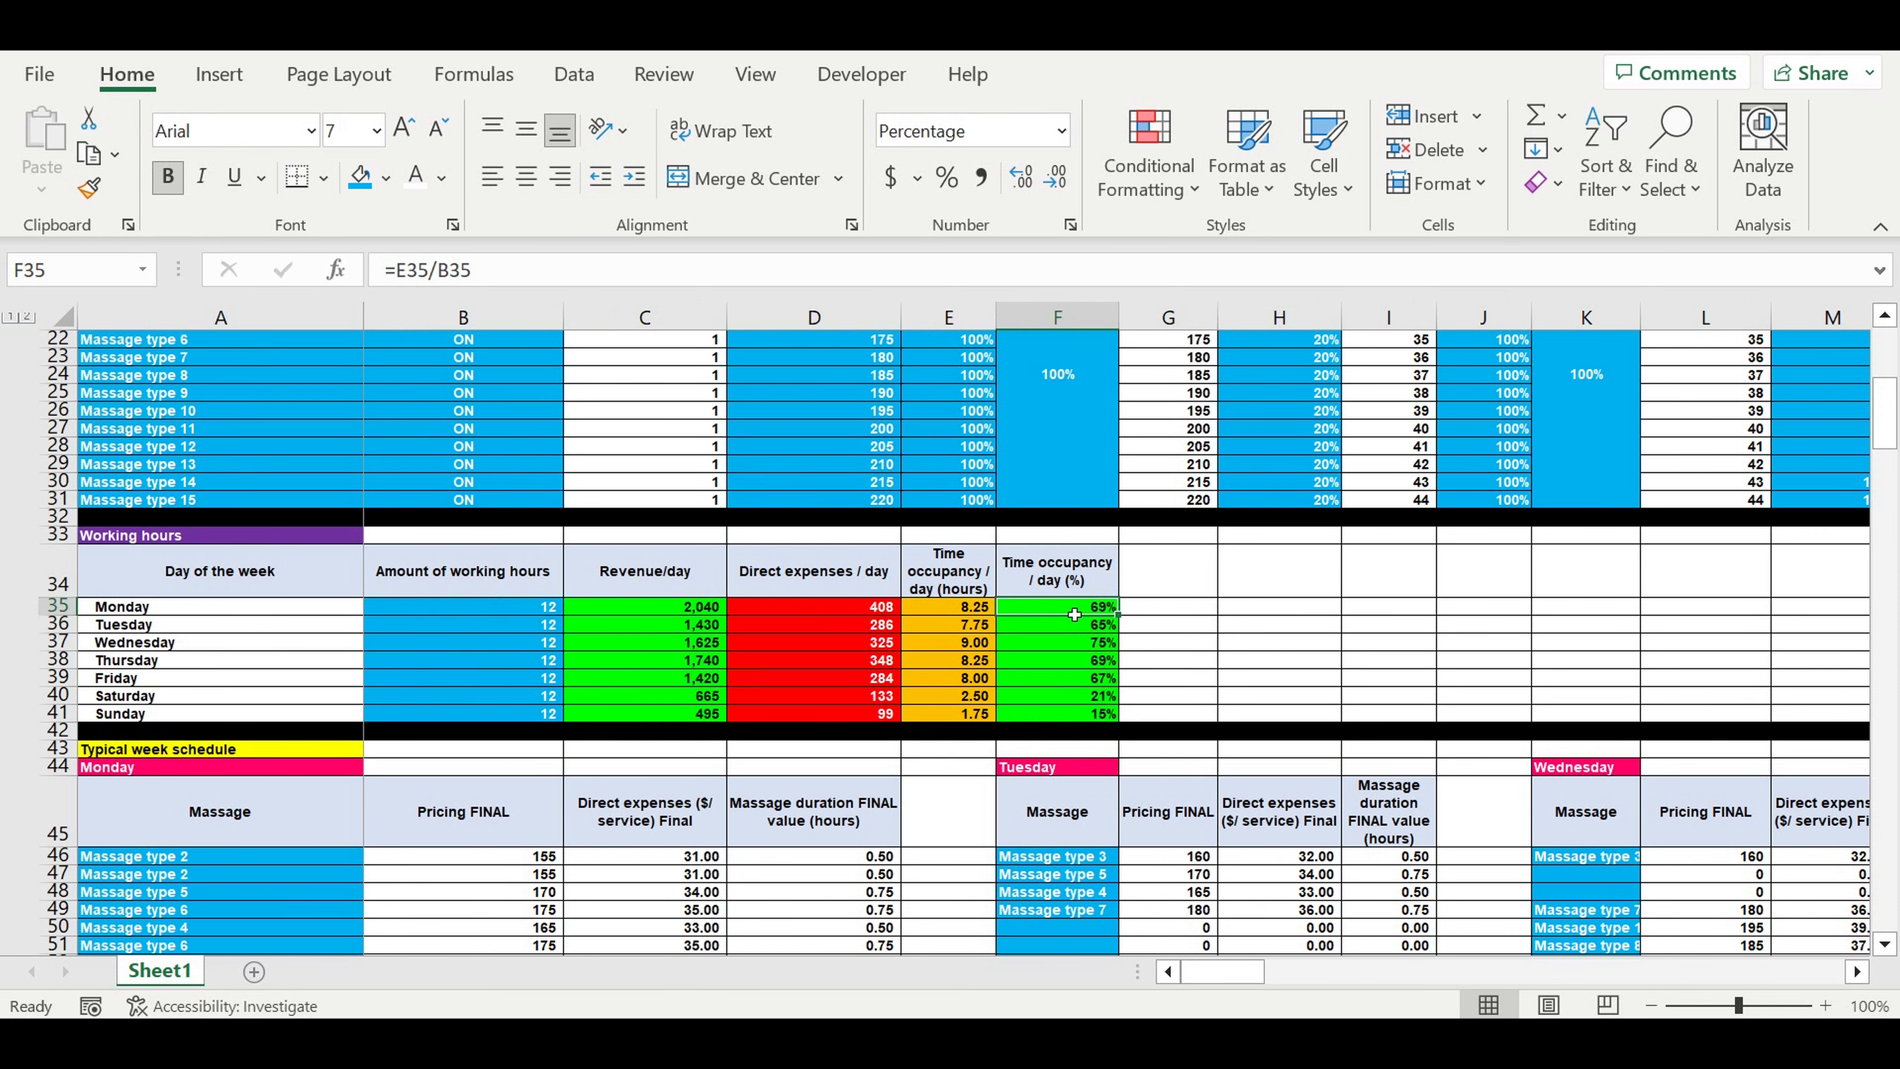
Clear the Monday massage entries in A57:A62 of the Typical week schedule
{"action": "scroll", "coordinate": [424, 730], "scroll_direction": "down", "scroll_amount": 4}
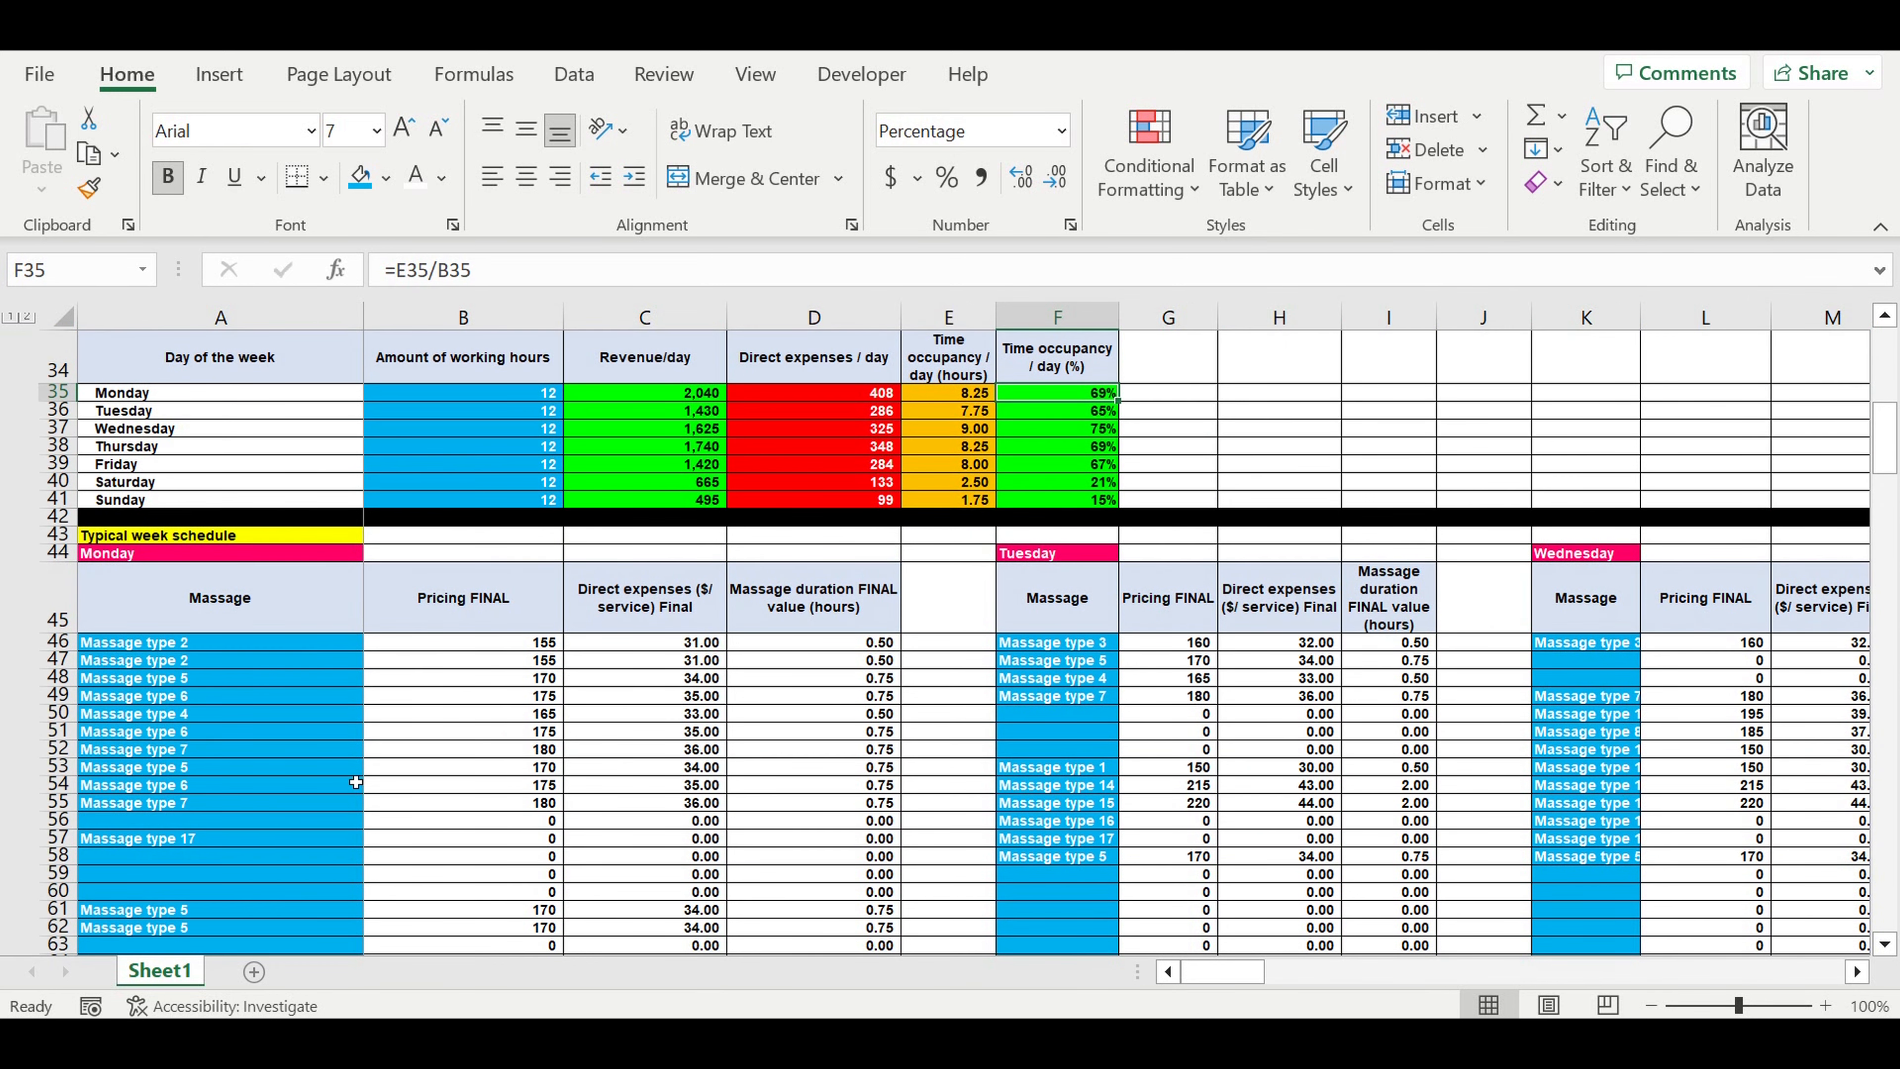
{"action": "scroll", "coordinate": [392, 739], "scroll_direction": "down", "scroll_amount": 3}
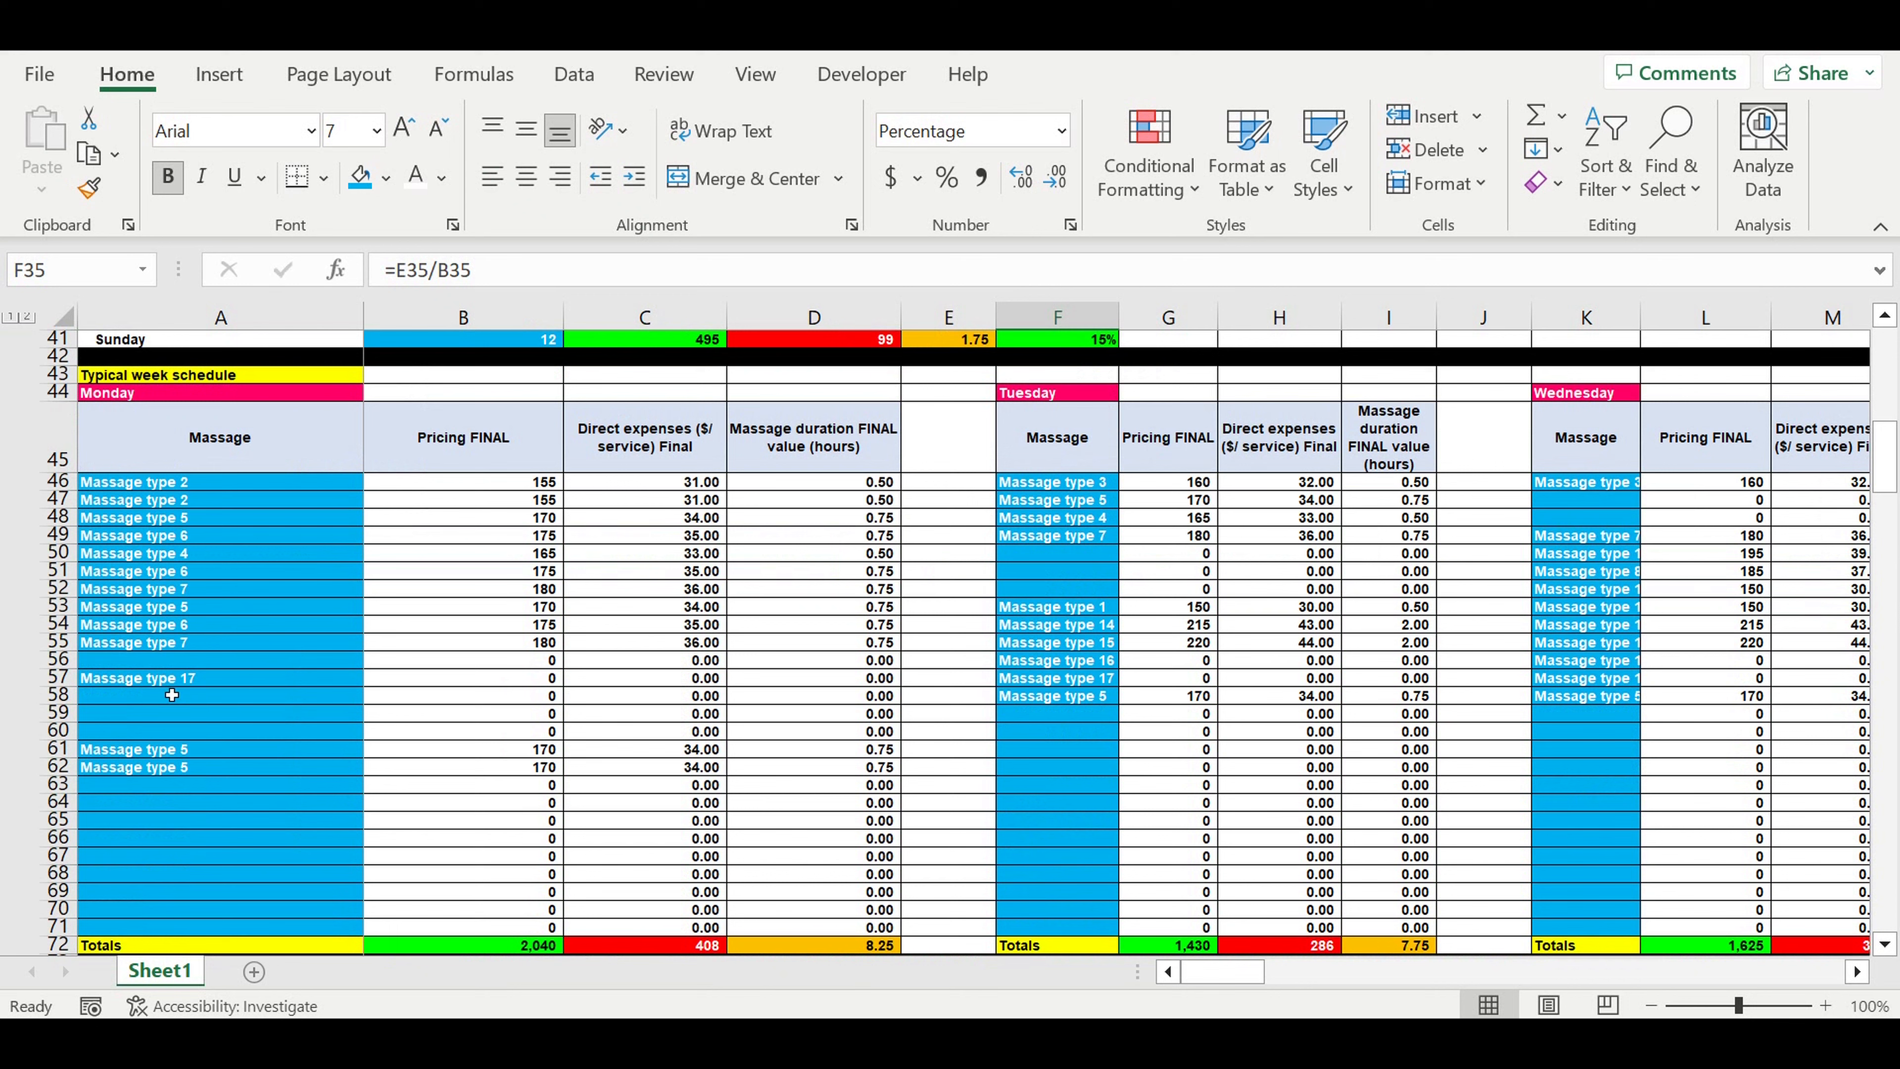
{"action": "left_click_drag", "start_coordinate": [174, 678], "coordinate": [284, 764]}
{"action": "scroll", "coordinate": [283, 729], "scroll_direction": "up", "scroll_amount": 1}
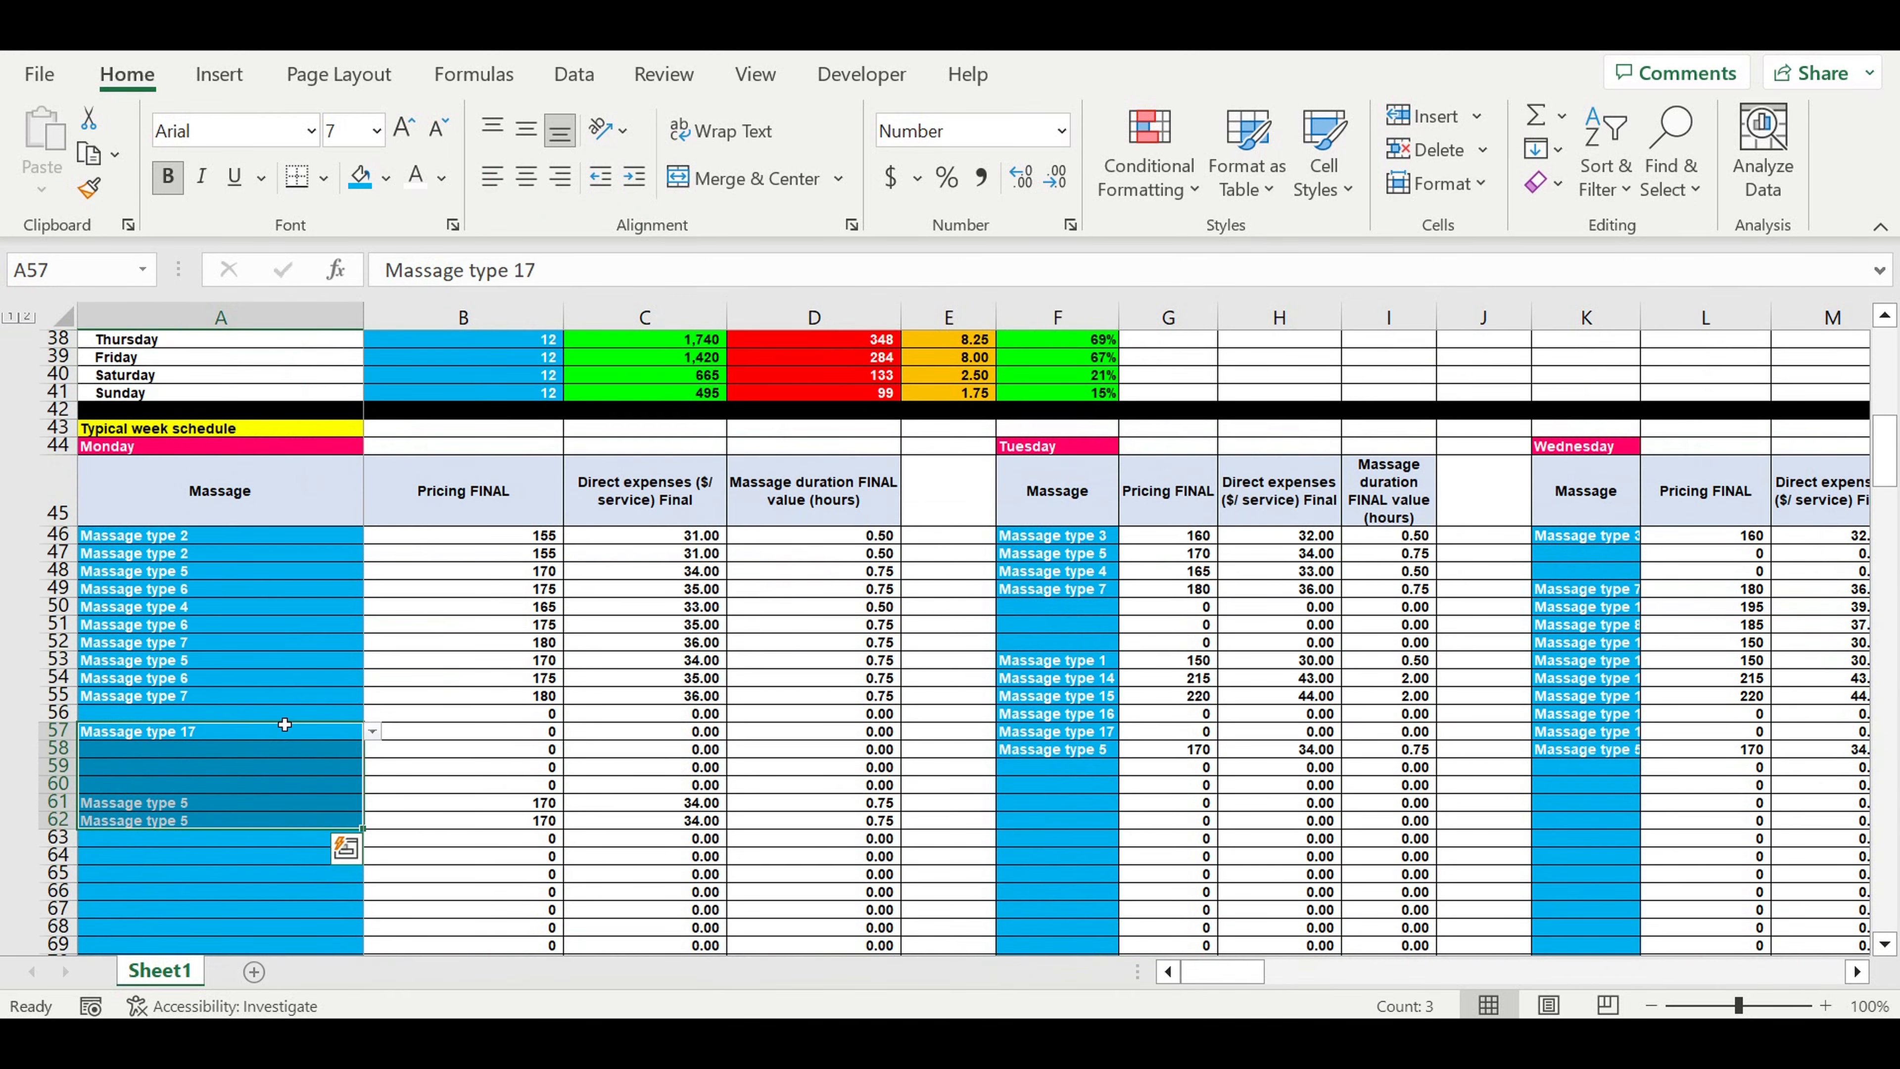
{"action": "scroll", "coordinate": [300, 725], "scroll_direction": "up", "scroll_amount": 2}
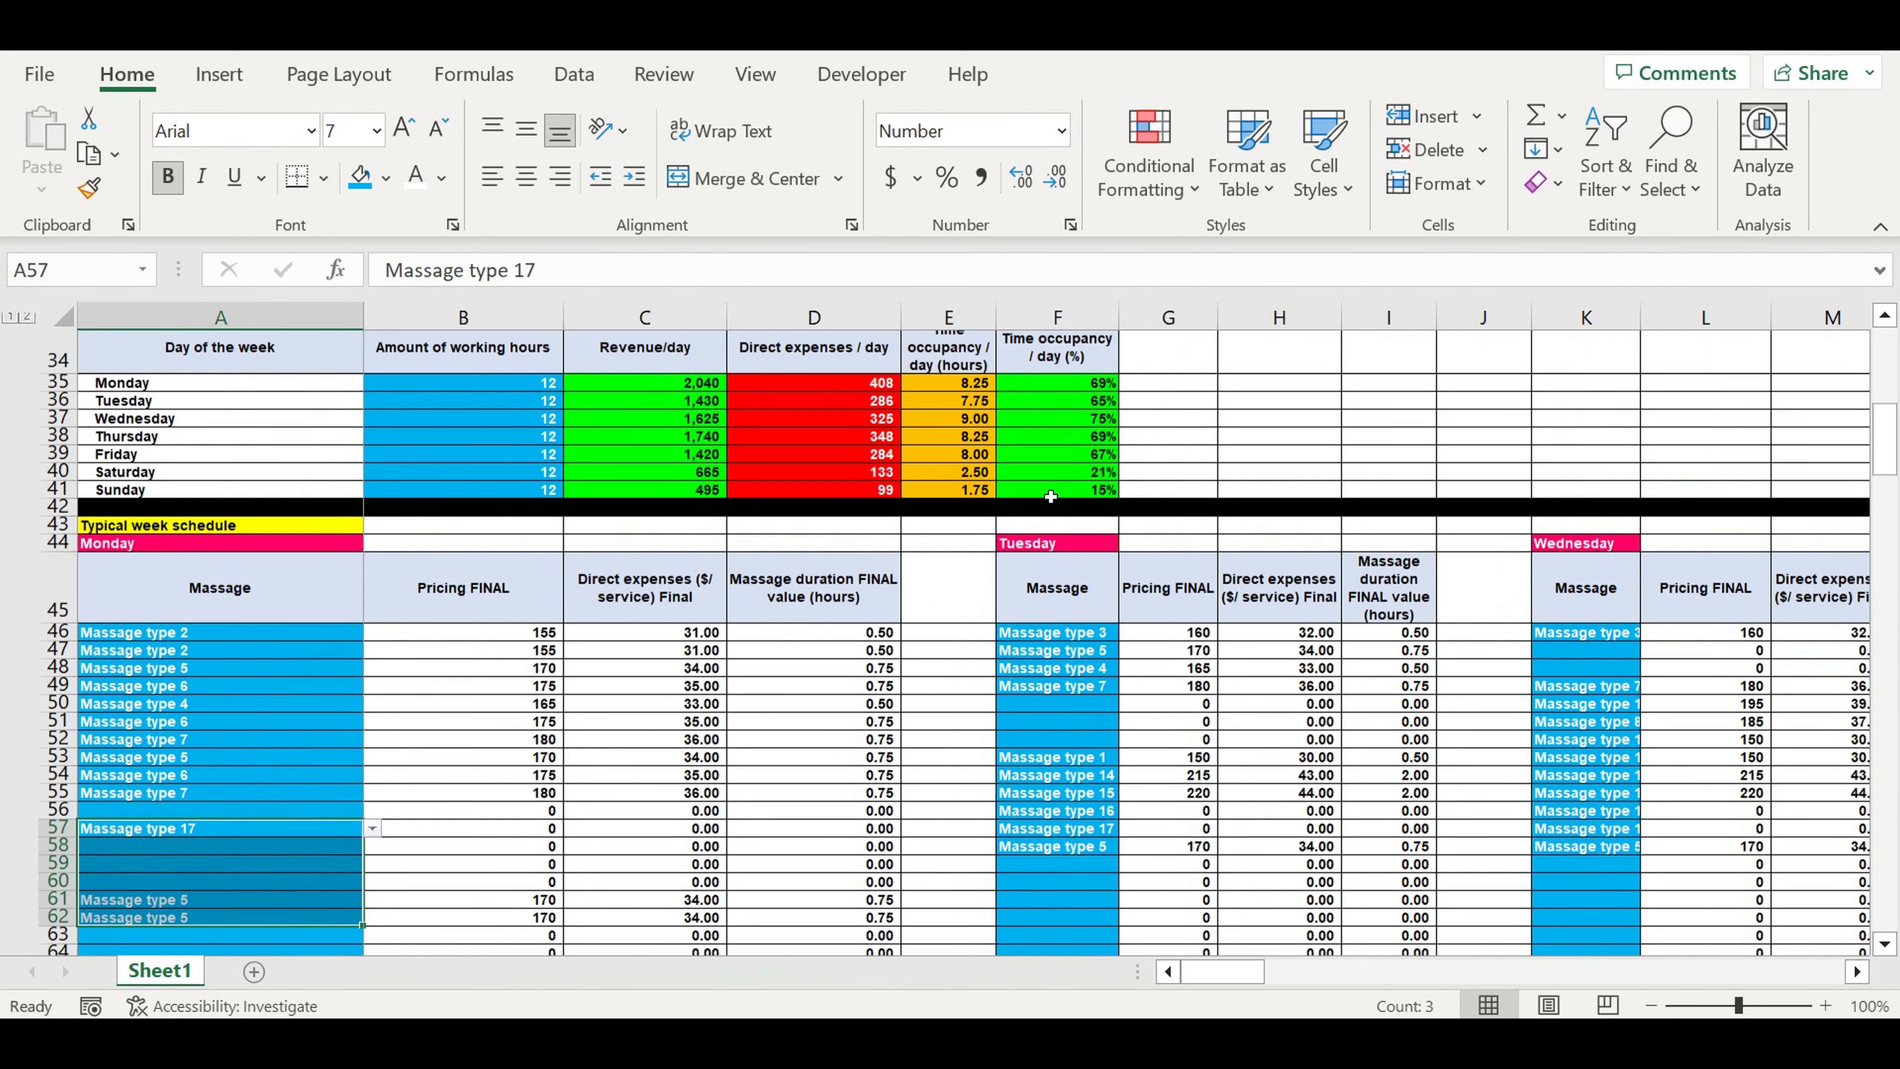
{"action": "scroll", "coordinate": [1051, 496], "scroll_direction": "up", "scroll_amount": 1}
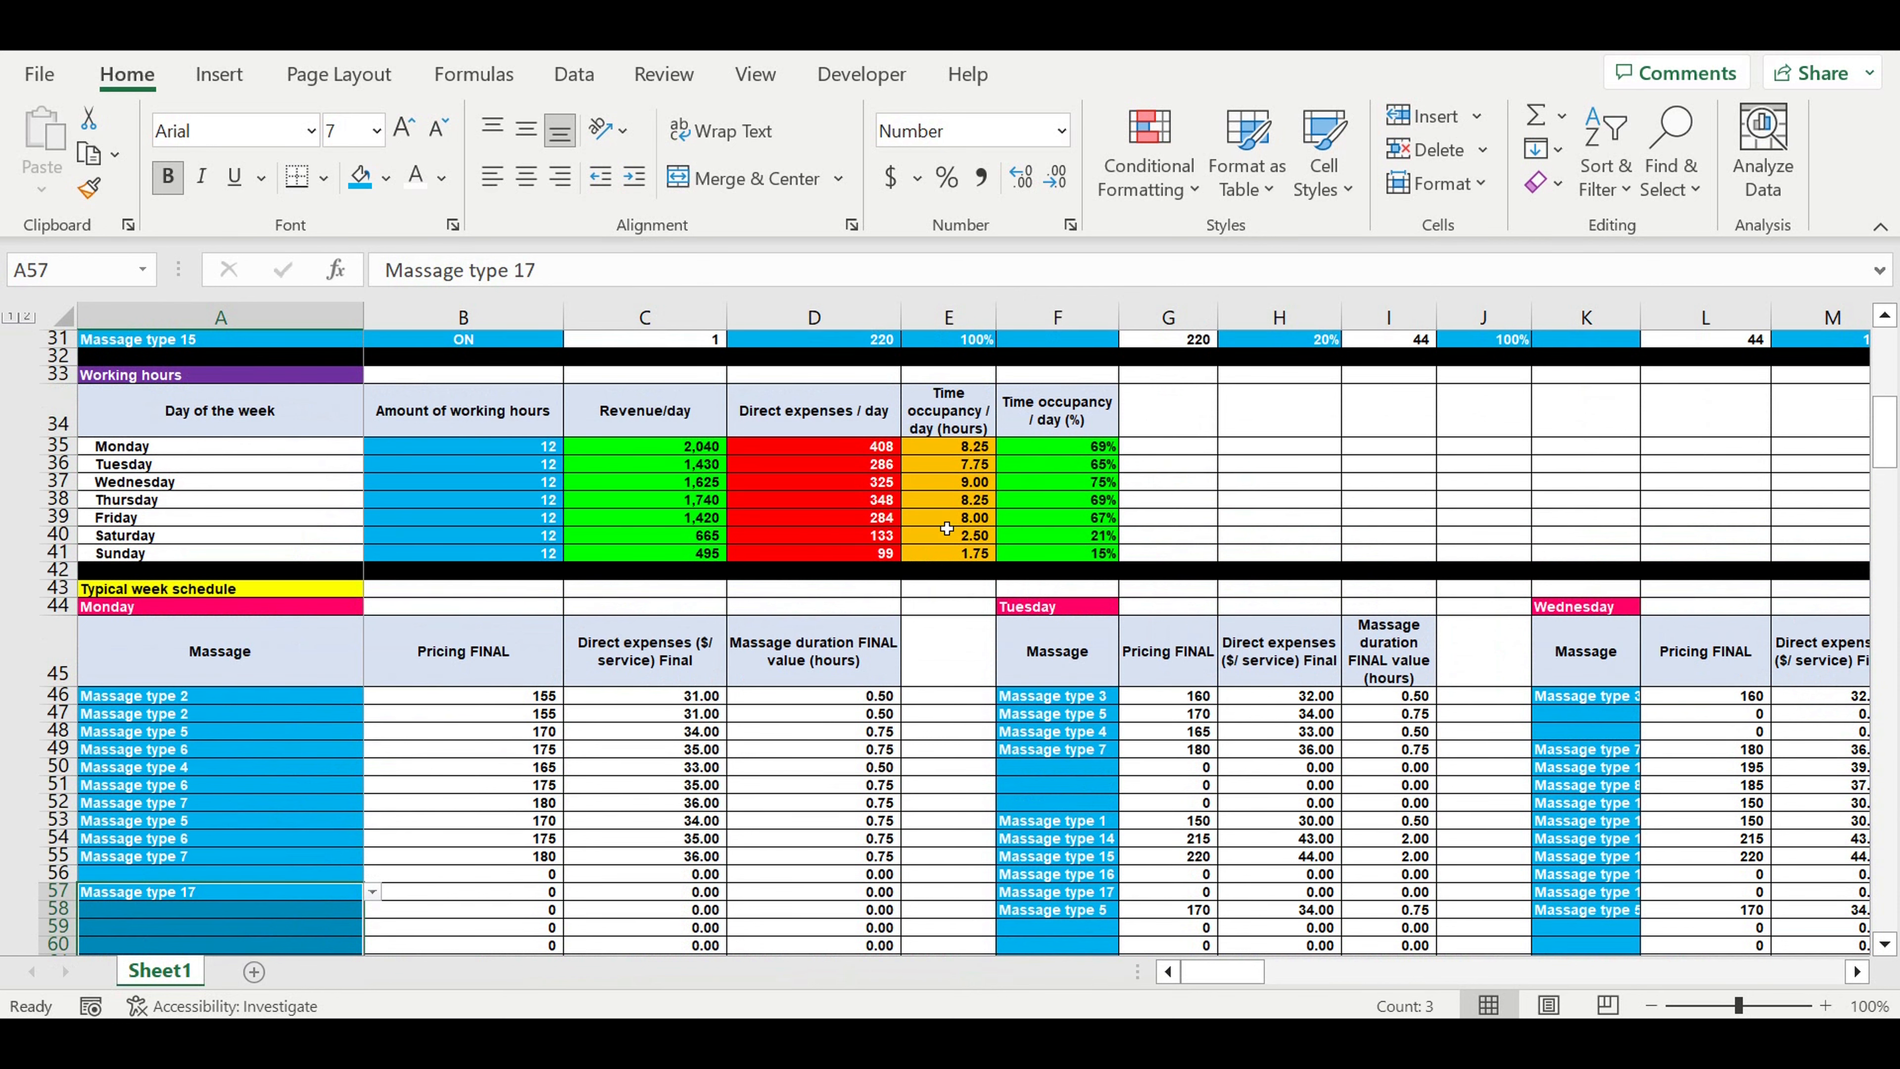
{"action": "scroll", "coordinate": [950, 530], "scroll_direction": "down", "scroll_amount": 3}
{"action": "scroll", "coordinate": [956, 529], "scroll_direction": "up", "scroll_amount": 2}
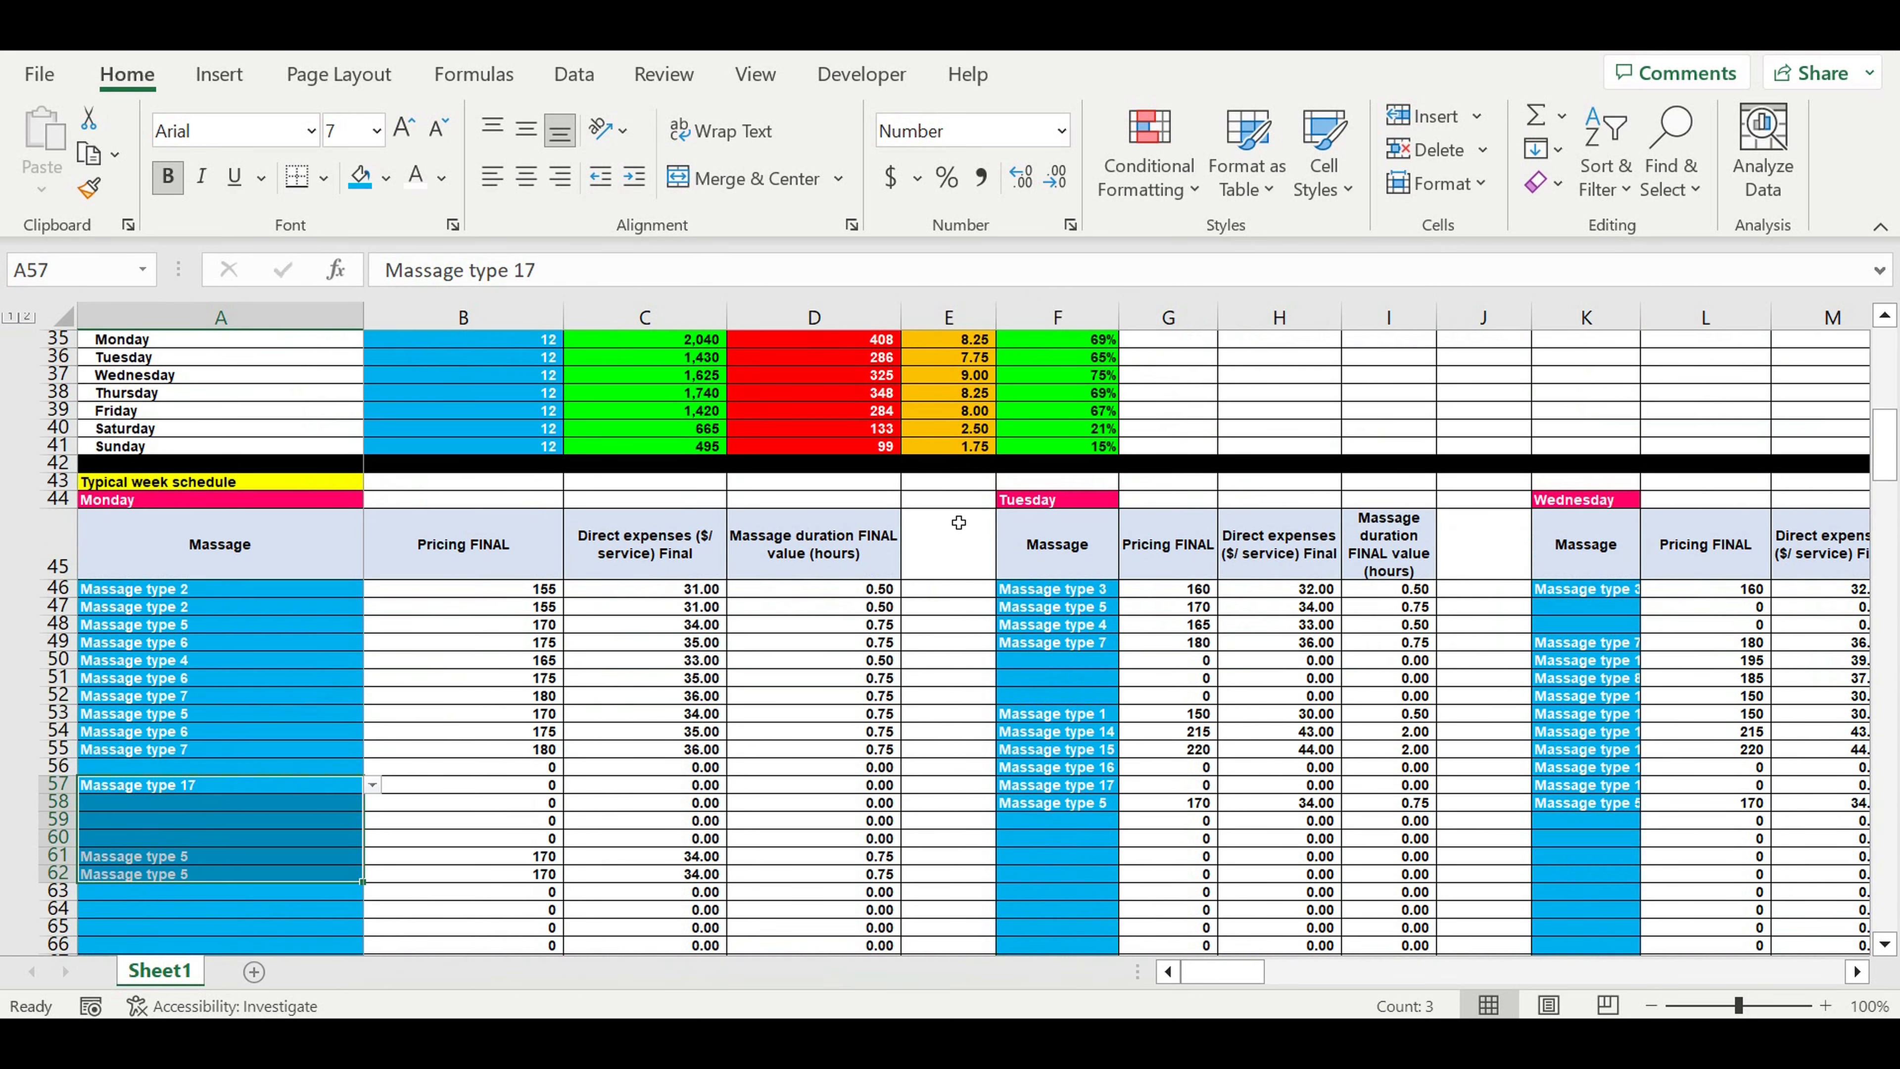
{"action": "scroll", "coordinate": [955, 529], "scroll_direction": "up", "scroll_amount": 2}
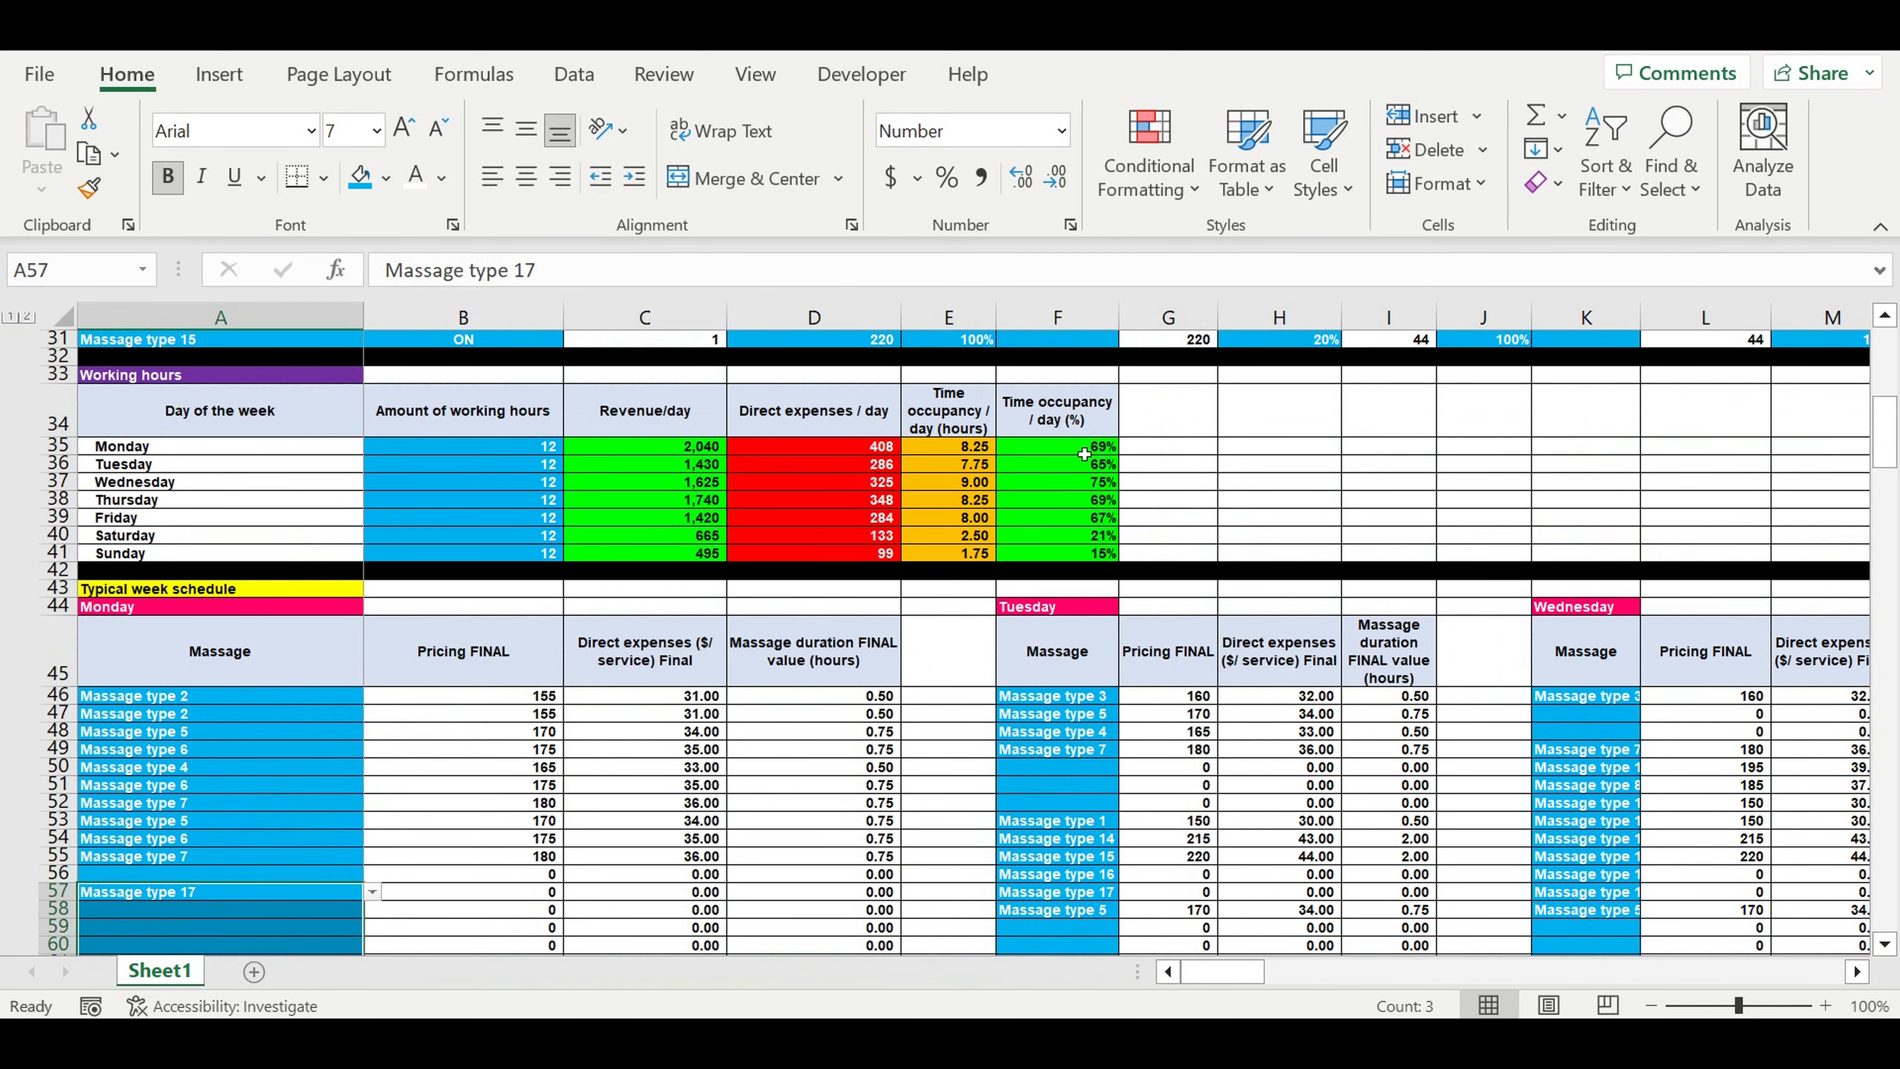
{"action": "scroll", "coordinate": [485, 638], "scroll_direction": "down", "scroll_amount": 3}
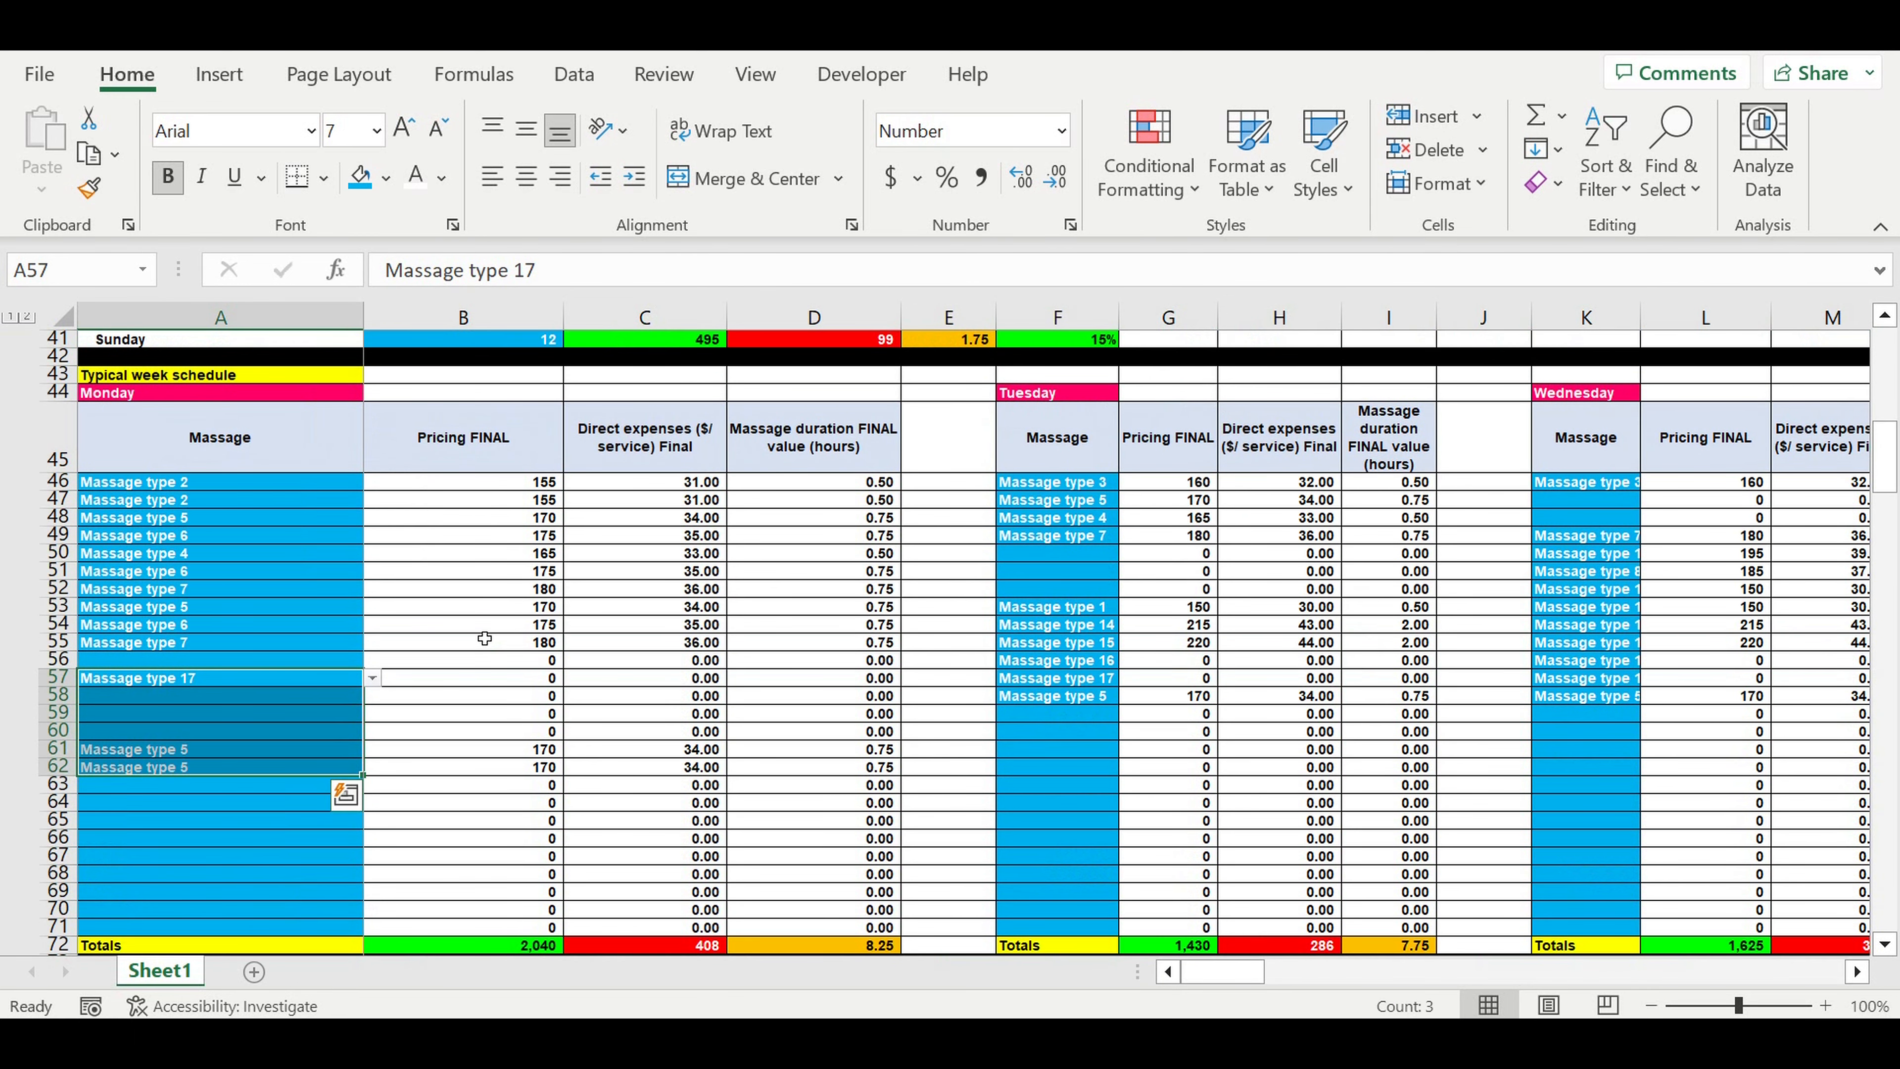
{"action": "key", "text": "Delete"}
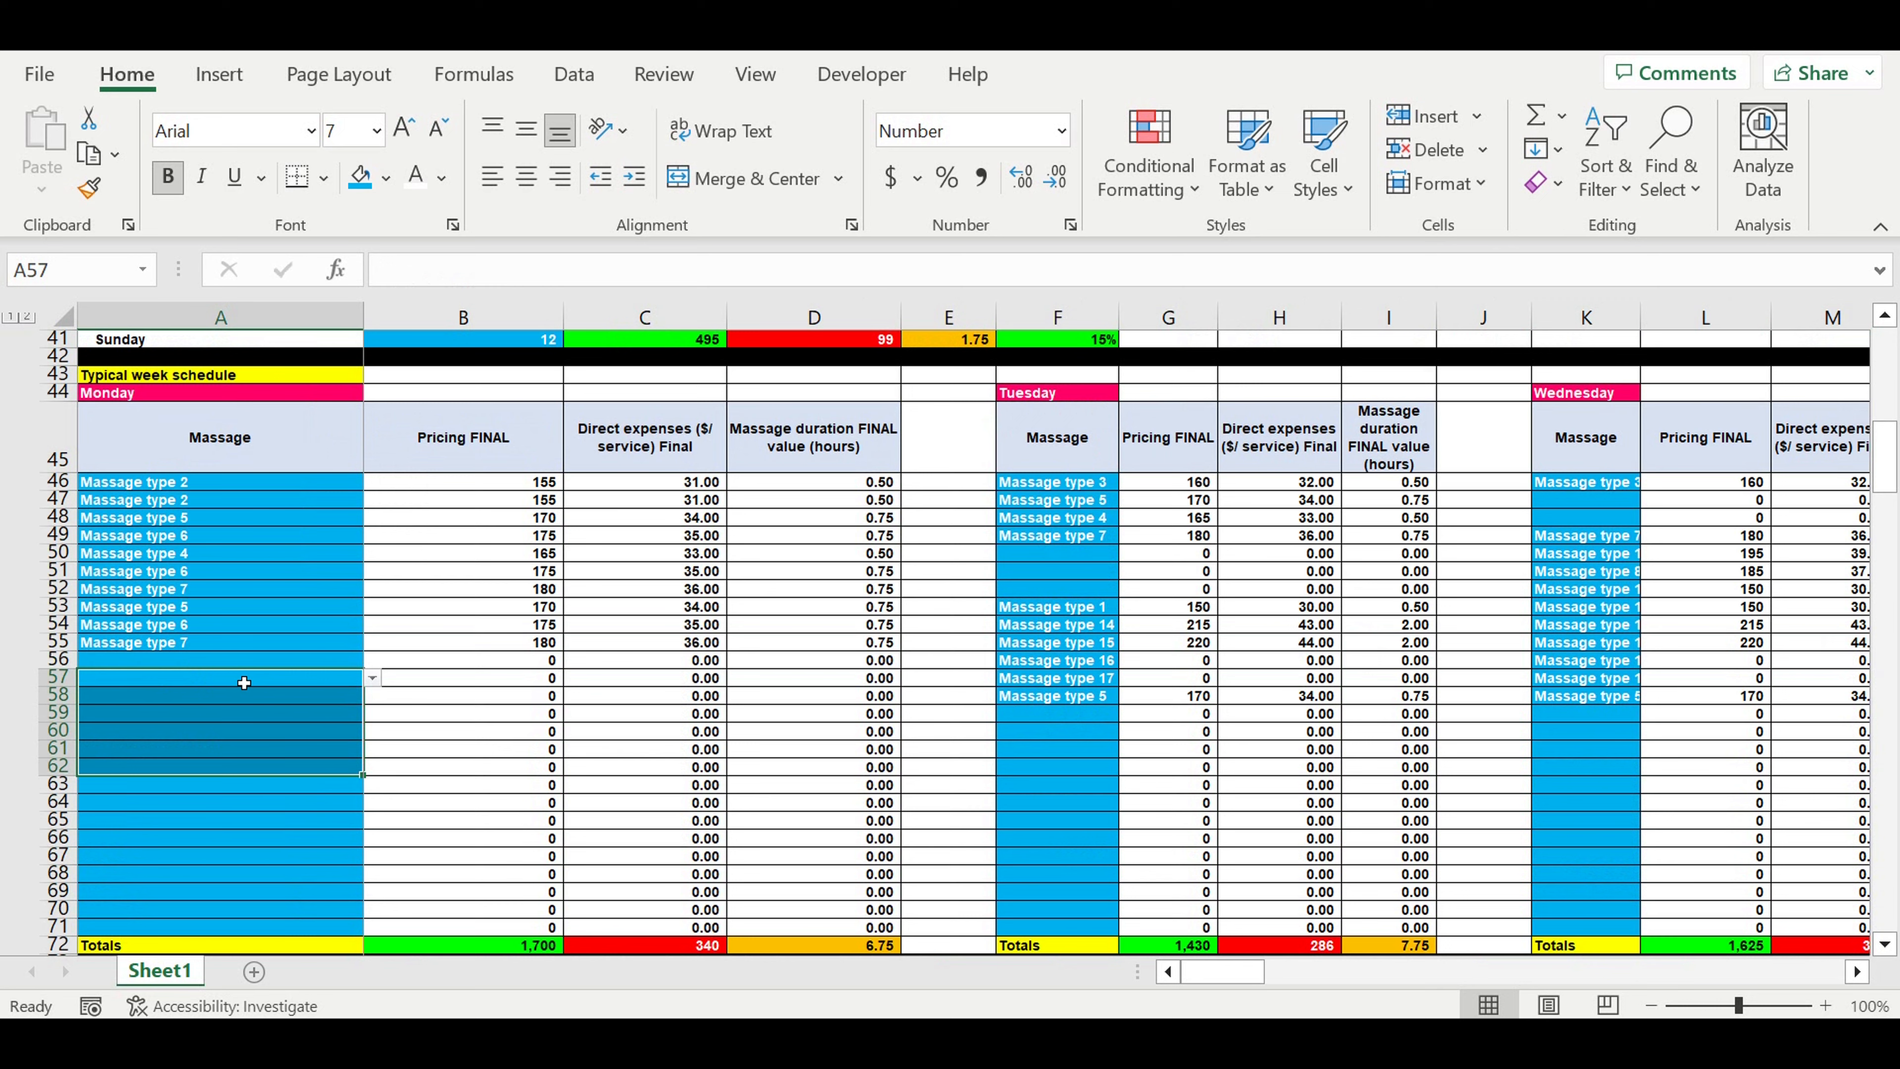
Check Monday's time occupancy percentage in the Working hours table
{"action": "scroll", "coordinate": [254, 658], "scroll_direction": "up", "scroll_amount": 3}
{"action": "left_click", "coordinate": [1060, 501]}
{"action": "left_click", "coordinate": [1085, 446]}
{"action": "scroll", "coordinate": [243, 763], "scroll_direction": "down", "scroll_amount": 1}
Clear the Monday massage entries in A52:A55 and check Monday's time occupancy and revenue in the Working hours table
{"action": "left_click_drag", "start_coordinate": [152, 750], "coordinate": [153, 804]}
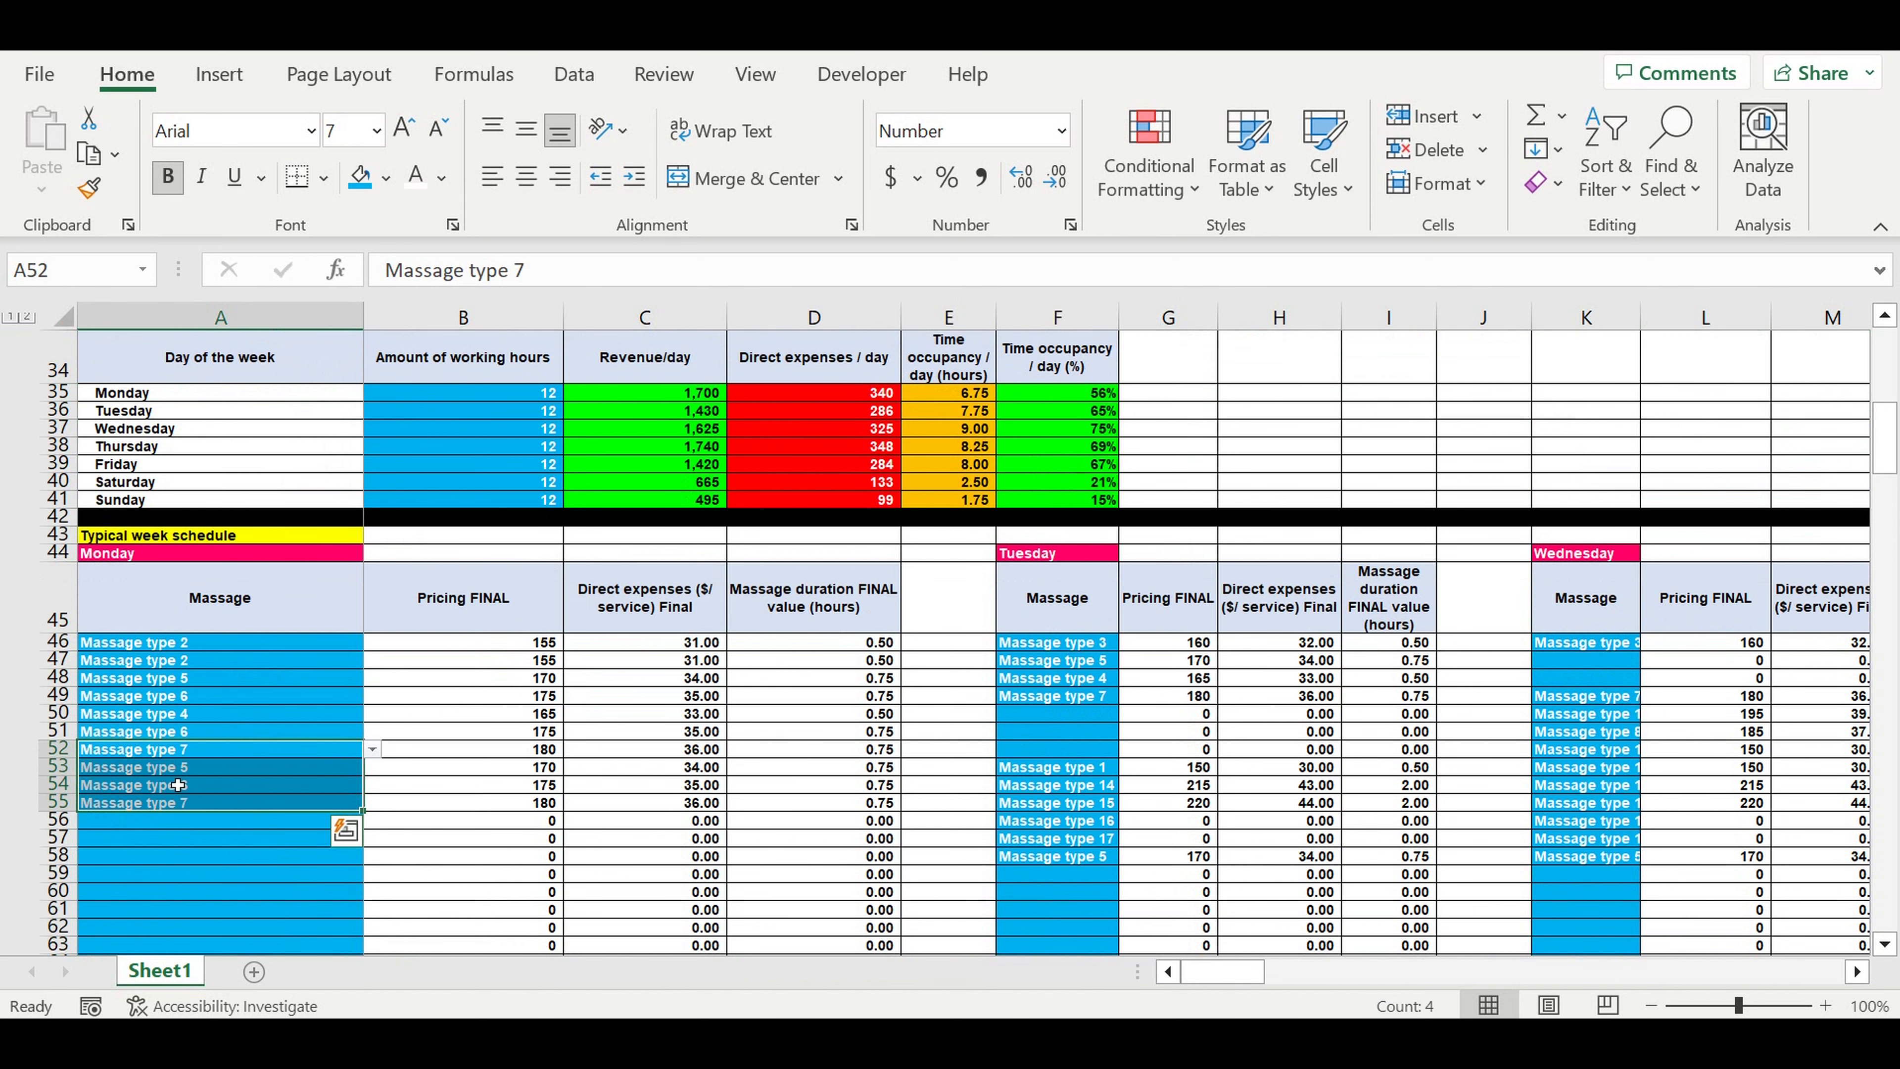
{"action": "scroll", "coordinate": [179, 778], "scroll_direction": "up", "scroll_amount": 1}
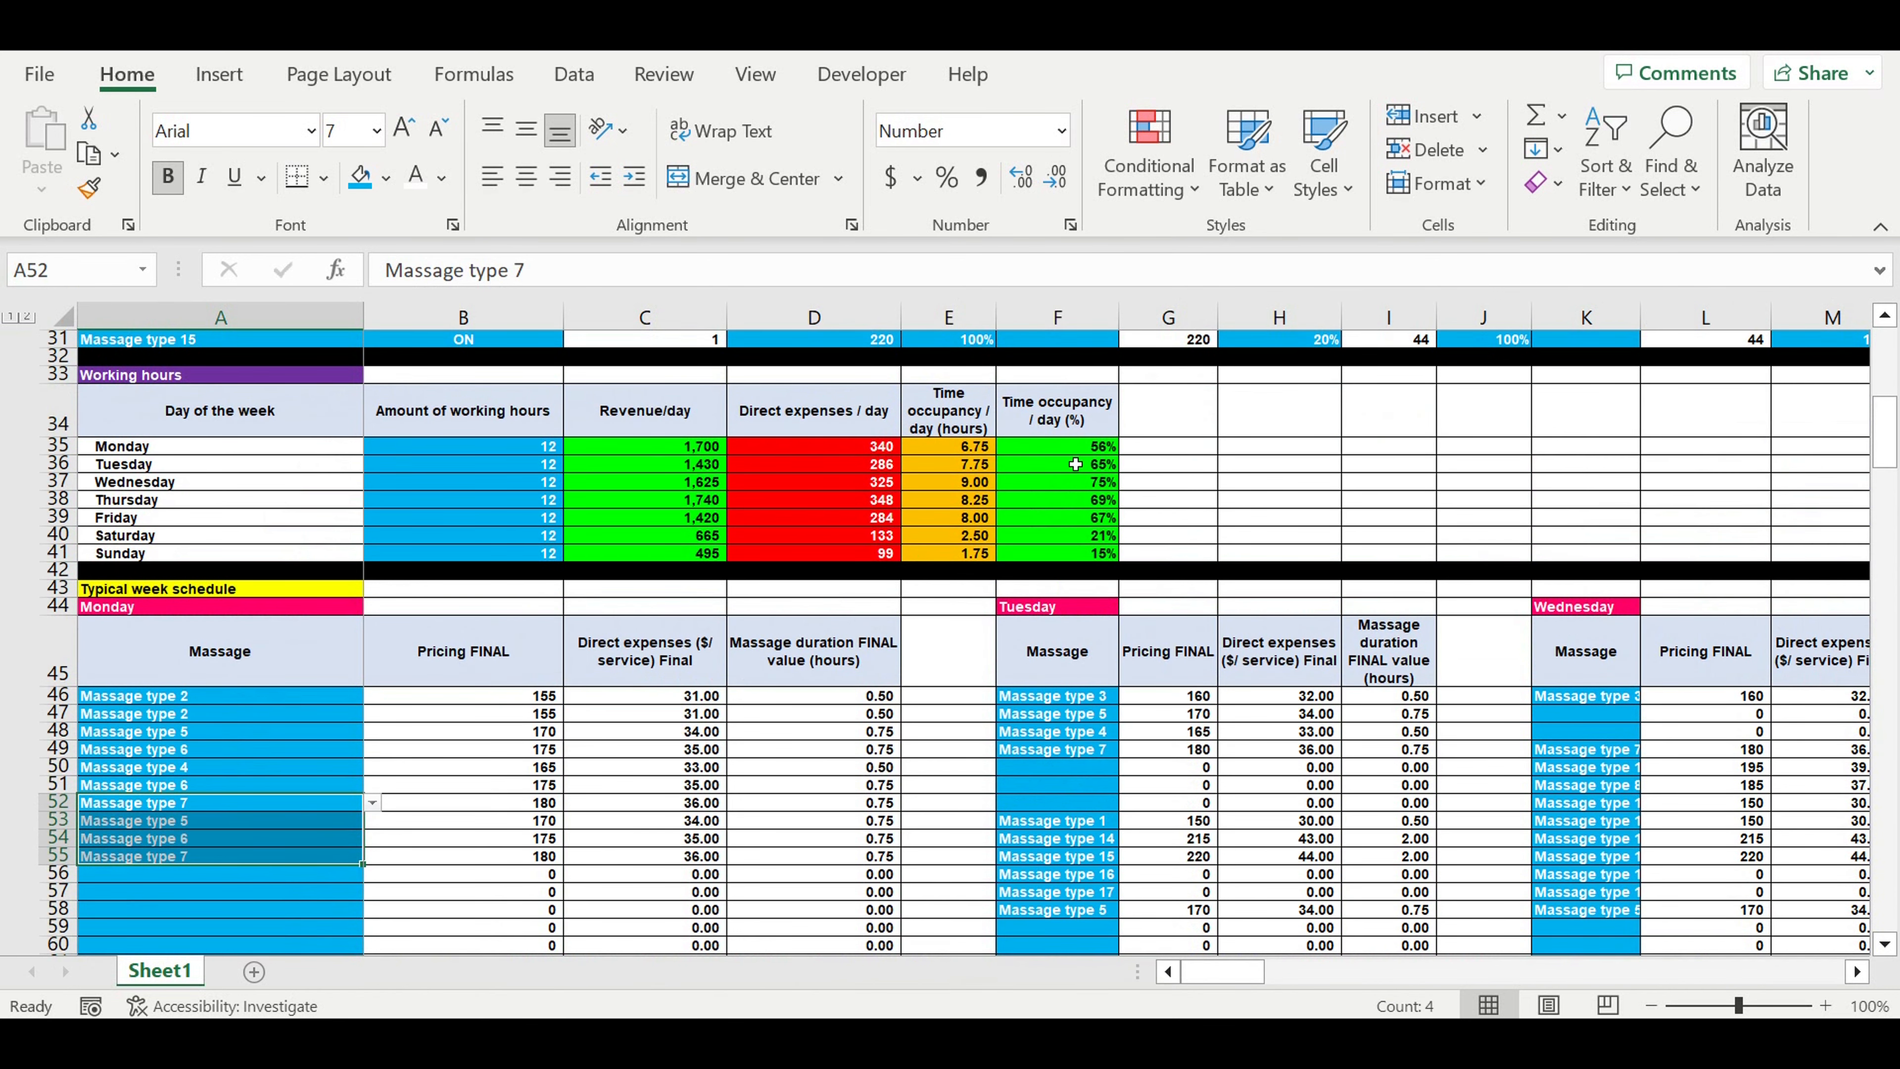
{"action": "key", "text": "Delete"}
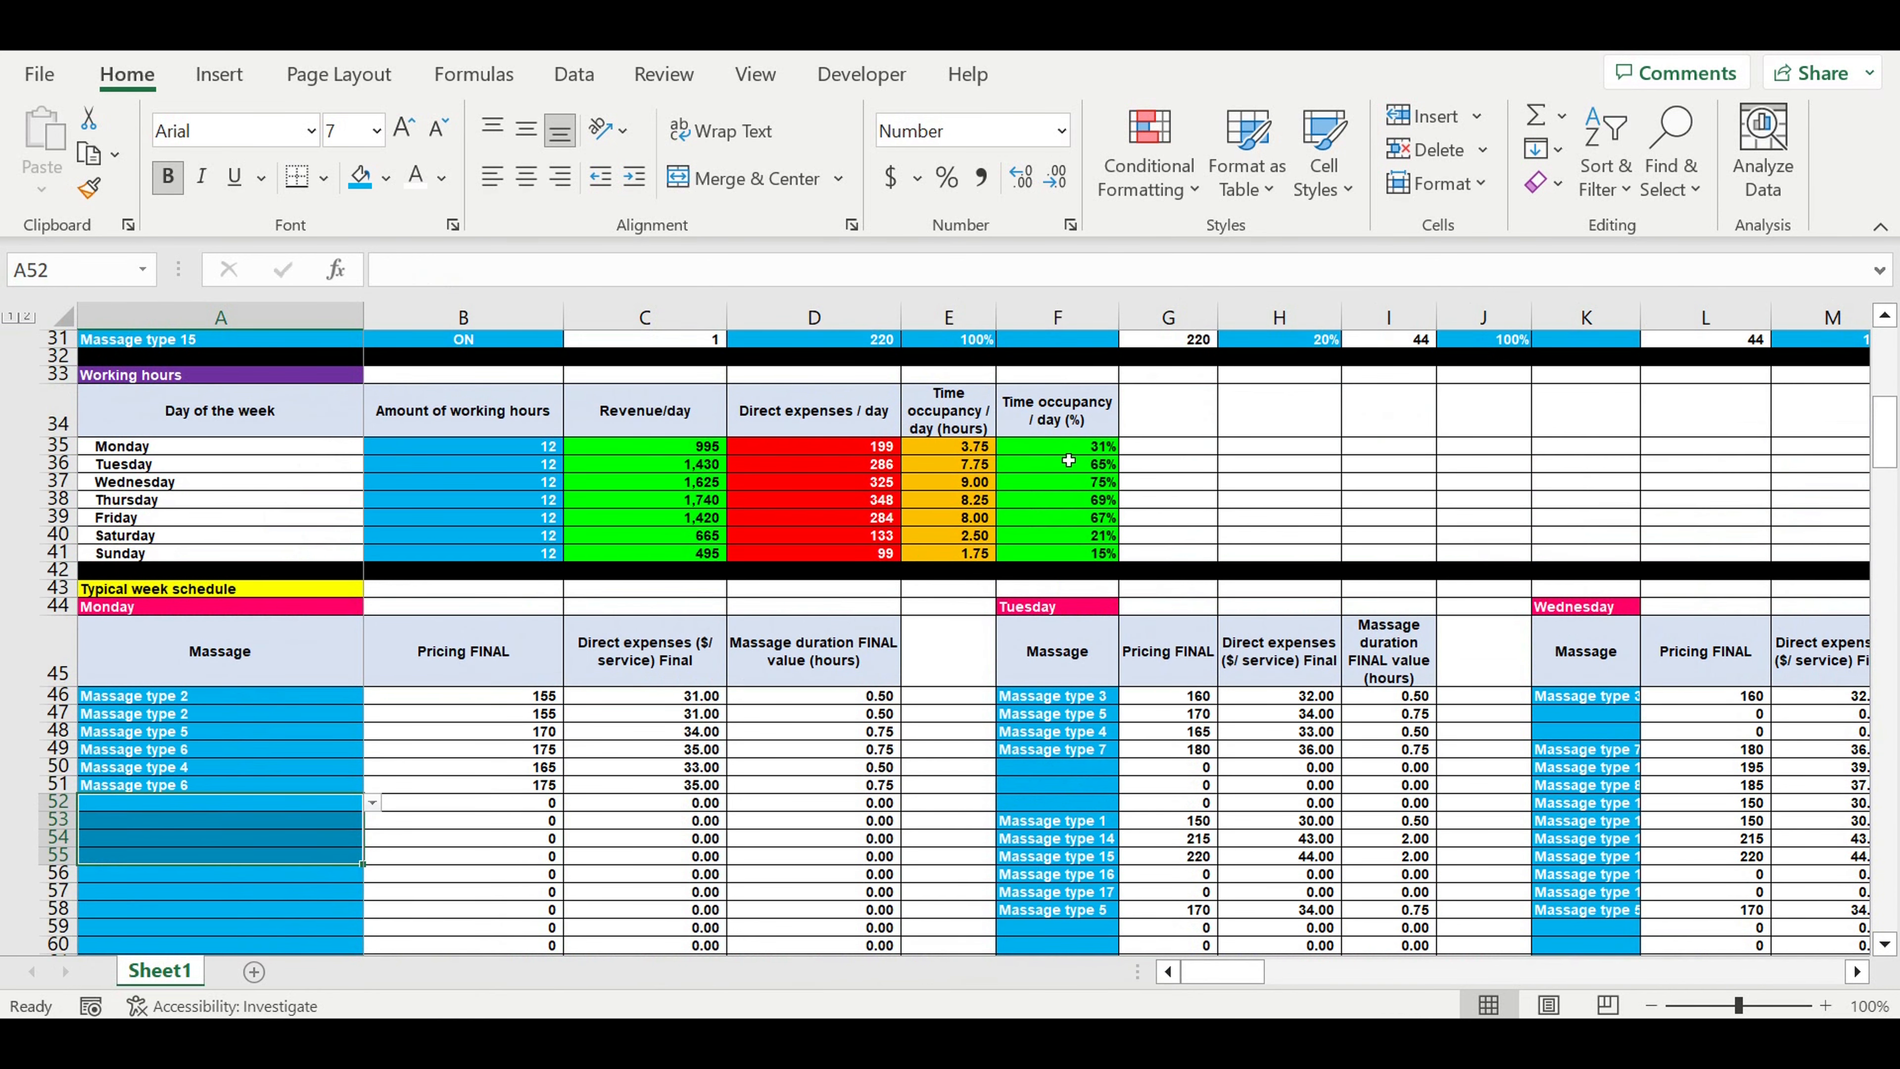
{"action": "left_click", "coordinate": [1075, 449]}
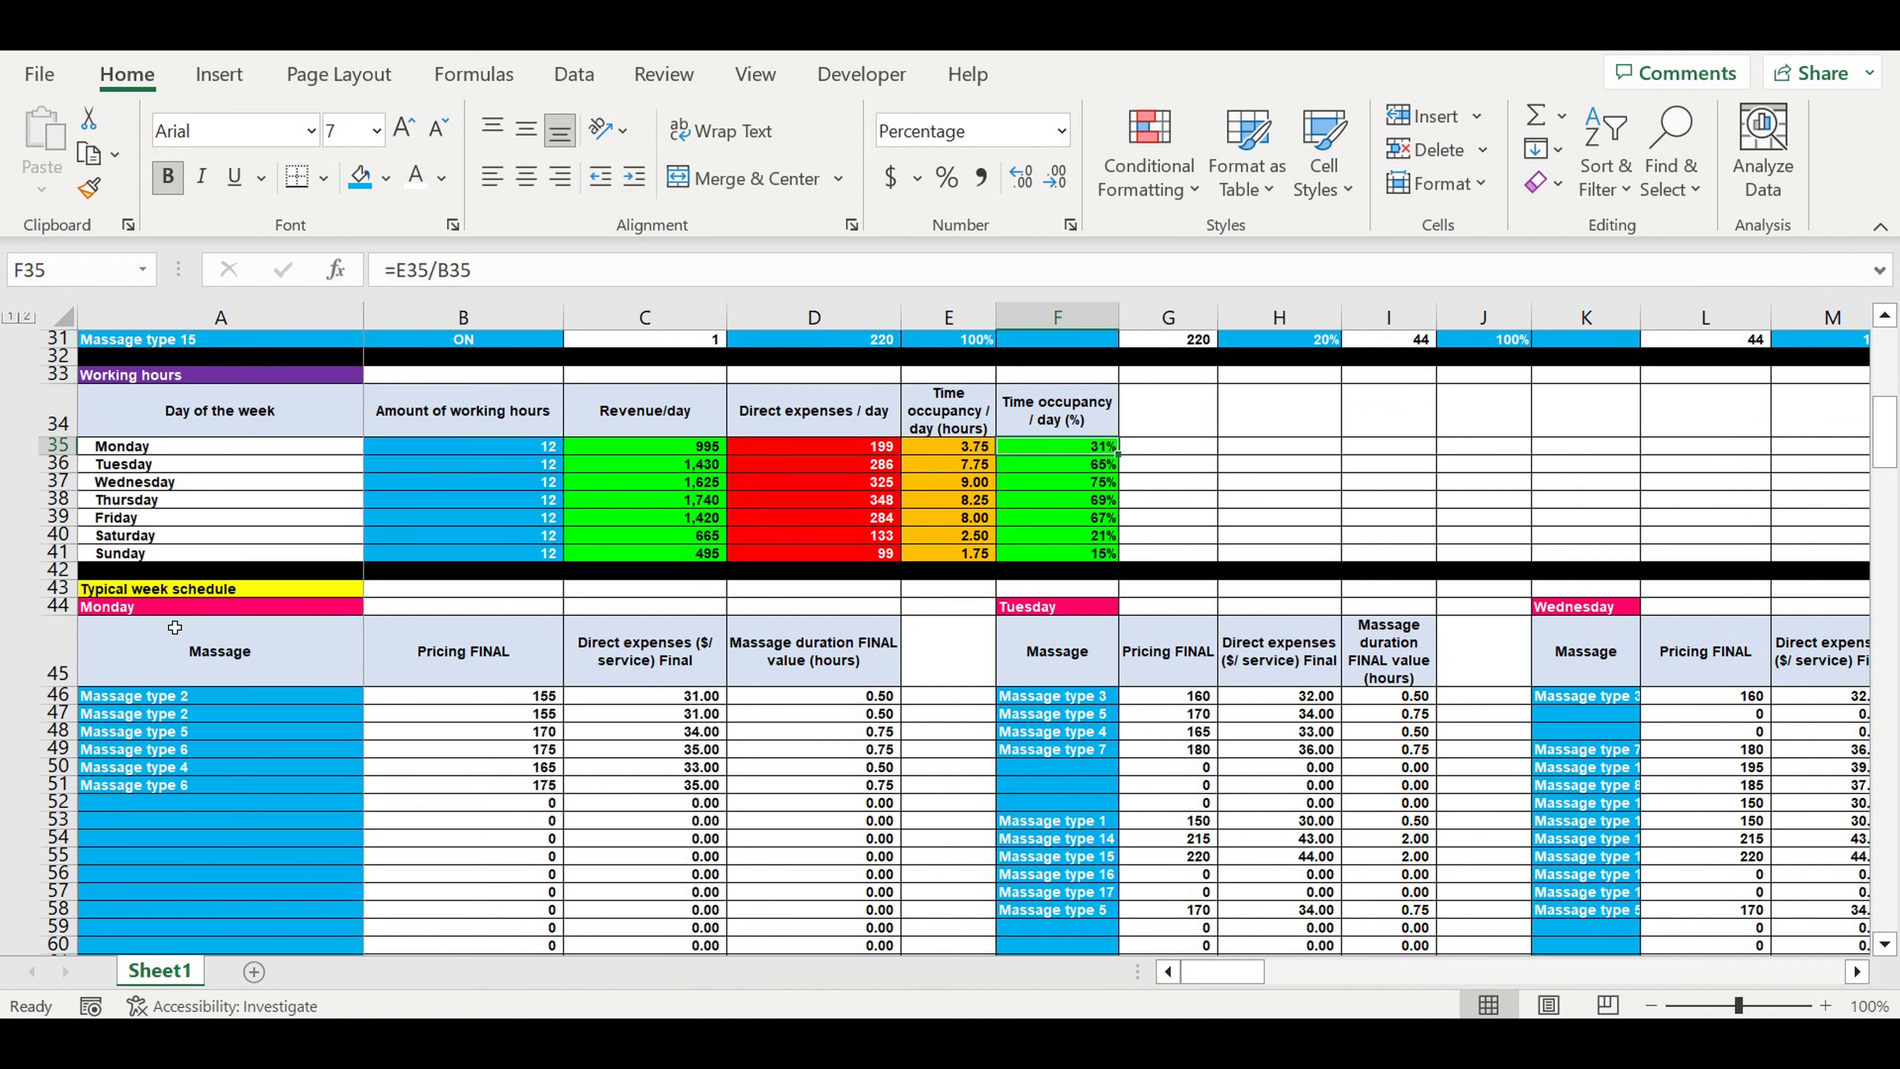
{"action": "left_click", "coordinate": [682, 448]}
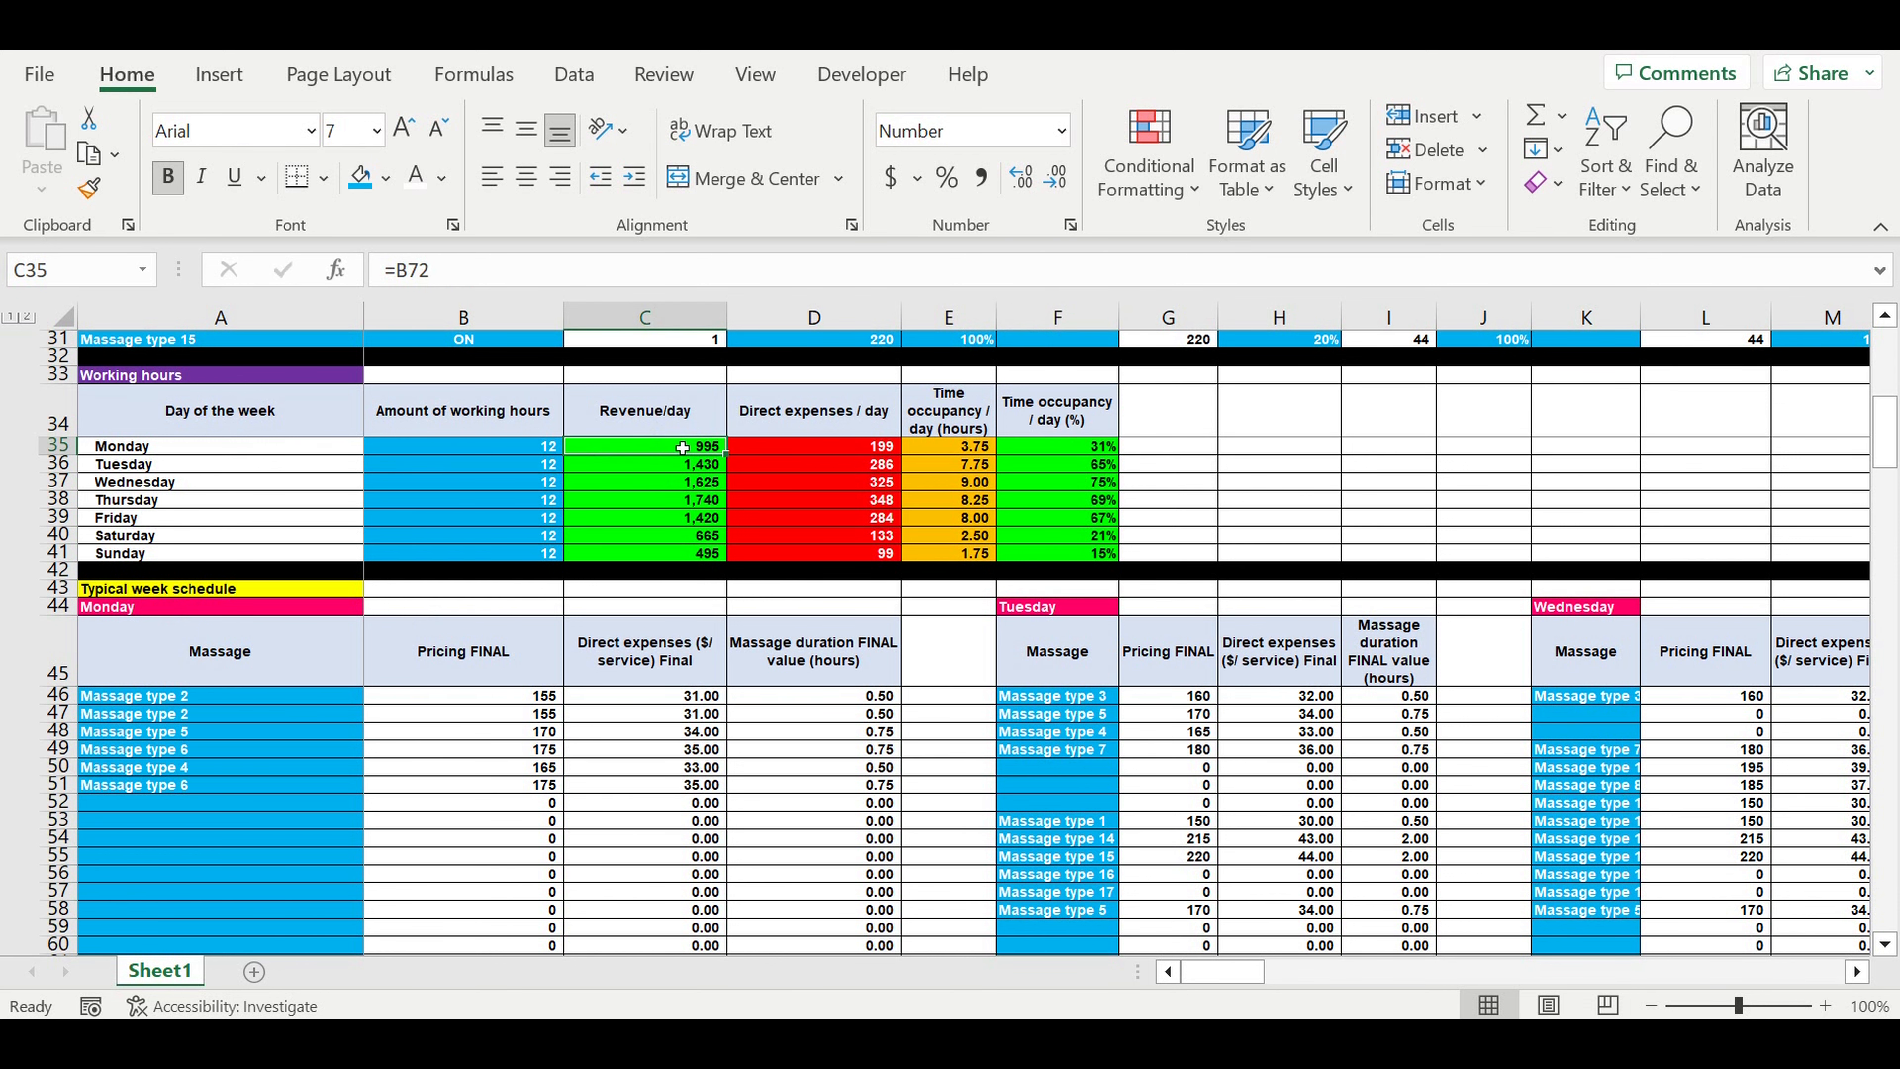
Examine the Tuesday and Monday massage entries and their looked-up values in the Typical week schedule
{"action": "scroll", "coordinate": [1071, 593], "scroll_direction": "down", "scroll_amount": 2}
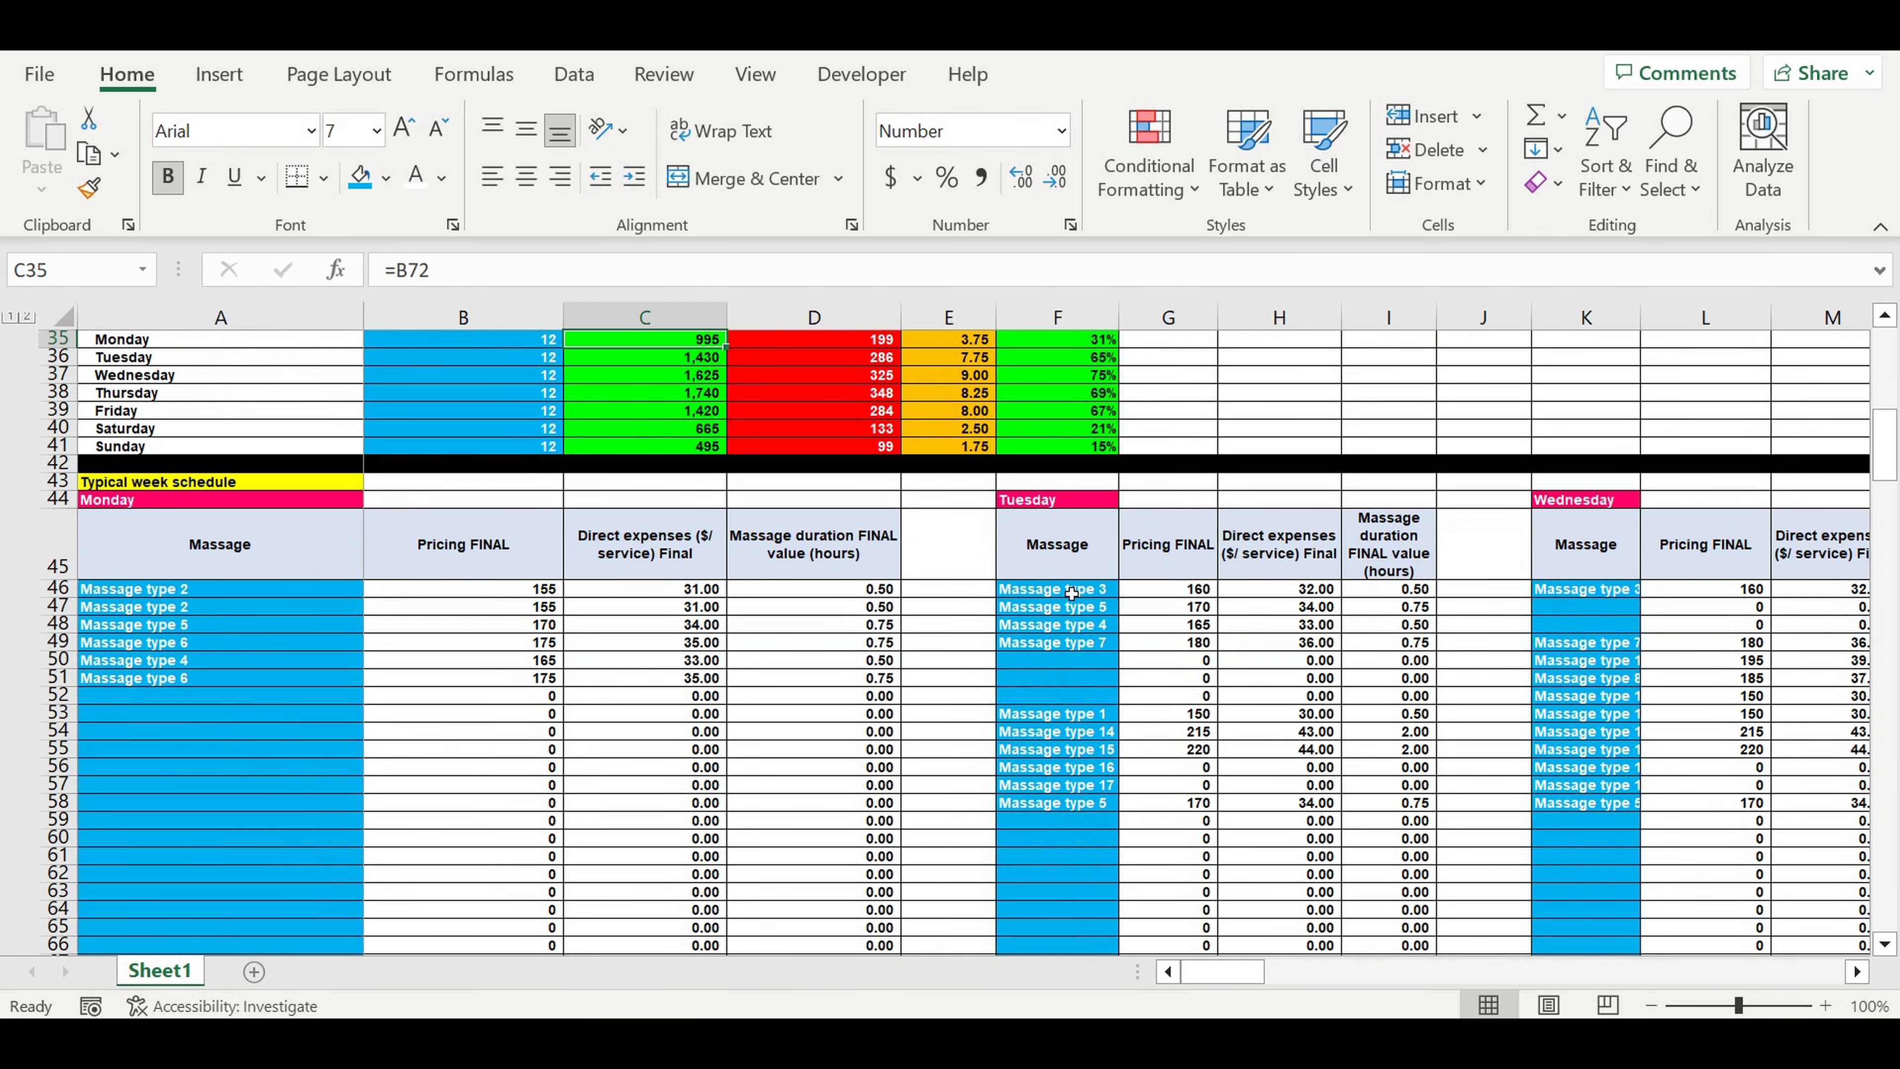
{"action": "left_click_drag", "start_coordinate": [1072, 592], "coordinate": [1072, 821]}
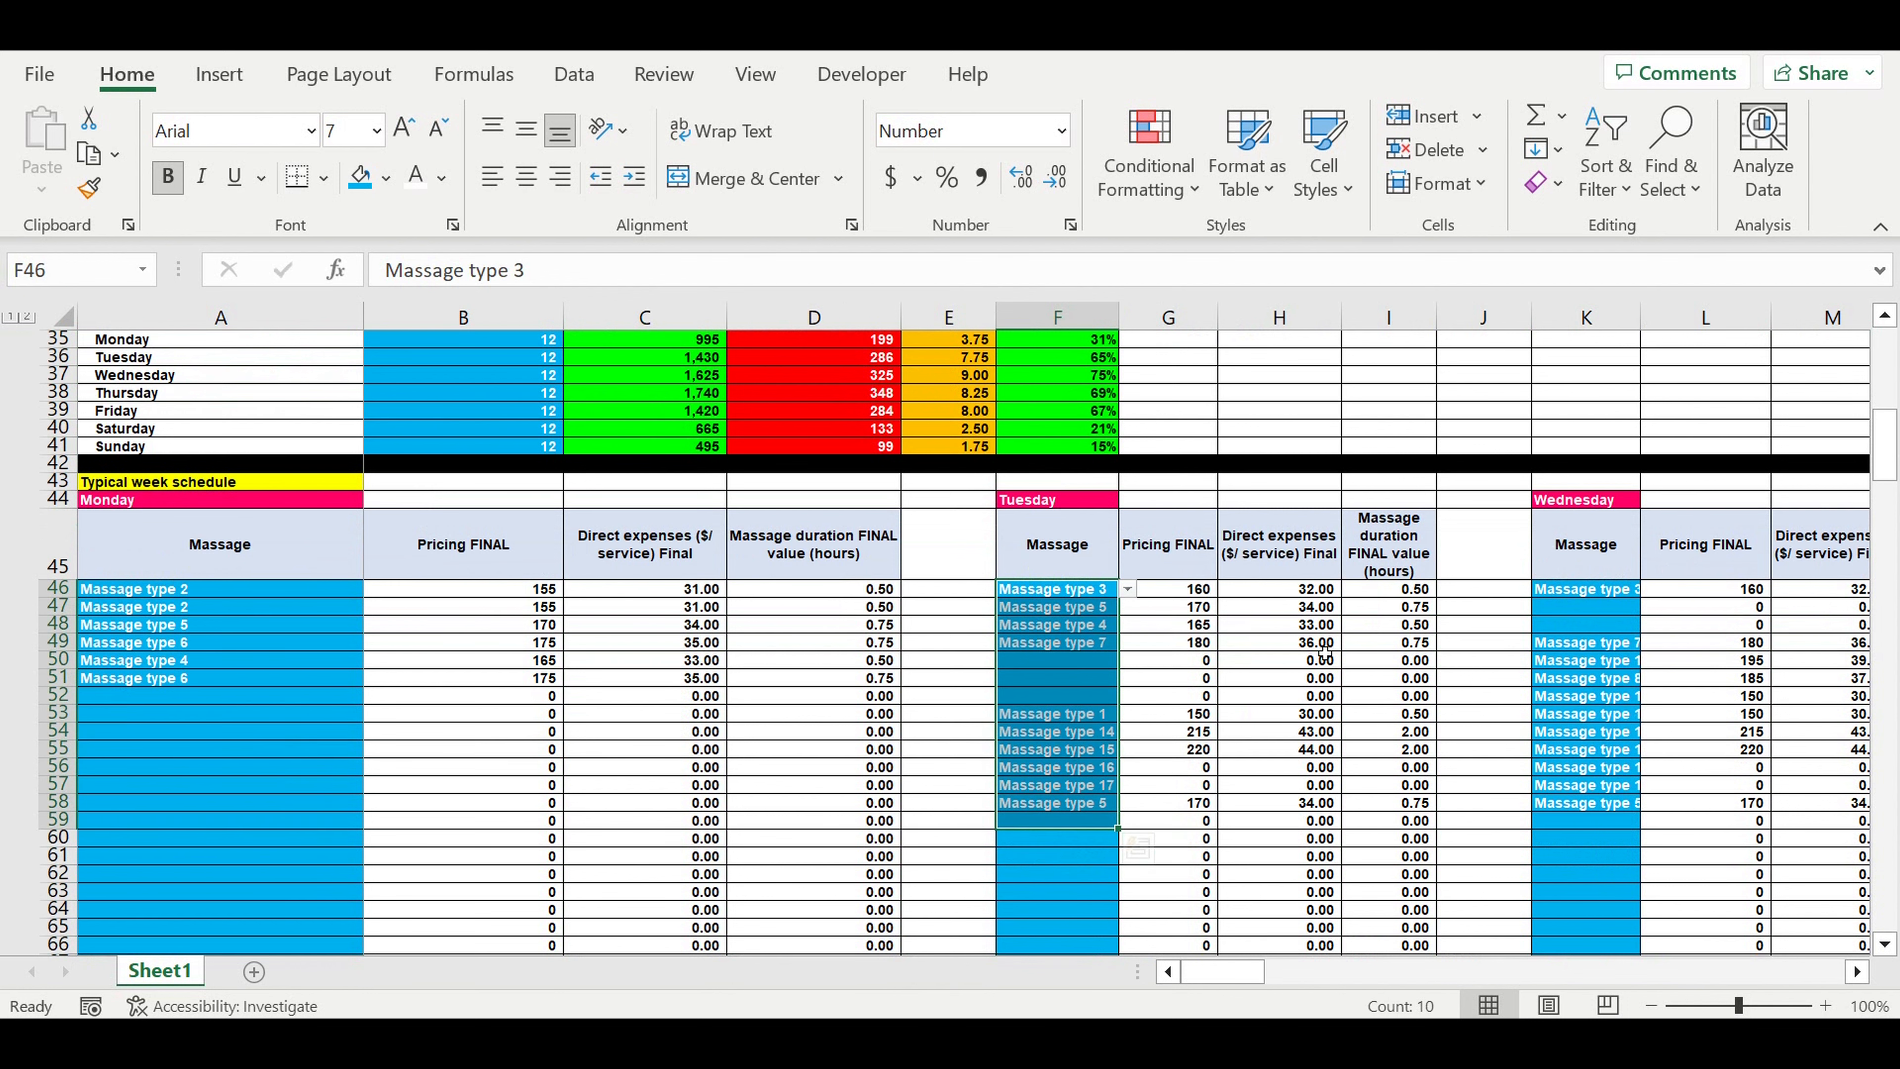
{"action": "mouse_move", "coordinate": [1227, 973]}
{"action": "left_mouse_down"}
{"action": "mouse_move", "coordinate": [1396, 972]}
{"action": "mouse_move", "coordinate": [1225, 971]}
{"action": "left_mouse_up"}
{"action": "left_click", "coordinate": [790, 733]}
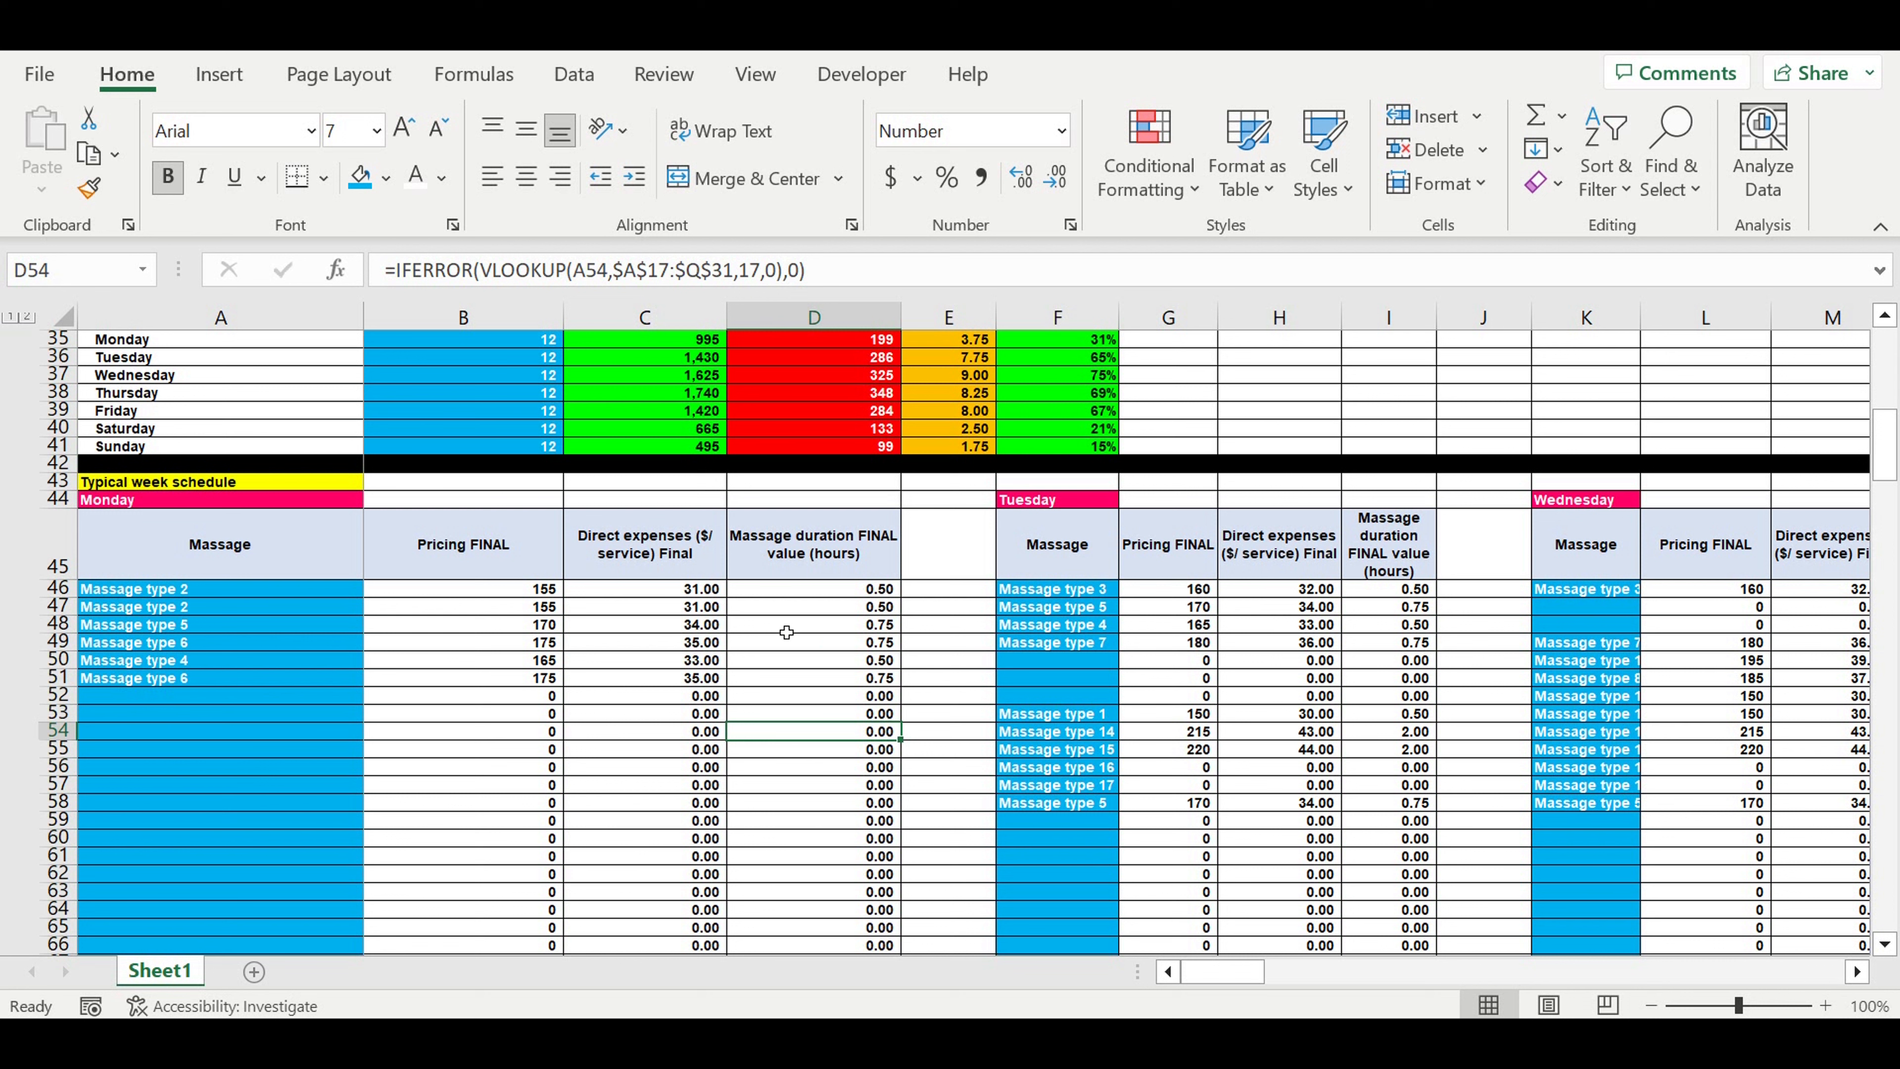
{"action": "left_click", "coordinate": [157, 588]}
{"action": "left_click_drag", "start_coordinate": [146, 652], "coordinate": [131, 801]}
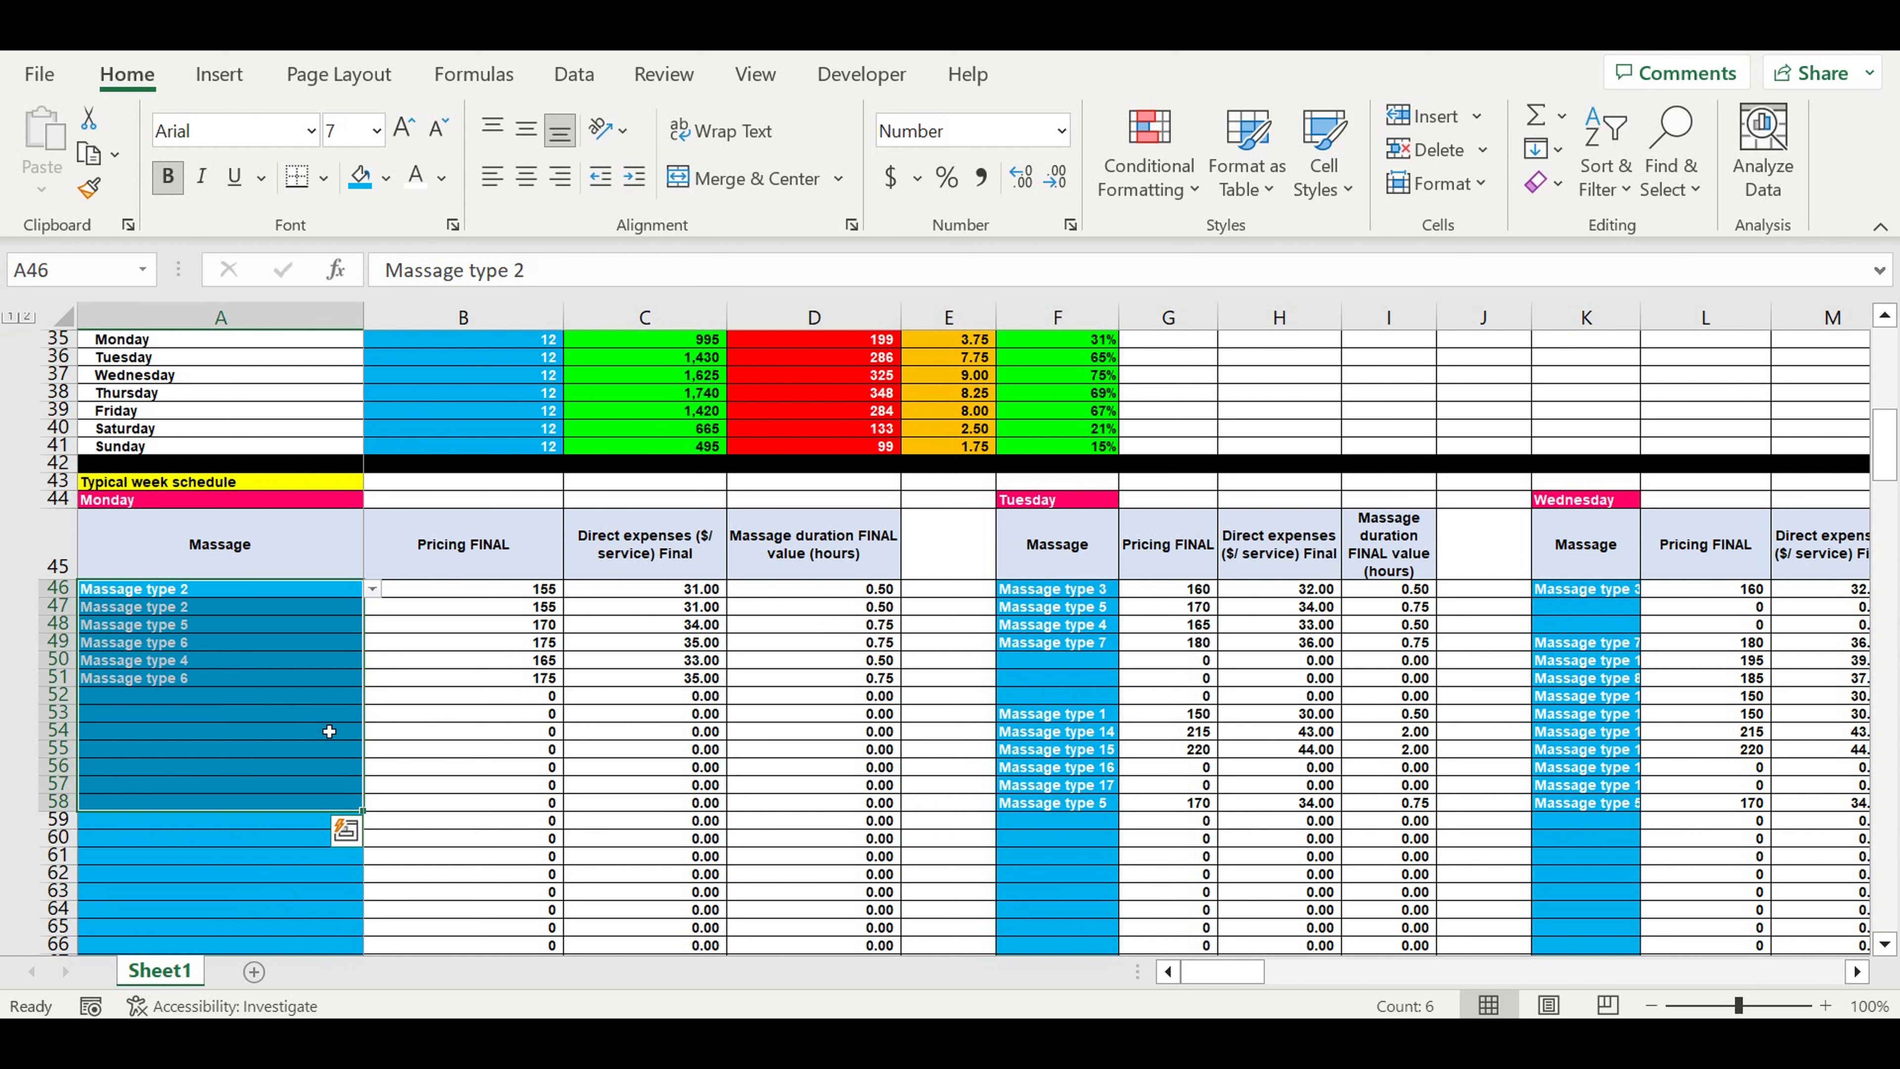
{"action": "left_click", "coordinate": [329, 732]}
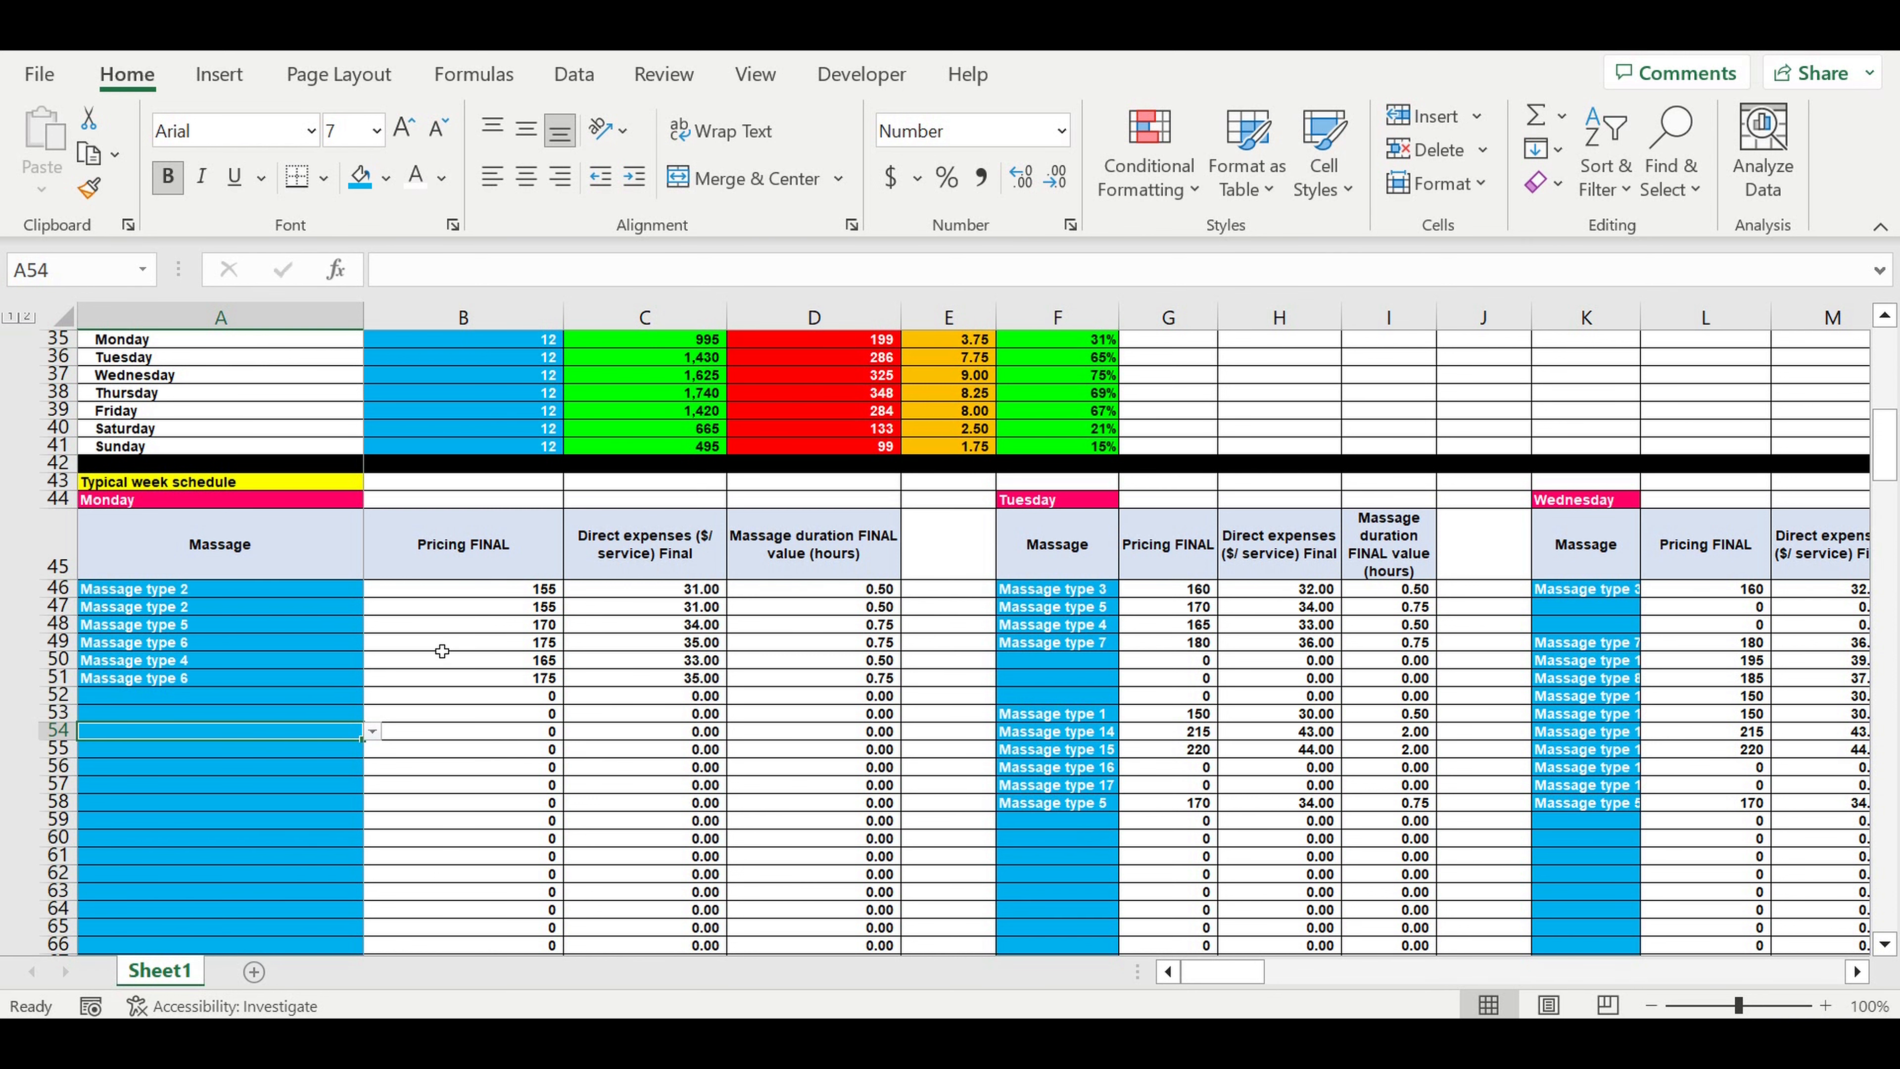
Review how the Monday massage entries relate to the Typical year day counts and the monthly revenues table
{"action": "scroll", "coordinate": [297, 716], "scroll_direction": "down", "scroll_amount": 3}
{"action": "scroll", "coordinate": [347, 712], "scroll_direction": "down", "scroll_amount": 5}
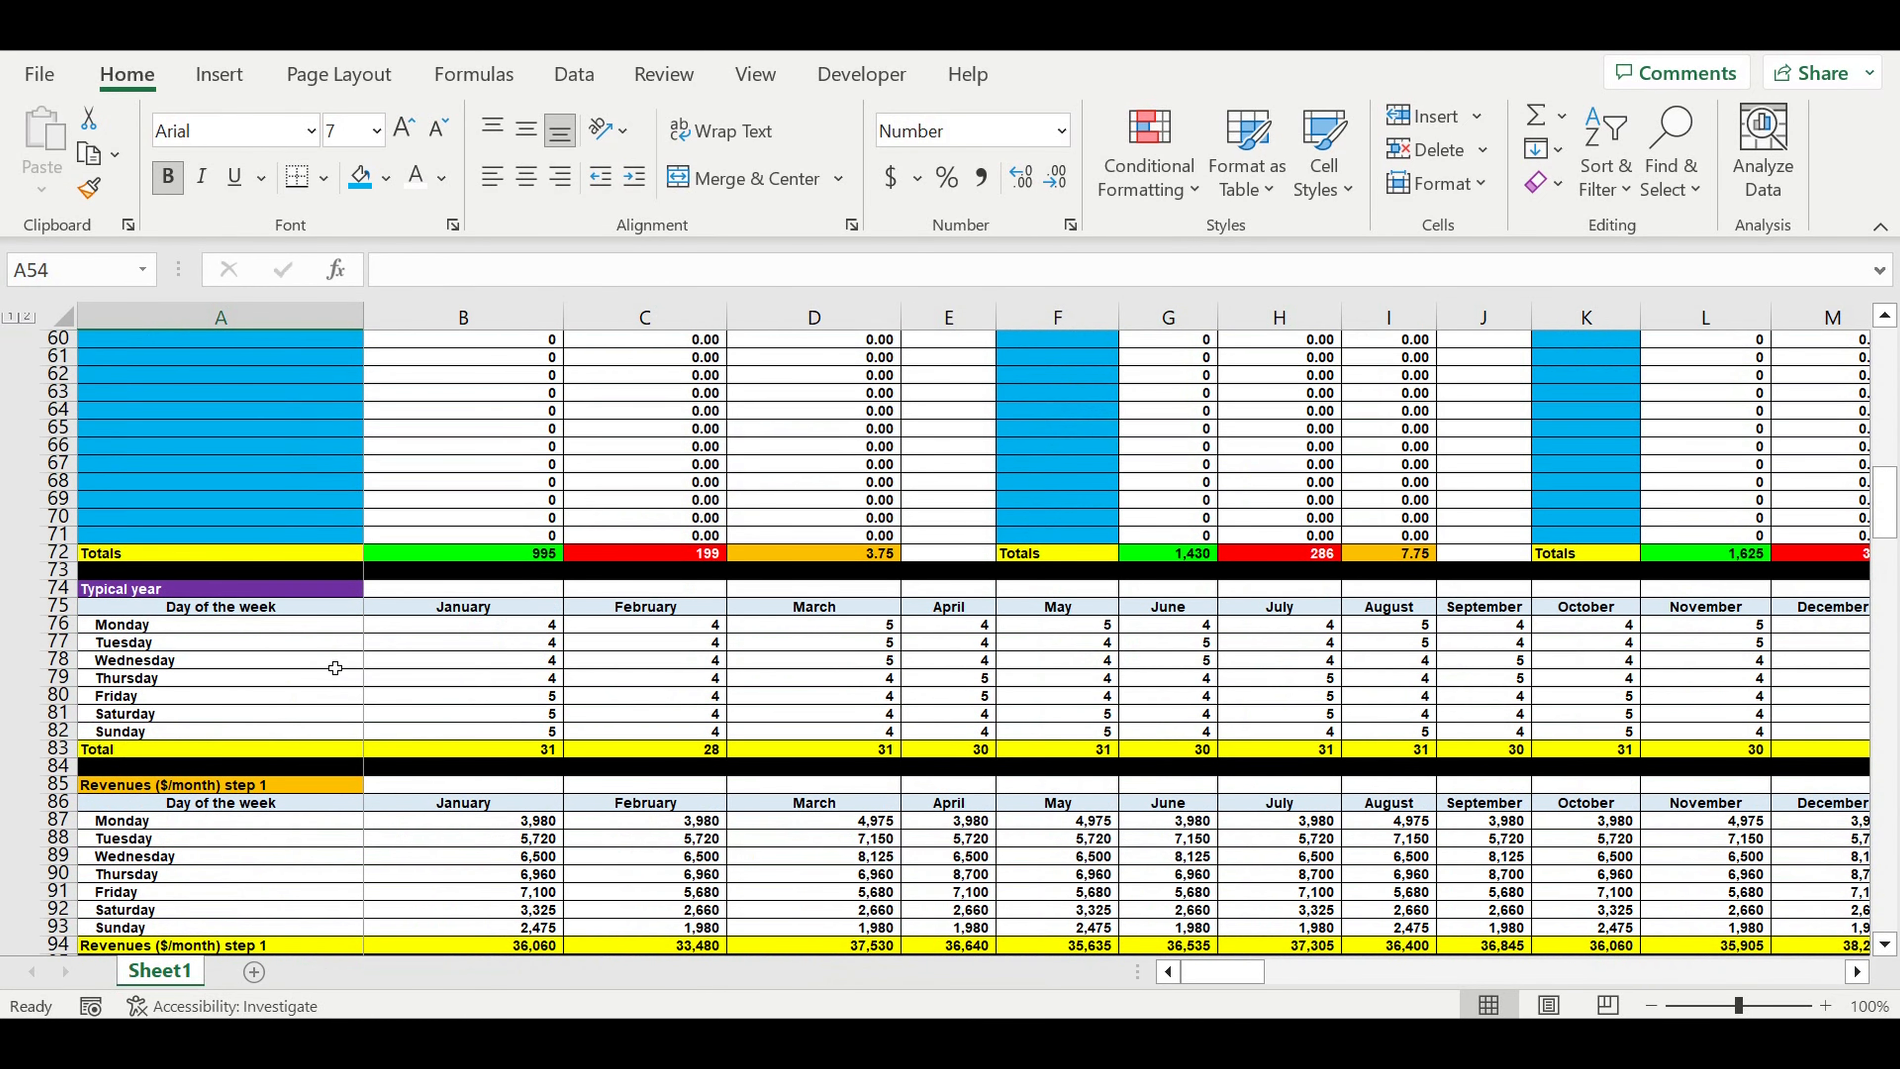
{"action": "scroll", "coordinate": [335, 667], "scroll_direction": "up", "scroll_amount": 3}
{"action": "scroll", "coordinate": [335, 668], "scroll_direction": "up", "scroll_amount": 3}
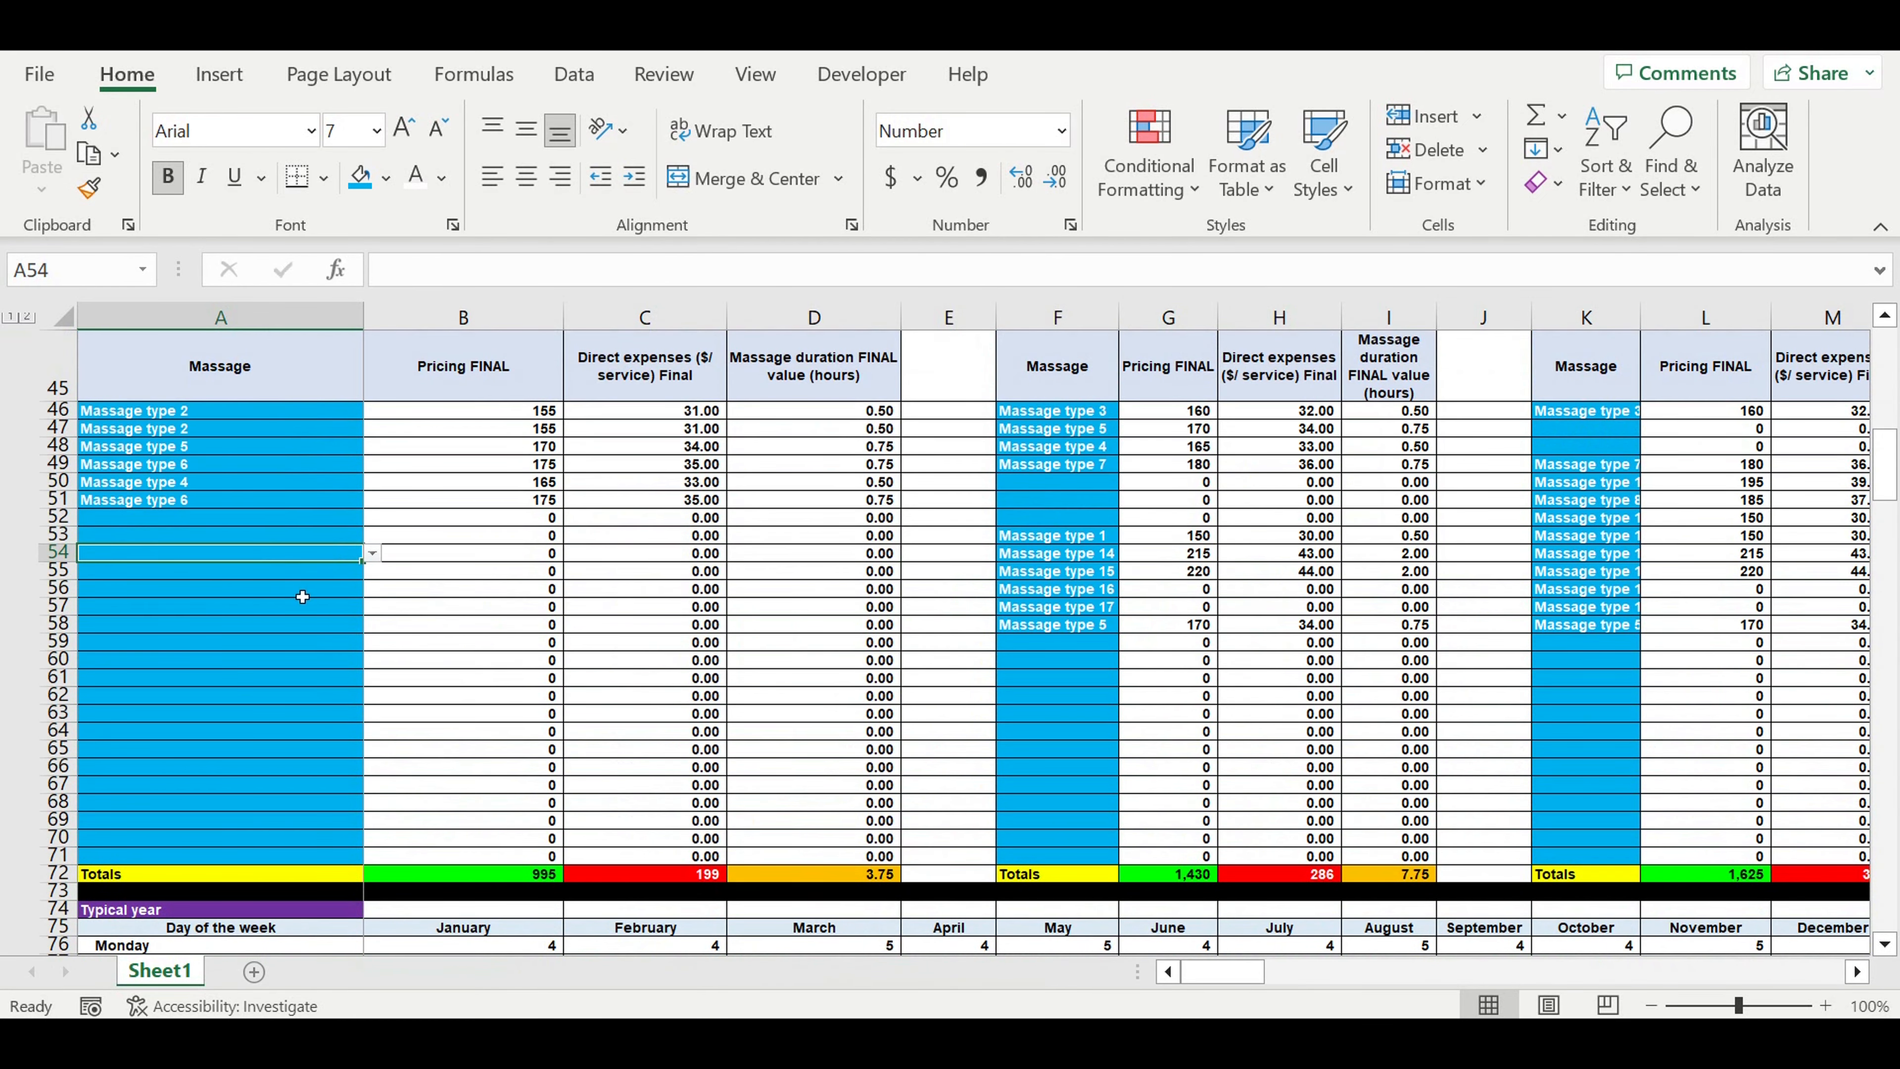
{"action": "left_click_drag", "start_coordinate": [199, 410], "coordinate": [348, 659]}
{"action": "scroll", "coordinate": [352, 666], "scroll_direction": "down", "scroll_amount": 7}
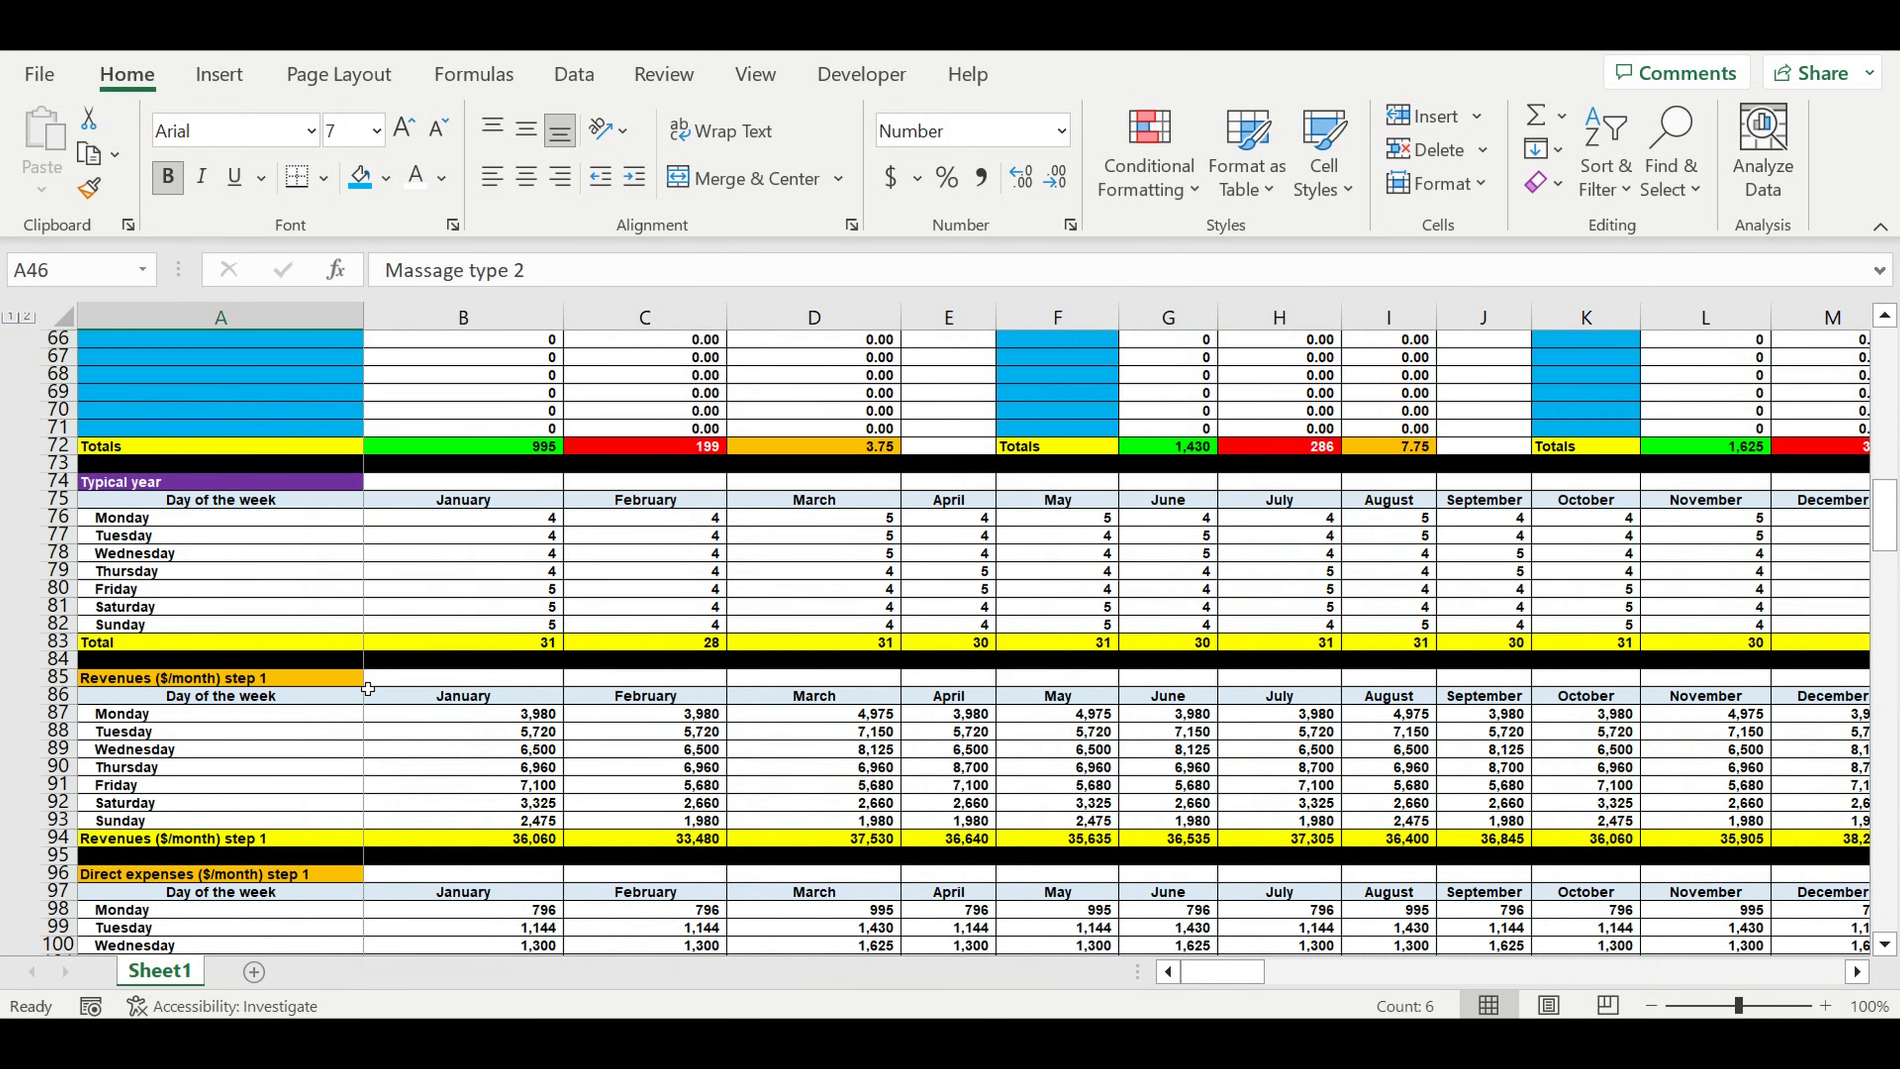
Examine the monthly Seasonality COEF values and the year and month inputs under Start of operating activity
{"action": "scroll", "coordinate": [368, 689], "scroll_direction": "down", "scroll_amount": 7}
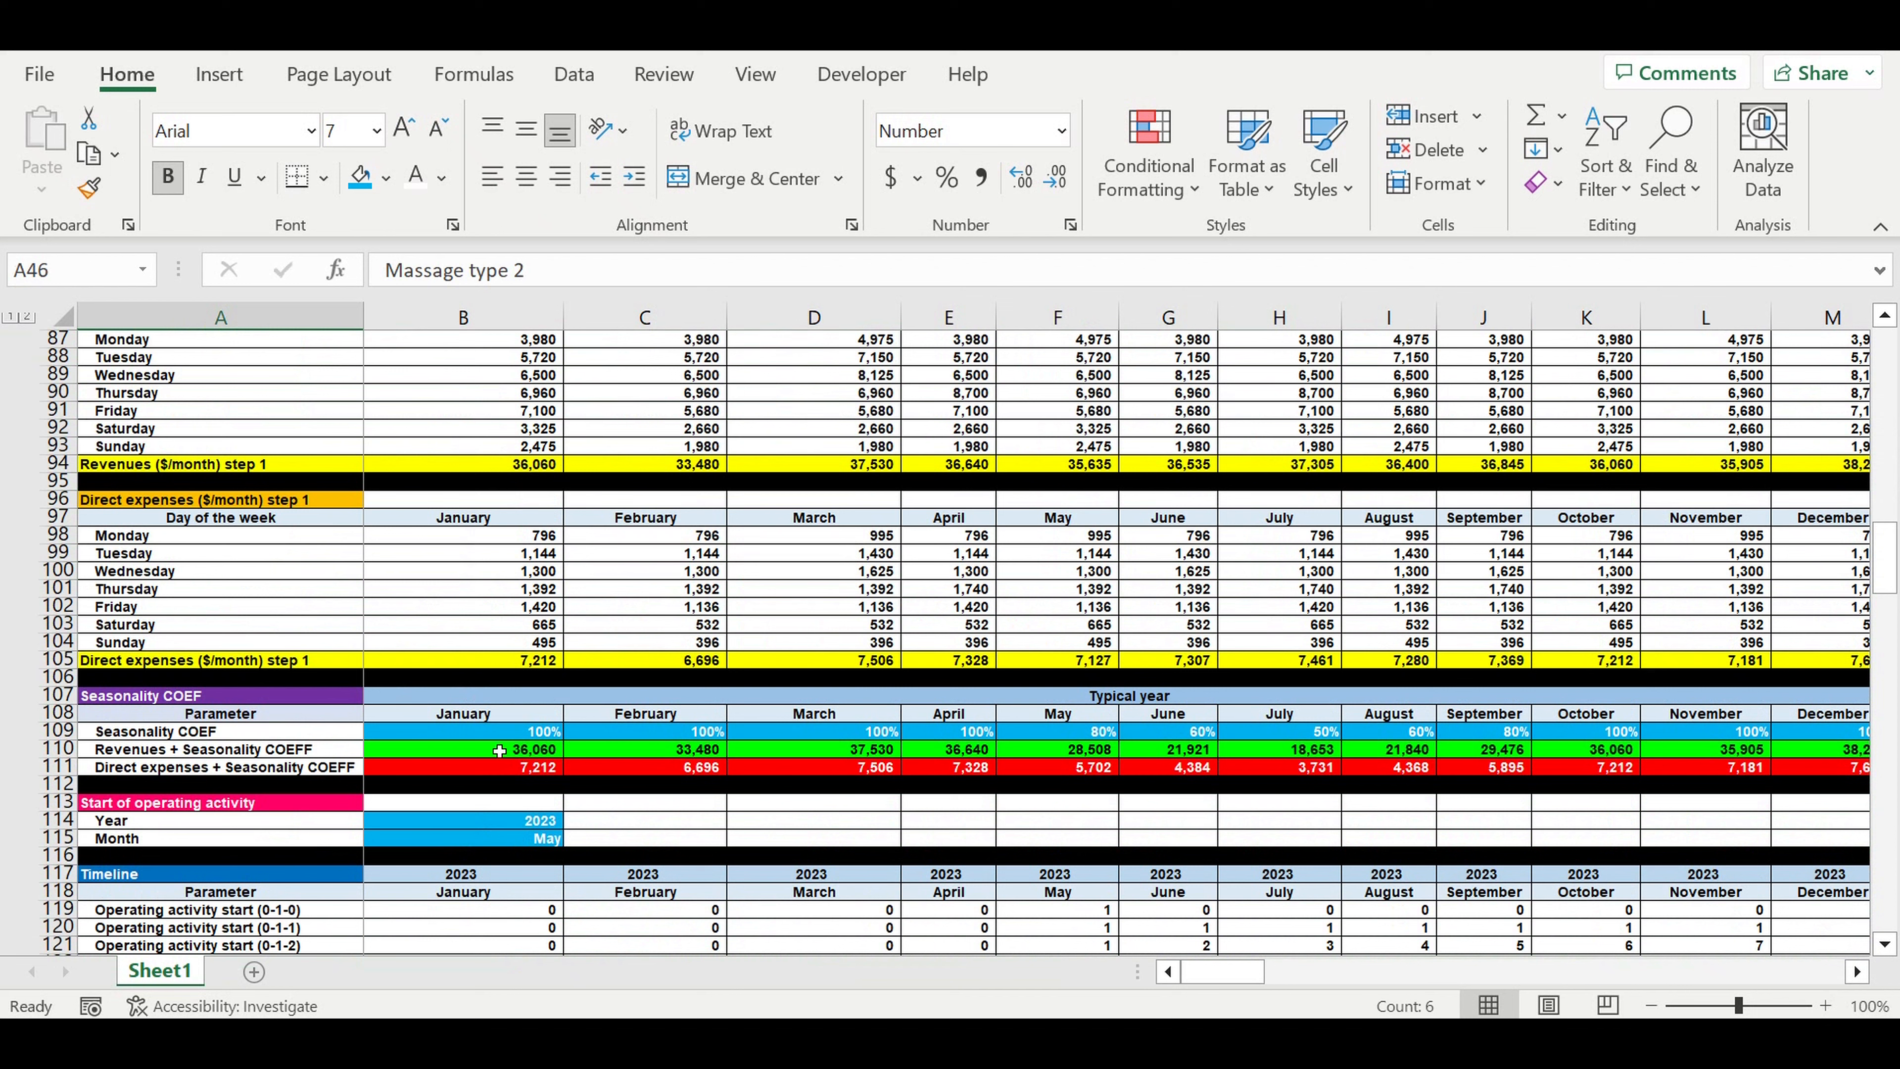
{"action": "left_click_drag", "start_coordinate": [479, 733], "coordinate": [1802, 728]}
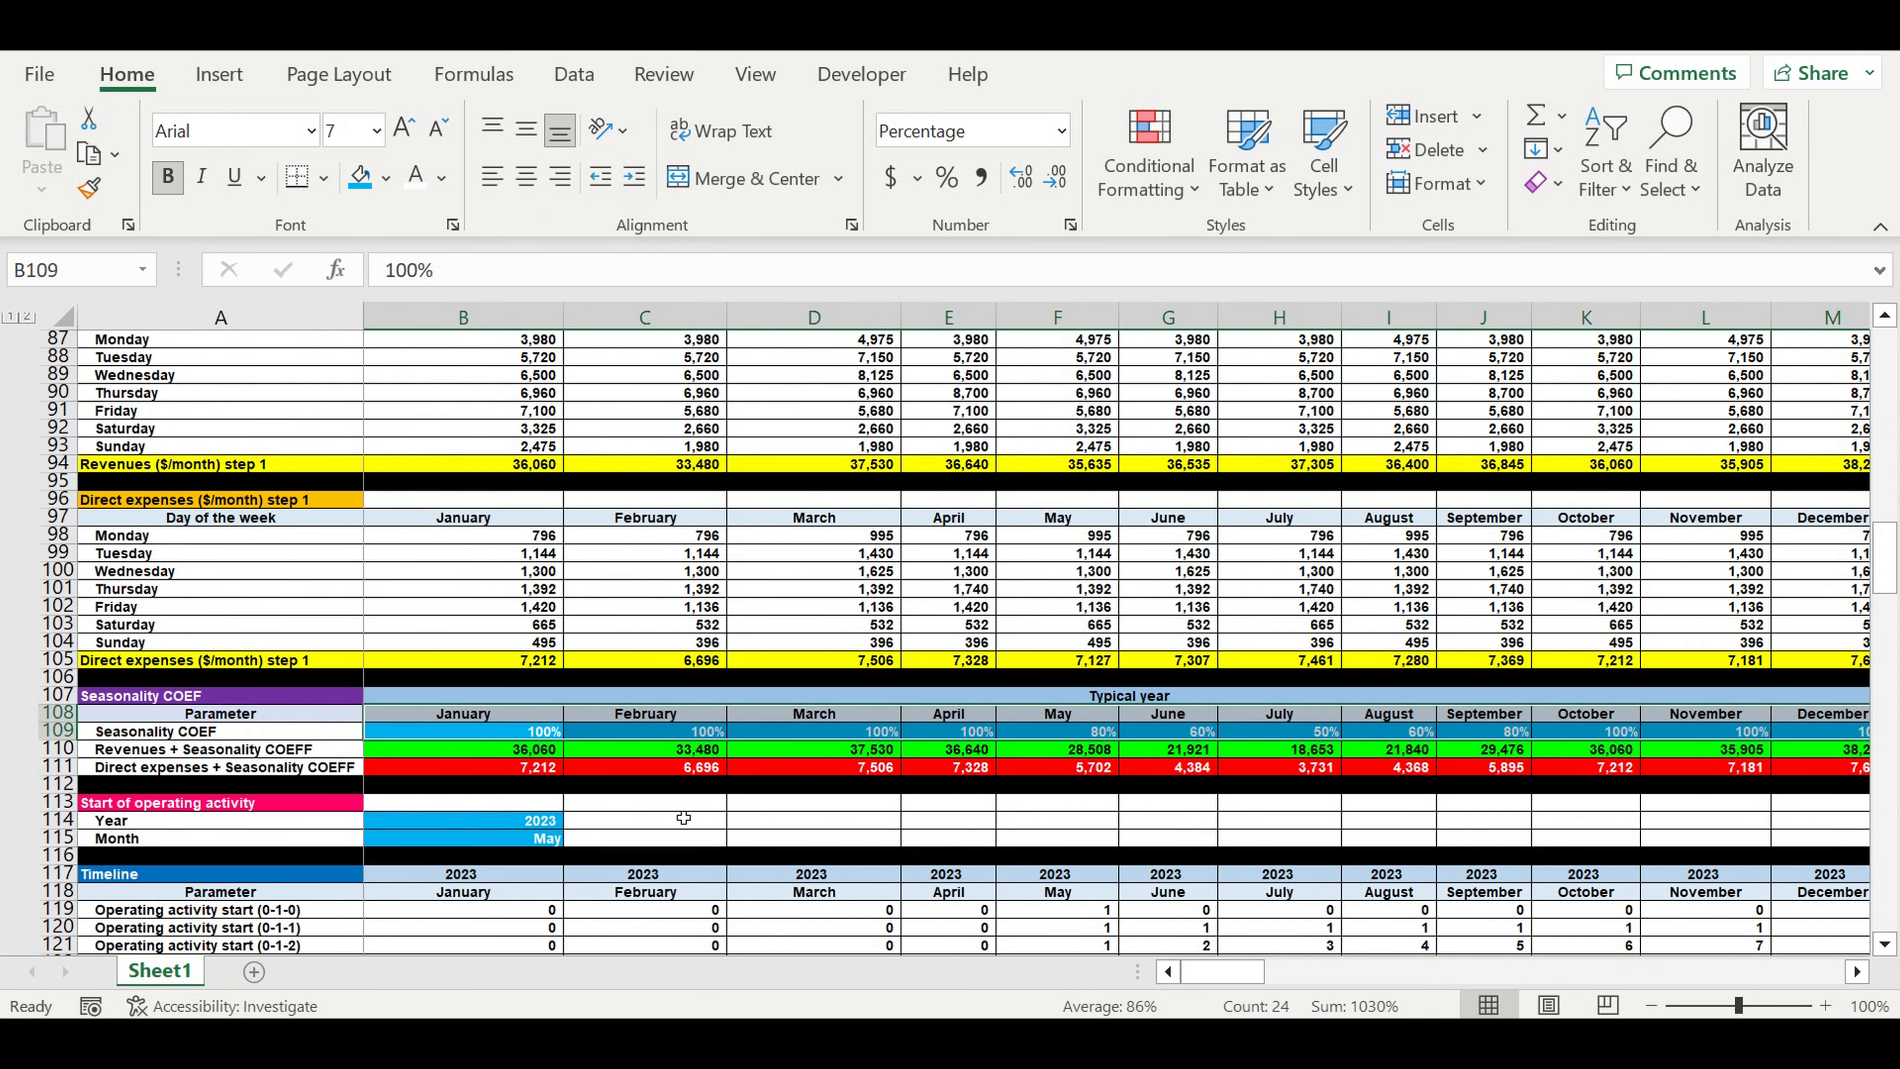
{"action": "scroll", "coordinate": [688, 812], "scroll_direction": "down", "scroll_amount": 3}
{"action": "left_click_drag", "start_coordinate": [486, 663], "coordinate": [484, 681]}
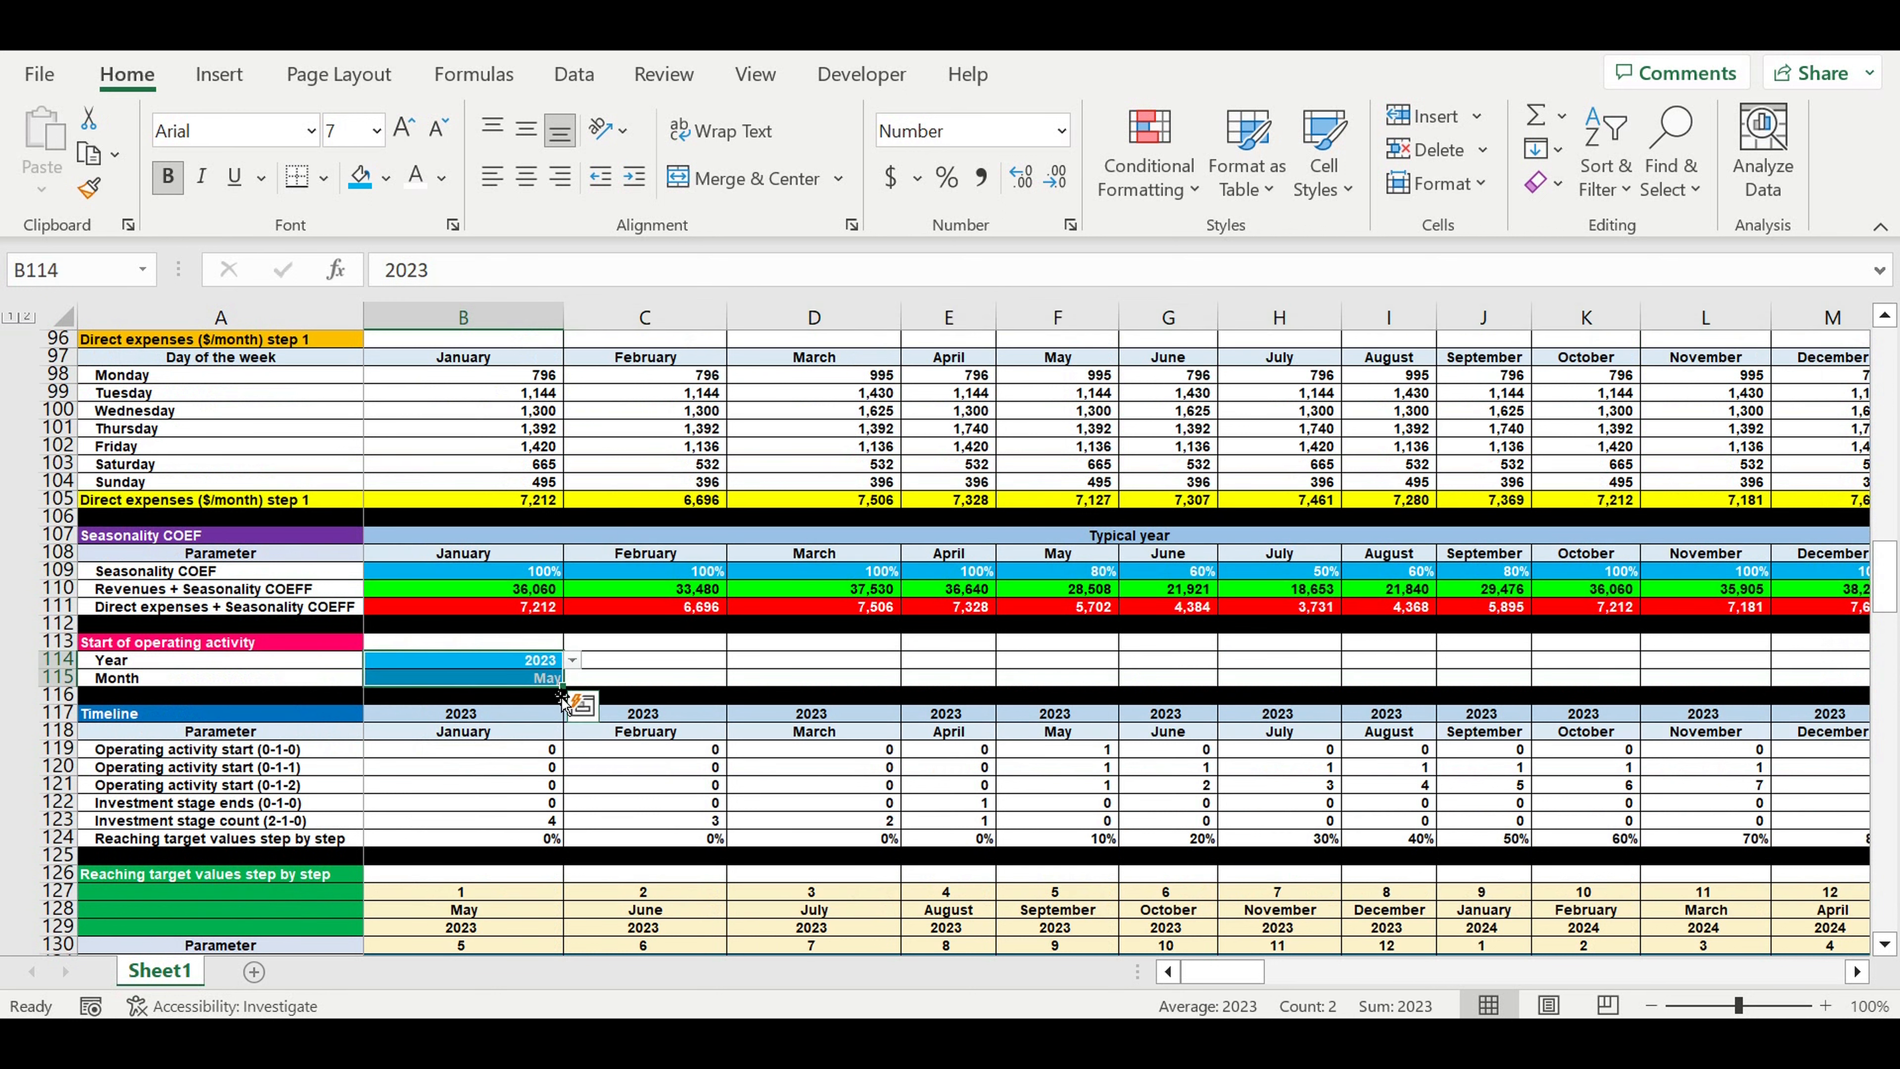
{"action": "left_click", "coordinate": [500, 666]}
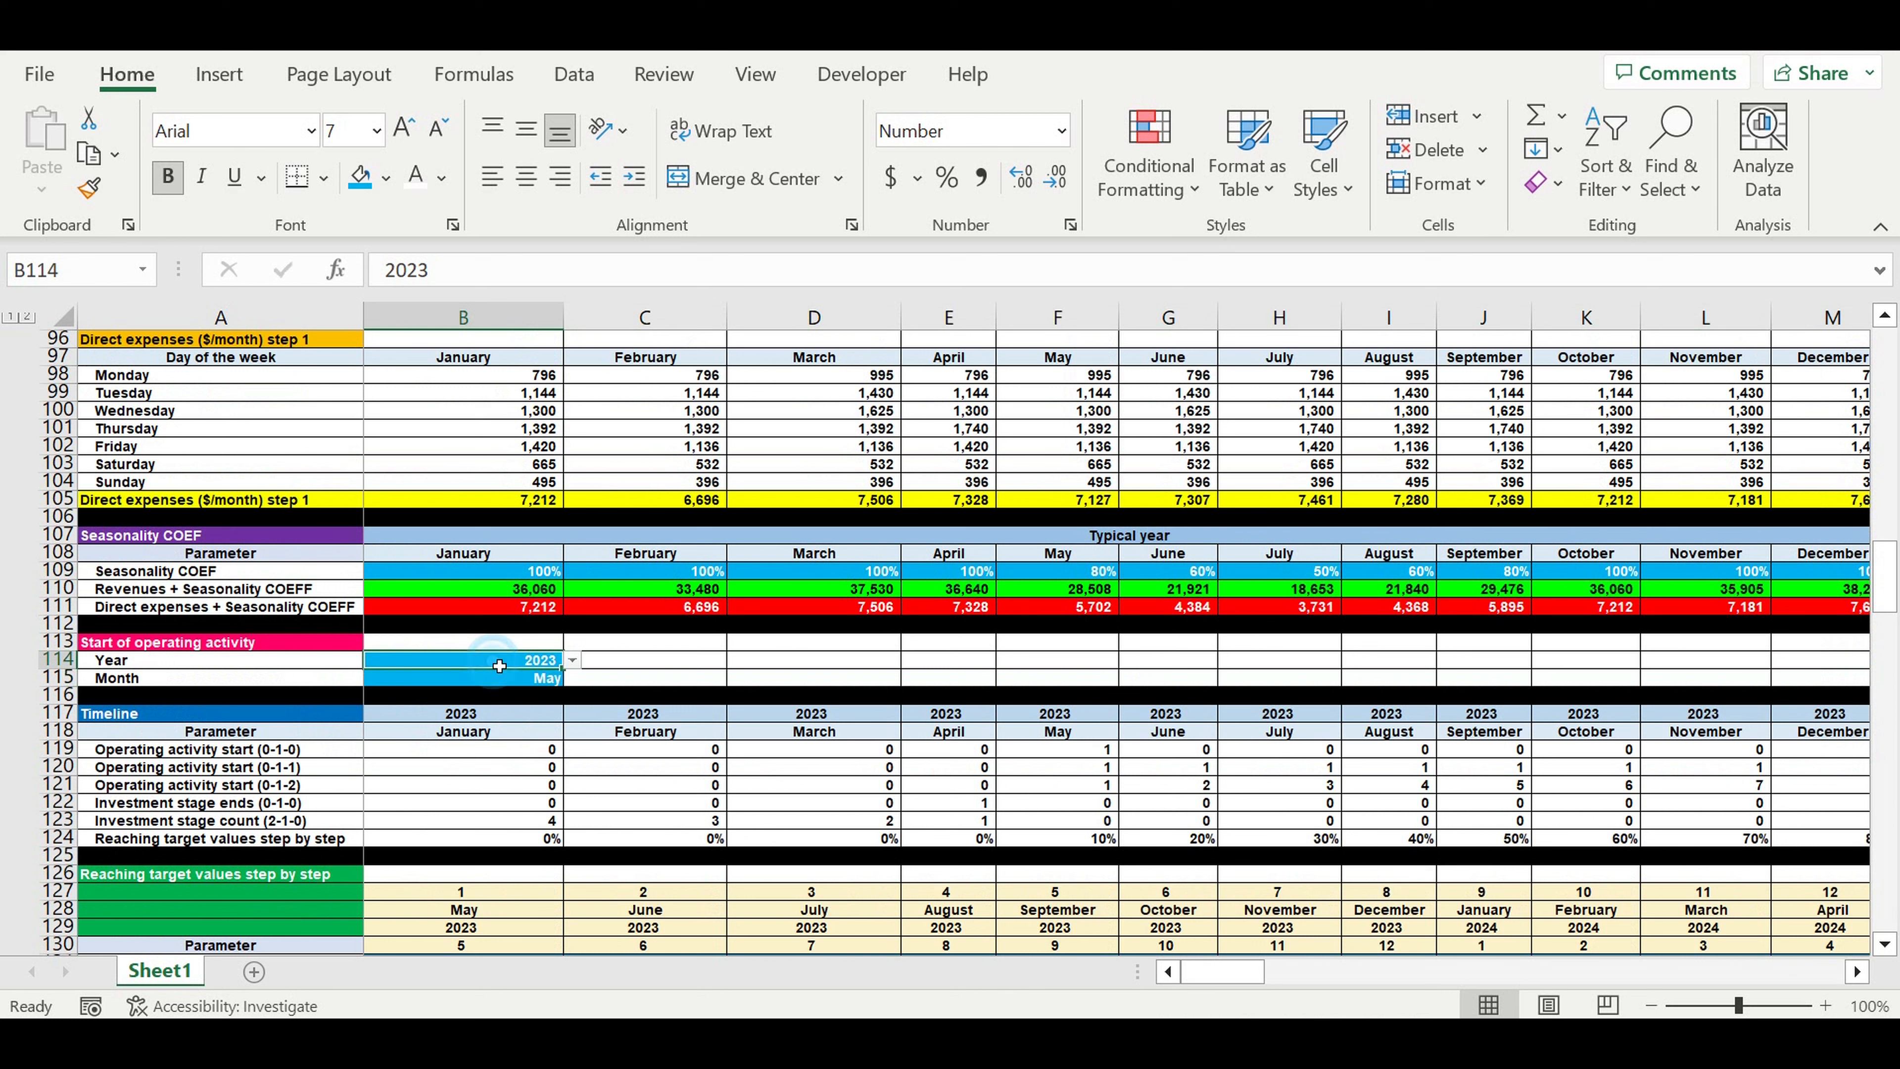
{"action": "left_click", "coordinate": [501, 681]}
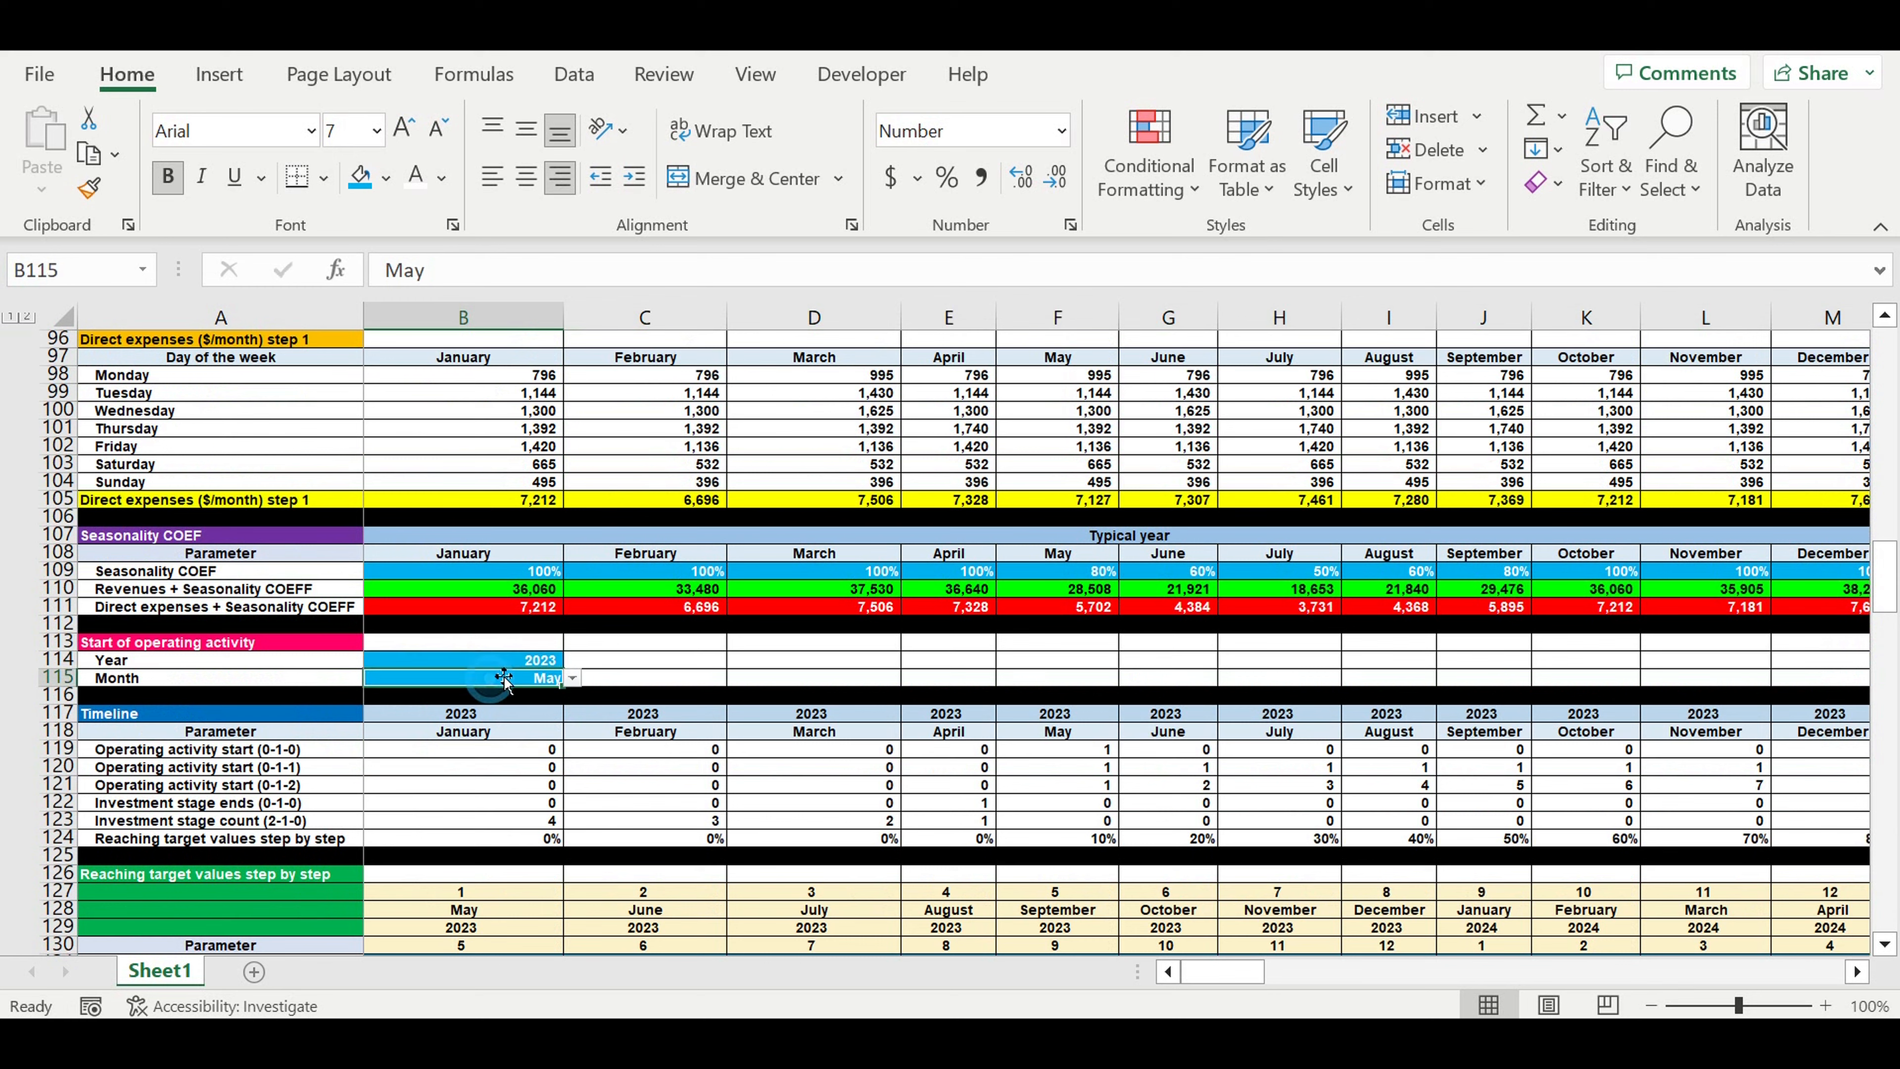
Inspect the Reaching target values step by step percentages in row 131 and the start year and month behind them
{"action": "scroll", "coordinate": [554, 747], "scroll_direction": "down", "scroll_amount": 3}
{"action": "scroll", "coordinate": [554, 751], "scroll_direction": "down", "scroll_amount": 1}
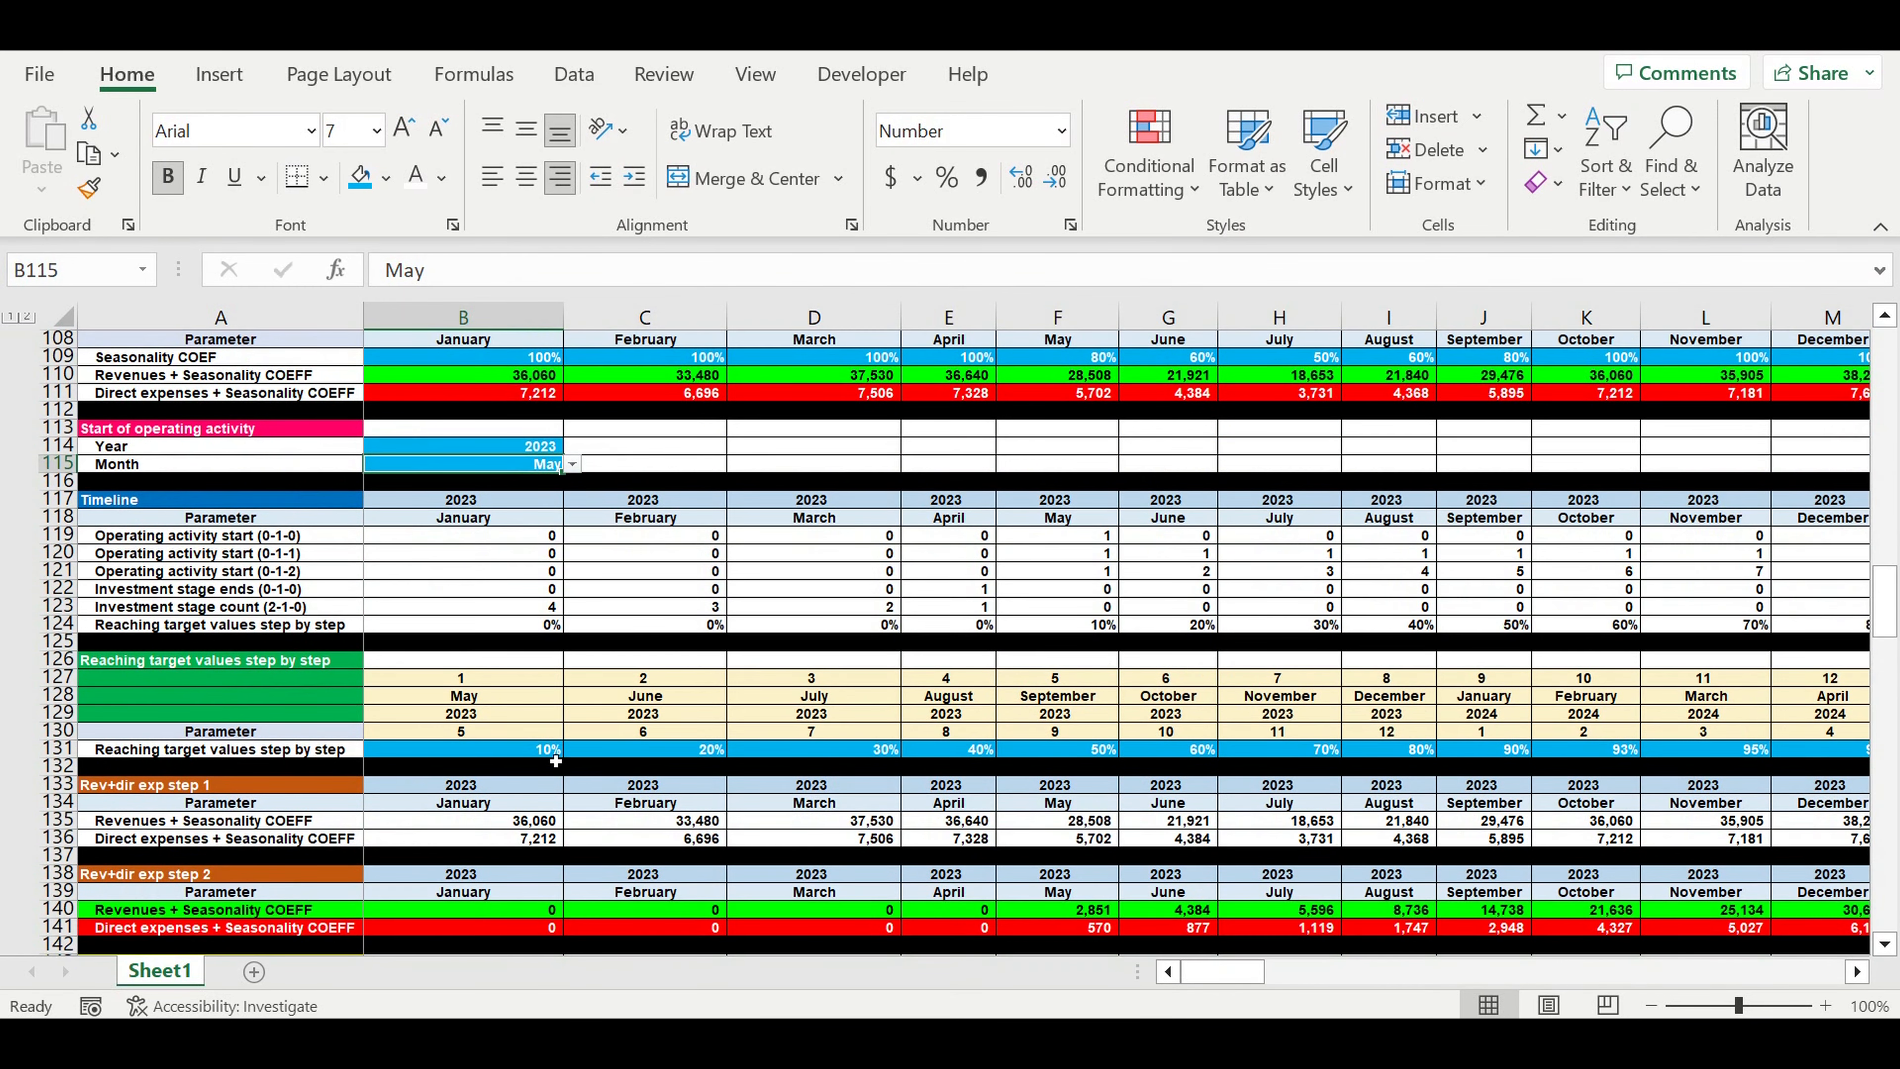
{"action": "left_click", "coordinate": [530, 750]}
{"action": "left_click_drag", "start_coordinate": [609, 756], "coordinate": [1737, 752]}
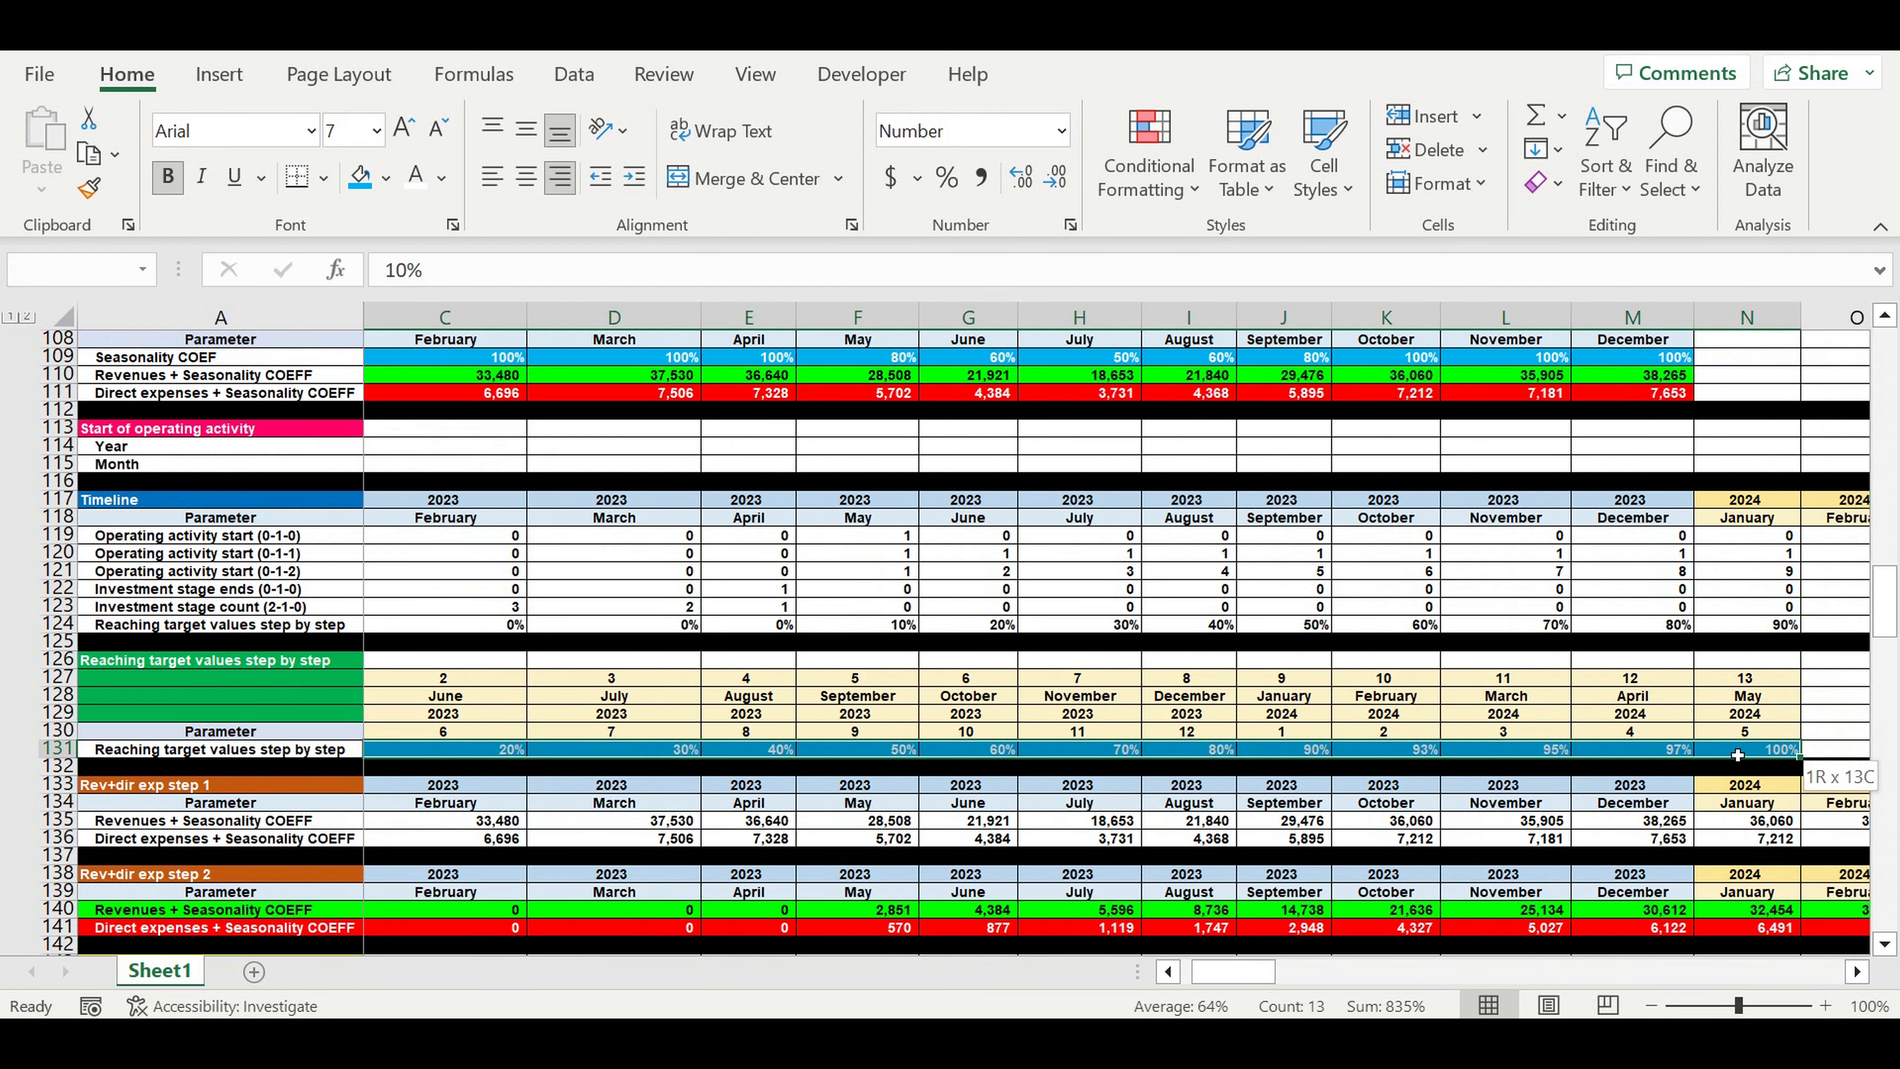
{"action": "left_click_drag", "start_coordinate": [1234, 971], "coordinate": [1224, 972]}
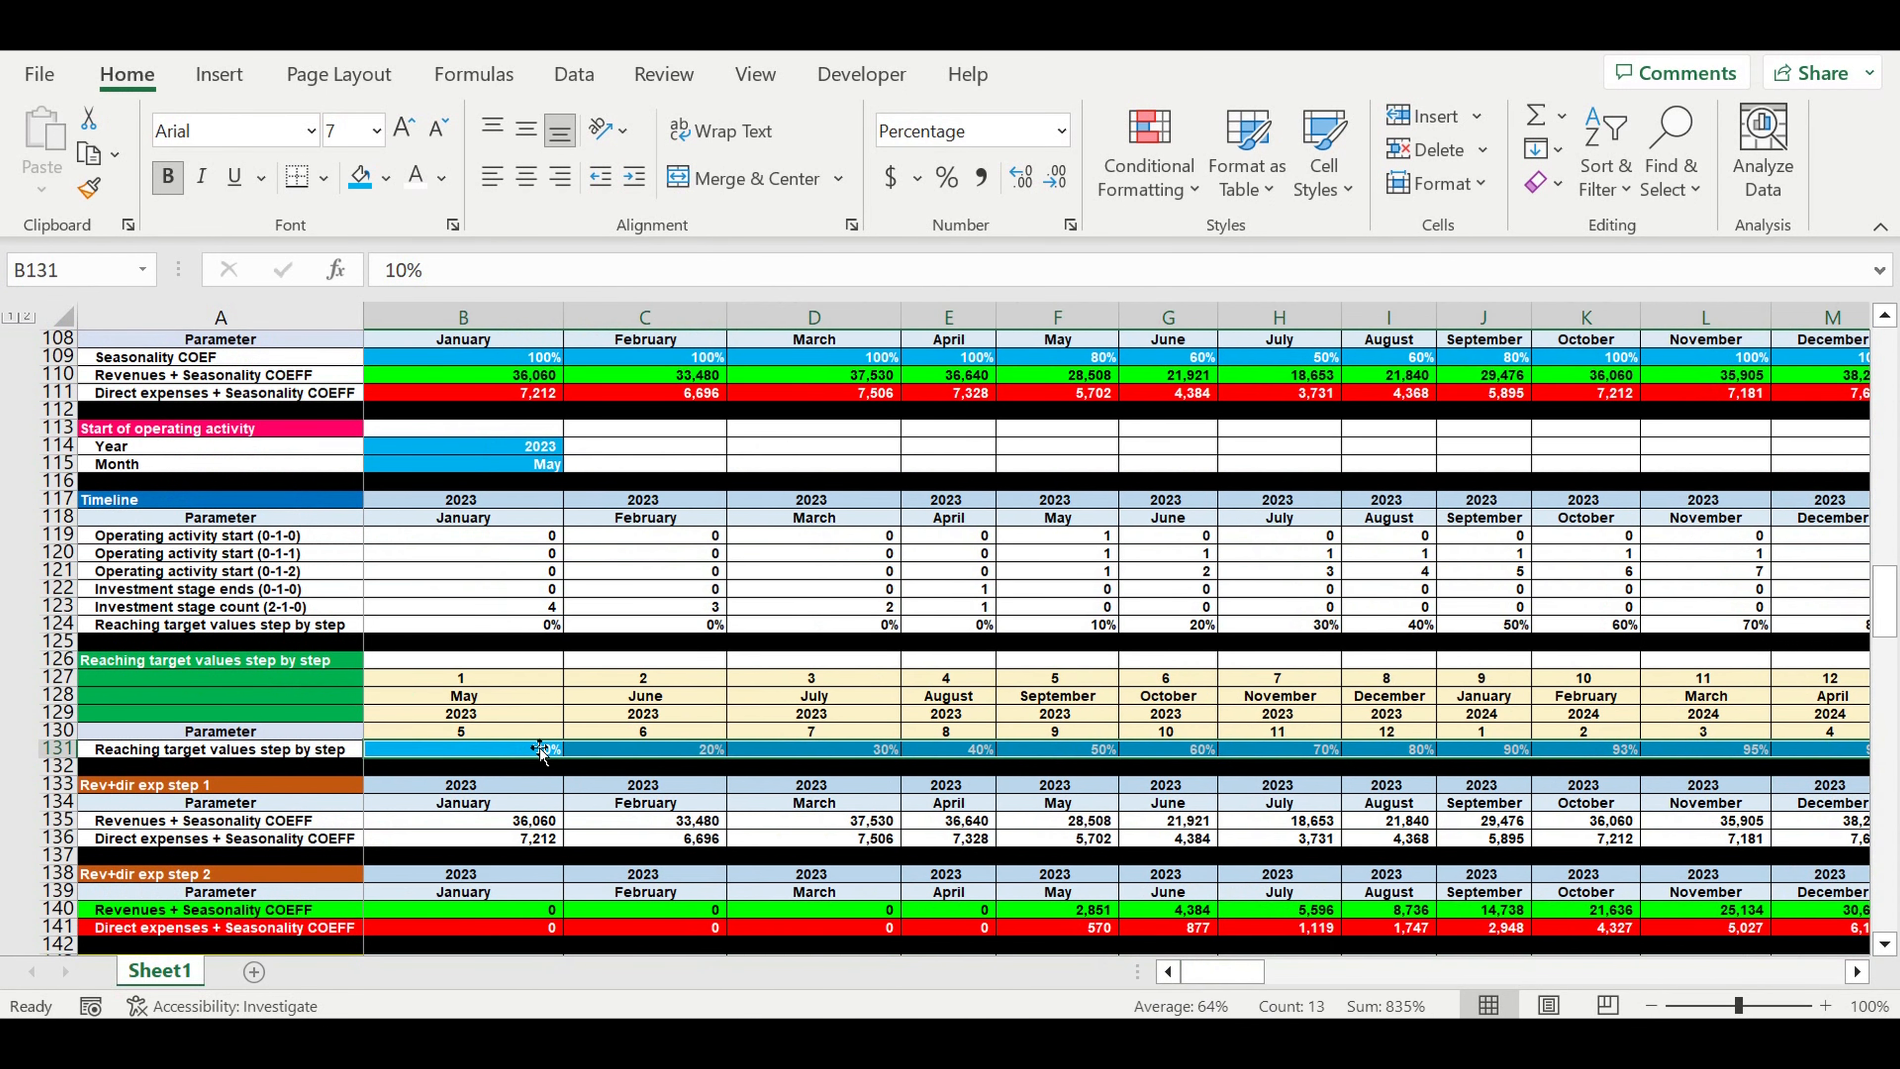
{"action": "left_click", "coordinate": [505, 752]}
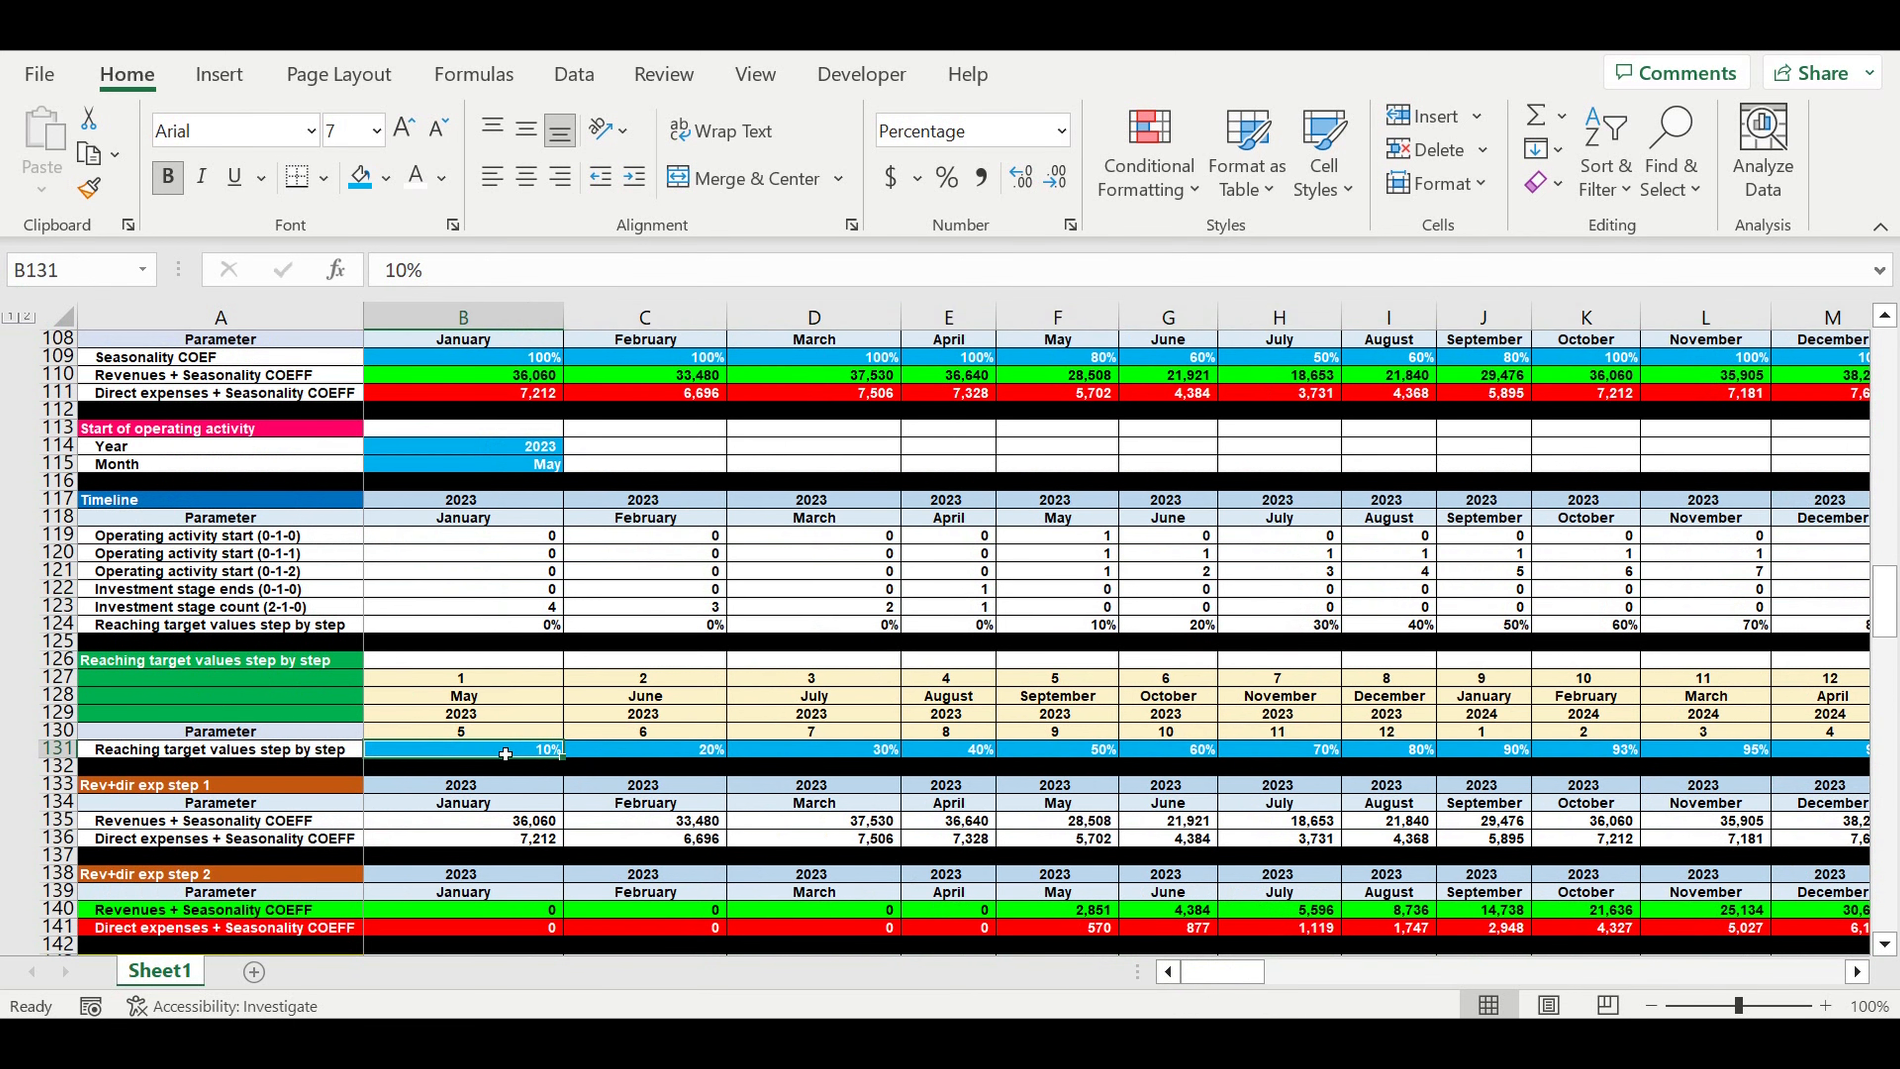
{"action": "left_click", "coordinate": [688, 755]}
{"action": "left_click", "coordinate": [790, 755]}
{"action": "left_click_drag", "start_coordinate": [535, 443], "coordinate": [535, 464]}
Inspect the revenue and direct expense rows 140 and 141 under Rev+dir exp step 2
{"action": "scroll", "coordinate": [673, 755], "scroll_direction": "down", "scroll_amount": 3}
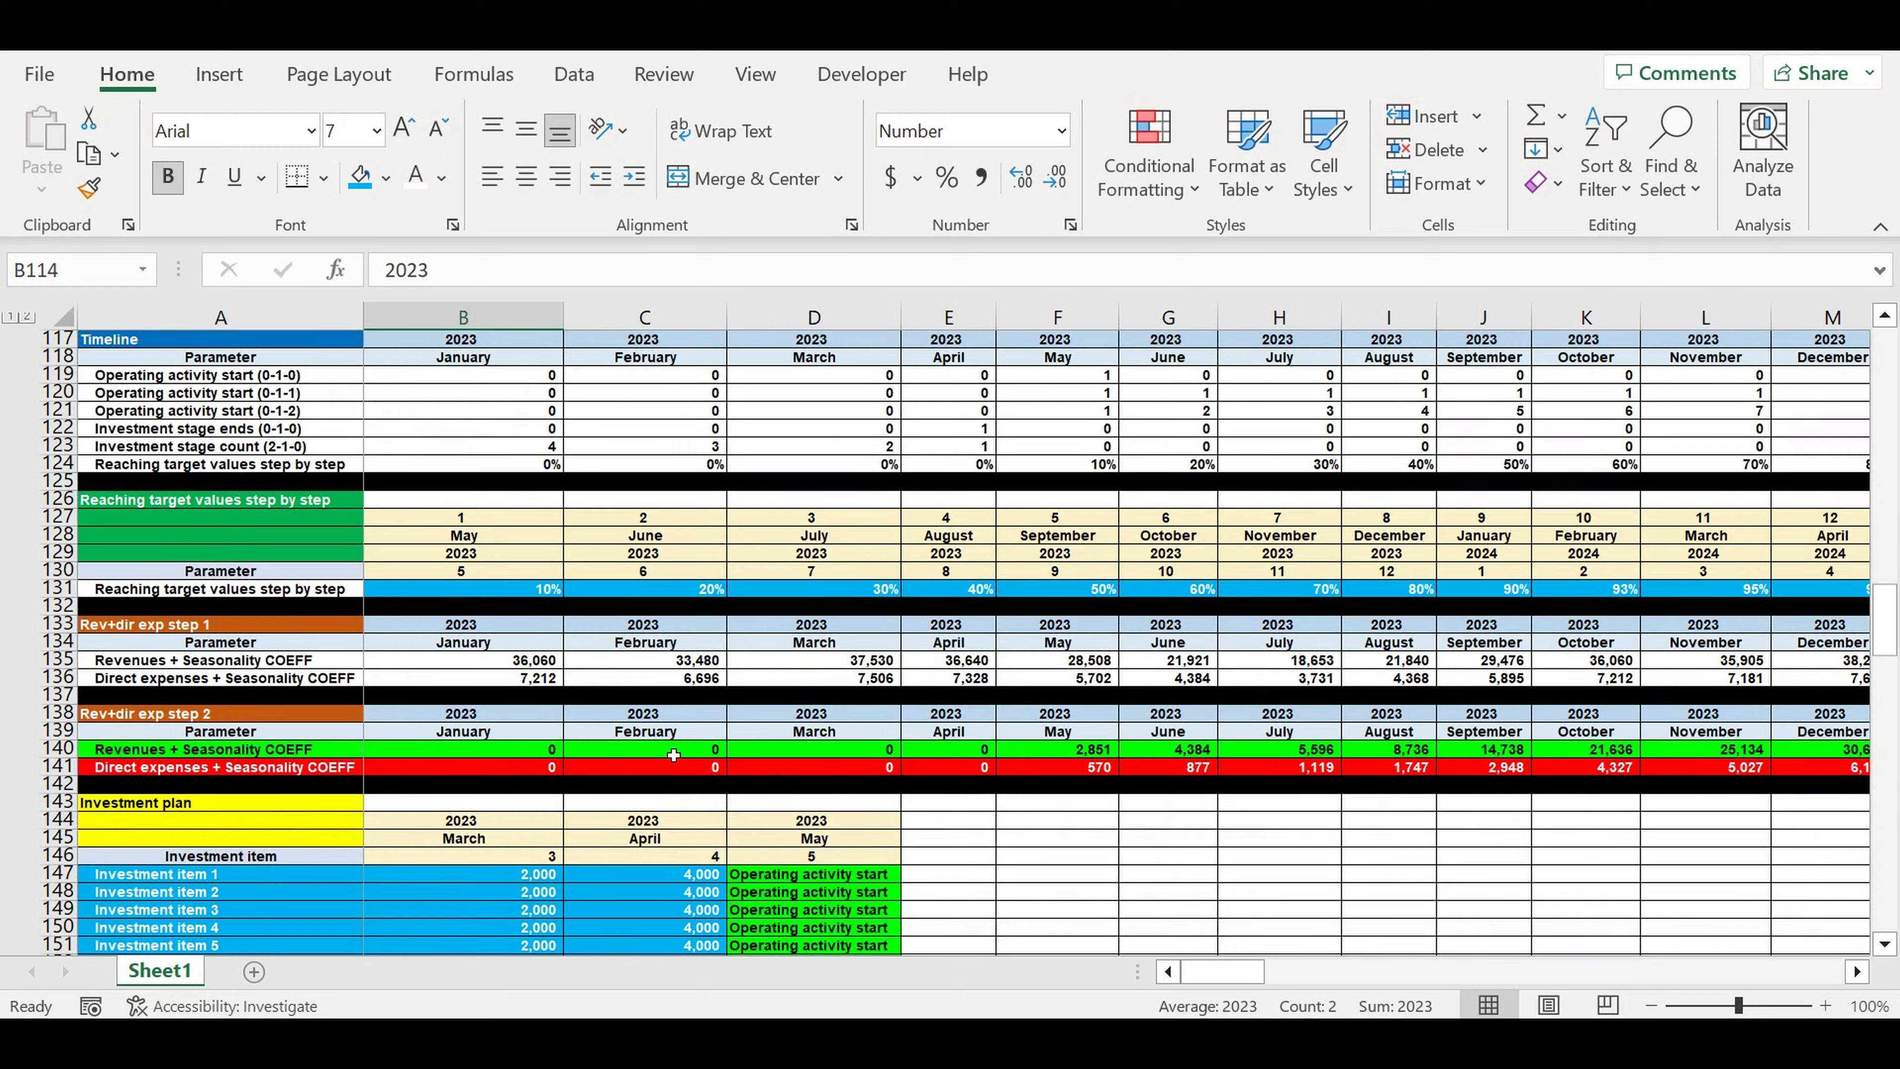
{"action": "scroll", "coordinate": [674, 755], "scroll_direction": "down", "scroll_amount": 3}
{"action": "left_click", "coordinate": [56, 588]}
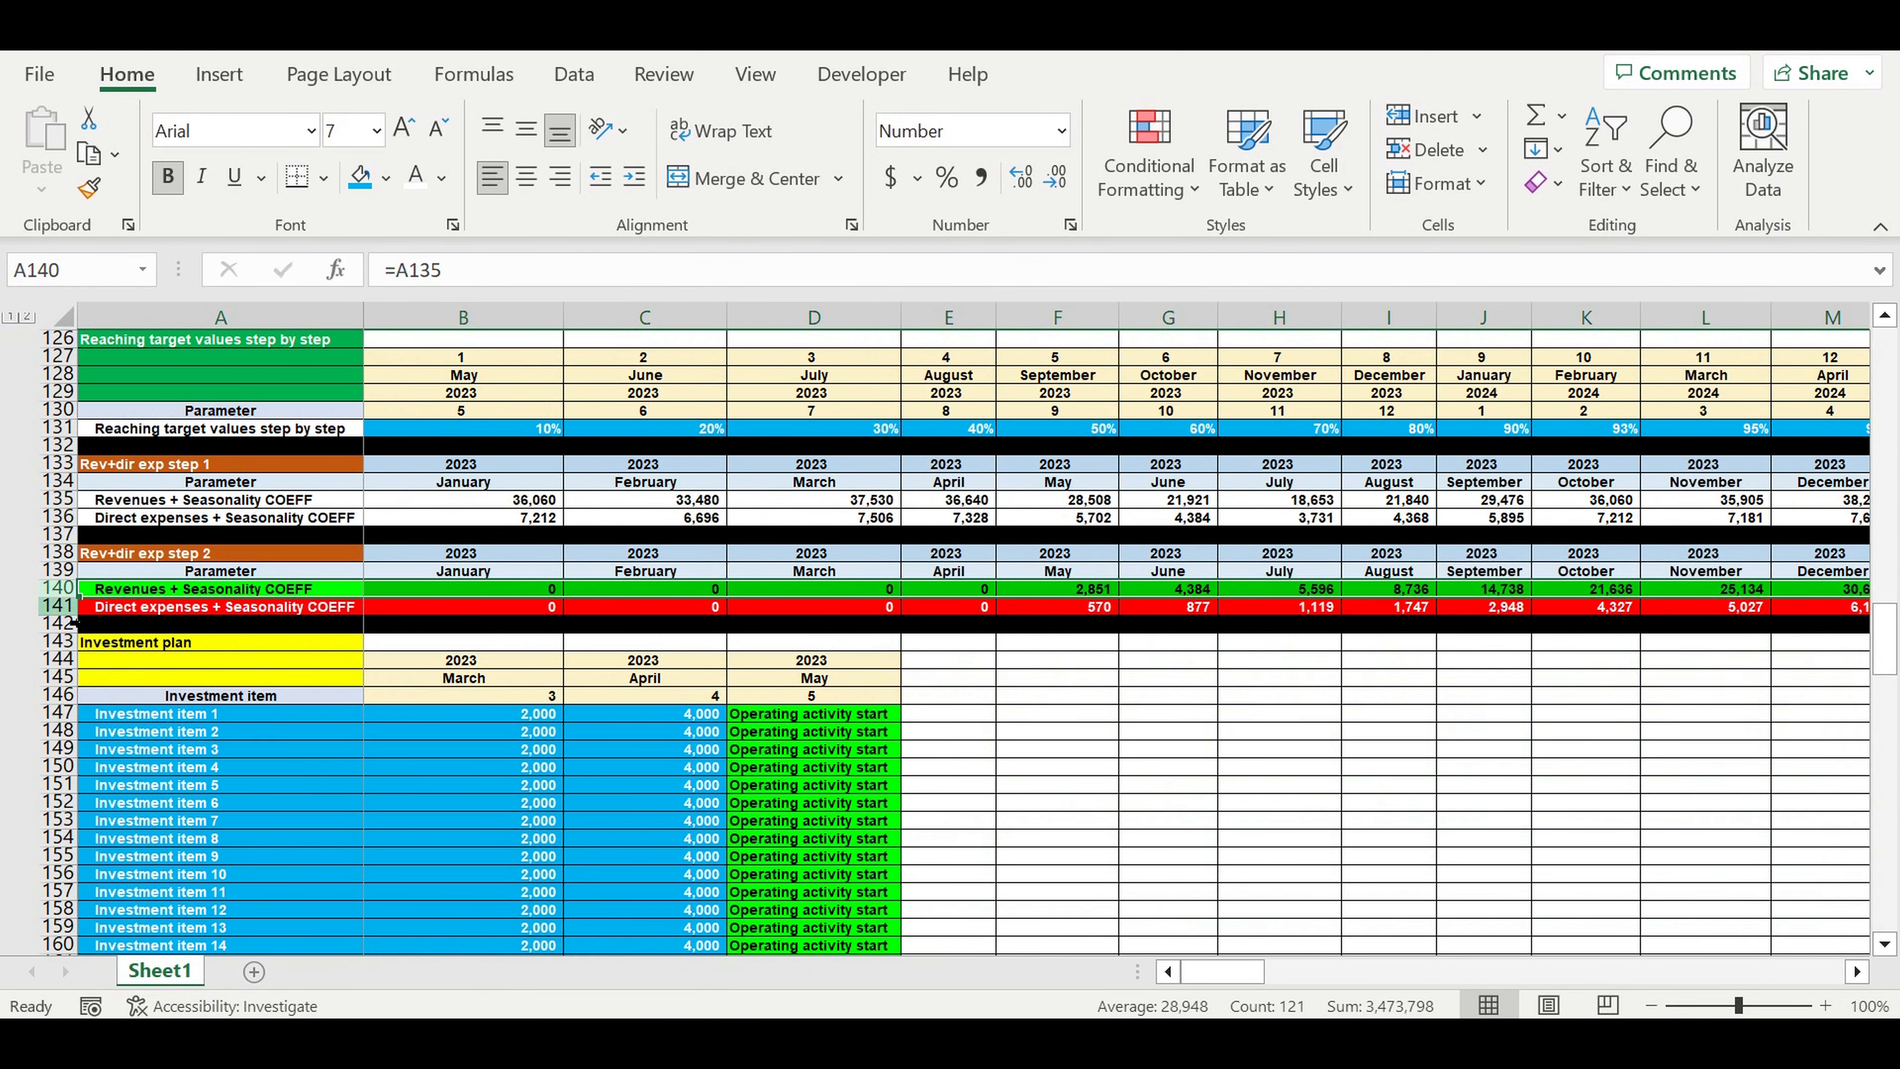
{"action": "left_click", "coordinate": [74, 610]}
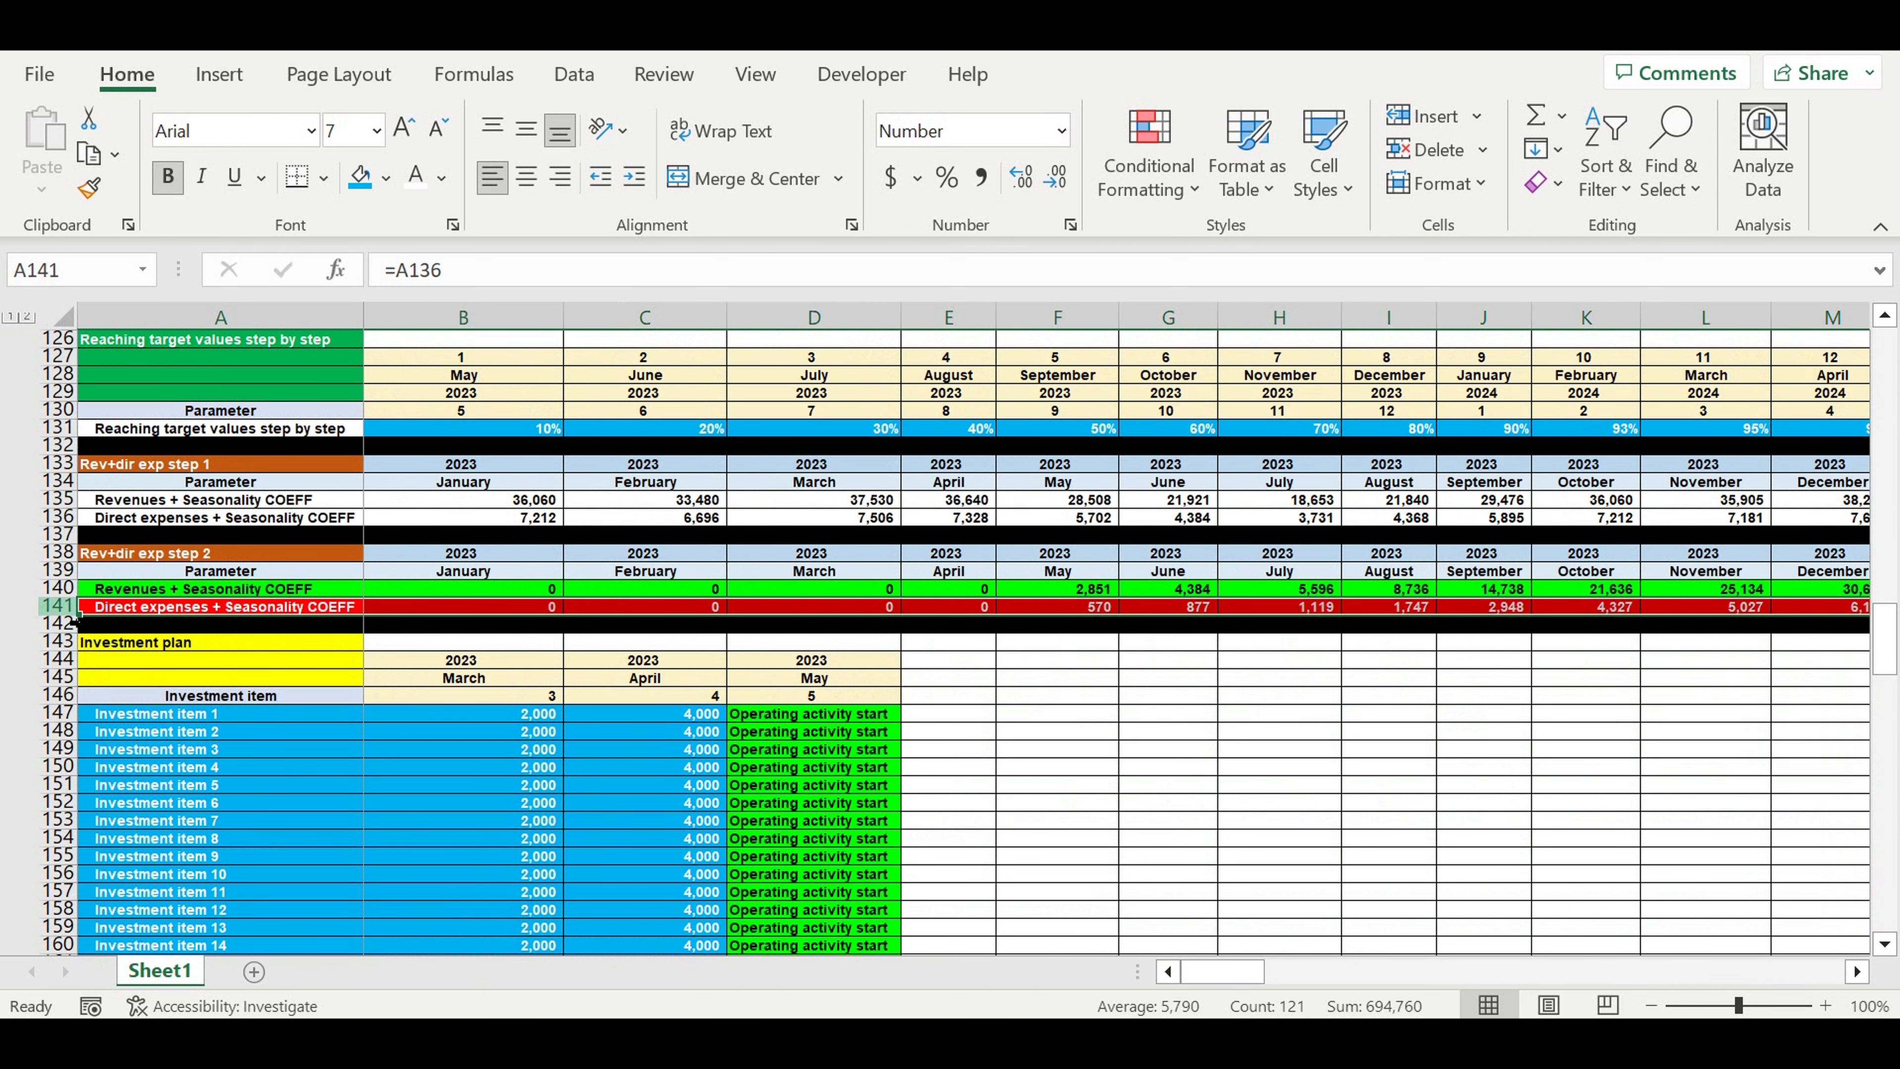
Examine the Investment plan item inputs and the monthly Investment plan table starting at row 176
{"action": "scroll", "coordinate": [1354, 825], "scroll_direction": "down", "scroll_amount": 3}
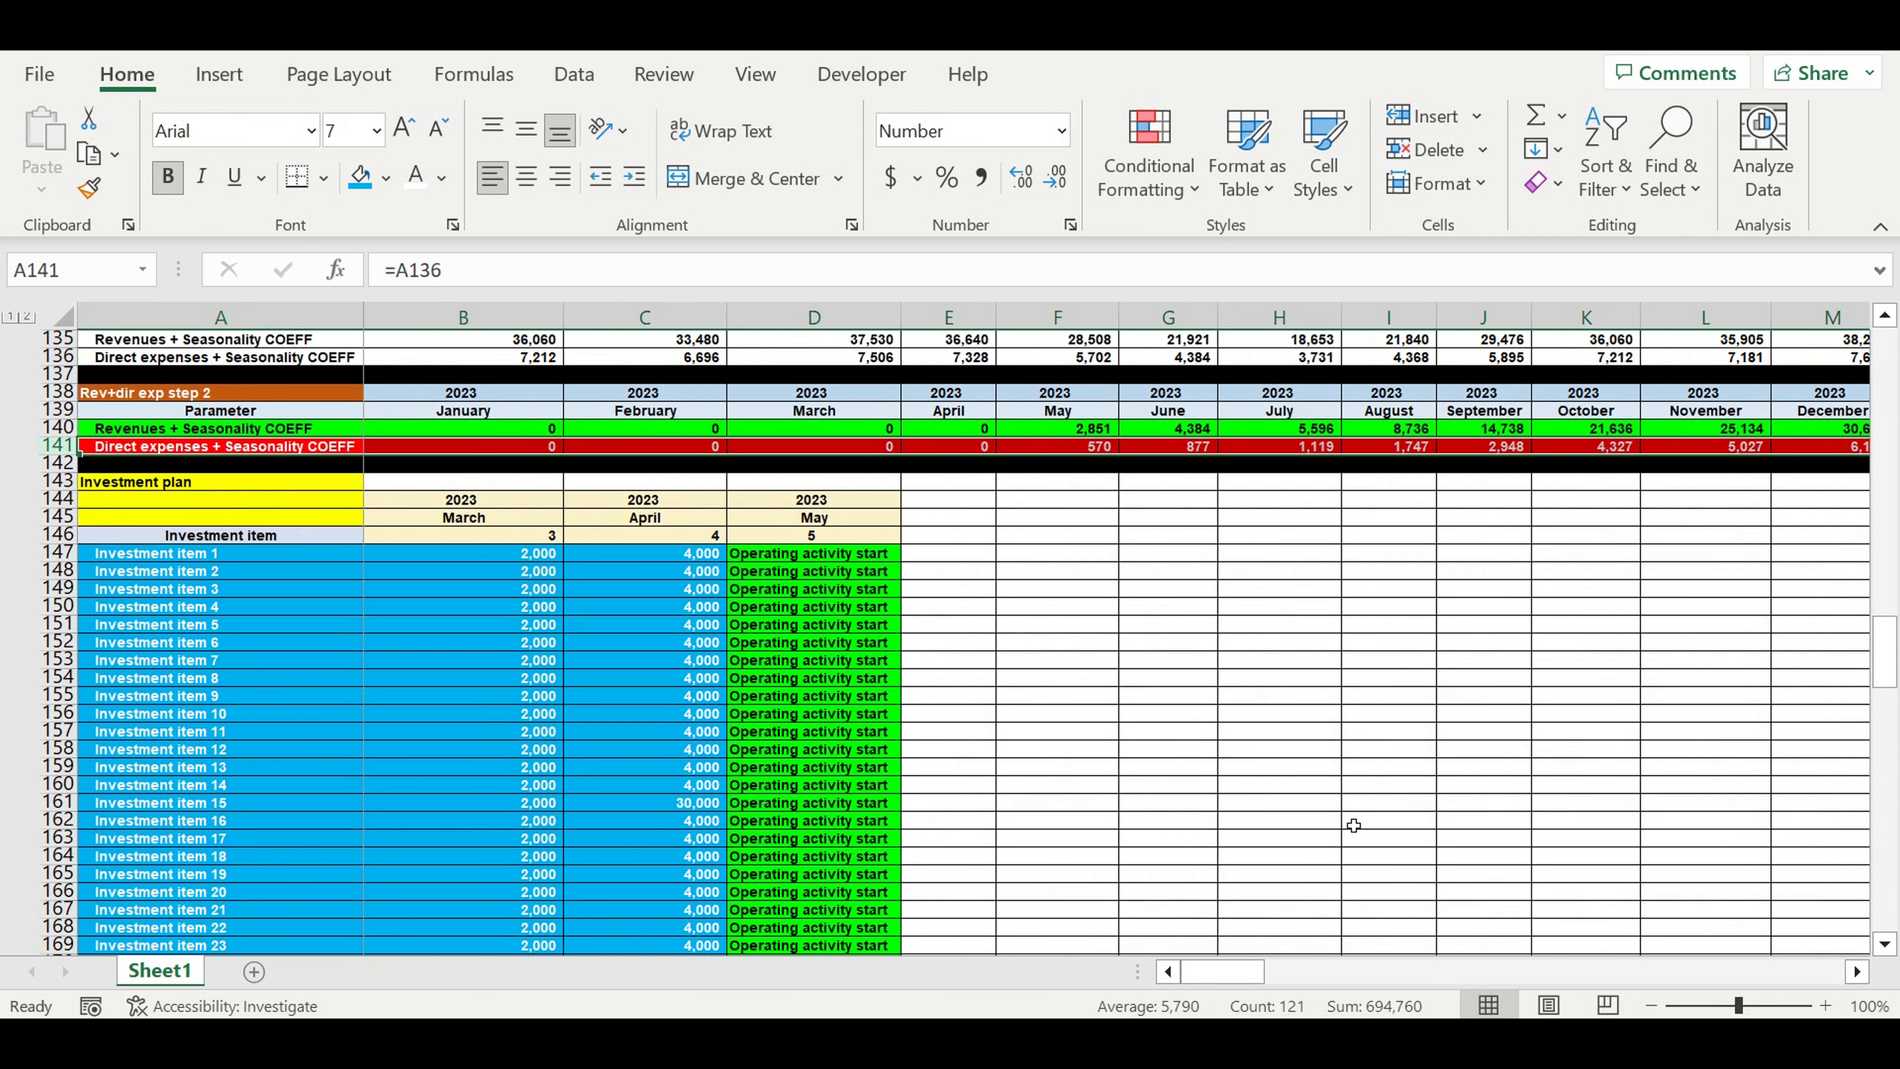
{"action": "scroll", "coordinate": [1354, 825], "scroll_direction": "down", "scroll_amount": 2}
{"action": "scroll", "coordinate": [1347, 820], "scroll_direction": "down", "scroll_amount": 2}
{"action": "scroll", "coordinate": [639, 553], "scroll_direction": "up", "scroll_amount": 1}
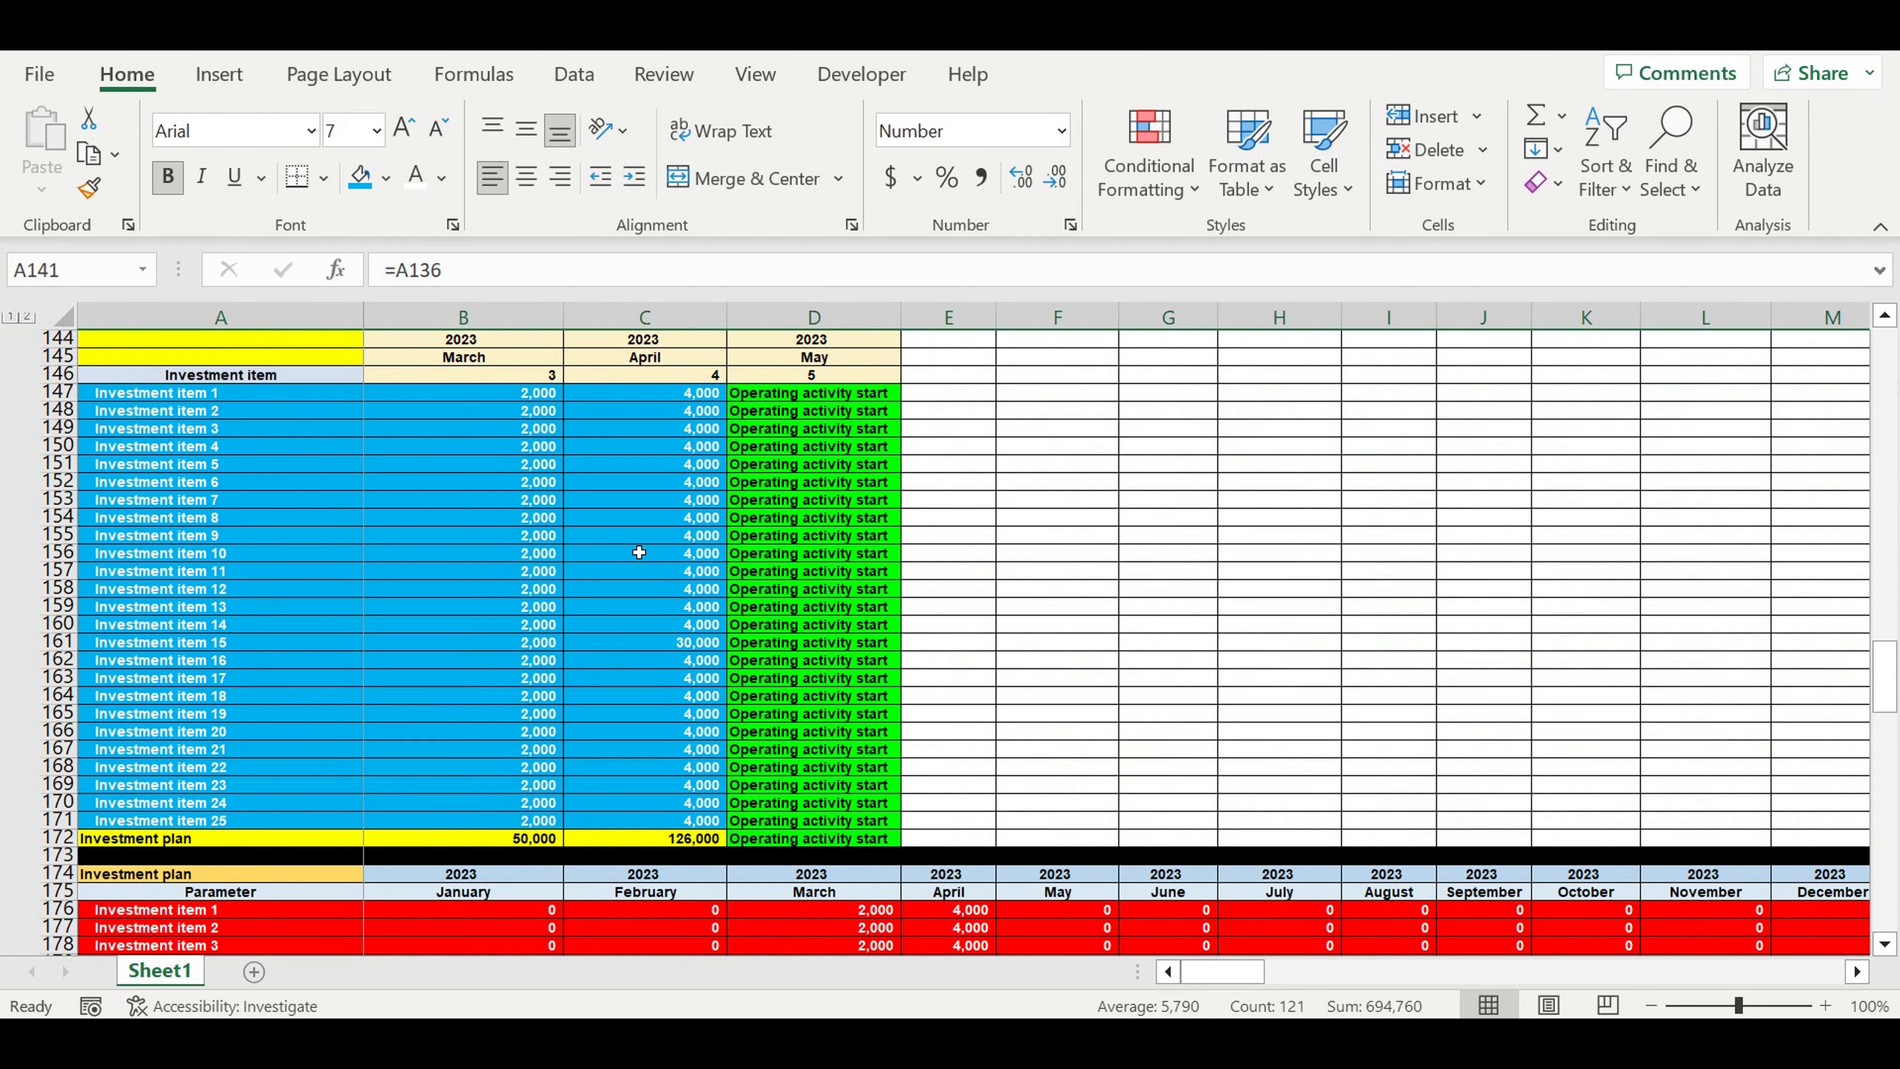
{"action": "scroll", "coordinate": [639, 552], "scroll_direction": "up", "scroll_amount": 1}
{"action": "left_click_drag", "start_coordinate": [215, 448], "coordinate": [561, 883]}
{"action": "scroll", "coordinate": [562, 884], "scroll_direction": "down", "scroll_amount": 3}
{"action": "scroll", "coordinate": [625, 793], "scroll_direction": "down", "scroll_amount": 5}
{"action": "left_click_drag", "start_coordinate": [60, 534], "coordinate": [446, 874]}
{"action": "scroll", "coordinate": [456, 771], "scroll_direction": "down", "scroll_amount": 2}
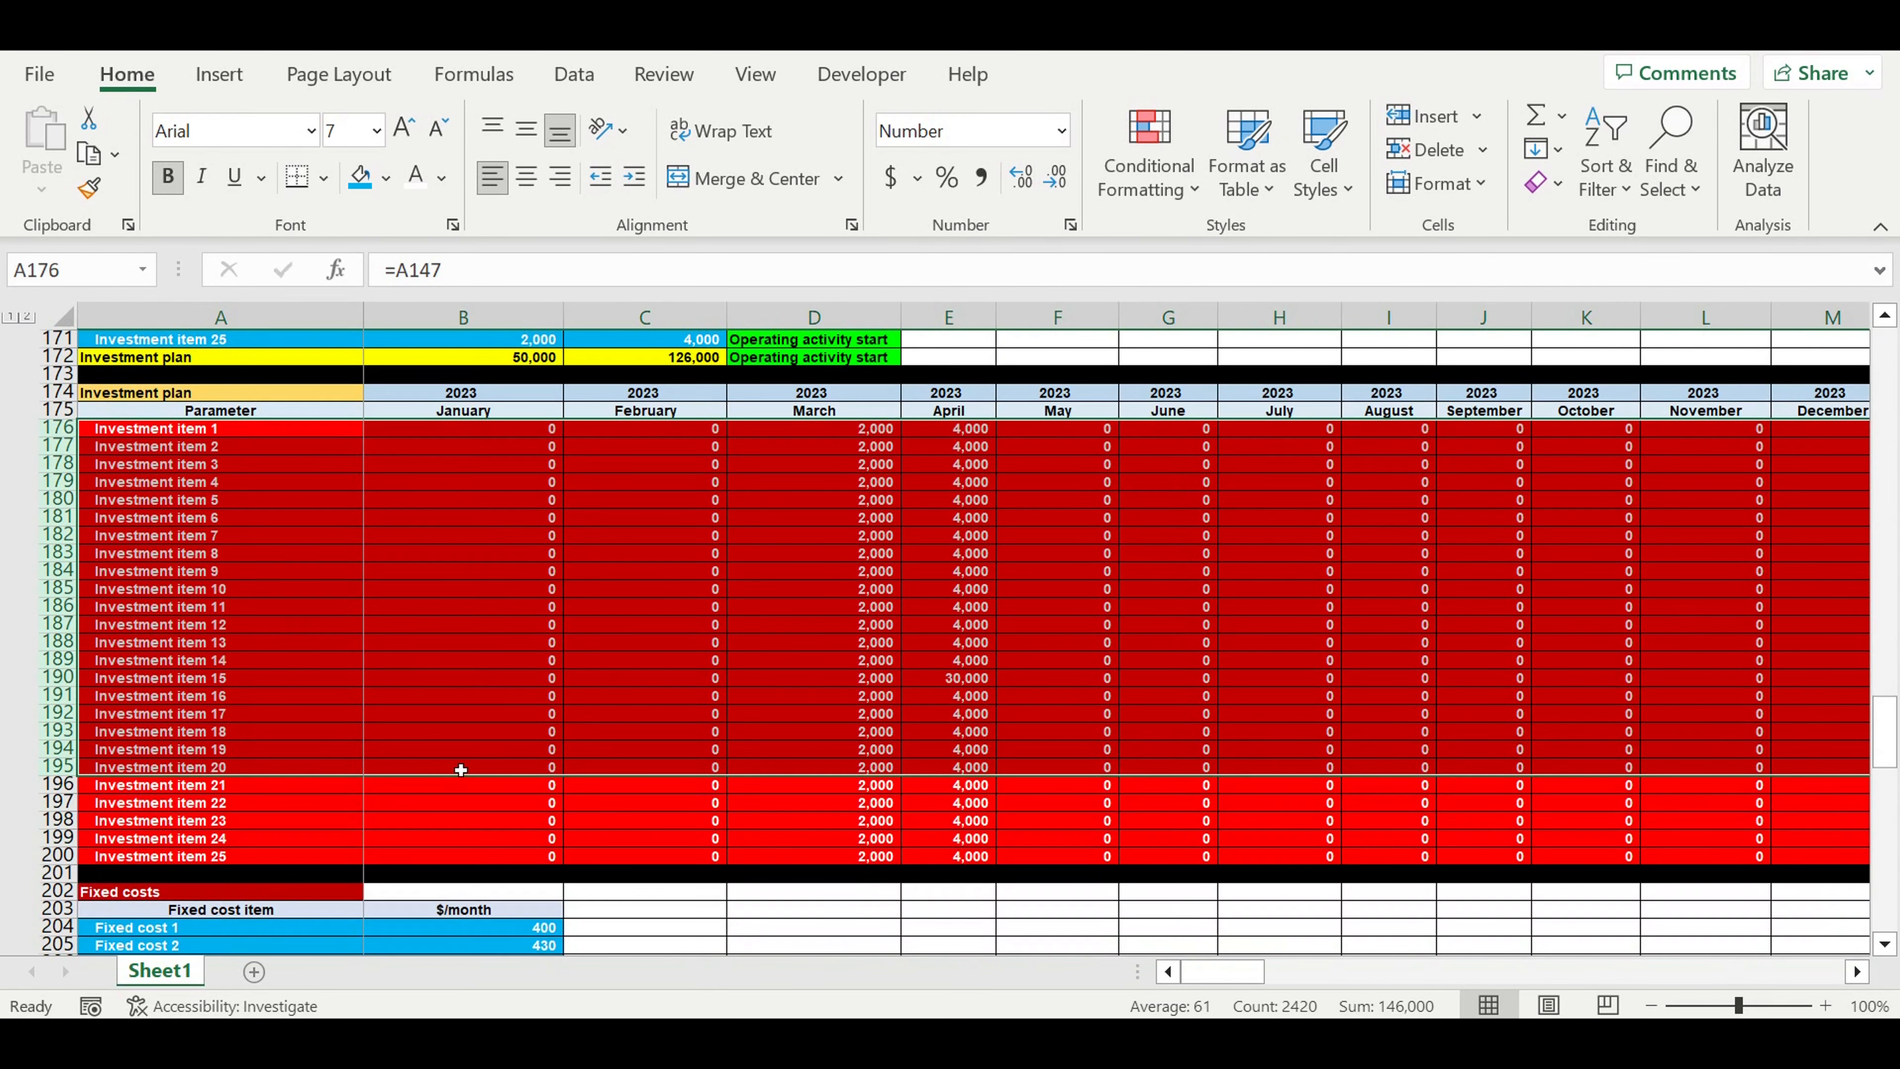
Examine the Fixed costs inputs starting at row 204 and their monthly amounts from May in the Fixed costs timeline
{"action": "scroll", "coordinate": [461, 769], "scroll_direction": "down", "scroll_amount": 7}
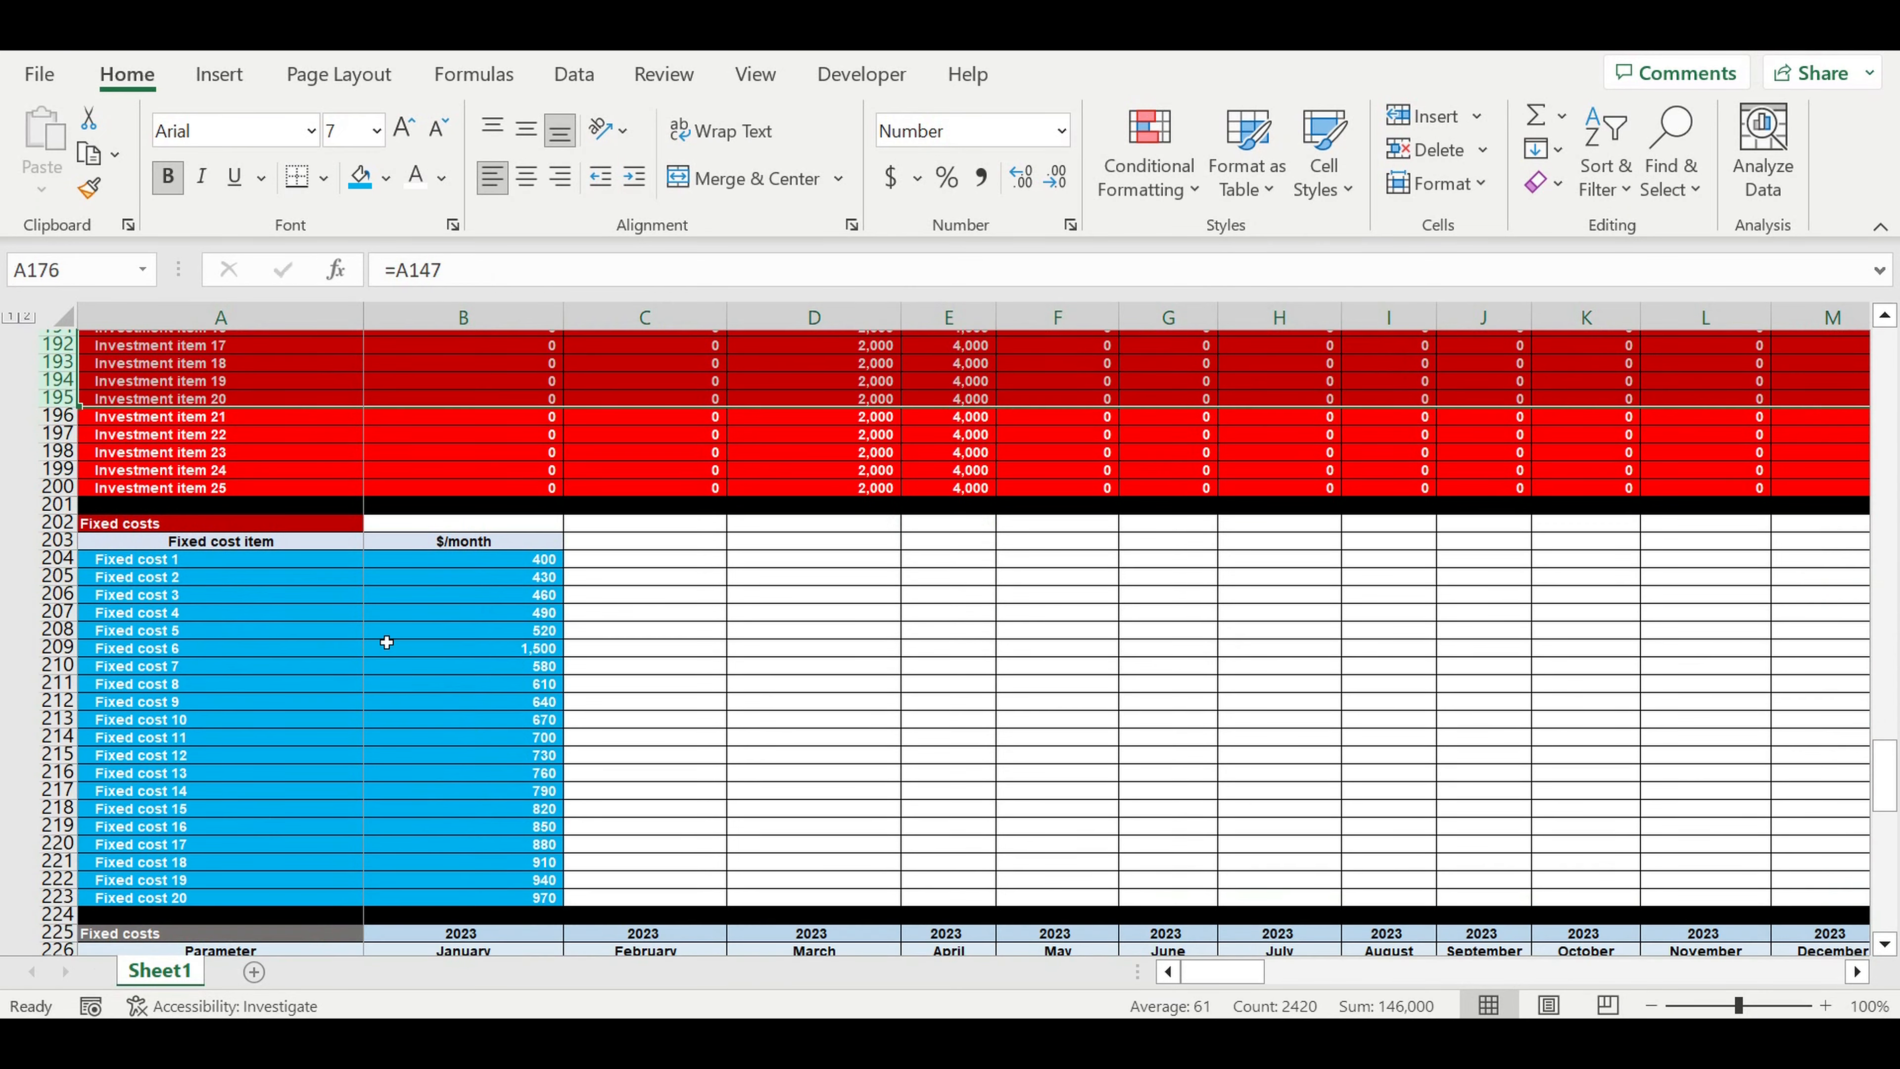
{"action": "scroll", "coordinate": [387, 643], "scroll_direction": "down", "scroll_amount": 1}
{"action": "left_click_drag", "start_coordinate": [213, 499], "coordinate": [493, 731]}
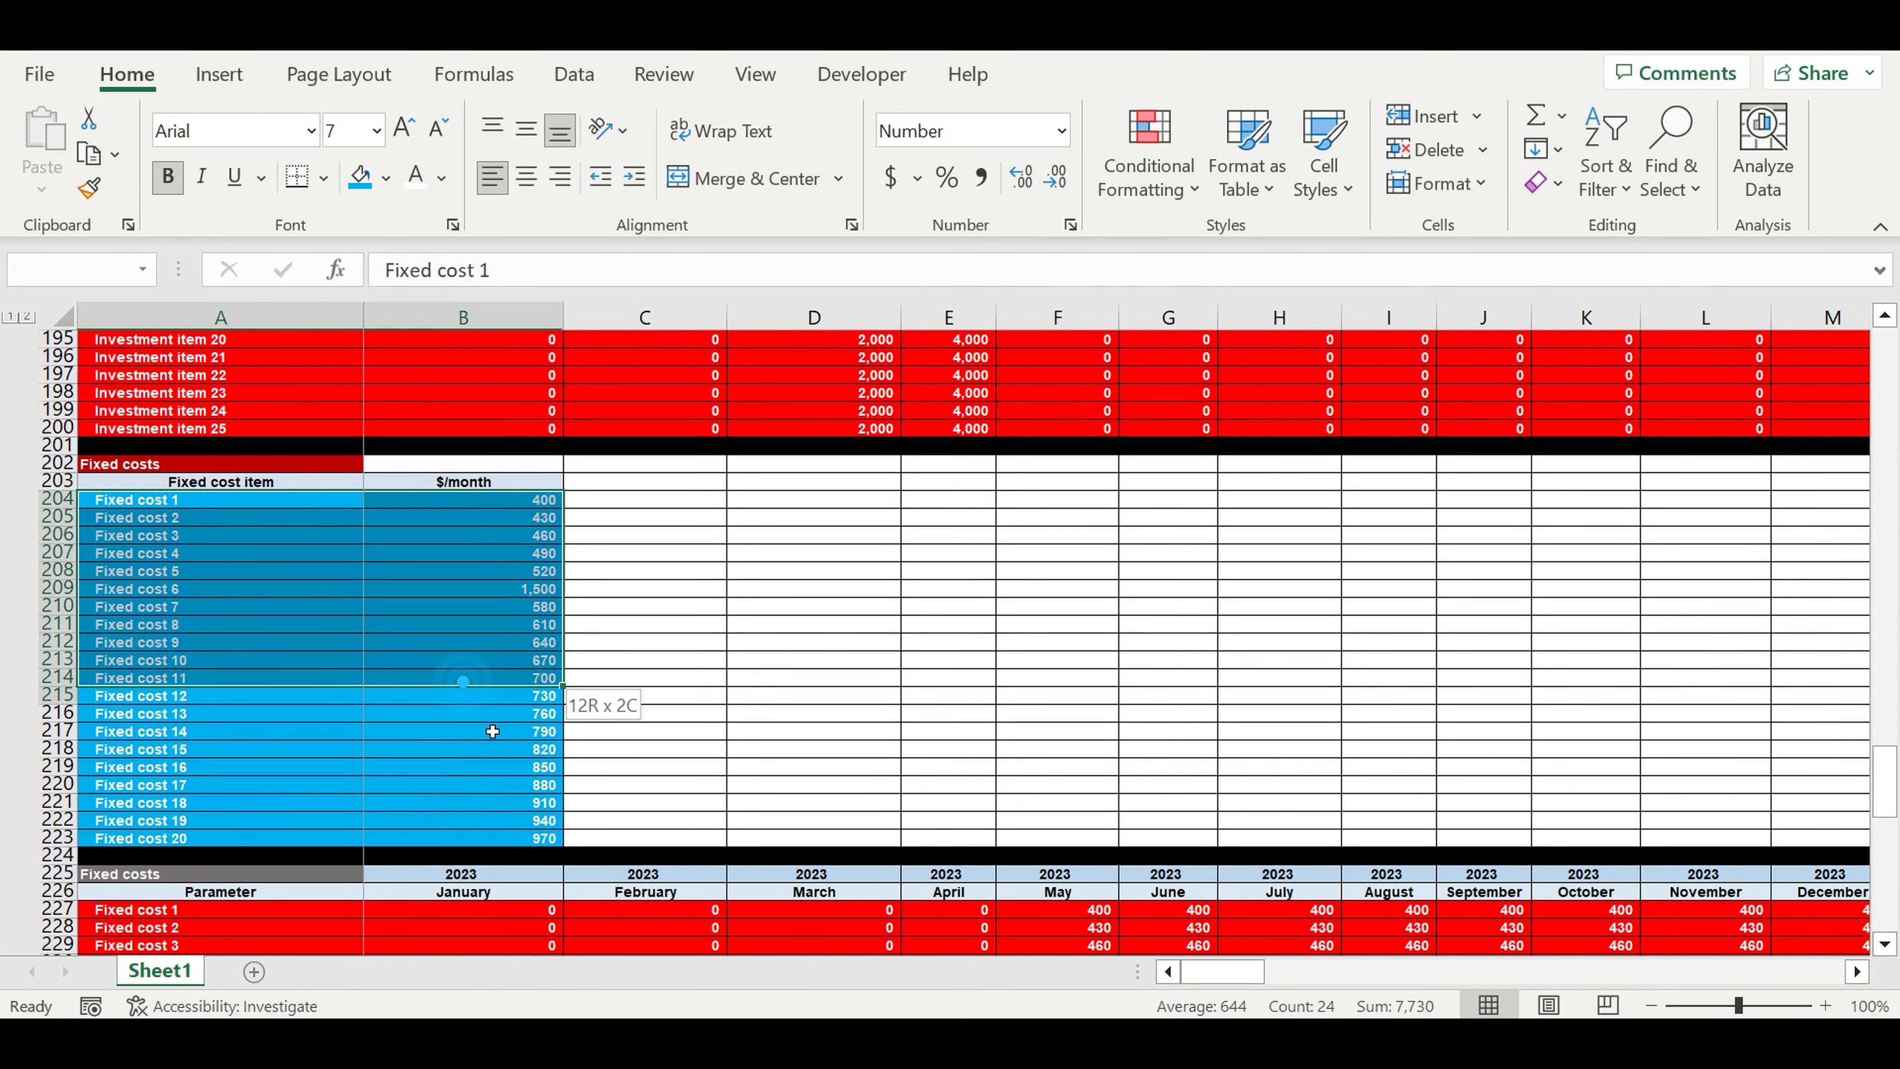
{"action": "scroll", "coordinate": [772, 748], "scroll_direction": "down", "scroll_amount": 4}
{"action": "left_click", "coordinate": [1089, 696]}
{"action": "left_click_drag", "start_coordinate": [1140, 778], "coordinate": [1212, 910]}
{"action": "scroll", "coordinate": [1234, 827], "scroll_direction": "down", "scroll_amount": 3}
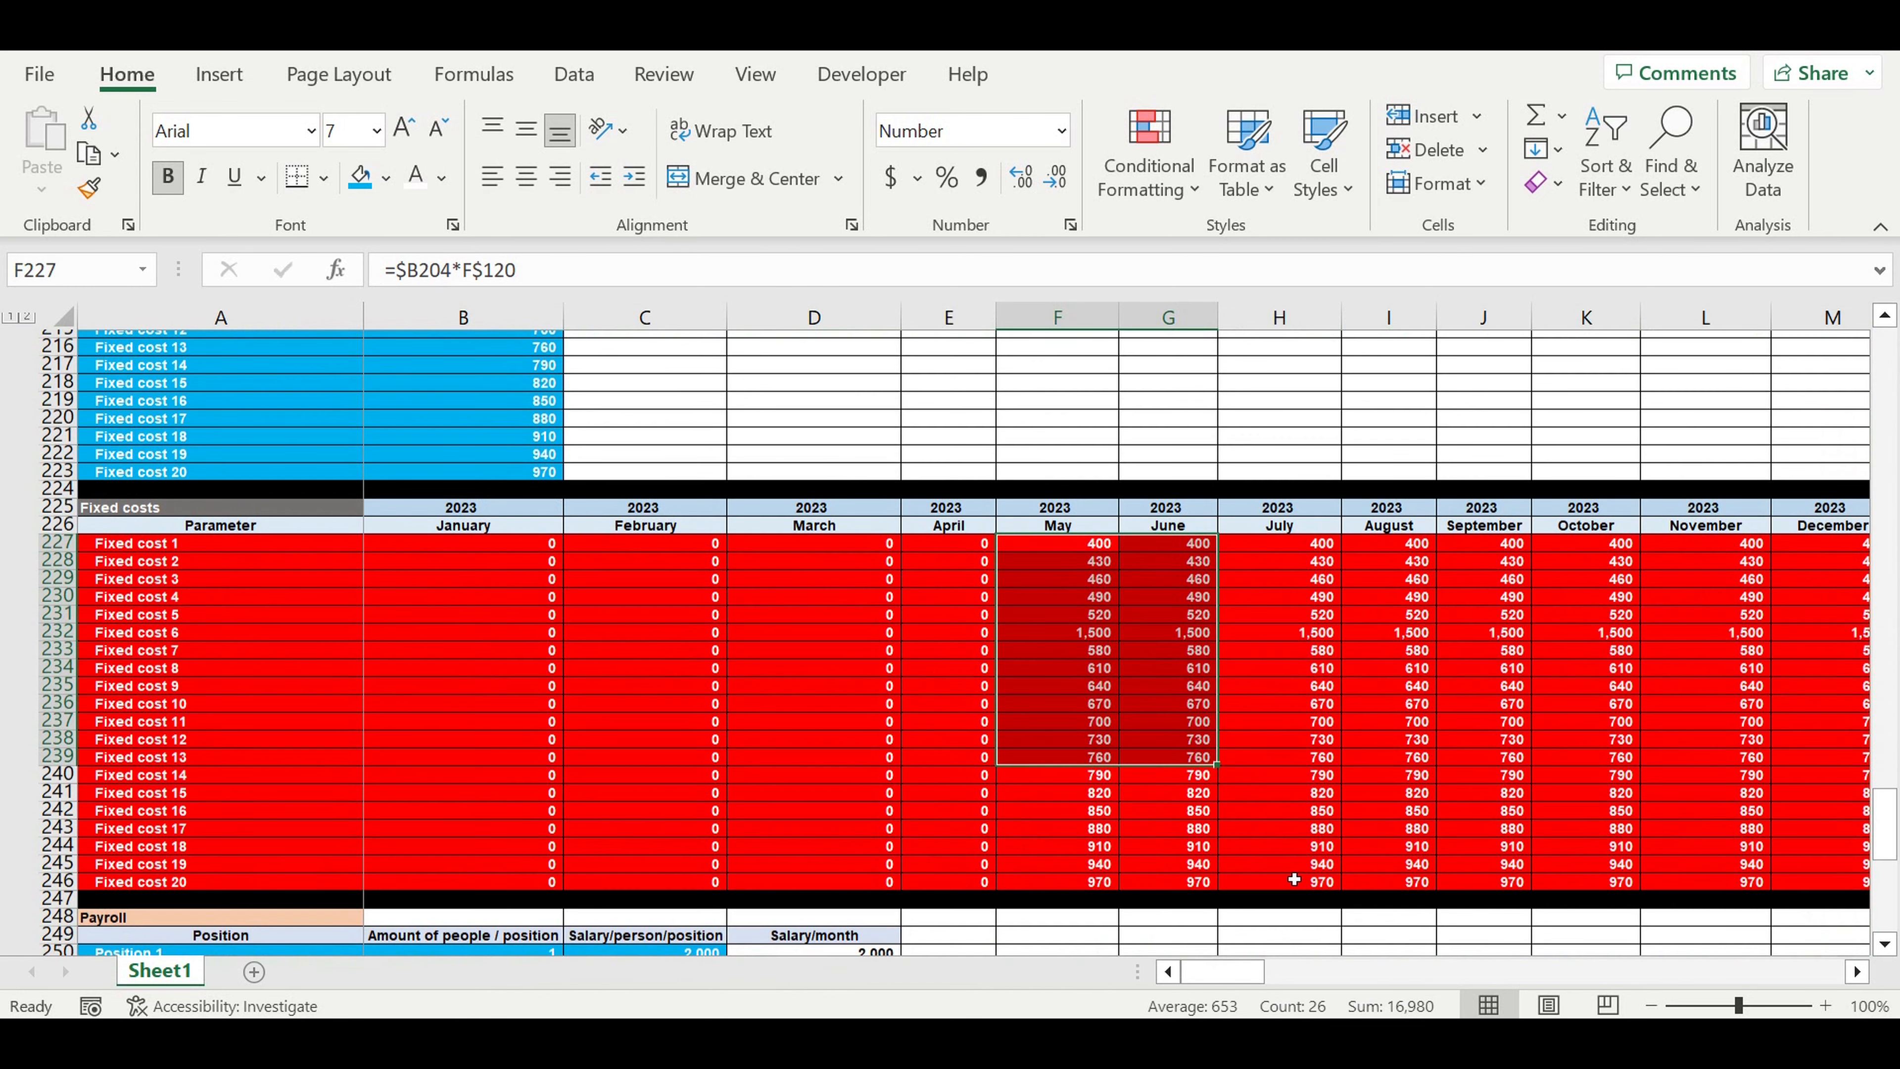
Examine the Payroll position inputs in A250:C254 and the monthly payroll amounts from May to July
{"action": "scroll", "coordinate": [1294, 879], "scroll_direction": "down", "scroll_amount": 7}
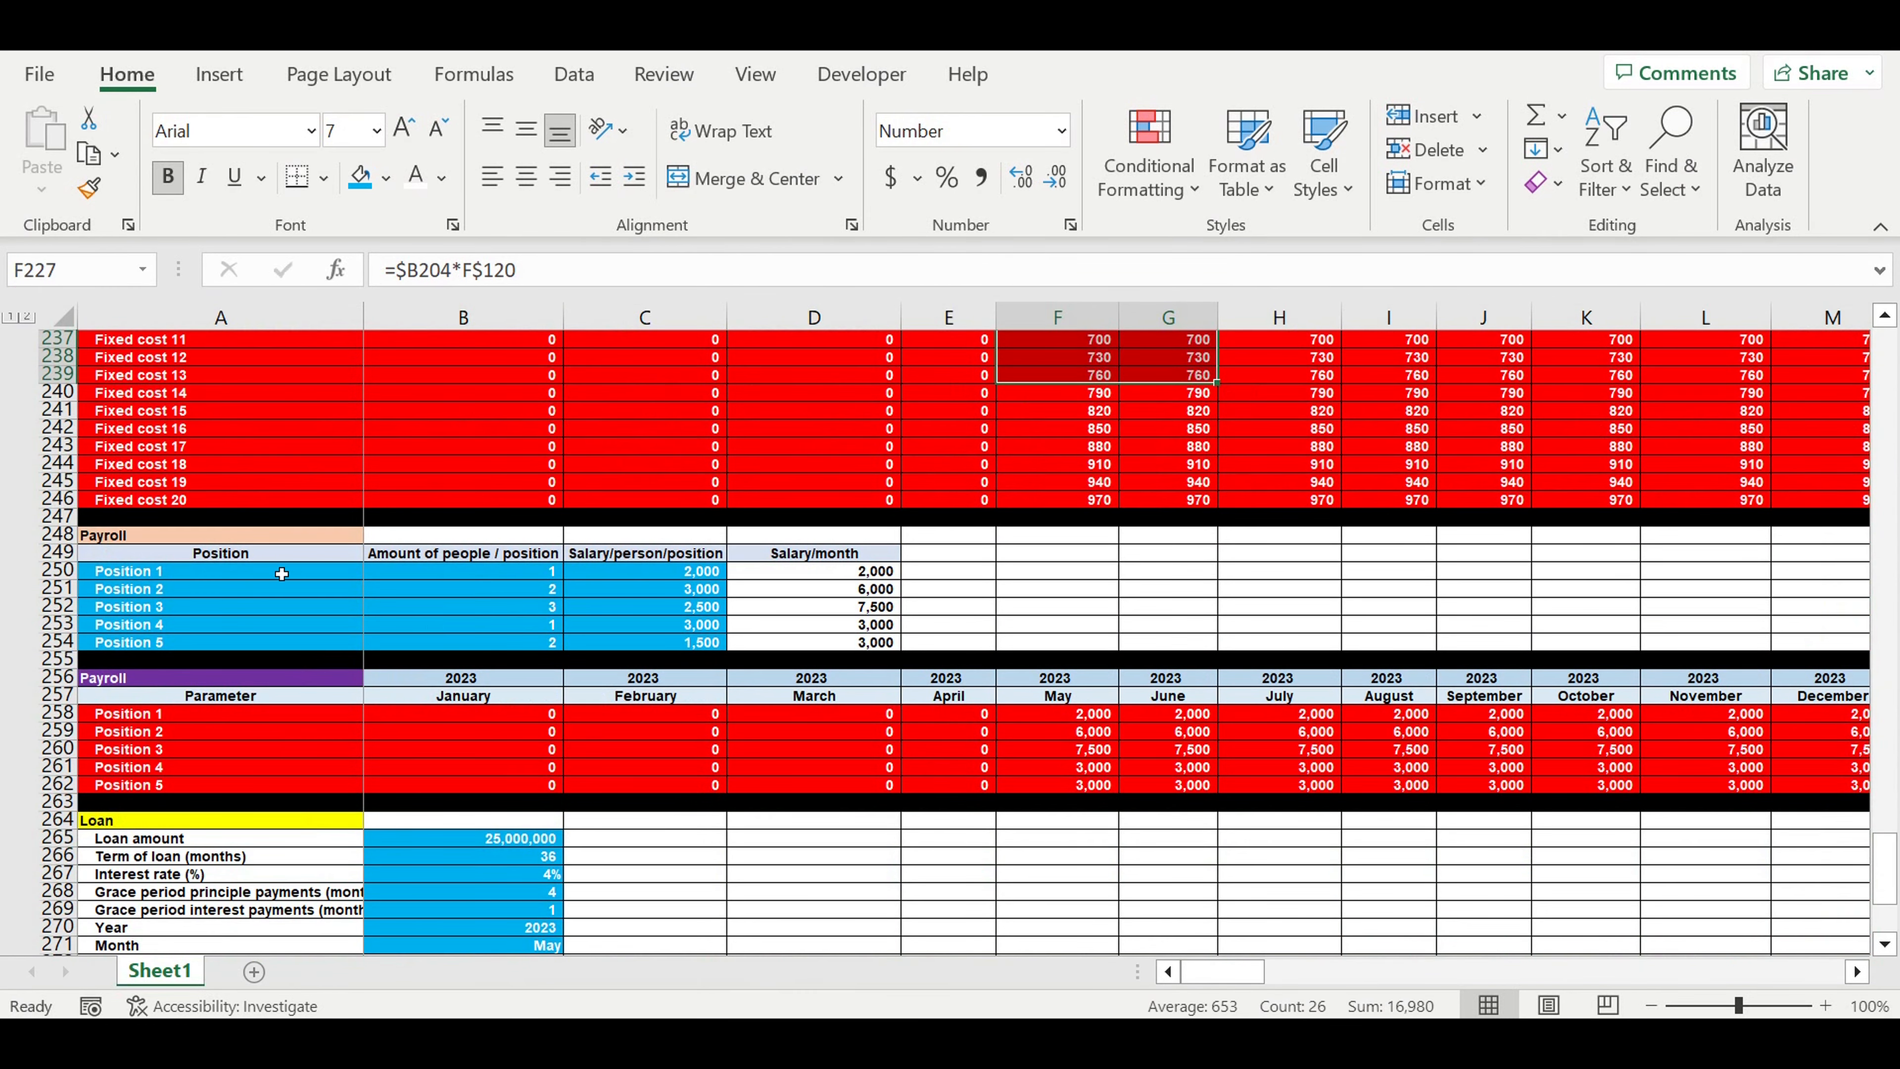
{"action": "left_click_drag", "start_coordinate": [281, 573], "coordinate": [677, 642]}
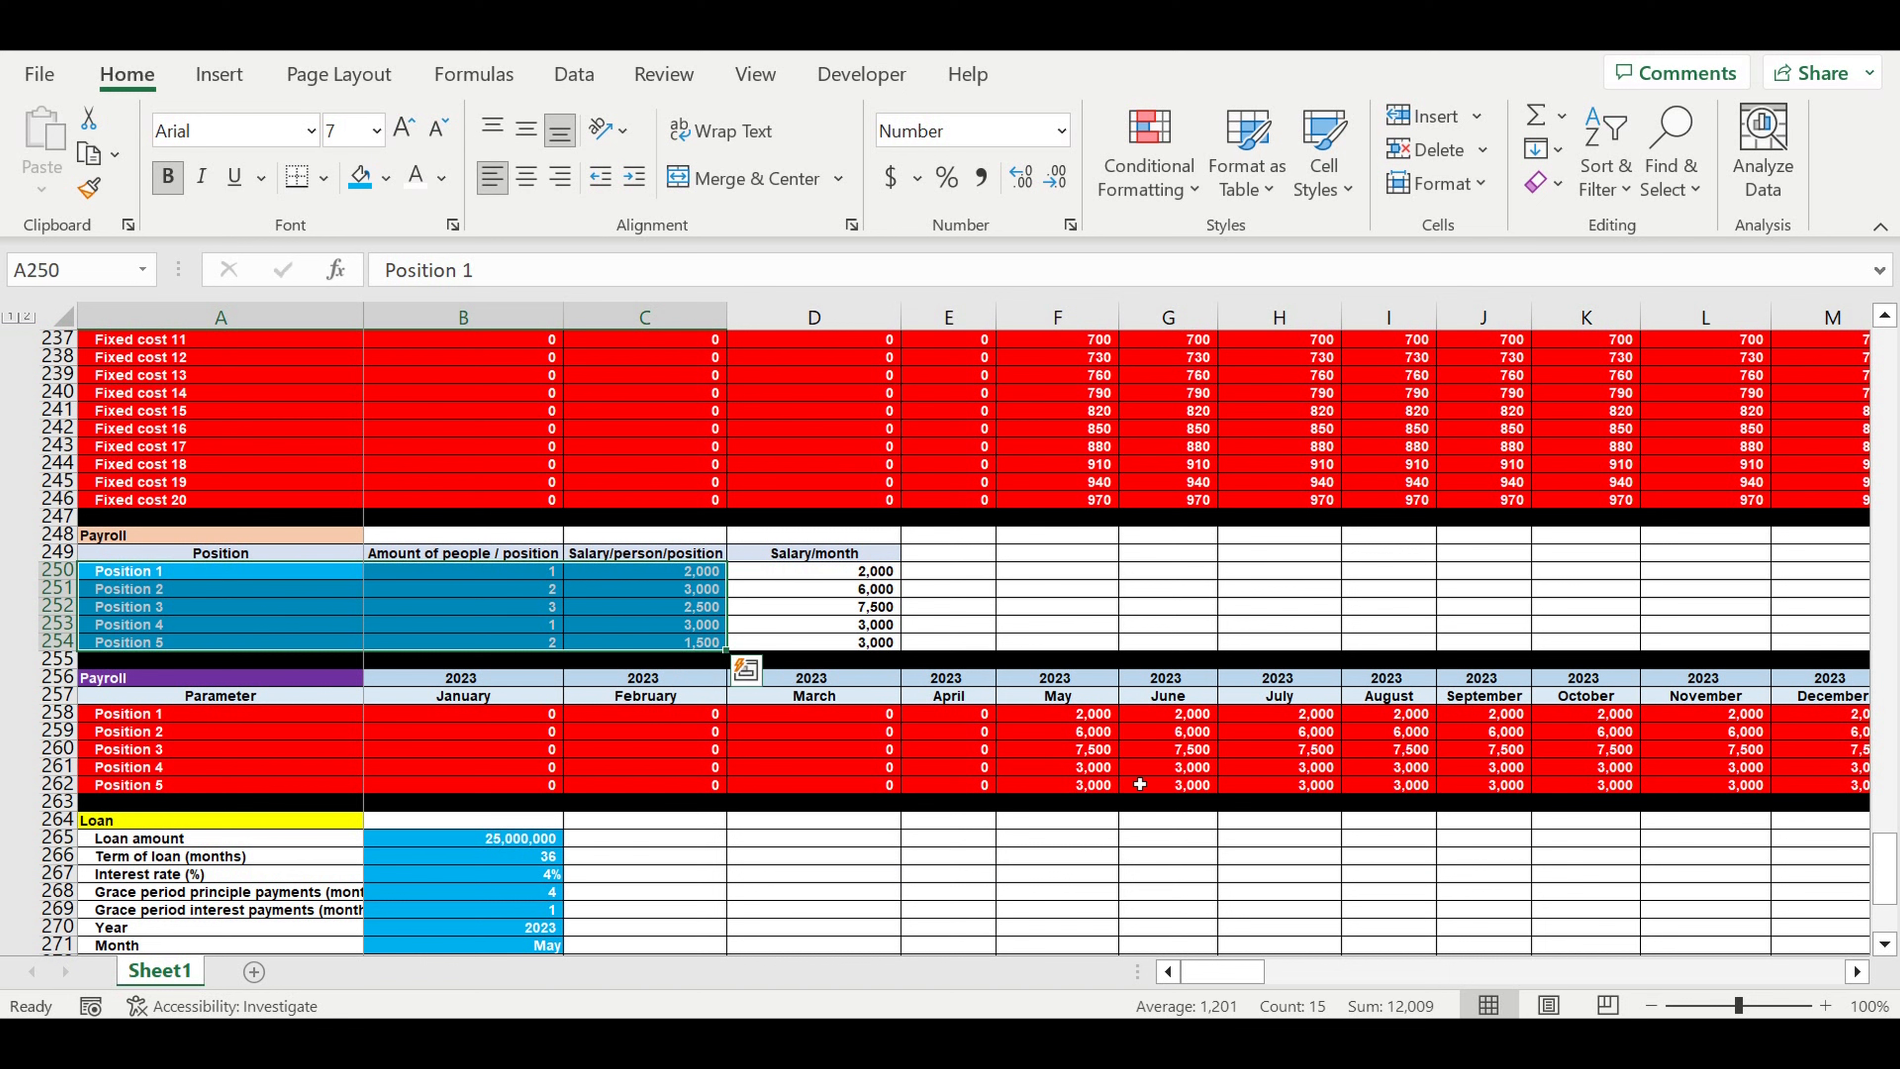
{"action": "left_click_drag", "start_coordinate": [1062, 713], "coordinate": [1294, 769]}
{"action": "scroll", "coordinate": [932, 752], "scroll_direction": "down", "scroll_amount": 1}
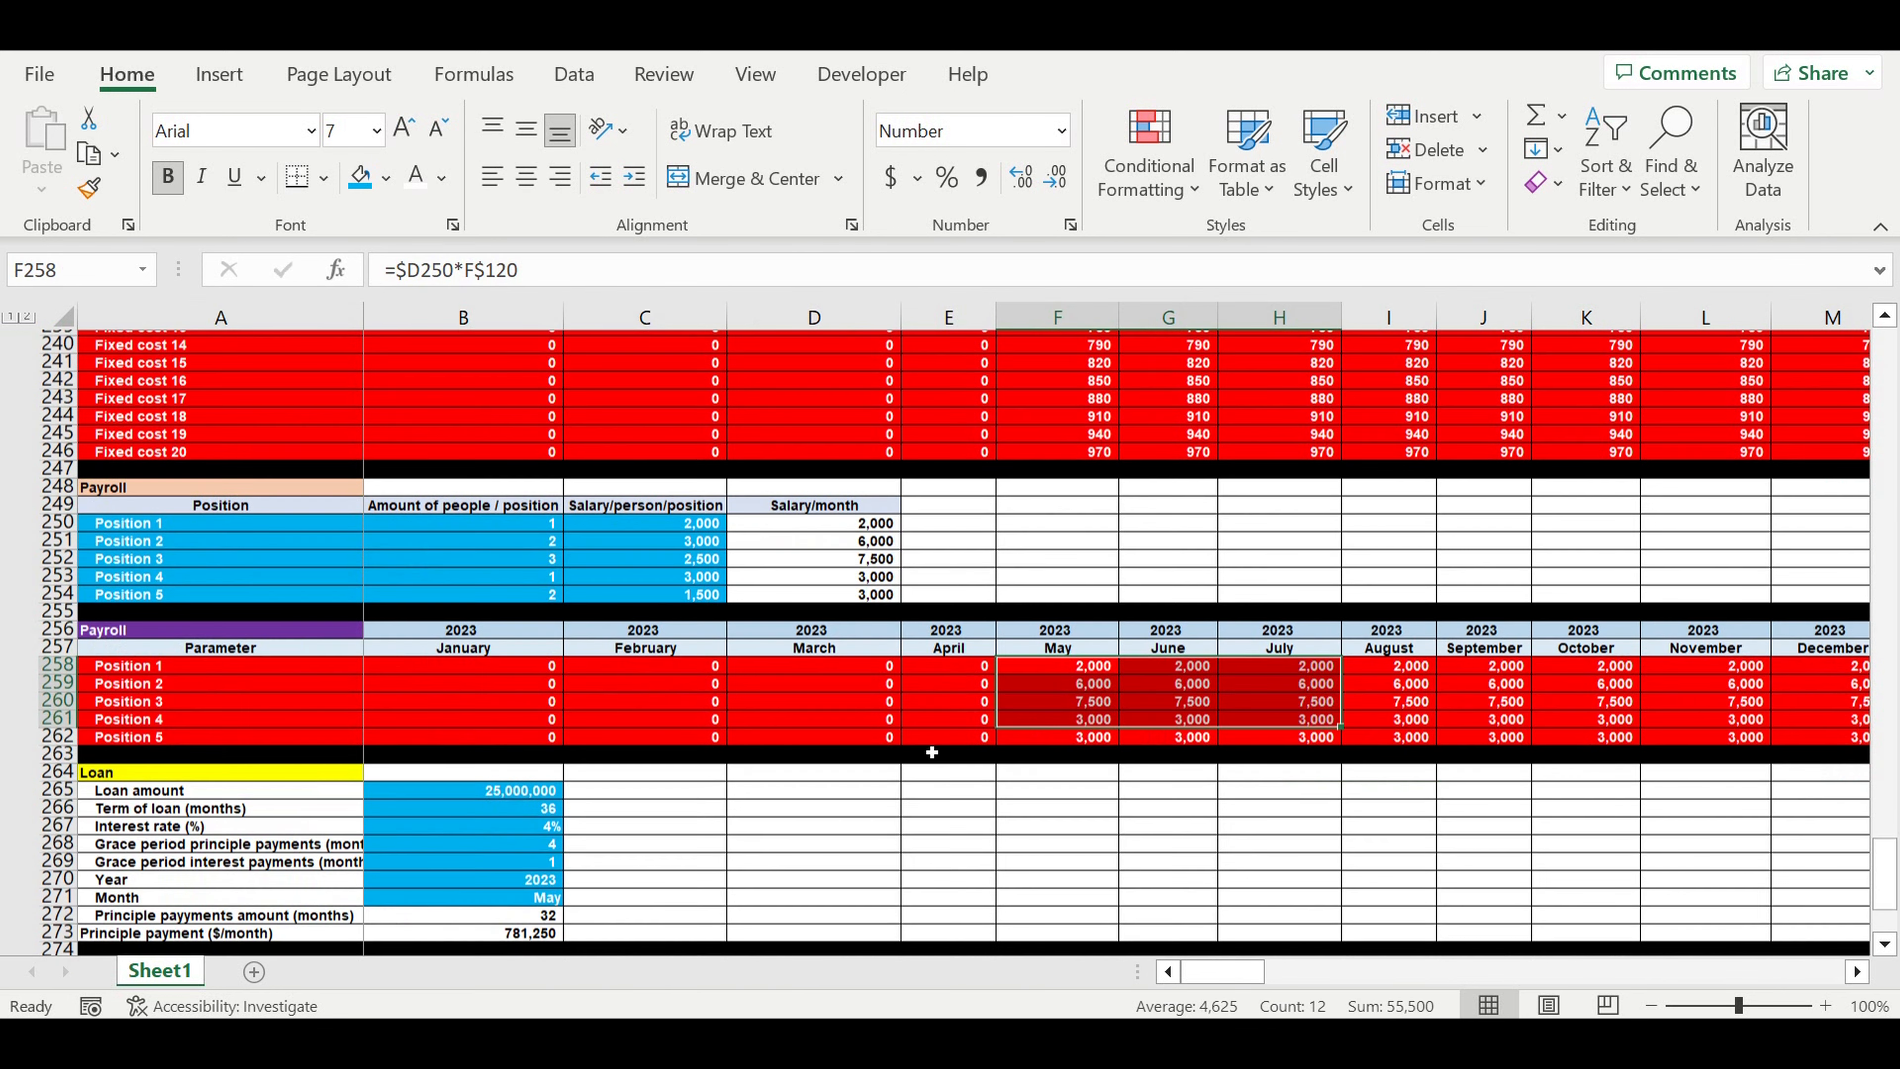
Review the Loan inputs in B265:B271, from the loan amount to the starting month
{"action": "scroll", "coordinate": [931, 753], "scroll_direction": "down", "scroll_amount": 1}
{"action": "left_click_drag", "start_coordinate": [500, 730], "coordinate": [486, 839]}
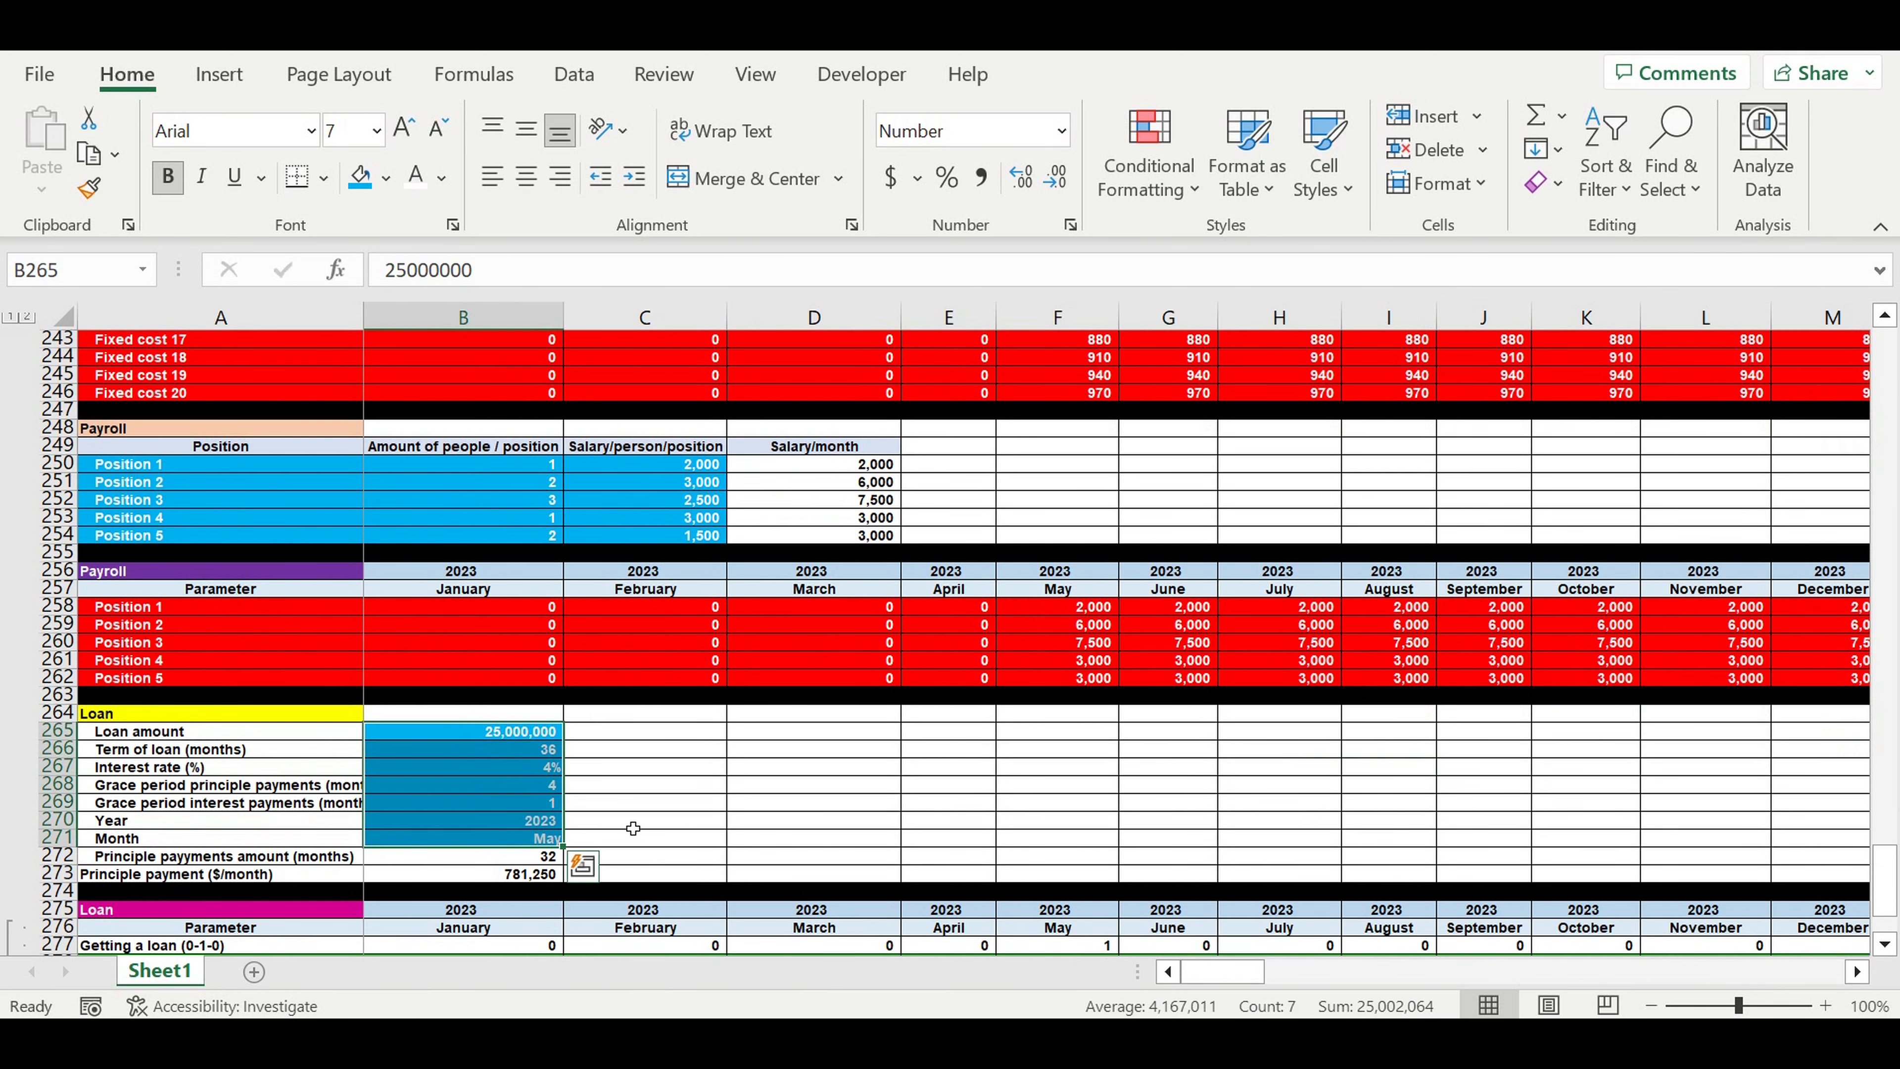
Go through the loan amount, term, interest rate, principal grace period and starting year and month one by one
{"action": "left_click", "coordinate": [506, 736]}
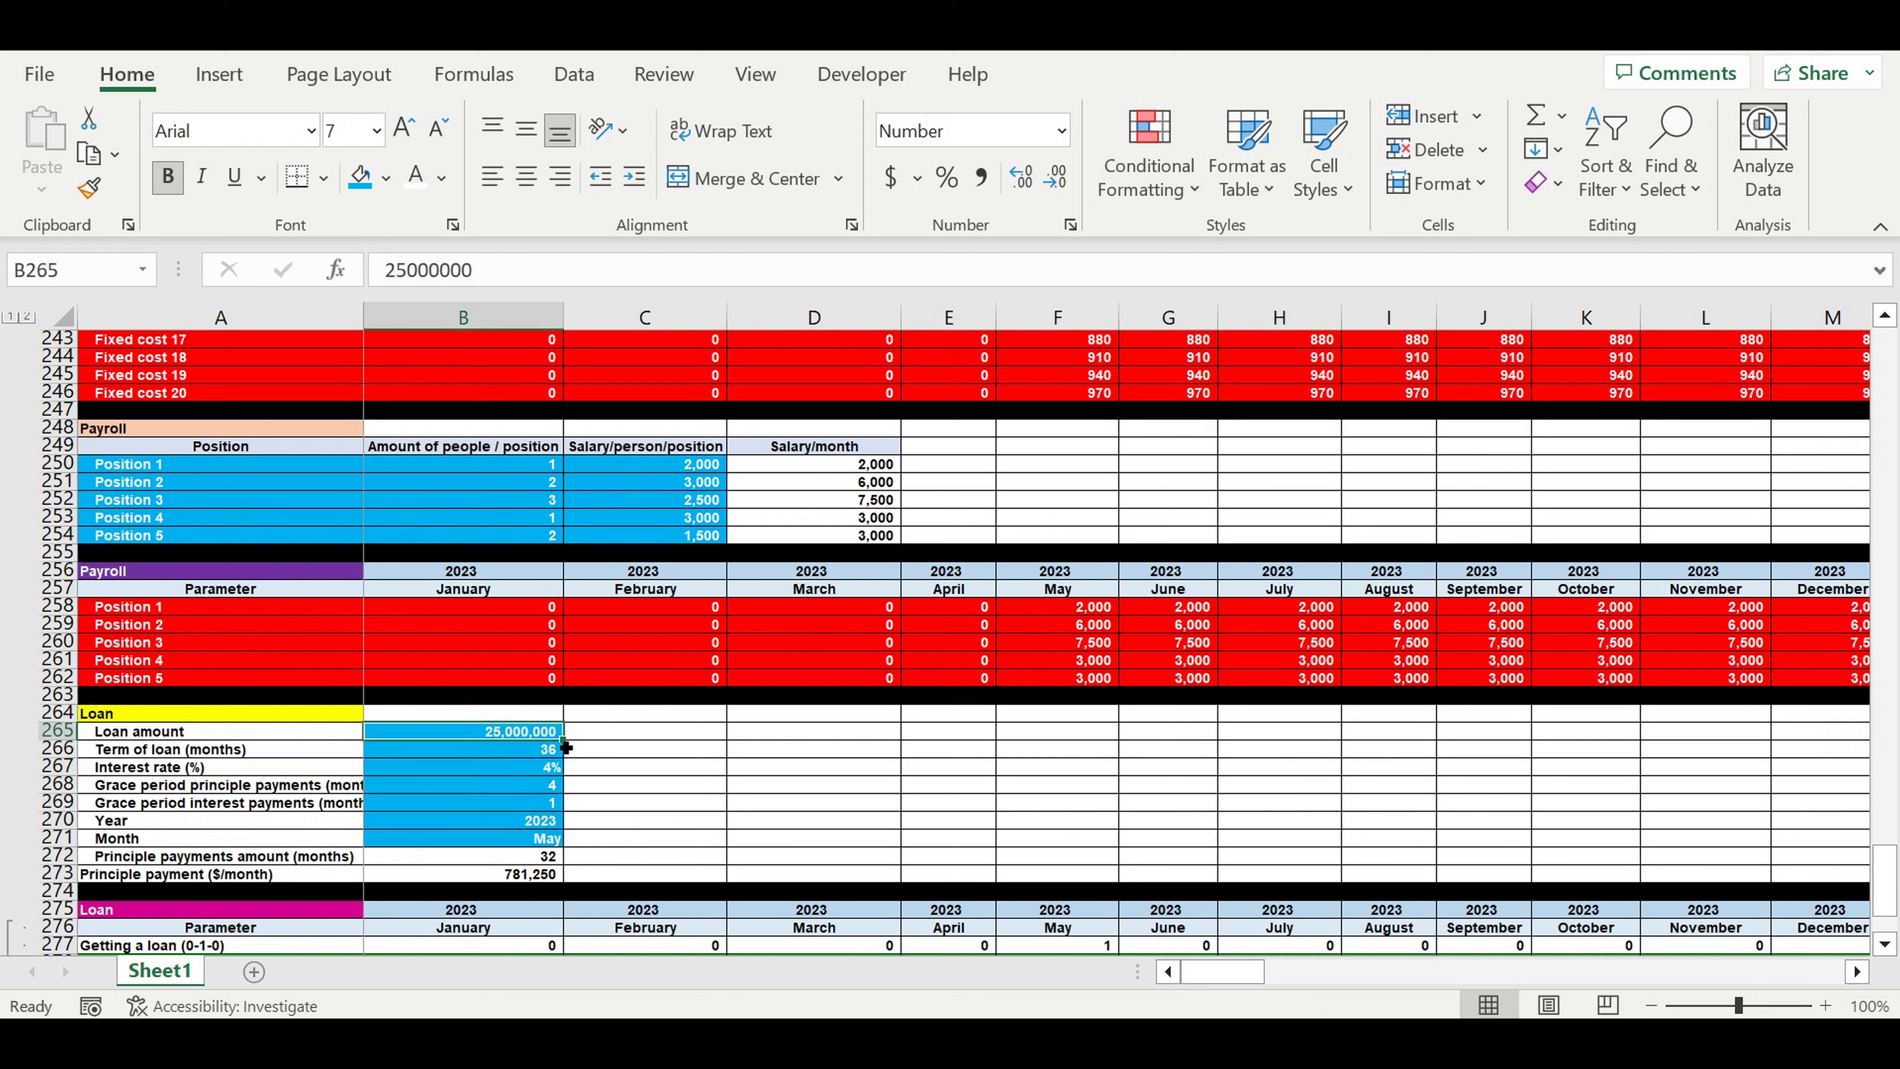
{"action": "left_click", "coordinate": [511, 752]}
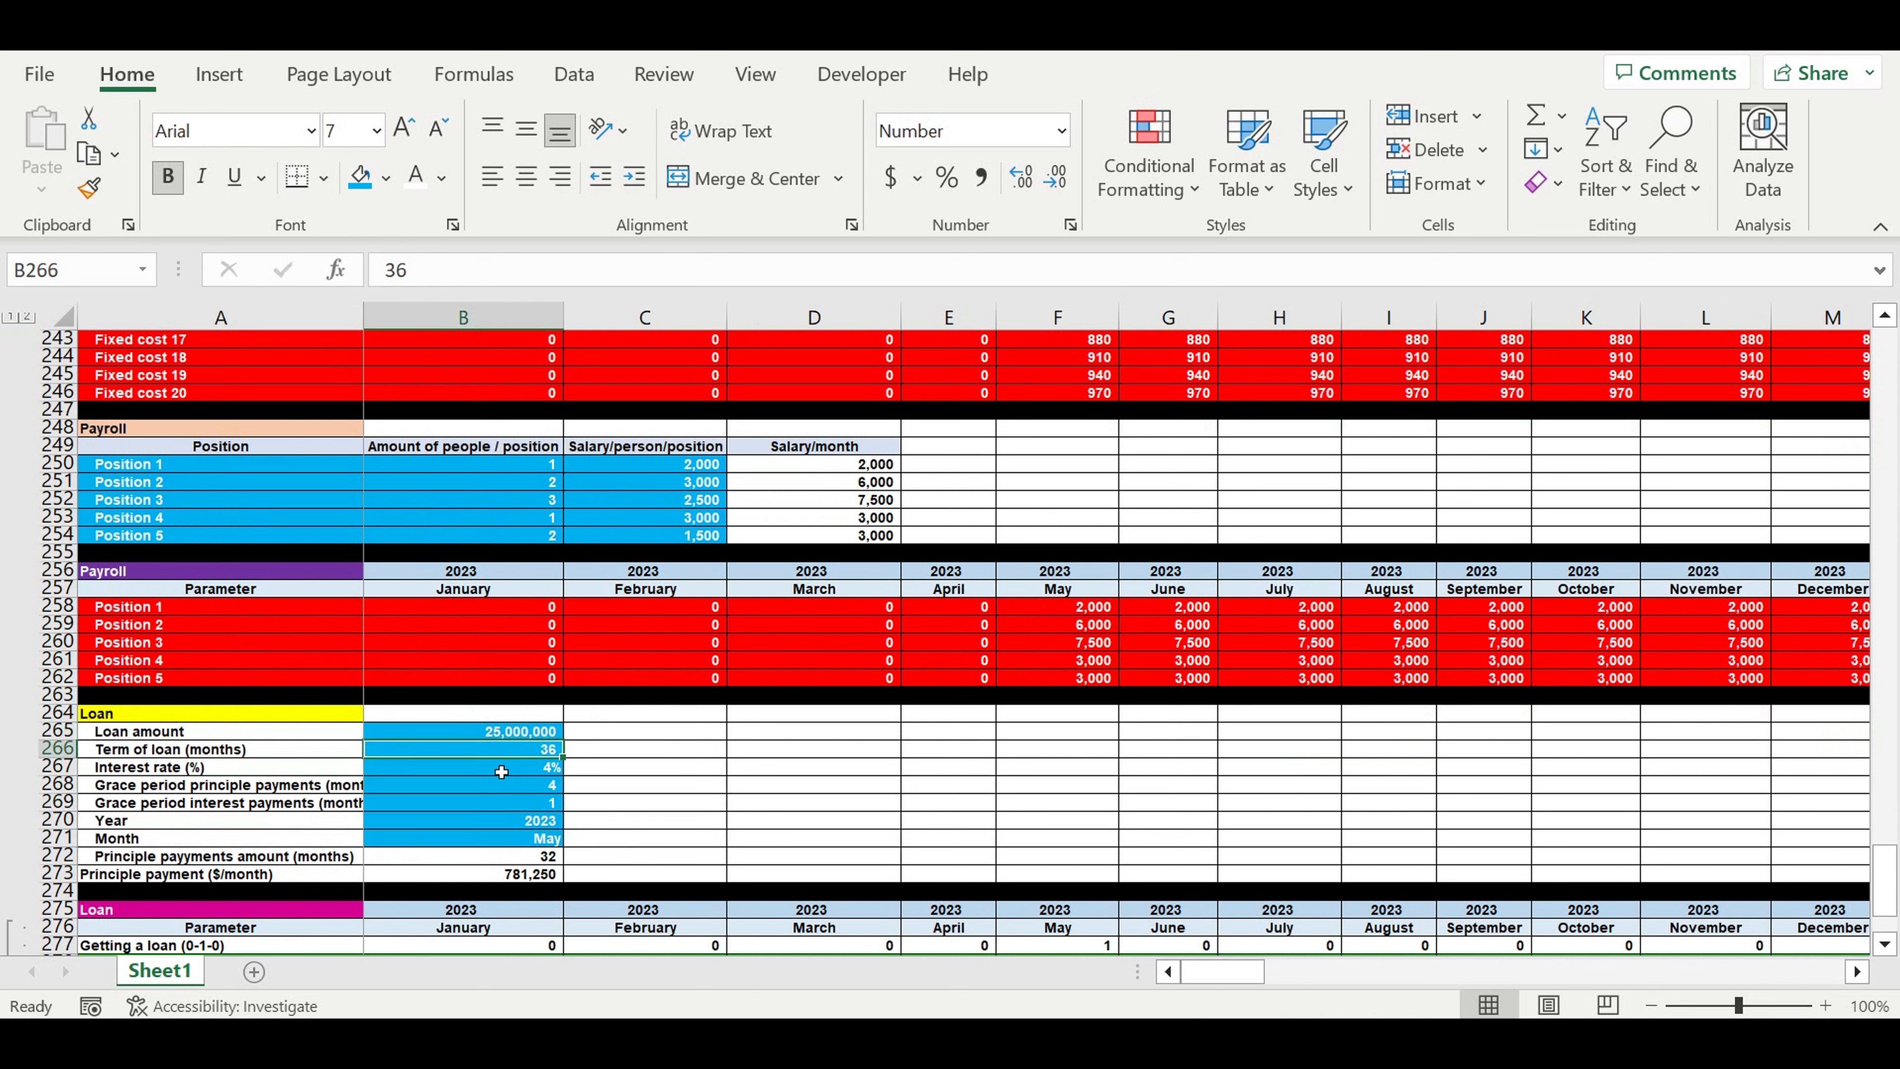
{"action": "left_click", "coordinate": [495, 771]}
{"action": "left_click", "coordinate": [492, 791]}
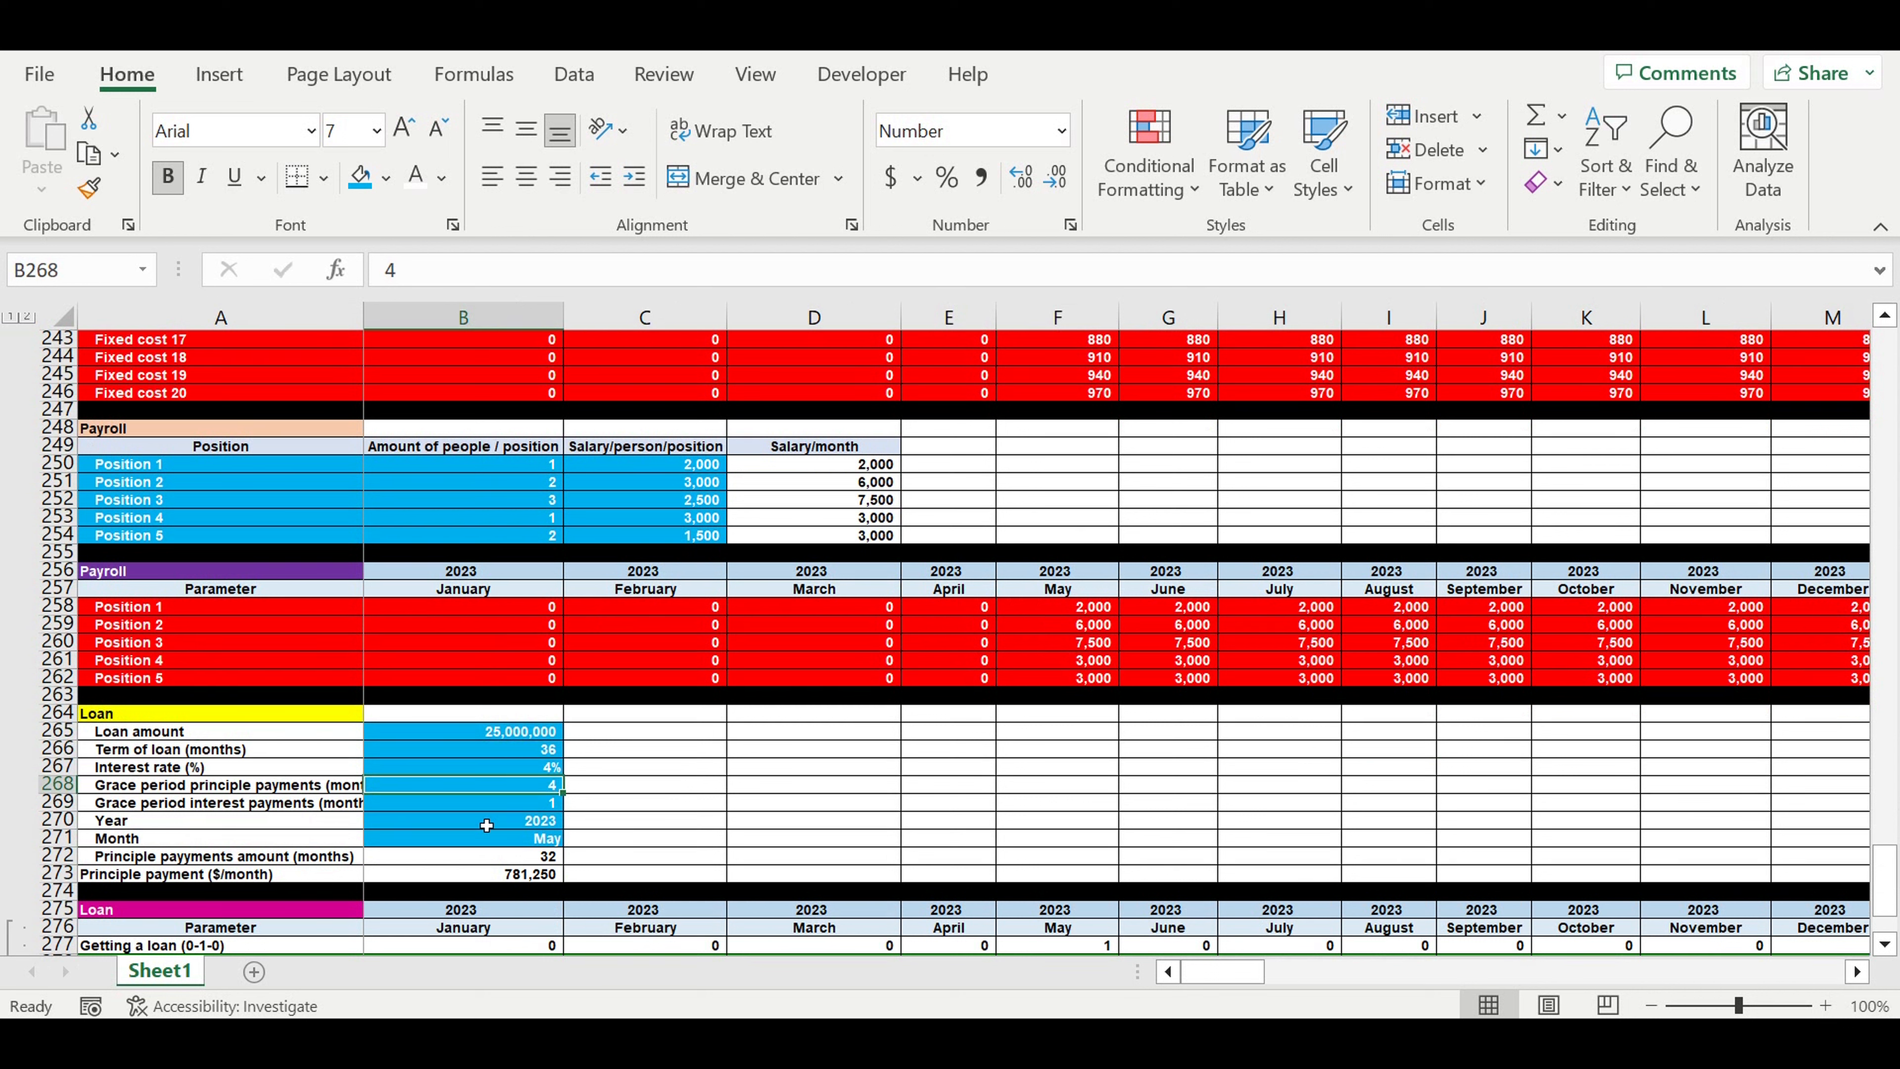
{"action": "left_click", "coordinate": [514, 824]}
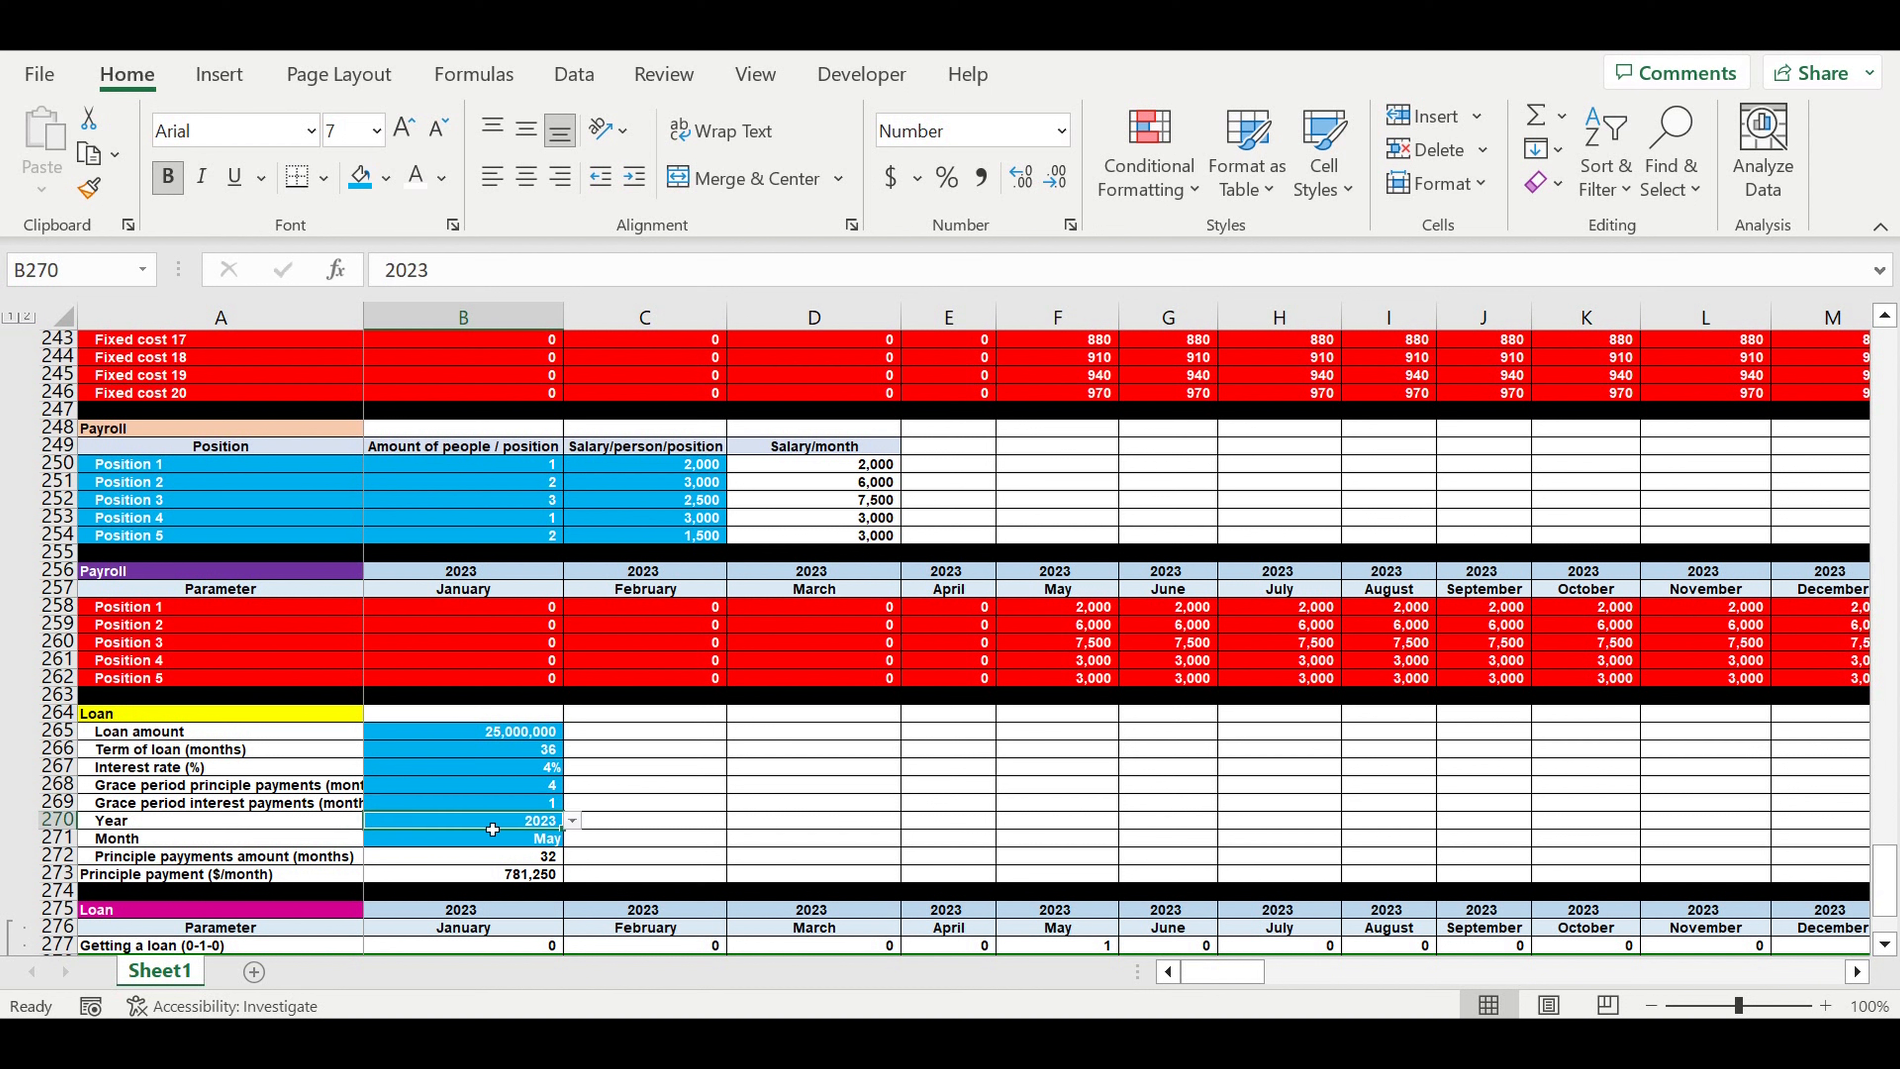
{"action": "left_click_drag", "start_coordinate": [492, 829], "coordinate": [492, 838]}
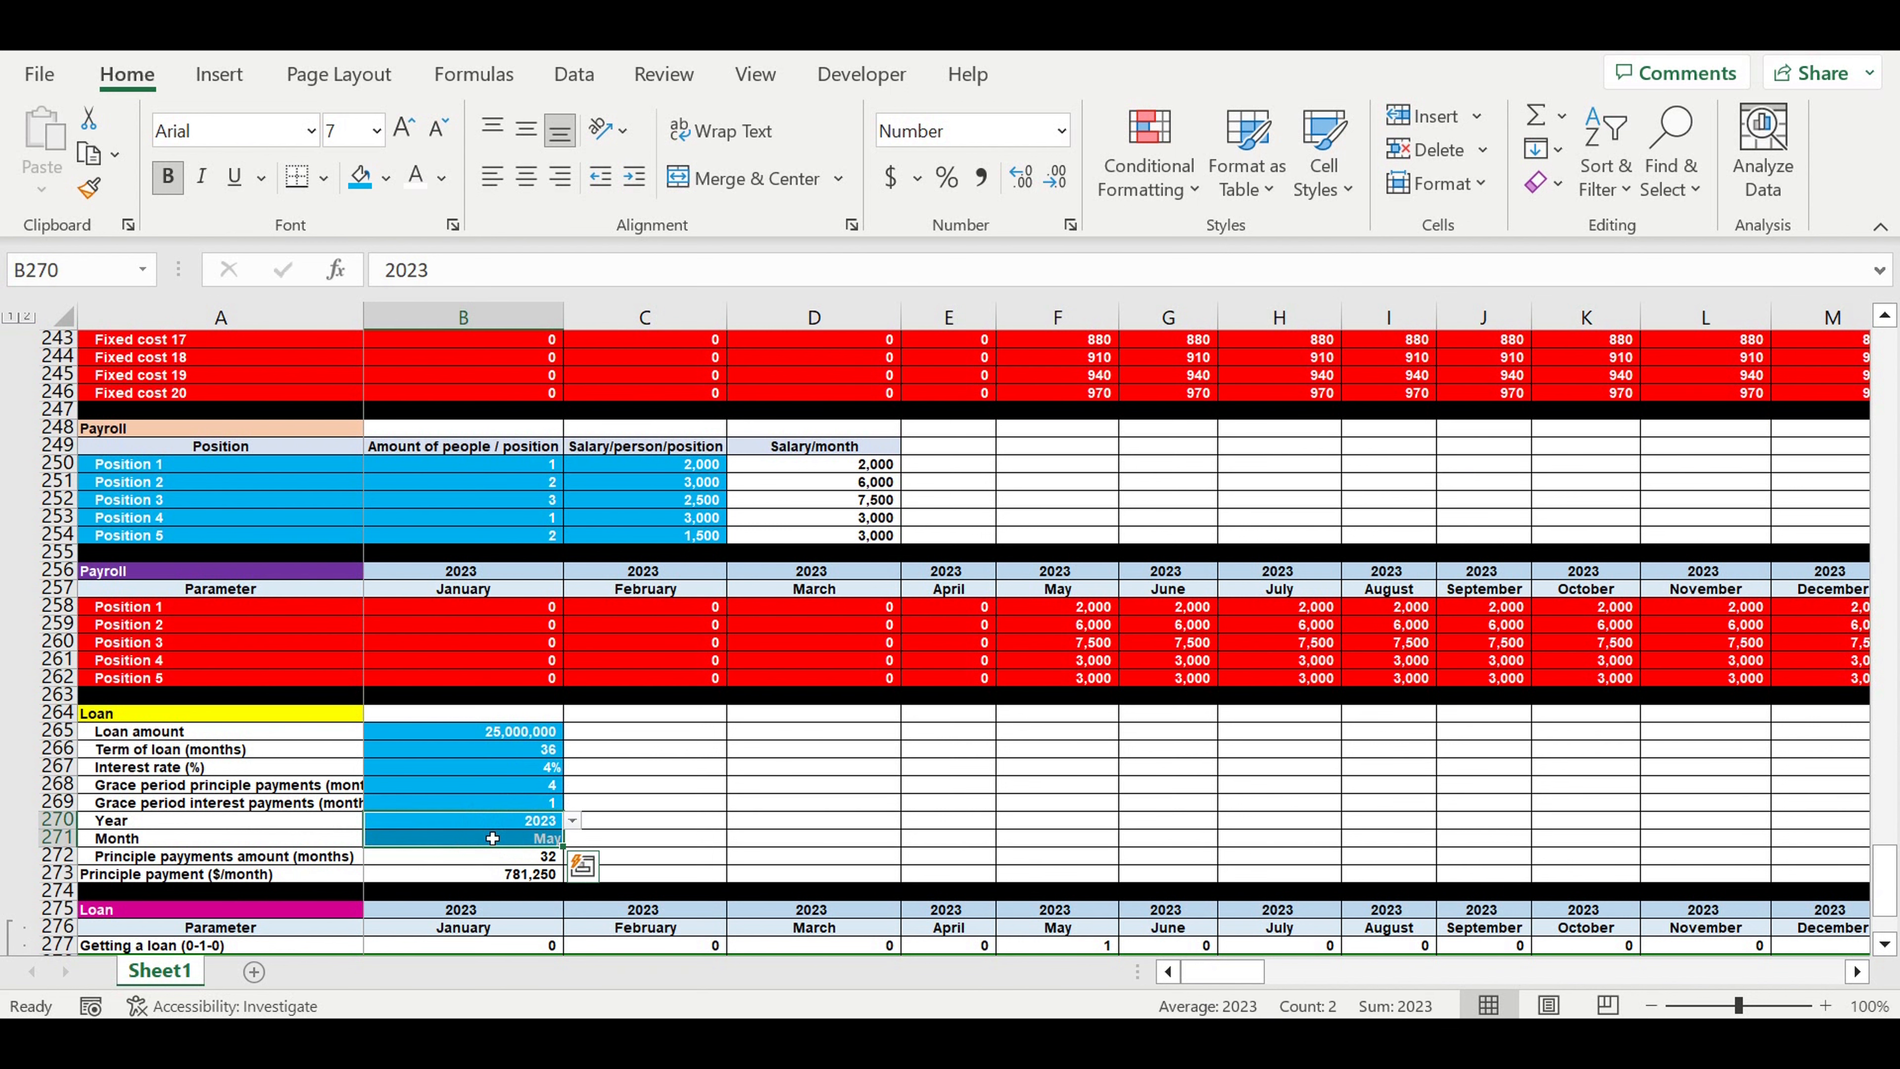
{"action": "left_click", "coordinate": [819, 750]}
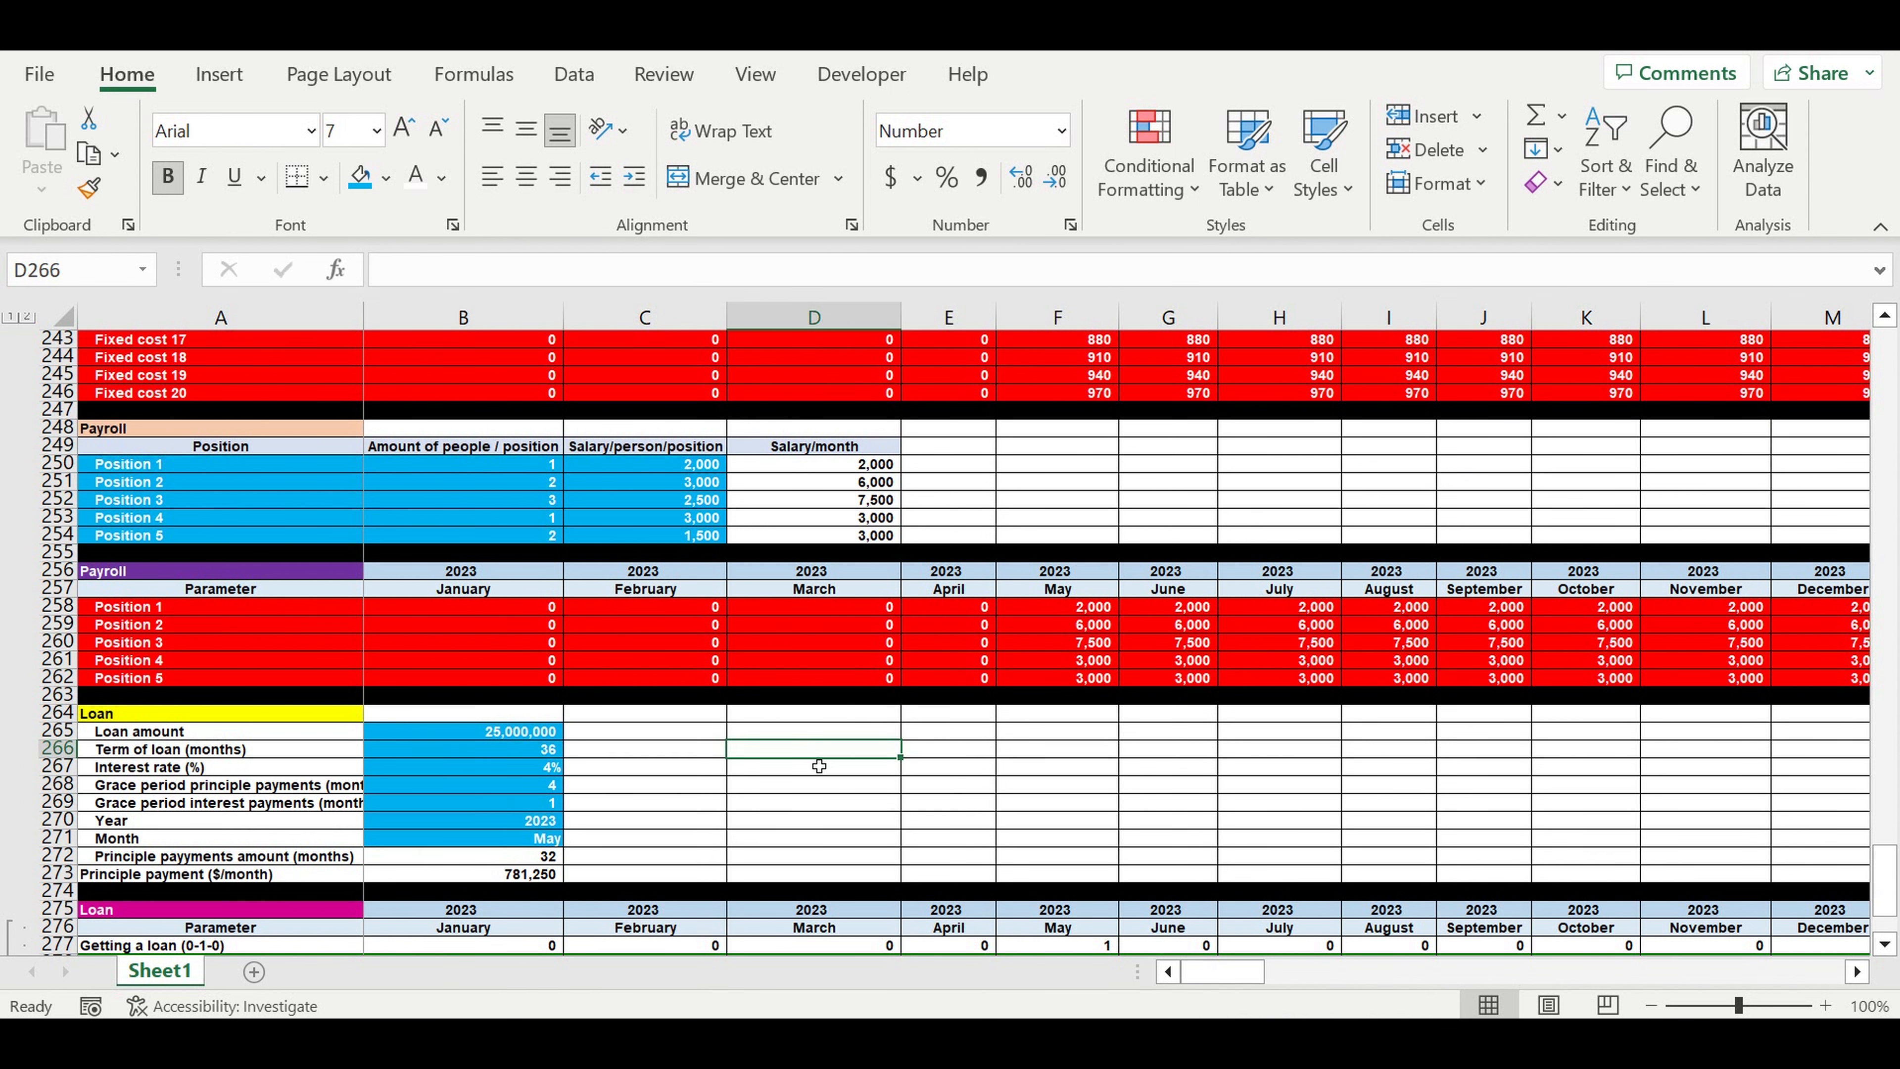
Copy the Loan timeline's header rows 275:276 into rows 285:286 below the loan section
{"action": "scroll", "coordinate": [819, 765], "scroll_direction": "down", "scroll_amount": 4}
{"action": "scroll", "coordinate": [823, 762], "scroll_direction": "down", "scroll_amount": 2}
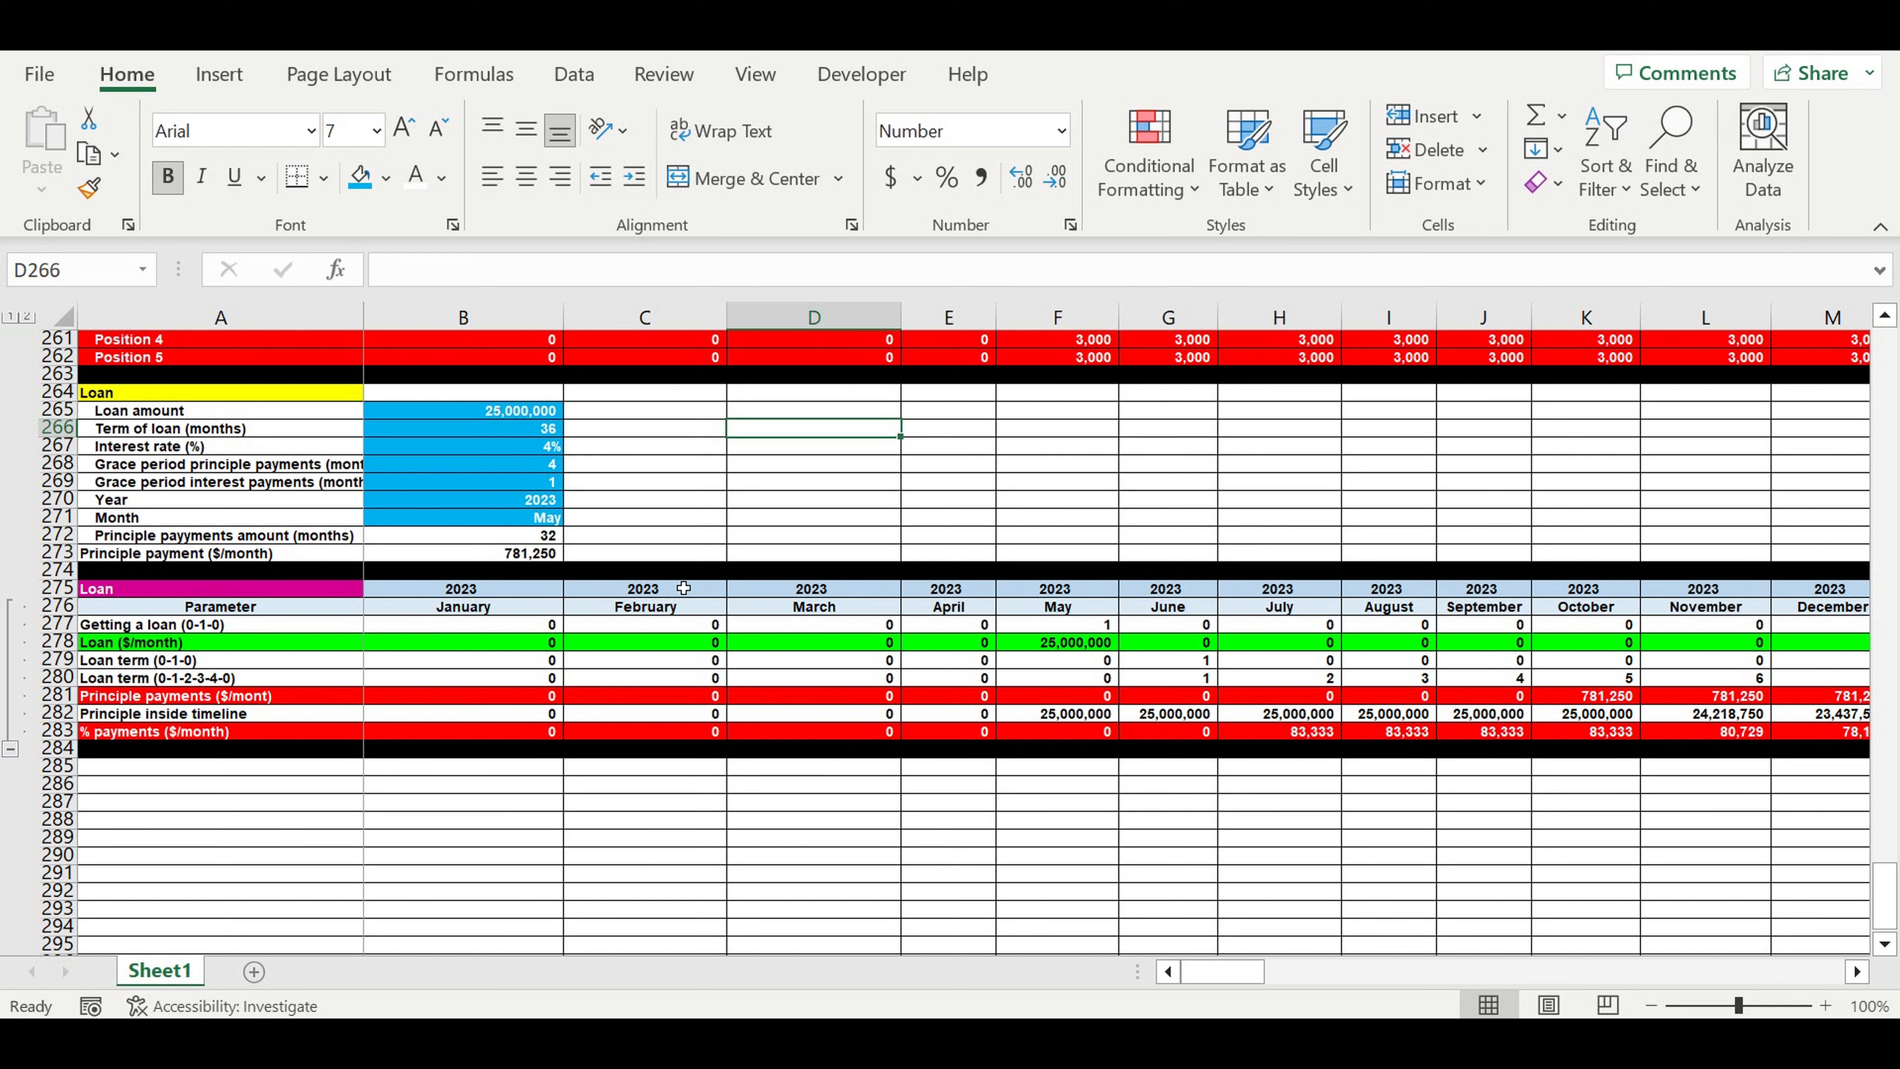
{"action": "left_click_drag", "start_coordinate": [48, 591], "coordinate": [46, 616]}
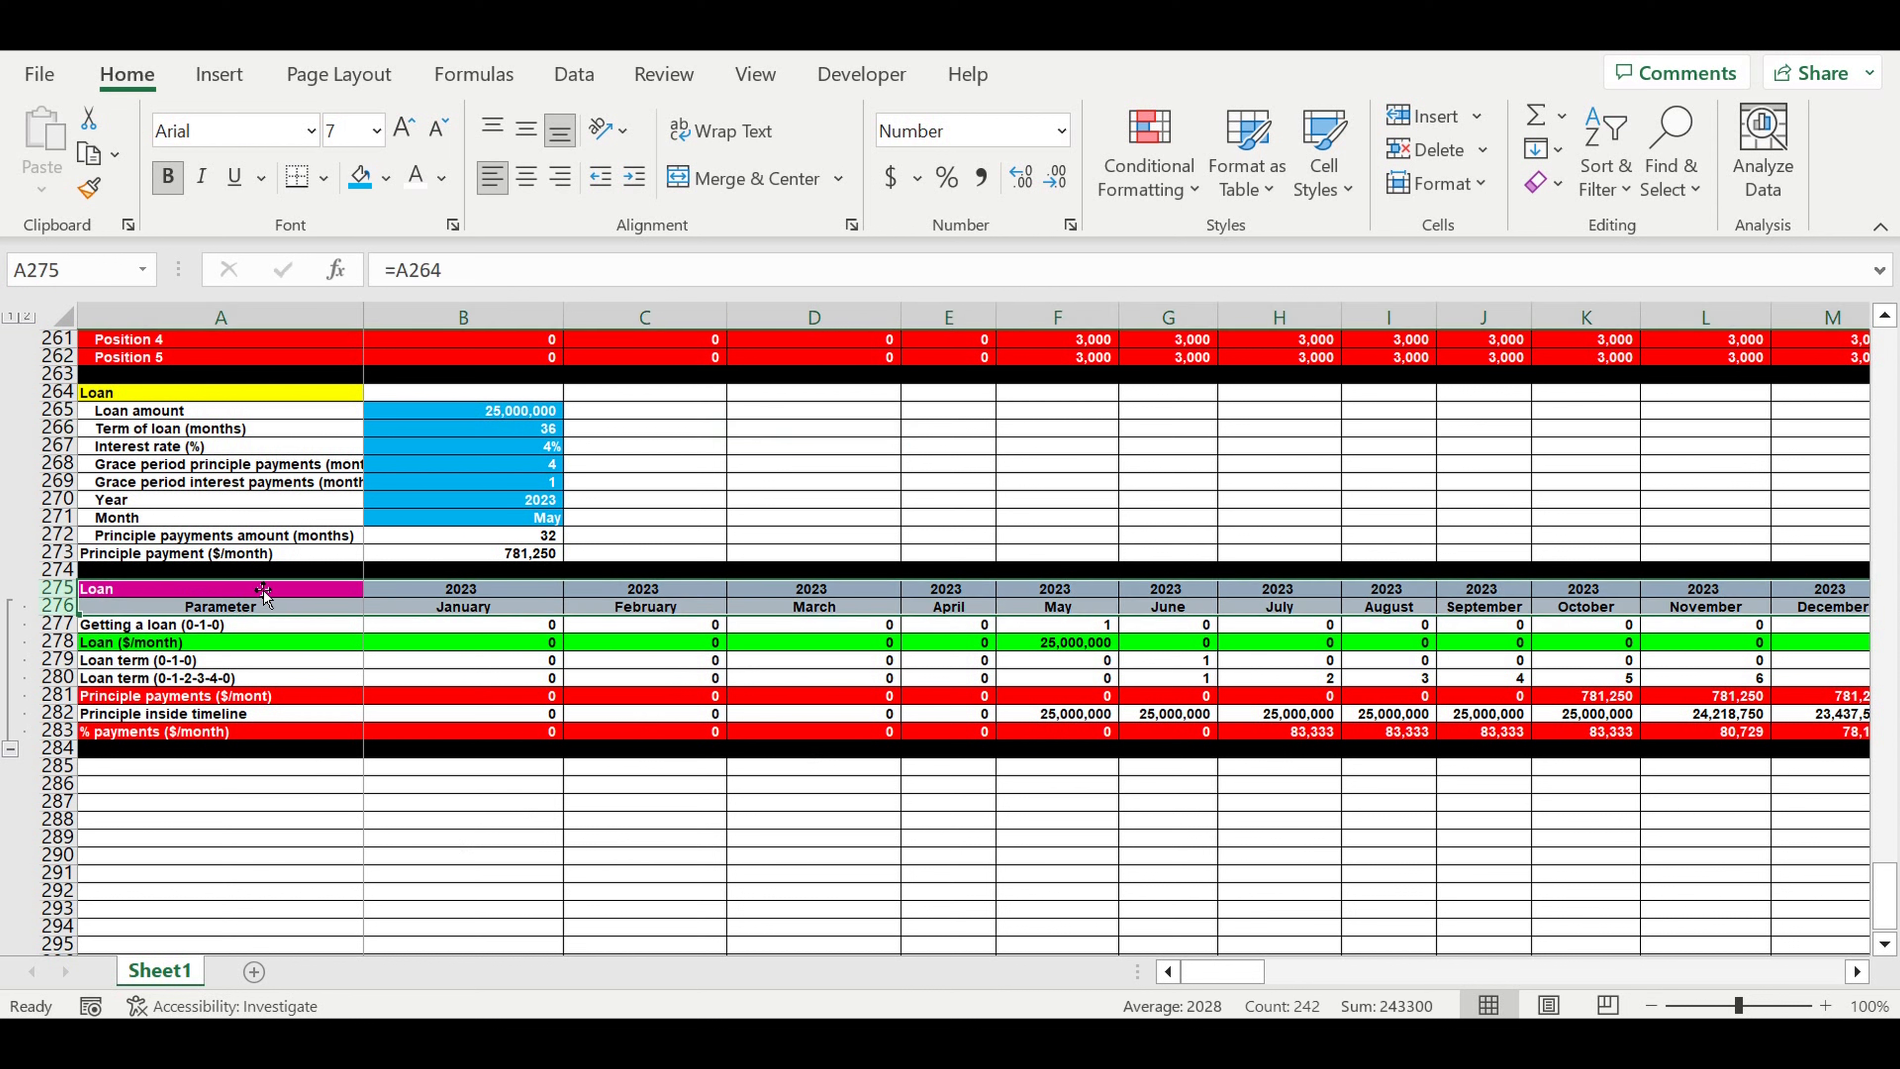
{"action": "key", "text": "ctrl+c"}
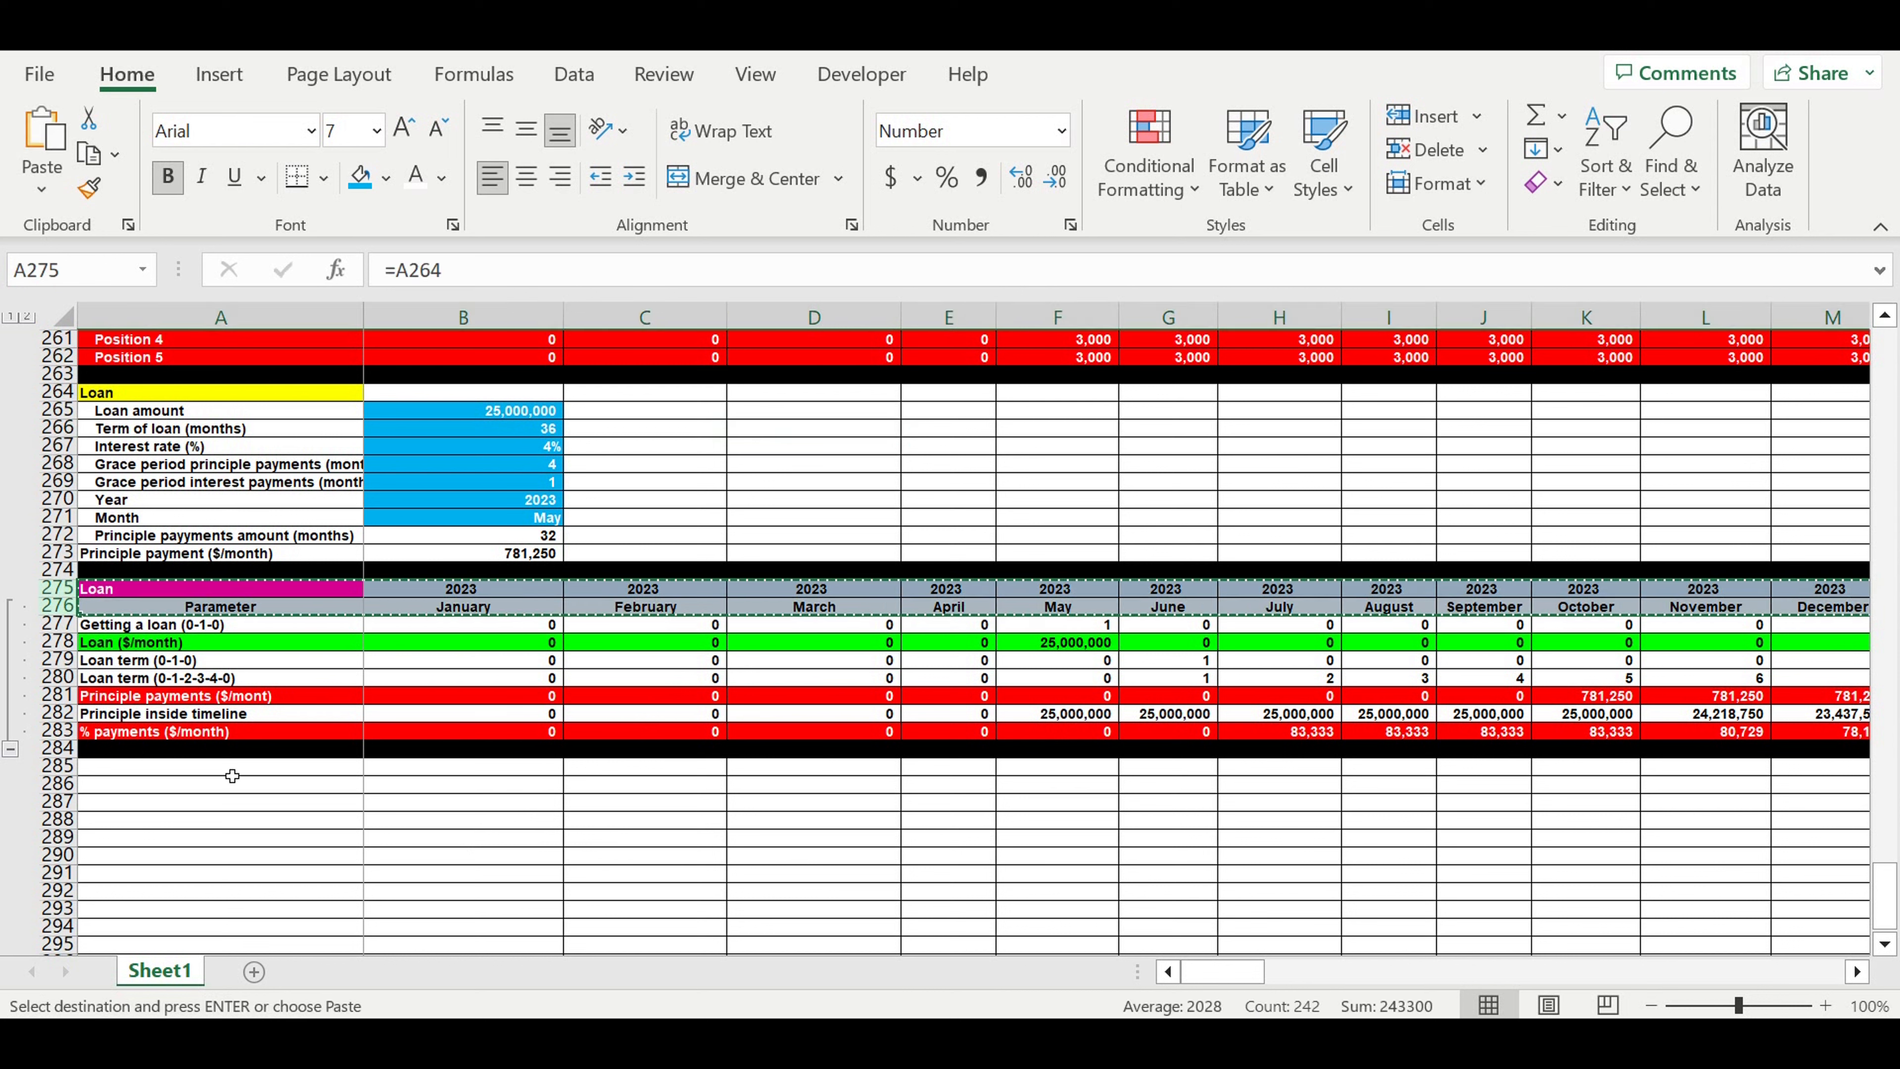
{"action": "left_click", "coordinate": [232, 775]}
{"action": "key", "text": "ctrl+v"}
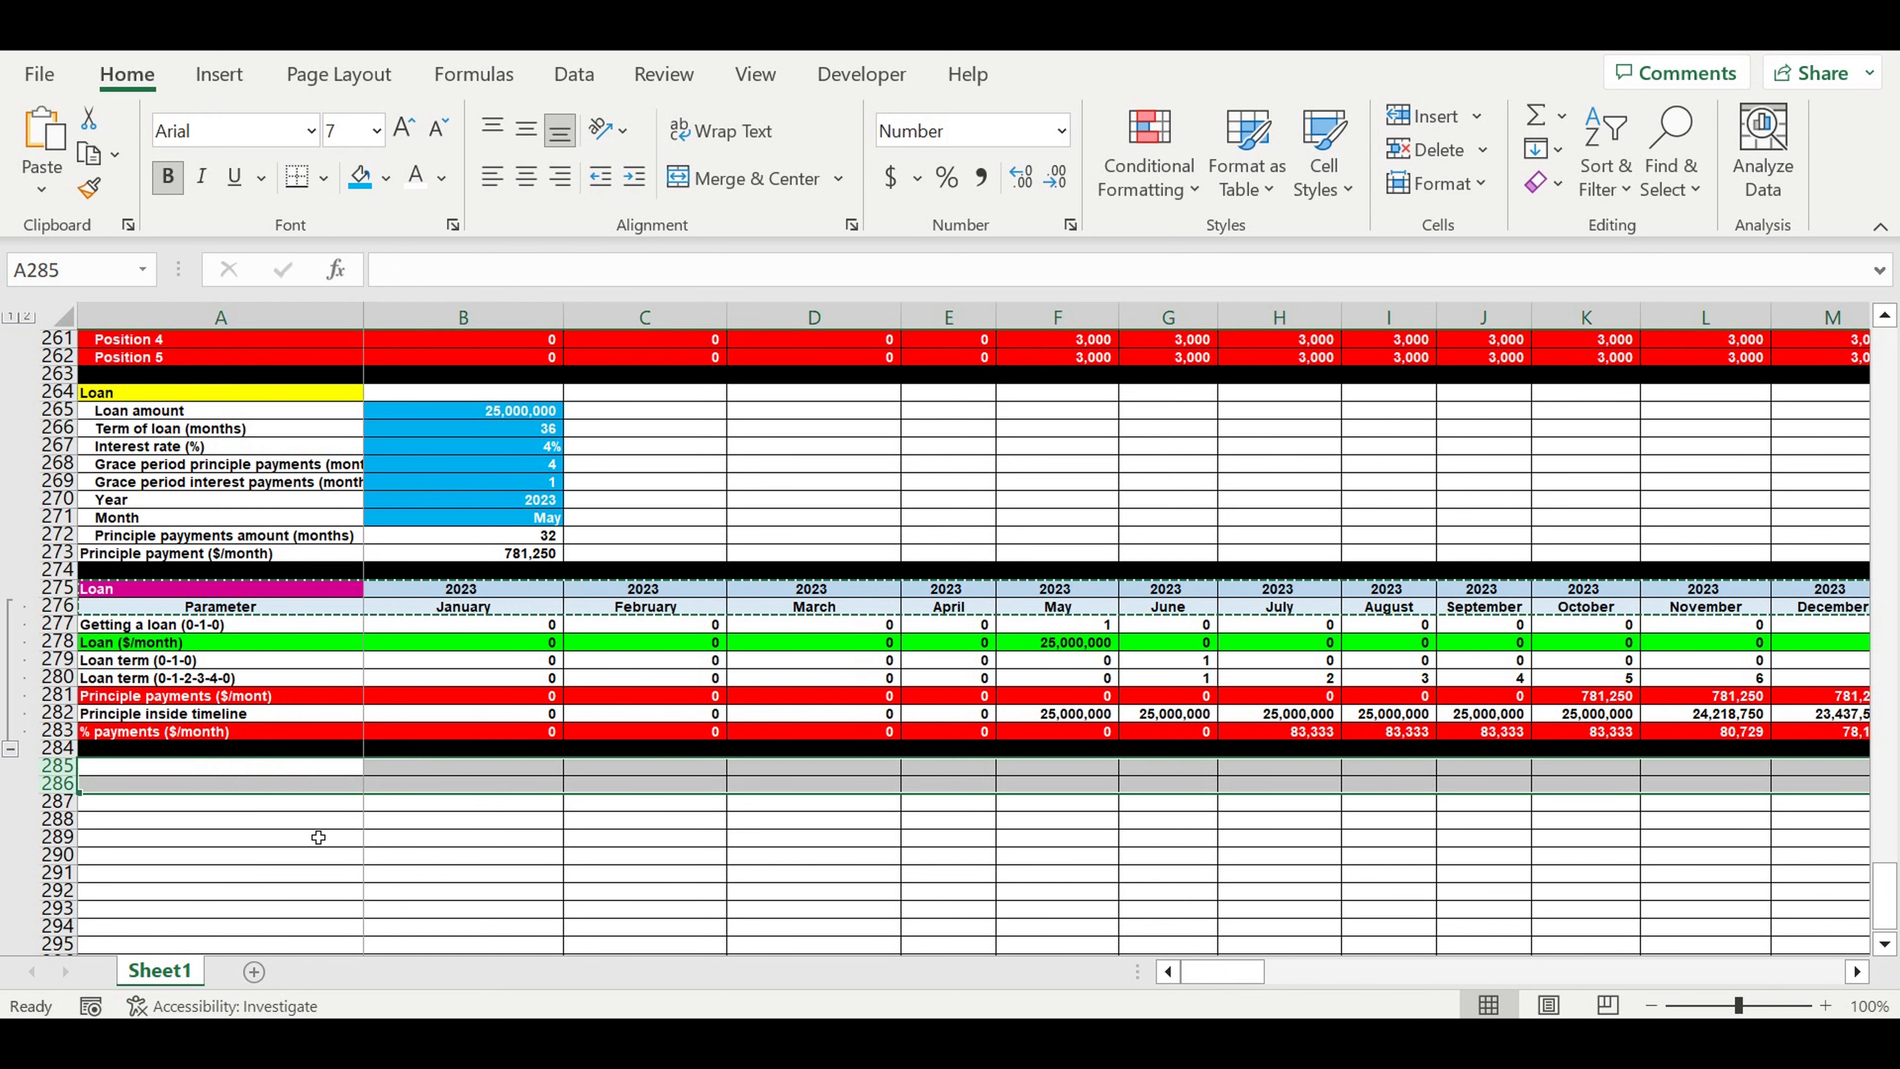
{"action": "left_click", "coordinate": [539, 861]}
{"action": "left_click", "coordinate": [463, 767]}
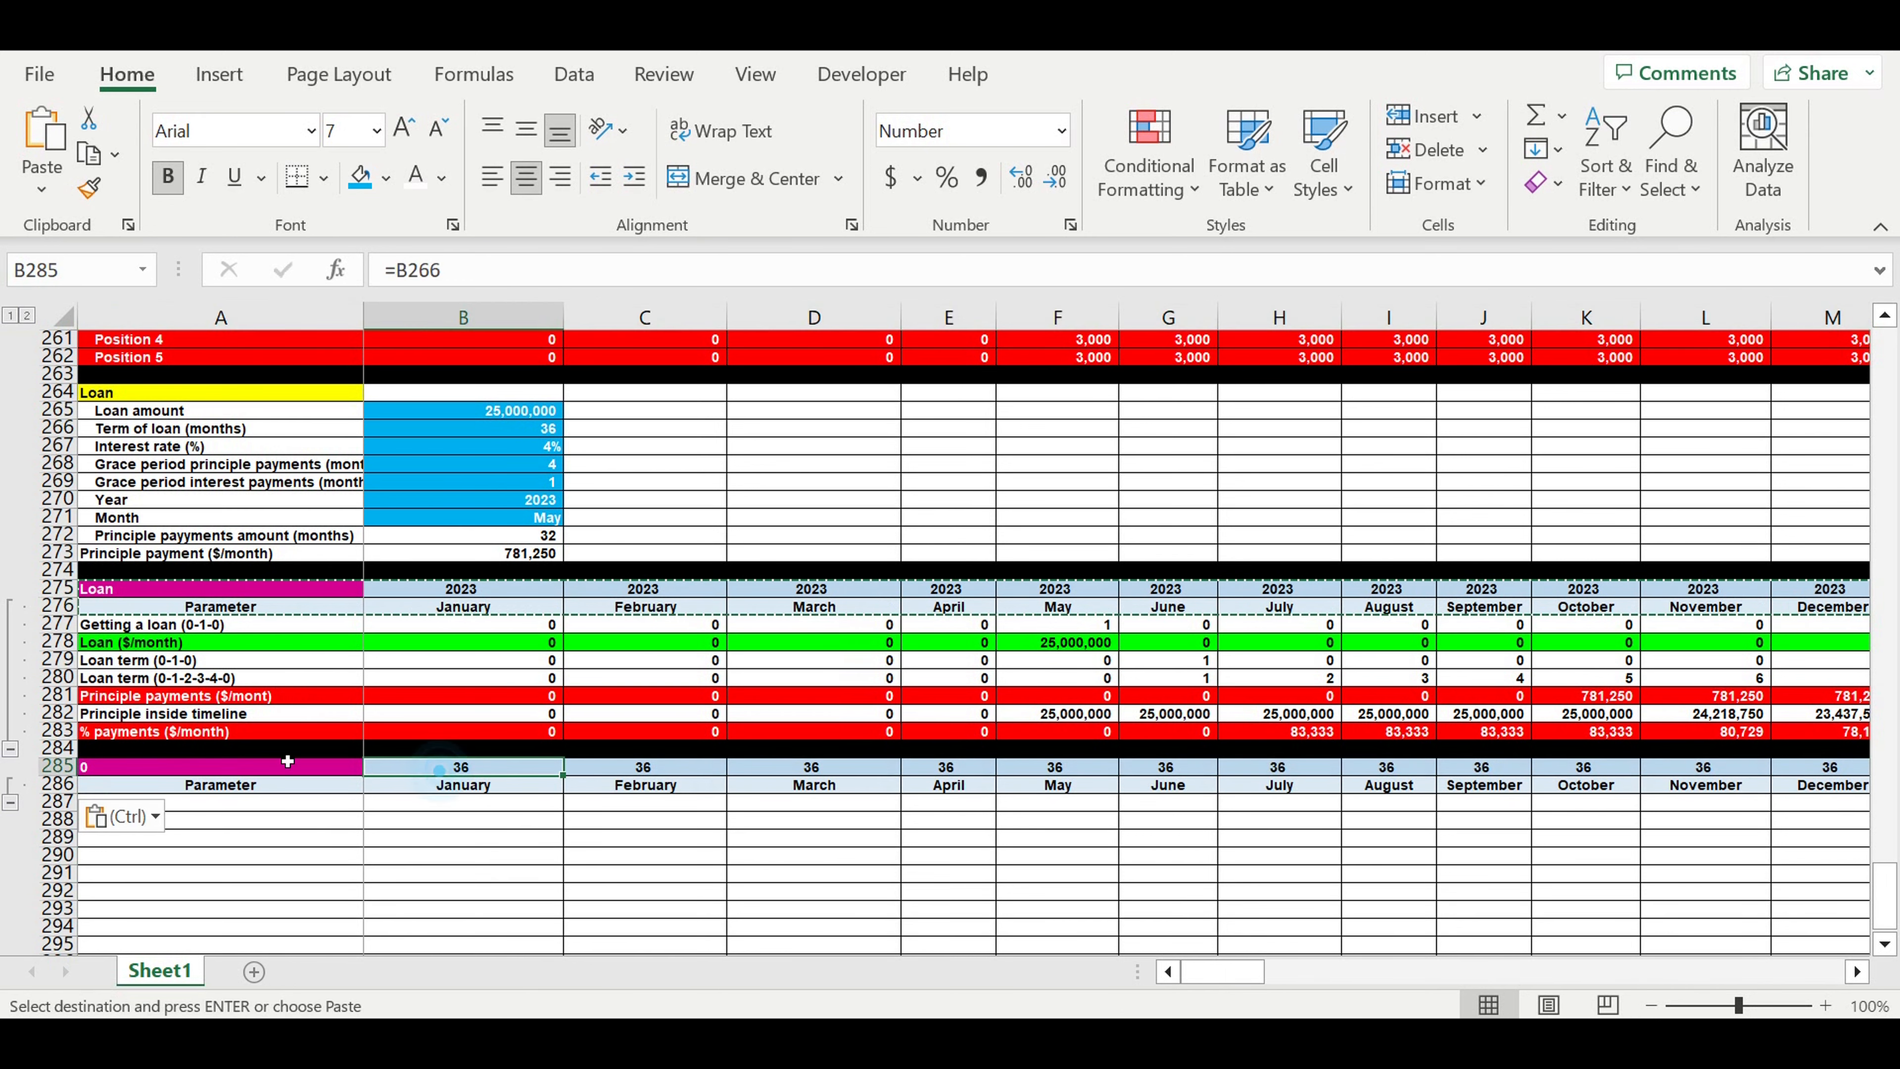
Title the new section "Cash-flow statement" in A285
{"action": "left_click", "coordinate": [258, 768]}
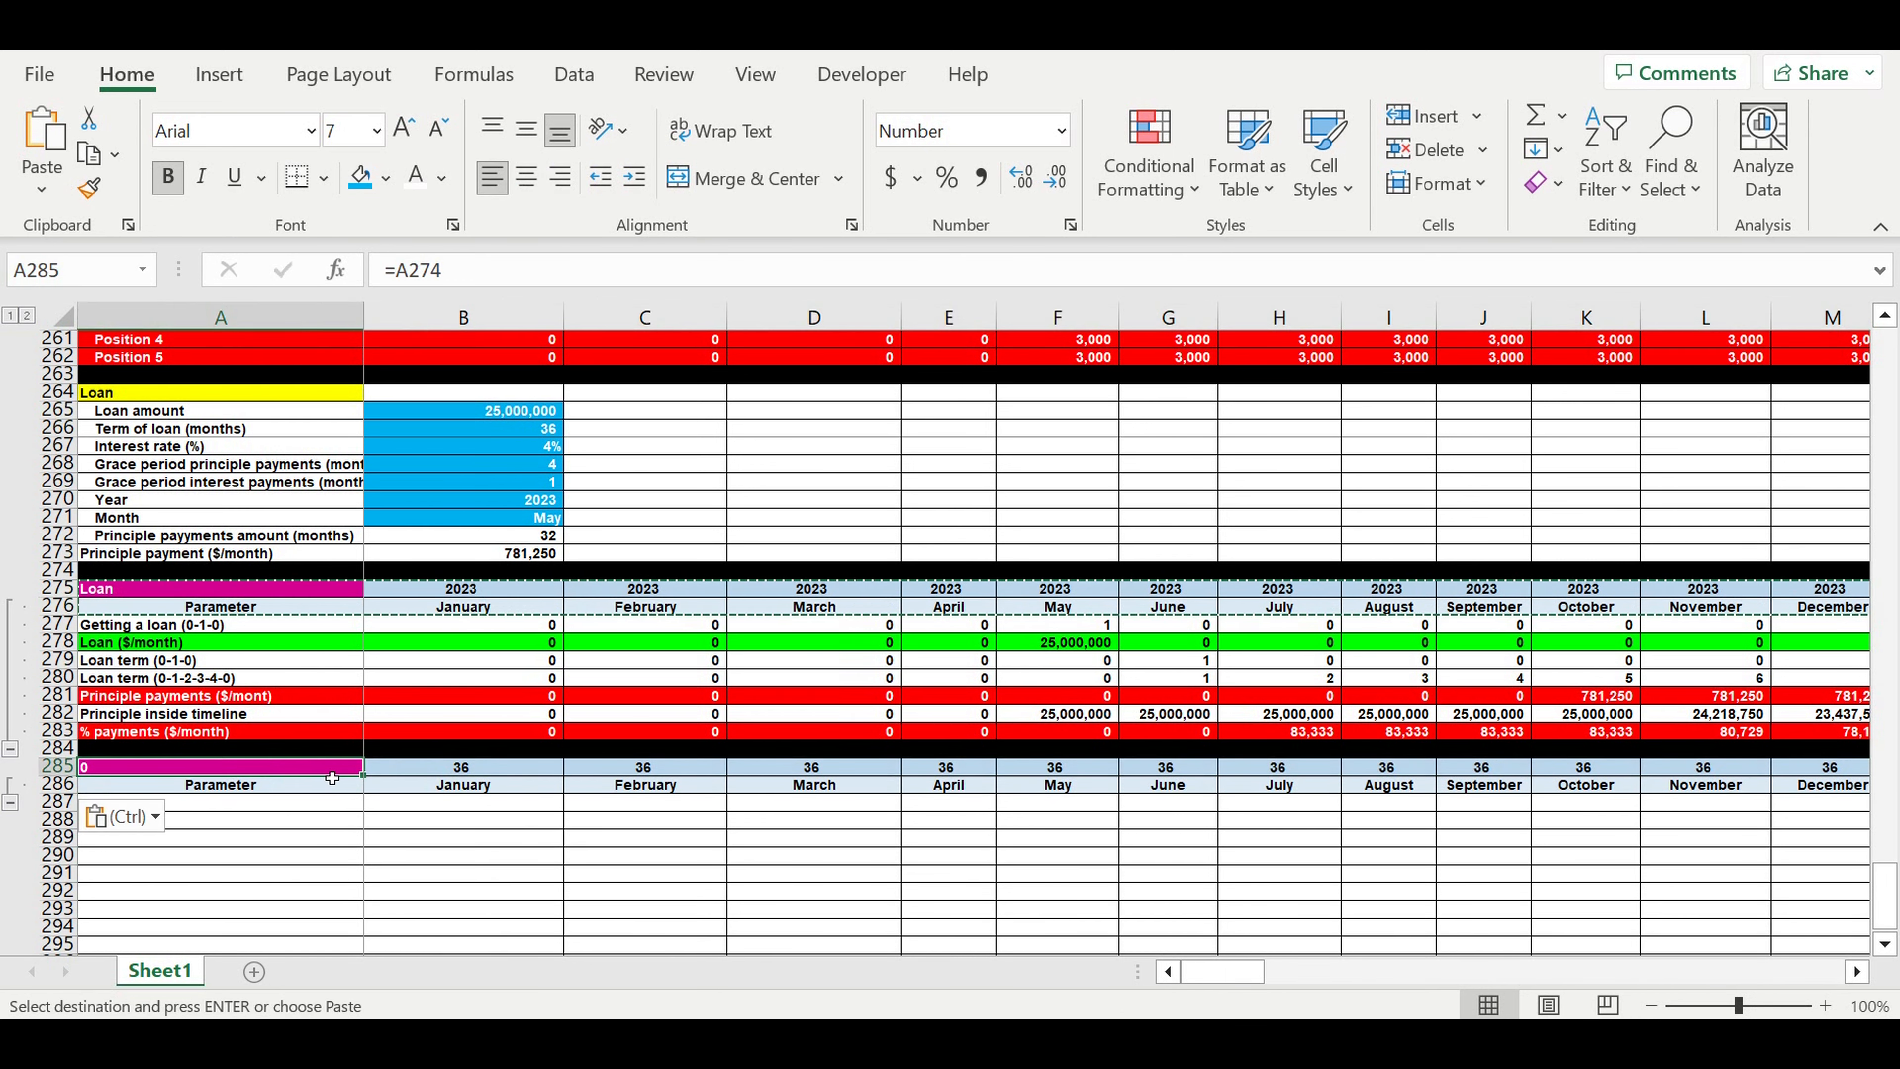
{"action": "type", "text": "Cash"}
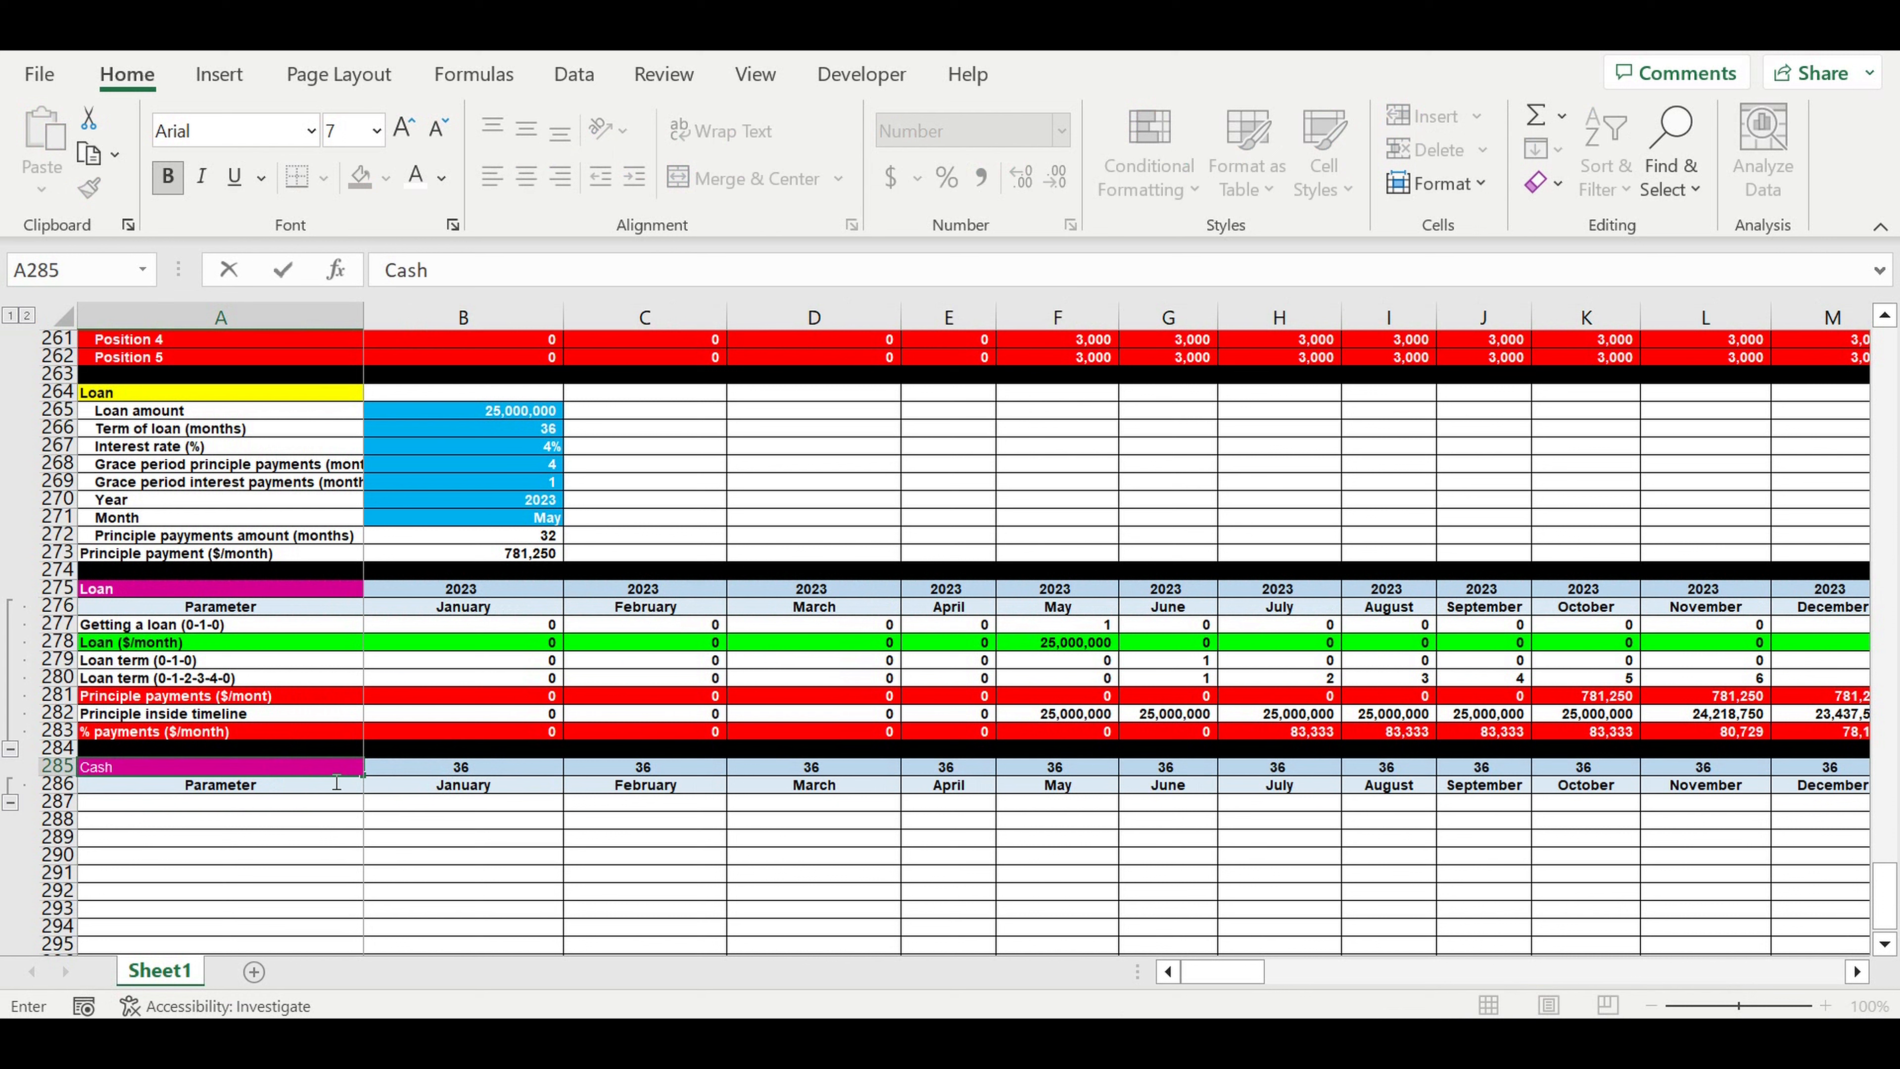
{"action": "type", "text": "-flow statement"}
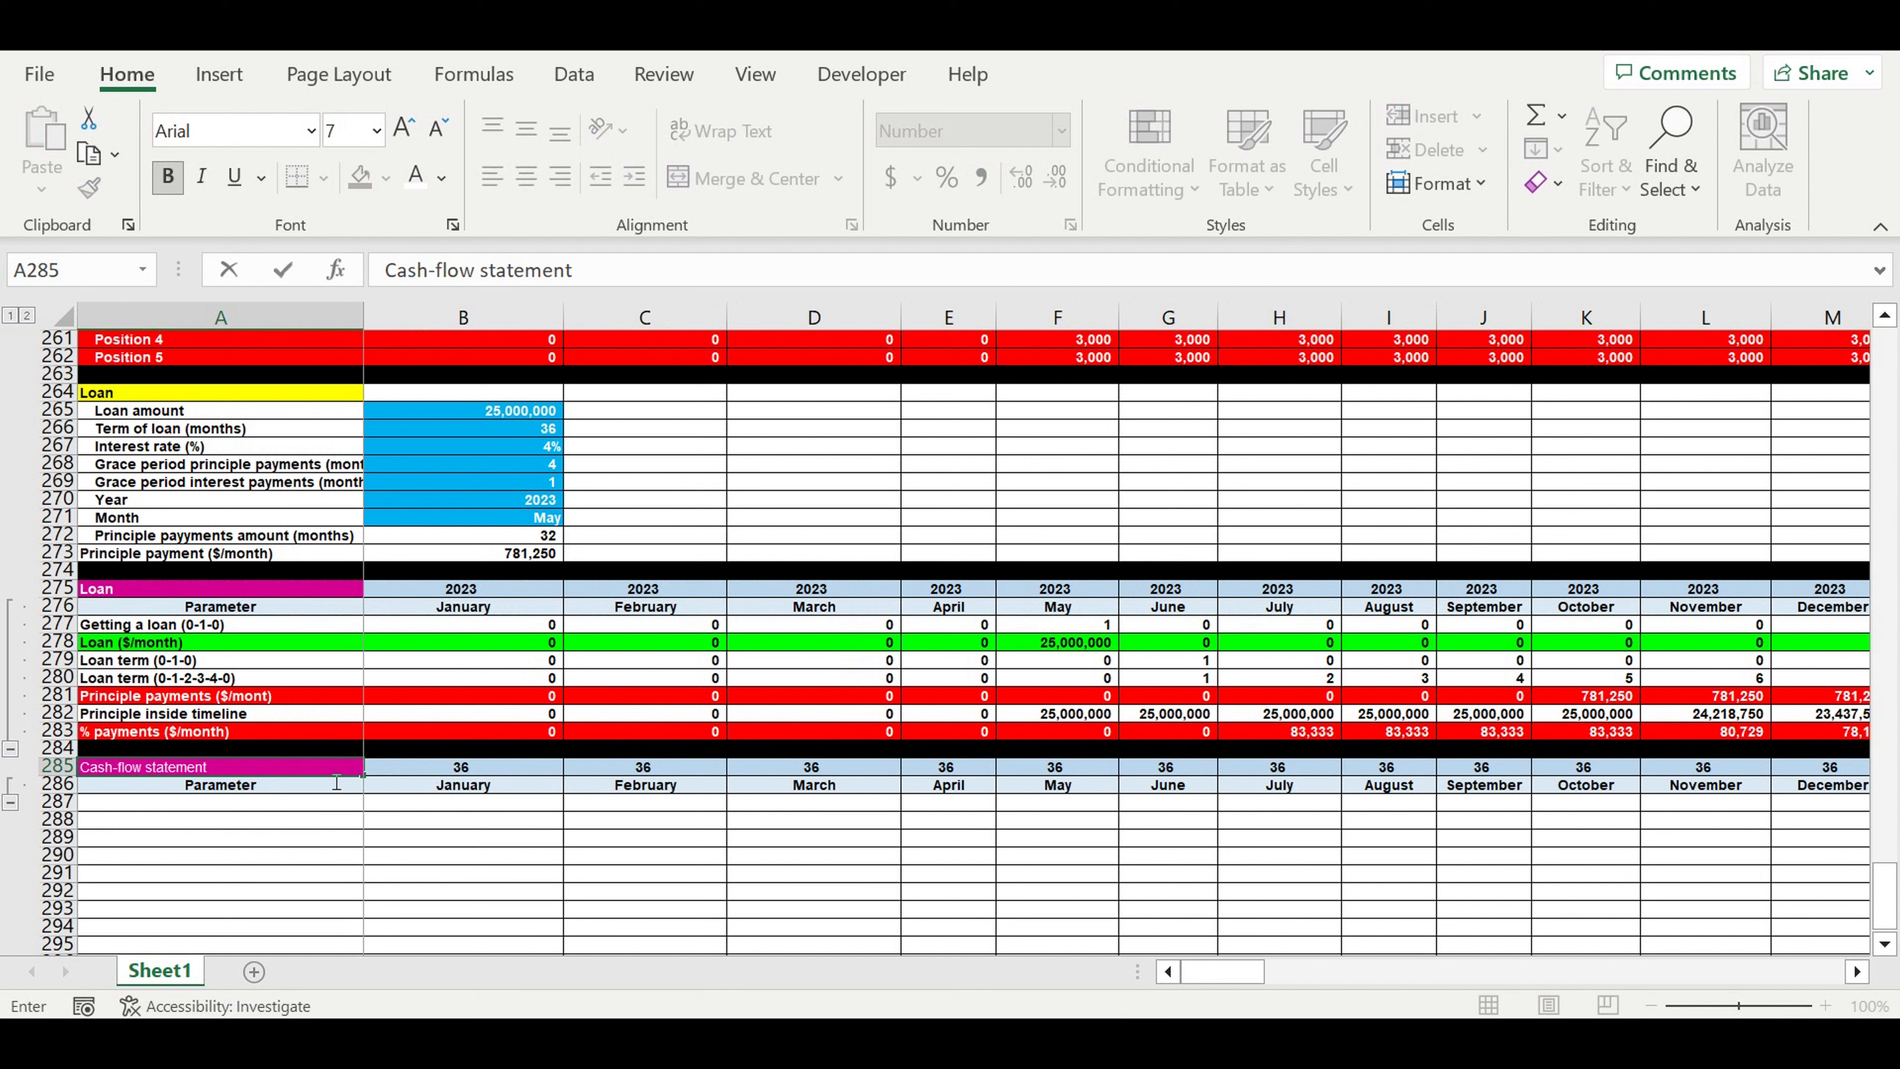
{"action": "left_click", "coordinate": [574, 884]}
Link the January year cell B285 of the Cash-flow statement header to B275
{"action": "left_click", "coordinate": [439, 771]}
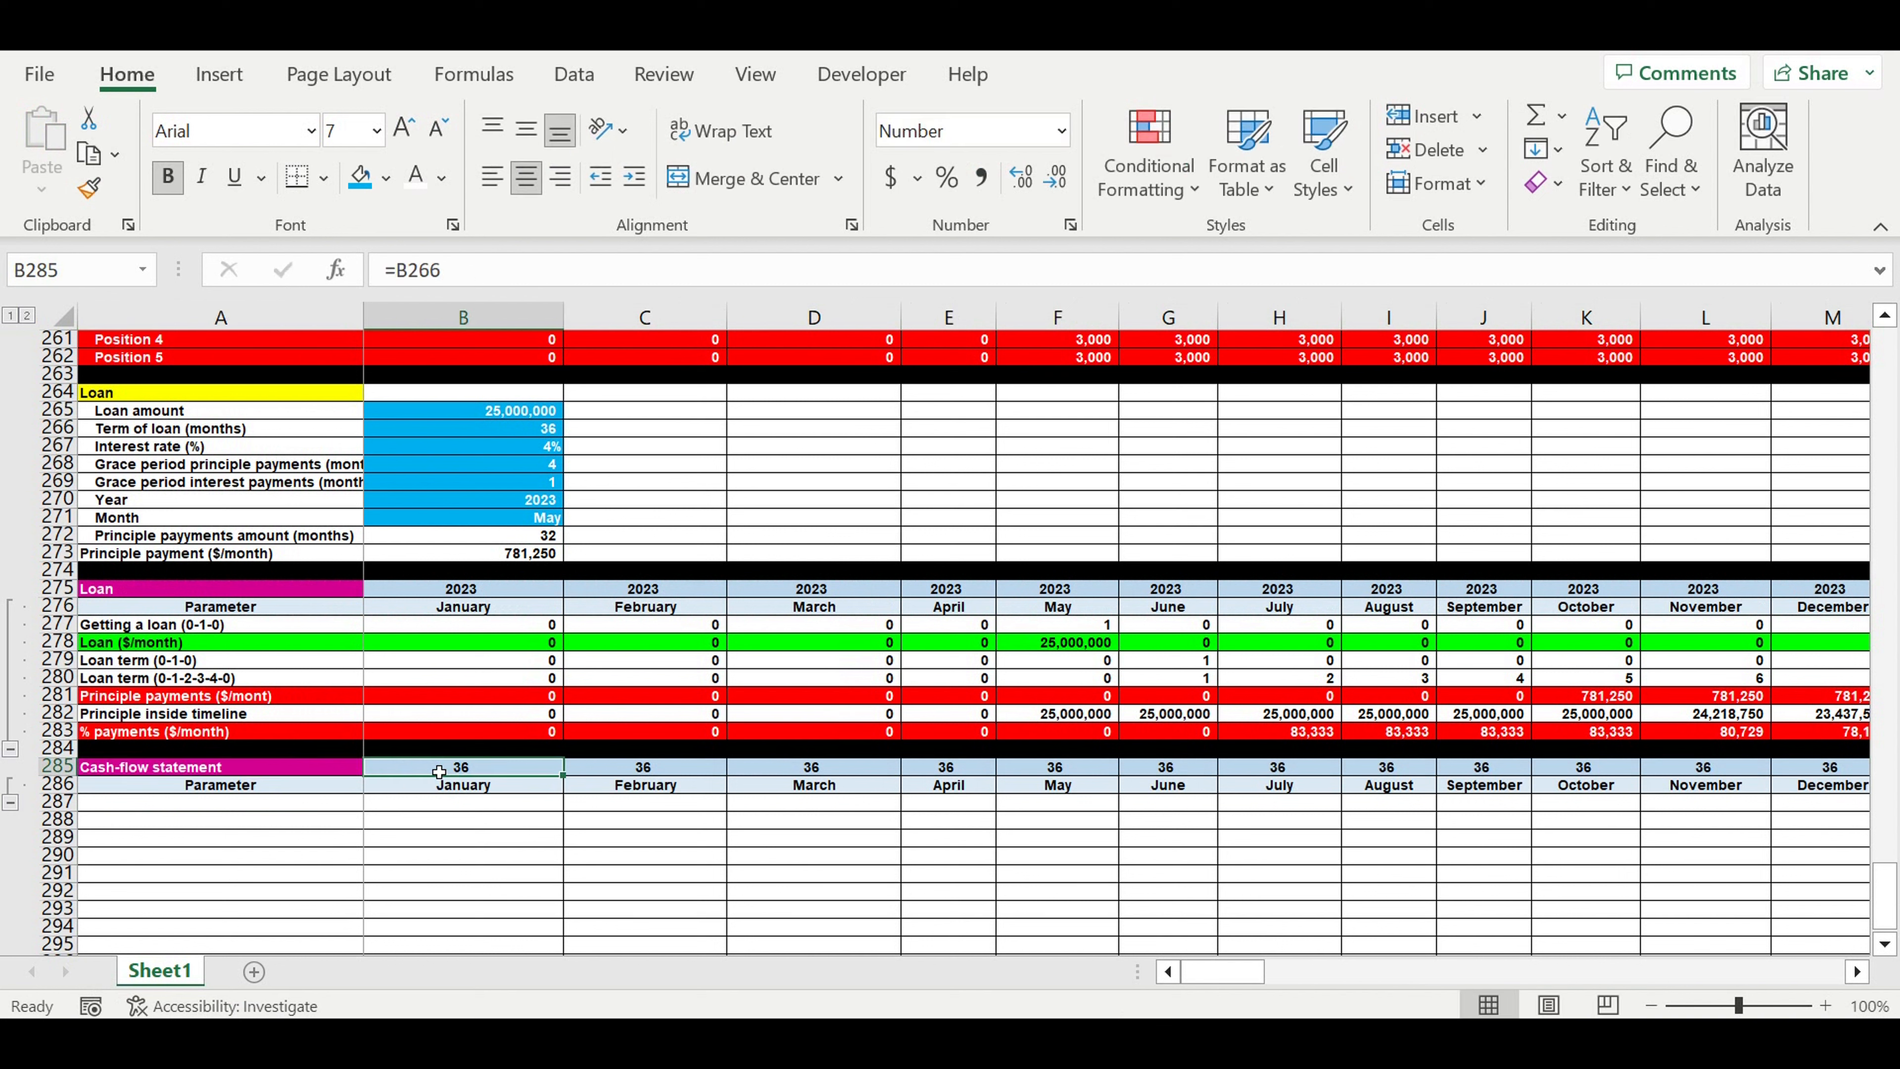
{"action": "type", "text": "="}
{"action": "left_click", "coordinate": [437, 594]}
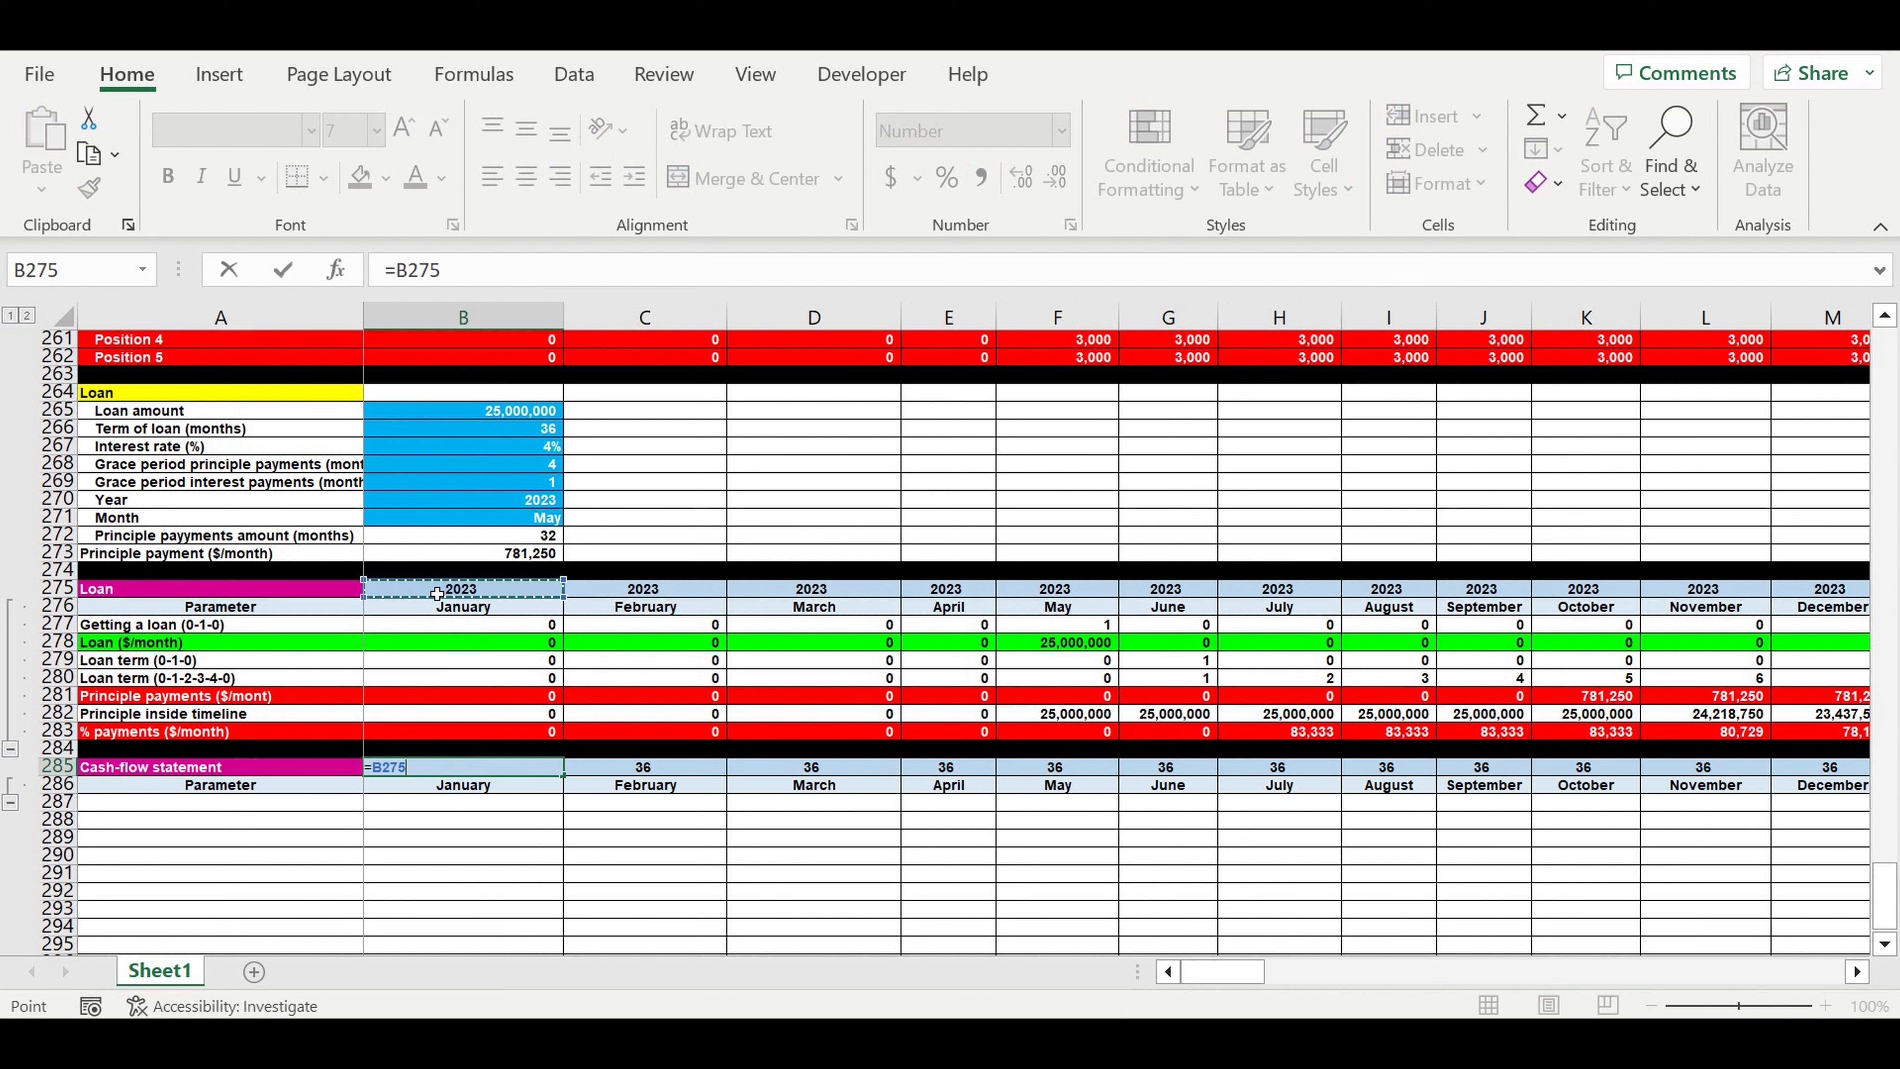
{"action": "key", "text": "Return"}
{"action": "left_click", "coordinate": [624, 869]}
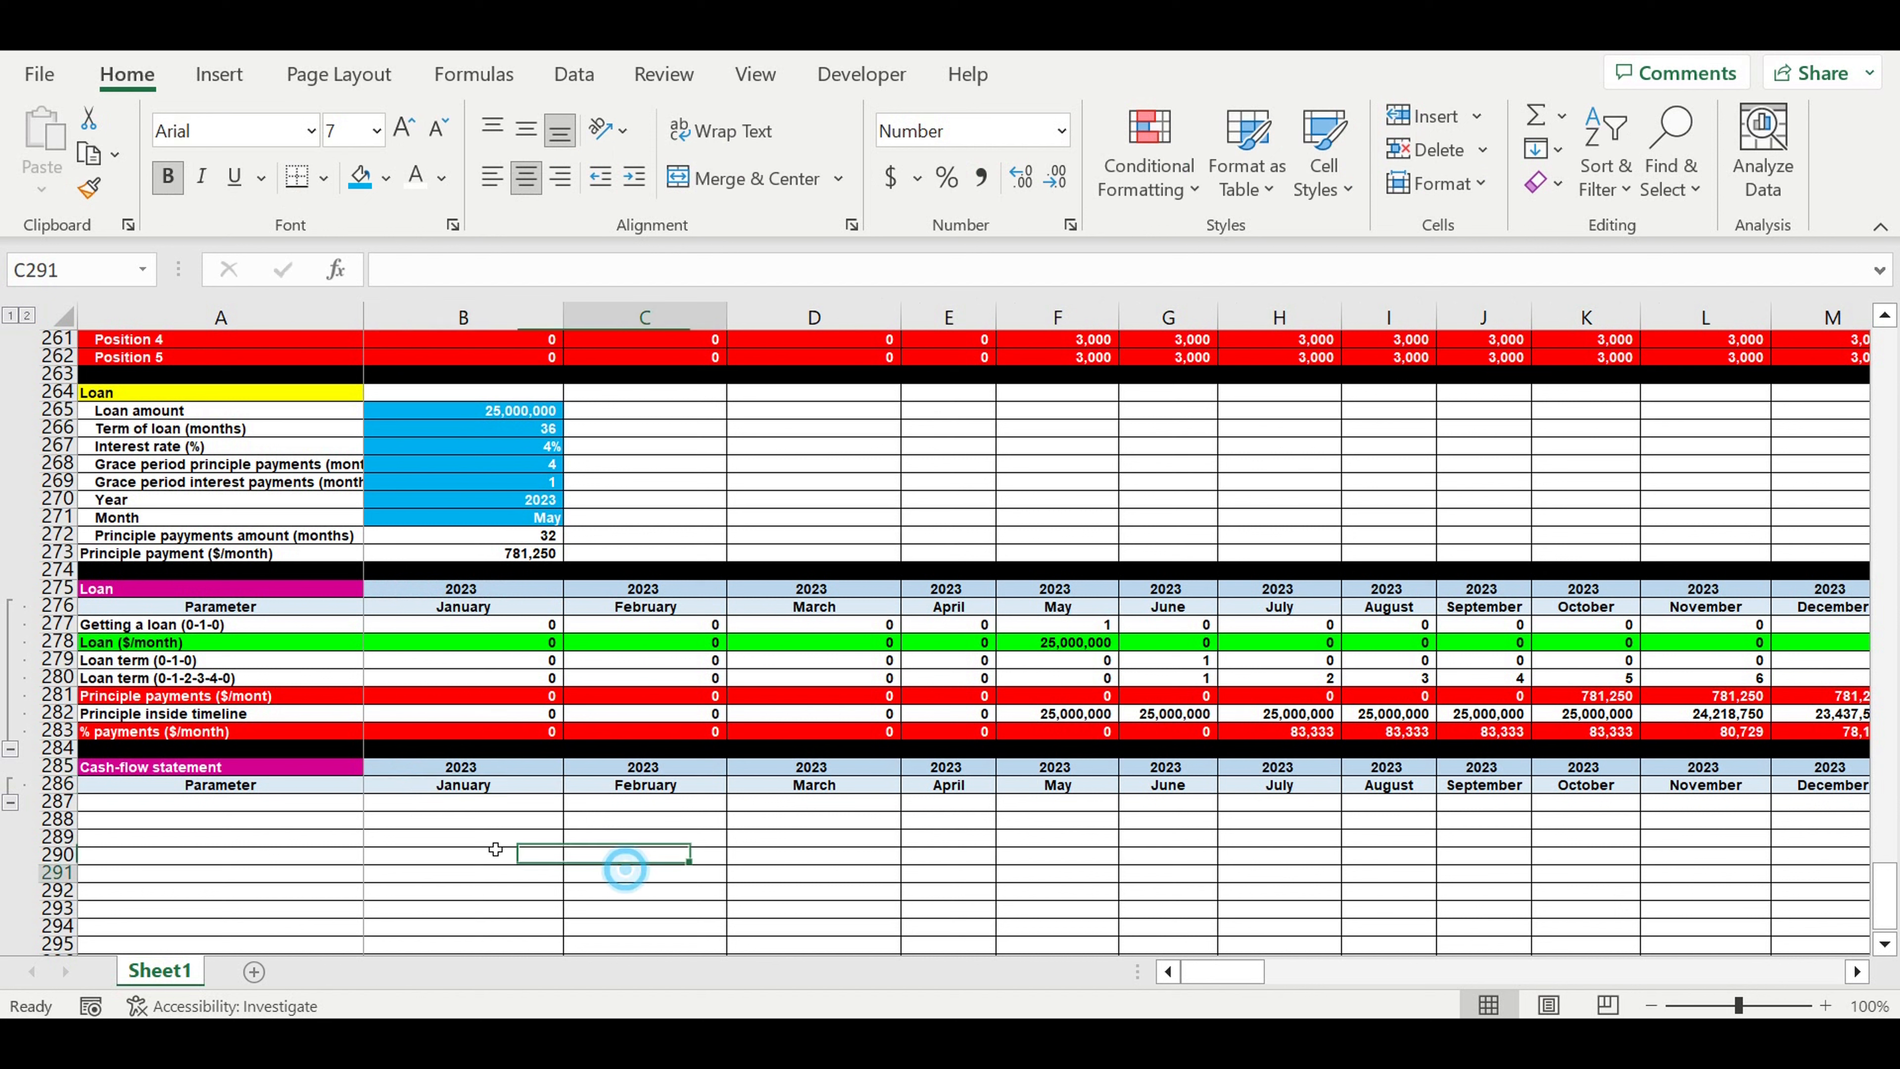
Ungroup rows 285:288 to remove the outline copied with the Cash-flow statement header
{"action": "left_click", "coordinate": [180, 770]}
{"action": "left_click", "coordinate": [54, 816], "text": "shift"}
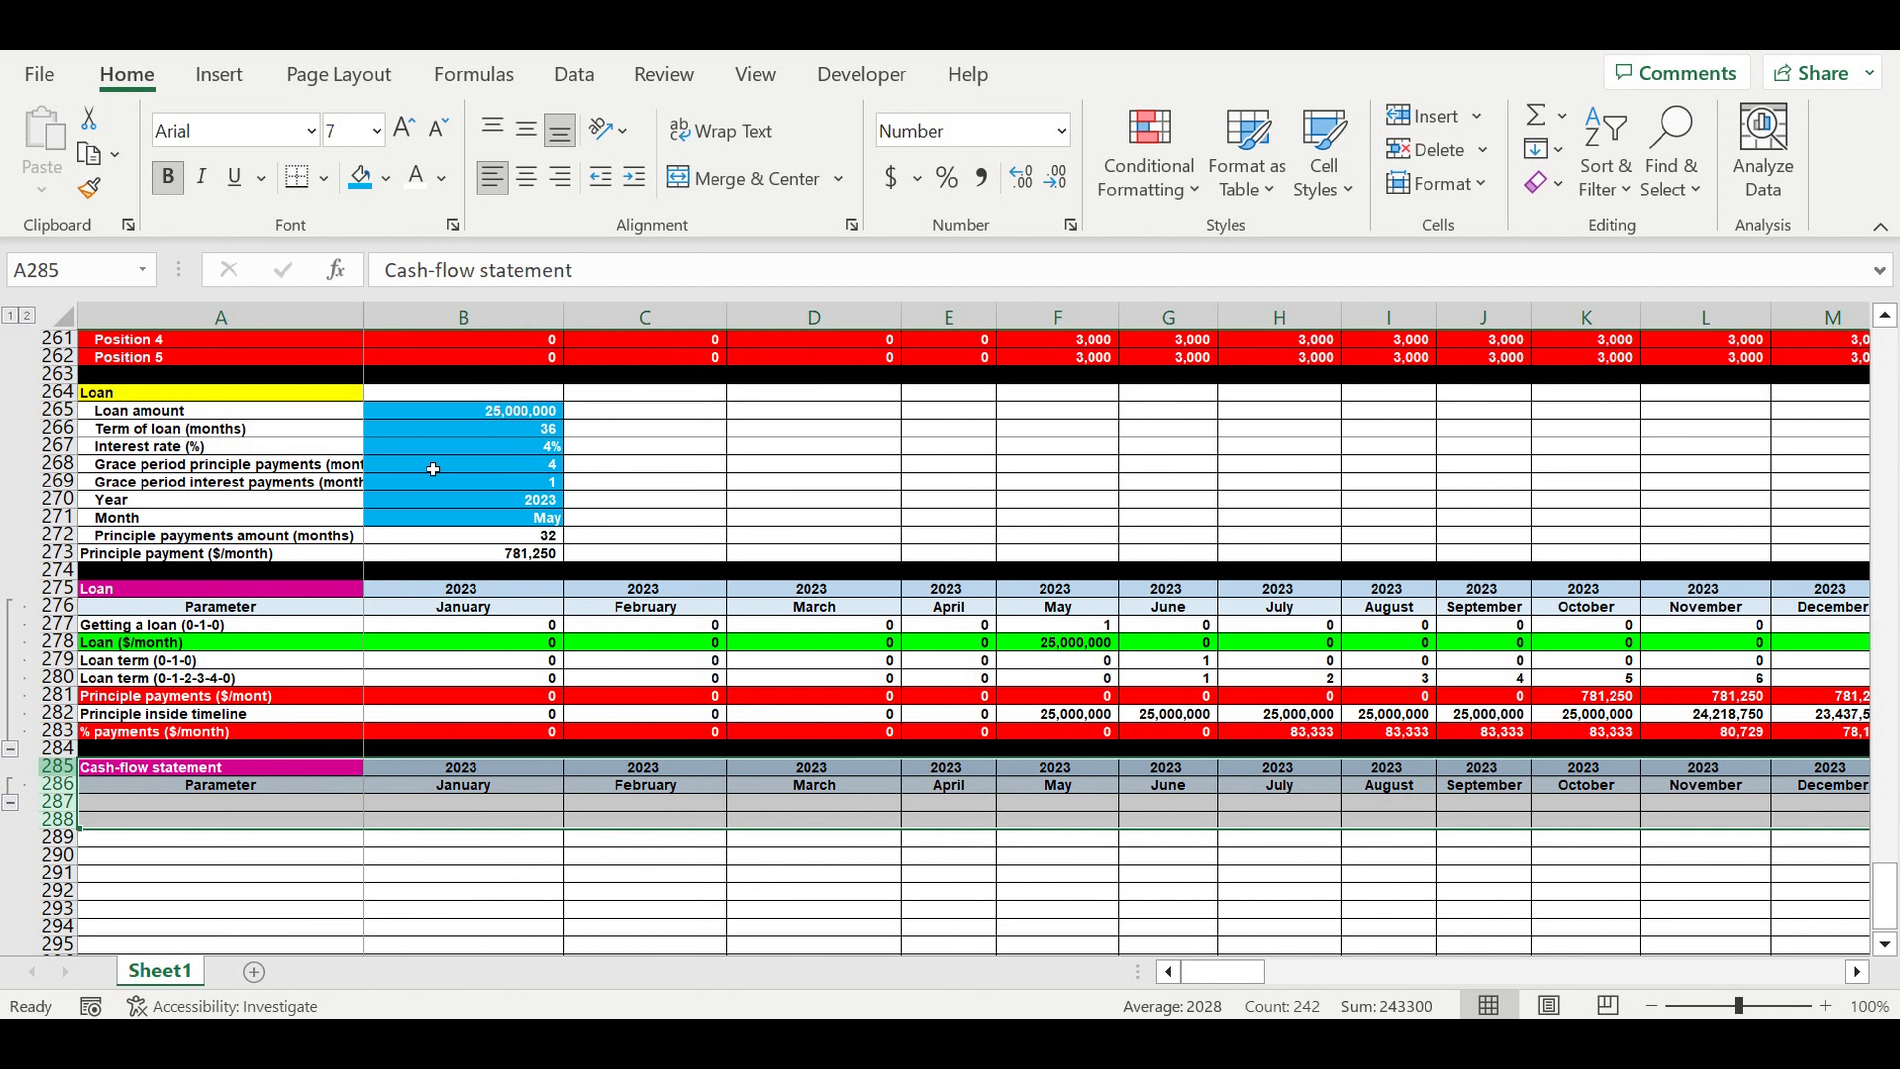
{"action": "left_click", "coordinate": [575, 75]}
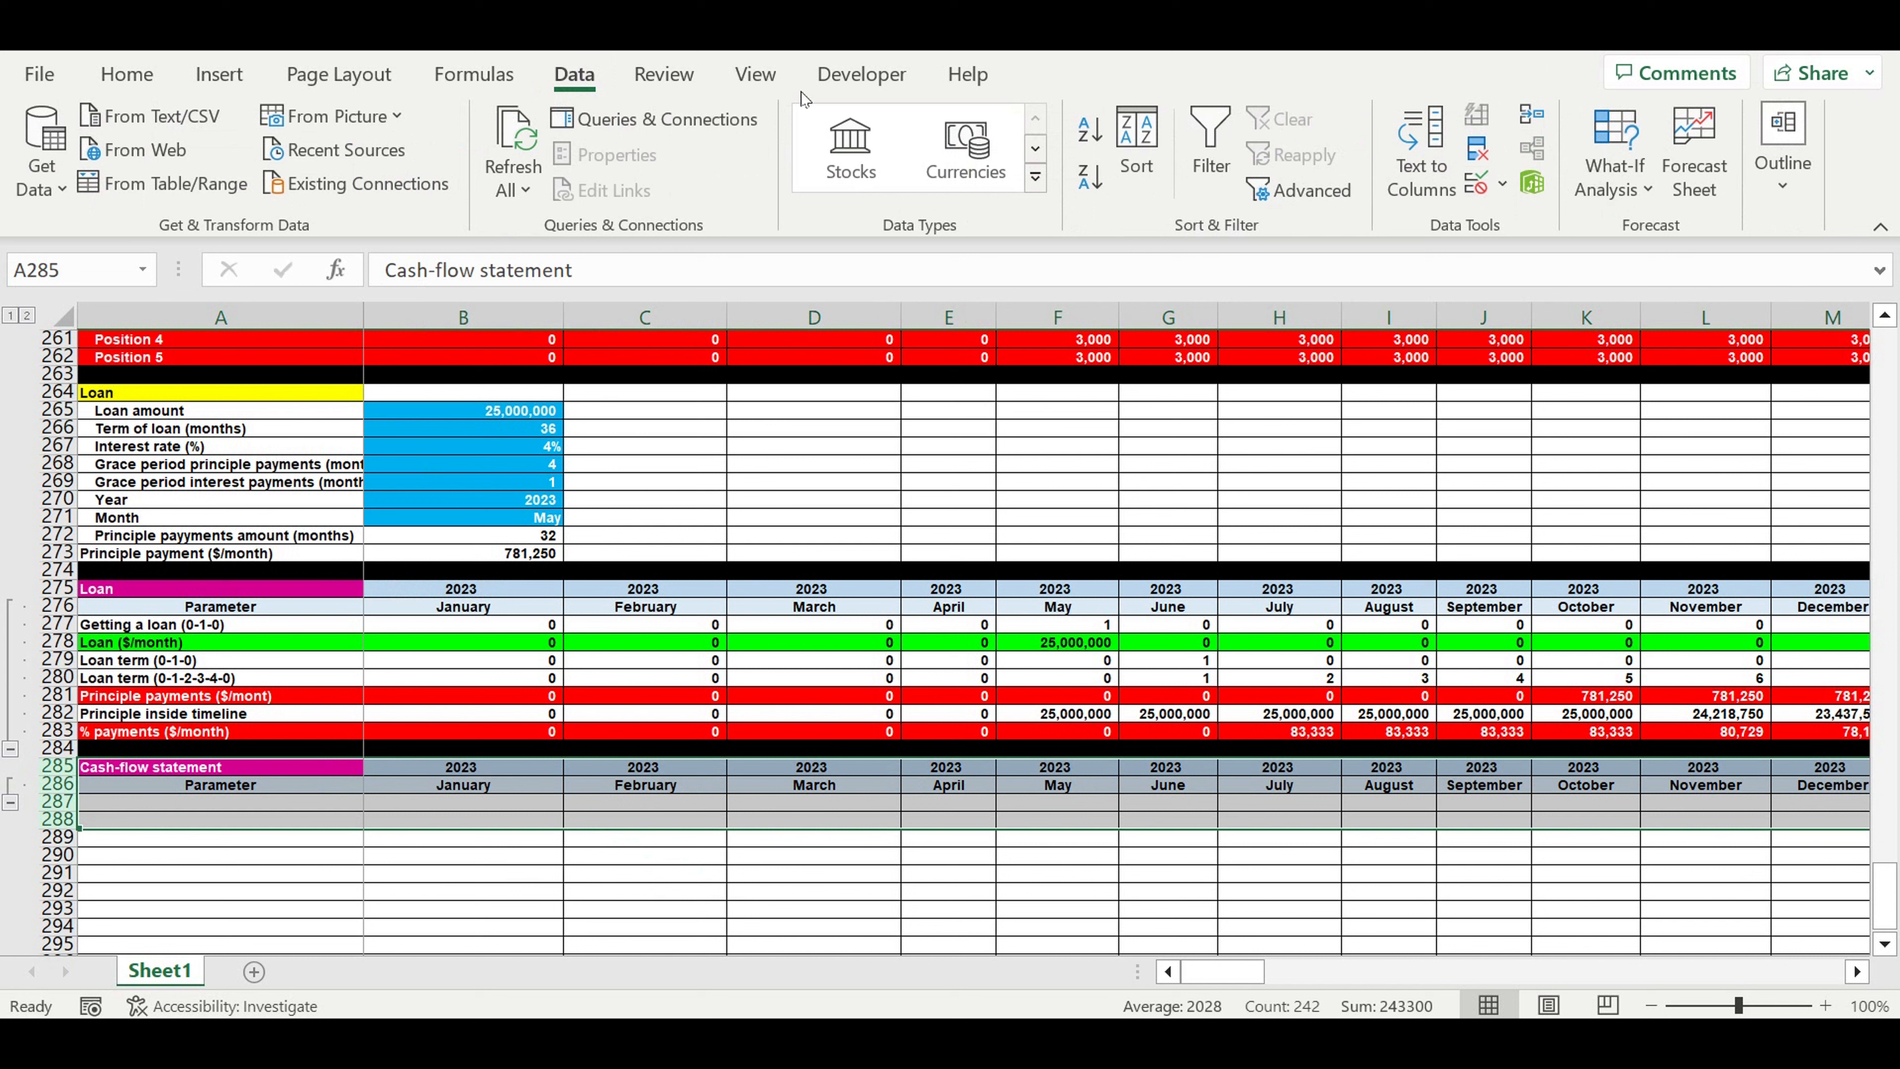
{"action": "left_click", "coordinate": [1785, 196]}
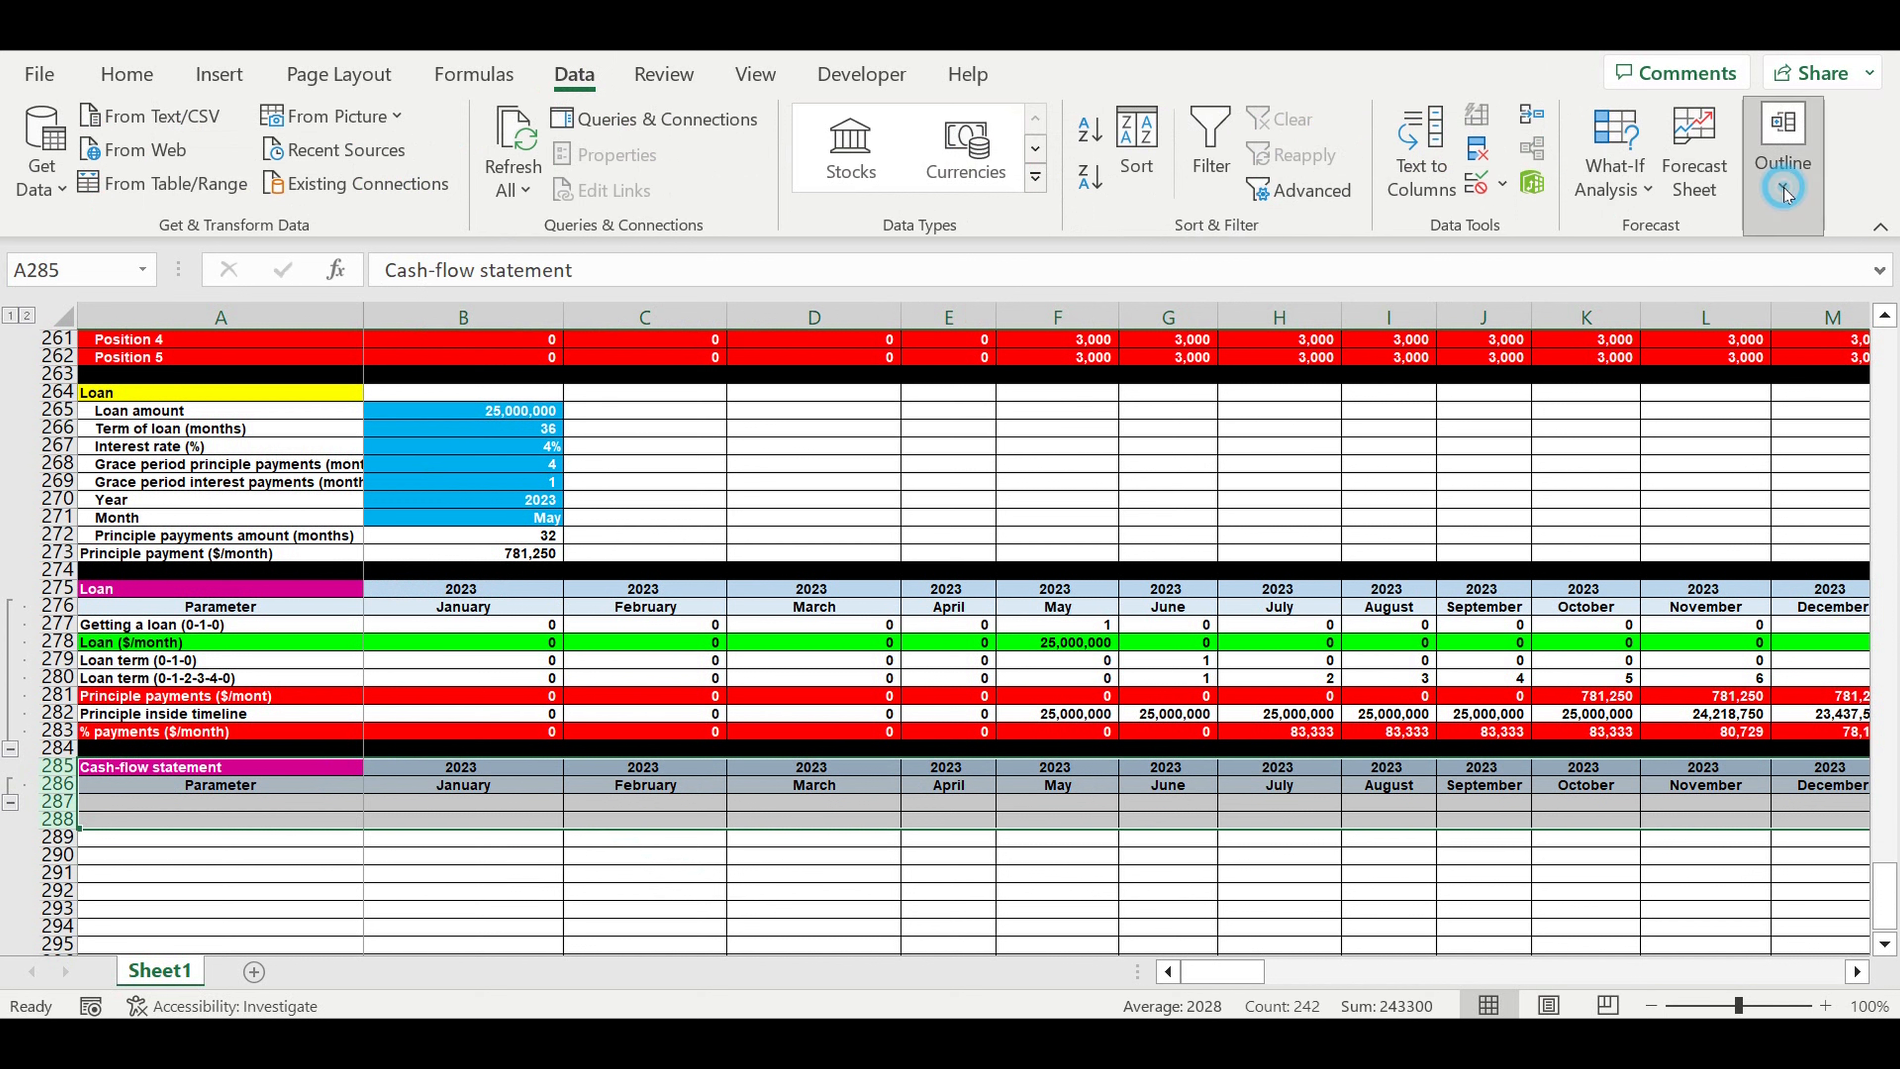
{"action": "left_click", "coordinate": [1569, 330]}
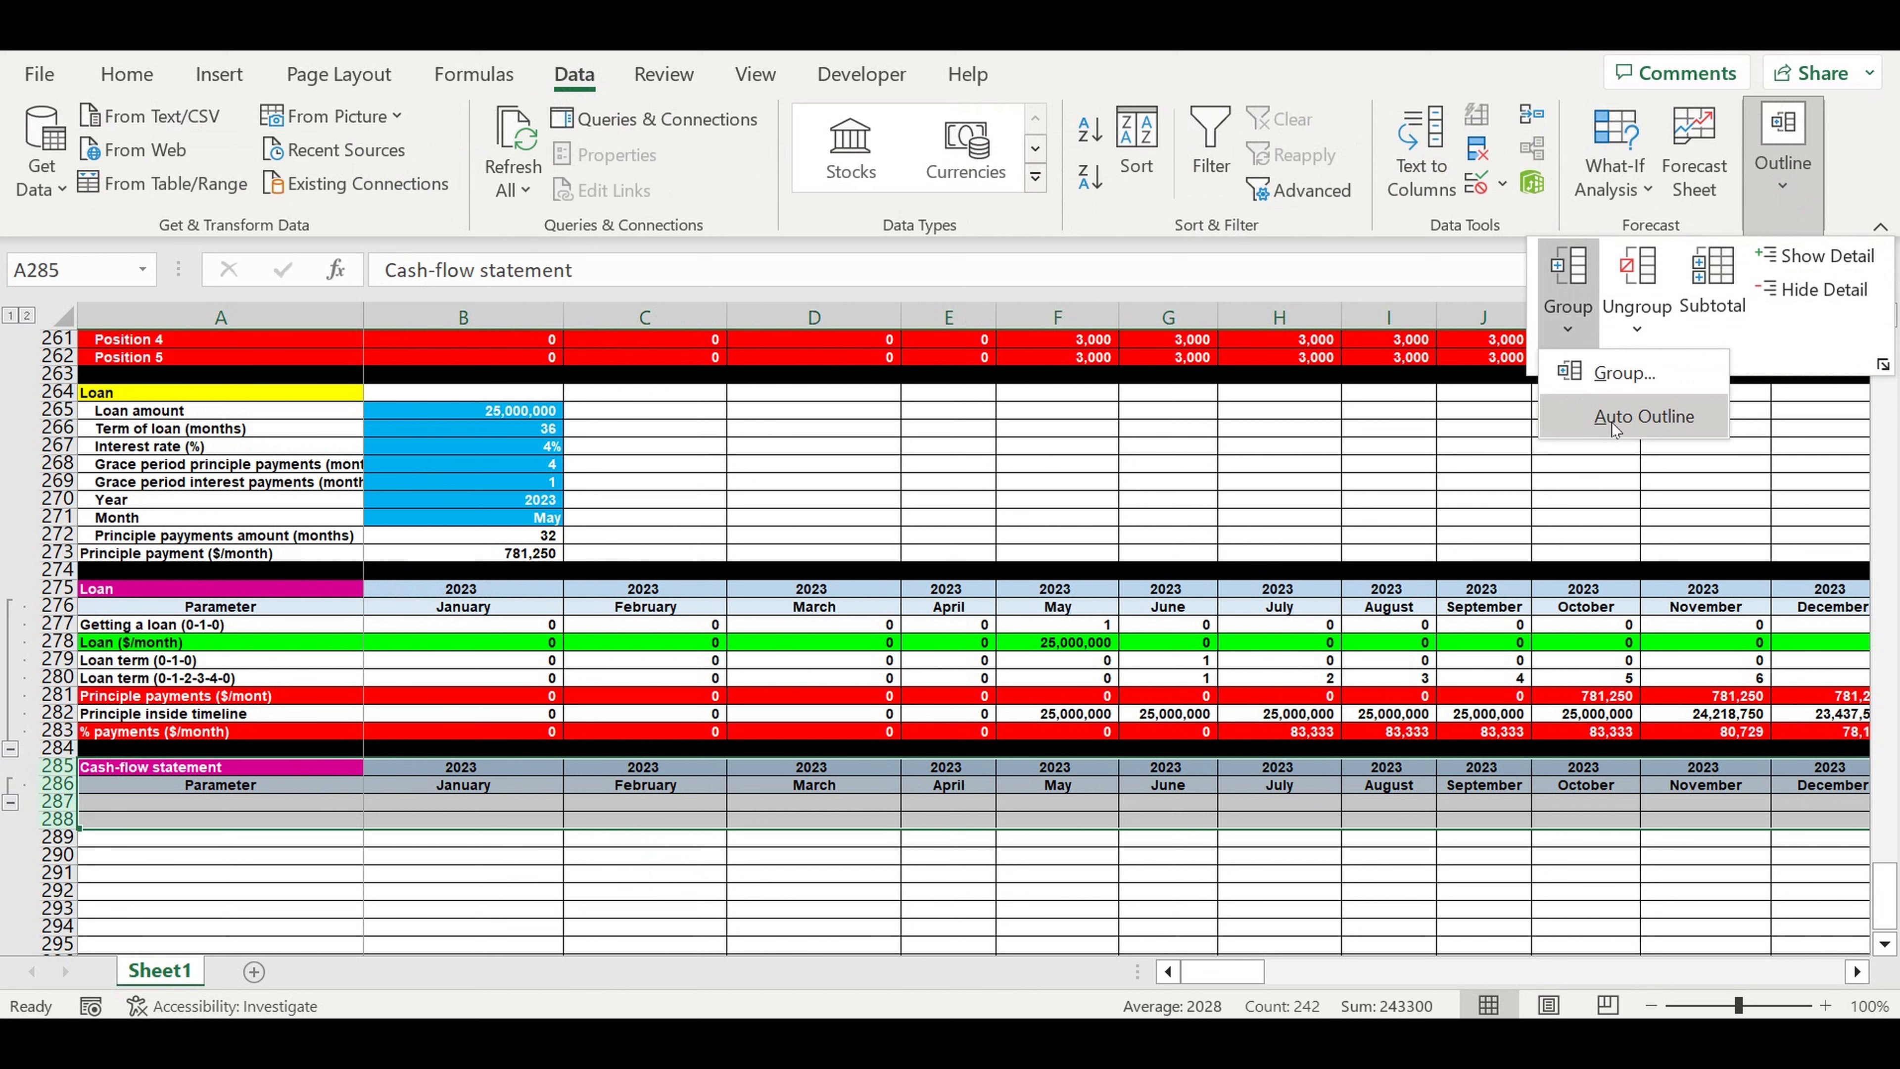
{"action": "left_click", "coordinate": [1638, 322]}
{"action": "left_click", "coordinate": [1669, 372]}
{"action": "left_click", "coordinate": [181, 805]}
Fill the Cash-flow statement title cell A285 with the standard purple colour
{"action": "left_click", "coordinate": [205, 768]}
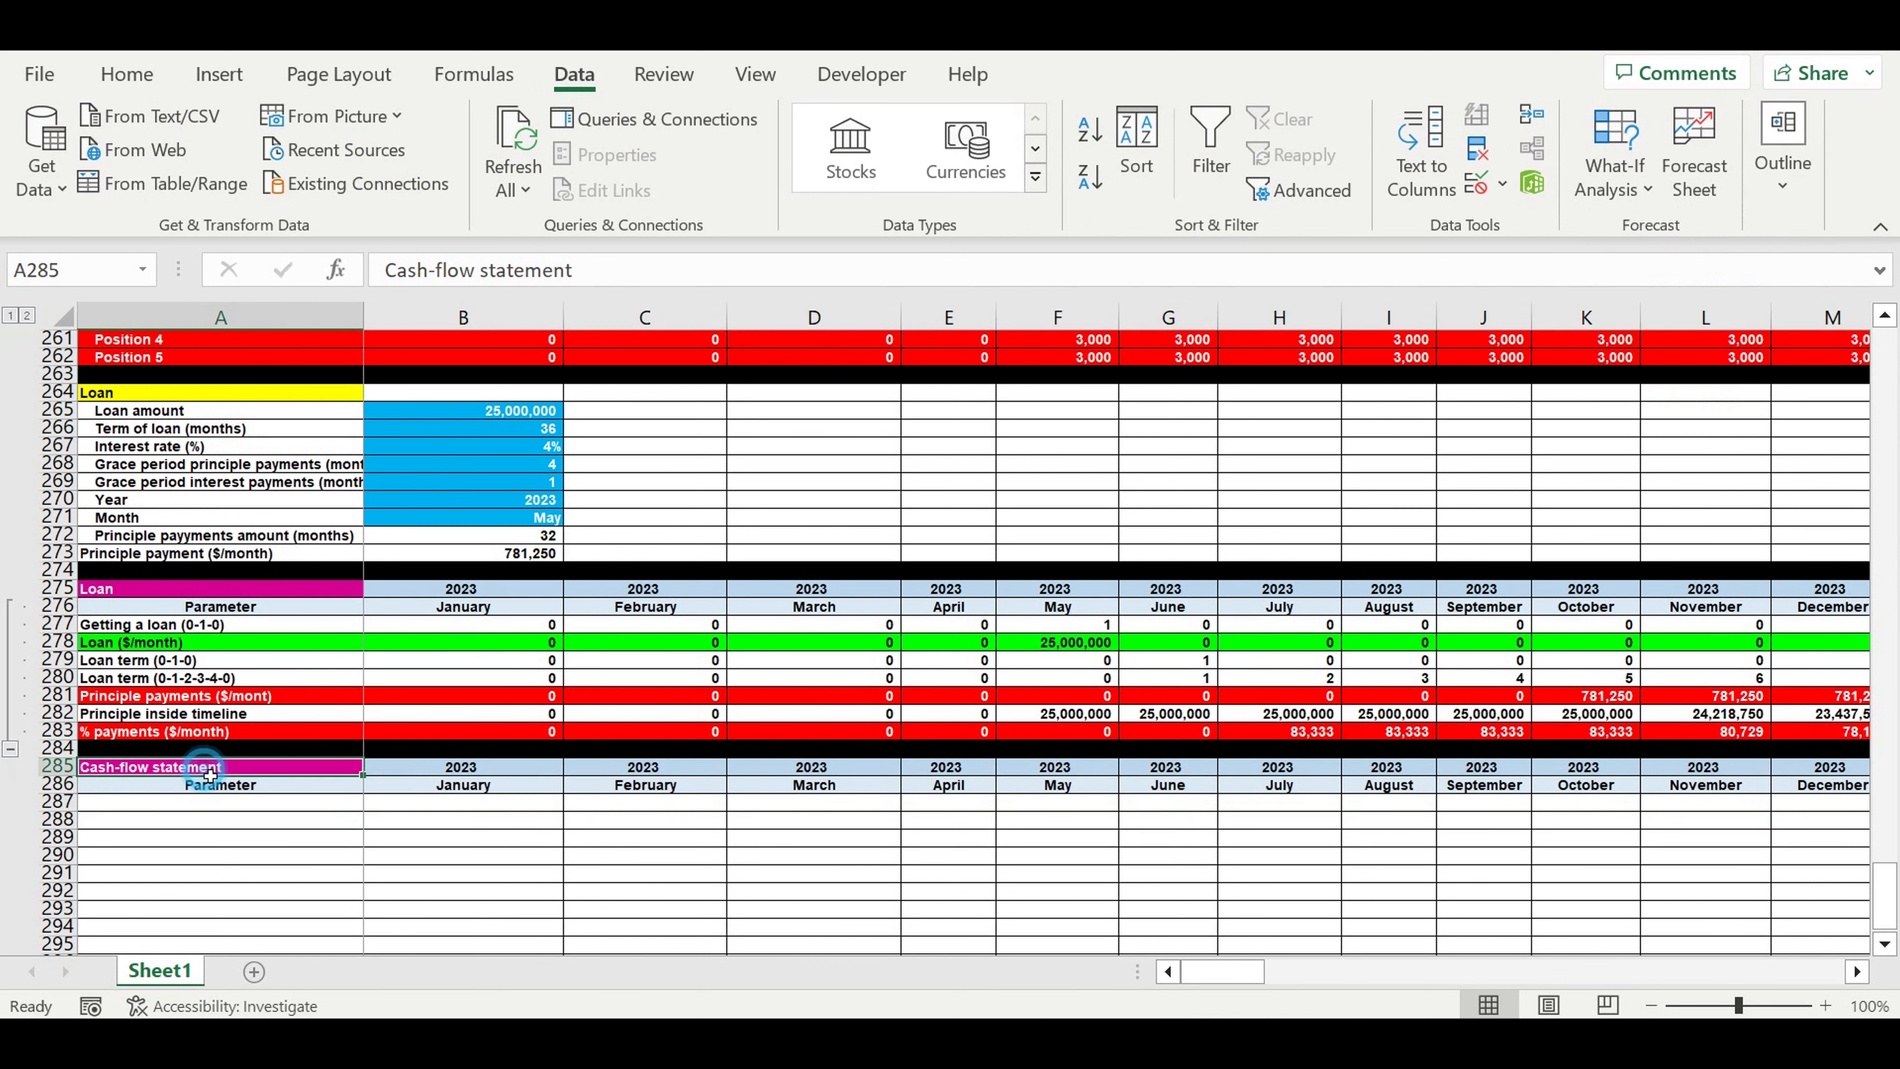
{"action": "left_click", "coordinate": [123, 71]}
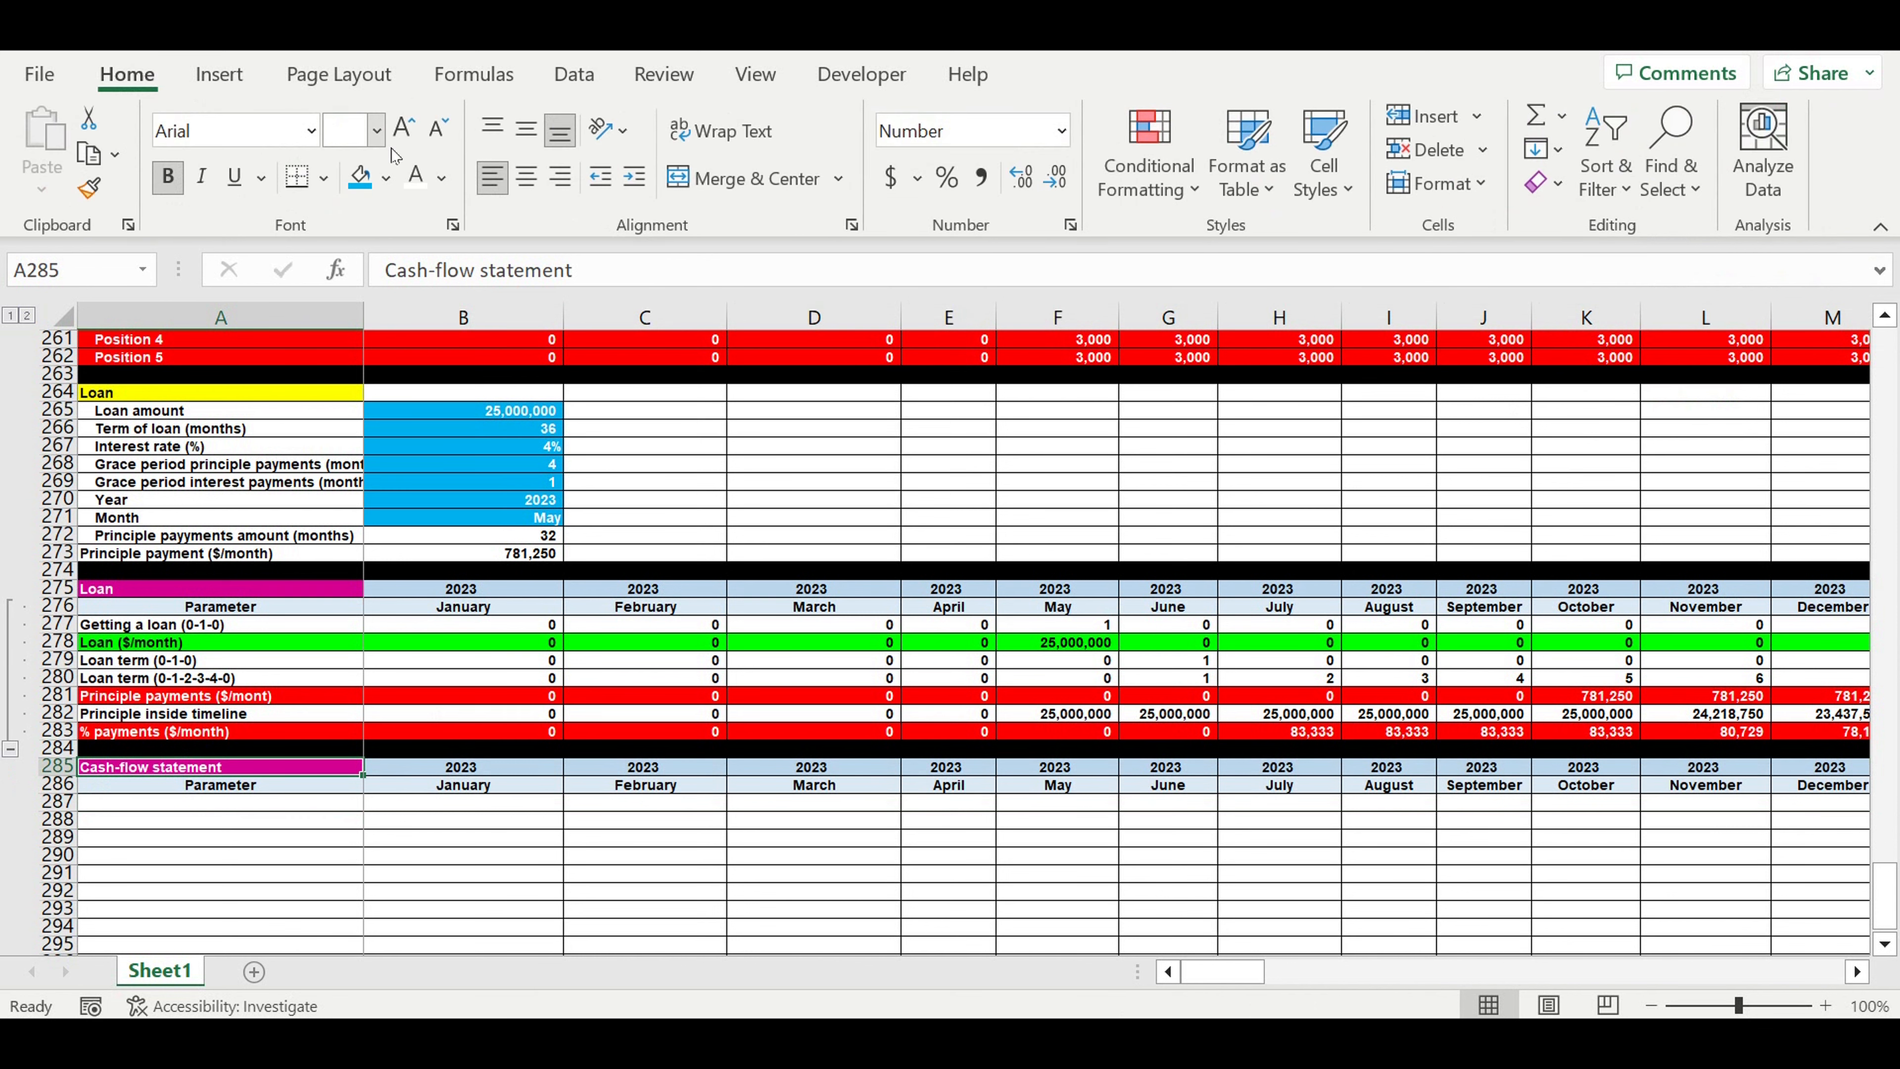
{"action": "left_click", "coordinate": [386, 177]}
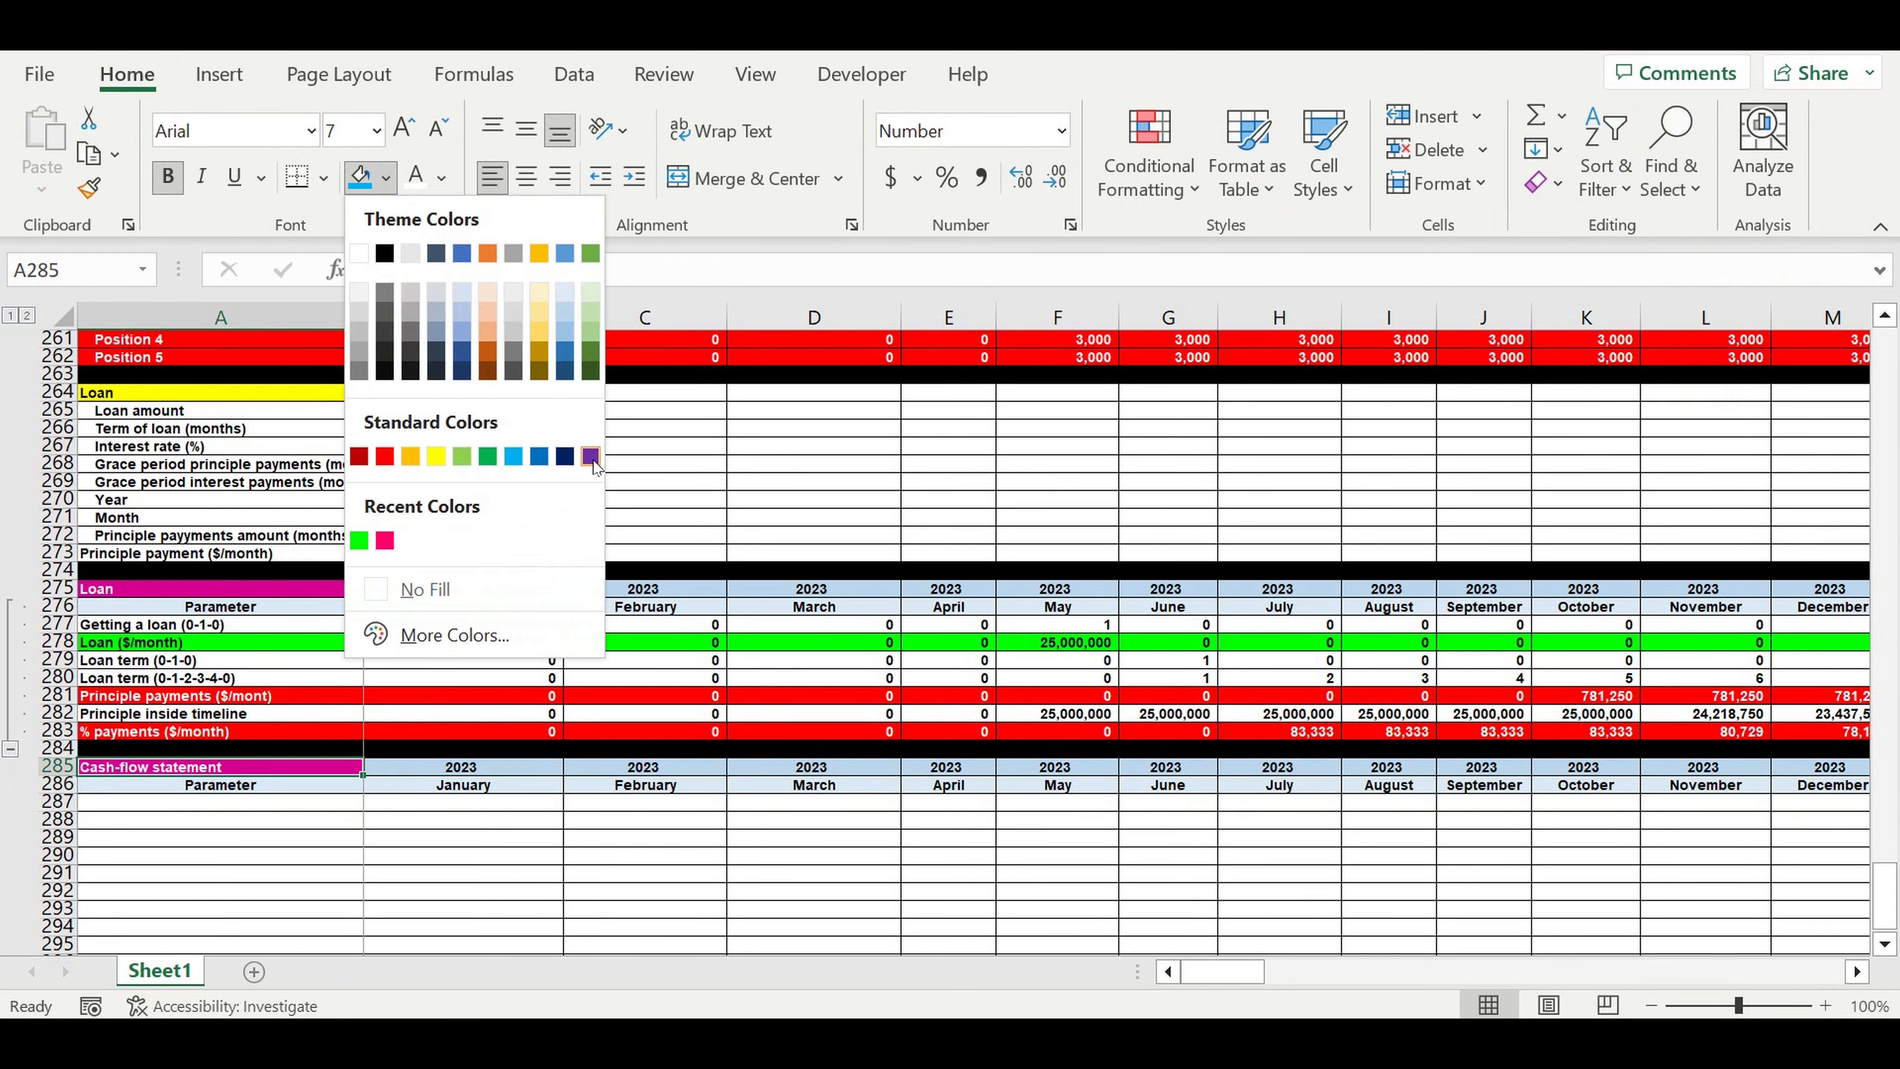
{"action": "left_click", "coordinate": [591, 457]}
{"action": "left_click", "coordinate": [335, 857]}
Enter the row label "Revenues" in A287 under the Parameter header
{"action": "left_click", "coordinate": [322, 800]}
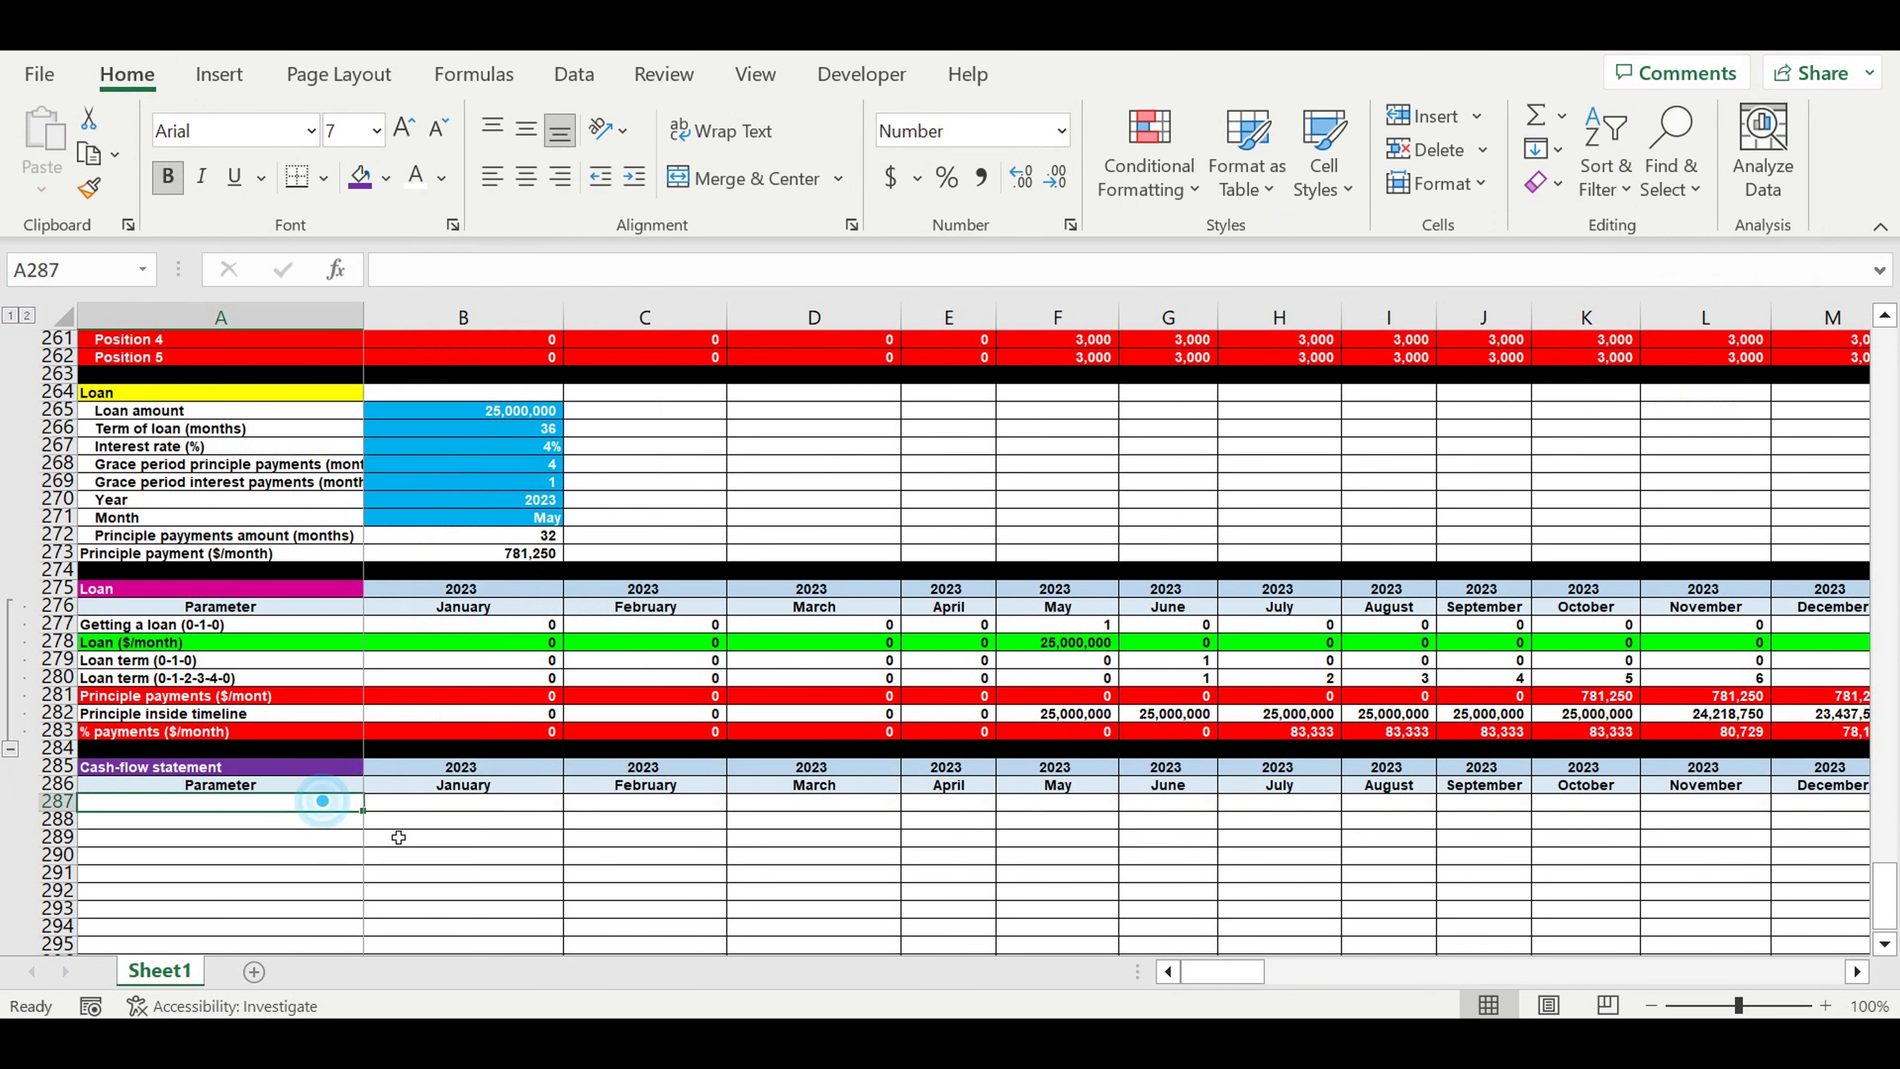
{"action": "type", "text": "Reve"}
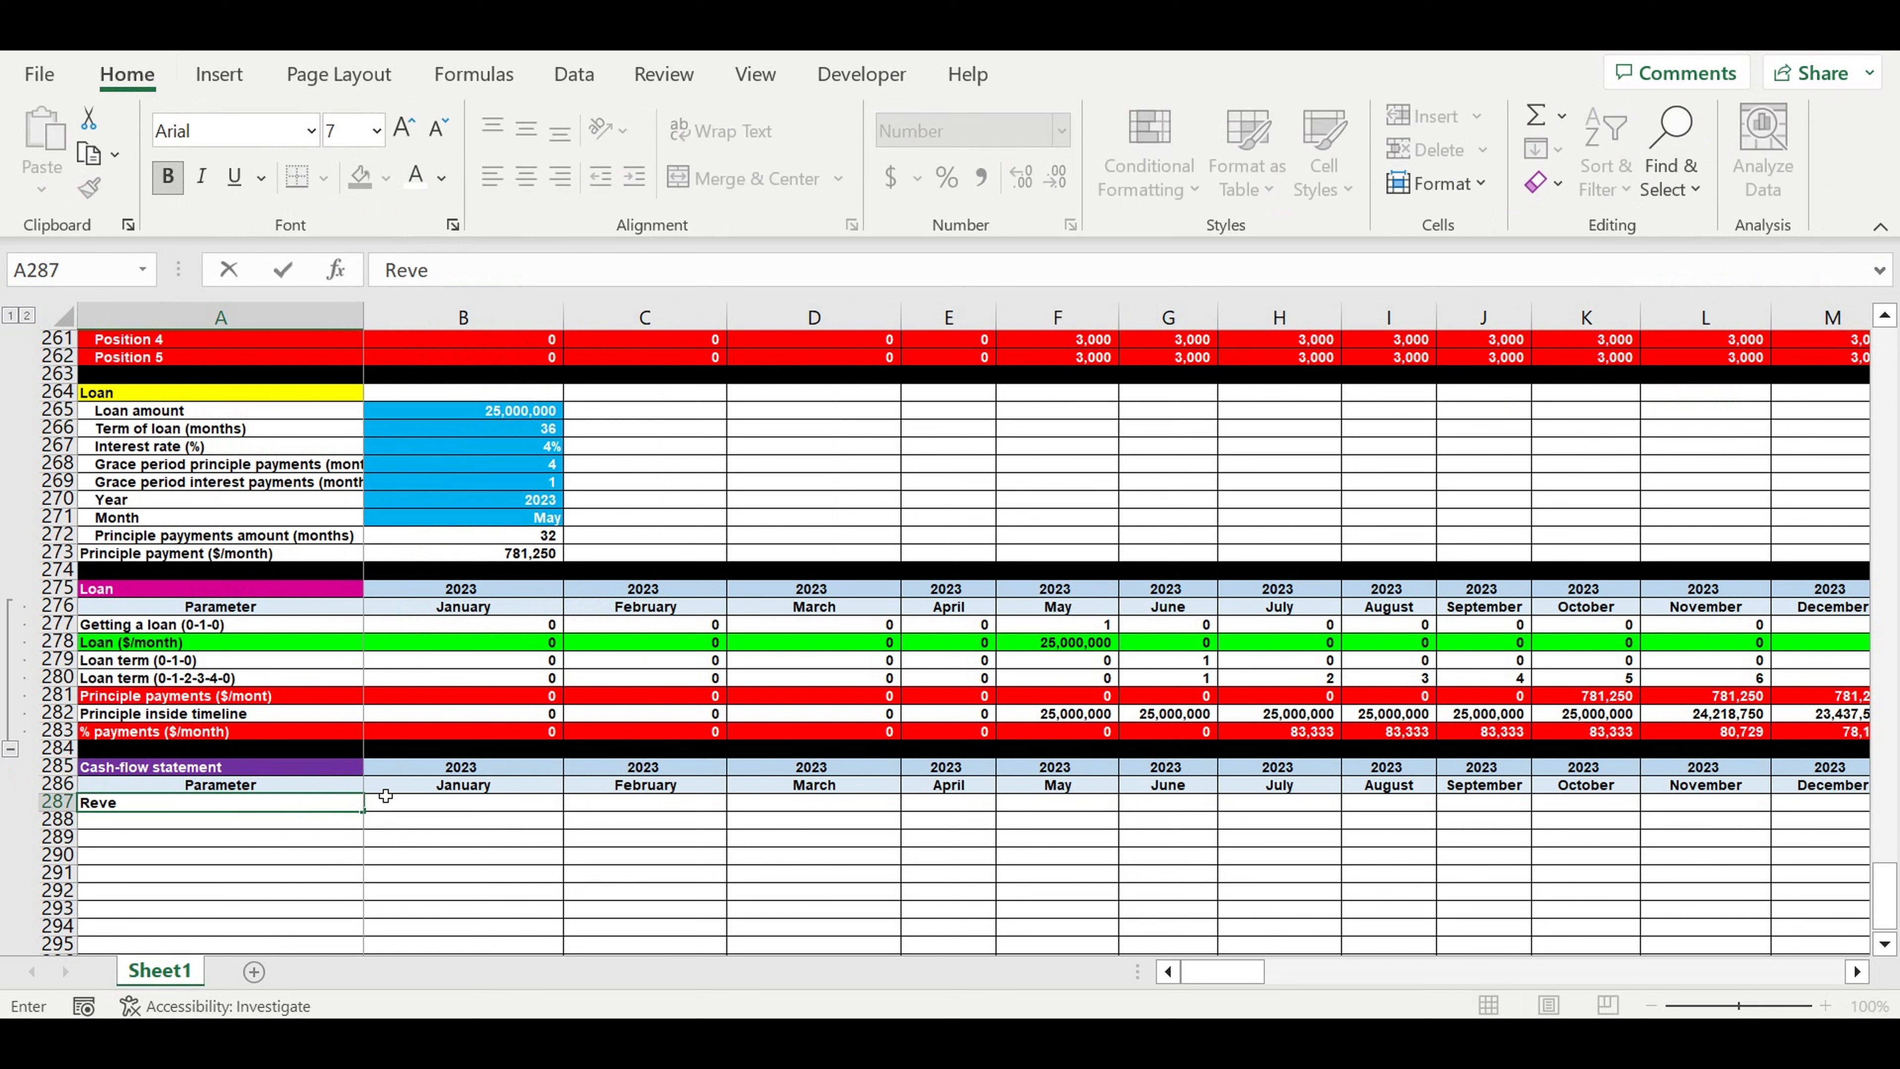
{"action": "type", "text": "nues"}
{"action": "key", "text": "Return"}
Link the label cell A288 below Revenues to the "Revenues + Seasonality COEFF" label in A140 of the Rev+dir exp step 2 section
{"action": "type", "text": "="}
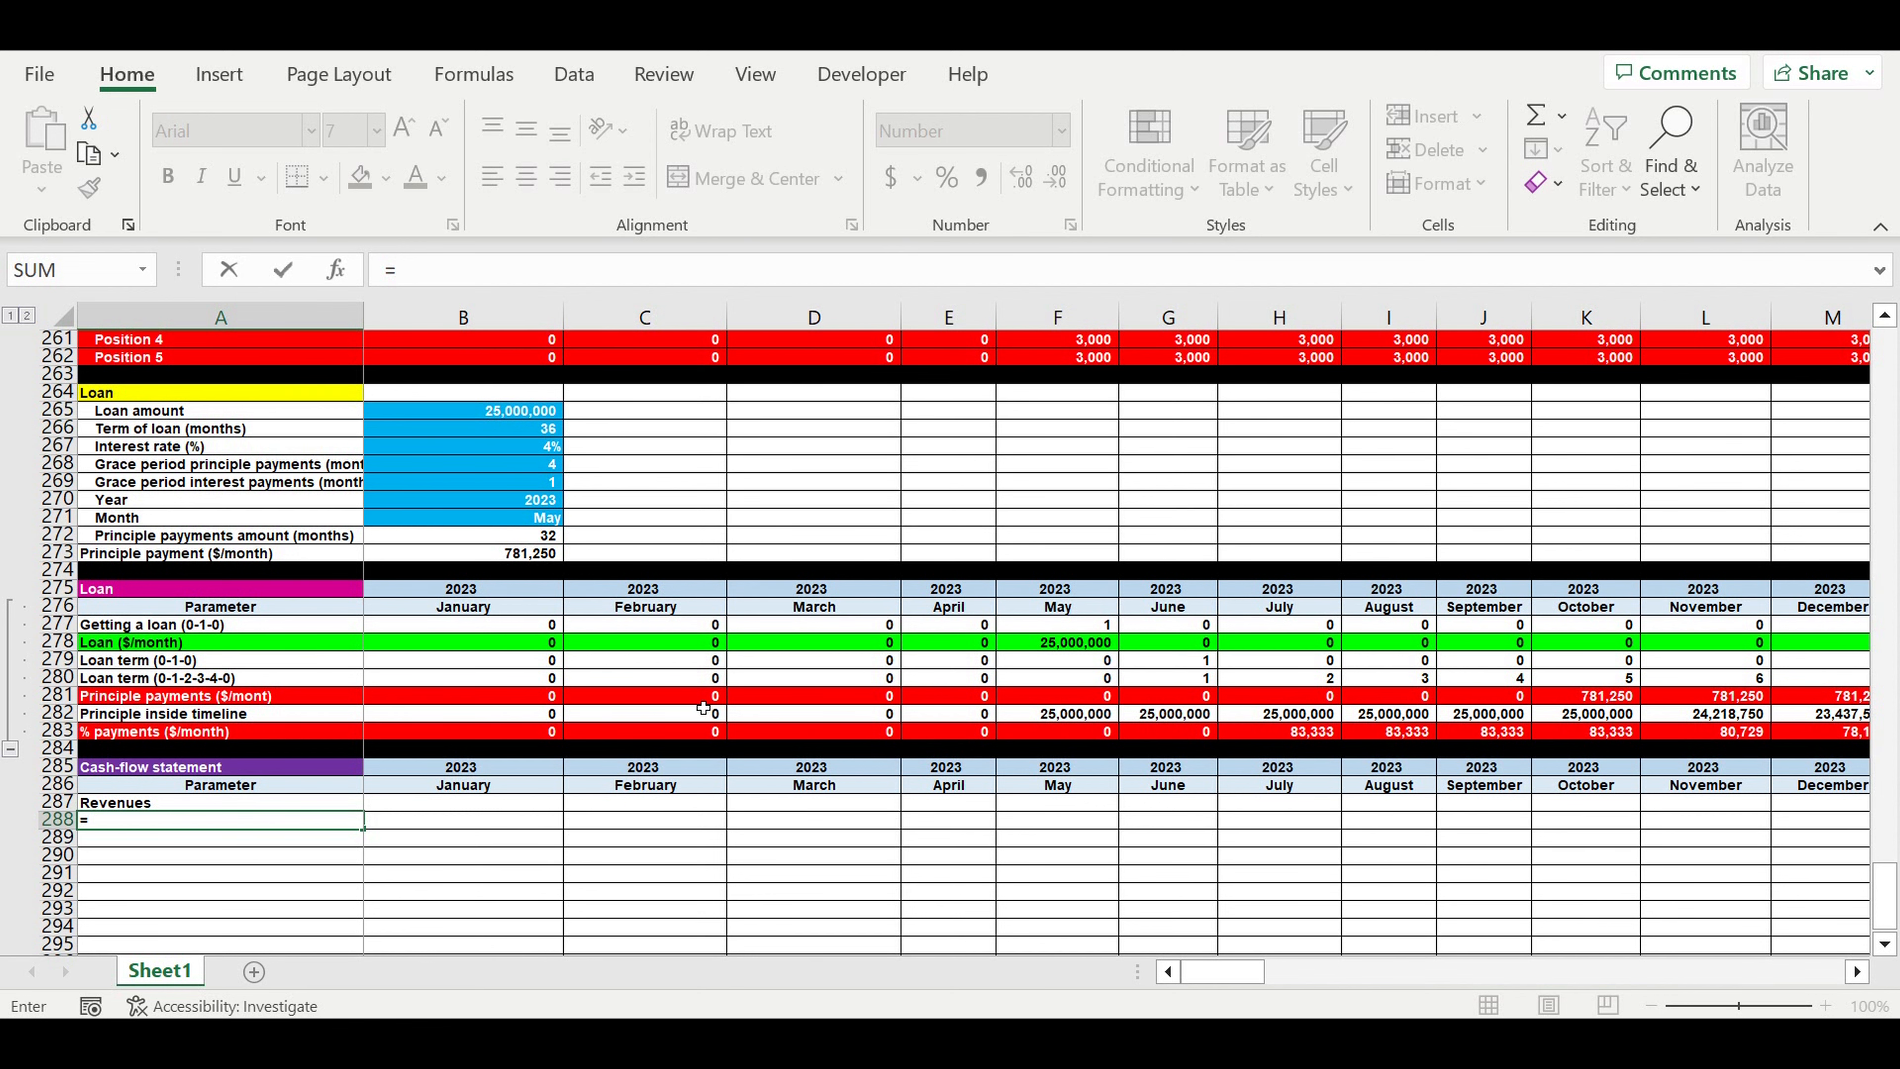
{"action": "scroll", "coordinate": [703, 707], "scroll_direction": "up", "scroll_amount": 4}
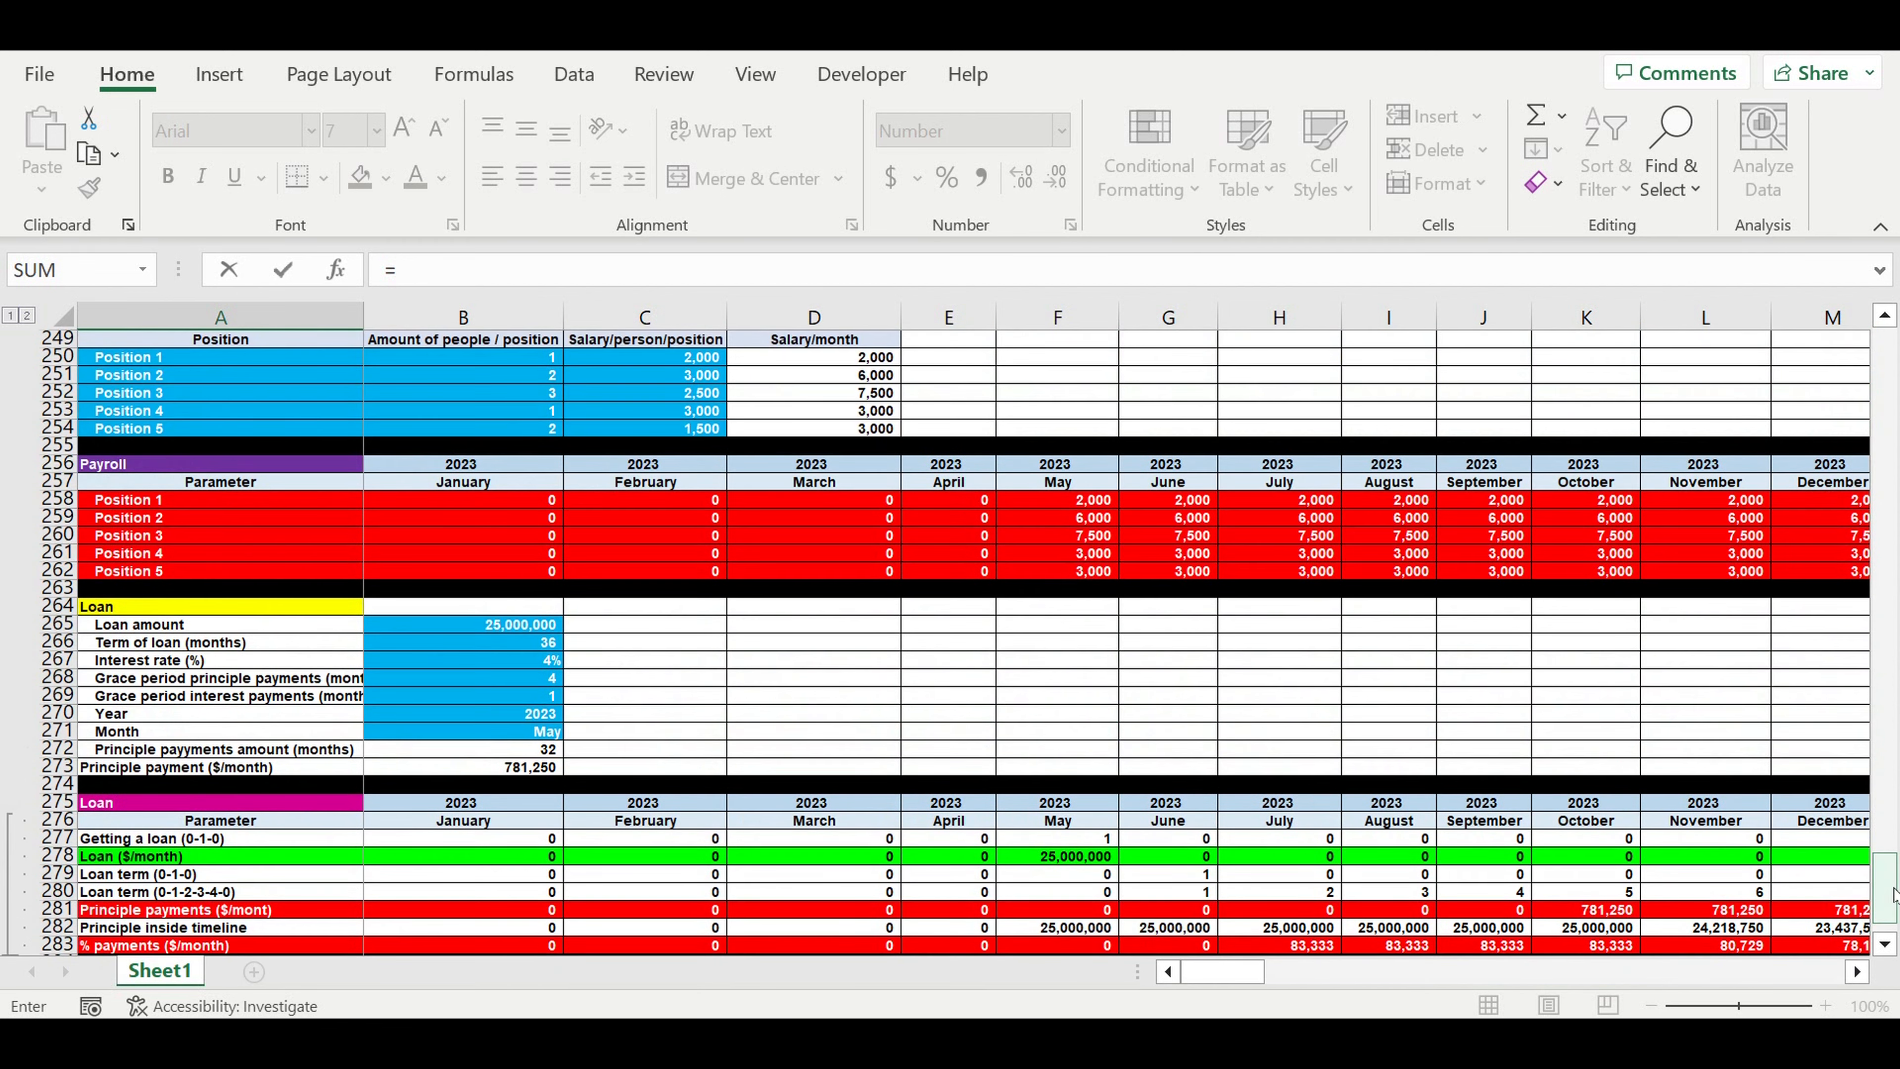
{"action": "left_click_drag", "start_coordinate": [1895, 895], "coordinate": [1886, 344]}
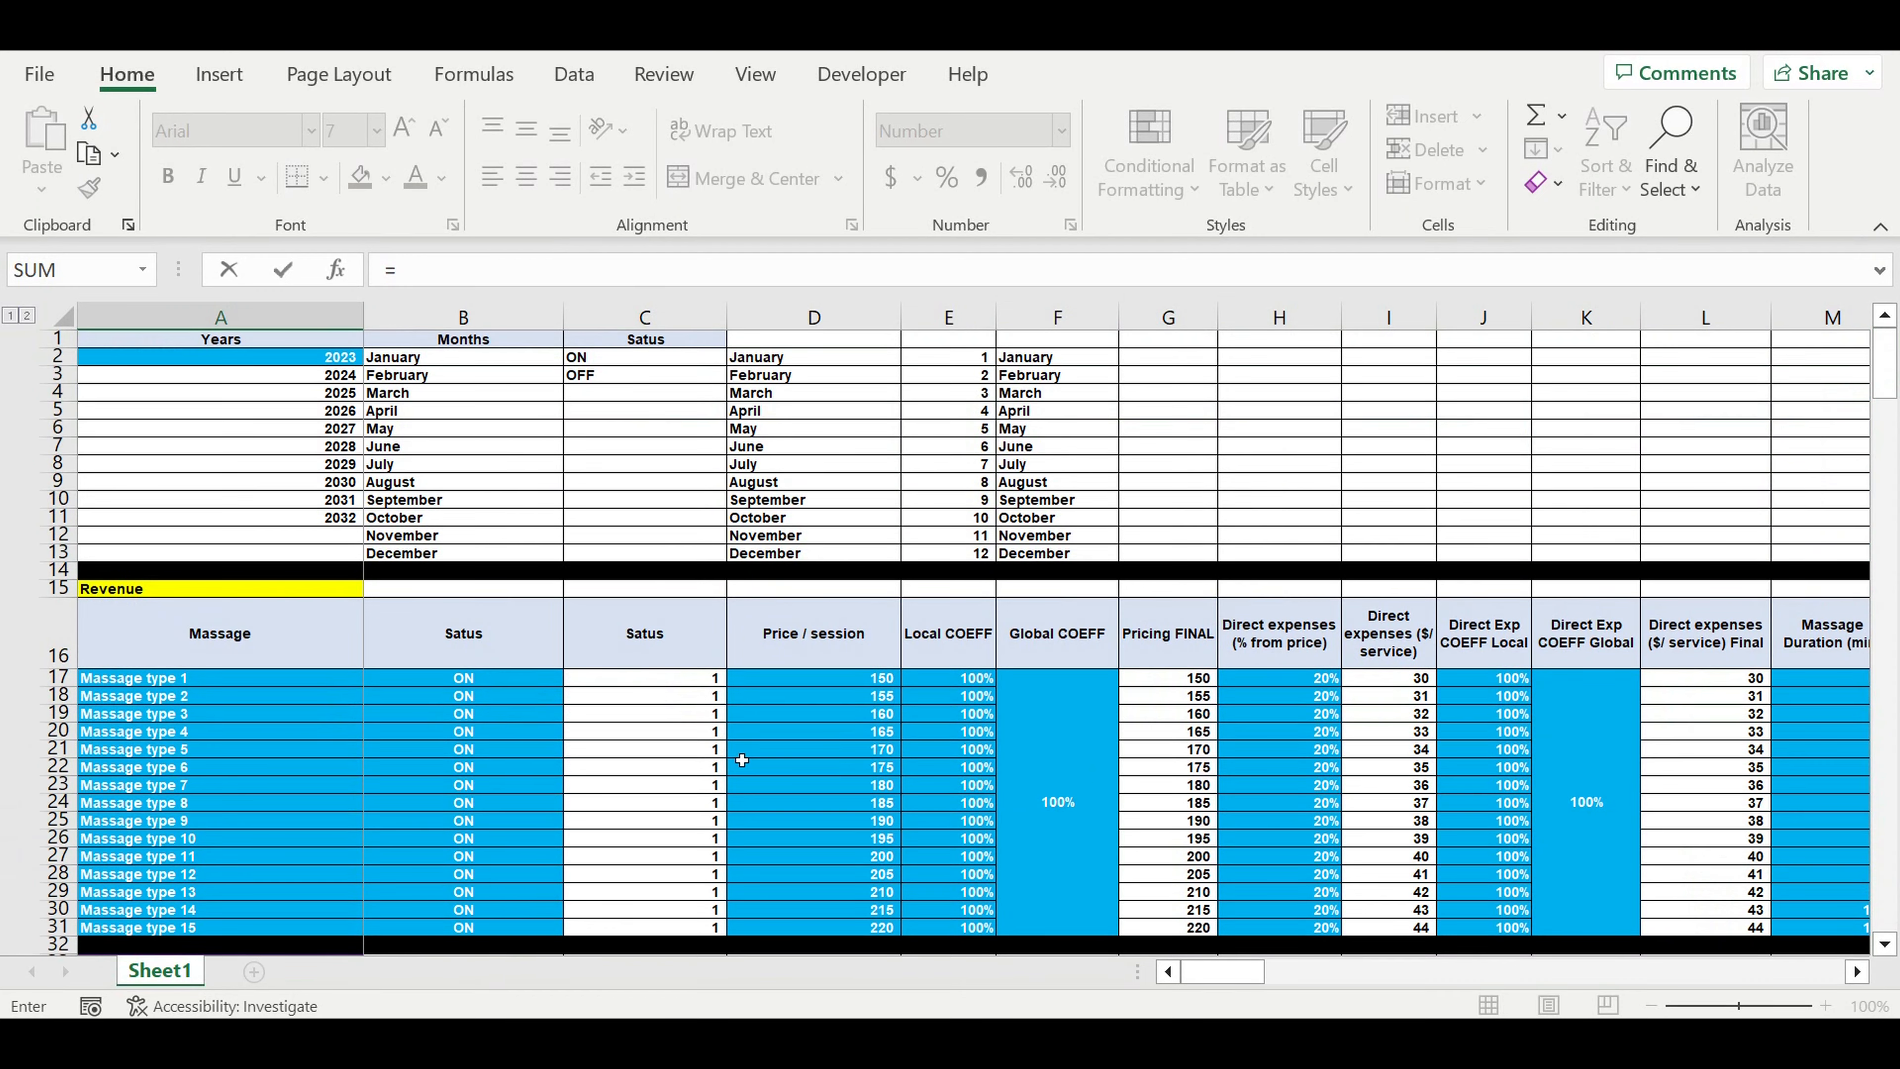
{"action": "scroll", "coordinate": [742, 760], "scroll_direction": "down", "scroll_amount": 14}
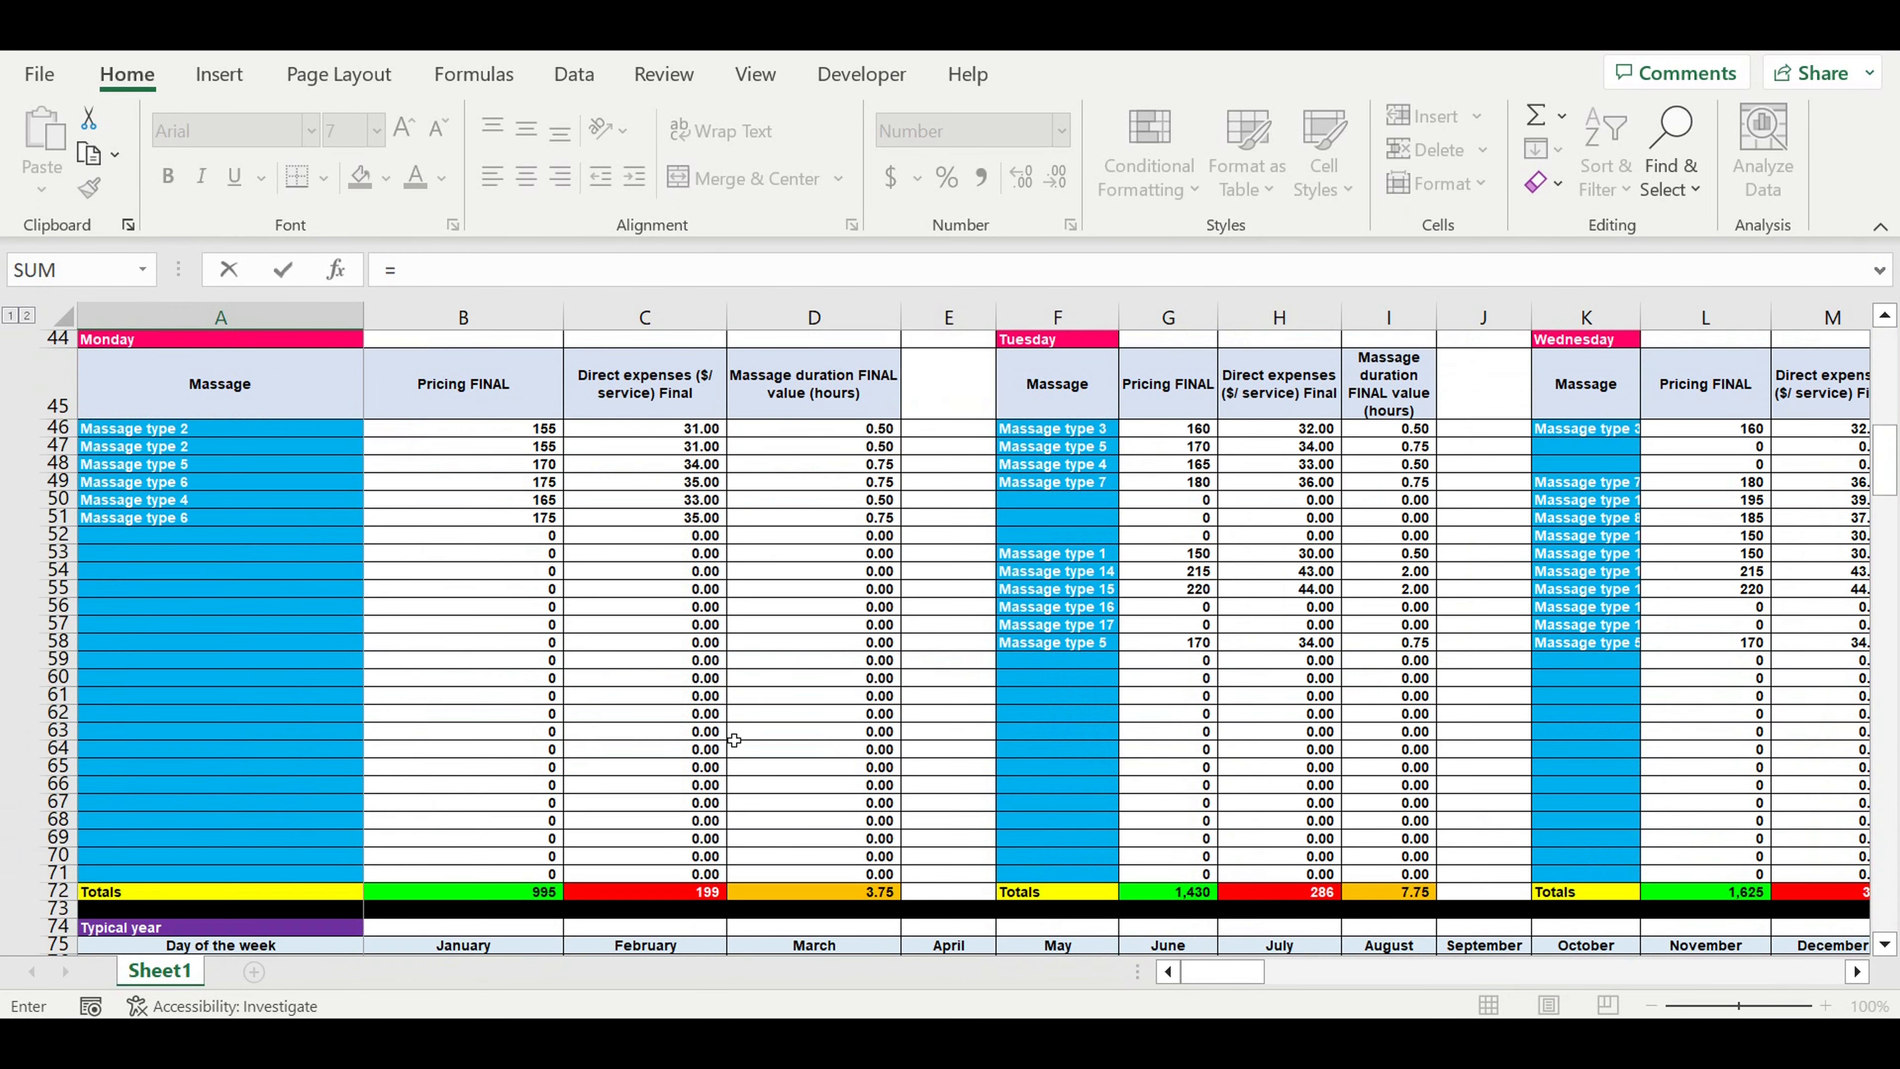
{"action": "scroll", "coordinate": [734, 739], "scroll_direction": "down", "scroll_amount": 16}
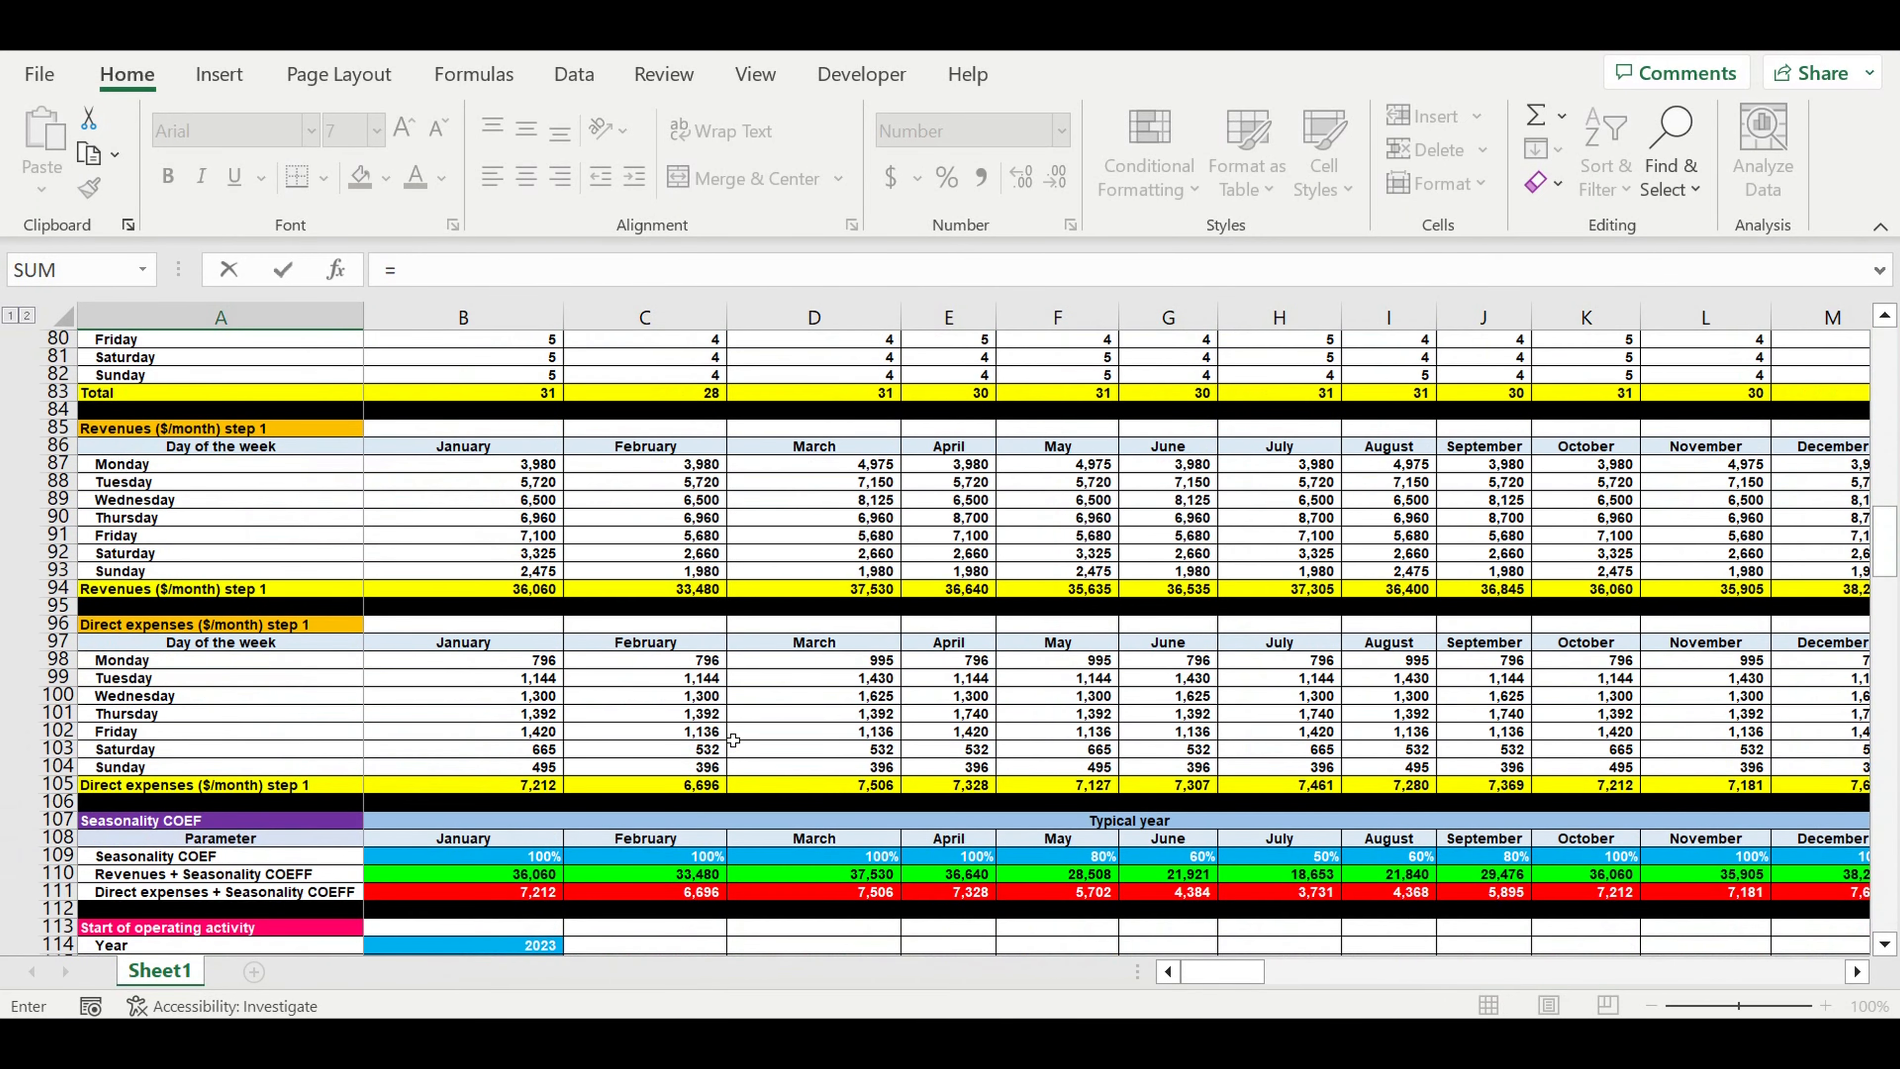
{"action": "scroll", "coordinate": [733, 740], "scroll_direction": "down", "scroll_amount": 5}
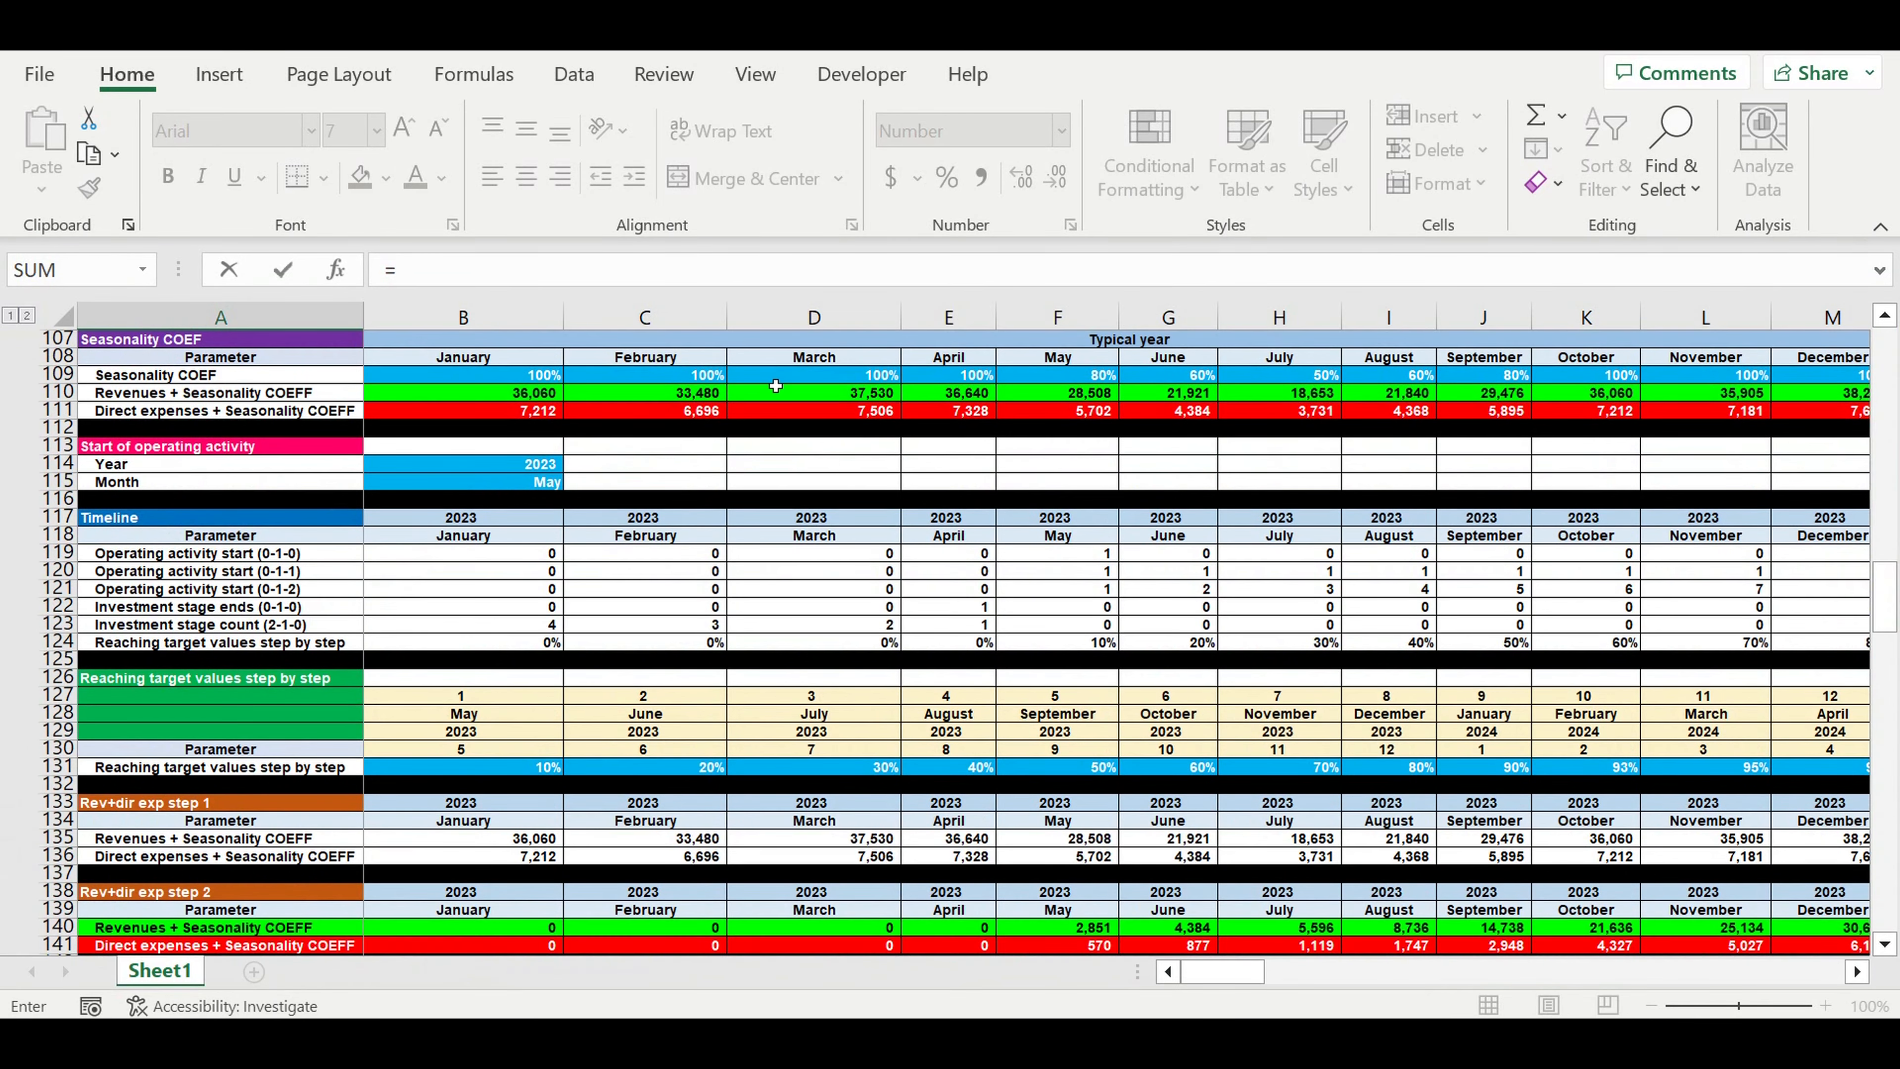
{"action": "scroll", "coordinate": [854, 606], "scroll_direction": "down", "scroll_amount": 1}
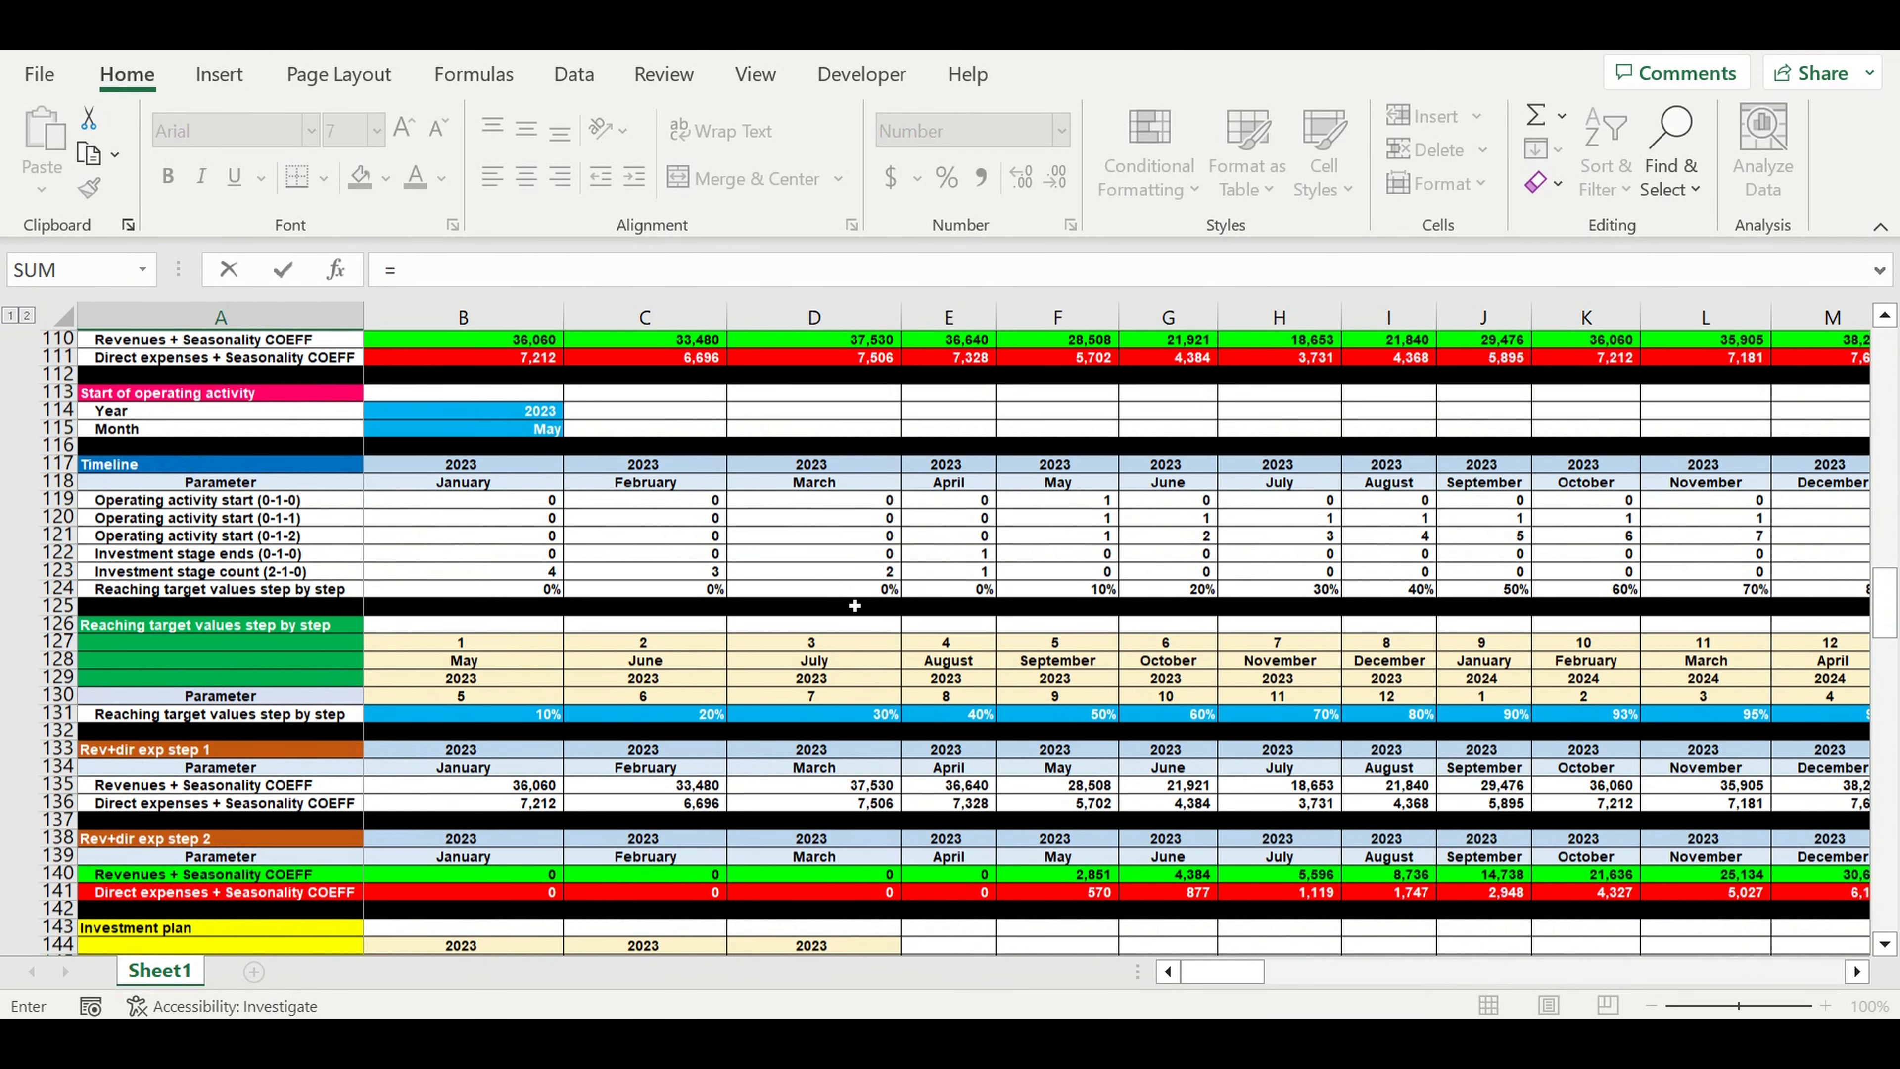
{"action": "scroll", "coordinate": [854, 605], "scroll_direction": "down", "scroll_amount": 2}
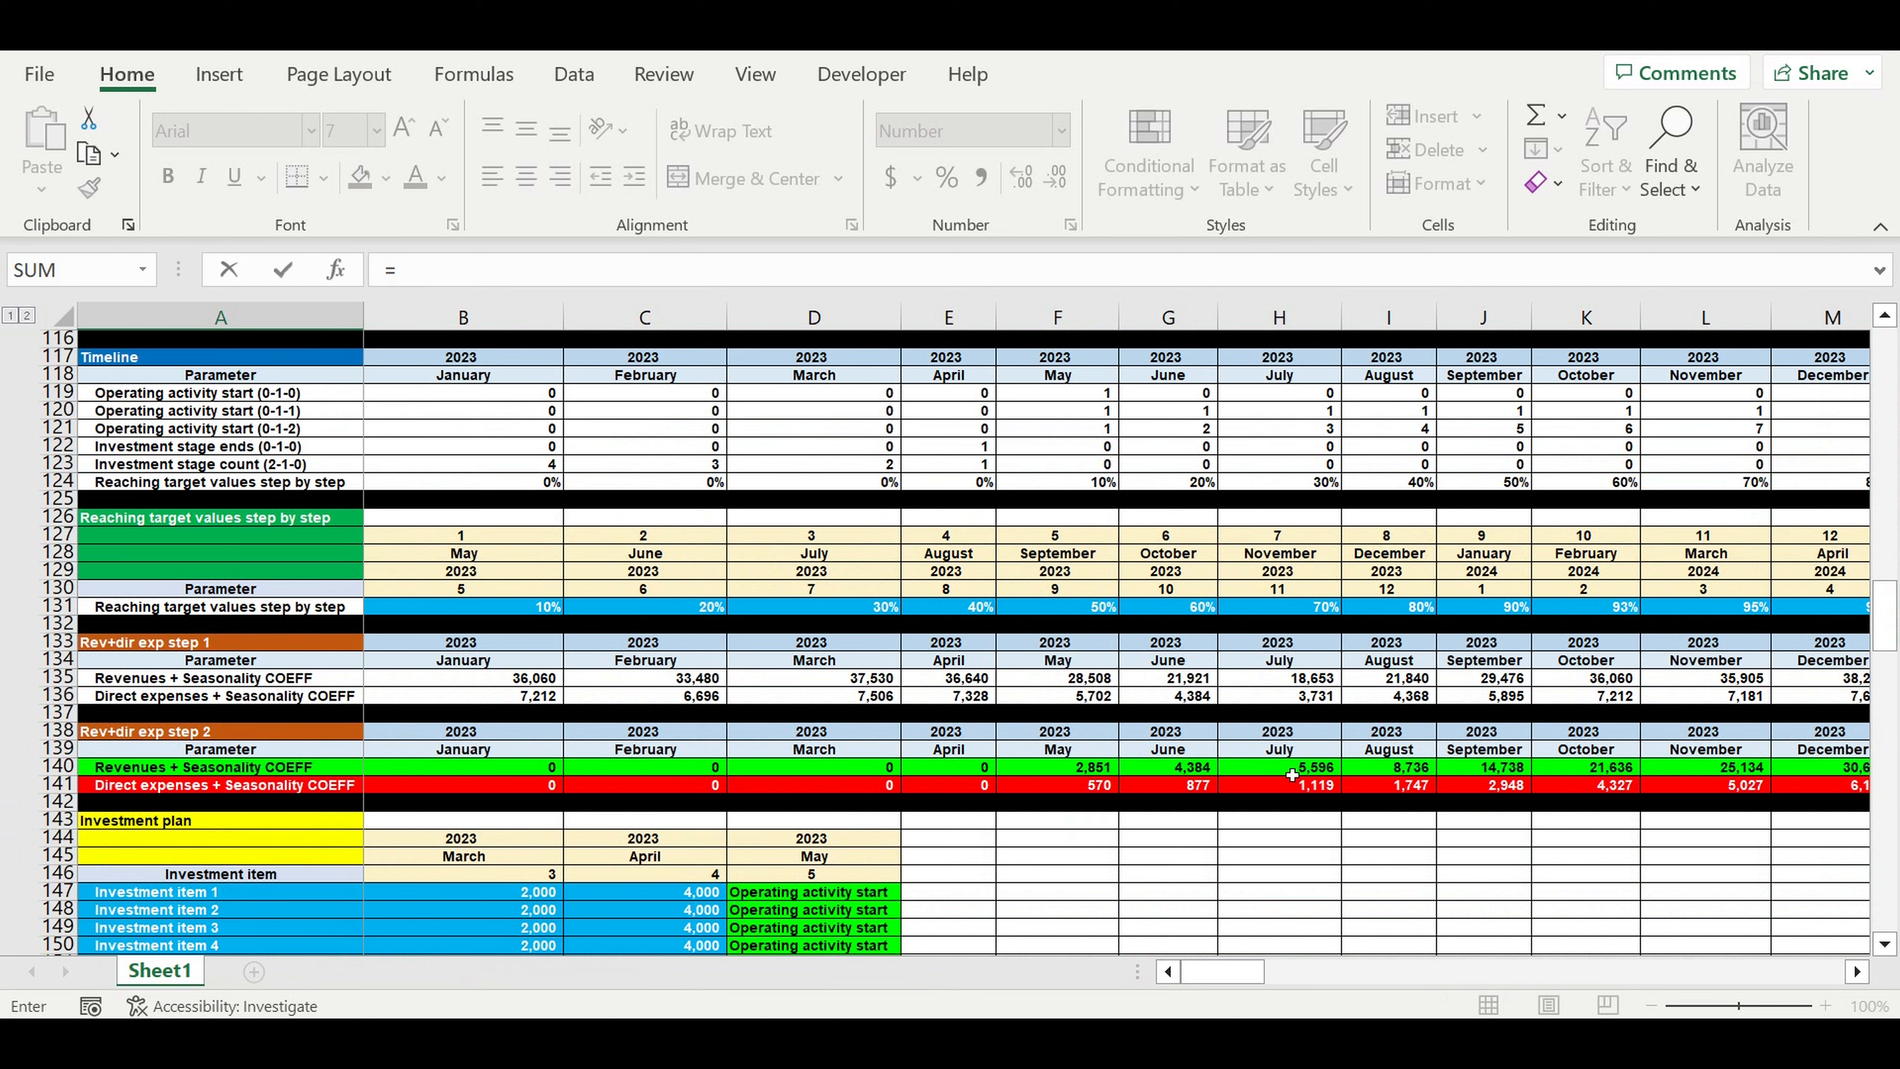
{"action": "left_click", "coordinate": [142, 771]}
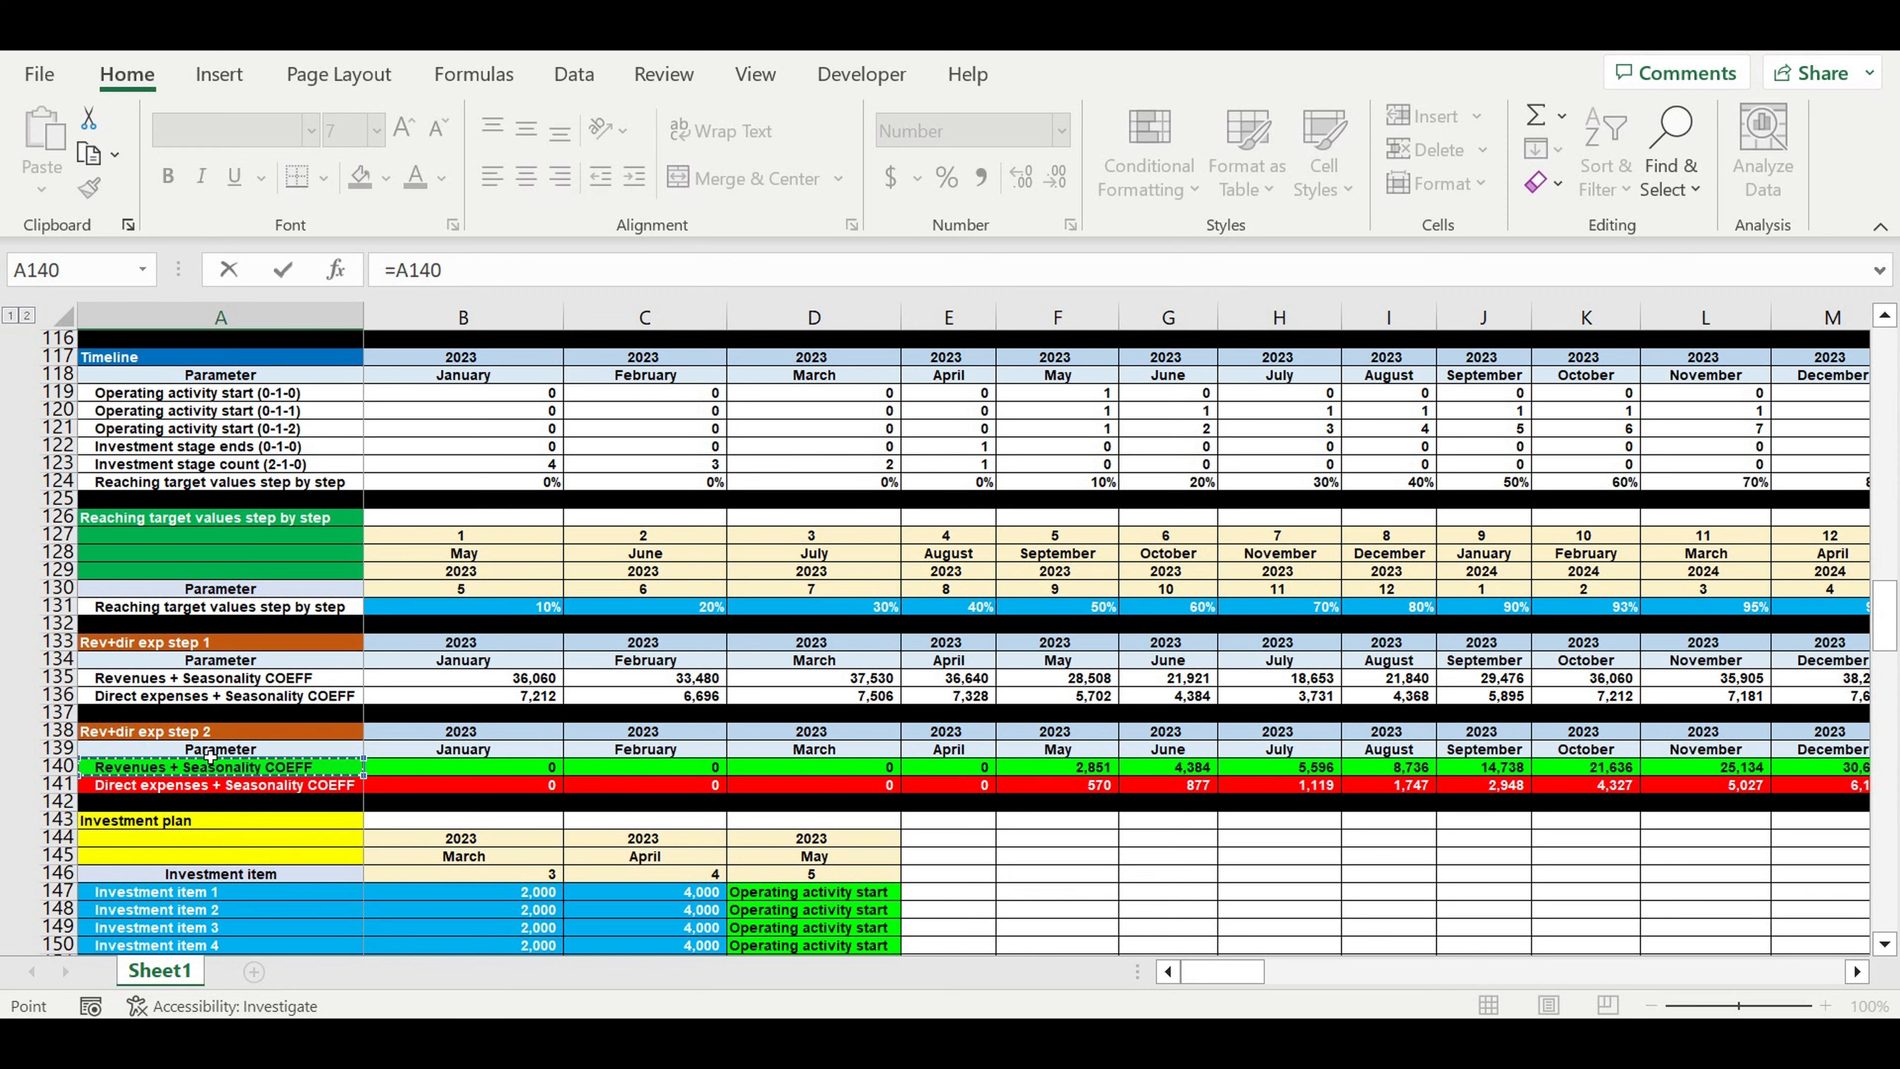
{"action": "key", "text": "Return"}
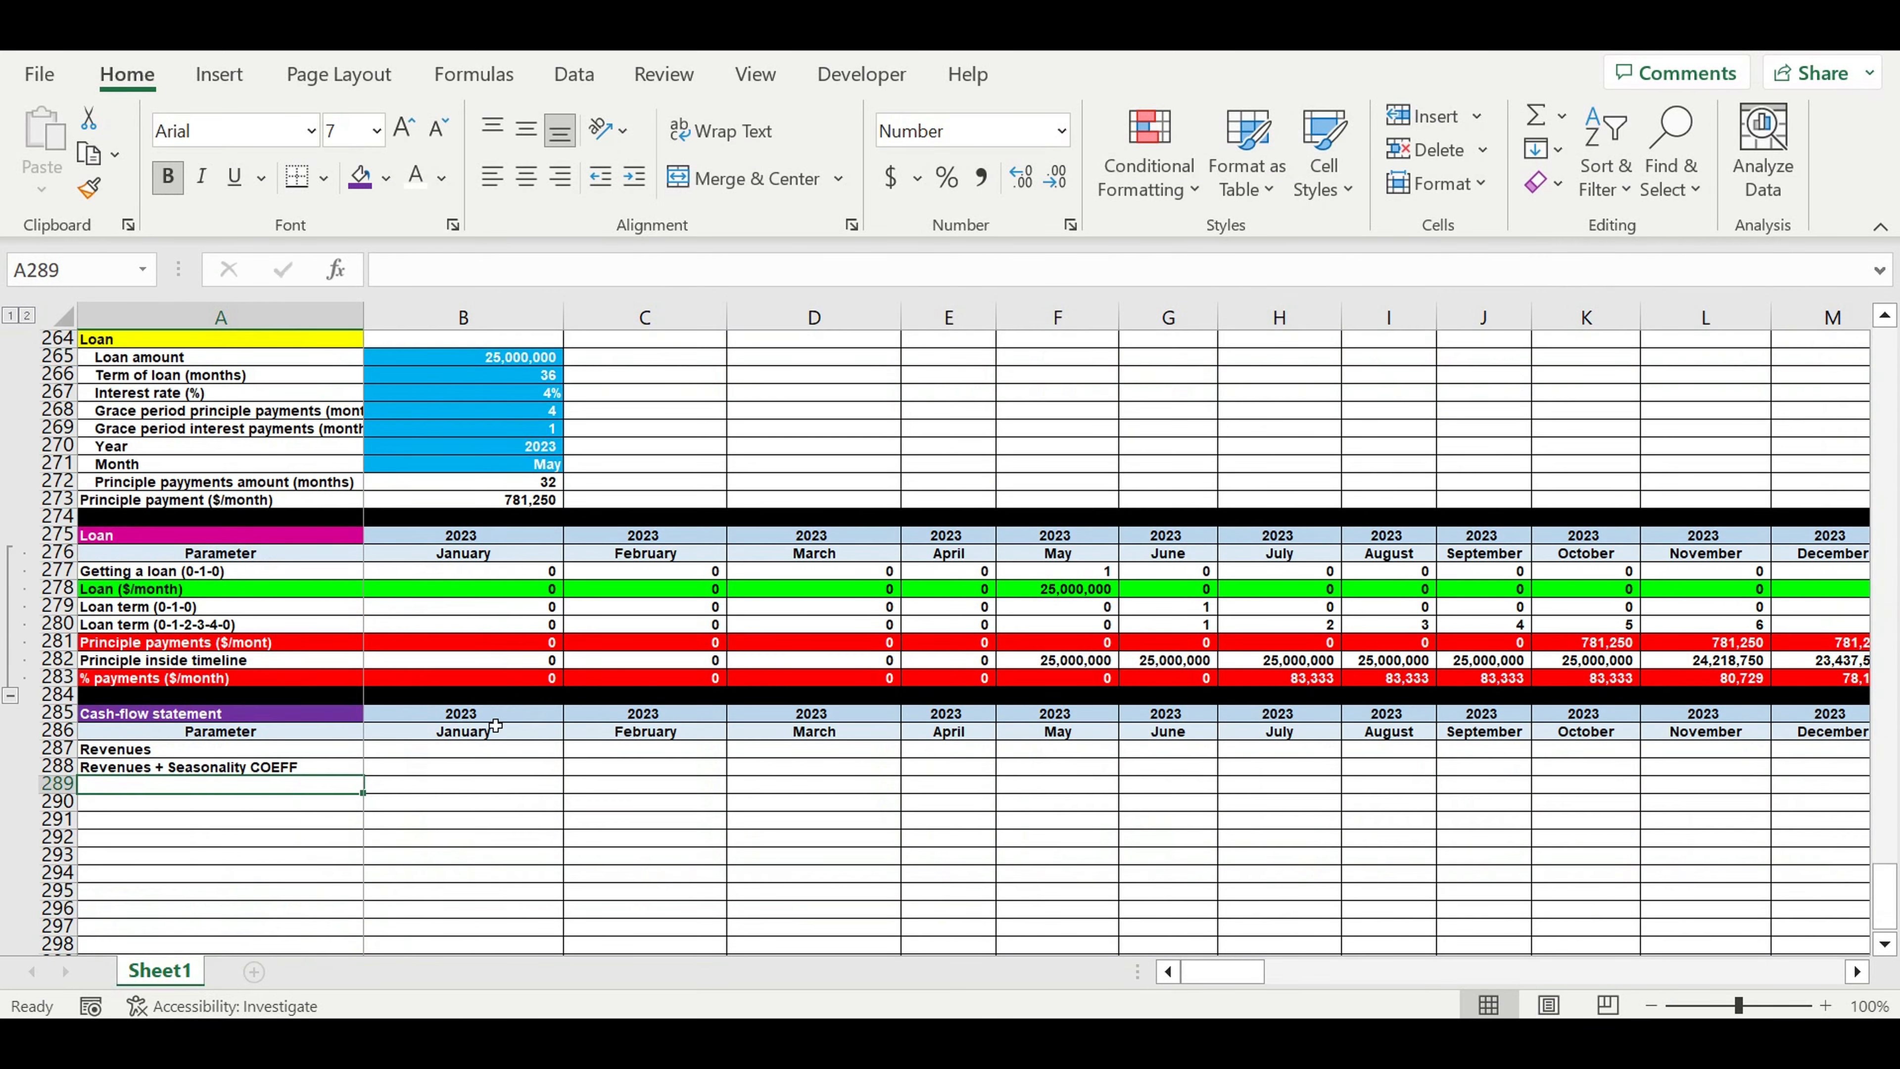
Fill the A288 link into the January cell B288, and increase the indent of the A288 label
{"action": "left_click", "coordinate": [338, 771]}
{"action": "left_click_drag", "start_coordinate": [363, 775], "coordinate": [516, 778]}
{"action": "left_click", "coordinate": [484, 825]}
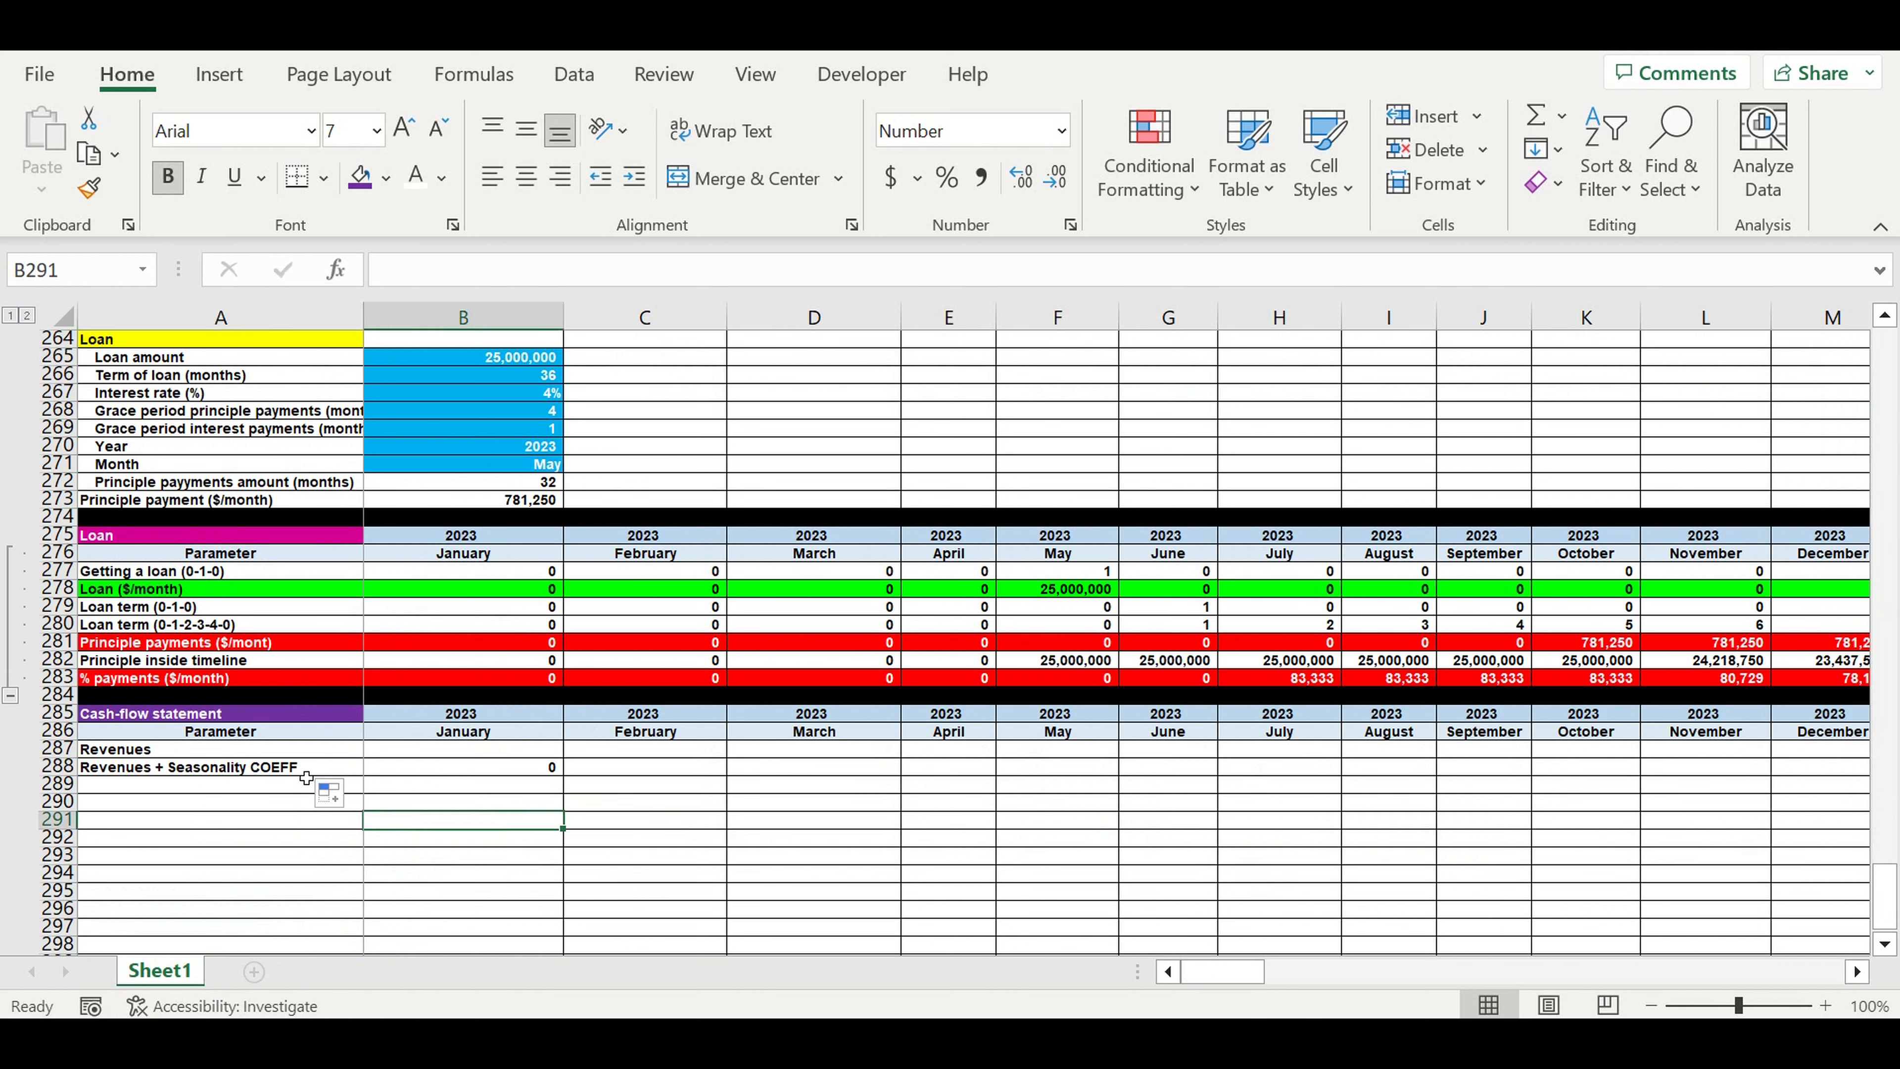
{"action": "left_click", "coordinate": [300, 771]}
{"action": "left_click", "coordinate": [637, 175]}
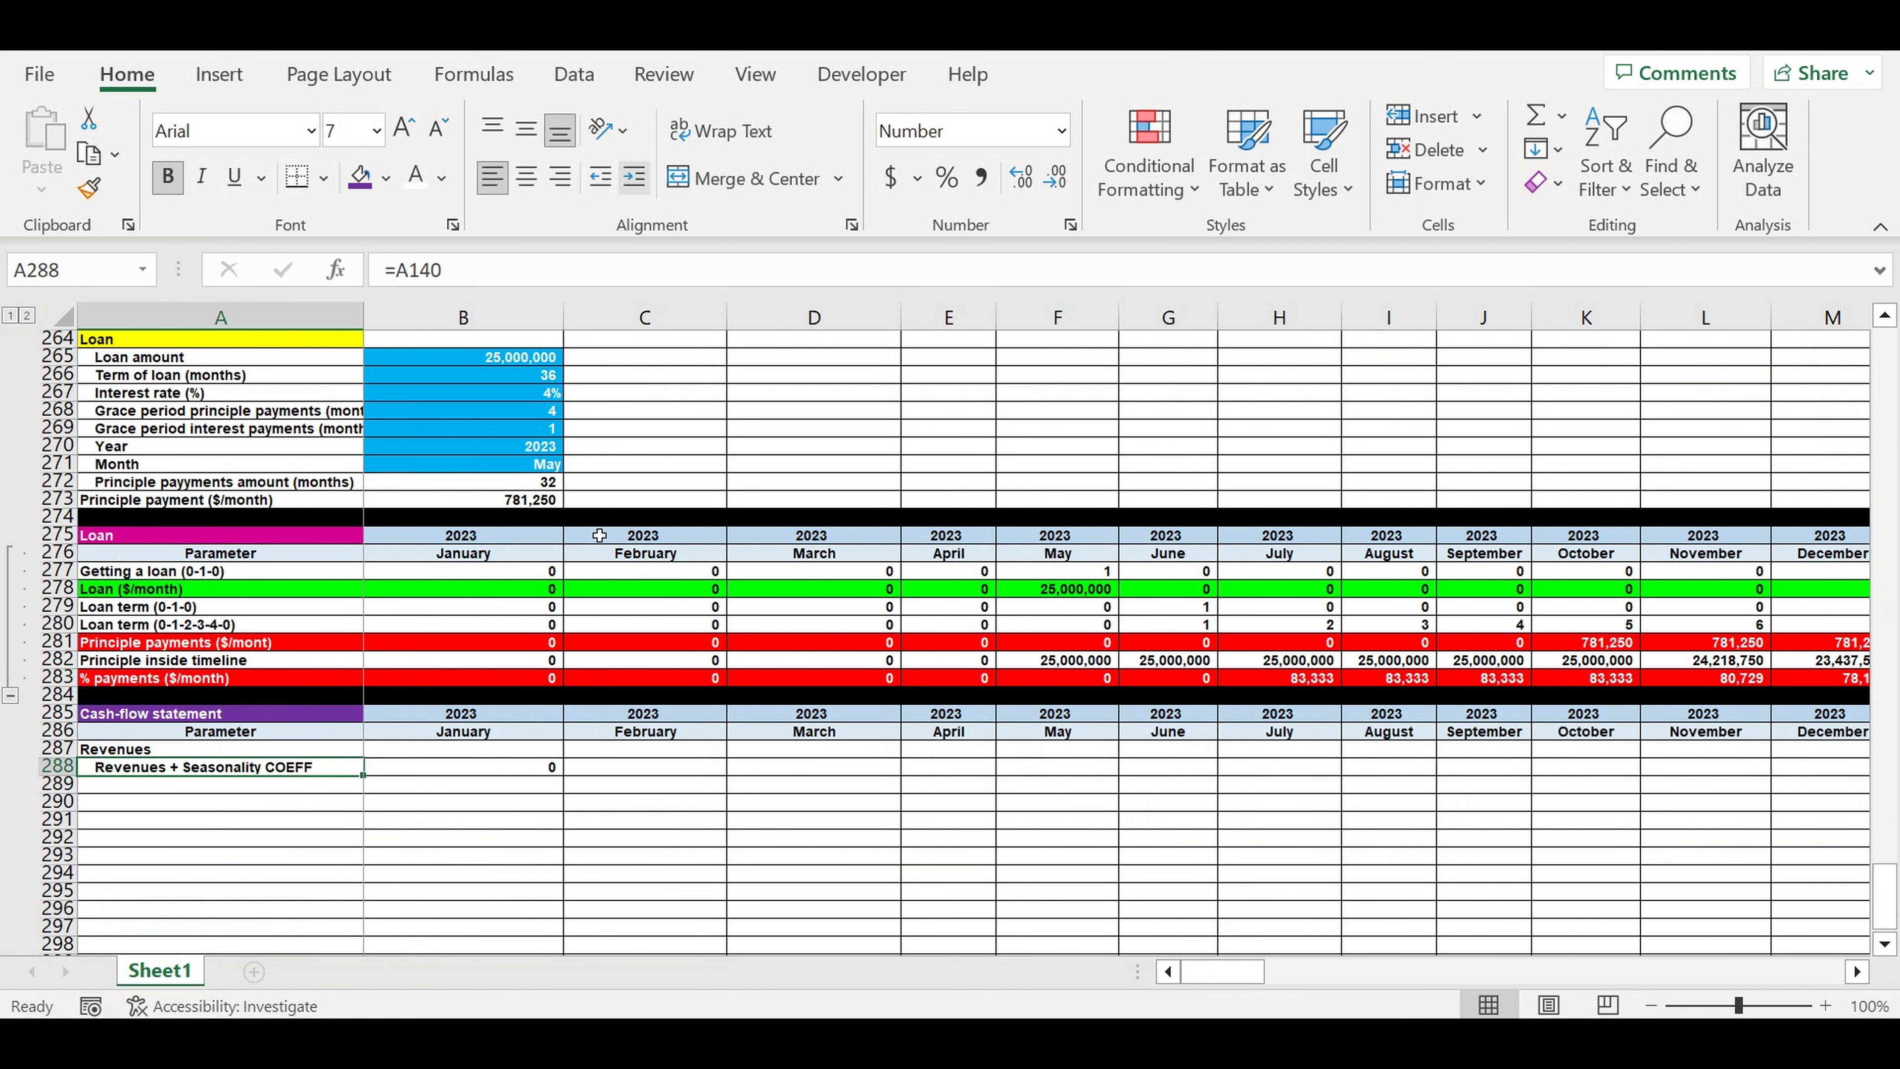
Set the January Revenues total in B287 equal to B288
{"action": "left_click", "coordinate": [527, 750]}
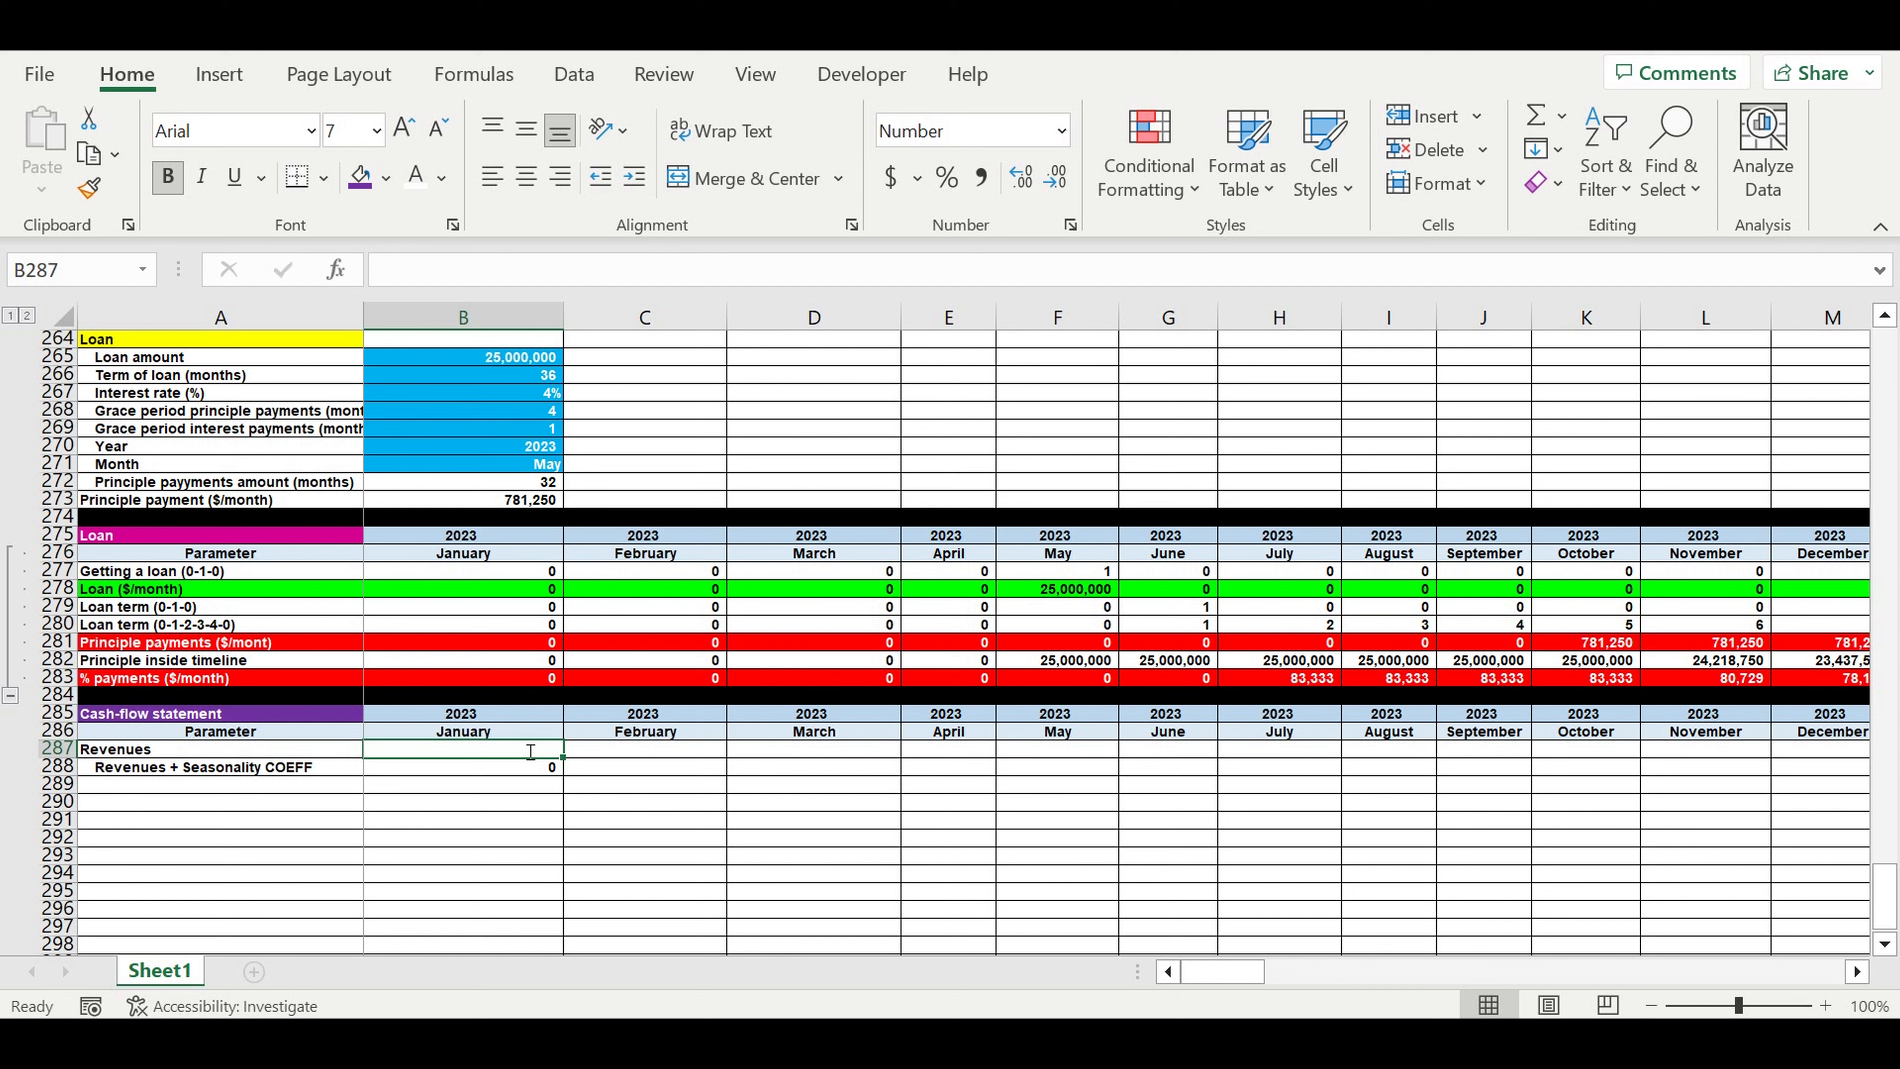
{"action": "type", "text": "="}
{"action": "left_click", "coordinate": [522, 774]}
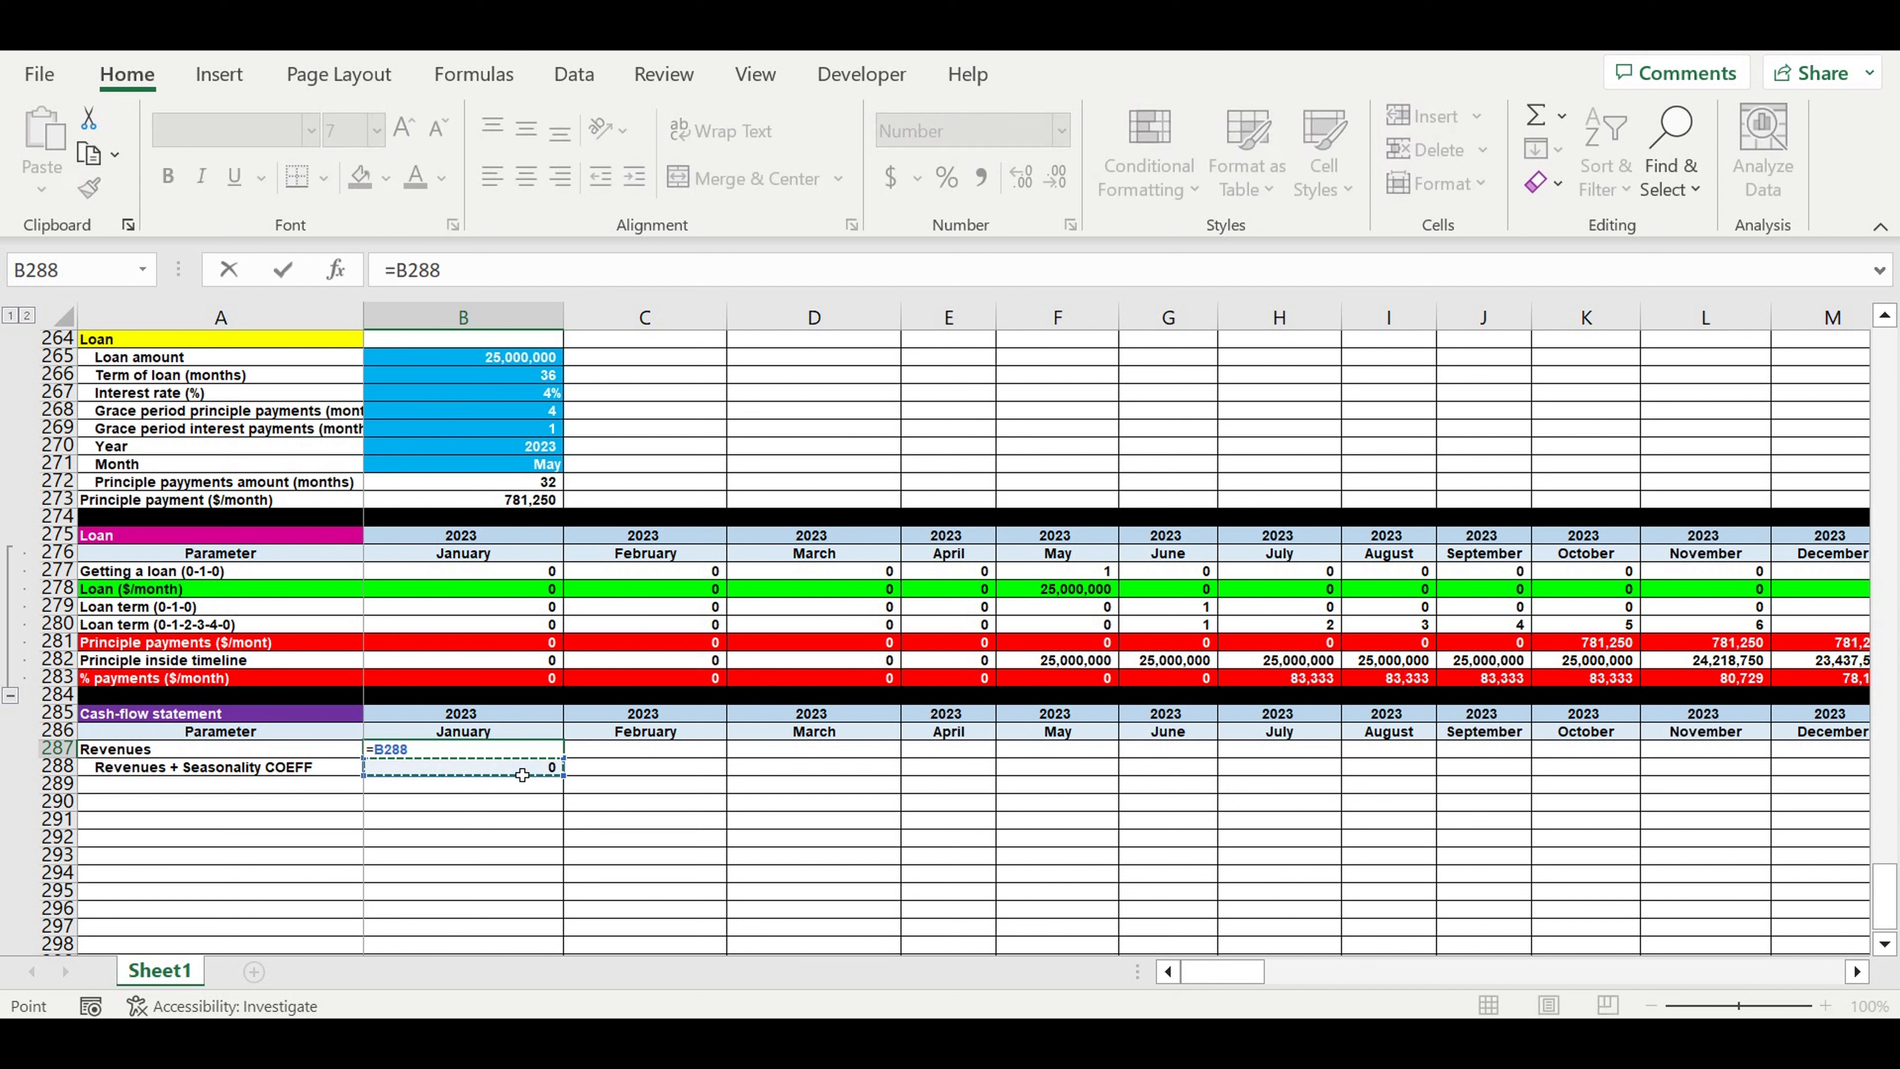
{"action": "key", "text": "Return"}
{"action": "key", "text": "Up"}
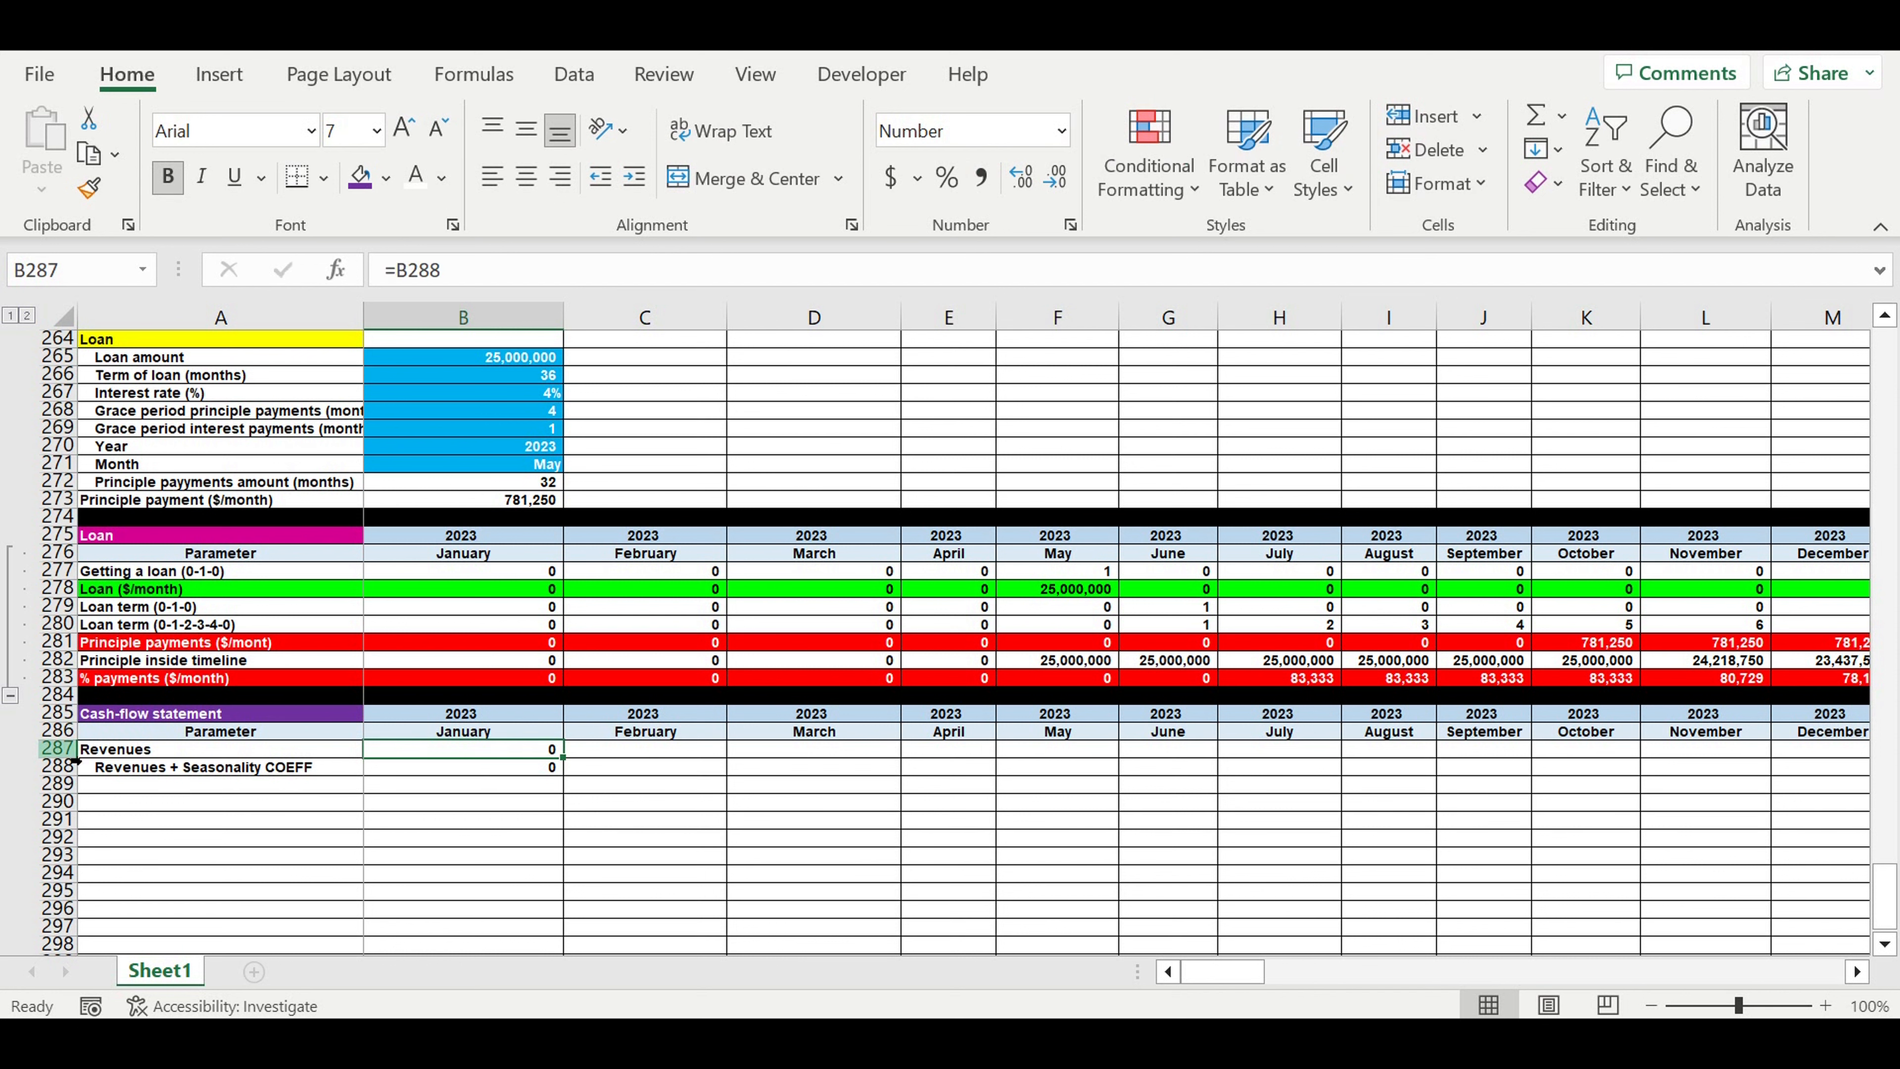
Fill the whole Revenues row 287 with Blue, Accent 1, Lighter 60%
{"action": "left_click", "coordinate": [60, 748]}
{"action": "left_click", "coordinate": [386, 177]}
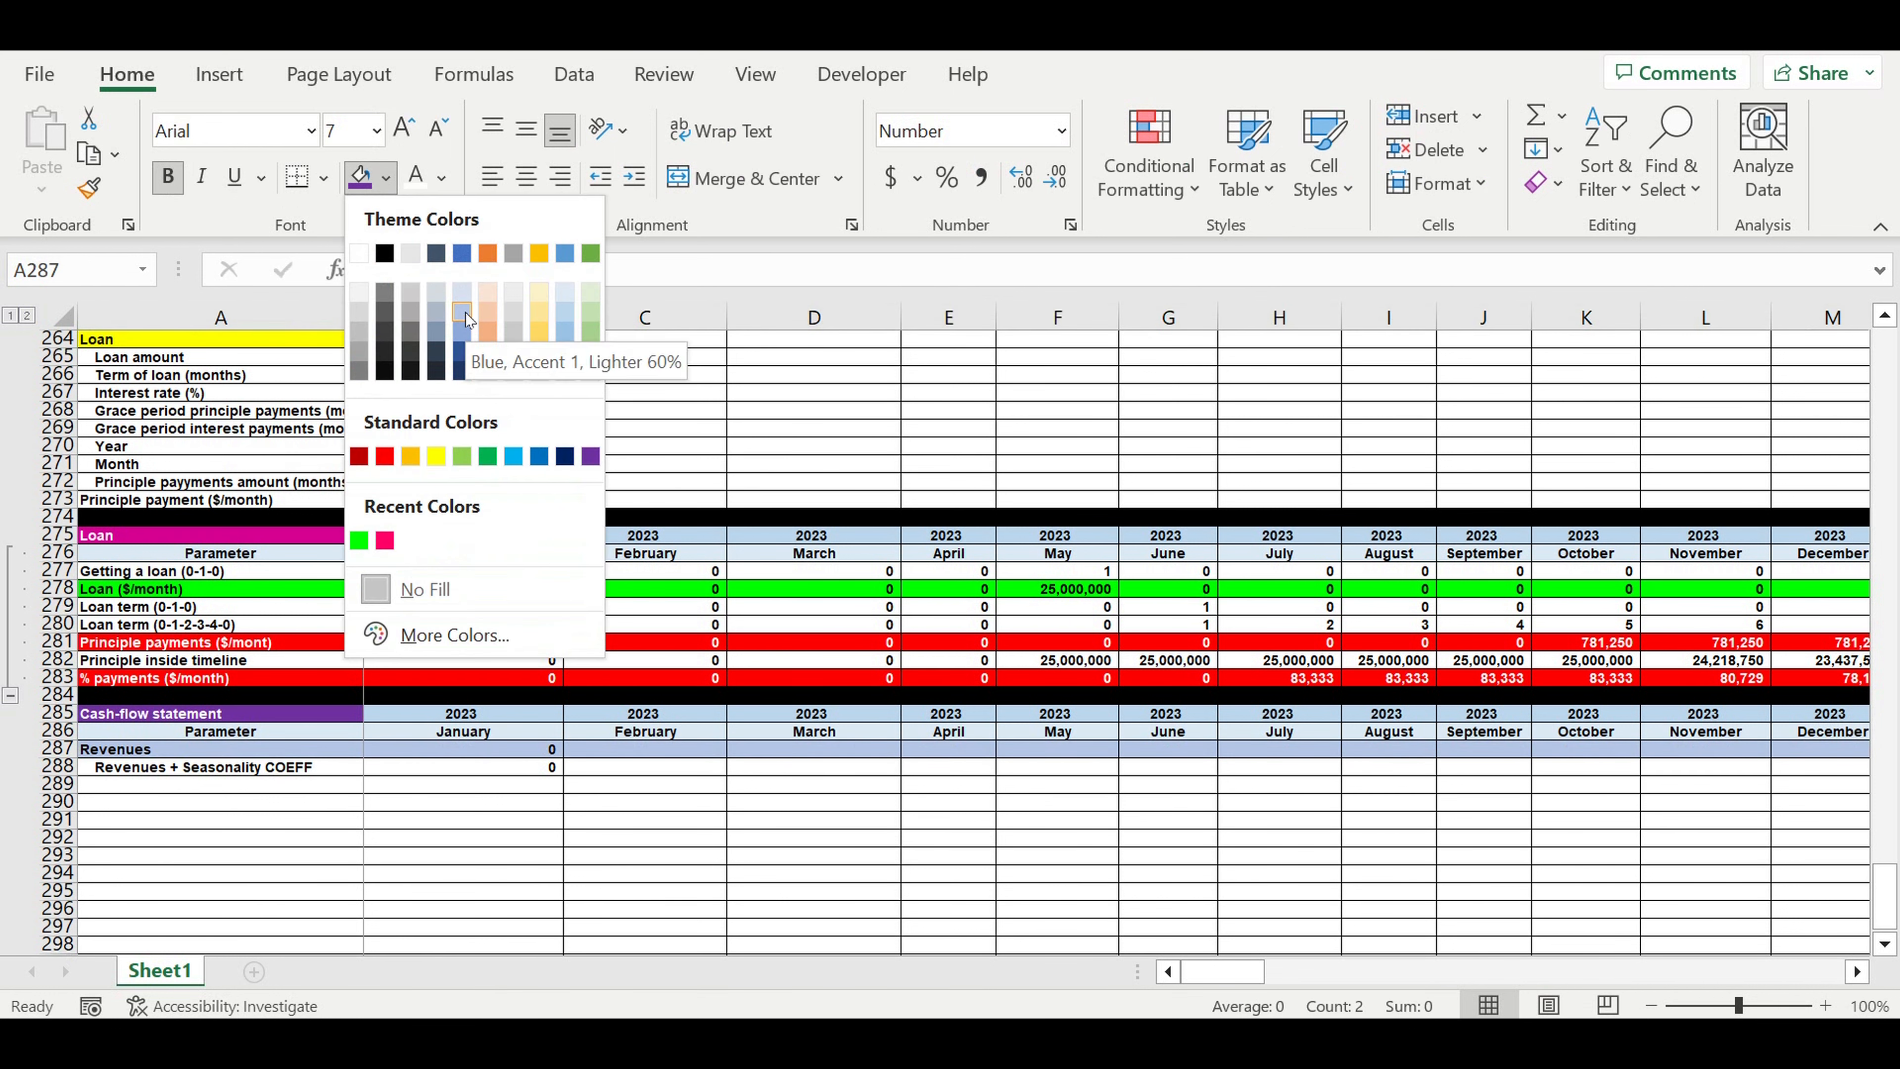
{"action": "left_click", "coordinate": [463, 312]}
Fill the January formulas in B287:B288 across all months through December 2032 in column DQ
{"action": "left_click", "coordinate": [524, 750]}
{"action": "left_click_drag", "start_coordinate": [563, 757], "coordinate": [1663, 834]}
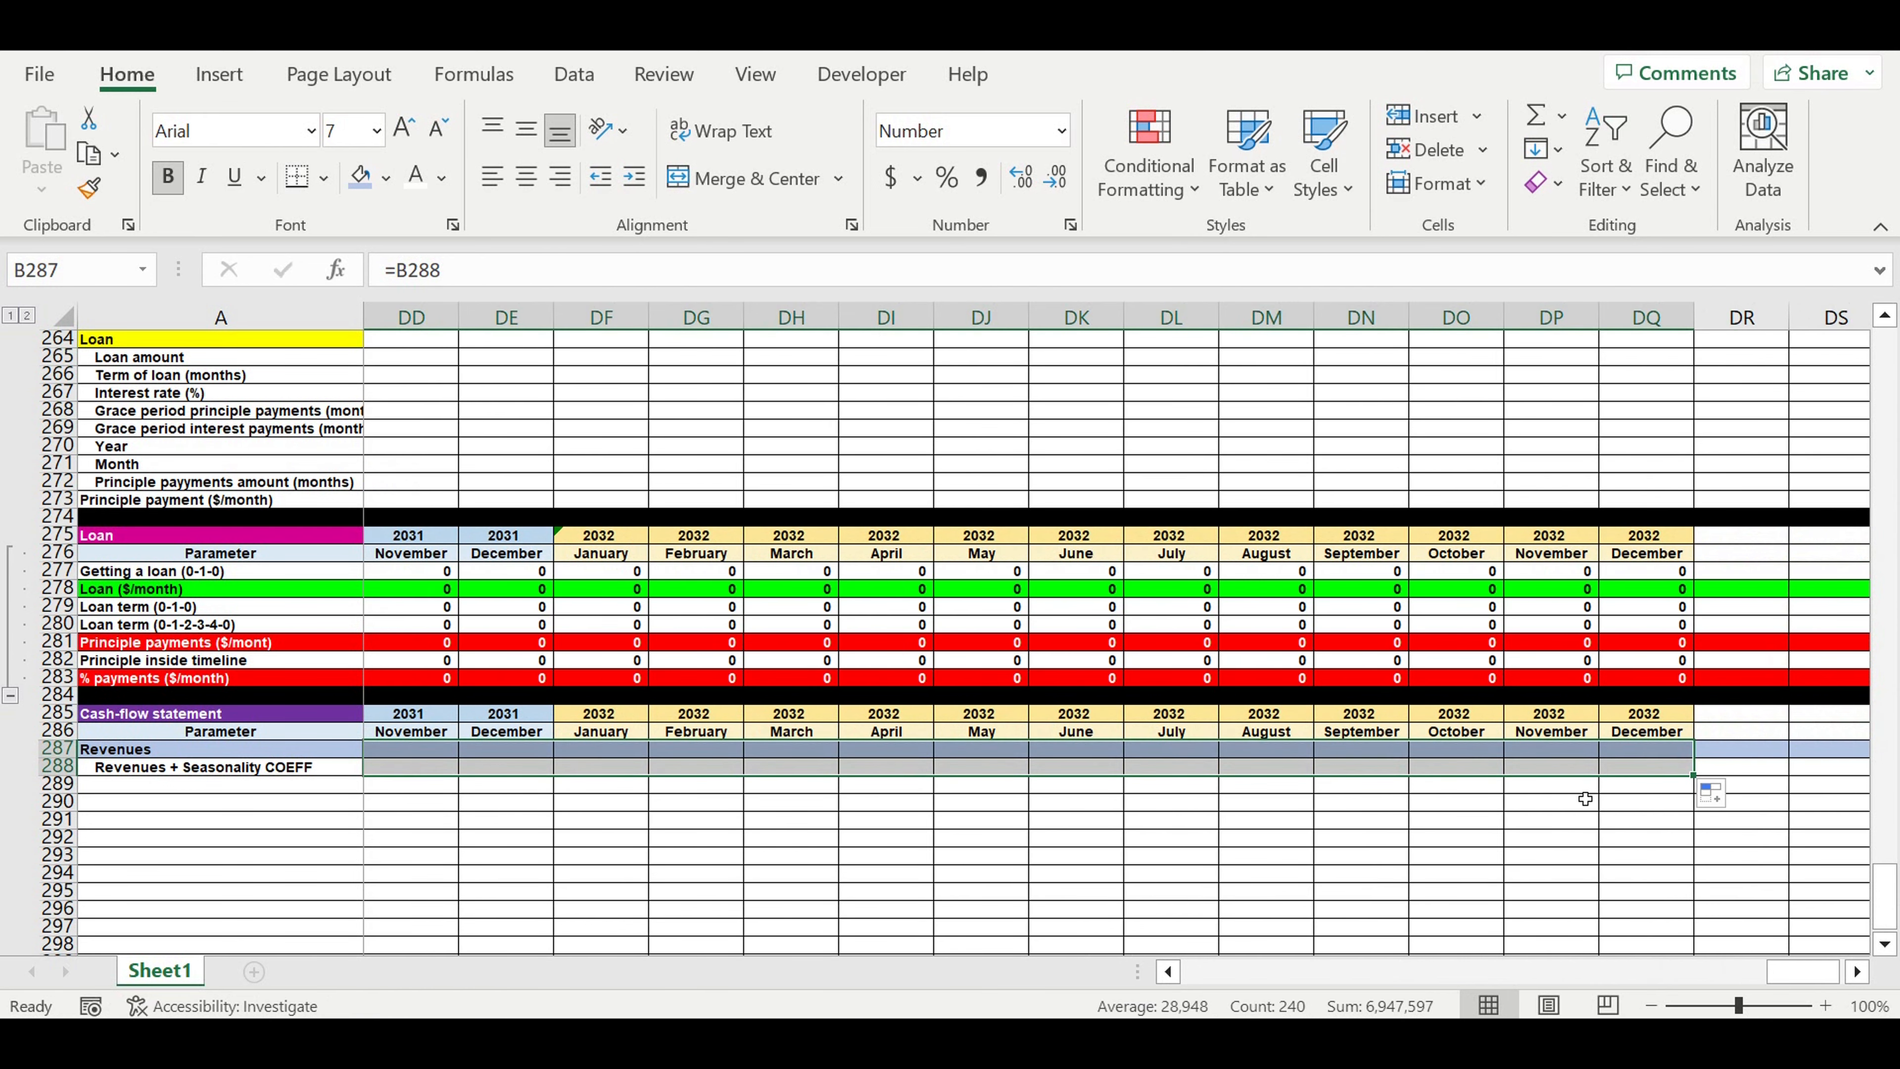
{"action": "left_click", "coordinate": [1554, 807]}
{"action": "left_click_drag", "start_coordinate": [1800, 971], "coordinate": [284, 827]}
{"action": "left_click", "coordinate": [277, 820]}
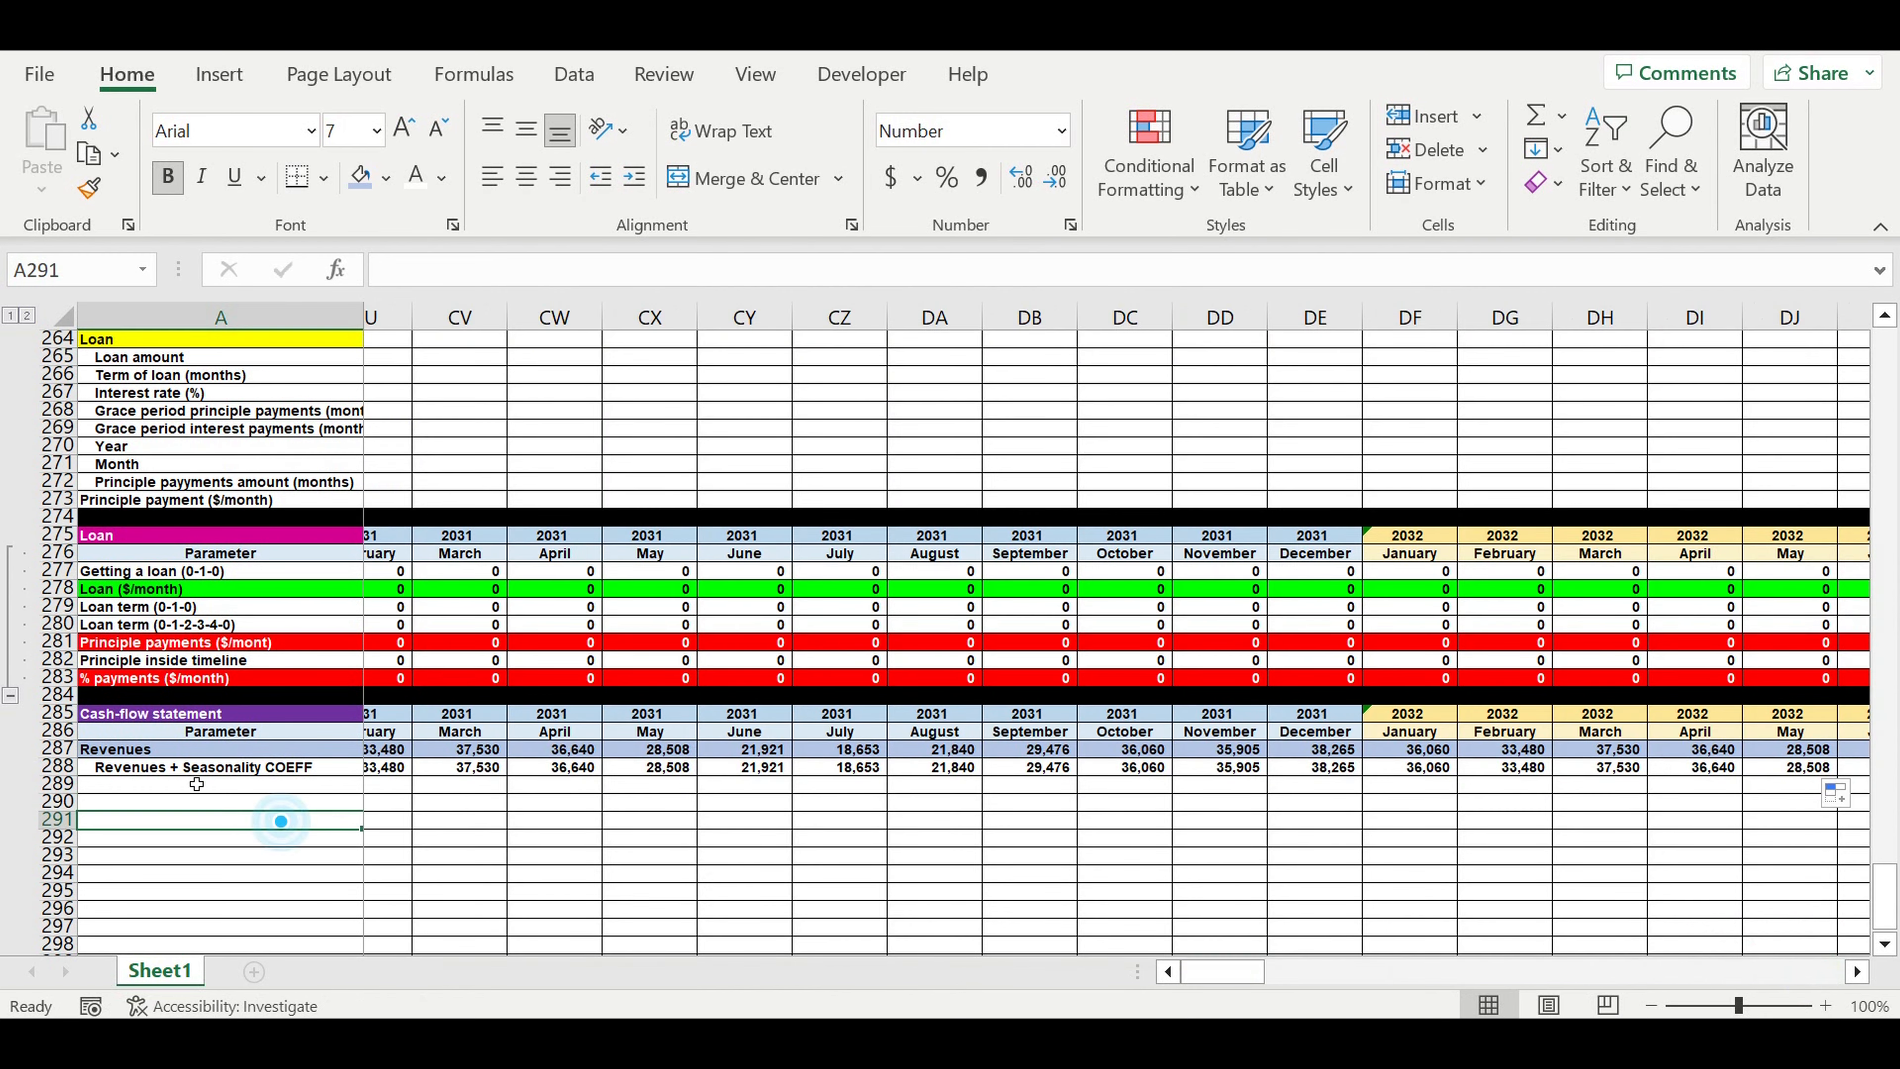
Copy the Revenues rows 287:288 and paste them directly below, starting at row 289
{"action": "left_click_drag", "start_coordinate": [53, 715], "coordinate": [59, 767]}
{"action": "left_click", "coordinate": [177, 807]}
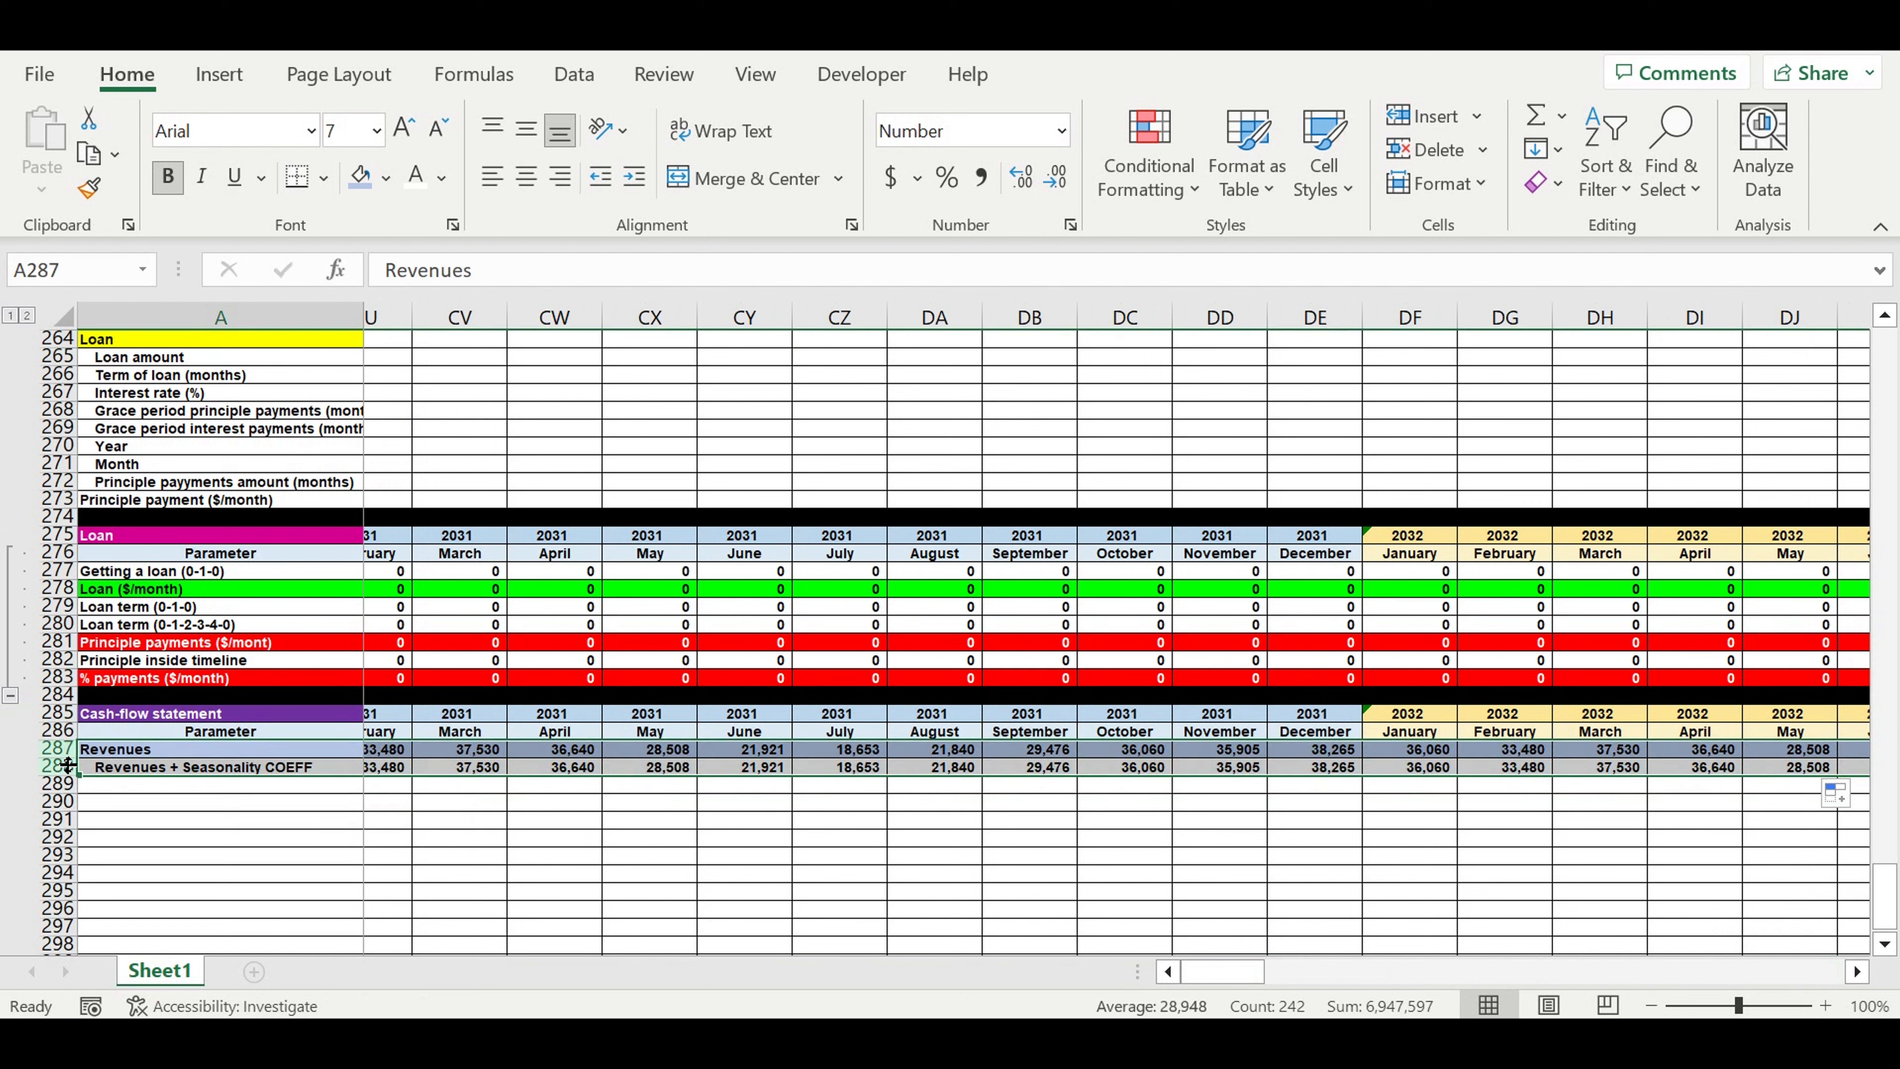
{"action": "key", "text": "ctrl+c"}
{"action": "left_click", "coordinate": [143, 793]}
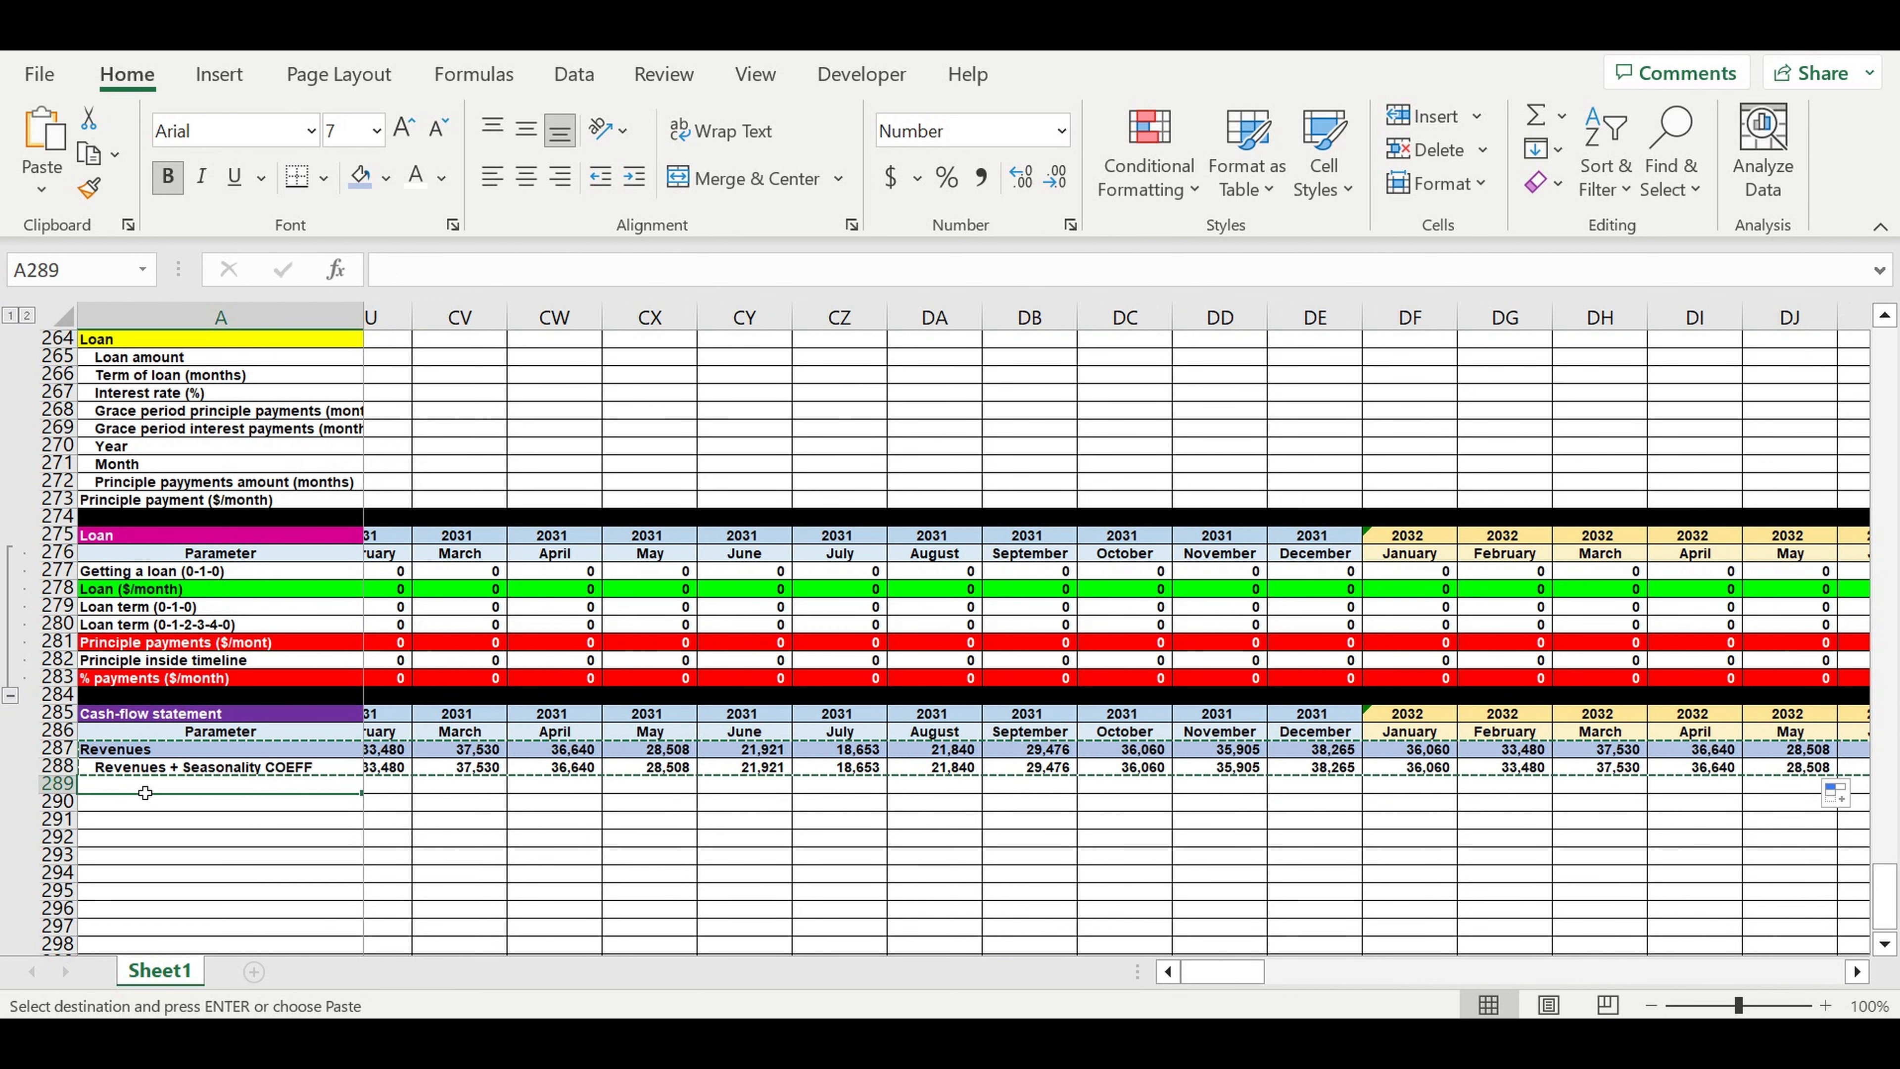
{"action": "key", "text": "ctrl+v"}
{"action": "left_click", "coordinate": [653, 887]}
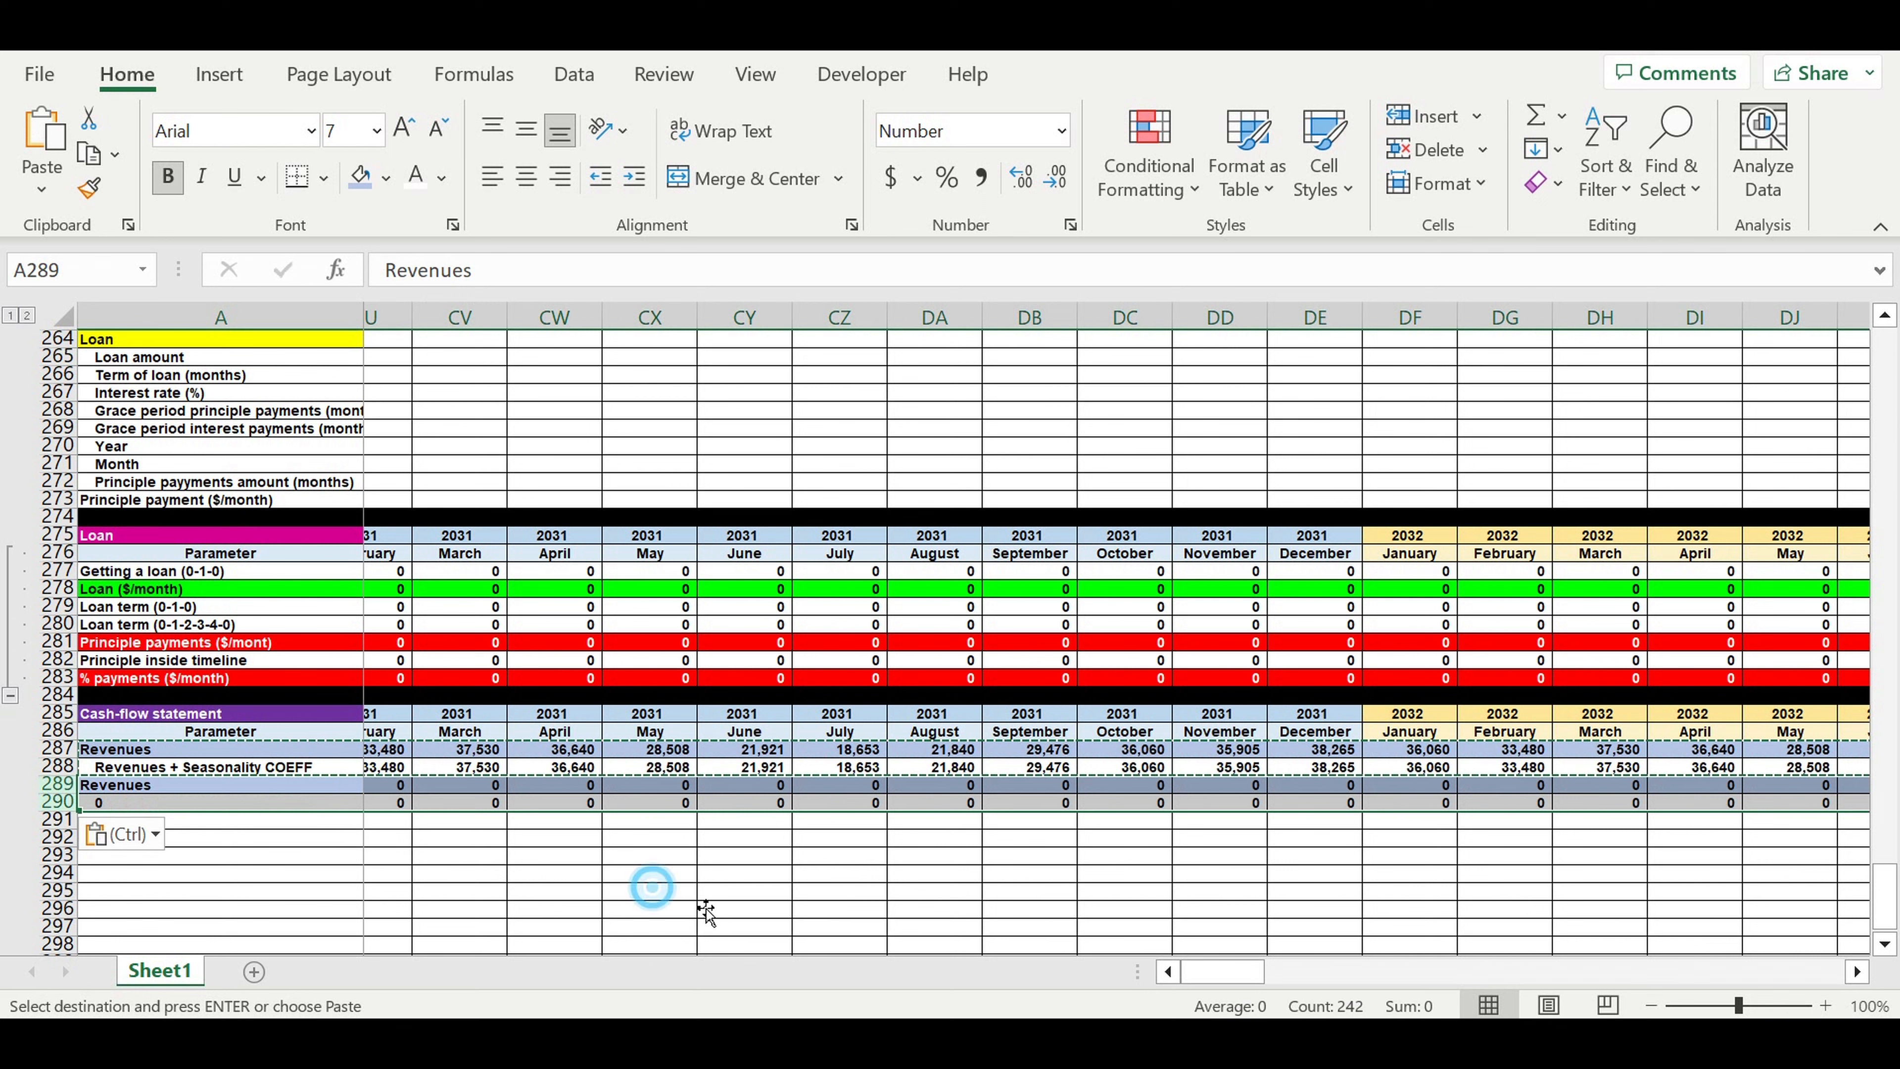
Rename the pasted heading in A289 to "Direct expenses"
{"action": "left_click_drag", "start_coordinate": [1214, 976], "coordinate": [1176, 976]}
{"action": "left_click", "coordinate": [114, 789]}
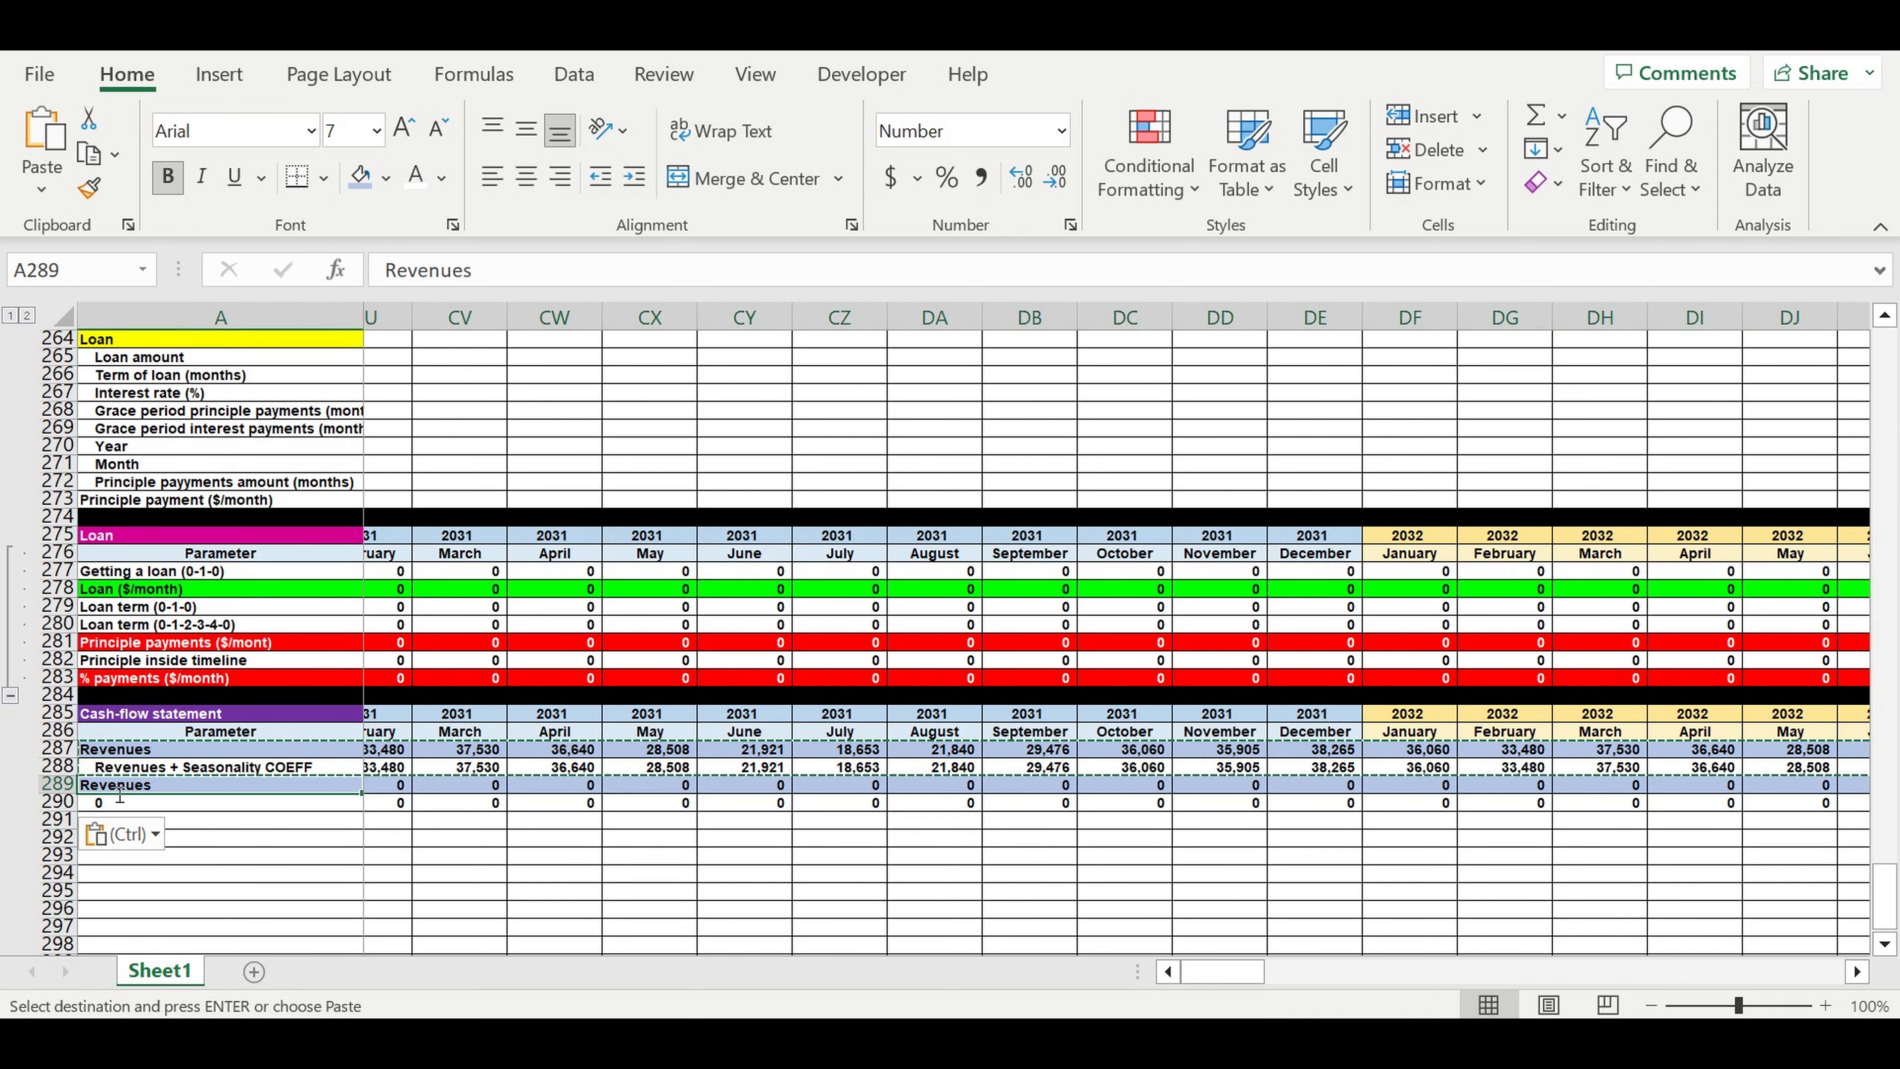
{"action": "type", "text": "Direct expens"}
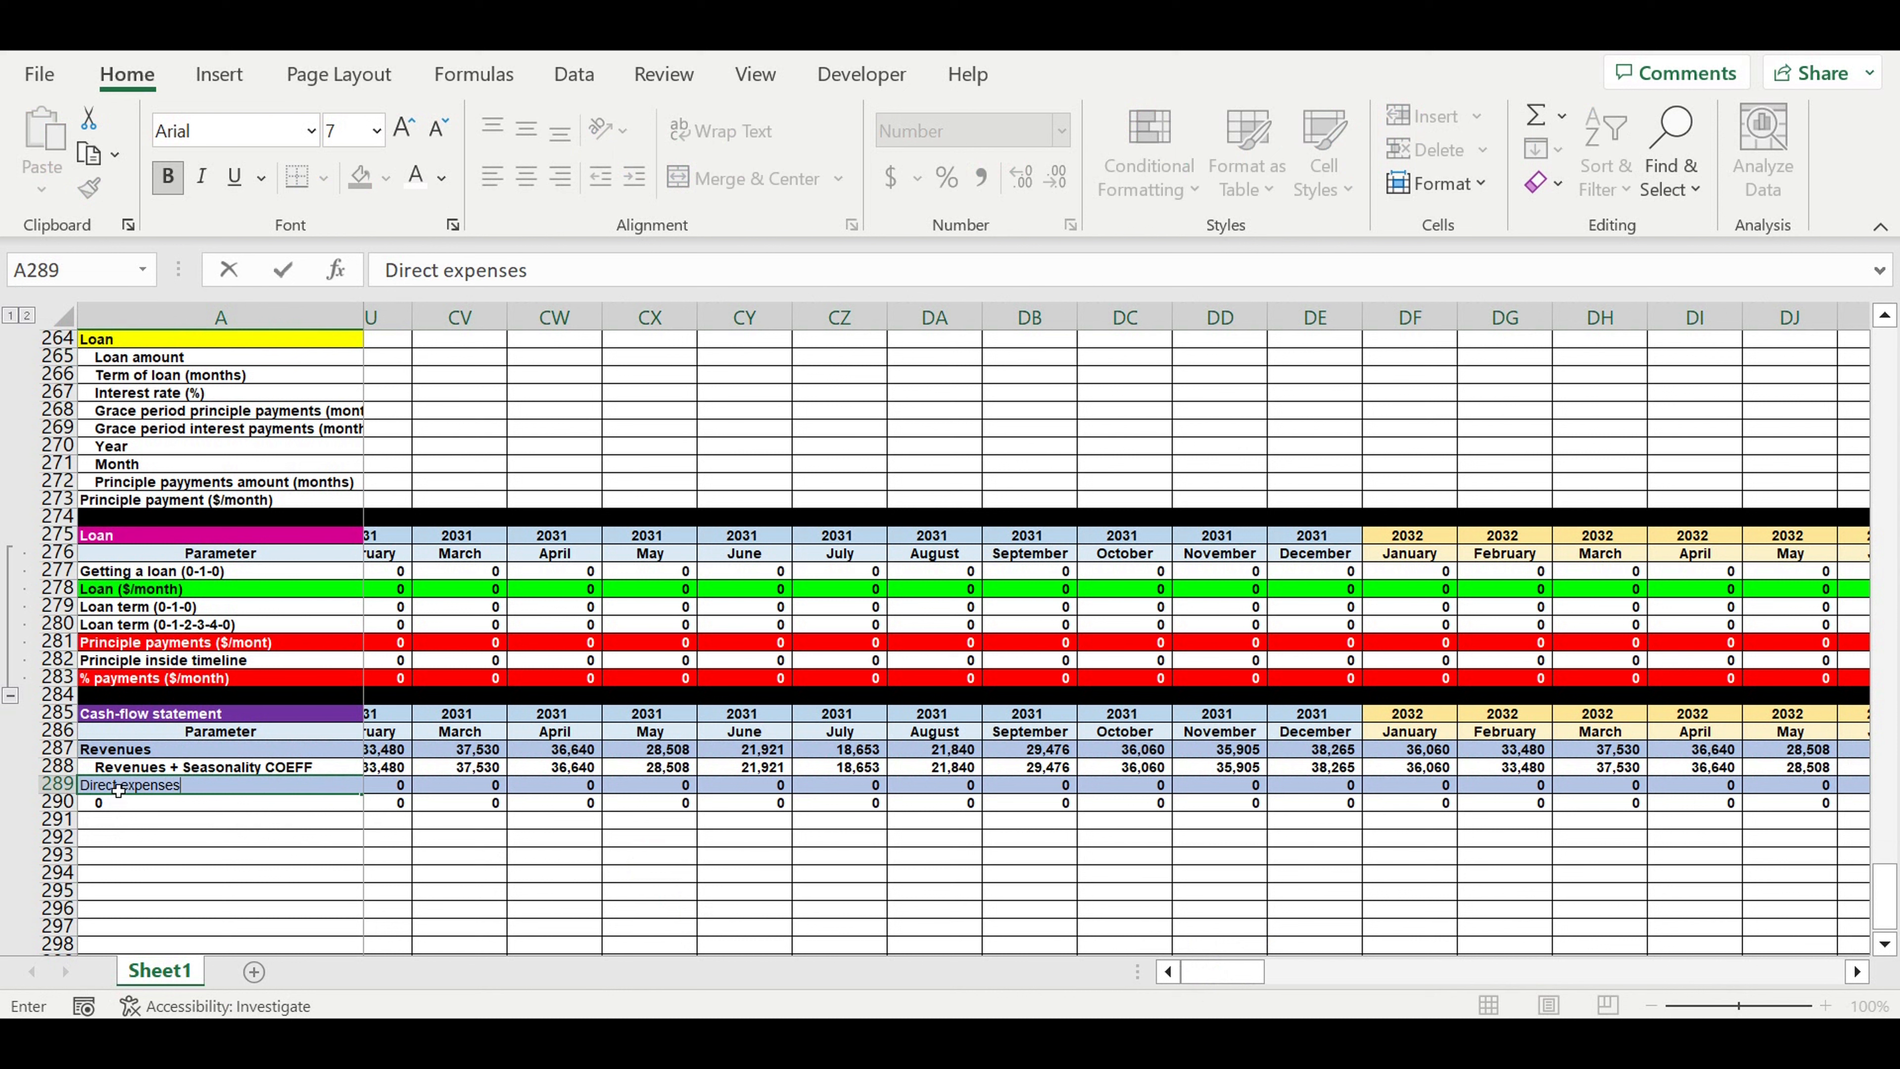
{"action": "key", "text": "Return"}
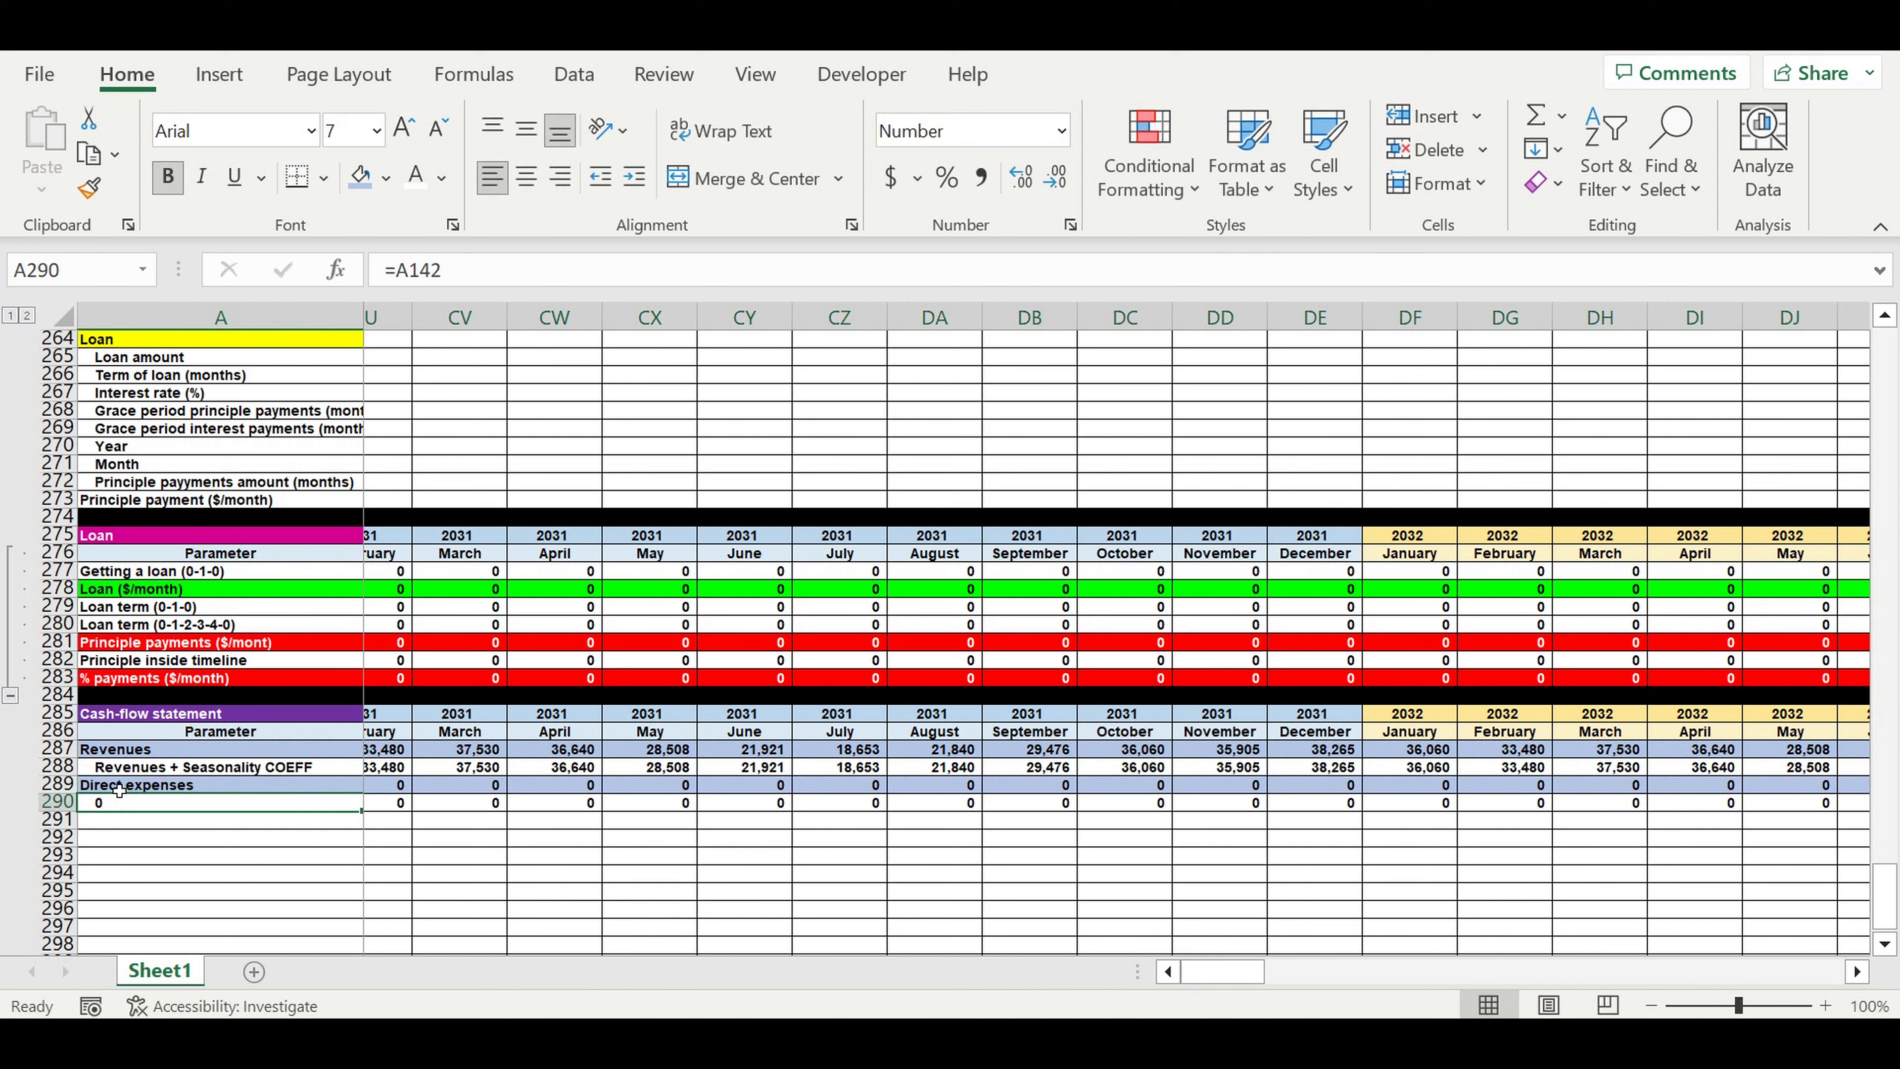
Link the label cell A290 to the "Direct expenses + Seasonality COEFF" label in A141 of the Rev+dir exp step 2 section
{"action": "left_click", "coordinate": [222, 858]}
{"action": "left_click_drag", "start_coordinate": [1193, 971], "coordinate": [1168, 973]}
{"action": "scroll", "coordinate": [833, 691], "scroll_direction": "down", "scroll_amount": 3}
{"action": "scroll", "coordinate": [847, 691], "scroll_direction": "up", "scroll_amount": 2}
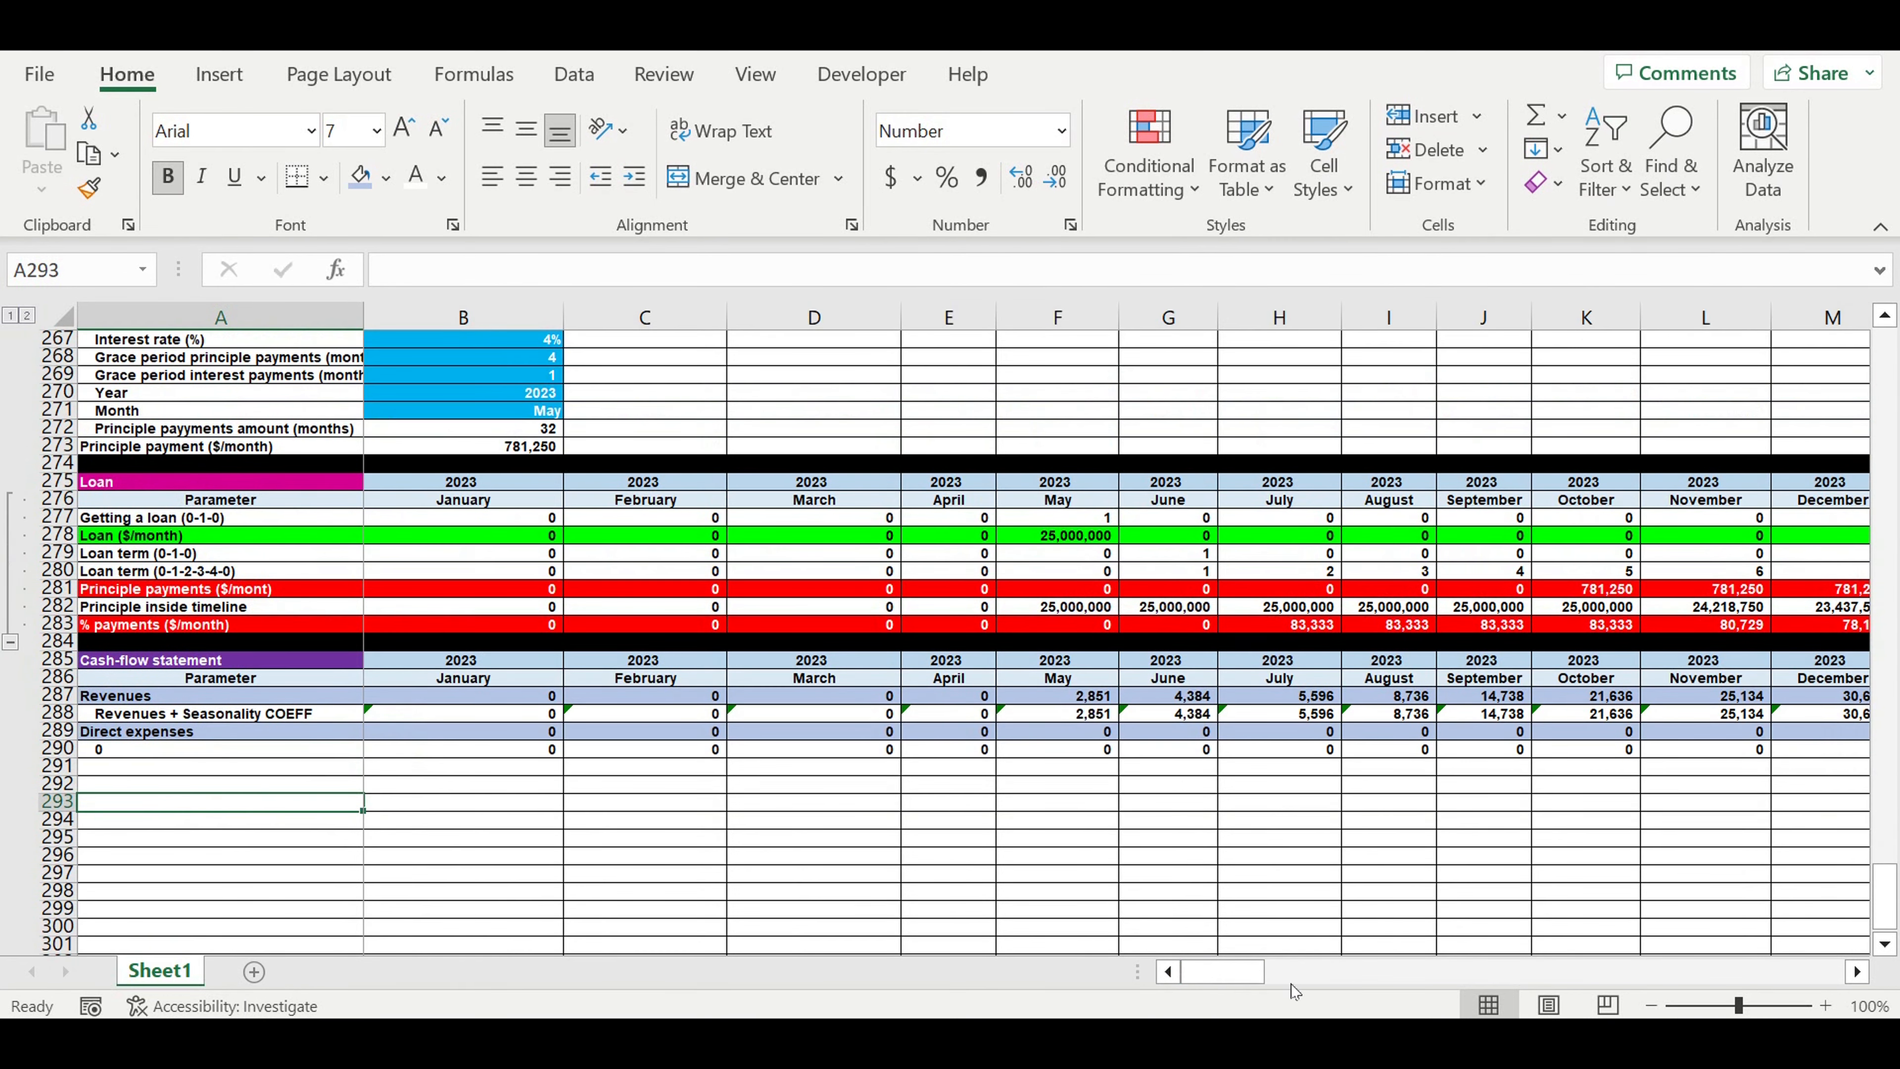
{"action": "left_click_drag", "start_coordinate": [1208, 977], "coordinate": [1152, 967]}
{"action": "left_click", "coordinate": [132, 734]}
{"action": "left_click", "coordinate": [131, 760]}
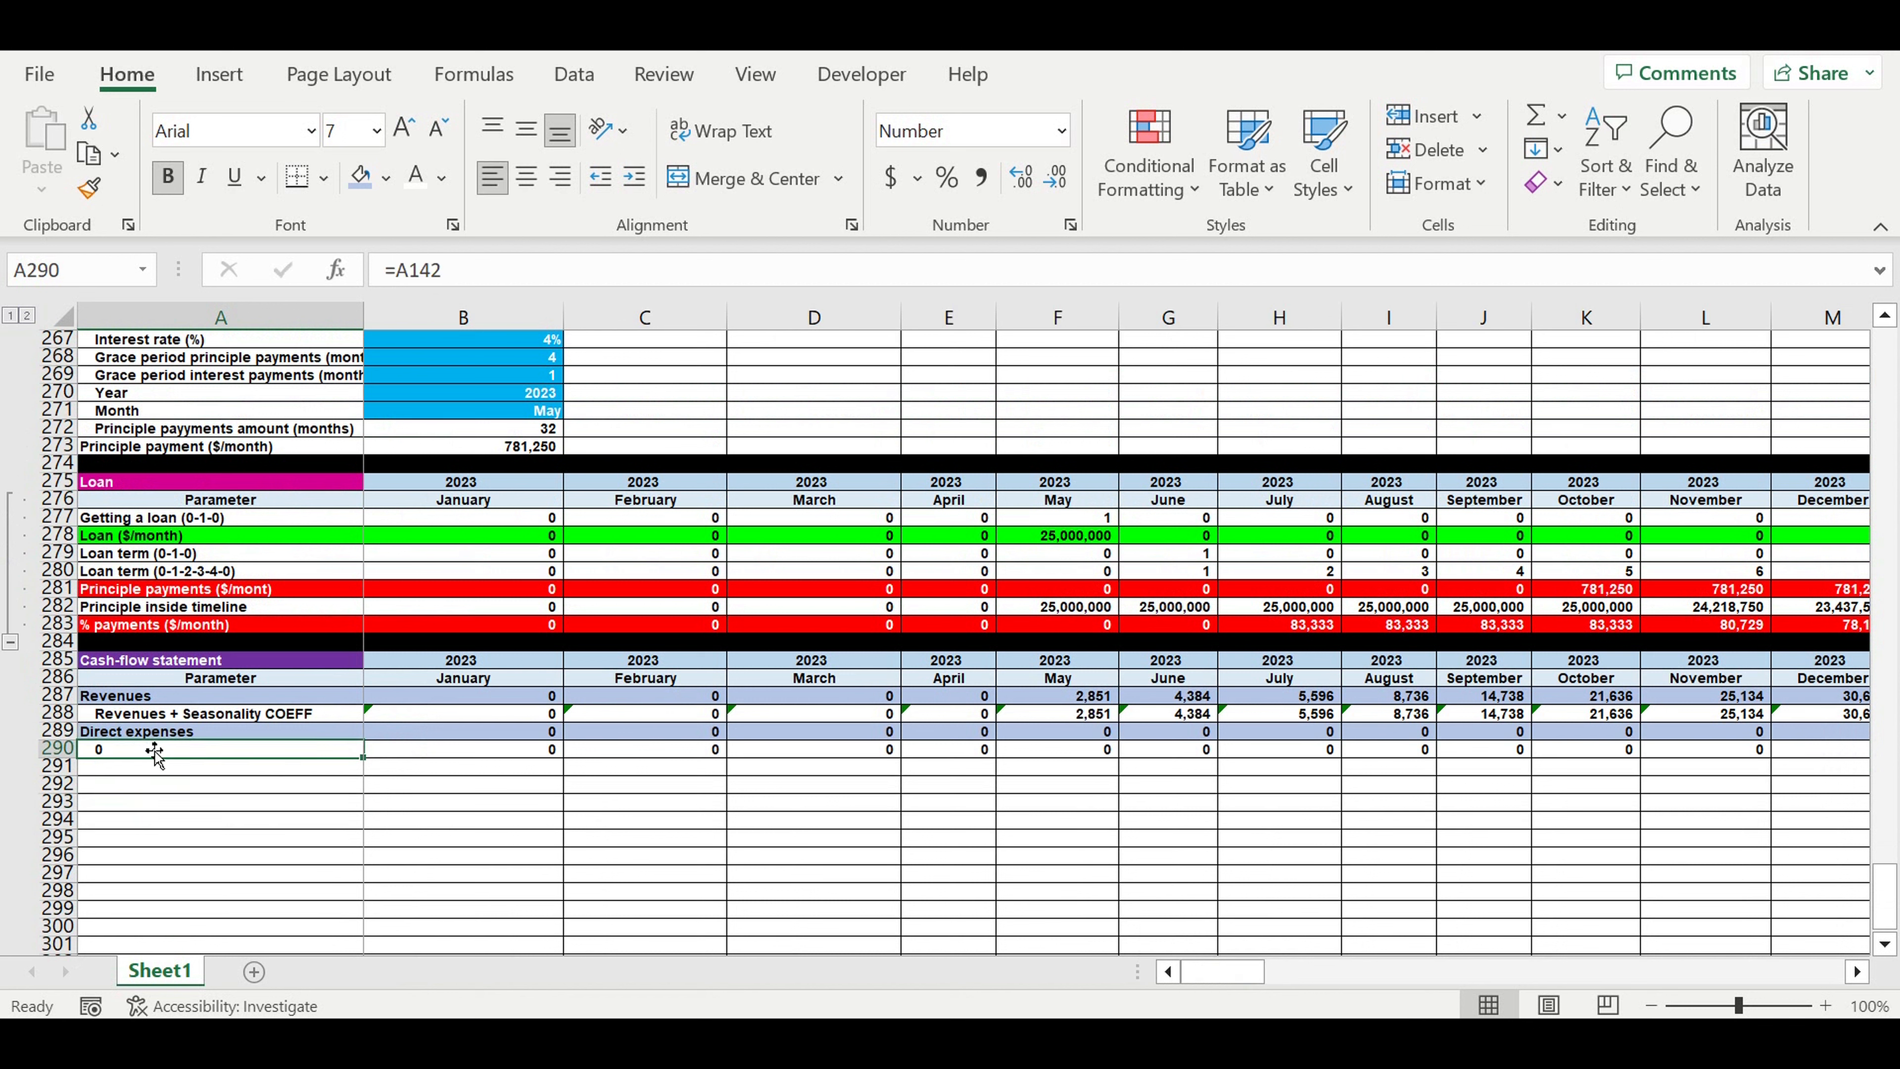
{"action": "type", "text": "="}
{"action": "left_click_drag", "start_coordinate": [1885, 915], "coordinate": [1884, 363]}
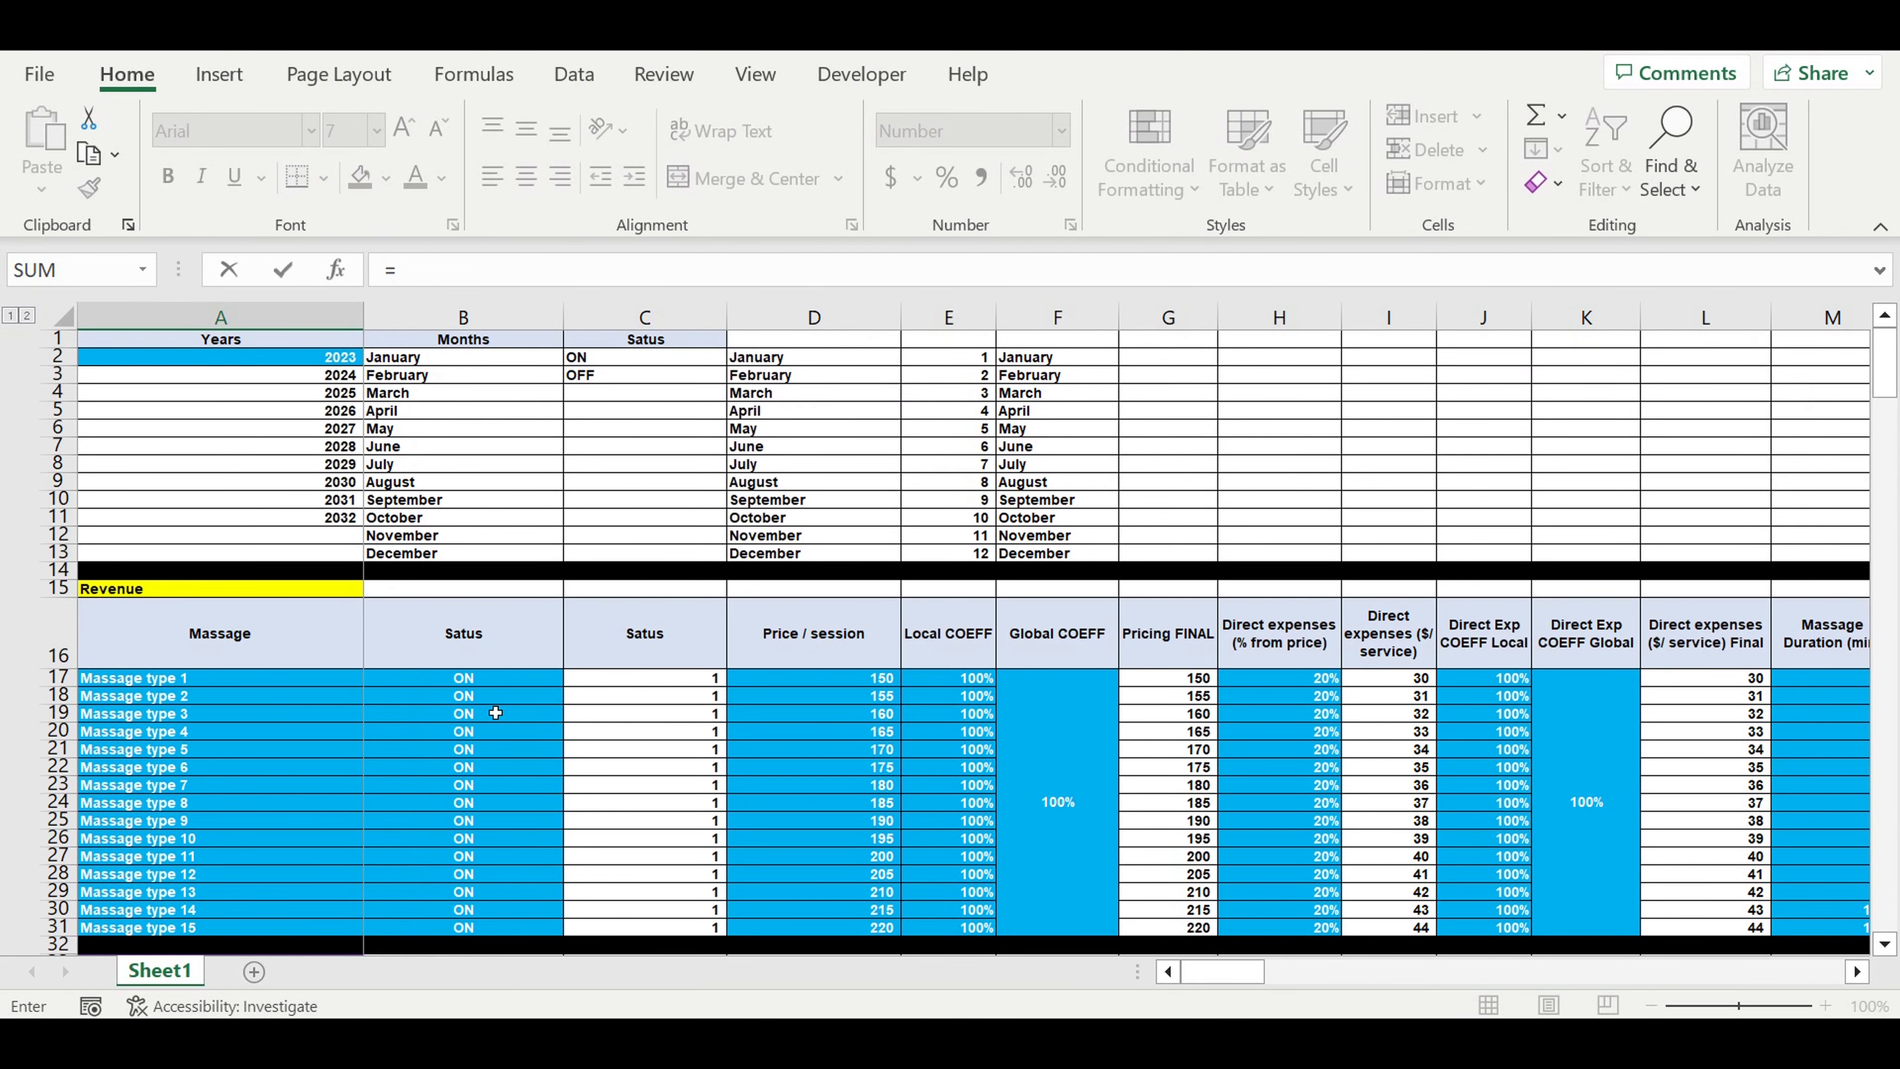
{"action": "scroll", "coordinate": [496, 730], "scroll_direction": "down", "scroll_amount": 7}
{"action": "scroll", "coordinate": [495, 733], "scroll_direction": "down", "scroll_amount": 20}
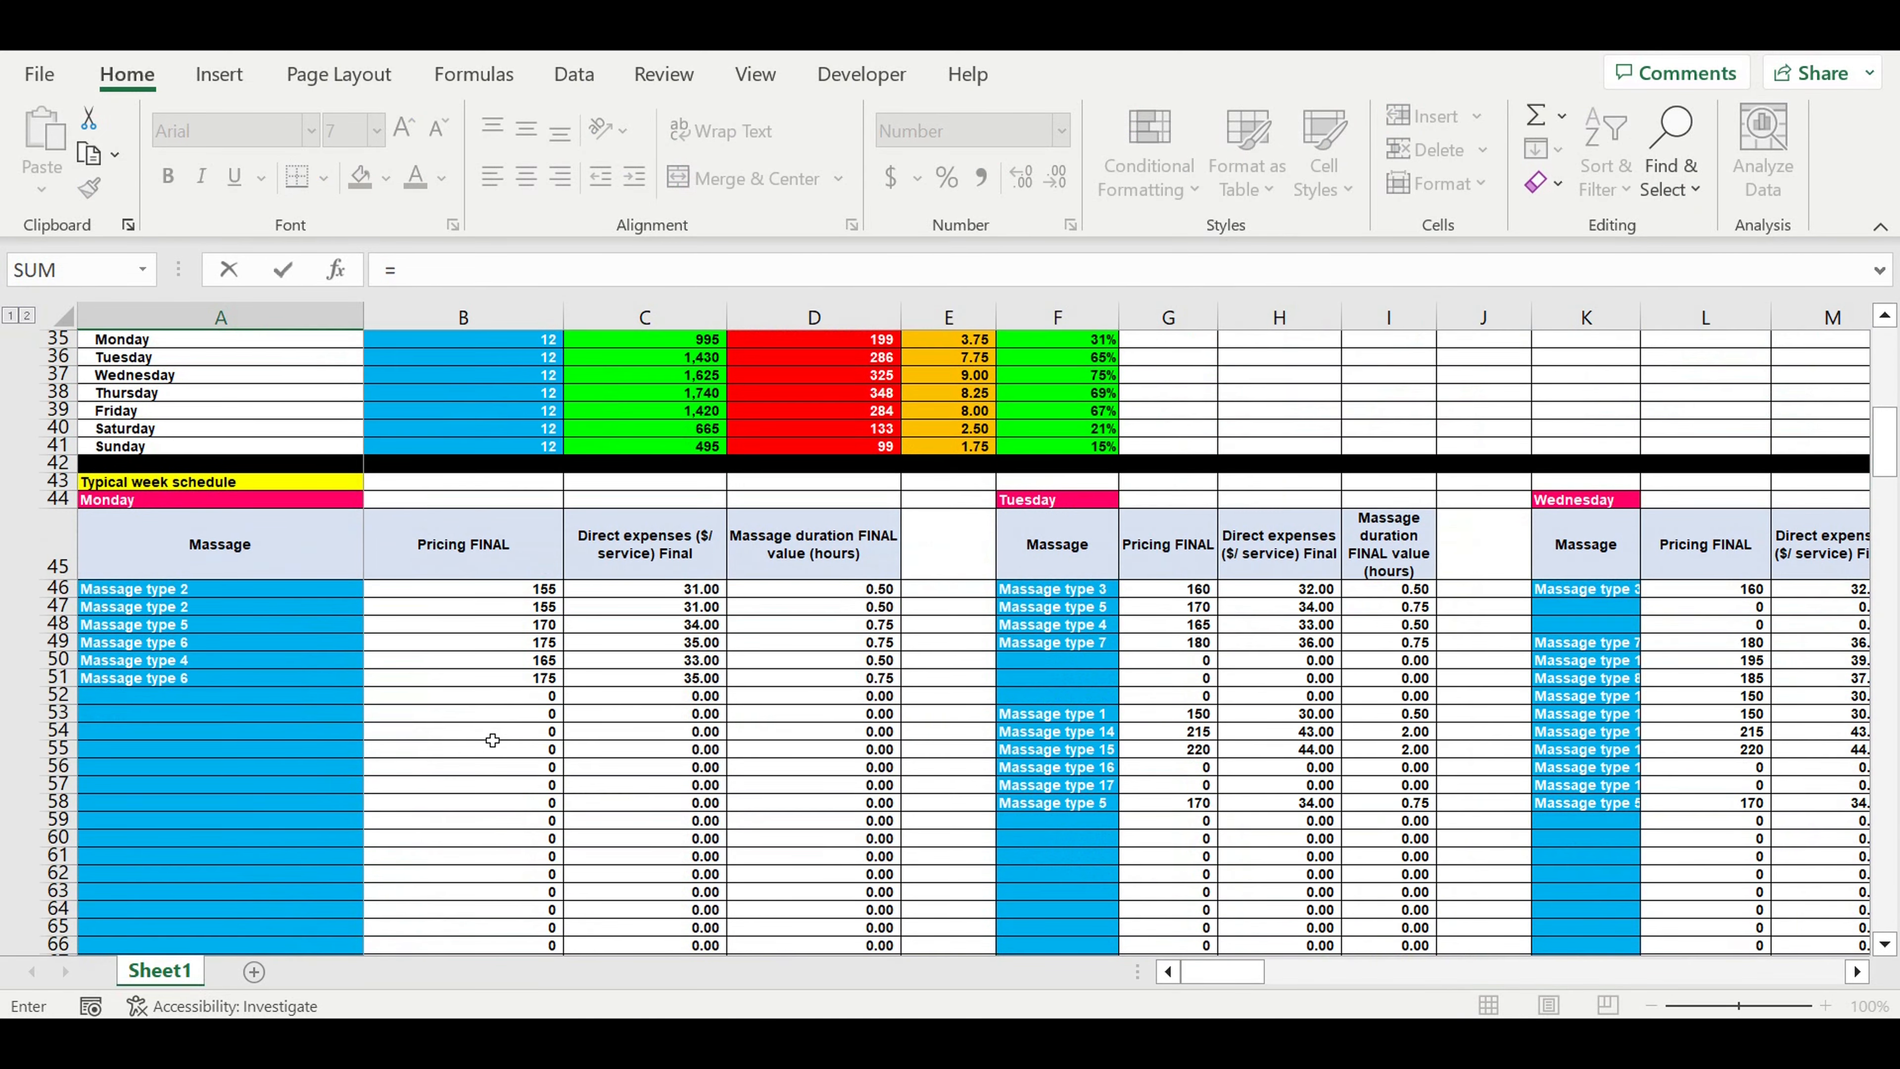
{"action": "scroll", "coordinate": [501, 729], "scroll_direction": "down", "scroll_amount": 9}
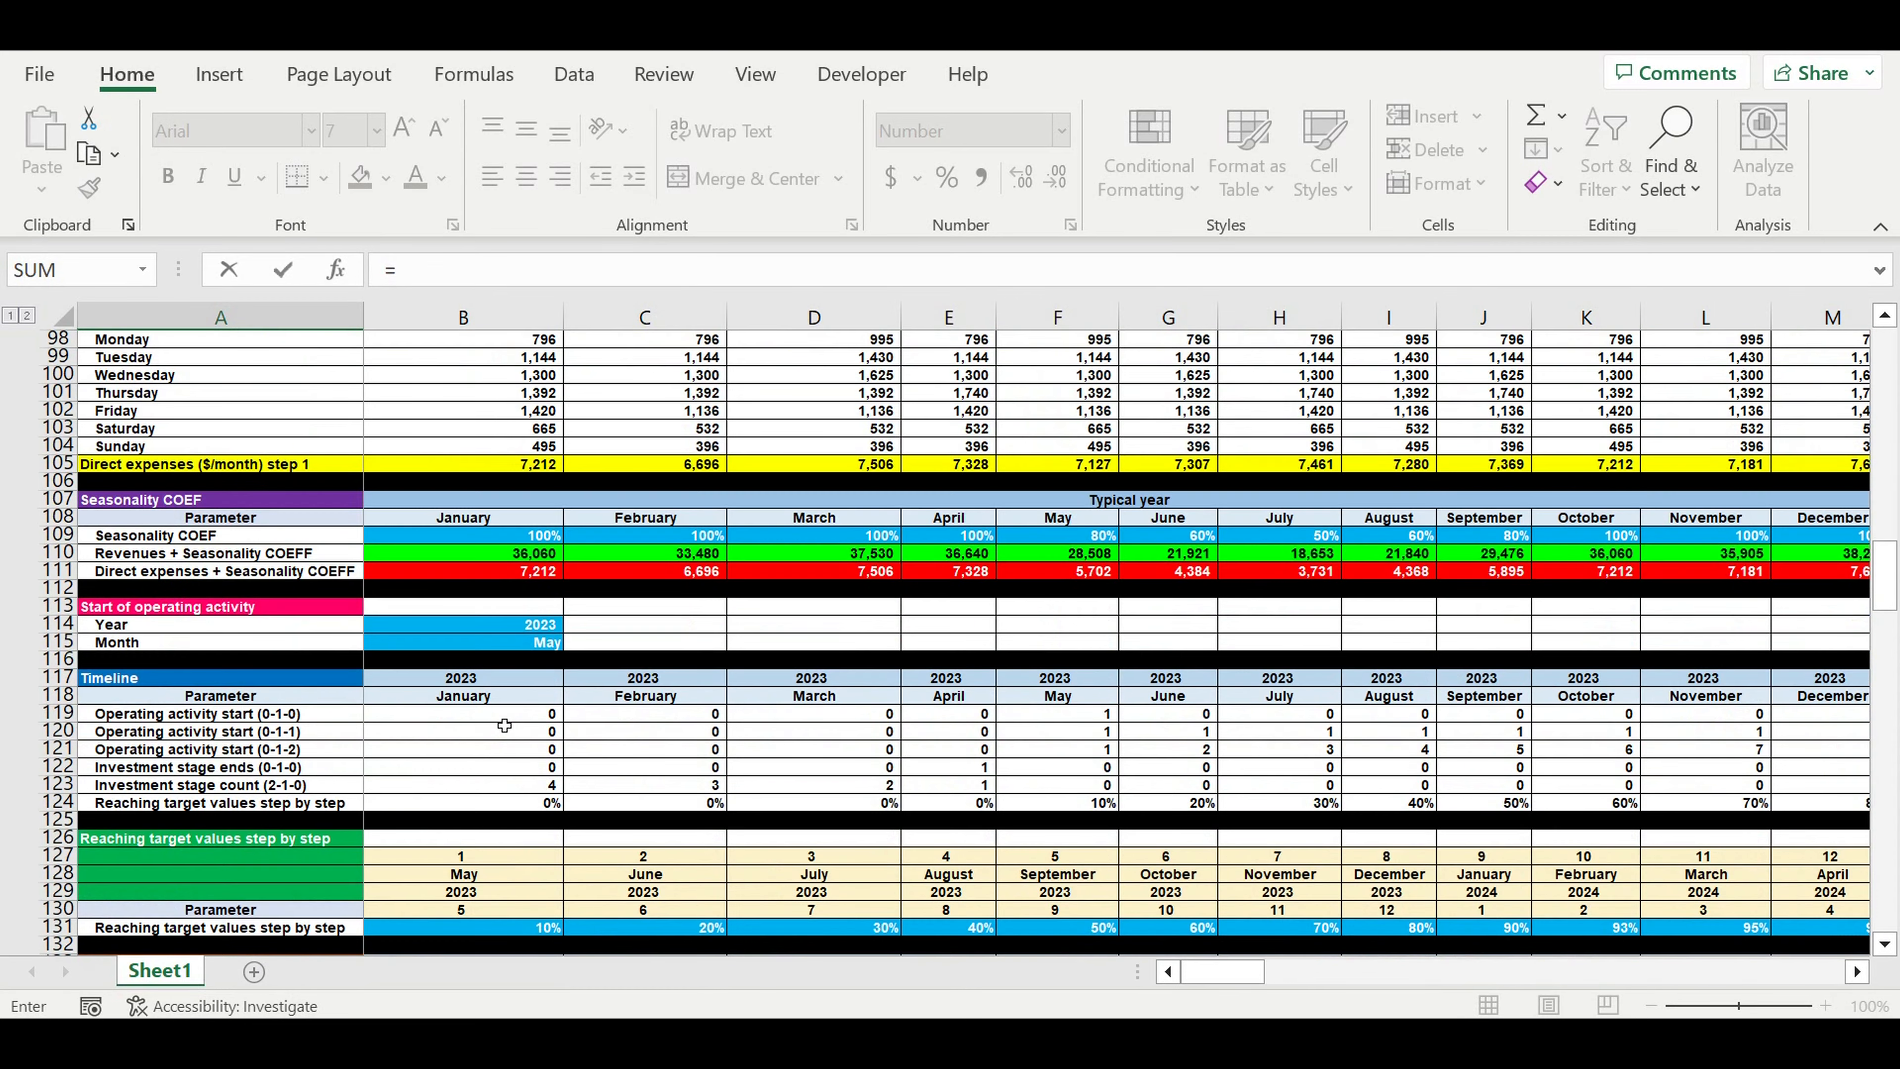
{"action": "scroll", "coordinate": [507, 723], "scroll_direction": "down", "scroll_amount": 1}
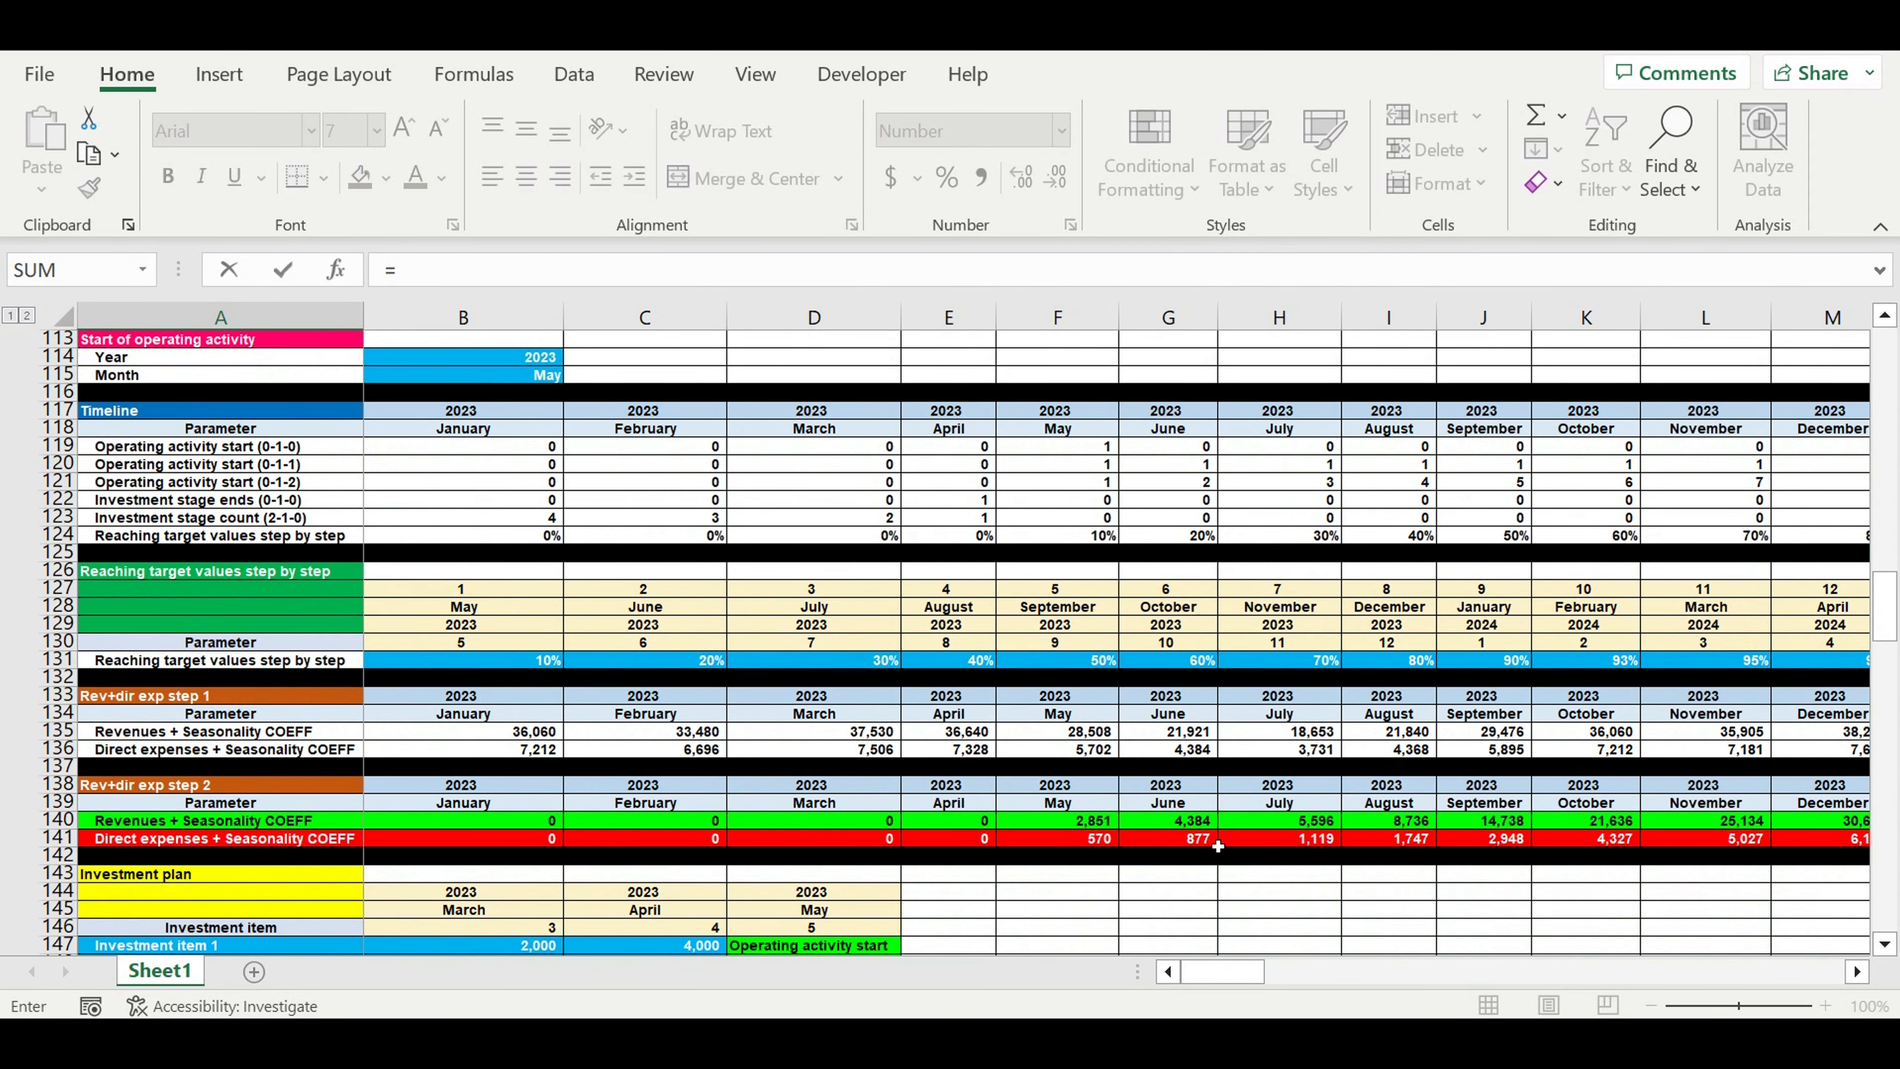
{"action": "left_click", "coordinate": [180, 843]}
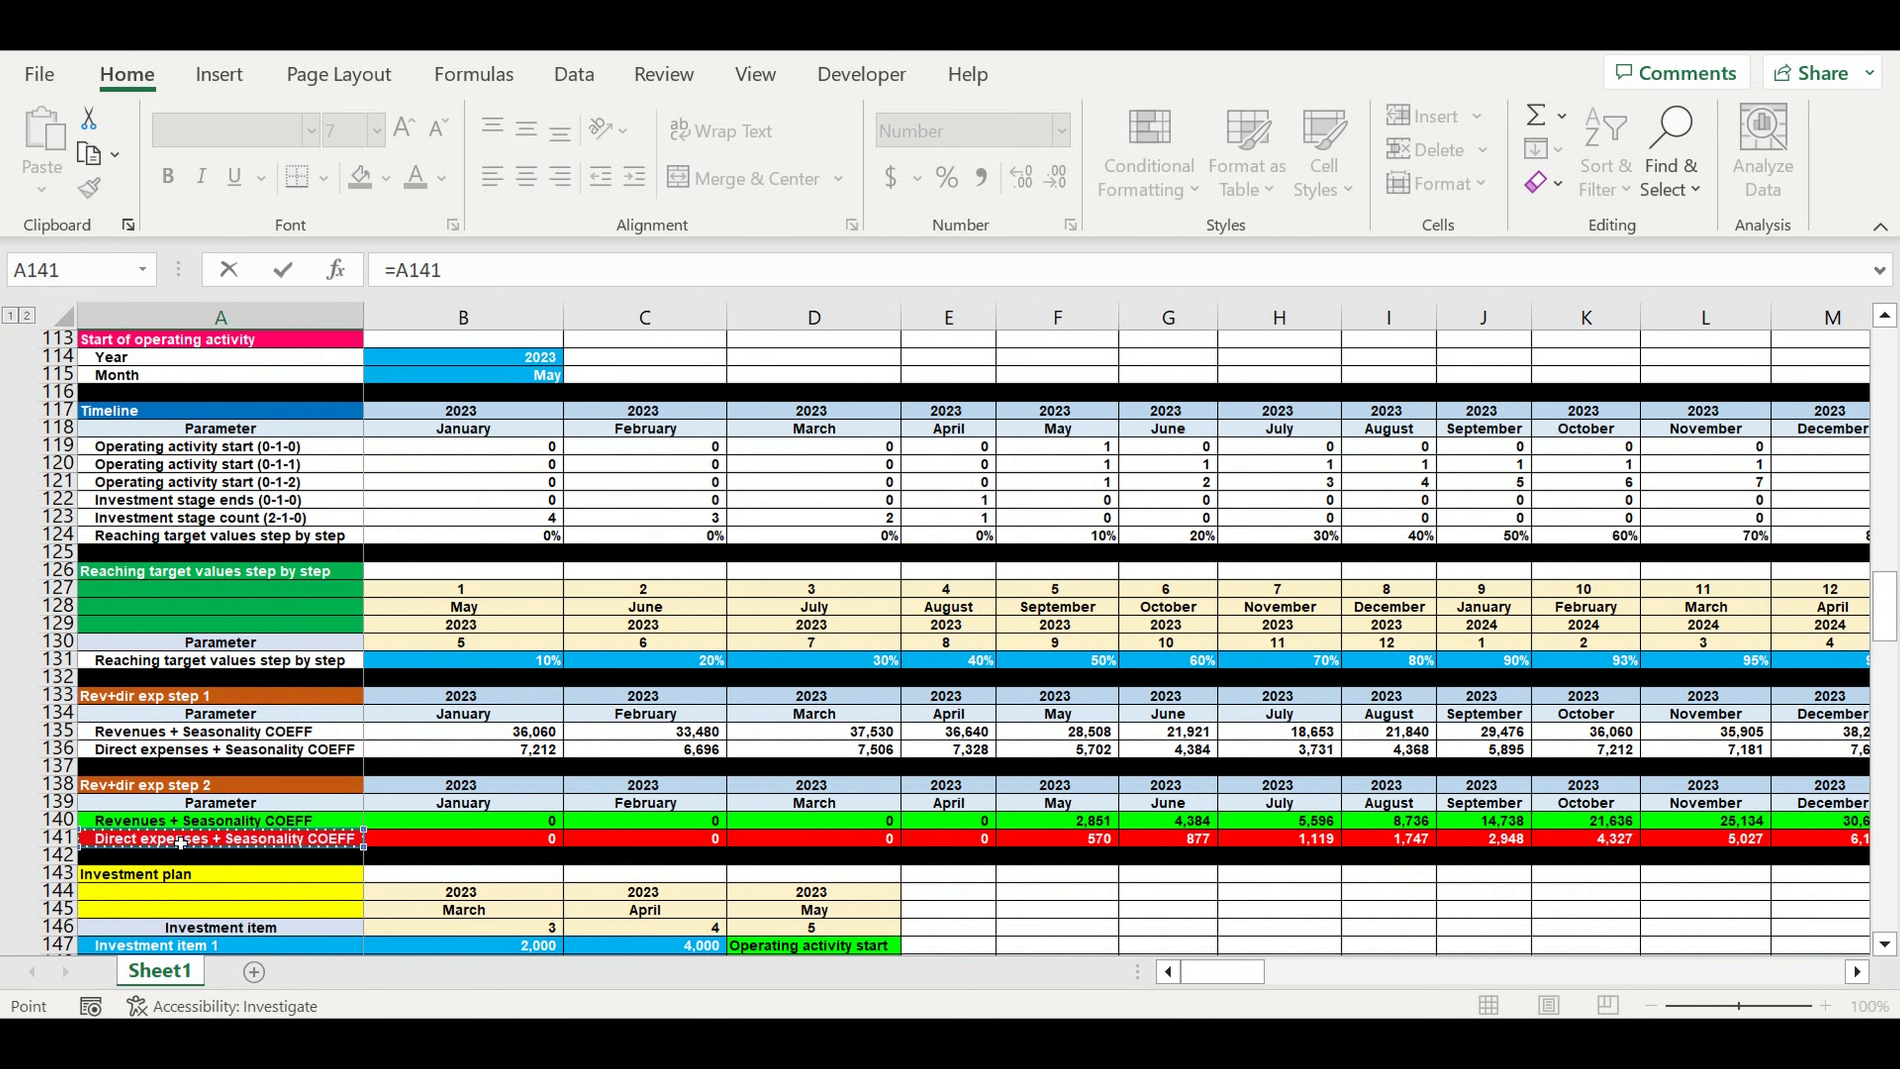
{"action": "key", "text": "Return"}
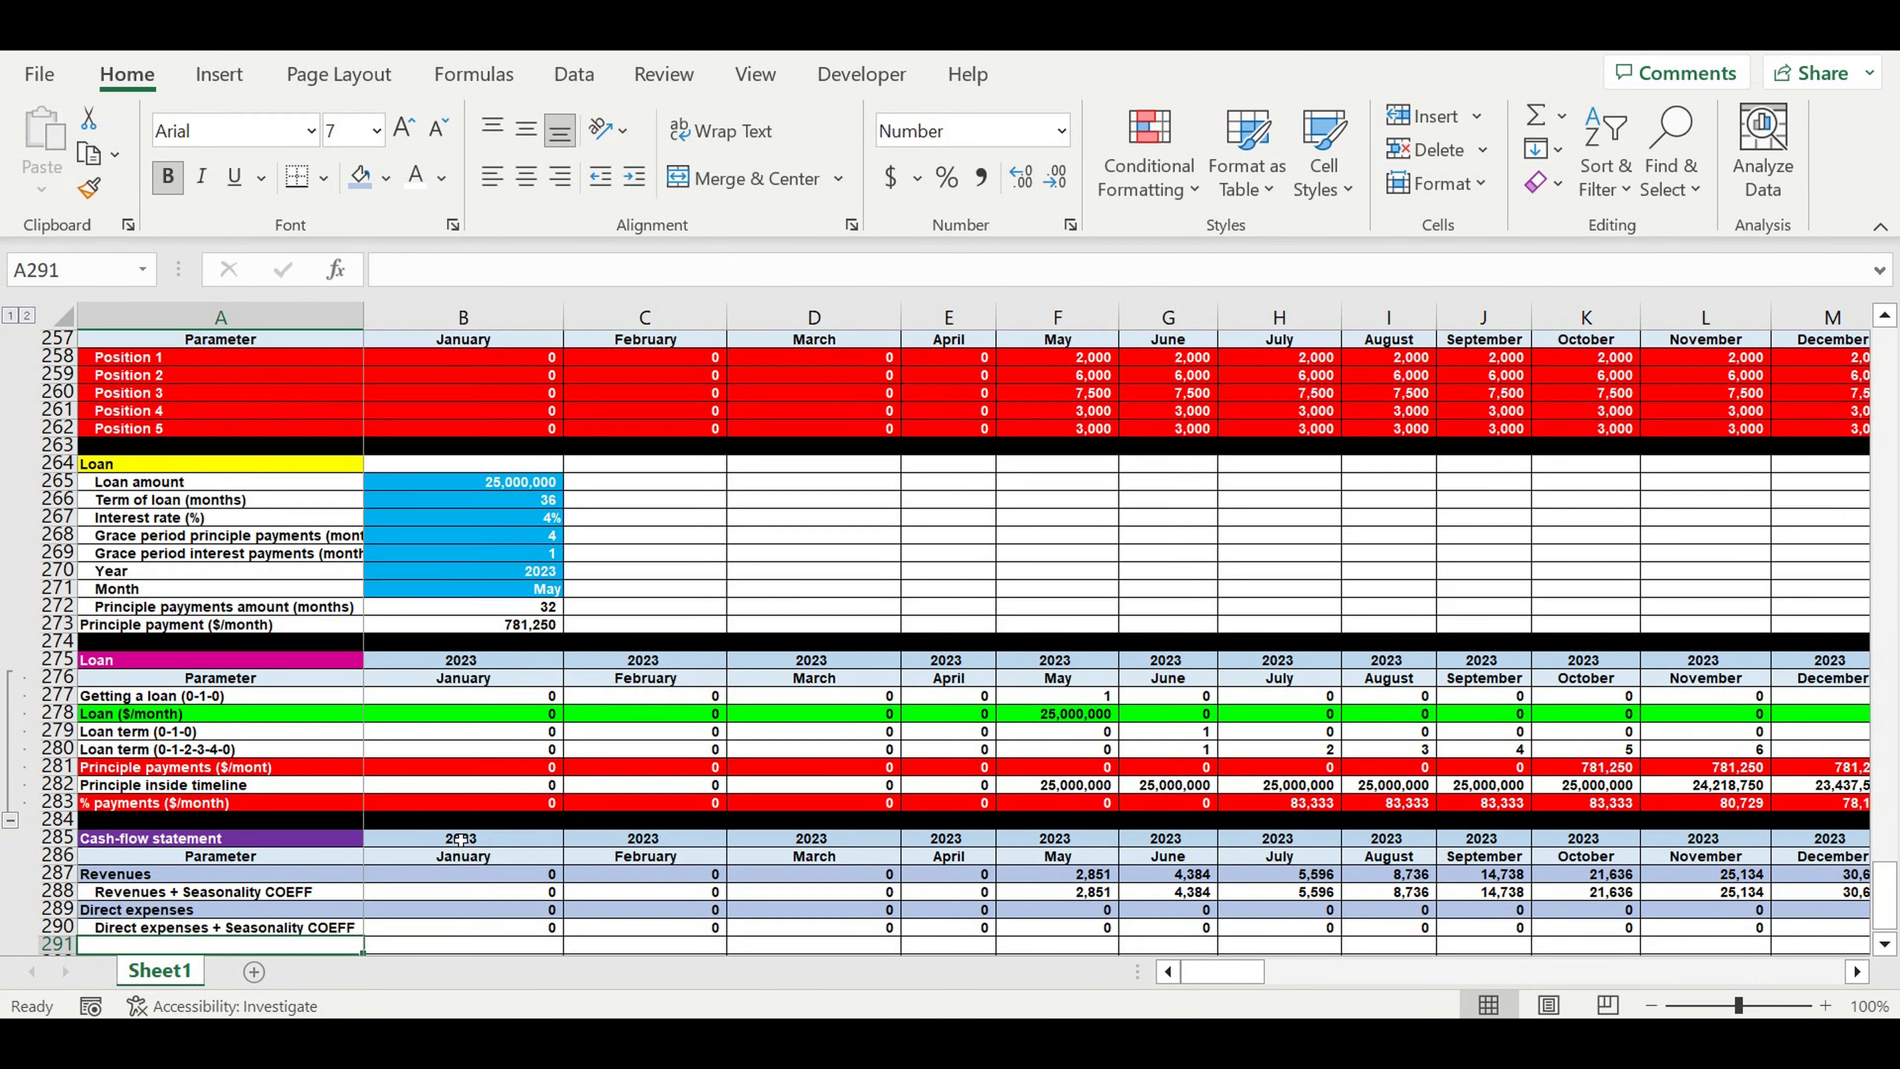
Fill the A290 link into the January cell B290 so it references B141
{"action": "scroll", "coordinate": [466, 840], "scroll_direction": "down", "scroll_amount": 2}
{"action": "left_click", "coordinate": [305, 822]}
{"action": "left_click_drag", "start_coordinate": [367, 837], "coordinate": [553, 861]}
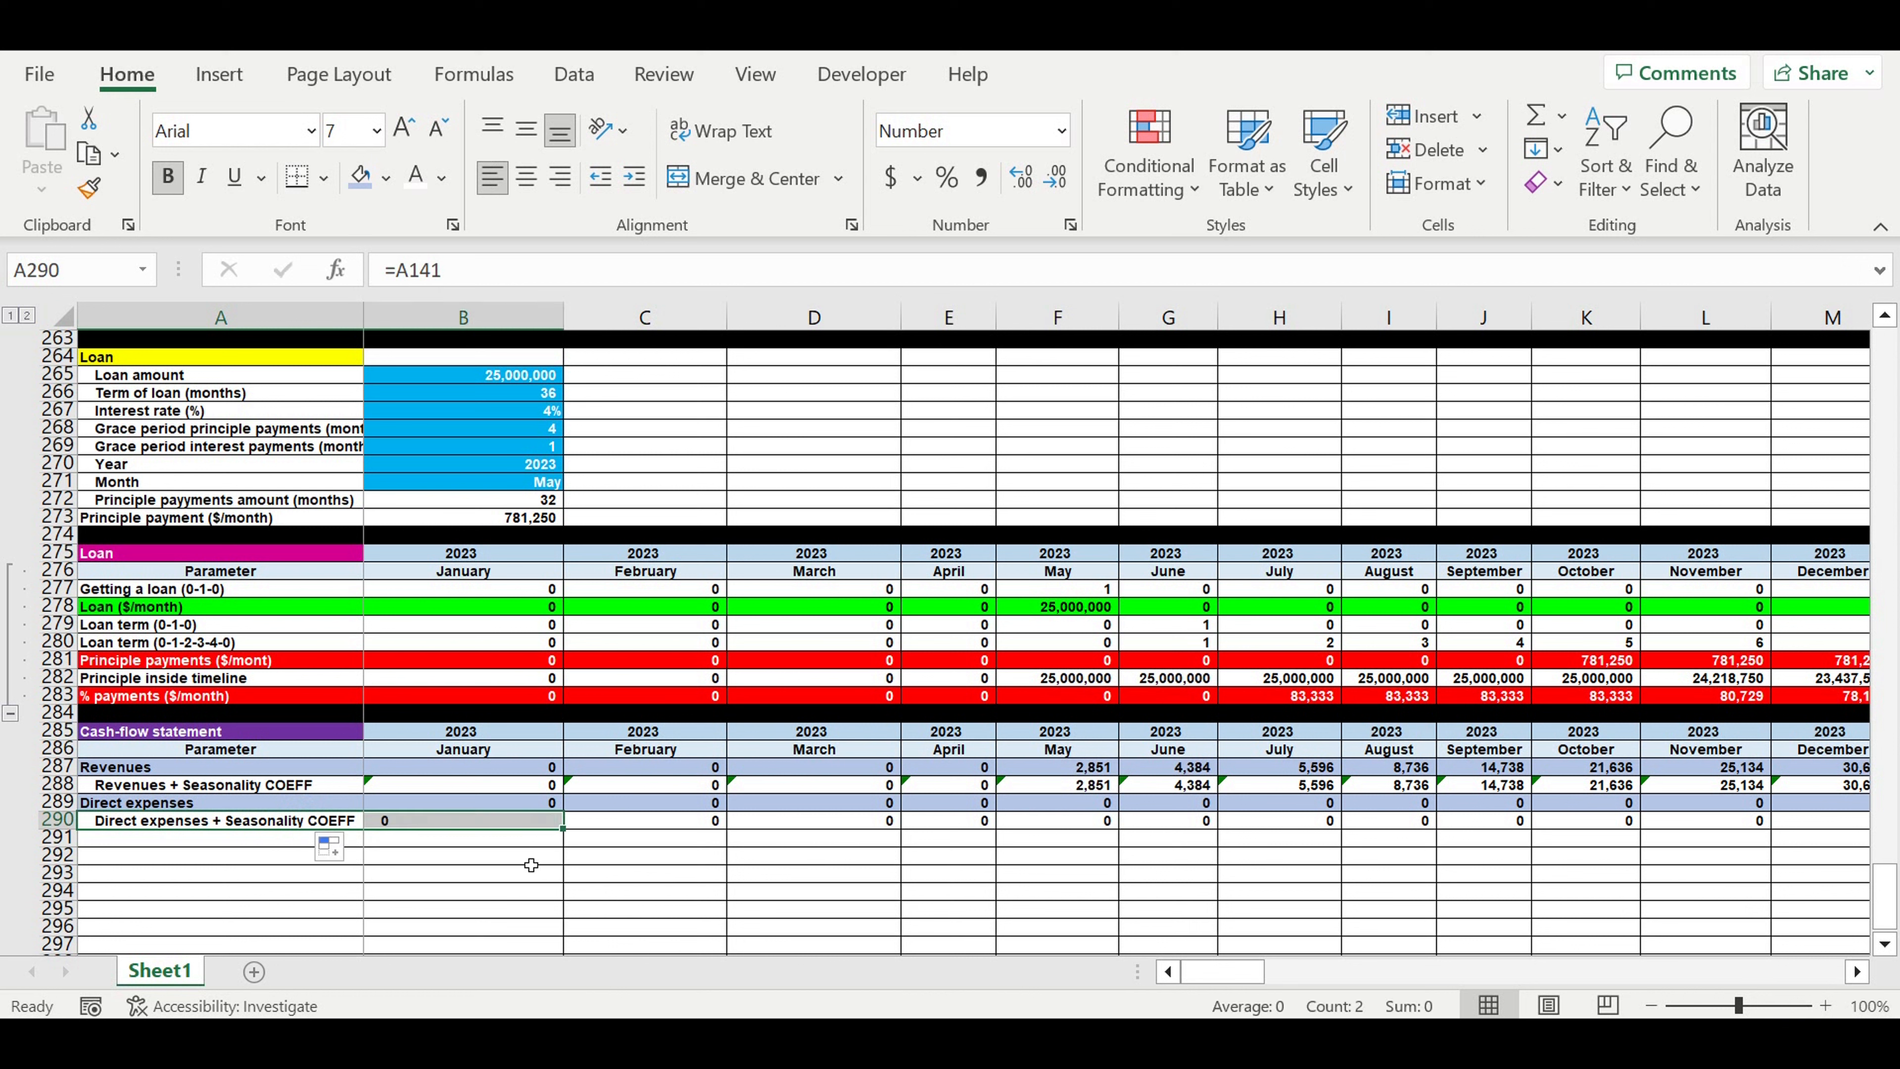
Right-align B290 and fill its formula along the Direct expenses + Seasonality COEFF row through February 2024 in column O
{"action": "left_click", "coordinate": [523, 822]}
{"action": "left_click", "coordinate": [561, 174]}
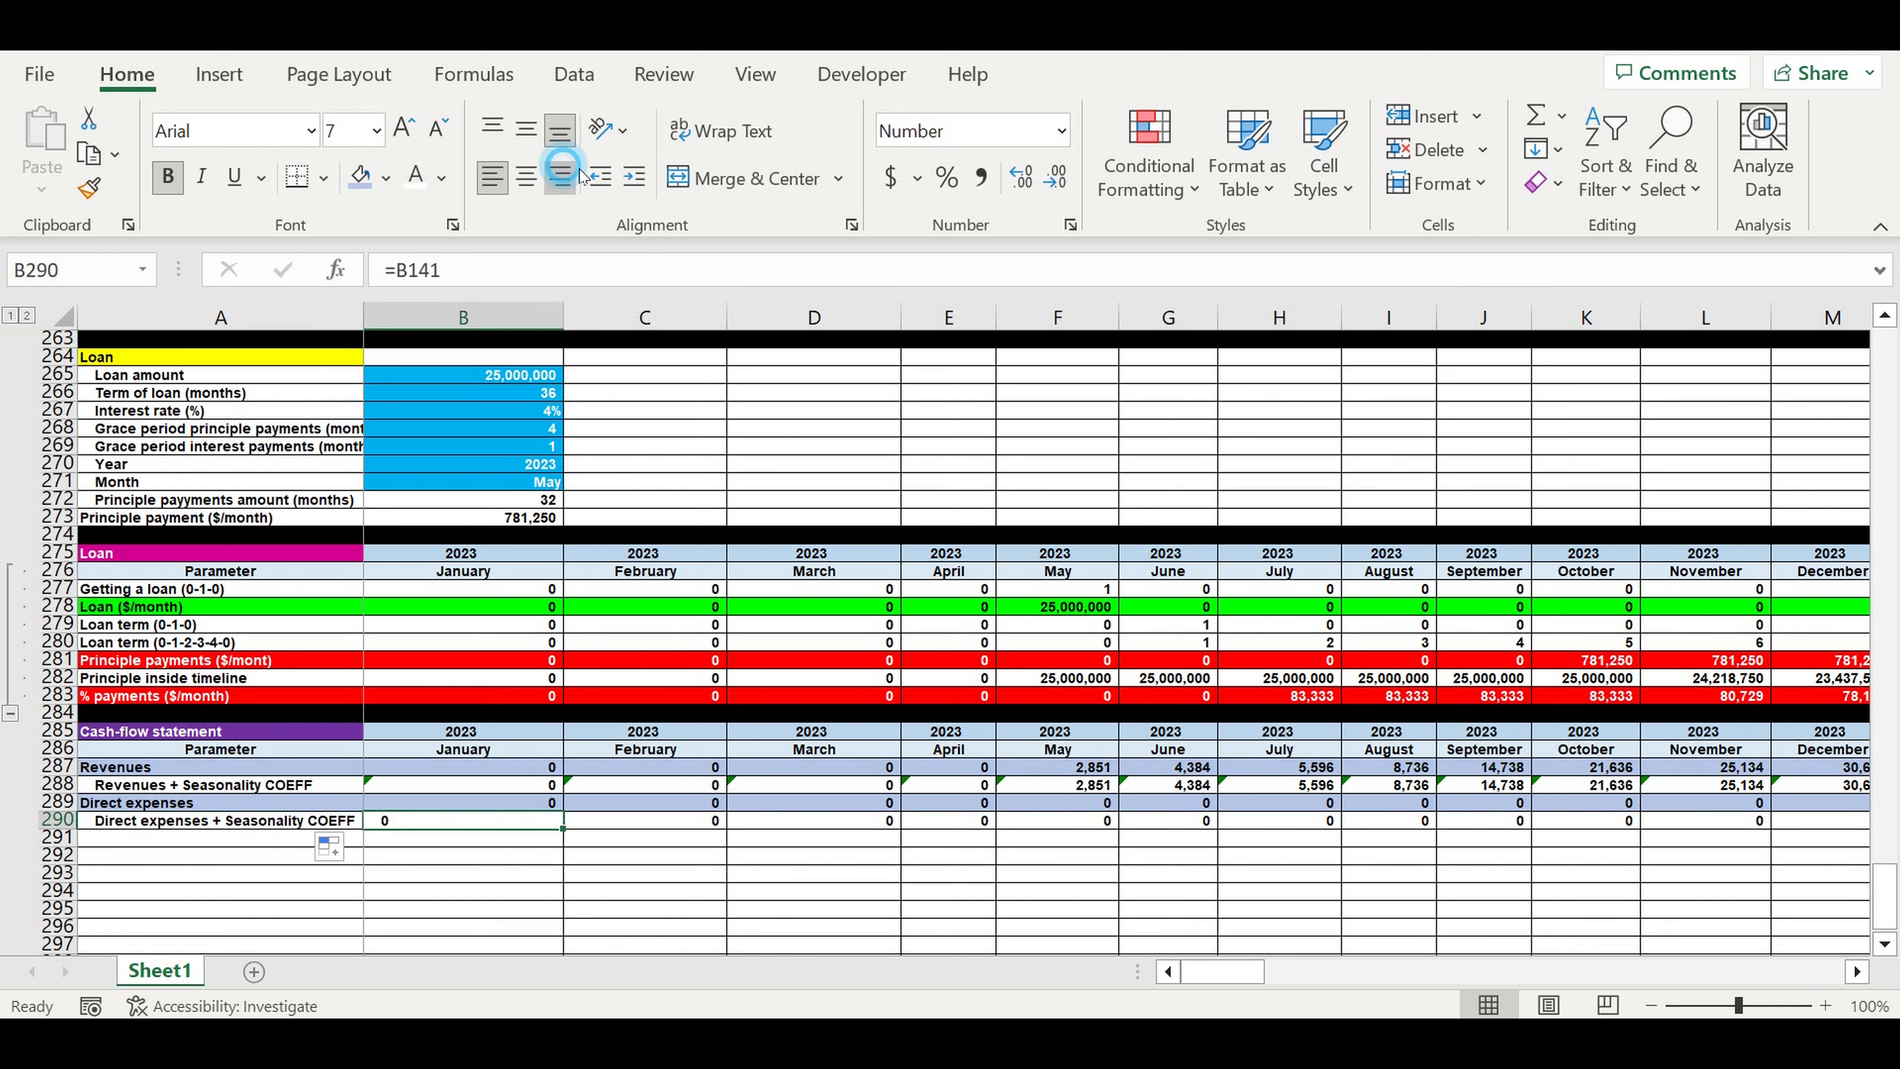
{"action": "left_click_drag", "start_coordinate": [565, 830], "coordinate": [1699, 842]}
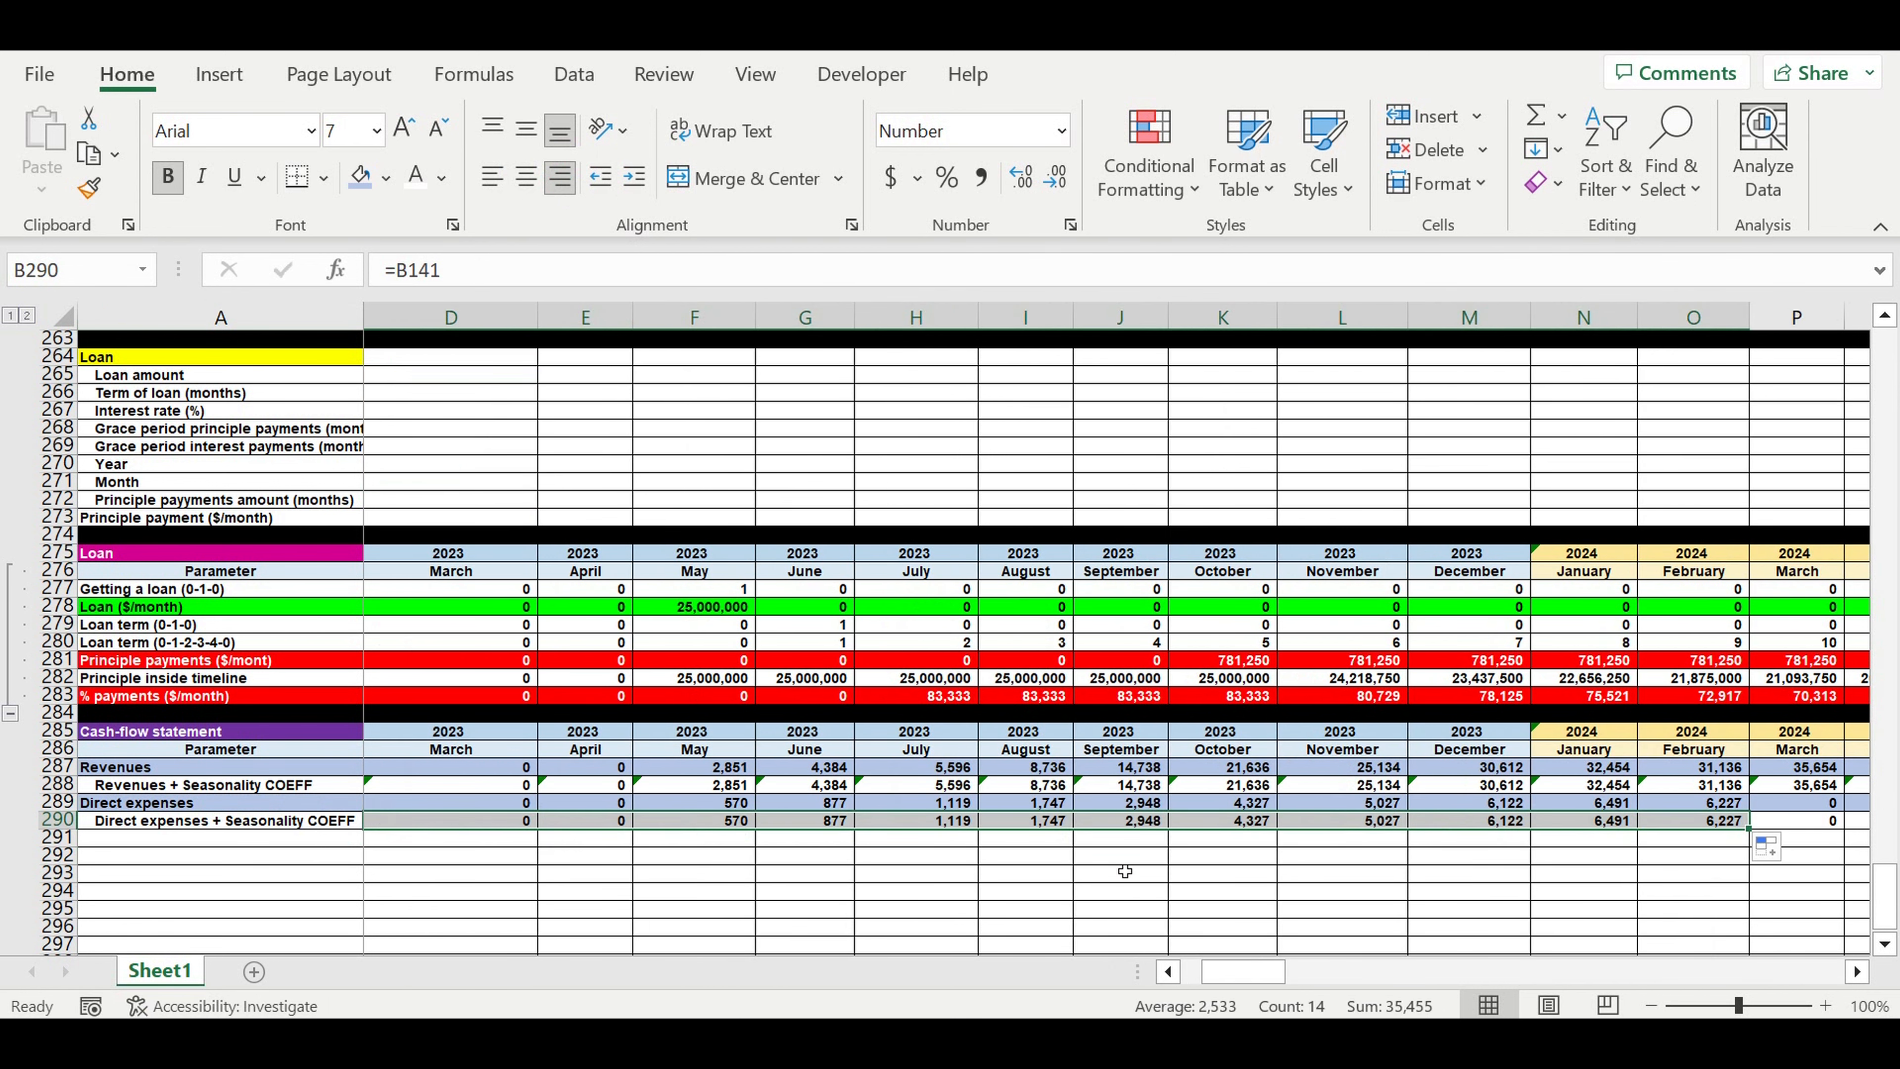
Fill the Direct expenses + Seasonality COEFF formula in row 290 through December 2032 in column DQ
{"action": "left_click", "coordinate": [1059, 821]}
{"action": "left_click_drag", "start_coordinate": [1075, 832], "coordinate": [1769, 873]}
{"action": "left_click", "coordinate": [1597, 891]}
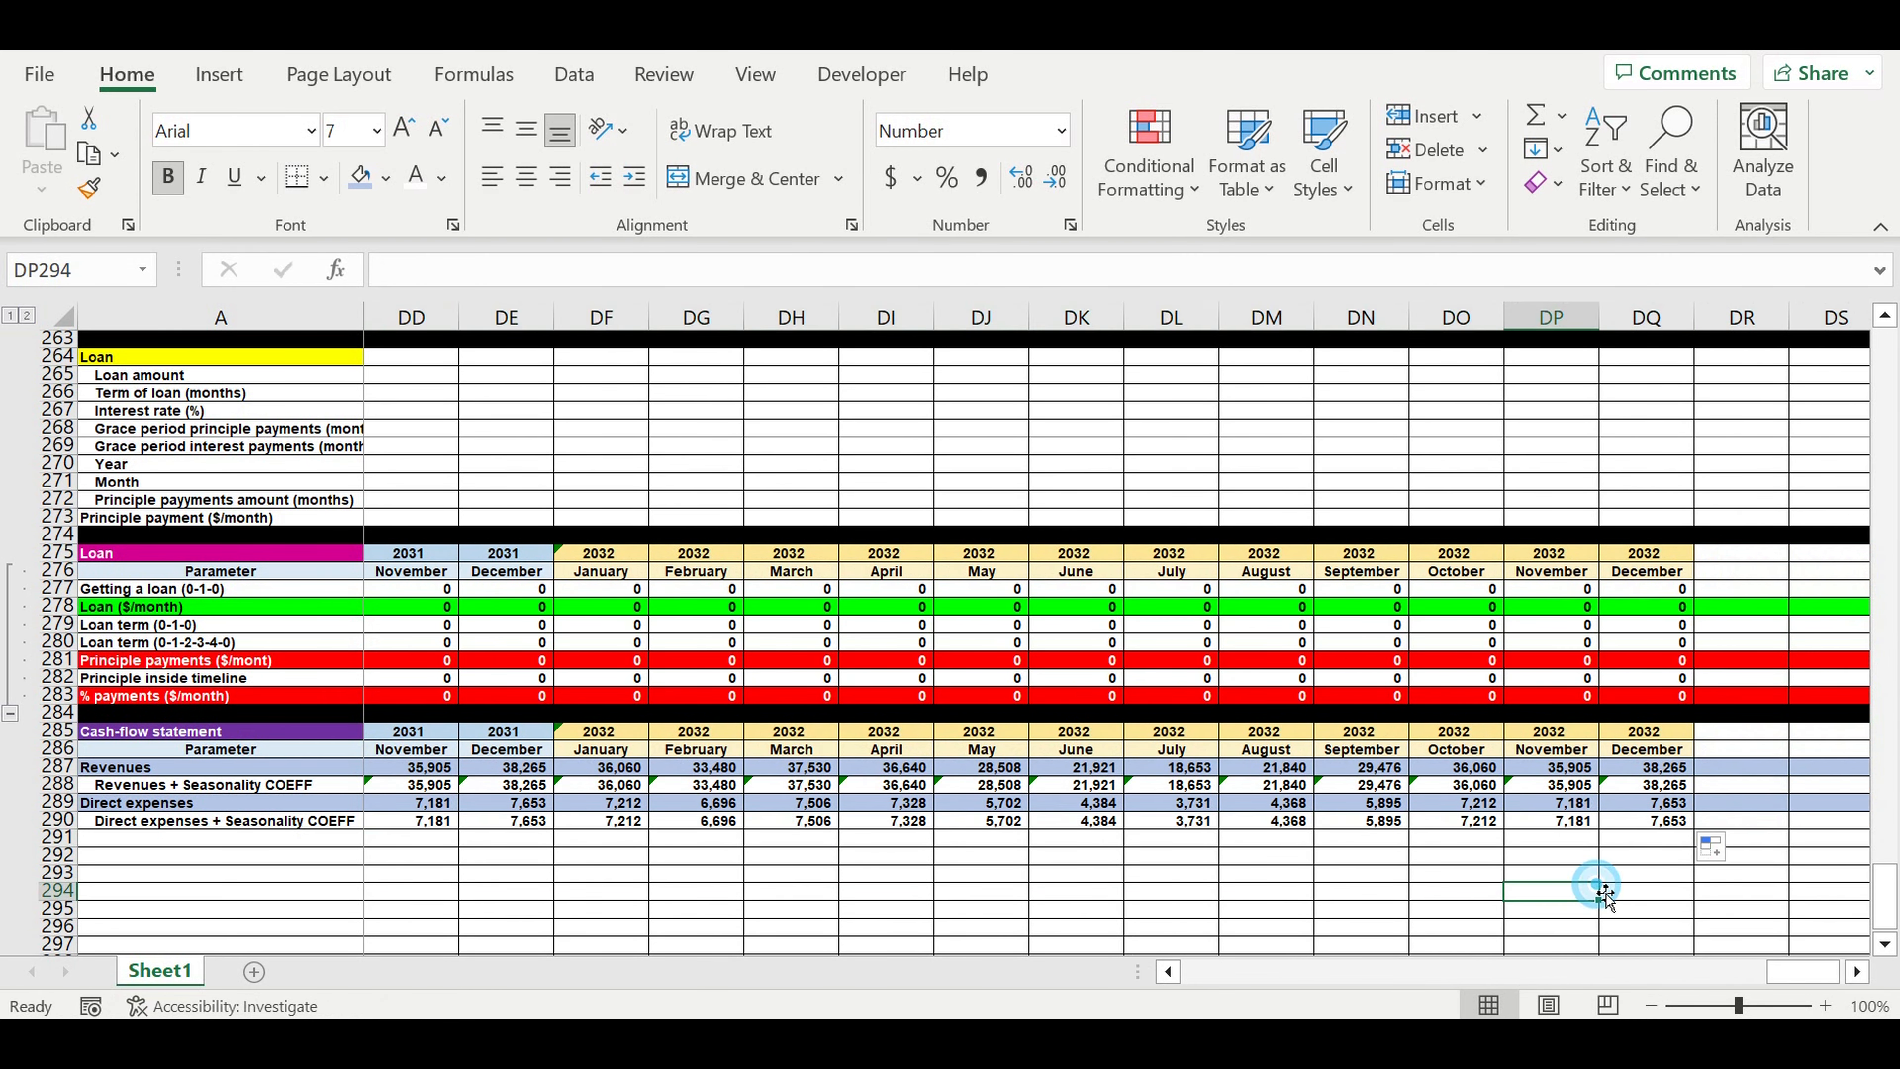
{"action": "left_click_drag", "start_coordinate": [1792, 973], "coordinate": [700, 996]}
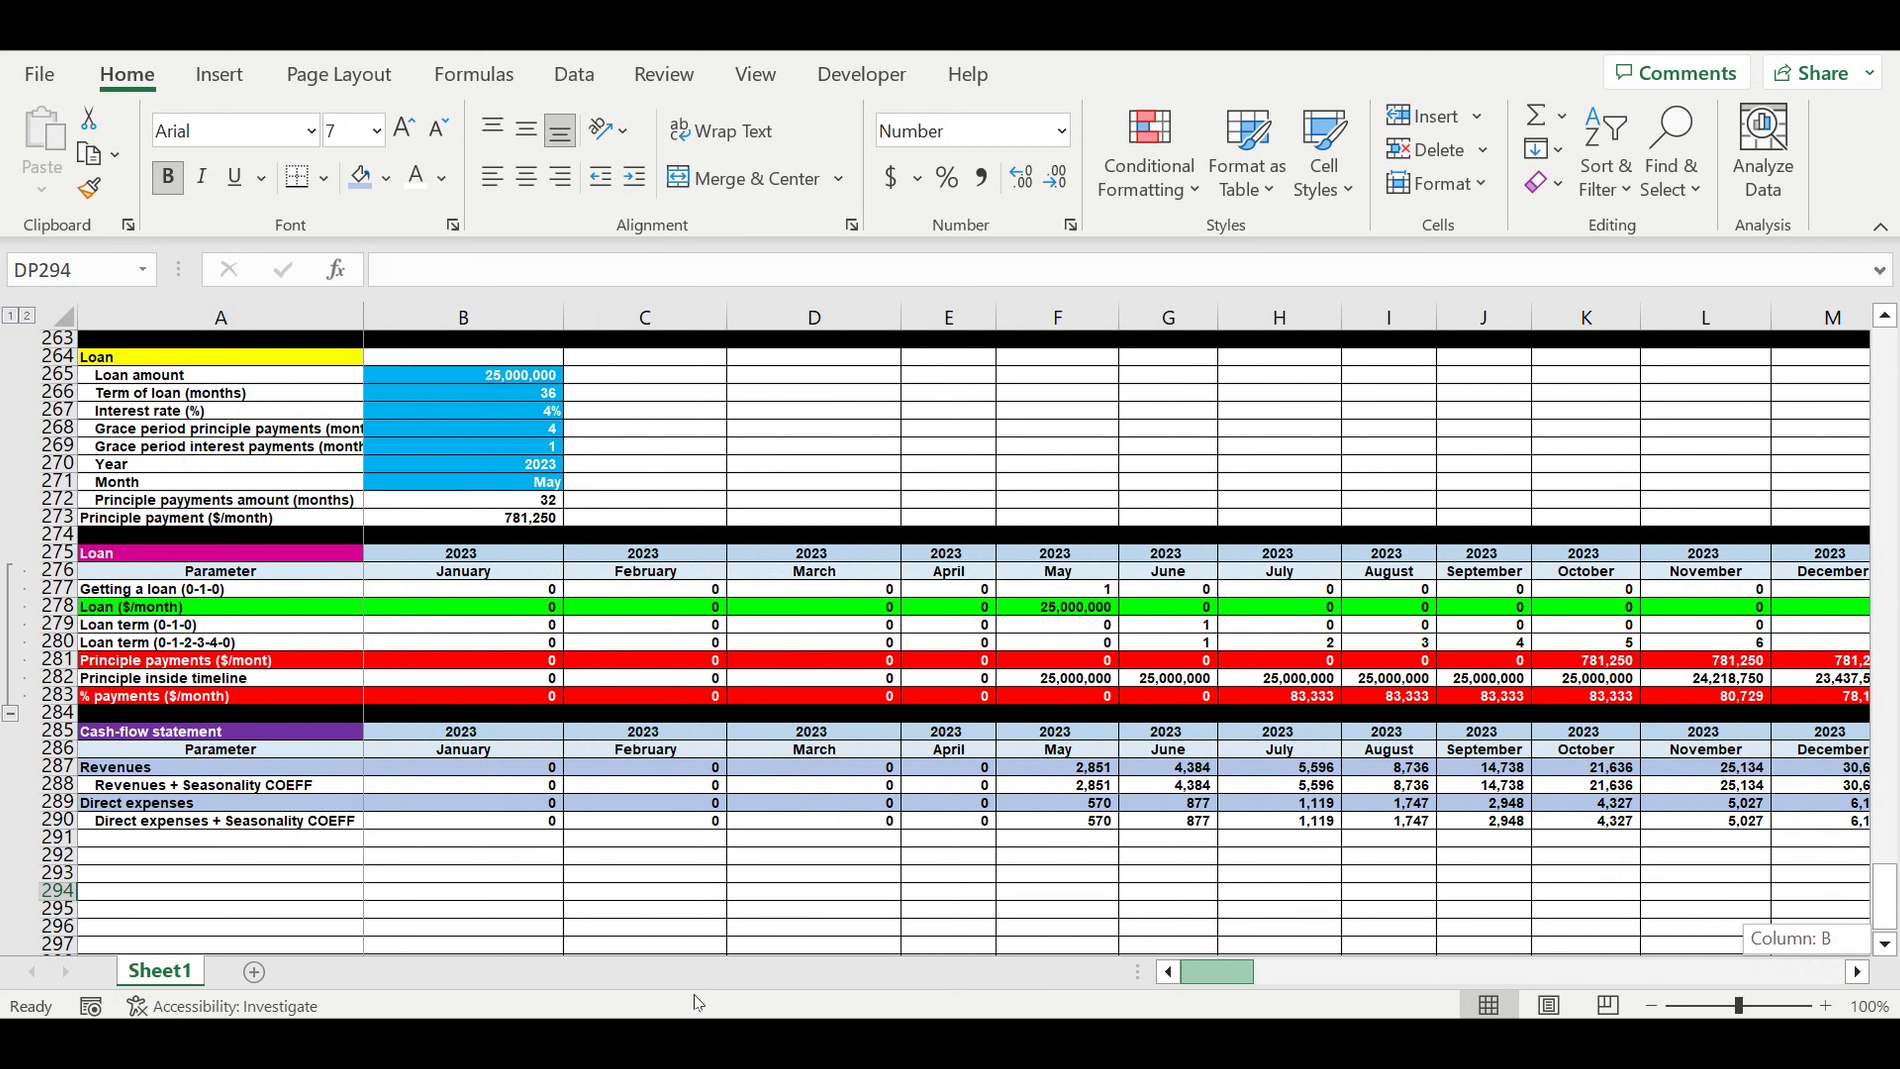
Enter the heading "Payroll" in A291 and apply the light-blue heading fill to row 291
{"action": "left_click", "coordinate": [253, 887]}
{"action": "left_click", "coordinate": [214, 838]}
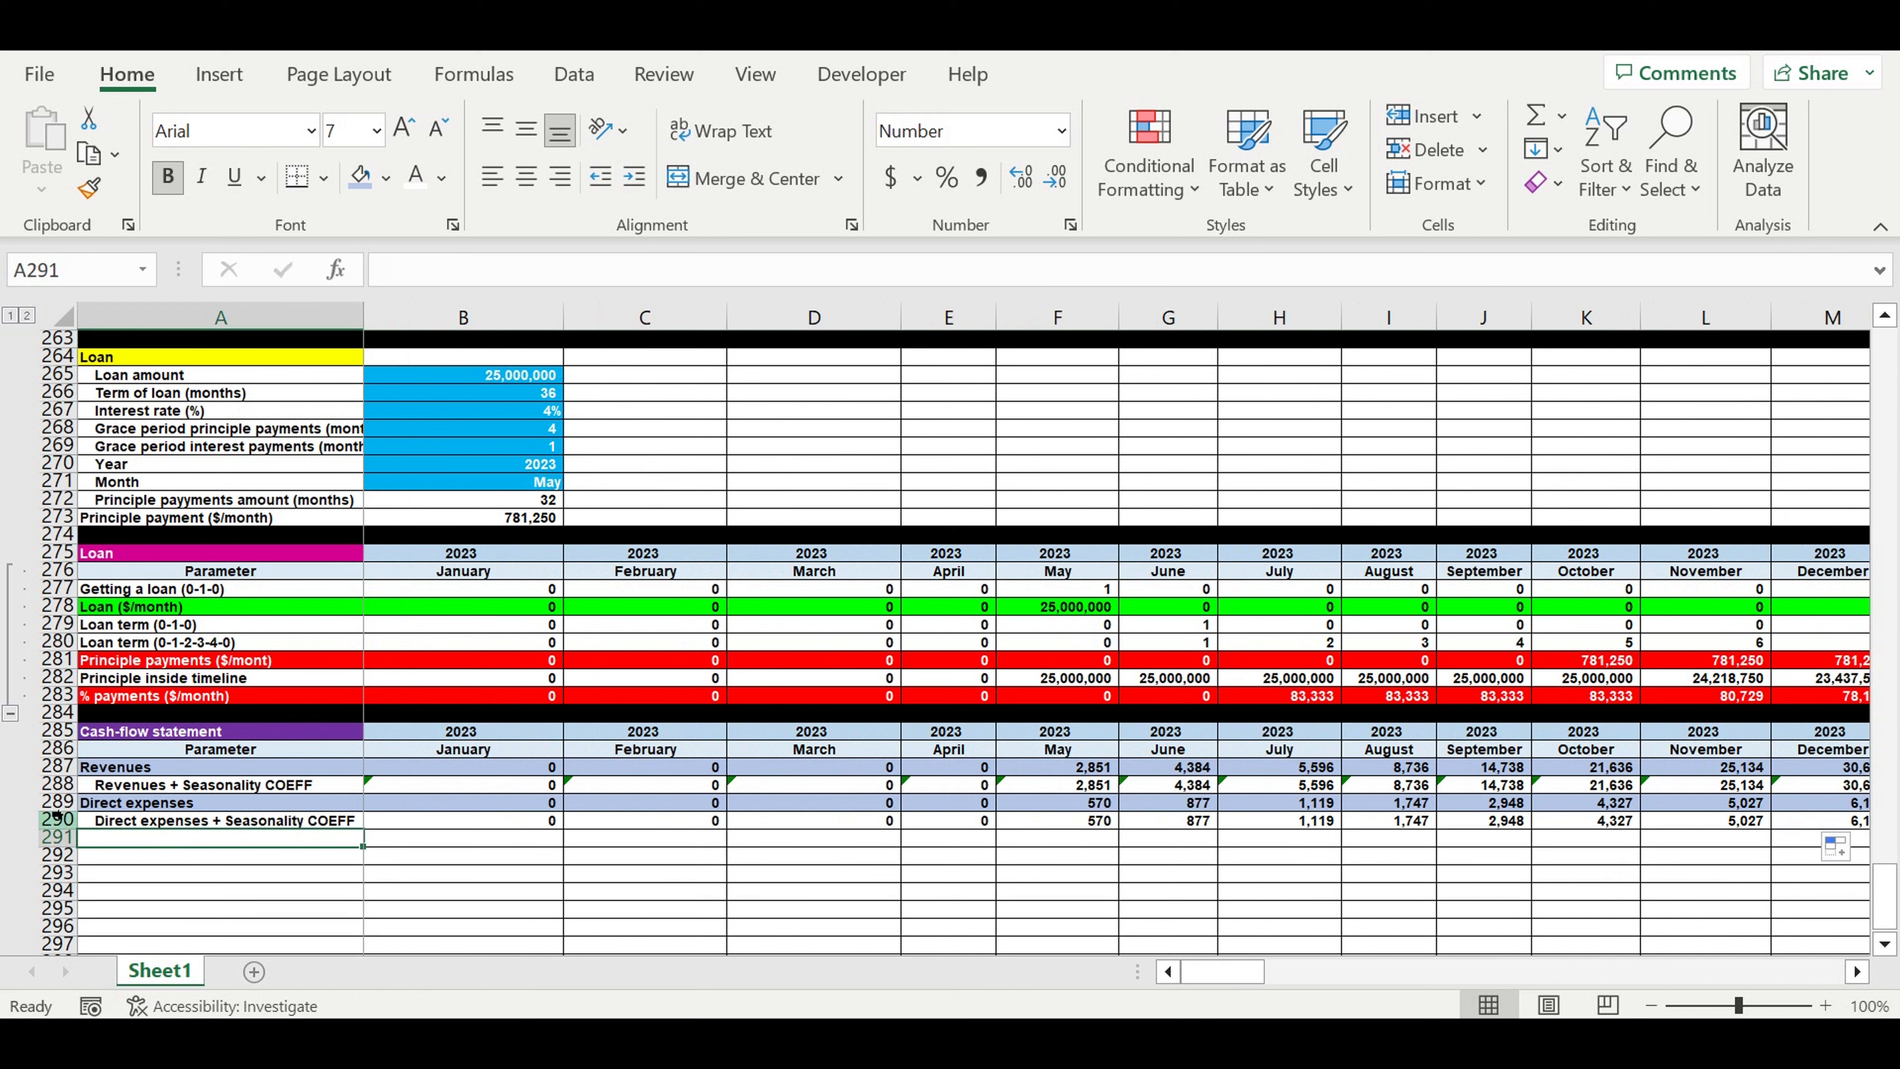
{"action": "left_click", "coordinate": [128, 840]}
{"action": "type", "text": "Payroll"}
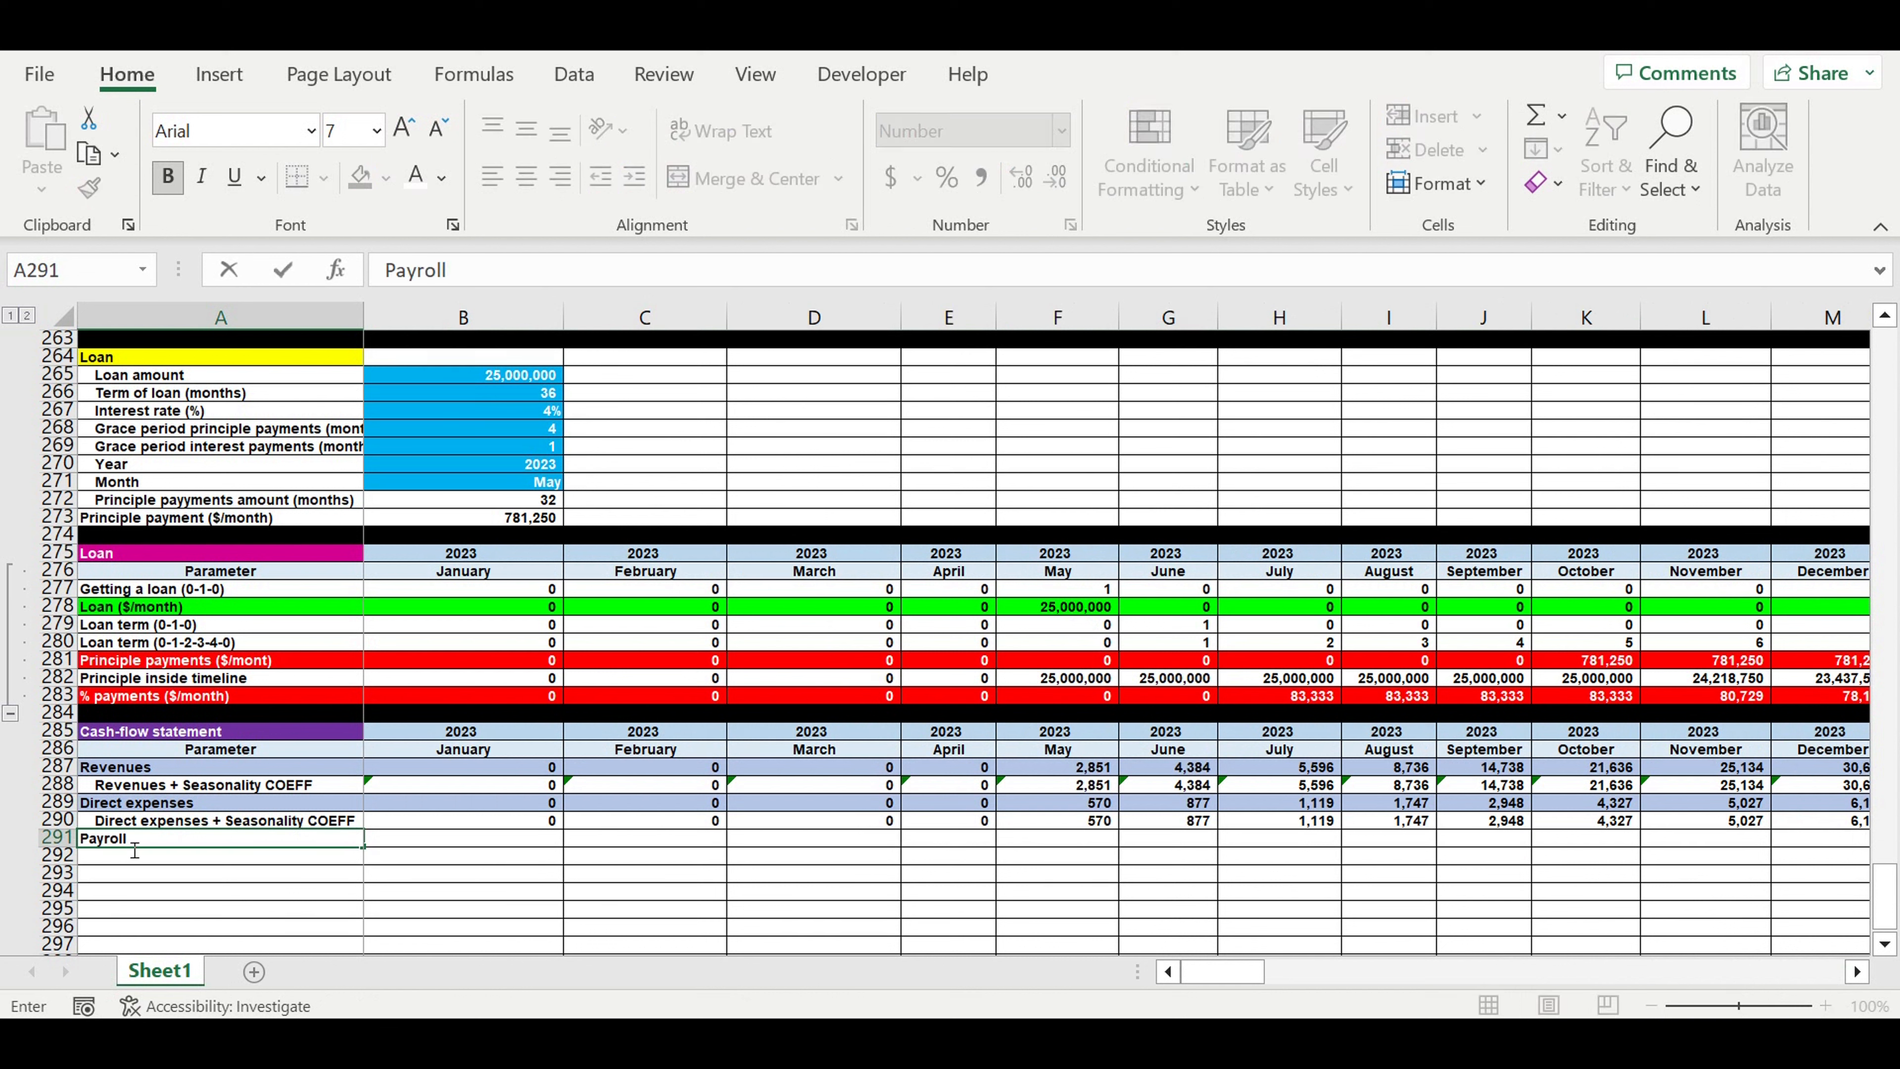
{"action": "key", "text": "Return"}
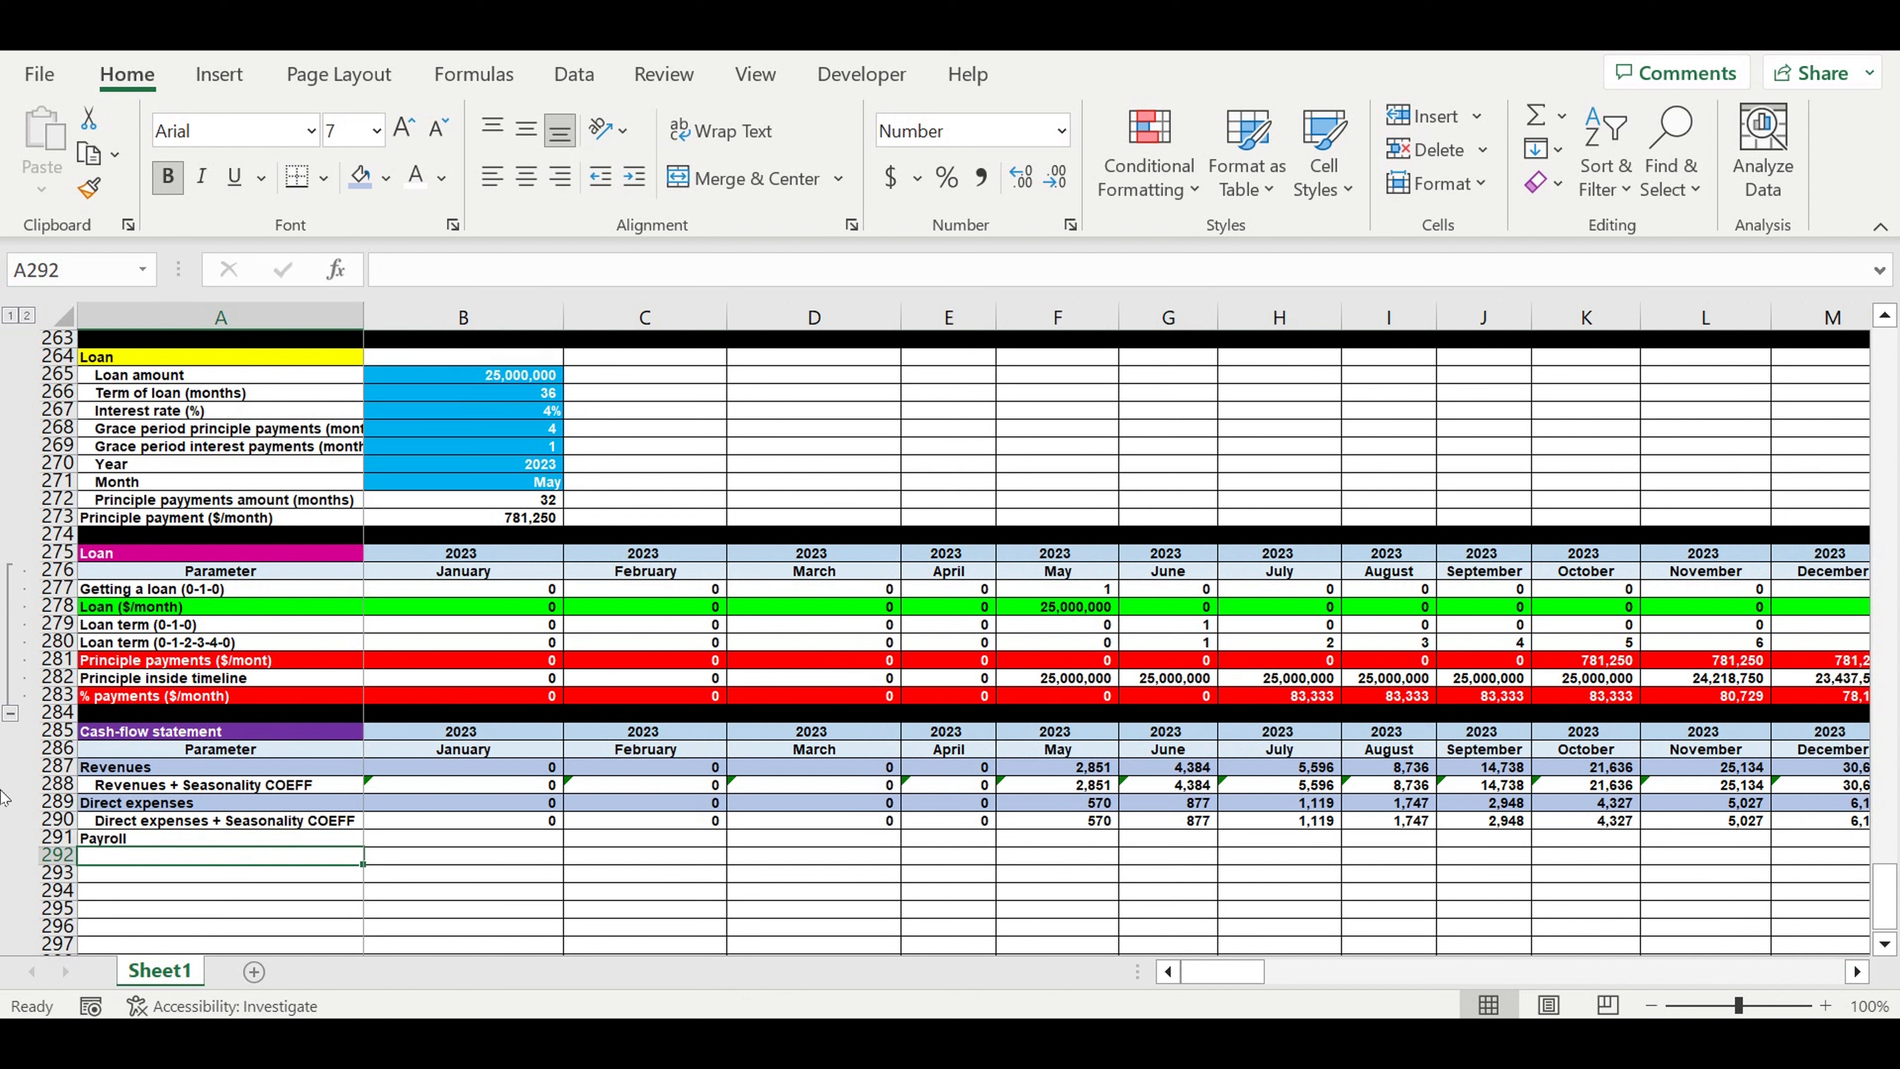
{"action": "left_click", "coordinate": [54, 838]}
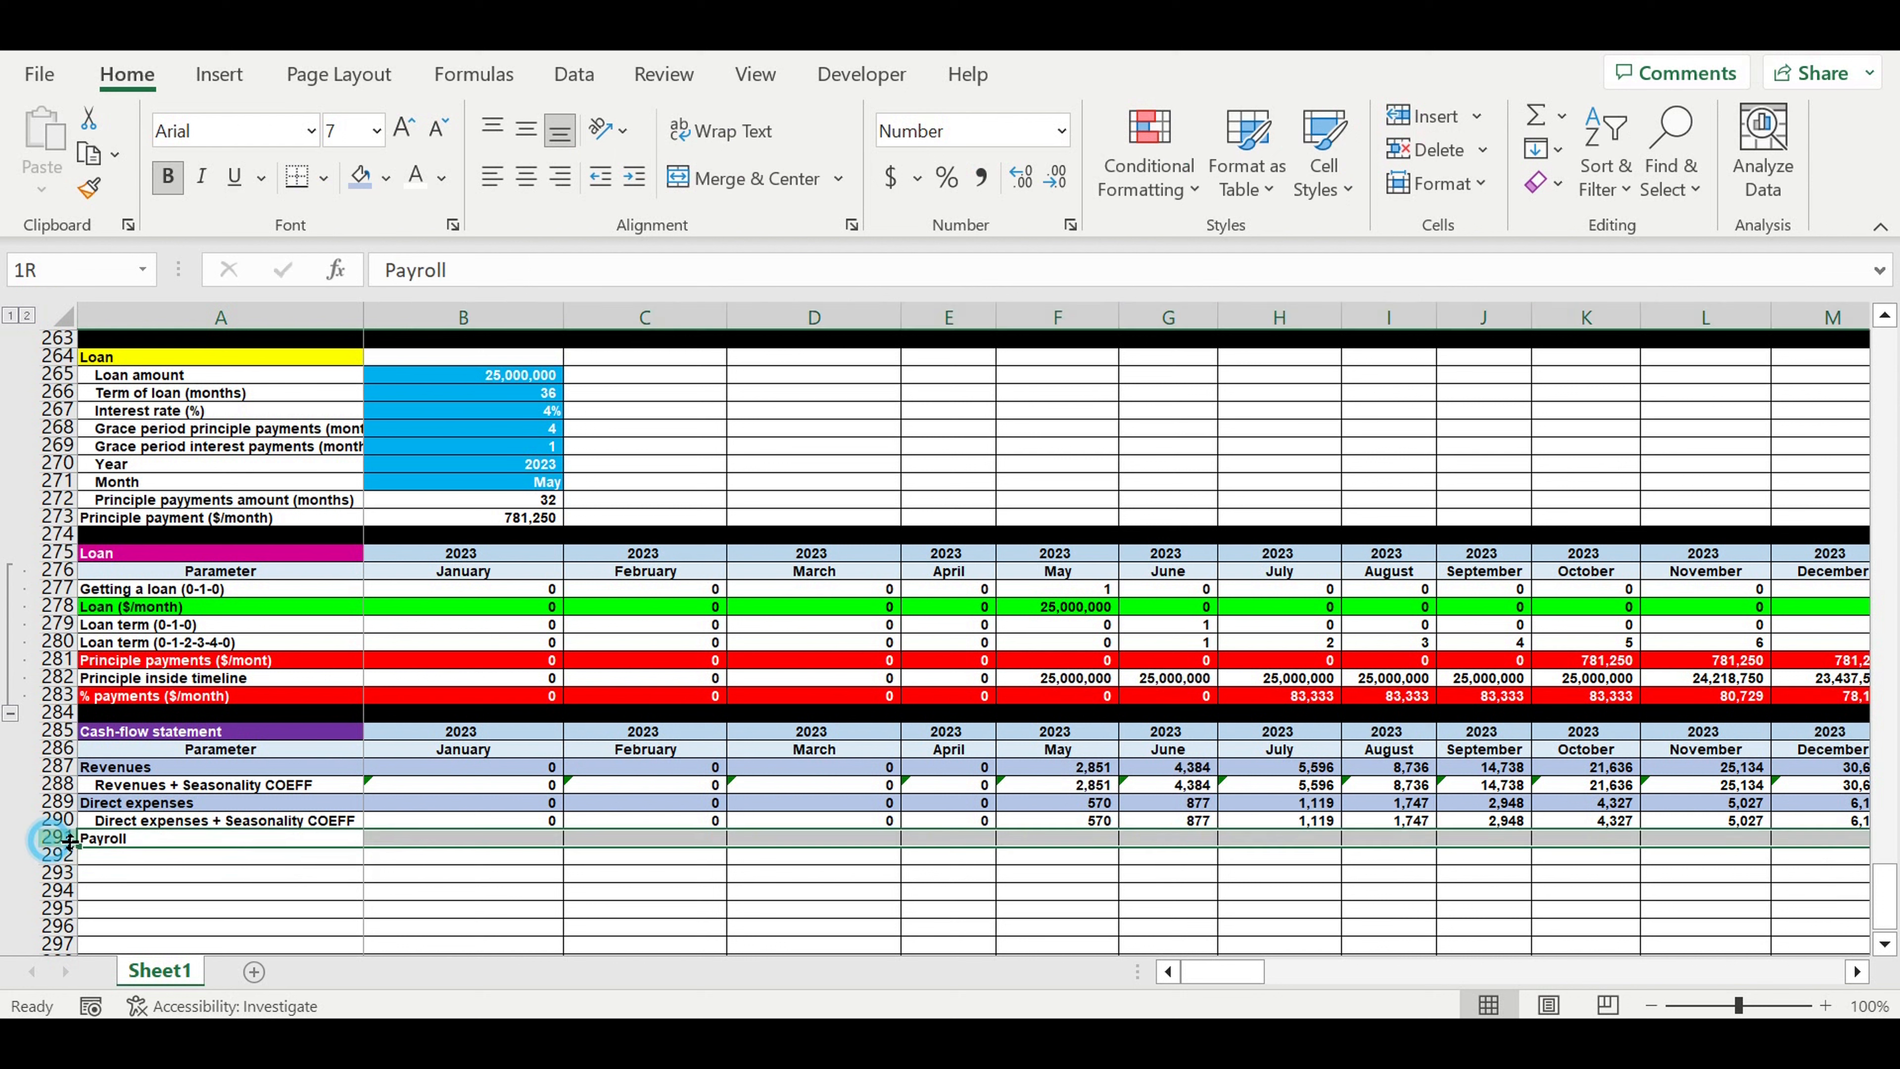
{"action": "left_click", "coordinate": [362, 178]}
Link the label cell A292 to the "Position 1" label in A258 of the monthly Payroll section
{"action": "left_click", "coordinate": [196, 859]}
{"action": "type", "text": "="}
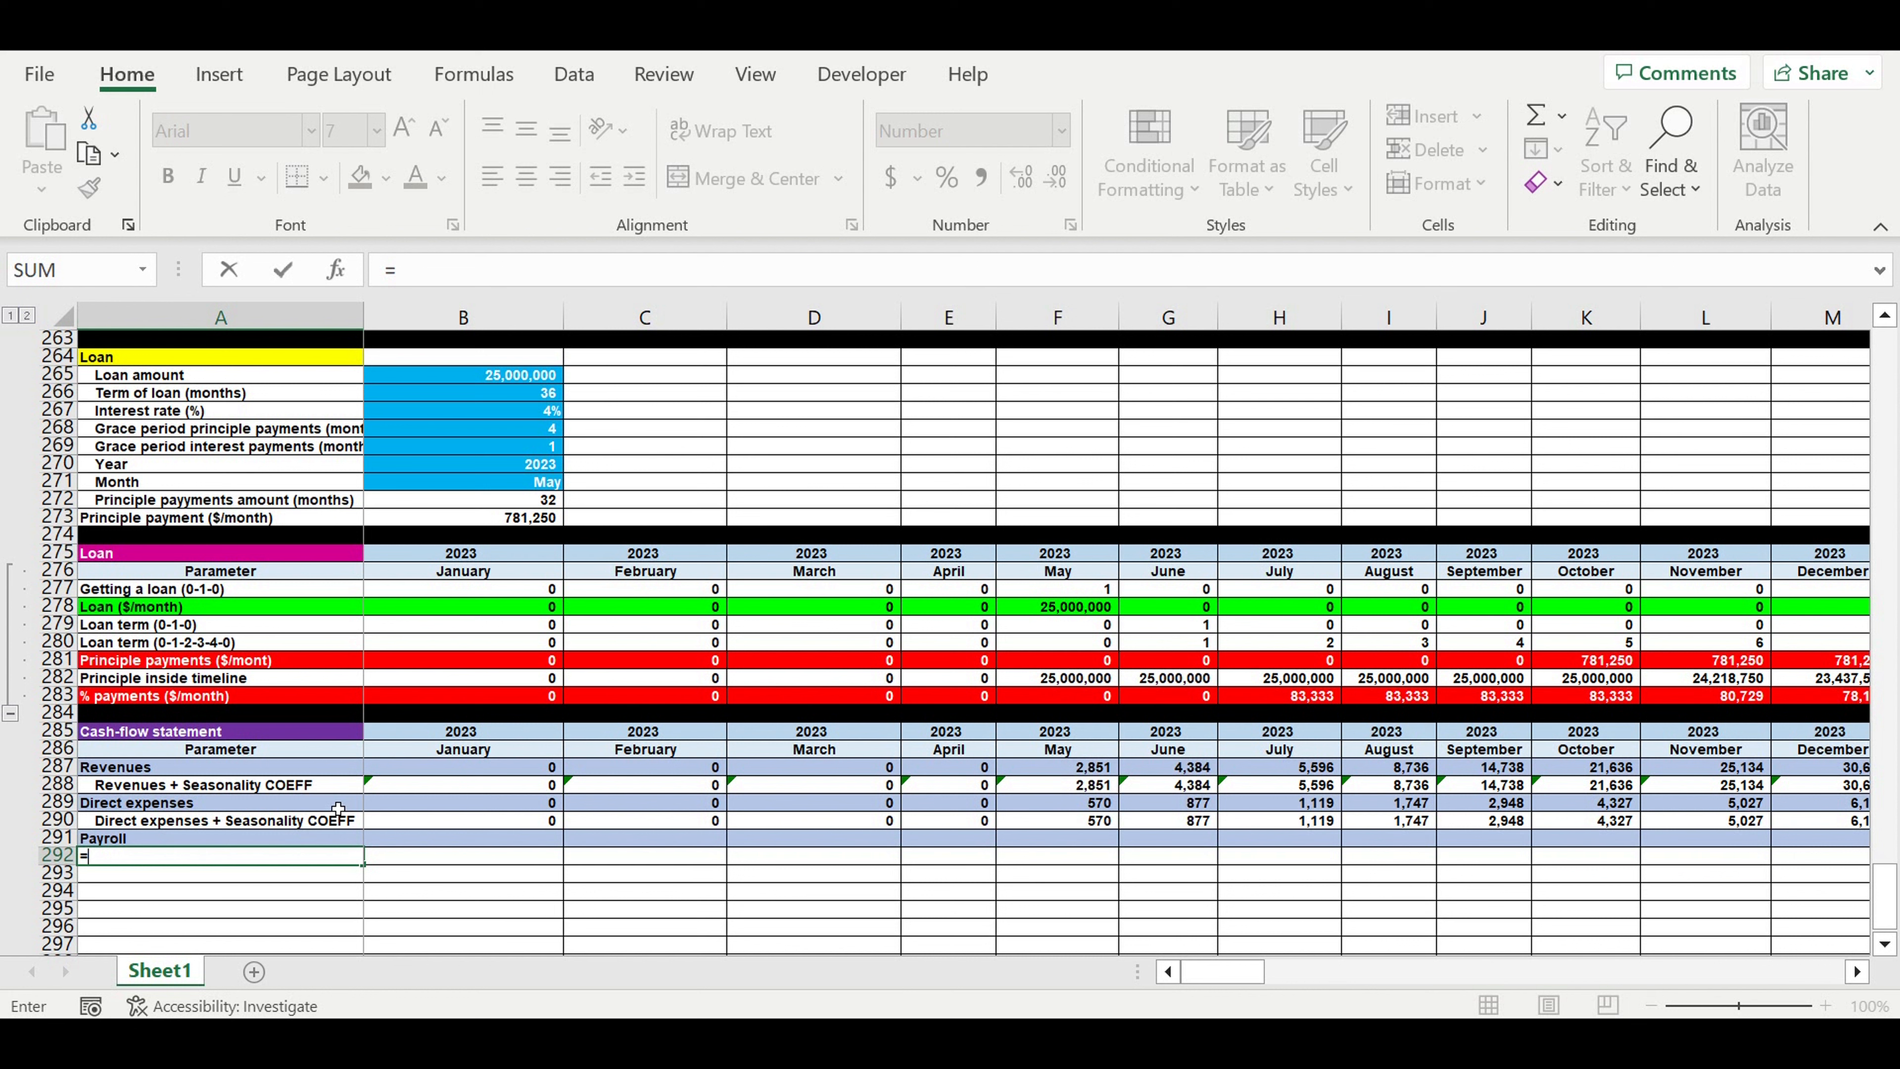
{"action": "scroll", "coordinate": [338, 809], "scroll_direction": "up", "scroll_amount": 7}
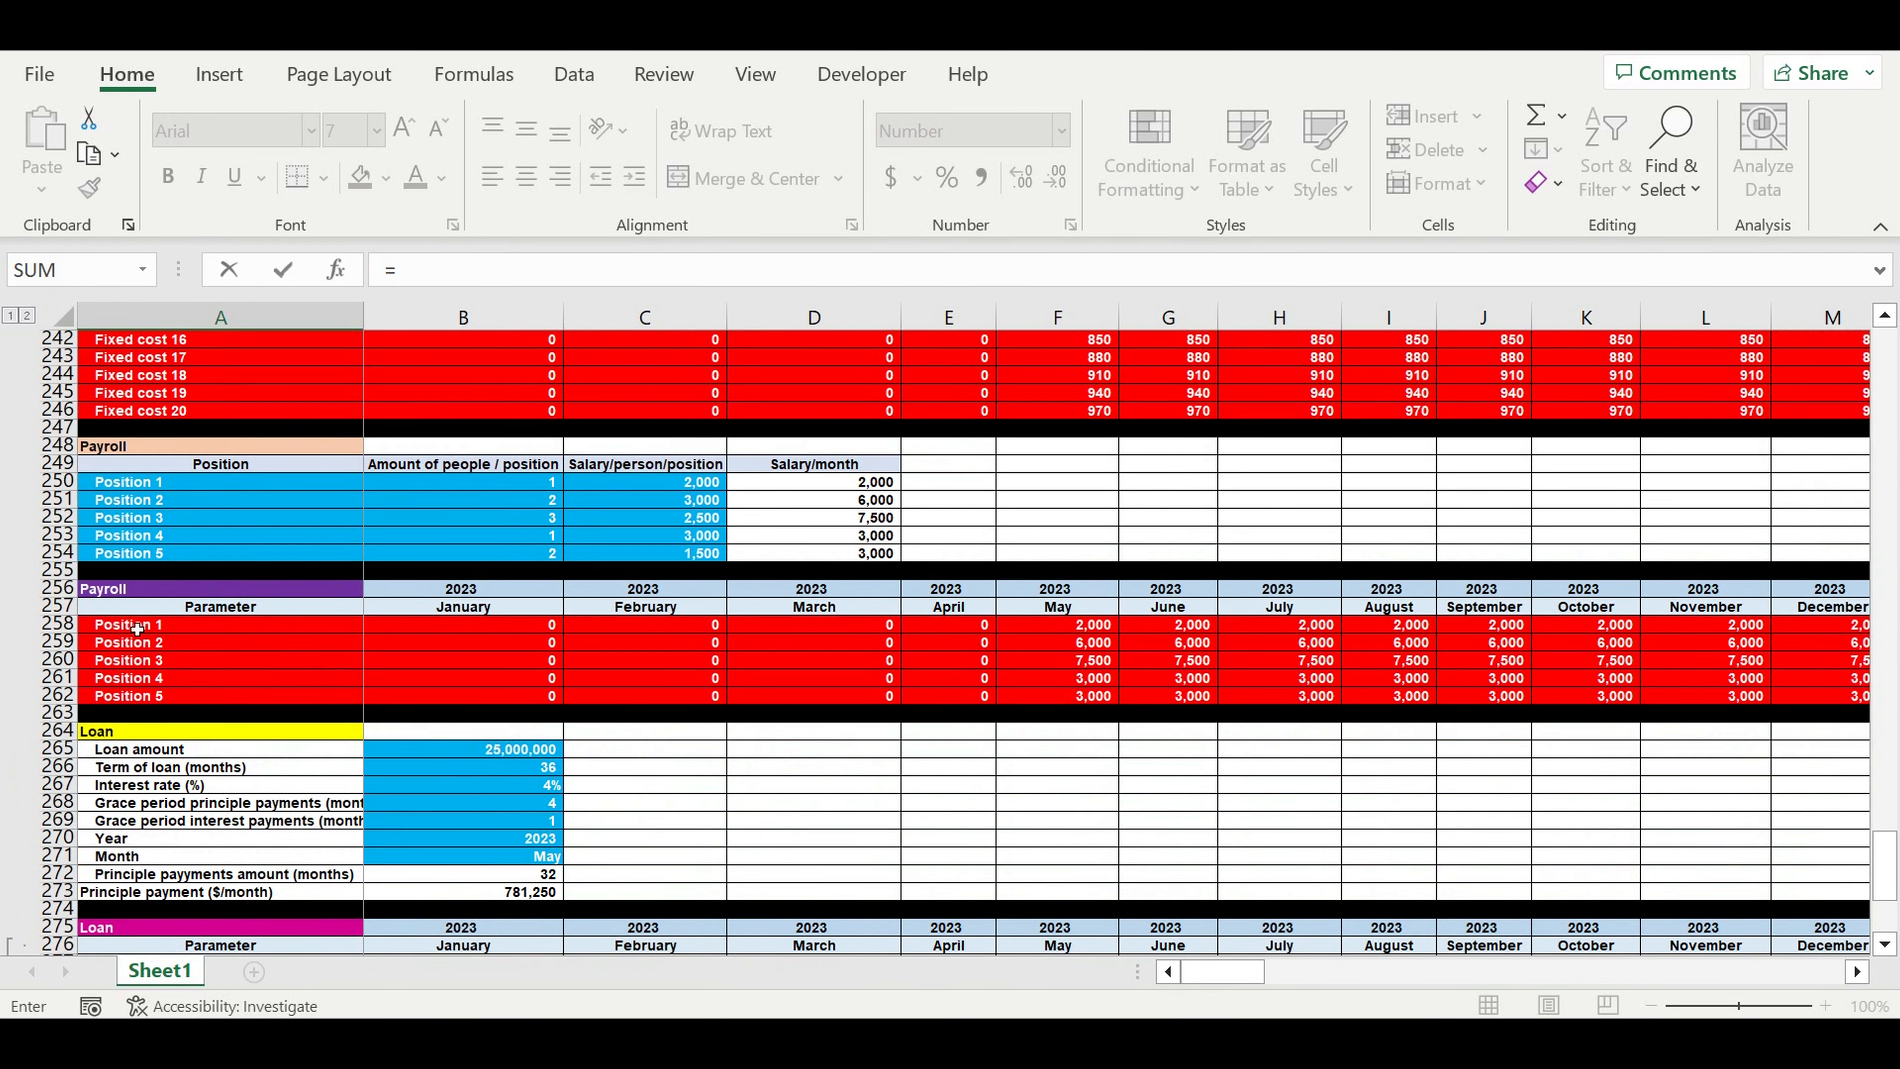
{"action": "left_click", "coordinate": [130, 633]}
{"action": "key", "text": "Return"}
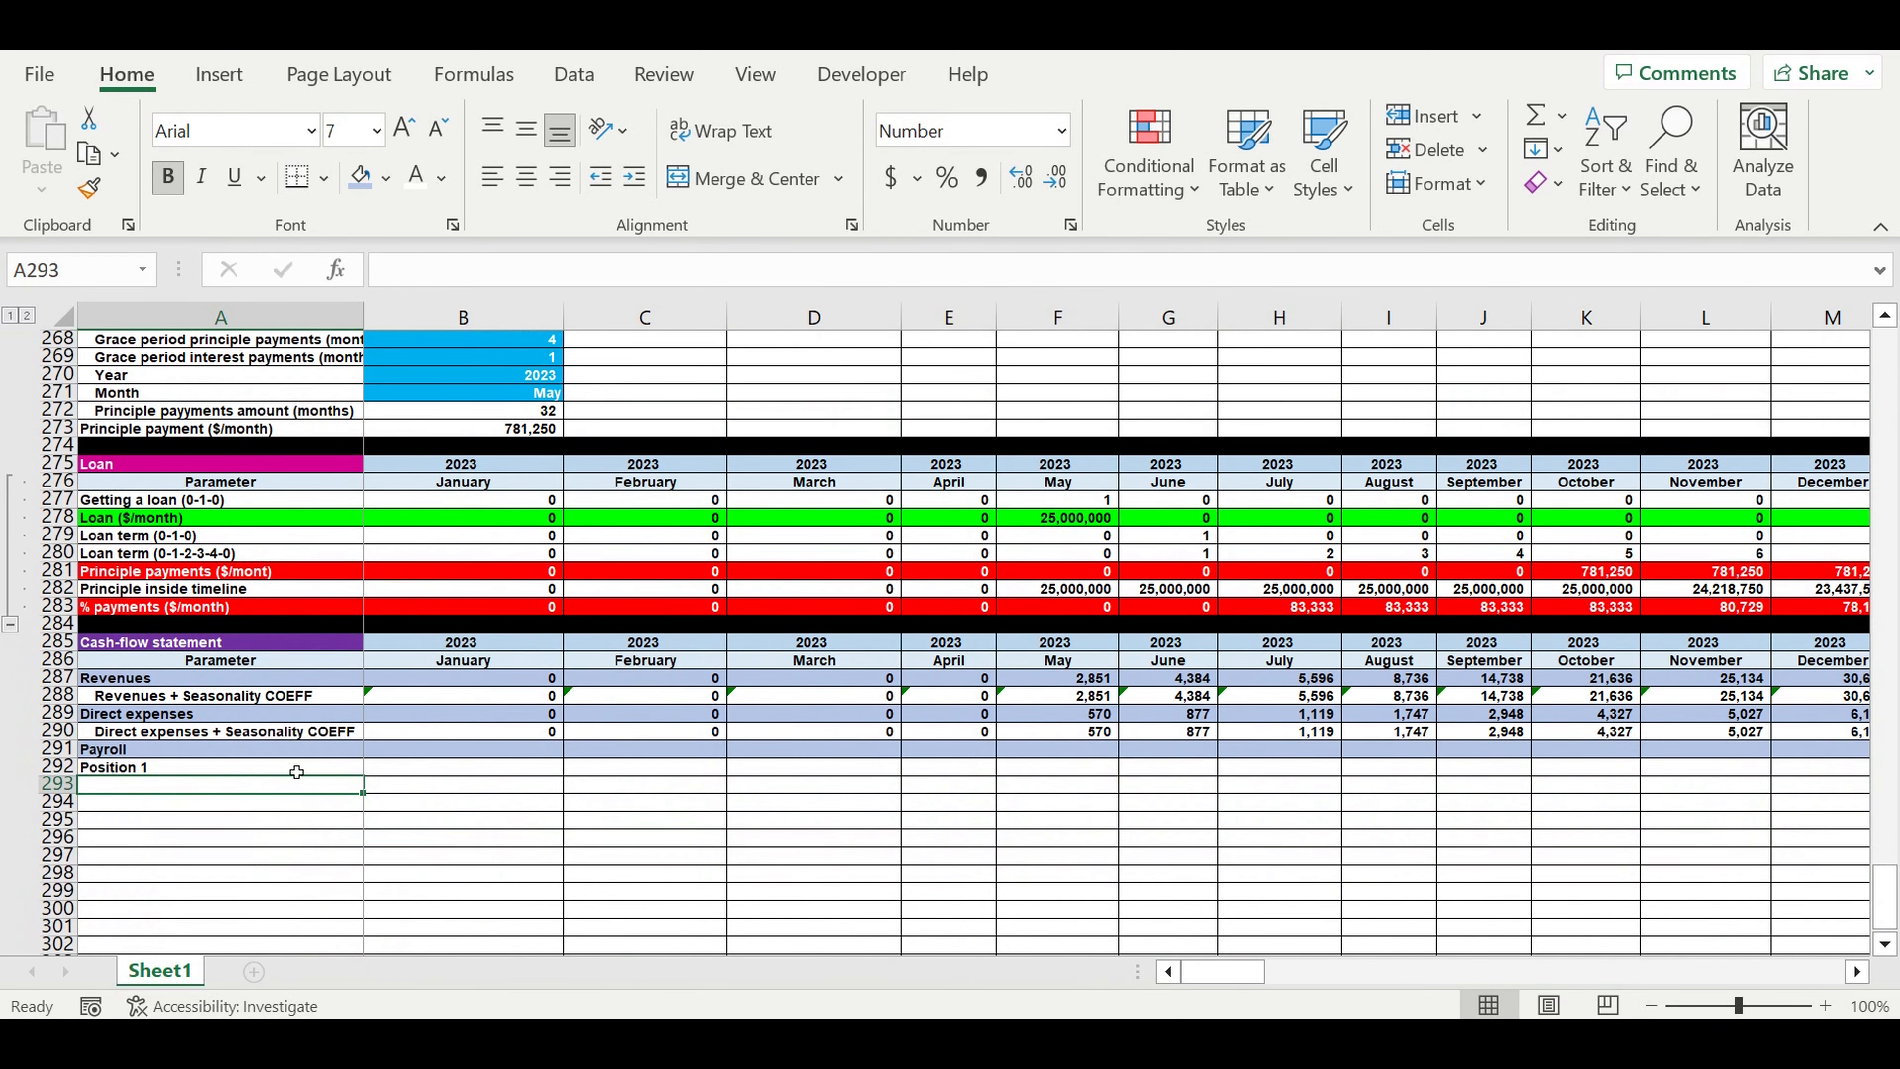
Fill the A292 link across A292:B296 for Positions 1 to 5, clearing the surplus row 297 cells, and indent the position labels
{"action": "left_click", "coordinate": [297, 772]}
{"action": "left_click_drag", "start_coordinate": [364, 776], "coordinate": [488, 887]}
{"action": "left_click_drag", "start_coordinate": [335, 861], "coordinate": [390, 862]}
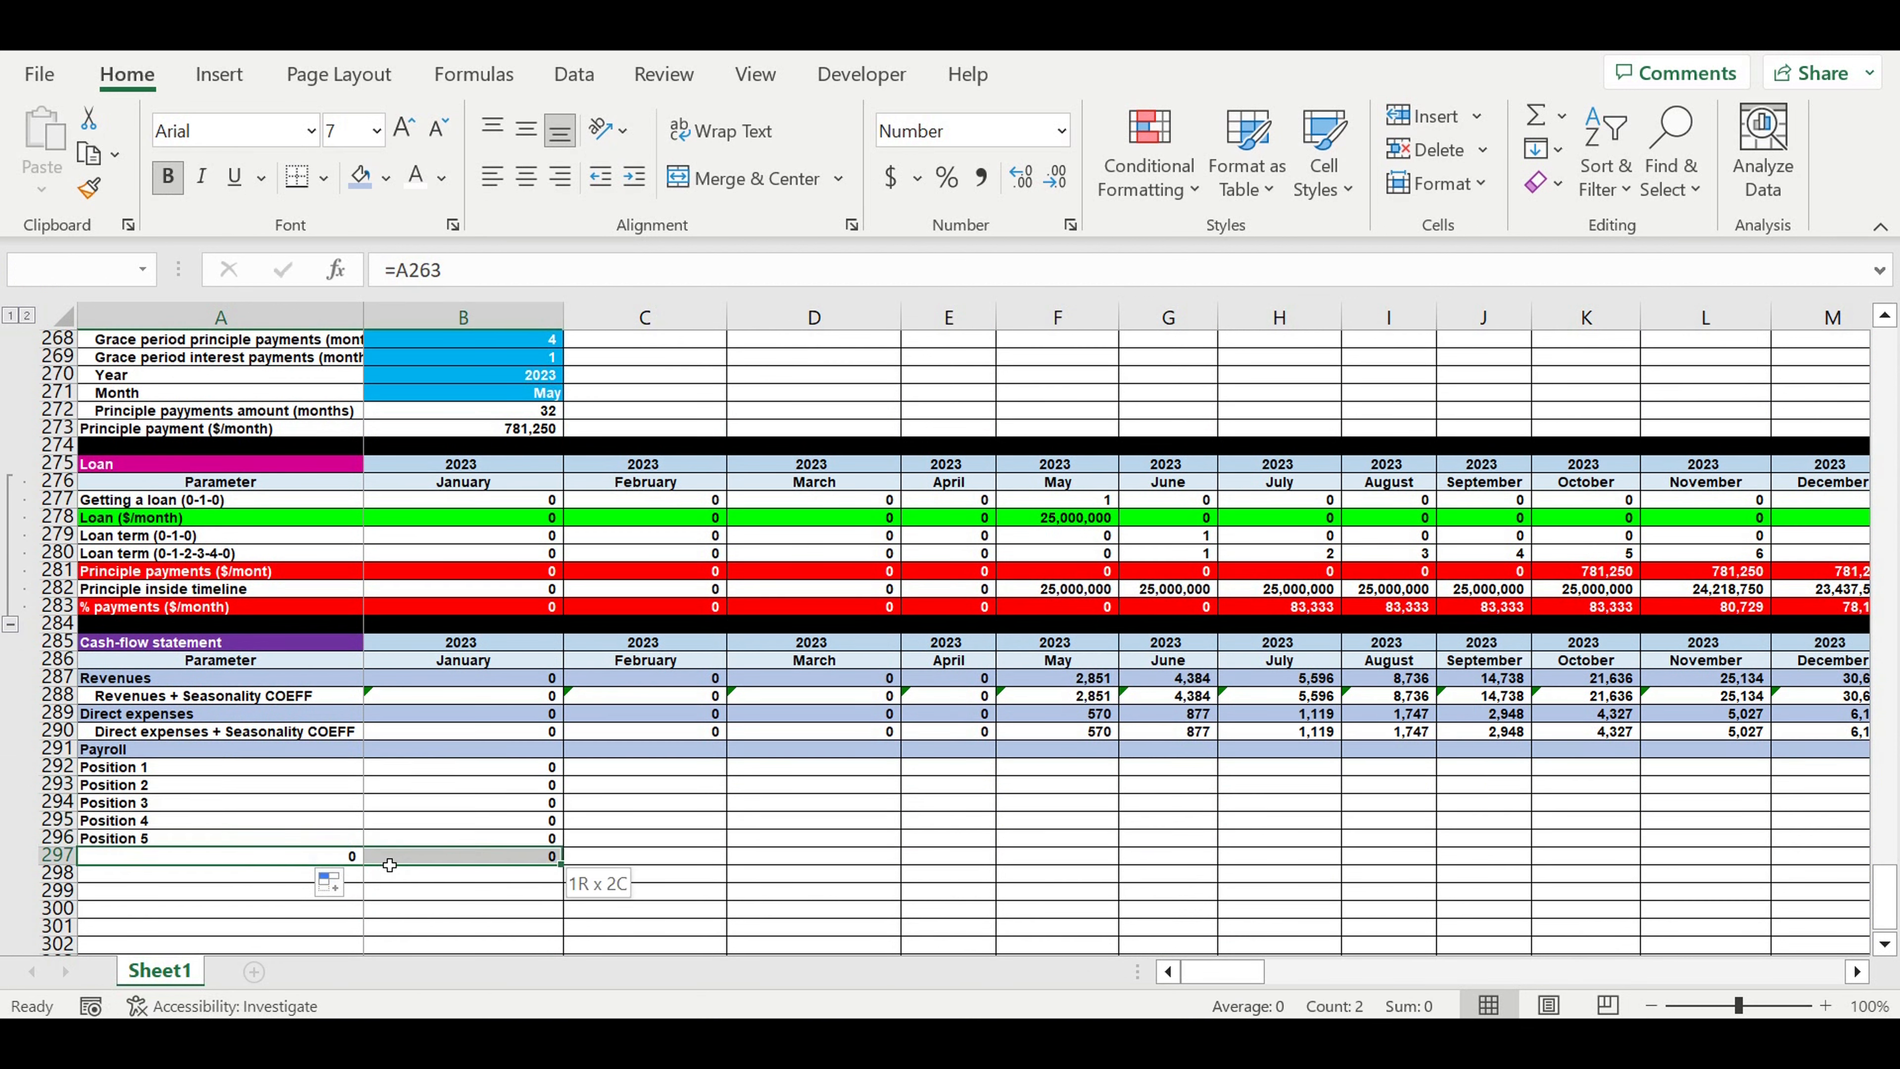
{"action": "key", "text": "Delete"}
{"action": "left_click", "coordinate": [284, 875]}
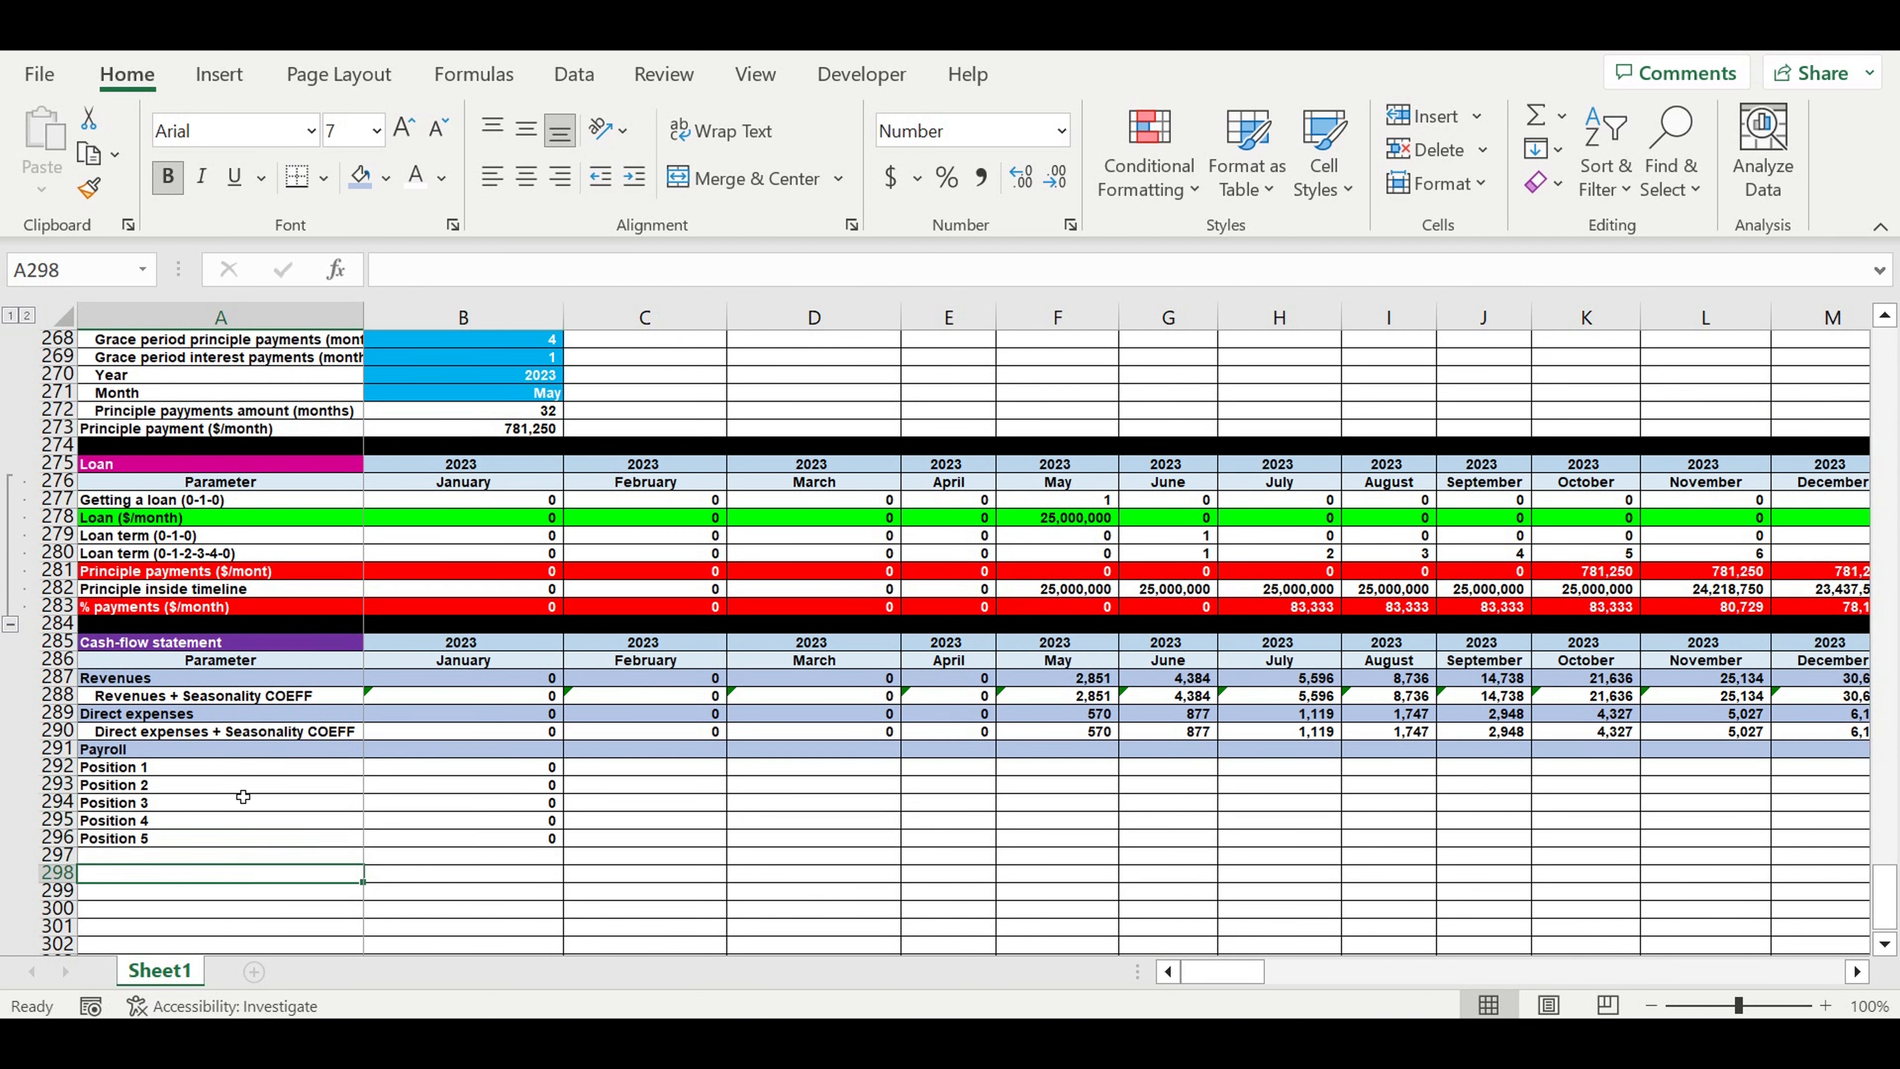
{"action": "left_click_drag", "start_coordinate": [182, 767], "coordinate": [180, 838]}
{"action": "left_click", "coordinate": [635, 177]}
Sum the five January position amounts B292:B296 in the Payroll cell B291
{"action": "left_click", "coordinate": [510, 748]}
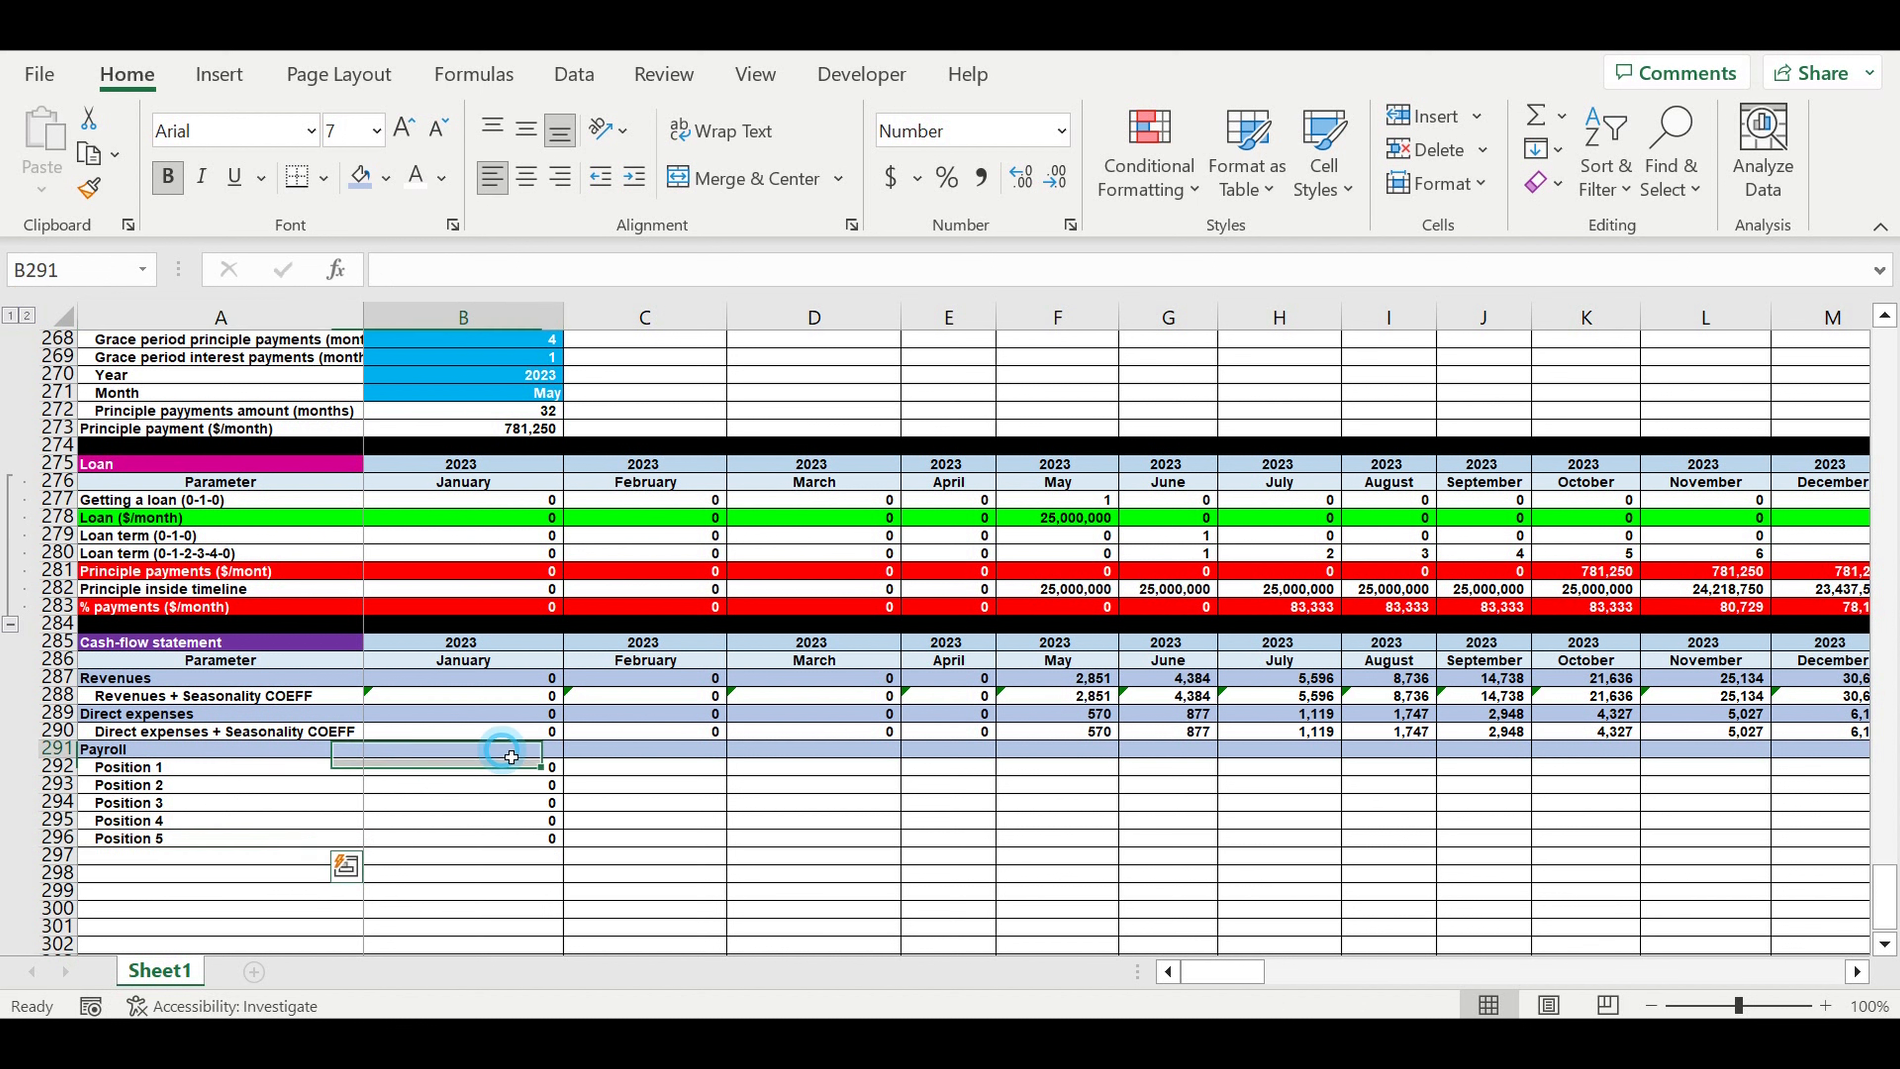
{"action": "left_click", "coordinate": [1536, 115]}
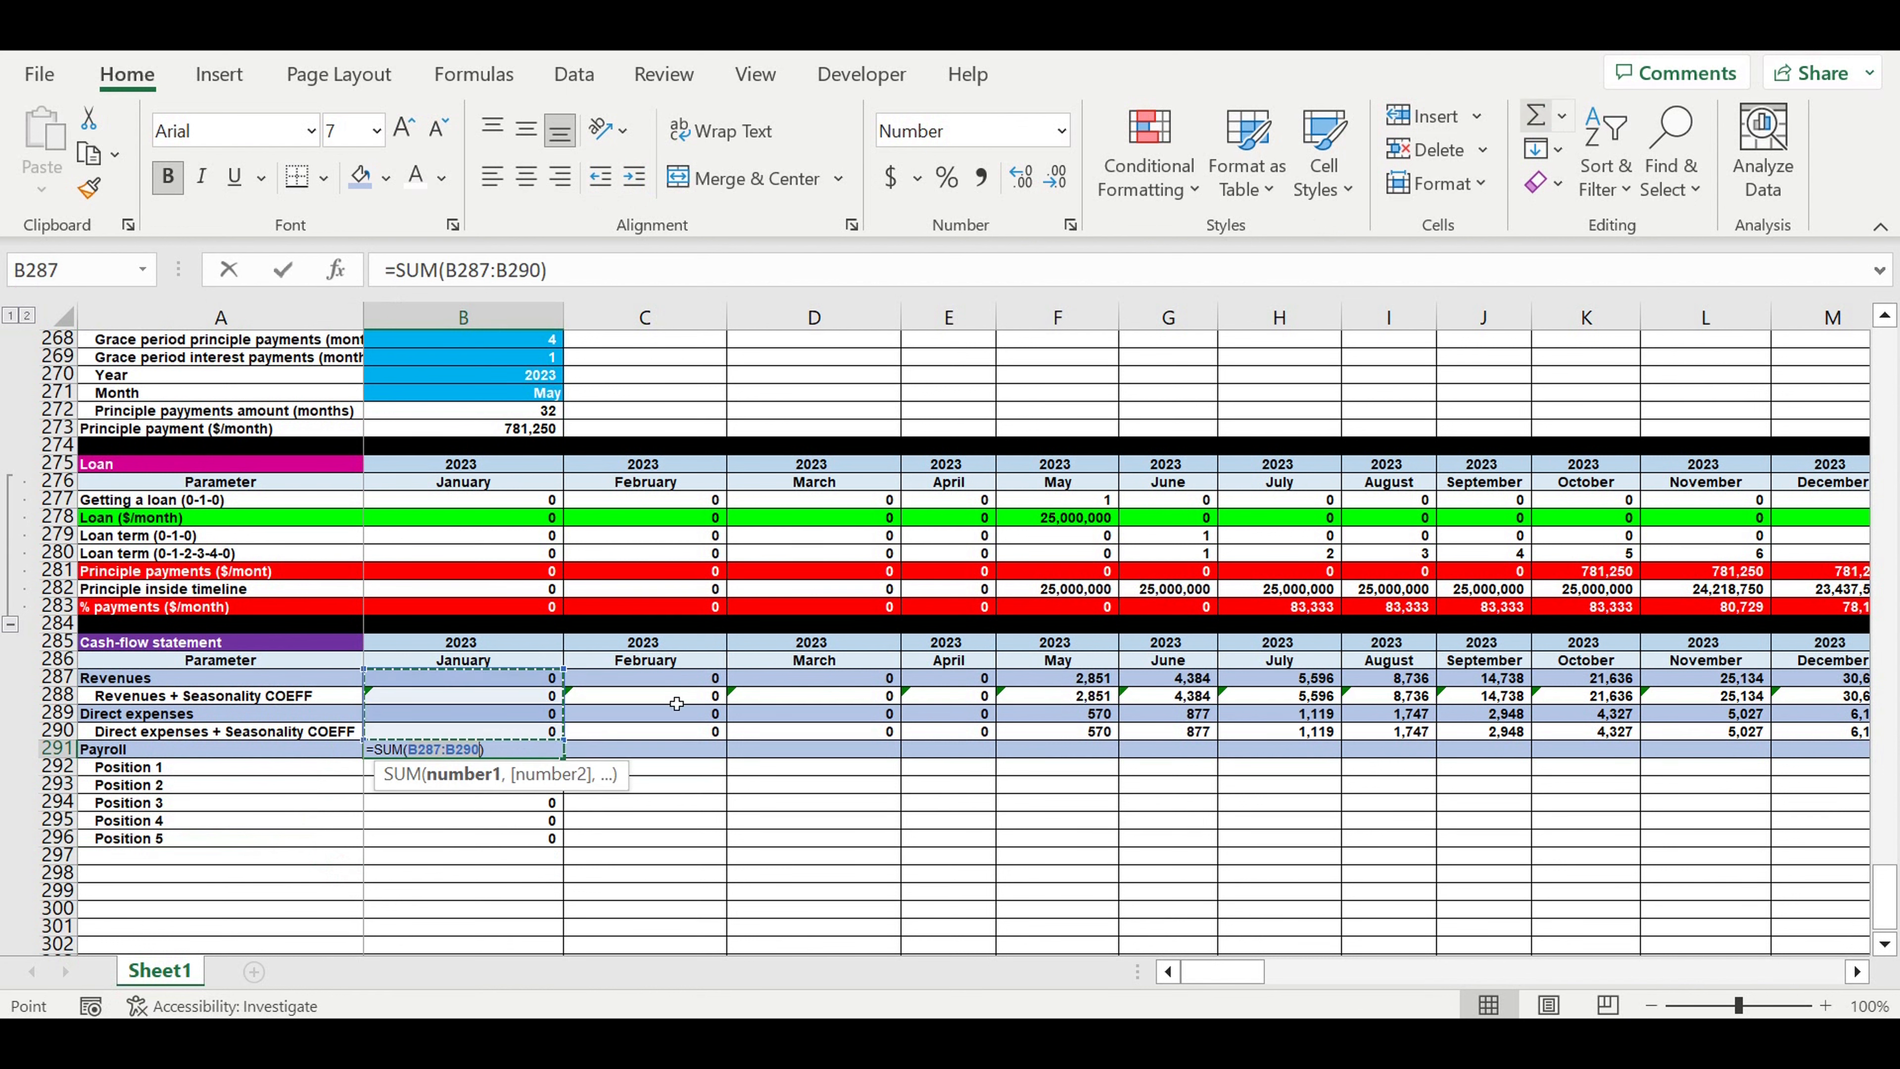
{"action": "left_click_drag", "start_coordinate": [399, 838], "coordinate": [401, 775]}
{"action": "key", "text": "Return"}
Fill the January Payroll total and position formulas B291:B296 across the months through December 2032 in column DQ
{"action": "left_click_drag", "start_coordinate": [523, 748], "coordinate": [1624, 823]}
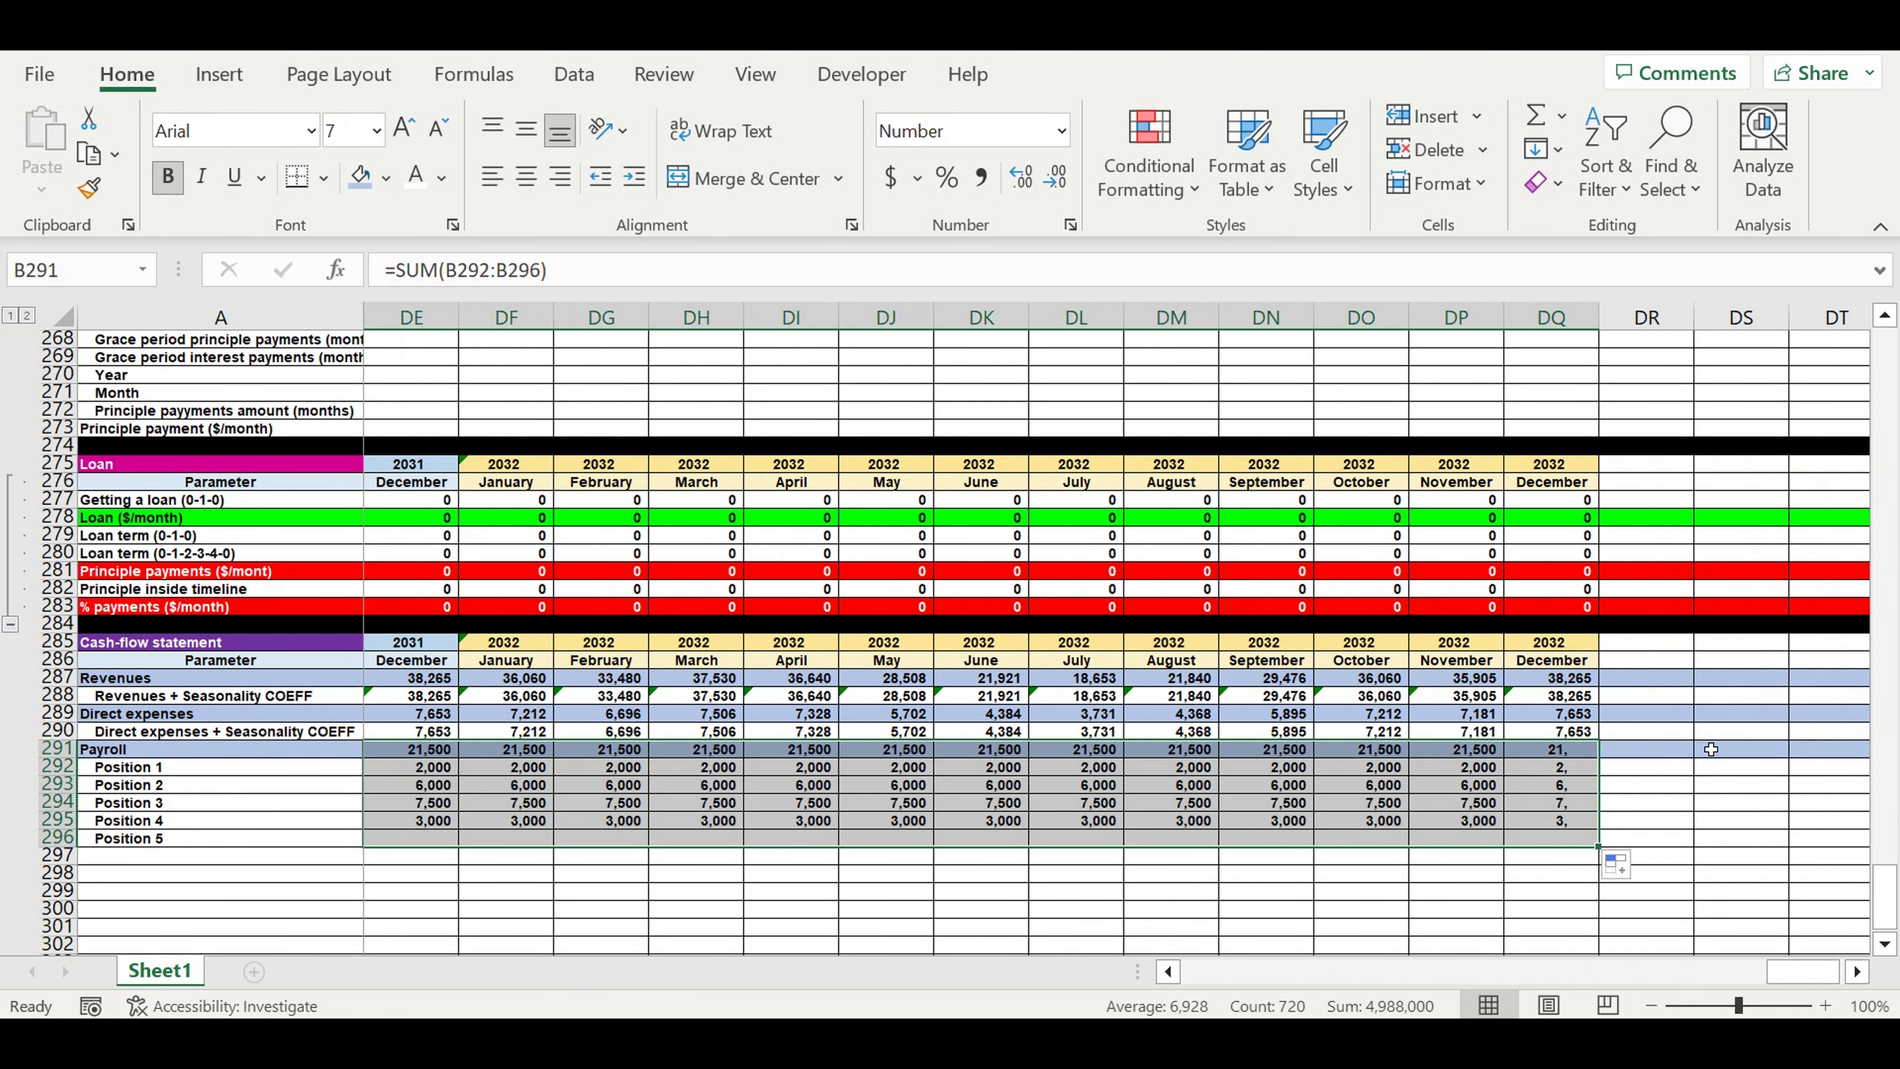
{"action": "left_click", "coordinate": [1690, 807]}
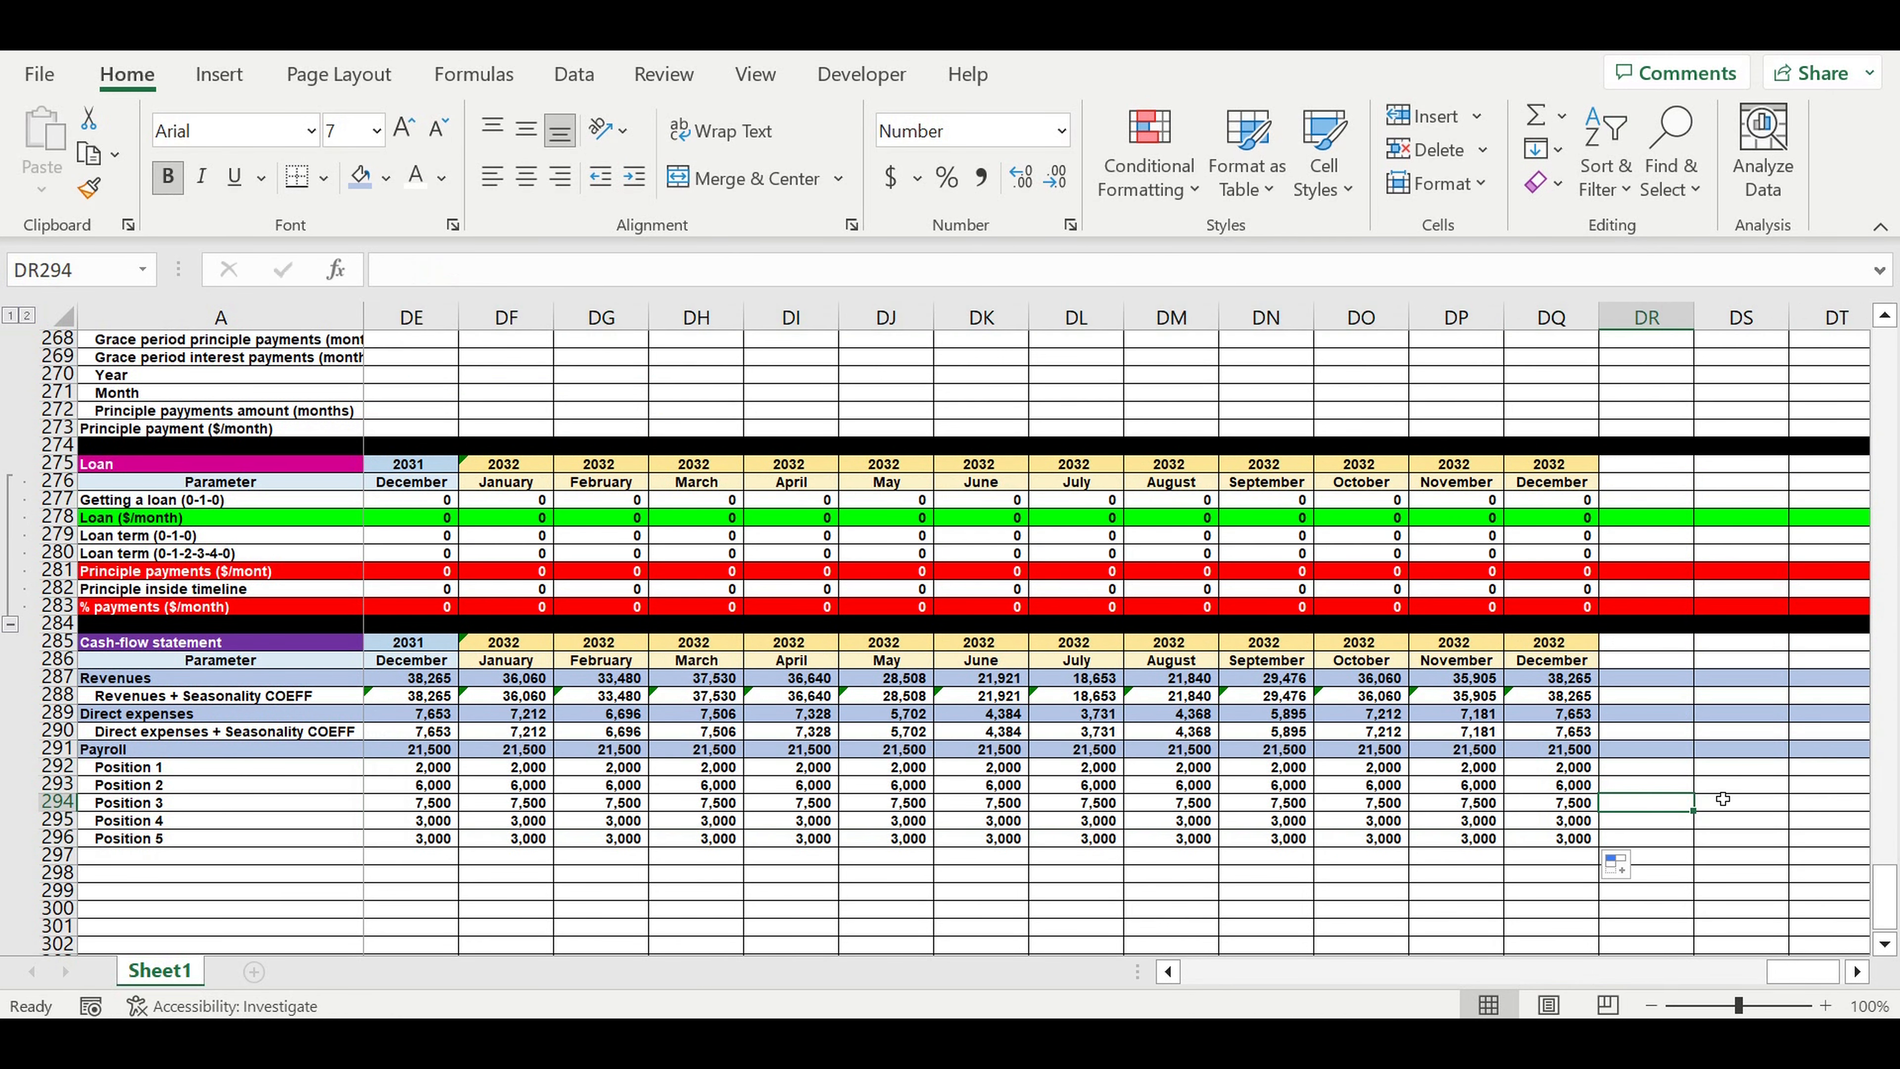
{"action": "left_click_drag", "start_coordinate": [1788, 977], "coordinate": [537, 865]}
{"action": "left_click", "coordinate": [484, 844]}
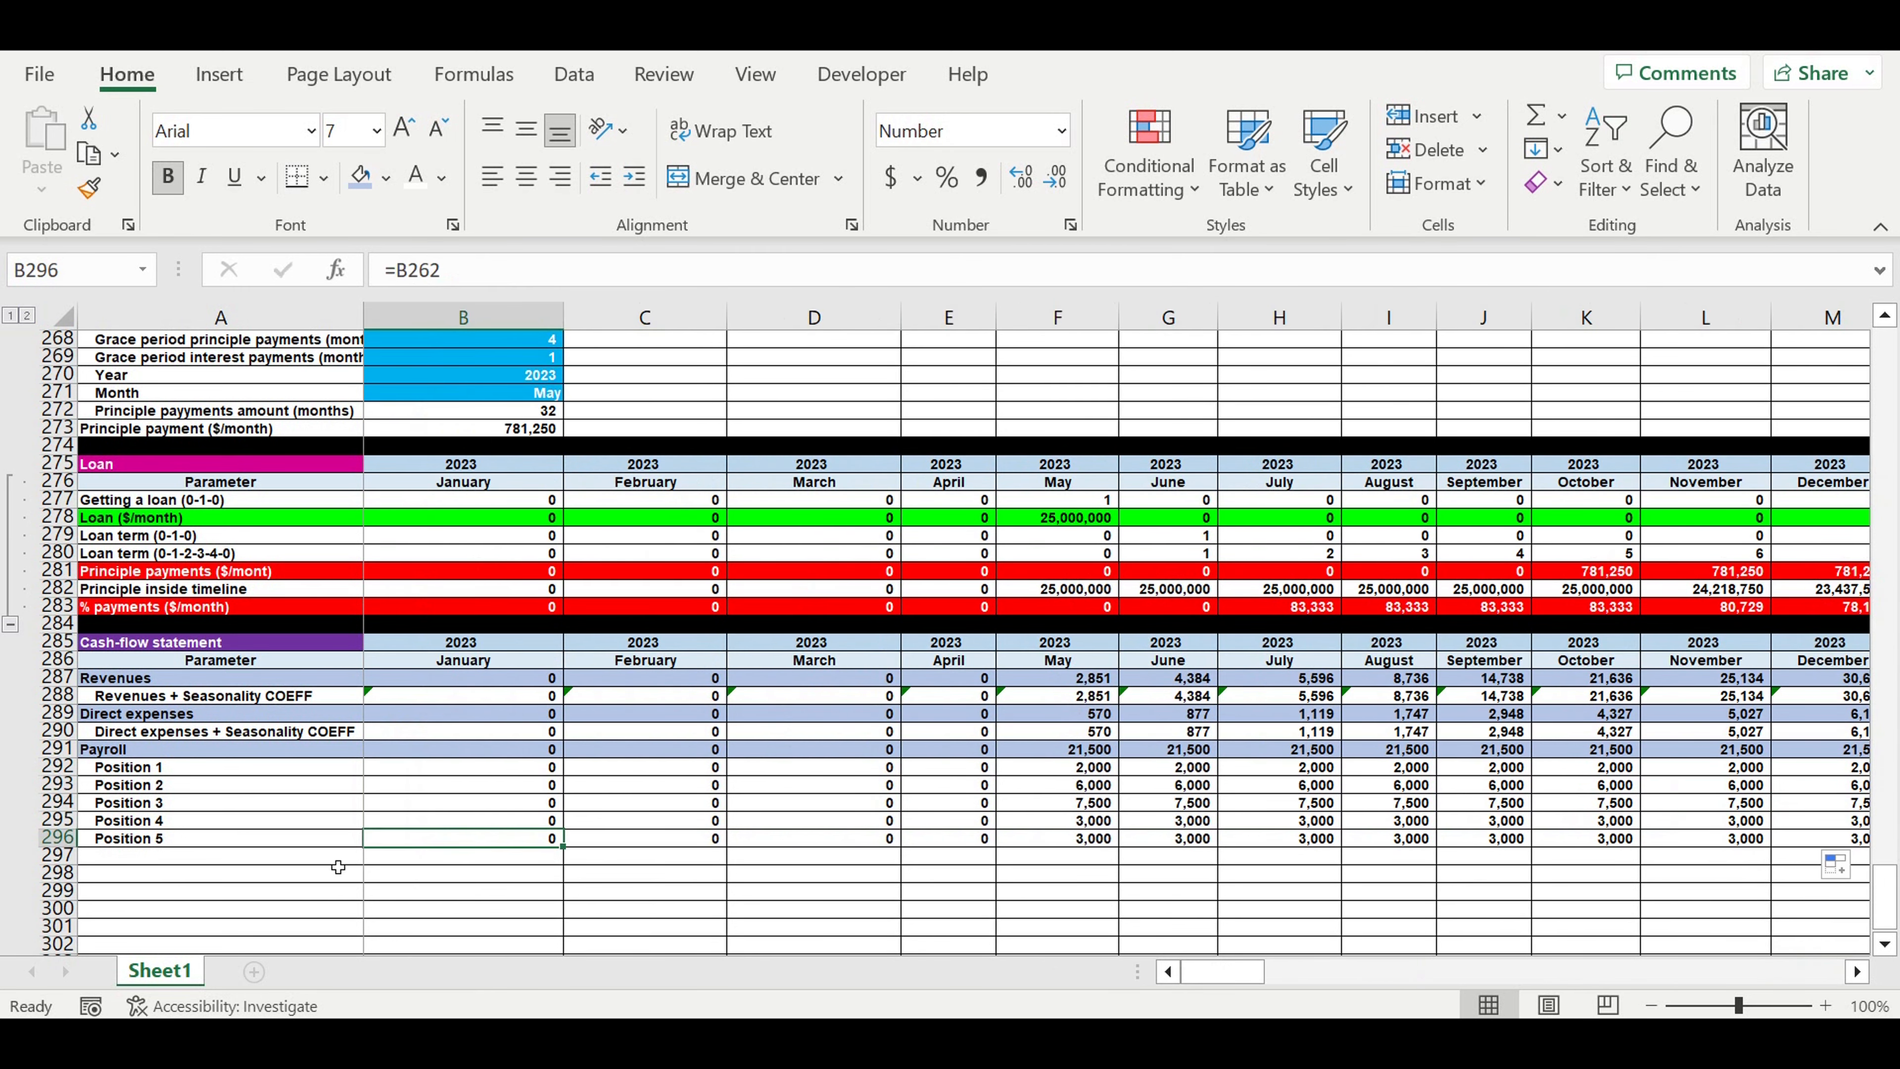
Copy the Payroll heading row 291 into row 297 below Position 5
{"action": "scroll", "coordinate": [276, 794], "scroll_direction": "down", "scroll_amount": 1}
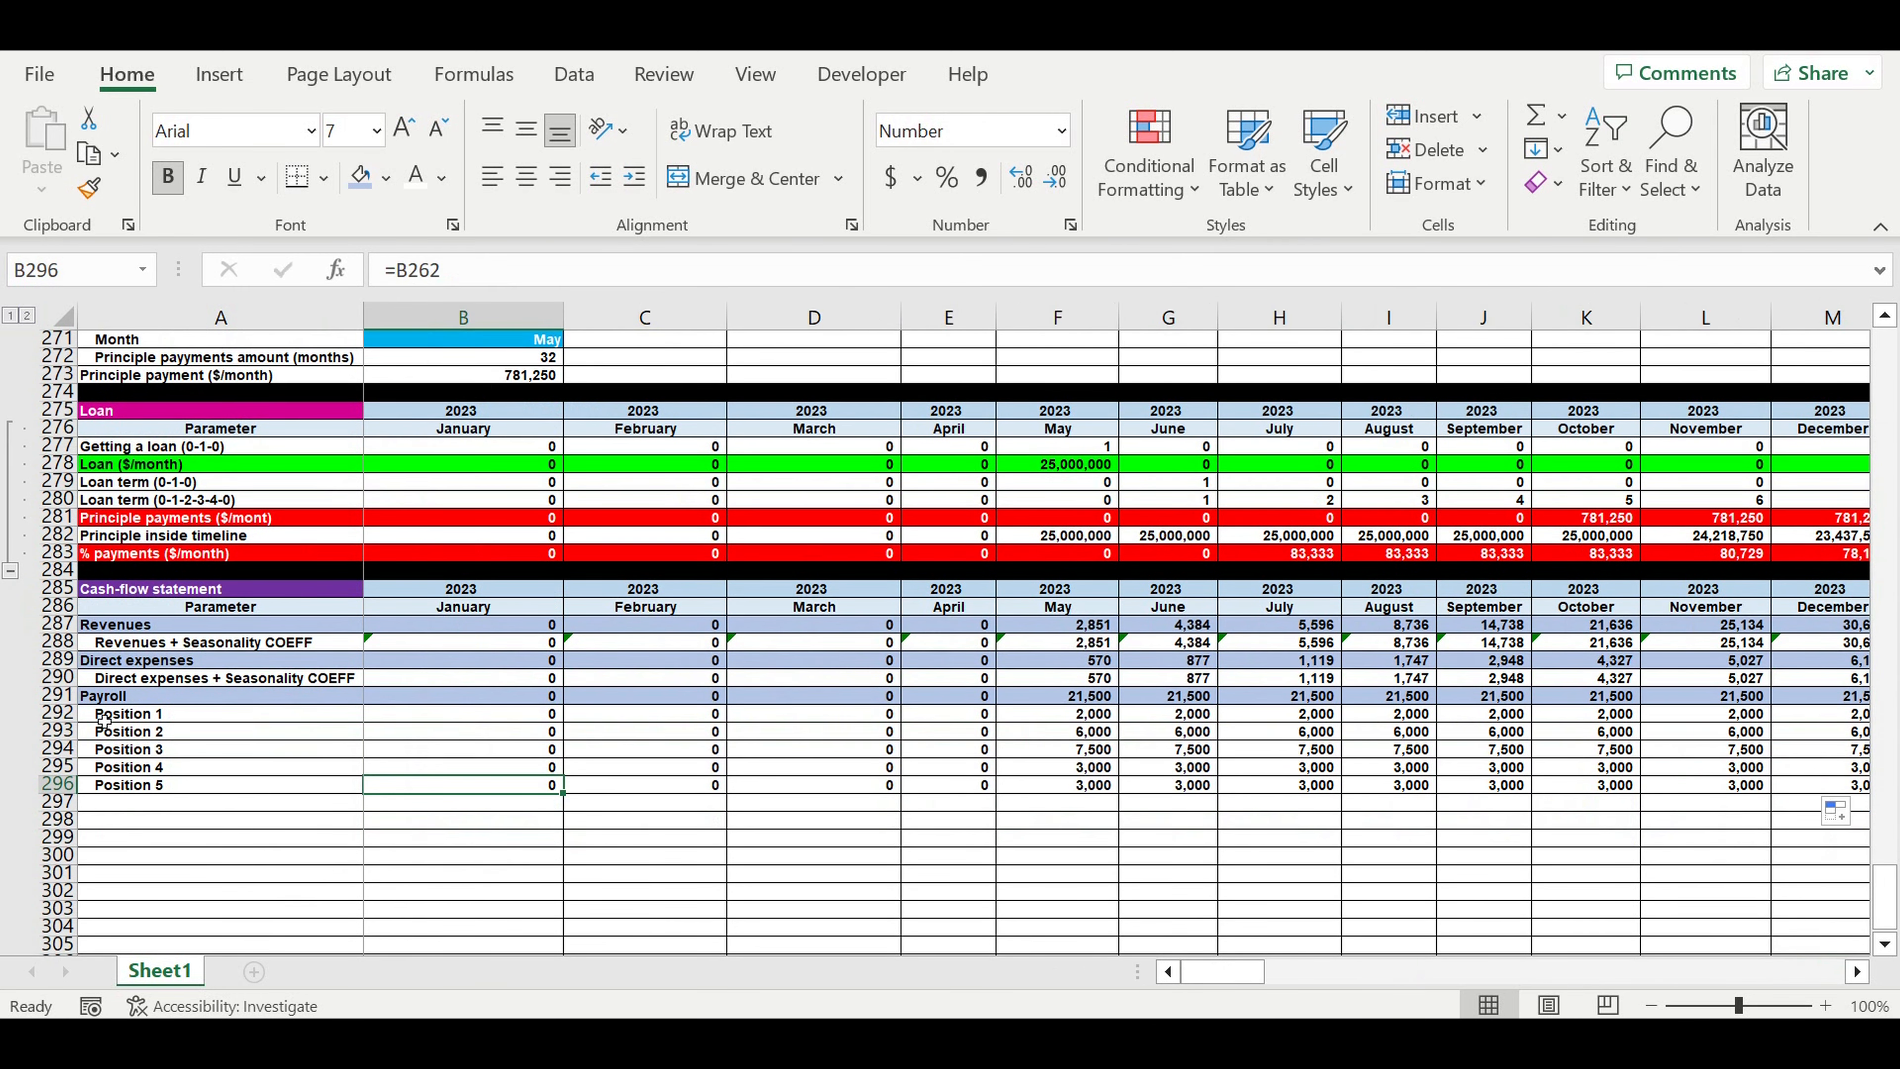
{"action": "left_click", "coordinate": [58, 698]}
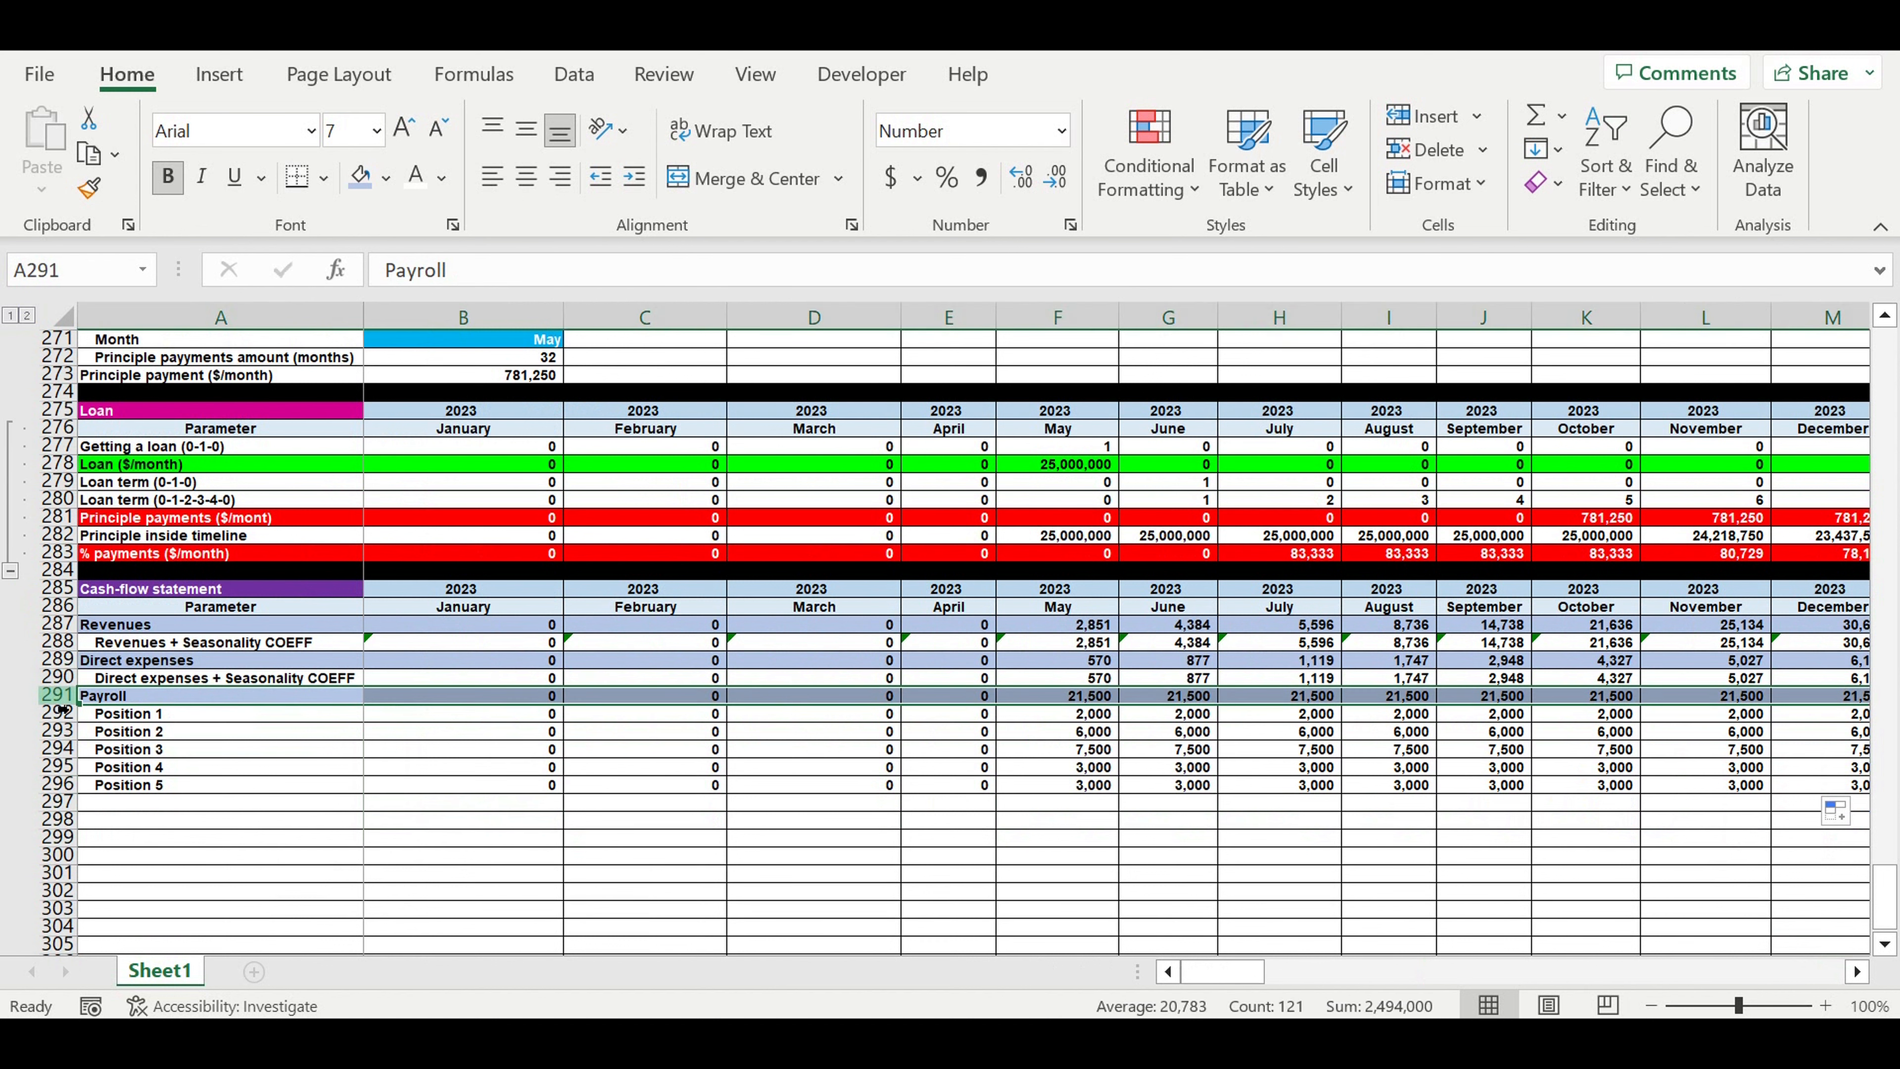
{"action": "key", "text": "ctrl+c"}
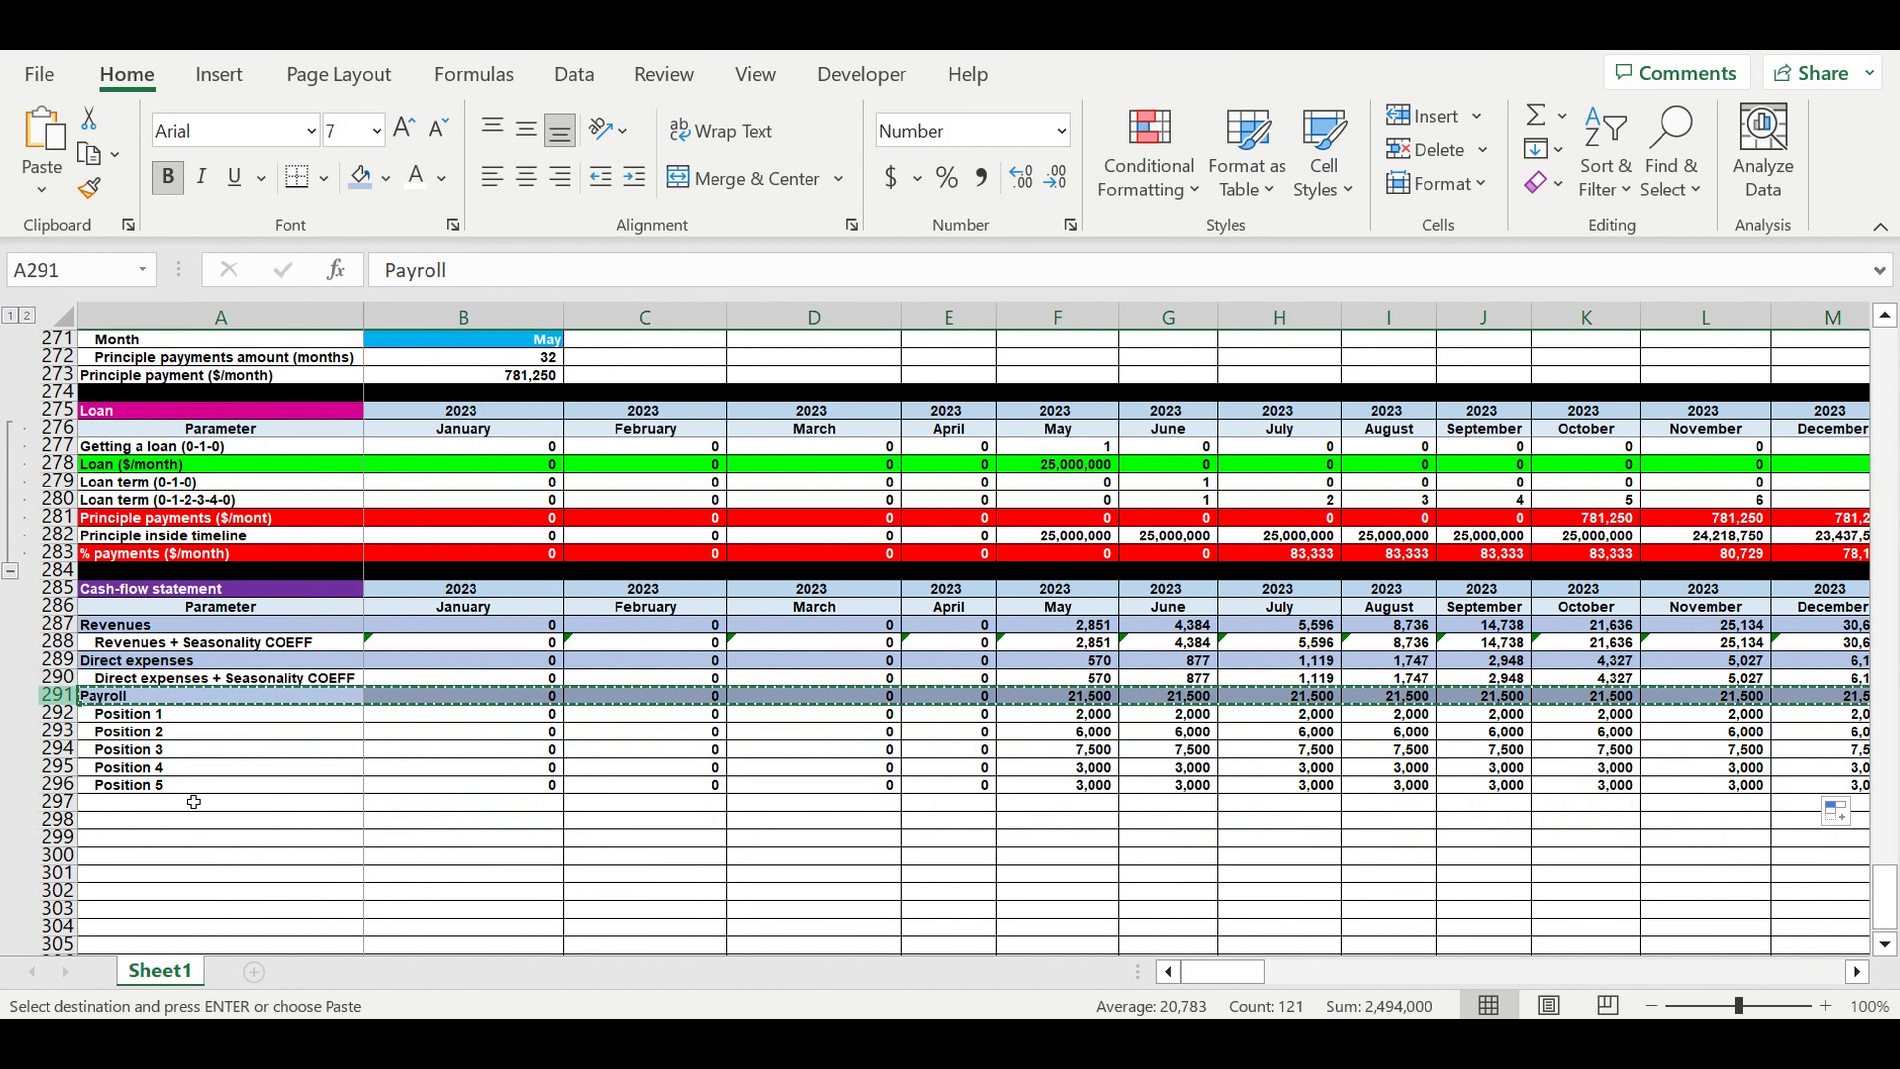
{"action": "left_click", "coordinate": [131, 809]}
{"action": "key", "text": "ctrl+v"}
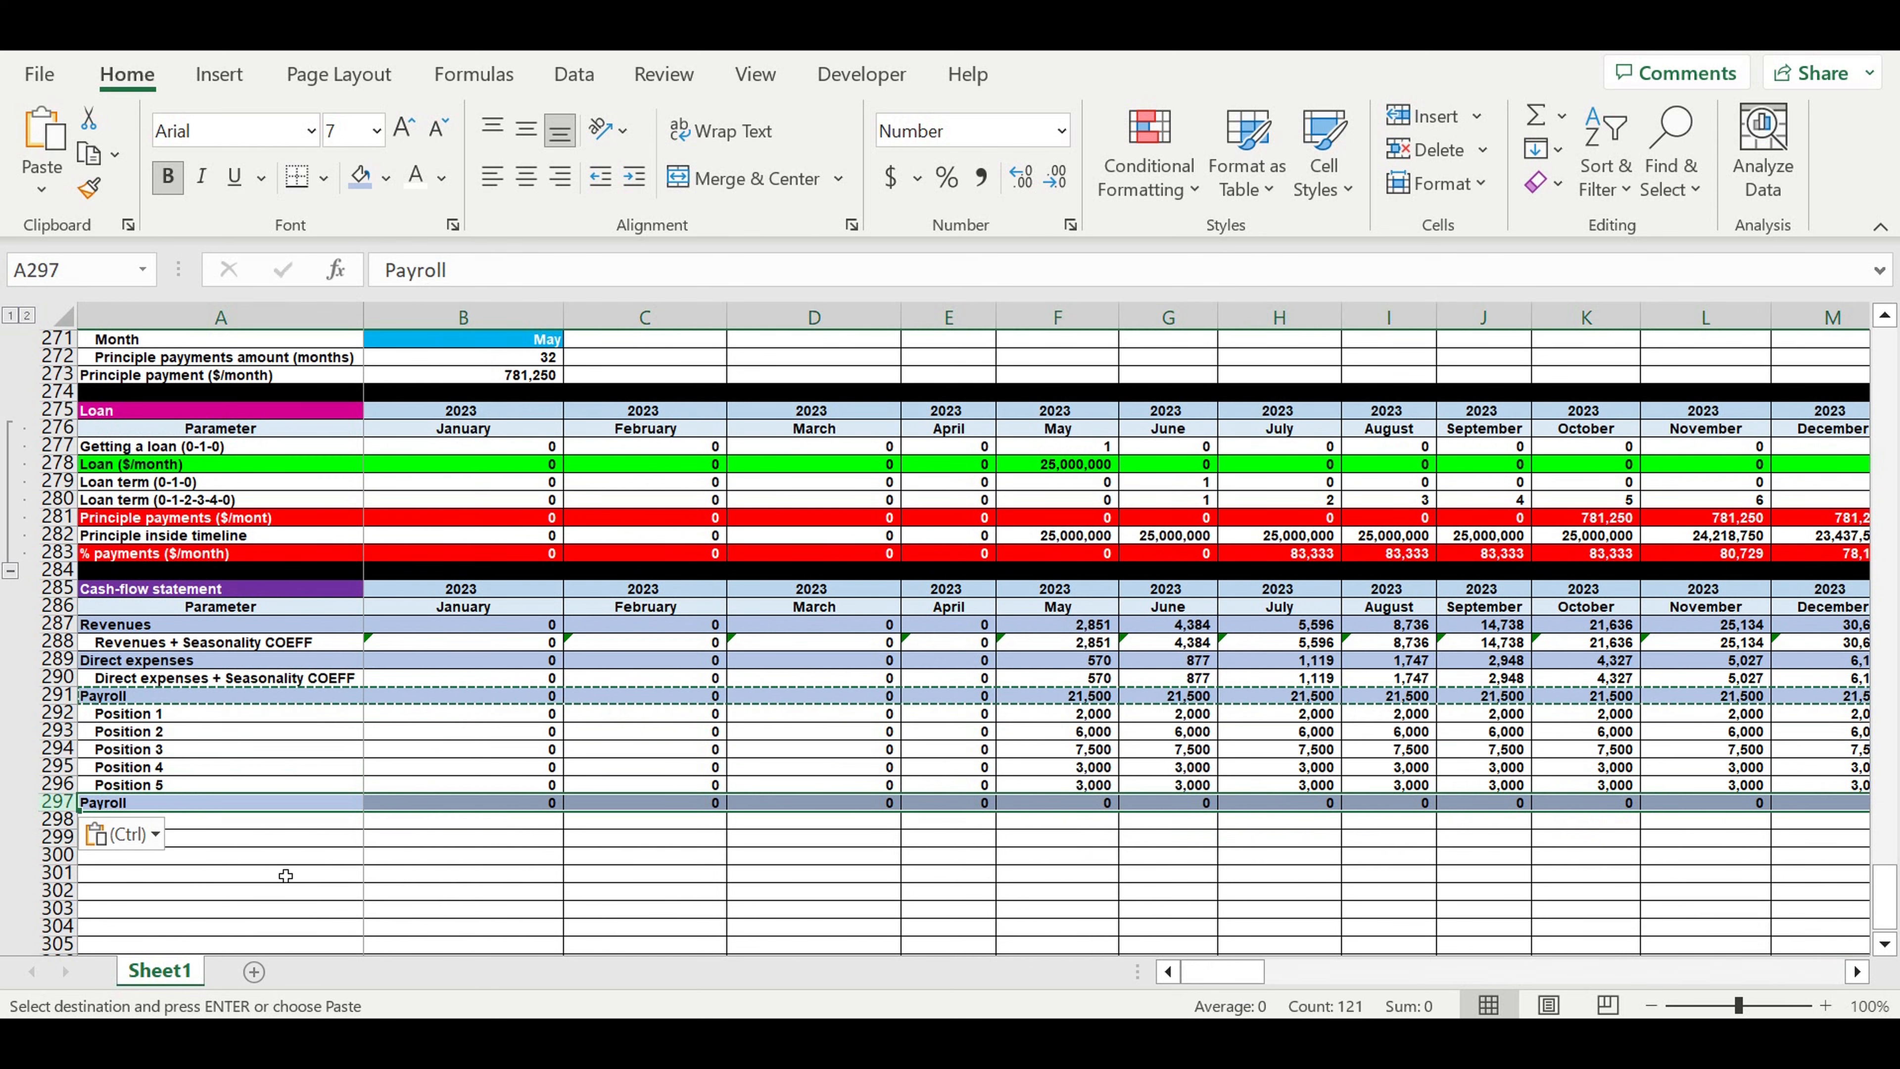
Rename the pasted heading in A297 to "Fixed expenses"
{"action": "key", "text": "Down"}
{"action": "key", "text": "Down"}
{"action": "key", "text": "Down"}
{"action": "key", "text": "Down"}
{"action": "left_click", "coordinate": [148, 804]}
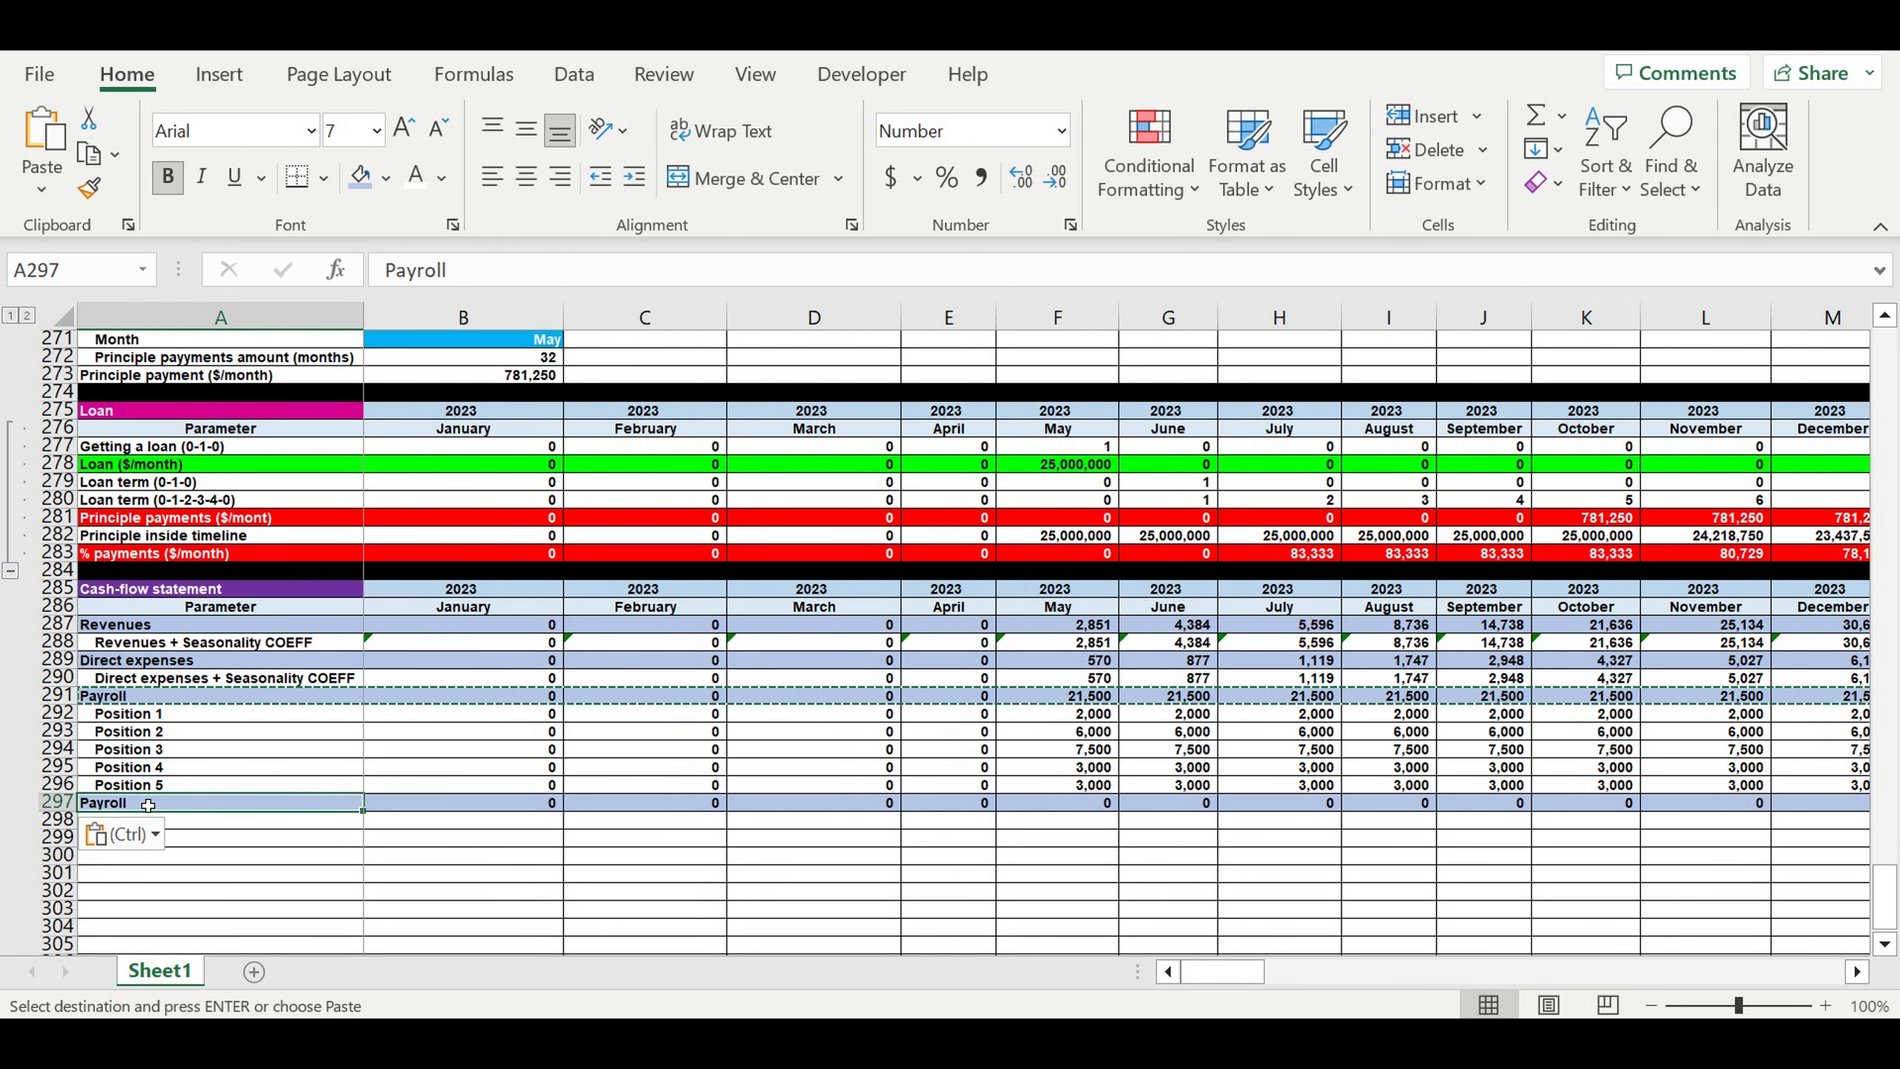
{"action": "type", "text": "Fixed expenses"}
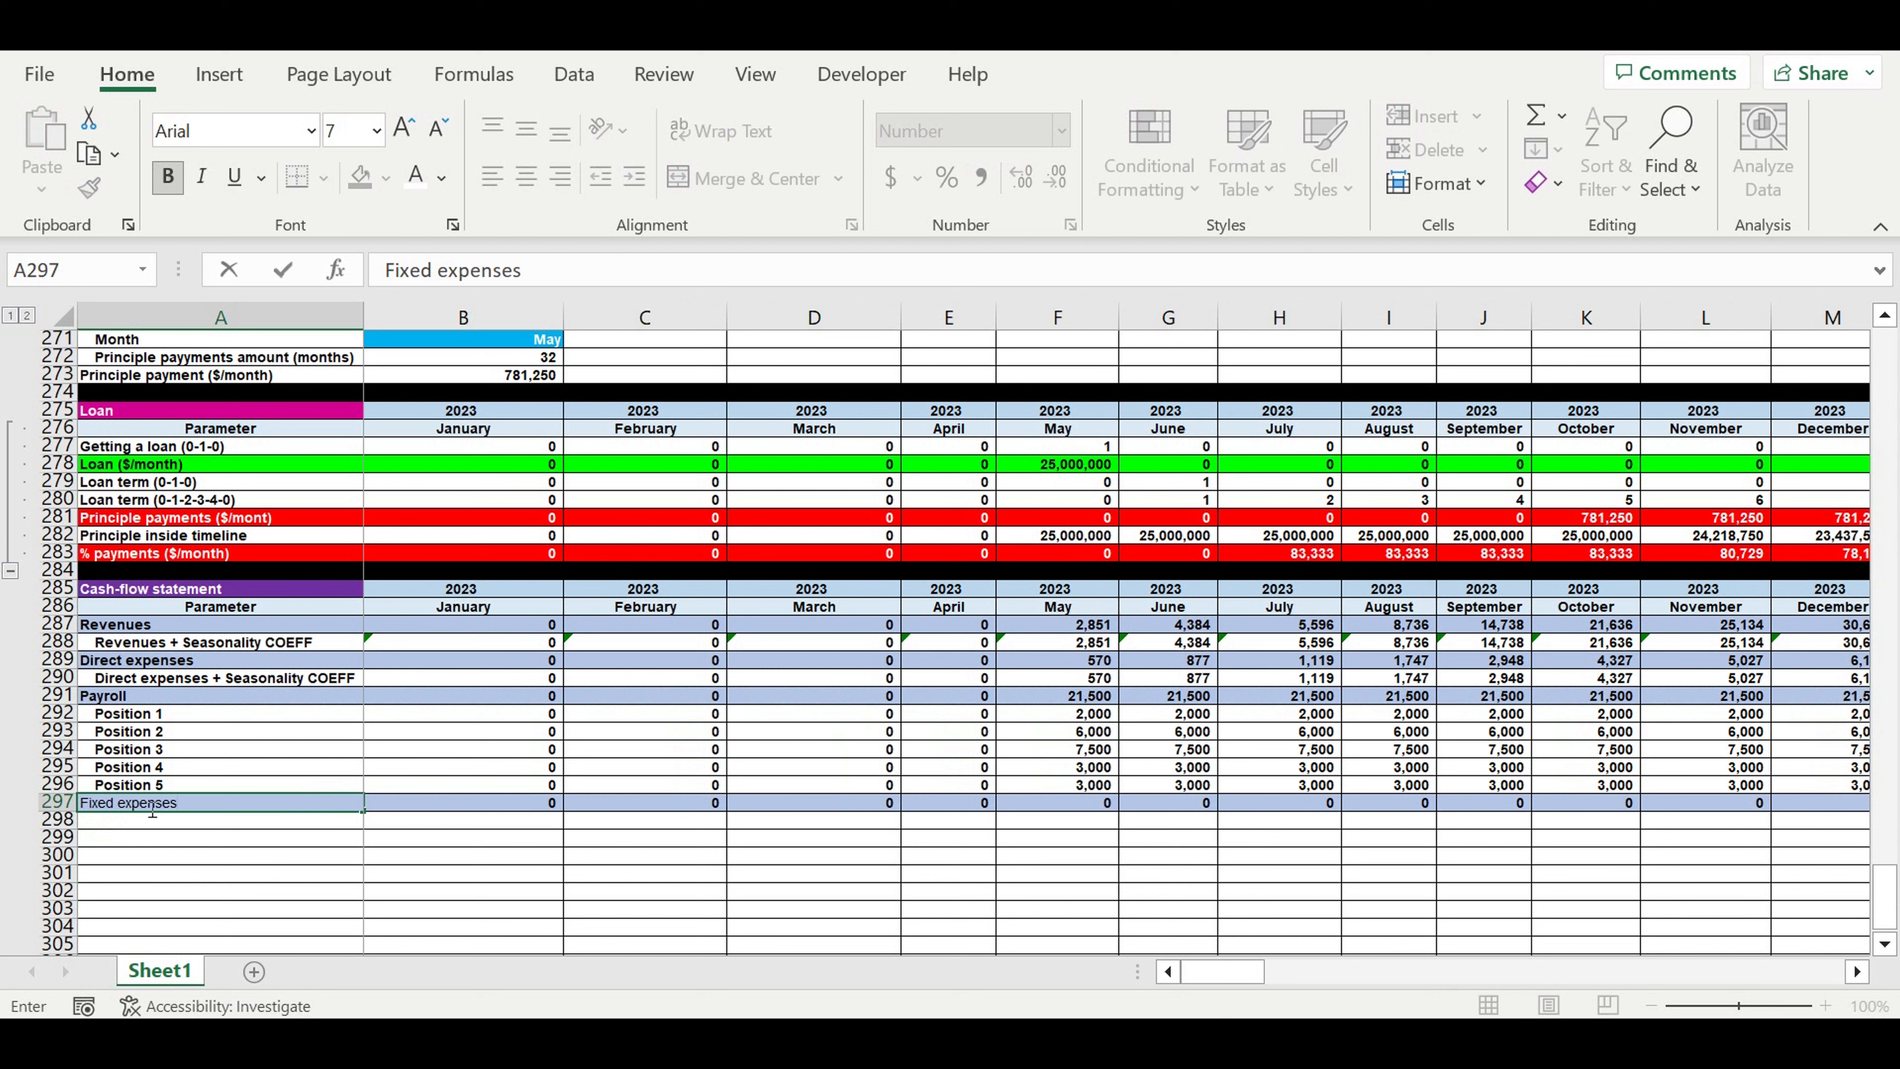
{"action": "key", "text": "Return"}
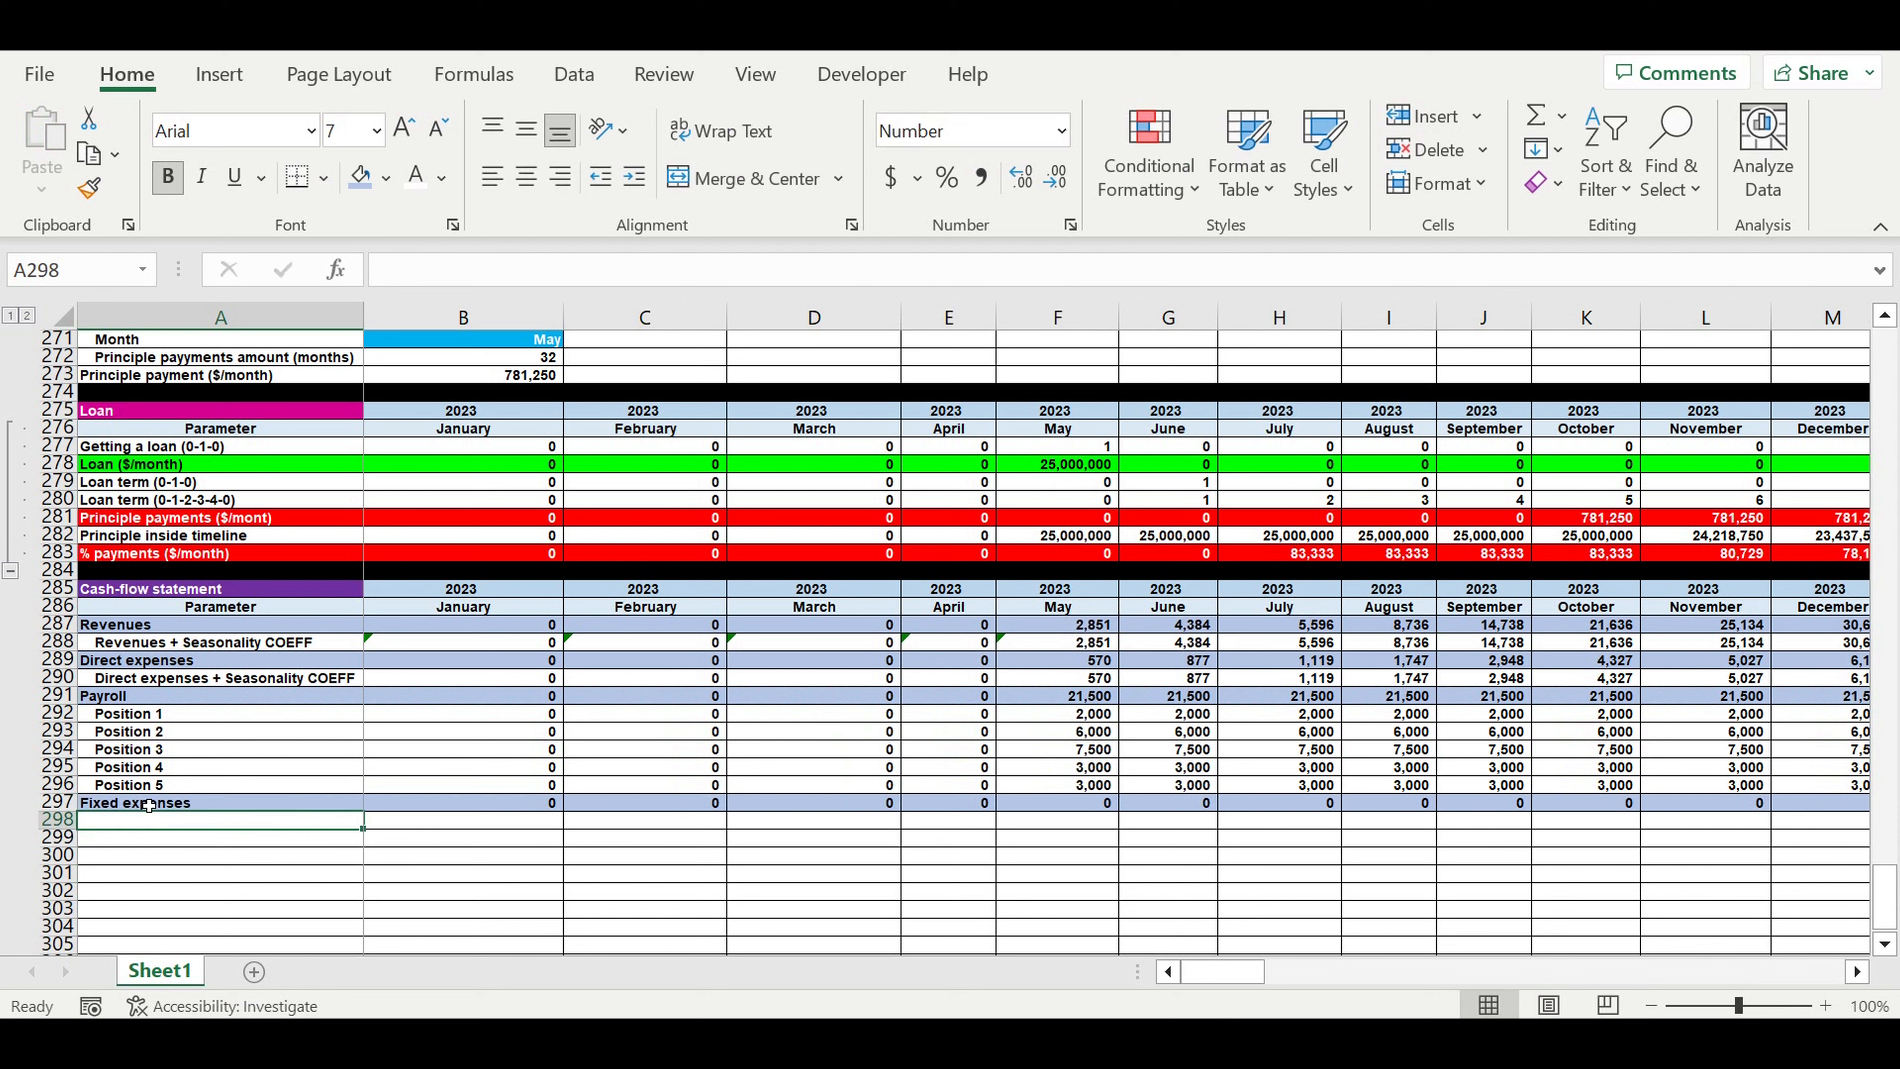
Link the label cell A298 to the "Fixed cost 1" label in A227 of the monthly Fixed costs section
{"action": "type", "text": "="}
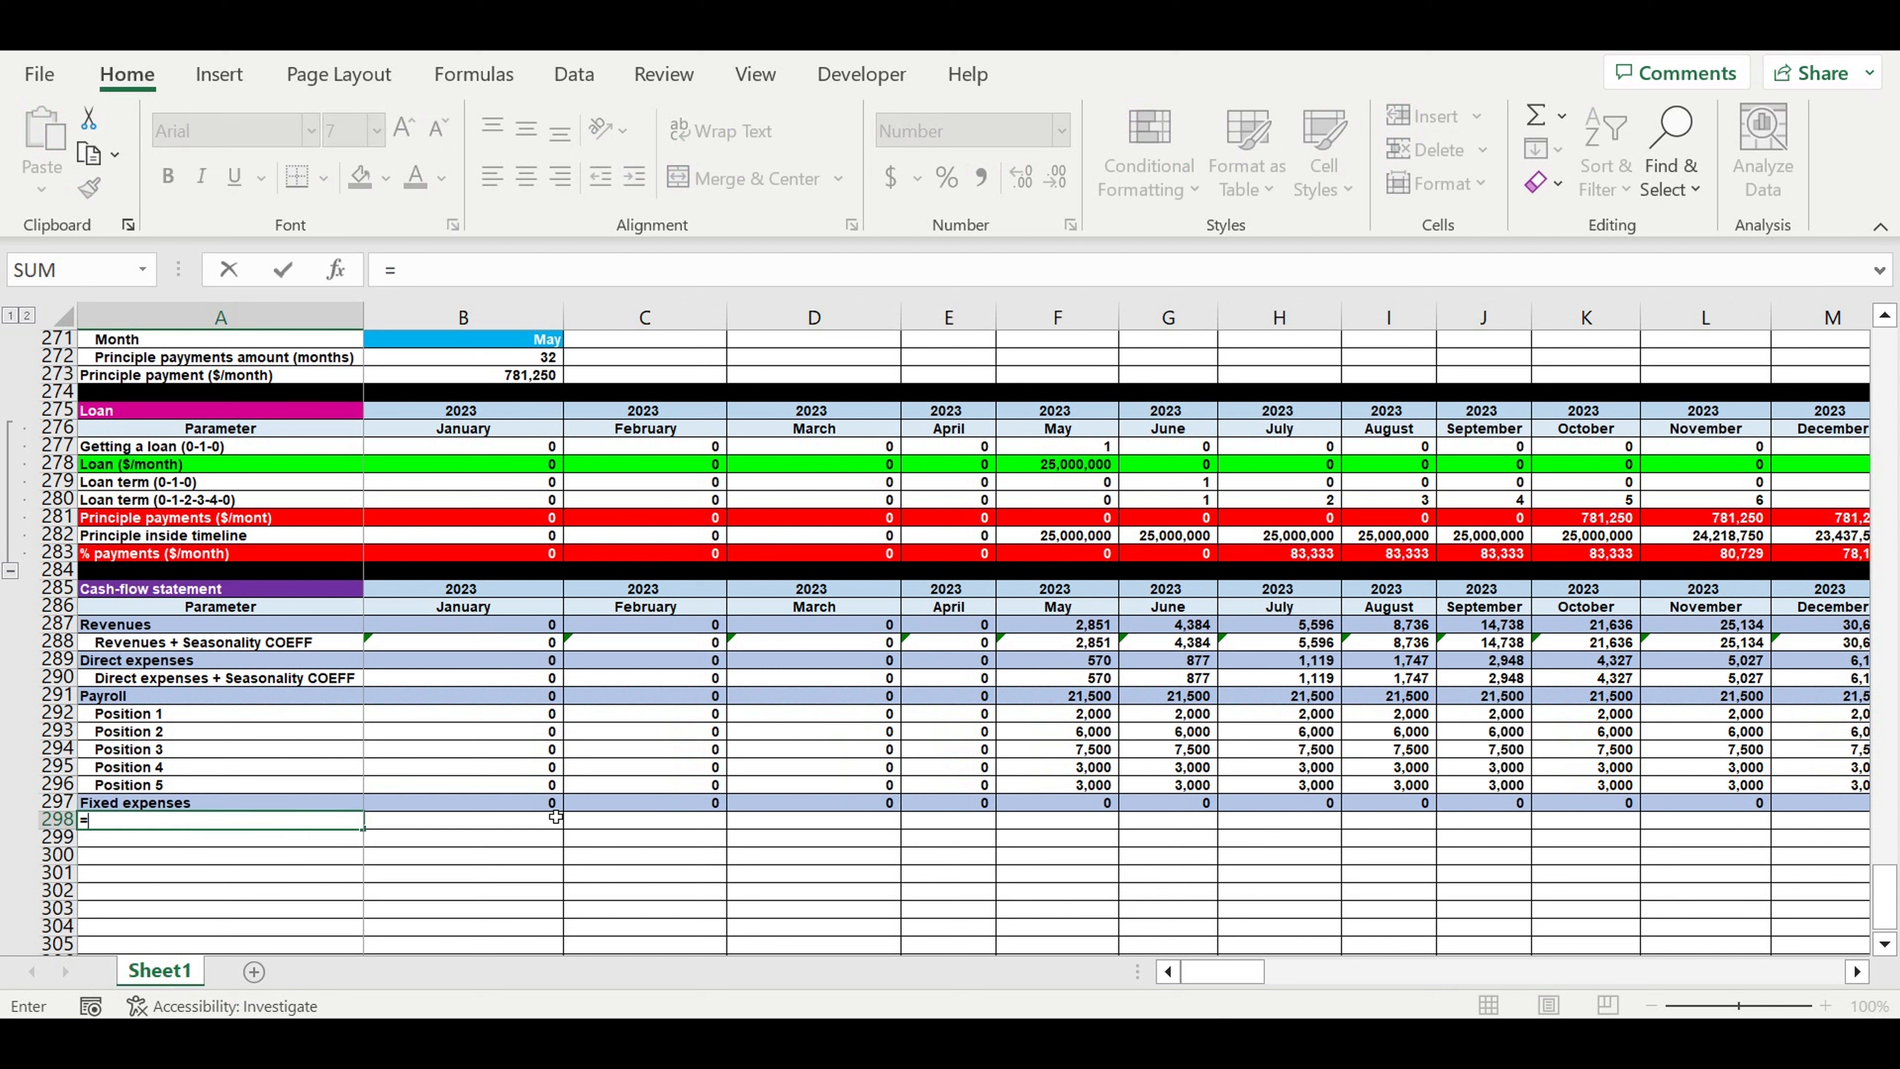
{"action": "scroll", "coordinate": [564, 811], "scroll_direction": "up", "scroll_amount": 6}
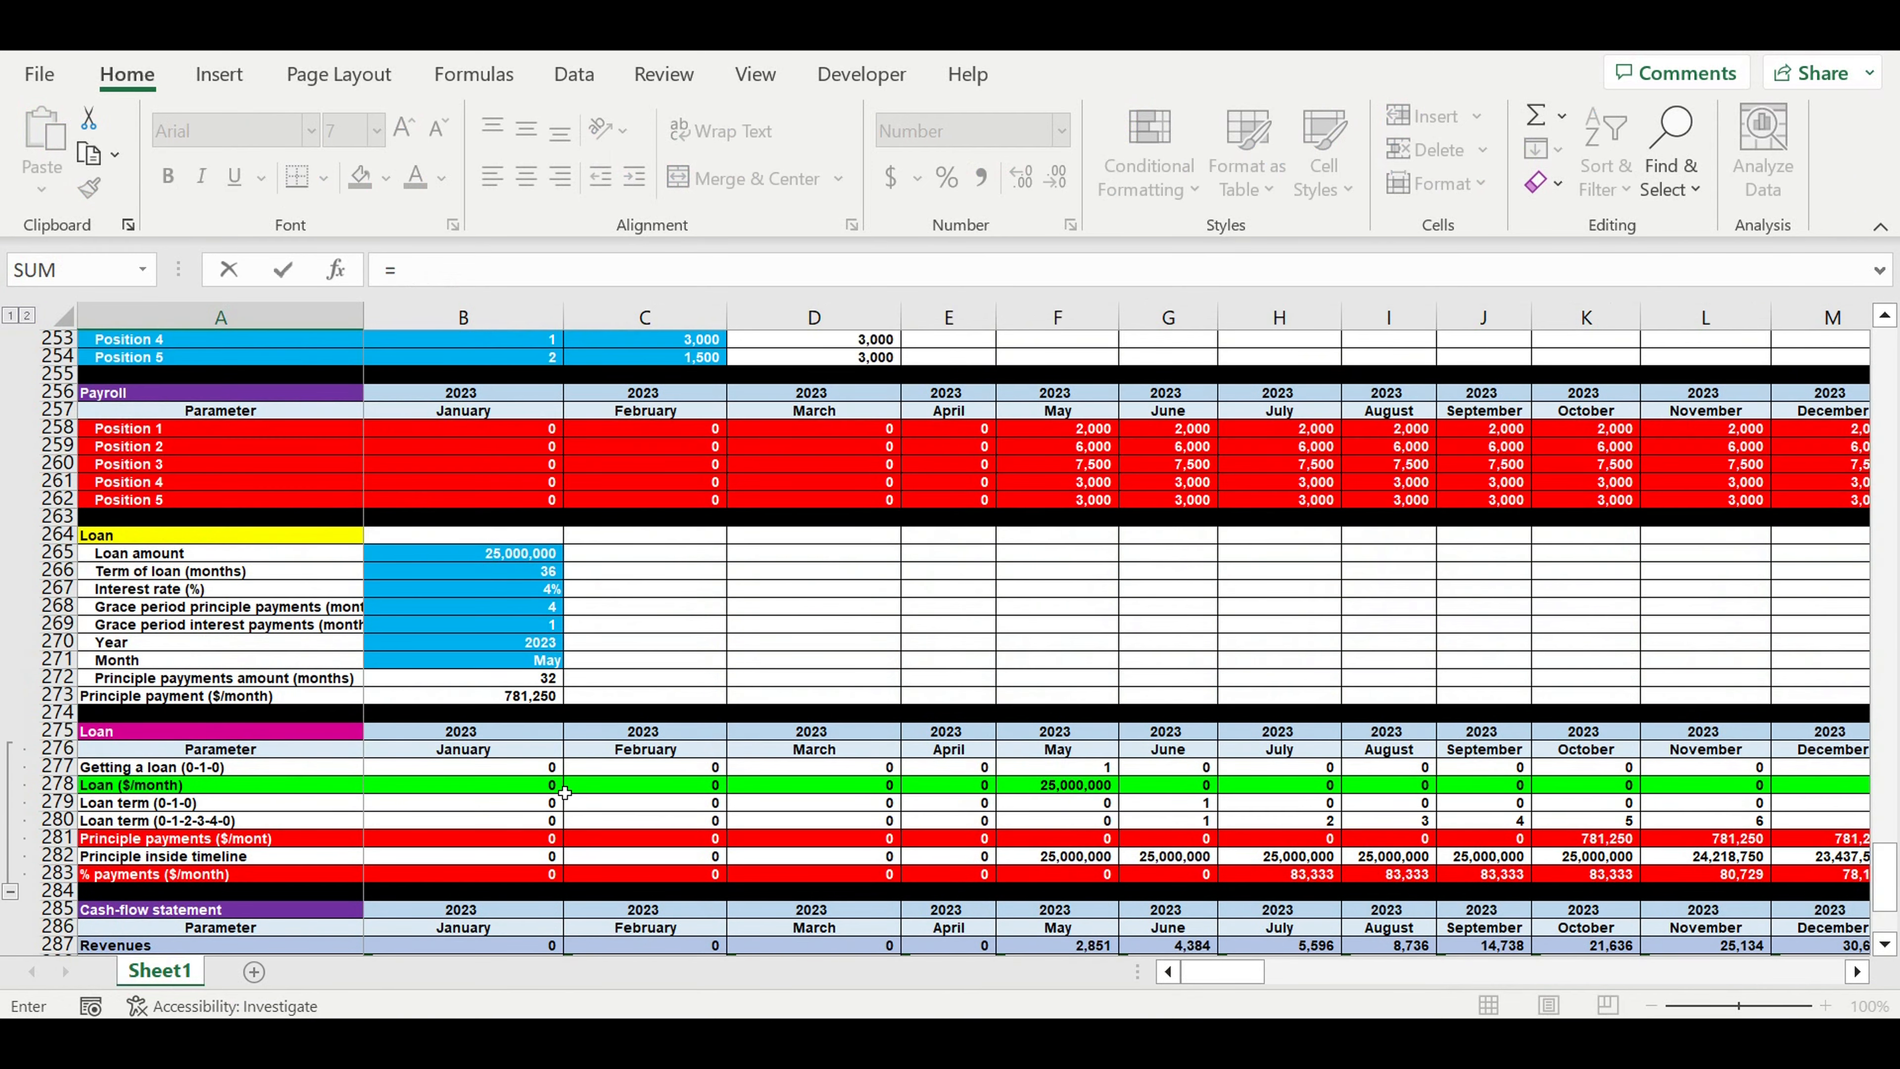
{"action": "scroll", "coordinate": [564, 796], "scroll_direction": "up", "scroll_amount": 9}
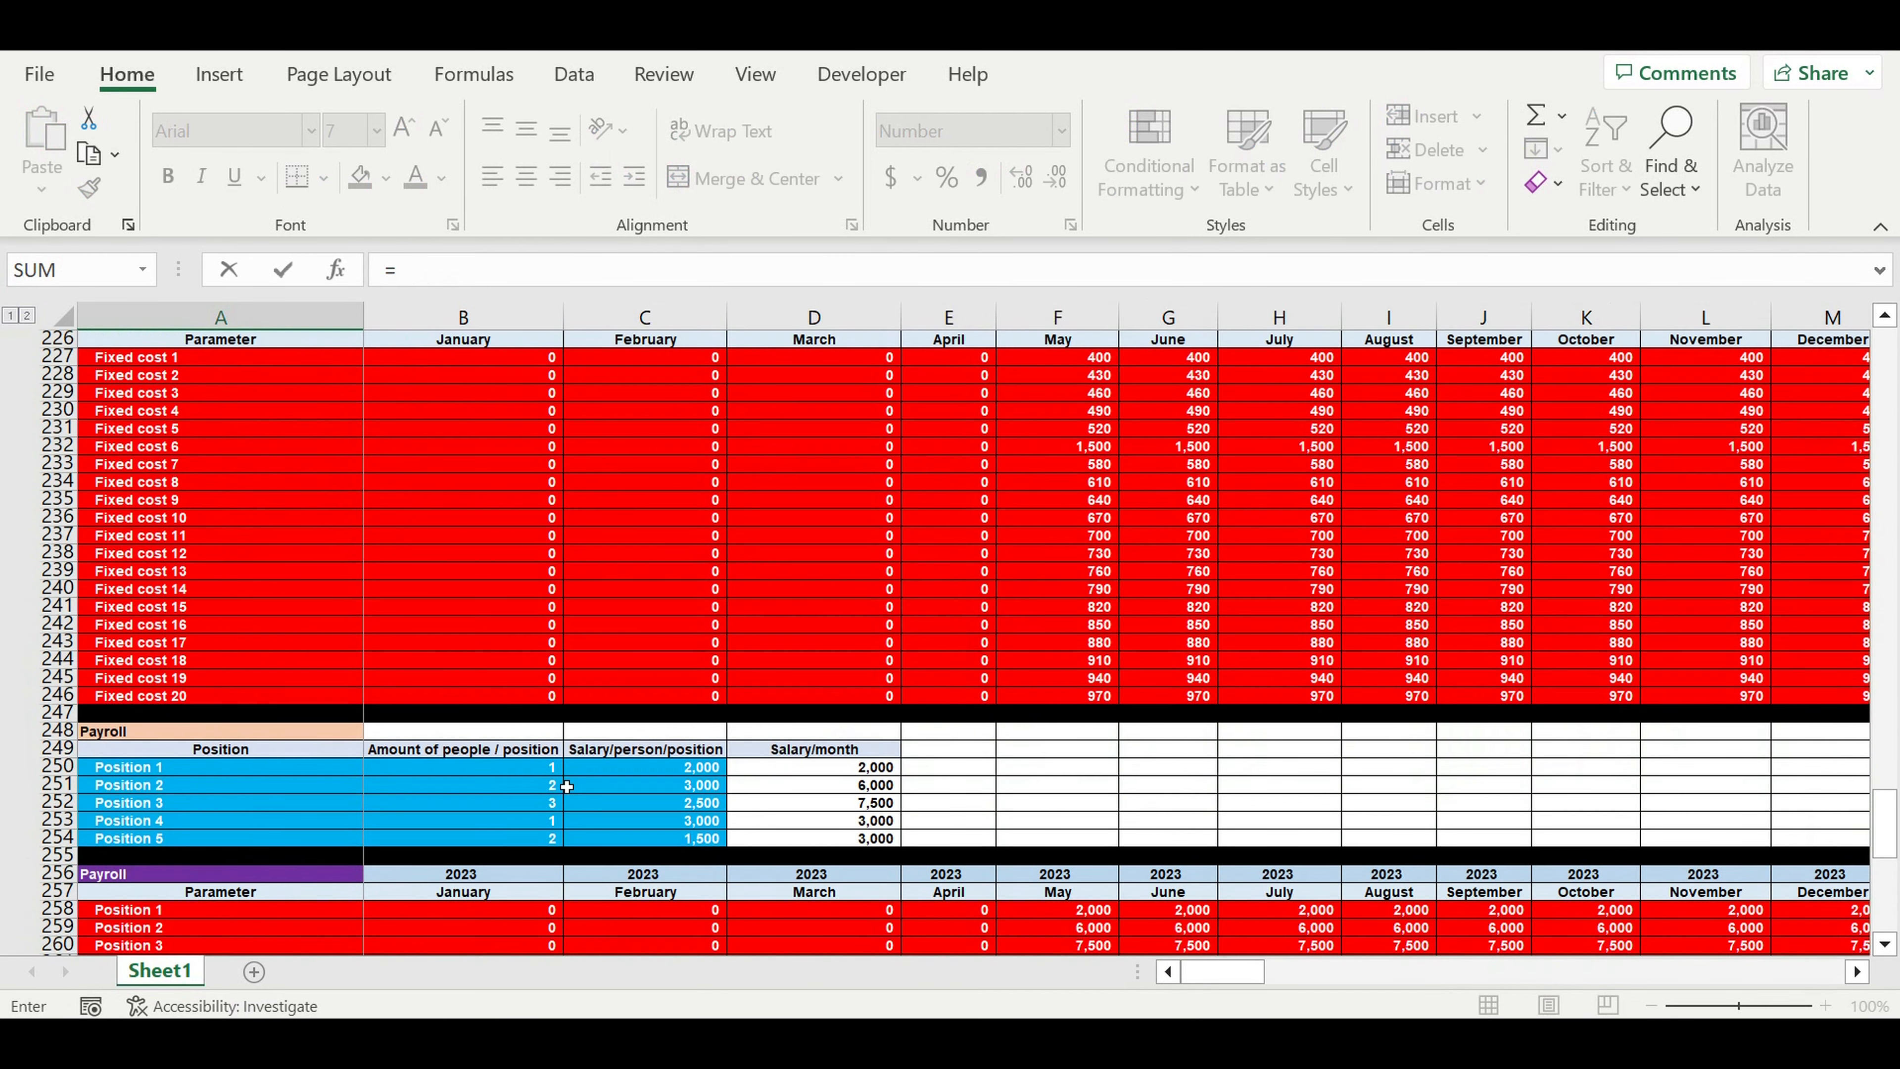
{"action": "scroll", "coordinate": [566, 786], "scroll_direction": "up", "scroll_amount": 1}
{"action": "scroll", "coordinate": [225, 582], "scroll_direction": "up", "scroll_amount": 1}
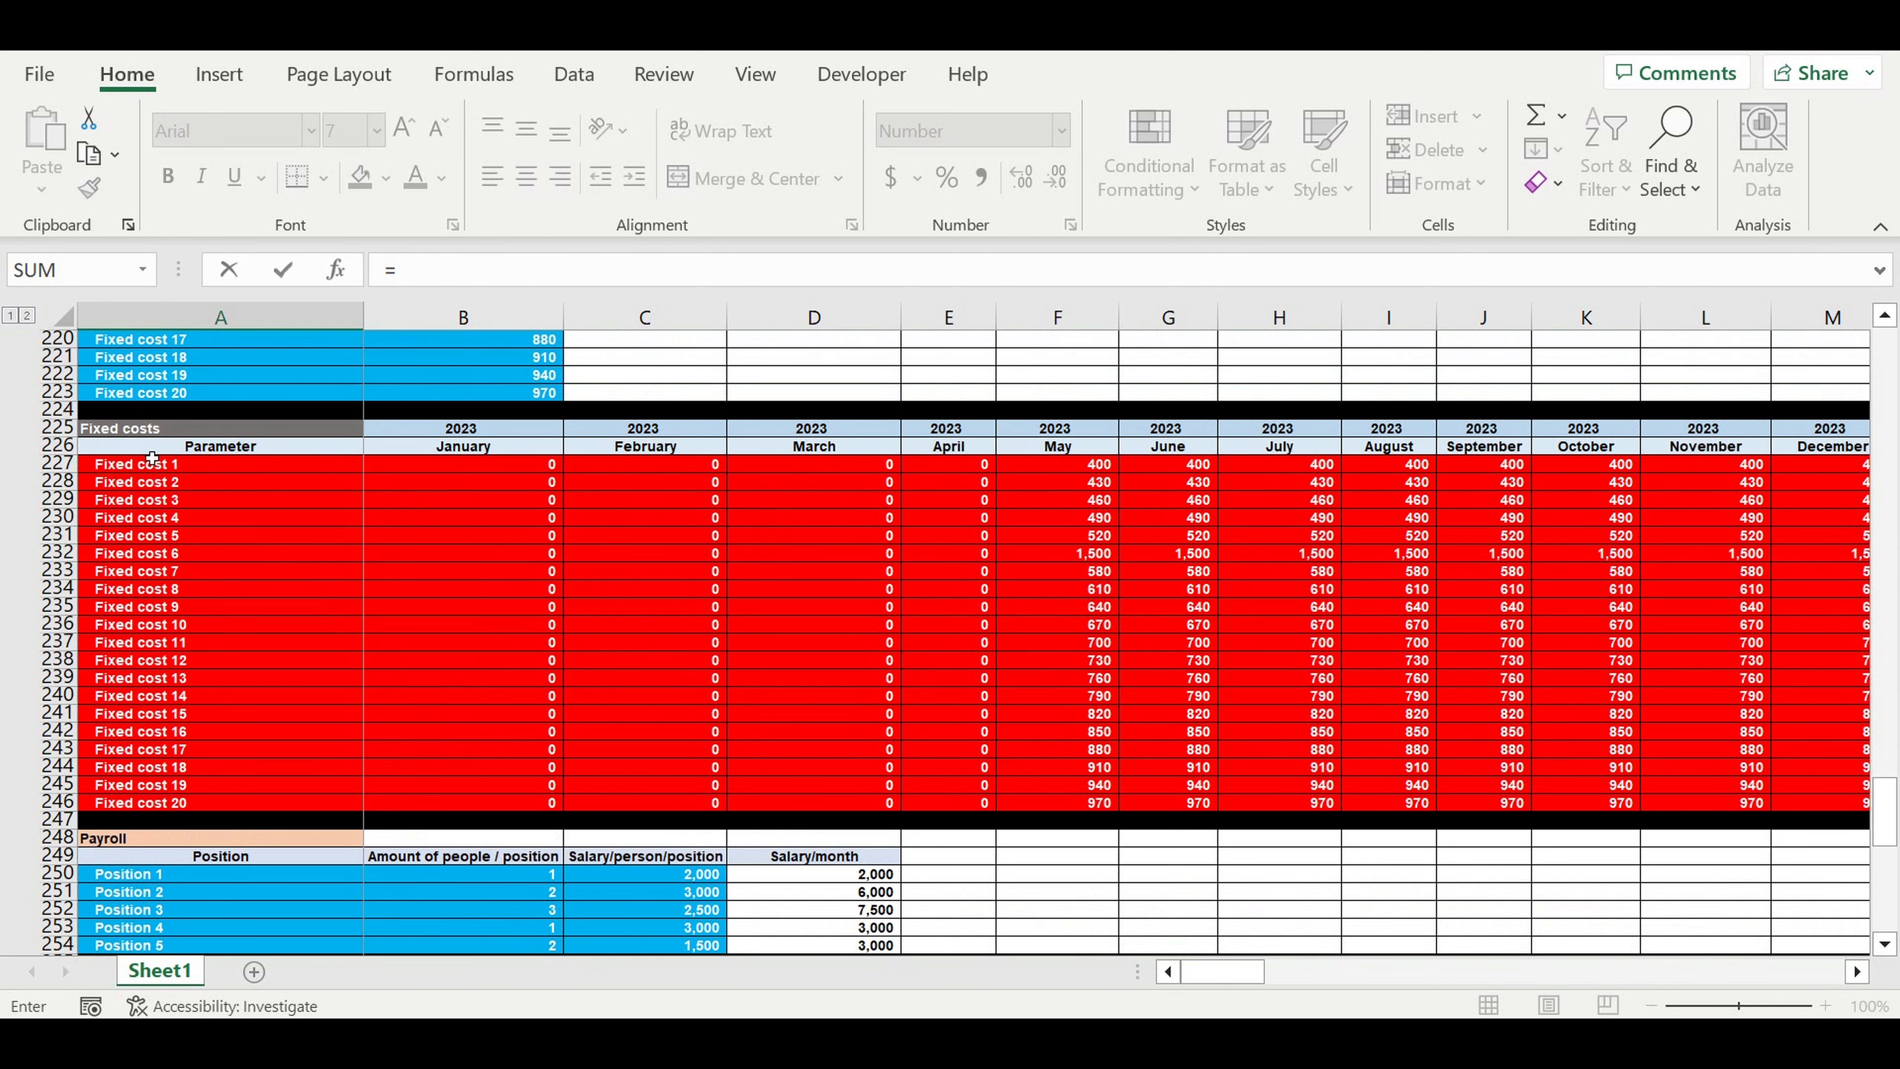
{"action": "left_click", "coordinate": [140, 466]}
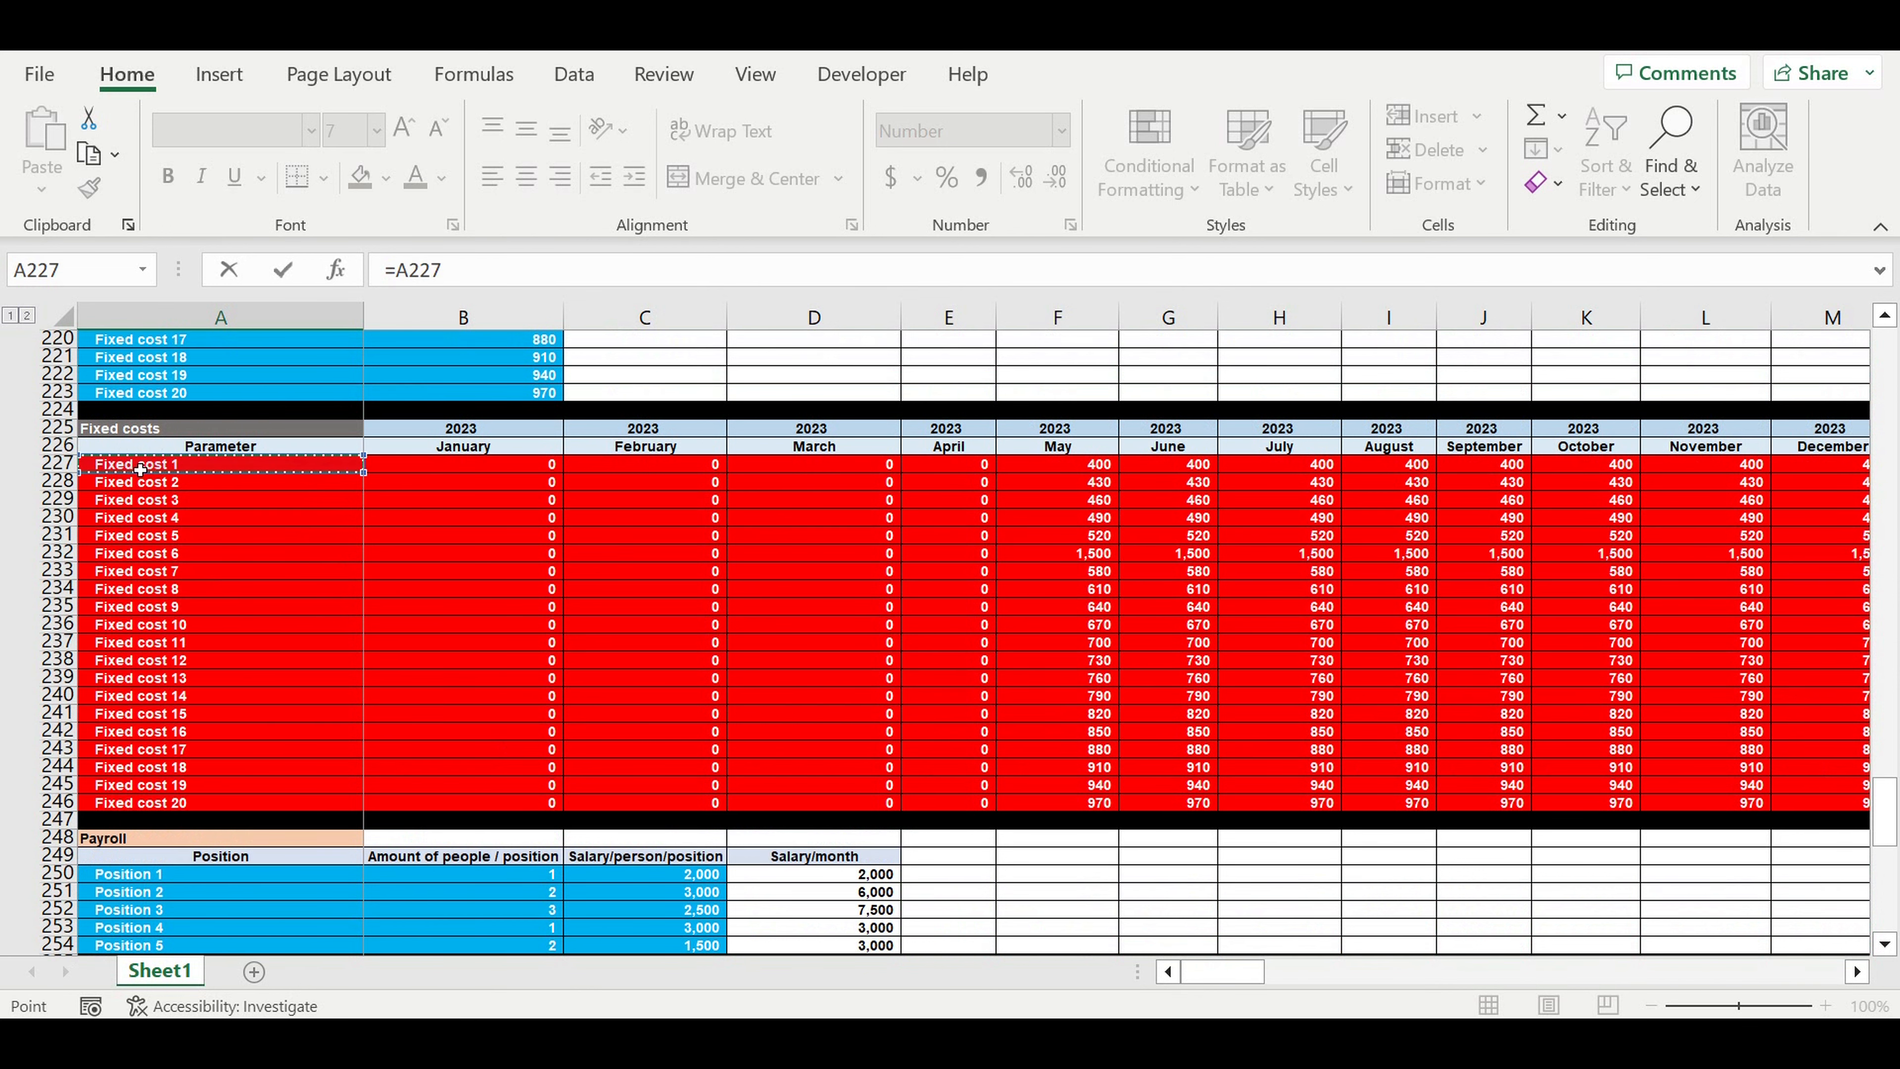
{"action": "key", "text": "Return"}
Group the Position 1 to Position 5 rows 292:296 under the cash-flow statement's Payroll heading
{"action": "scroll", "coordinate": [454, 689], "scroll_direction": "down", "scroll_amount": 3}
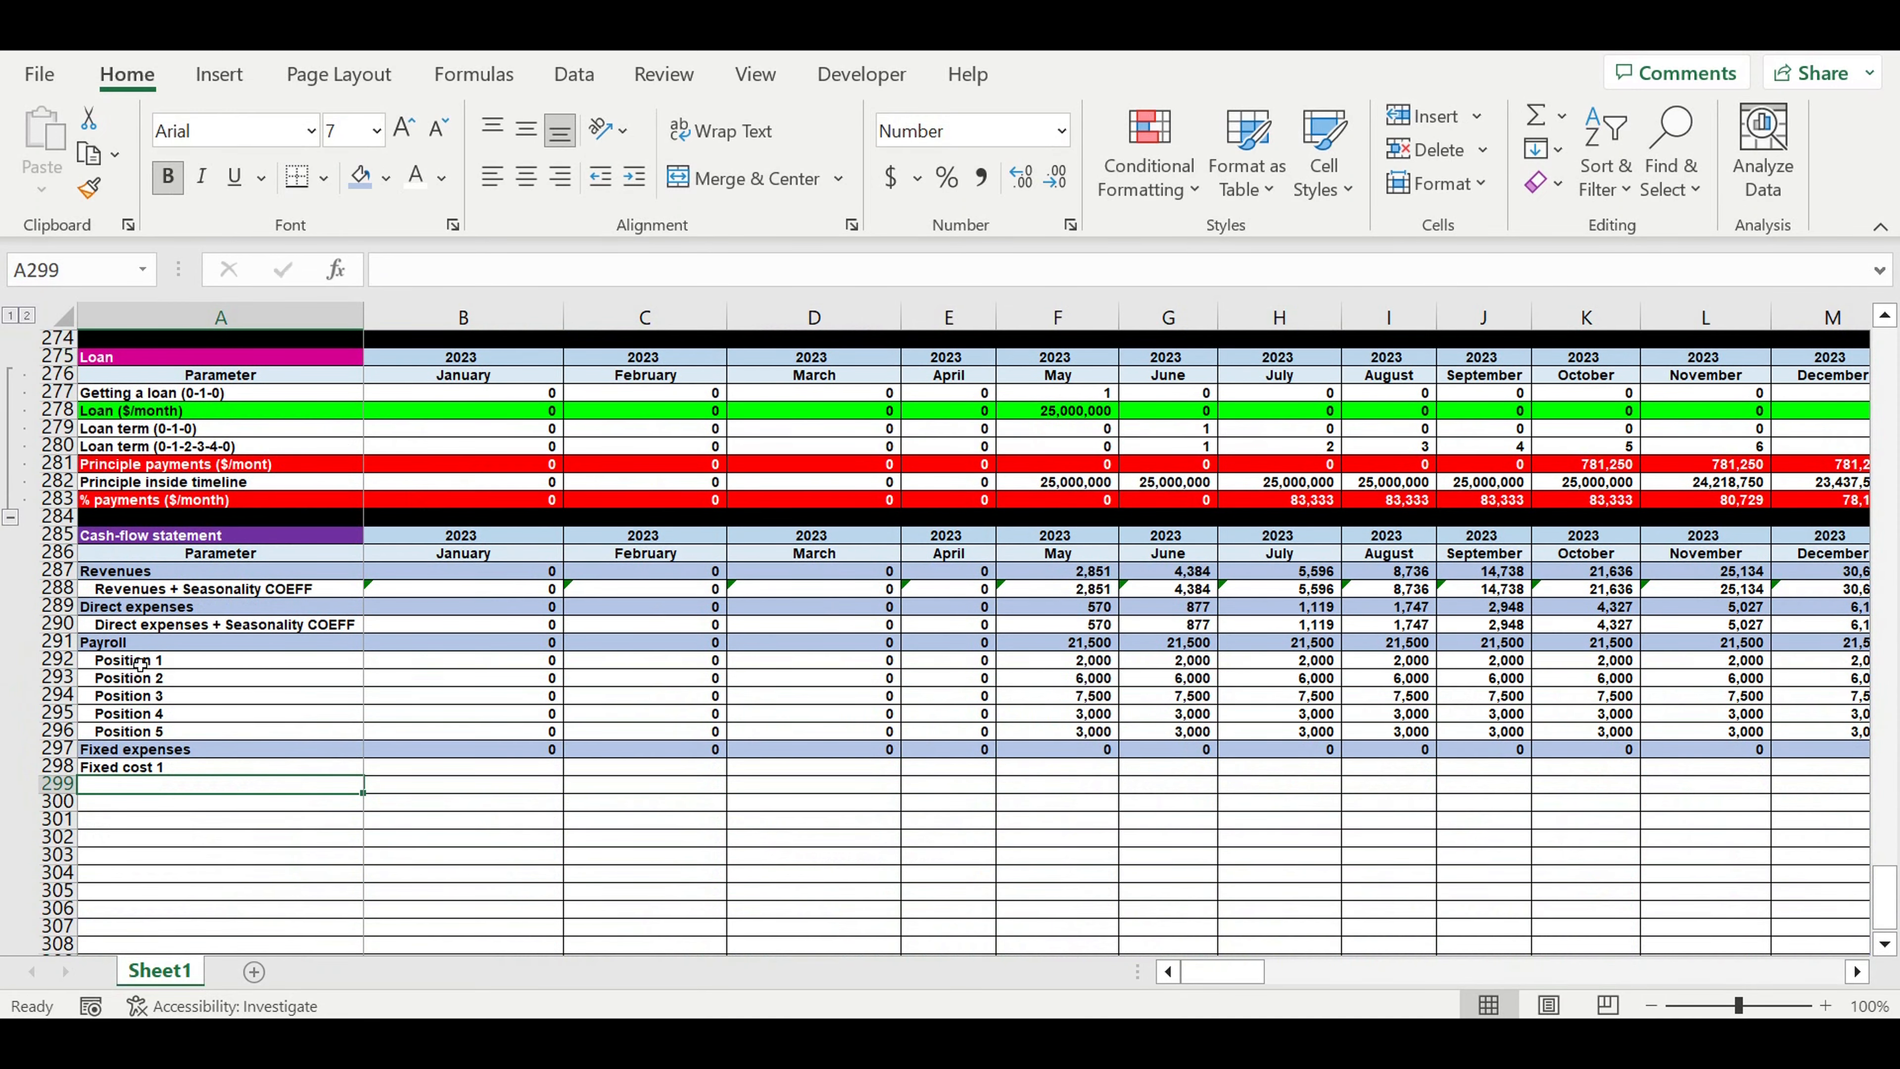
{"action": "left_click_drag", "start_coordinate": [60, 660], "coordinate": [55, 732]}
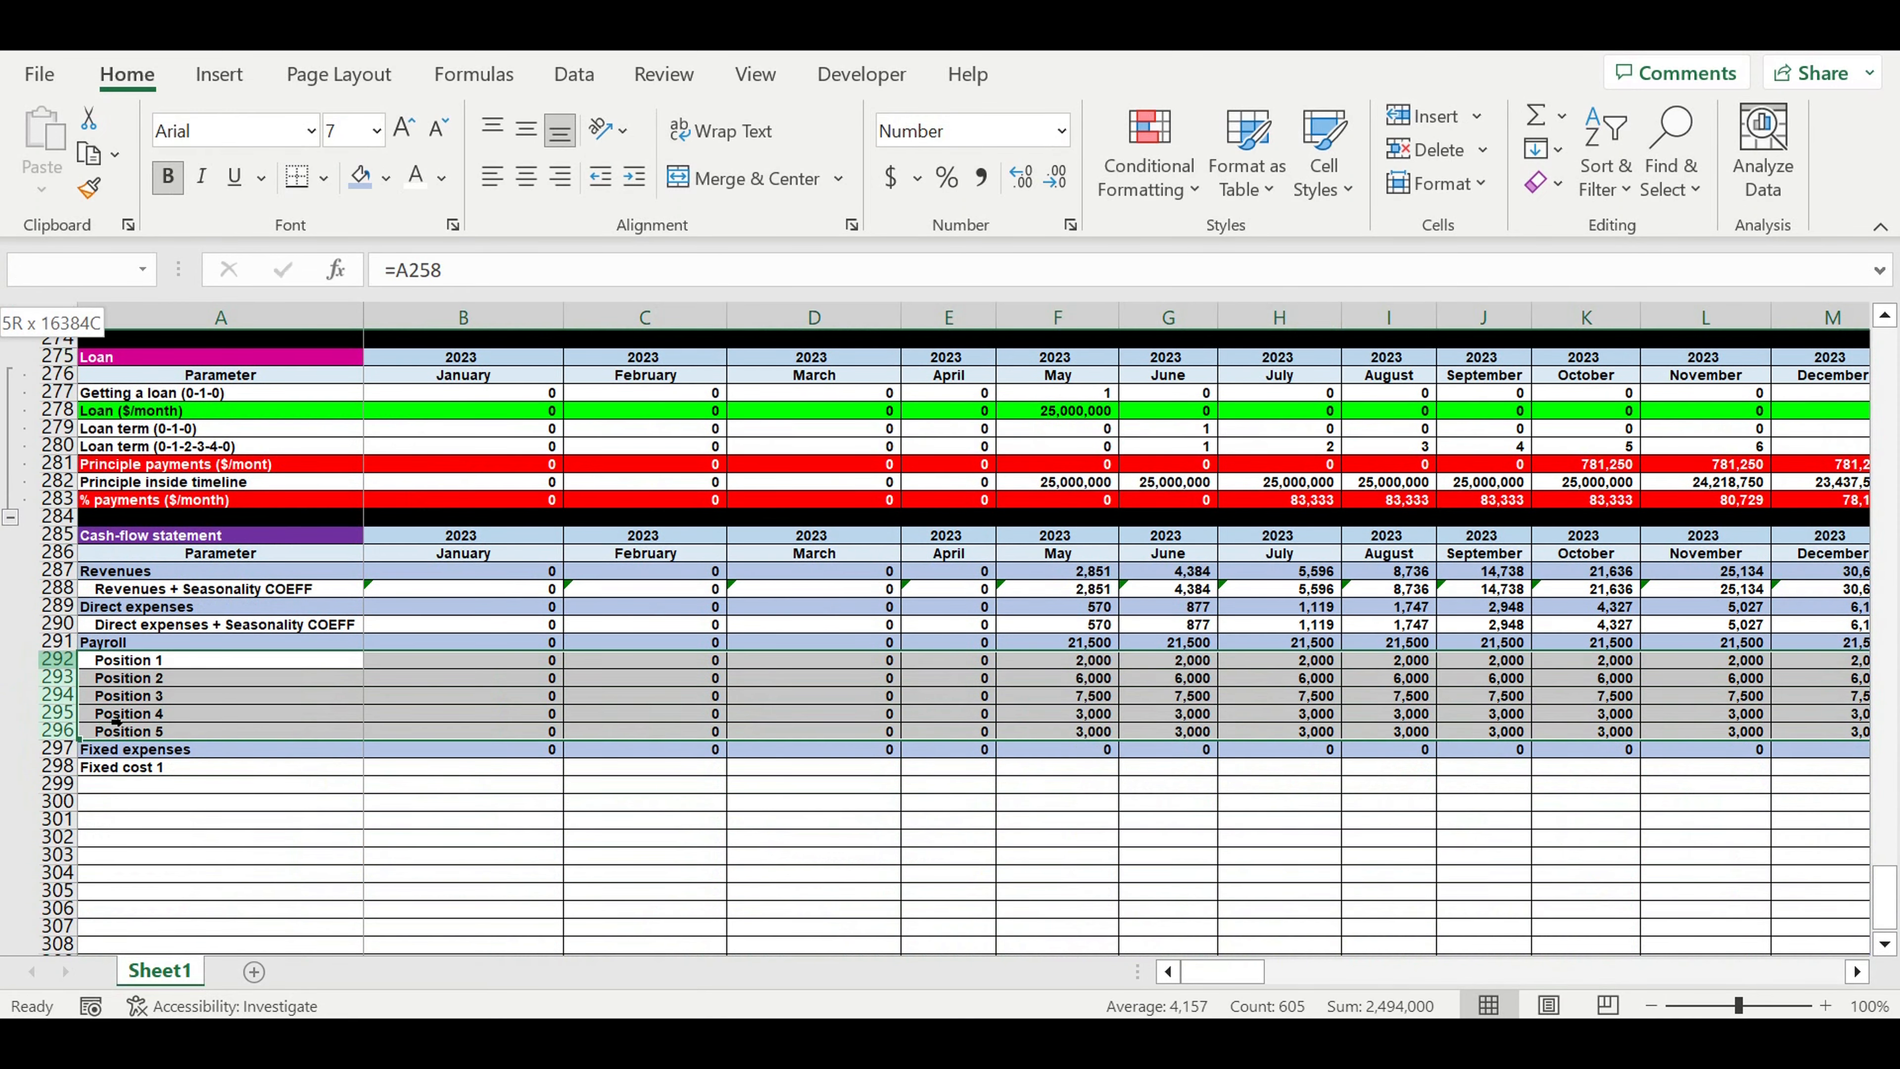
{"action": "left_click", "coordinate": [574, 74]}
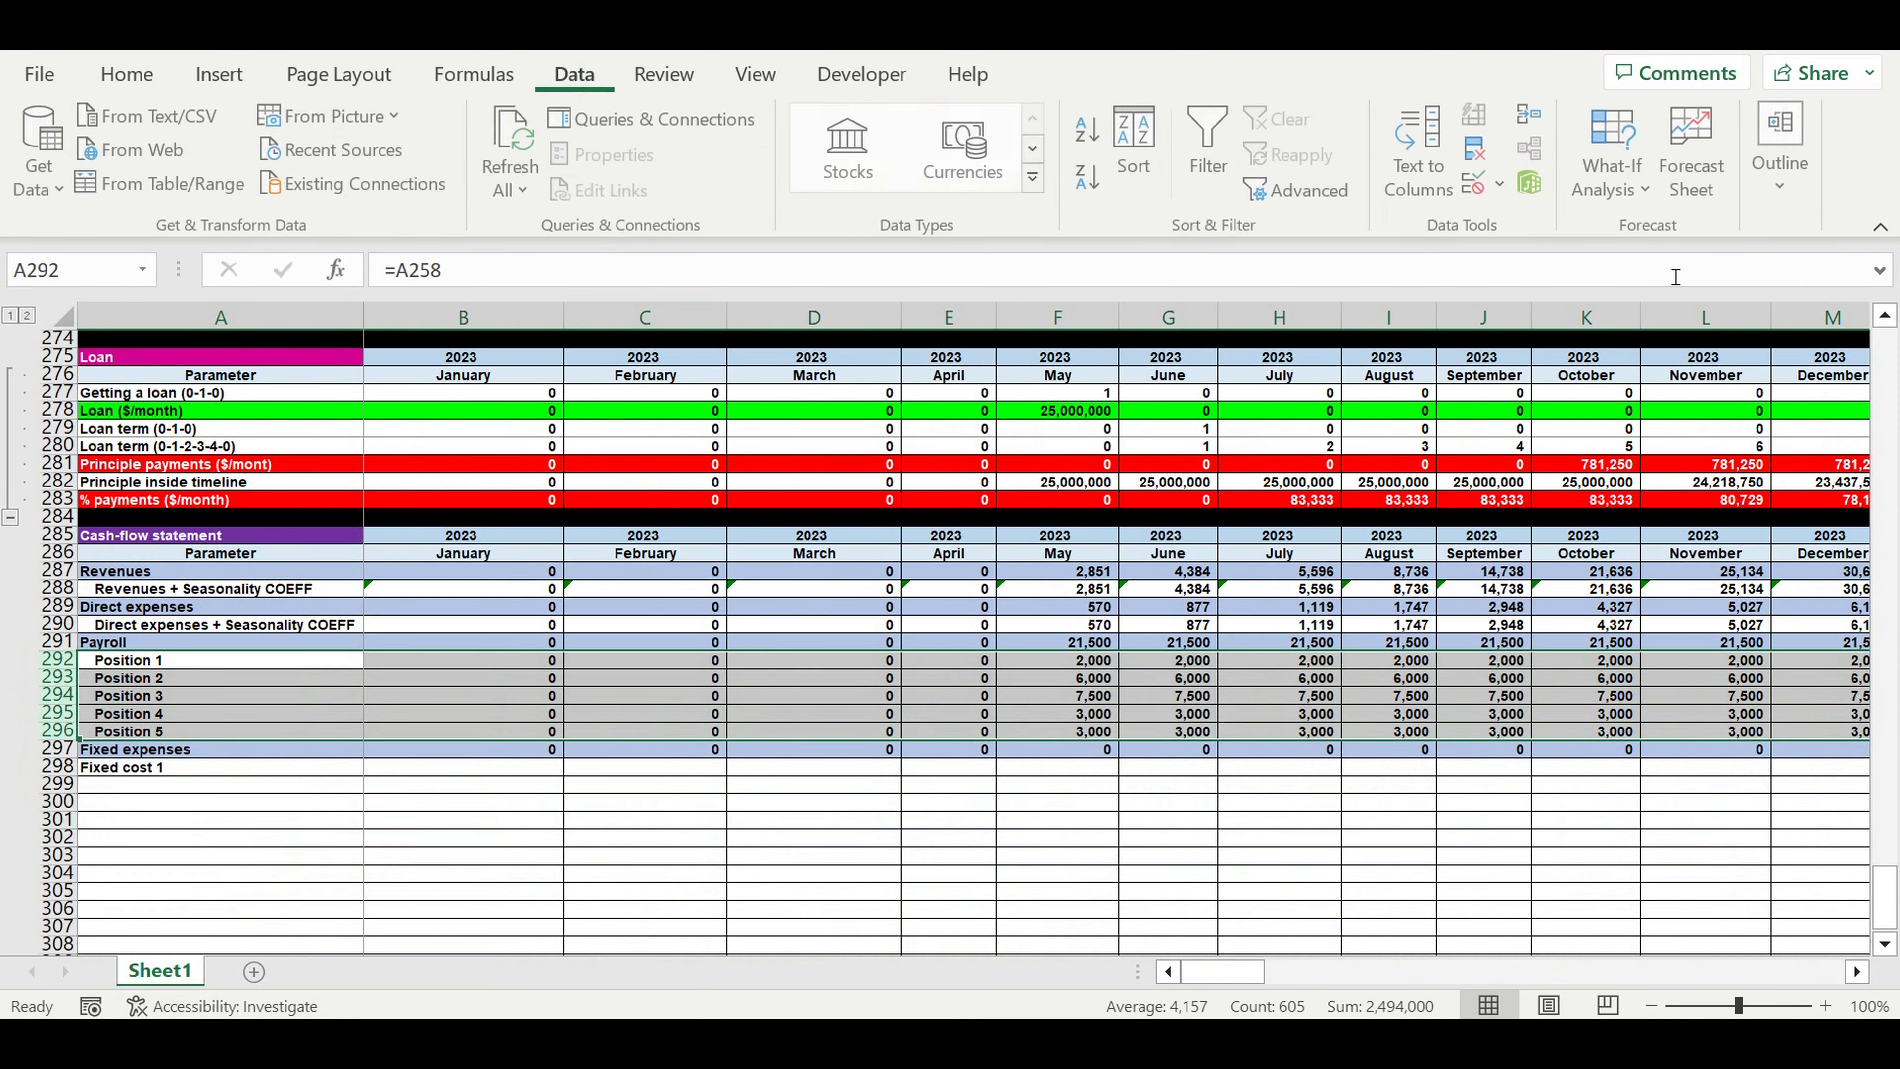
{"action": "left_click", "coordinate": [1777, 165]}
{"action": "left_click", "coordinate": [1570, 336]}
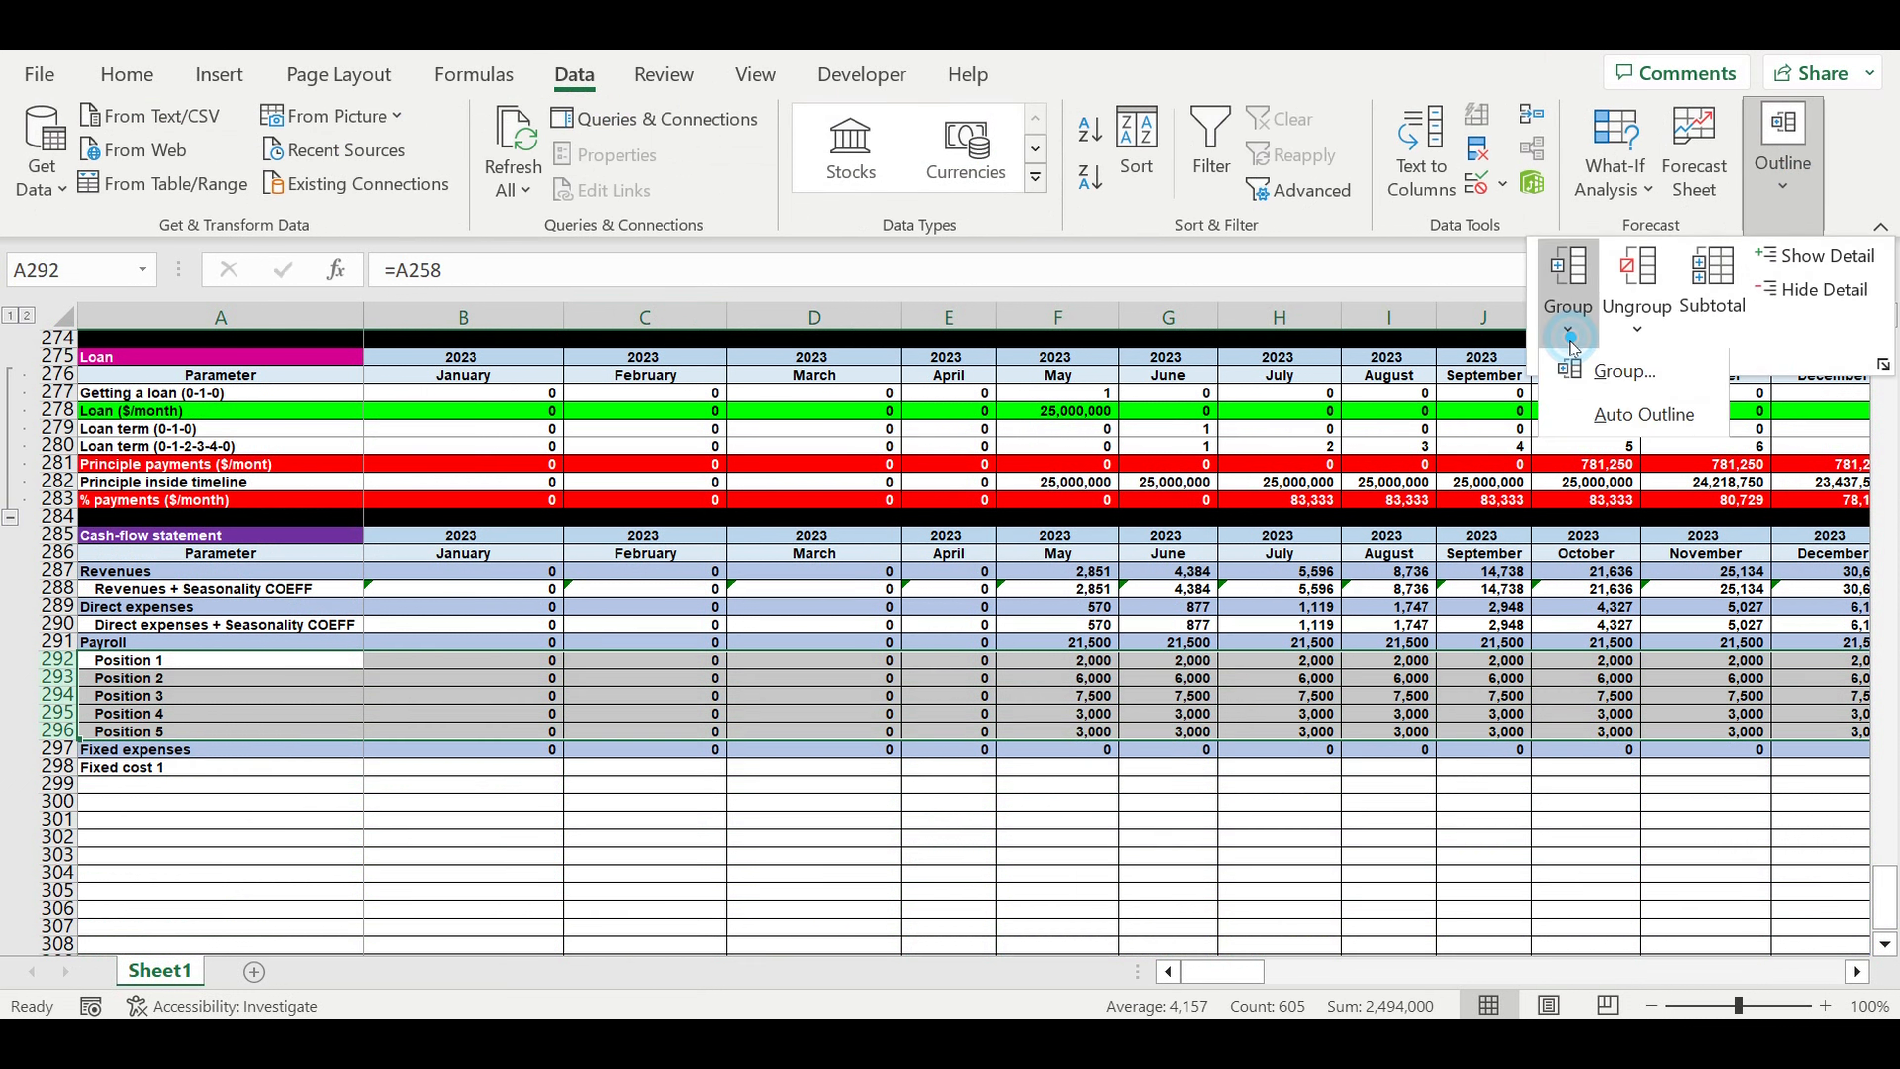
{"action": "left_click", "coordinate": [1599, 378]}
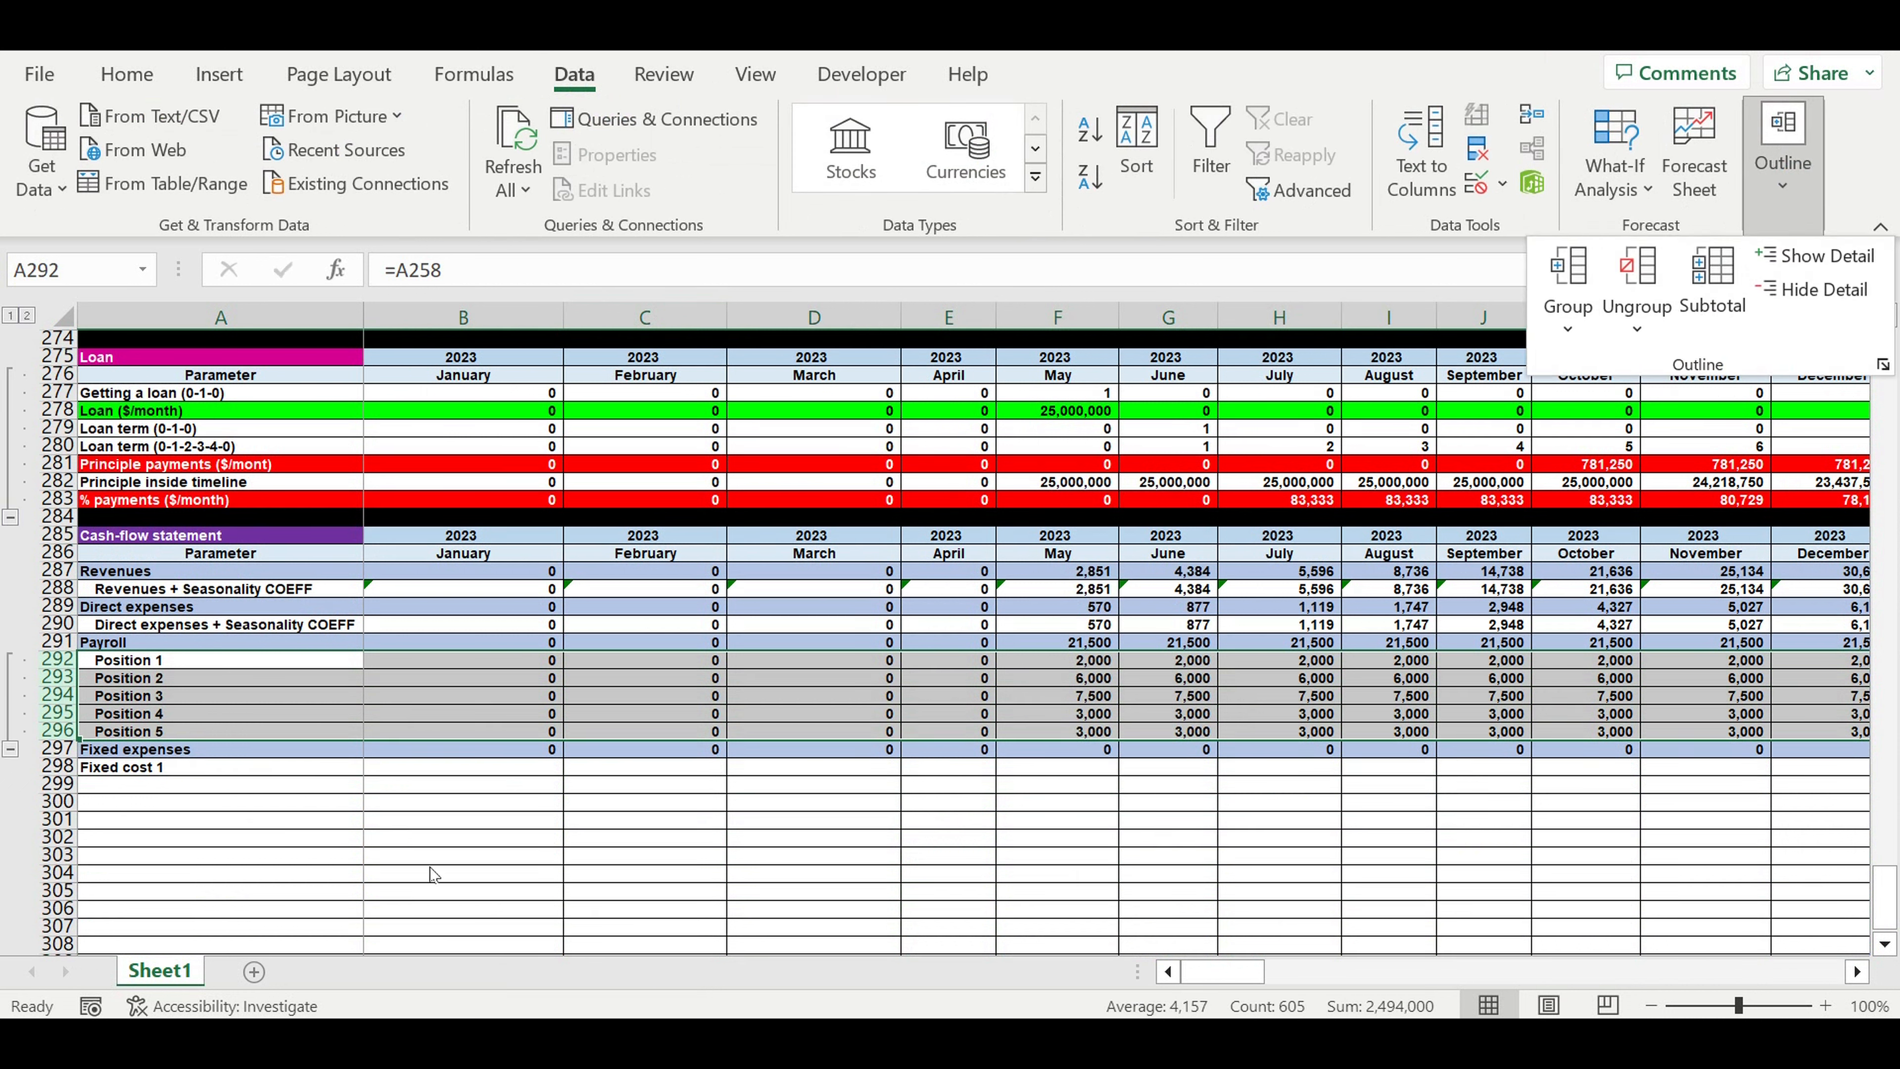
{"action": "left_click", "coordinate": [355, 859]}
Fill the A298 label link down column A through row 320 to list Fixed cost 1 to Fixed cost 20
{"action": "left_click", "coordinate": [169, 771]}
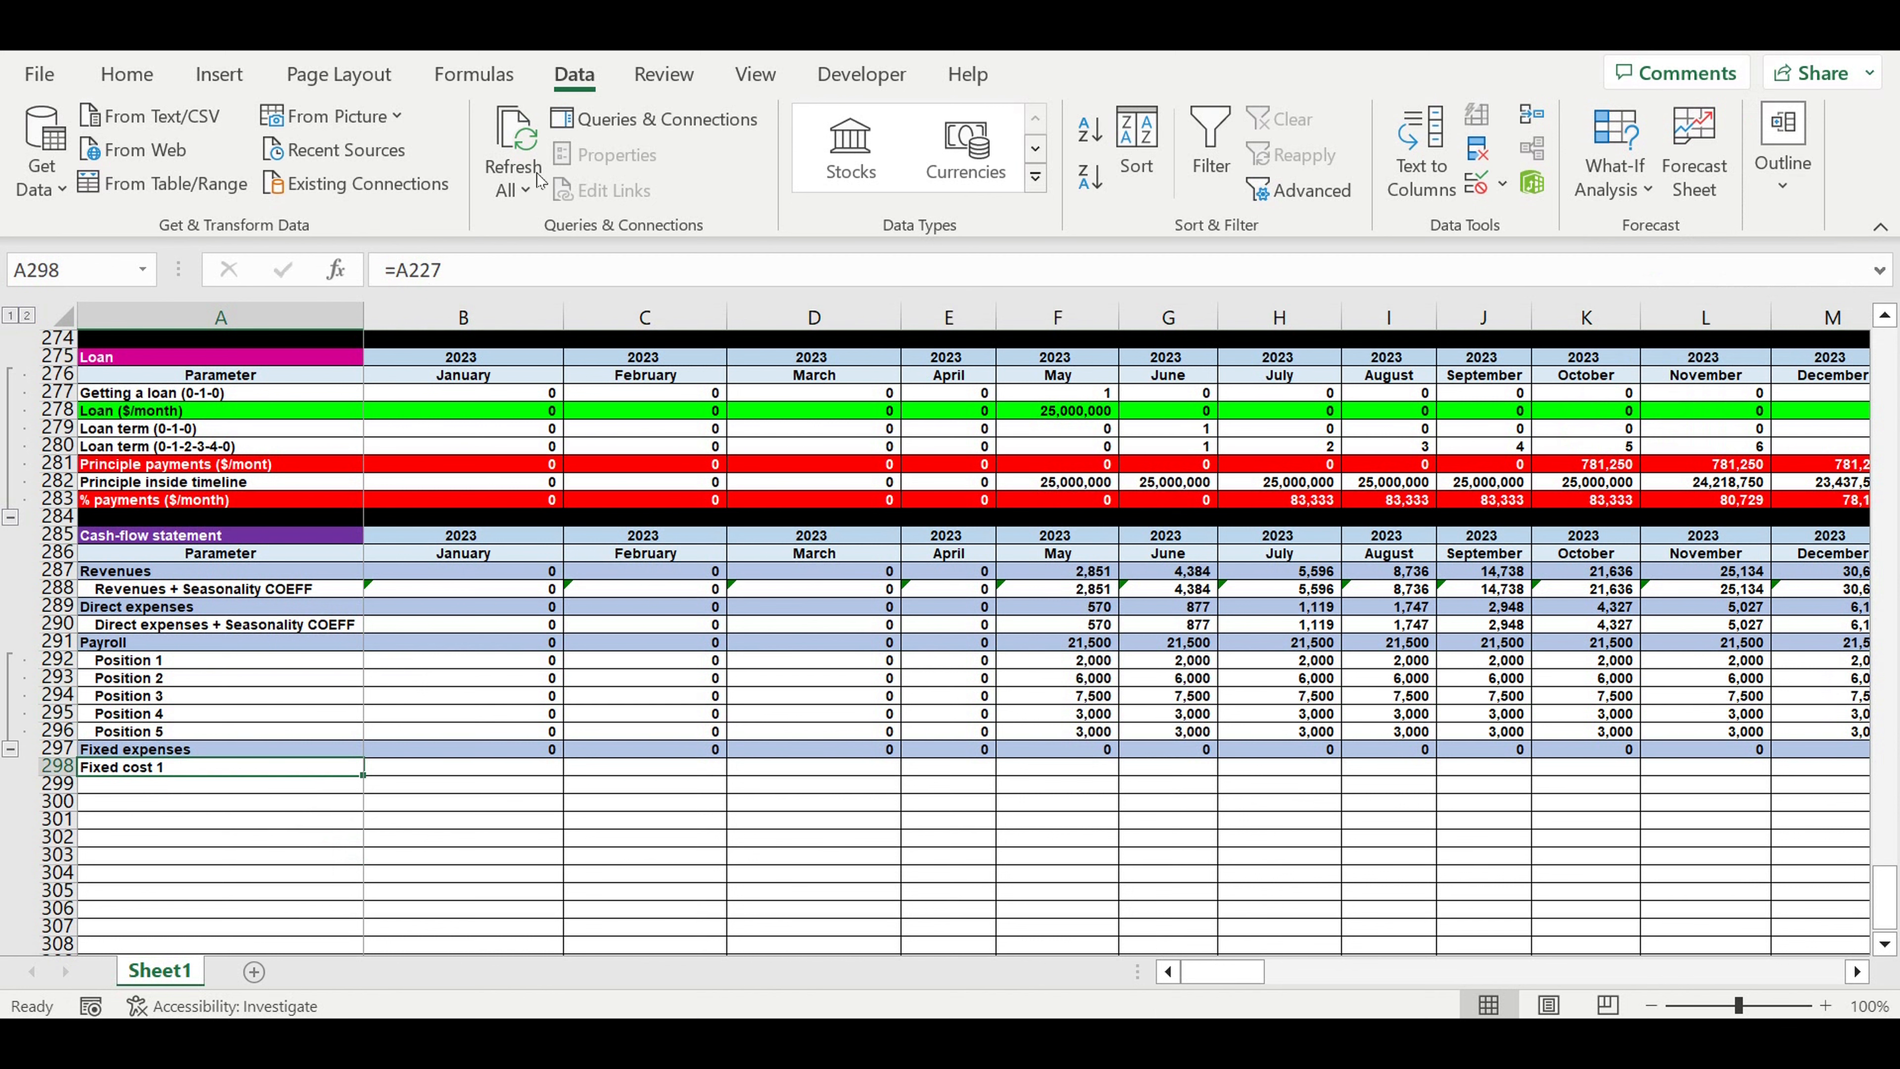
{"action": "left_click_drag", "start_coordinate": [374, 787], "coordinate": [370, 929]}
{"action": "scroll", "coordinate": [449, 696], "scroll_direction": "down", "scroll_amount": 4}
{"action": "left_click_drag", "start_coordinate": [370, 733], "coordinate": [361, 936]}
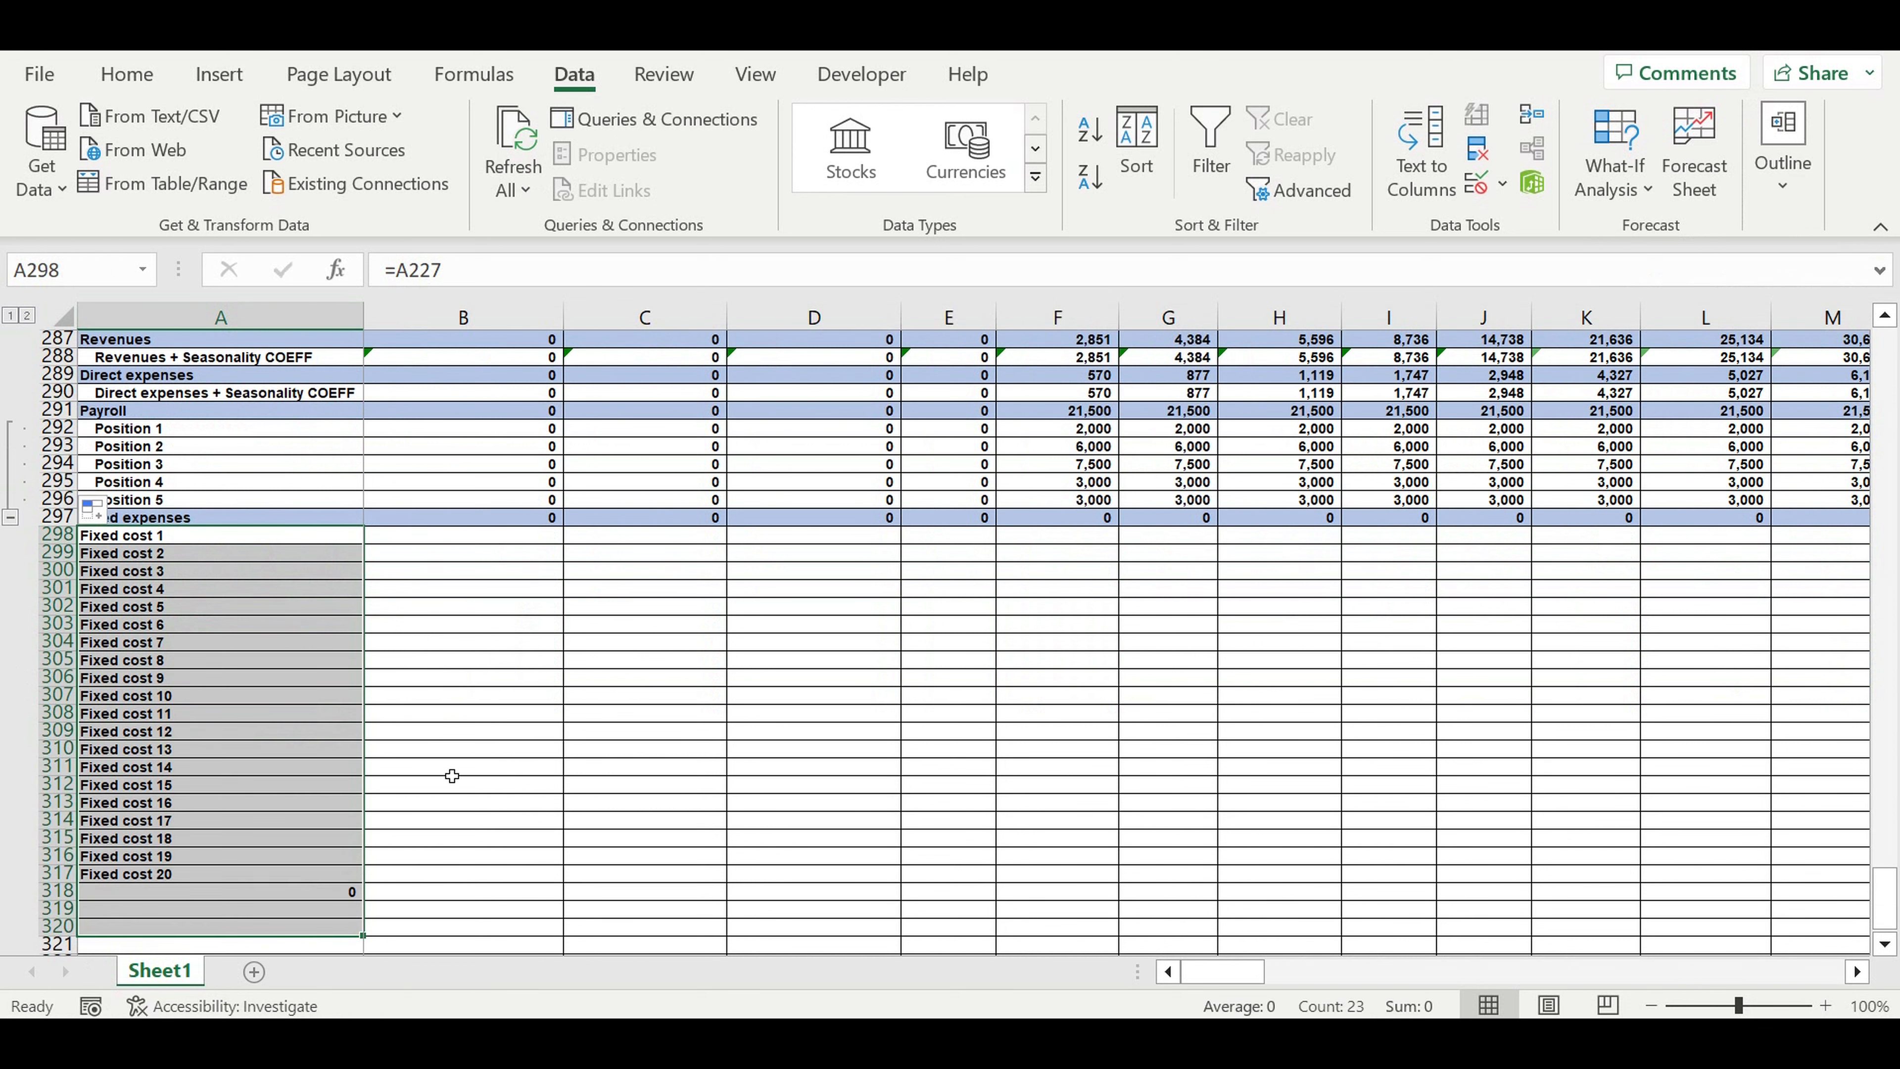
Clear the surplus label links below Fixed cost 20 in A318:A323
{"action": "scroll", "coordinate": [260, 858], "scroll_direction": "down", "scroll_amount": 2}
{"action": "left_click_drag", "start_coordinate": [172, 793], "coordinate": [176, 873]}
{"action": "key", "text": "Delete"}
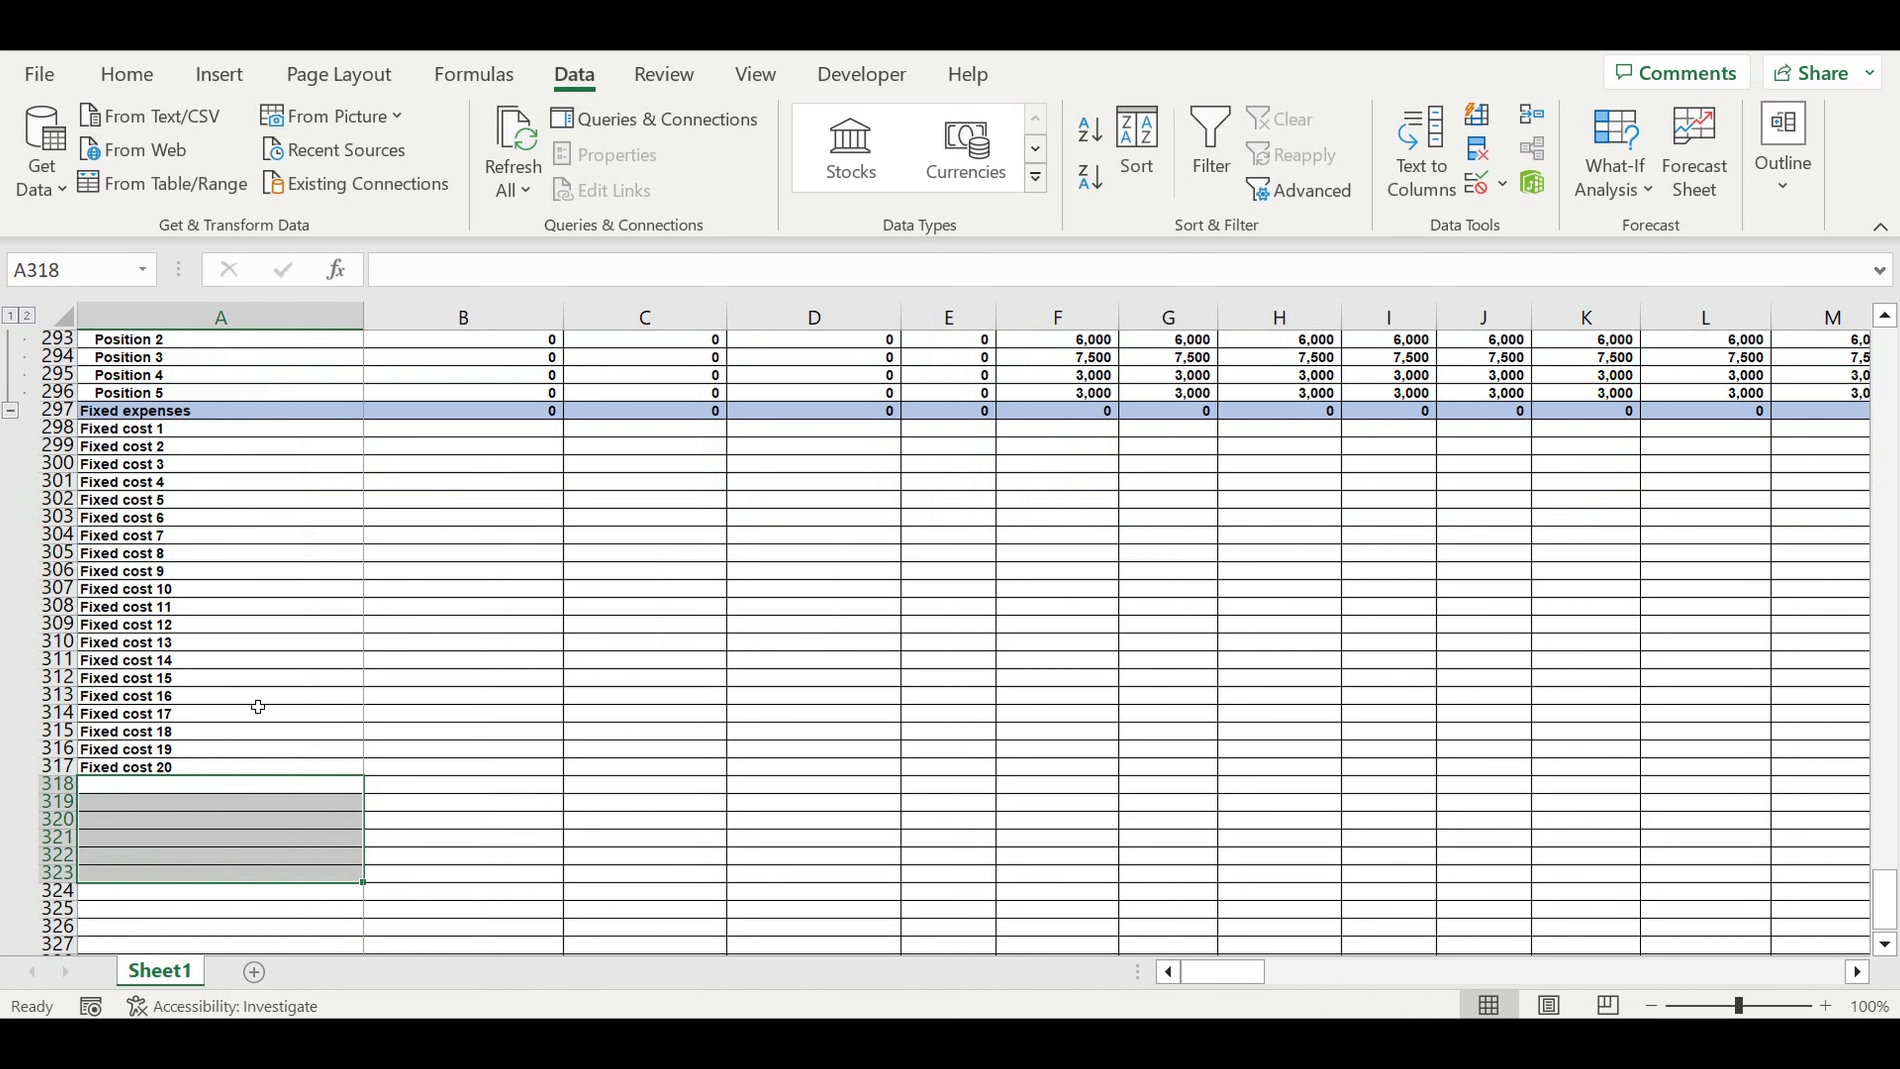
Fill the Fixed cost 1 to Fixed cost 20 links from A298:A317 across into column B for January
{"action": "left_click", "coordinate": [418, 626]}
{"action": "left_click_drag", "start_coordinate": [213, 430], "coordinate": [193, 767]}
{"action": "left_click_drag", "start_coordinate": [376, 786], "coordinate": [606, 779]}
Indent the Fixed cost 1 to Fixed cost 20 labels in A298:A317 by one level
{"action": "left_click_drag", "start_coordinate": [310, 434], "coordinate": [249, 771]}
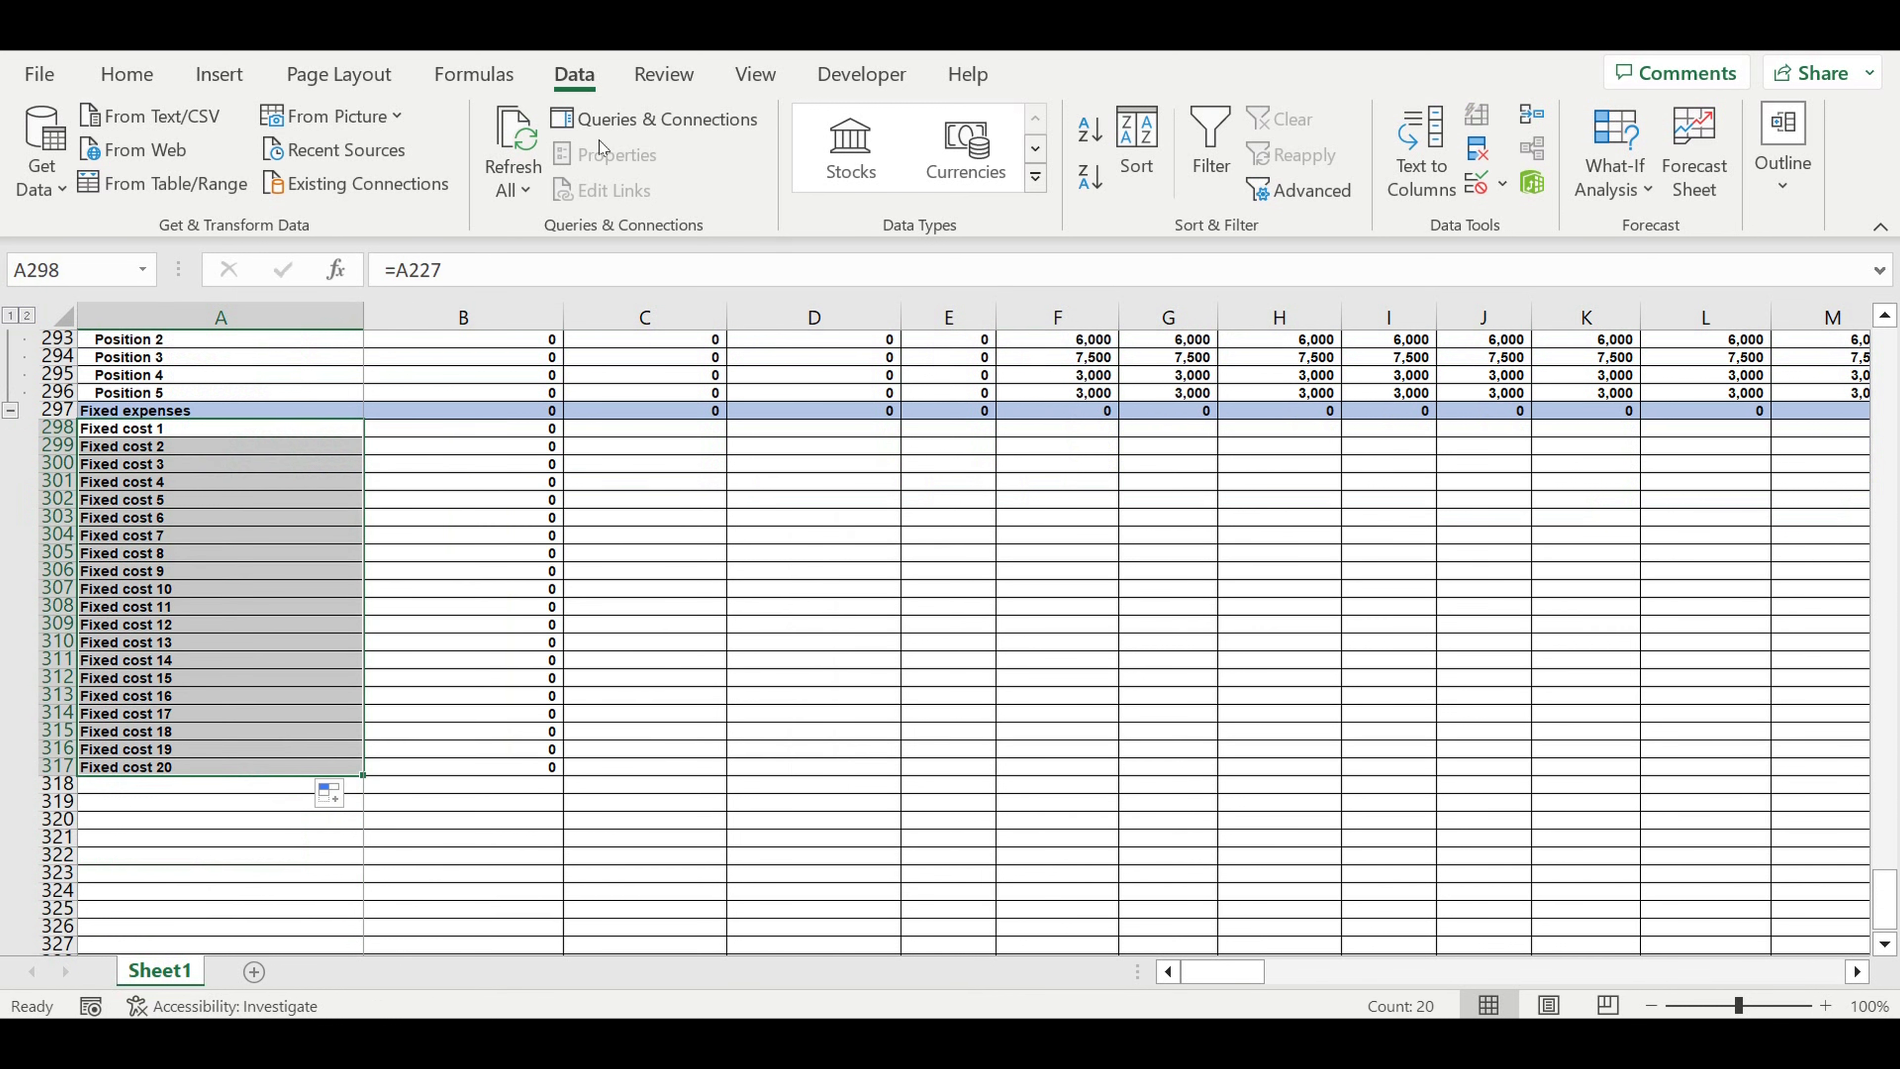
{"action": "left_click", "coordinate": [127, 73]}
{"action": "left_click", "coordinate": [634, 179]}
Extend the January Fixed expenses total in B297 to =SUM(B298:B317)
{"action": "left_click", "coordinate": [509, 410]}
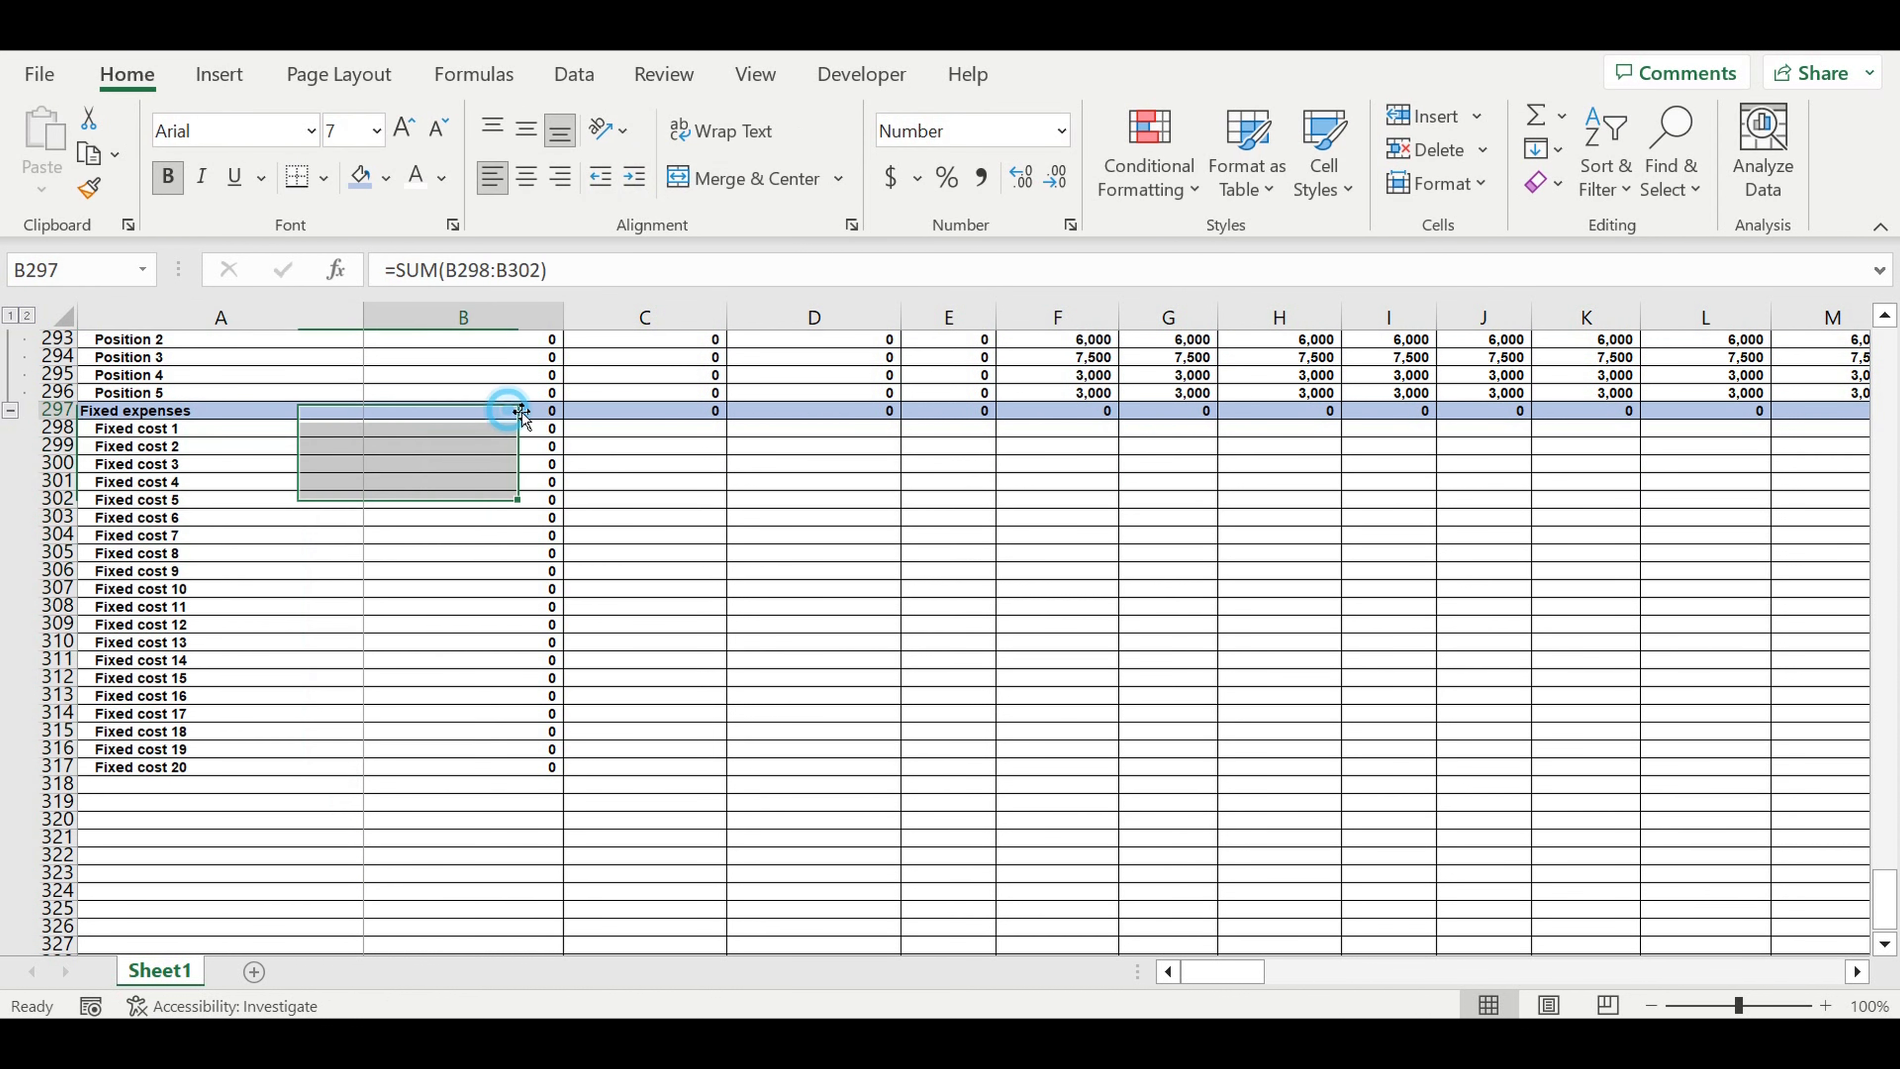
{"action": "left_click", "coordinate": [592, 274]}
{"action": "left_click_drag", "start_coordinate": [579, 518], "coordinate": [535, 782]}
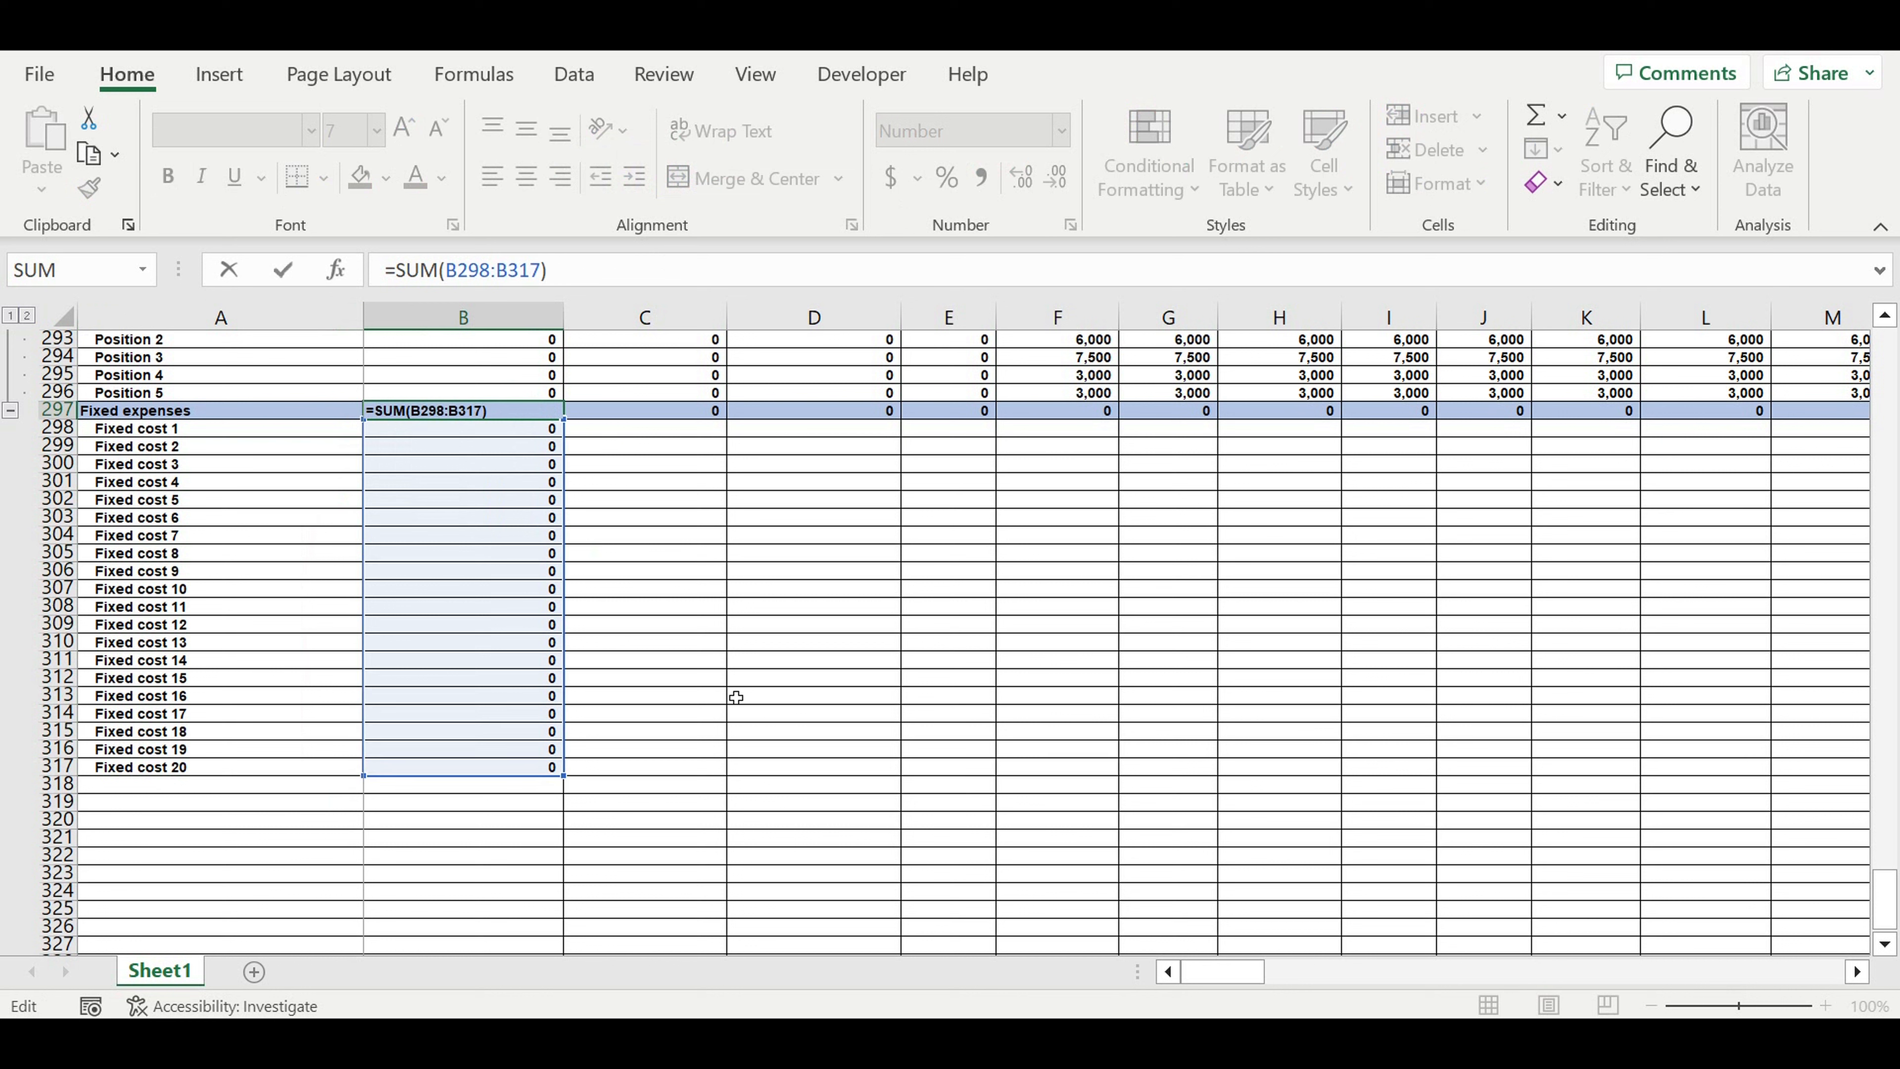
{"action": "key", "text": "Return"}
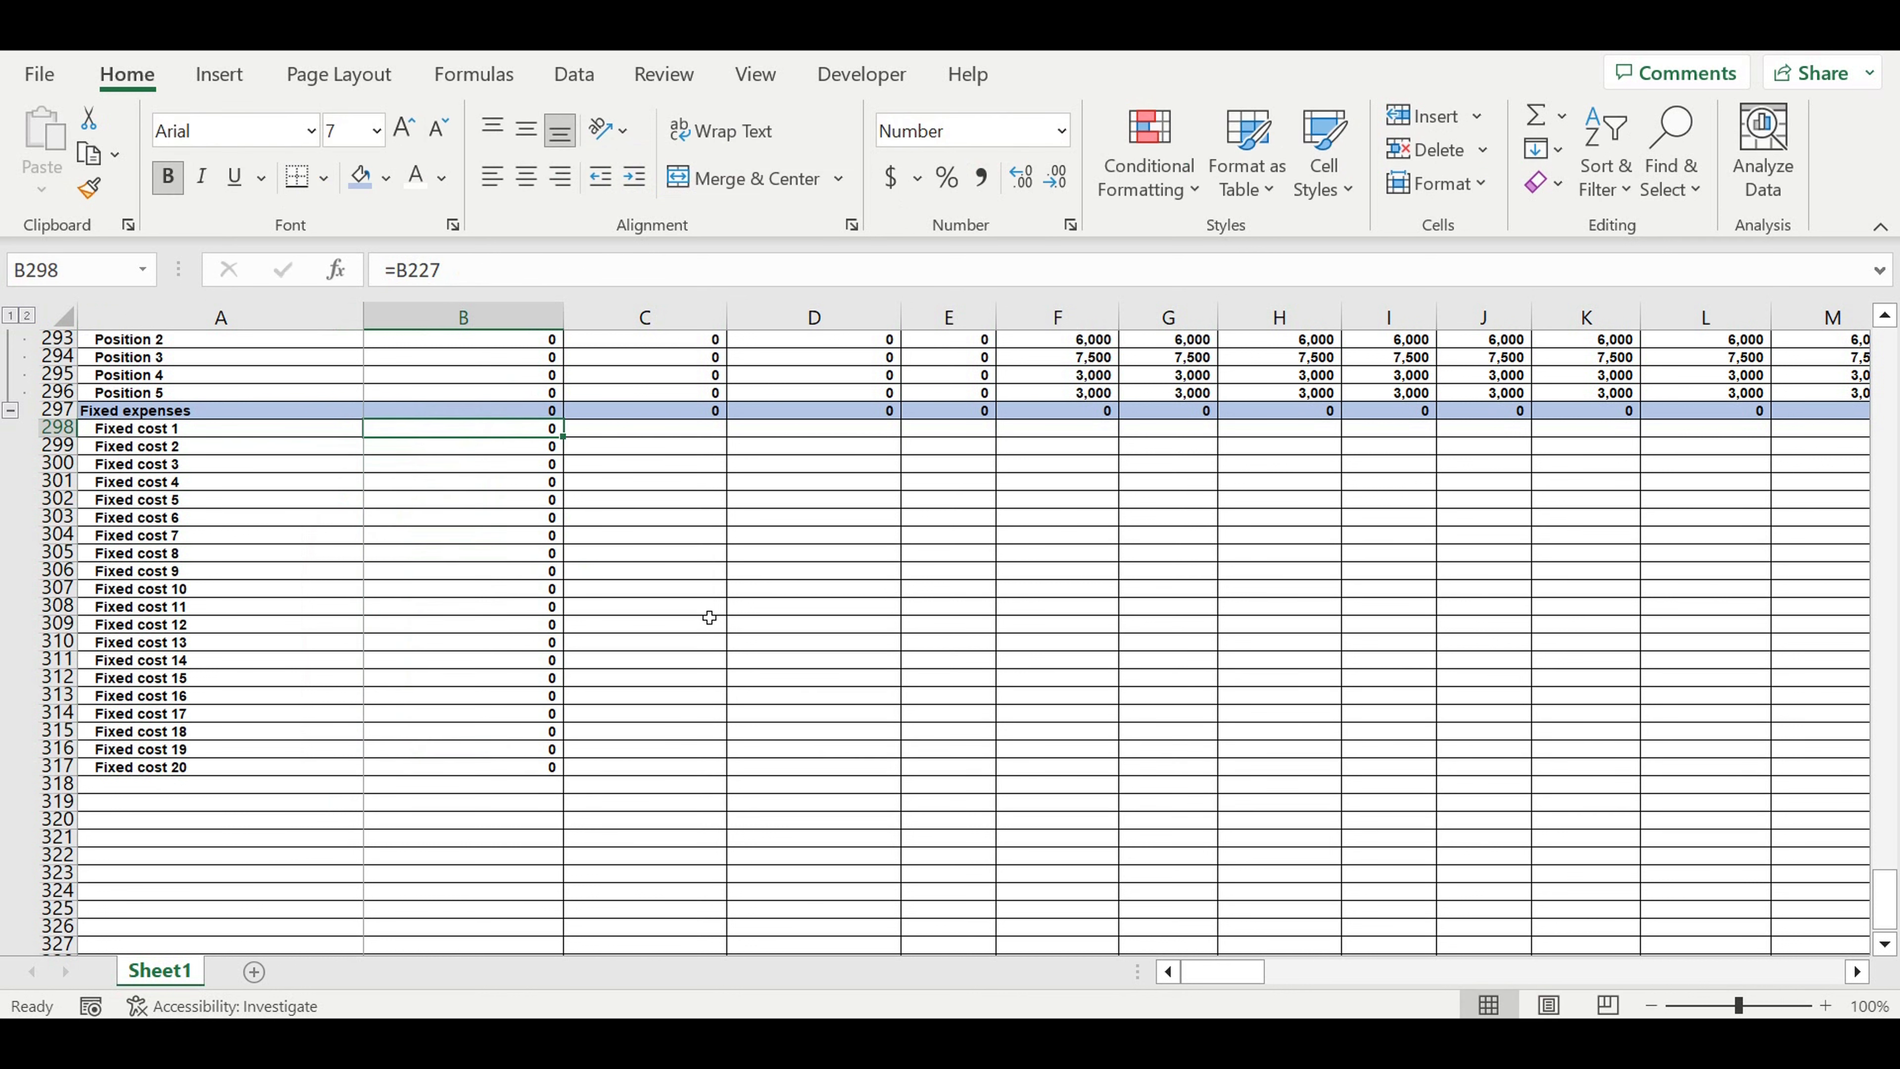
Check the B297 sum range, and fill the Fixed expenses total and cost links B297:B317 across all months through column DQ
{"action": "left_click", "coordinate": [504, 412]}
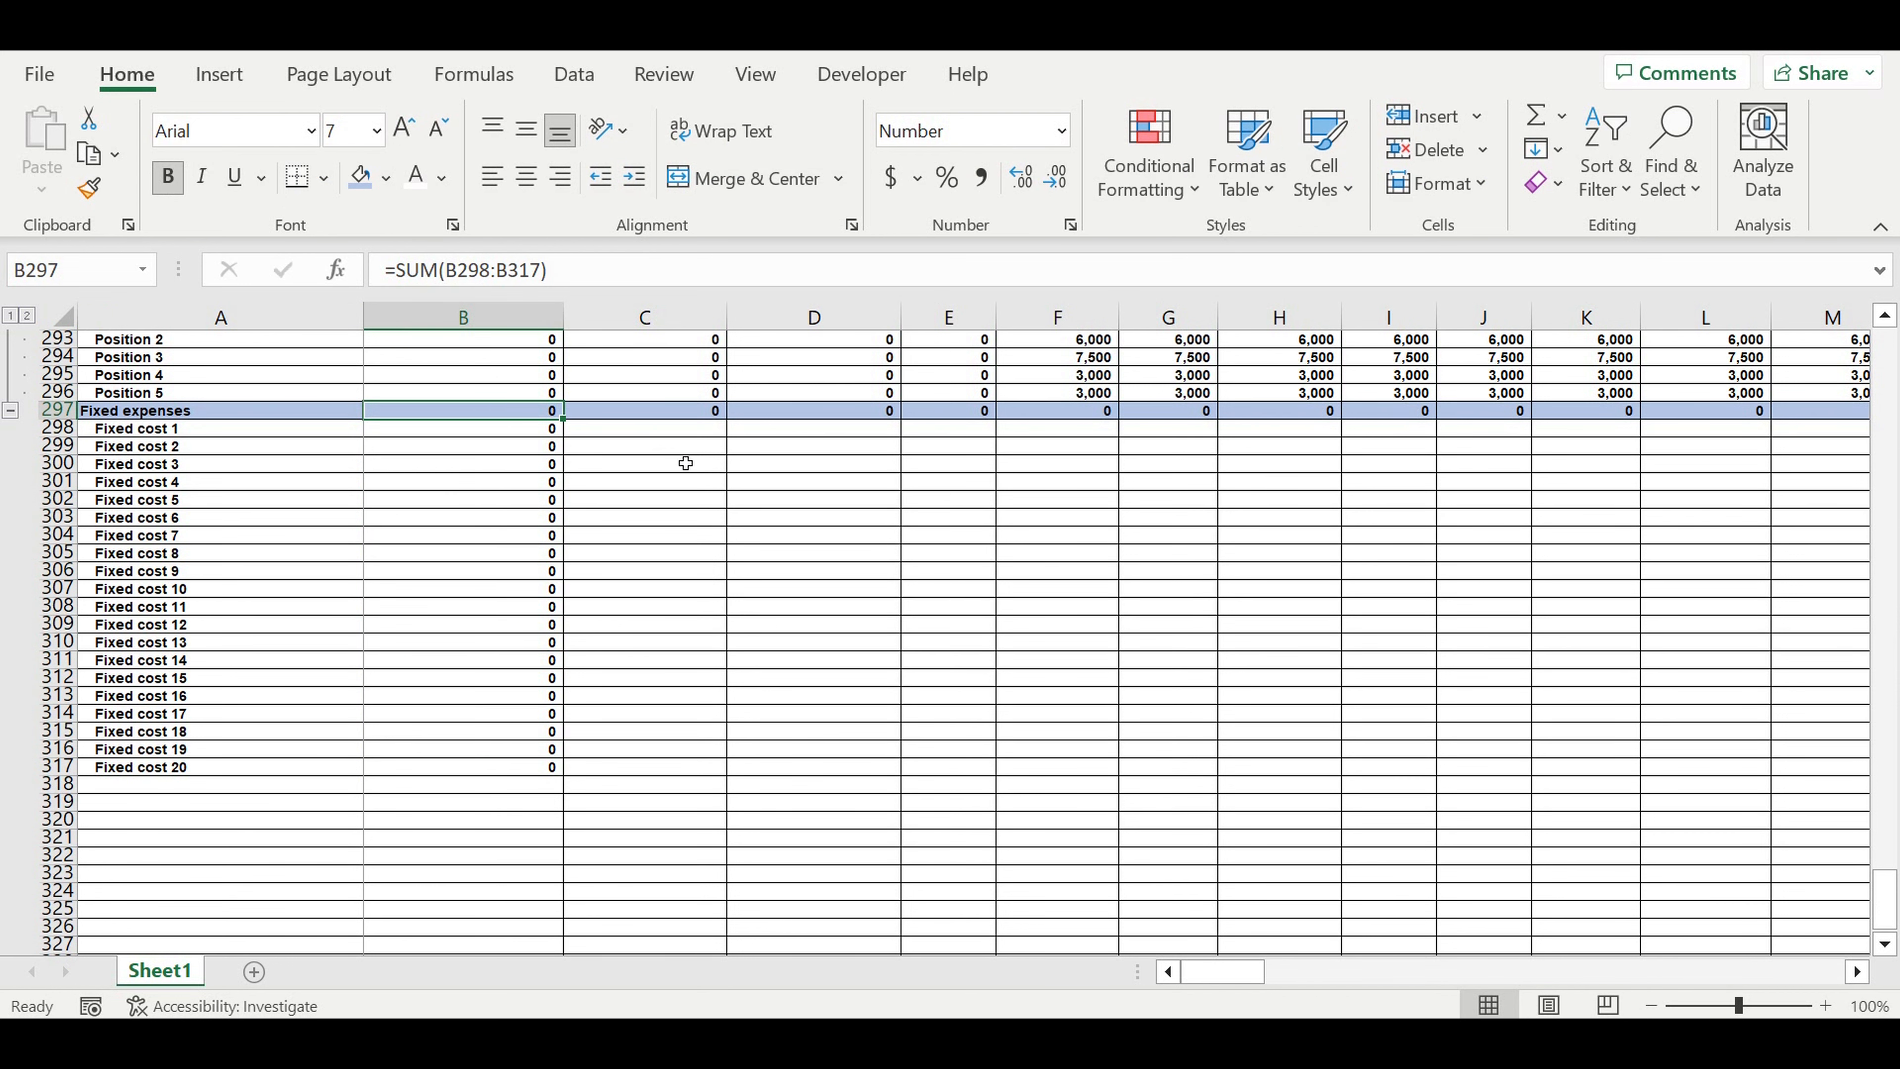
{"action": "scroll", "coordinate": [686, 463], "scroll_direction": "up", "scroll_amount": 2}
{"action": "key", "text": "F2"}
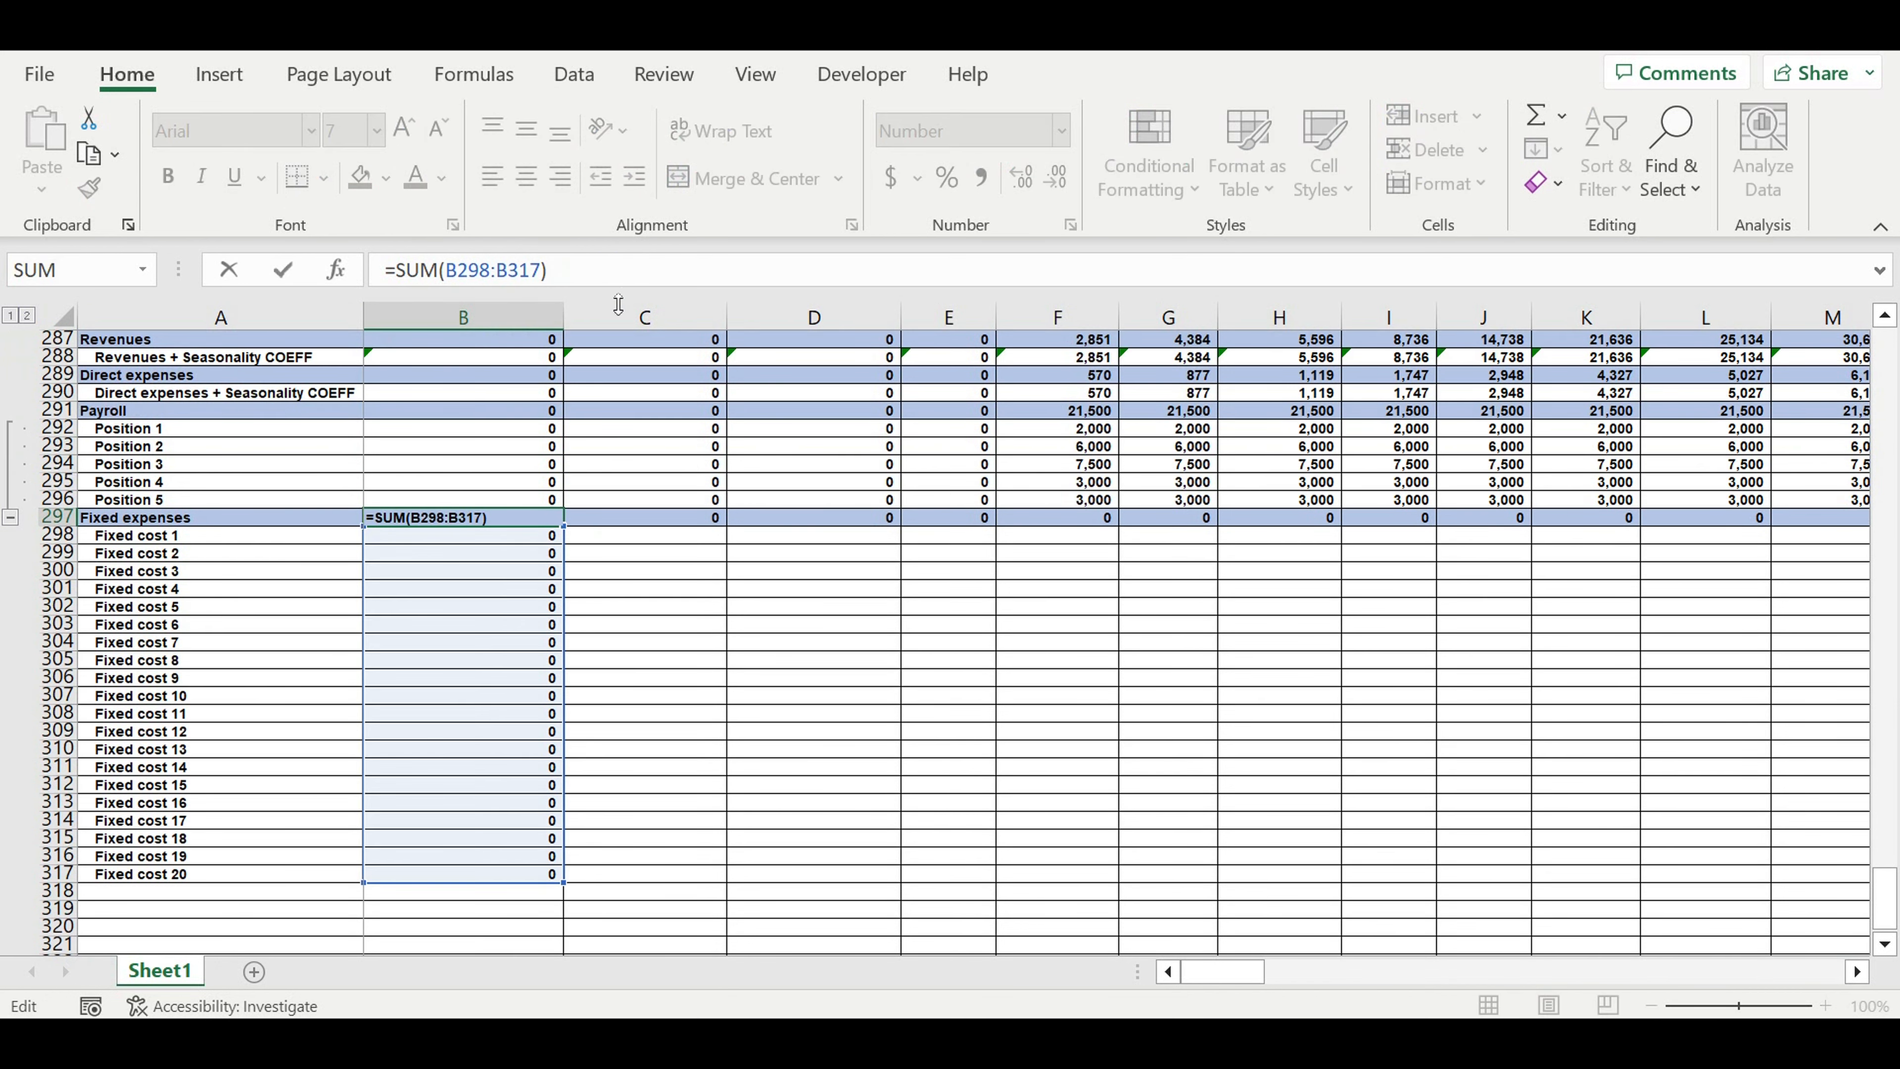
{"action": "left_click", "coordinate": [519, 536]}
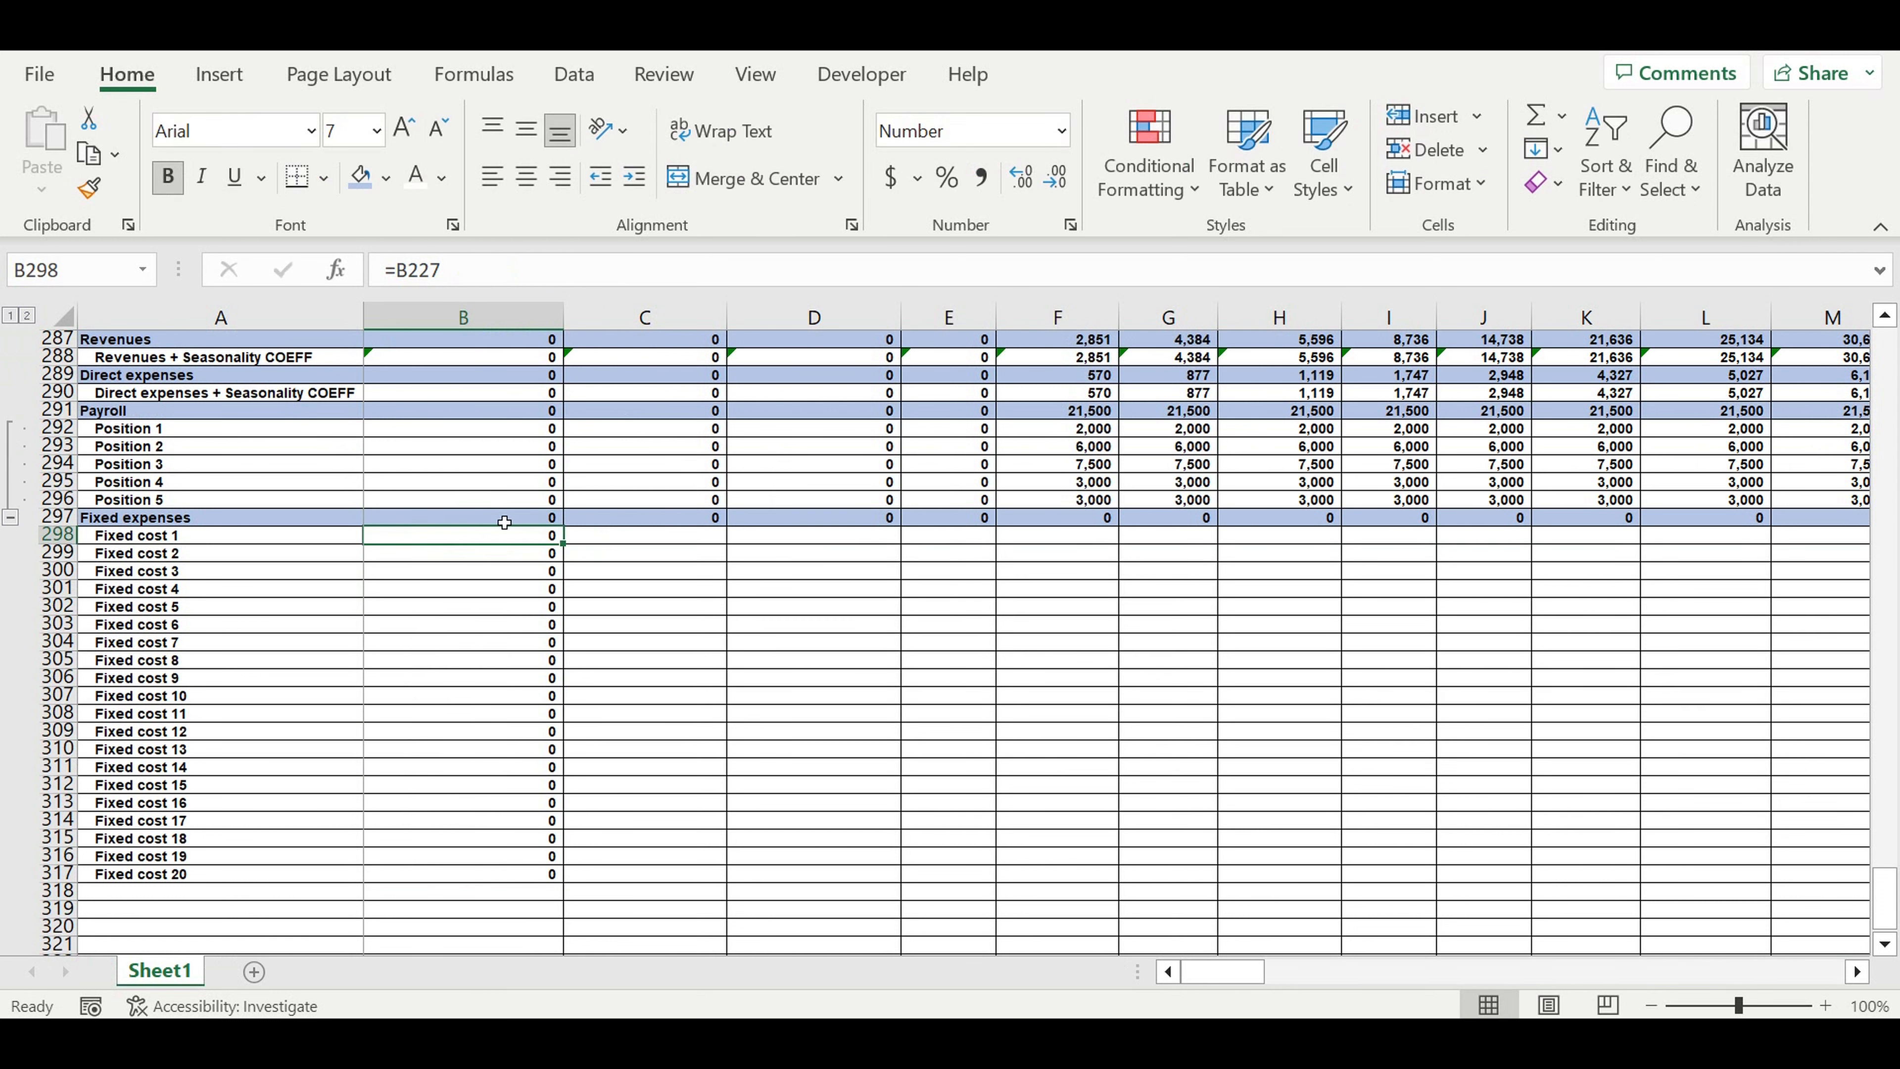
{"action": "mouse_move", "coordinate": [504, 522]}
{"action": "left_mouse_down"}
{"action": "mouse_move", "coordinate": [463, 875]}
{"action": "mouse_move", "coordinate": [1795, 883]}
{"action": "mouse_move", "coordinate": [1672, 883]}
{"action": "mouse_move", "coordinate": [1694, 884]}
{"action": "mouse_move", "coordinate": [1713, 786]}
{"action": "mouse_move", "coordinate": [1701, 666]}
{"action": "mouse_move", "coordinate": [1500, 593]}
{"action": "left_mouse_up"}
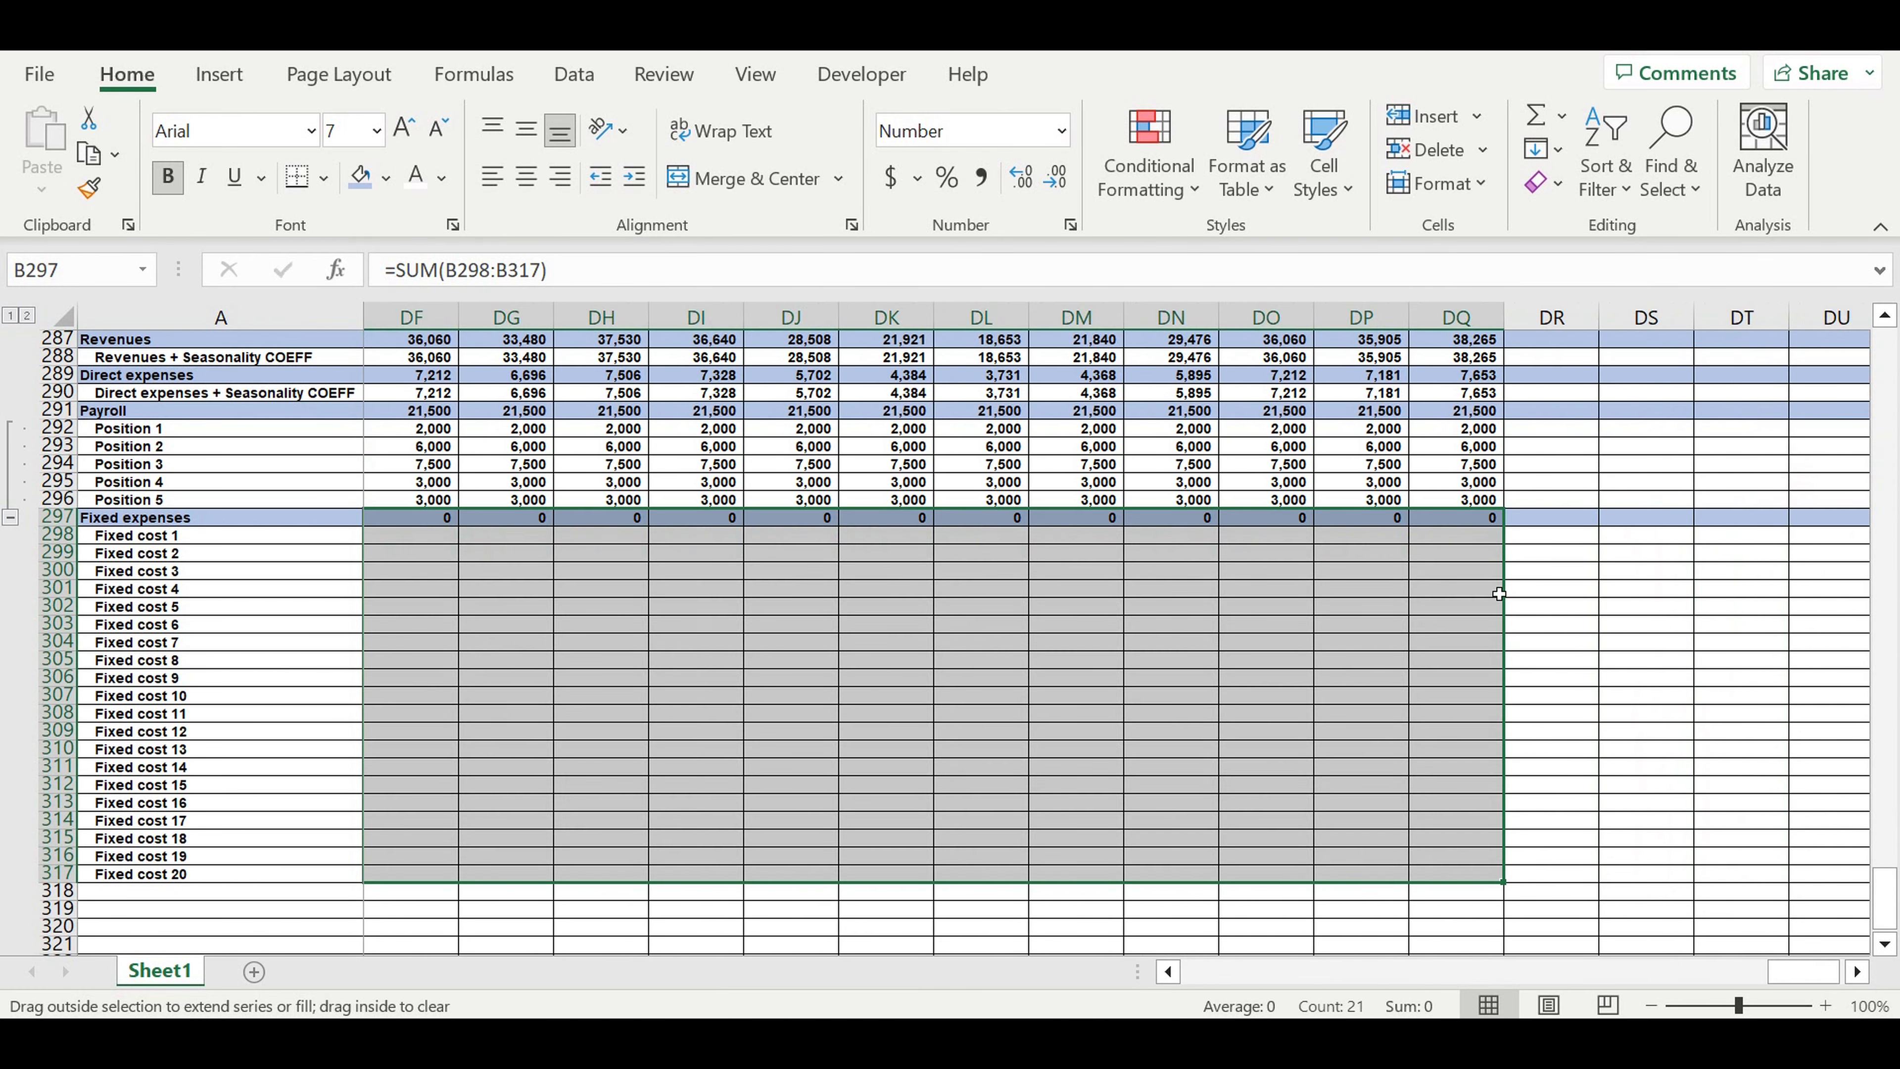
{"action": "left_click_drag", "start_coordinate": [1797, 972], "coordinate": [1588, 972]}
{"action": "left_click_drag", "start_coordinate": [919, 1012], "coordinate": [919, 1010]}
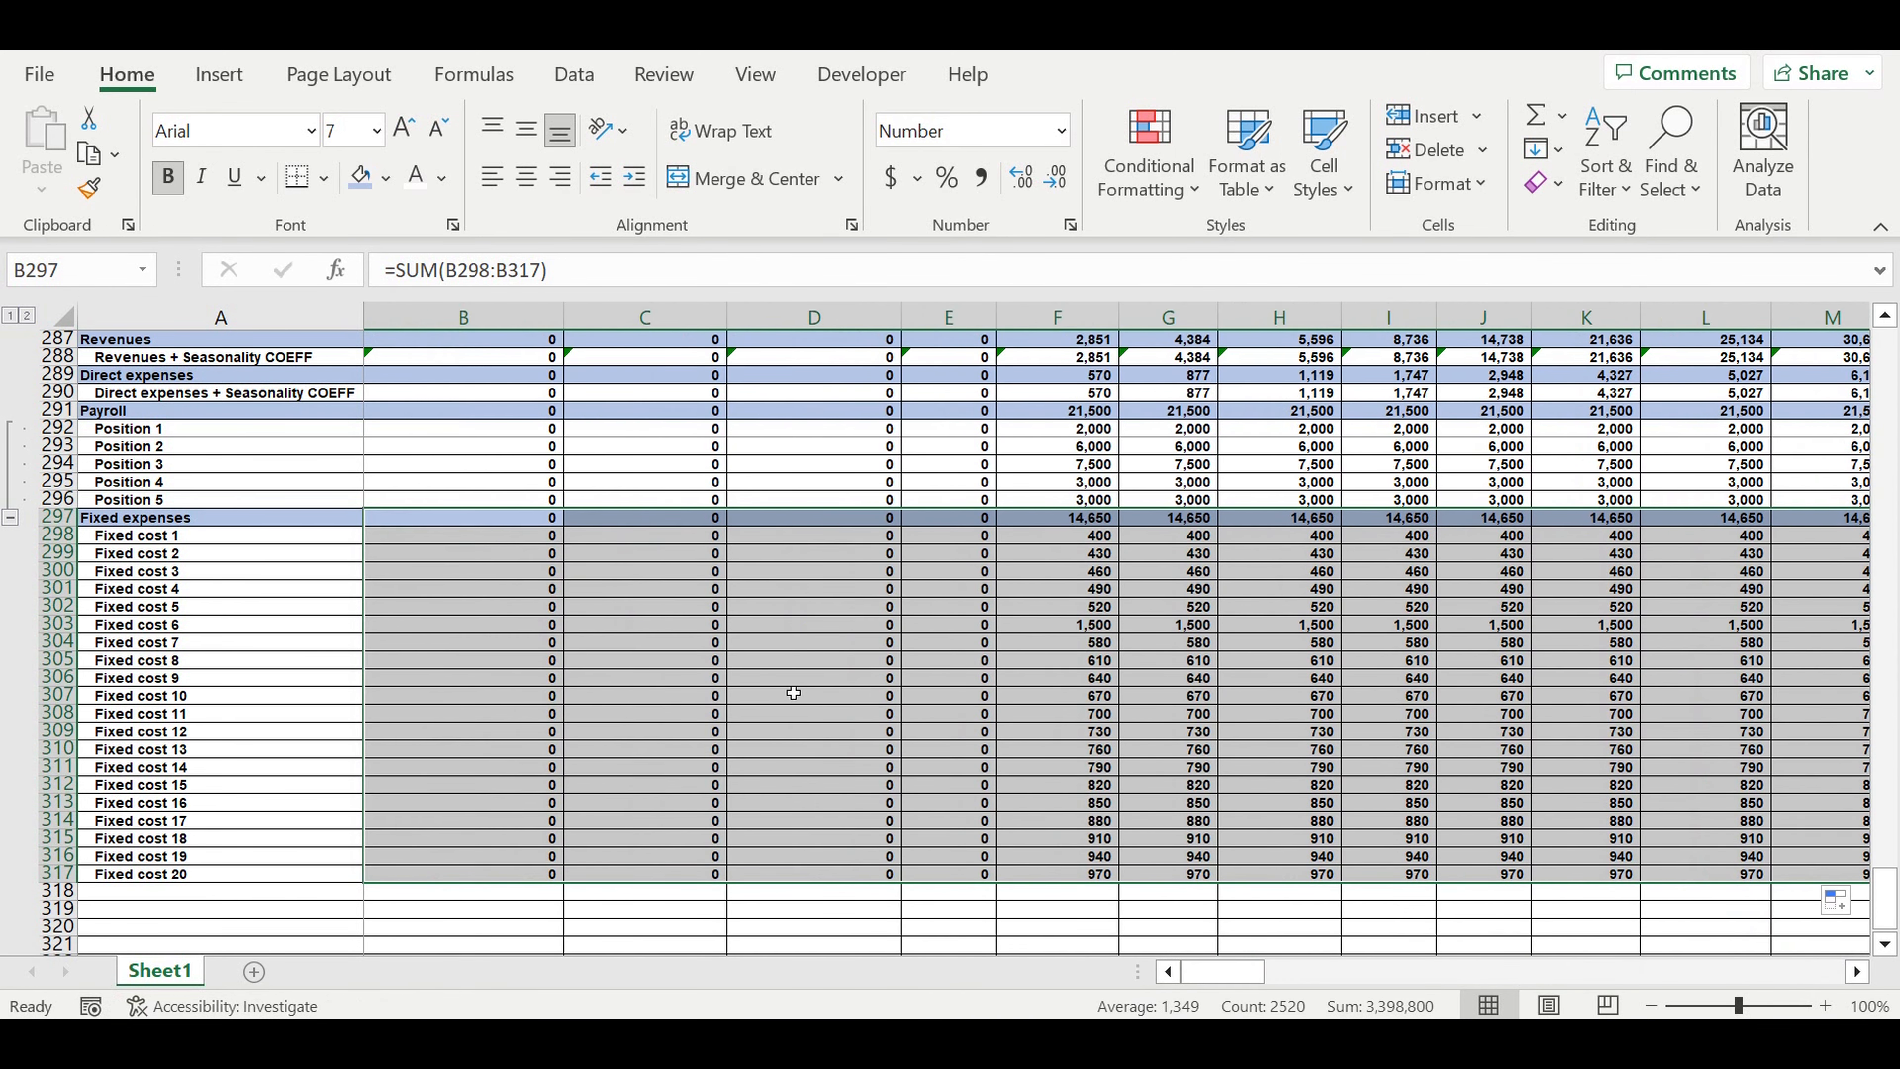
{"action": "left_click", "coordinate": [795, 680]}
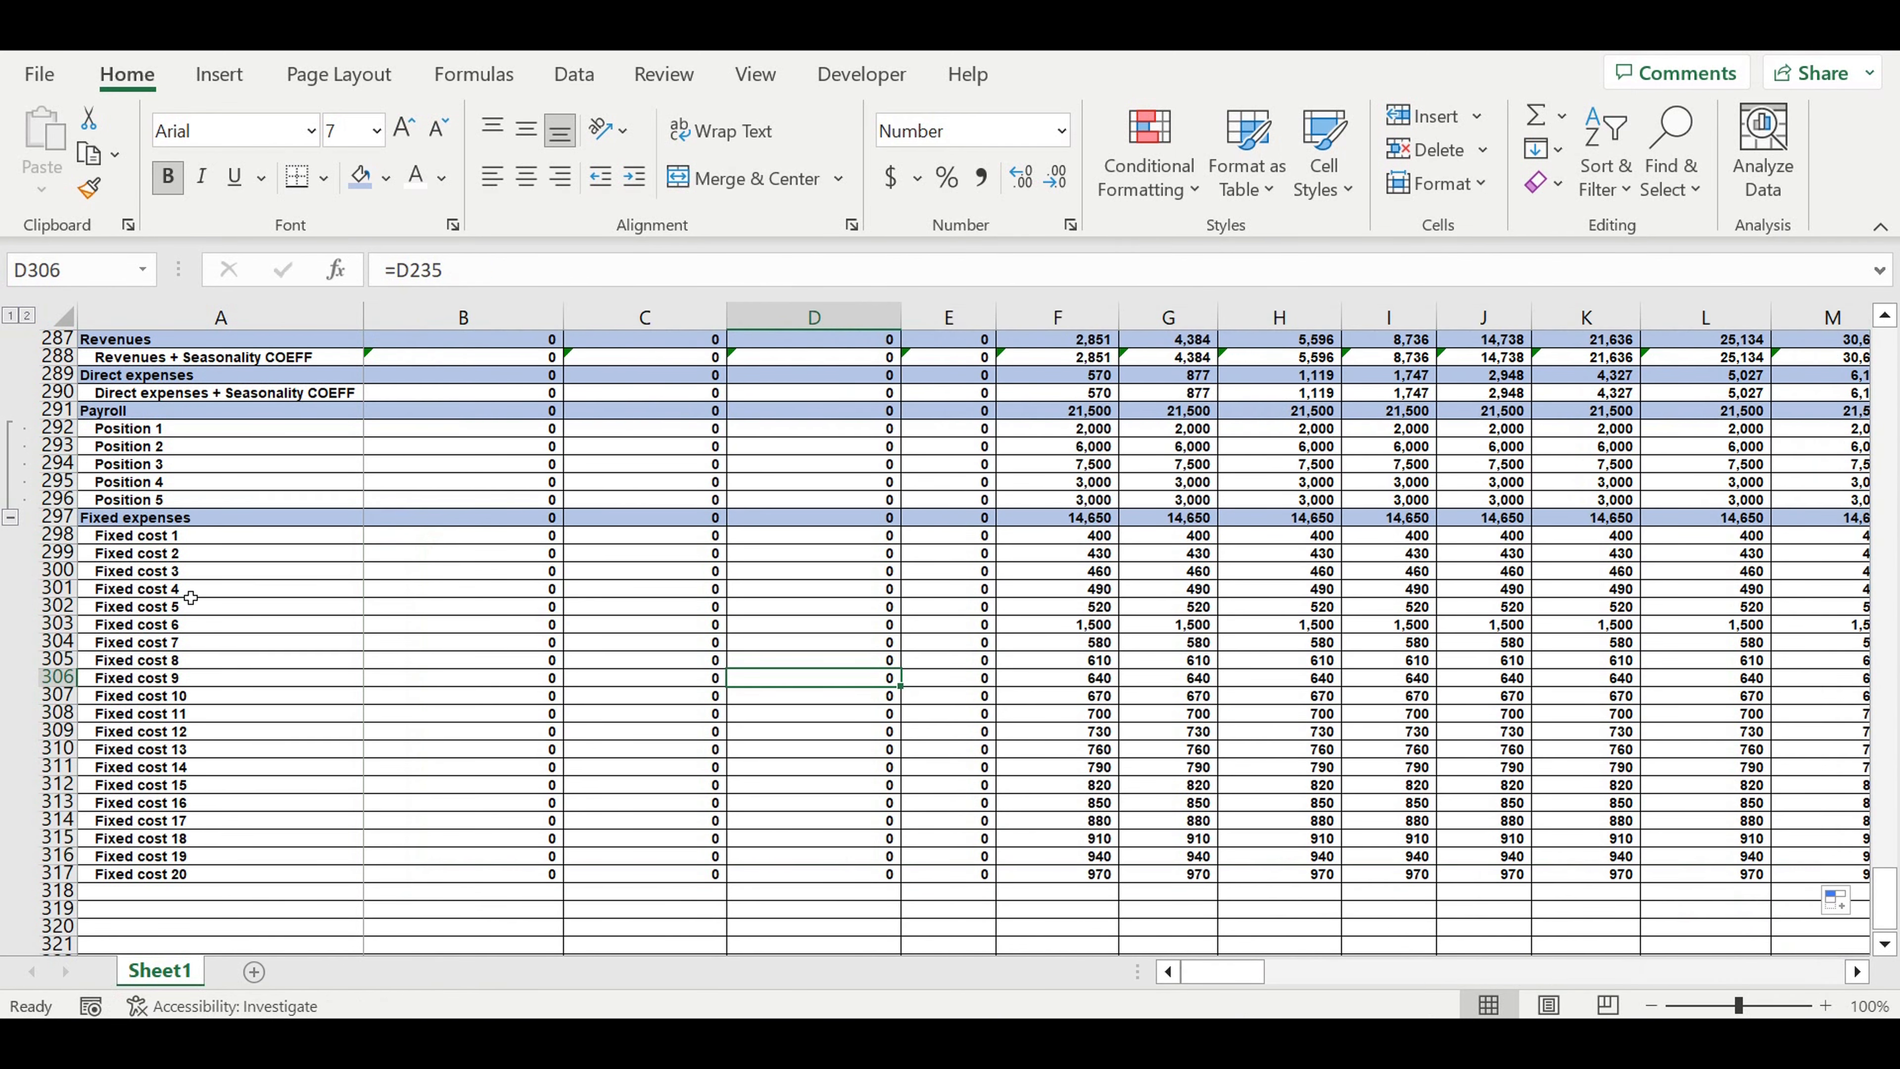
Review the source sections from the loan up to Rev+dir exp step 2 against the cash-flow statement's rows
{"action": "left_click", "coordinate": [178, 518]}
{"action": "scroll", "coordinate": [340, 554], "scroll_direction": "up", "scroll_amount": 8}
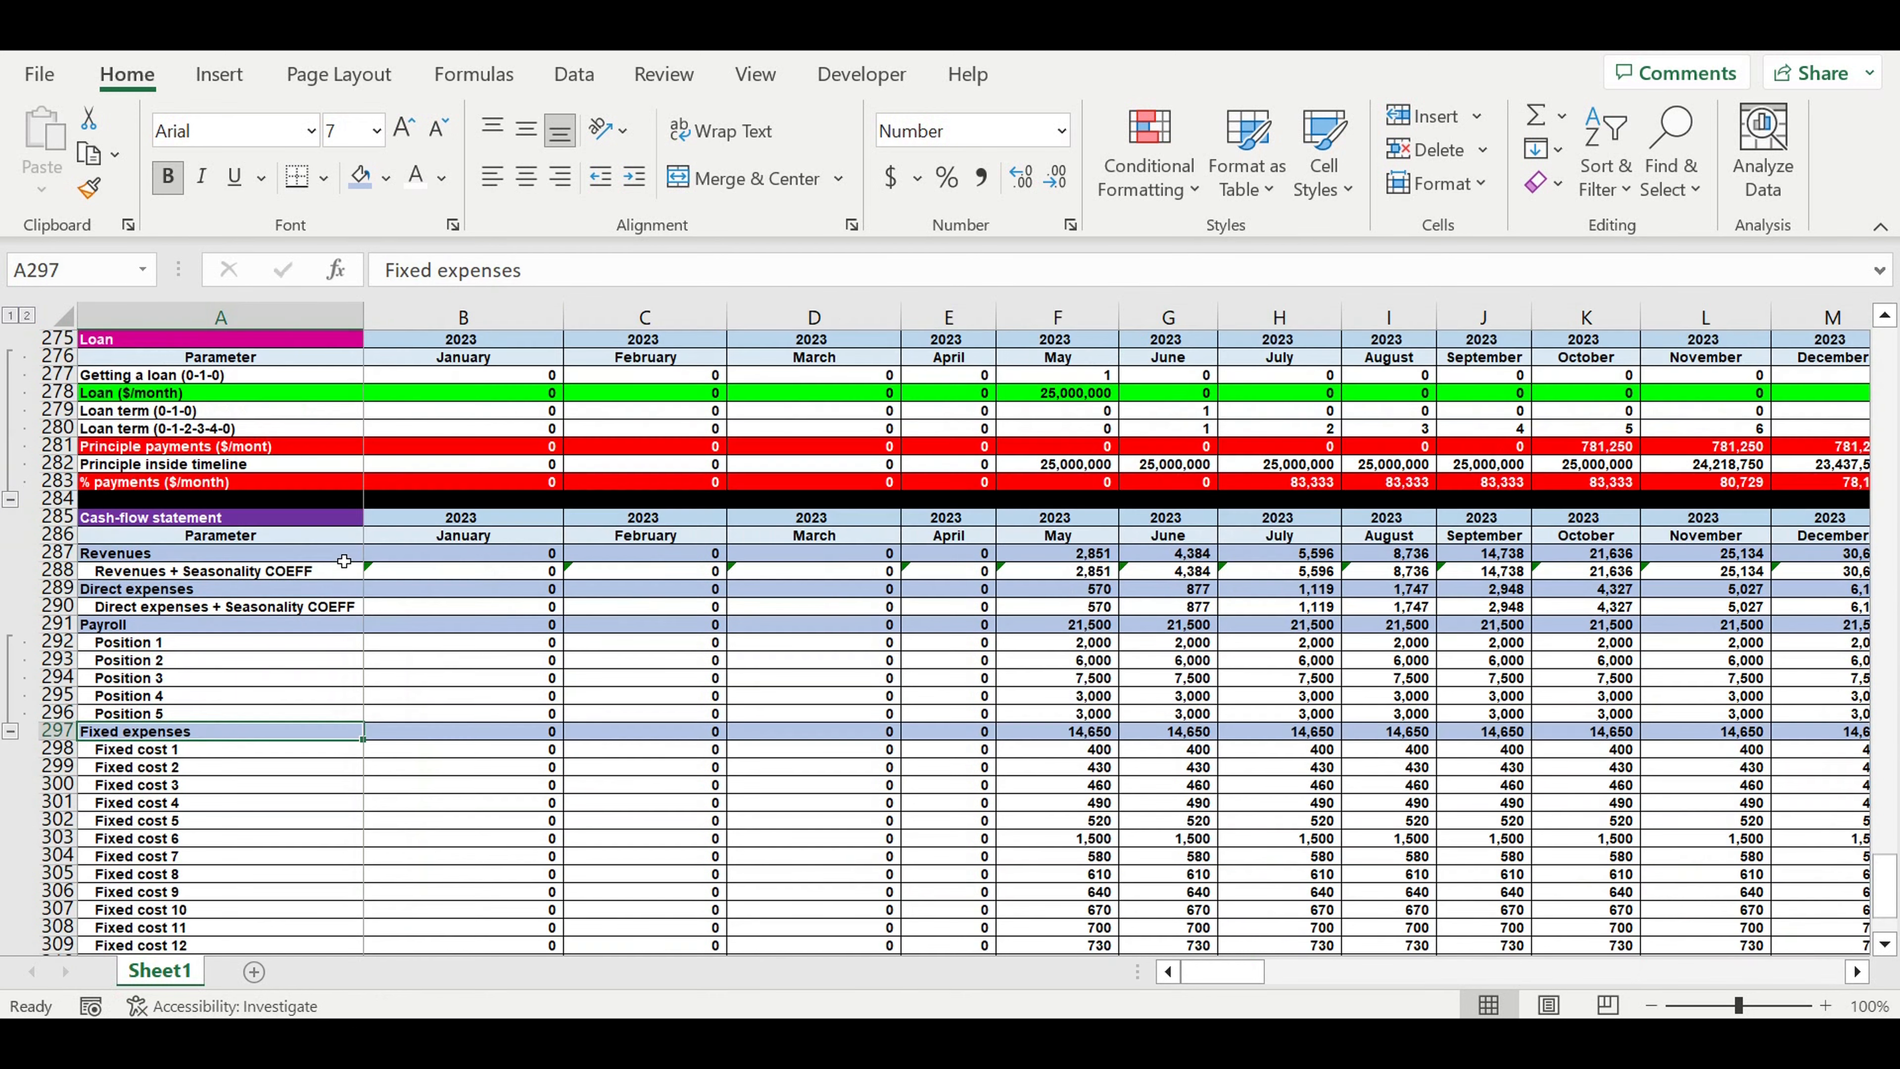
{"action": "scroll", "coordinate": [342, 553], "scroll_direction": "up", "scroll_amount": 4}
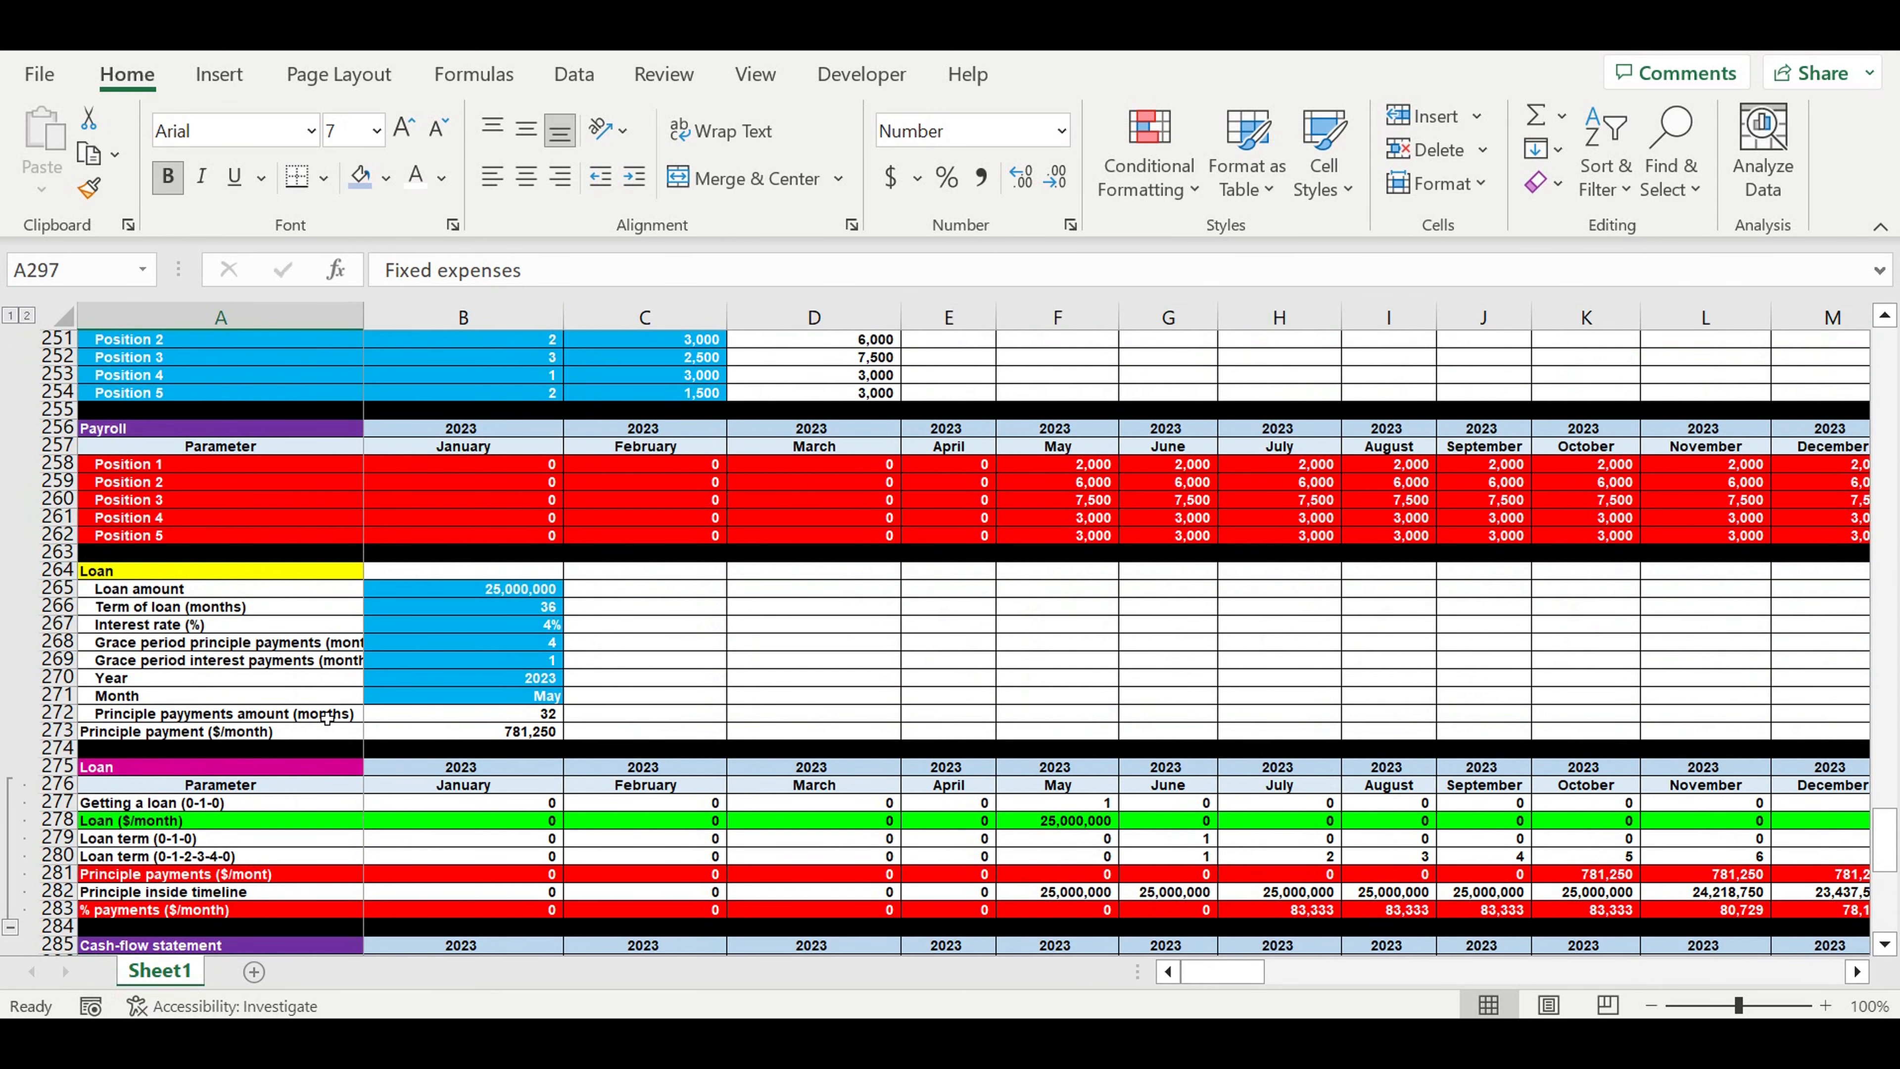
{"action": "scroll", "coordinate": [300, 653], "scroll_direction": "up", "scroll_amount": 6}
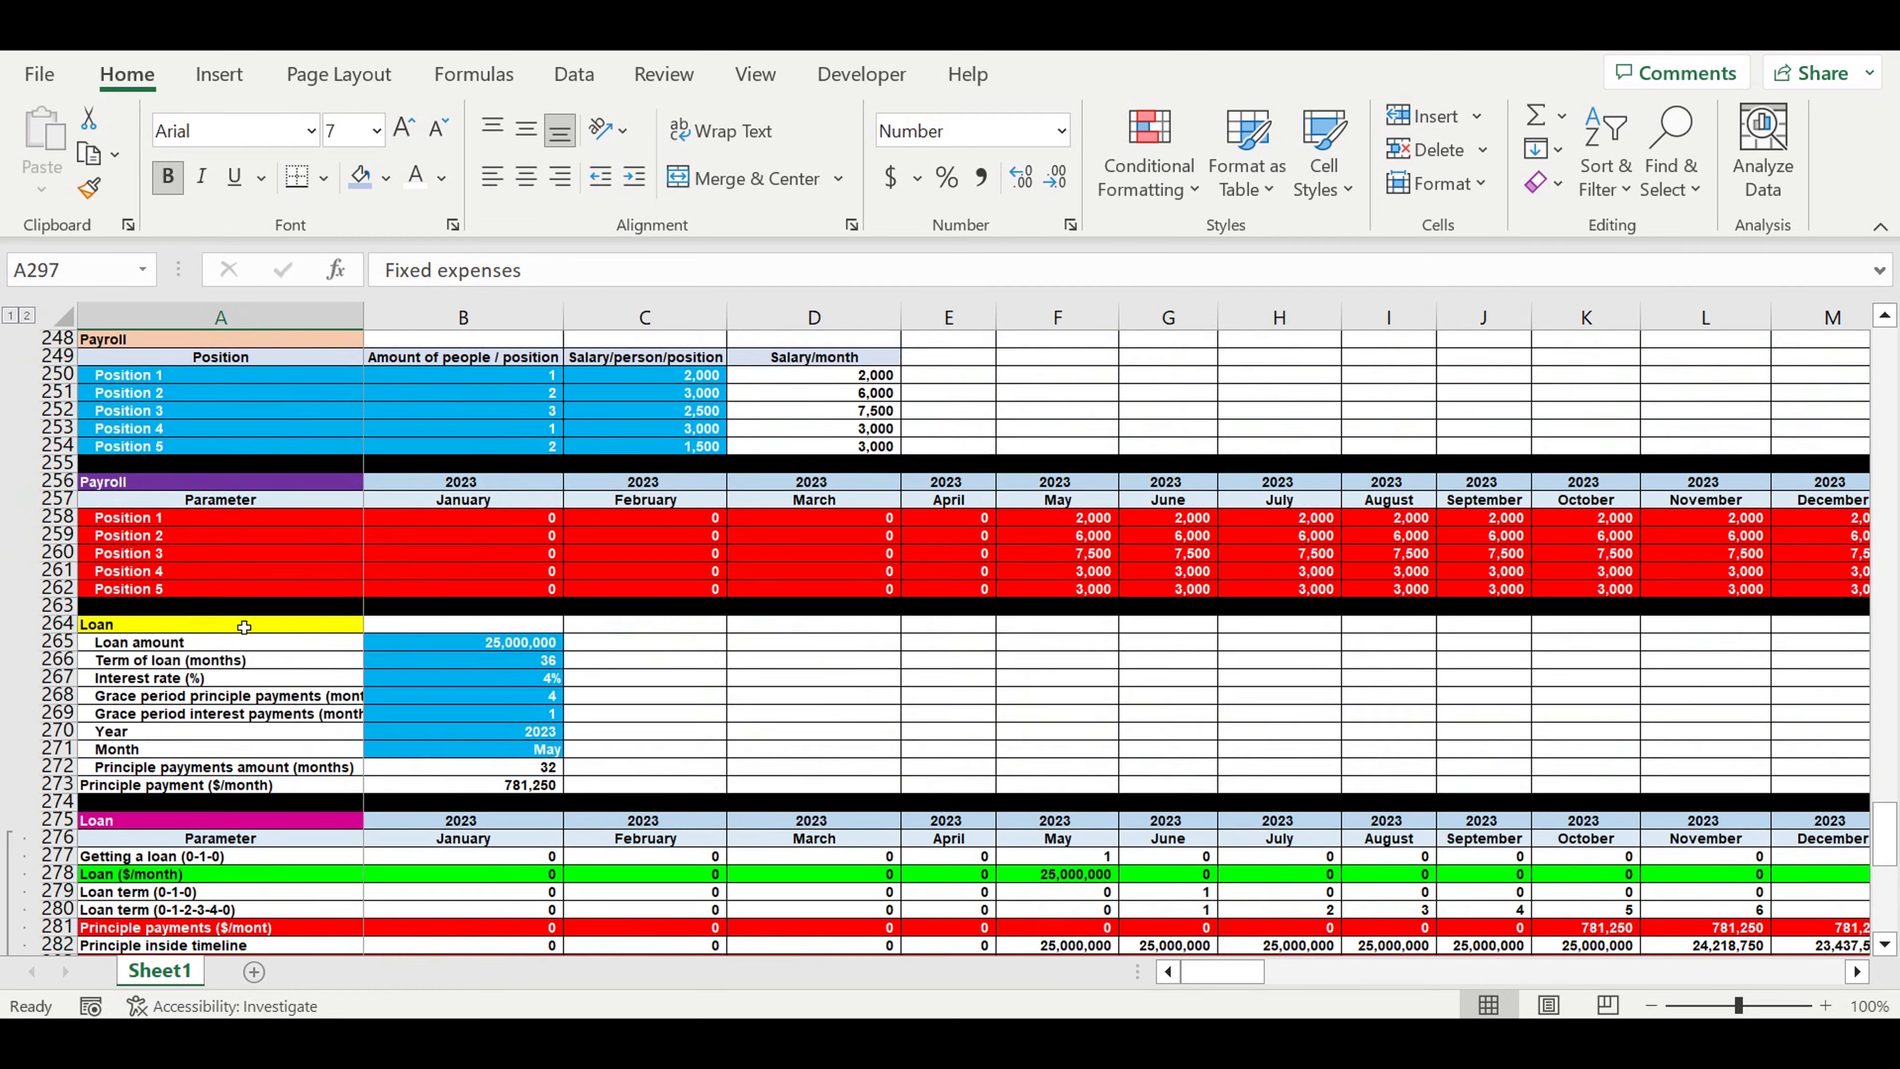
{"action": "scroll", "coordinate": [263, 596], "scroll_direction": "up", "scroll_amount": 16}
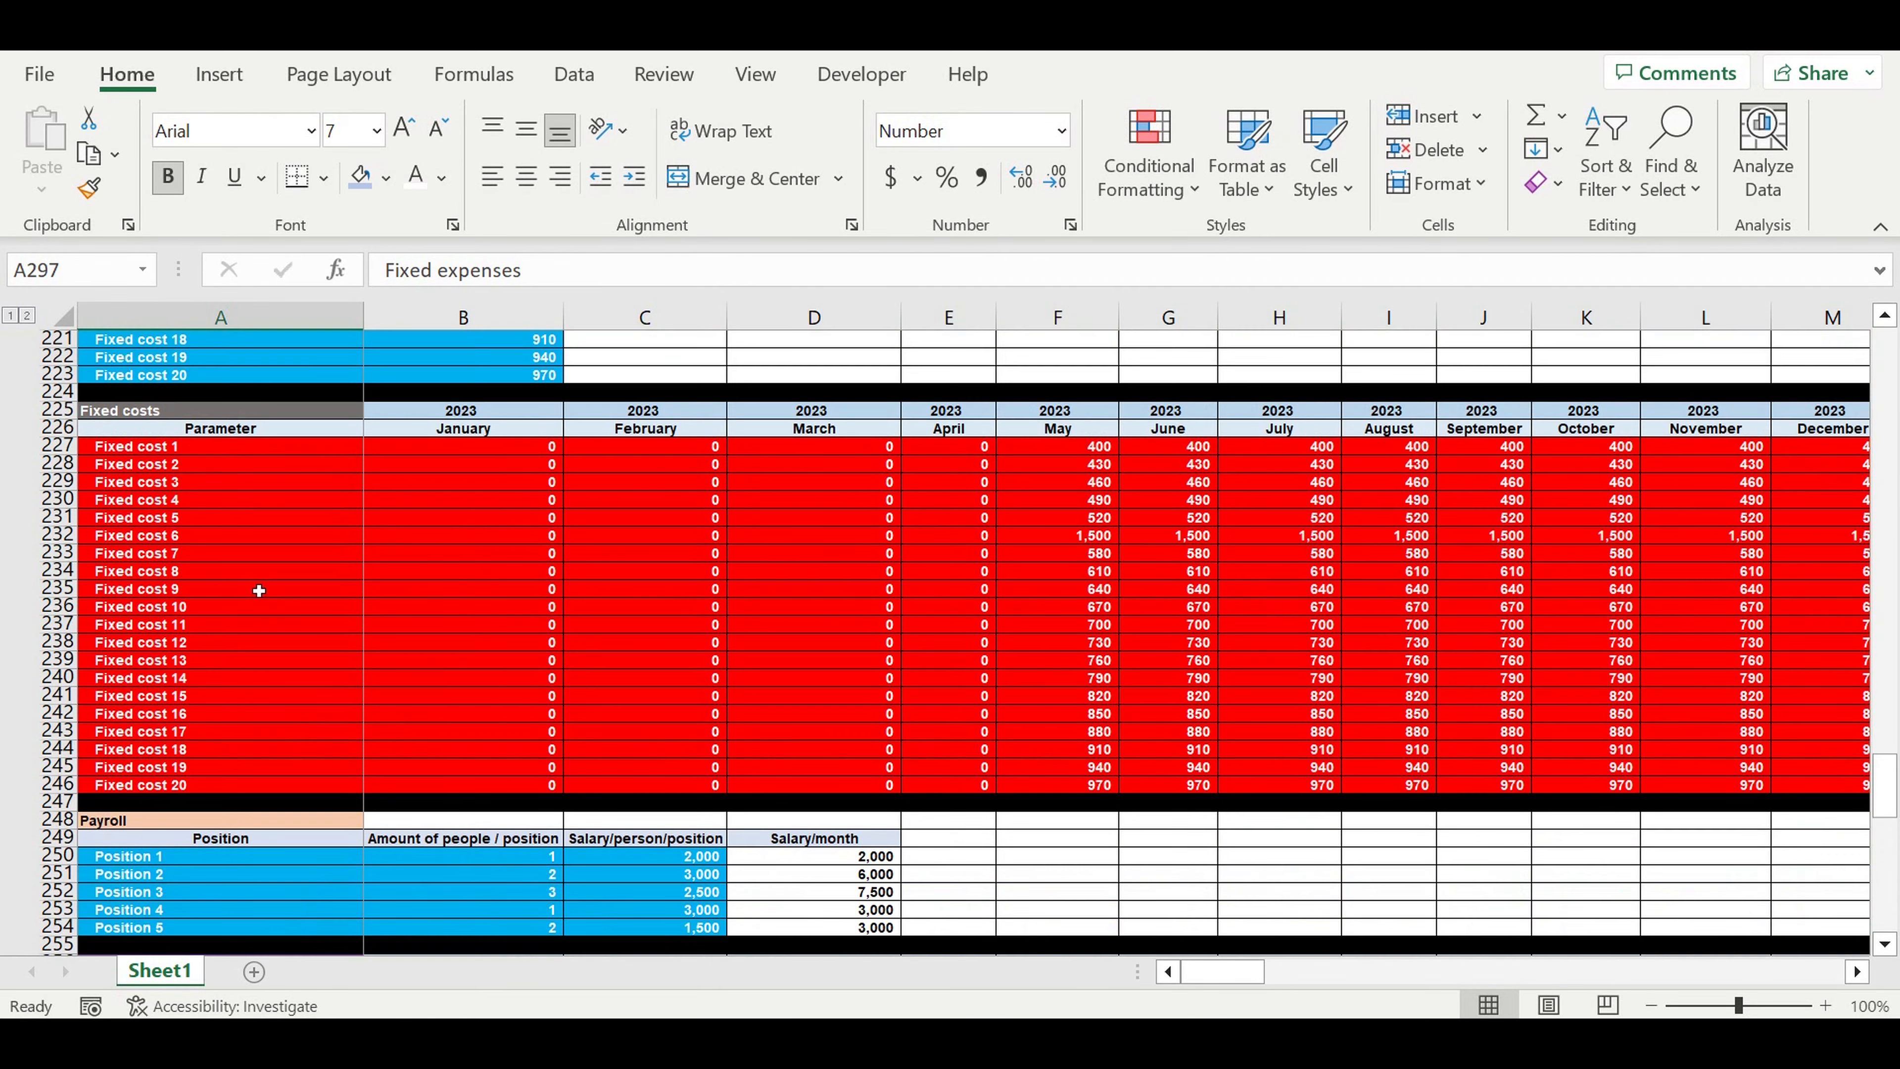
{"action": "scroll", "coordinate": [265, 585], "scroll_direction": "up", "scroll_amount": 2}
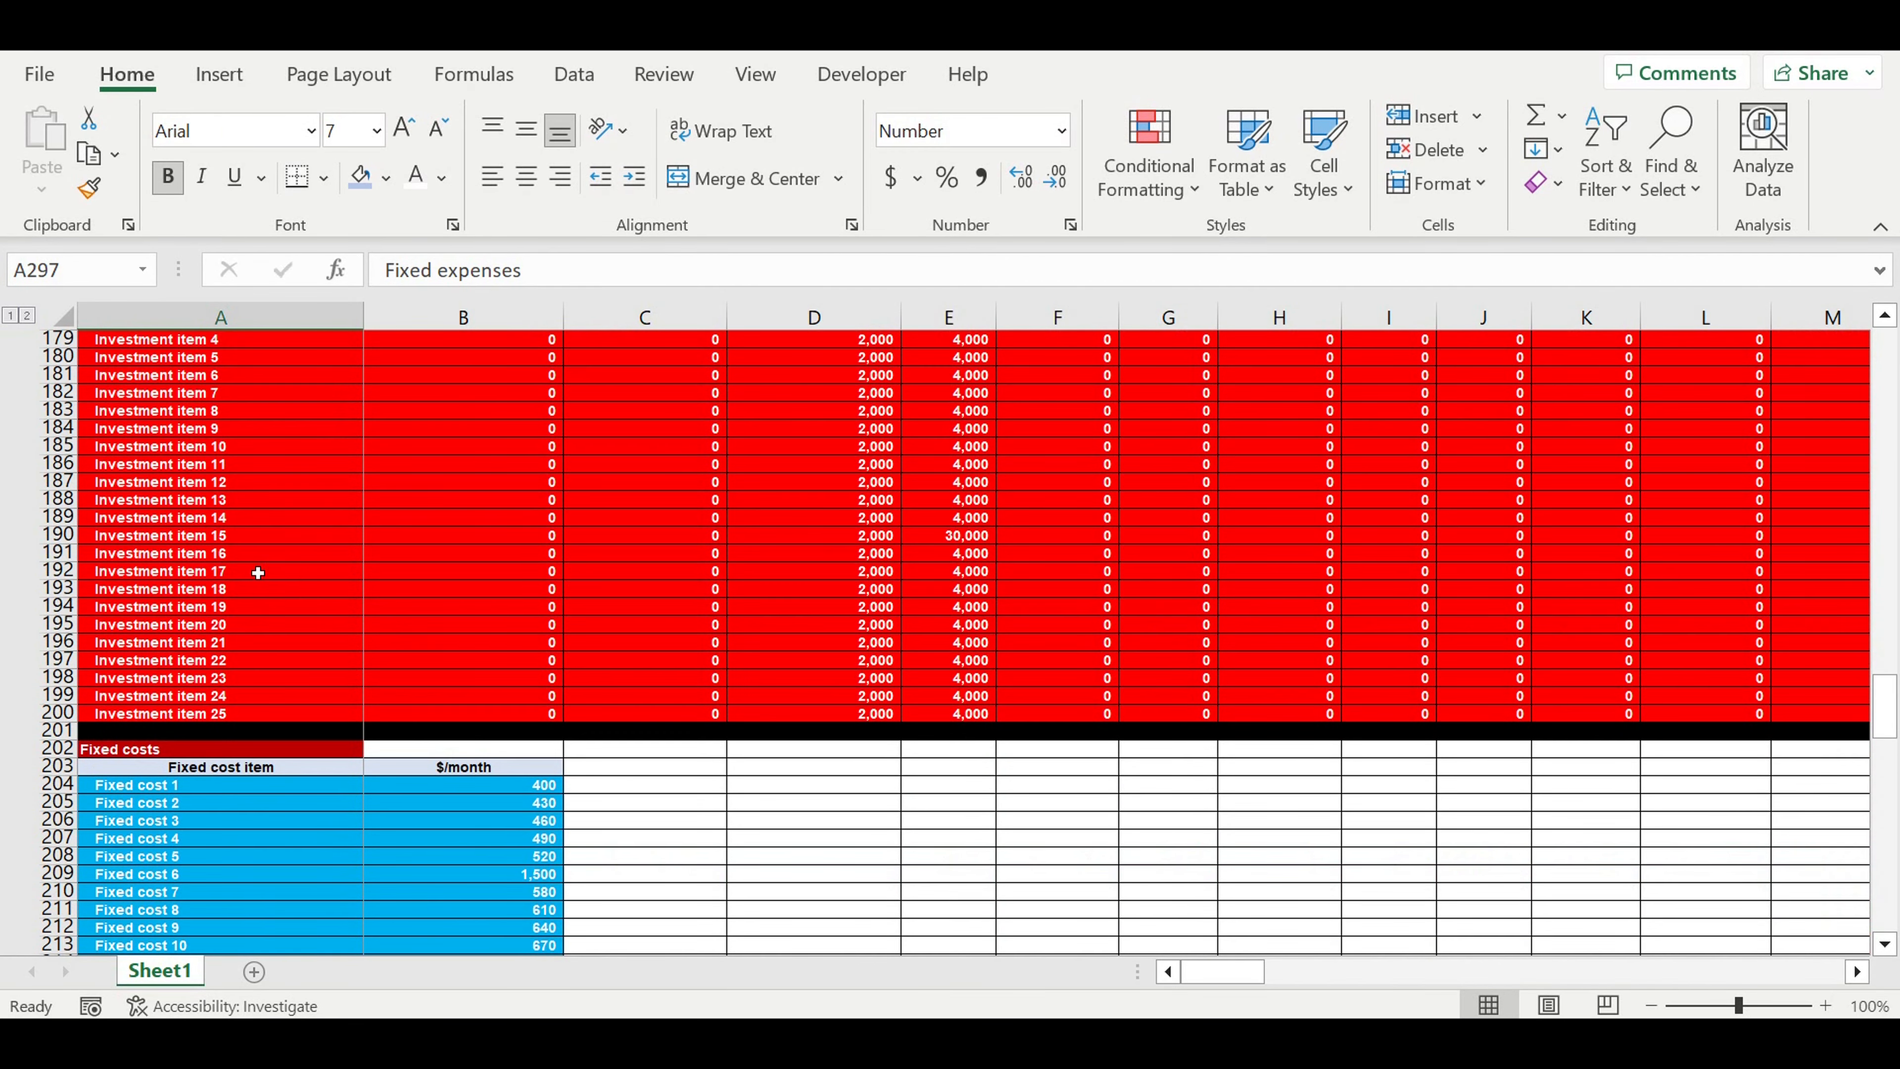
{"action": "scroll", "coordinate": [264, 550], "scroll_direction": "up", "scroll_amount": 14}
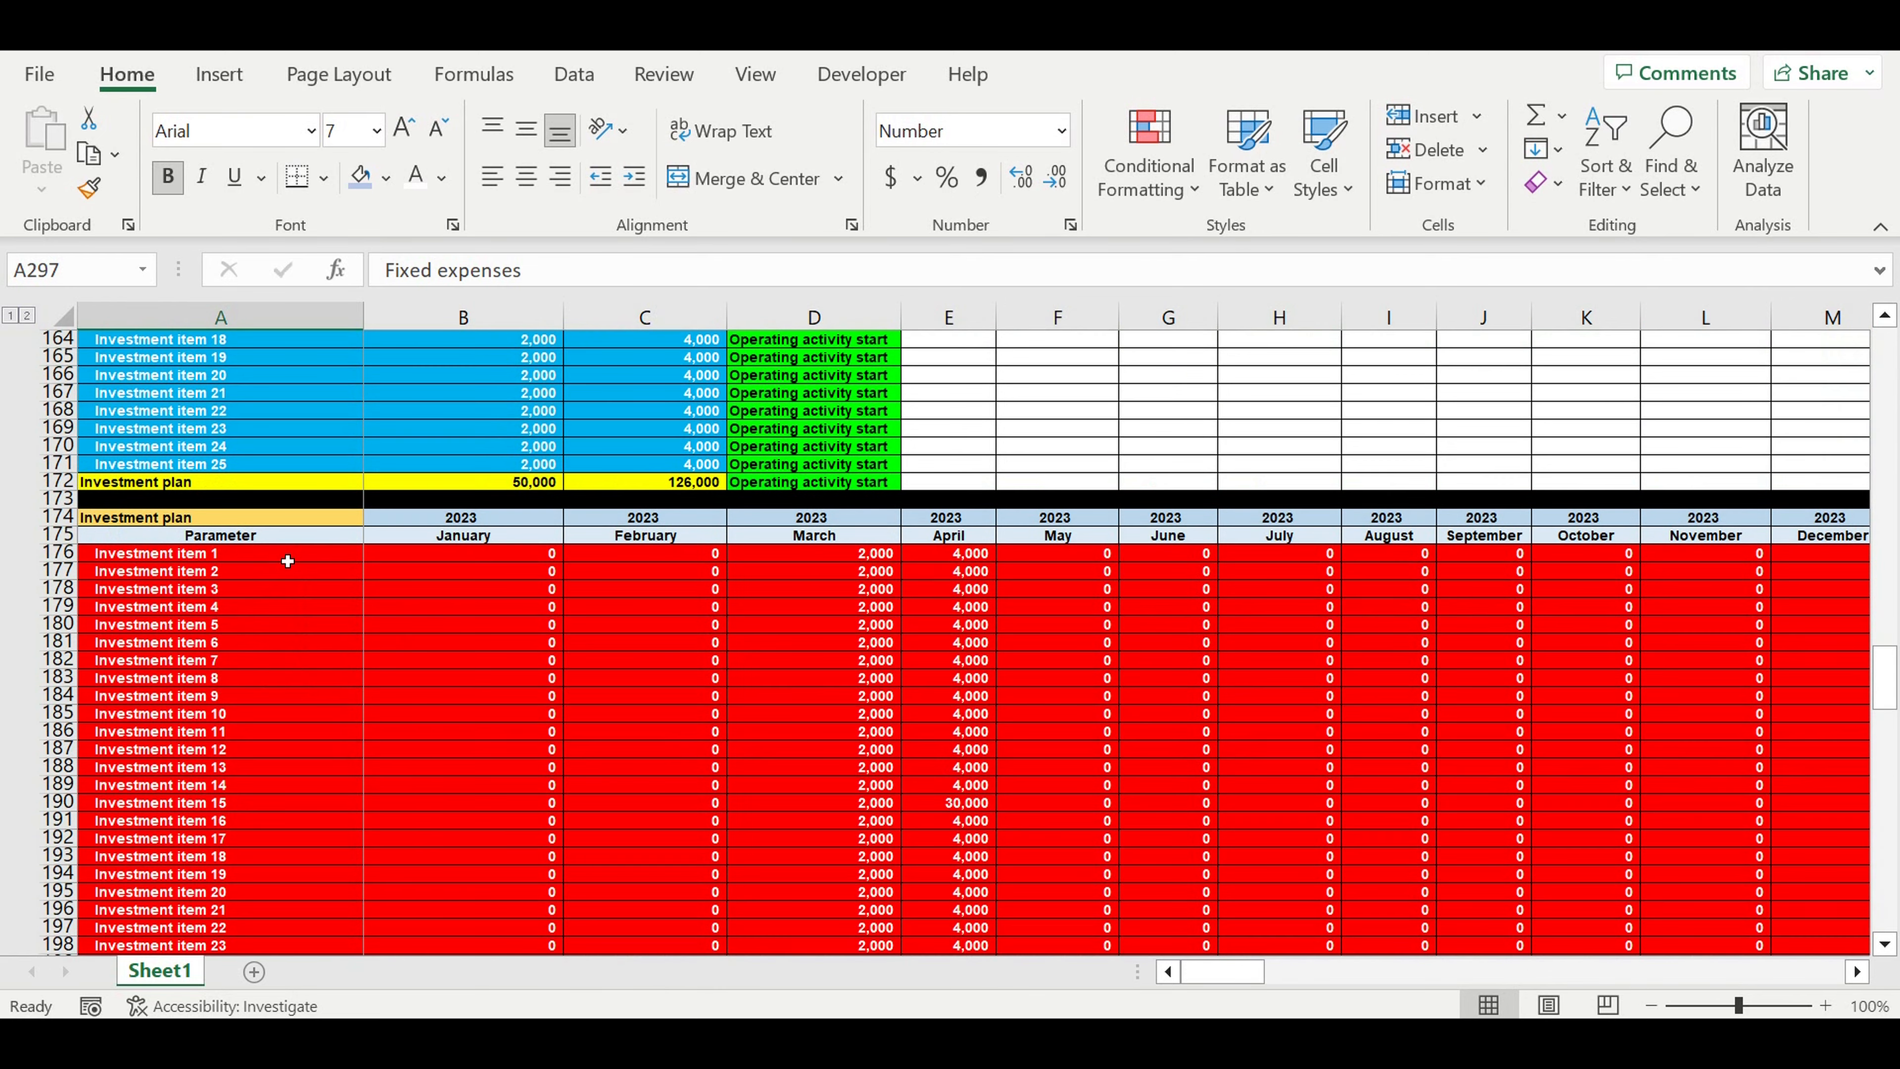
{"action": "scroll", "coordinate": [282, 555], "scroll_direction": "up", "scroll_amount": 5}
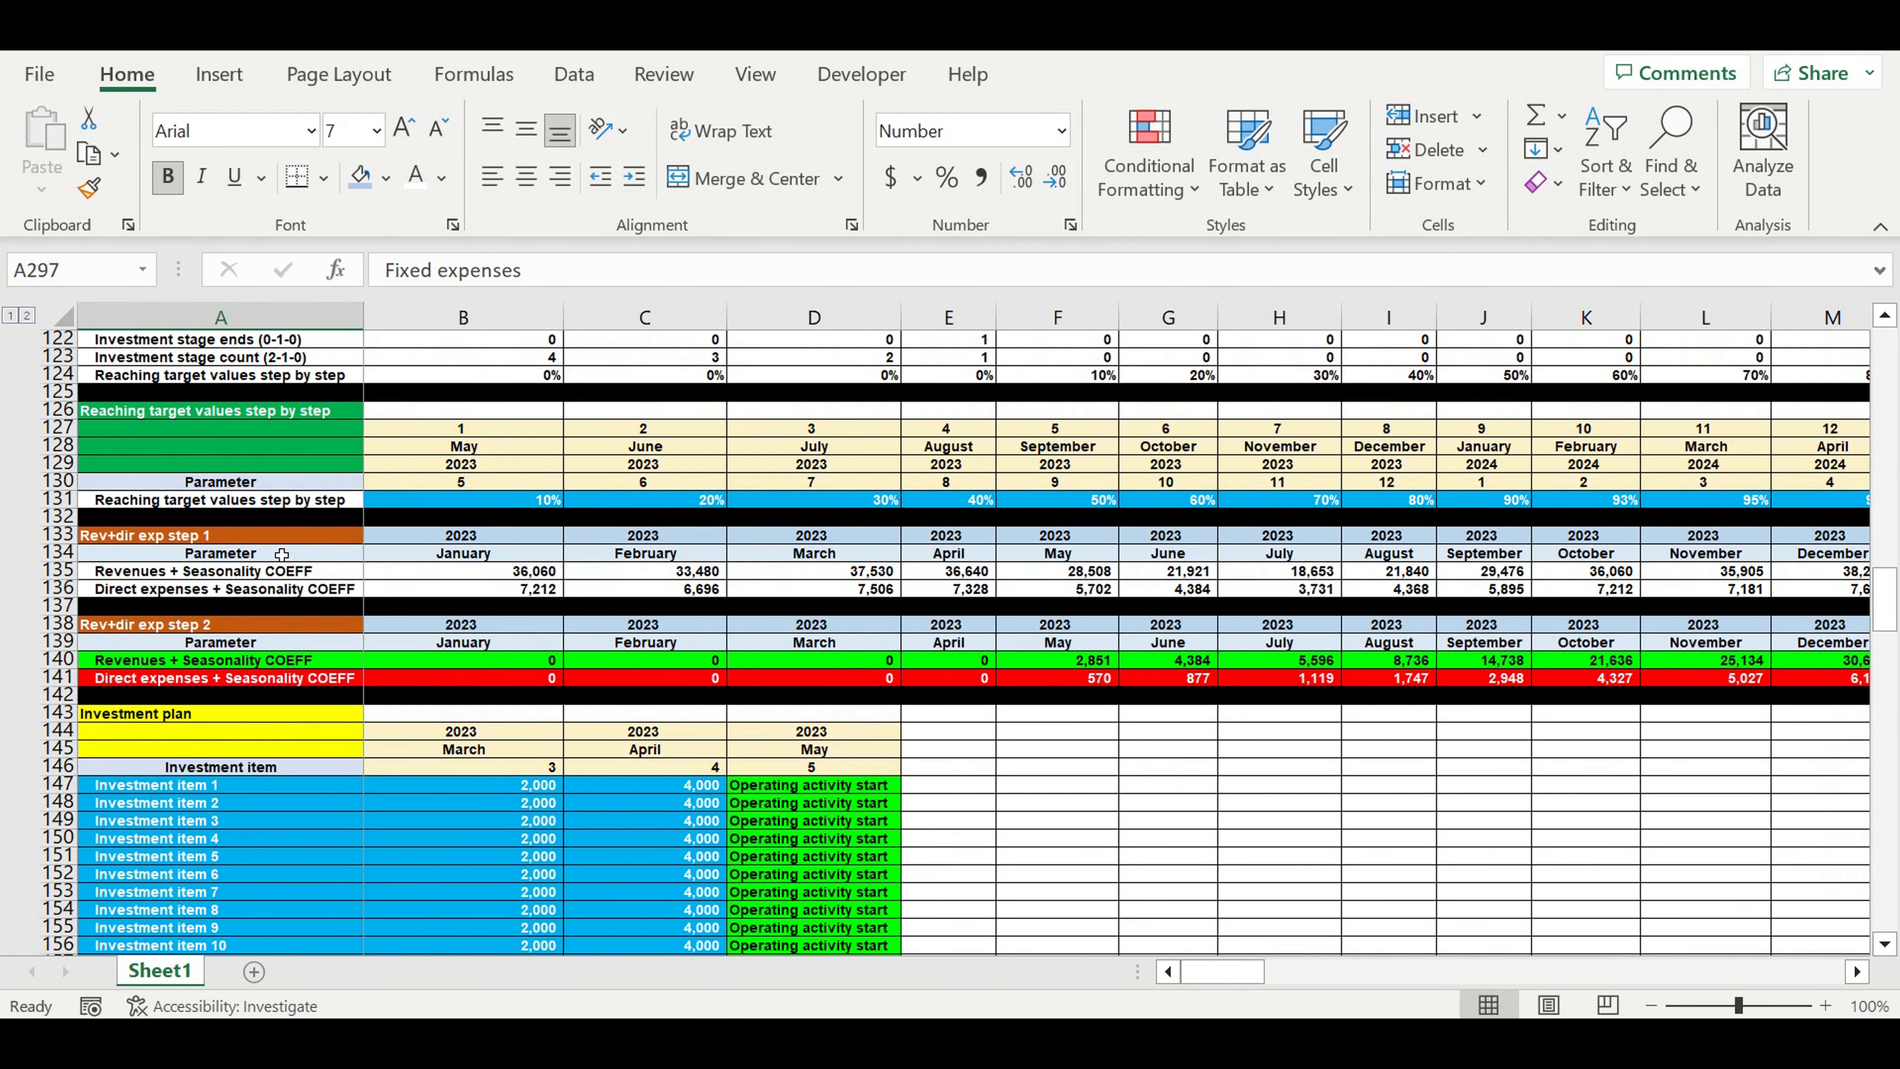
{"action": "left_click", "coordinate": [174, 669]}
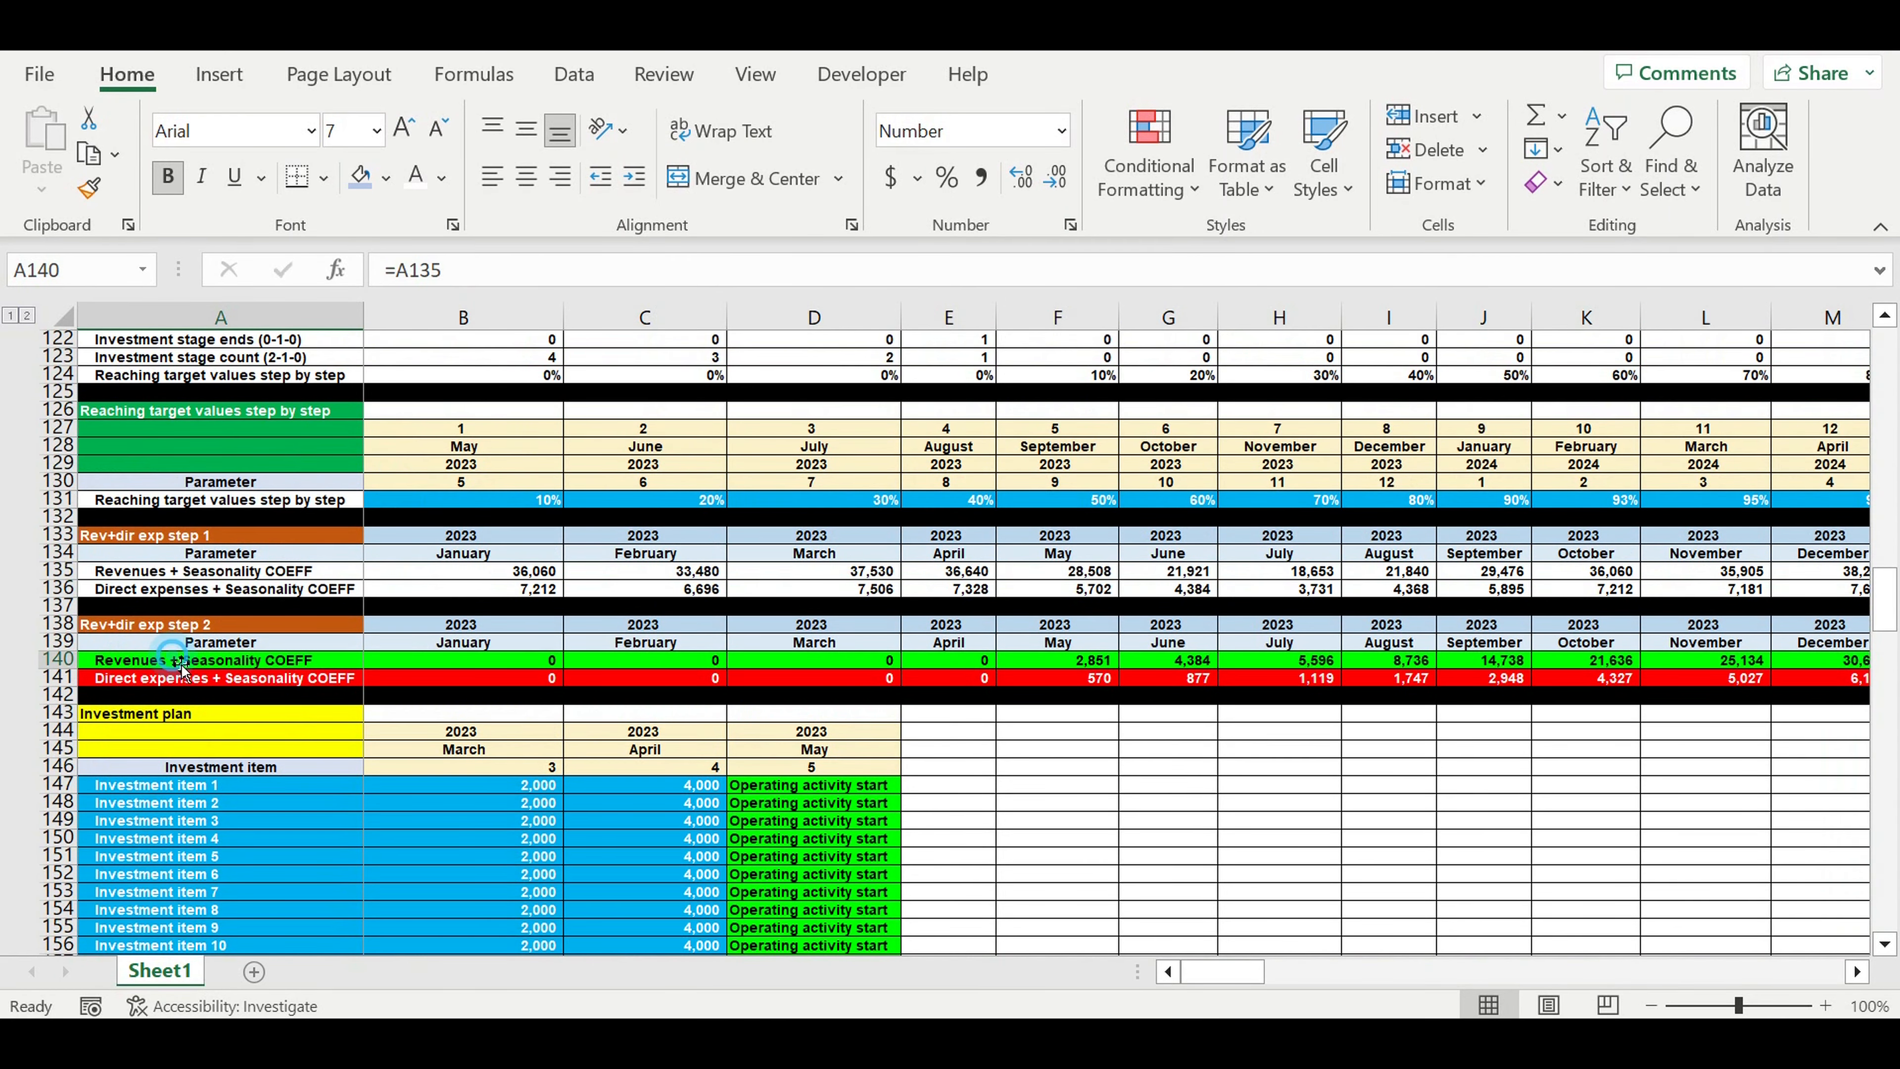
{"action": "left_click", "coordinate": [109, 684]}
{"action": "scroll", "coordinate": [394, 689], "scroll_direction": "down", "scroll_amount": 17}
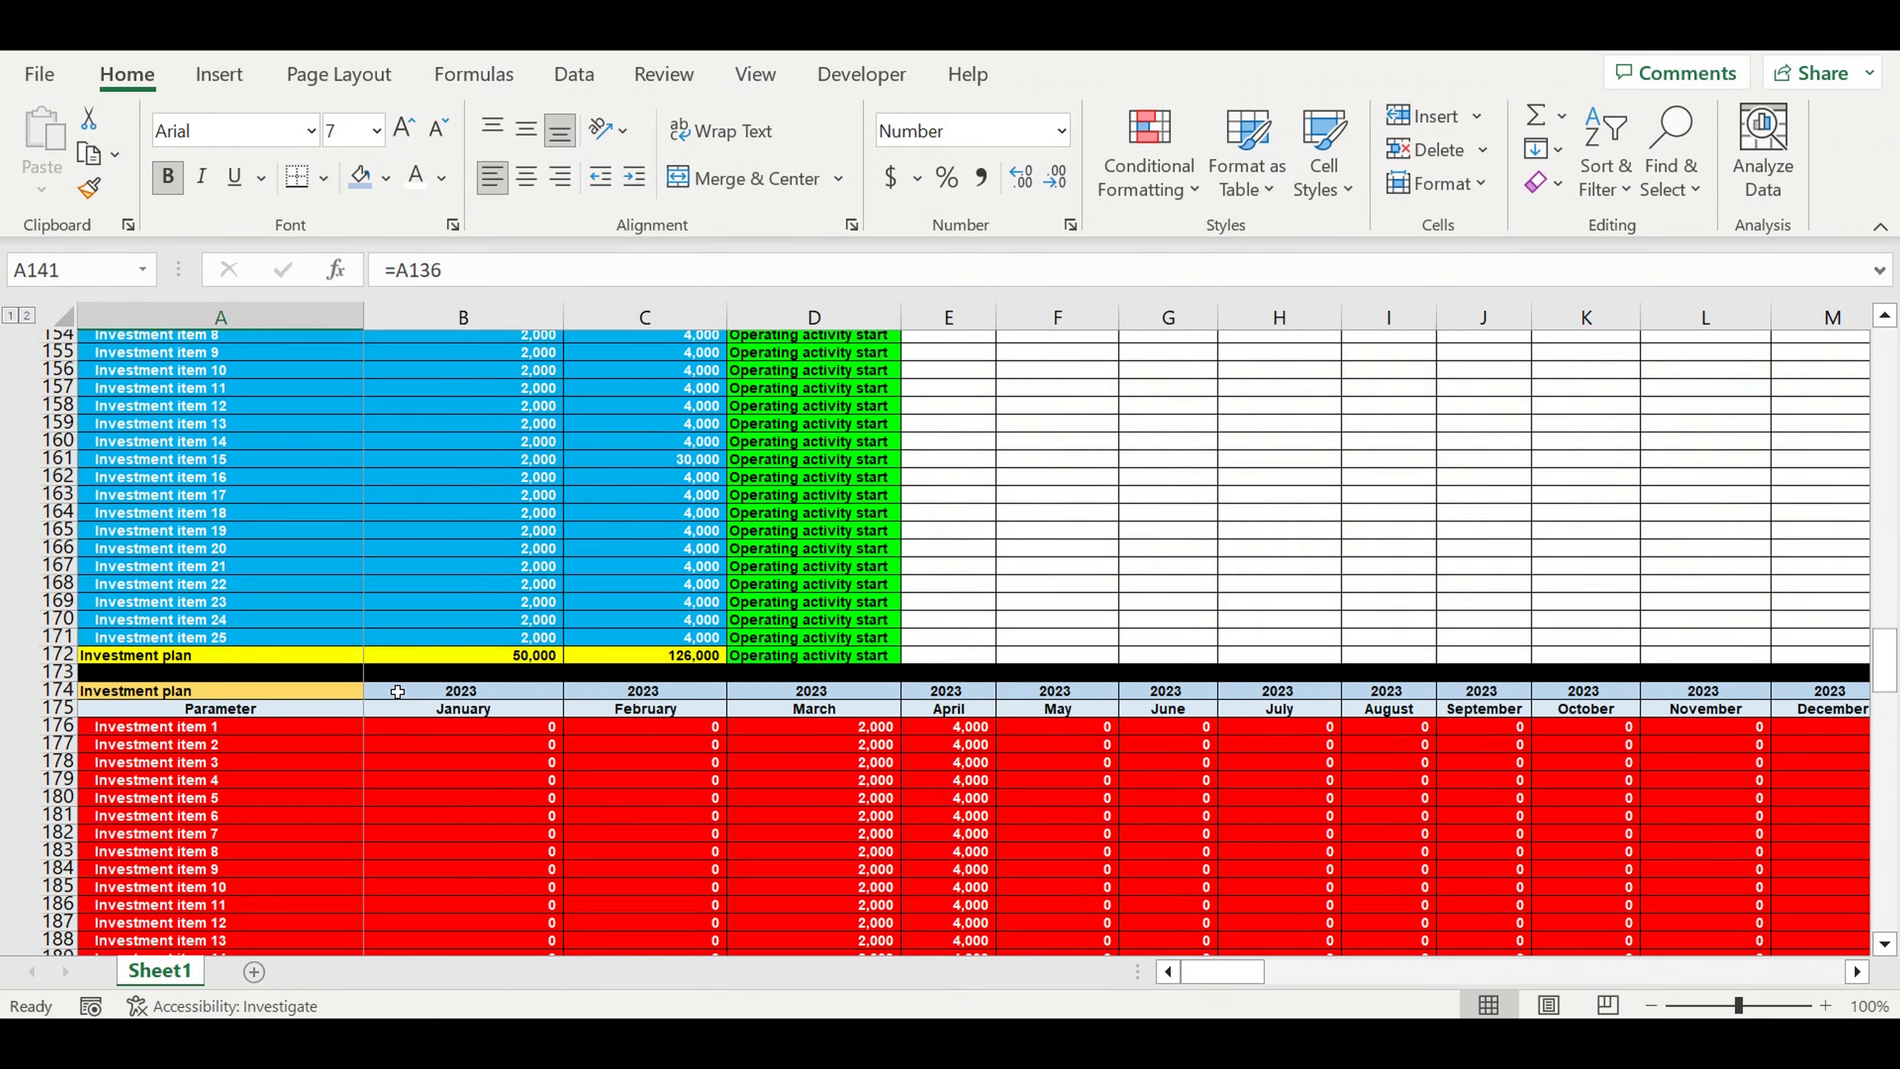
{"action": "scroll", "coordinate": [395, 690], "scroll_direction": "down", "scroll_amount": 20}
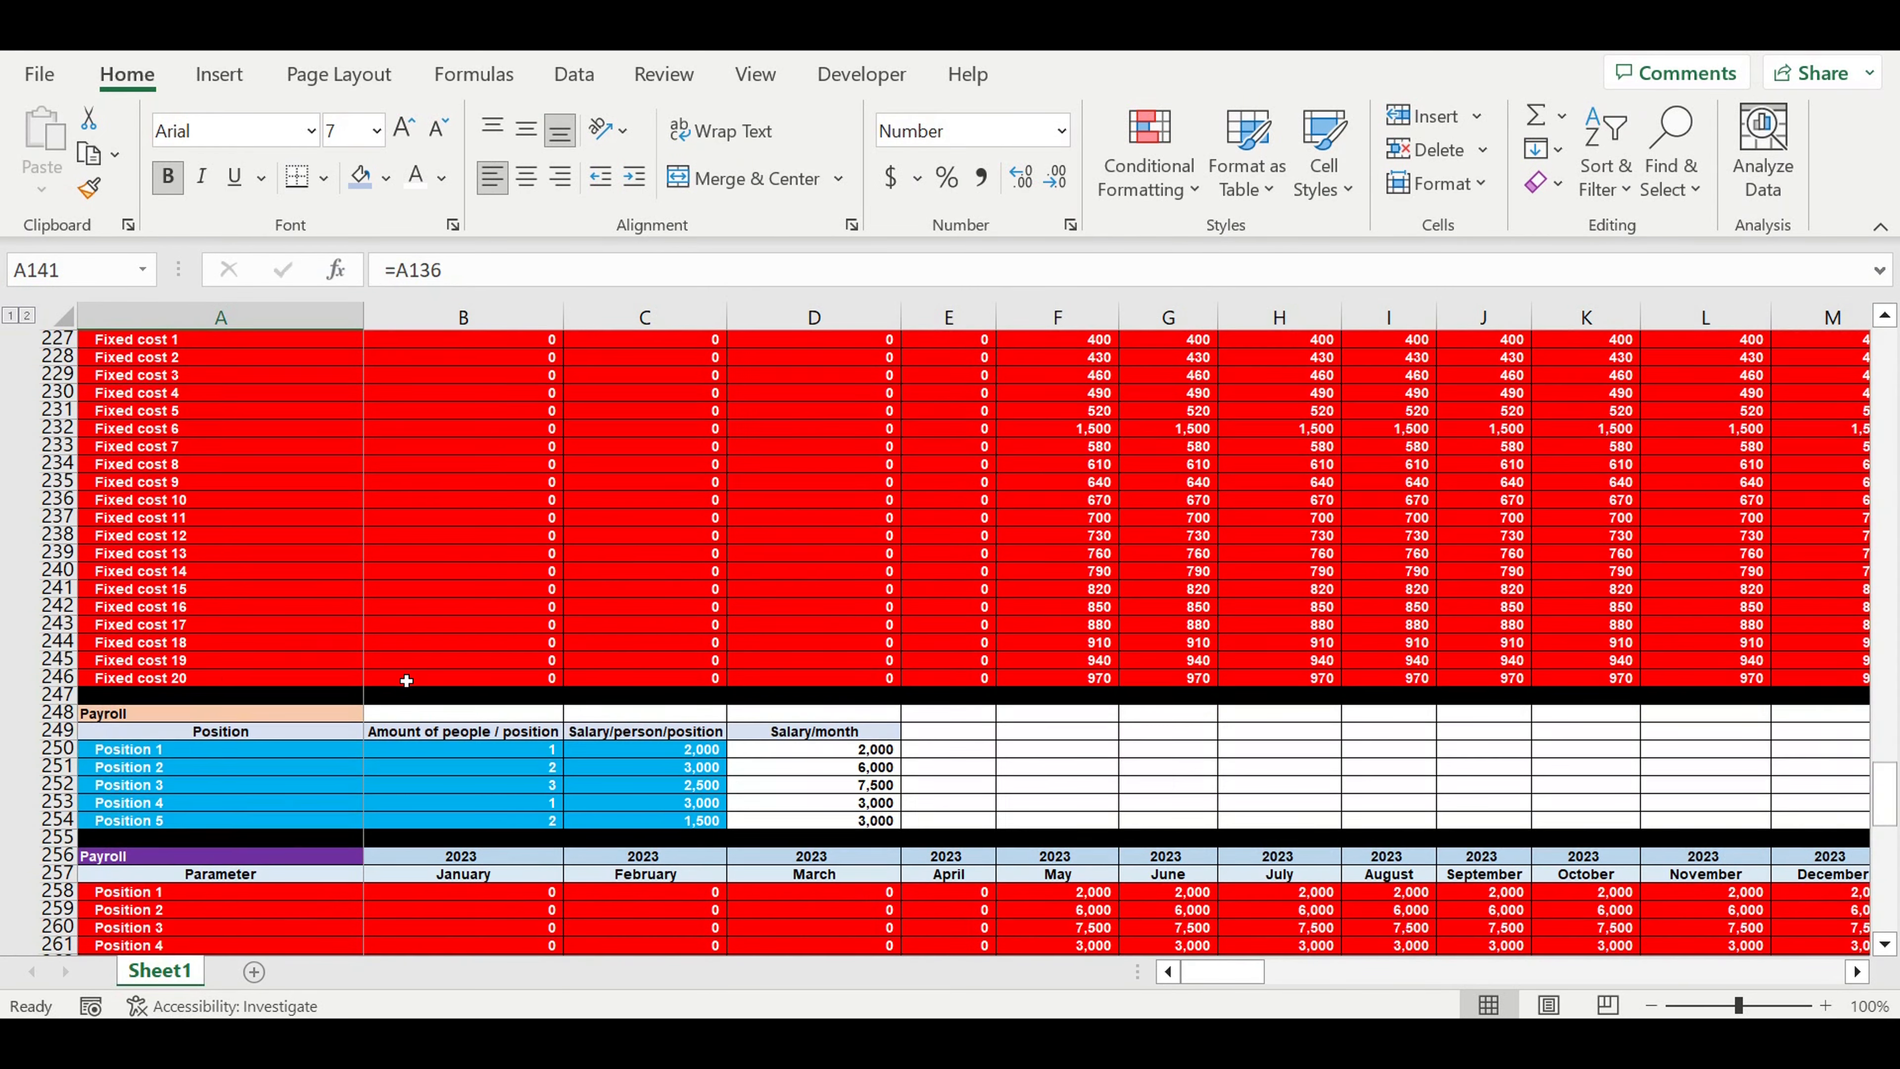
{"action": "scroll", "coordinate": [406, 683], "scroll_direction": "down", "scroll_amount": 13}
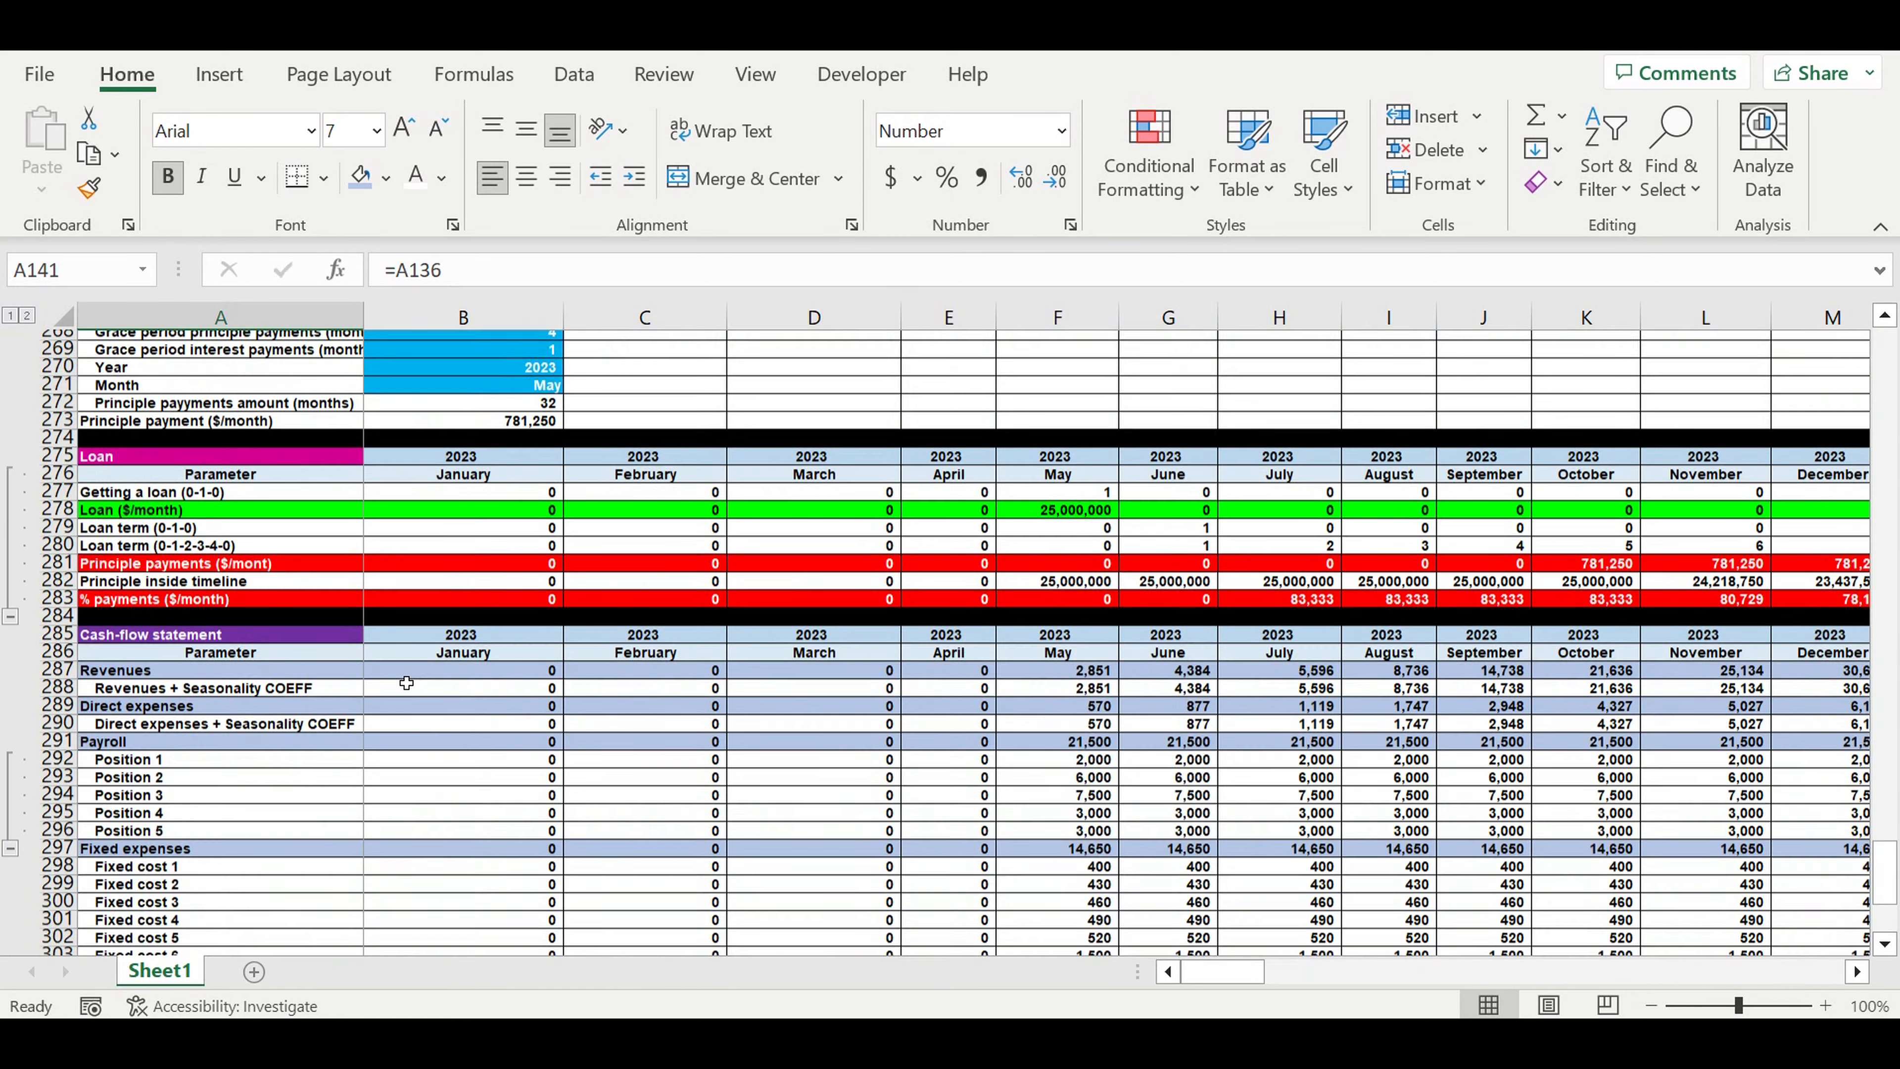
{"action": "scroll", "coordinate": [402, 677], "scroll_direction": "down", "scroll_amount": 5}
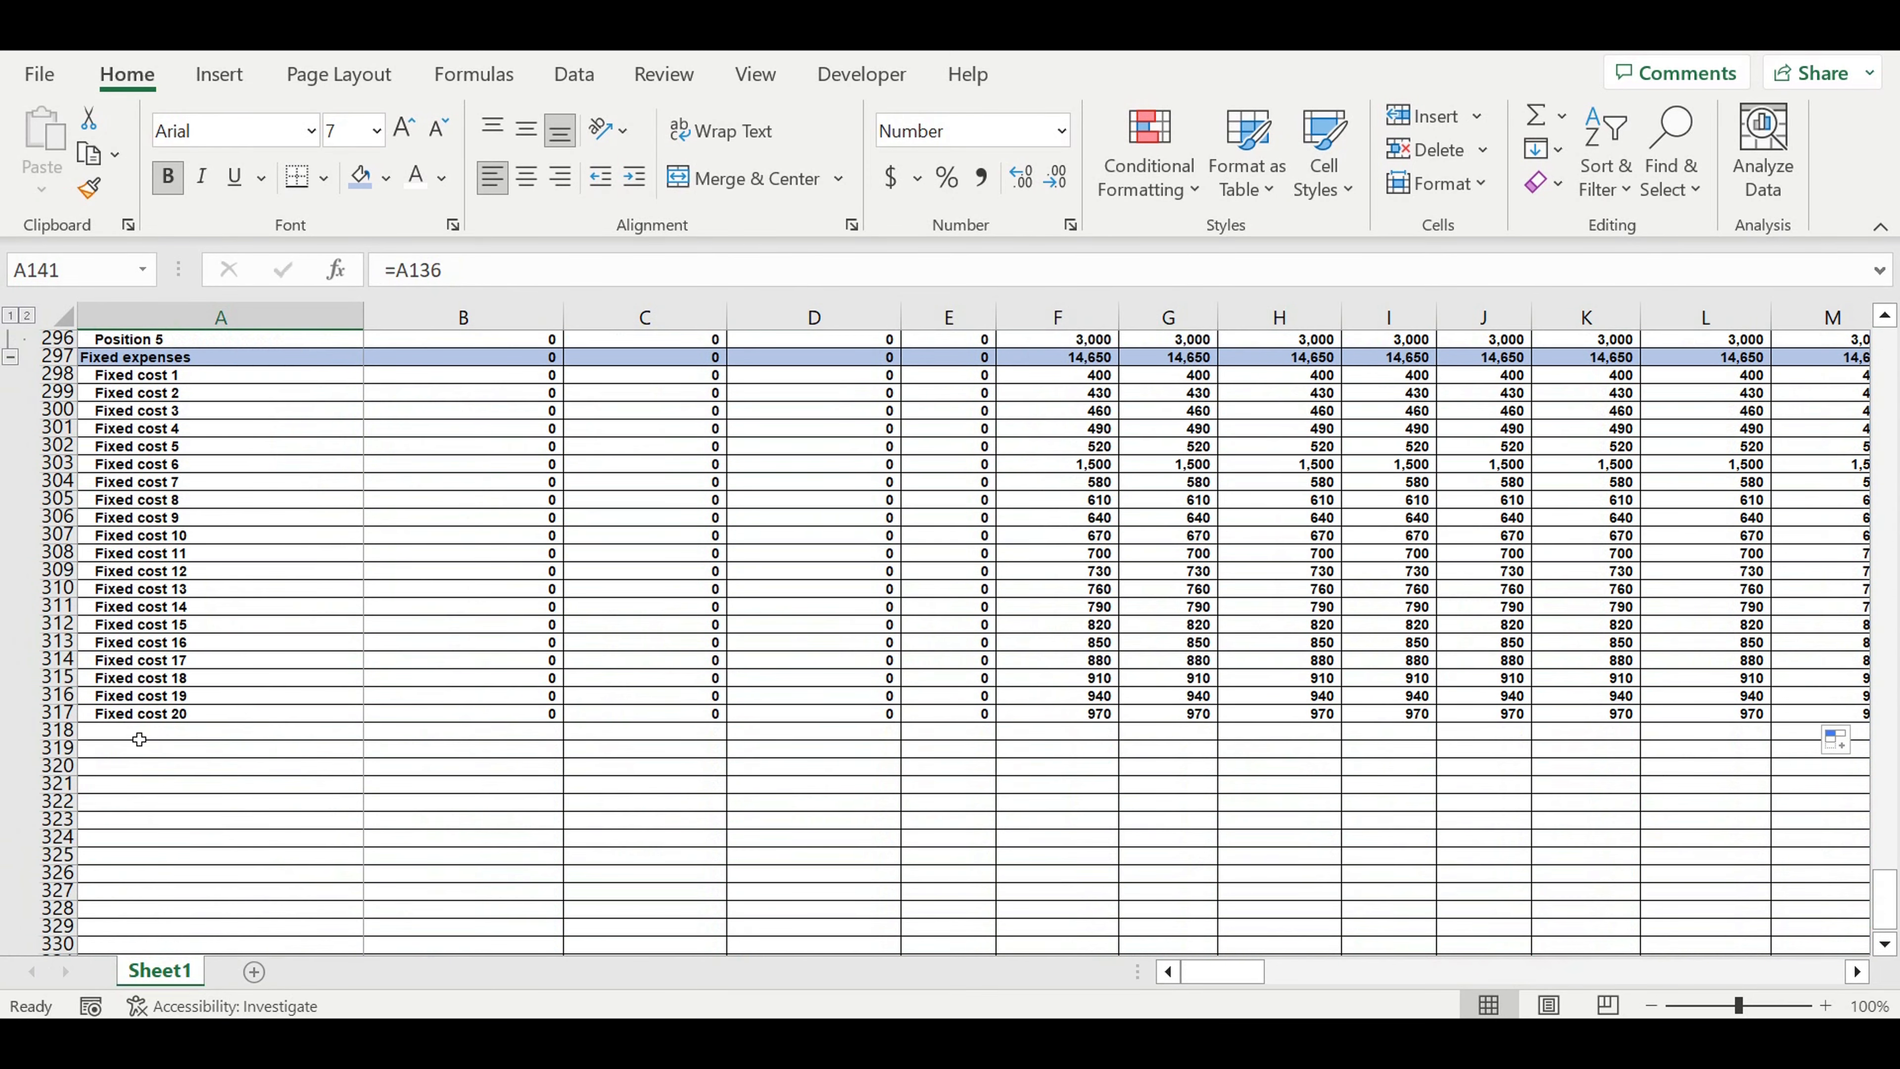
Fill row 318 with the heading rows' light blue and enter "Taxes" as its heading in A318
{"action": "left_click", "coordinate": [67, 733]}
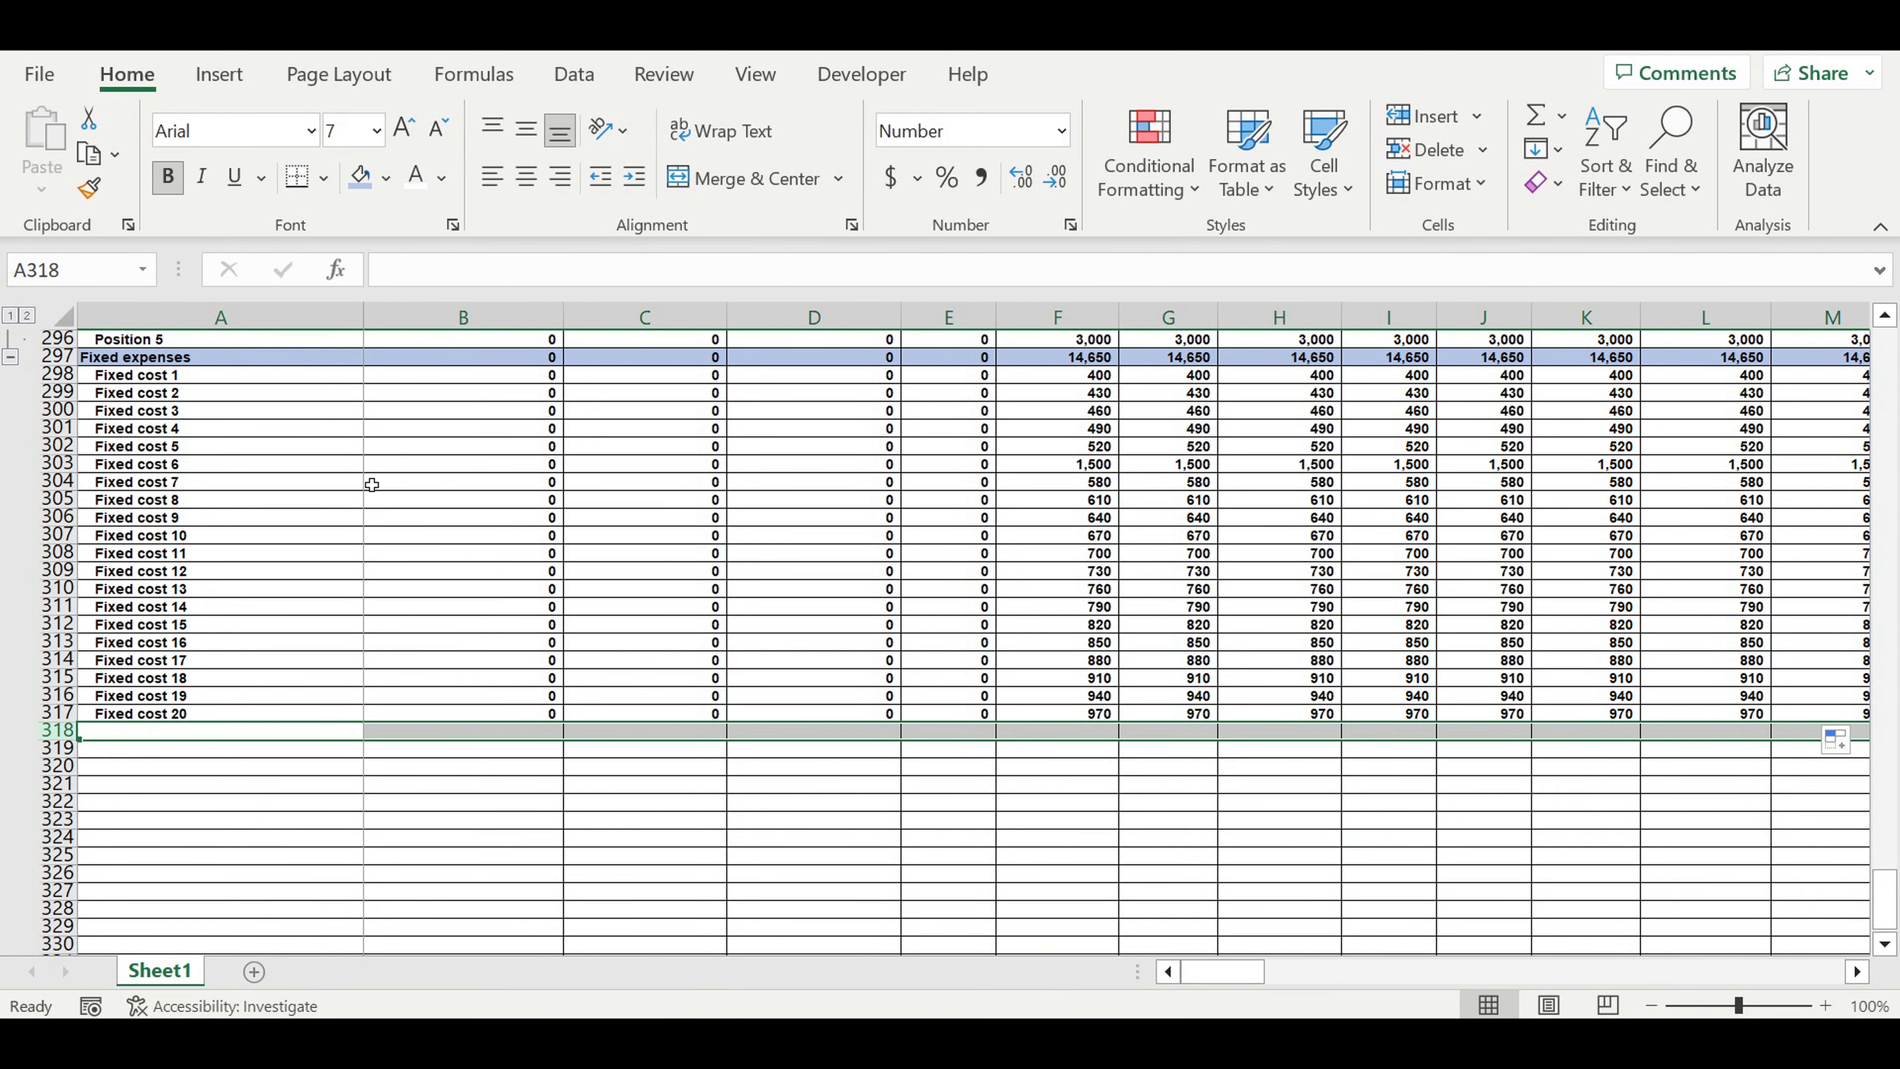
{"action": "left_click", "coordinate": [362, 189]}
{"action": "left_click", "coordinate": [209, 827]}
{"action": "left_click", "coordinate": [153, 733]}
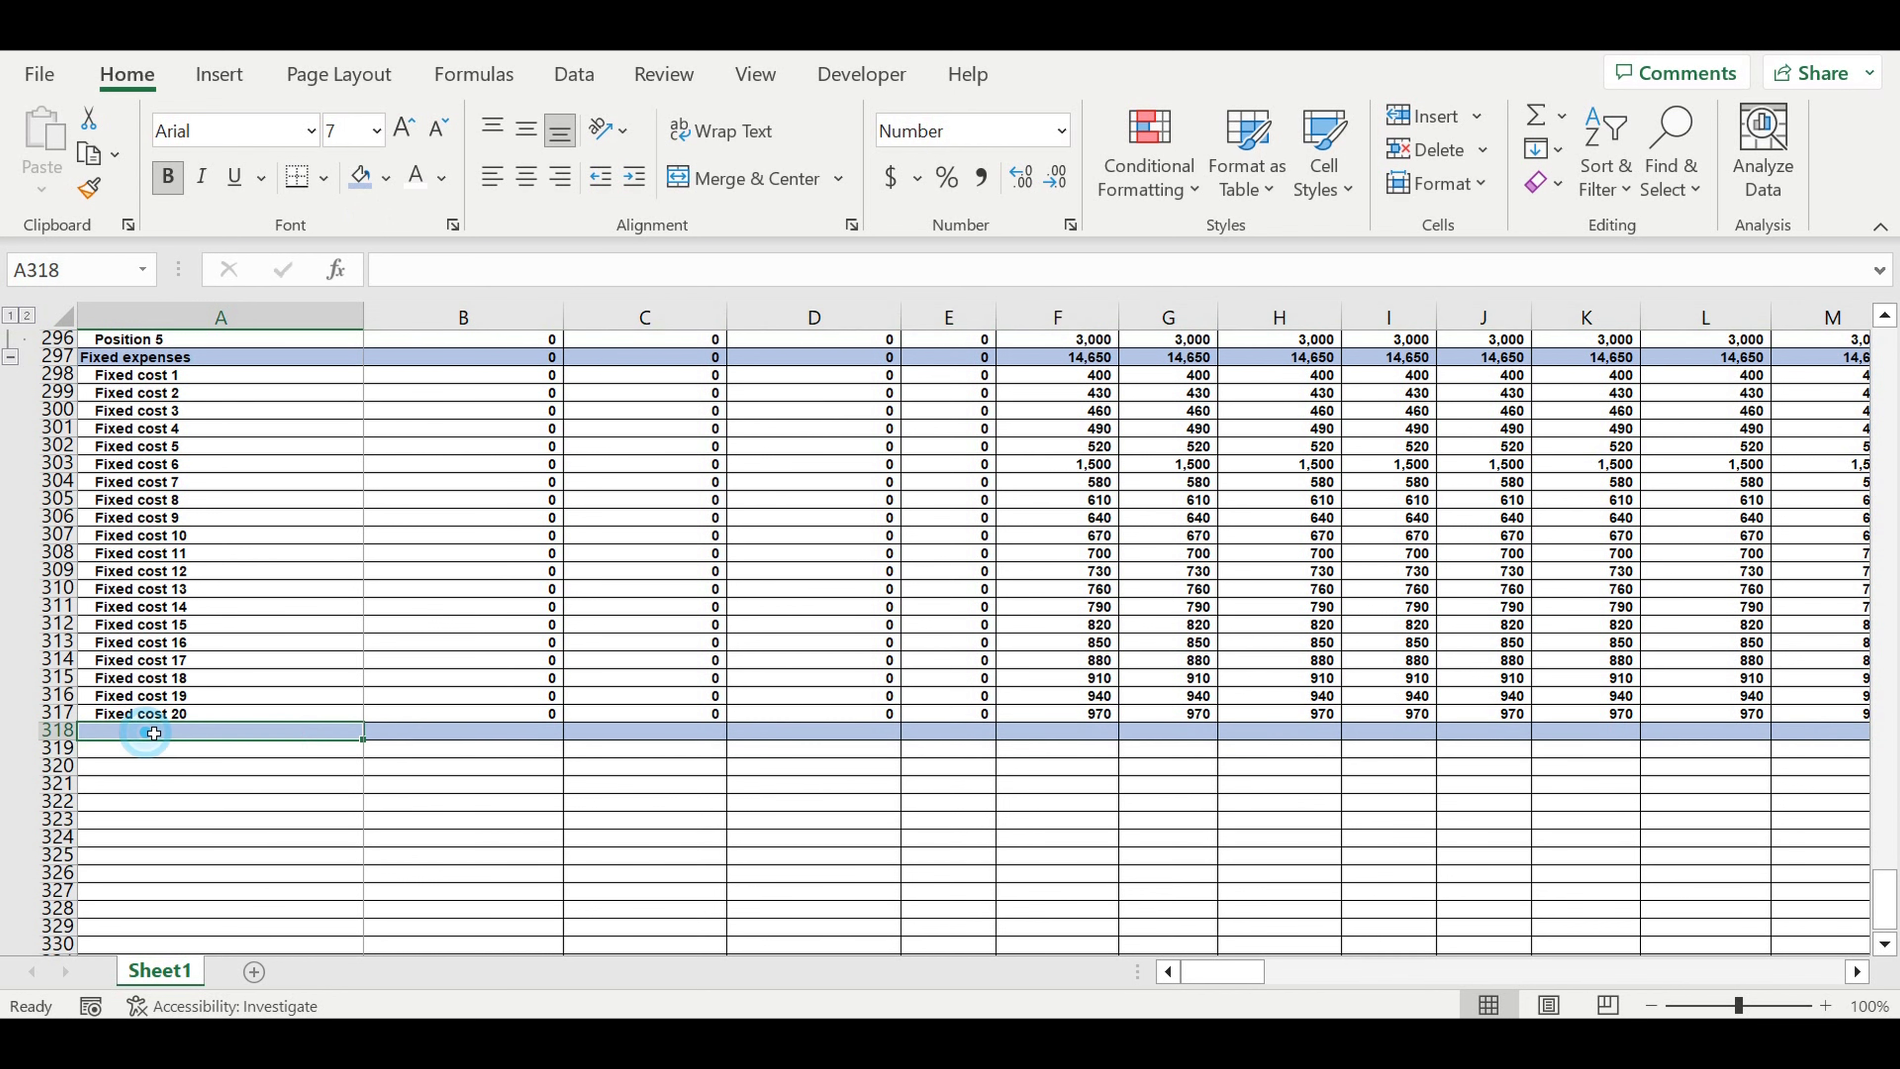
{"action": "type", "text": "Taxes"}
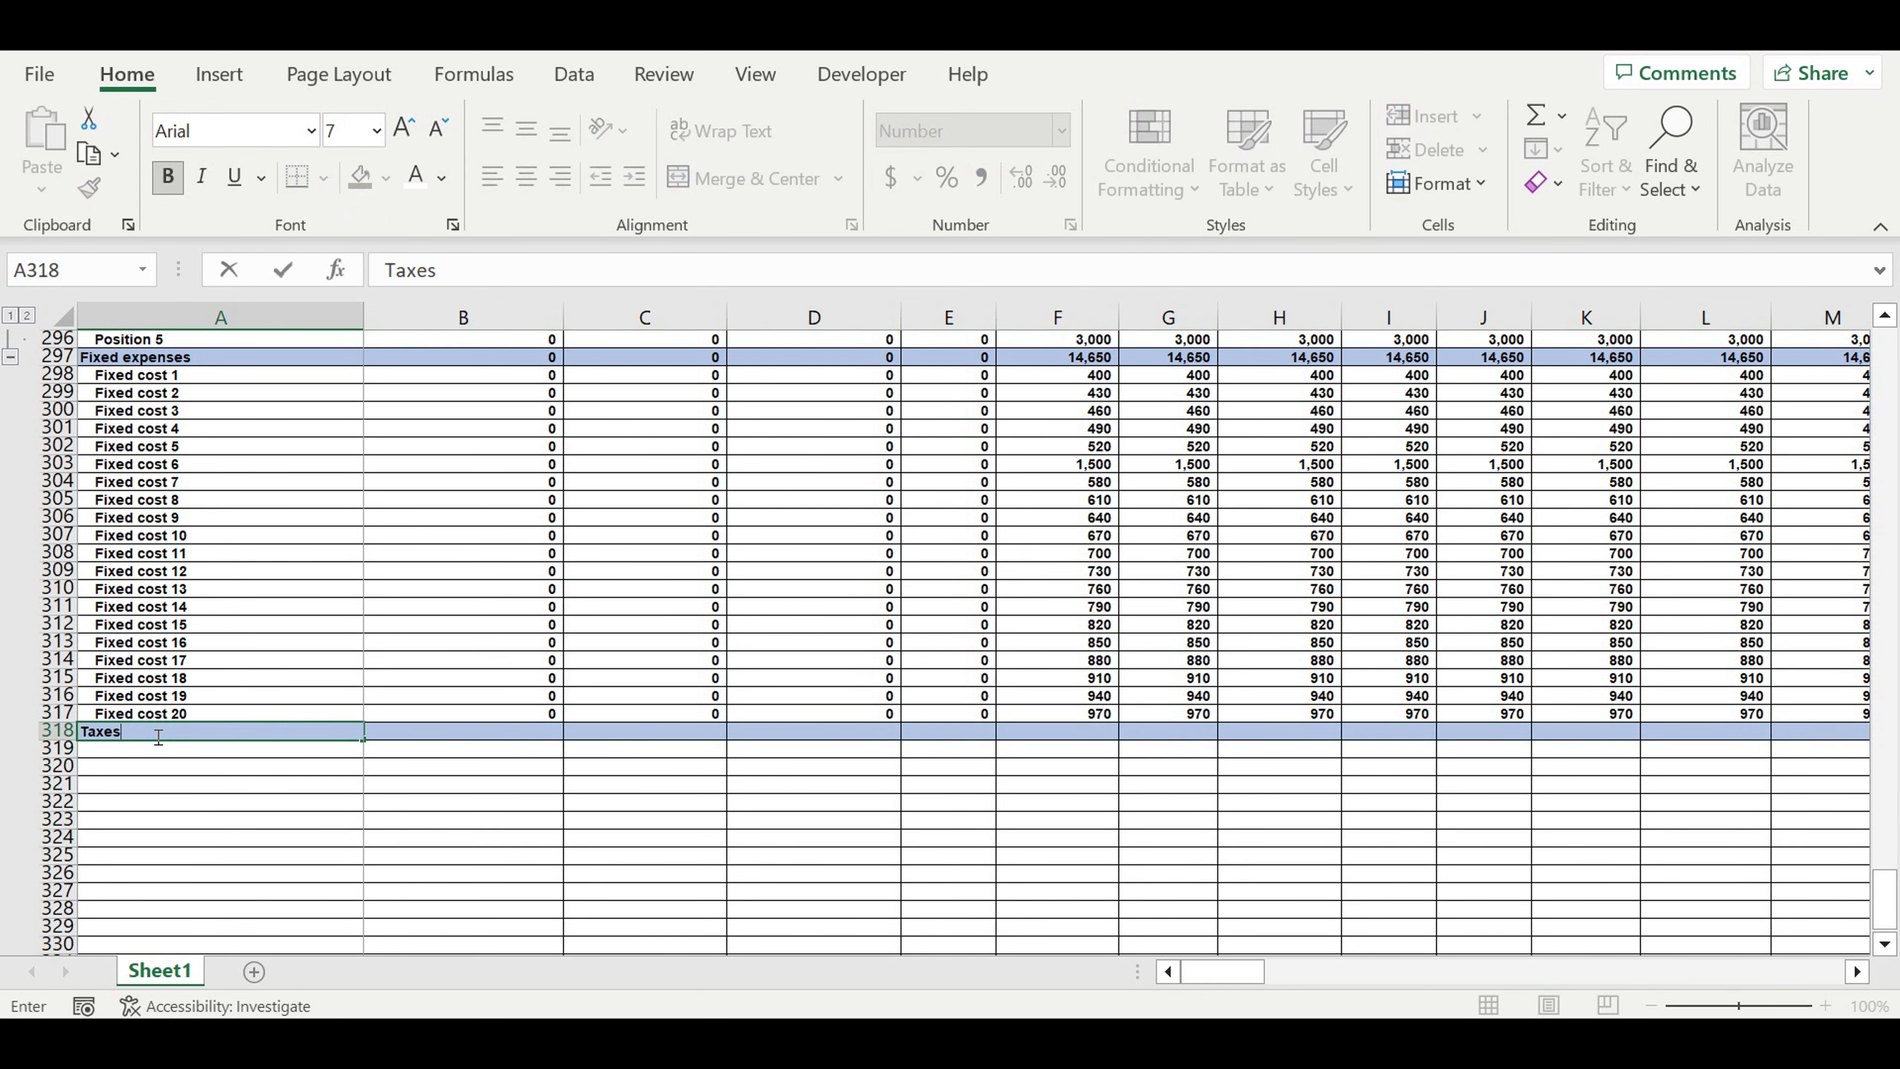
{"action": "key", "text": "Return"}
Insert eleven blank rows above the Cash-flow statement header in row 285
{"action": "scroll", "coordinate": [225, 696], "scroll_direction": "up", "scroll_amount": 7}
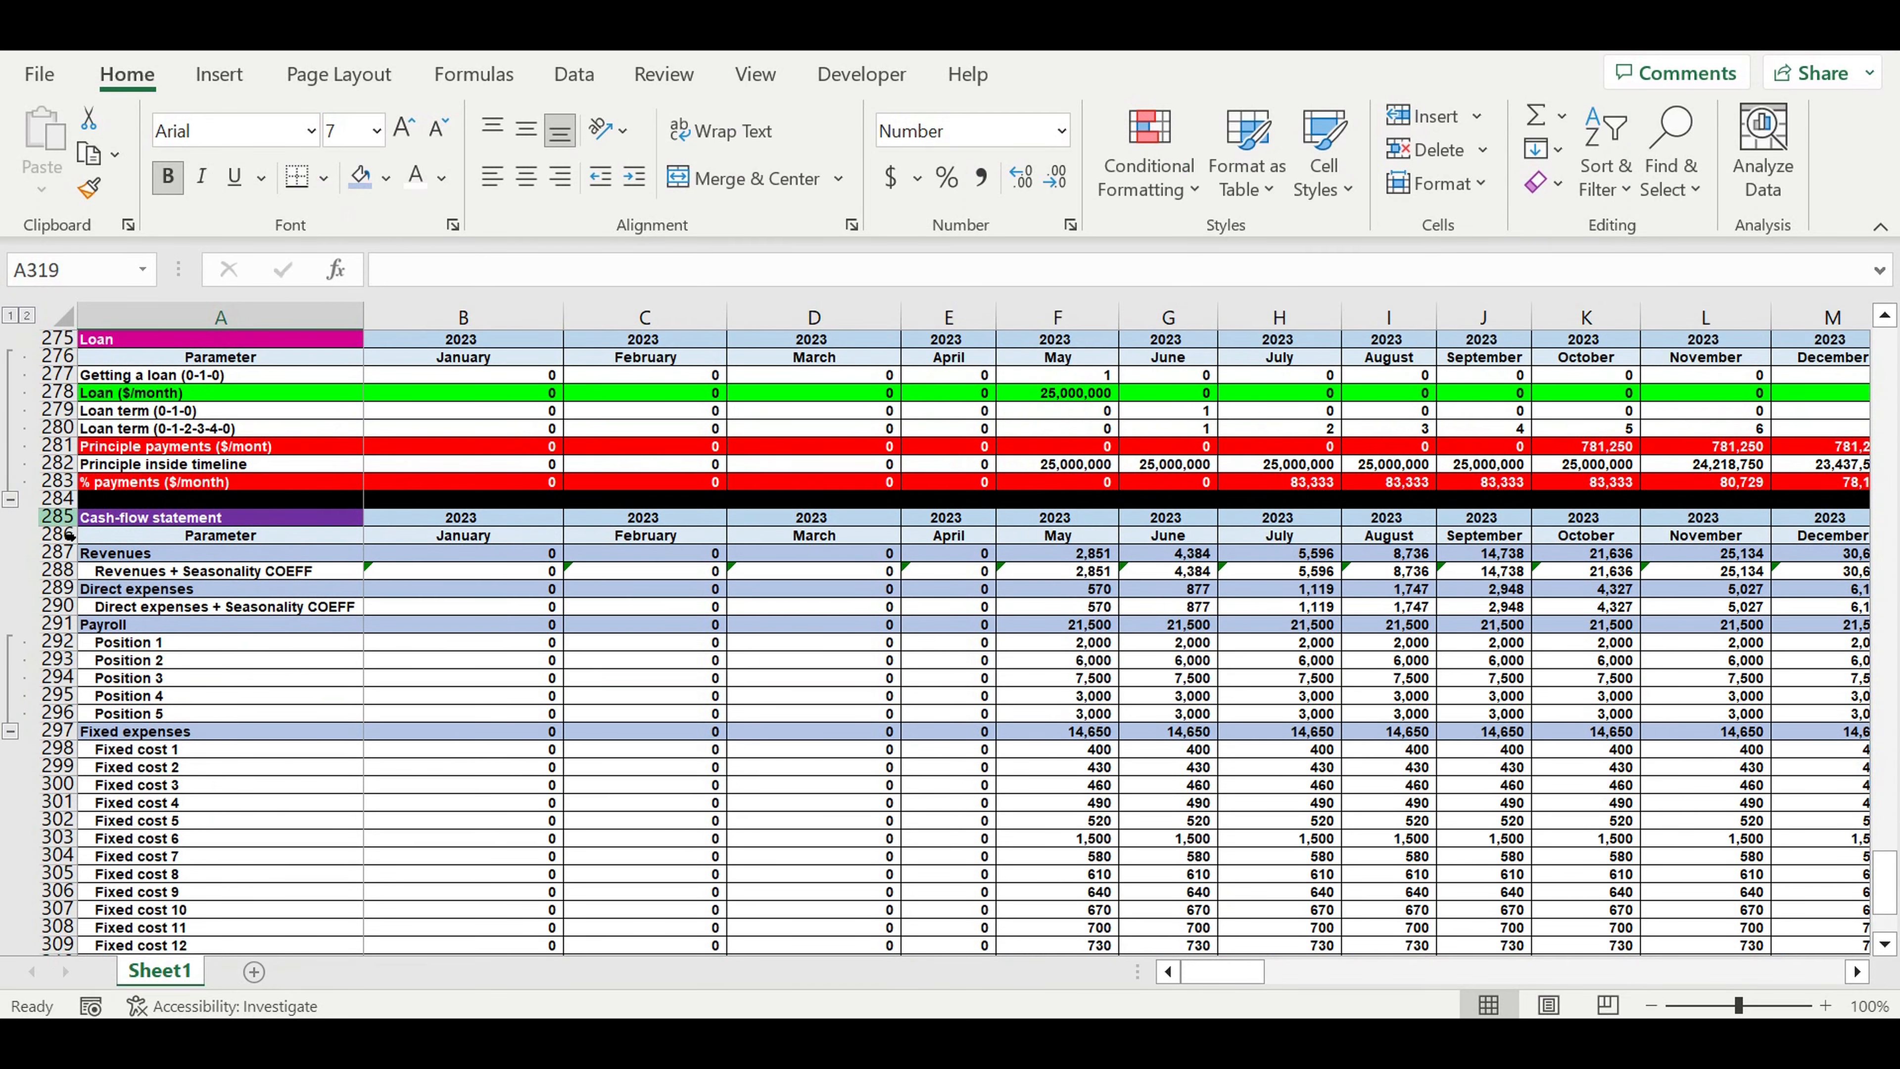
{"action": "left_click_drag", "start_coordinate": [60, 517], "coordinate": [47, 697]}
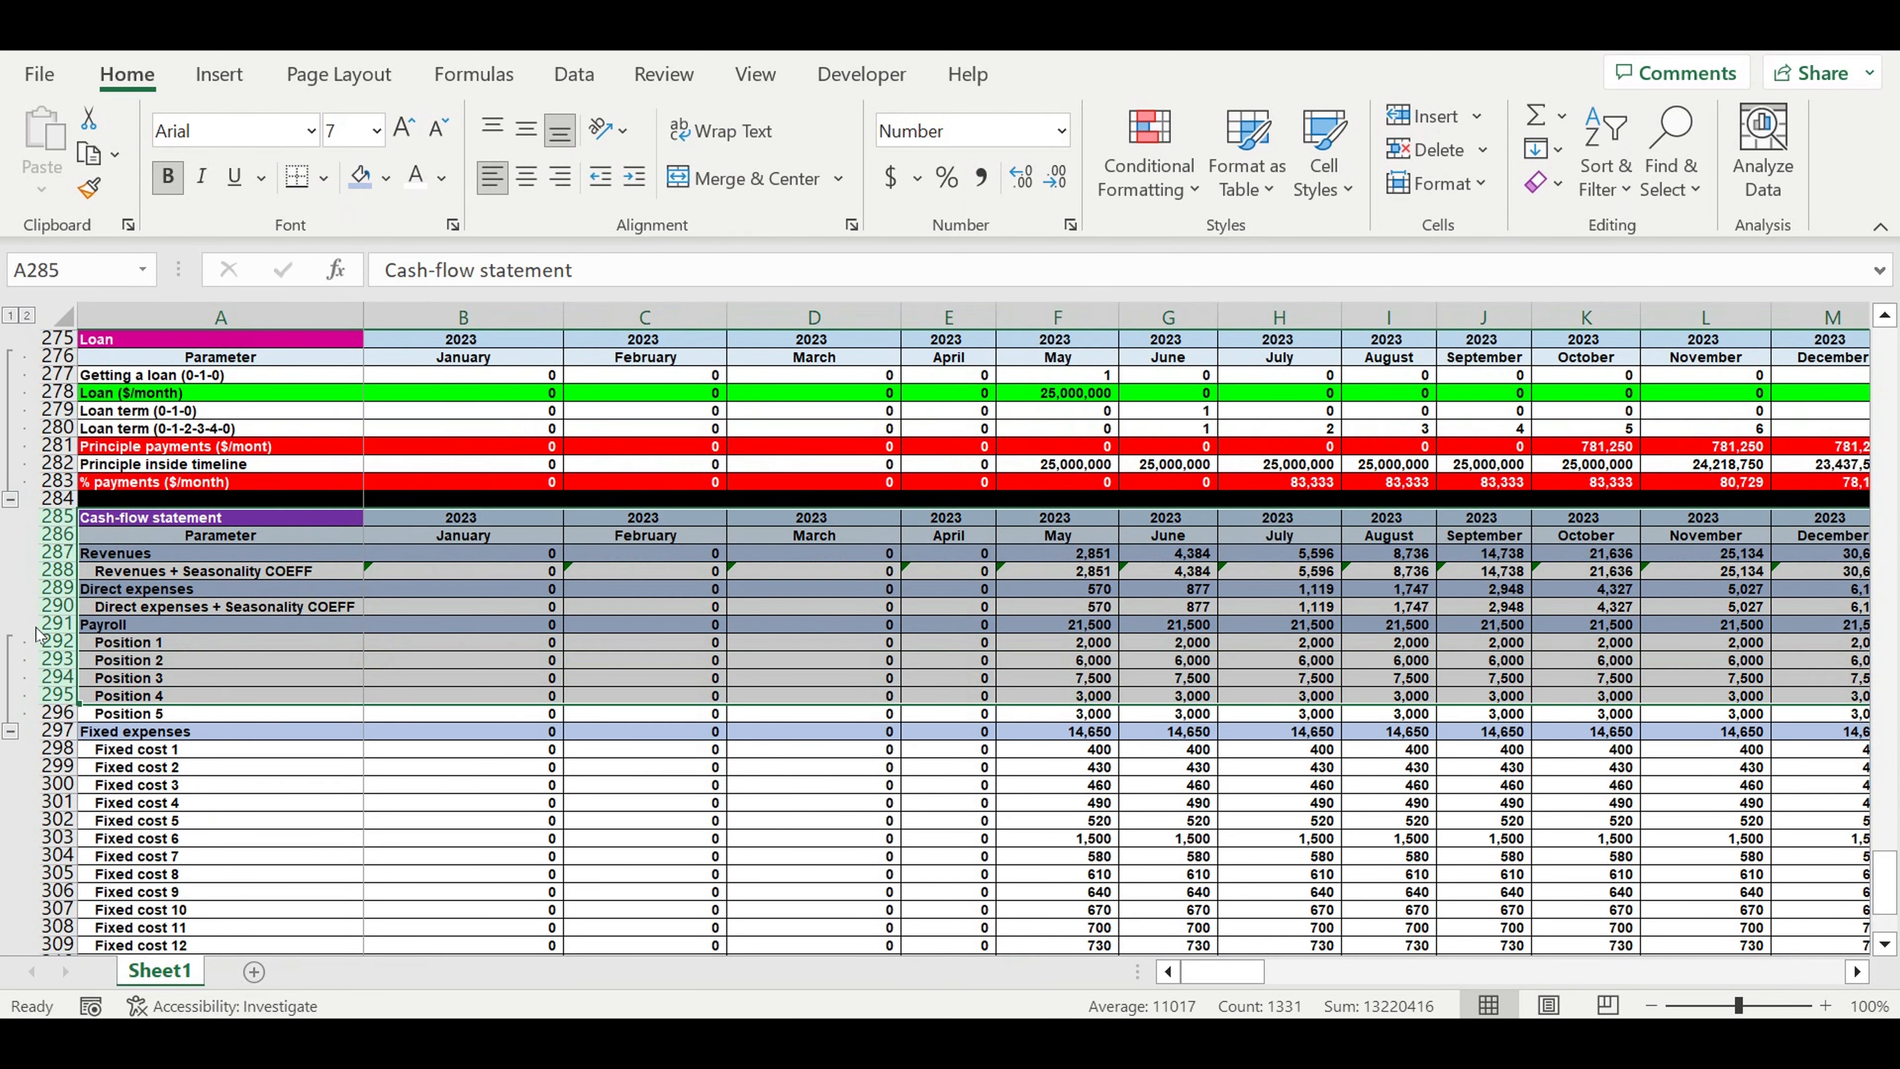
{"action": "right_click", "coordinate": [66, 603]}
{"action": "left_click", "coordinate": [161, 682]}
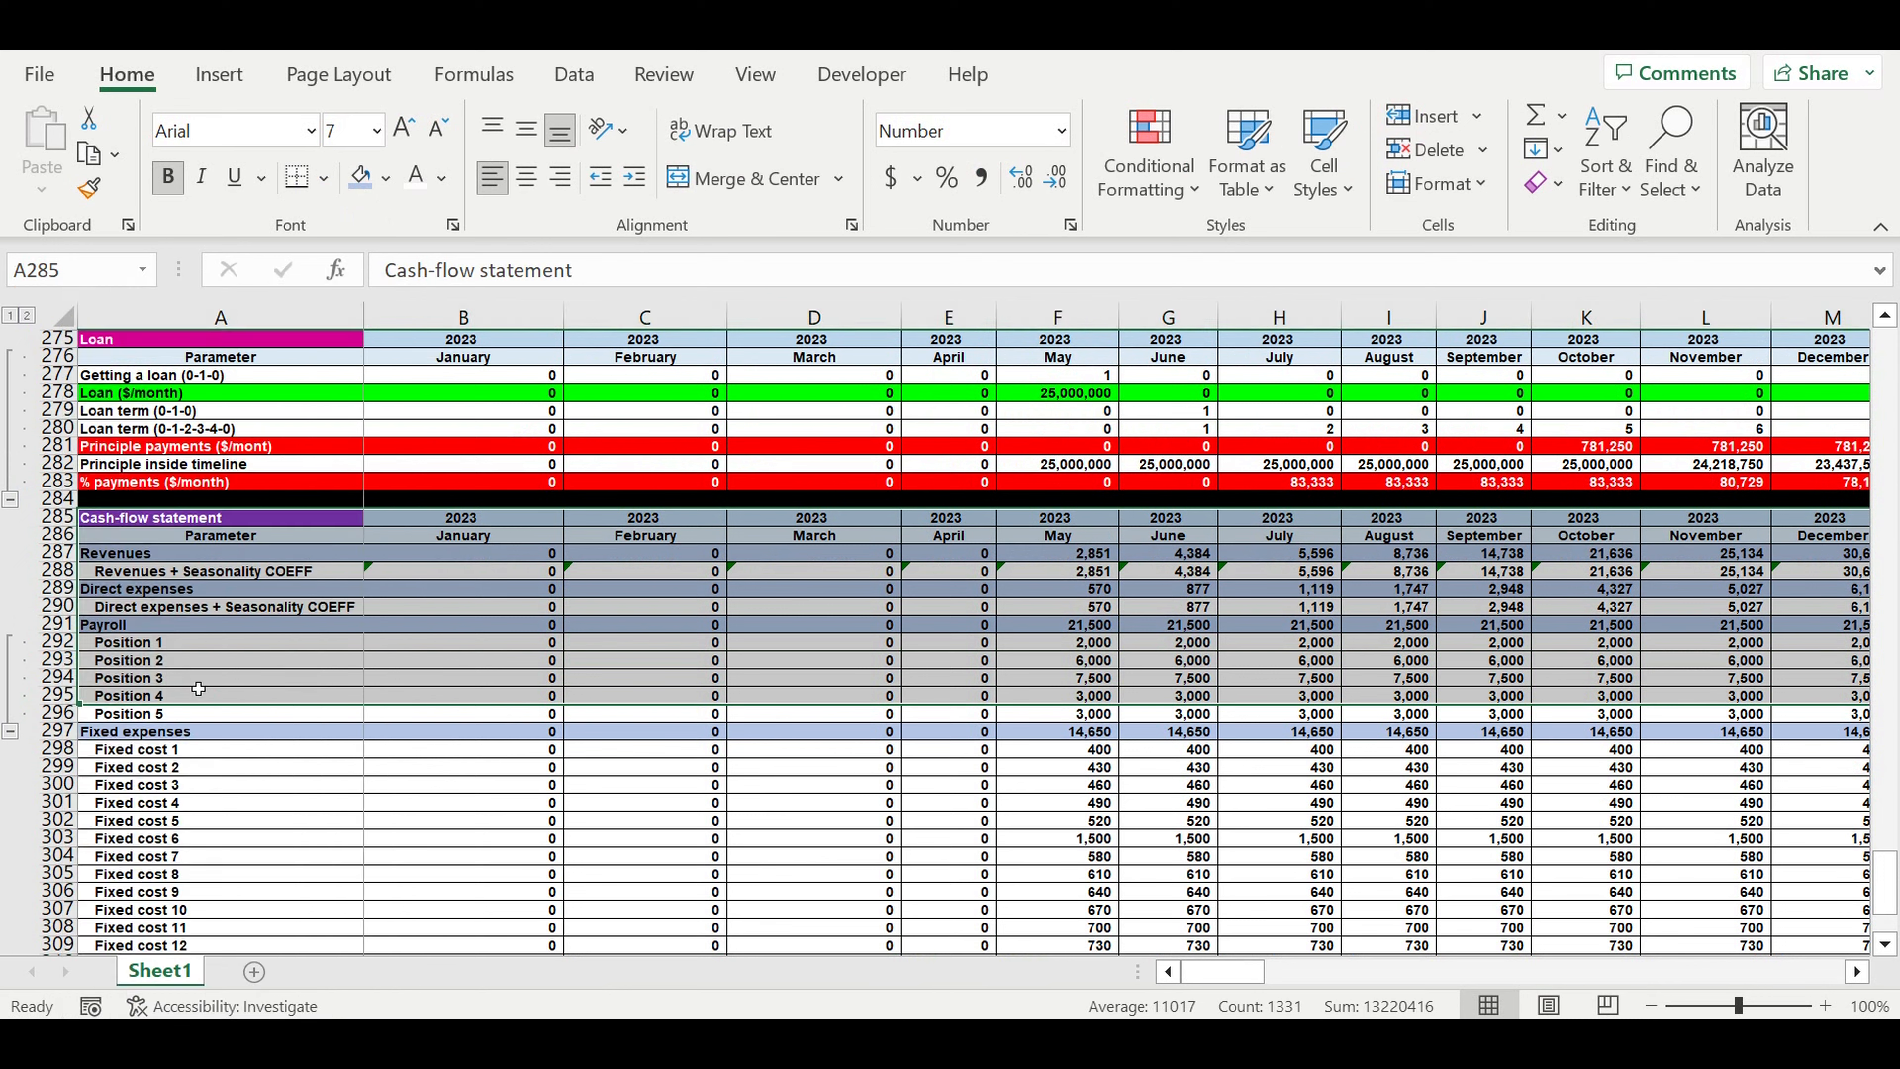
Format the inserted rows 285:294 with a white fill and black font
{"action": "left_click_drag", "start_coordinate": [60, 517], "coordinate": [47, 676]}
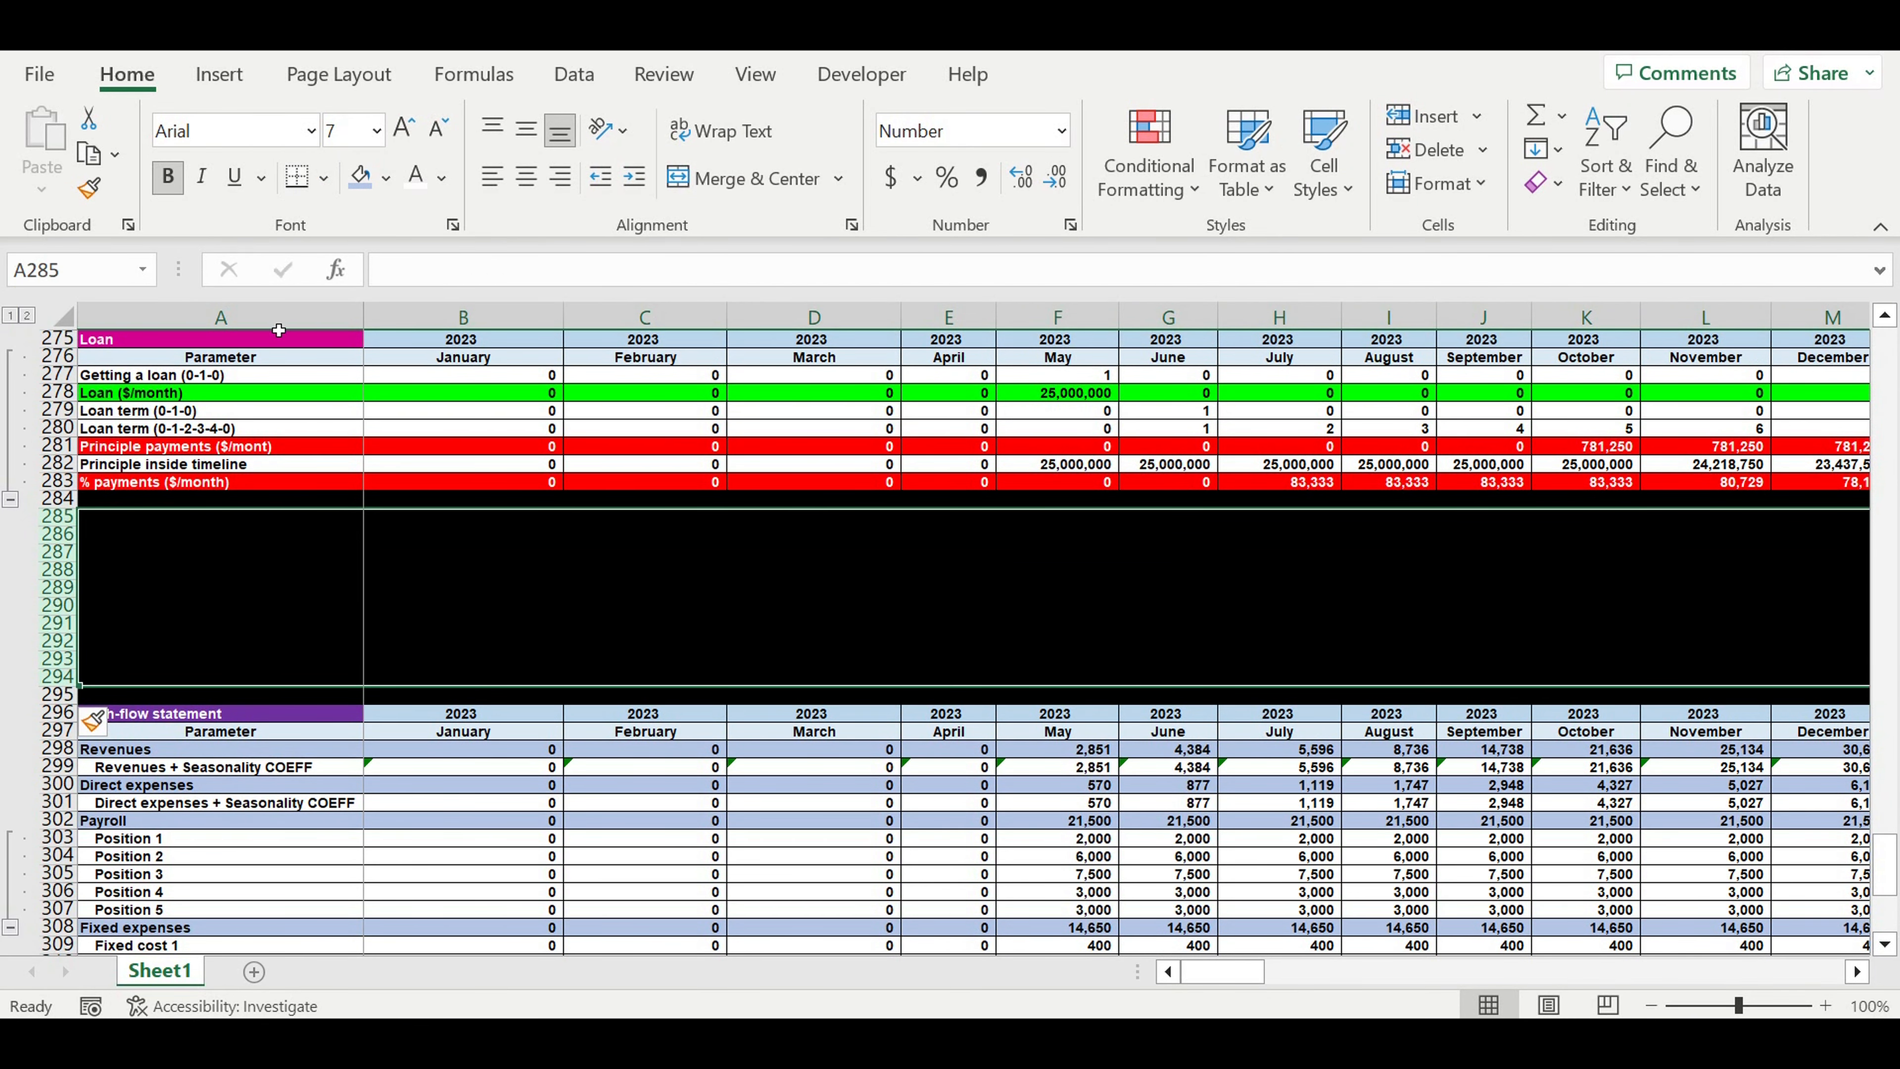
{"action": "left_click", "coordinate": [386, 178]}
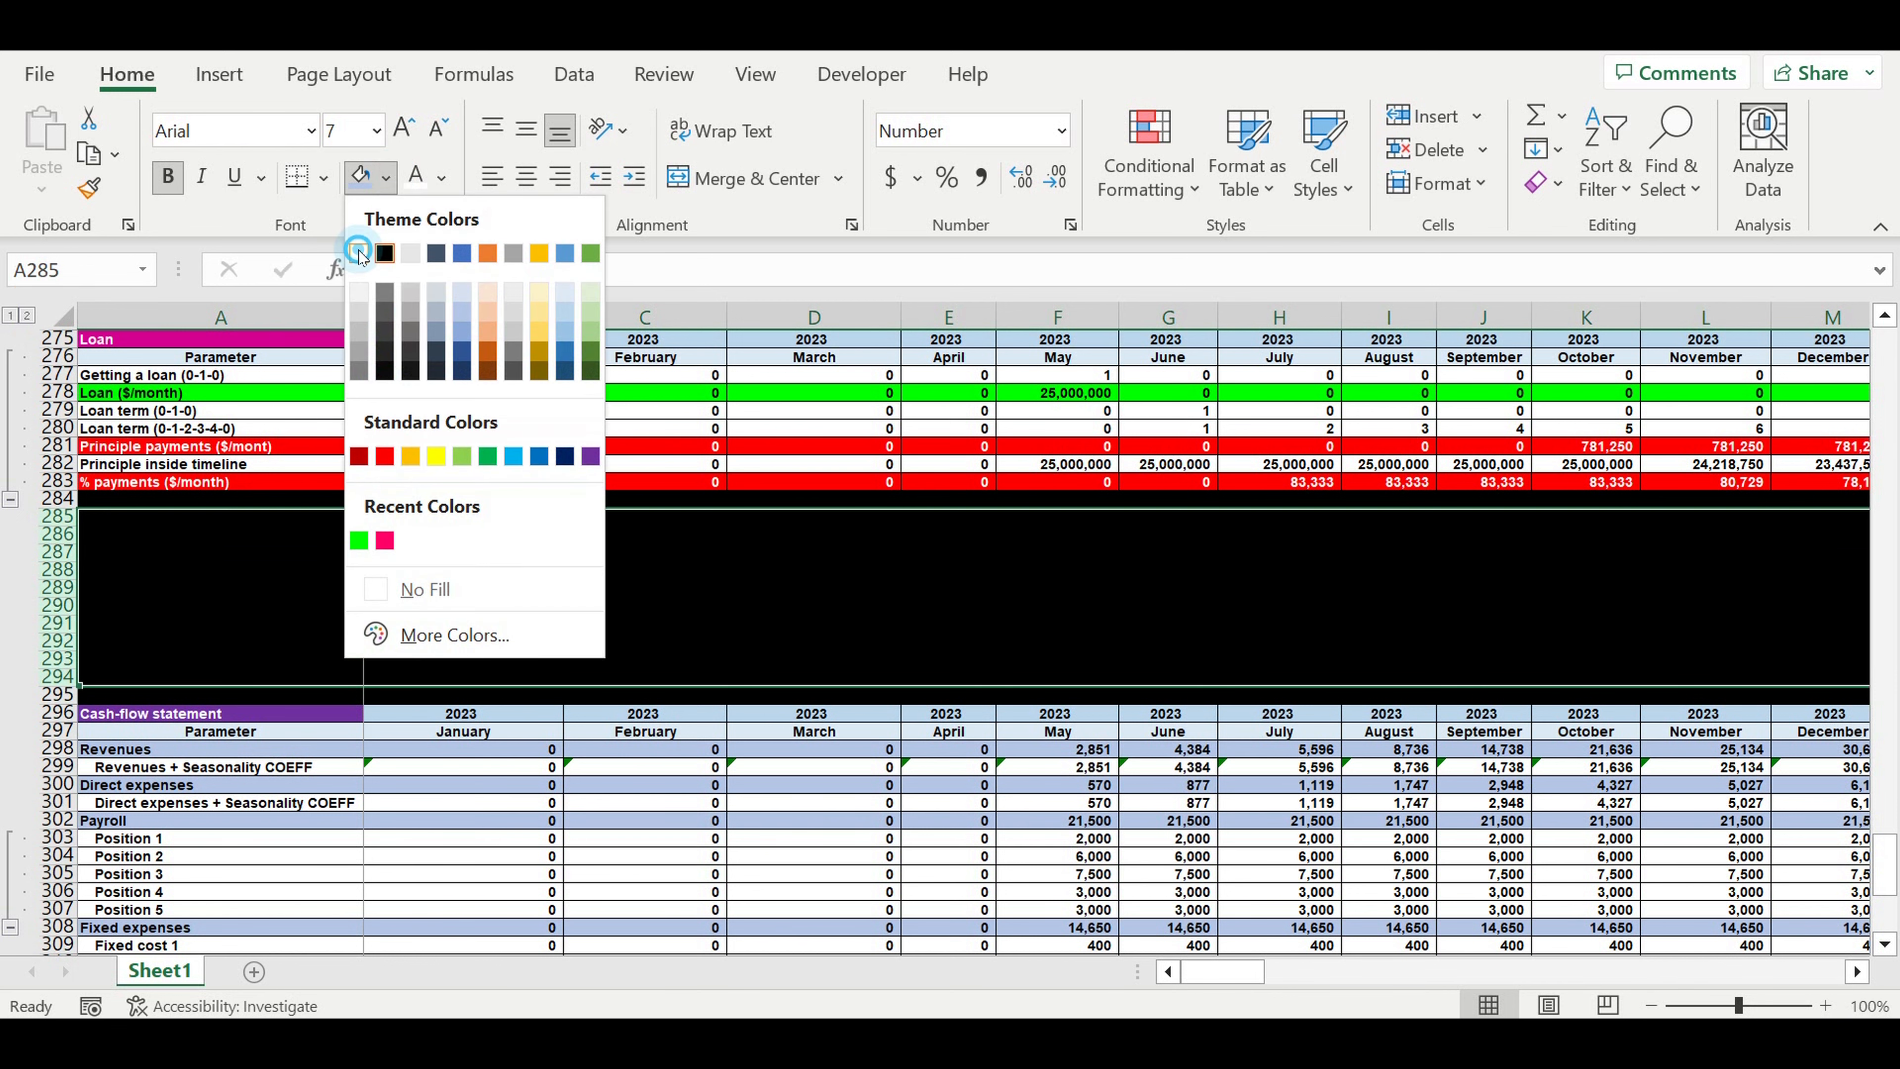
{"action": "left_click", "coordinate": [357, 254]}
{"action": "left_click", "coordinate": [444, 178]}
{"action": "left_click", "coordinate": [434, 203]}
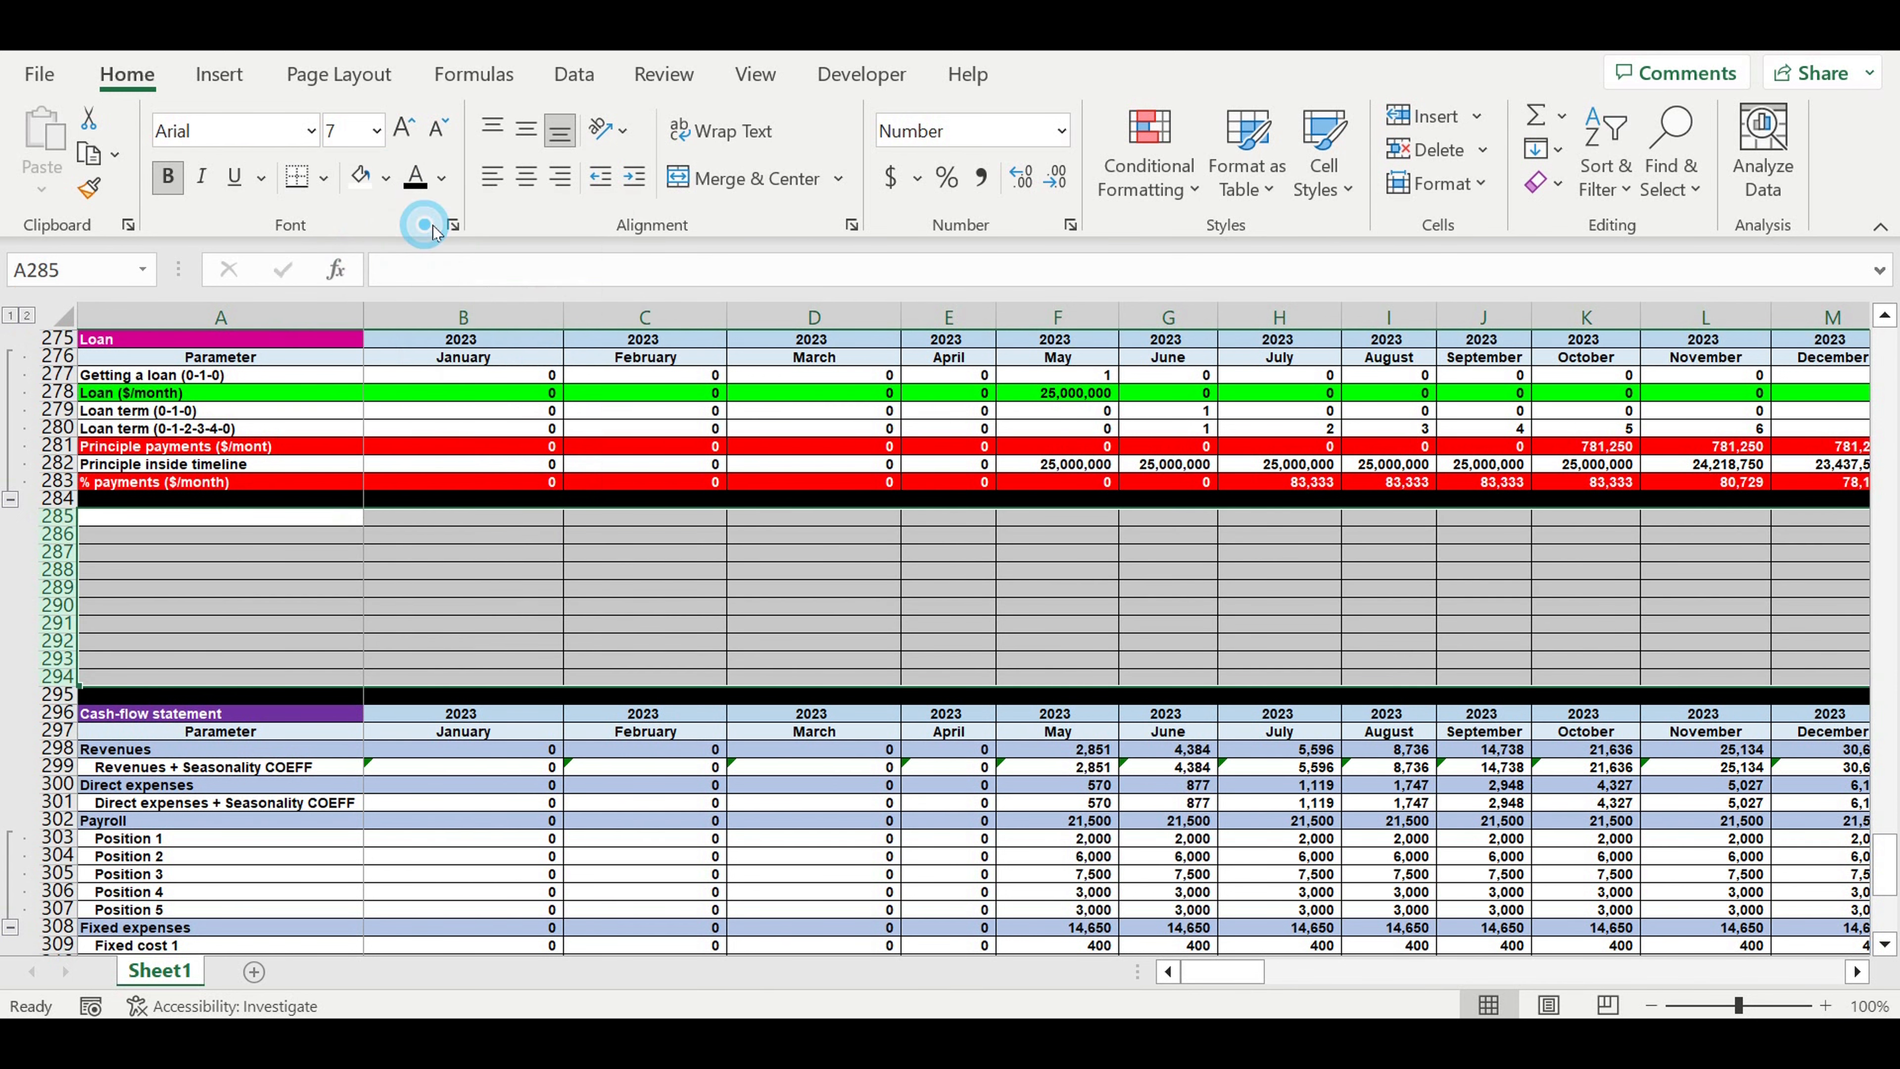
Enter "Taxes" in A285 as the title of the new section between the loan and the cash-flow statement
{"action": "left_click", "coordinate": [334, 583]}
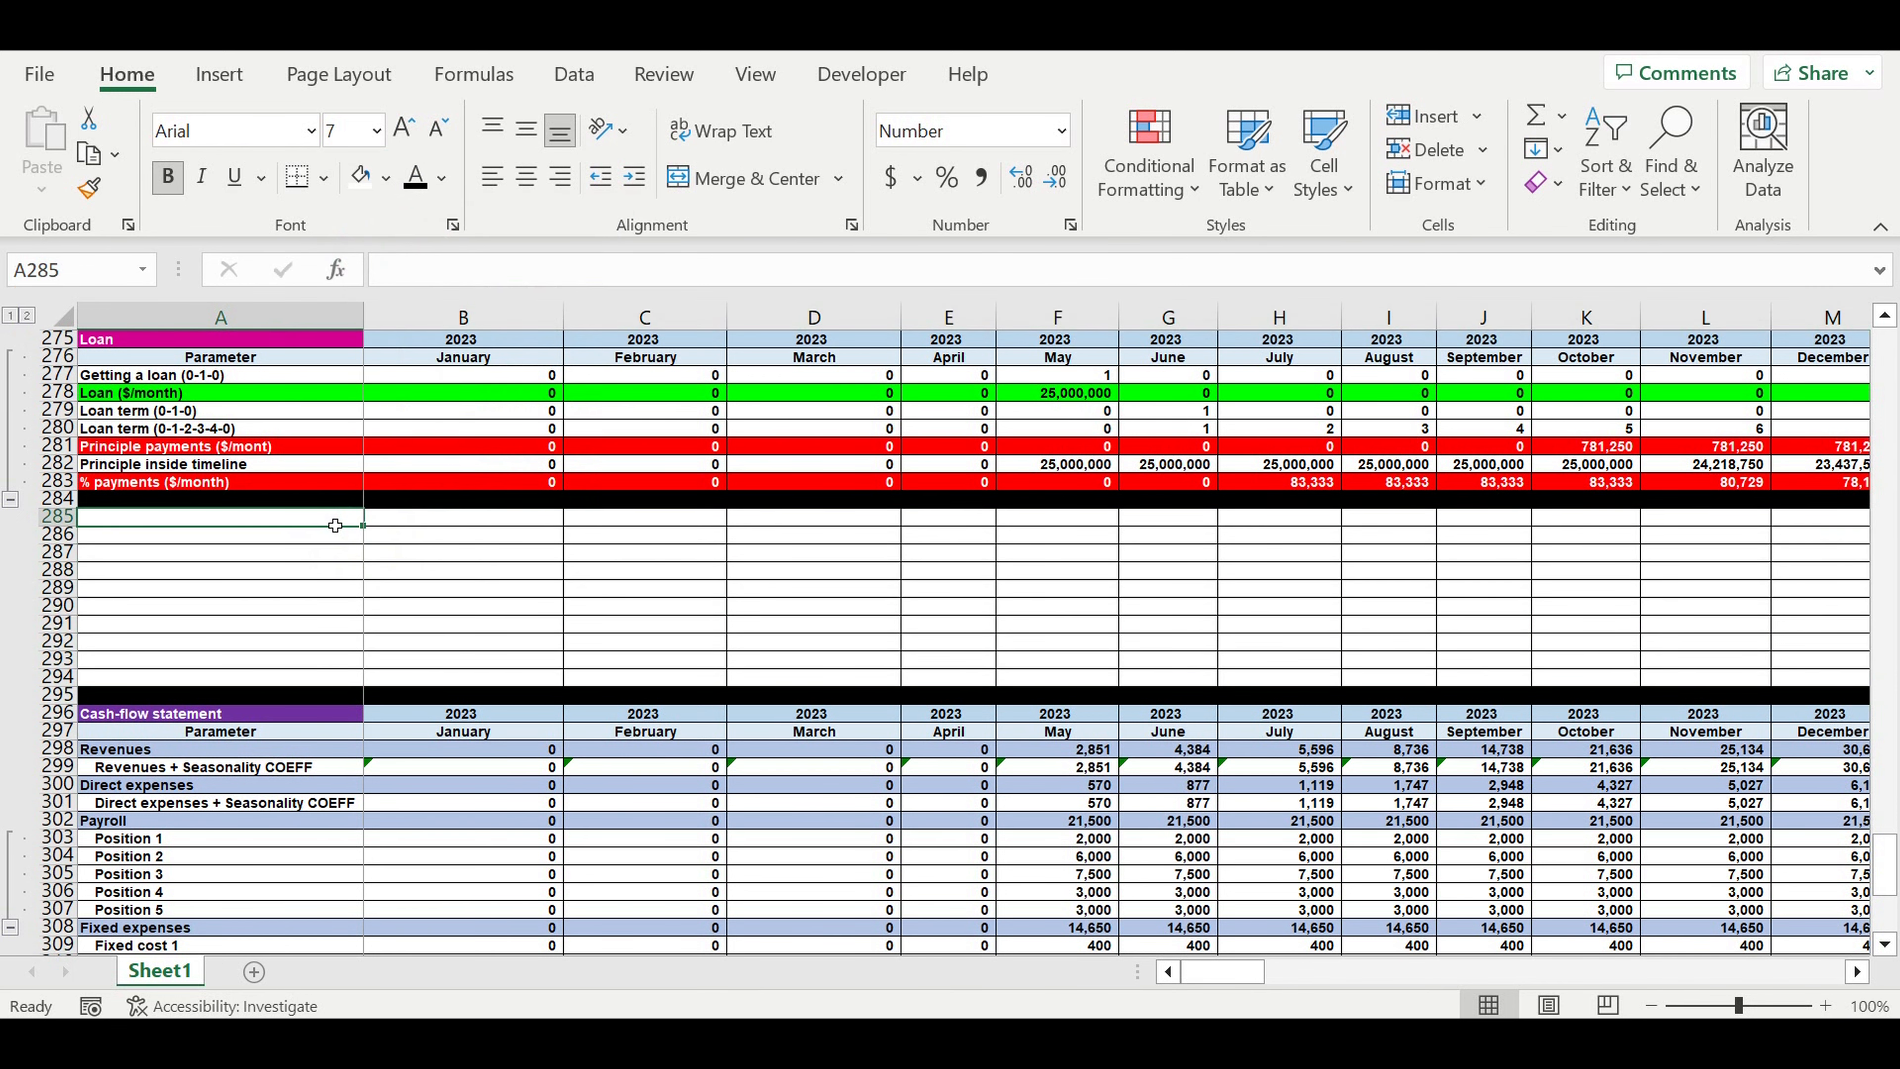
{"action": "type", "text": "Taxes"}
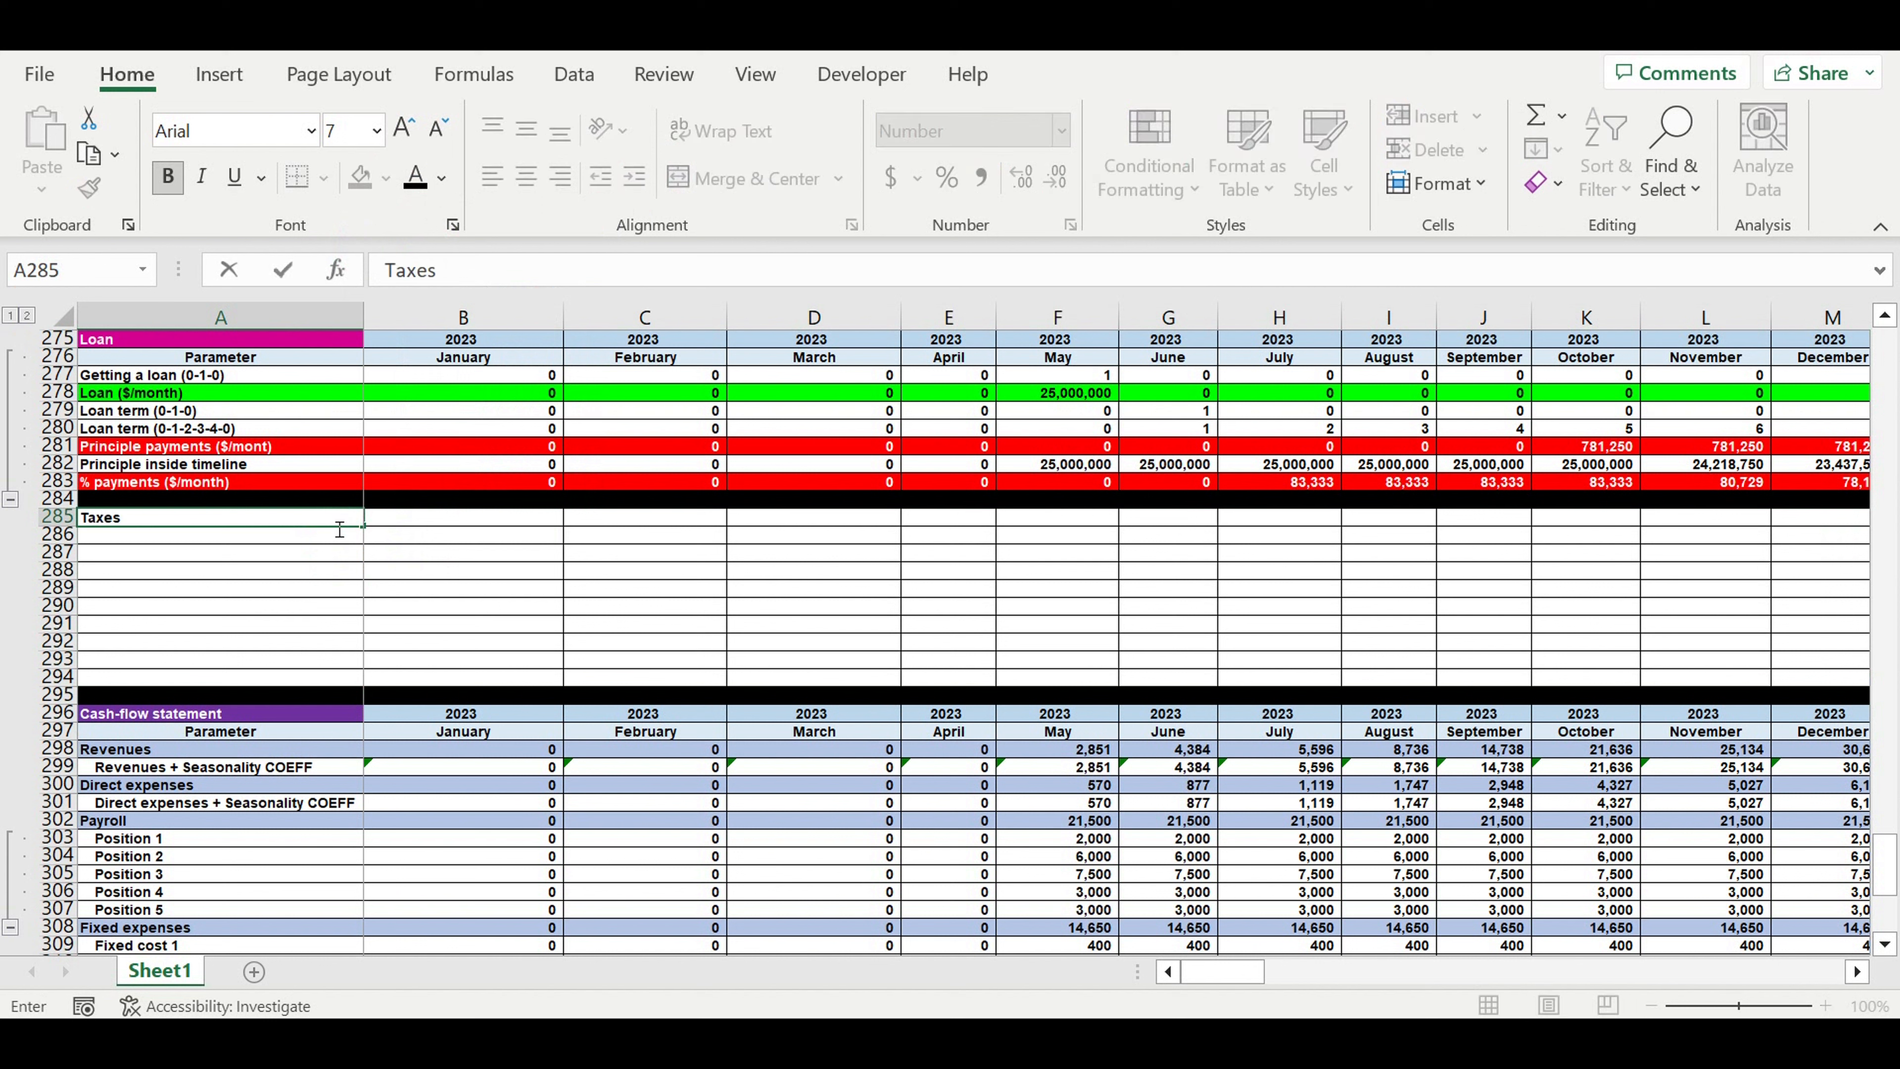
{"action": "key", "text": "Return"}
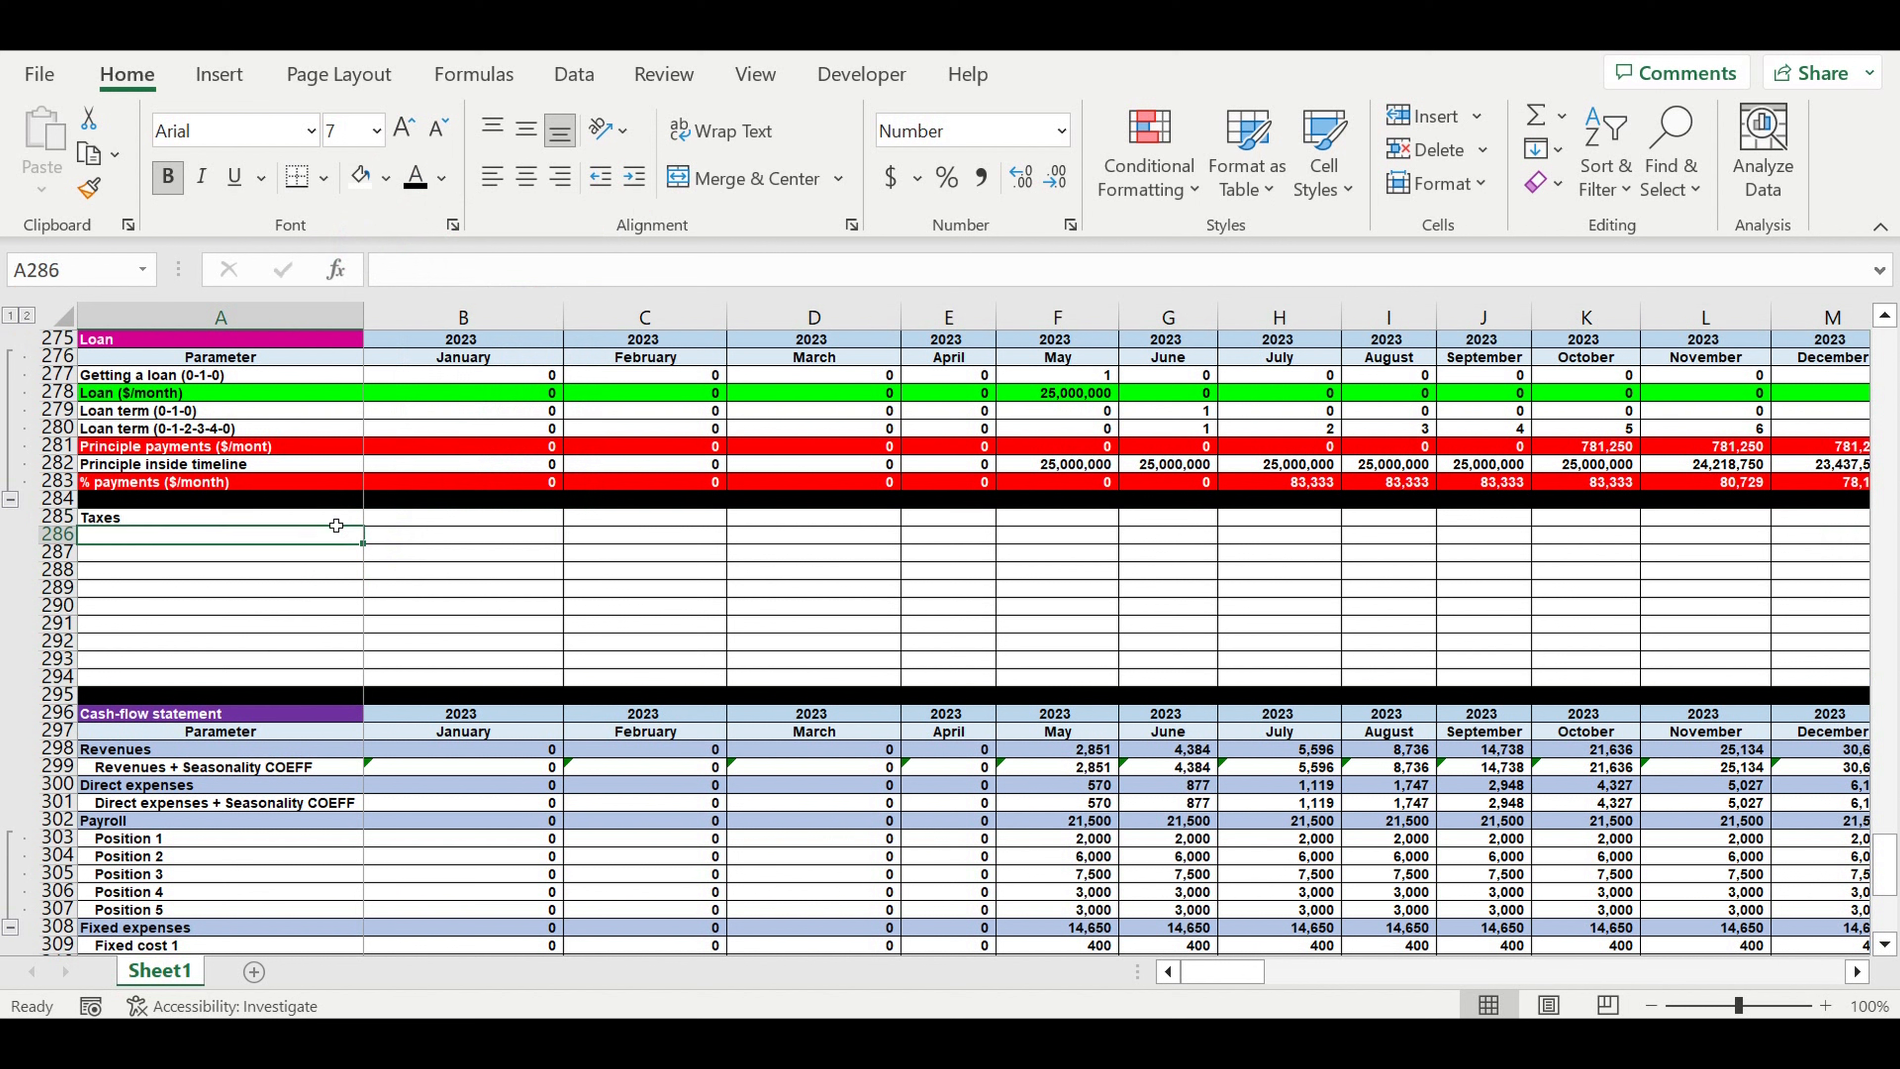
Enter the column headings "Name" in A286 and "Rate" in B286 under the Taxes title
{"action": "type", "text": "Name"}
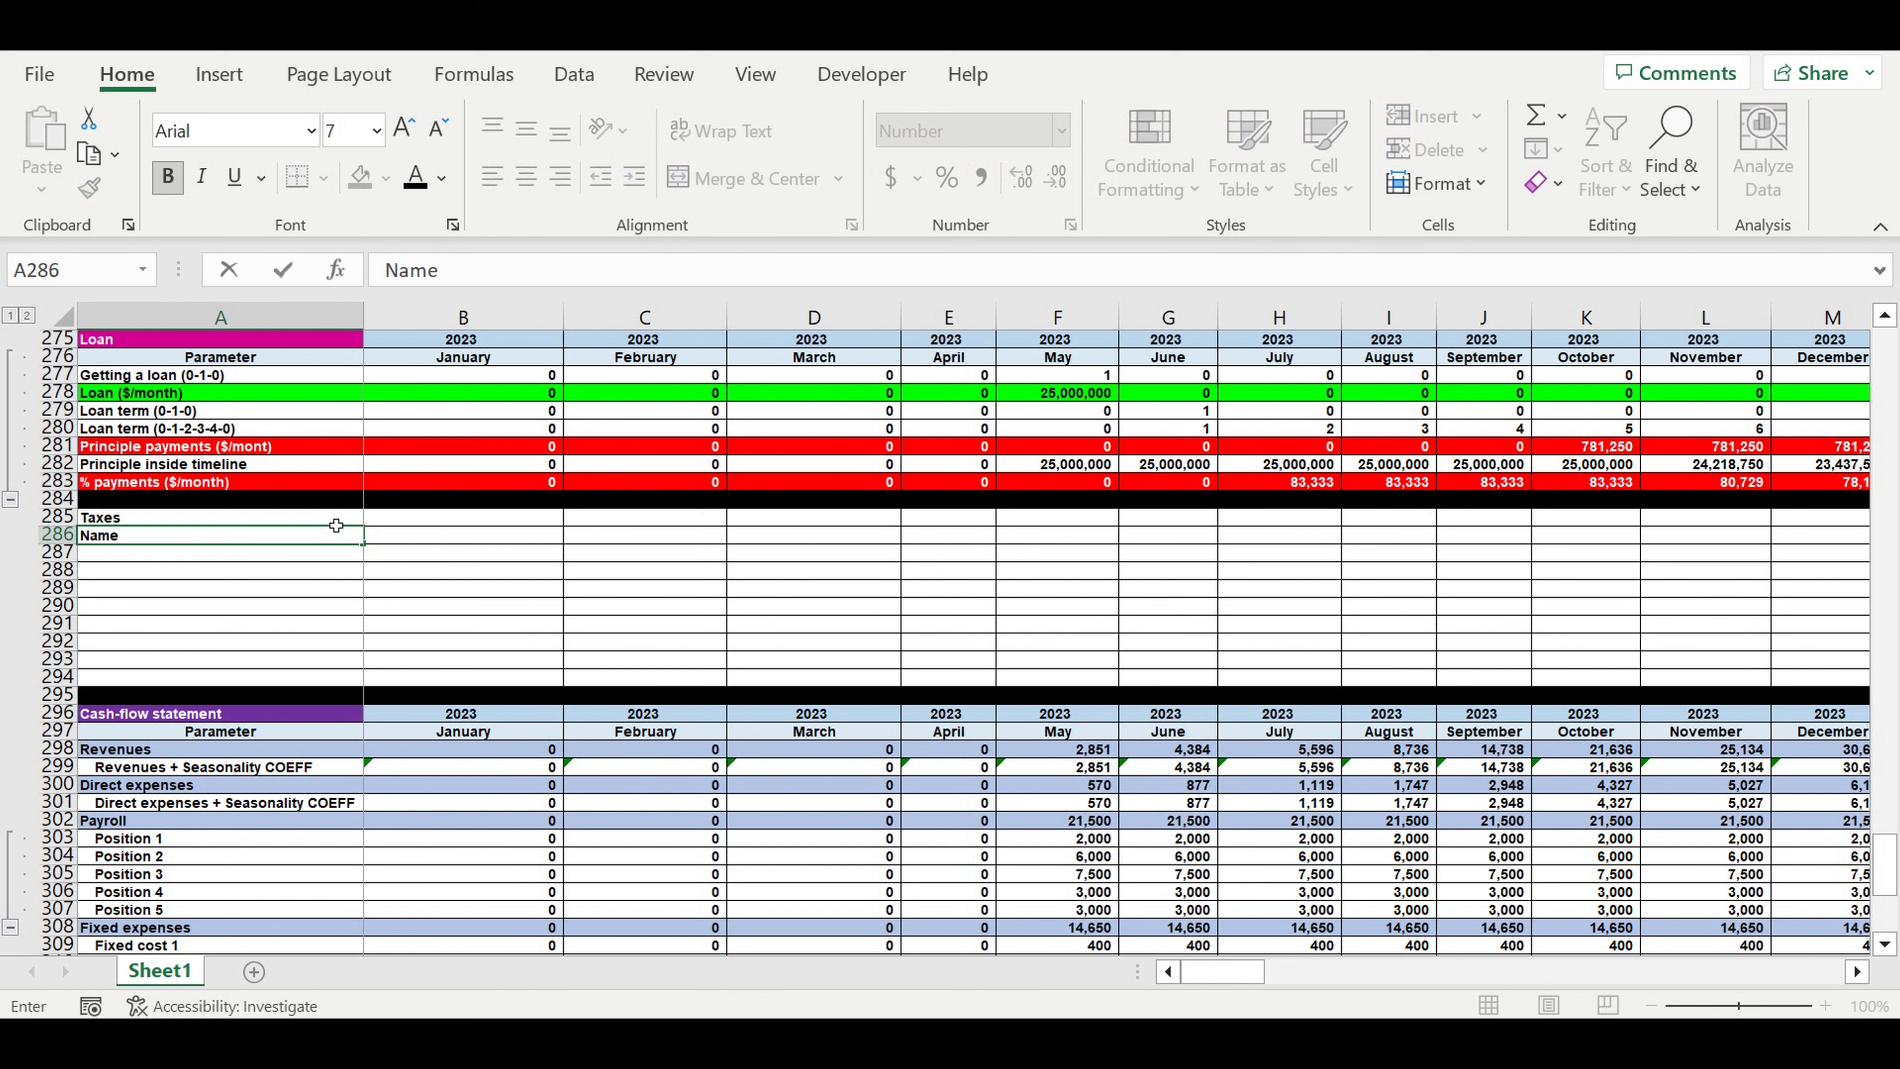
{"action": "key", "text": "Return"}
{"action": "key", "text": "Up"}
{"action": "key", "text": "Right"}
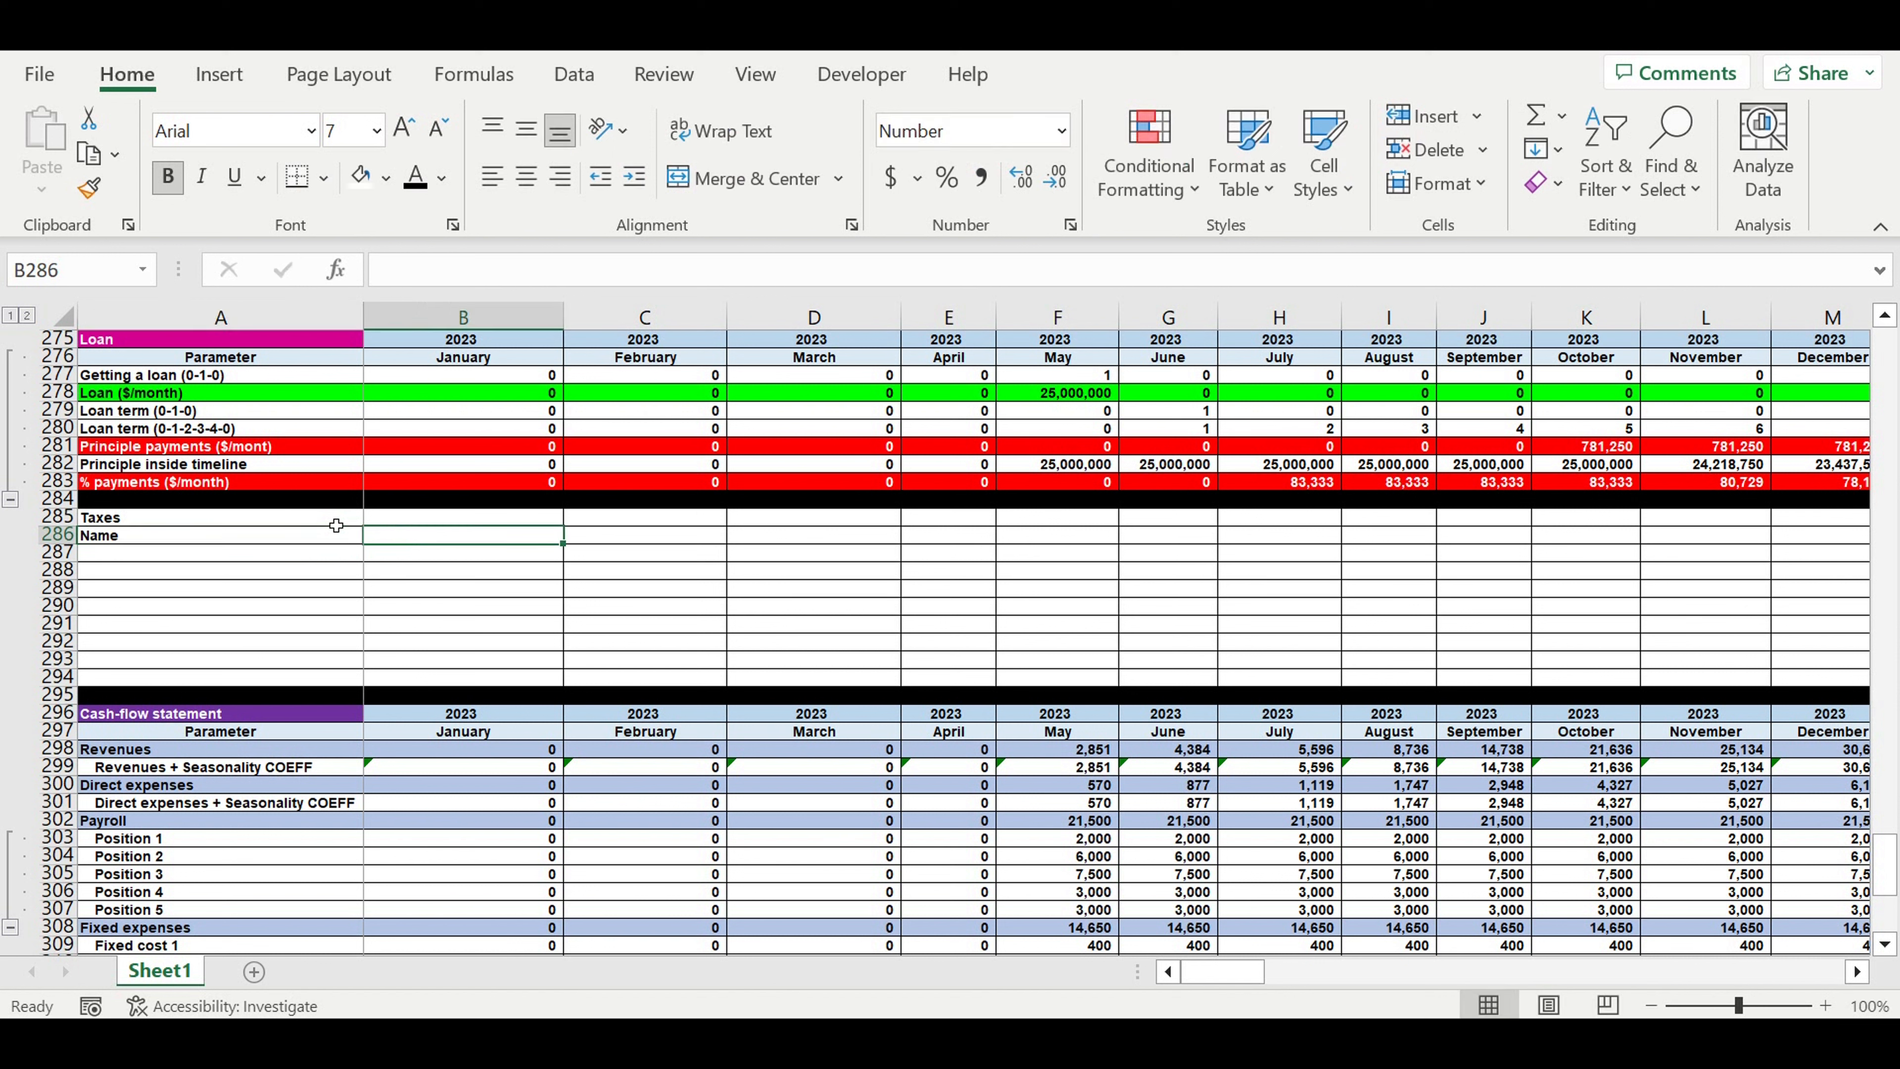
{"action": "type", "text": "Rate"}
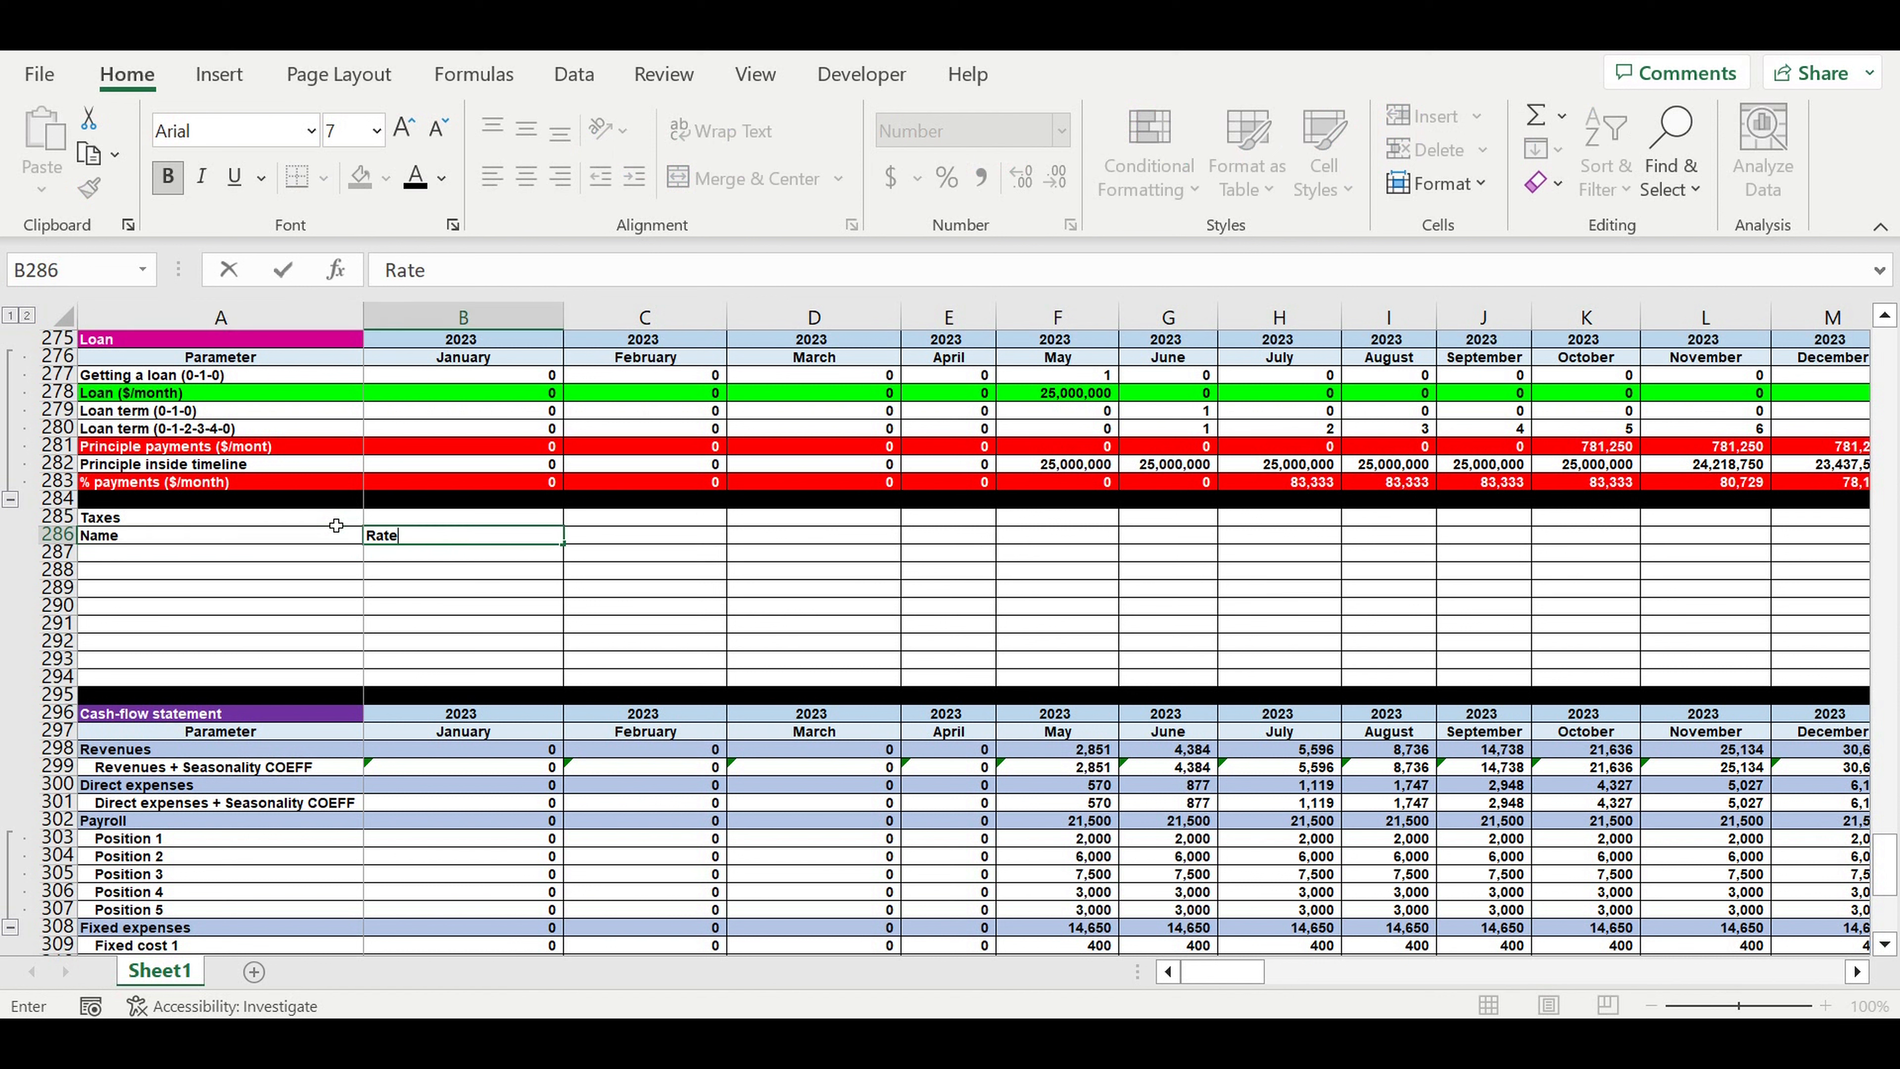
{"action": "key", "text": "Return"}
Format the Taxes title in A285 with a dark blue fill and white font
{"action": "left_click", "coordinate": [336, 522]}
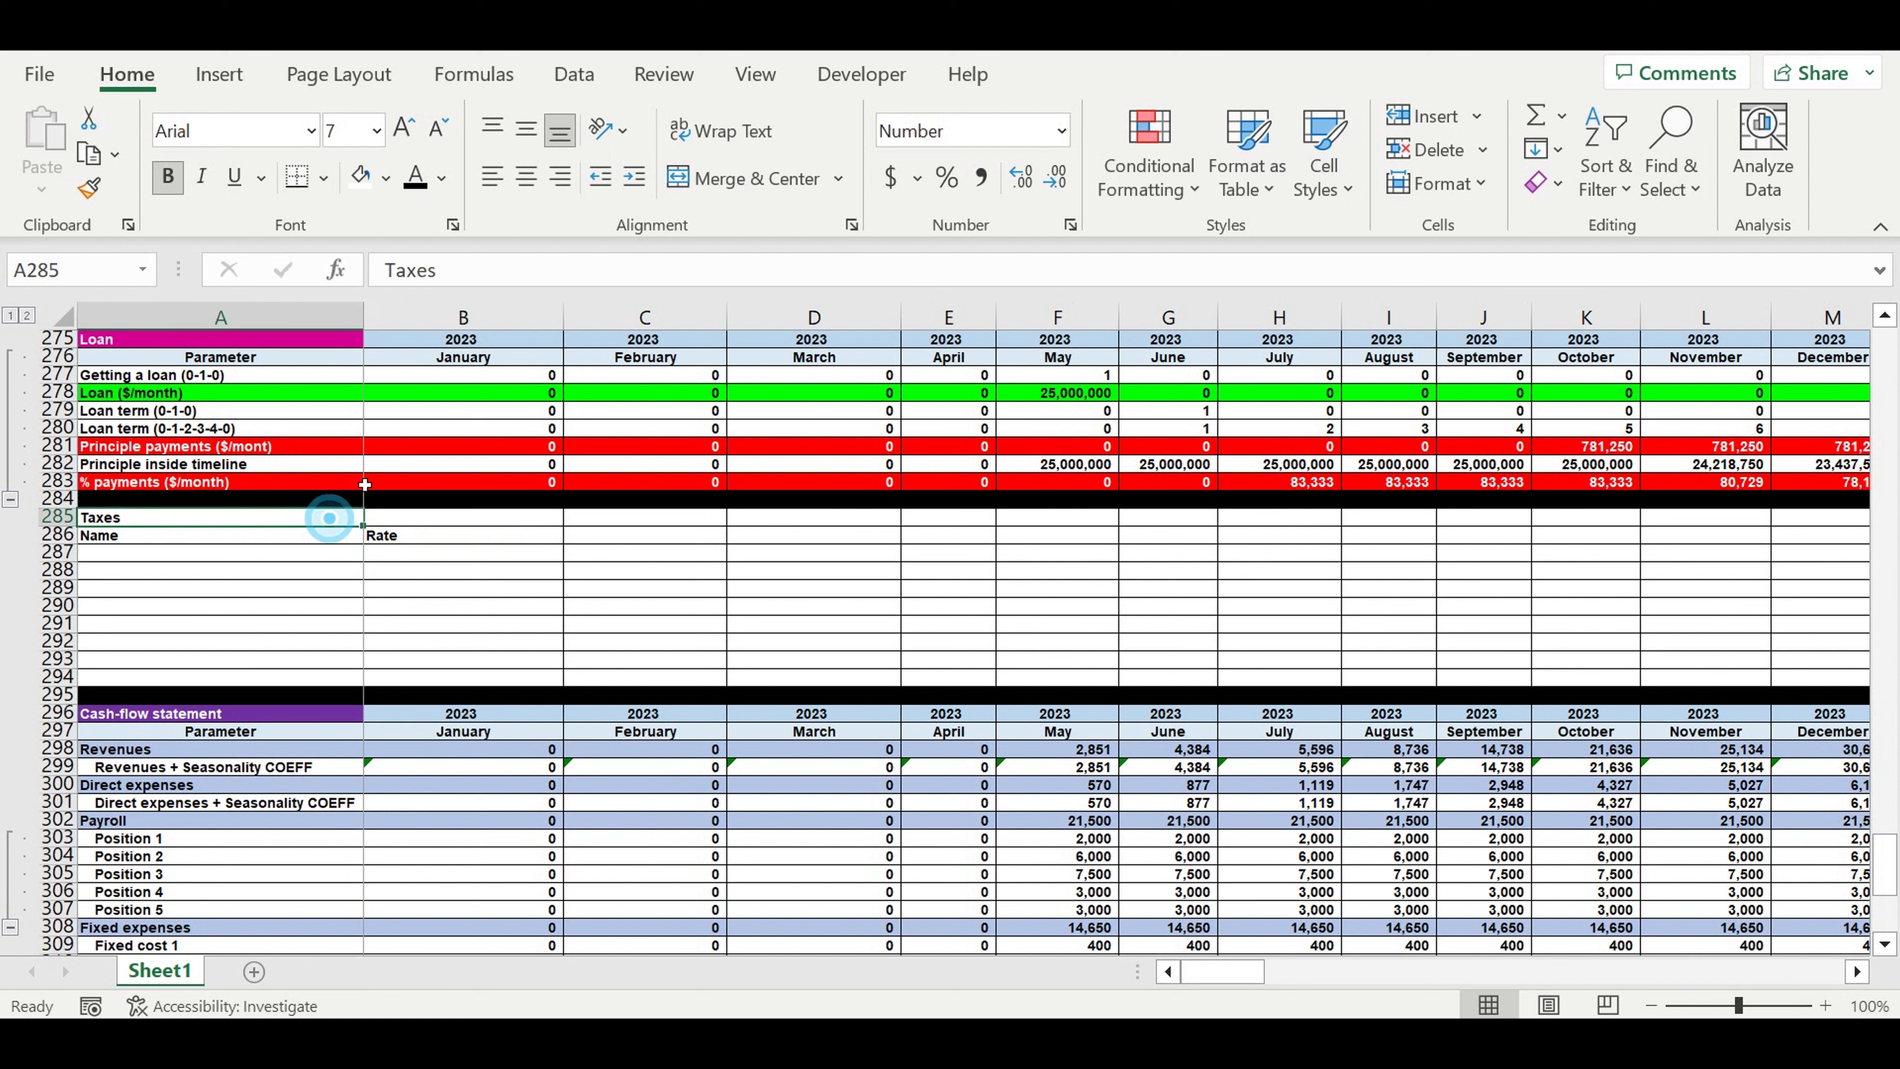
{"action": "left_click", "coordinate": [386, 177]}
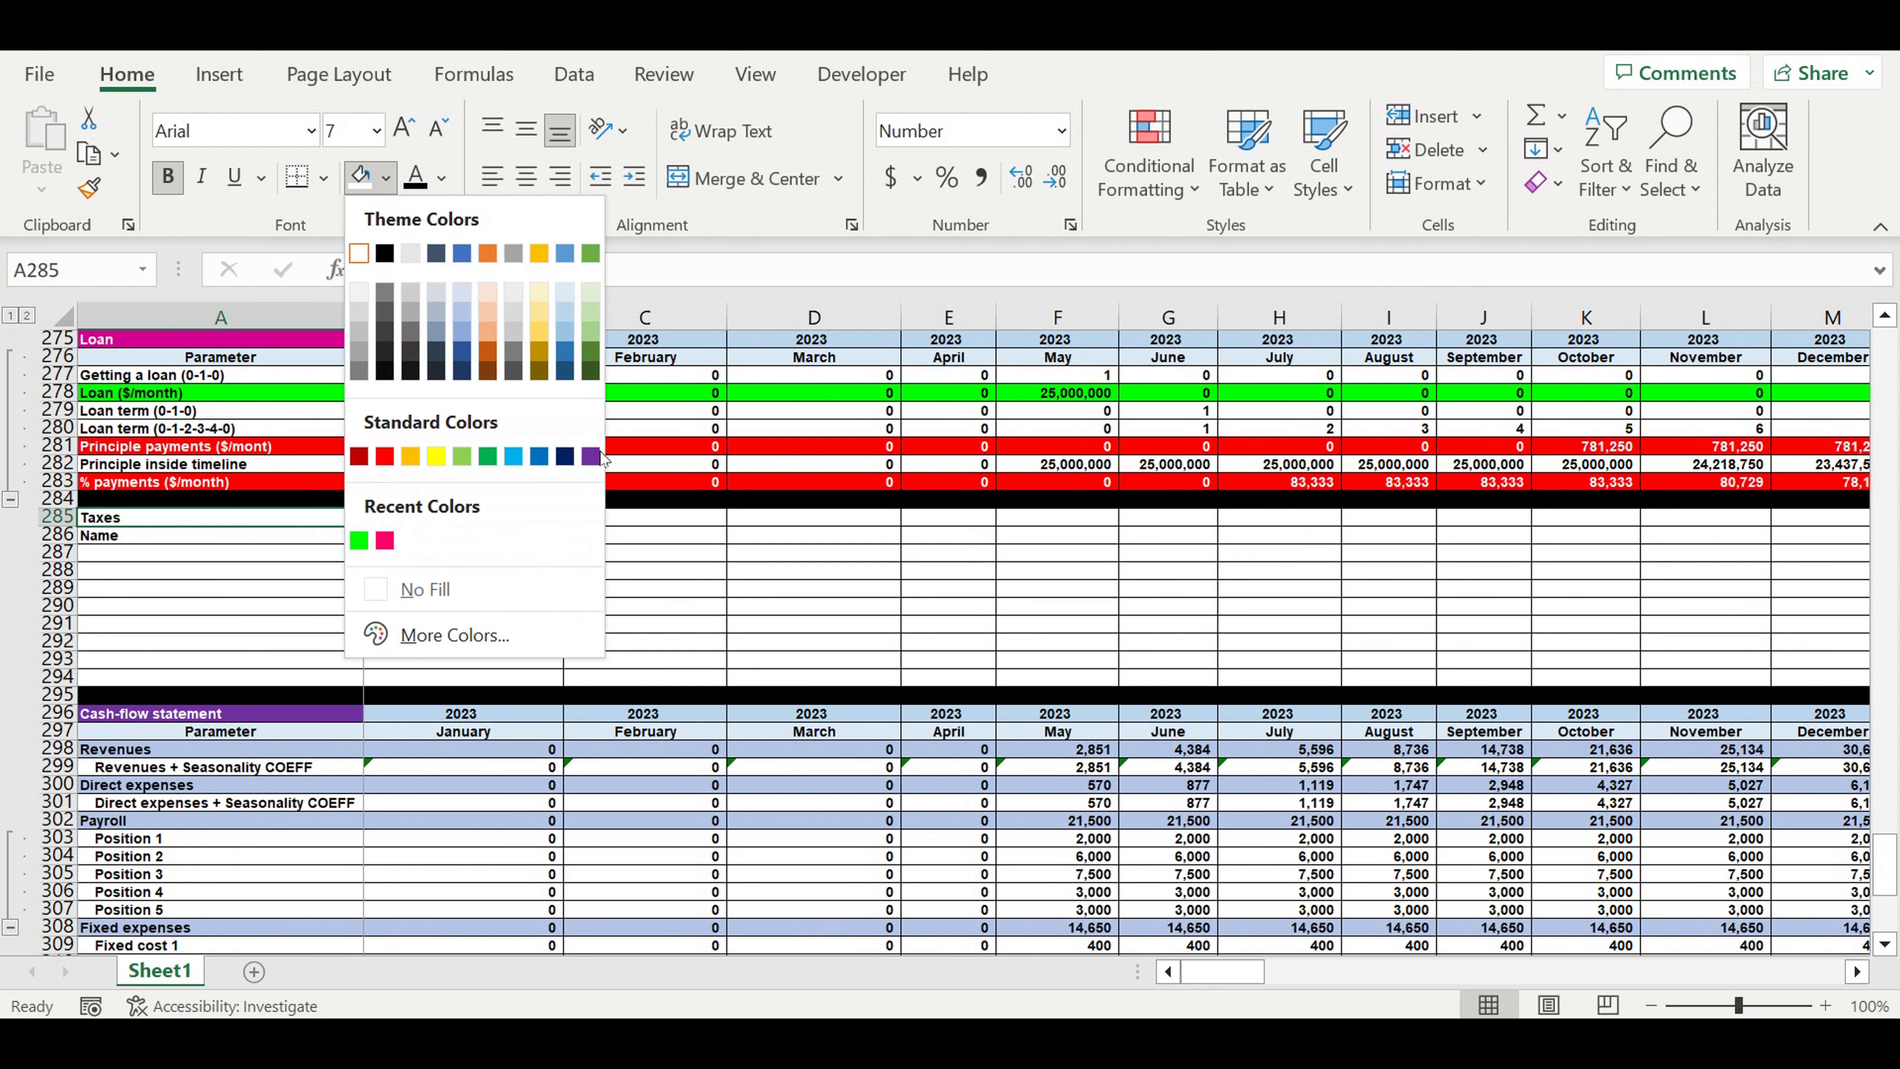
{"action": "left_click", "coordinate": [565, 457]}
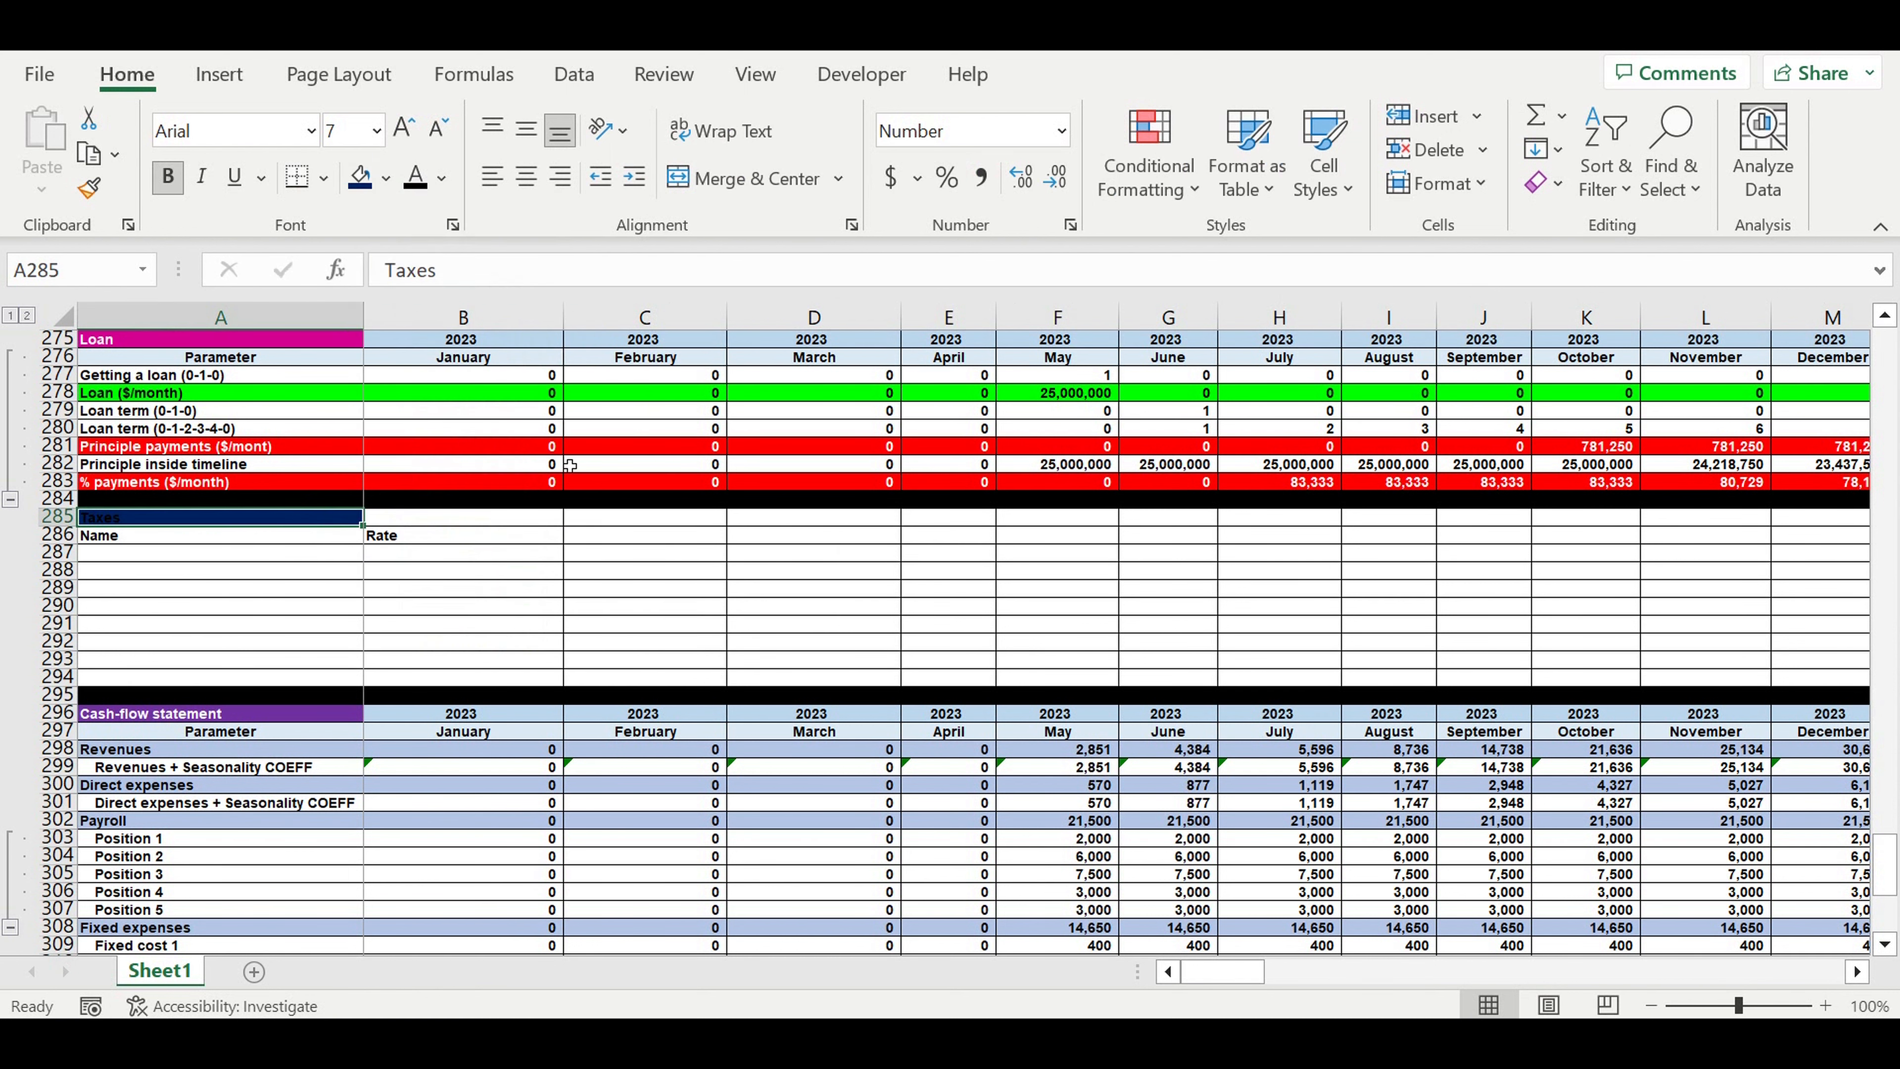
{"action": "left_click", "coordinate": [441, 177]}
{"action": "left_click", "coordinate": [417, 299]}
Center the Name and Rate headings in A286:B286 and give them a very light blue fill
{"action": "left_click_drag", "start_coordinate": [329, 539], "coordinate": [558, 540]}
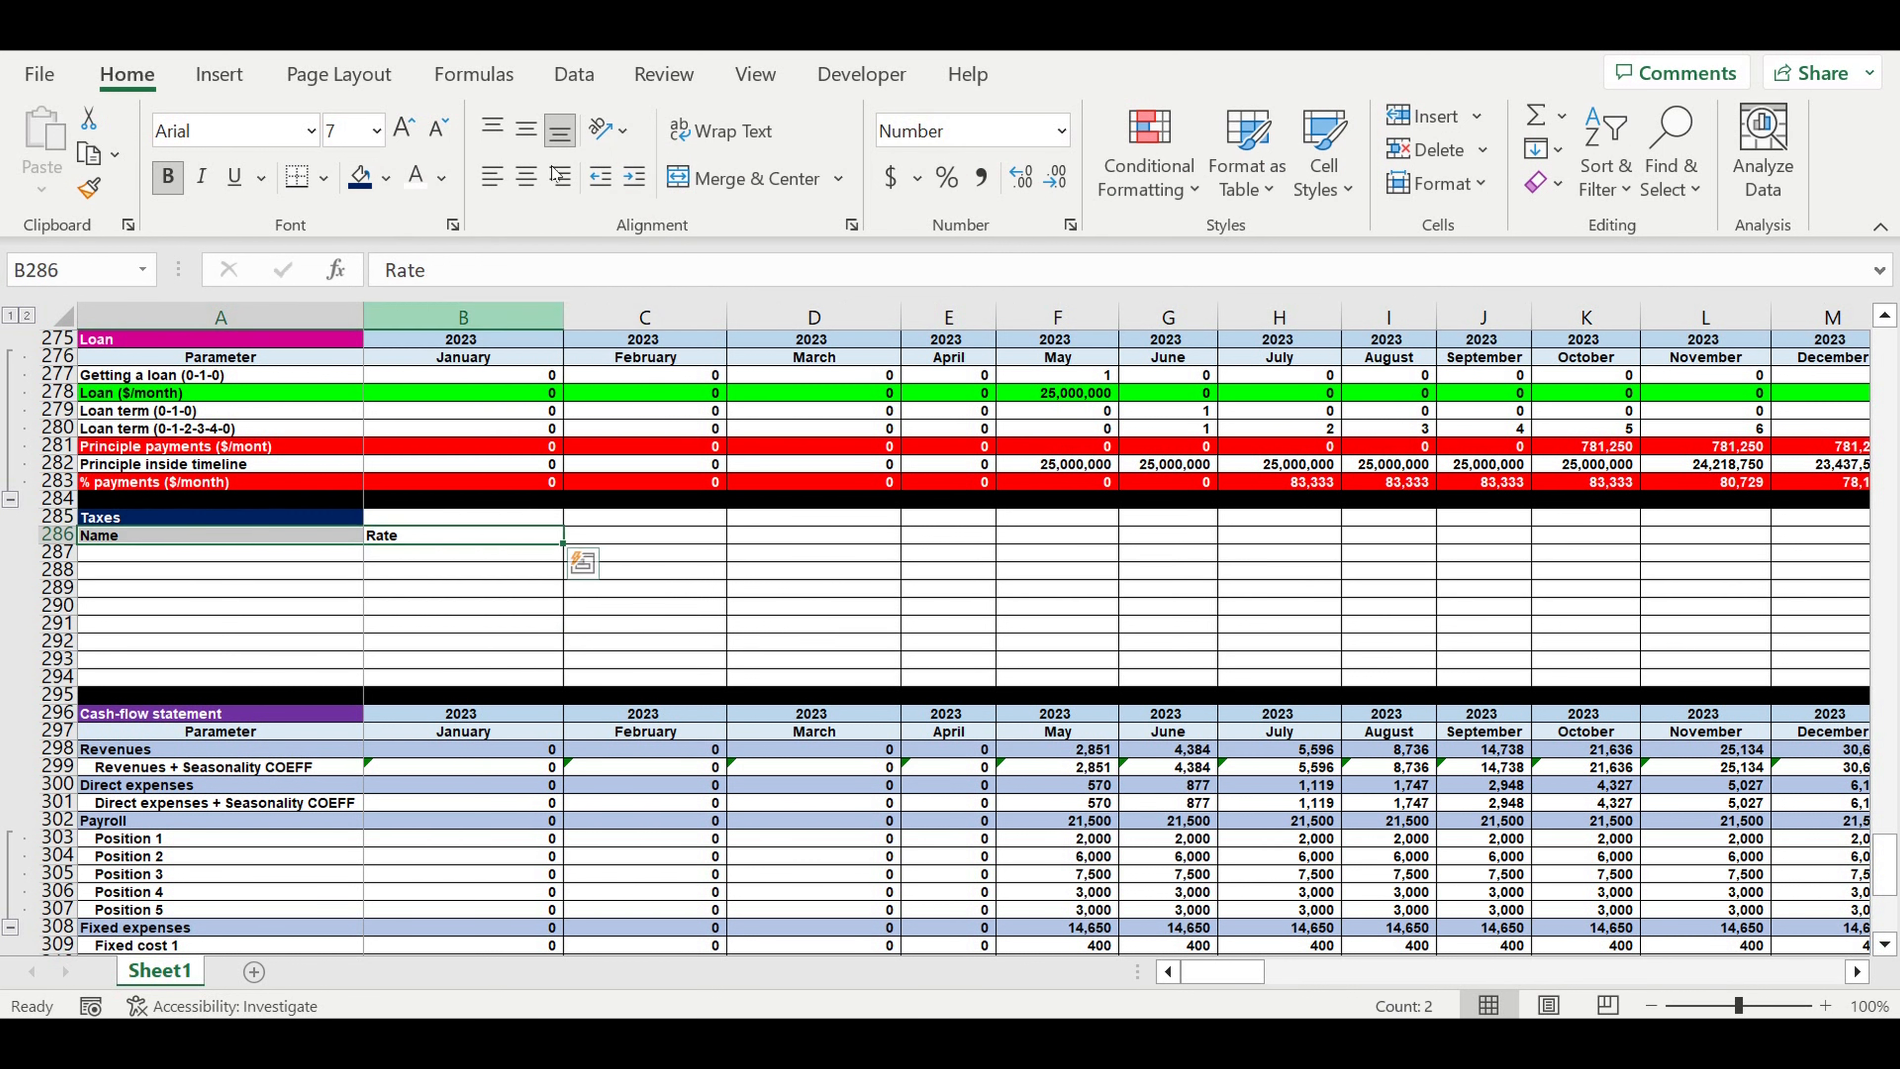
{"action": "left_click", "coordinate": [526, 177]}
{"action": "left_click", "coordinate": [387, 180]}
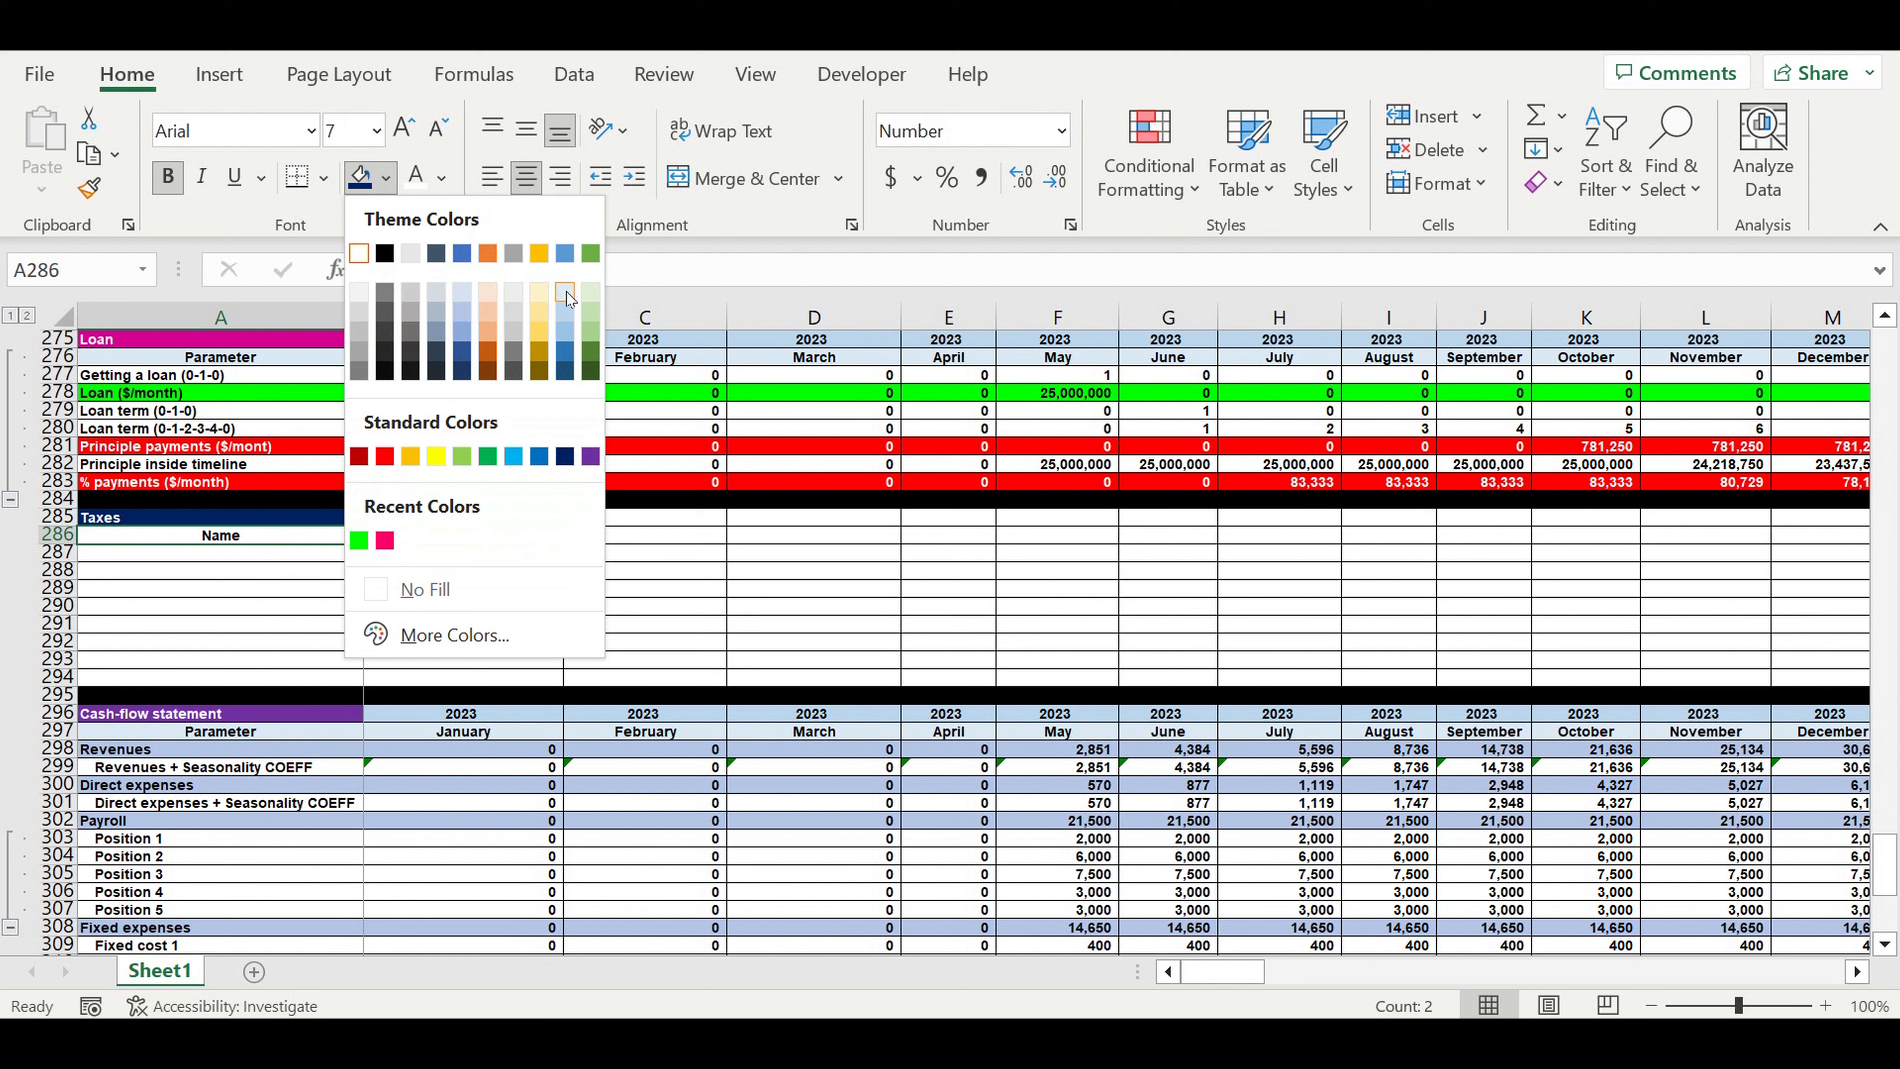
{"action": "left_click", "coordinate": [462, 298]}
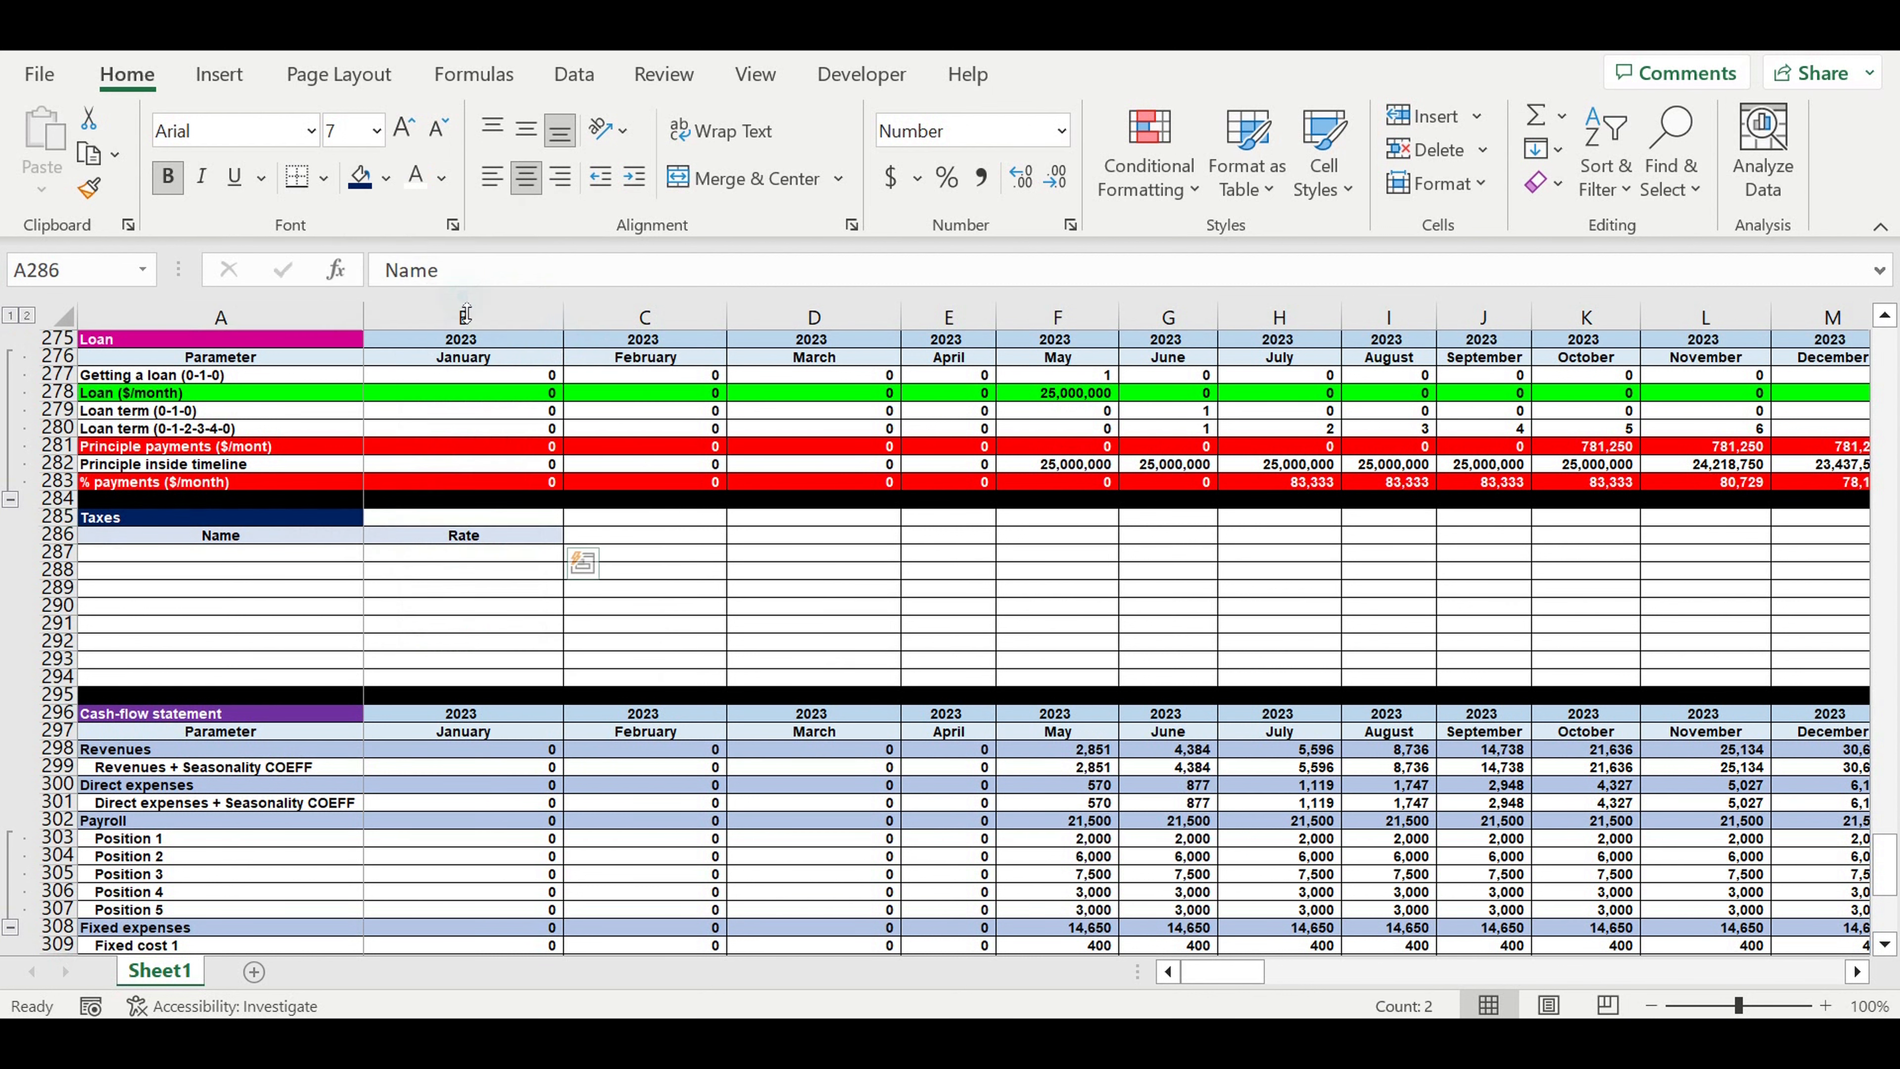
List Revenue tax, Payroll tax, Profit tax and Asst tax in A287:A290 under the Name header of the Taxes table
{"action": "left_click", "coordinate": [333, 560]}
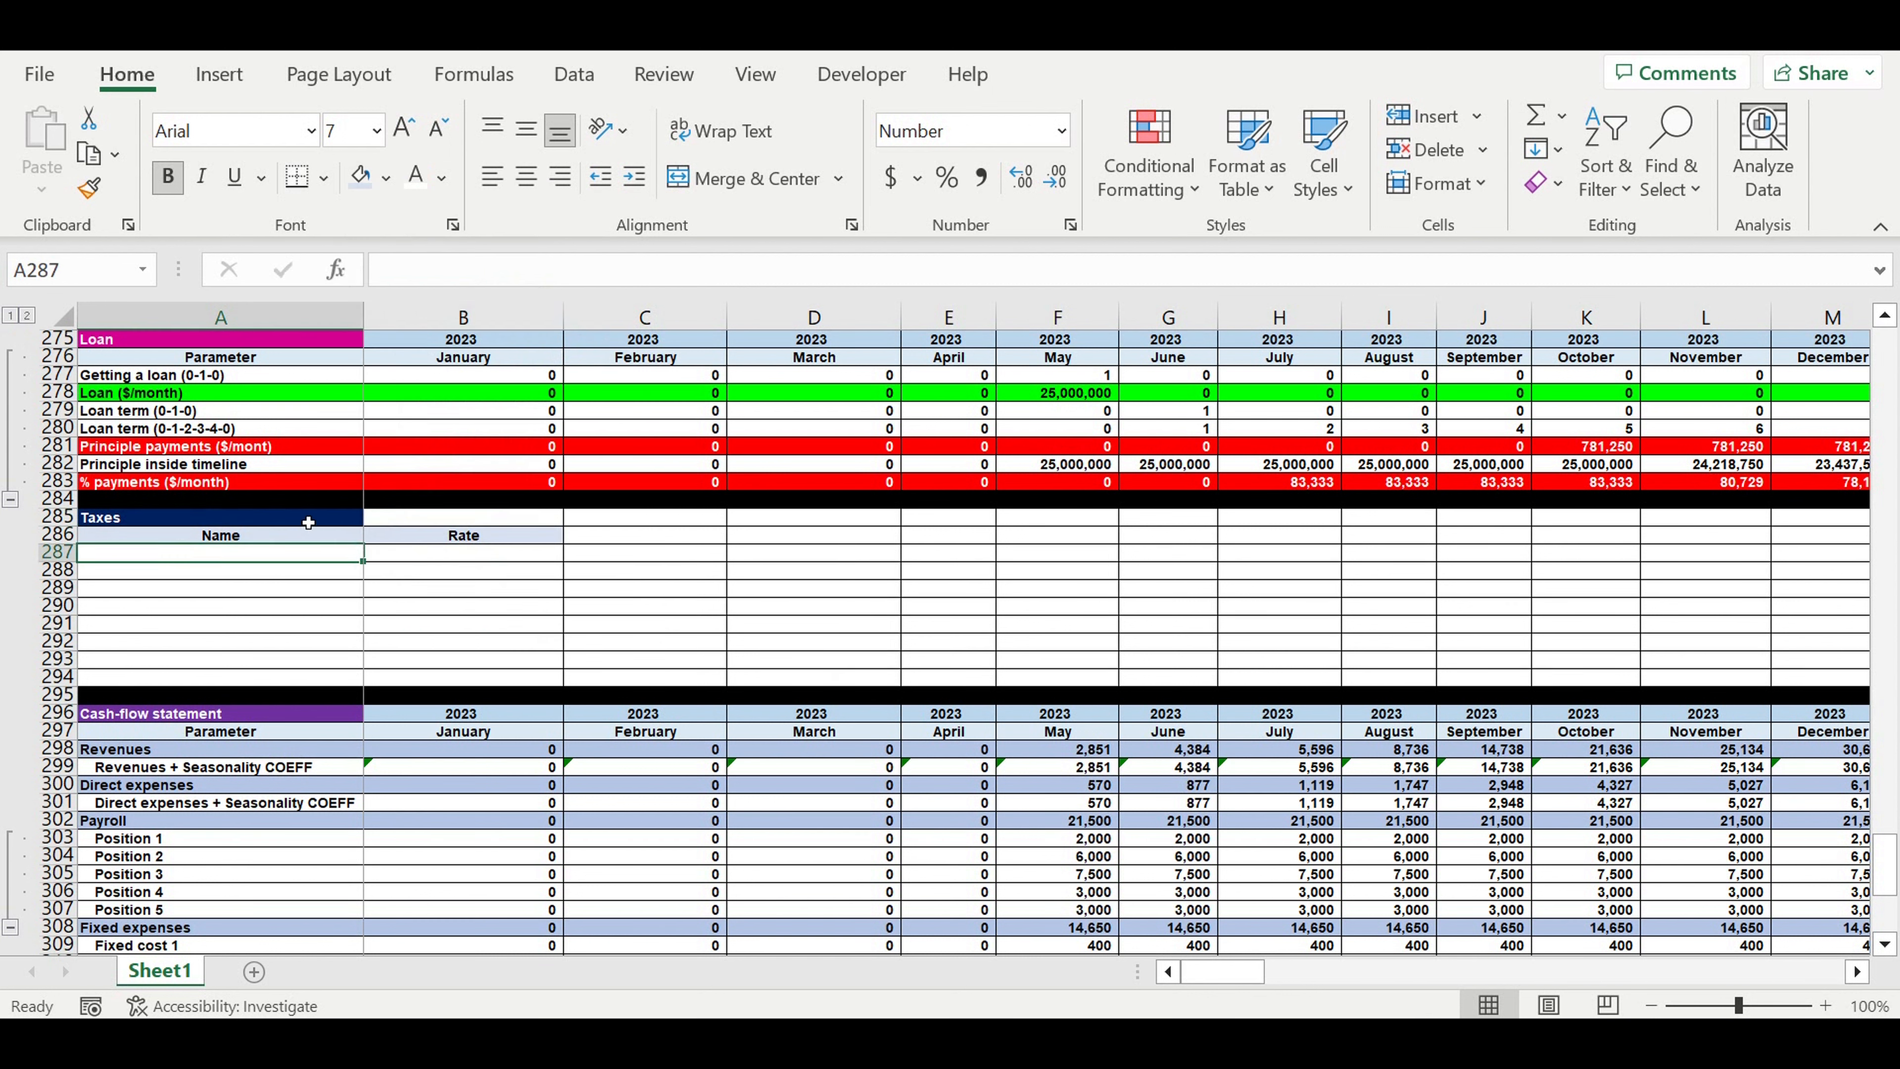
{"action": "type", "text": "Revenue tax"}
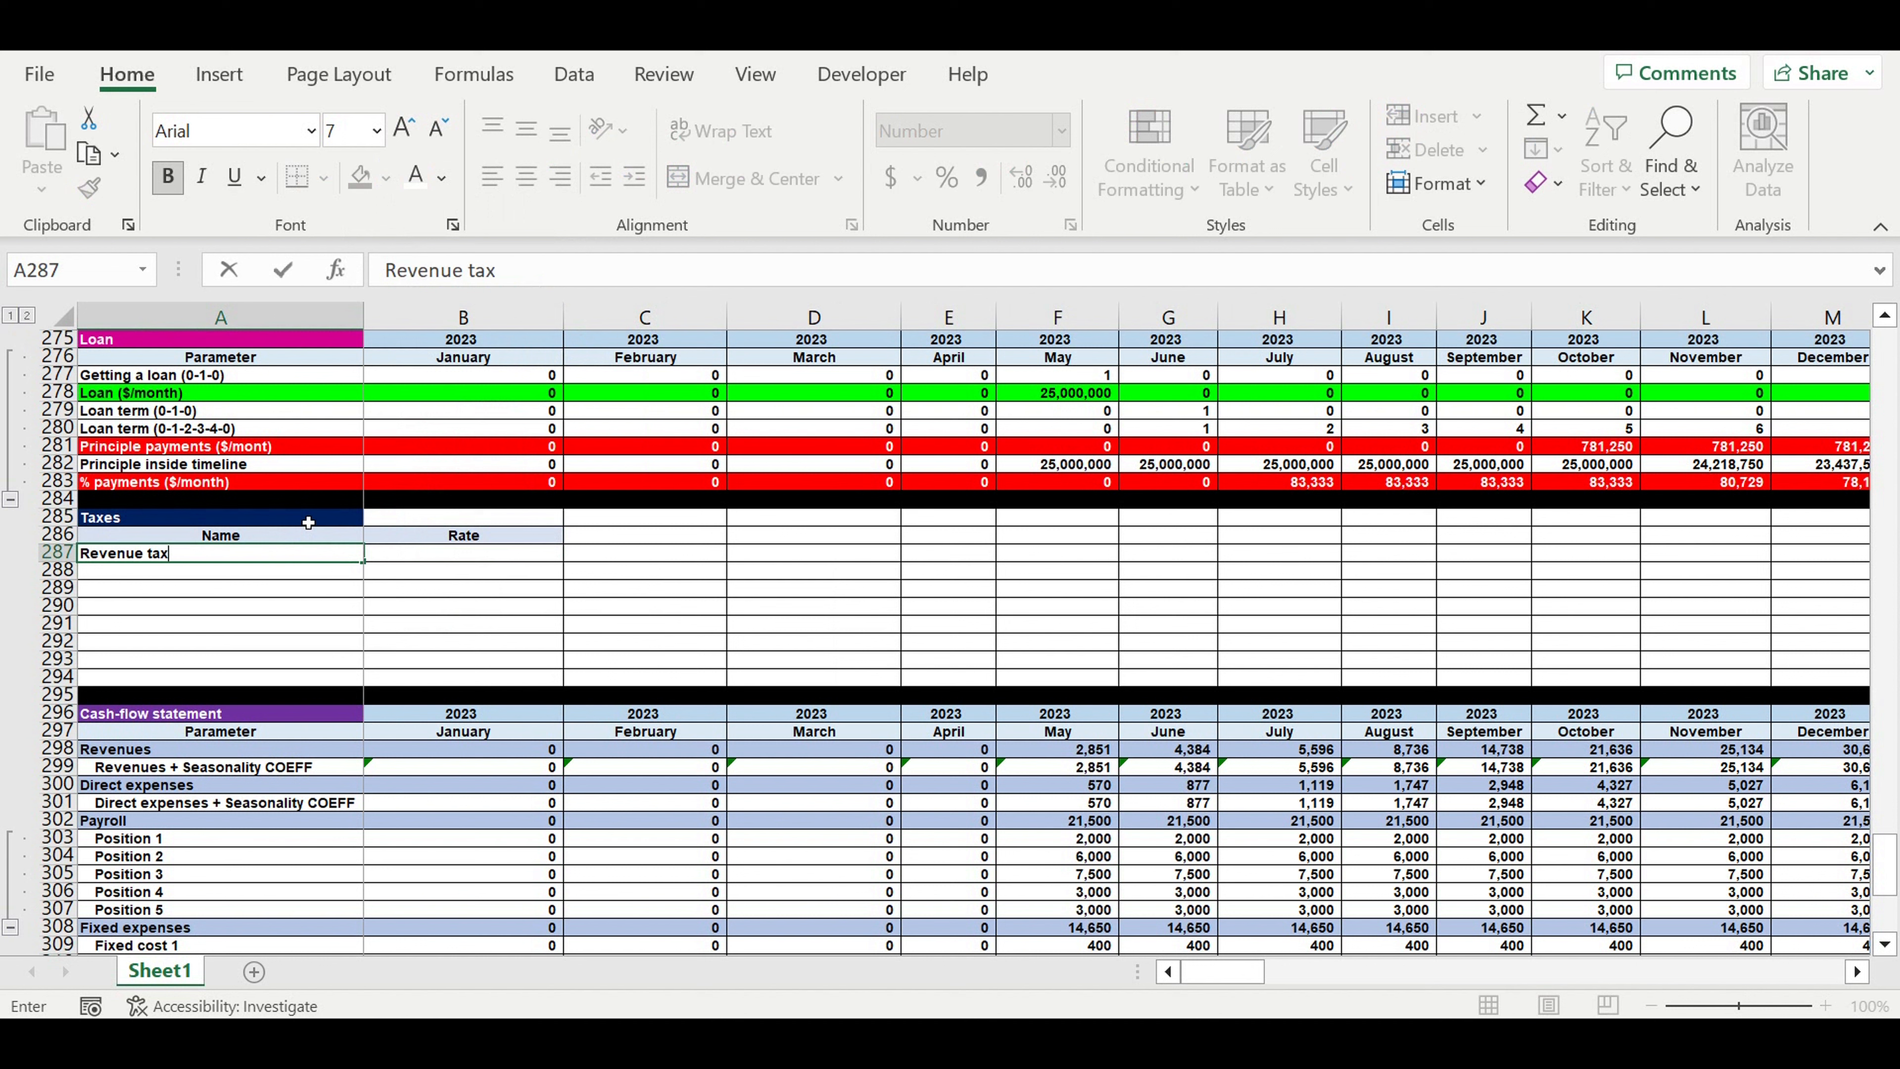
{"action": "key", "text": "Return"}
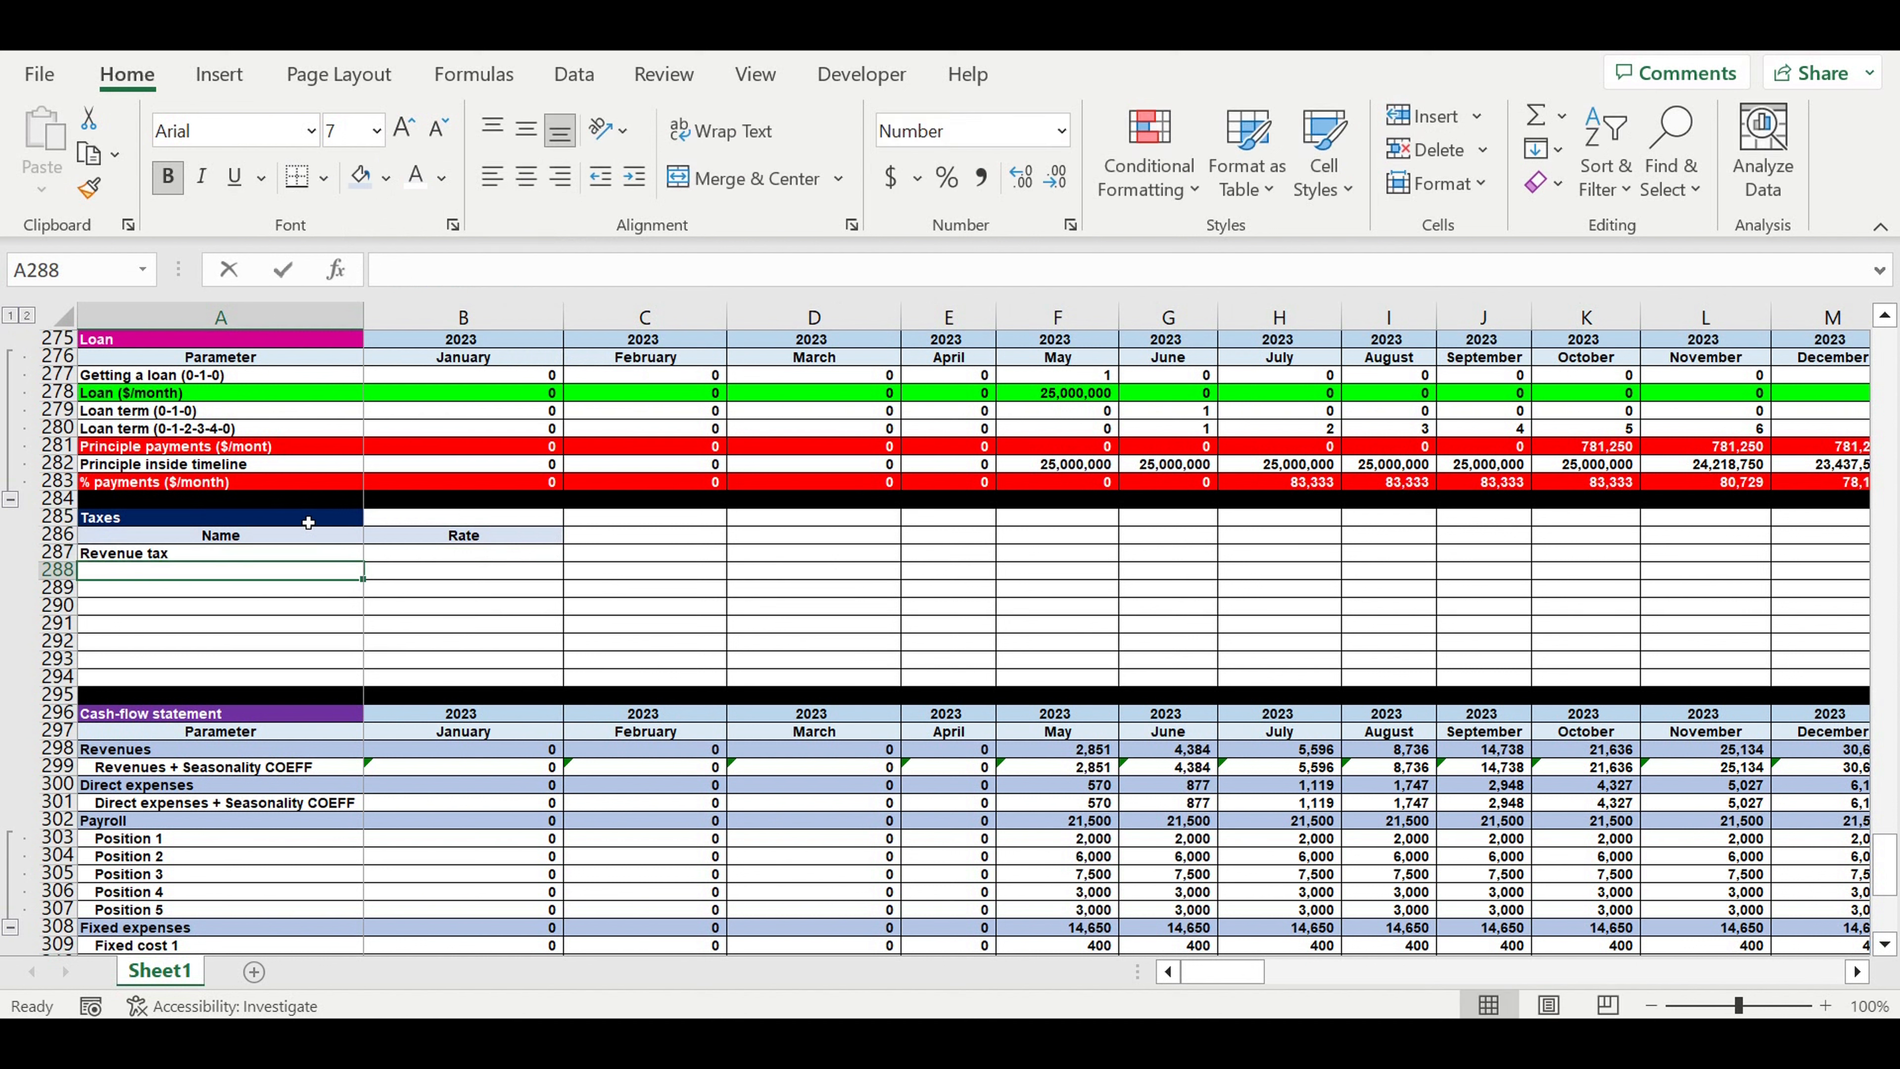
{"action": "type", "text": "Payroll"}
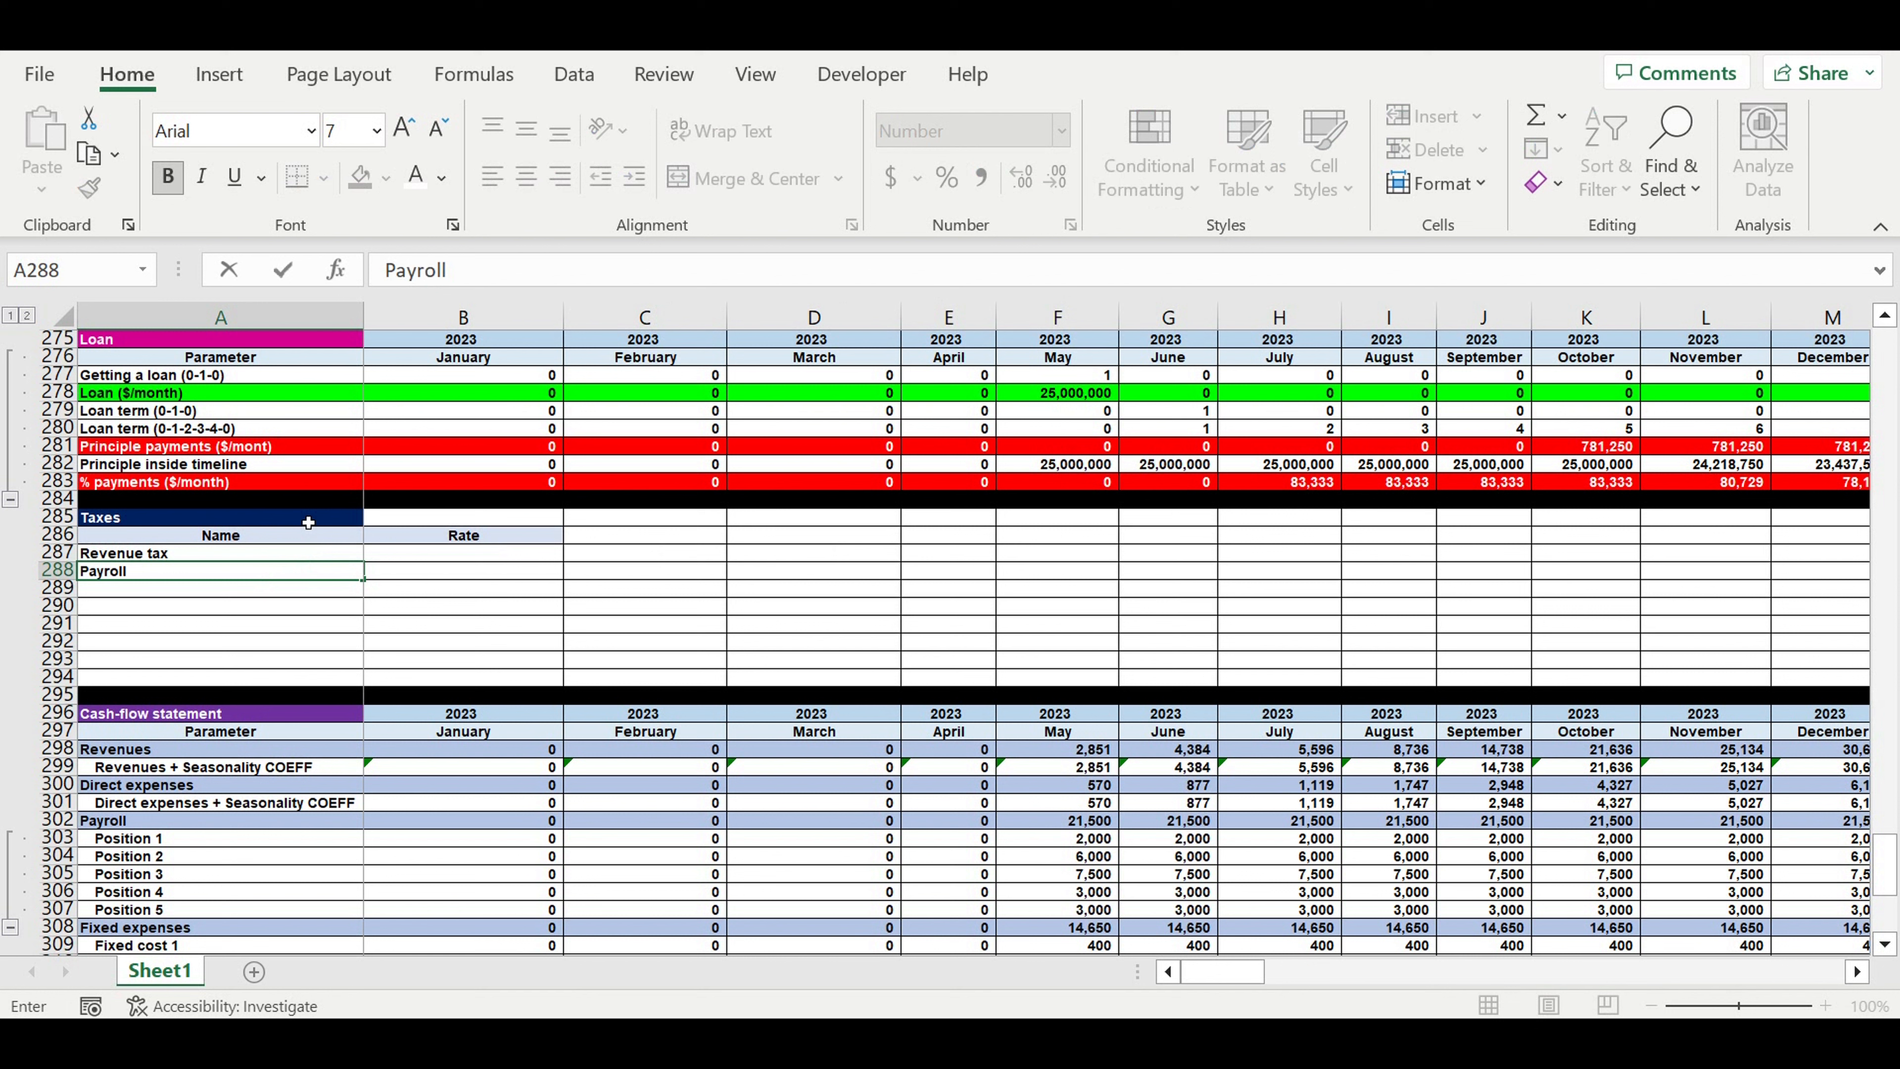
{"action": "type", "text": " tax"}
{"action": "key", "text": "Return"}
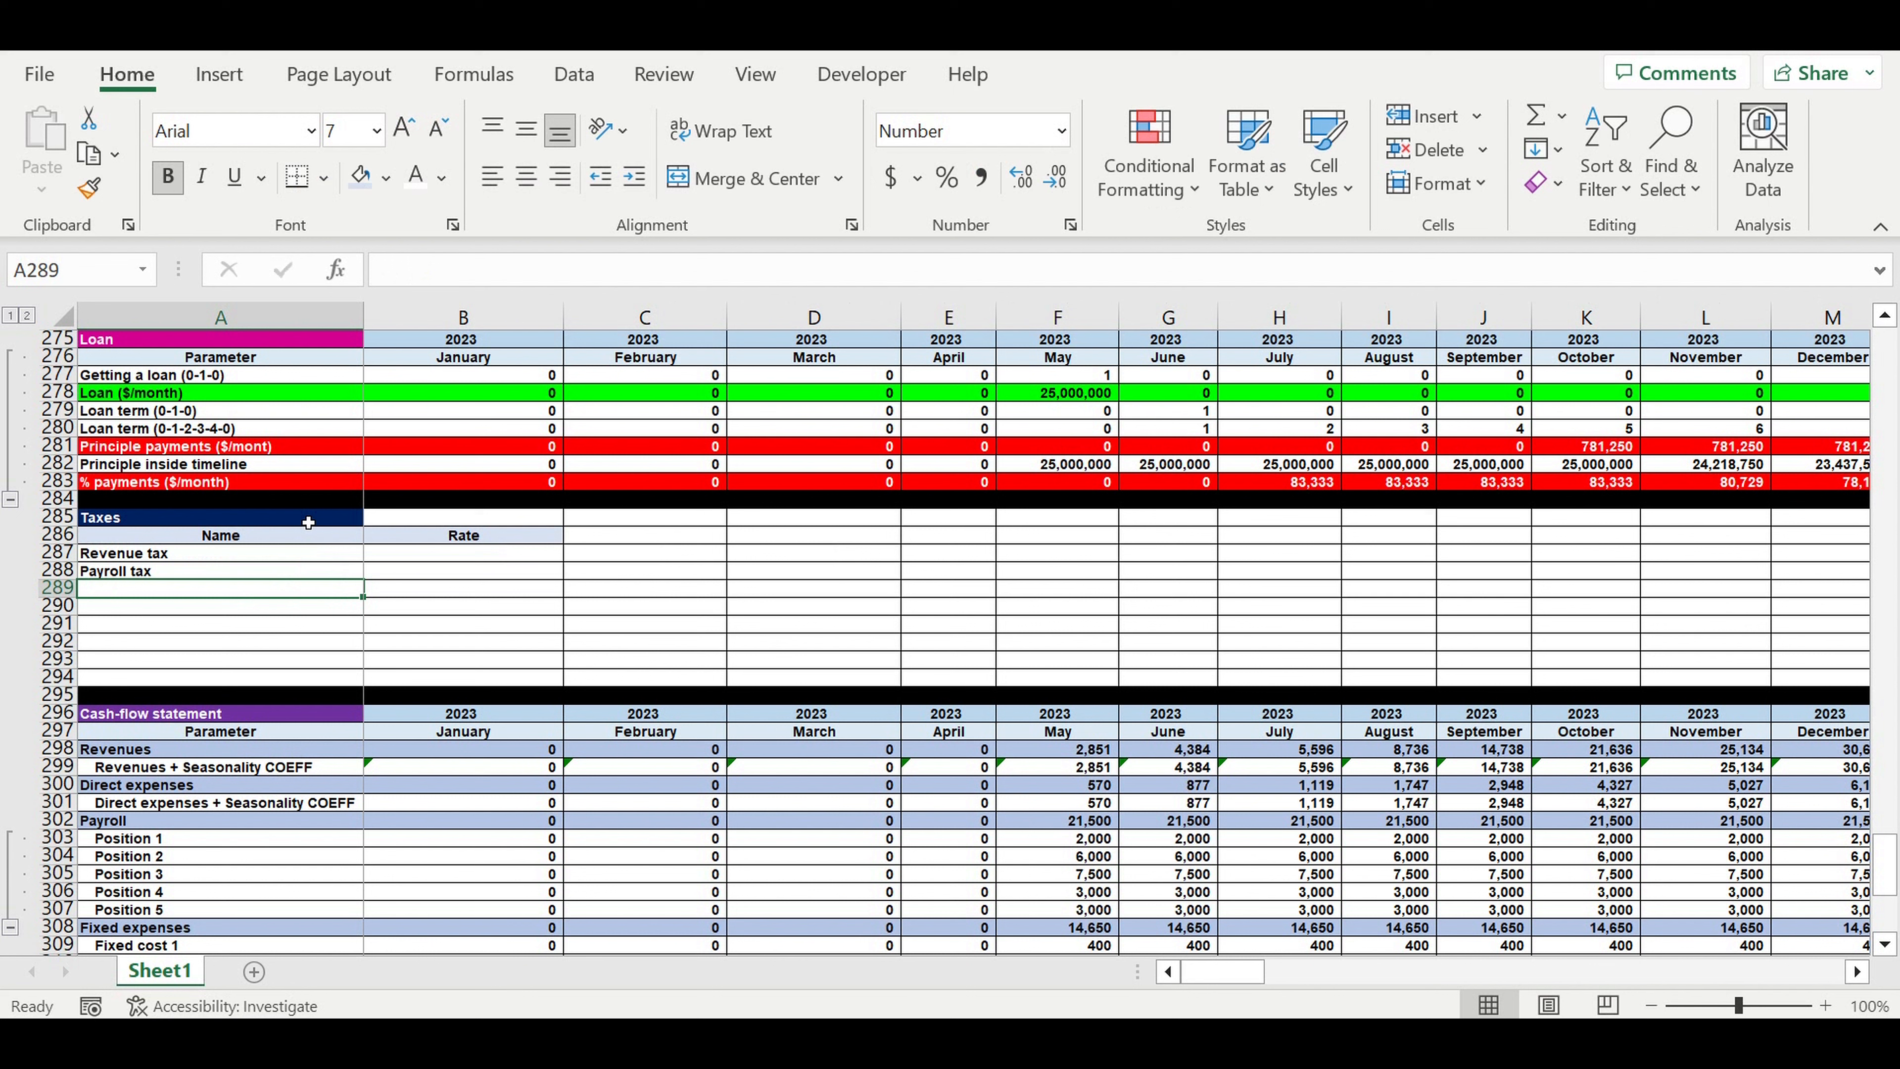
{"action": "type", "text": "Profit tax"}
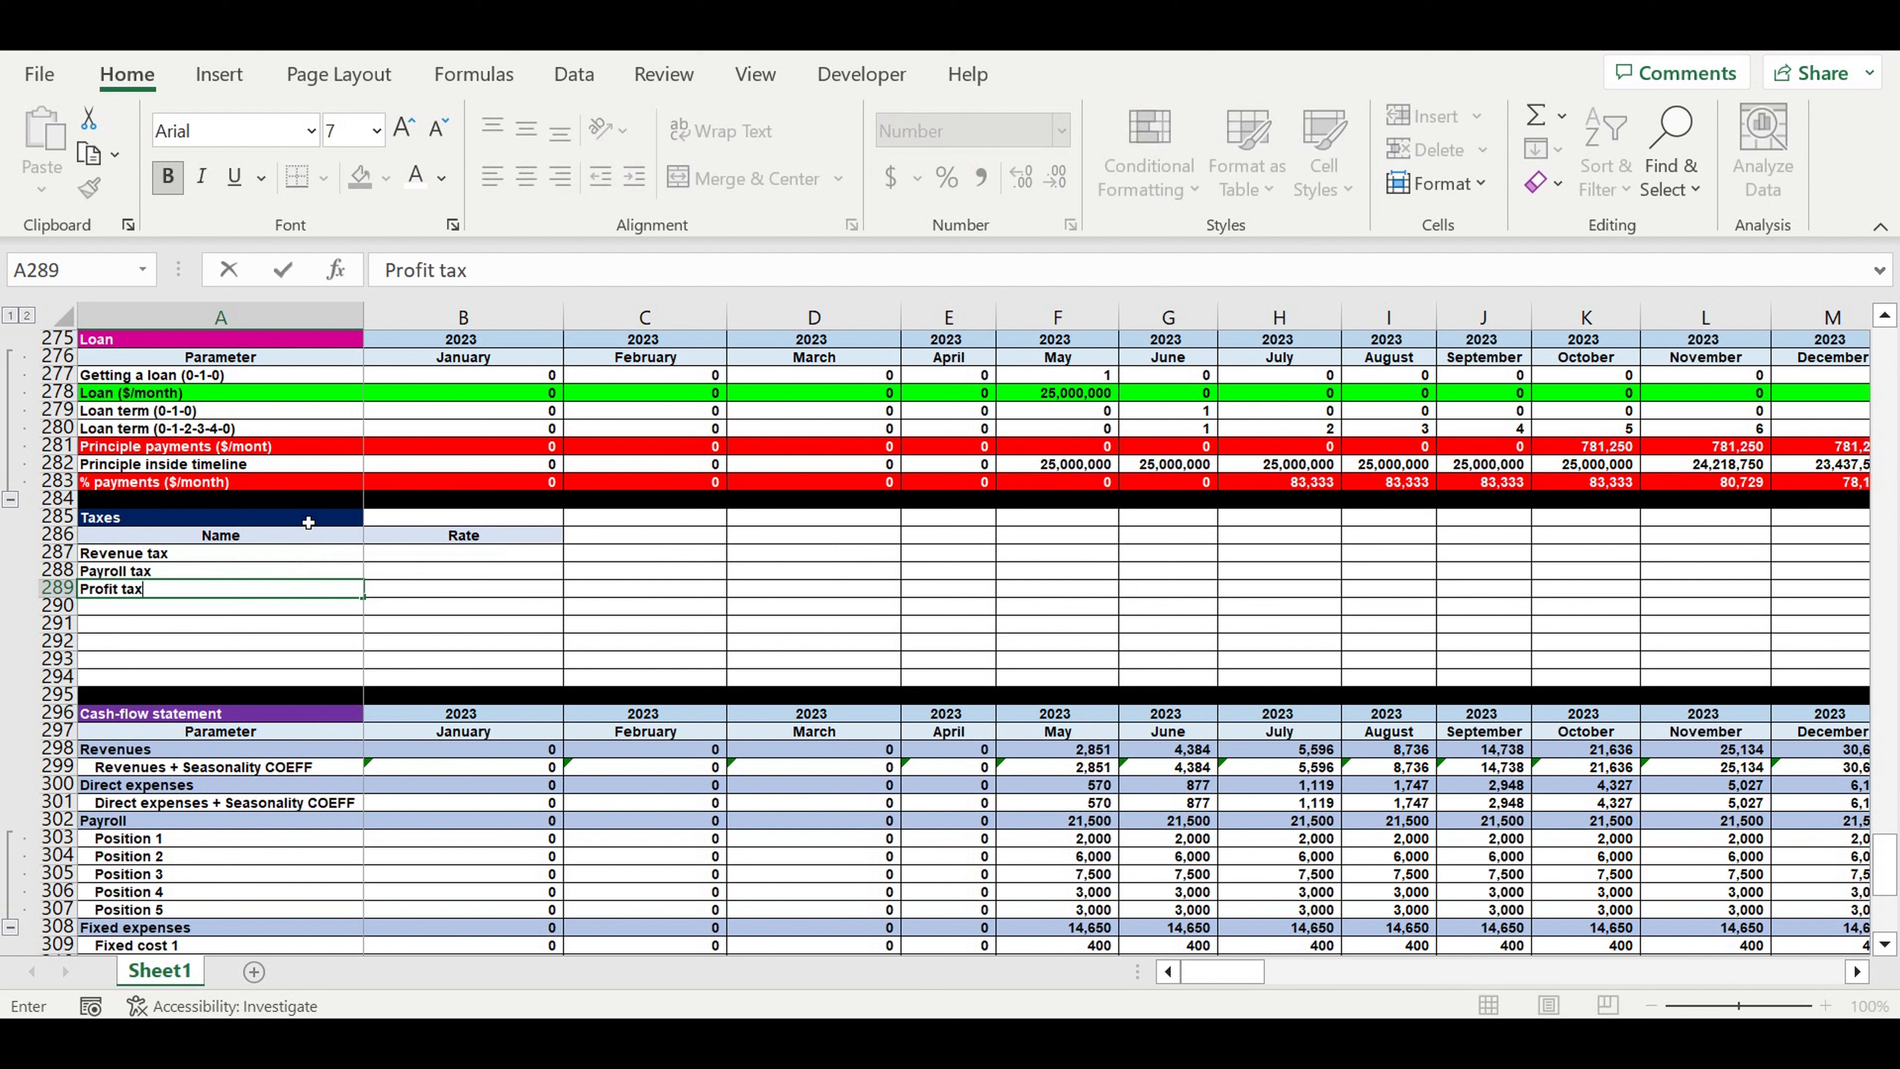
{"action": "key", "text": "Return"}
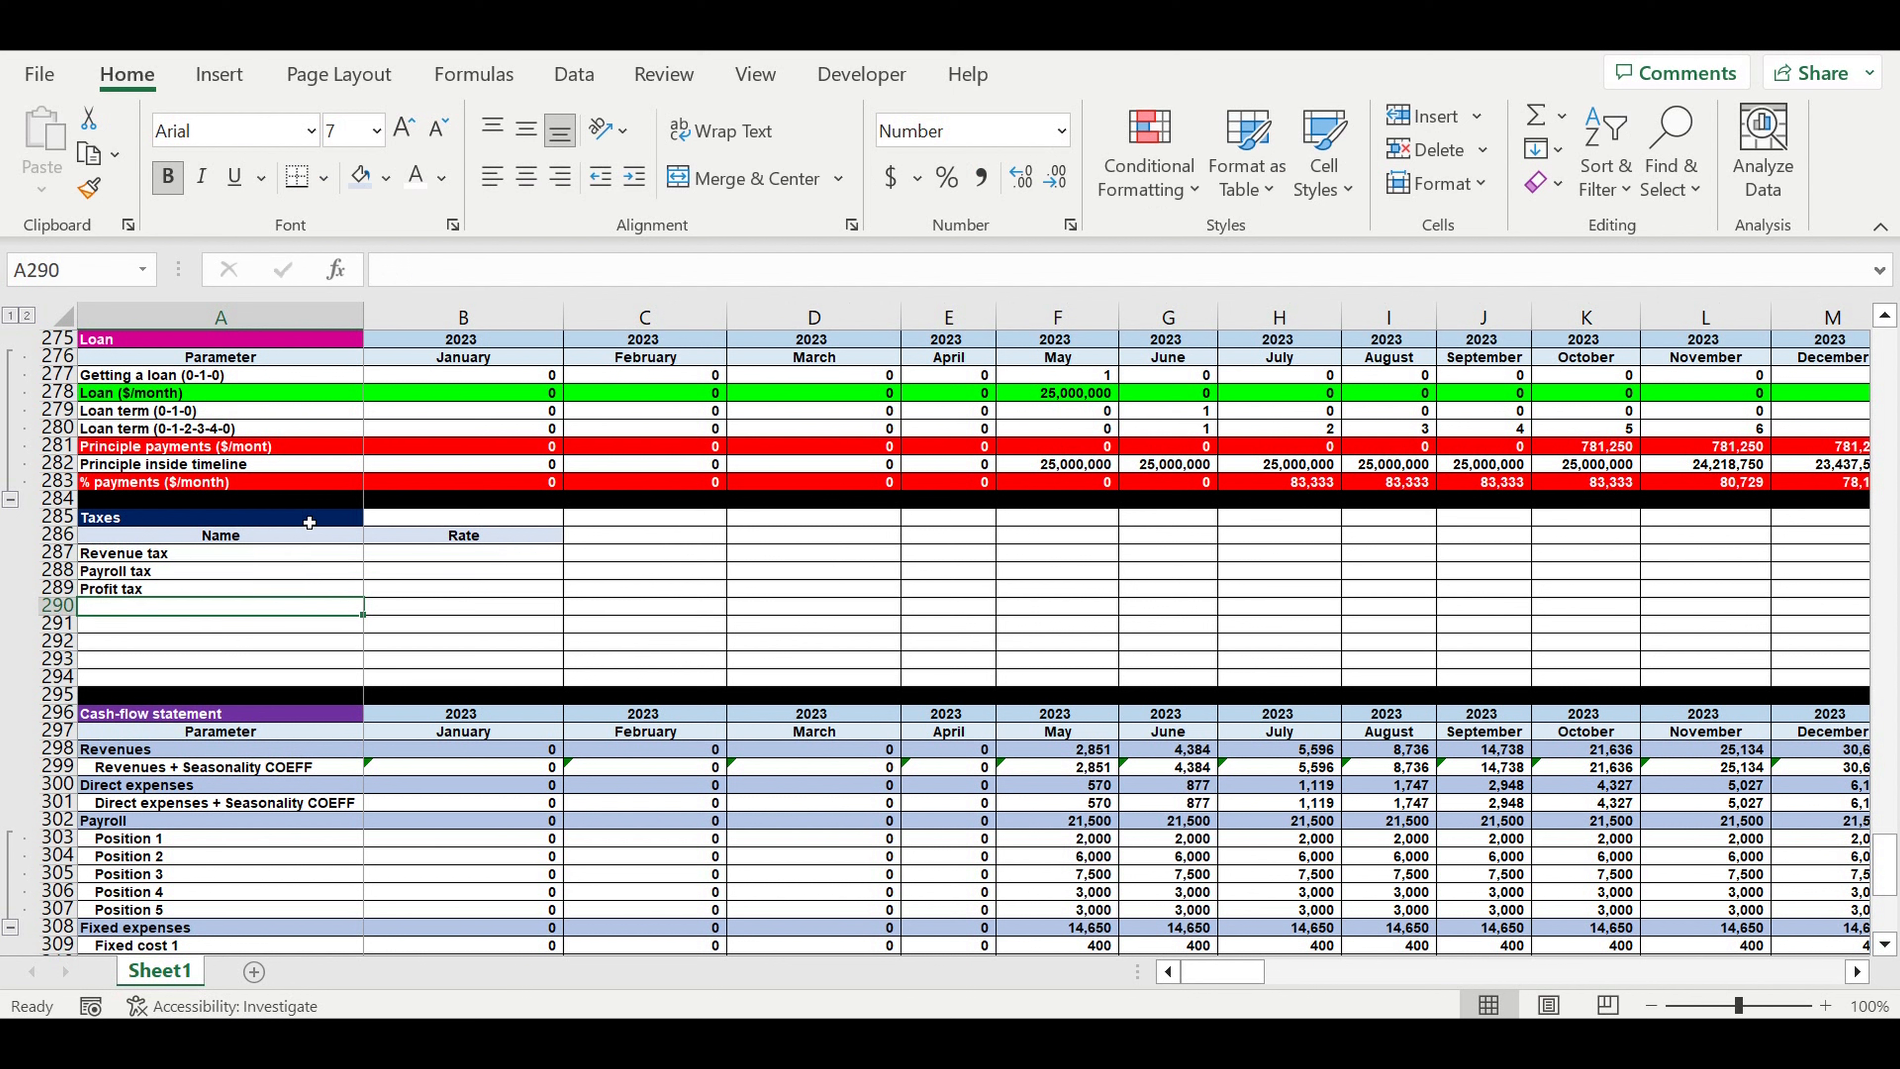
{"action": "type", "text": "Ass"}
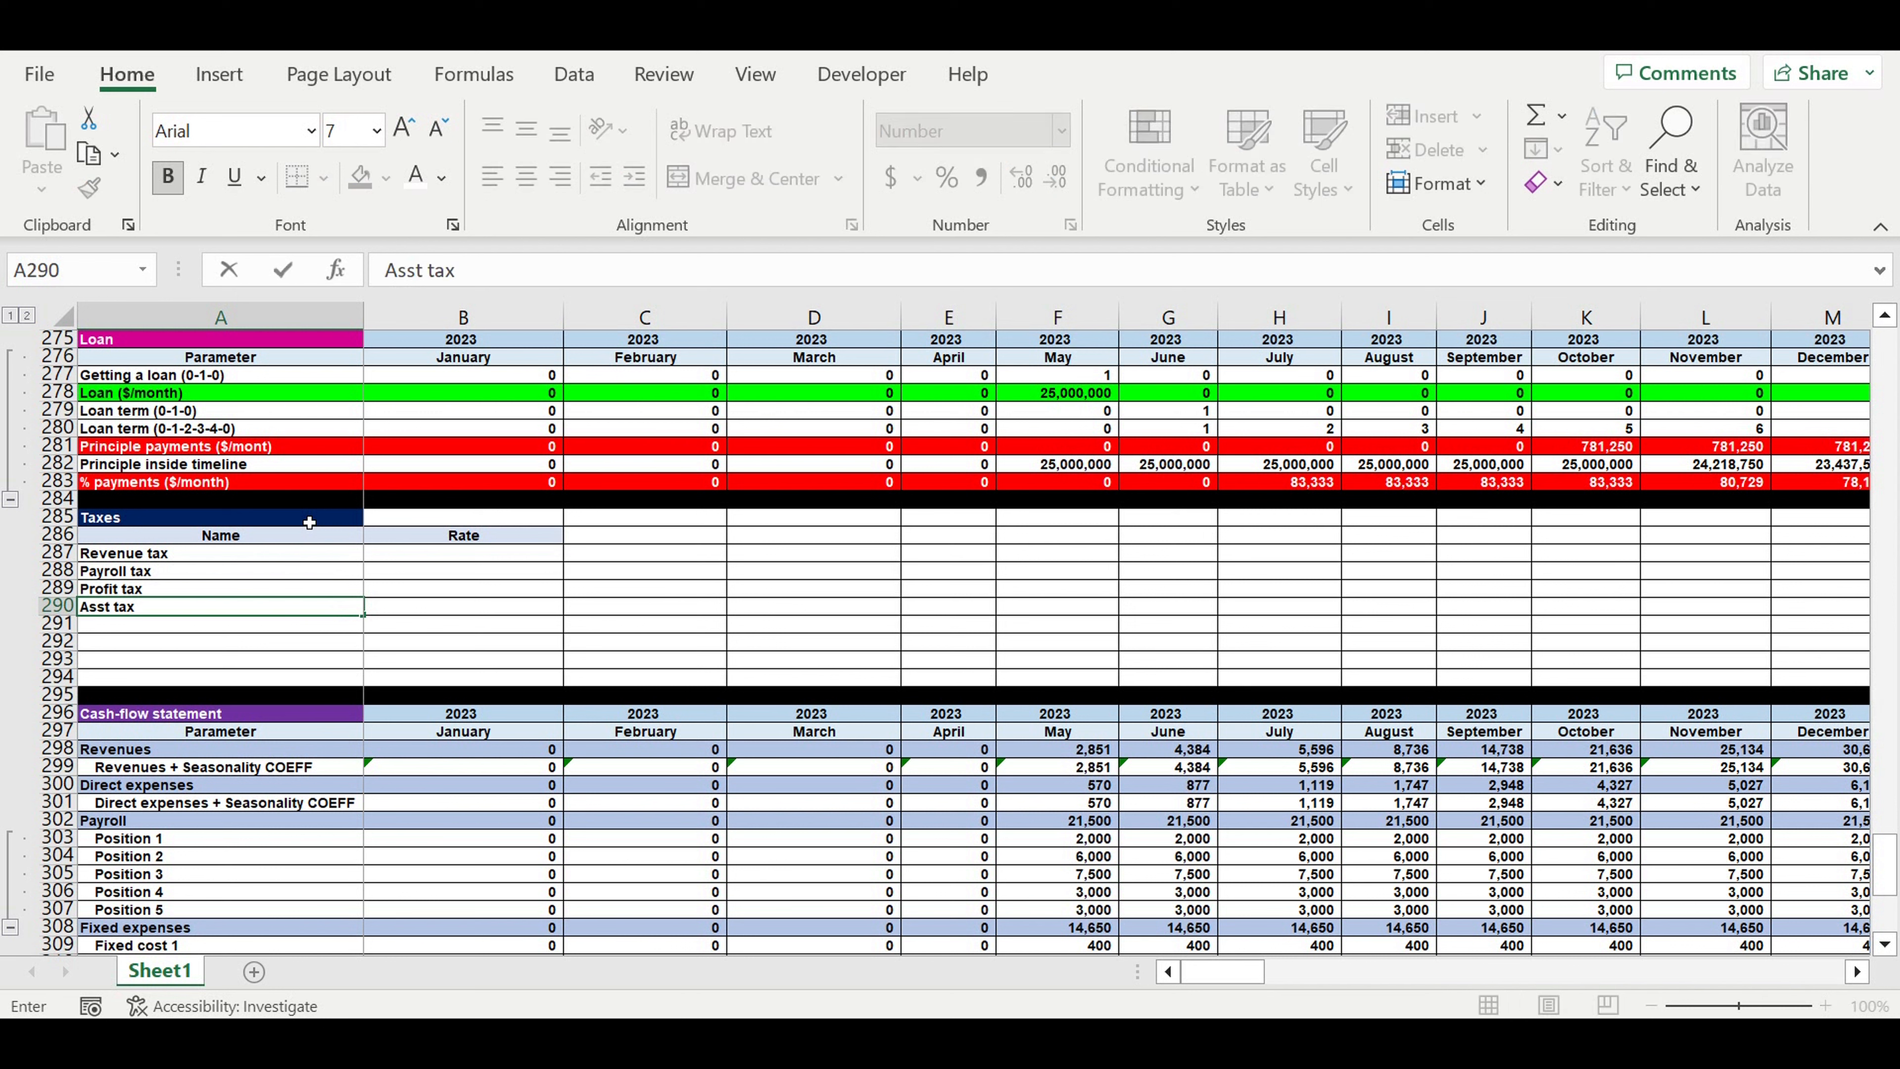
{"action": "type", "text": "t tax"}
{"action": "key", "text": "Return"}
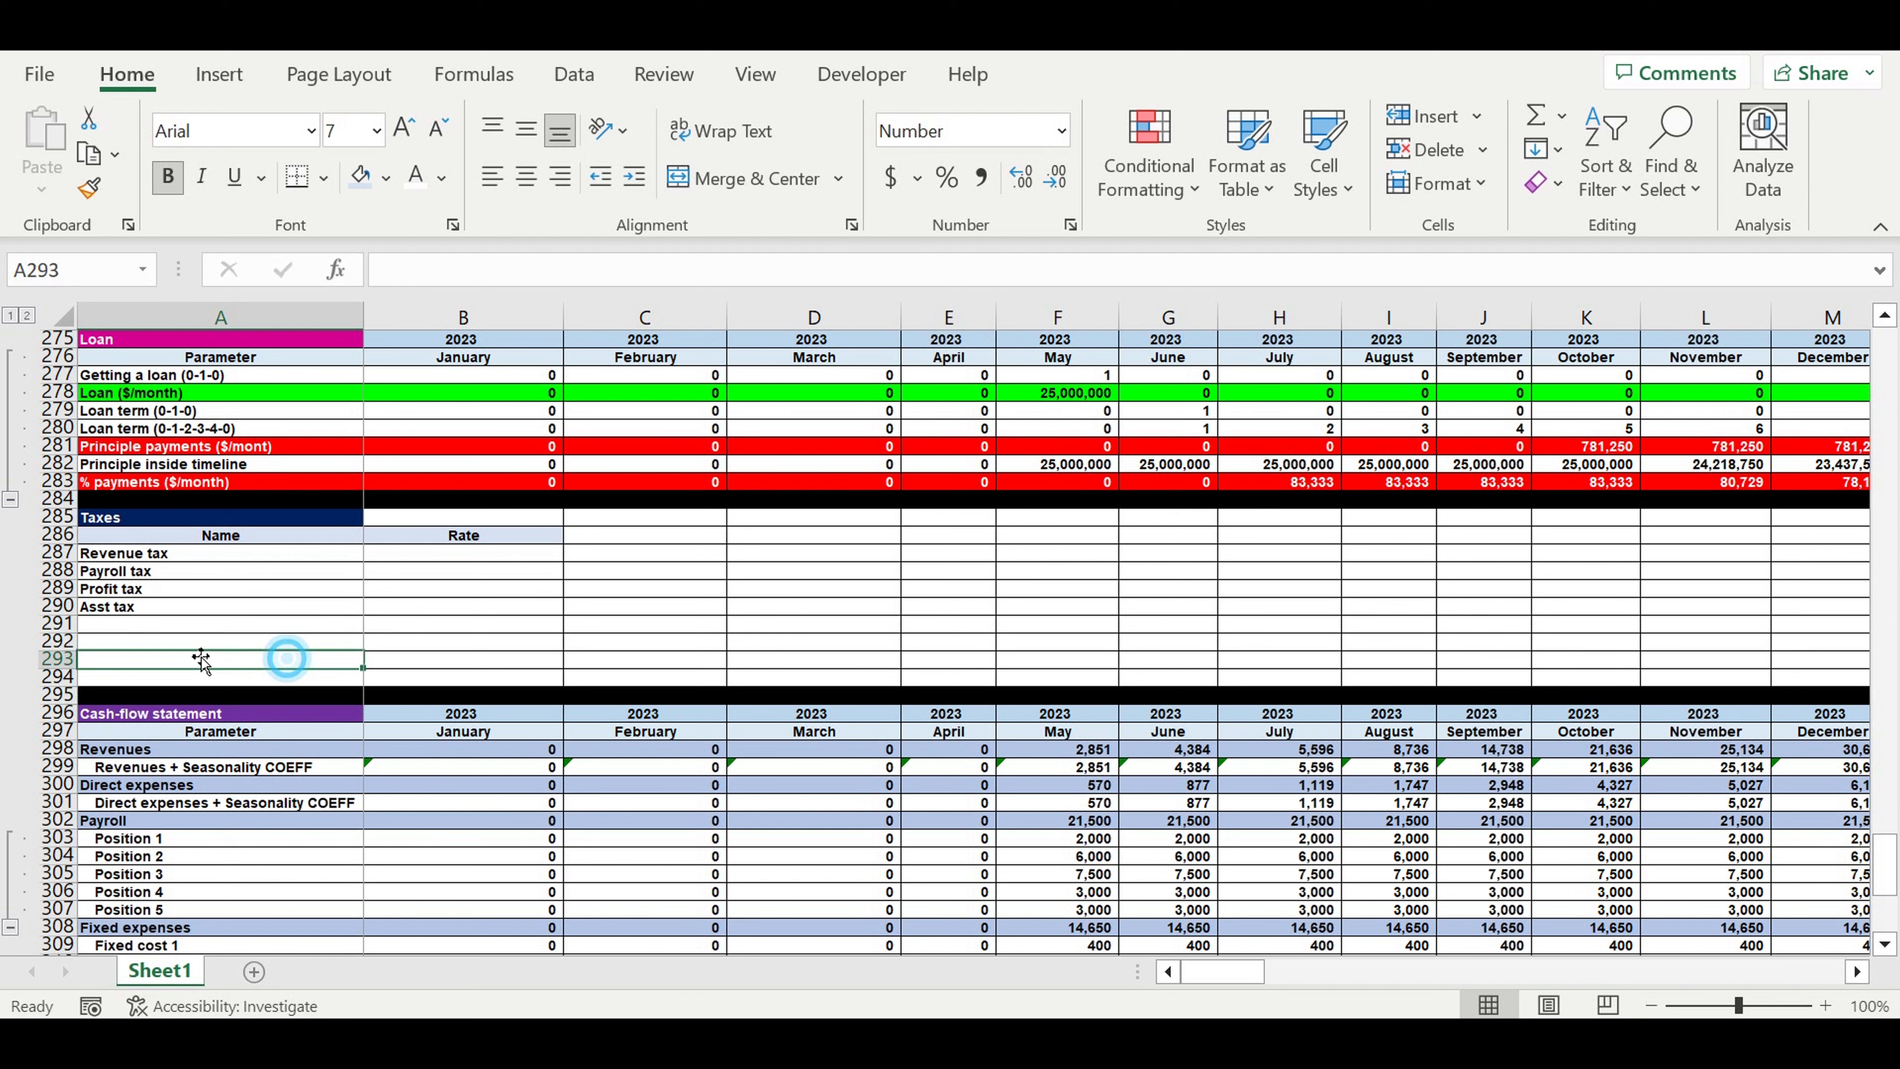
Delete the empty rows 291 to 294 below the last tax name
{"action": "left_click_drag", "start_coordinate": [56, 625], "coordinate": [41, 678]}
{"action": "right_click", "coordinate": [54, 650]}
{"action": "left_click", "coordinate": [167, 360]}
Indent the four tax names in A287:A290 and fill their rate cells B287:B290 with light blue
{"action": "left_click_drag", "start_coordinate": [142, 554], "coordinate": [141, 607]}
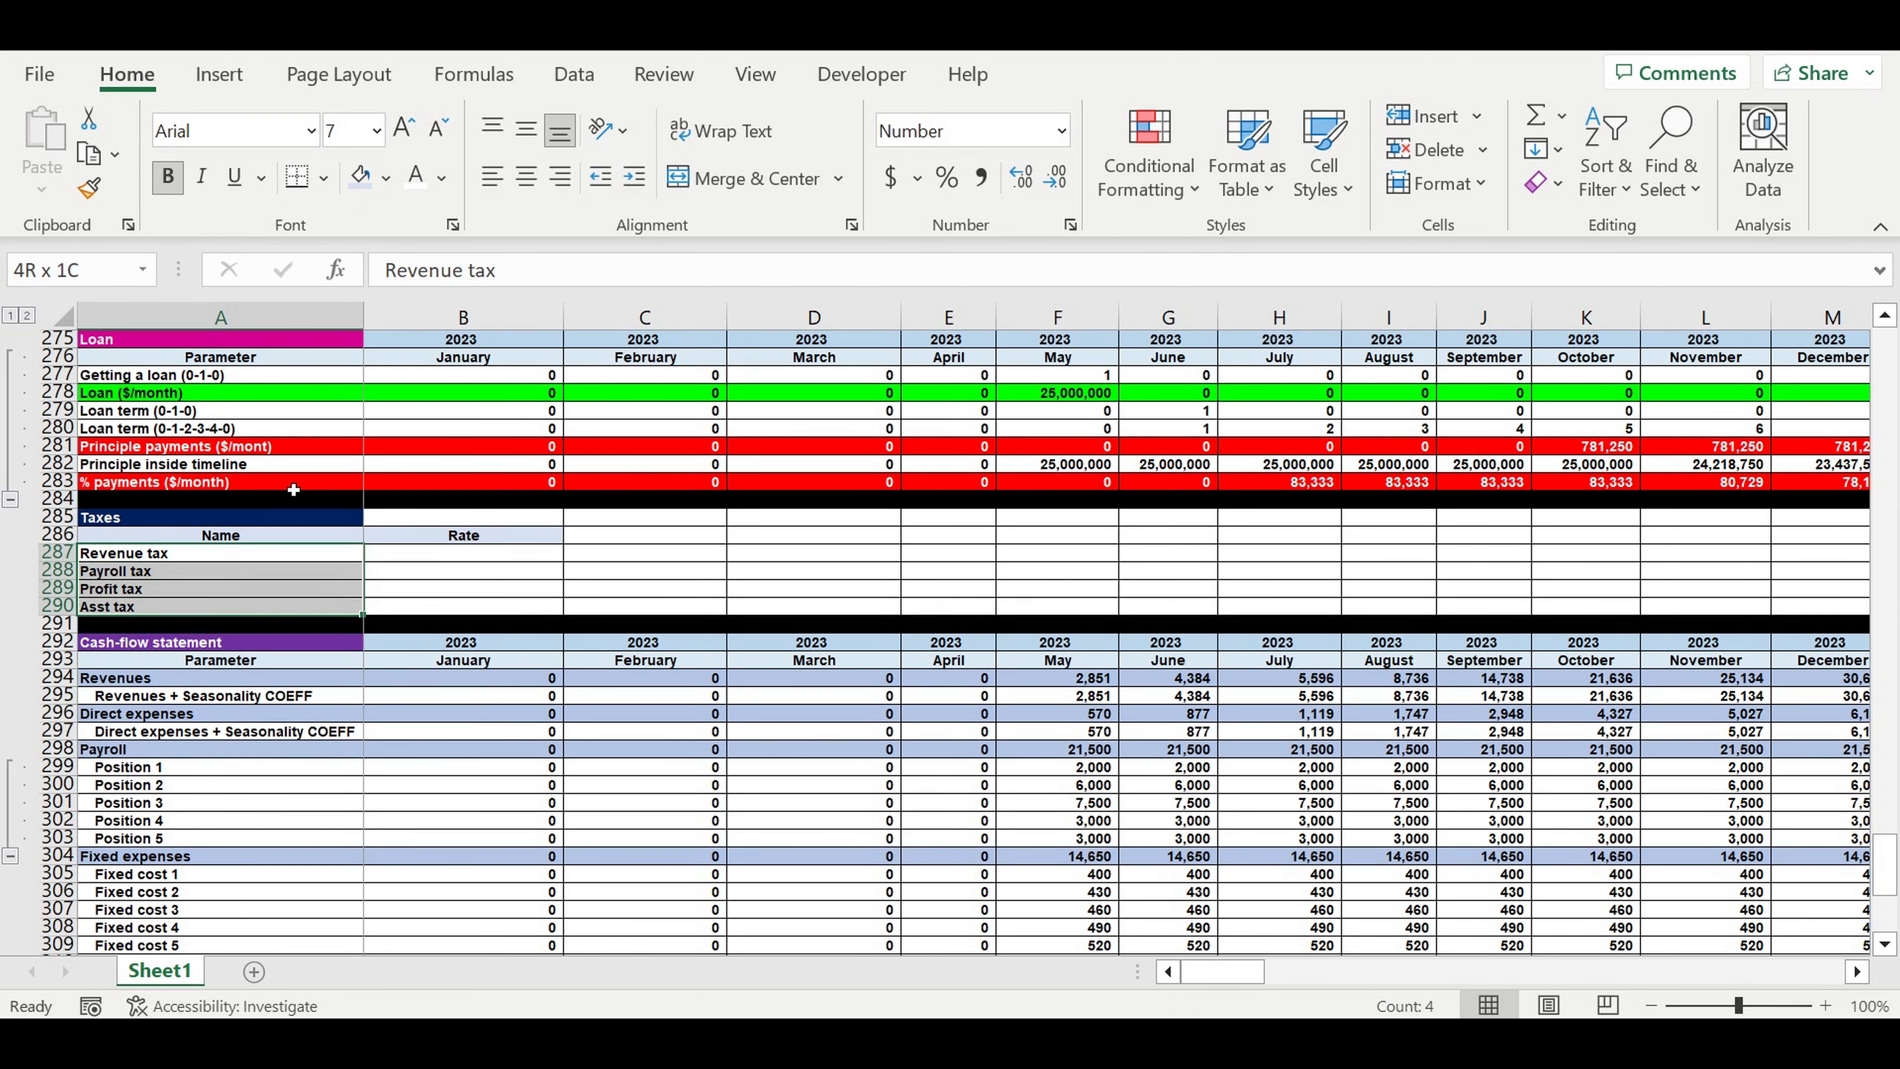
{"action": "left_click", "coordinate": [635, 176]}
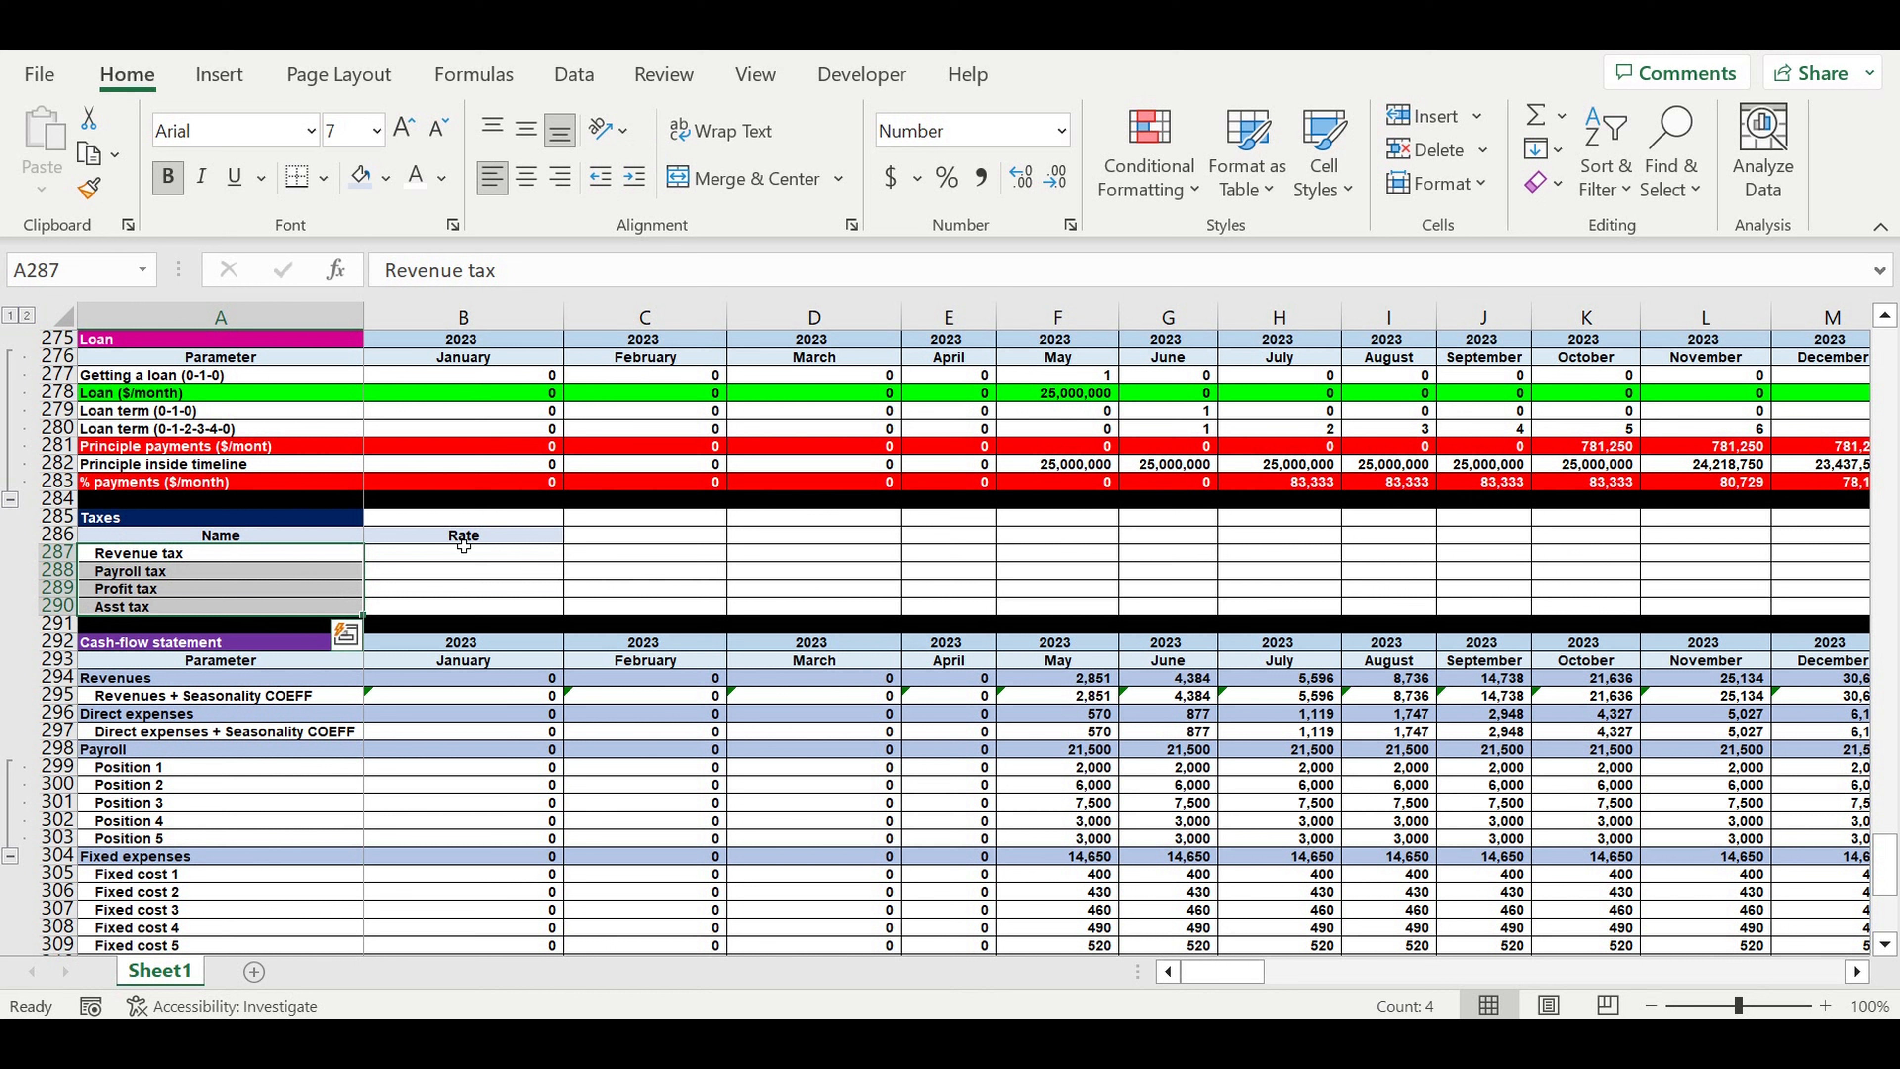
{"action": "left_click_drag", "start_coordinate": [451, 559], "coordinate": [452, 607]}
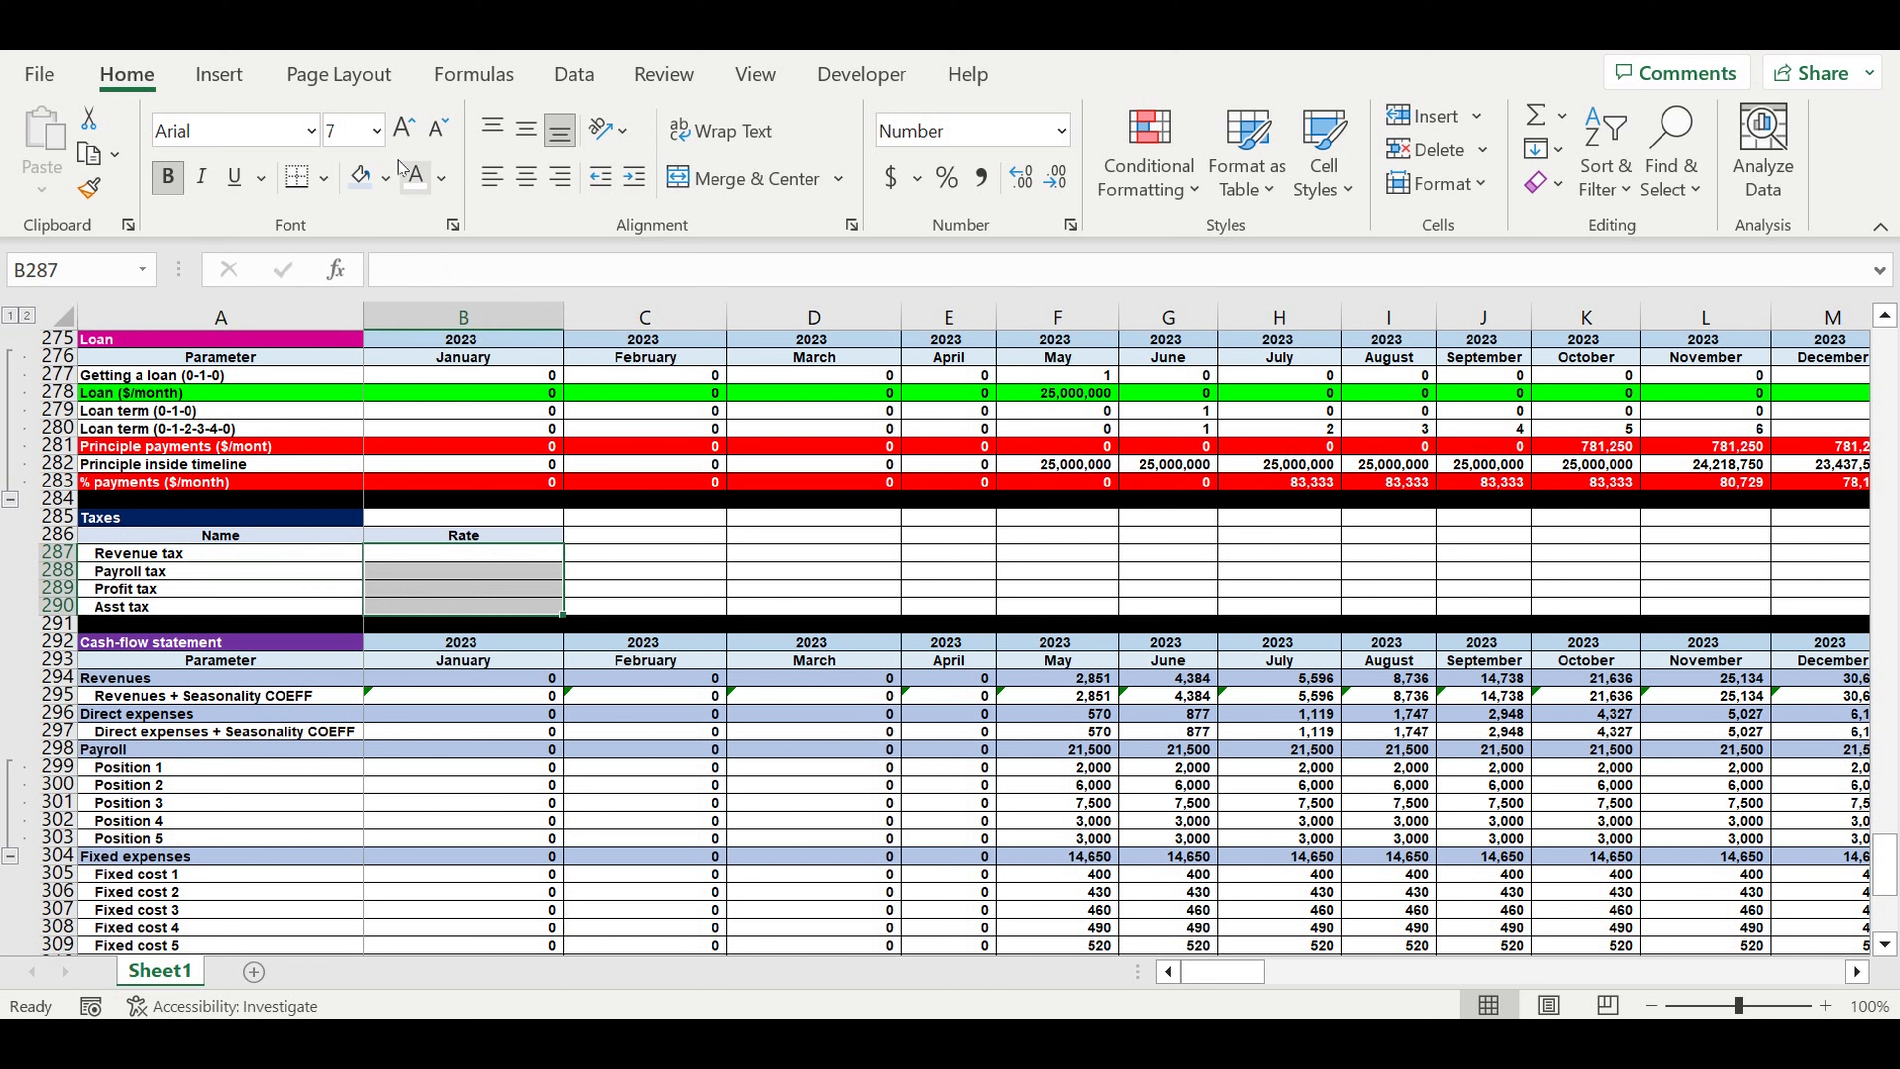
{"action": "left_click", "coordinate": [390, 185]}
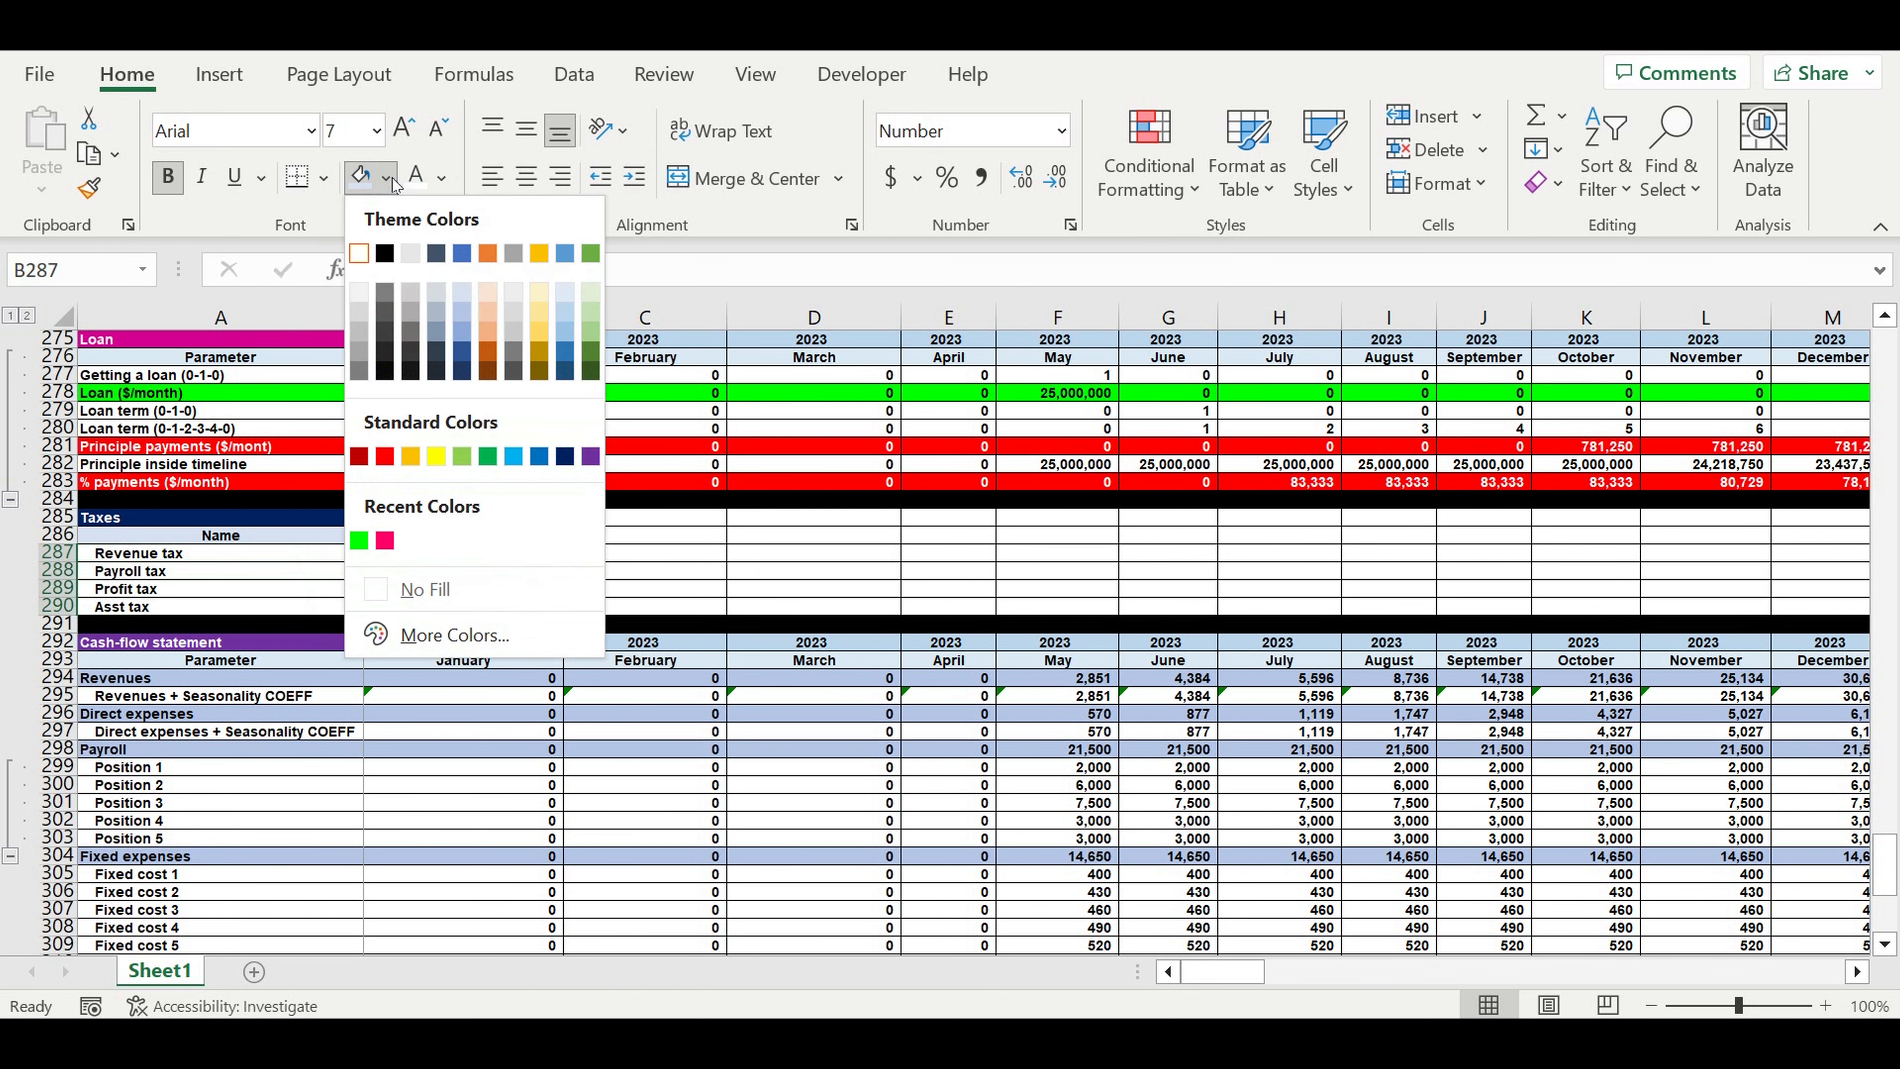
{"action": "left_click", "coordinate": [517, 463]}
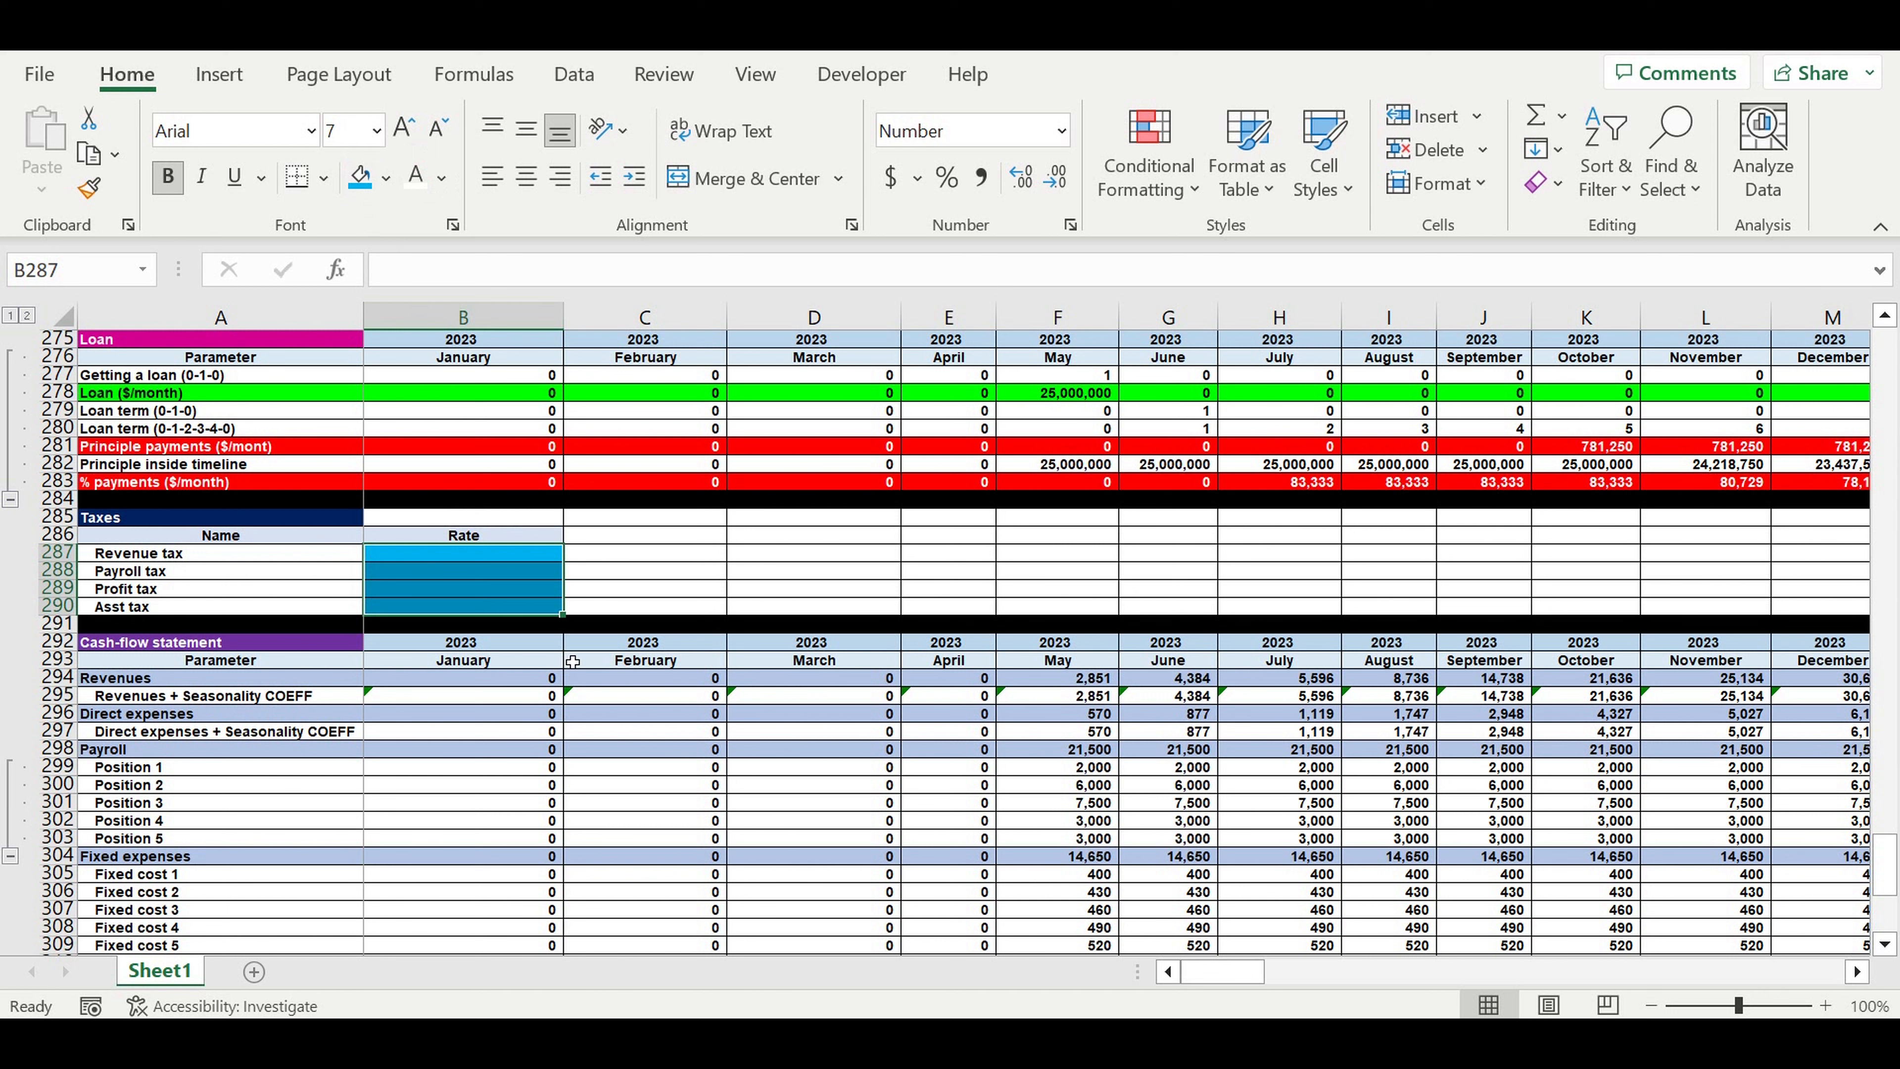
{"action": "left_click", "coordinate": [637, 573]}
Enter 3 as the revenue tax rate and format the rate cells B287:B289 as percentages
{"action": "left_click", "coordinate": [546, 556]}
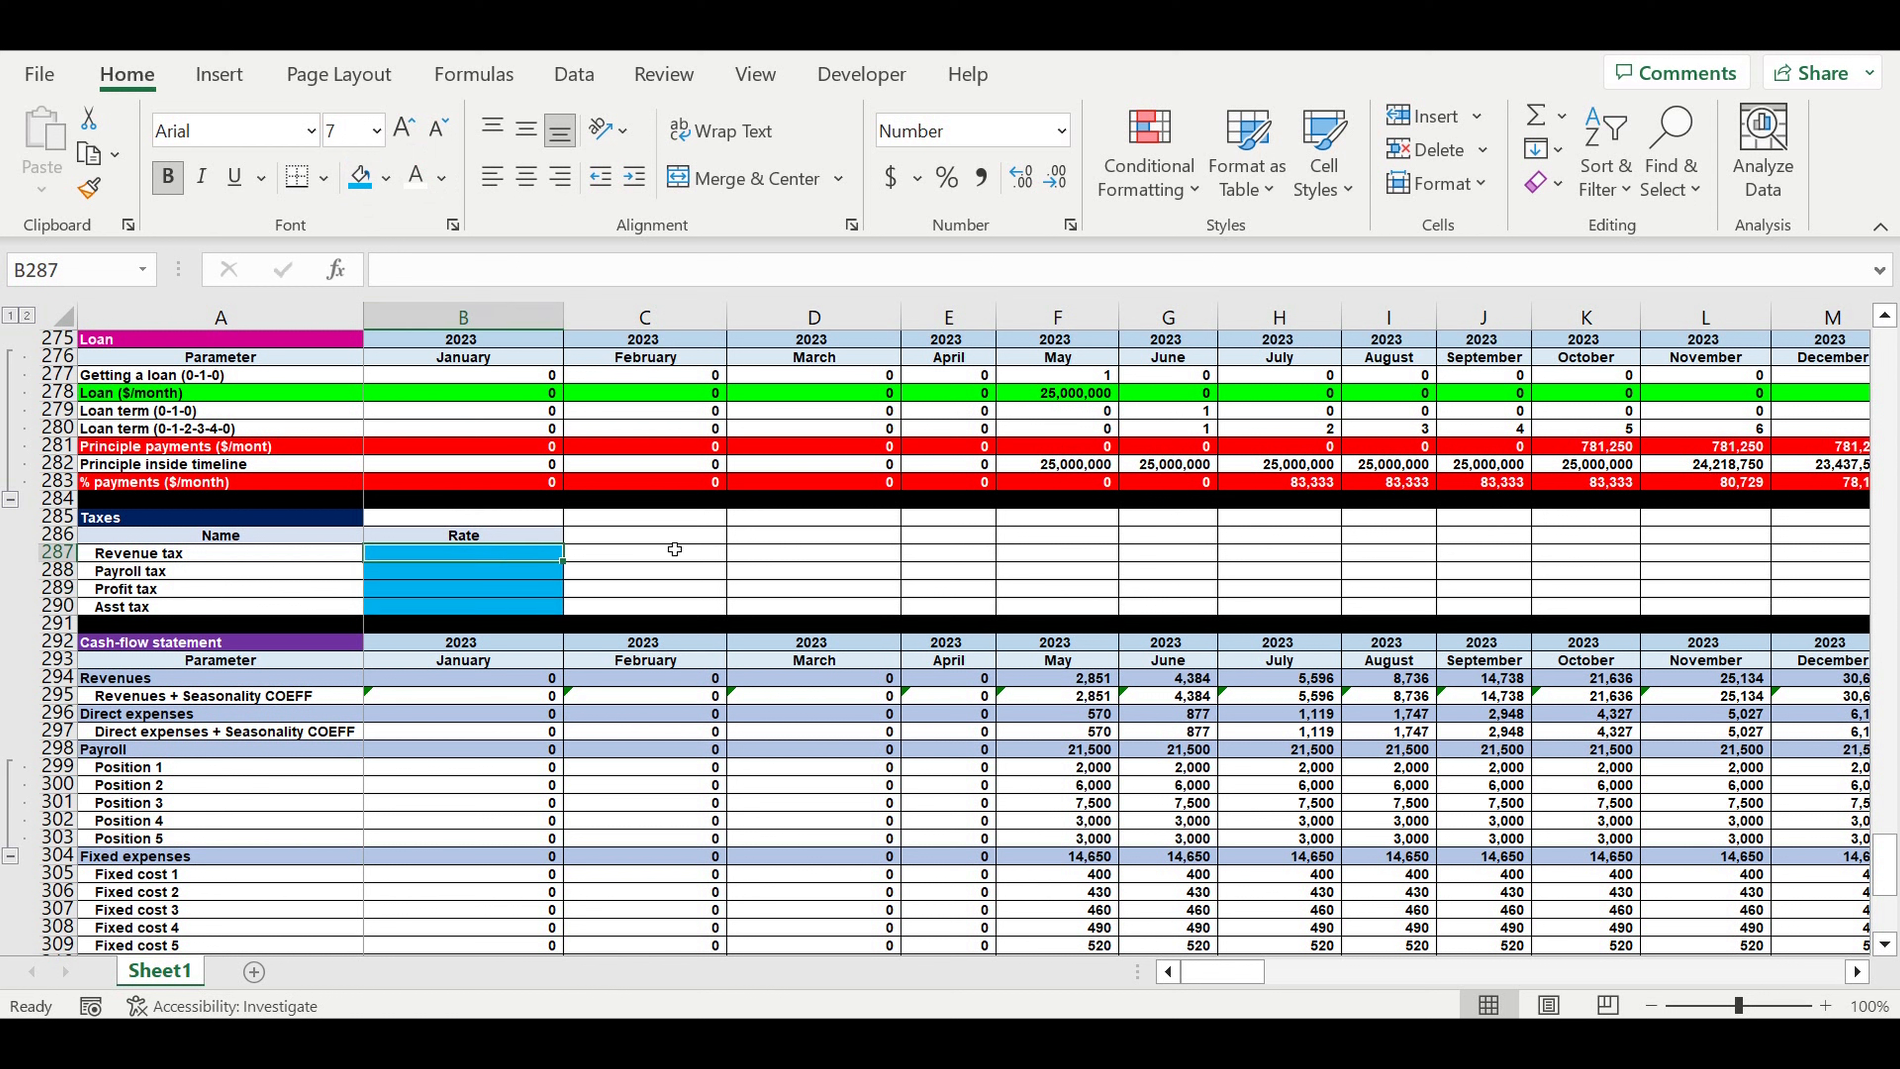
{"action": "type", "text": "3"}
{"action": "key", "text": "Return"}
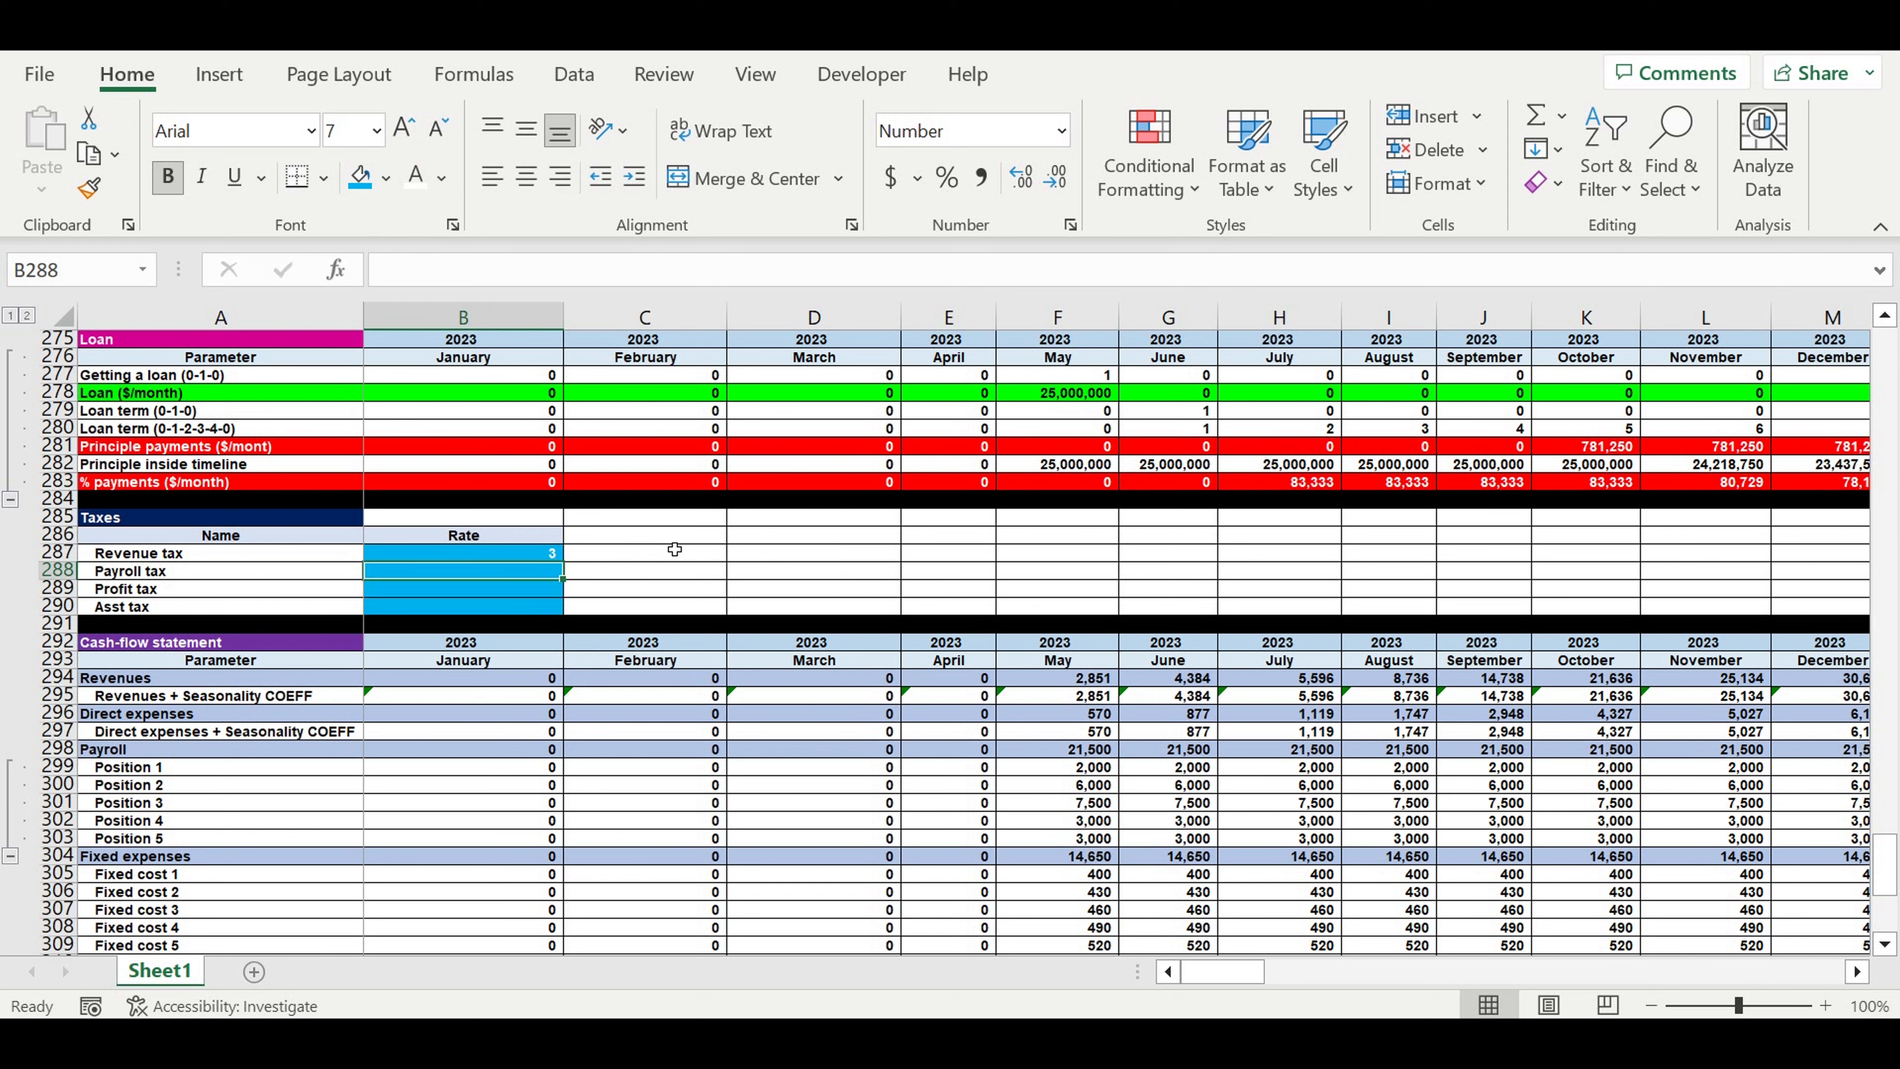
{"action": "left_click_drag", "start_coordinate": [438, 555], "coordinate": [436, 594]}
{"action": "left_click", "coordinate": [946, 177]}
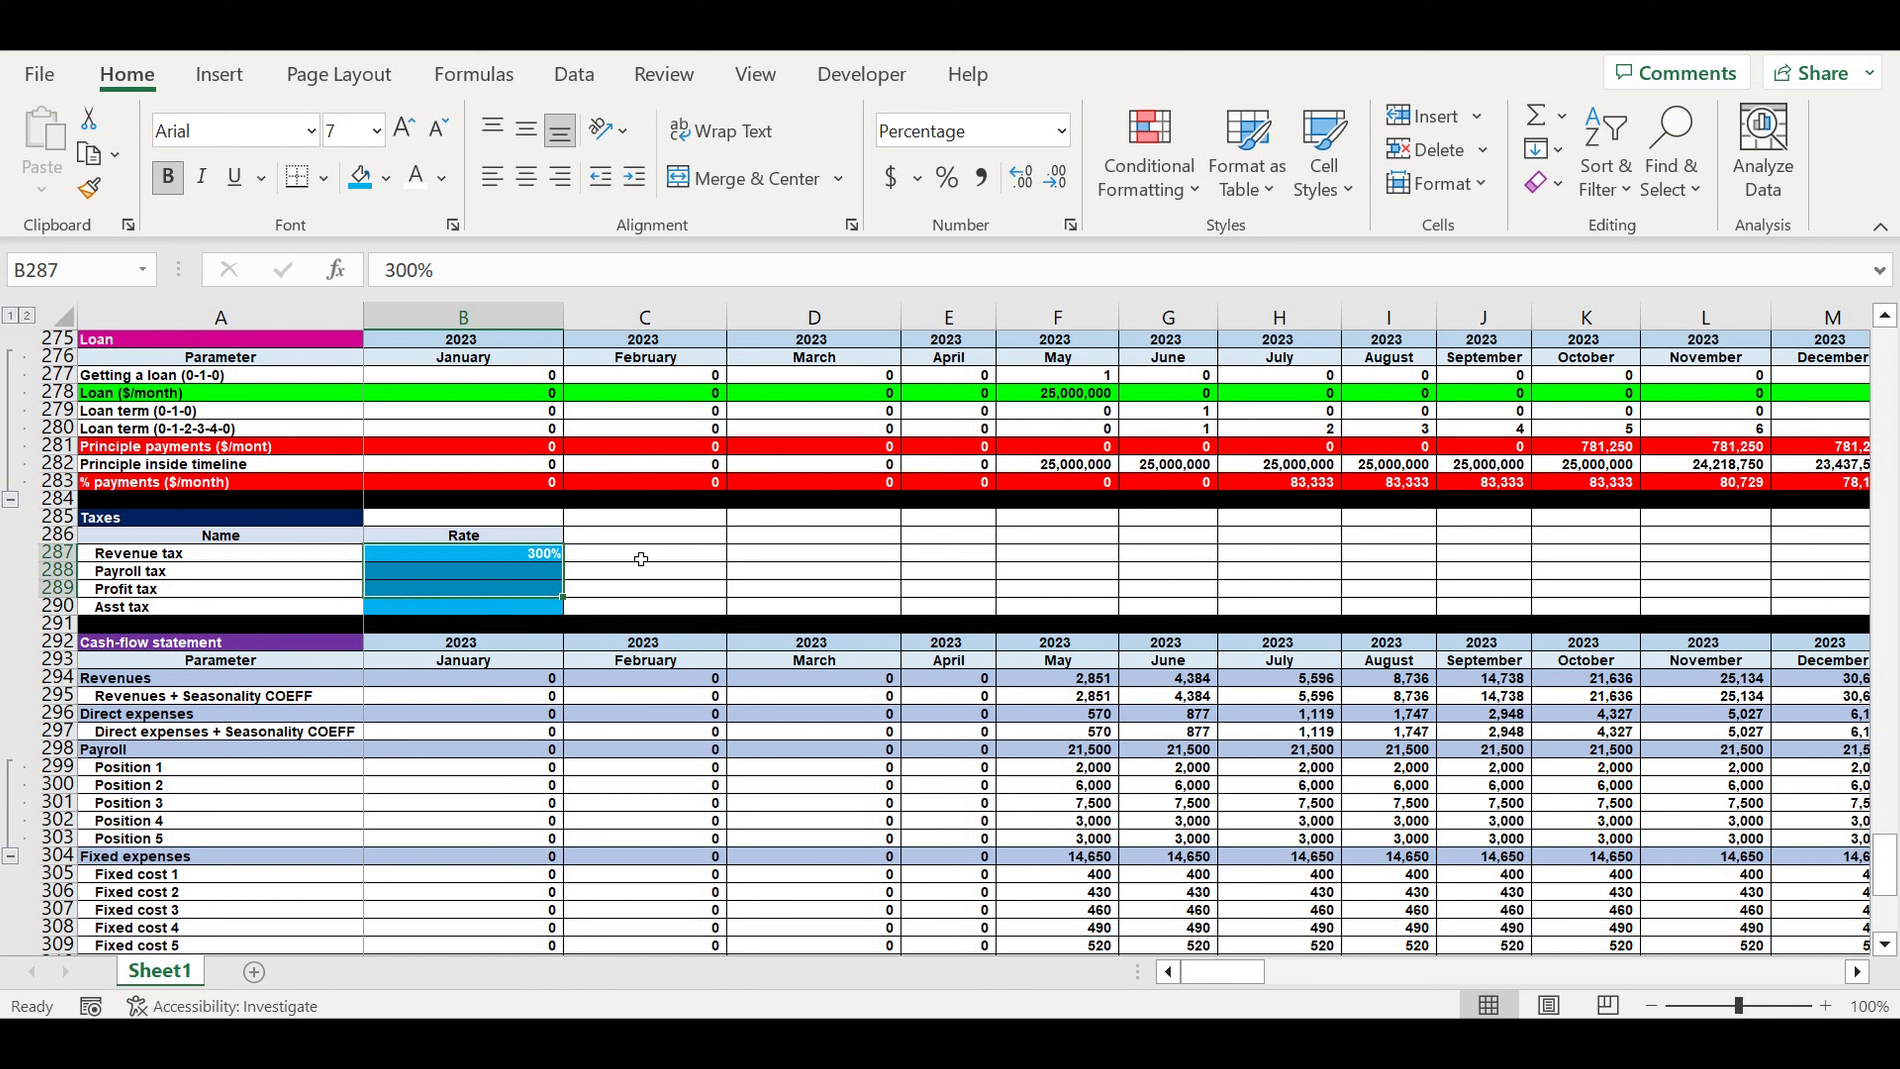
Set the tax rates to 3% for revenue, 8% for payroll and 6% for profit, and enter 2,000 for the asset tax
{"action": "left_click", "coordinate": [512, 558]}
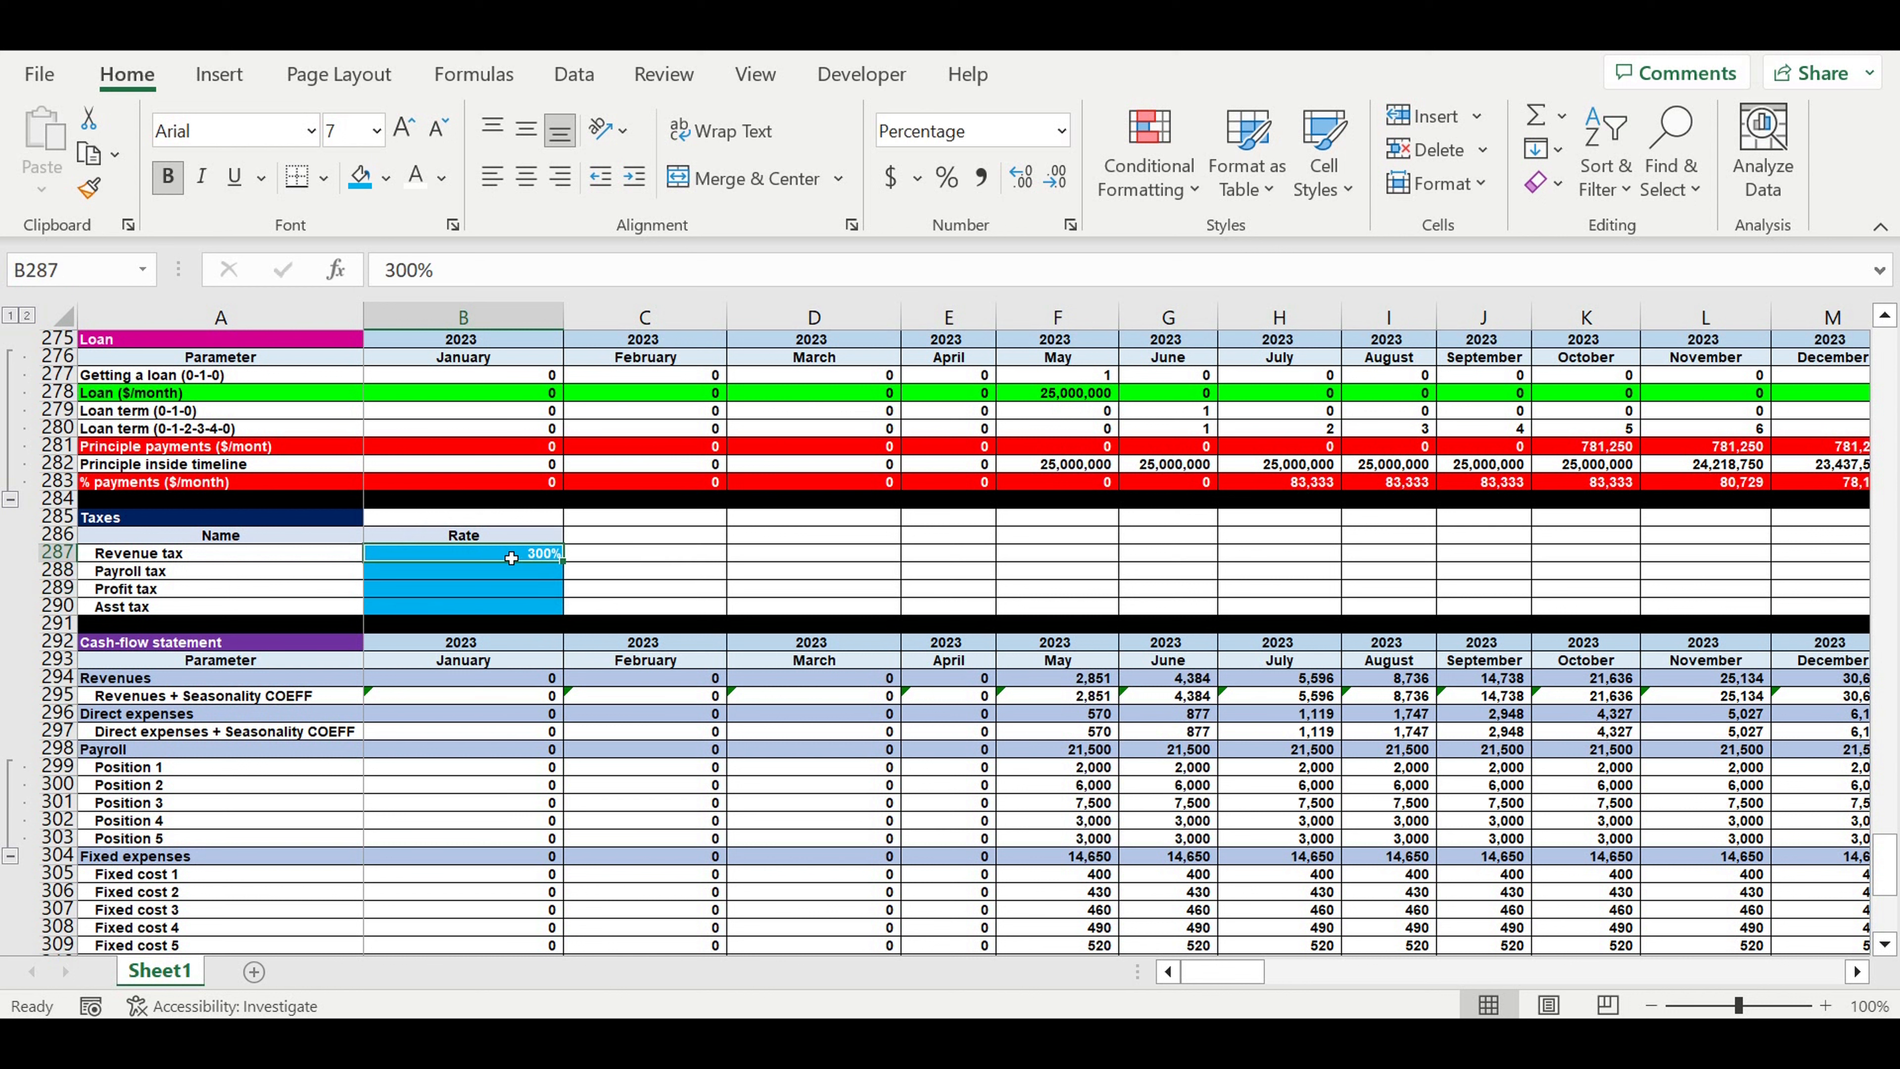
{"action": "type", "text": "3"}
{"action": "key", "text": "Return"}
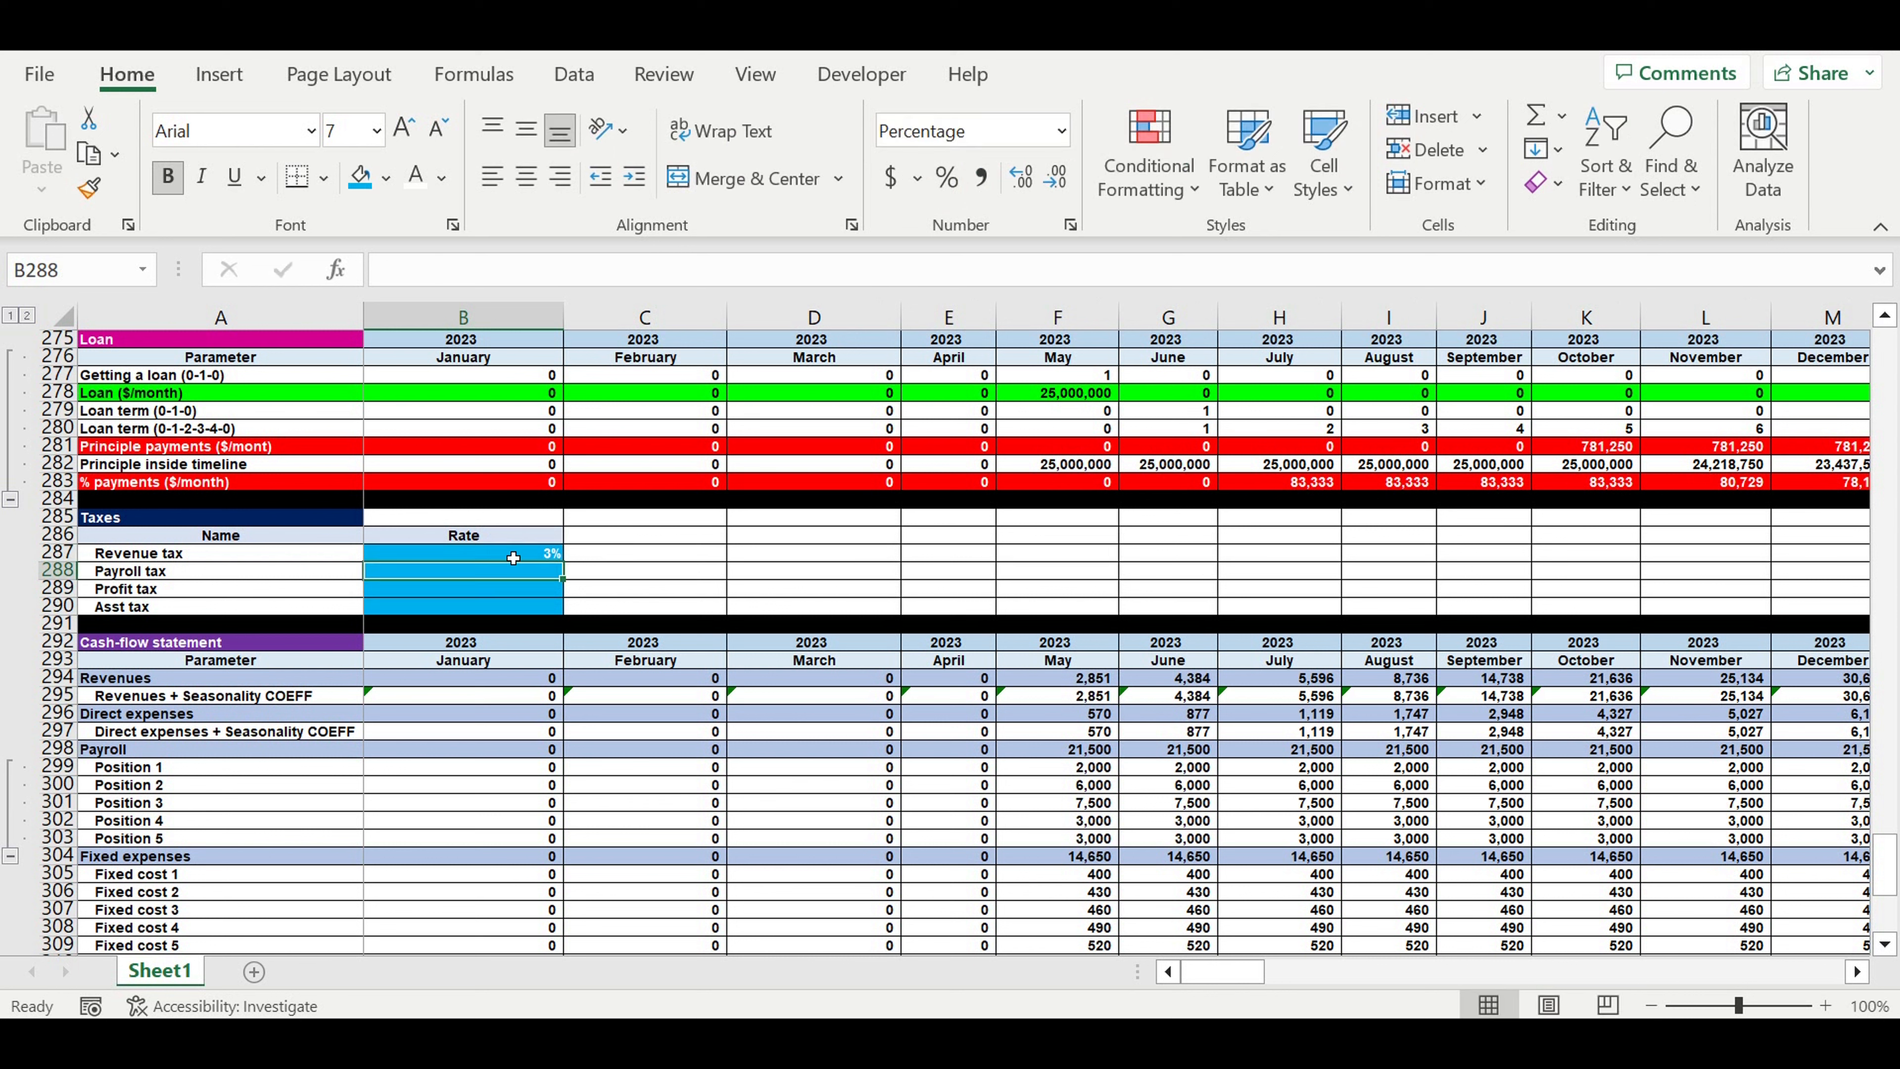
{"action": "type", "text": "8"}
{"action": "key", "text": "Return"}
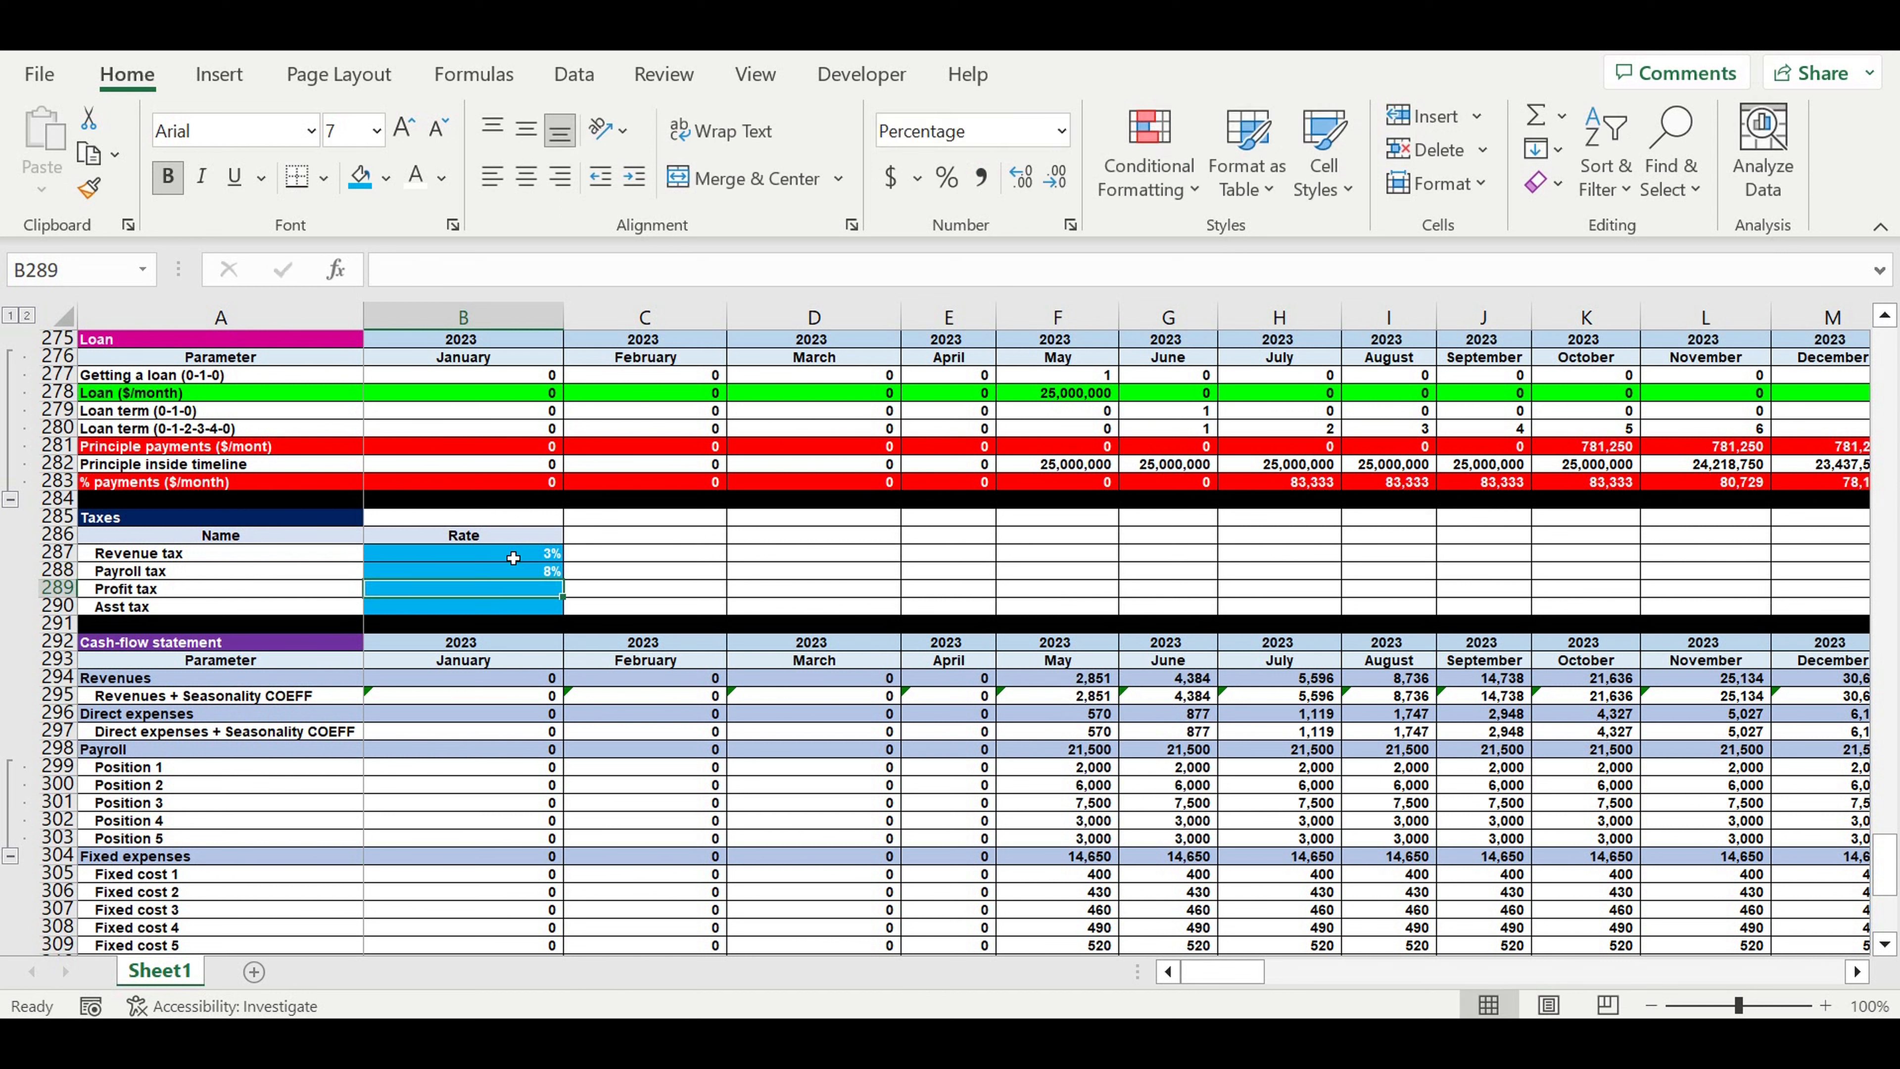
{"action": "type", "text": "6"}
{"action": "key", "text": "Return"}
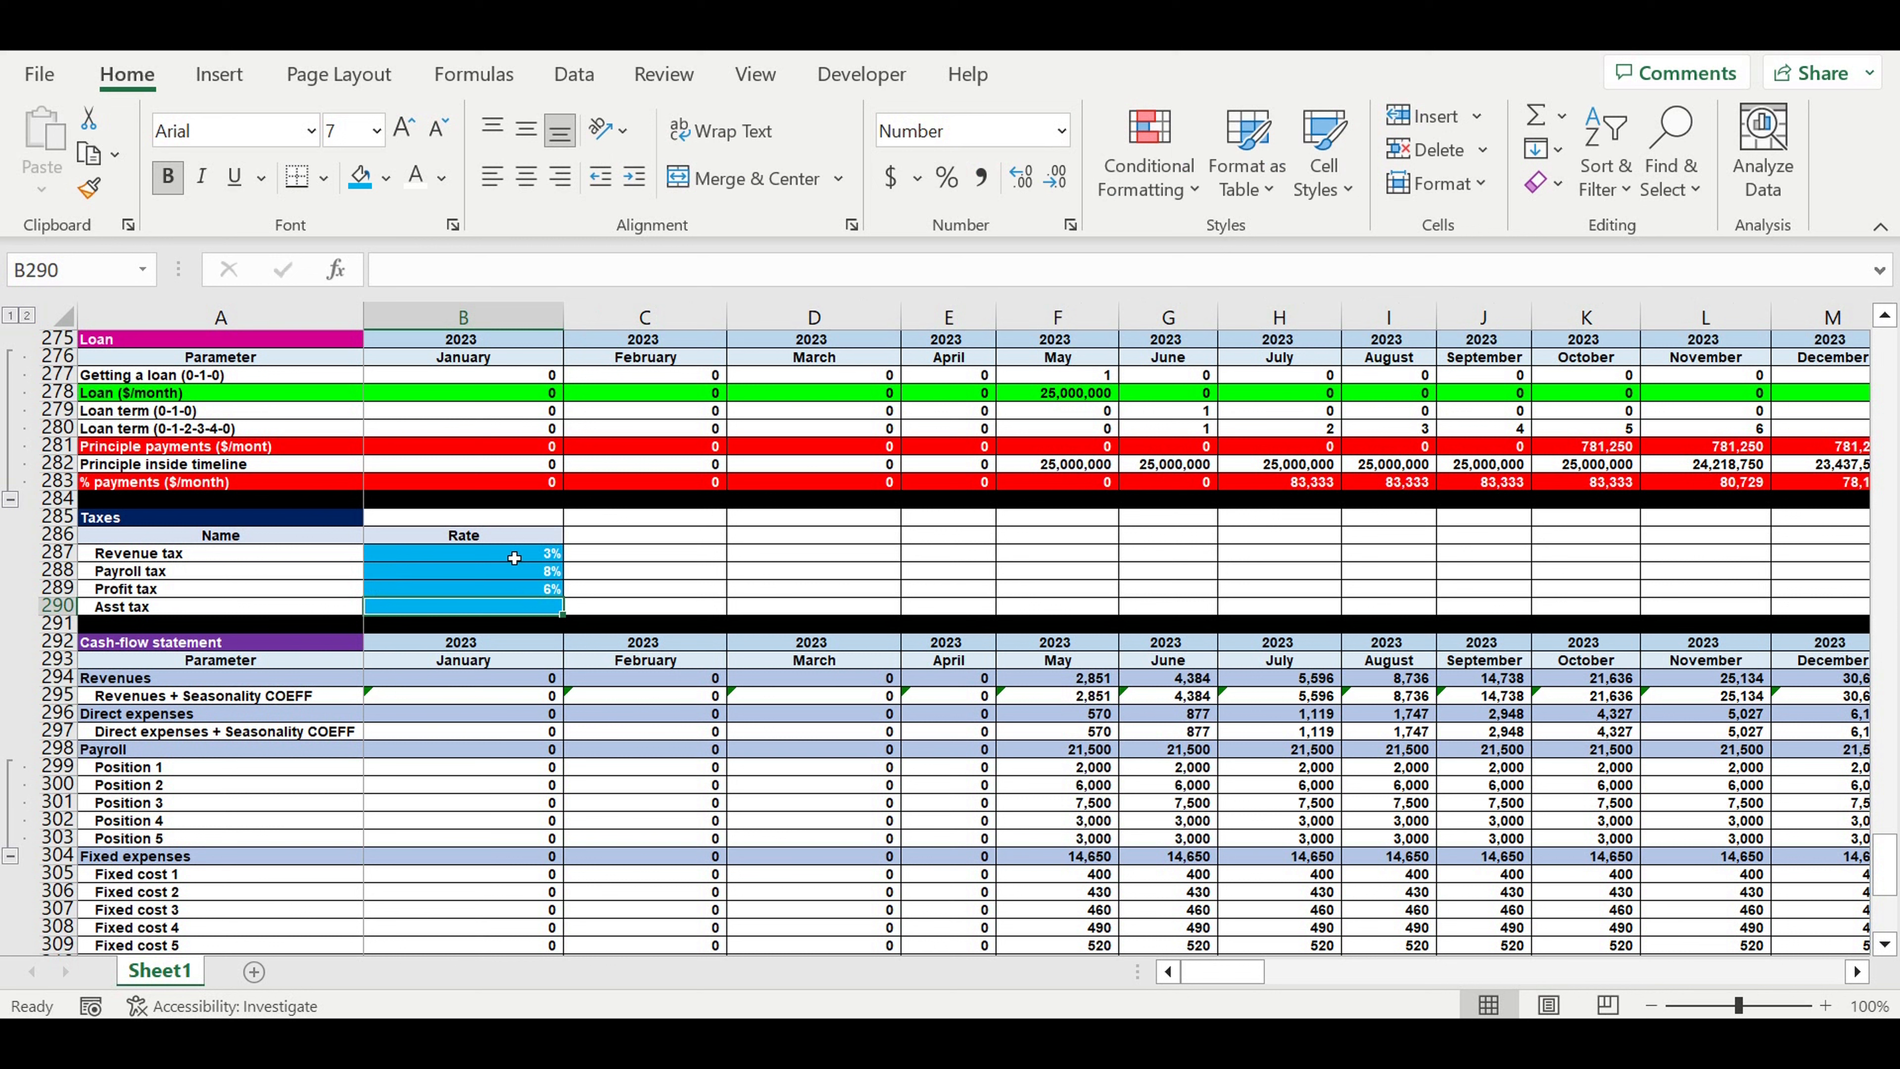
{"action": "type", "text": "2,"}
{"action": "type", "text": "00"}
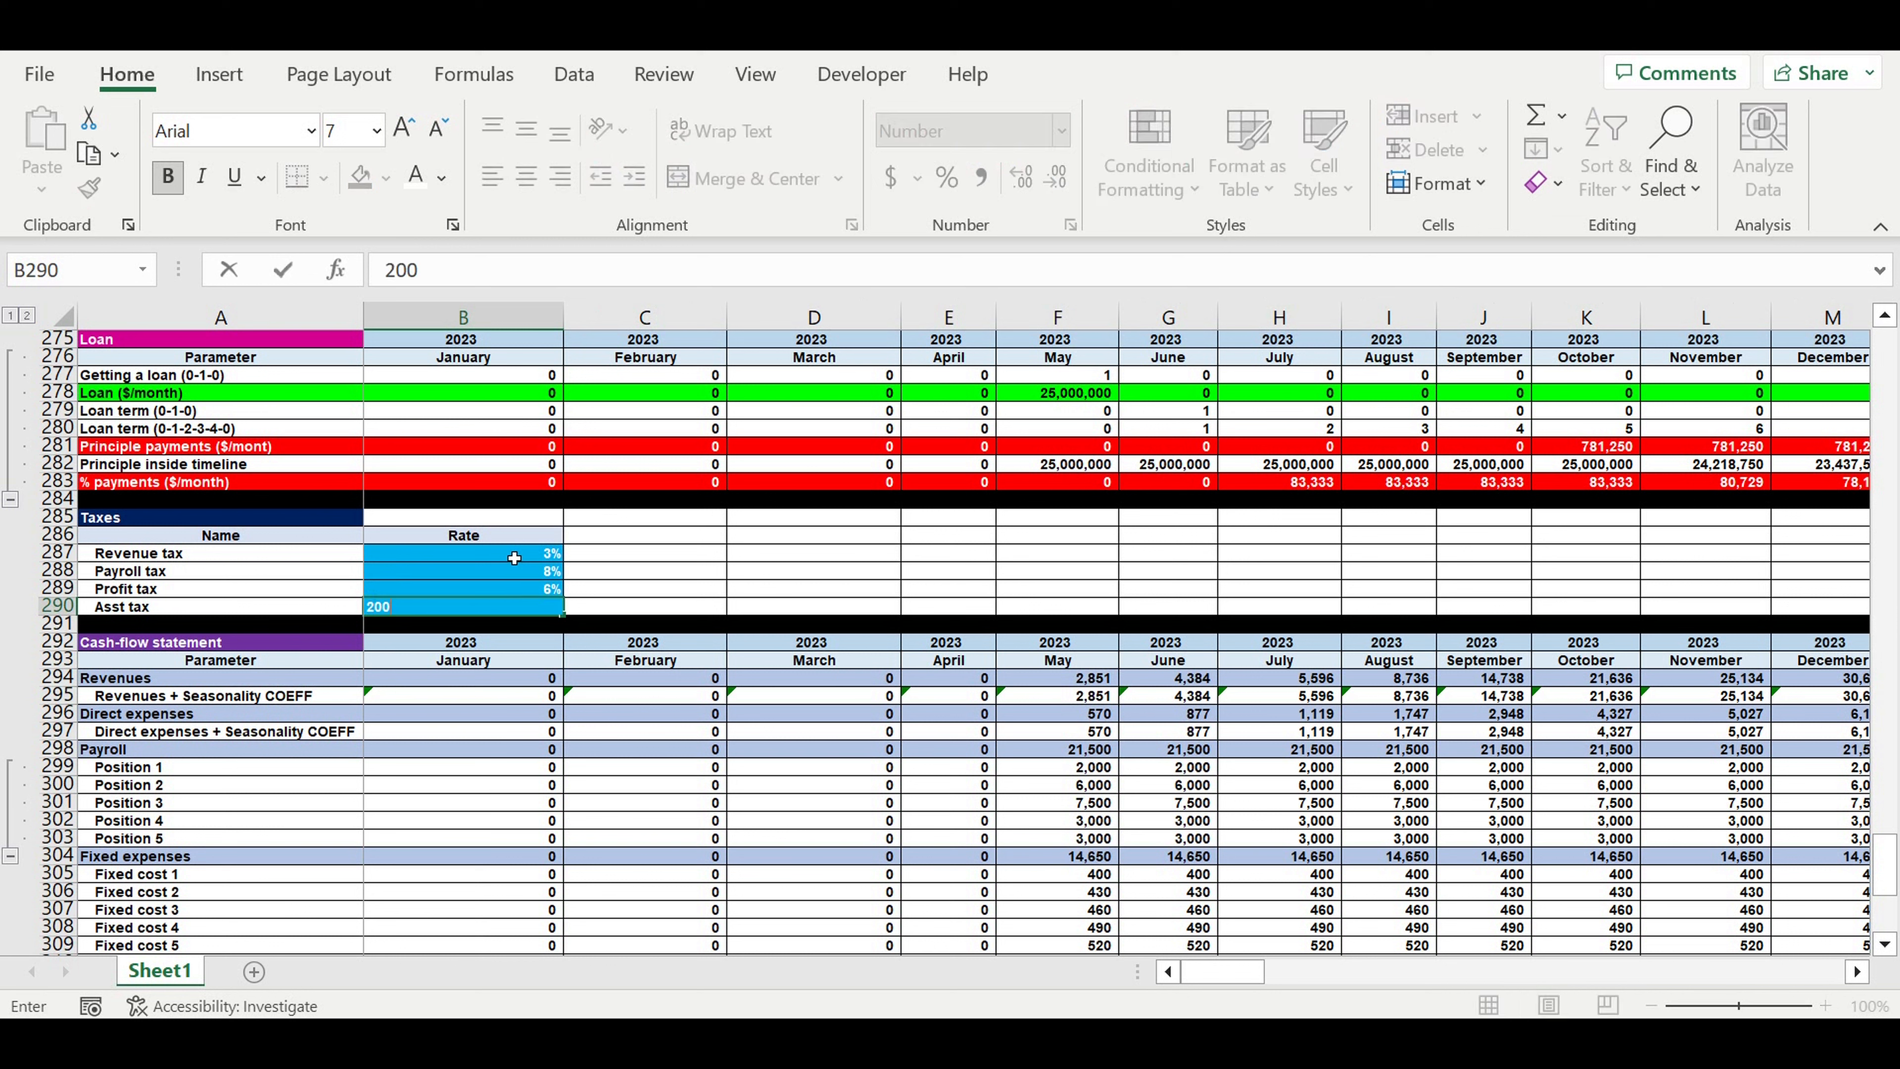
{"action": "type", "text": "0"}
{"action": "key", "text": "Return"}
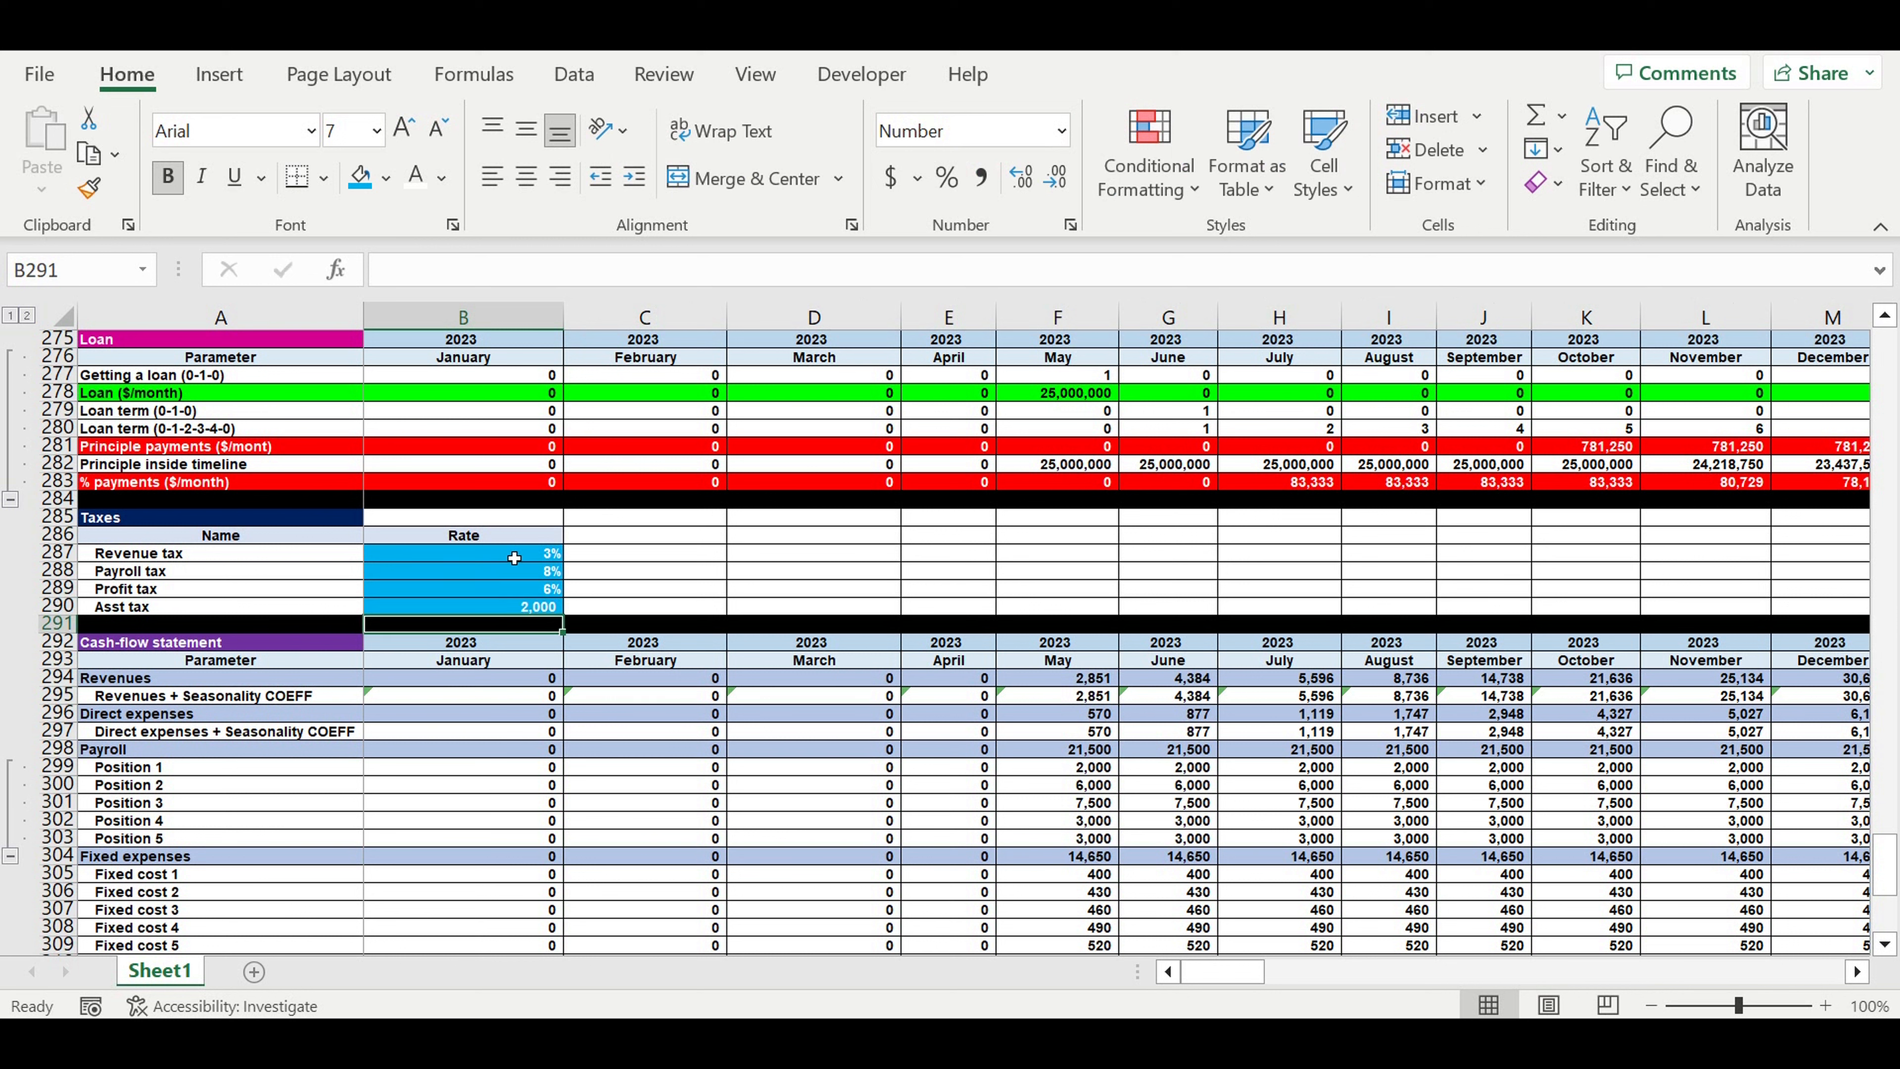
Correct the misspelled tax name in A290 to "Asset tax"
{"action": "left_click", "coordinate": [159, 612]}
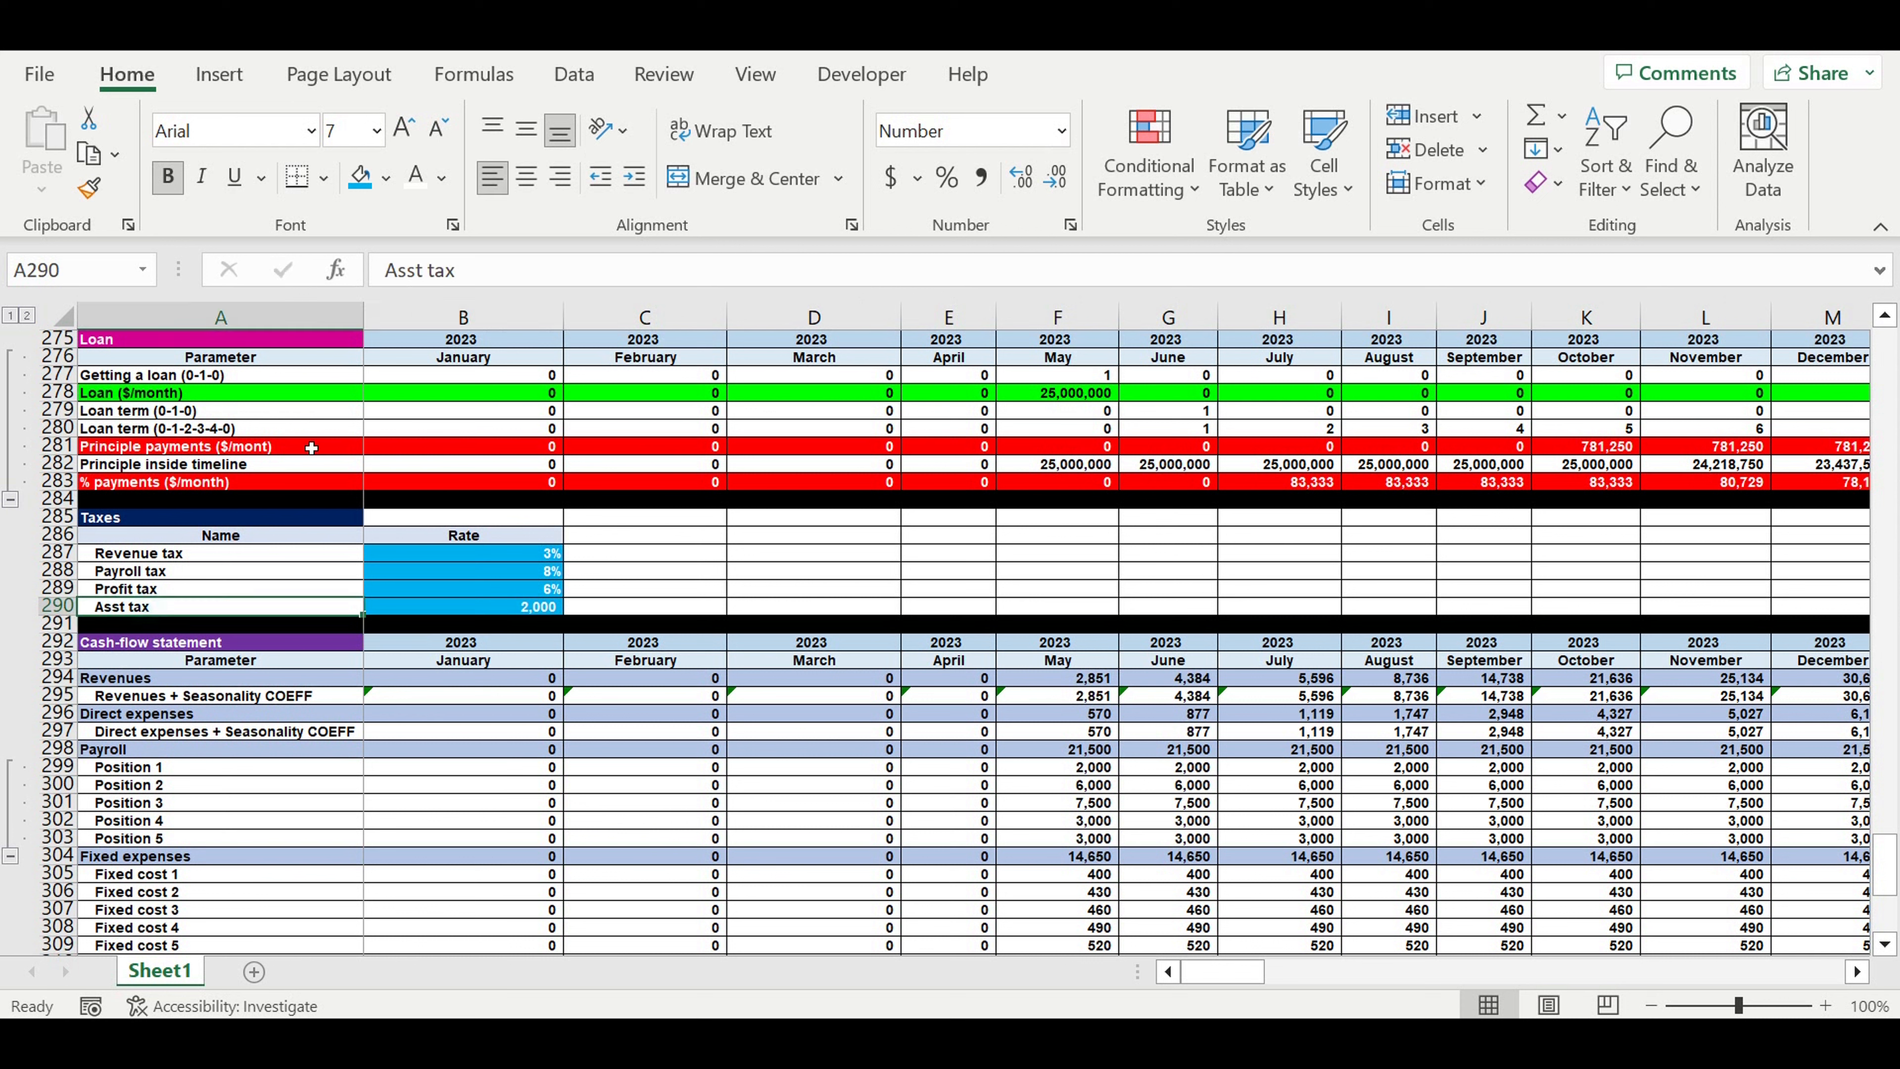
{"action": "left_click", "coordinate": [428, 273]}
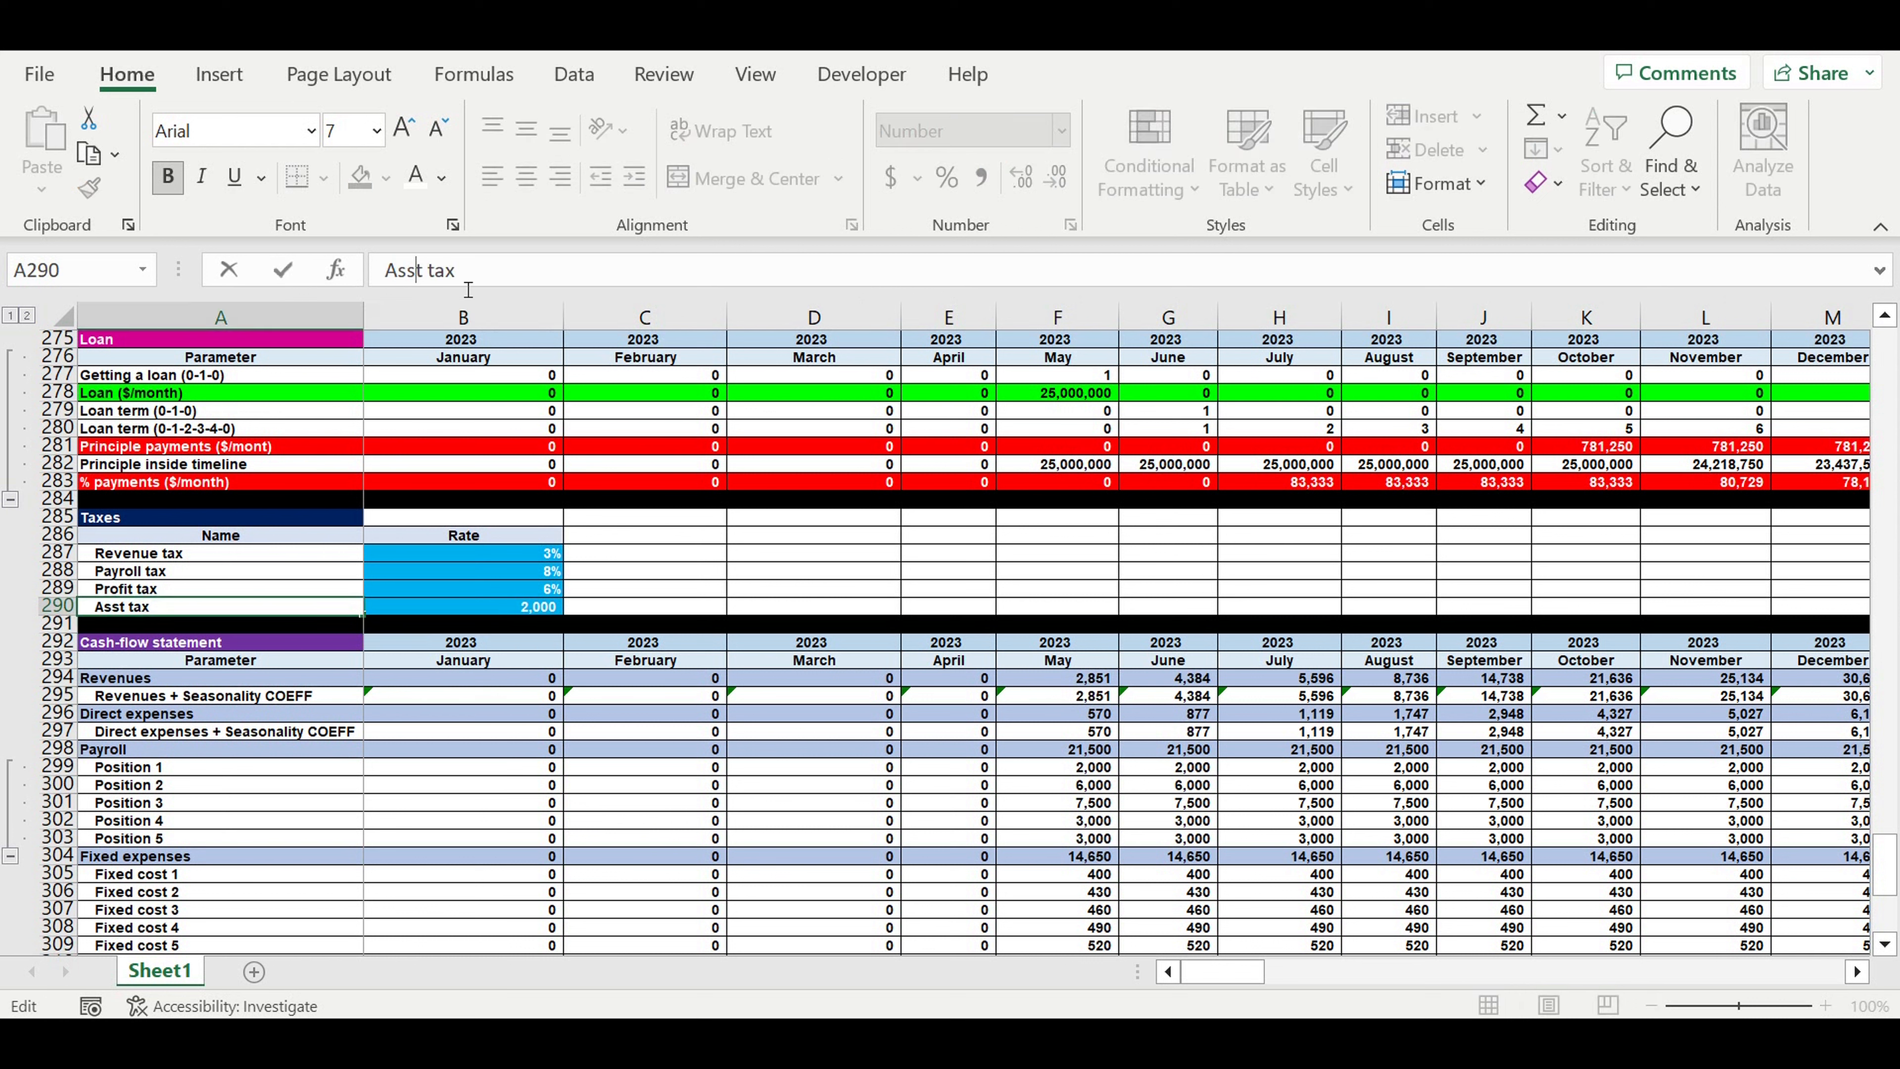
{"action": "type", "text": "e"}
{"action": "key", "text": "Return"}
{"action": "left_click", "coordinate": [658, 714]}
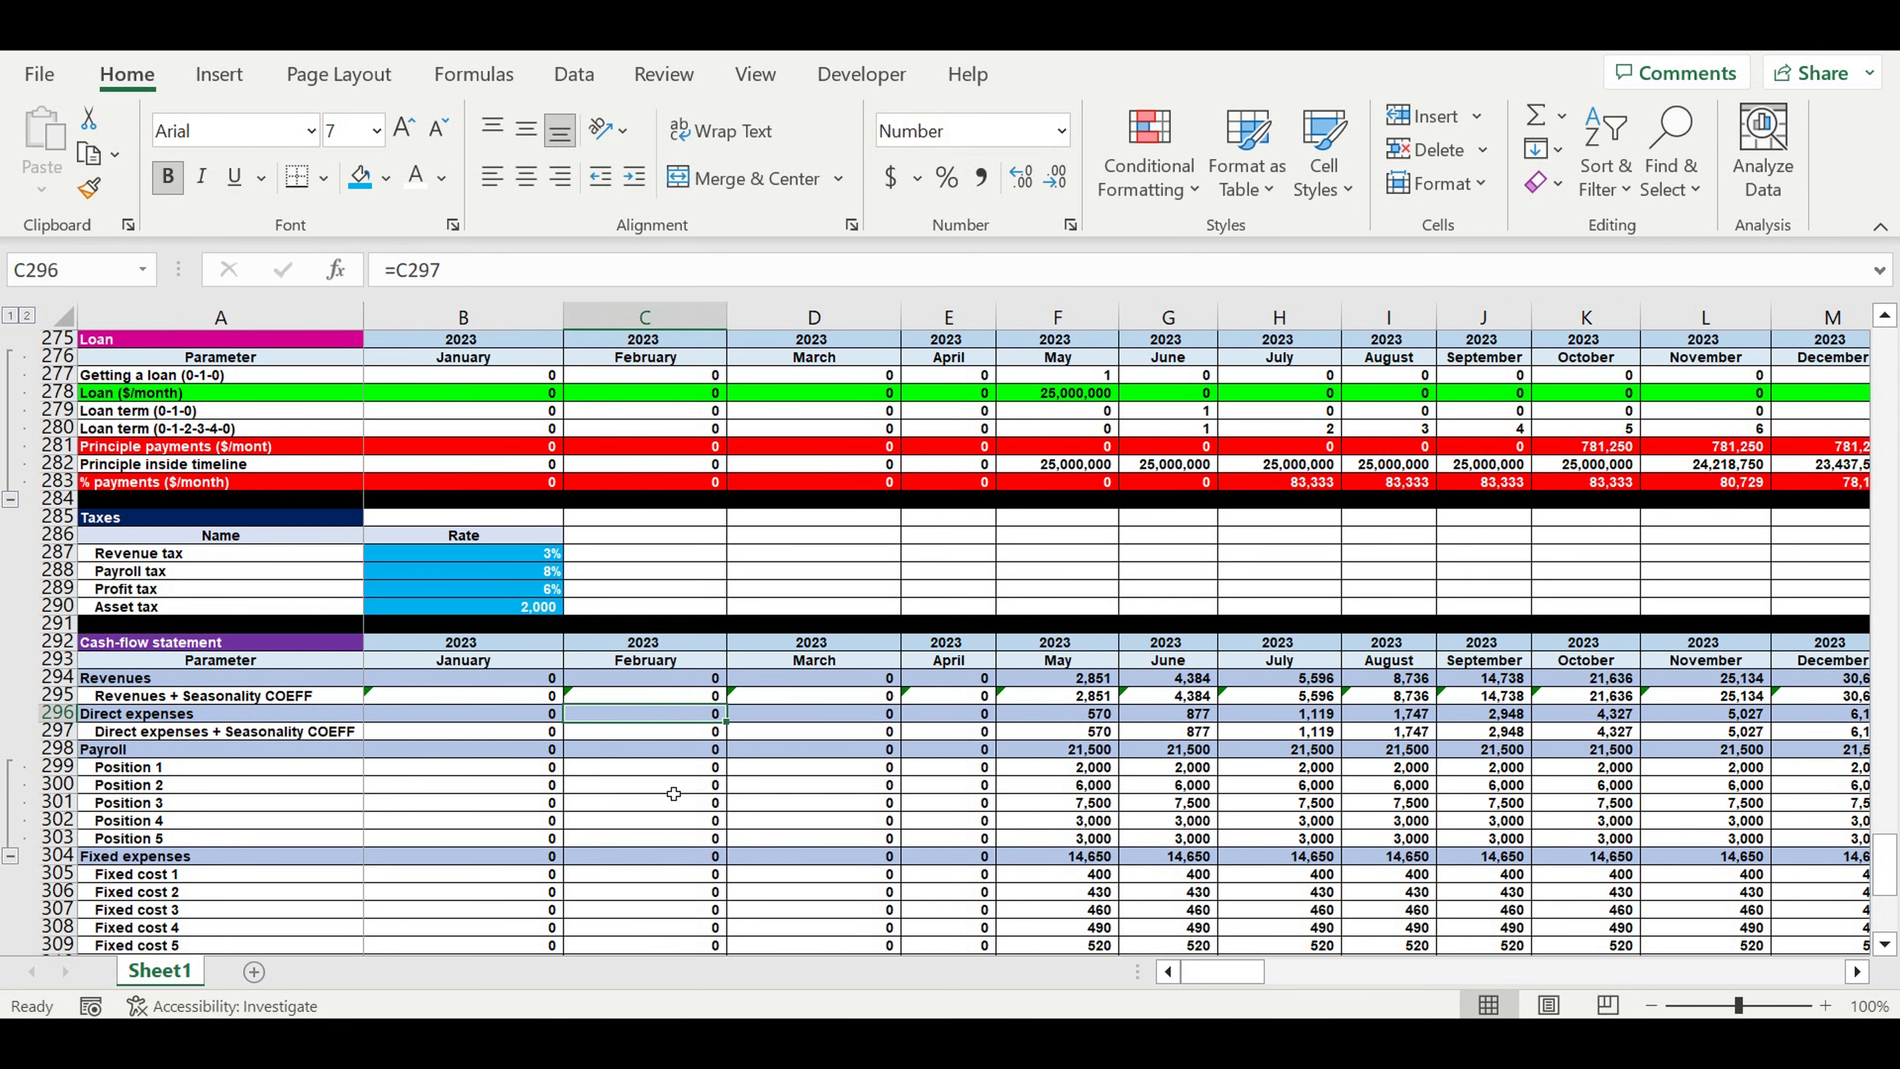
Group rows 305 to 324, Fixed cost 1 through Fixed cost 20, in the cash-flow statement
{"action": "scroll", "coordinate": [658, 749], "scroll_direction": "down", "scroll_amount": 3}
{"action": "scroll", "coordinate": [613, 746], "scroll_direction": "down", "scroll_amount": 6}
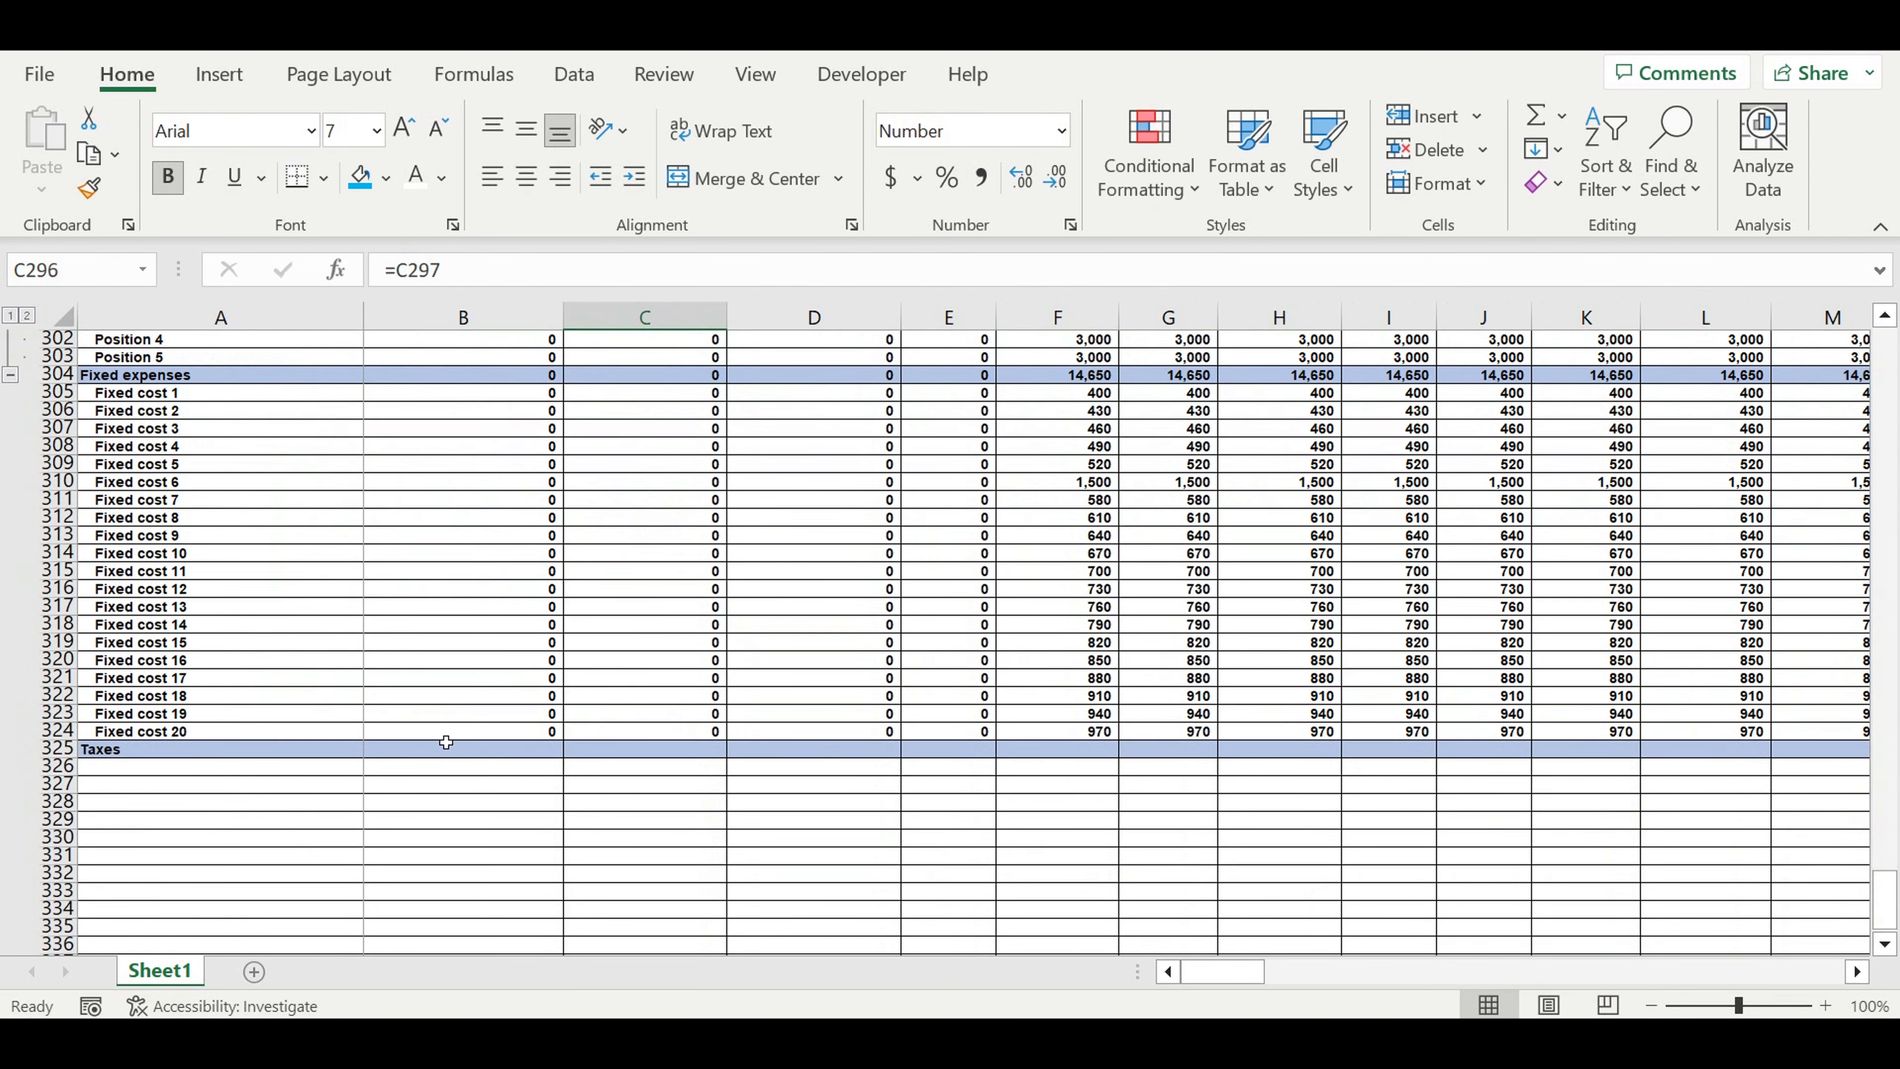
{"action": "left_click_drag", "start_coordinate": [65, 394], "coordinate": [11, 739]}
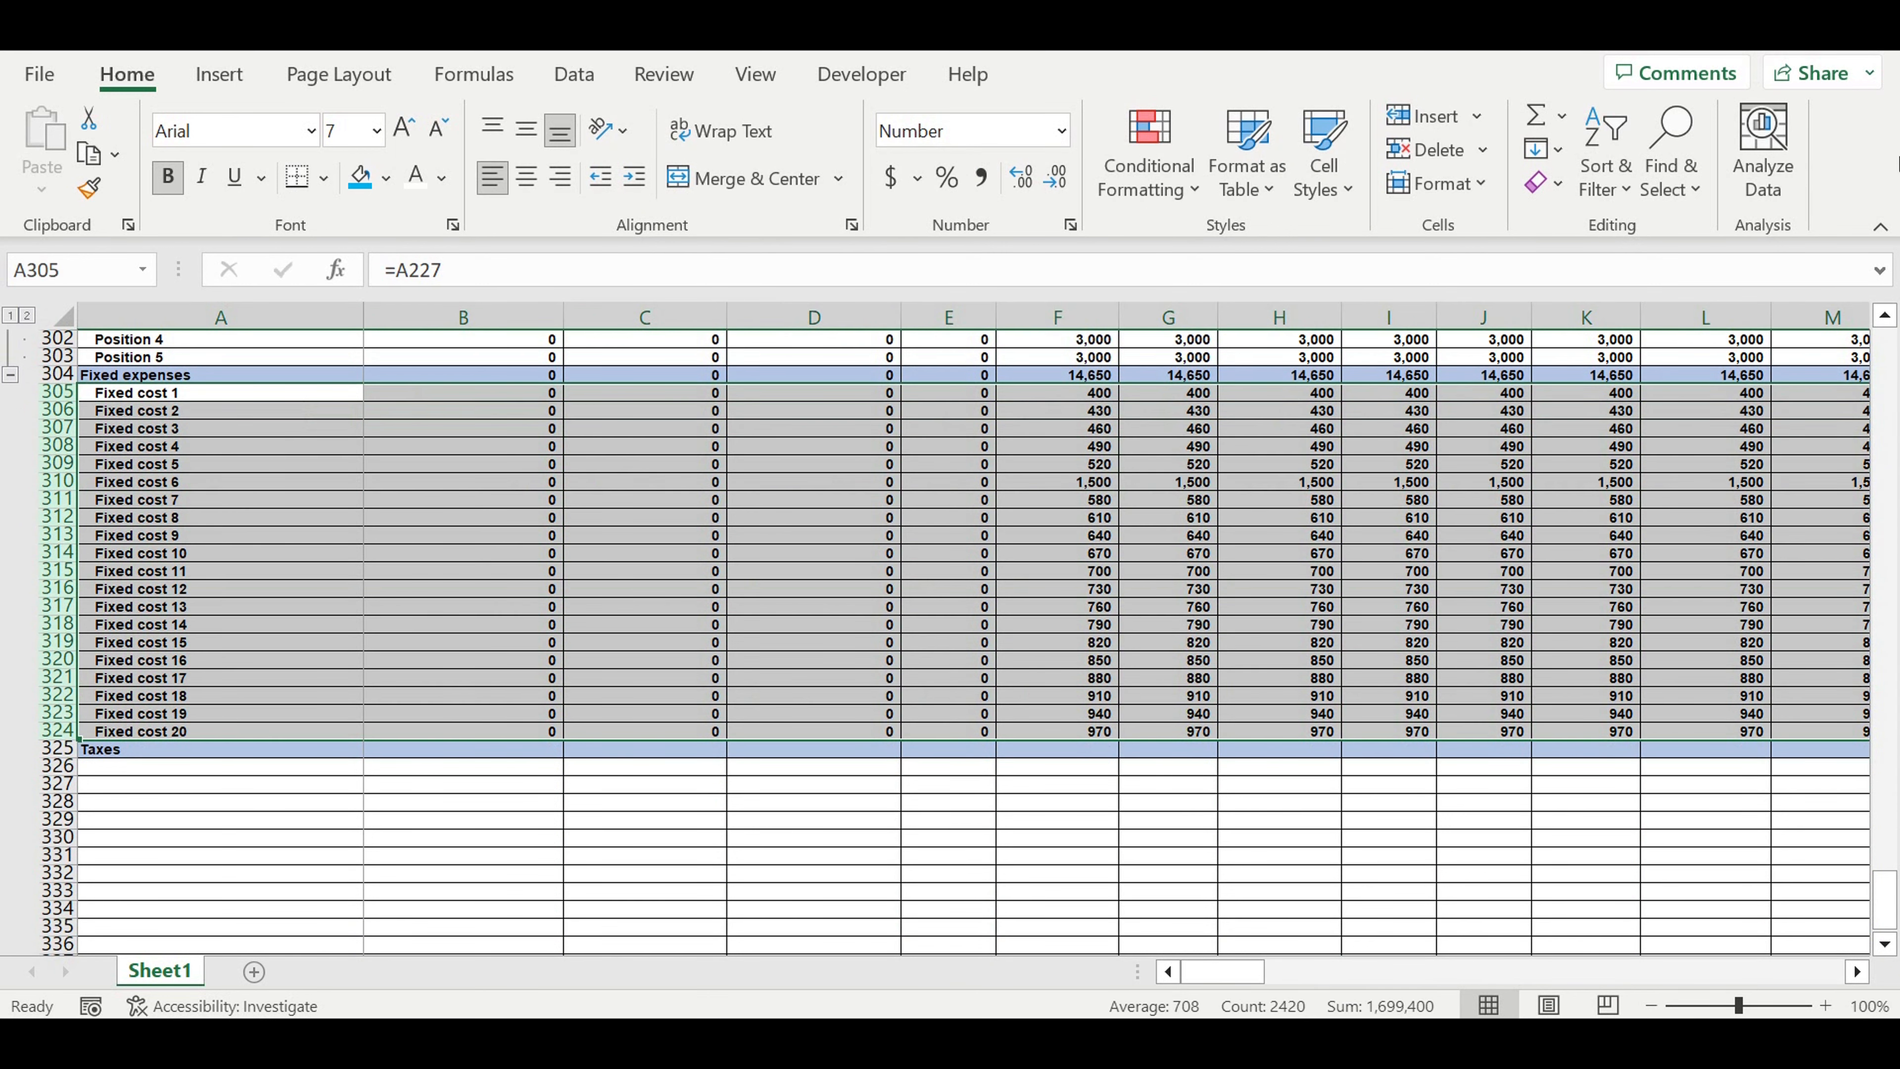
{"action": "left_click", "coordinate": [591, 77]}
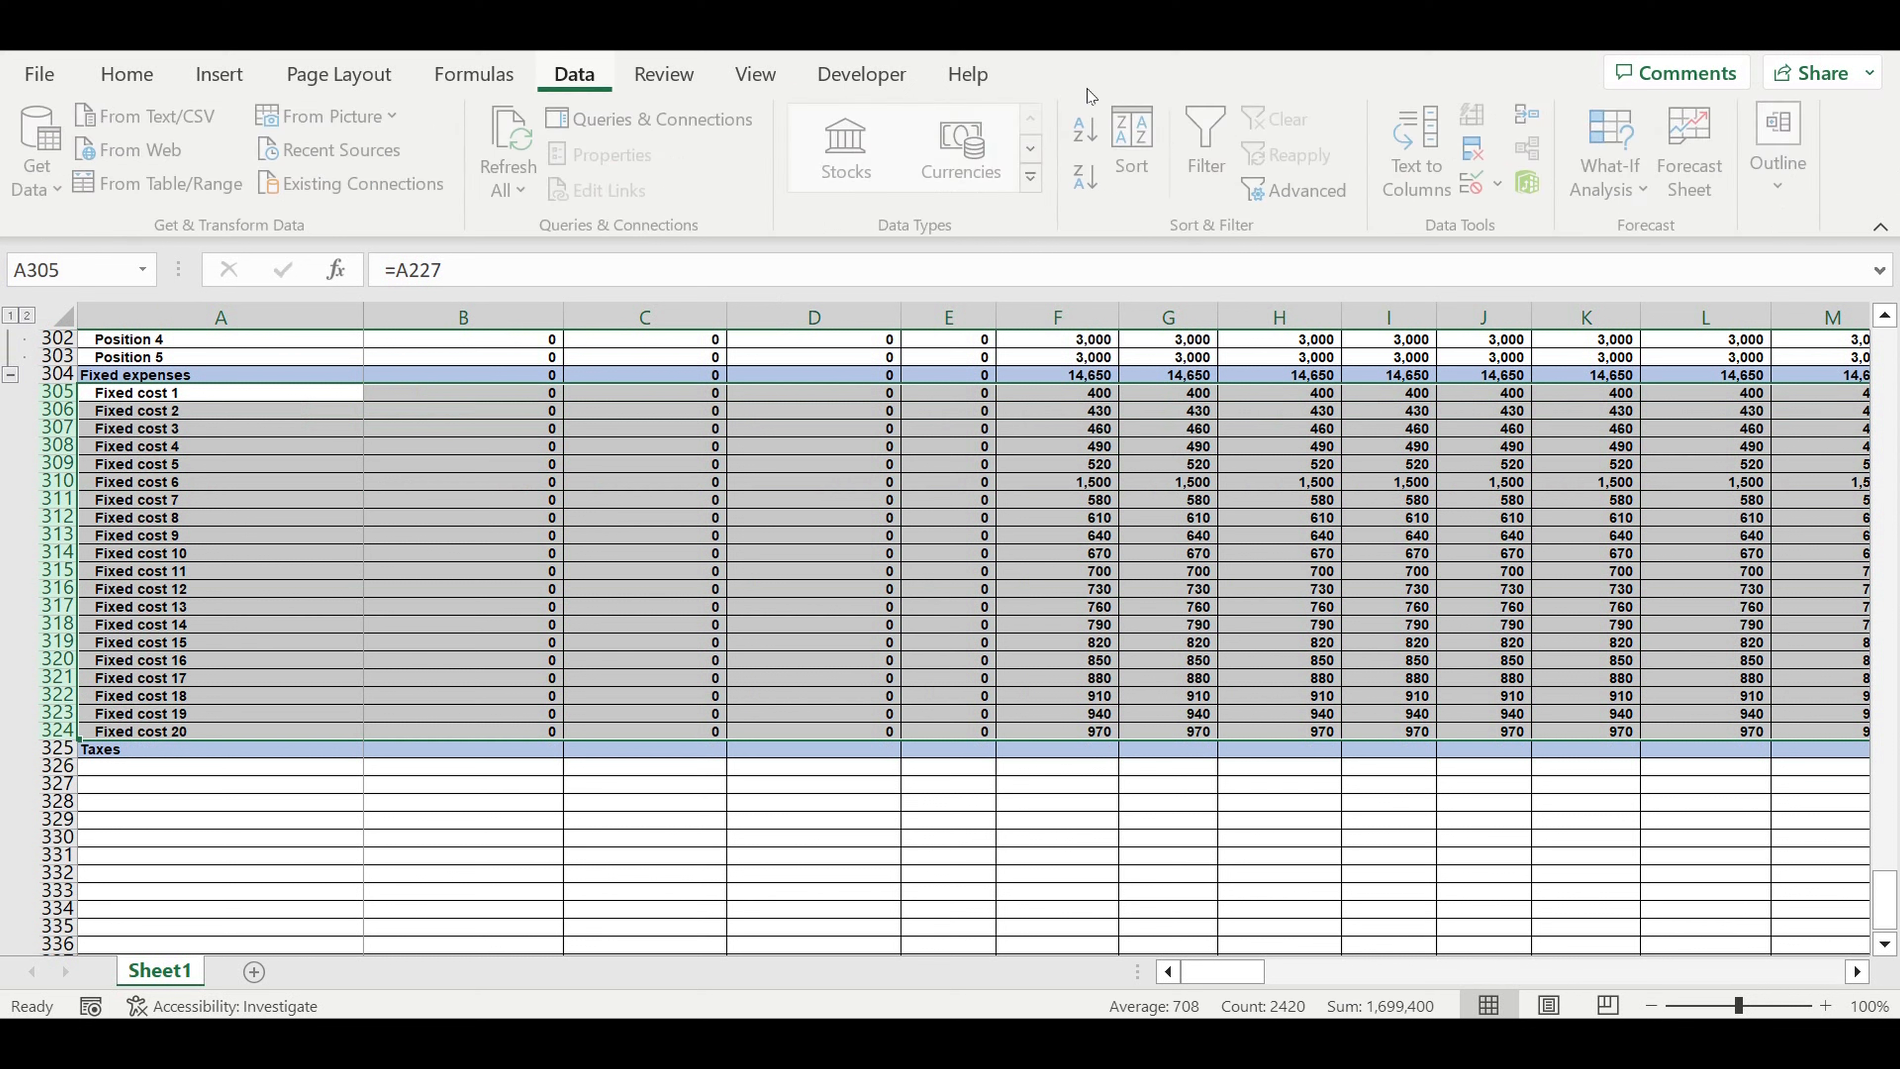
{"action": "left_click", "coordinate": [1780, 187]}
{"action": "left_click", "coordinate": [1569, 328]}
{"action": "left_click", "coordinate": [1579, 366]}
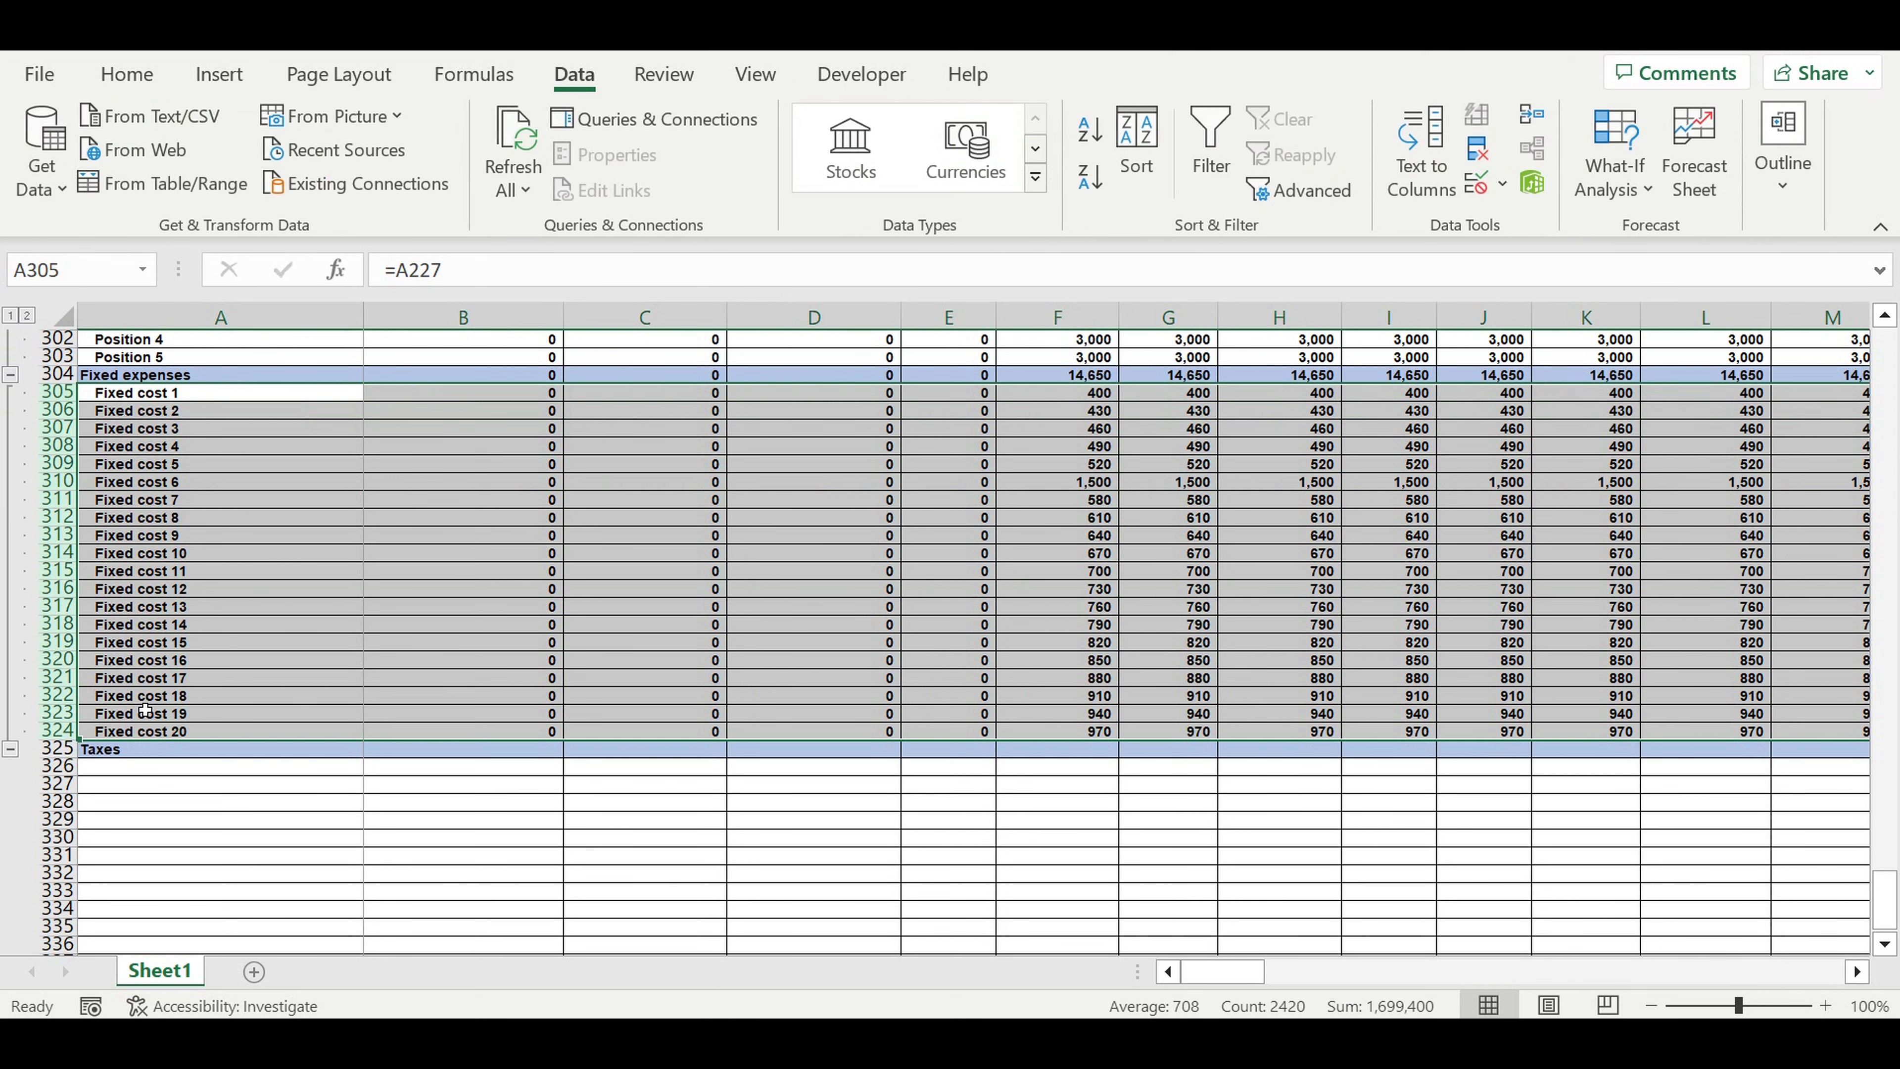
Collapse the fixed cost rows and the payroll position rows in the cash-flow statement
{"action": "left_click", "coordinate": [11, 749]}
{"action": "scroll", "coordinate": [177, 517], "scroll_direction": "up", "scroll_amount": 4}
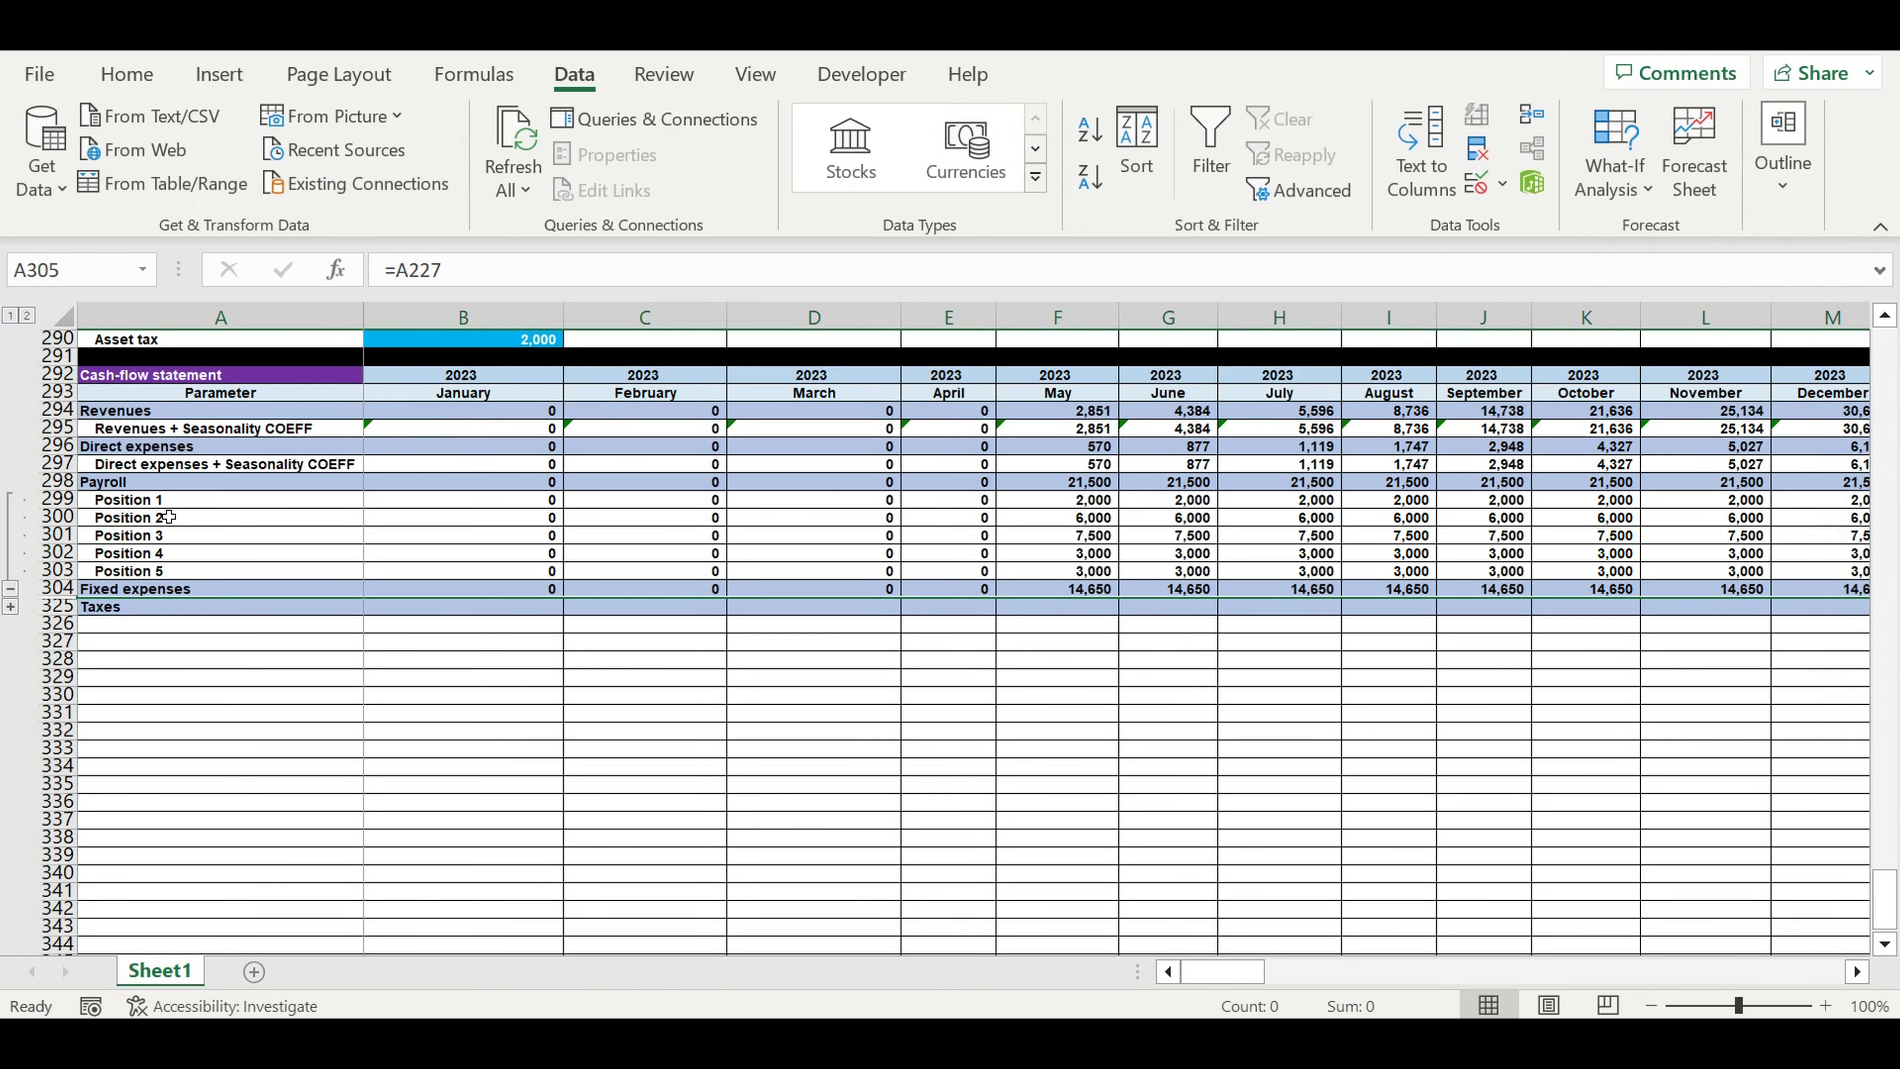
{"action": "left_click", "coordinate": [11, 590]}
Link A326, below the cash-flow statement's Taxes row, to the Revenue tax name with =A287
{"action": "left_click", "coordinate": [208, 623]}
{"action": "left_click", "coordinate": [144, 536]}
{"action": "type", "text": "="}
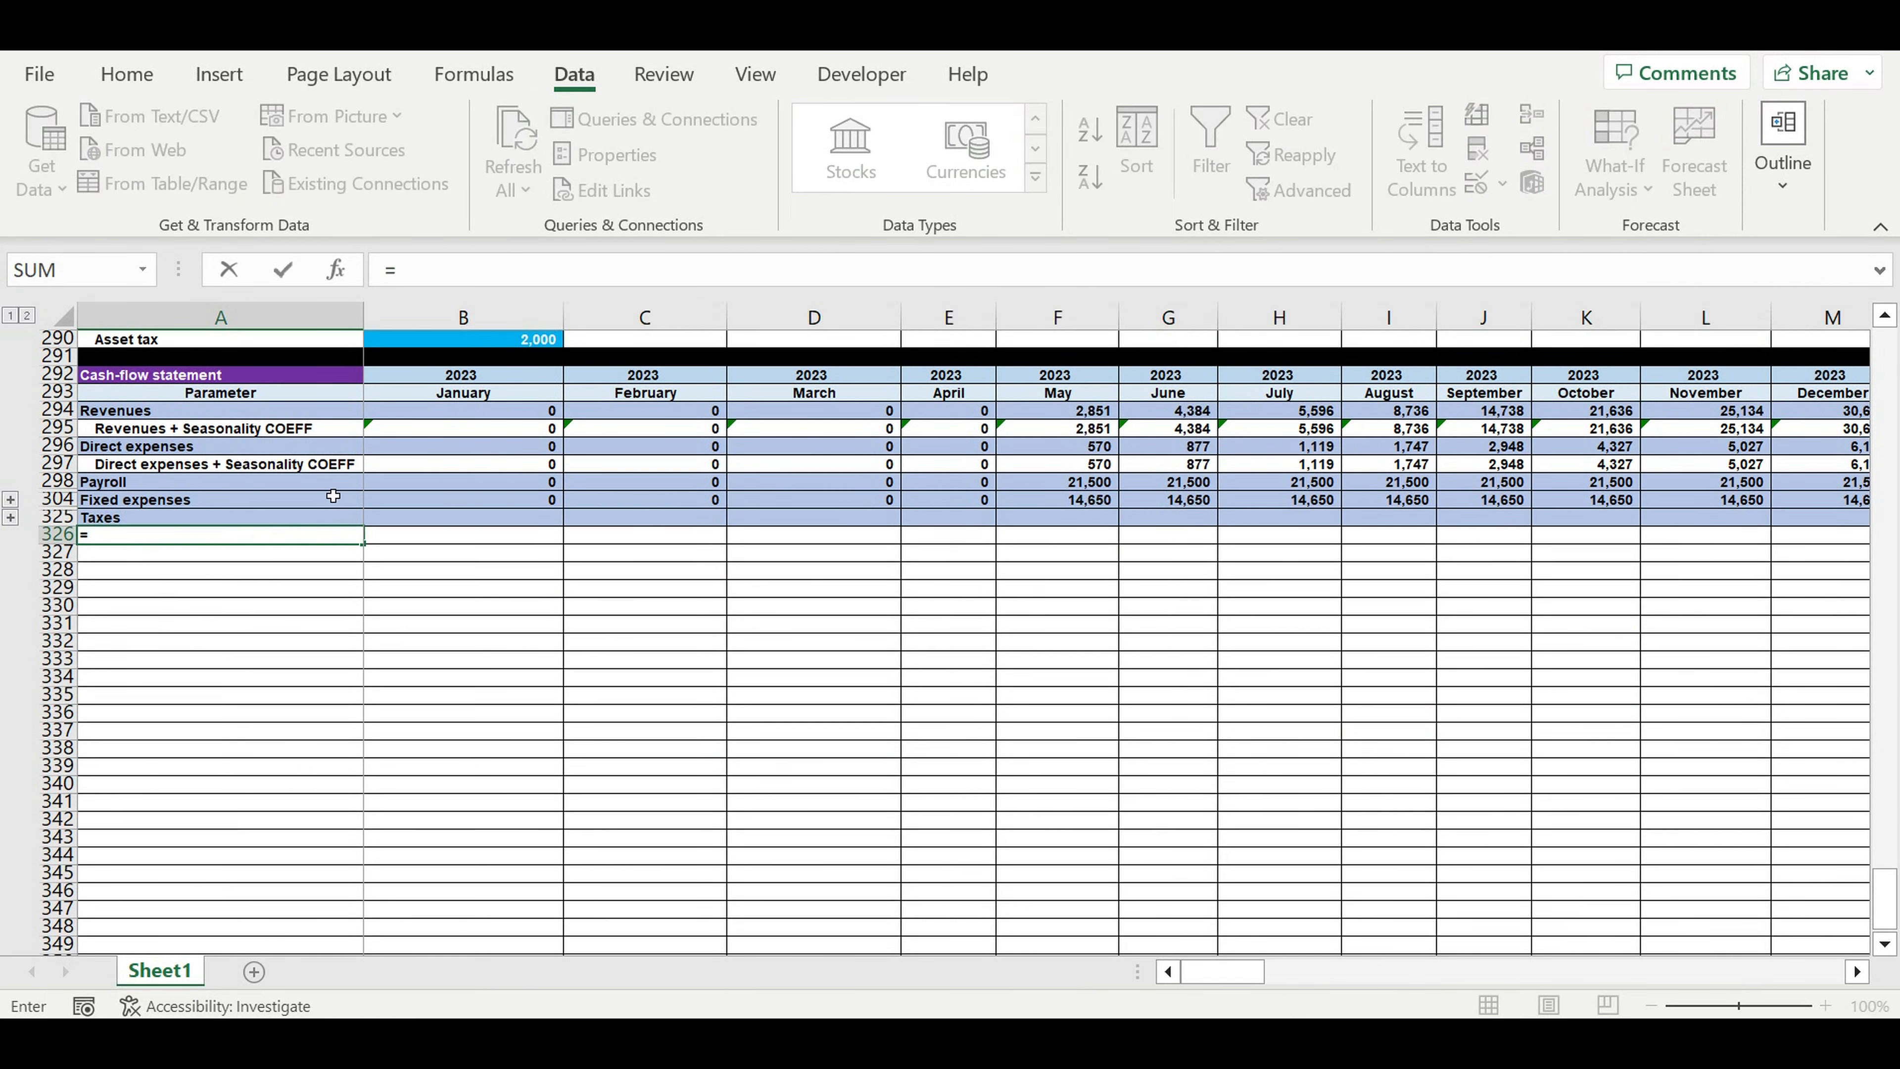
{"action": "scroll", "coordinate": [333, 502], "scroll_direction": "up", "scroll_amount": 4}
{"action": "left_click", "coordinate": [128, 501]}
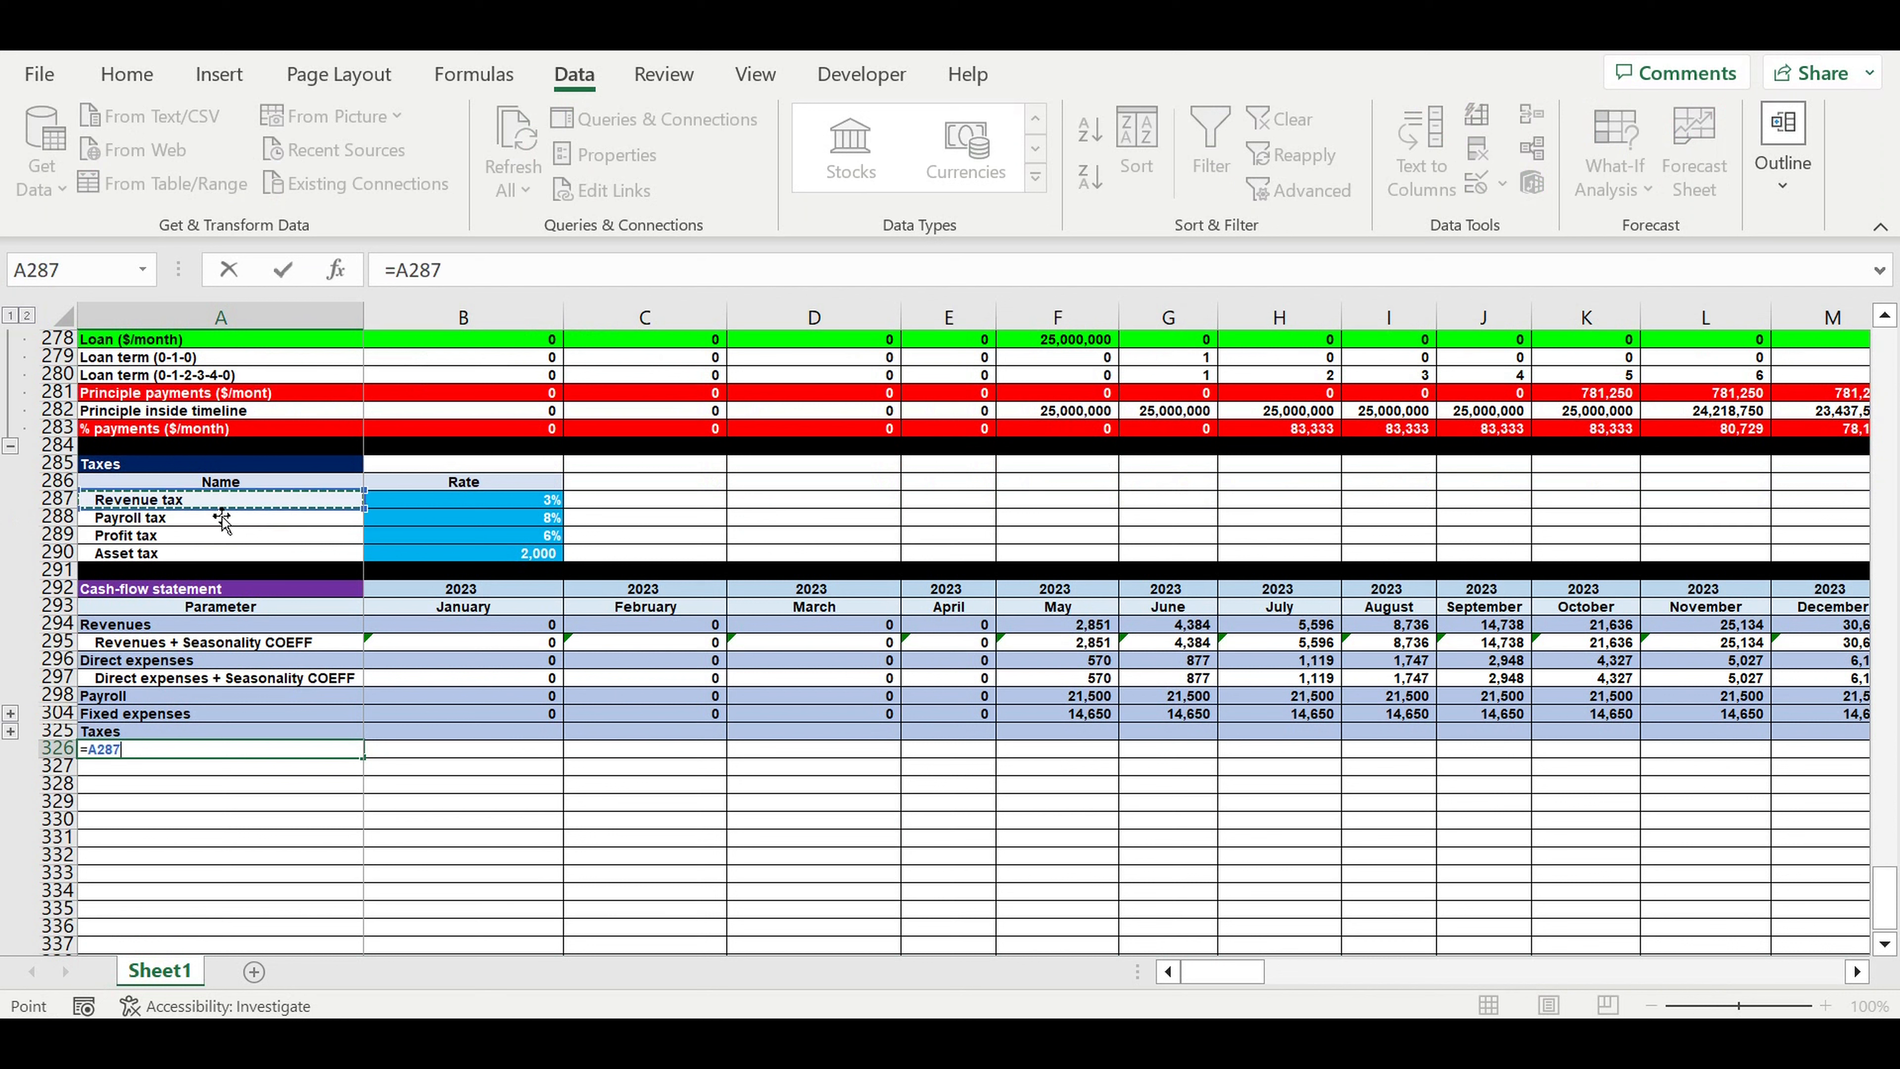
{"action": "key", "text": "Return"}
Indent the Revenue tax label in A326 and fill it down through A329 to list all four taxes
{"action": "left_click", "coordinate": [217, 749]}
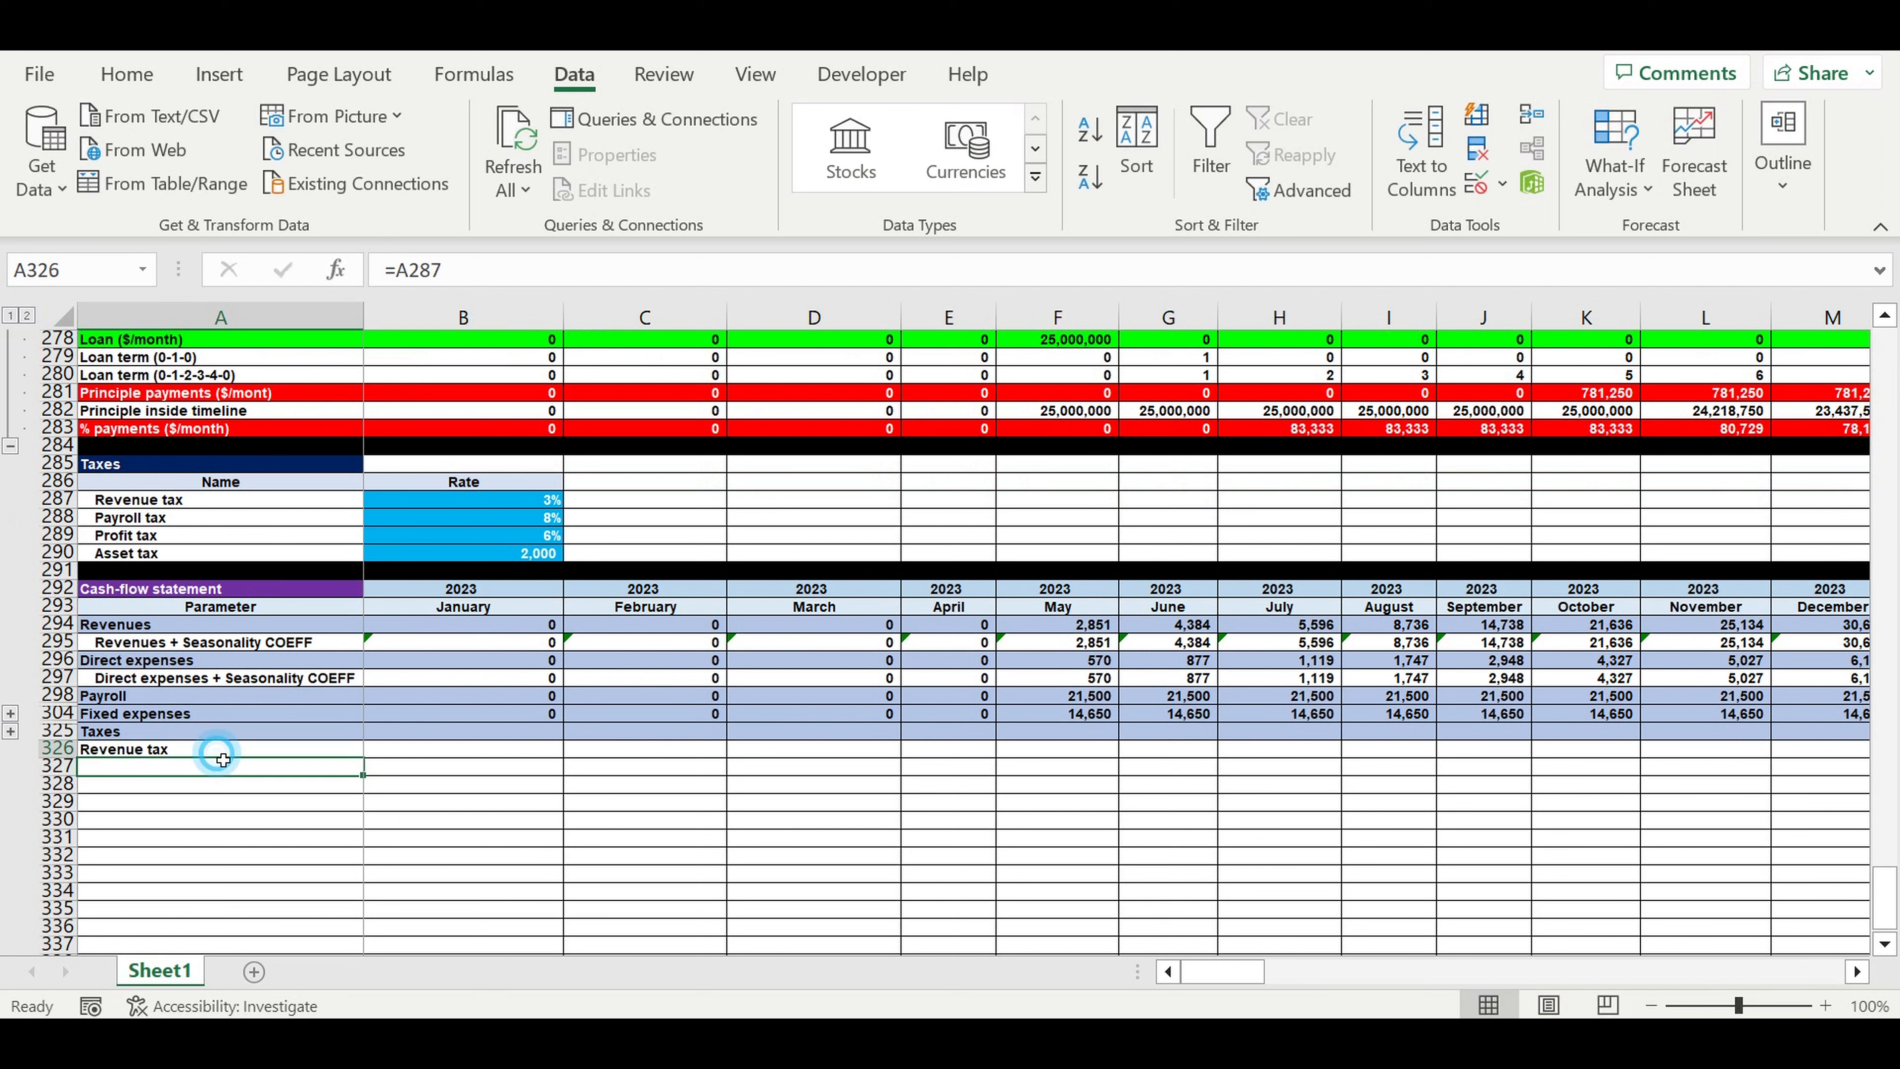
{"action": "left_click", "coordinate": [135, 80]}
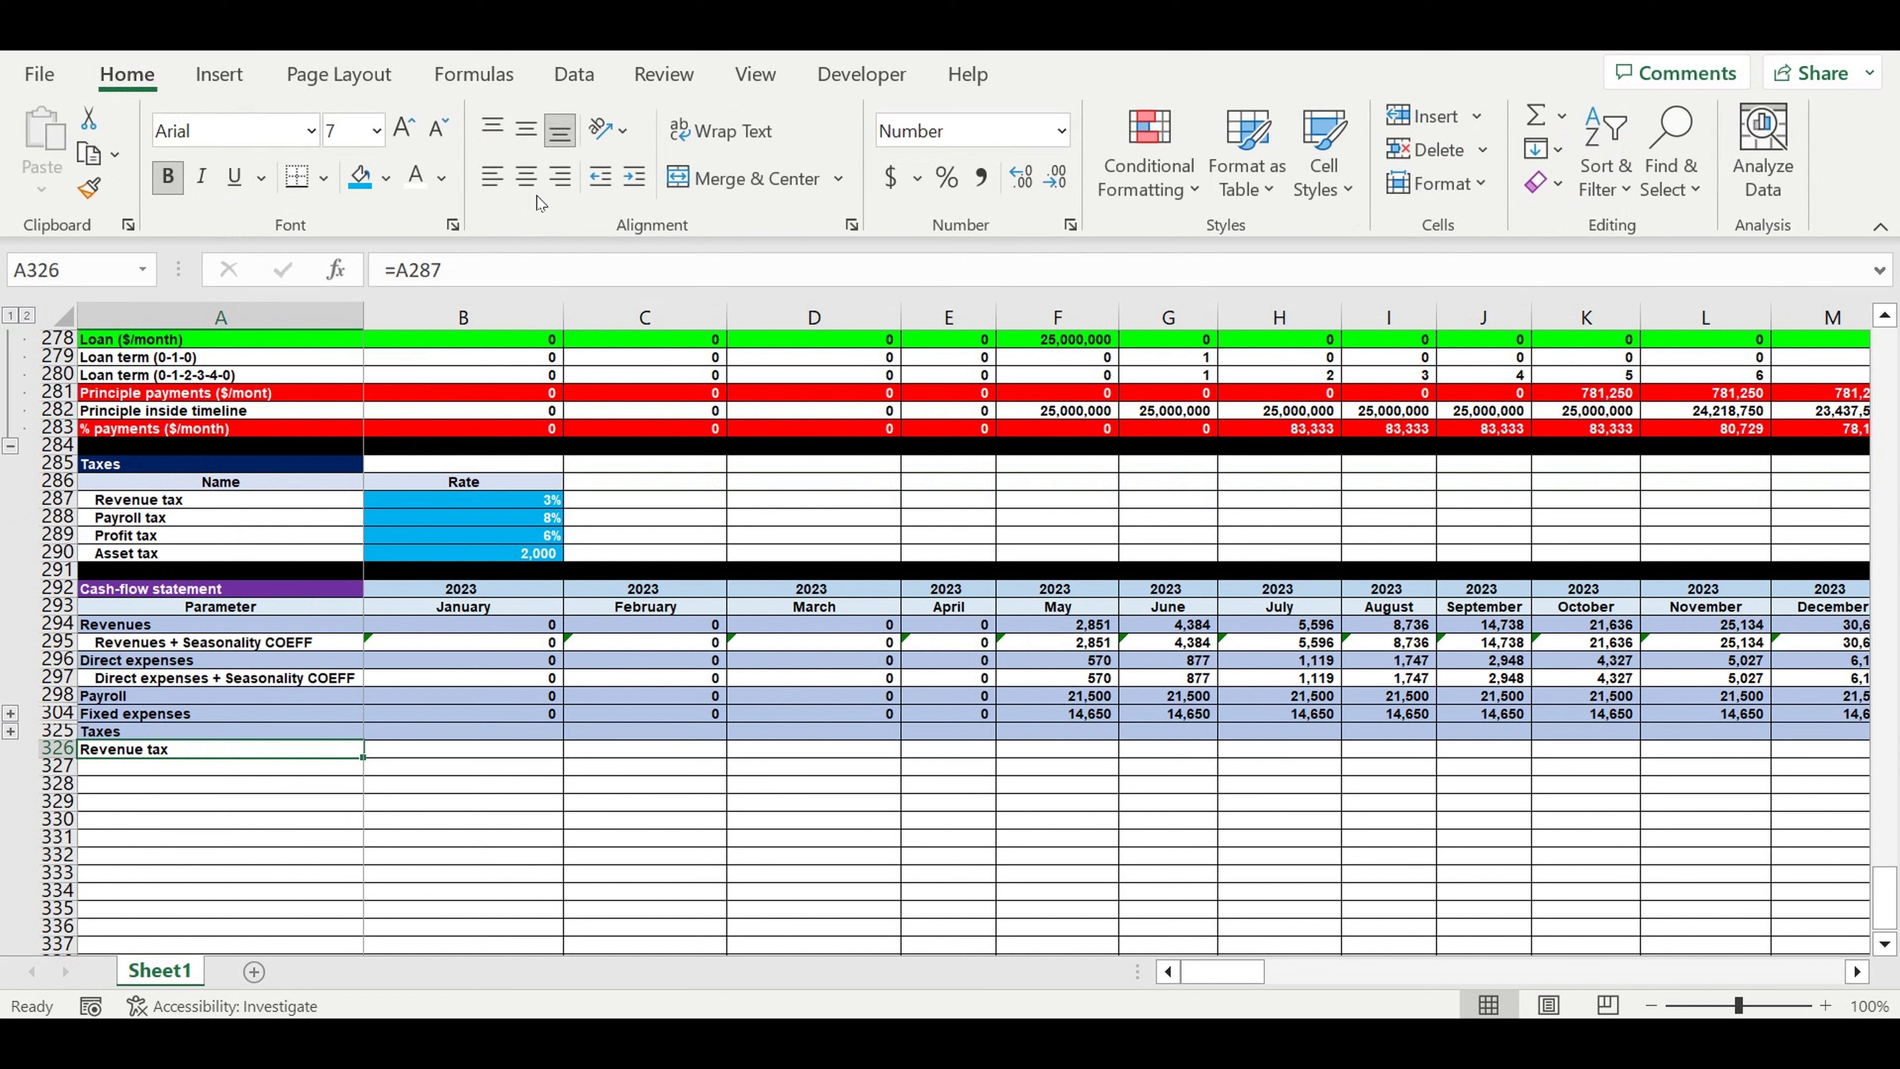
{"action": "left_click", "coordinate": [632, 177]}
{"action": "scroll", "coordinate": [373, 700], "scroll_direction": "down", "scroll_amount": 2}
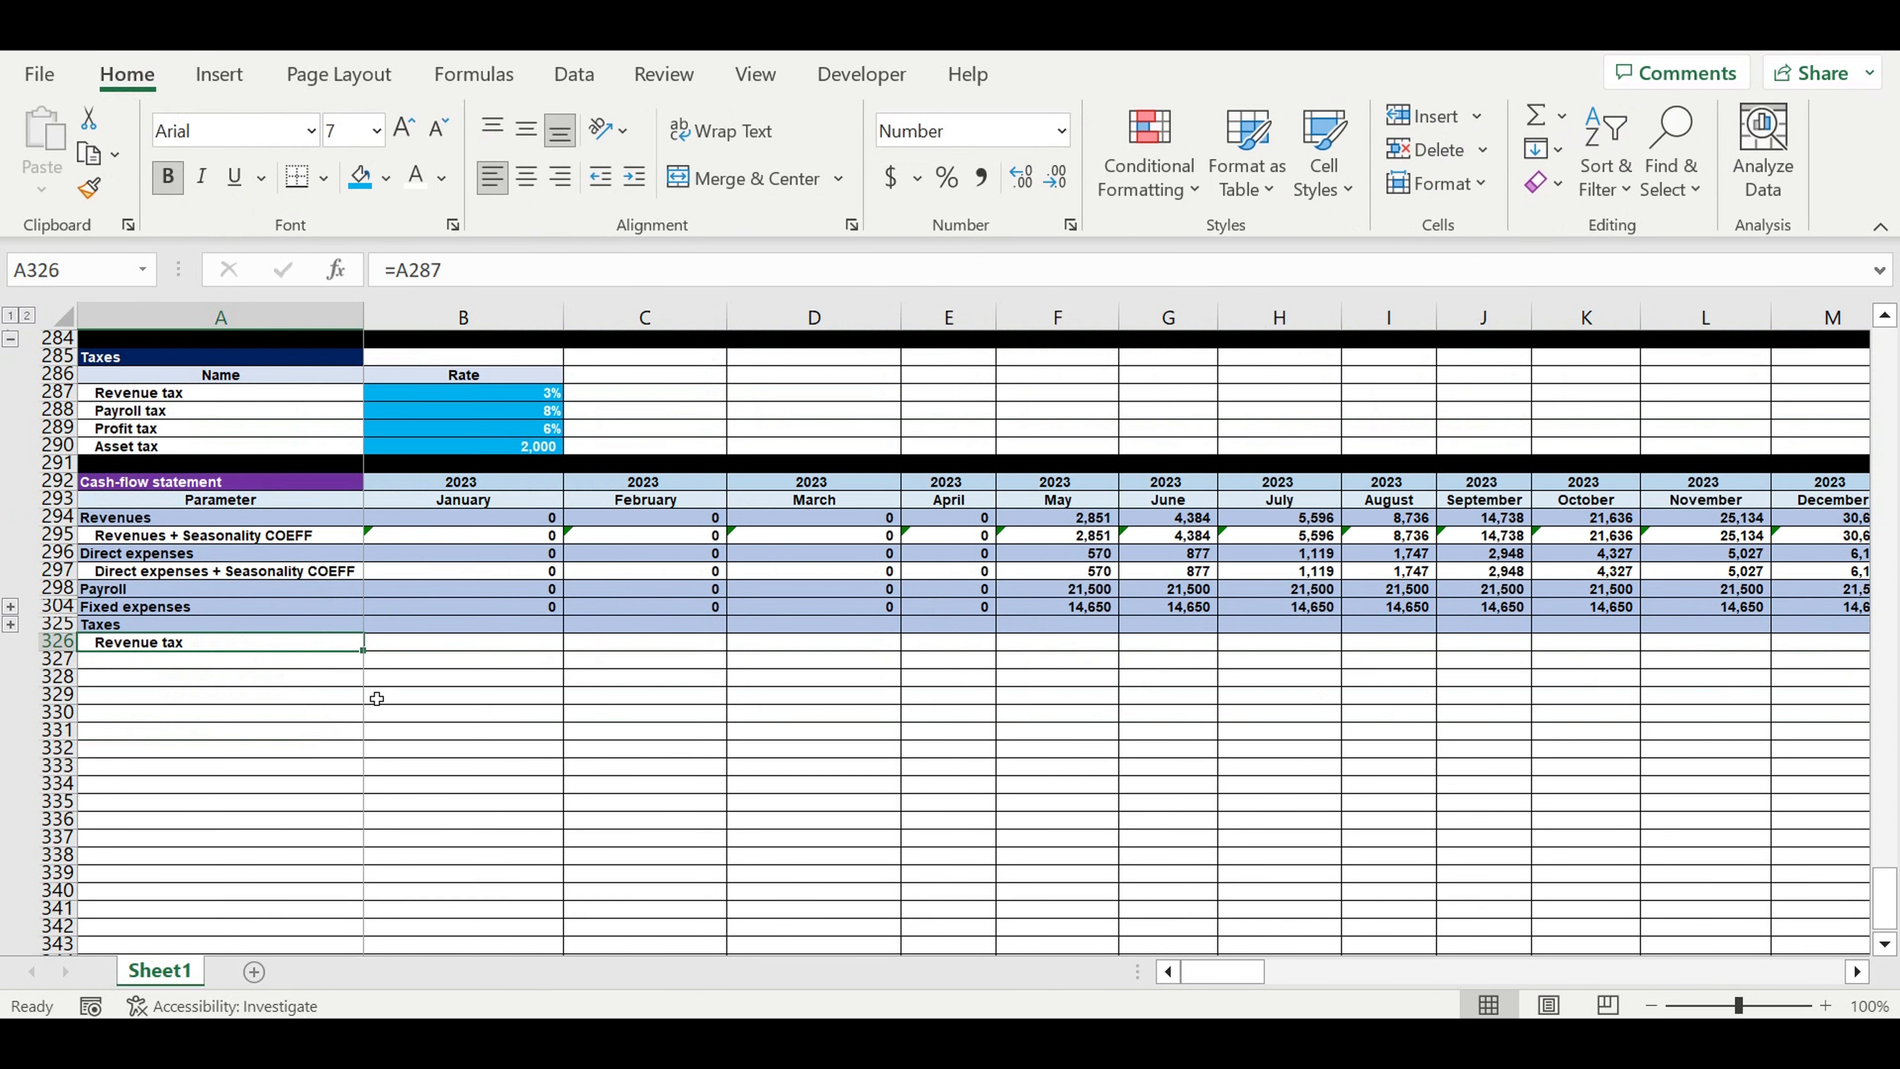
{"action": "left_click_drag", "start_coordinate": [374, 660], "coordinate": [374, 700]}
{"action": "left_click", "coordinate": [457, 749]}
Enter =B294*$B$287 in B326 to calculate January's revenue tax, with the rate reference locked
{"action": "left_click", "coordinate": [414, 648]}
{"action": "type", "text": "="}
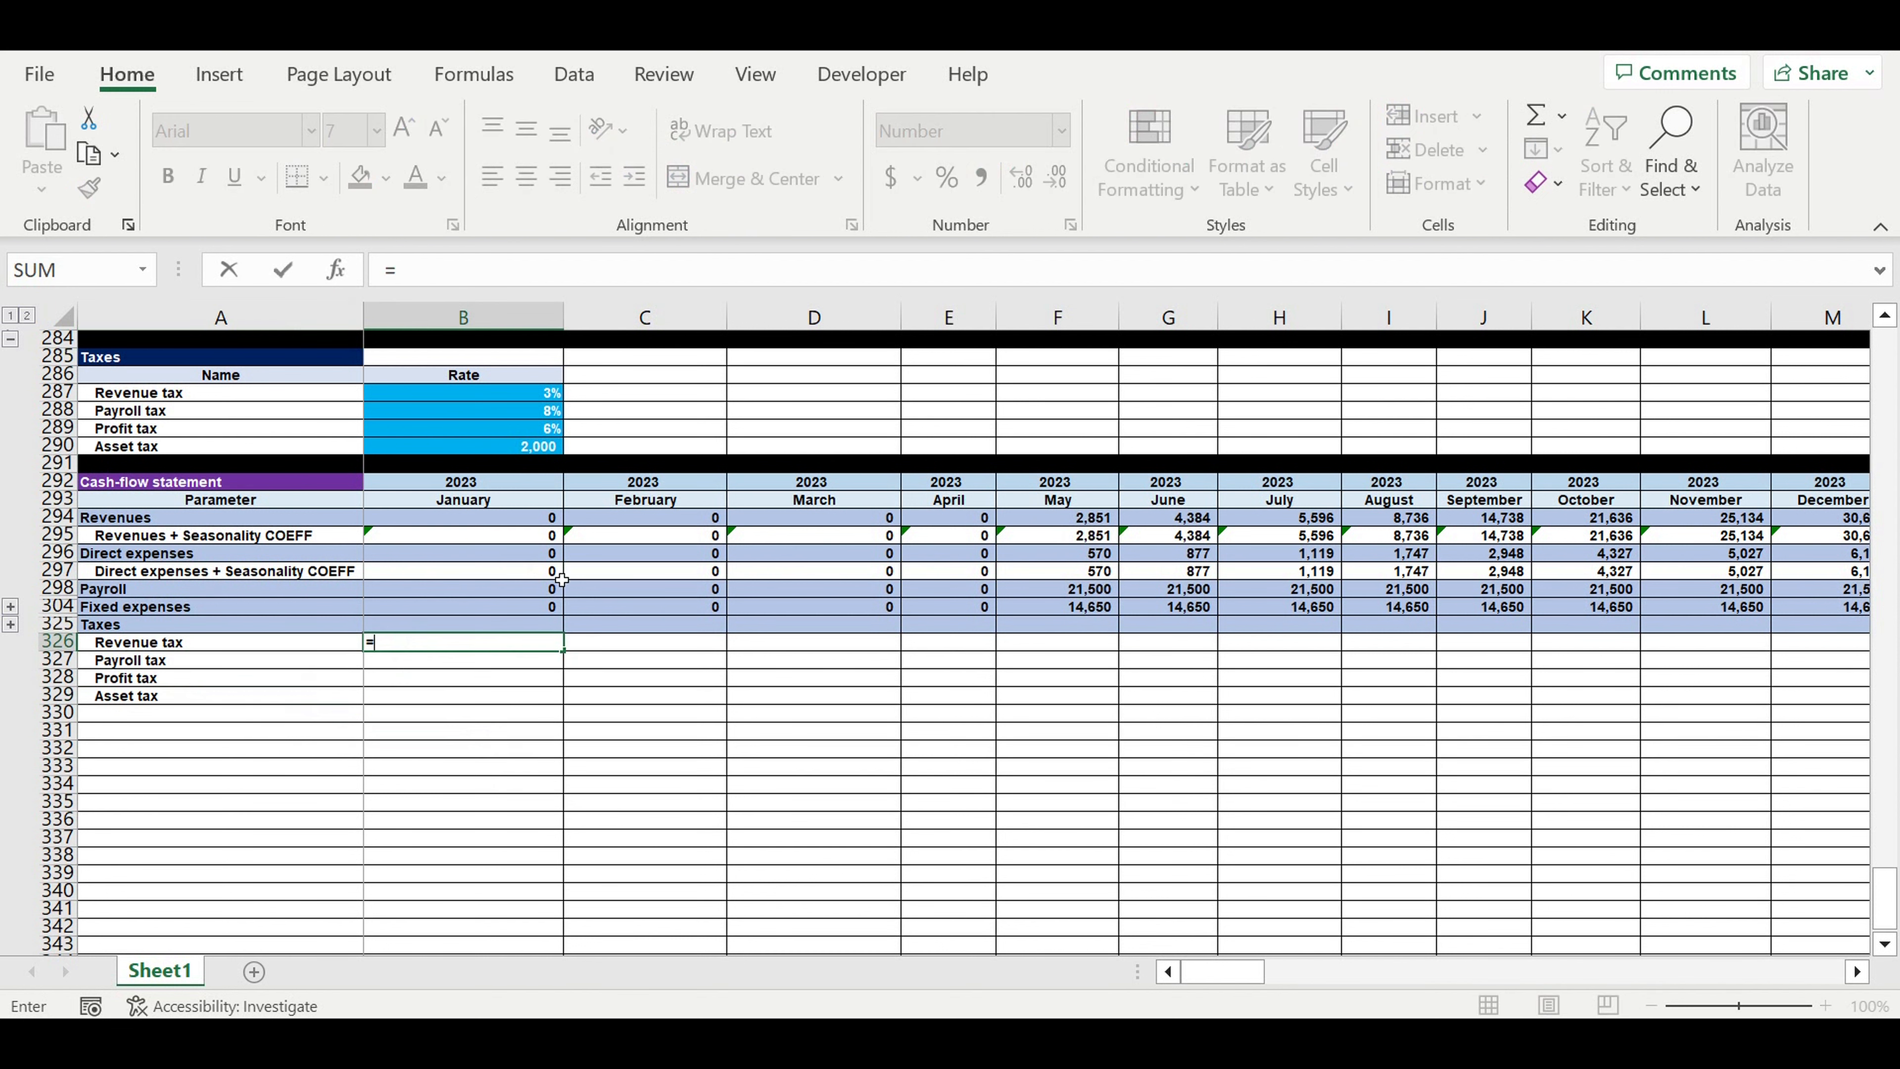
{"action": "left_click", "coordinate": [465, 524]}
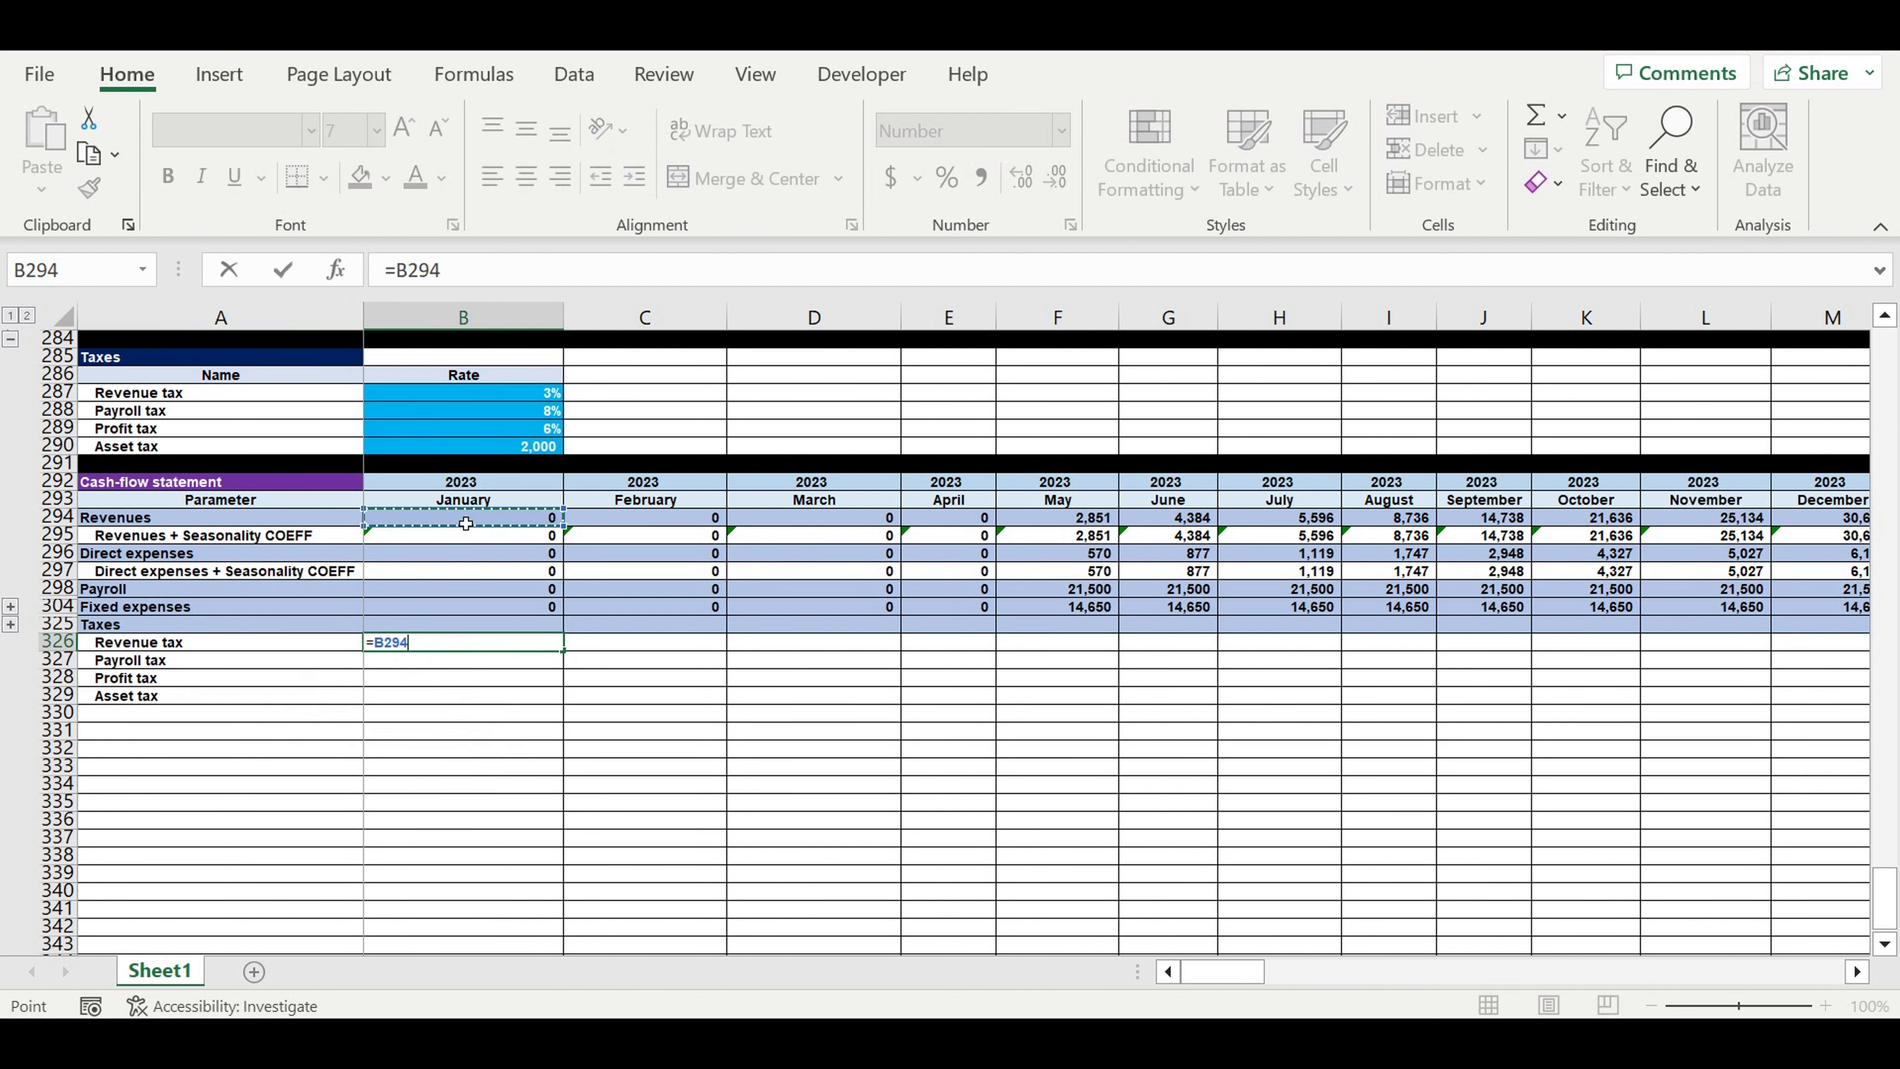
{"action": "type", "text": "*"}
{"action": "scroll", "coordinate": [506, 544], "scroll_direction": "up", "scroll_amount": 1}
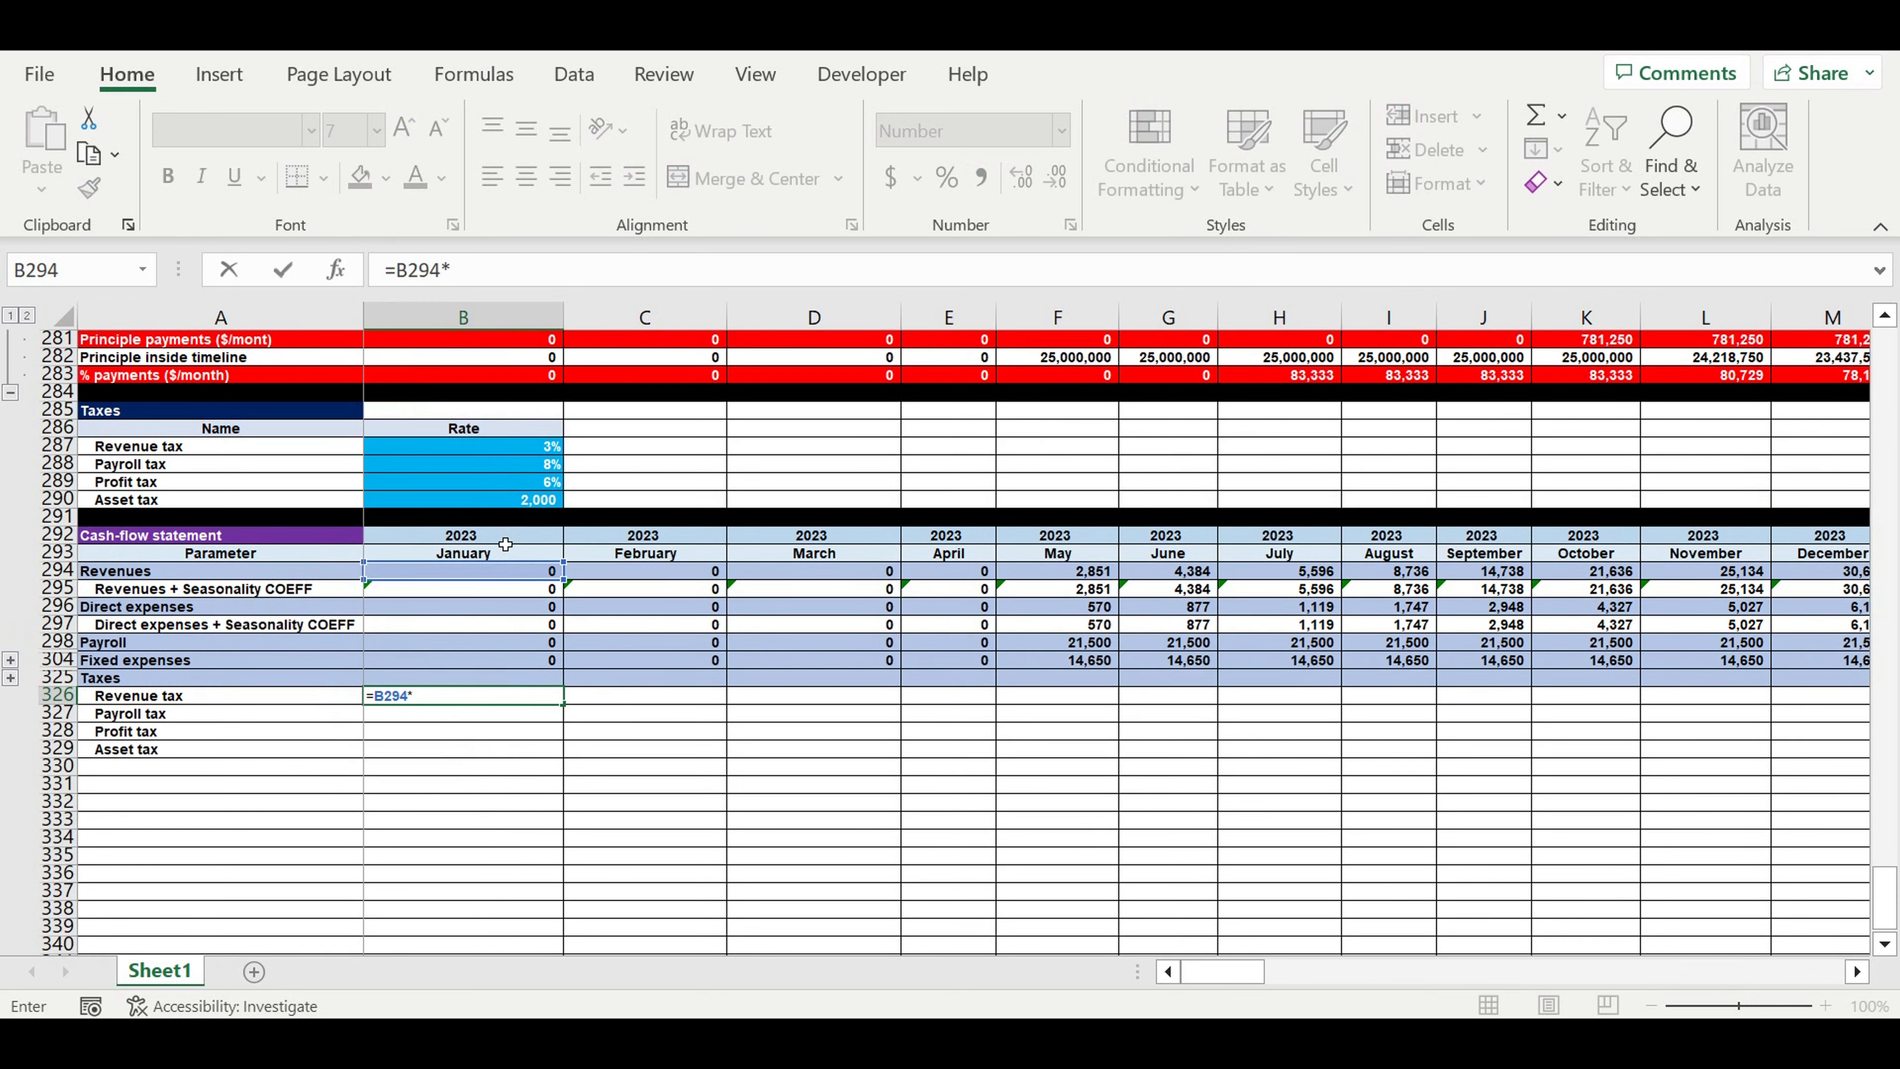
{"action": "left_click", "coordinate": [479, 454]}
{"action": "left_click", "coordinate": [452, 270]}
{"action": "type", "text": "$B287"}
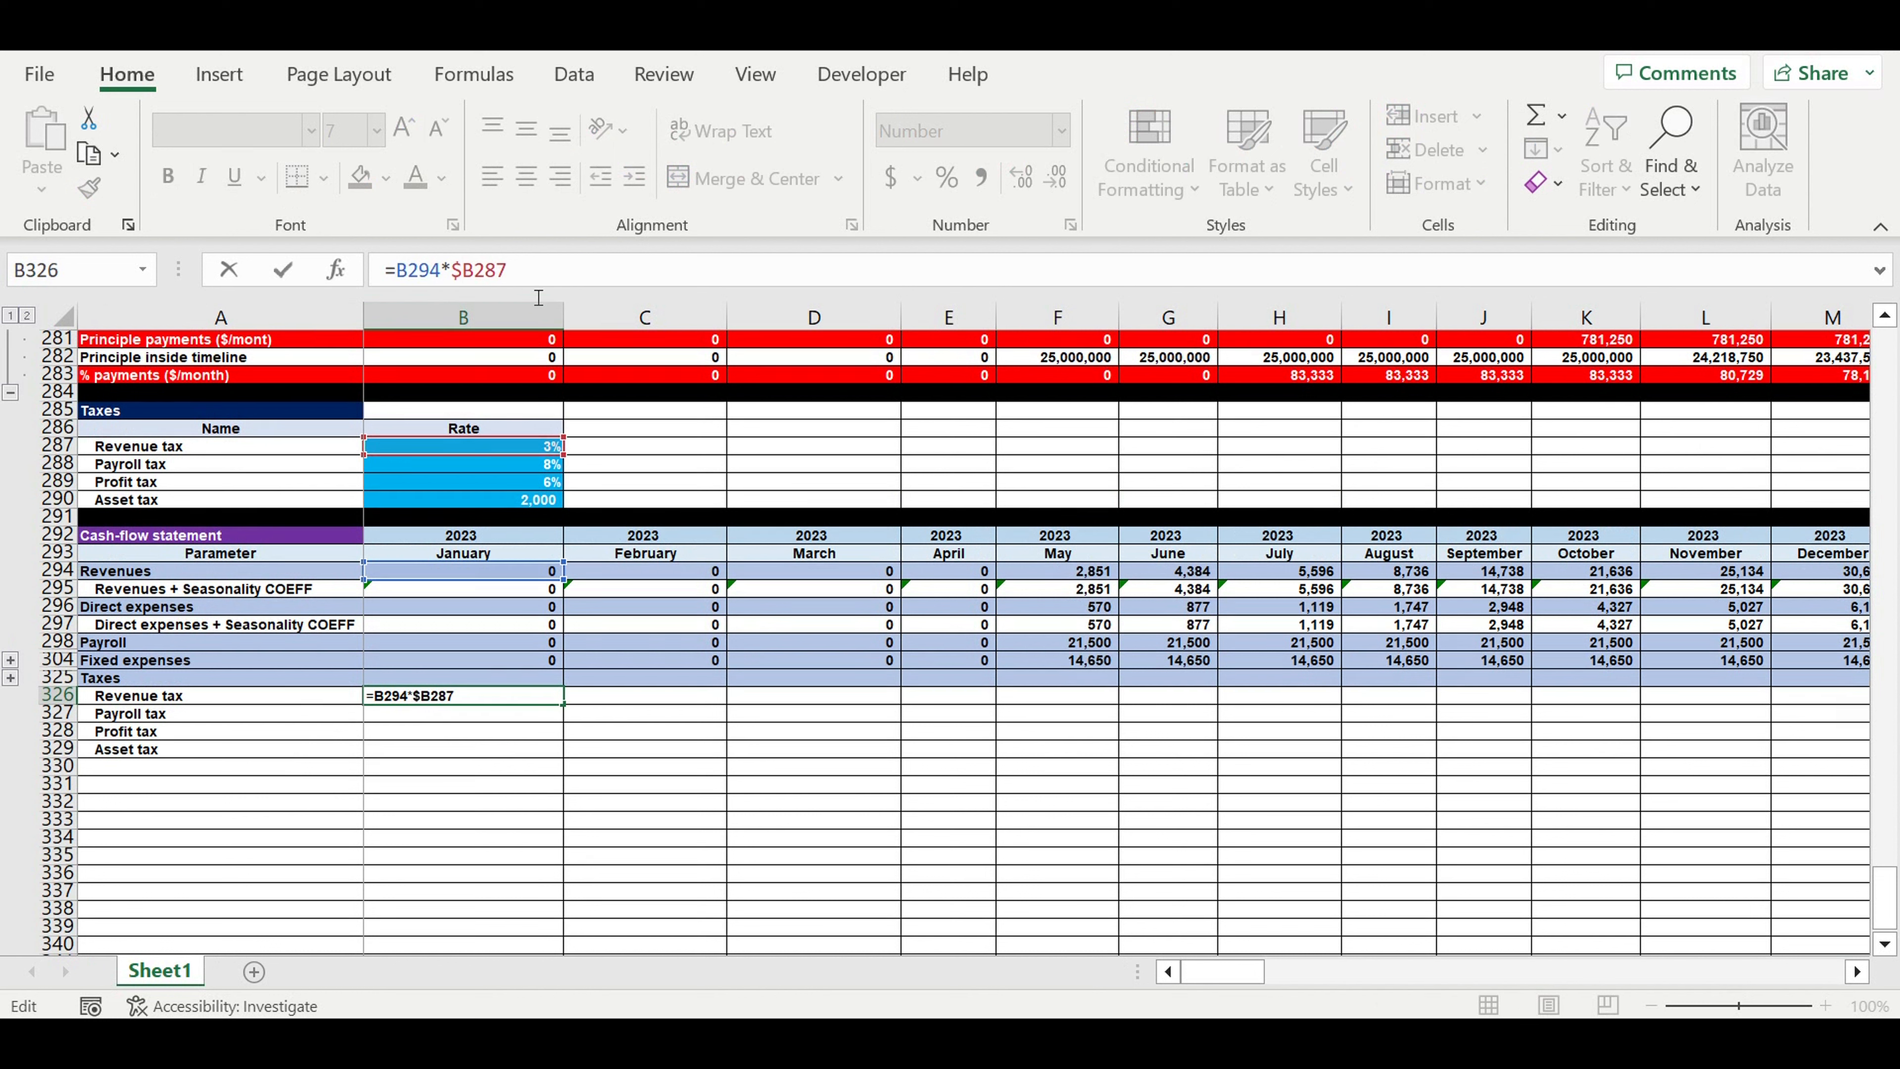
{"action": "left_click", "coordinate": [474, 266]}
{"action": "type", "text": "$"}
{"action": "key", "text": "Return"}
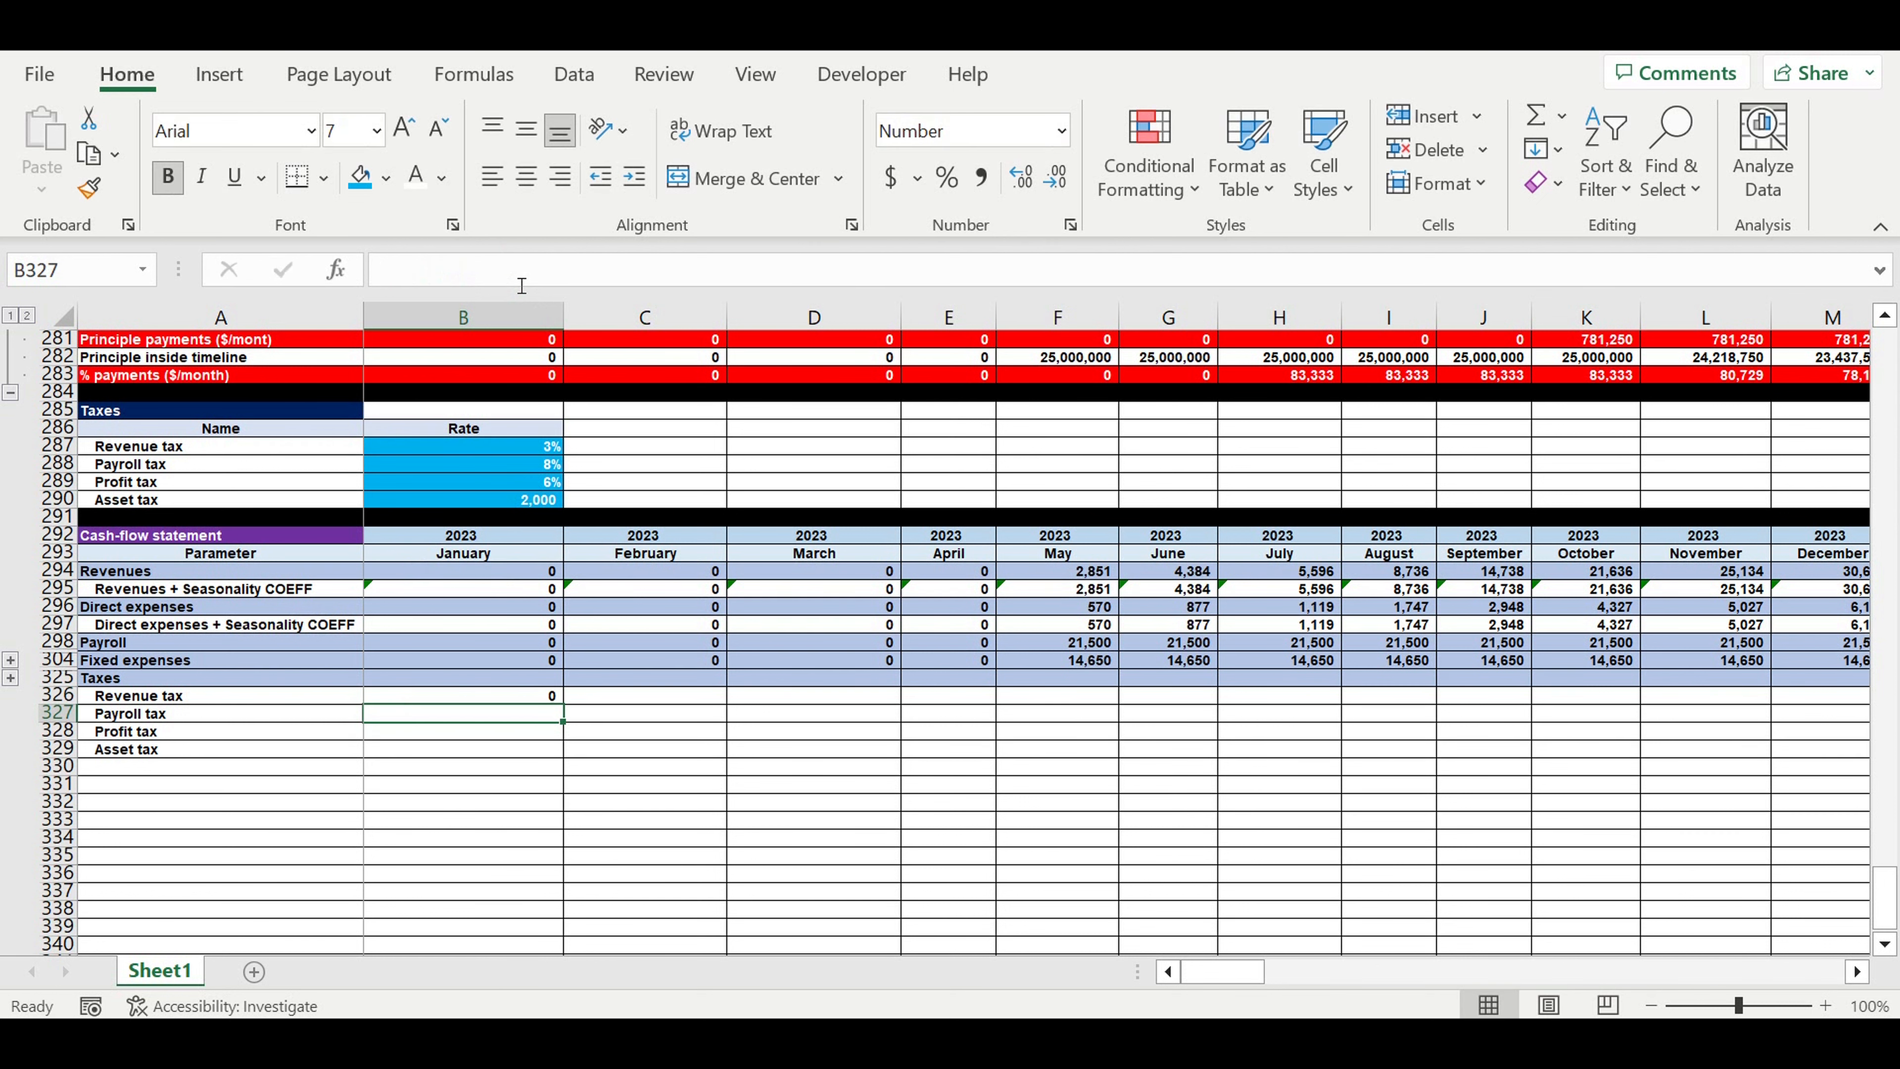
Enter =B298*$B$288 in B327 to calculate January's payroll tax, with the rate reference locked
{"action": "type", "text": "="}
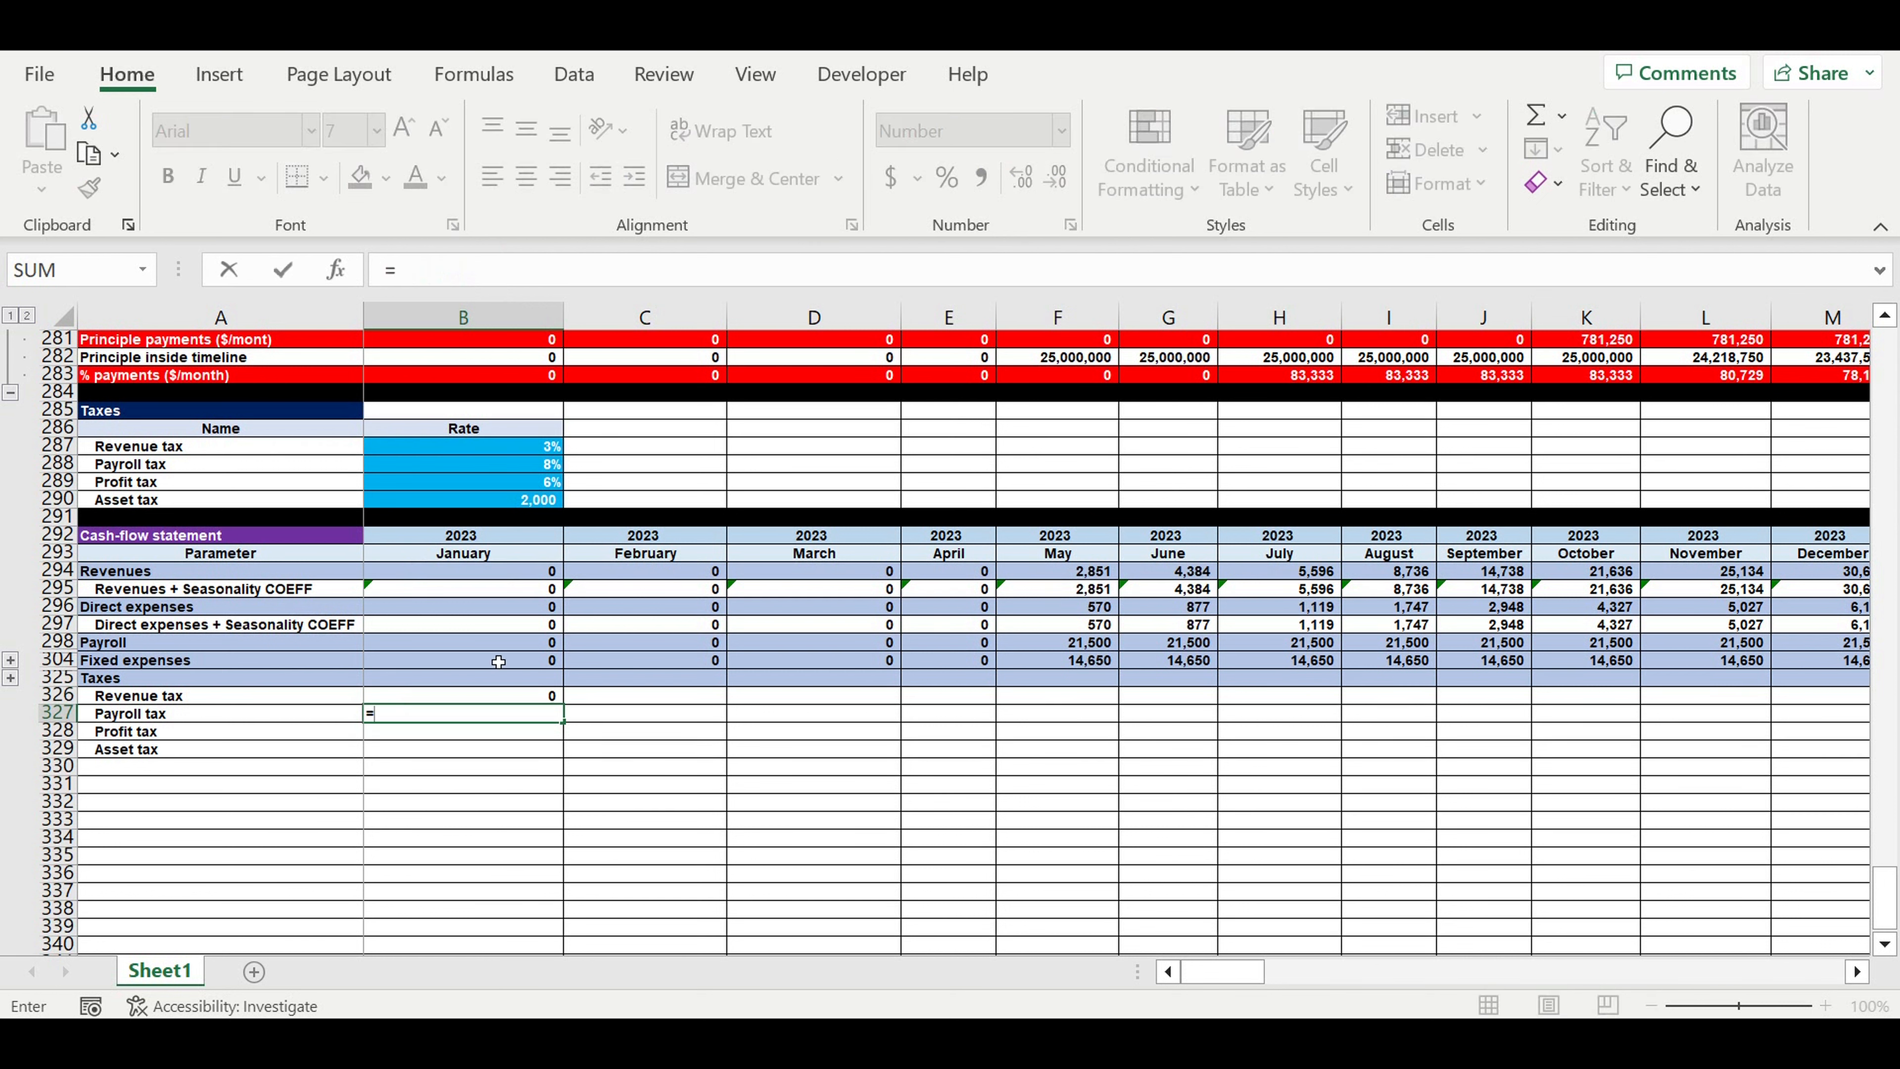
{"action": "left_click", "coordinate": [506, 648]}
{"action": "type", "text": "*"}
{"action": "left_click", "coordinate": [523, 468]}
{"action": "left_click", "coordinate": [502, 269]}
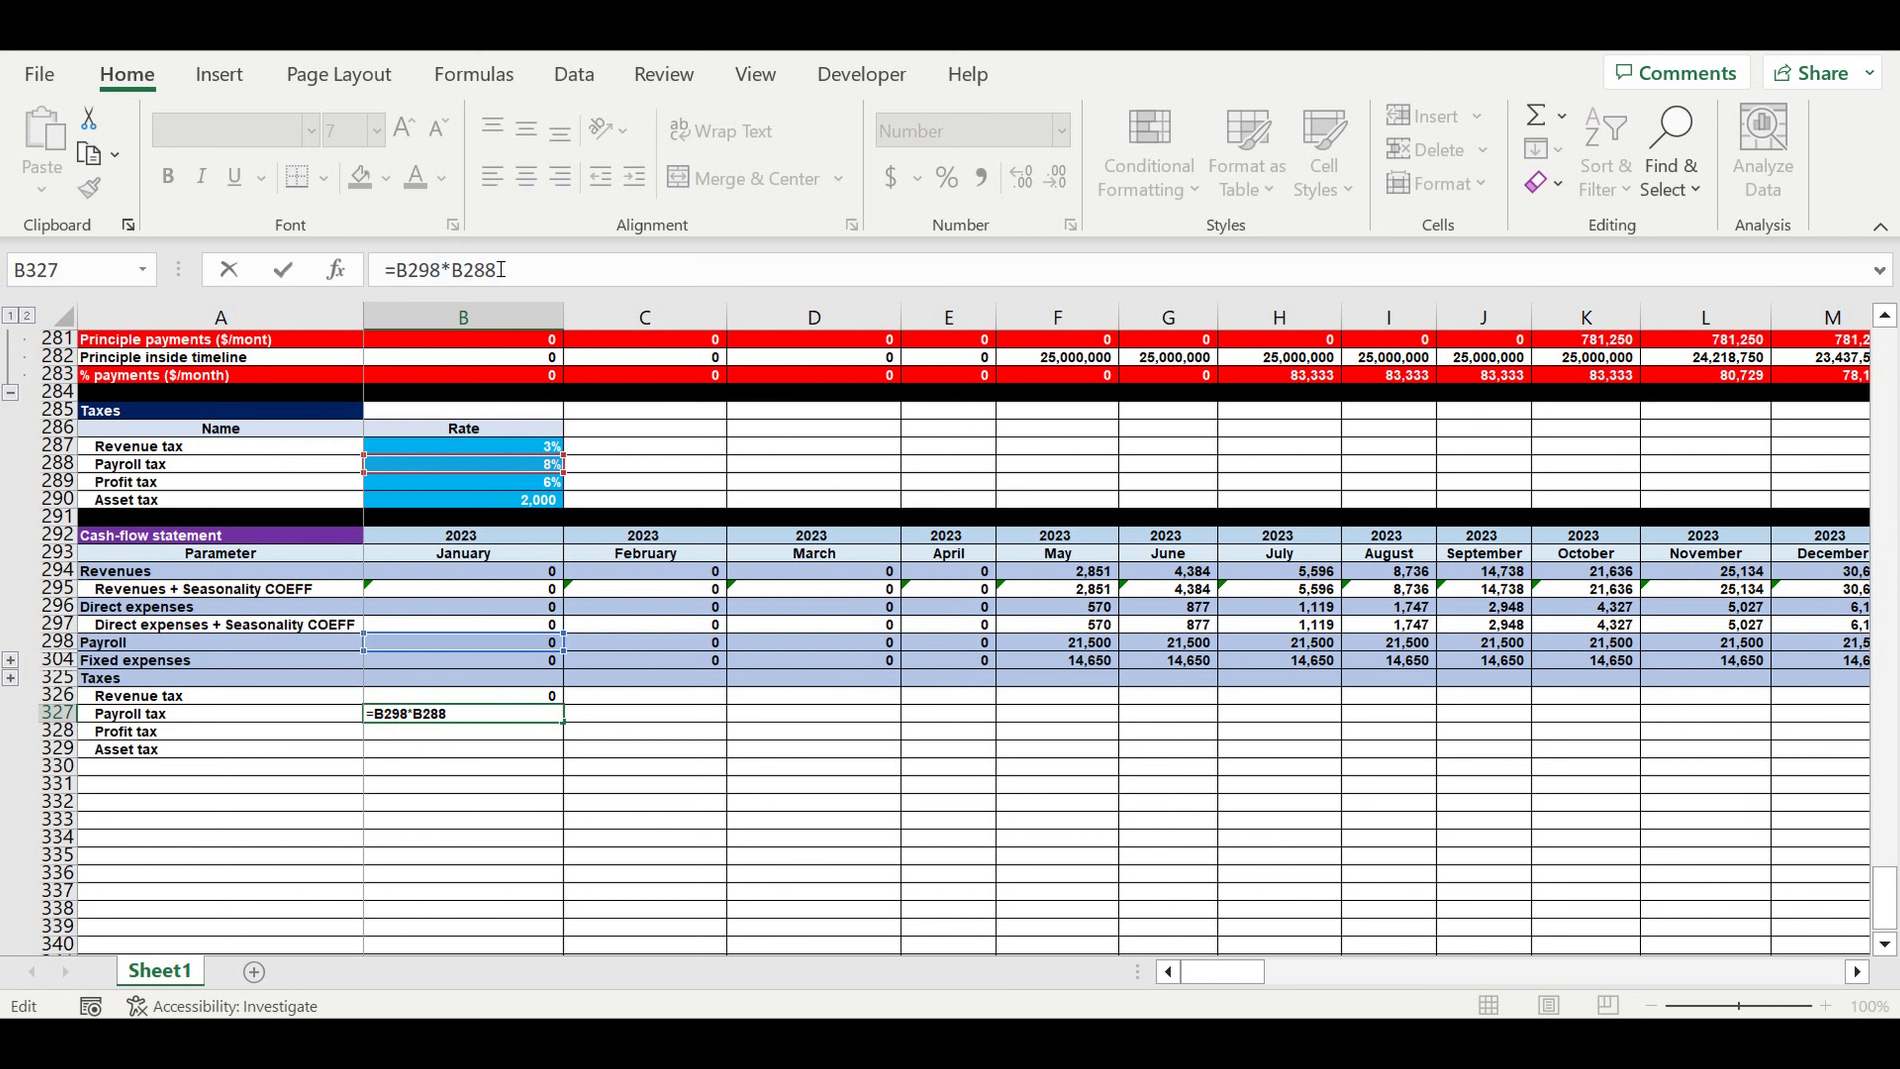
{"action": "type", "text": "$"}
{"action": "left_click", "coordinate": [474, 270]}
{"action": "type", "text": "$"}
{"action": "key", "text": "Return"}
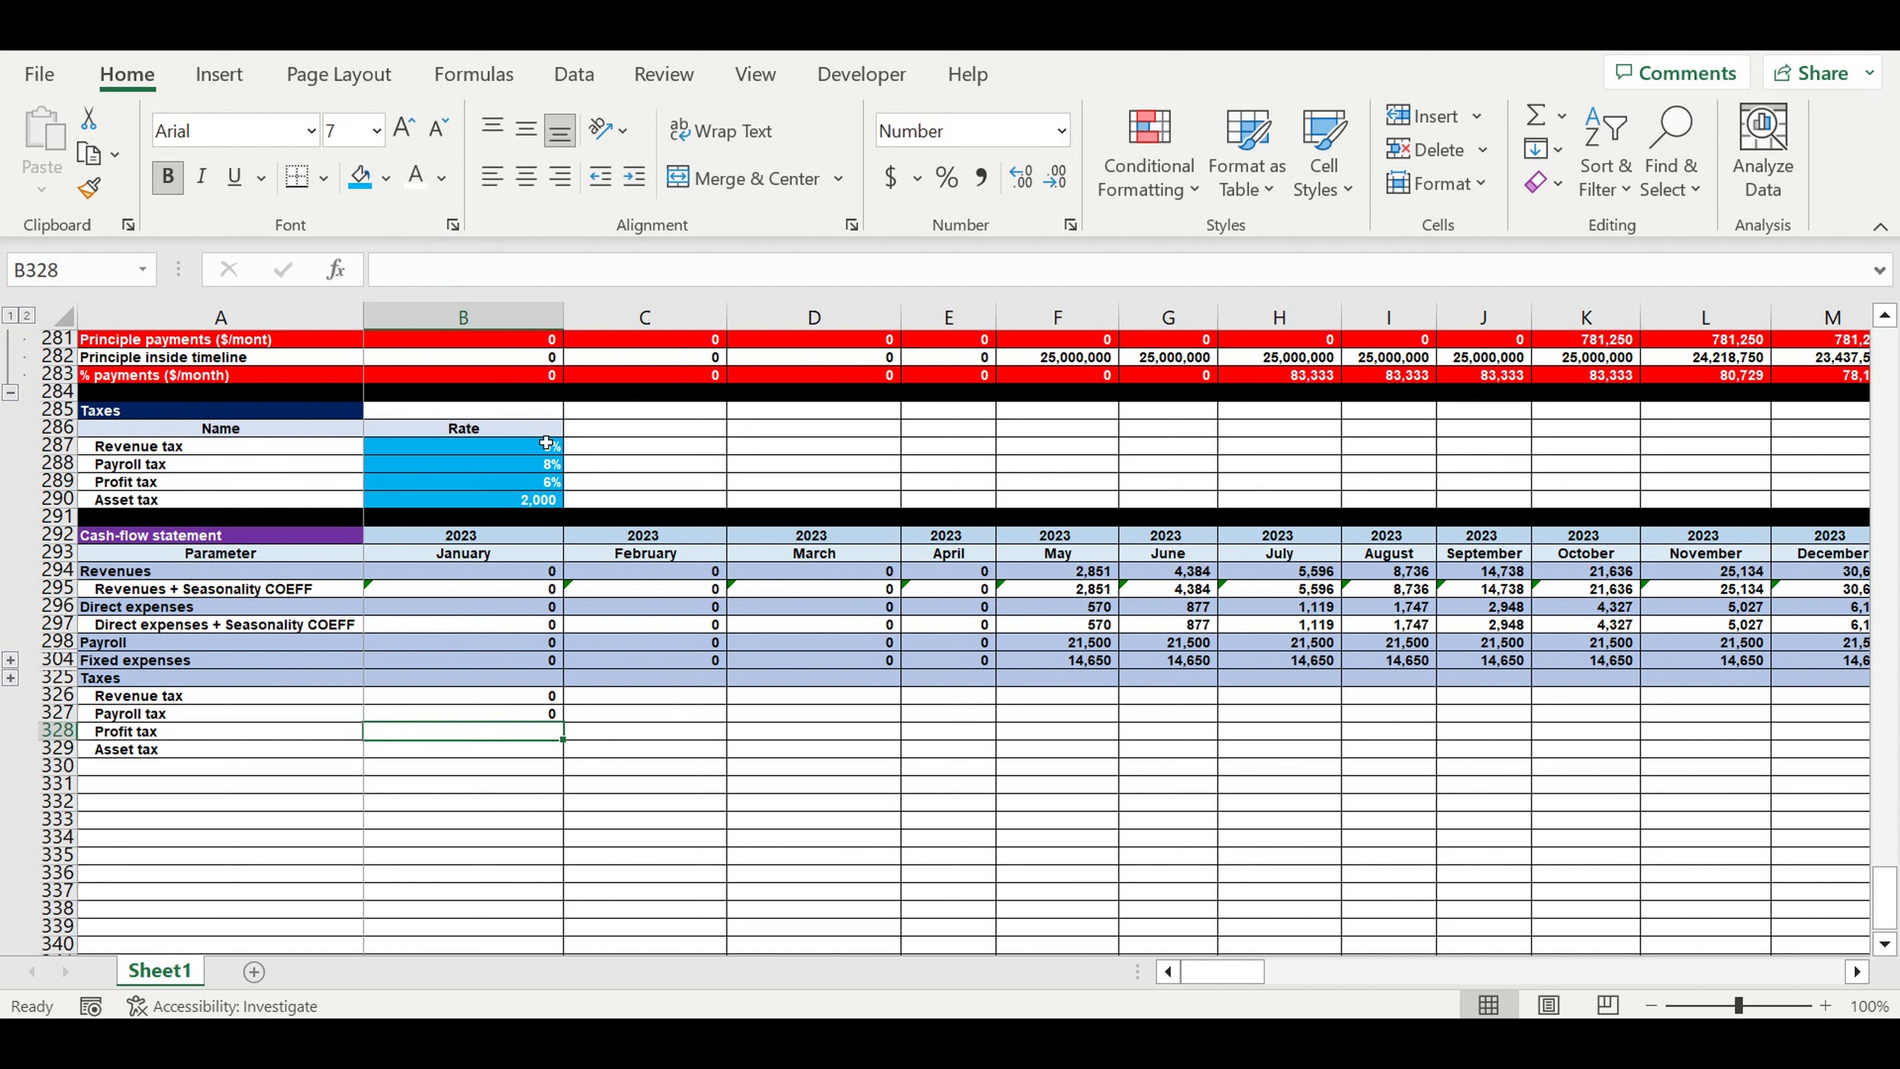
Enter =$B$290*B120 in B329, multiplying the asset tax by the timeline's Operating activity start (0-1-1) value for January
{"action": "left_click", "coordinate": [481, 752]}
{"action": "type", "text": "="}
{"action": "left_click", "coordinate": [516, 503]}
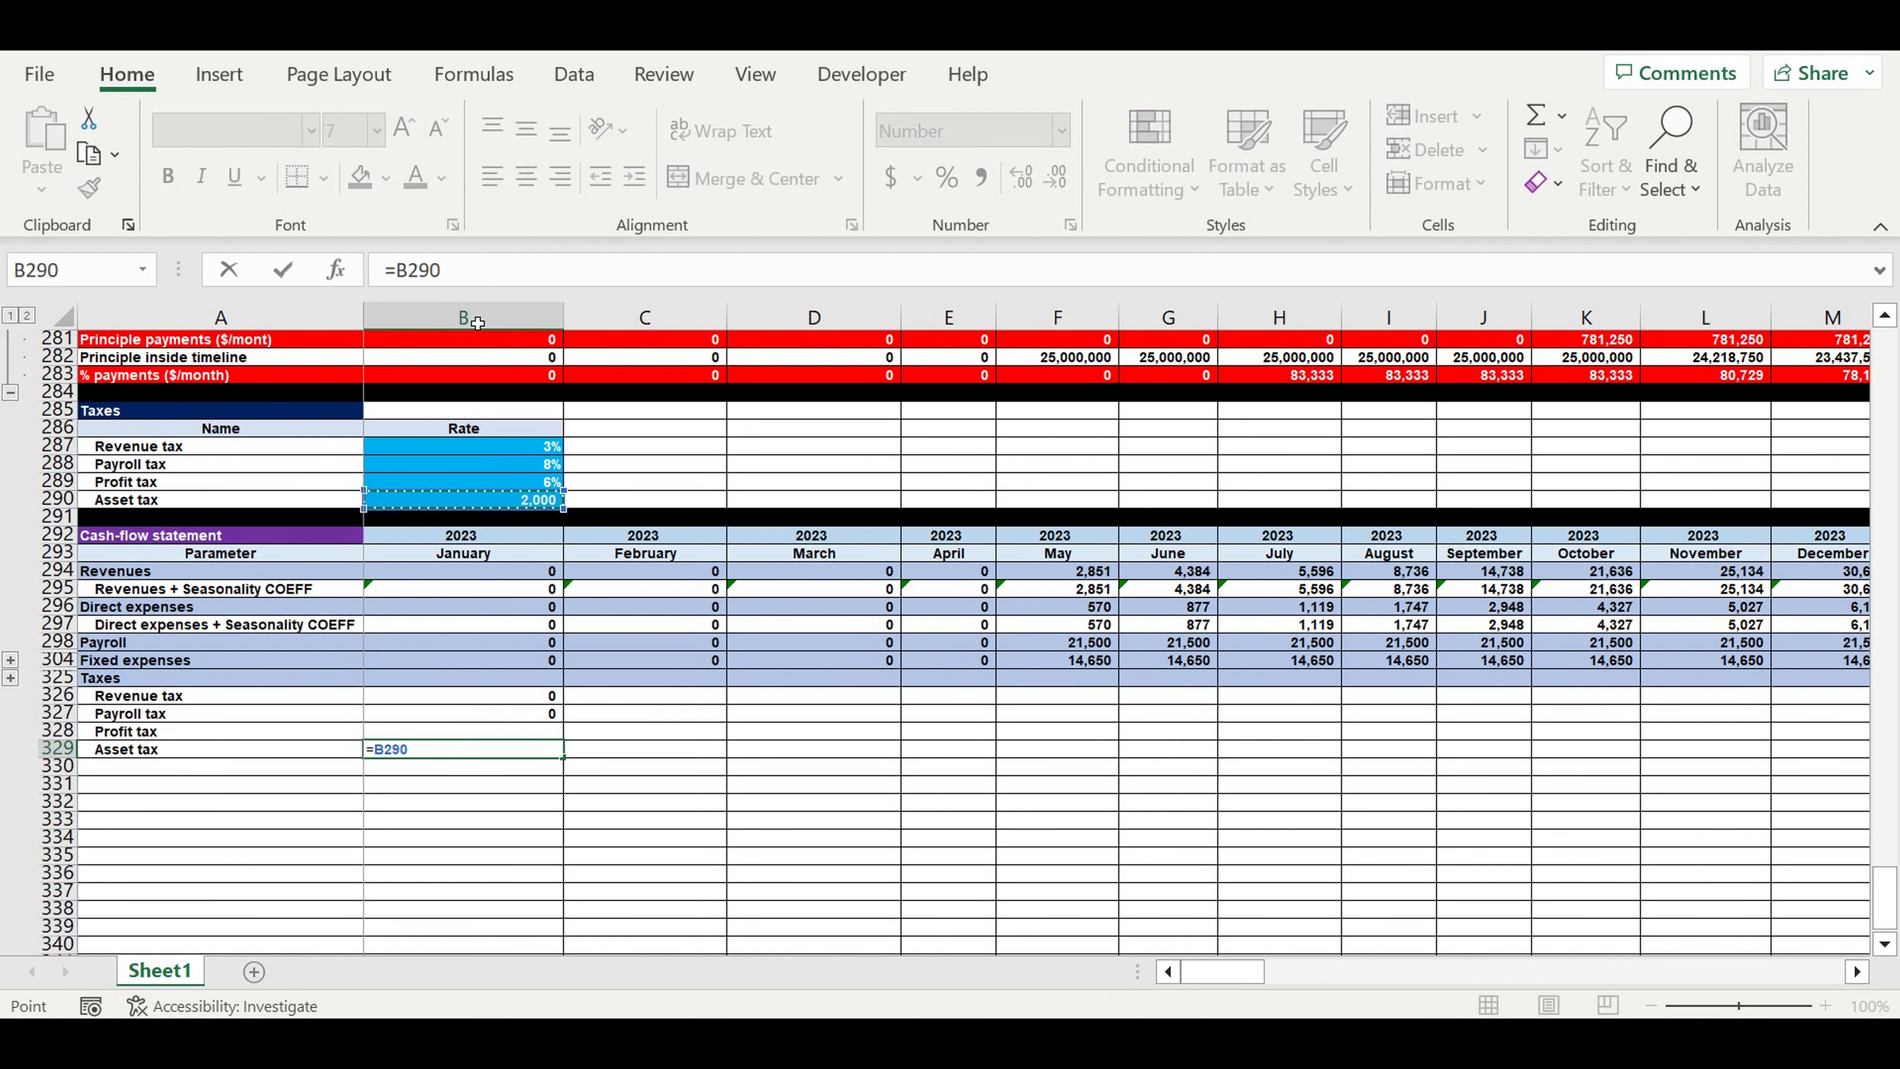
{"action": "left_click", "coordinate": [395, 269]}
{"action": "type", "text": "$"}
{"action": "key", "text": "Right"}
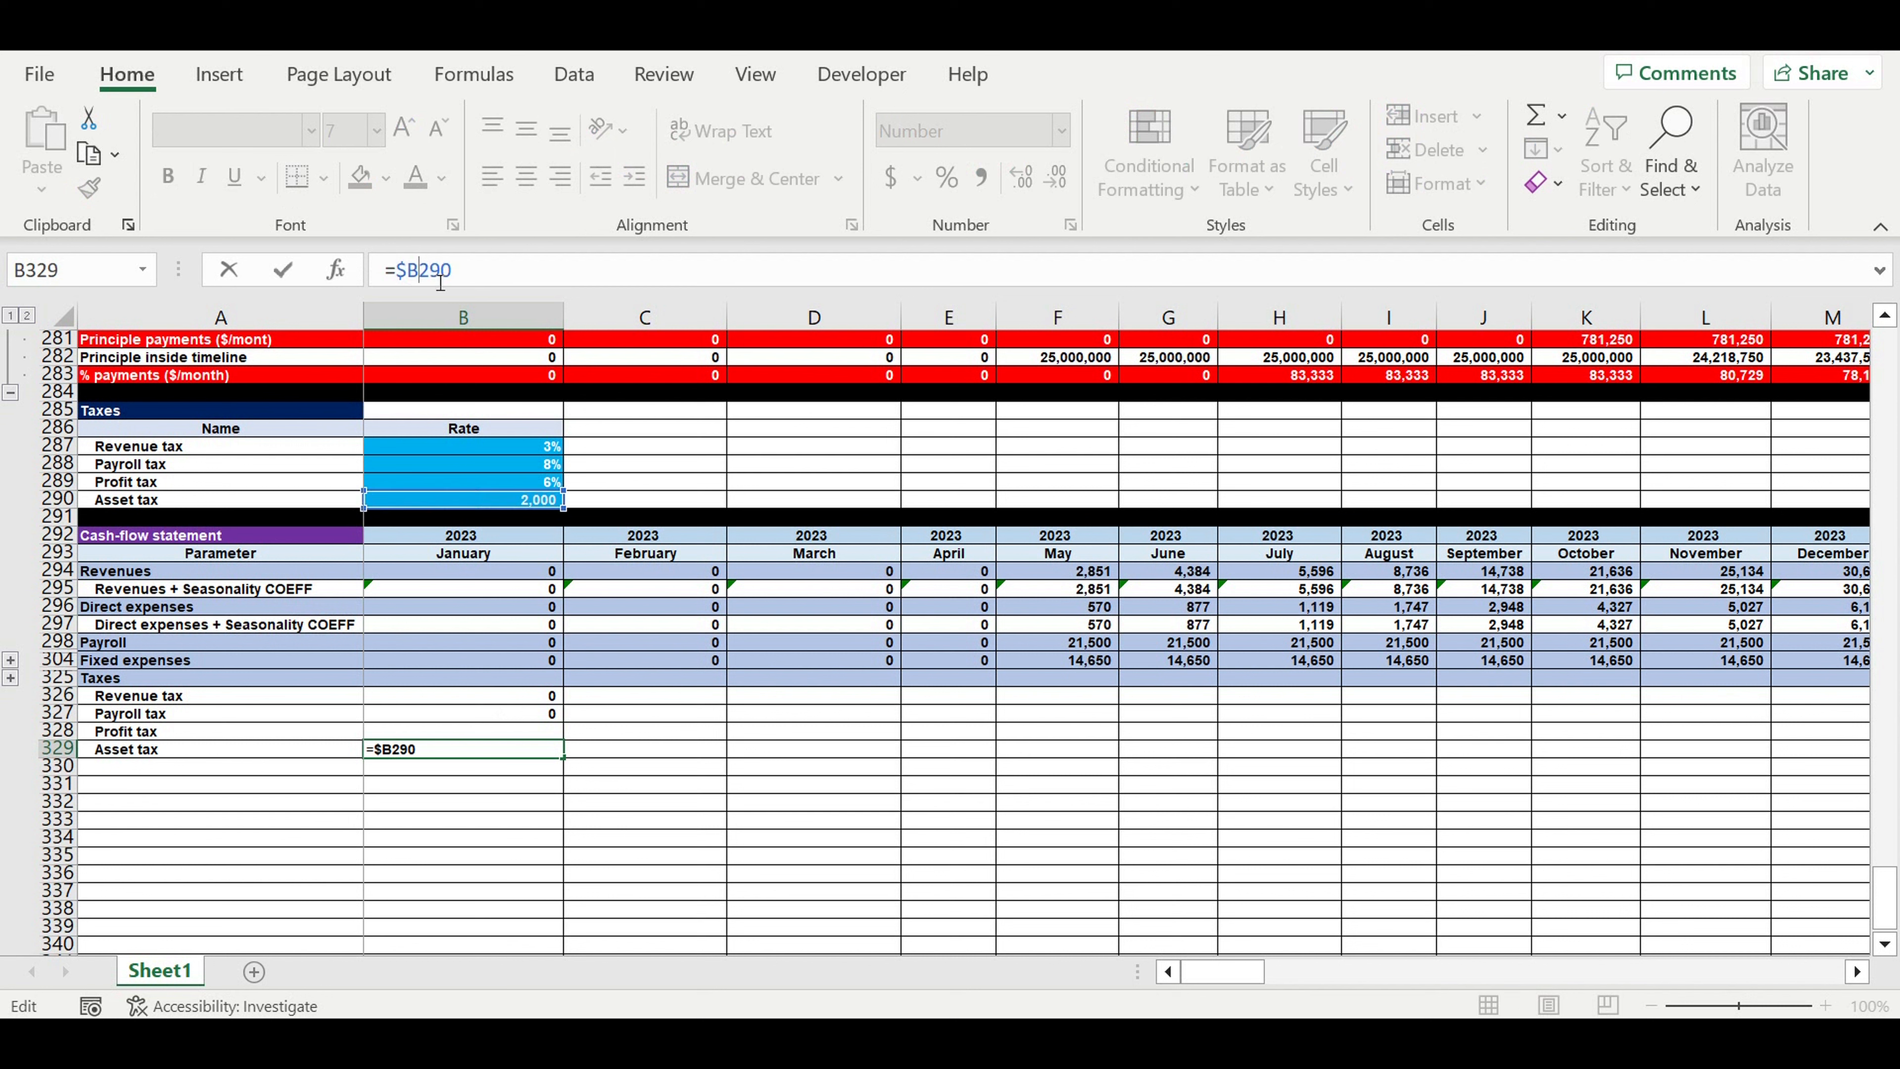
{"action": "type", "text": "$"}
{"action": "left_click", "coordinate": [489, 265]}
{"action": "type", "text": "*"}
{"action": "scroll", "coordinate": [606, 552], "scroll_direction": "up", "scroll_amount": 11}
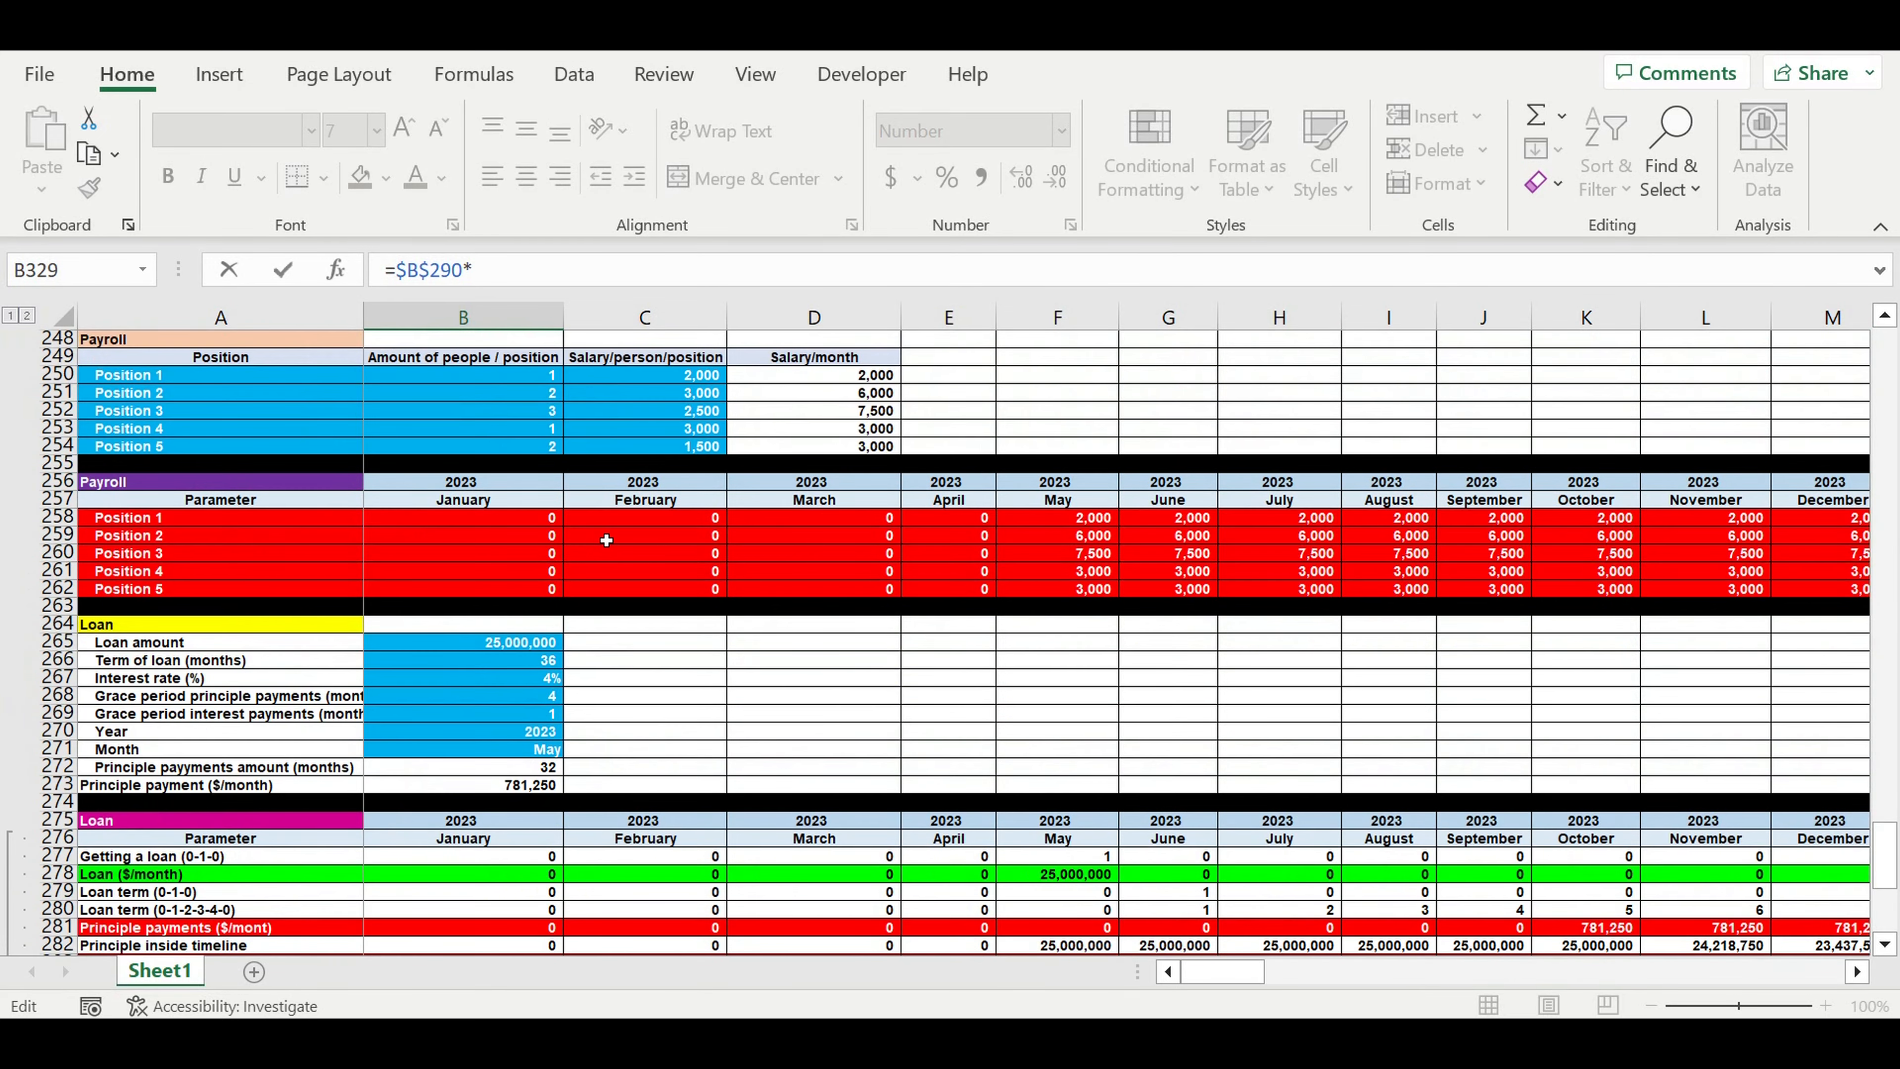
{"action": "scroll", "coordinate": [607, 538], "scroll_direction": "up", "scroll_amount": 14}
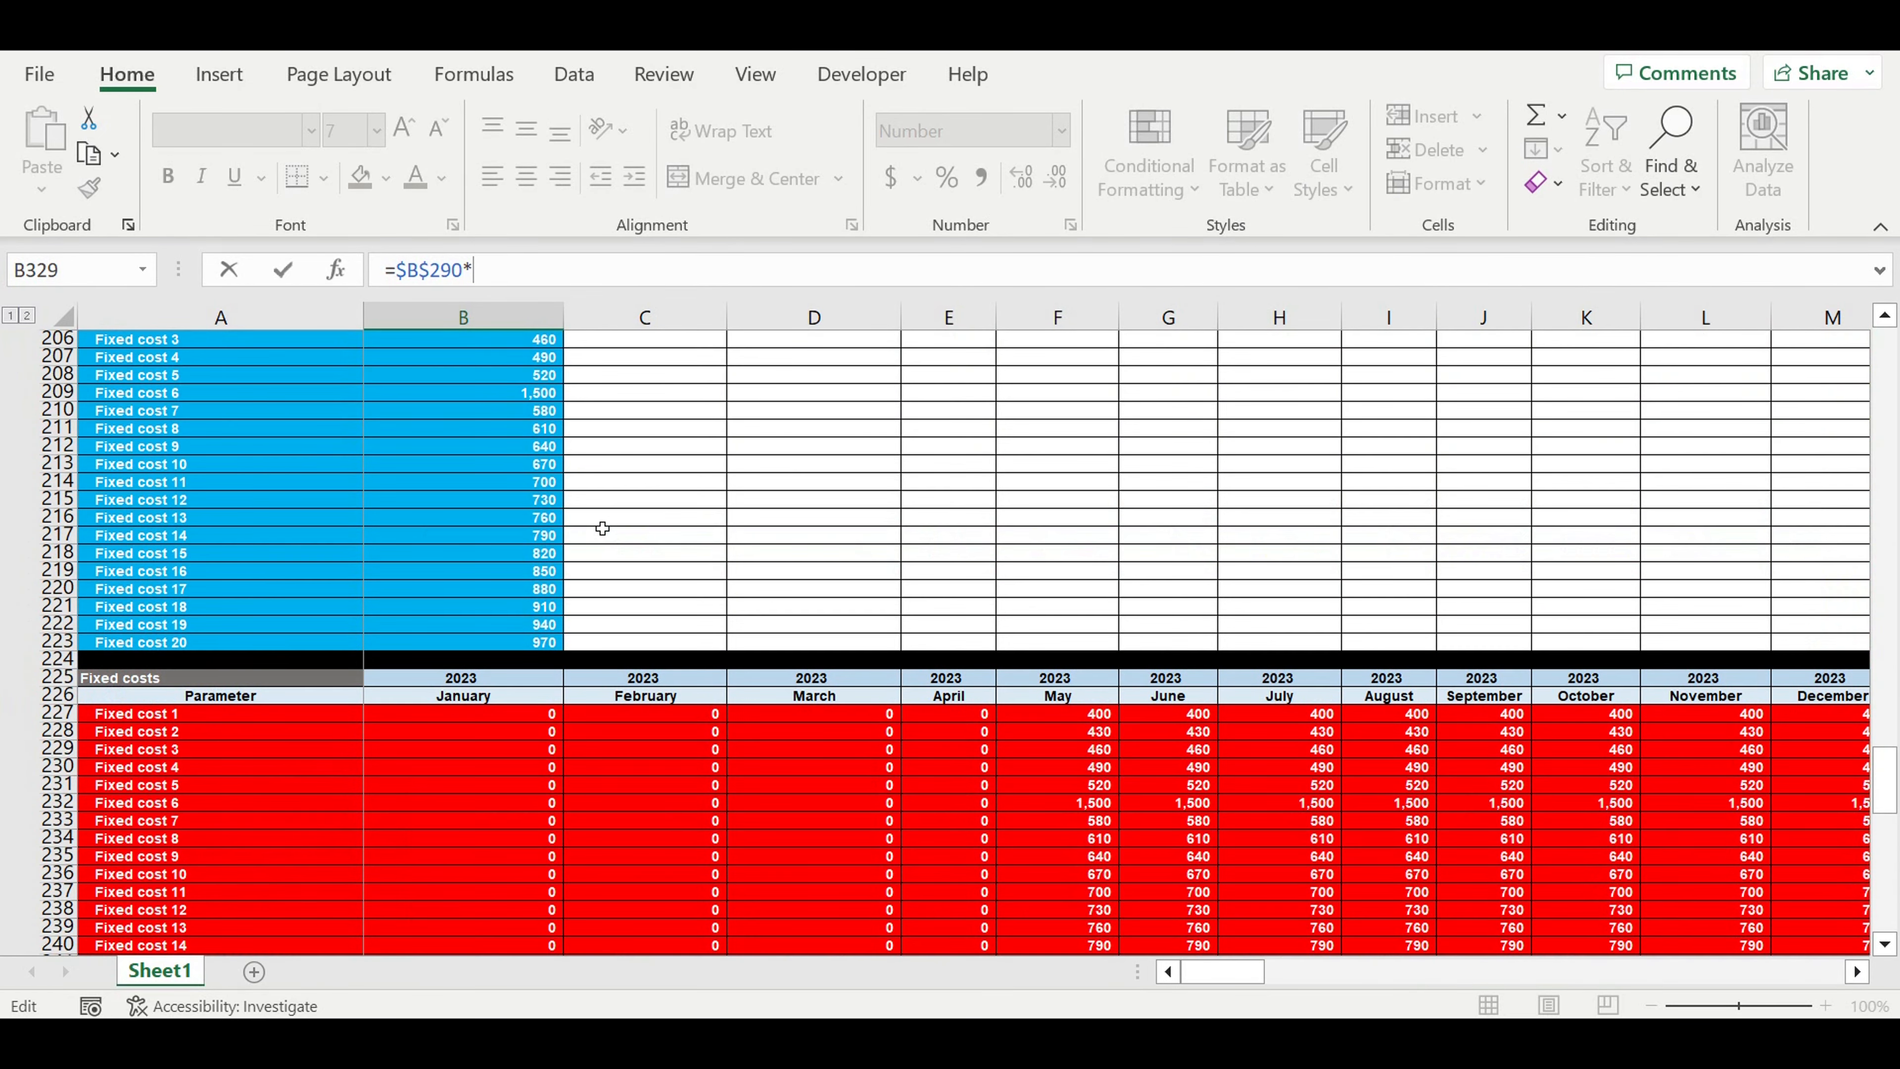
{"action": "scroll", "coordinate": [594, 523], "scroll_direction": "up", "scroll_amount": 20}
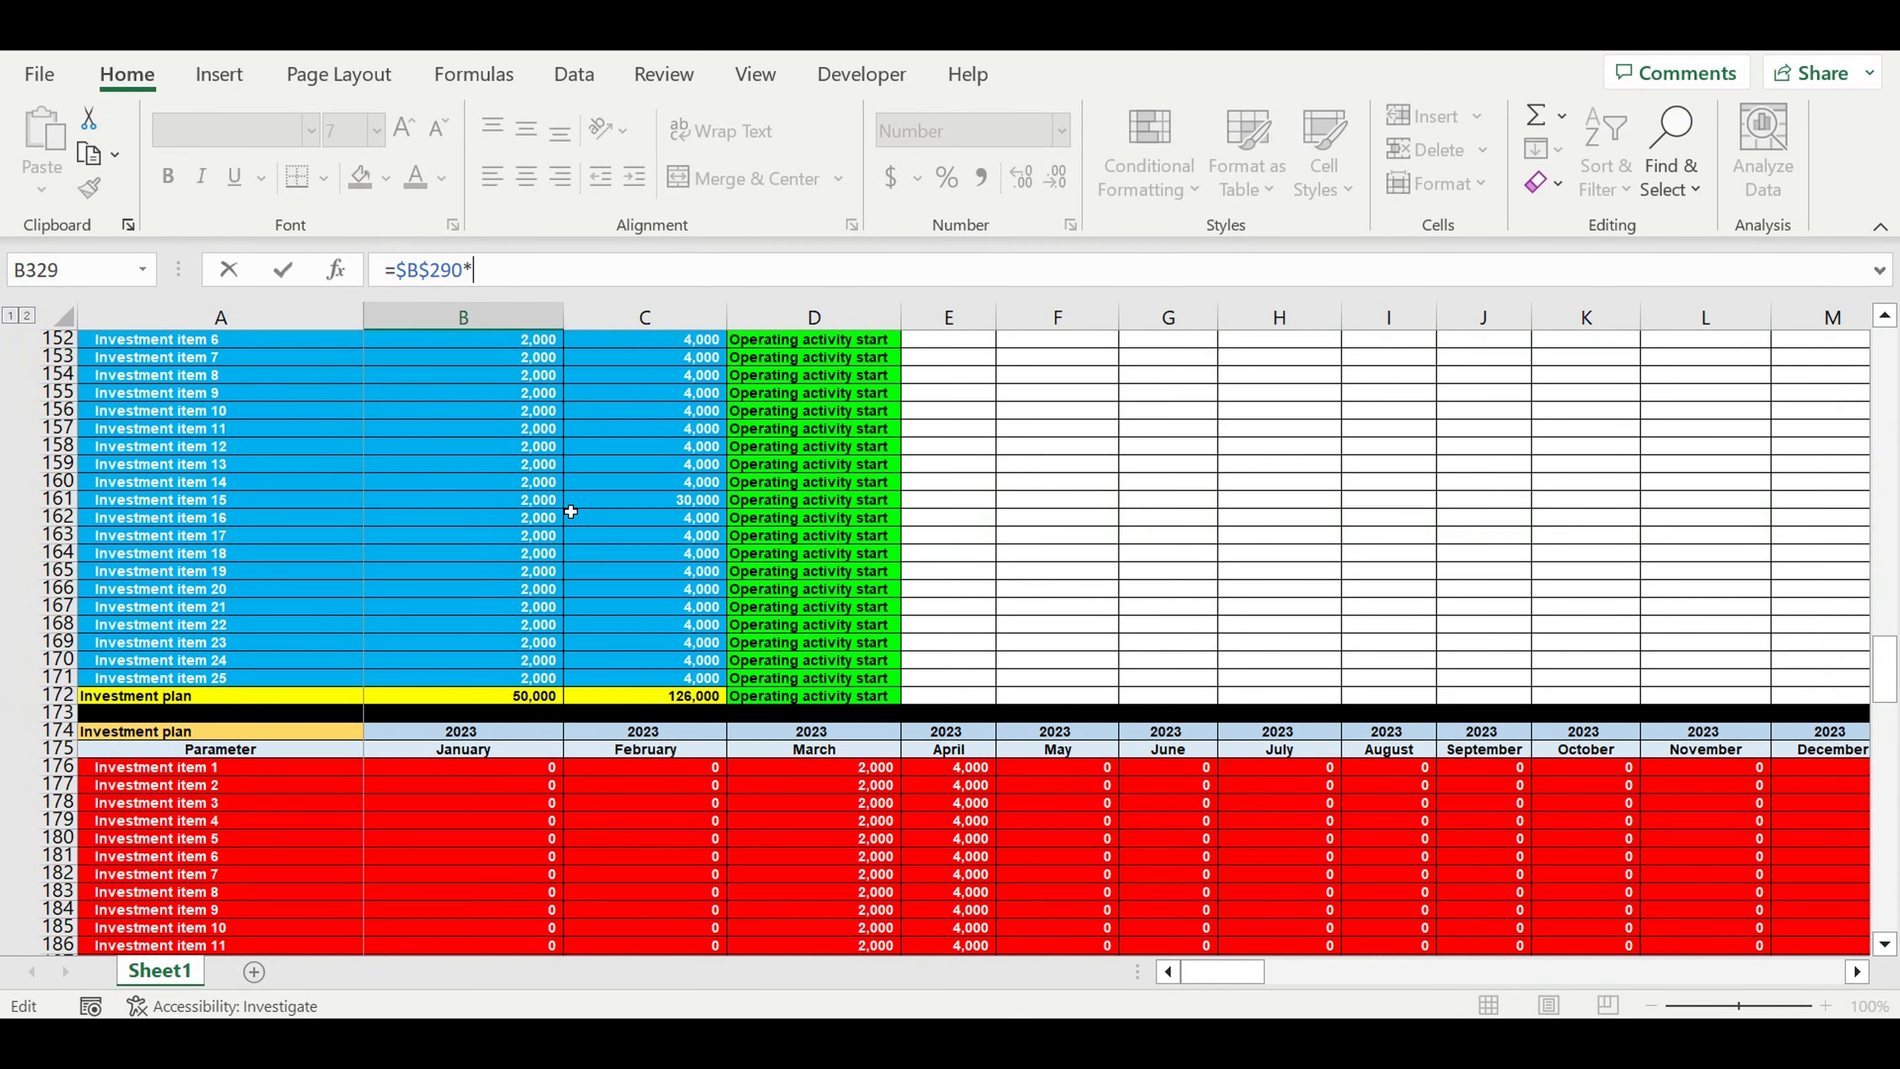
{"action": "scroll", "coordinate": [571, 512], "scroll_direction": "up", "scroll_amount": 2}
{"action": "scroll", "coordinate": [570, 511], "scroll_direction": "up", "scroll_amount": 10}
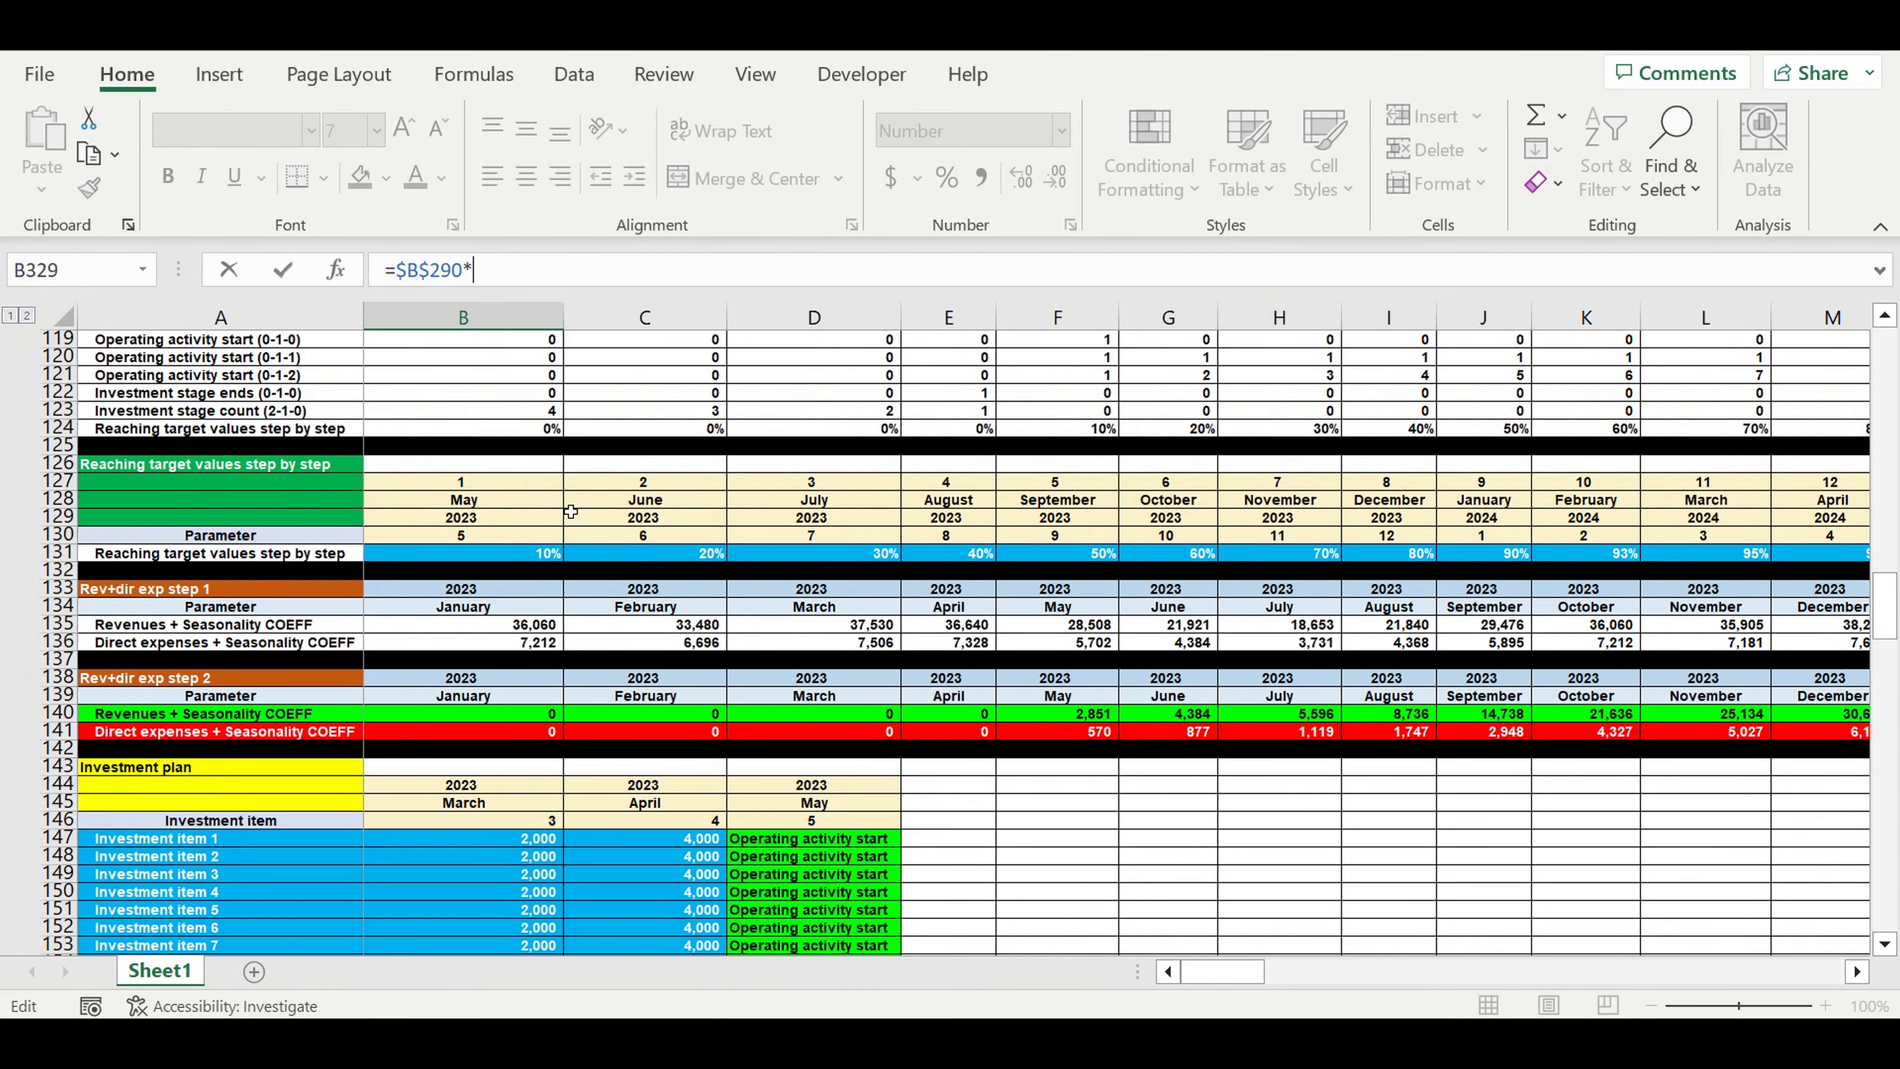
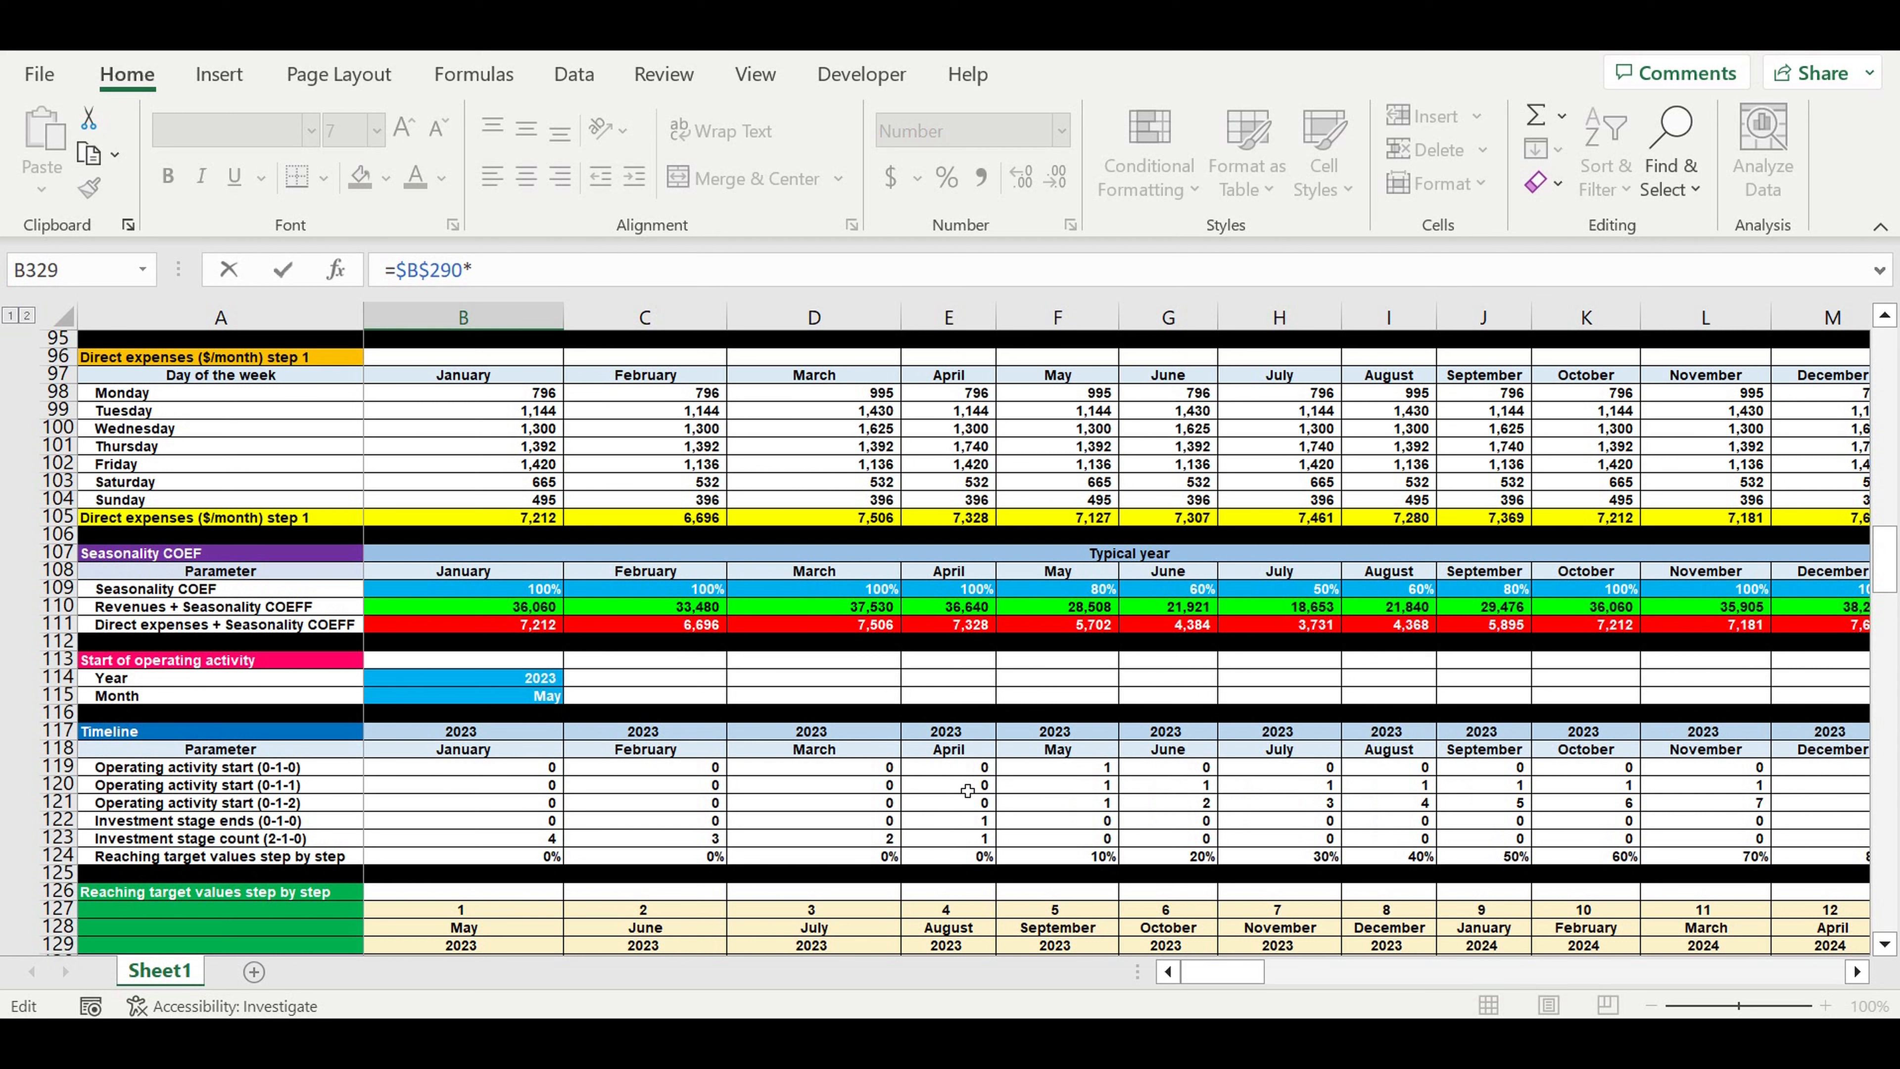
{"action": "left_click", "coordinate": [1068, 790]}
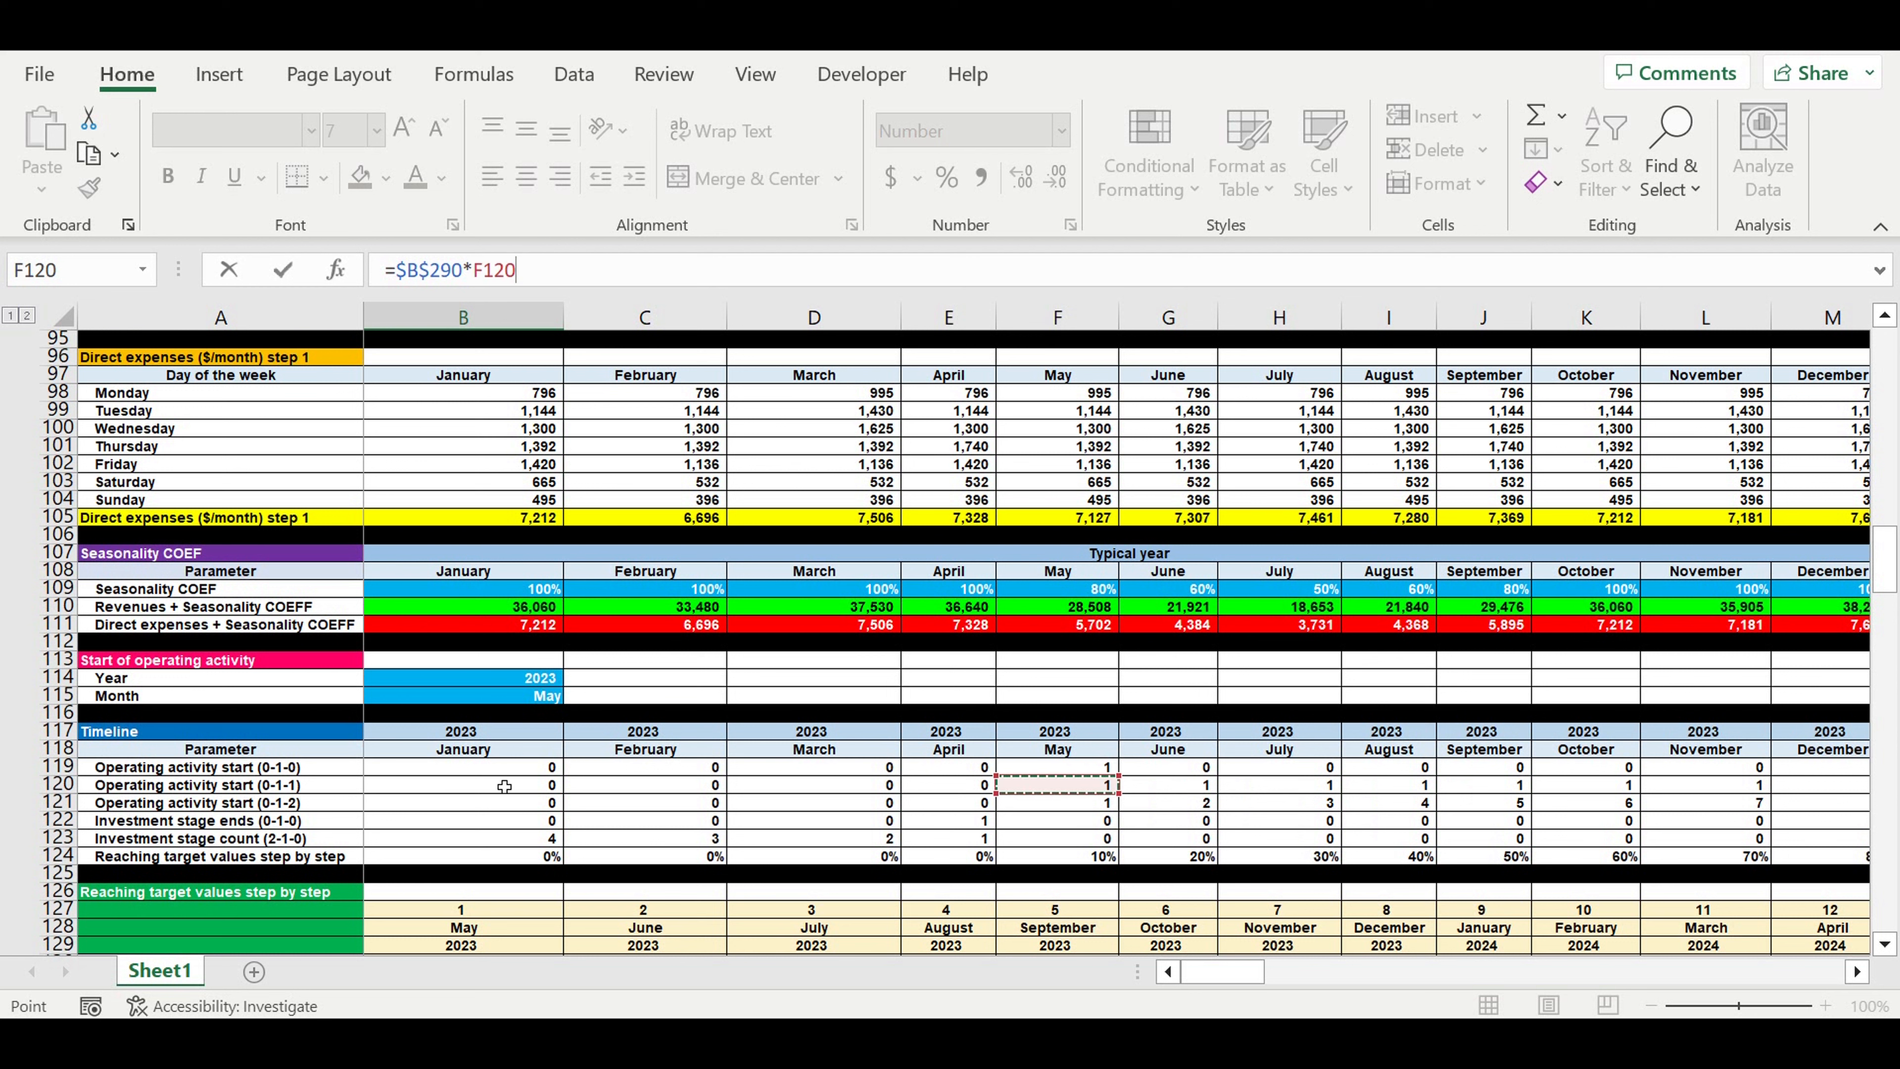
{"action": "left_click", "coordinate": [422, 789]}
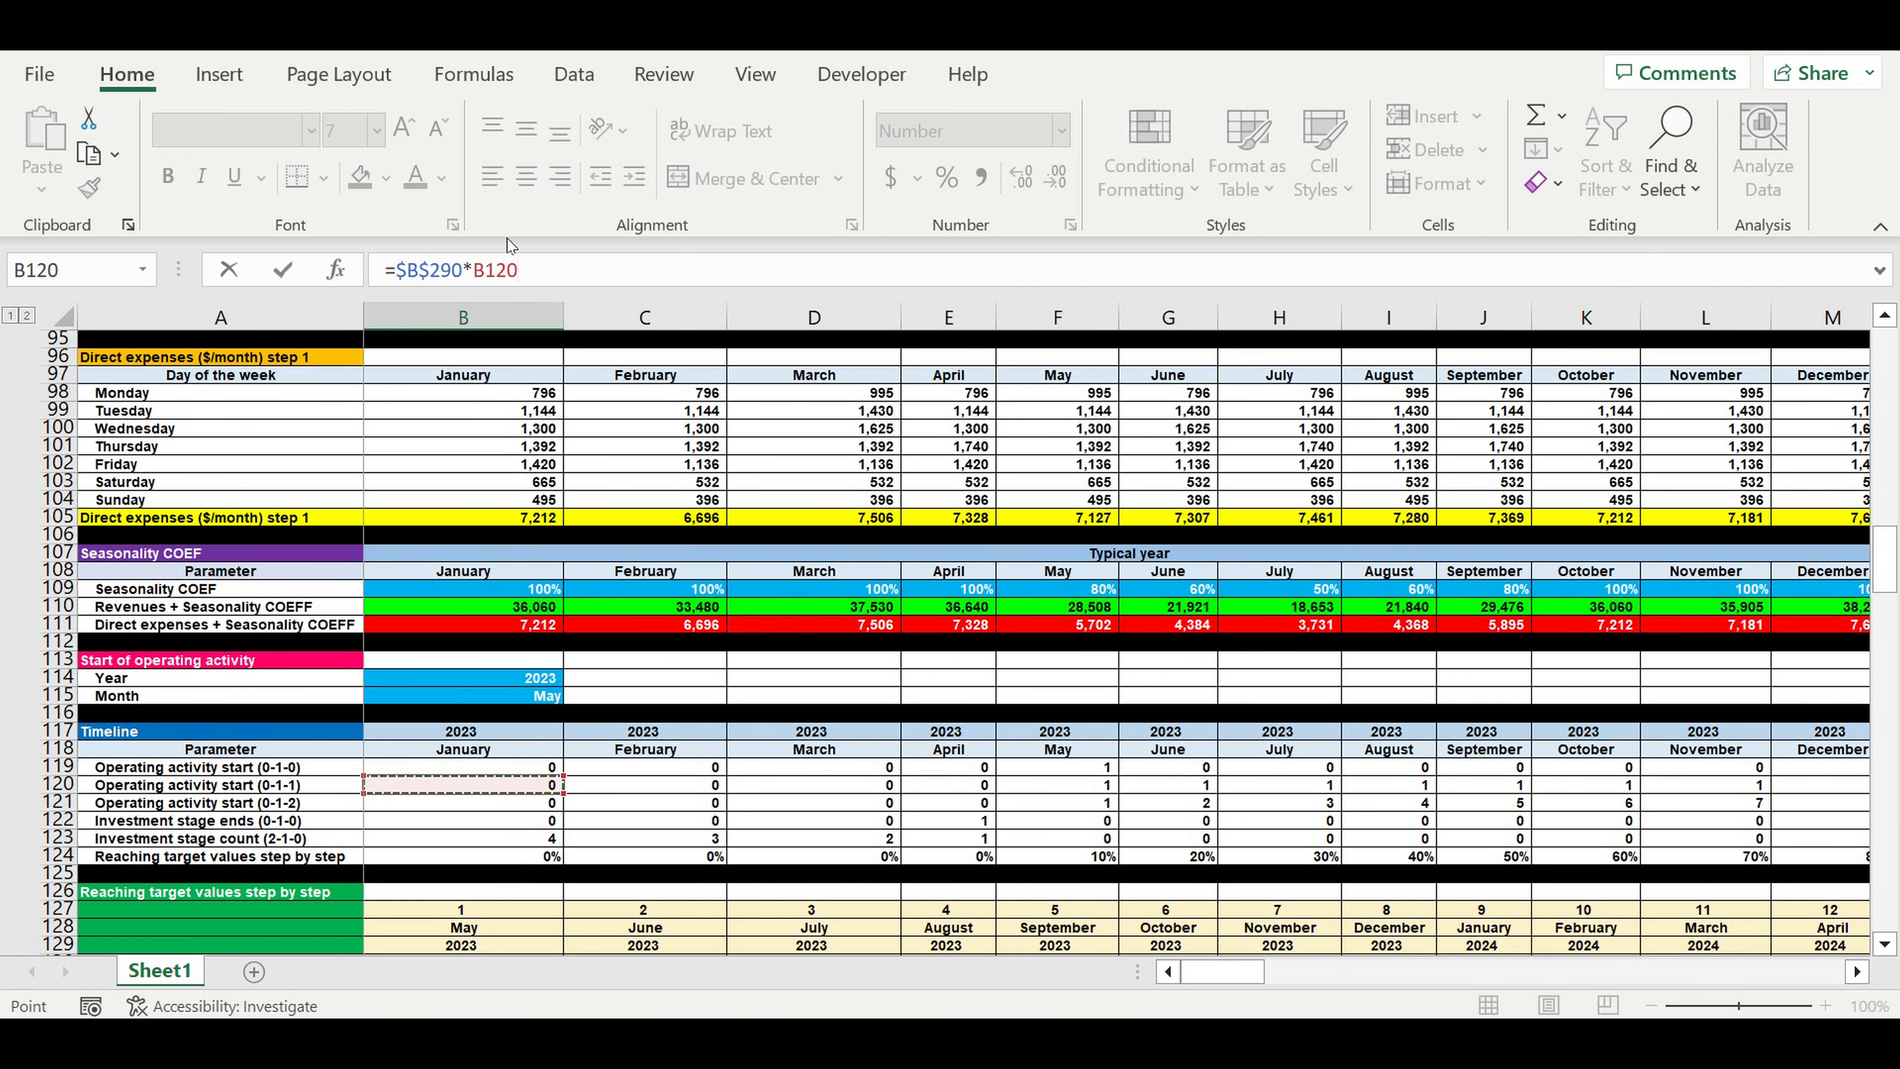
{"action": "key", "text": "Return"}
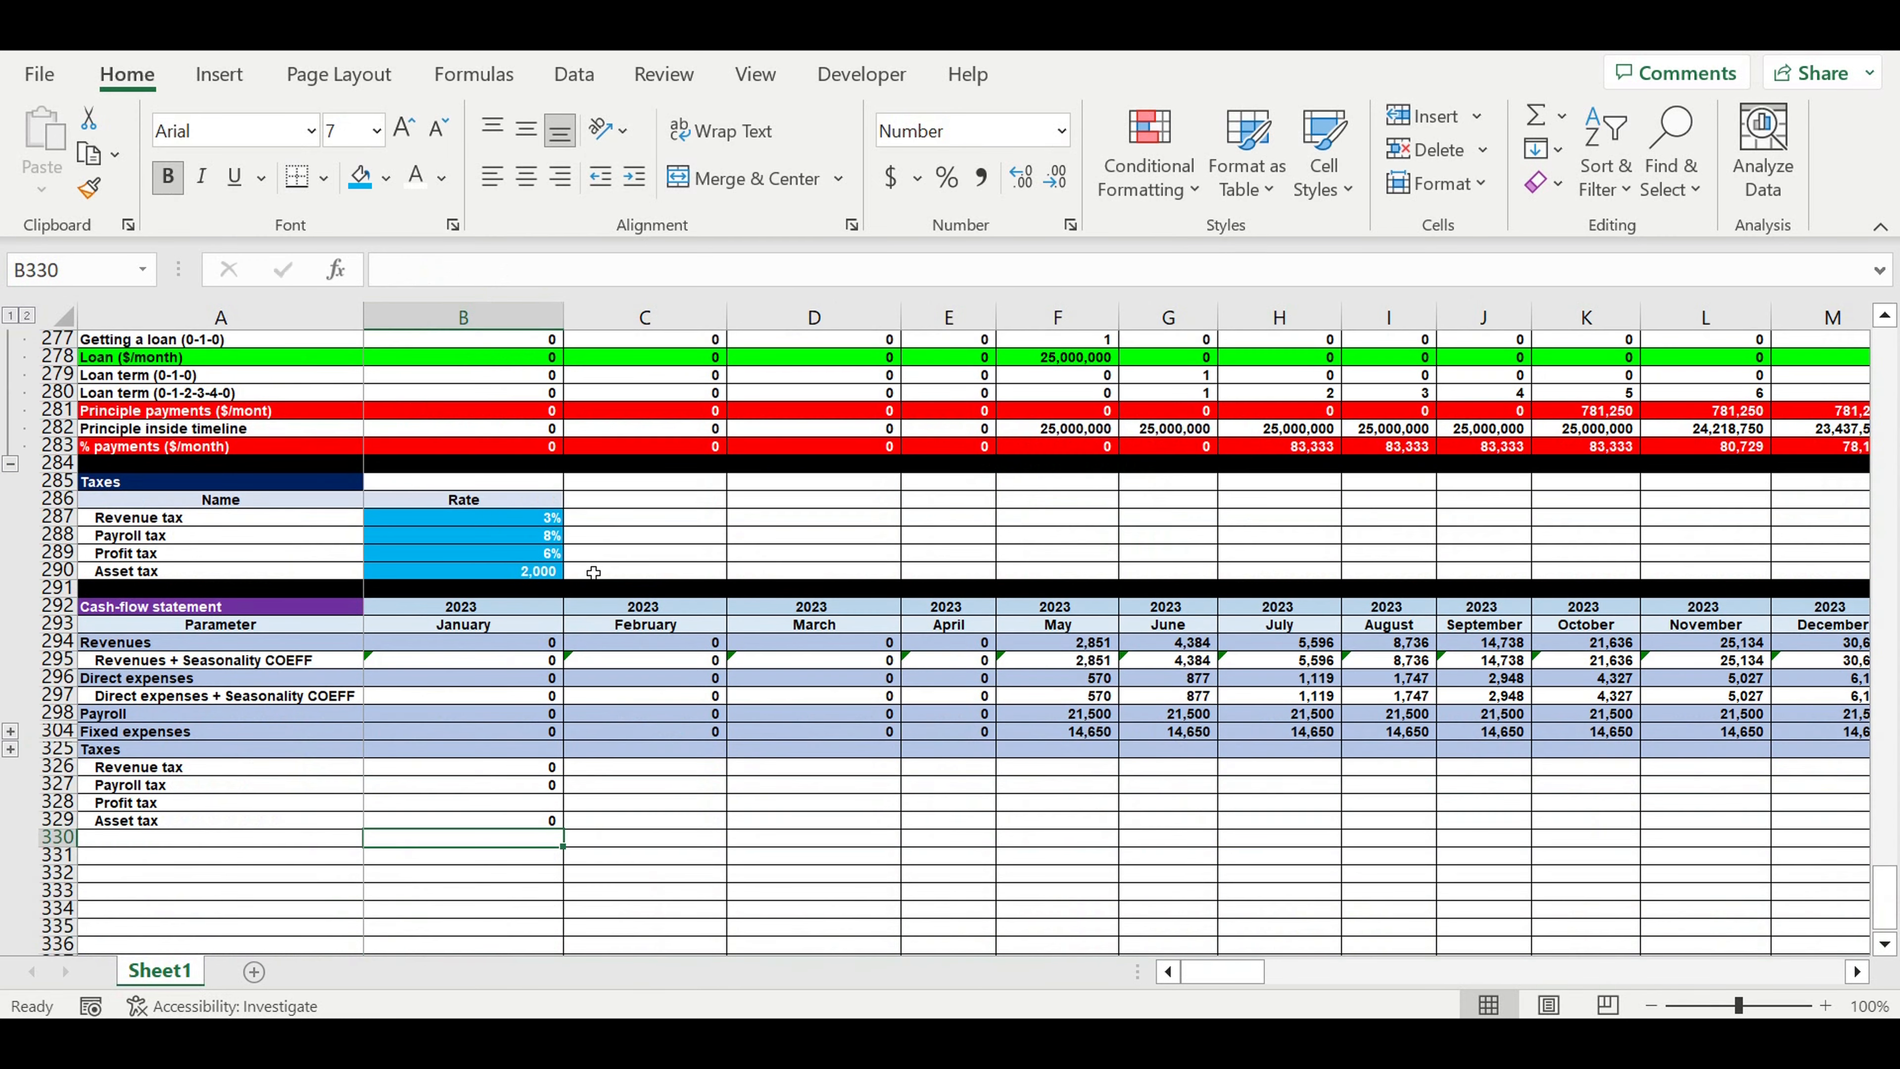
Total the four tax rows in the Taxes row's January cell B325 with =SUM(B326:B329)
{"action": "left_click", "coordinate": [498, 751]}
{"action": "left_click", "coordinate": [1541, 117]}
{"action": "left_click", "coordinate": [401, 827]}
{"action": "left_click_drag", "start_coordinate": [401, 827], "coordinate": [397, 773]}
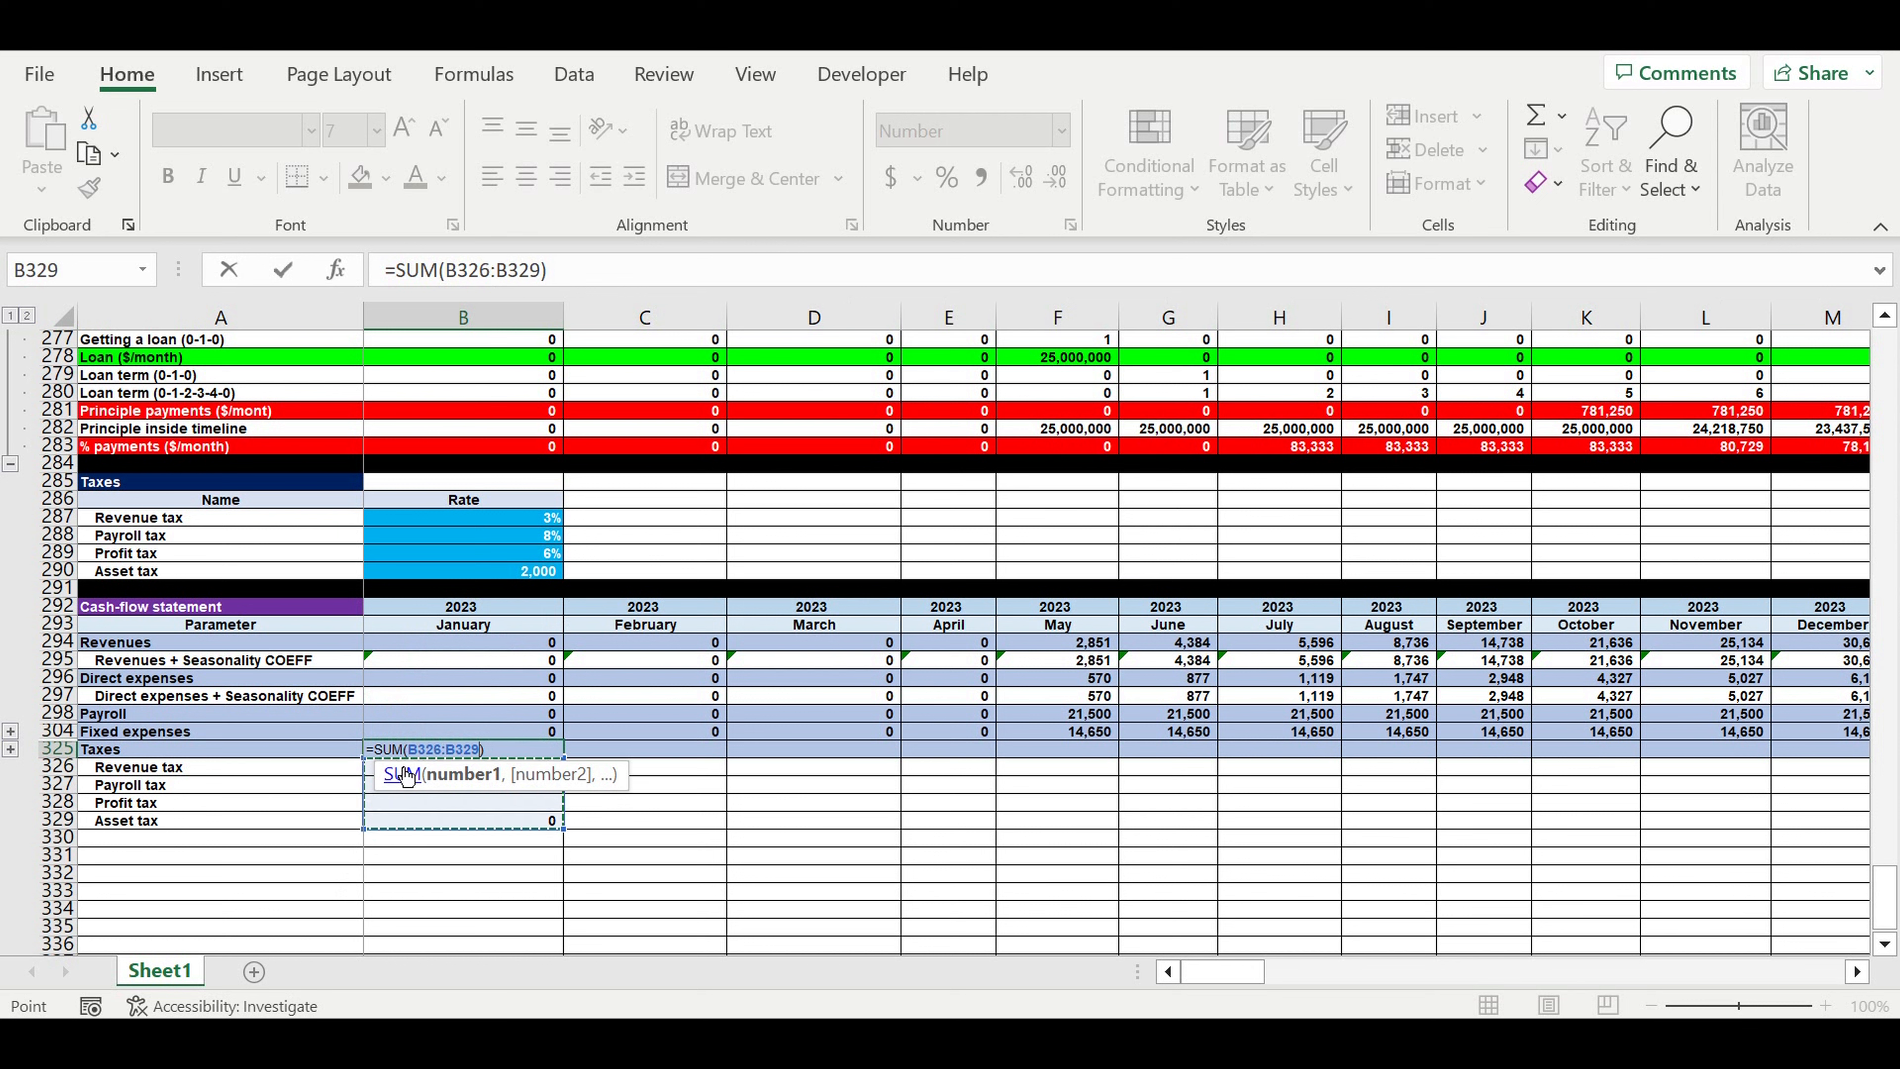
{"action": "key", "text": "Return"}
Fill the January tax formulas in B325:B329 across all months through December 2032 in column DQ
{"action": "left_click", "coordinate": [519, 751]}
{"action": "left_click_drag", "start_coordinate": [522, 757], "coordinate": [1661, 835]}
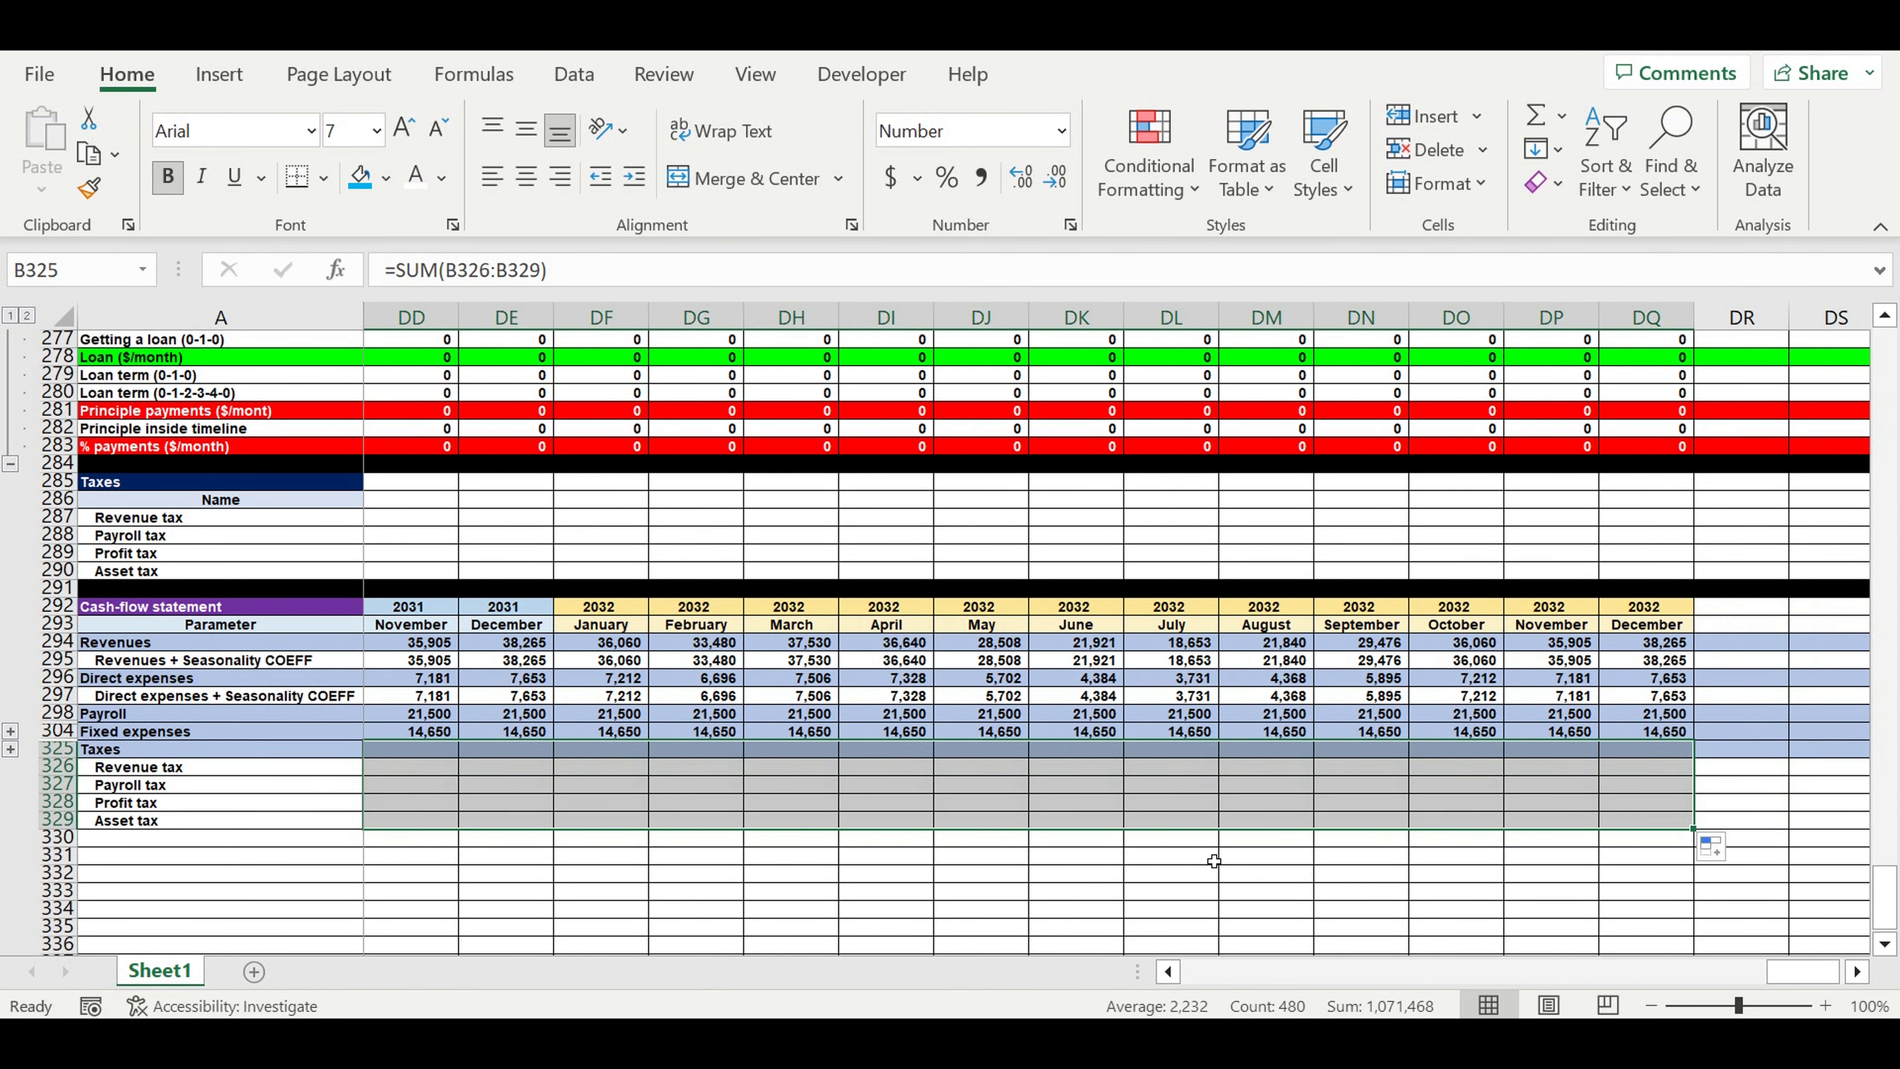
{"action": "left_click", "coordinate": [1234, 867]}
{"action": "left_click_drag", "start_coordinate": [1766, 966], "coordinate": [1182, 971]}
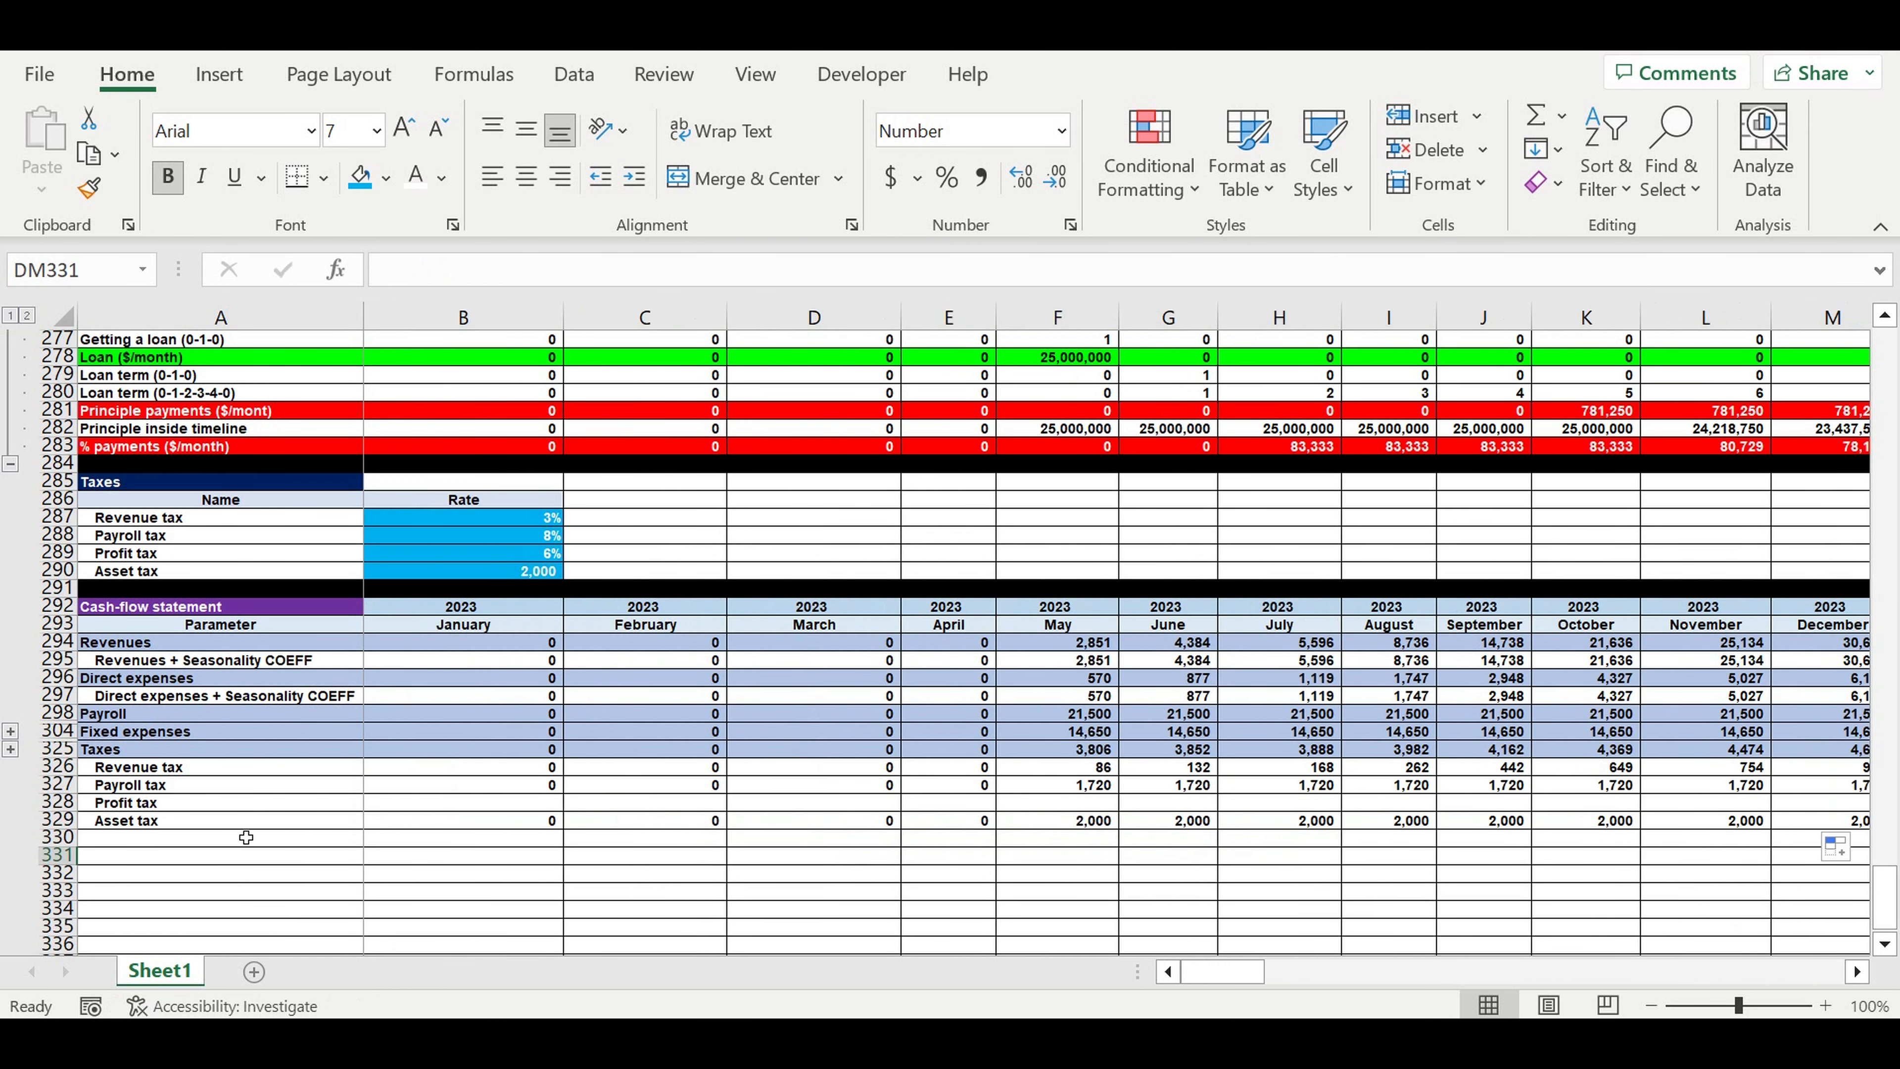
Add the label "Result from operating activity" in A330 below the Asset tax row
{"action": "left_click", "coordinate": [135, 838]}
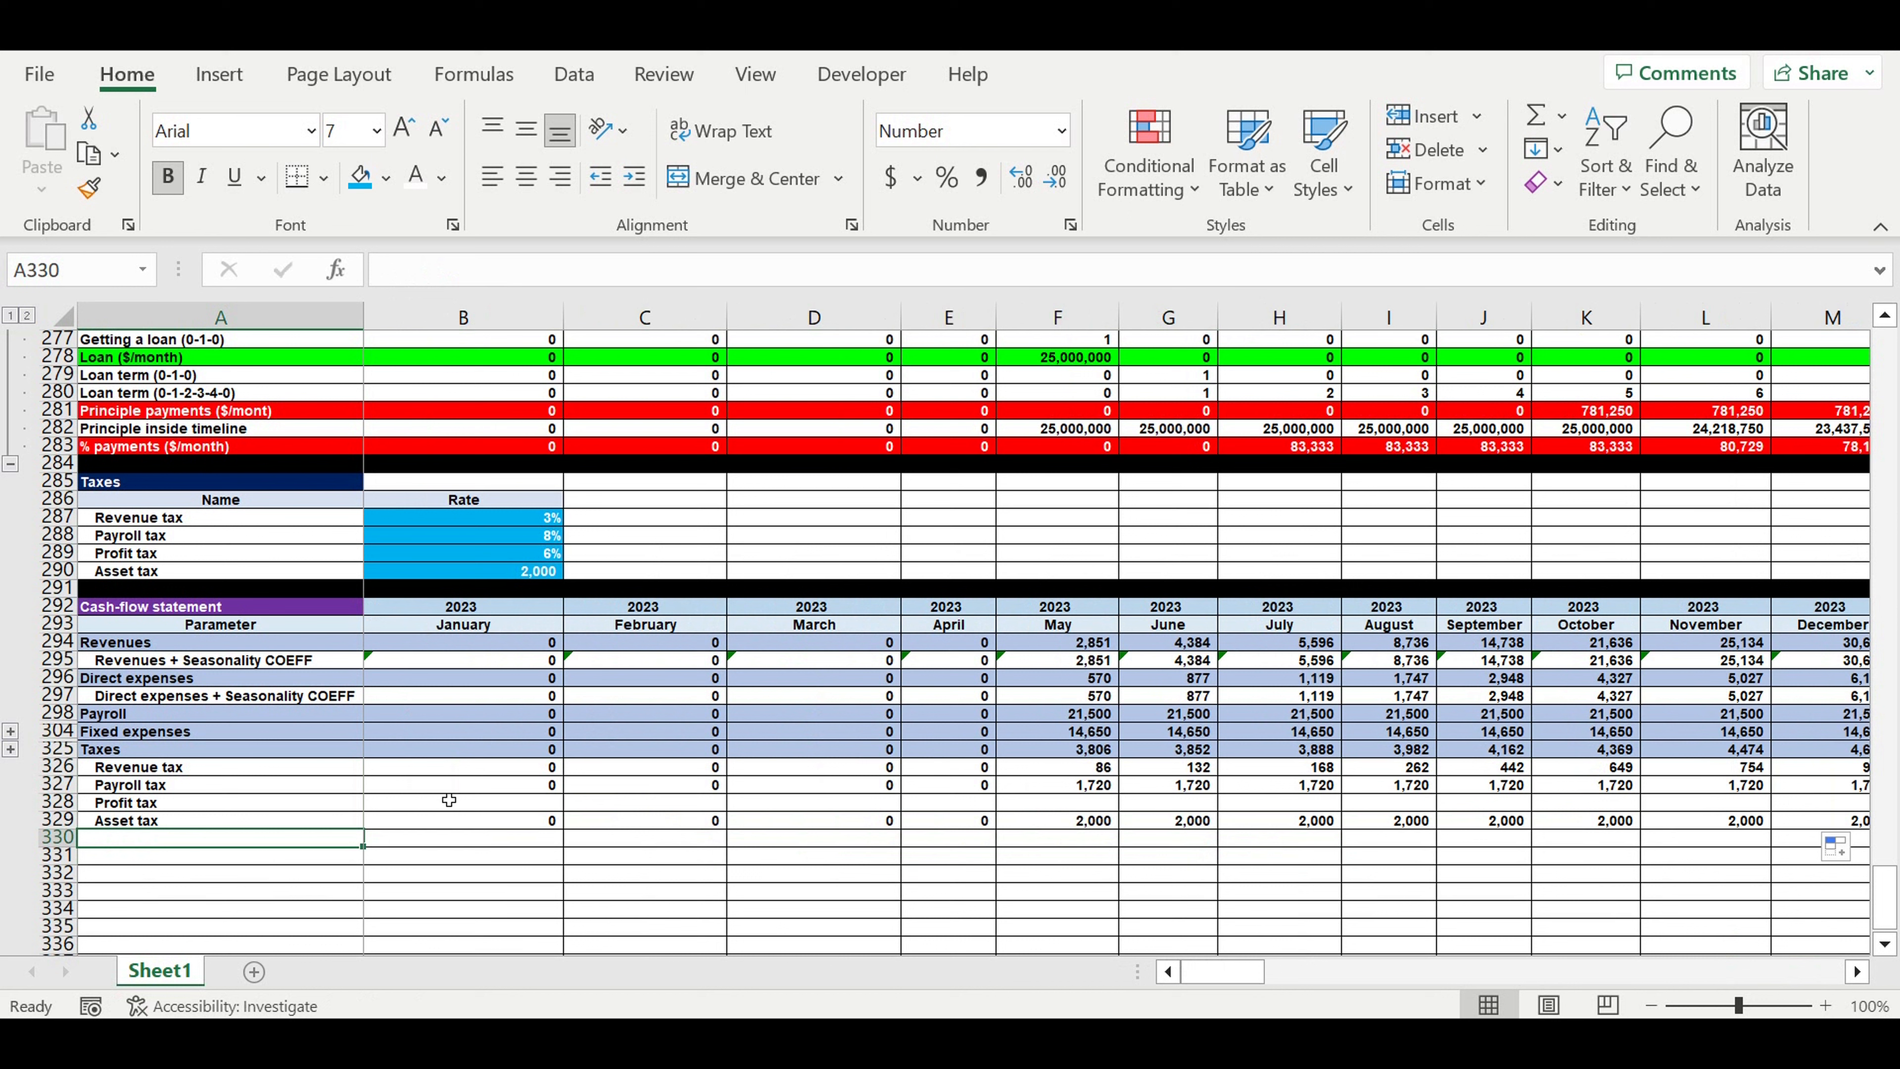
{"action": "type", "text": "O"}
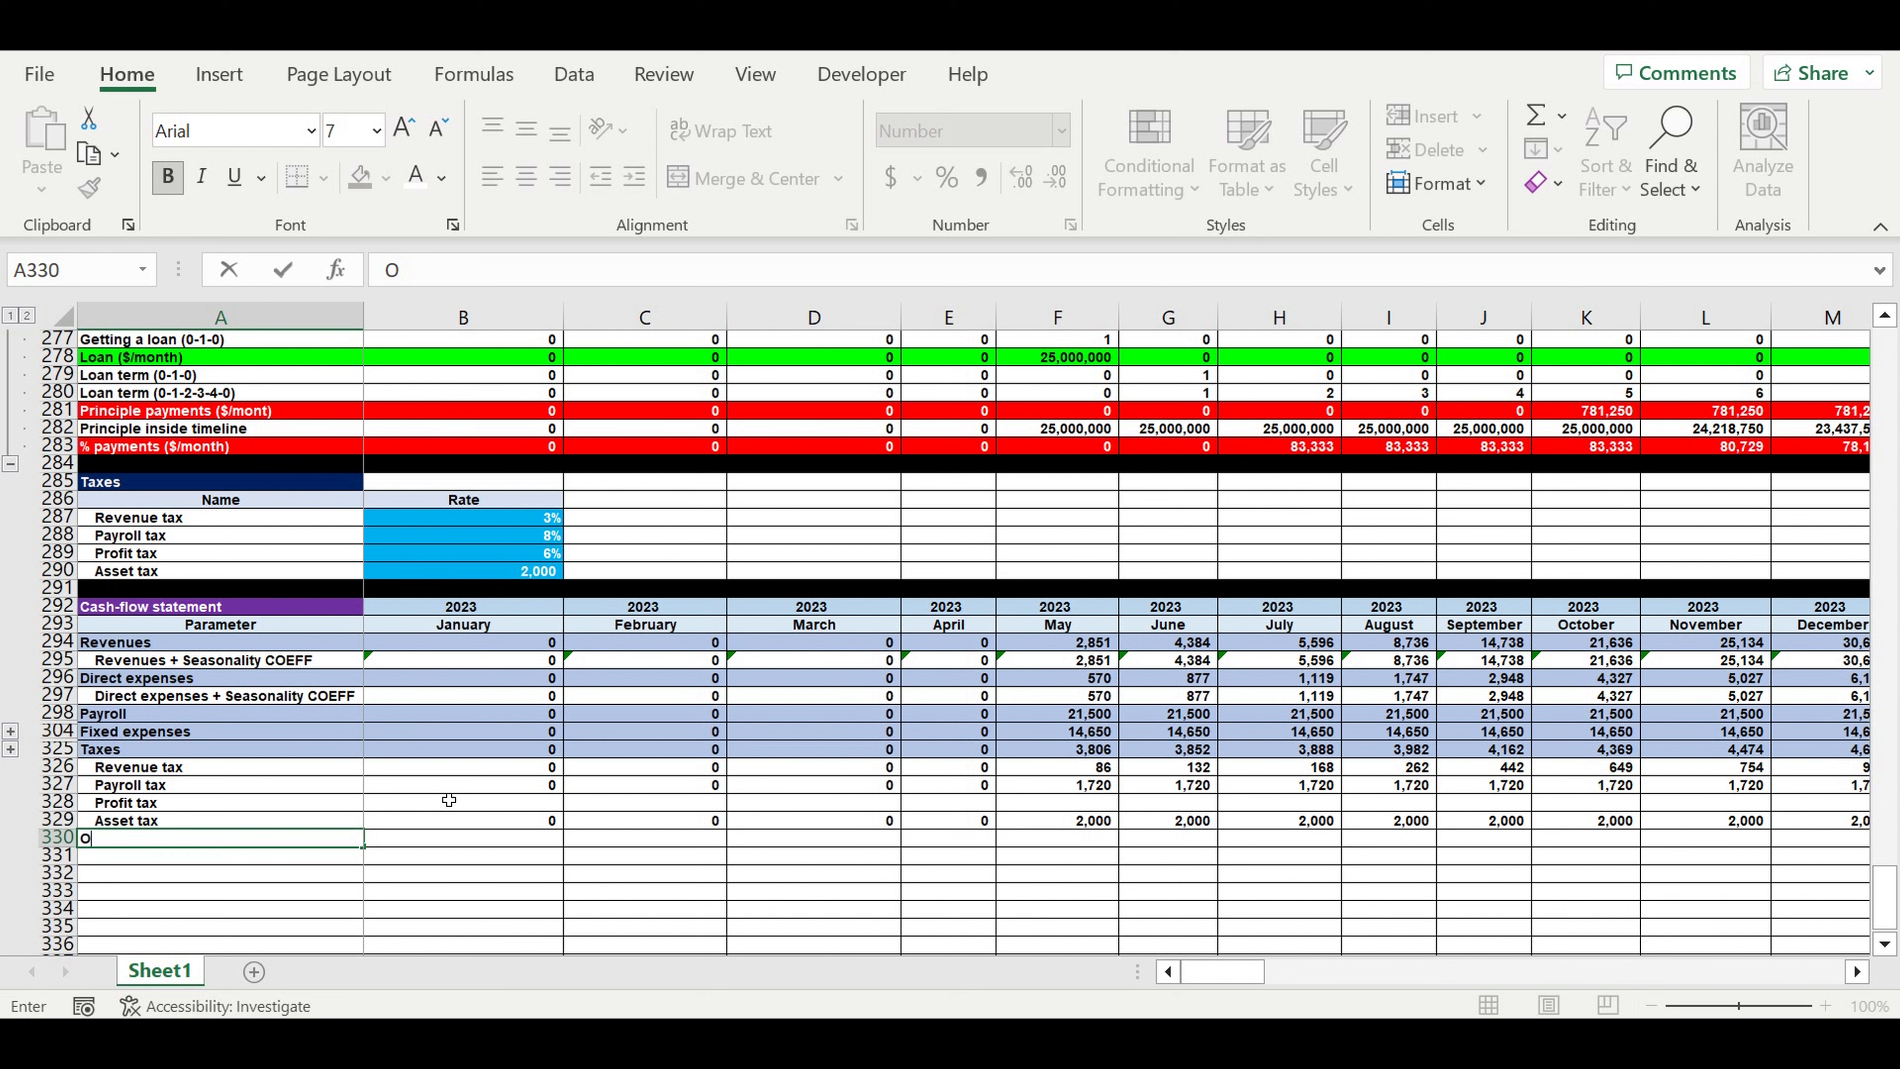
{"action": "type", "text": "sult from oper"}
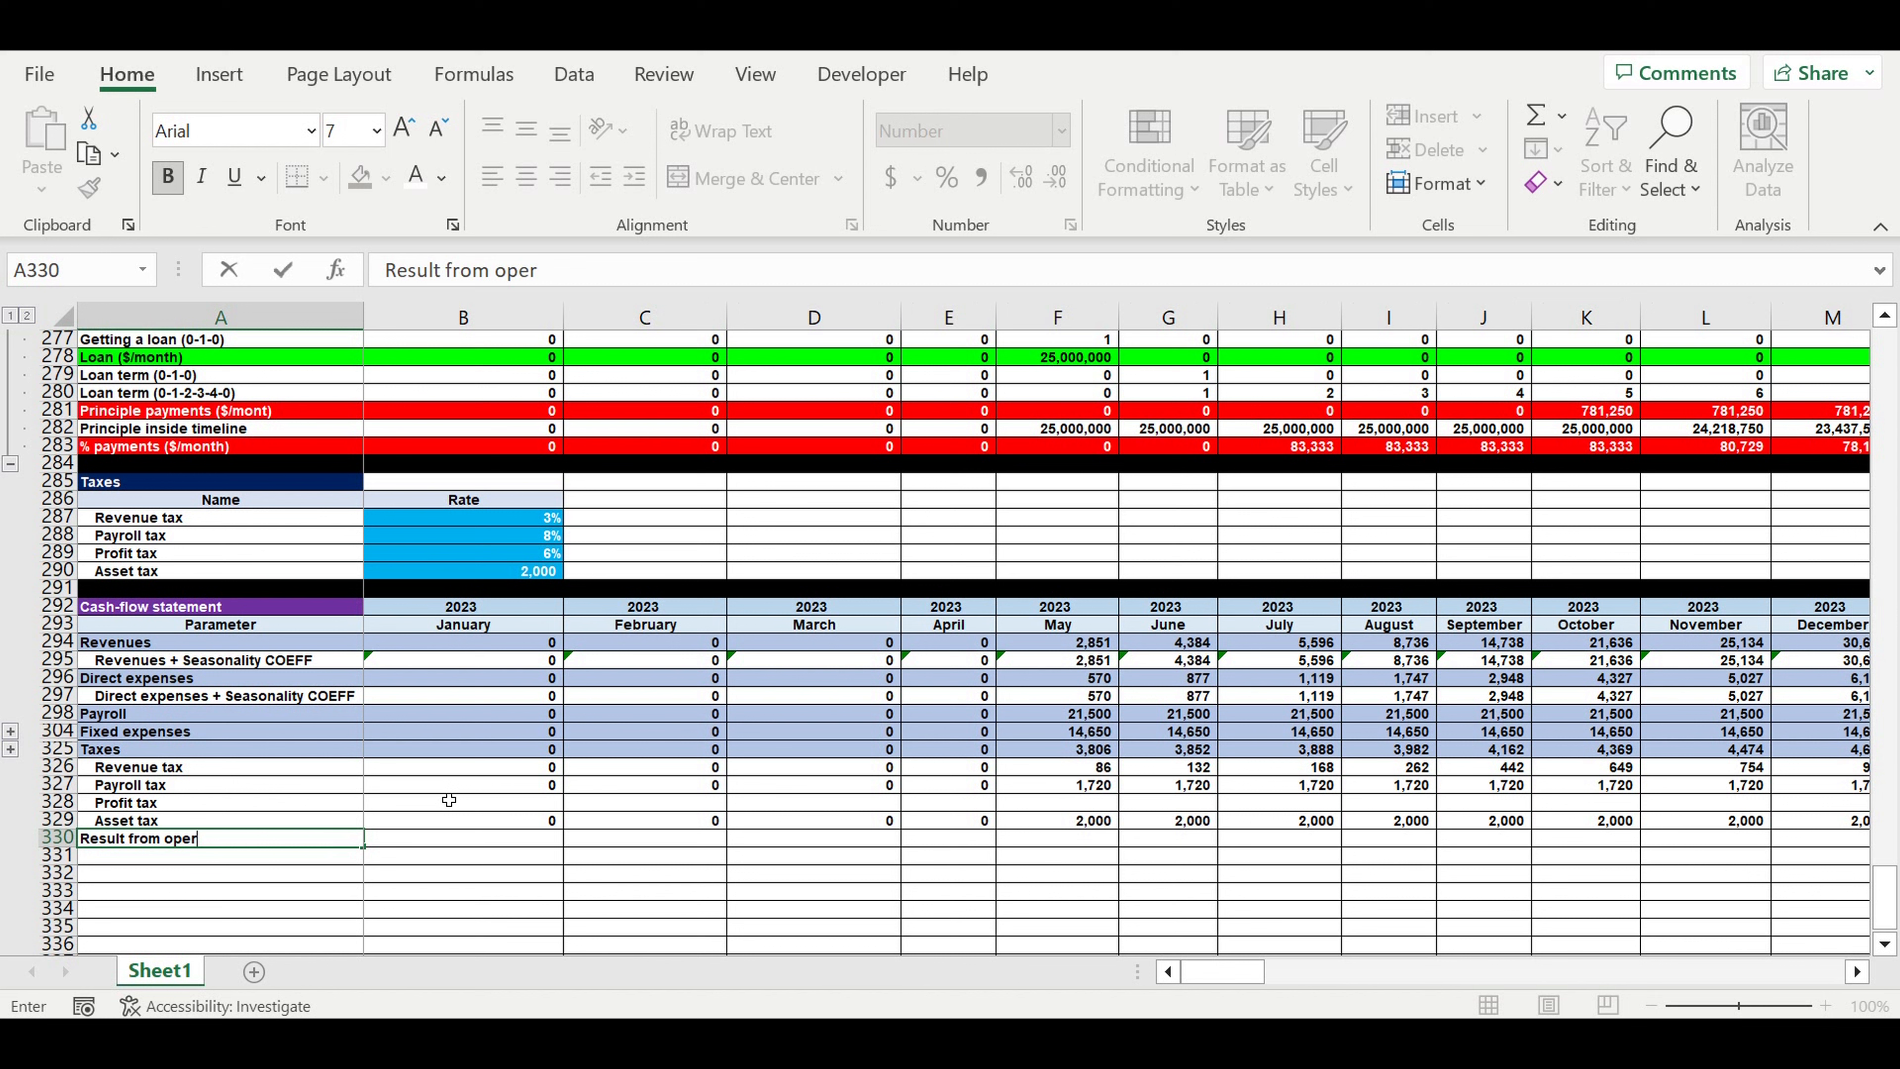
{"action": "type", "text": "ating activity"}
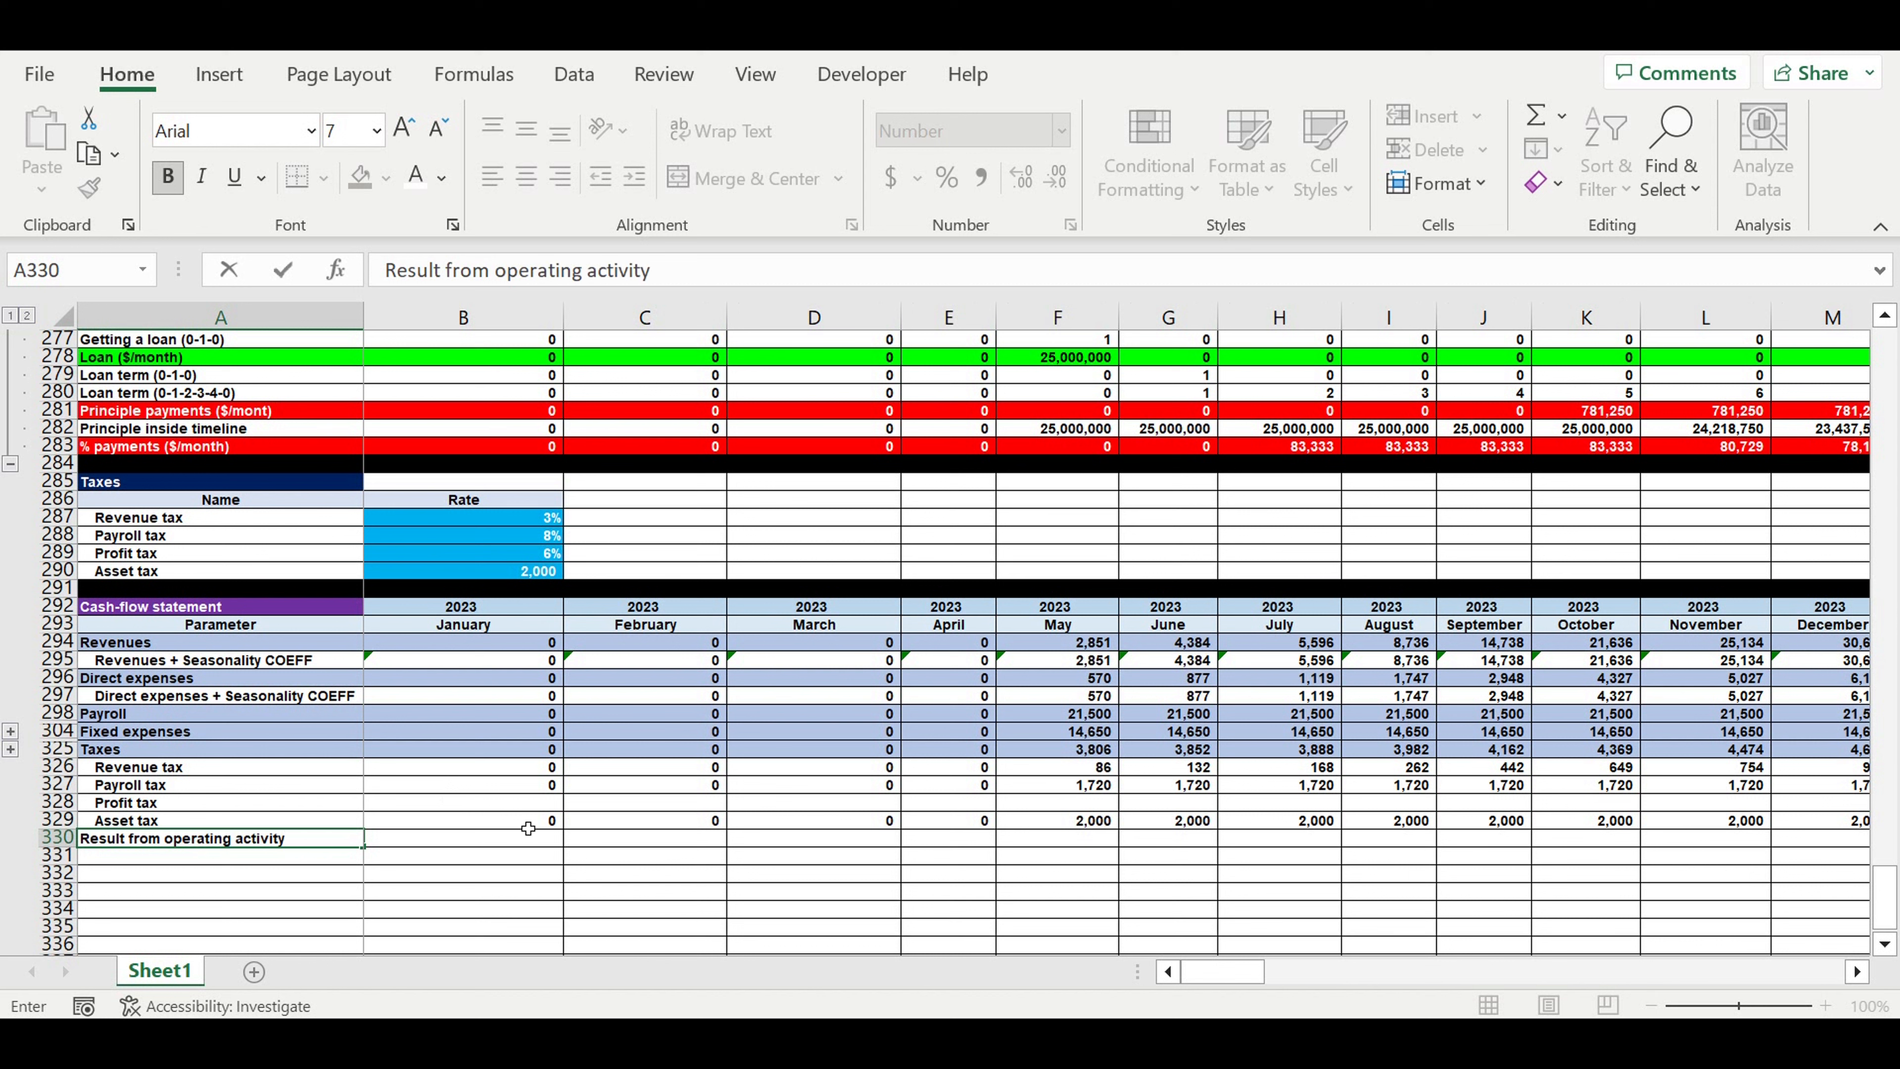
{"action": "left_click", "coordinate": [446, 890]}
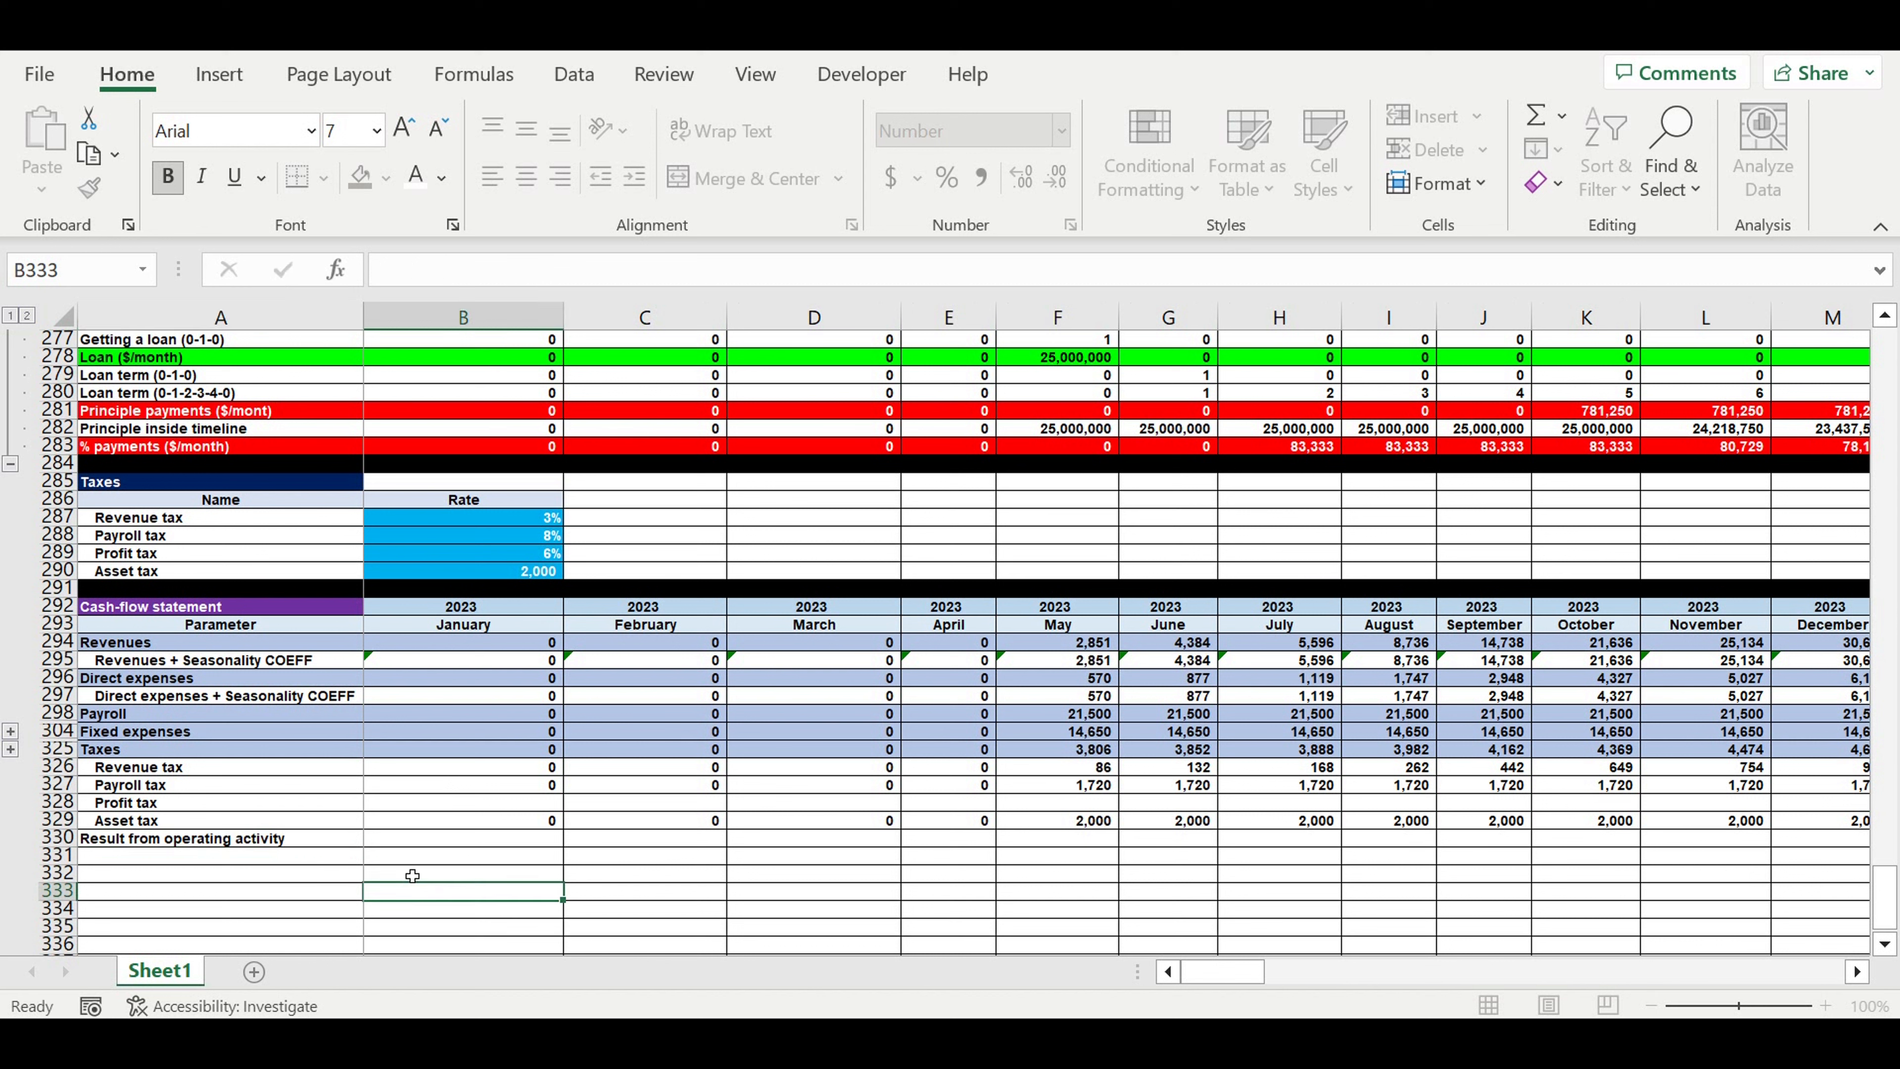
Enter =B294-B296-B298-B304-B325 in B330, subtracting direct expenses, payroll, fixed expenses and taxes from January's revenues
{"action": "left_click", "coordinate": [397, 847]}
{"action": "type", "text": "="}
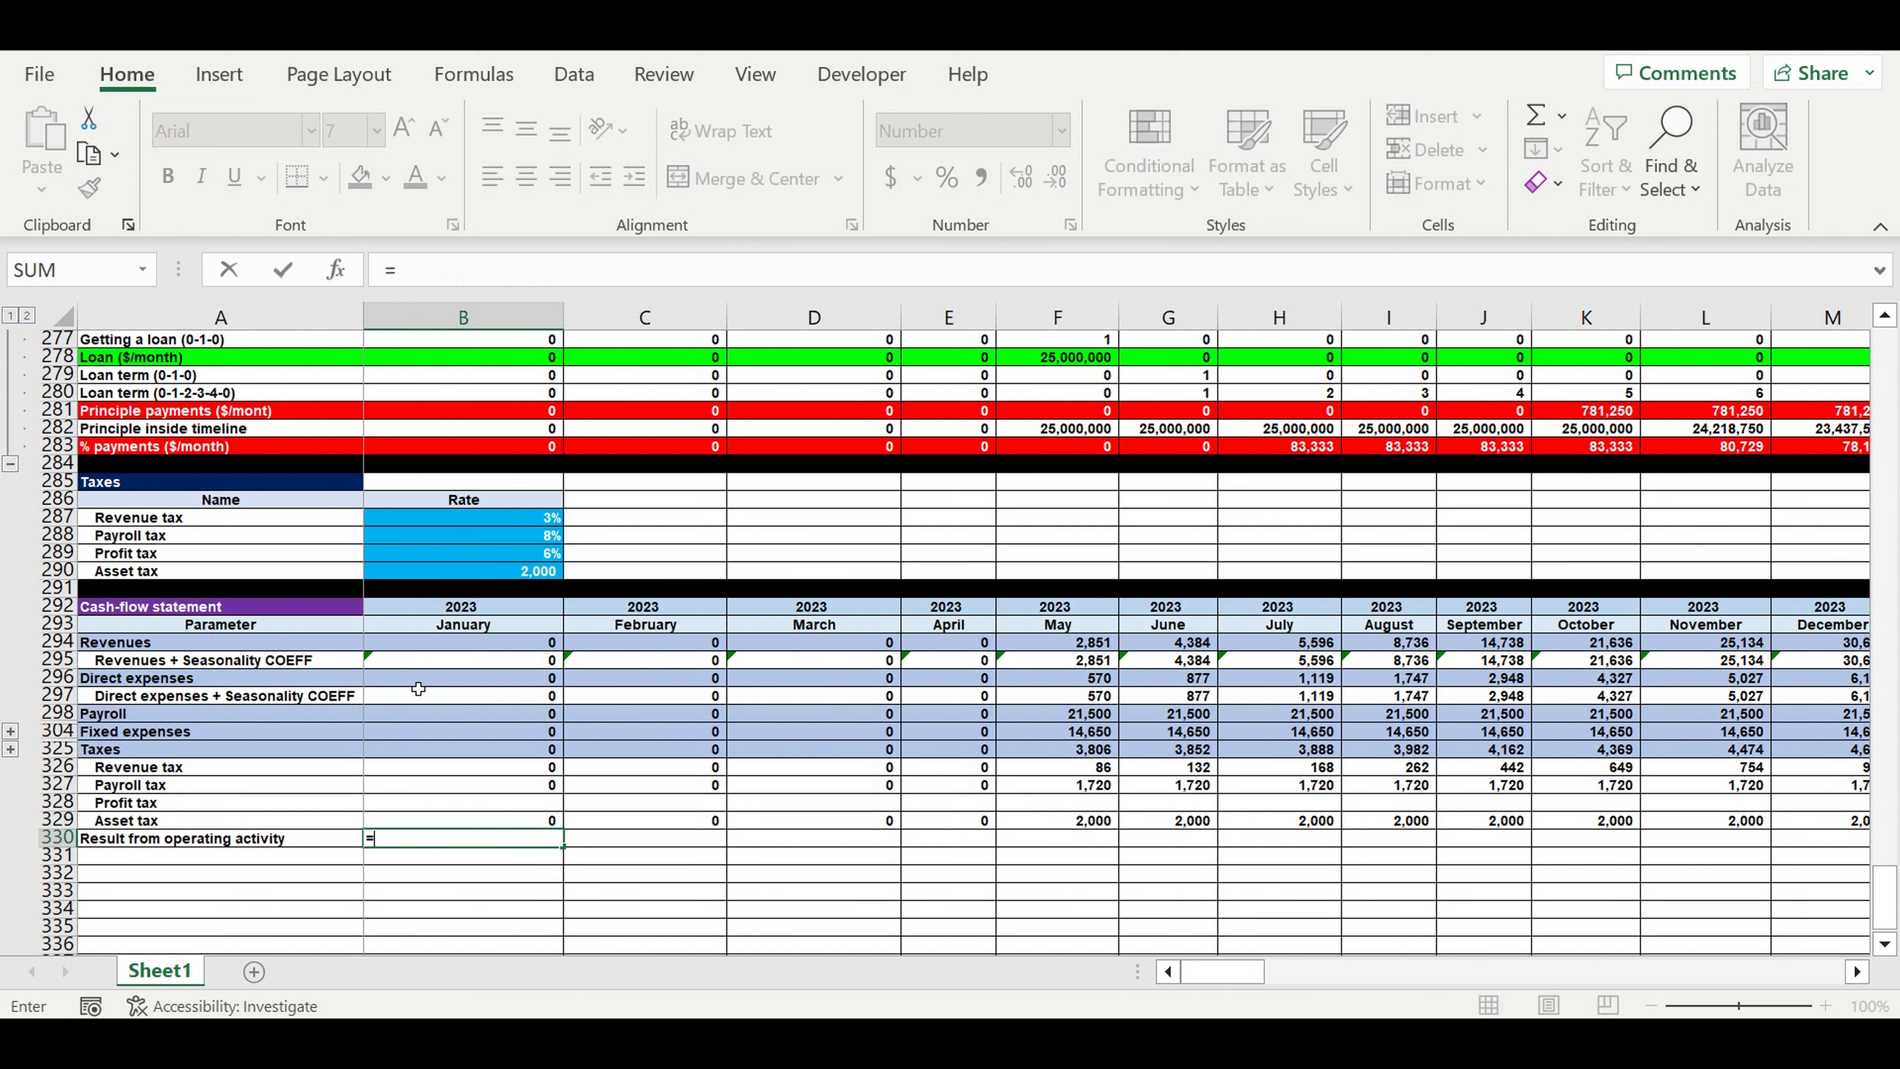
{"action": "left_click", "coordinate": [406, 645]}
{"action": "type", "text": "-"}
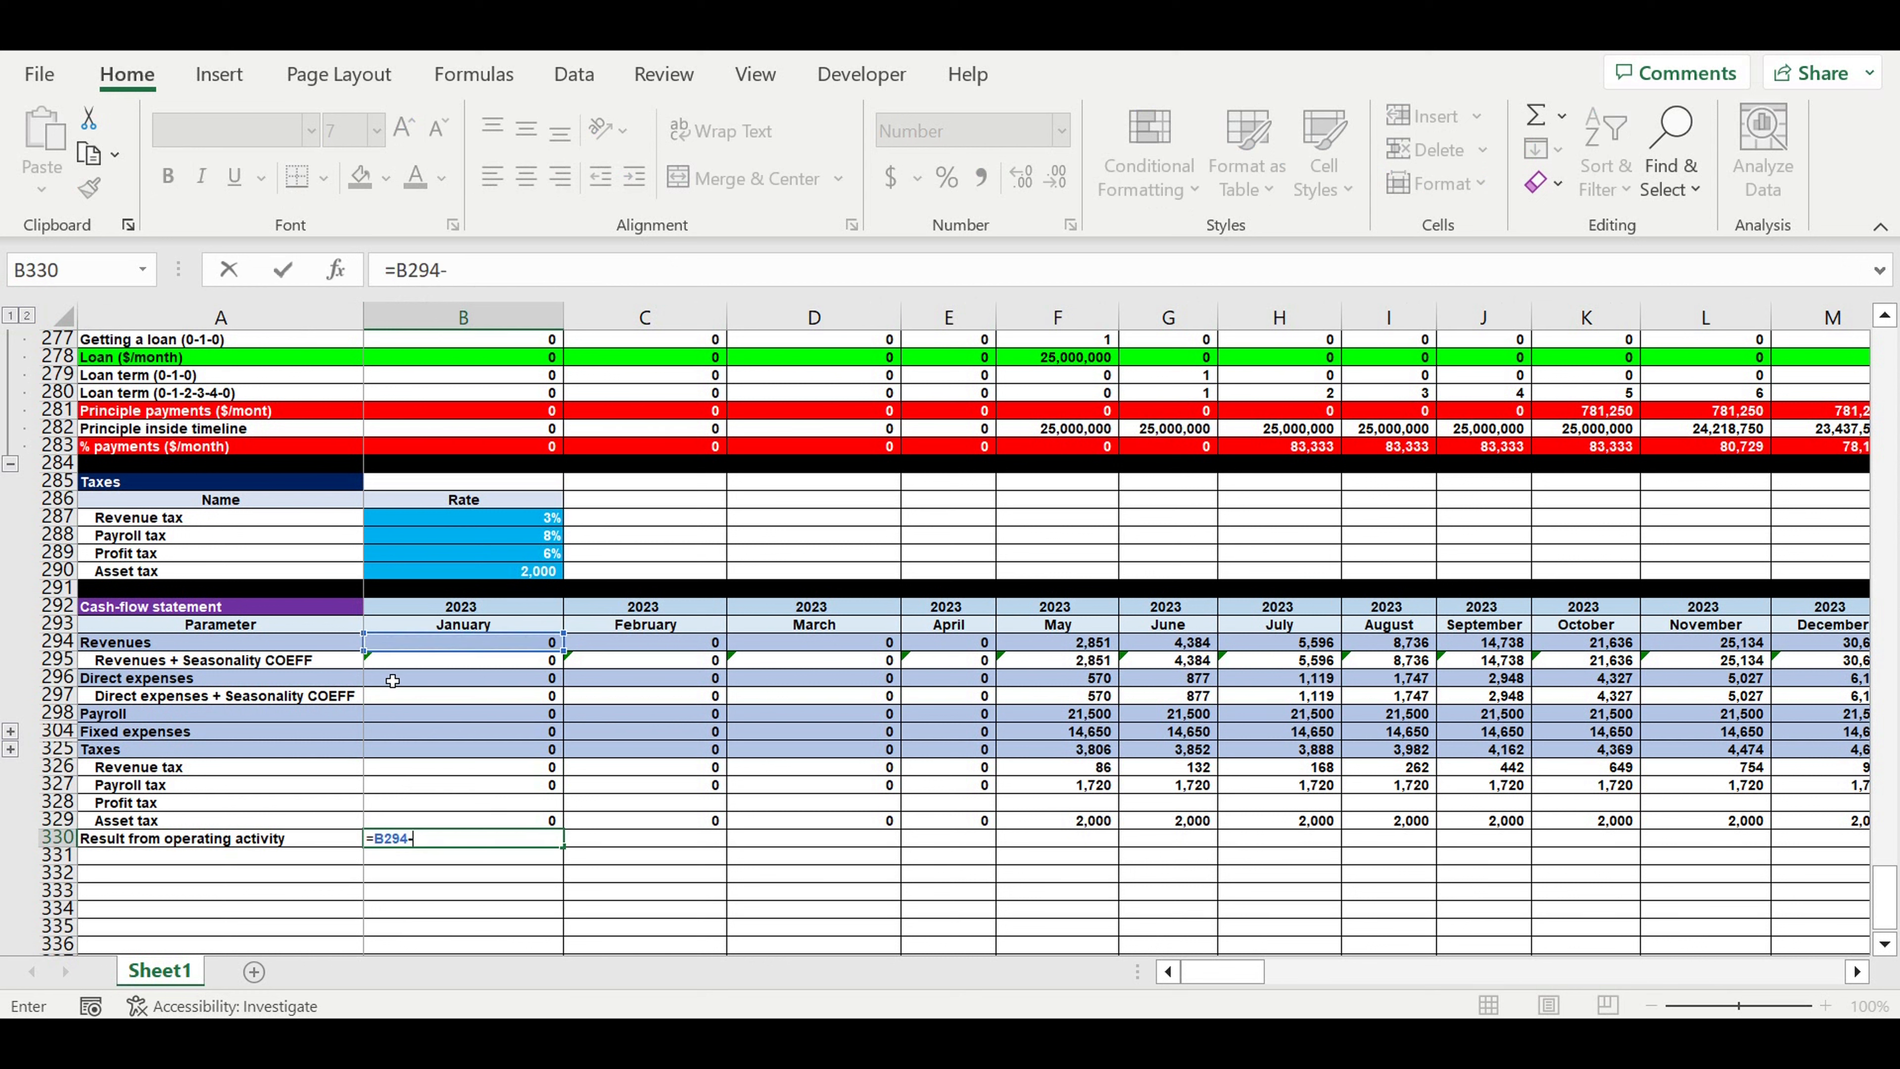
{"action": "left_click", "coordinate": [392, 679]}
{"action": "type", "text": "-"}
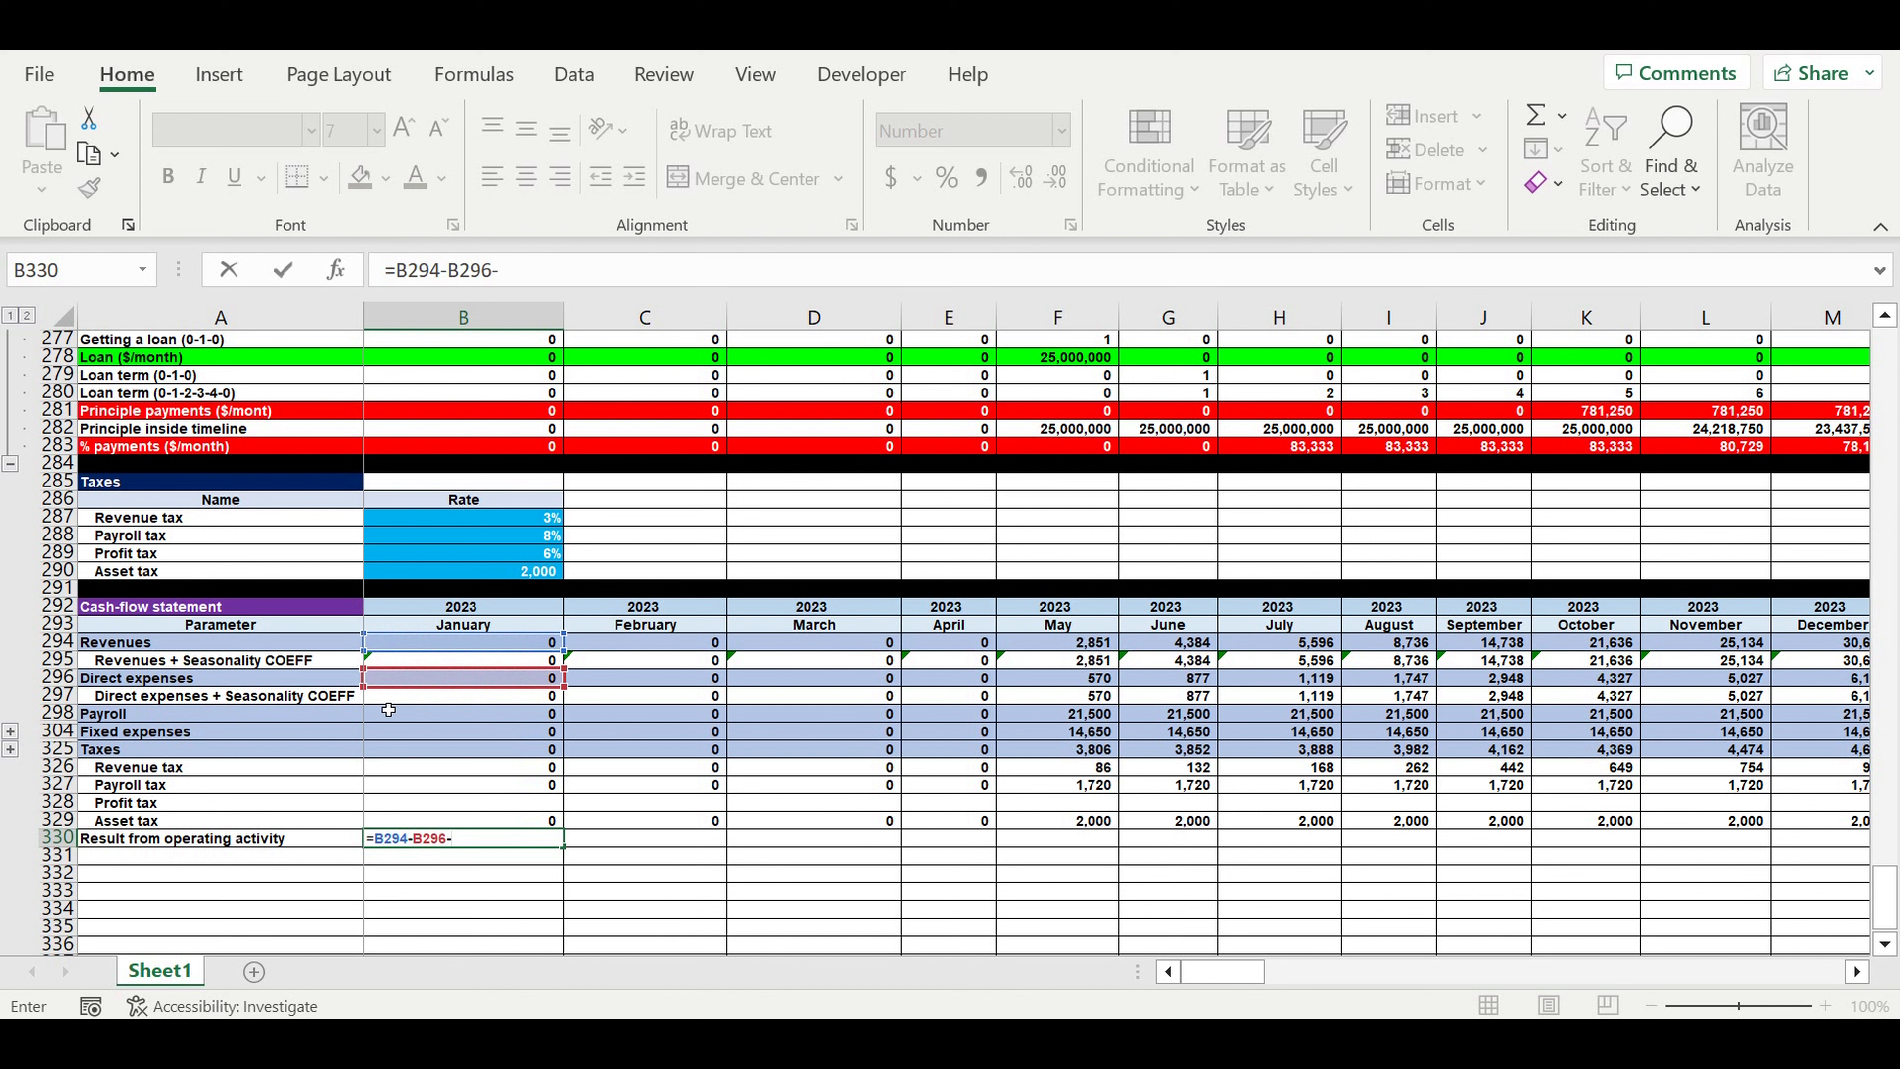
{"action": "left_click", "coordinate": [394, 721]}
{"action": "type", "text": "-"}
{"action": "left_click", "coordinate": [398, 735]}
{"action": "type", "text": "-"}
{"action": "left_click", "coordinate": [392, 753]}
{"action": "key", "text": "Return"}
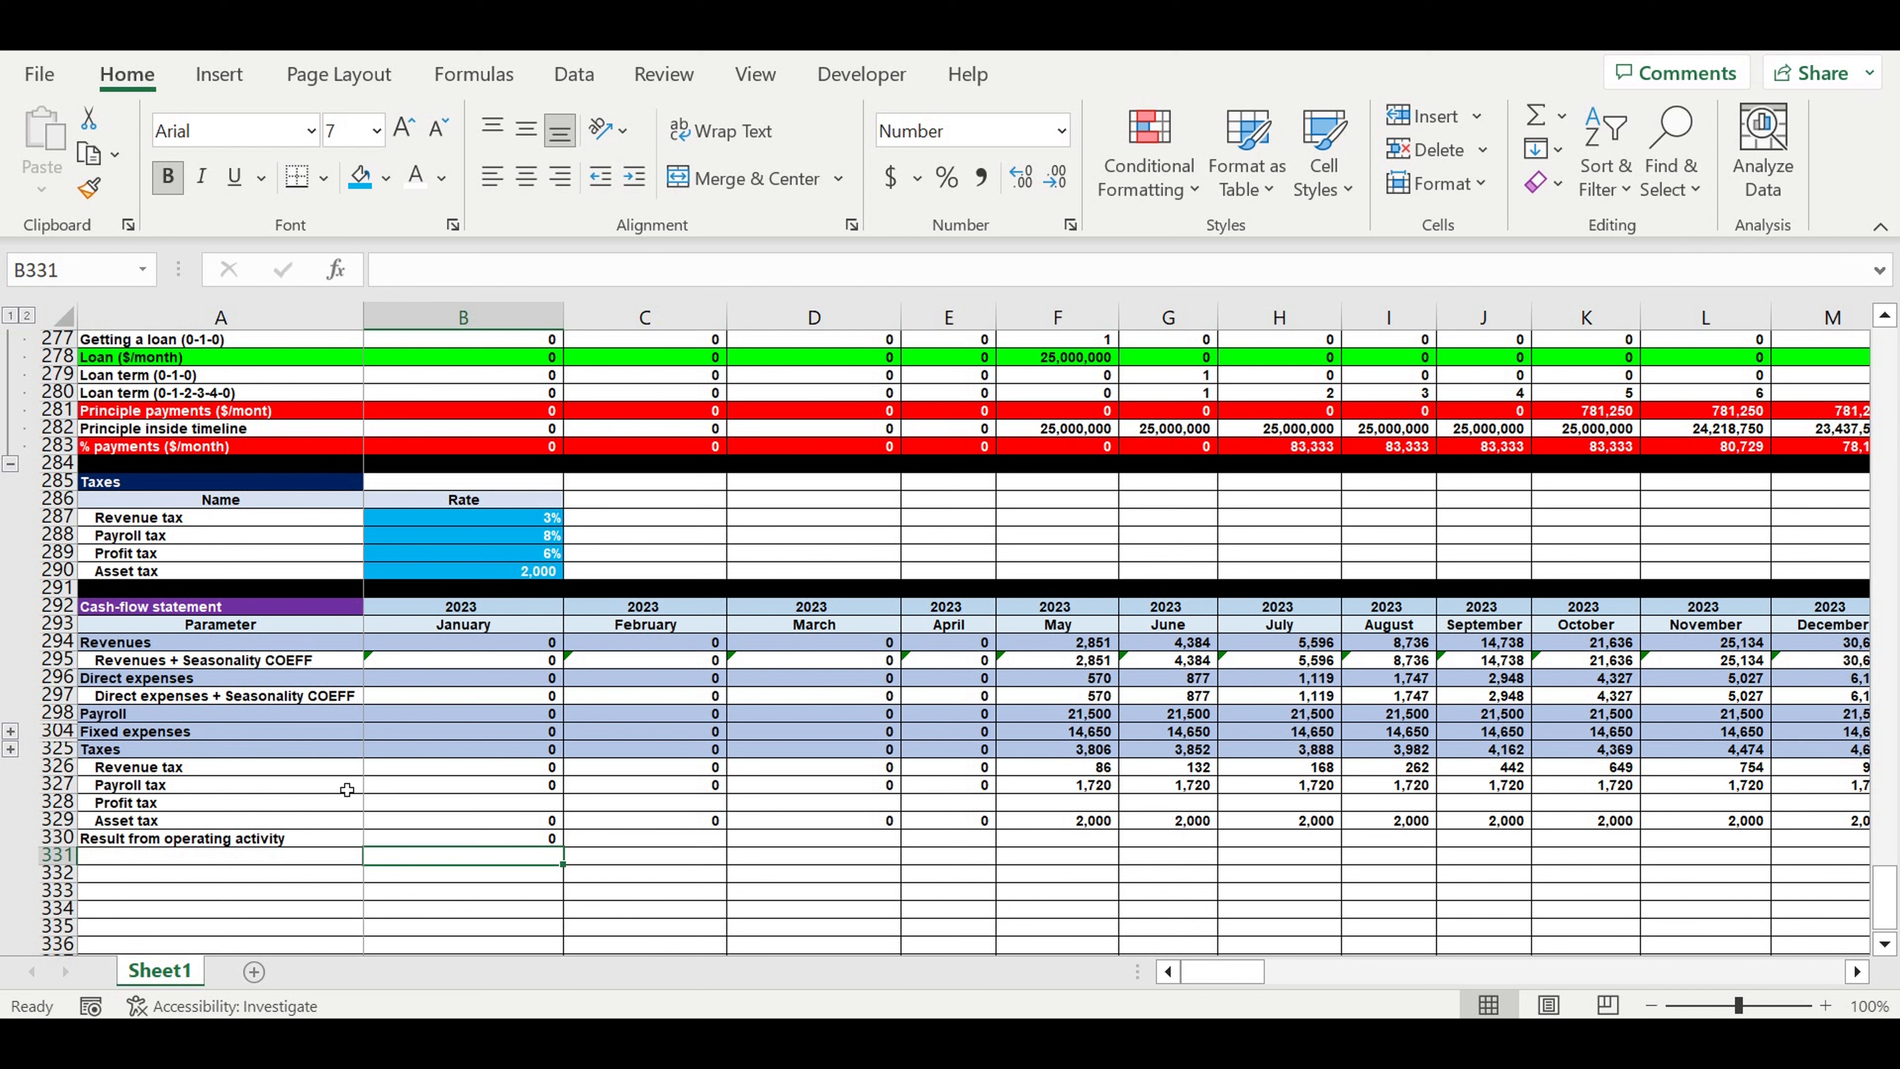
Shade the whole Result from operating activity row 330 yellow
{"action": "left_click", "coordinate": [57, 839]}
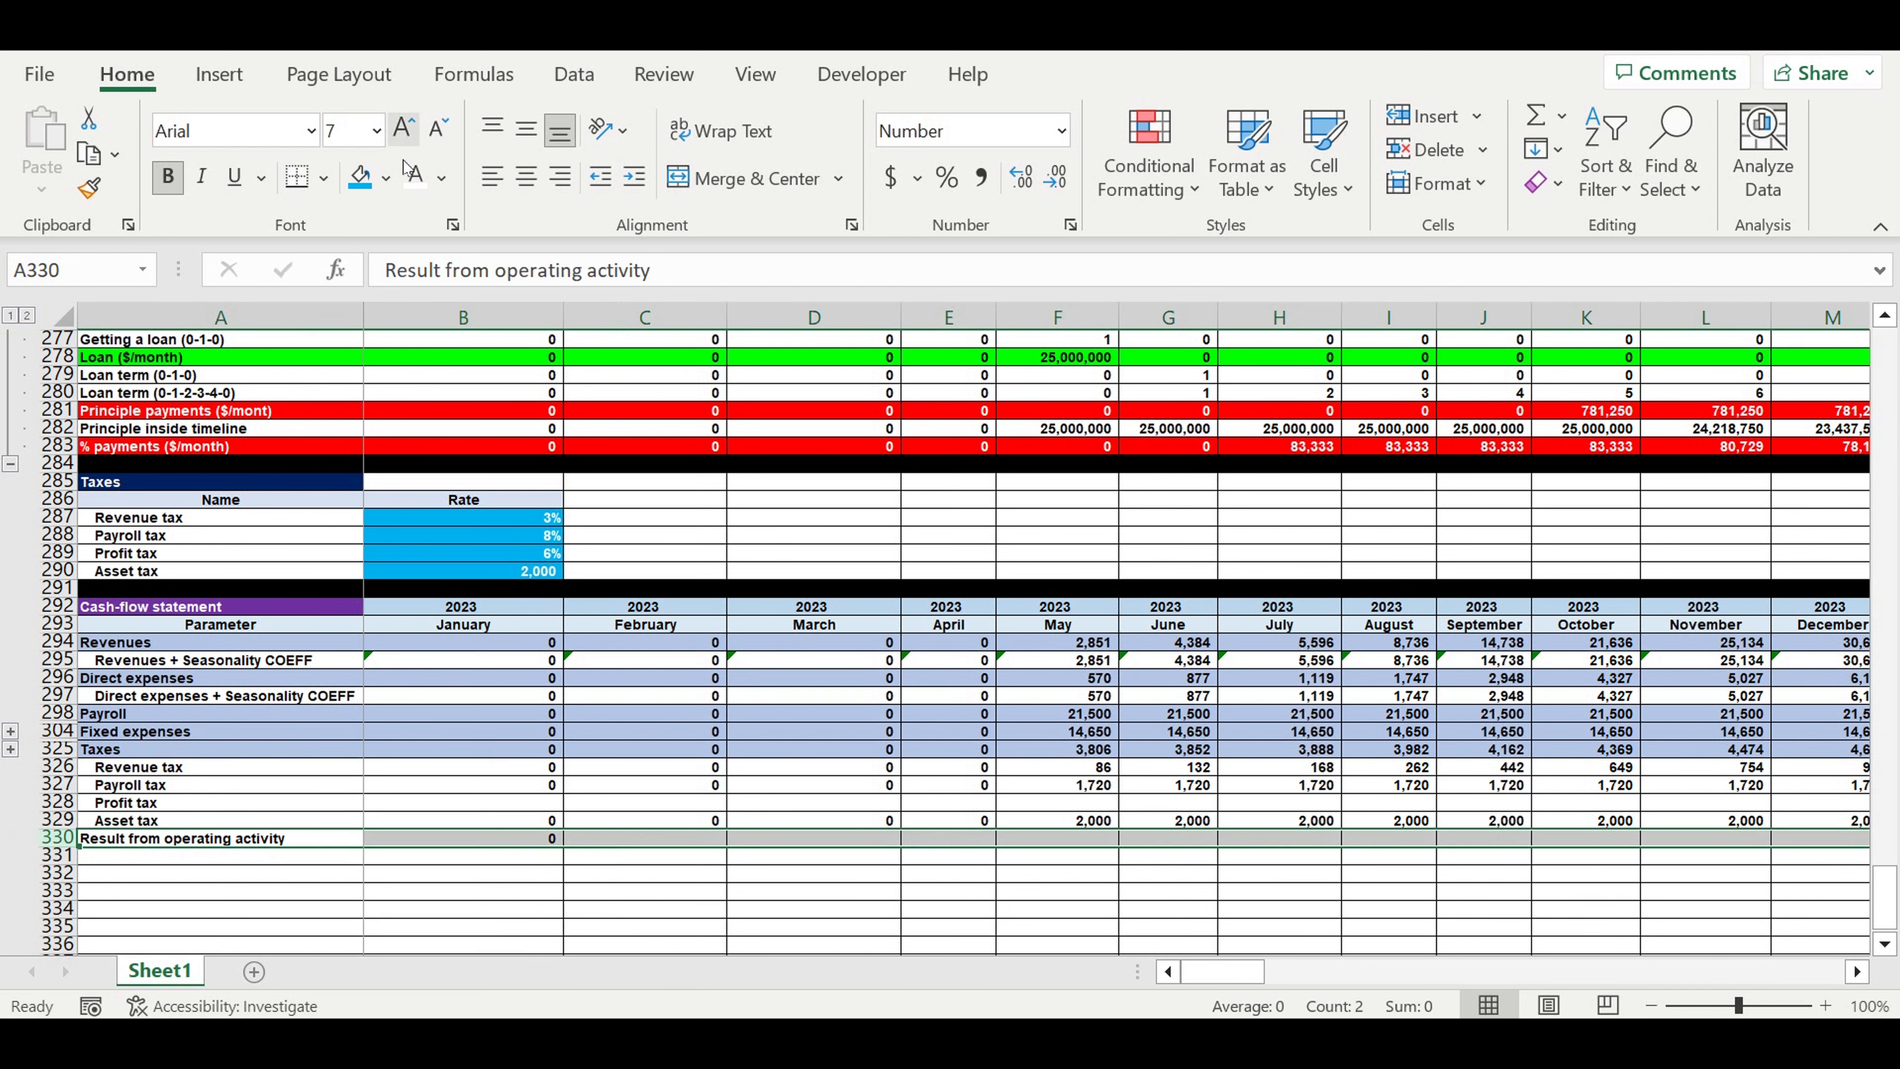
{"action": "left_click", "coordinate": [391, 181]}
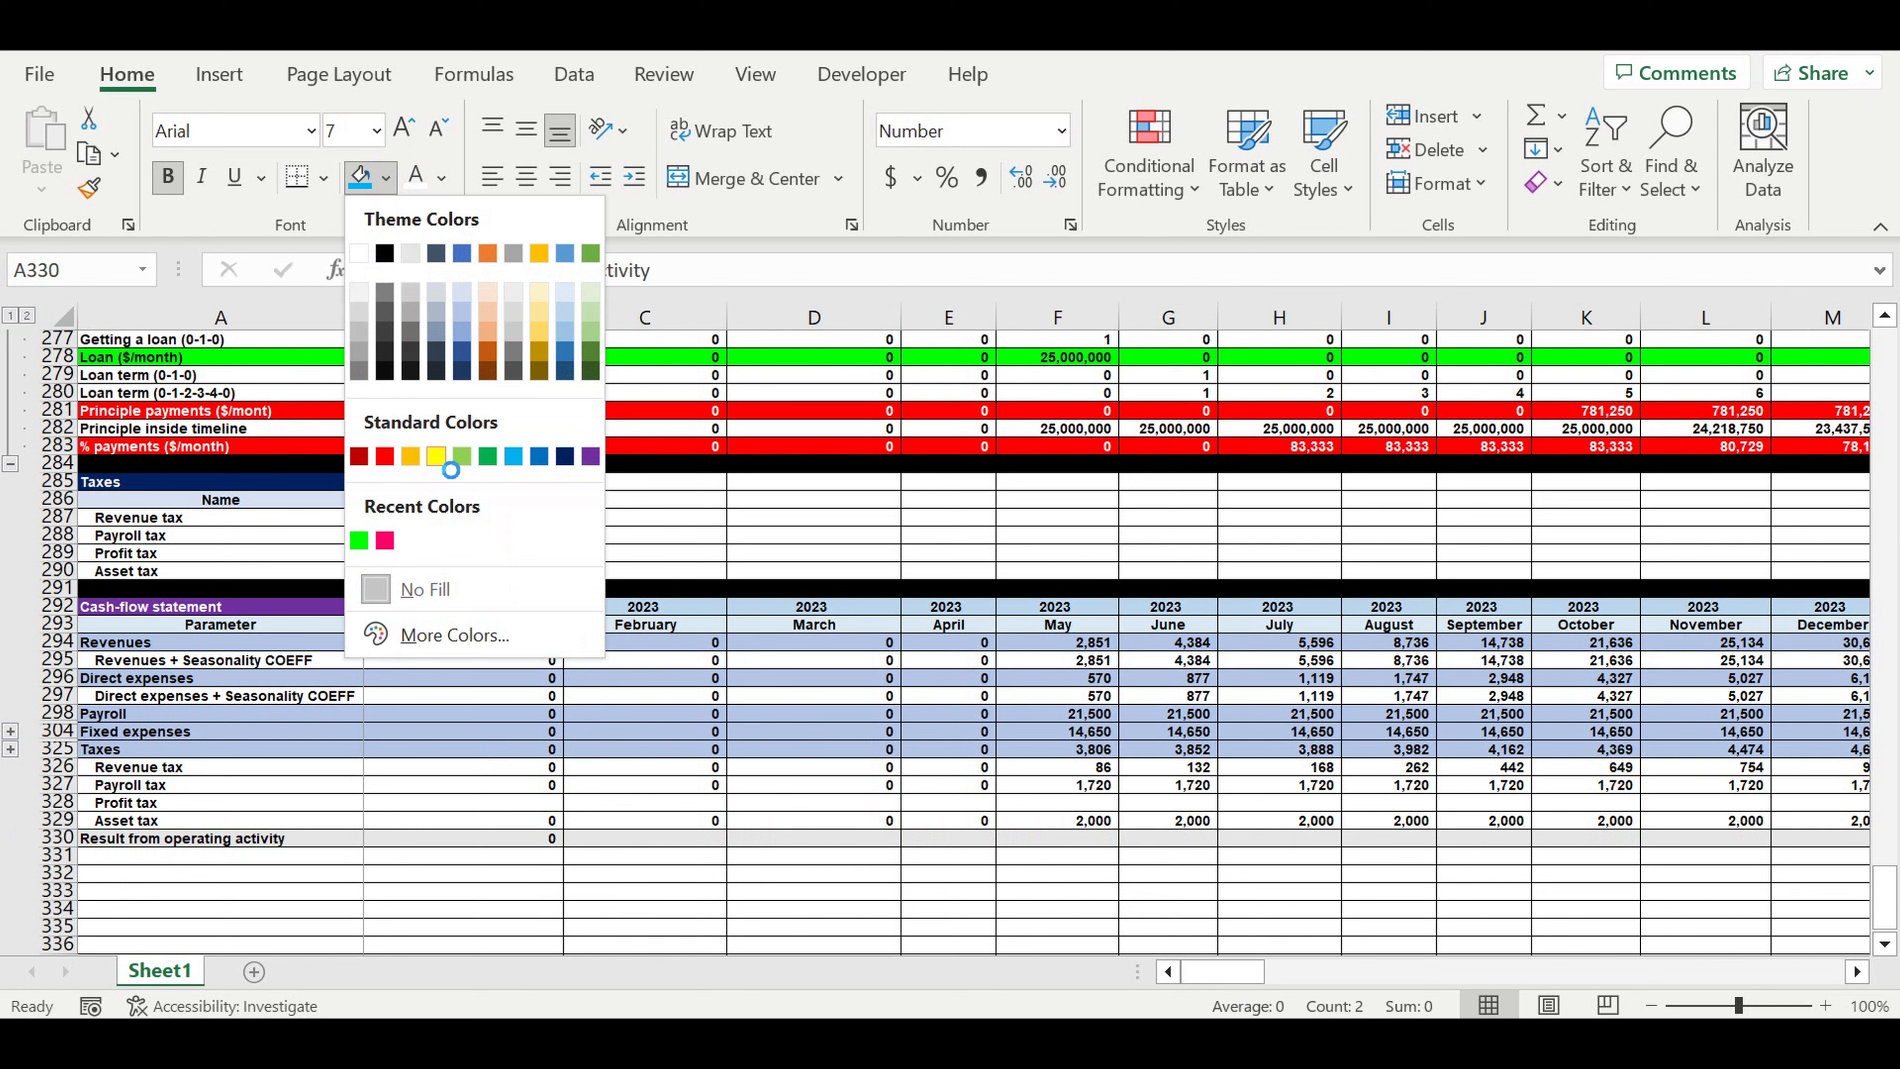
{"action": "left_click", "coordinate": [436, 457]}
Fill January's operating result formula in B330 across all months through December 2032 in column DQ
{"action": "left_click", "coordinate": [508, 842]}
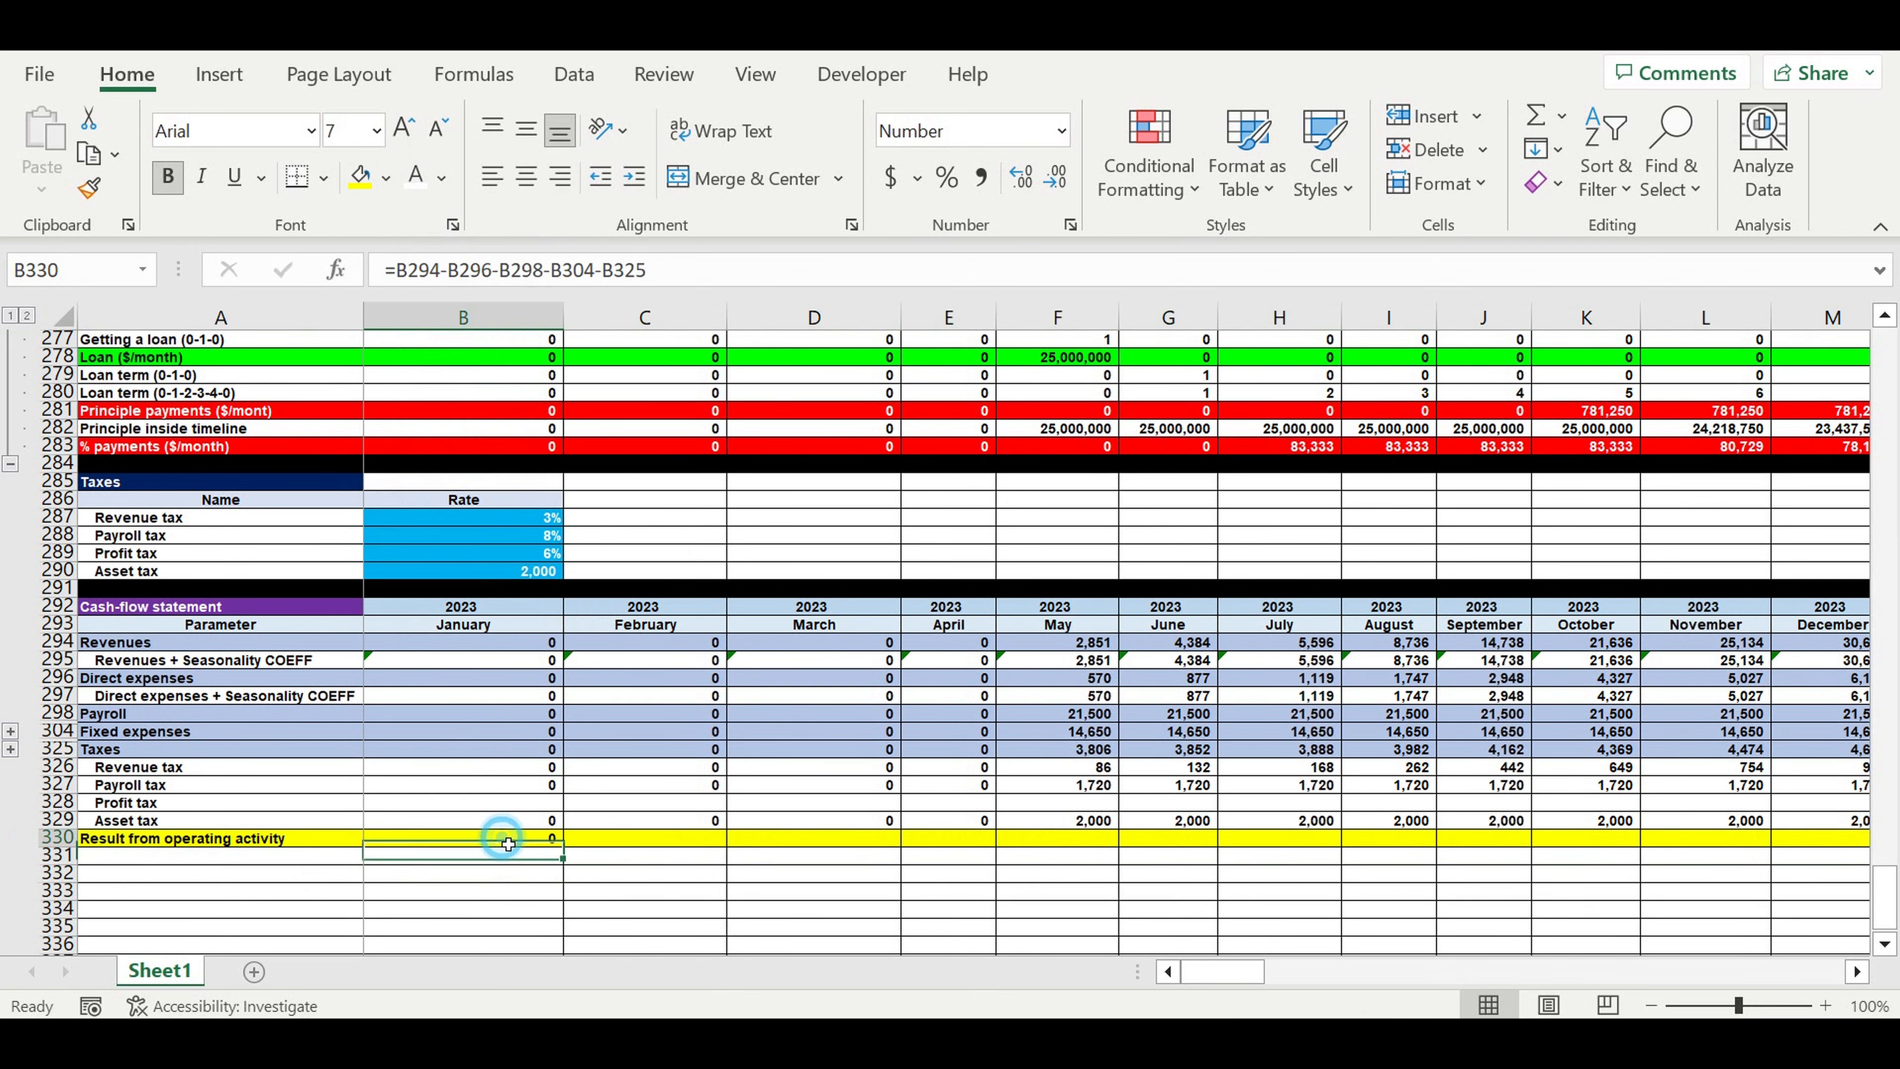
{"action": "left_click_drag", "start_coordinate": [575, 852], "coordinate": [1681, 894]}
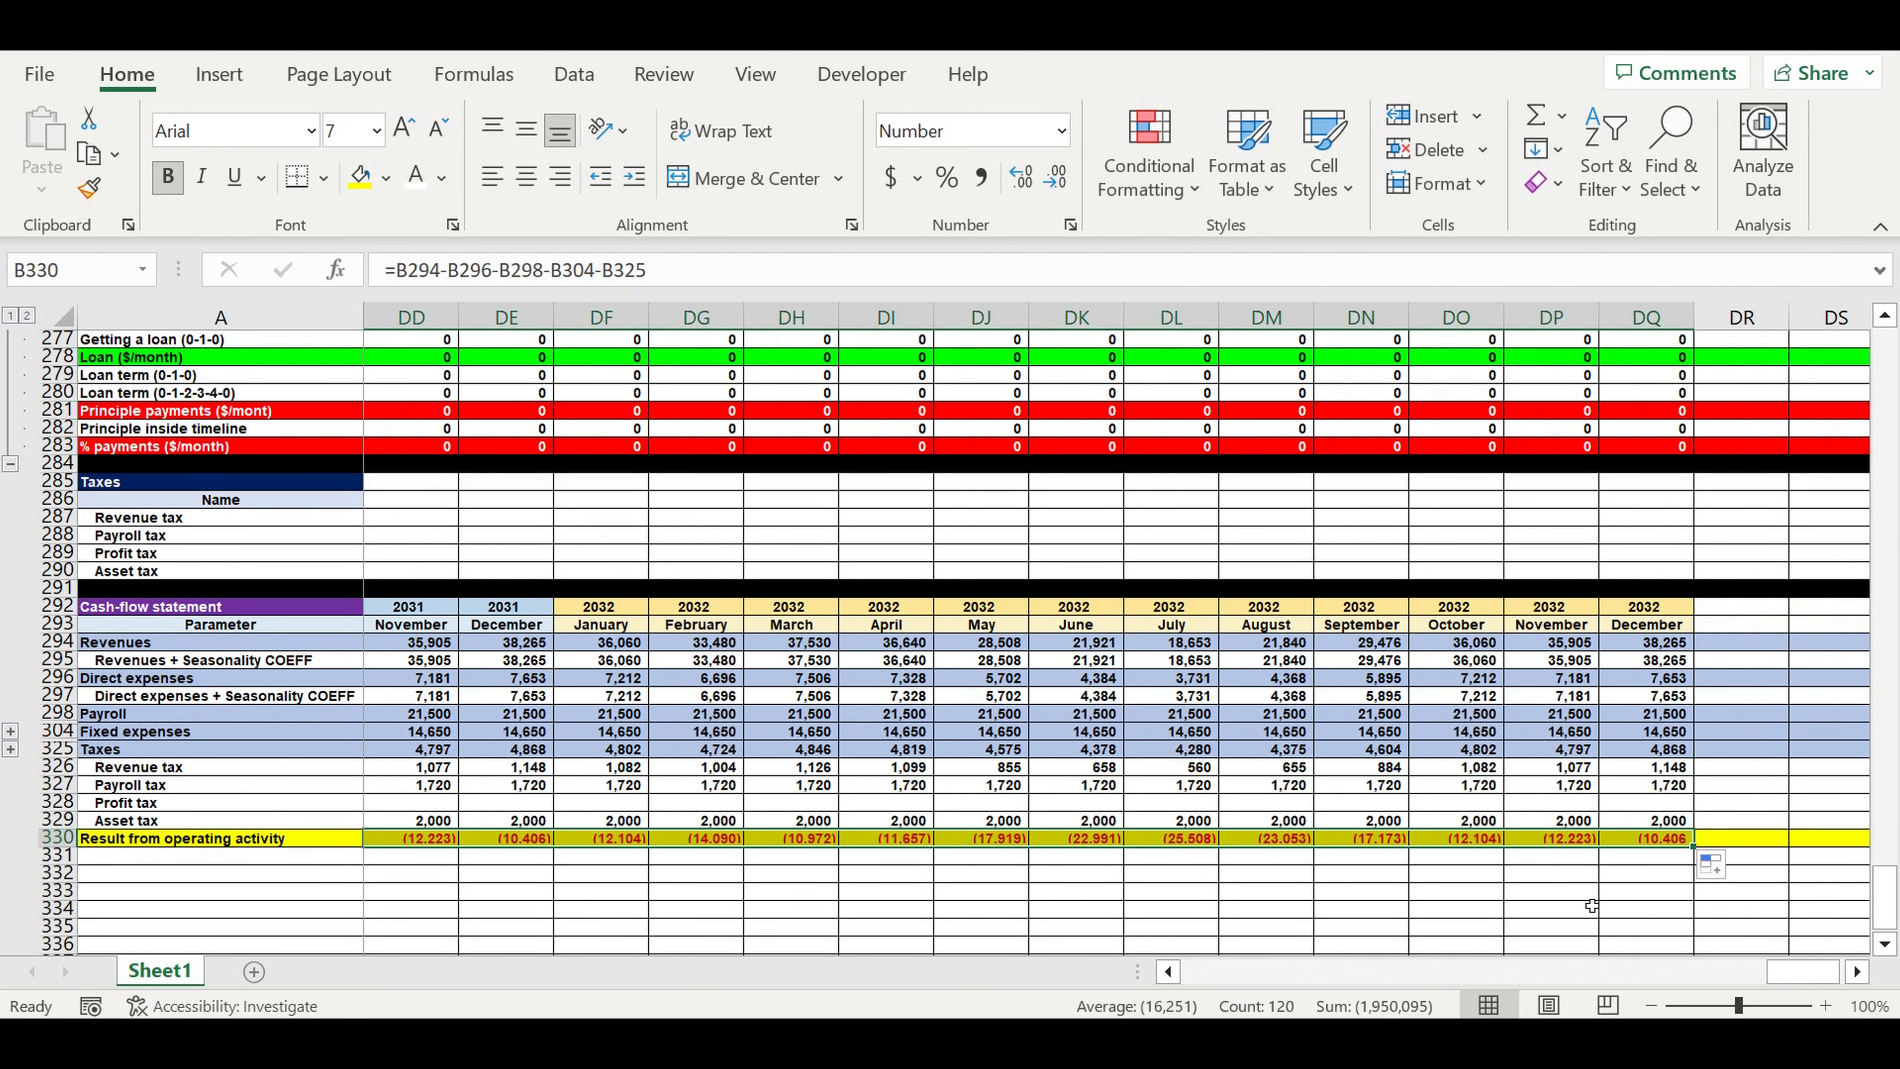
{"action": "left_click", "coordinate": [1599, 893]}
{"action": "left_click_drag", "start_coordinate": [1803, 971], "coordinate": [582, 959]}
{"action": "left_click", "coordinate": [557, 909]}
{"action": "scroll", "coordinate": [523, 861], "scroll_direction": "down", "scroll_amount": 4}
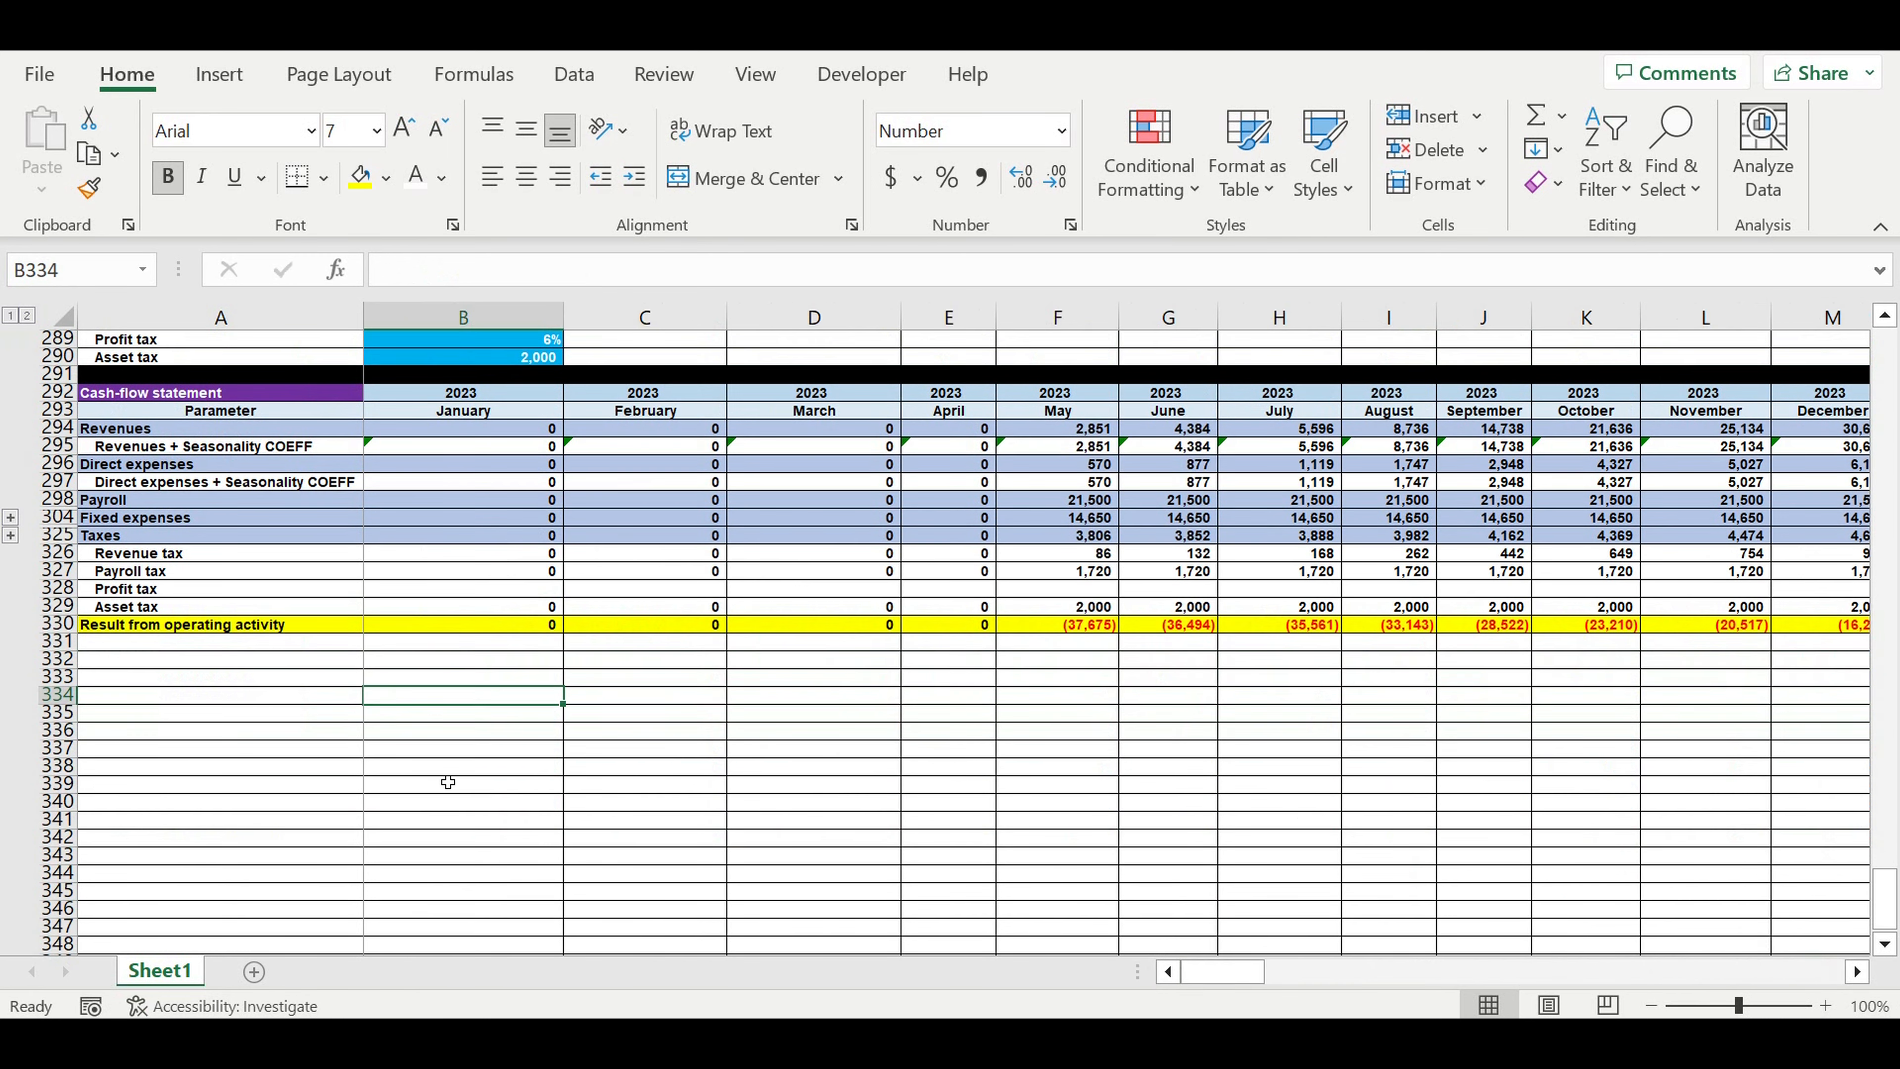
Group the four tax detail rows 326 to 329 and collapse the group
{"action": "left_click_drag", "start_coordinate": [57, 554], "coordinate": [57, 606]}
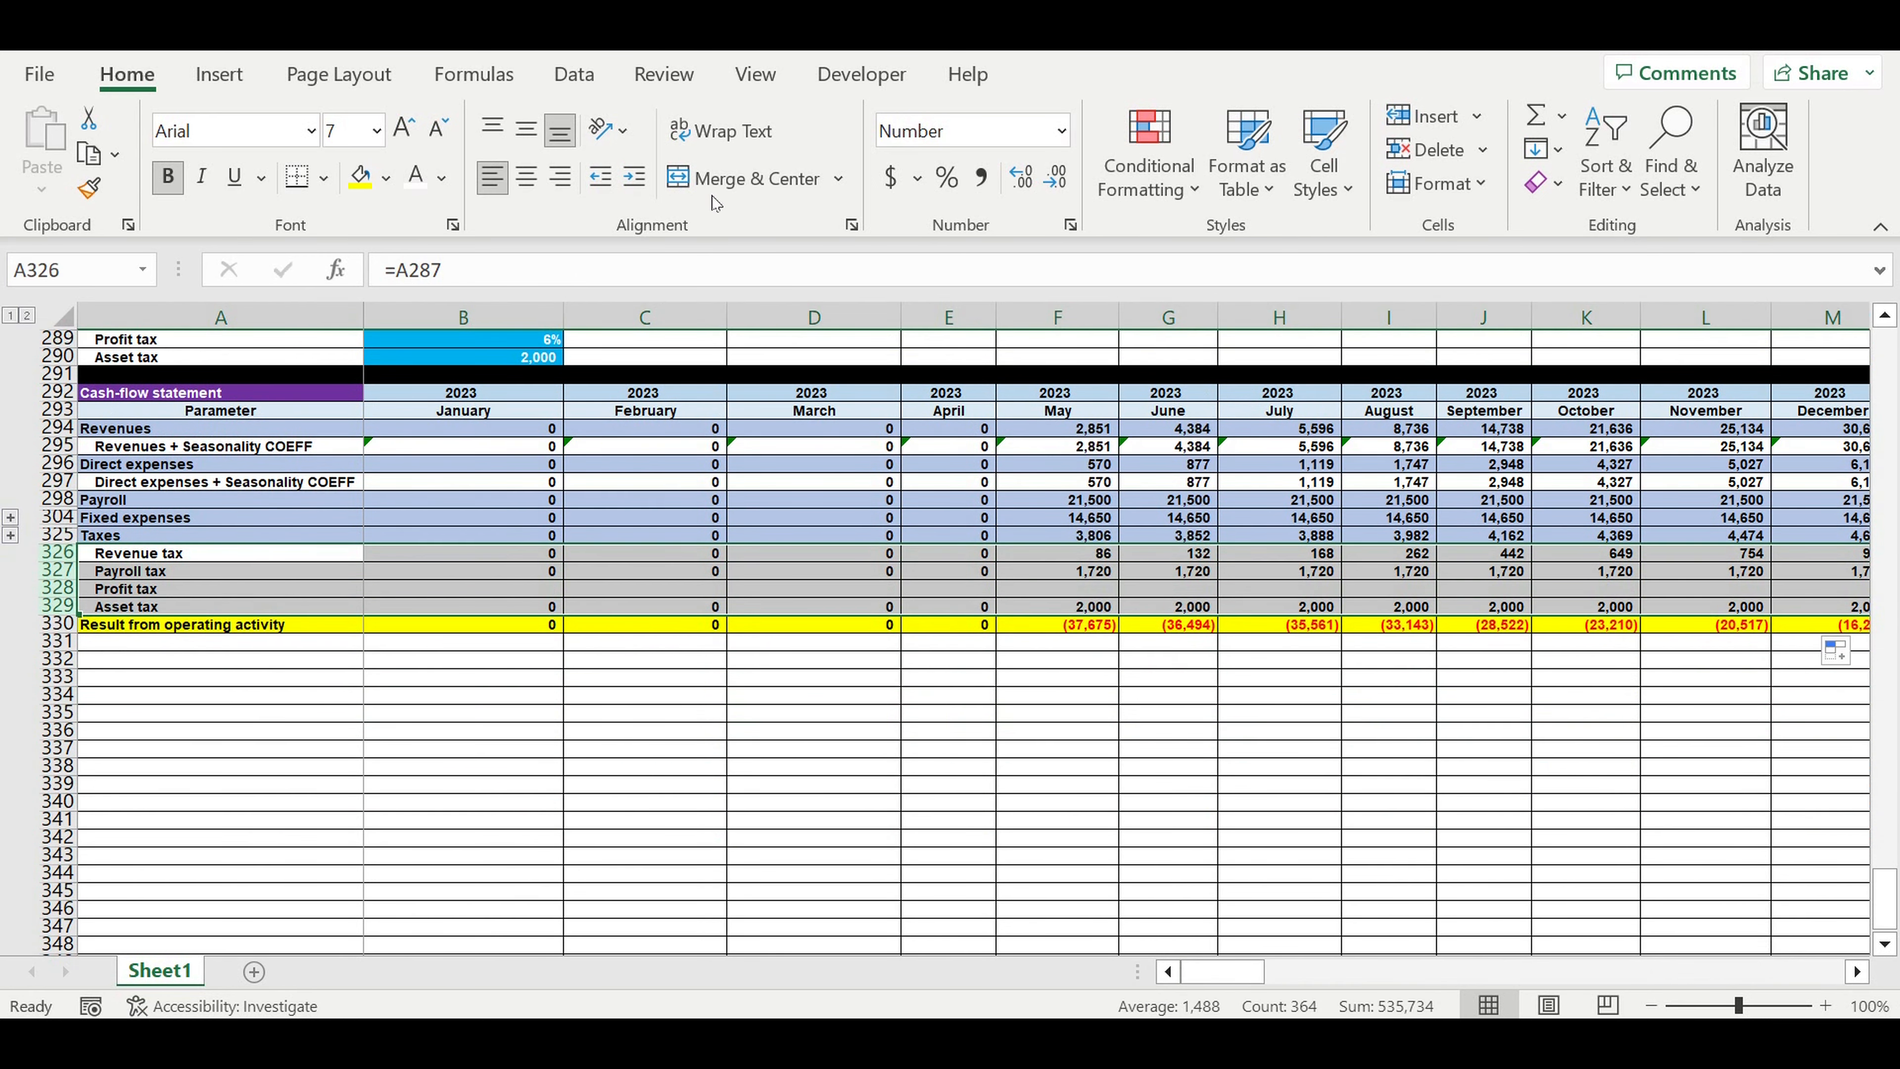
{"action": "left_click", "coordinate": [573, 78]}
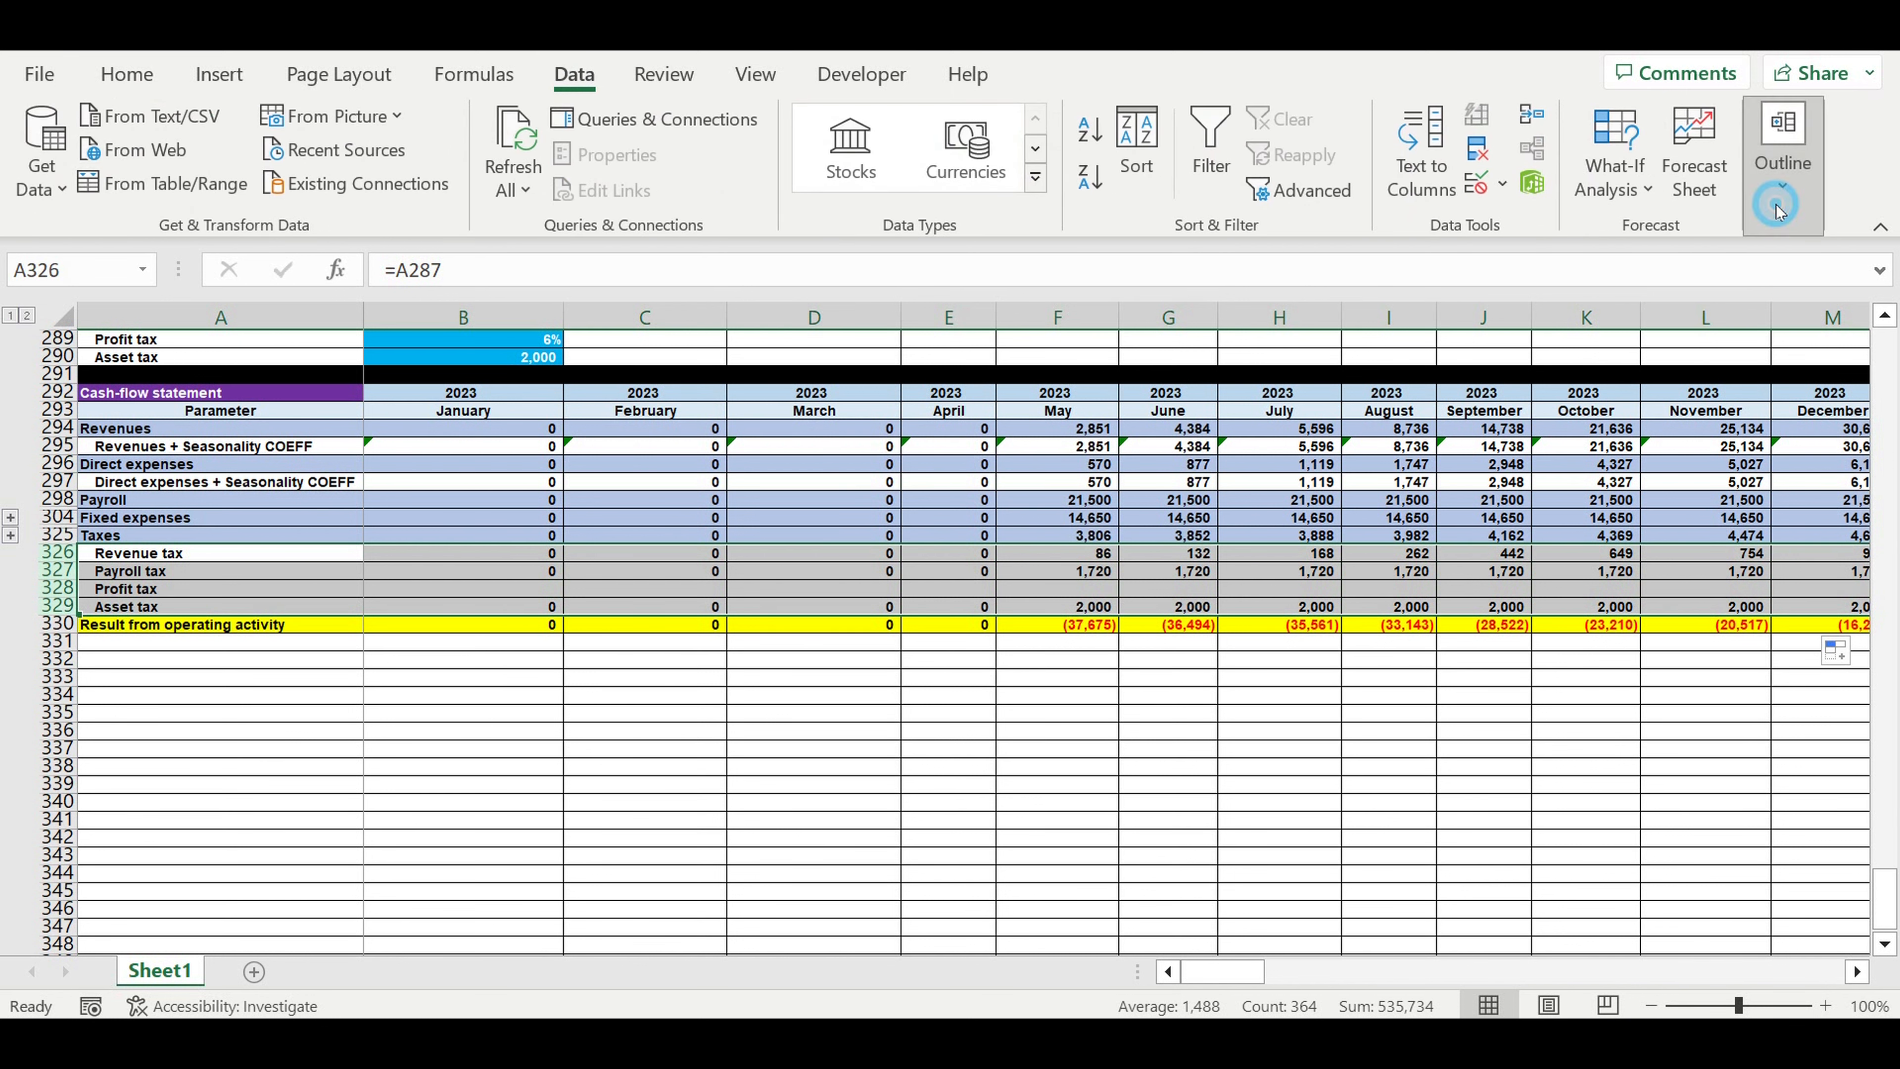
{"action": "left_click", "coordinate": [1781, 168]}
{"action": "left_click", "coordinate": [1568, 320]}
{"action": "left_click", "coordinate": [1596, 374]}
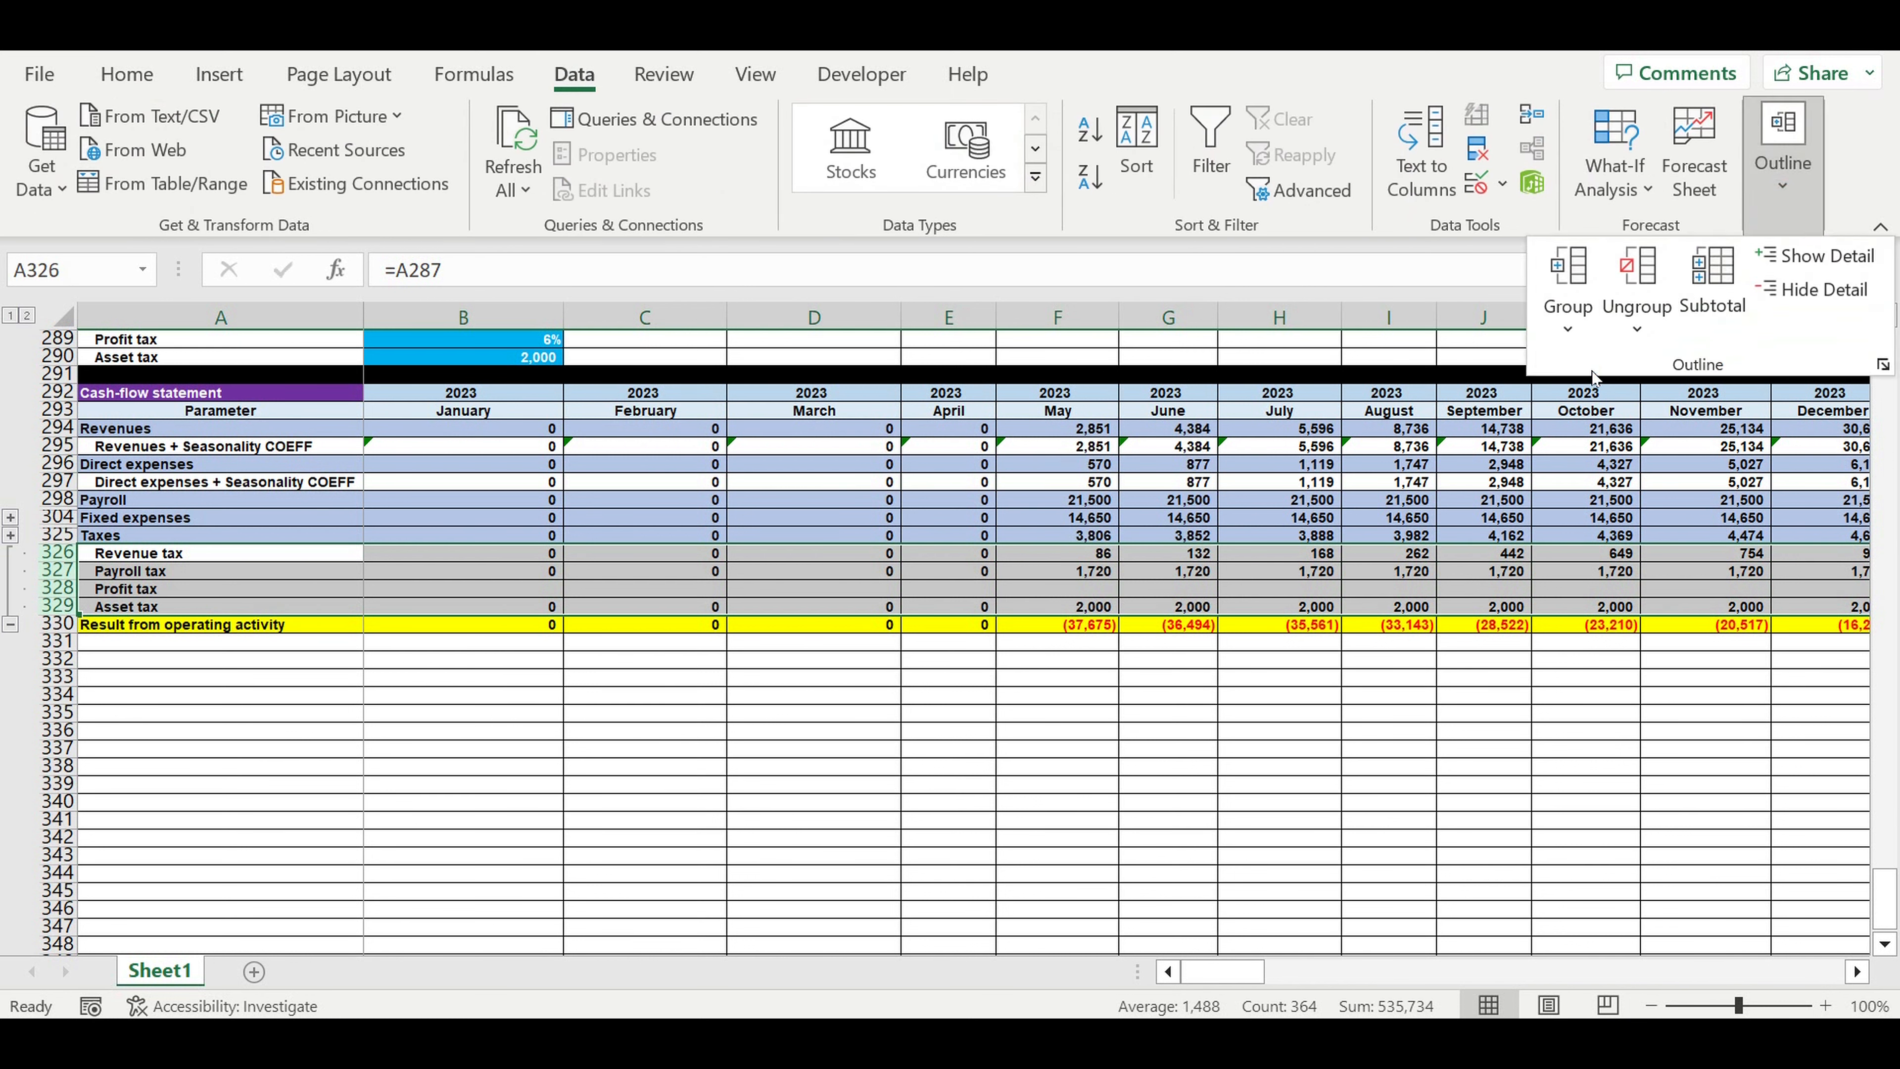
{"action": "left_click", "coordinate": [10, 626]}
{"action": "left_click", "coordinate": [183, 637]}
Add the label "Investment" in A331 below the operating result row
{"action": "left_click", "coordinate": [135, 569]}
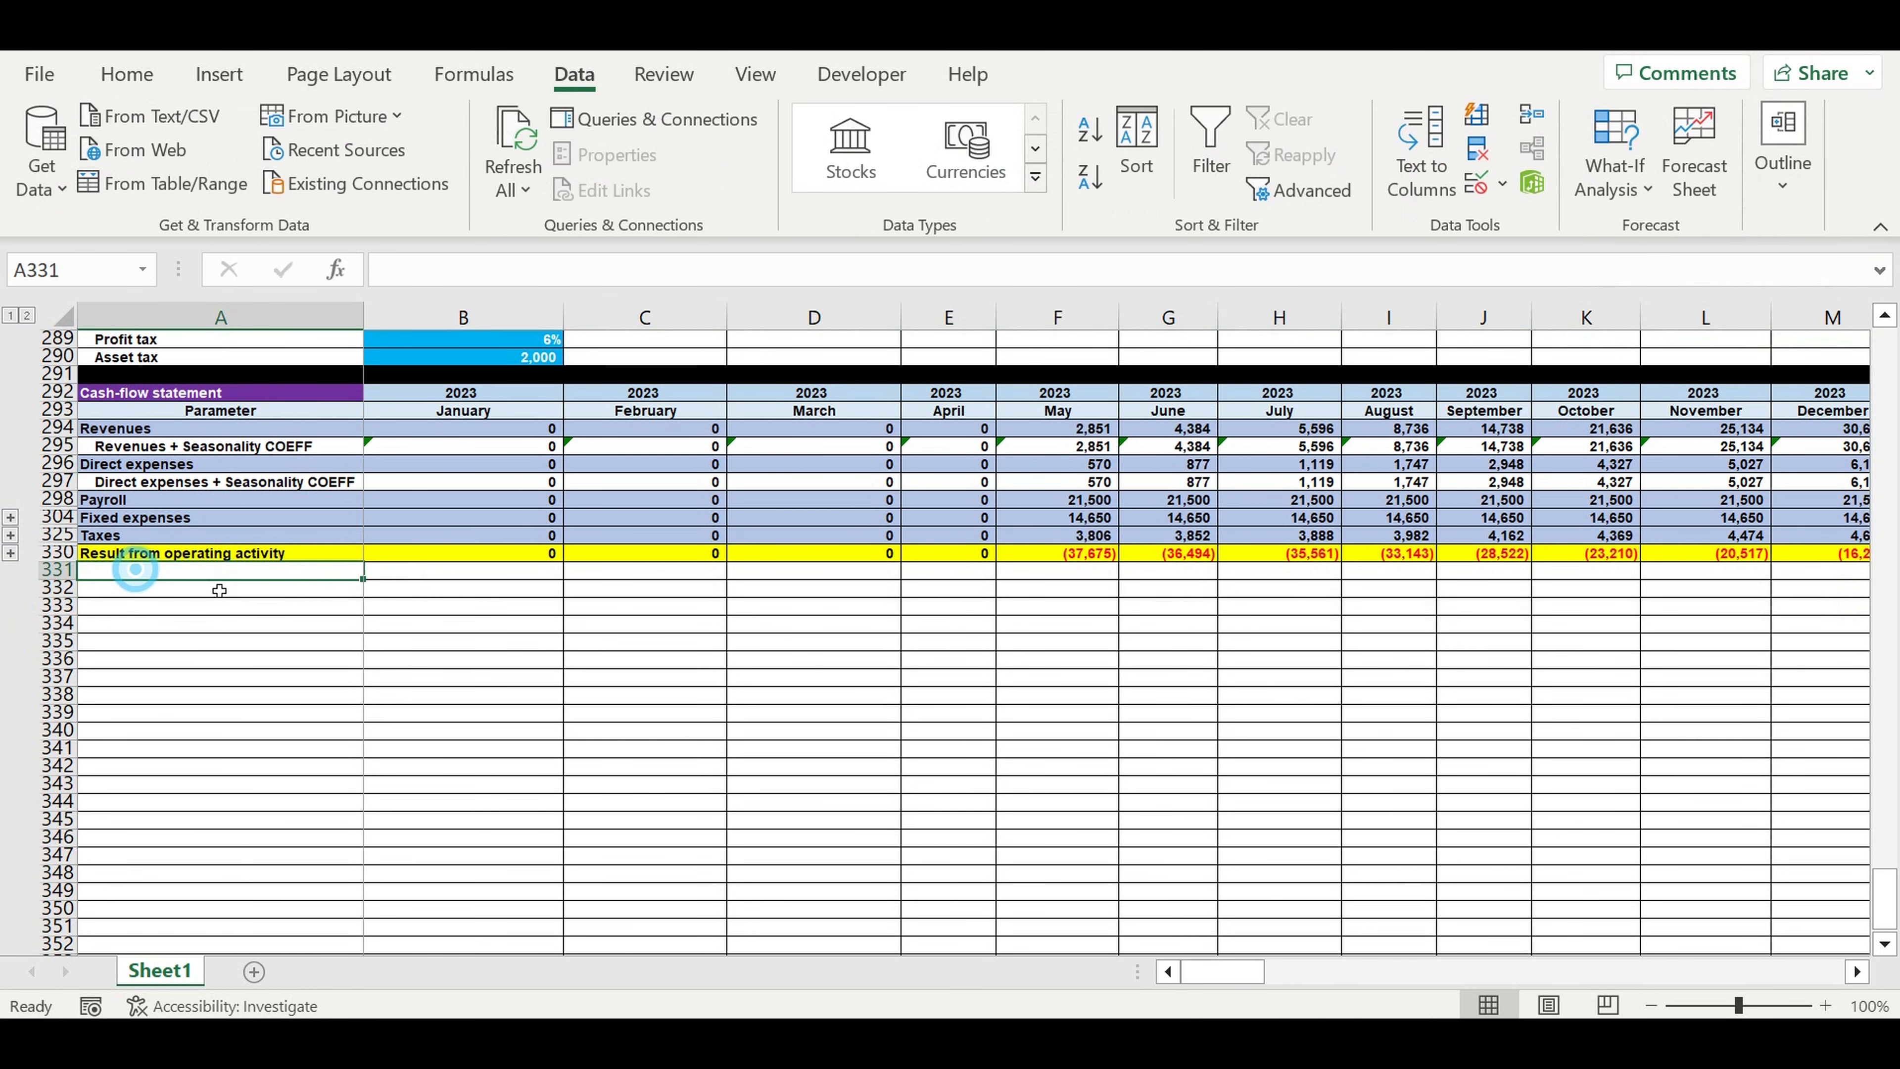
{"action": "type", "text": "I"}
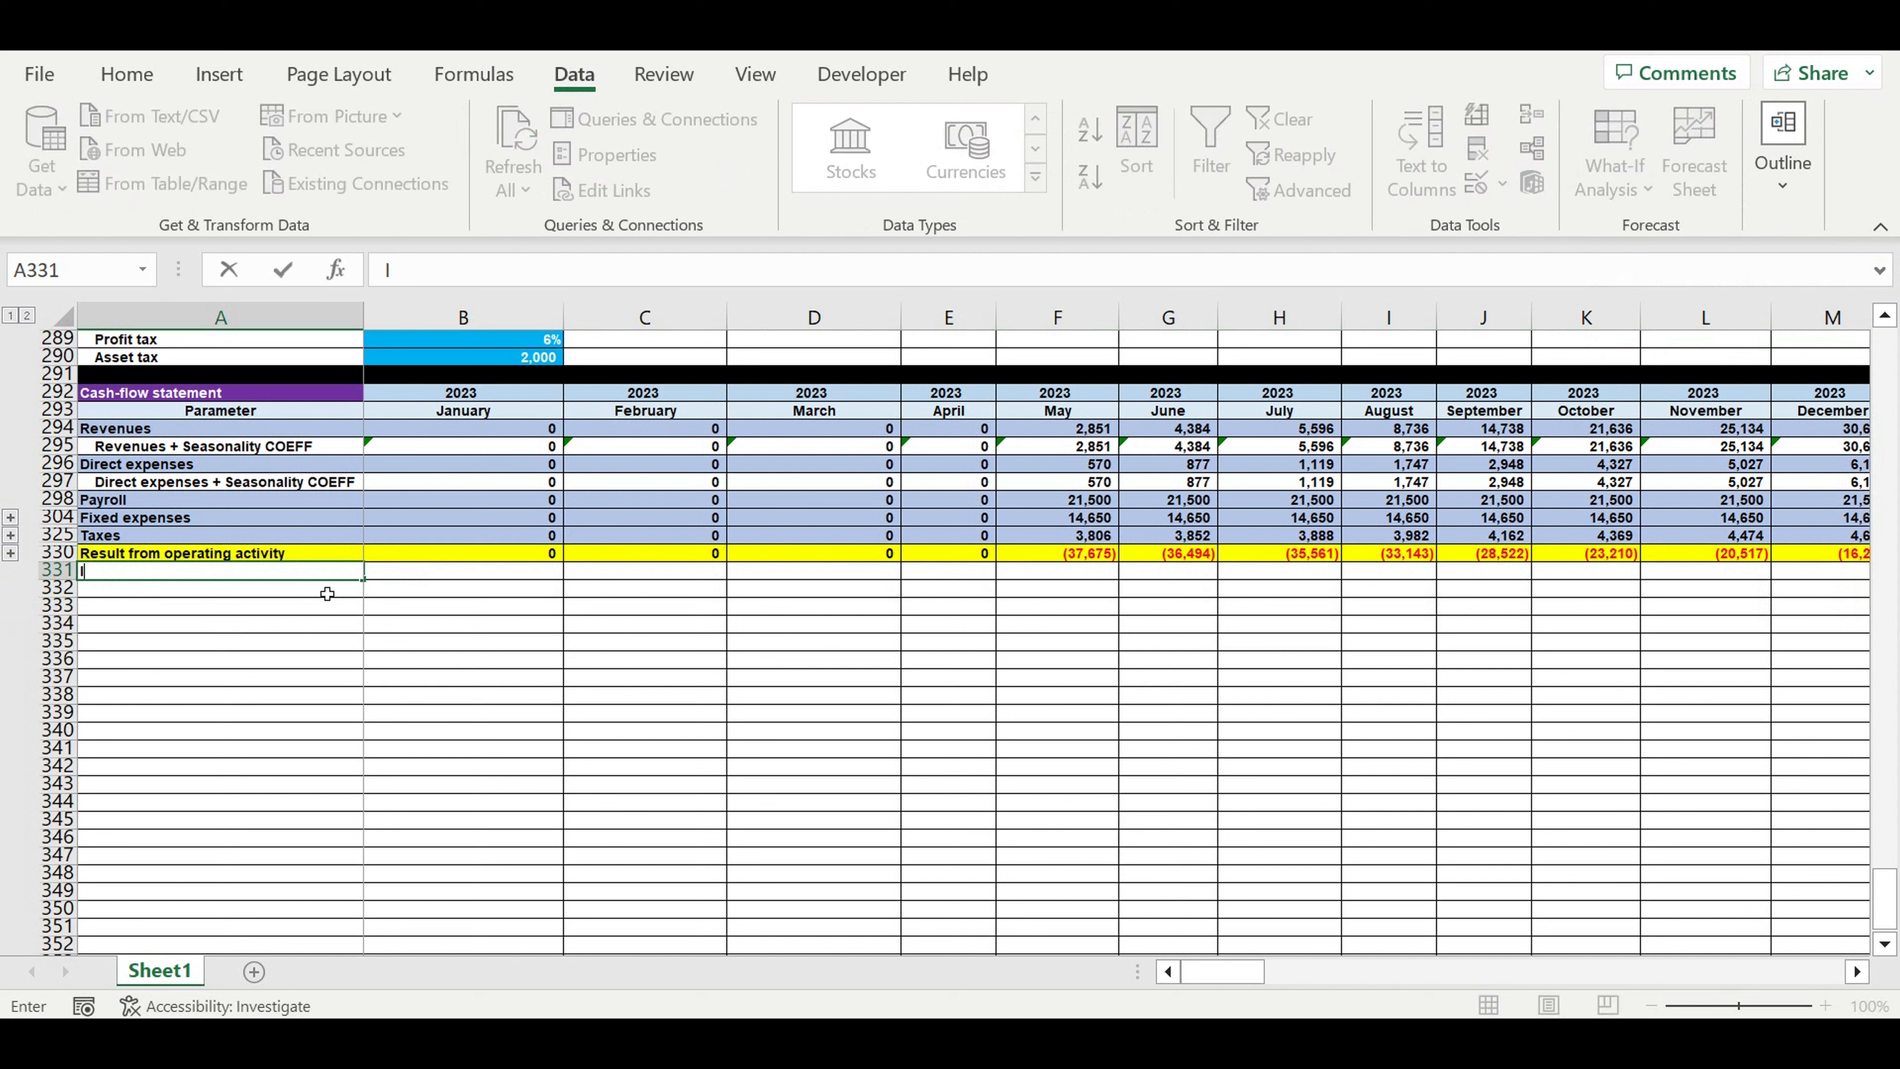
{"action": "type", "text": "nvestment"}
{"action": "key", "text": "Return"}
Link A332 to the first investment item's name in the Investment plan with =A176
{"action": "type", "text": "="}
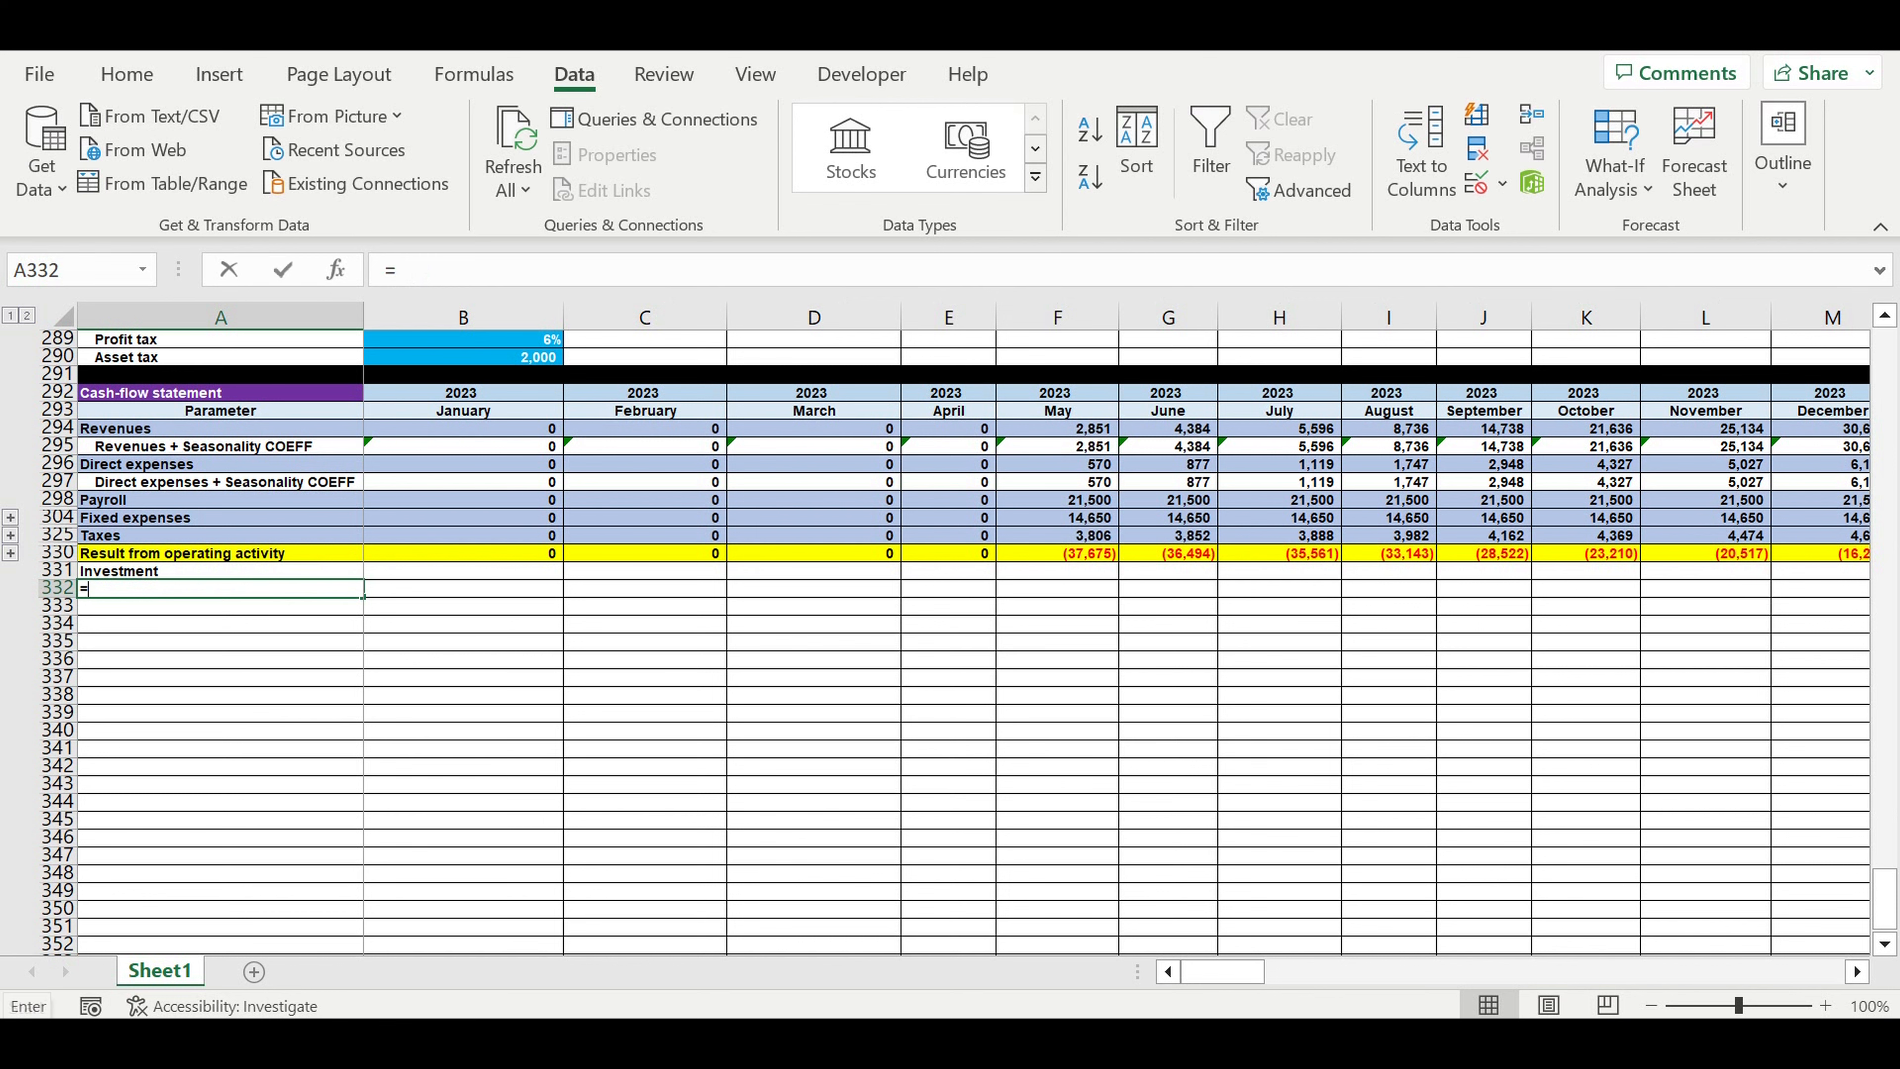
{"action": "scroll", "coordinate": [350, 558], "scroll_direction": "up", "scroll_amount": 4}
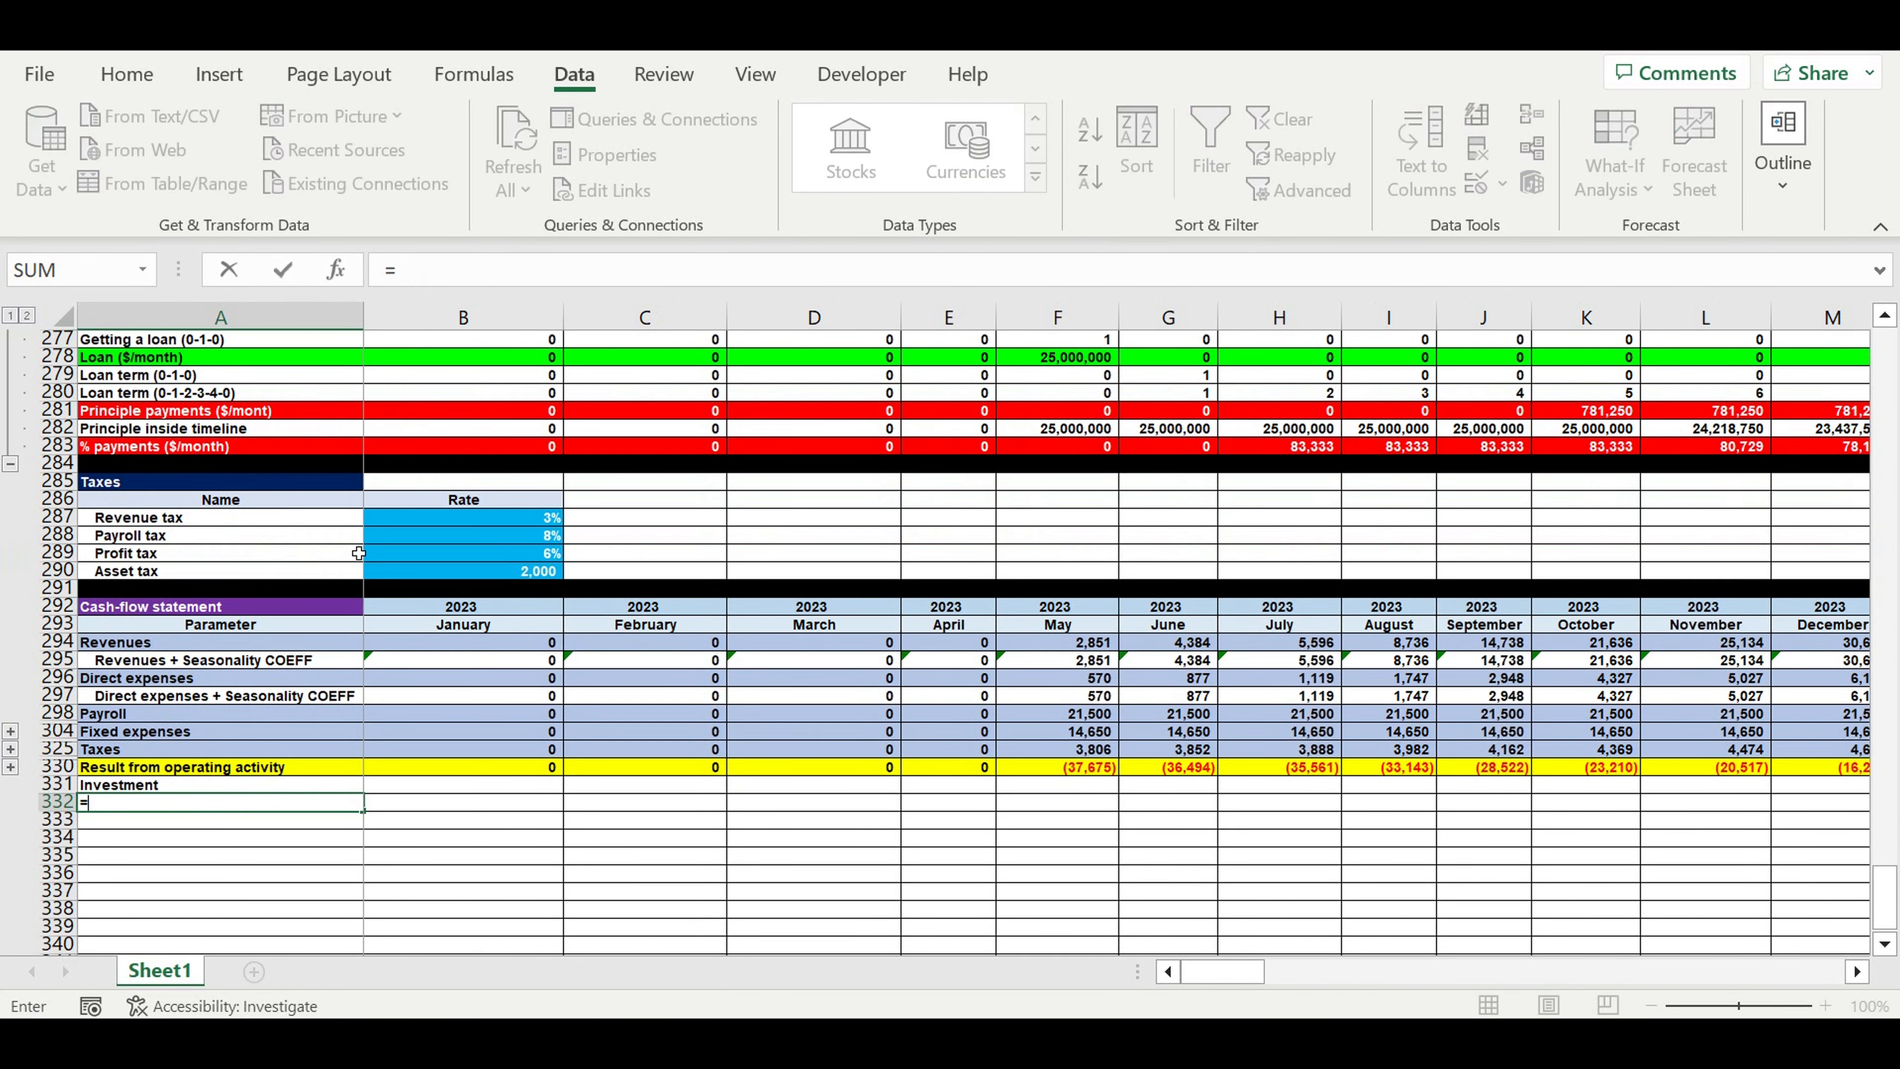
{"action": "scroll", "coordinate": [357, 550], "scroll_direction": "up", "scroll_amount": 5}
{"action": "scroll", "coordinate": [348, 537], "scroll_direction": "up", "scroll_amount": 11}
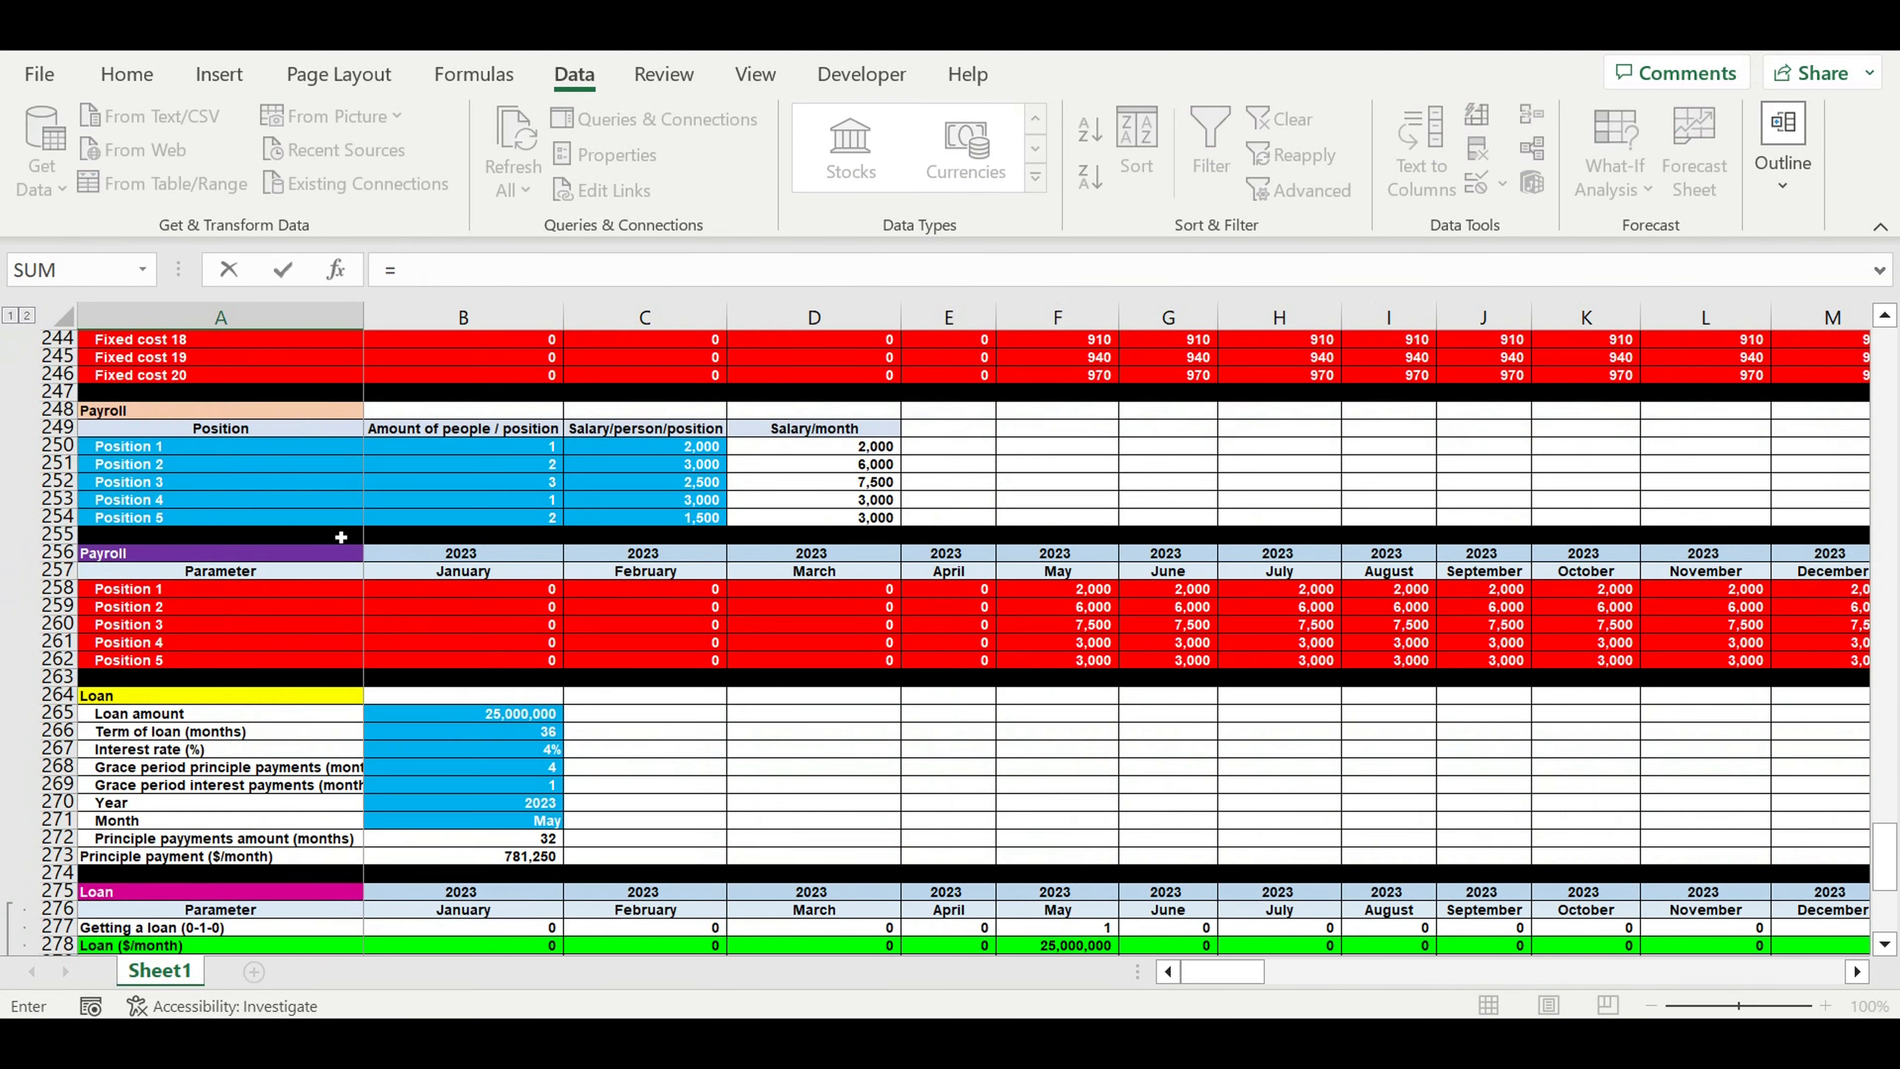
{"action": "scroll", "coordinate": [314, 524], "scroll_direction": "up", "scroll_amount": 4}
{"action": "scroll", "coordinate": [307, 531], "scroll_direction": "up", "scroll_amount": 14}
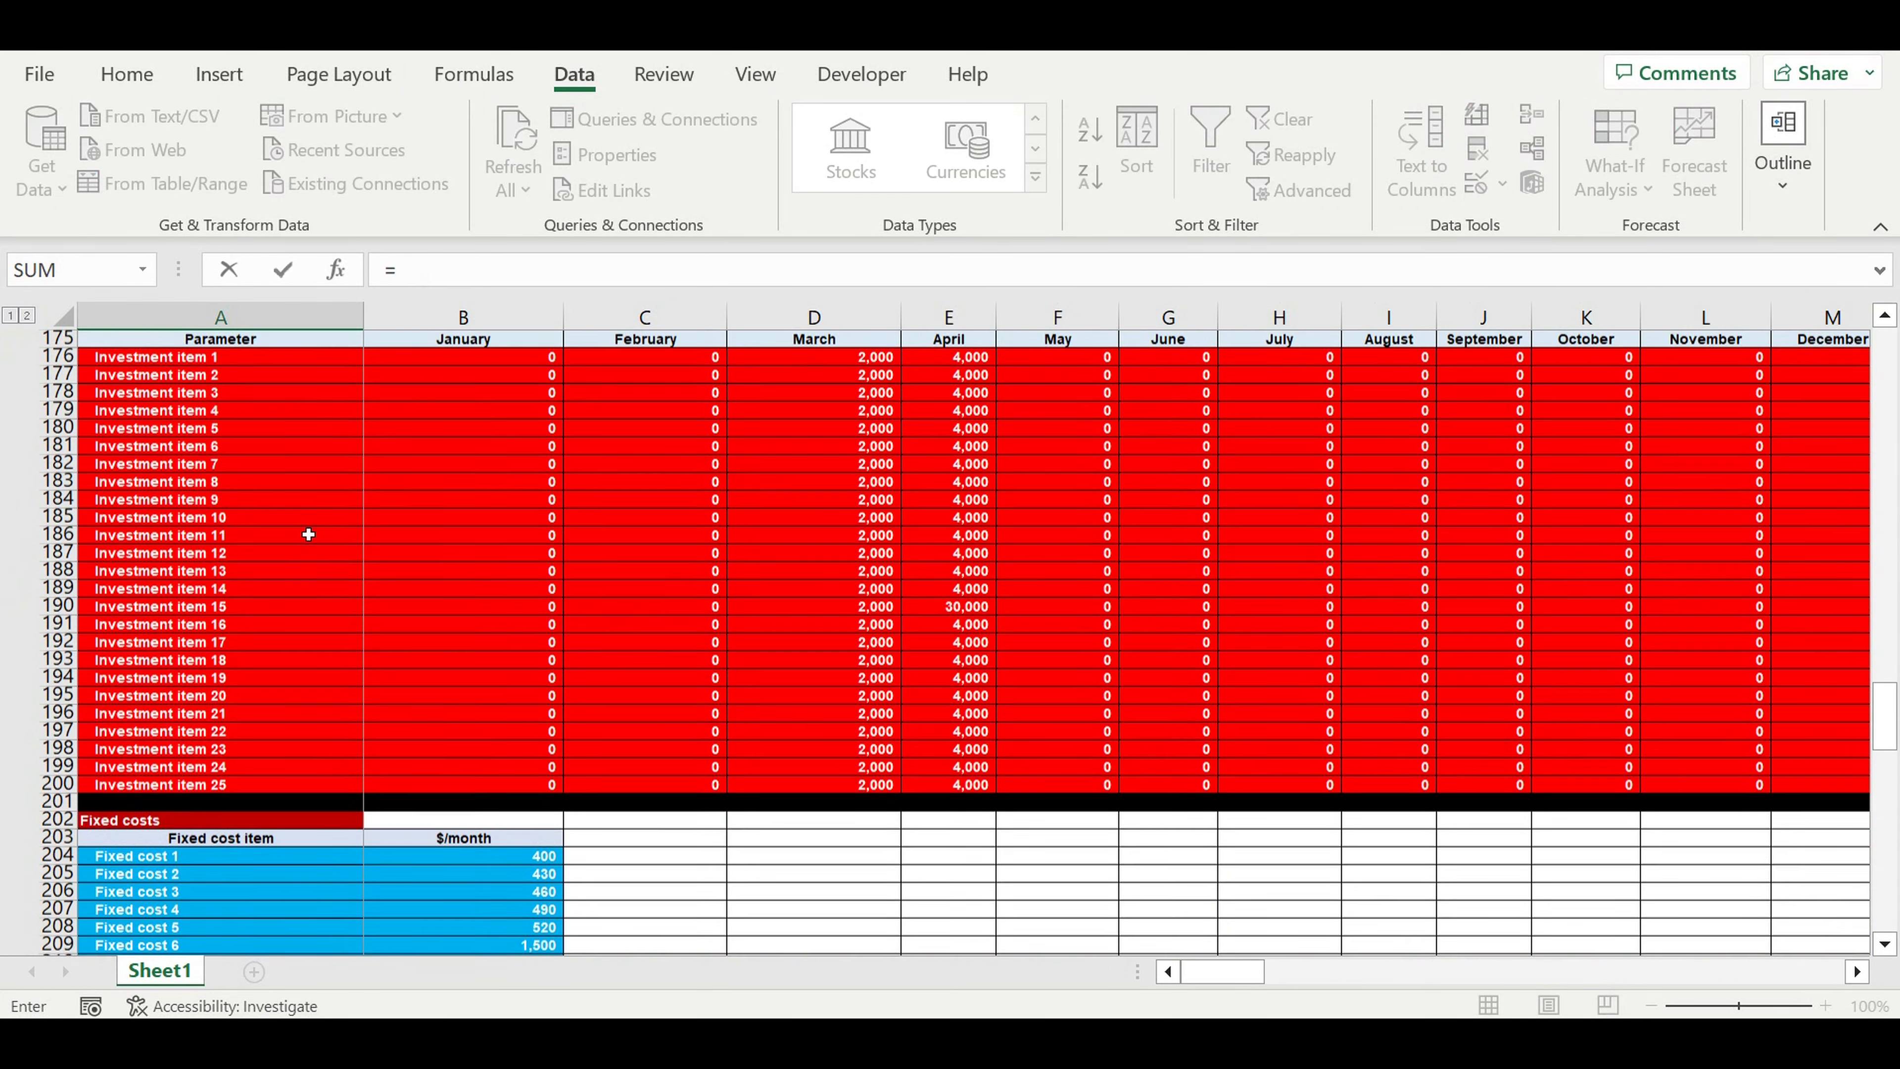
{"action": "scroll", "coordinate": [210, 422], "scroll_direction": "up", "scroll_amount": 2}
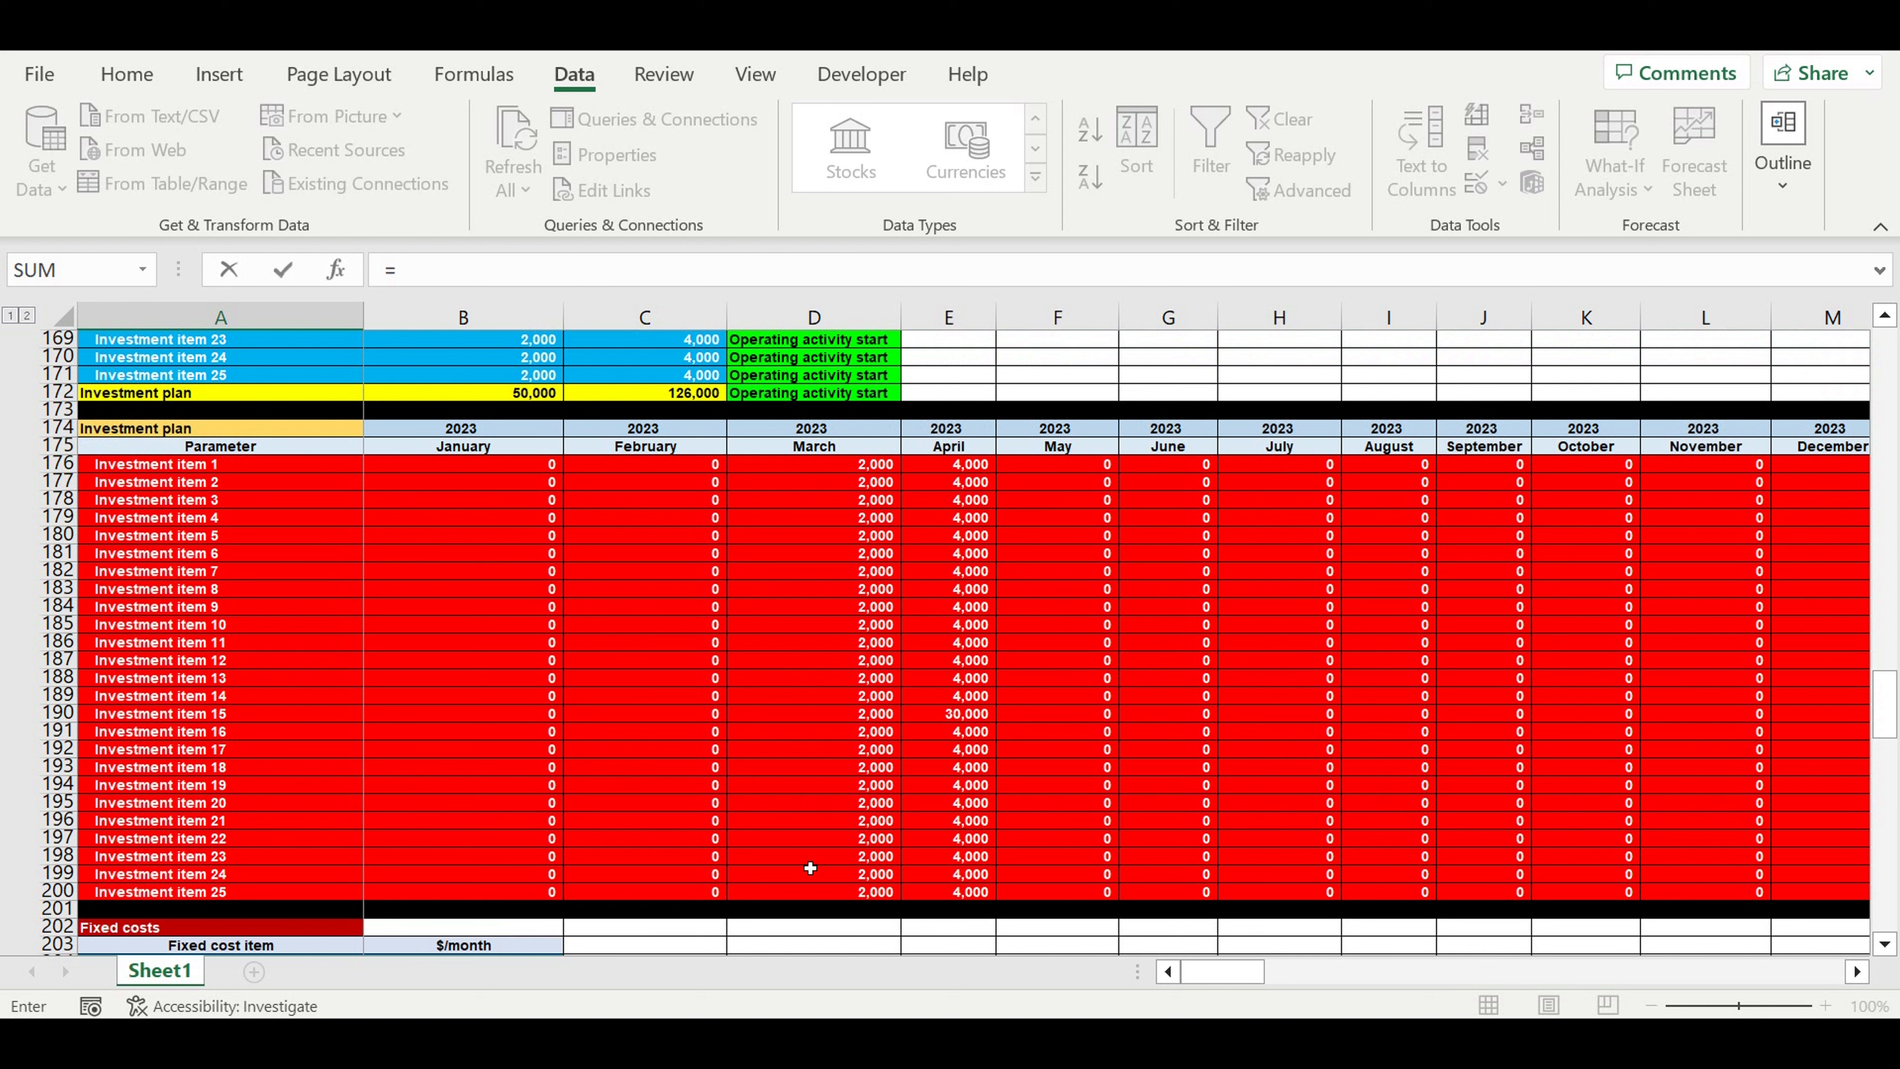
{"action": "left_click", "coordinate": [145, 472]}
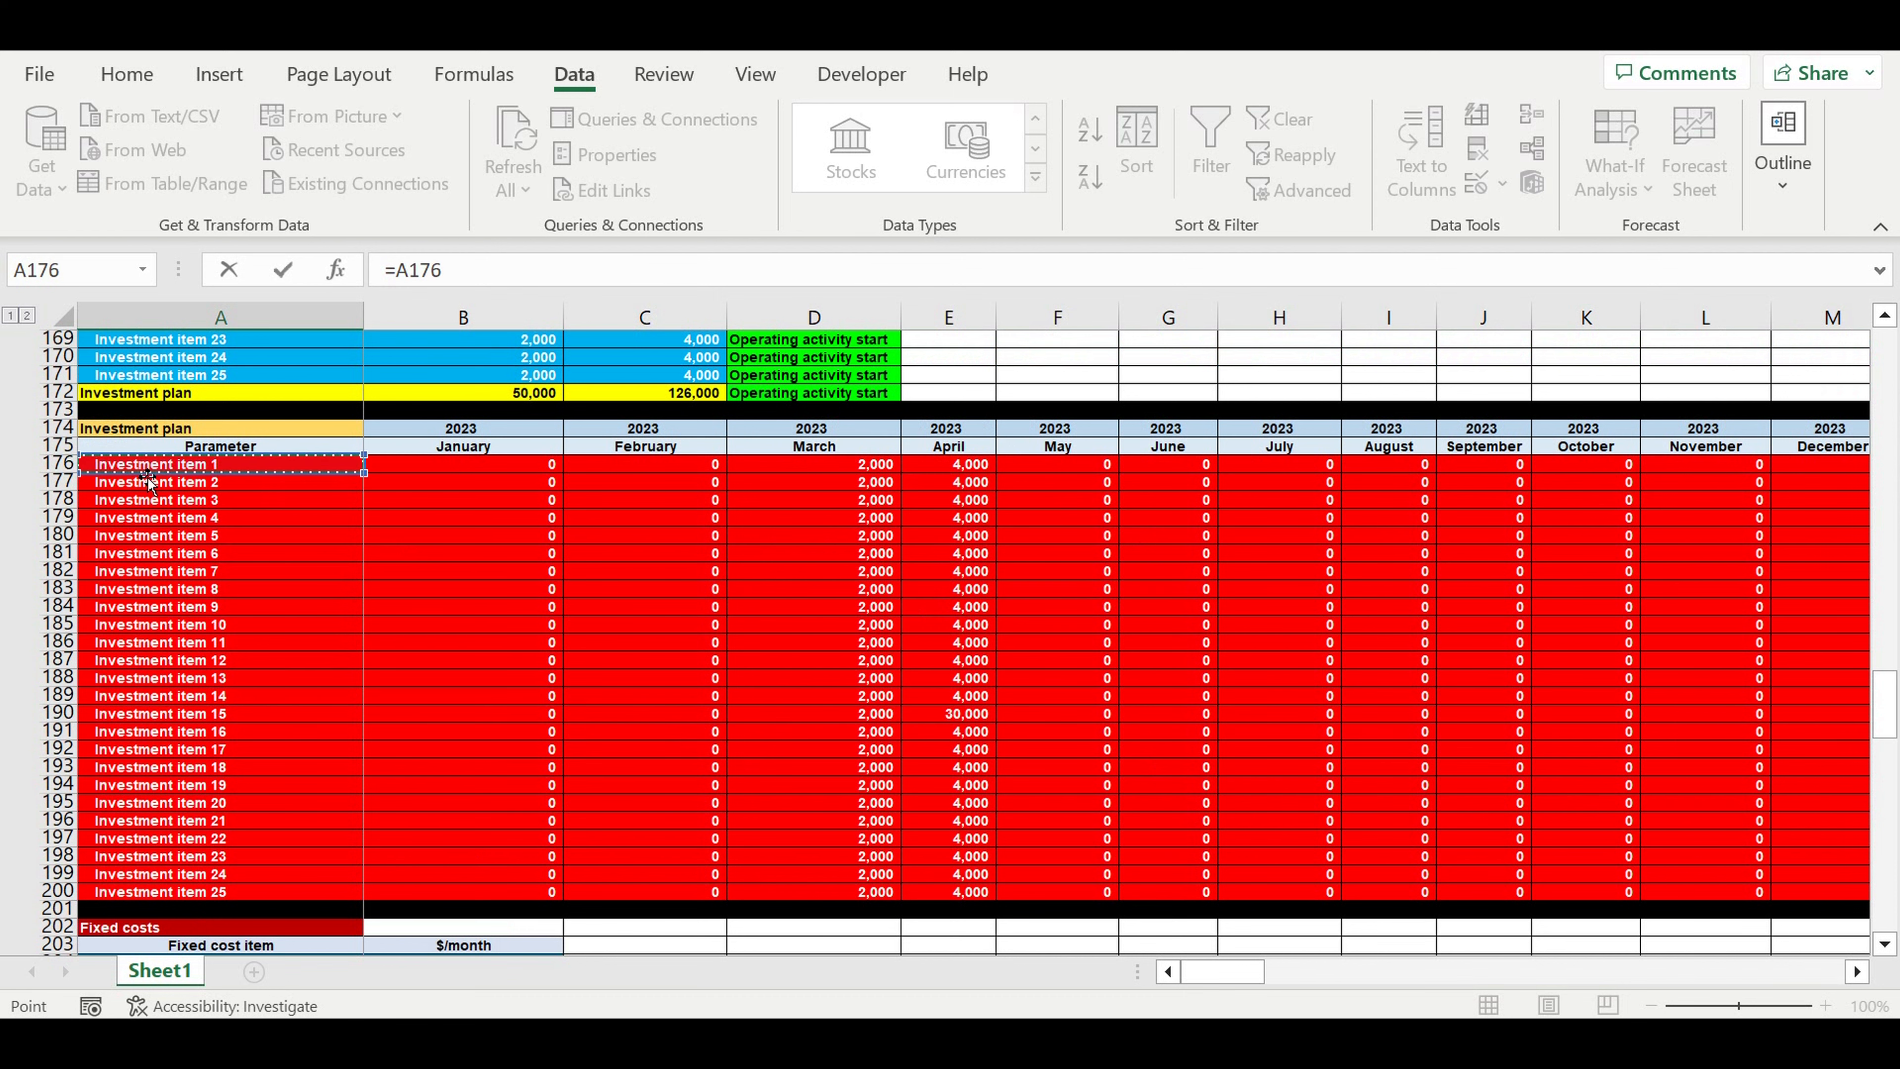
{"action": "key", "text": "Return"}
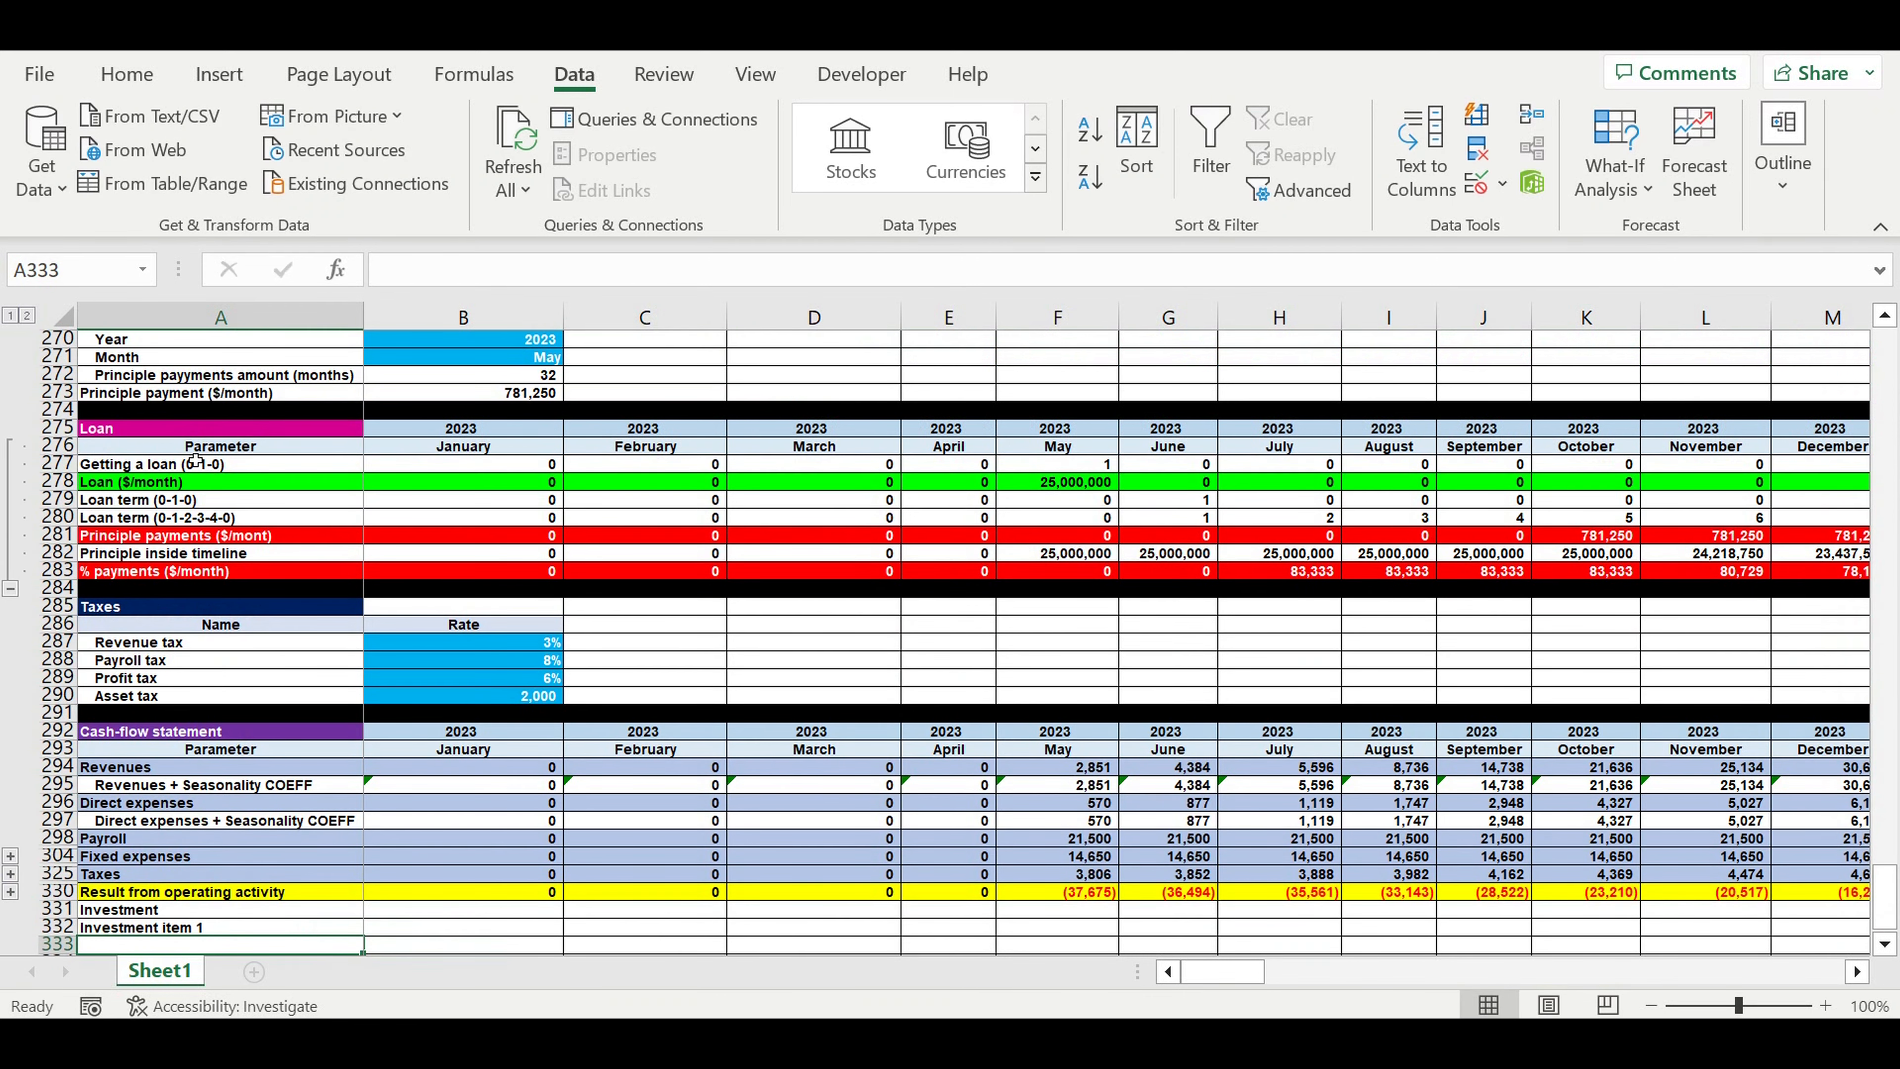
Fill the investment item link from A332 down to A356, and extend the links across into January column B
{"action": "scroll", "coordinate": [58, 501], "scroll_direction": "down", "scroll_amount": 5}
{"action": "left_click", "coordinate": [216, 663]}
{"action": "scroll", "coordinate": [408, 644], "scroll_direction": "down", "scroll_amount": 3}
{"action": "left_click_drag", "start_coordinate": [365, 509], "coordinate": [329, 937]}
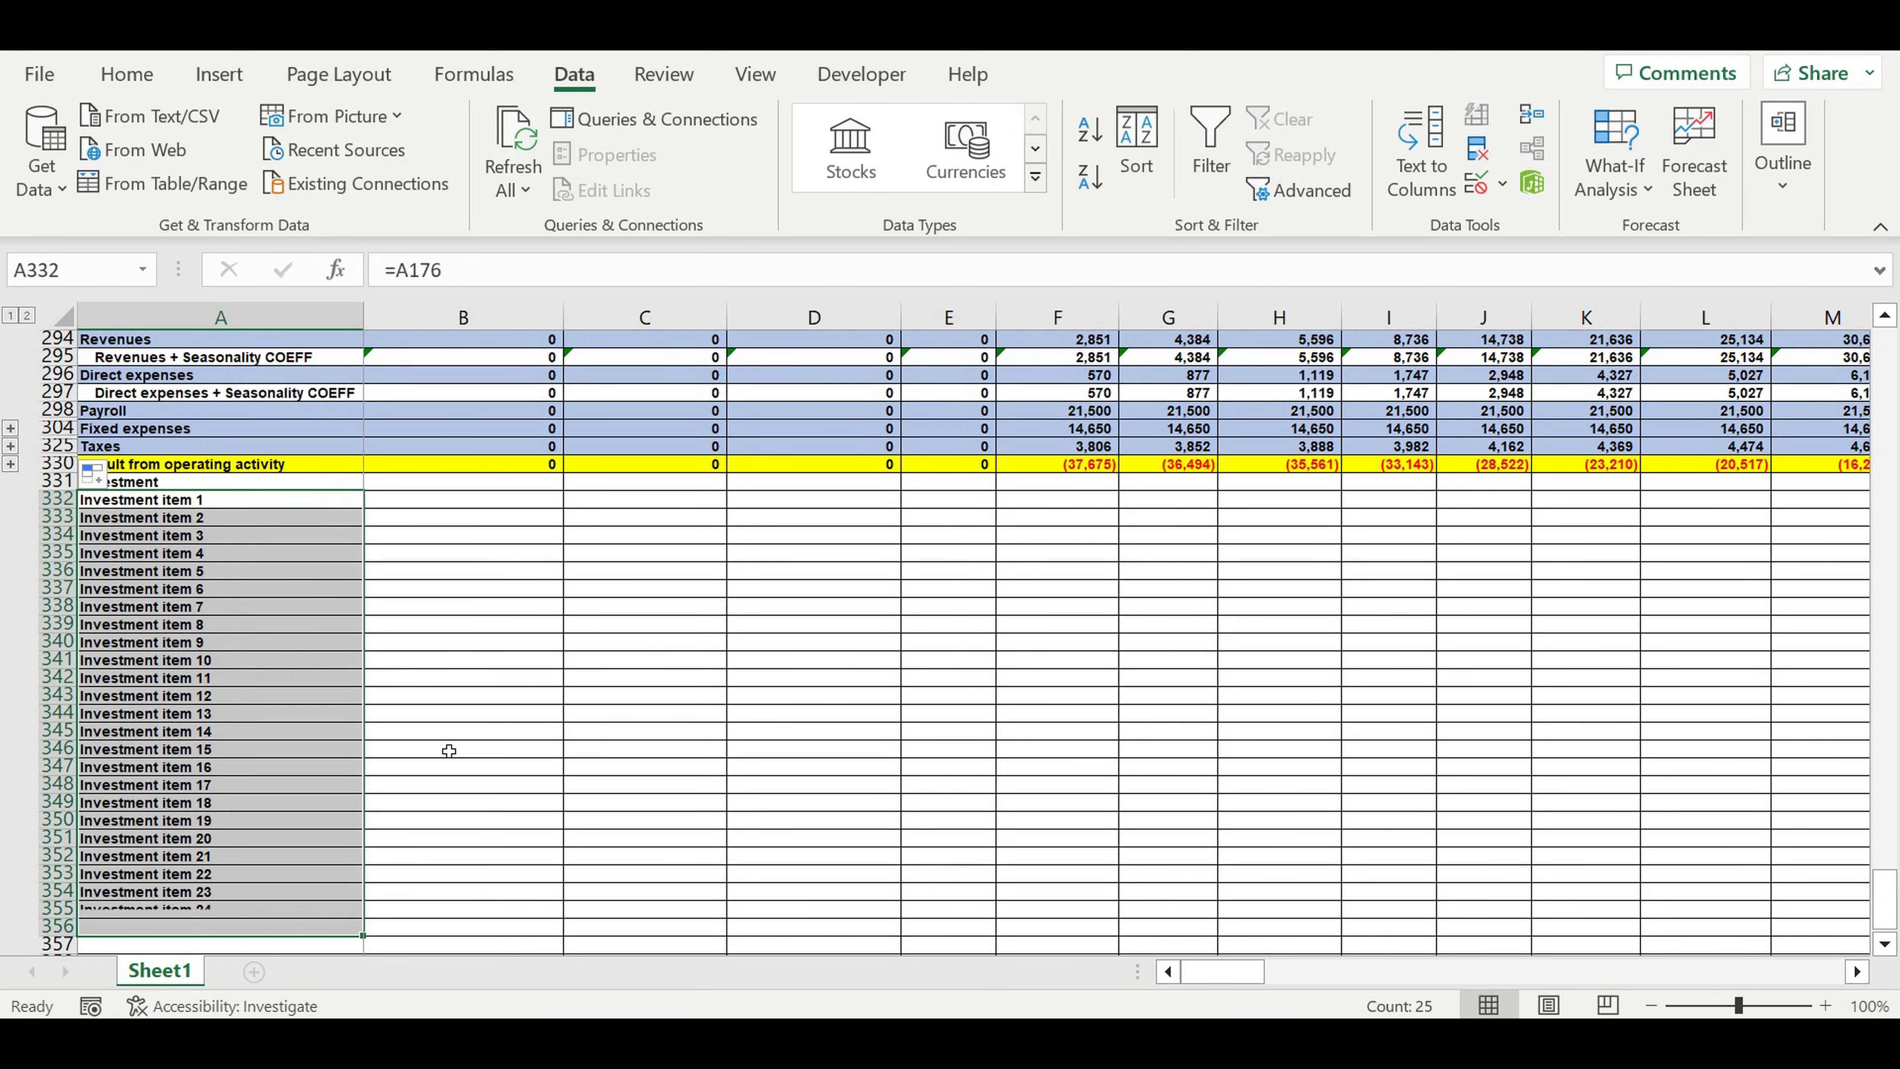
{"action": "scroll", "coordinate": [449, 751], "scroll_direction": "down", "scroll_amount": 4}
{"action": "scroll", "coordinate": [368, 730], "scroll_direction": "up", "scroll_amount": 2}
{"action": "left_click_drag", "start_coordinate": [217, 393], "coordinate": [216, 821]}
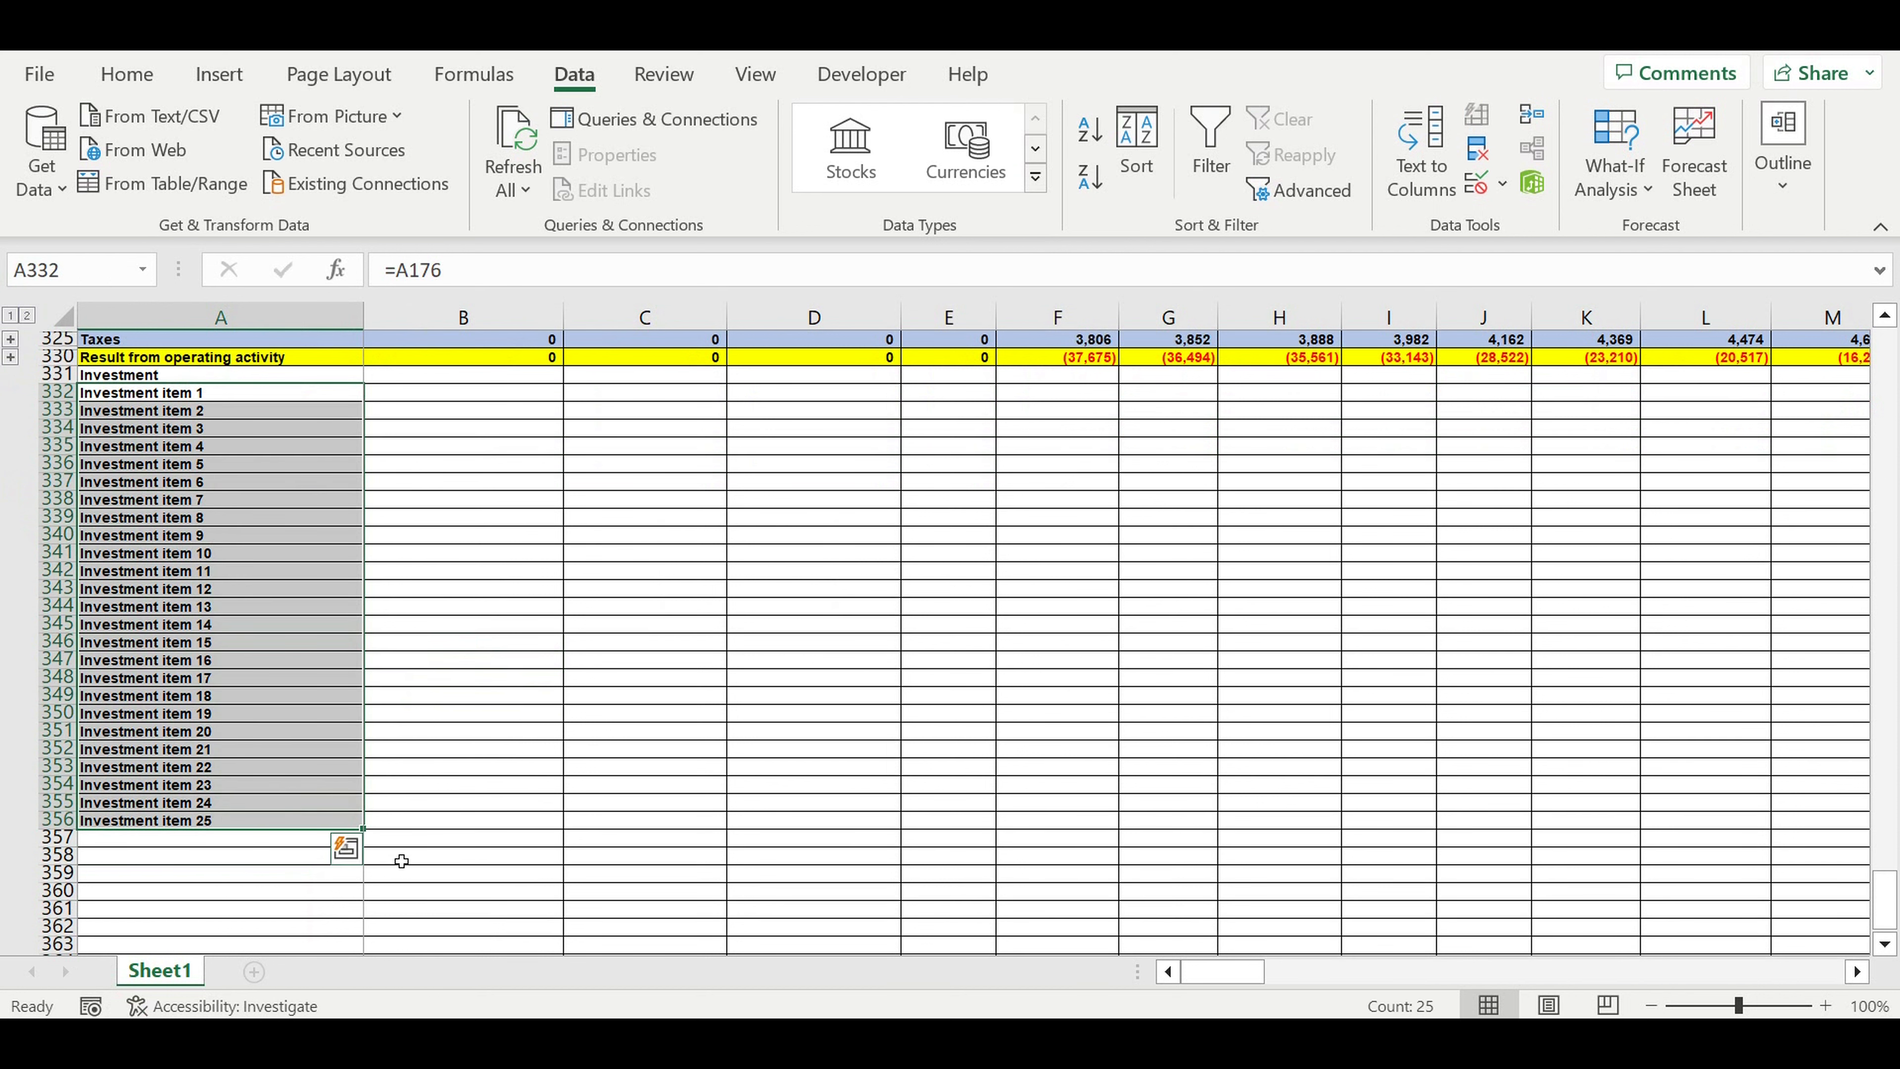
{"action": "left_click_drag", "start_coordinate": [375, 833], "coordinate": [581, 697]}
Indent the investment item labels in A332:A356 by one level
{"action": "left_click_drag", "start_coordinate": [139, 399], "coordinate": [124, 824]}
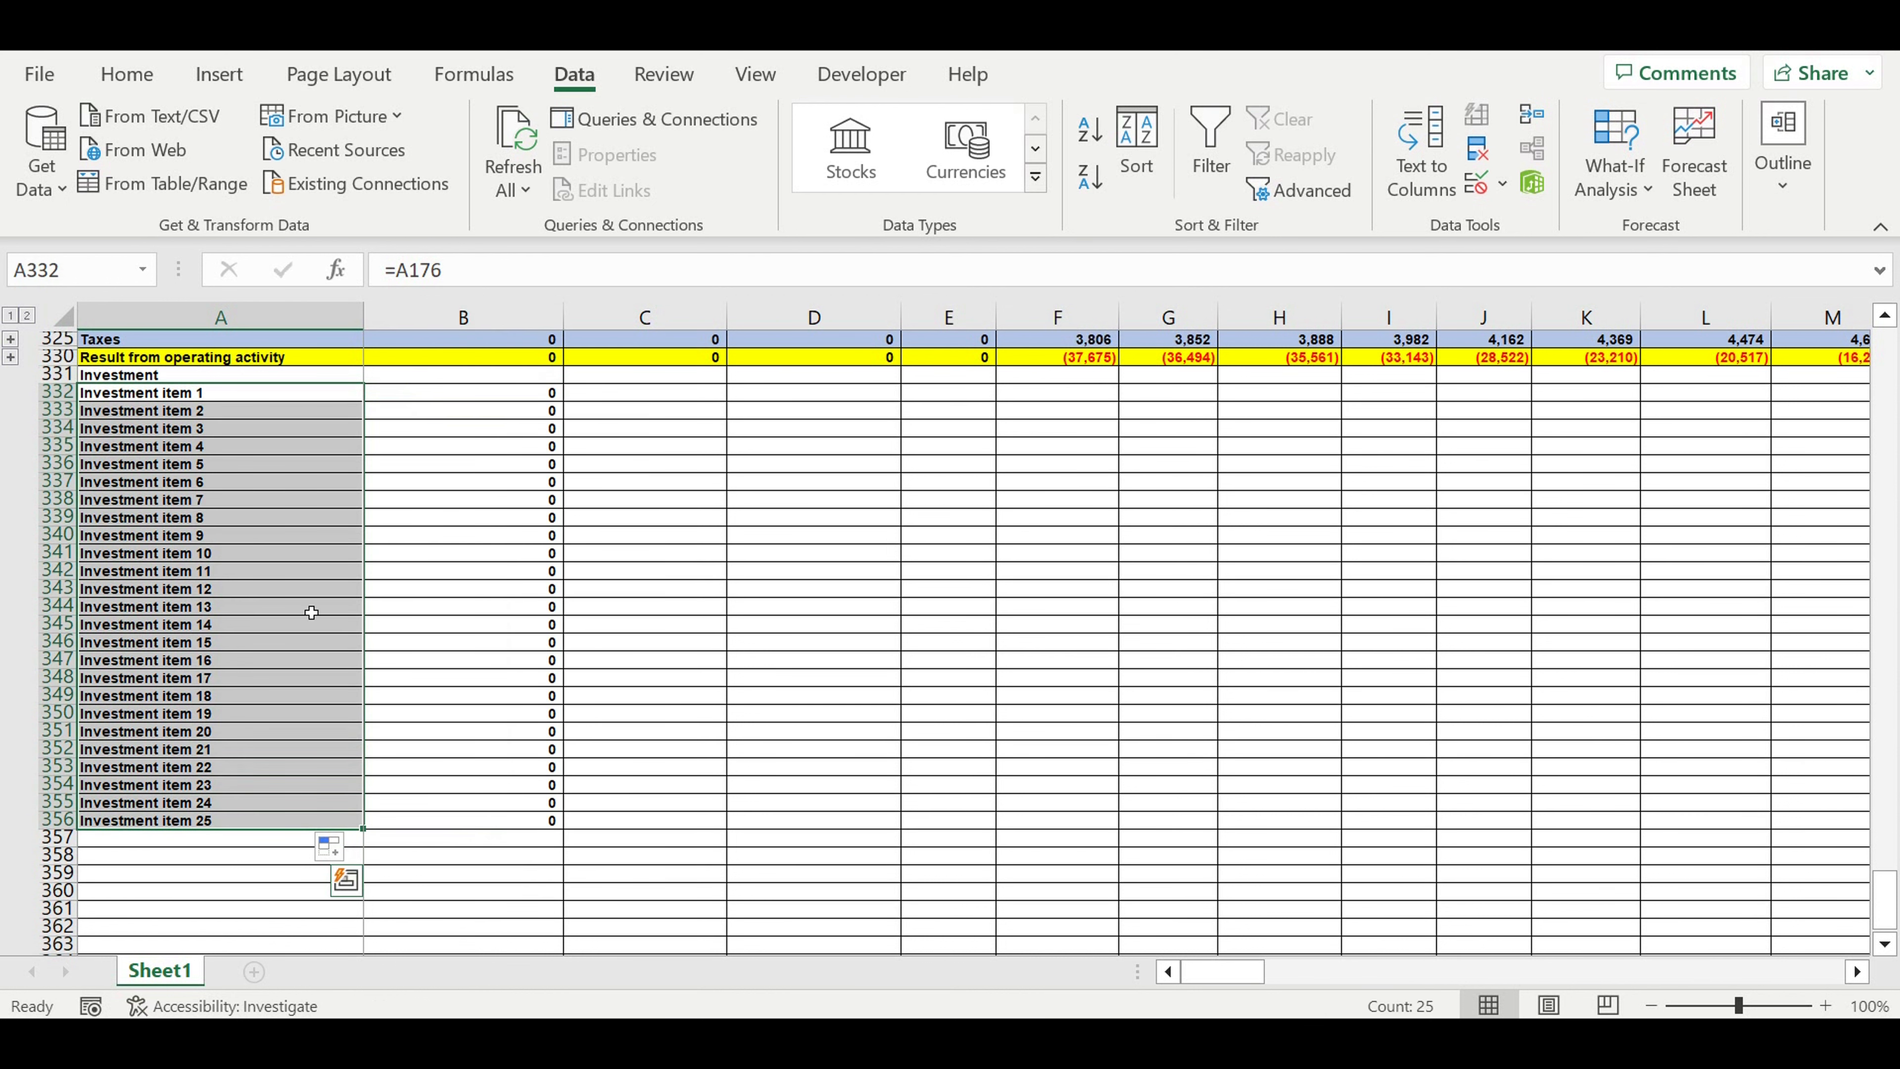
{"action": "left_click", "coordinate": [127, 75]}
{"action": "left_click", "coordinate": [634, 176]}
{"action": "left_click", "coordinate": [742, 395]}
Total the 25 investment items in the Investment row's January cell B331 with =SUM(B332:B356)
{"action": "left_click", "coordinate": [521, 375]}
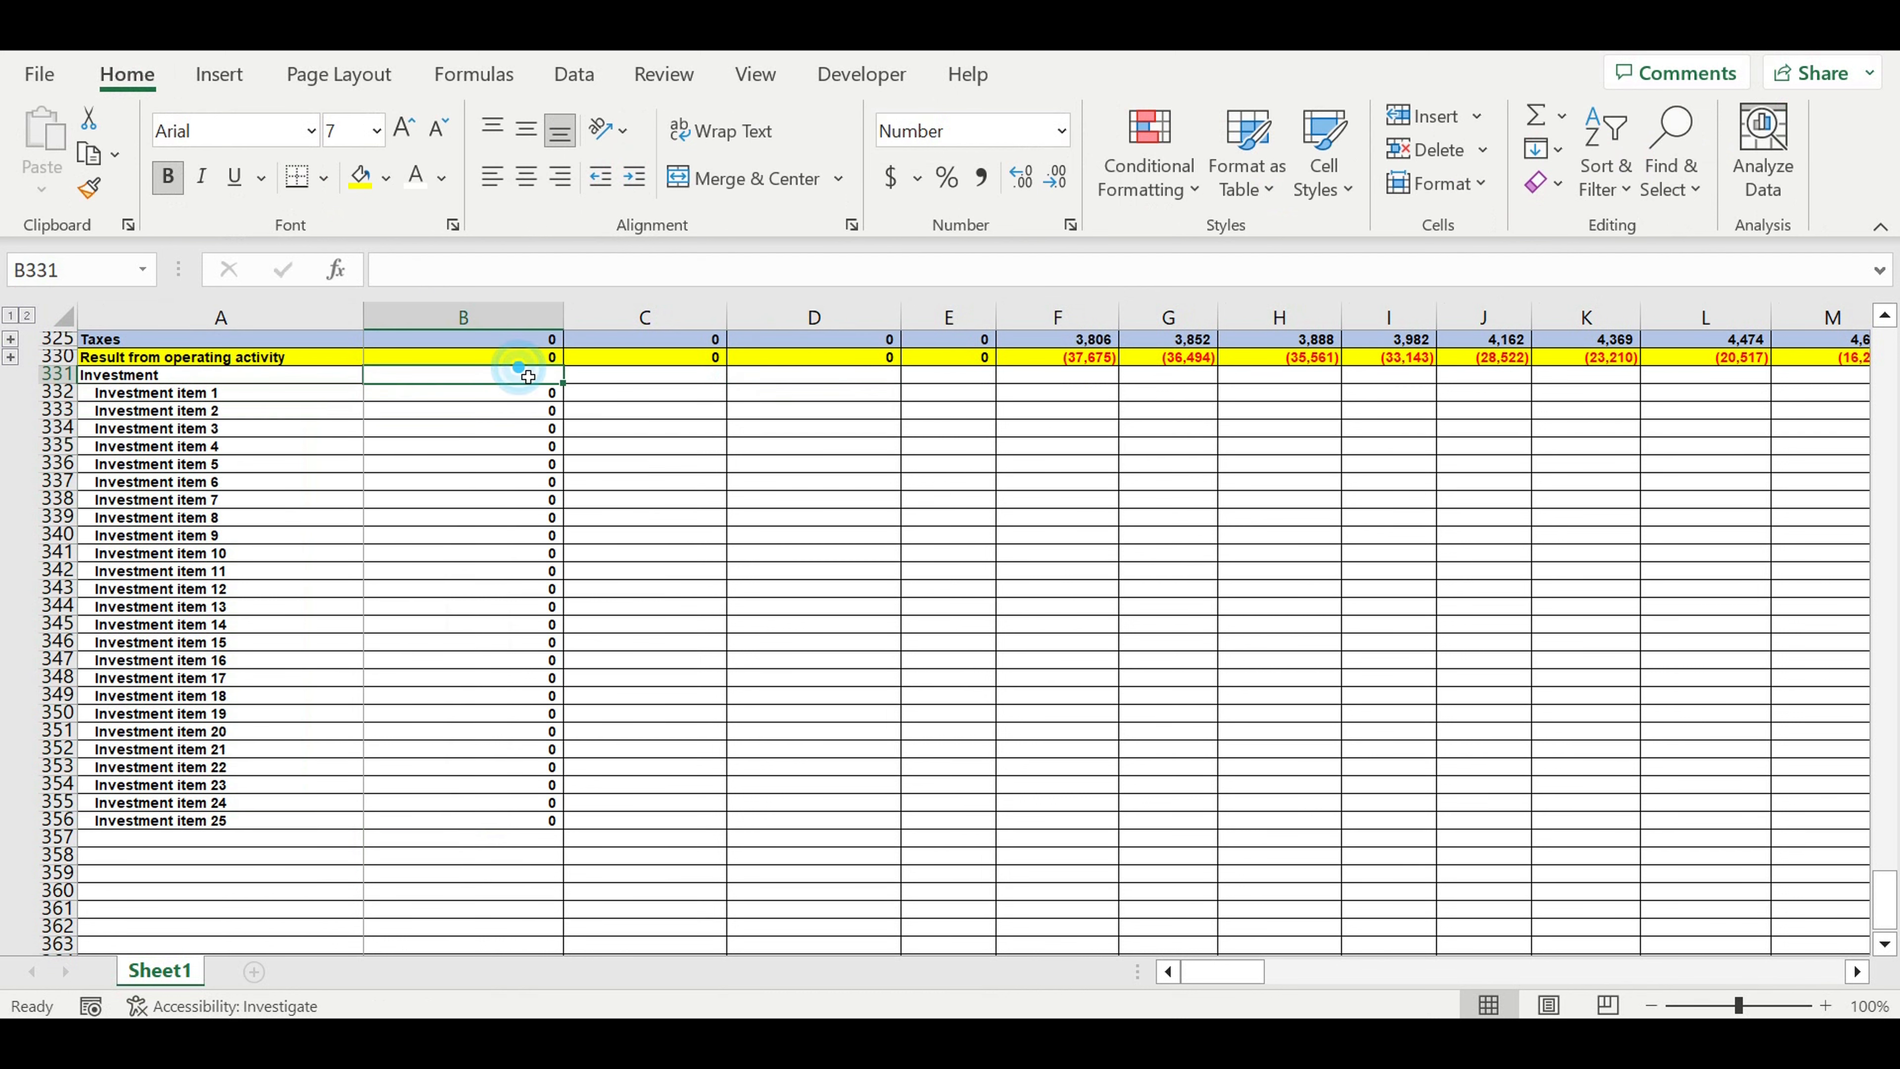
{"action": "left_click", "coordinate": [1533, 116]}
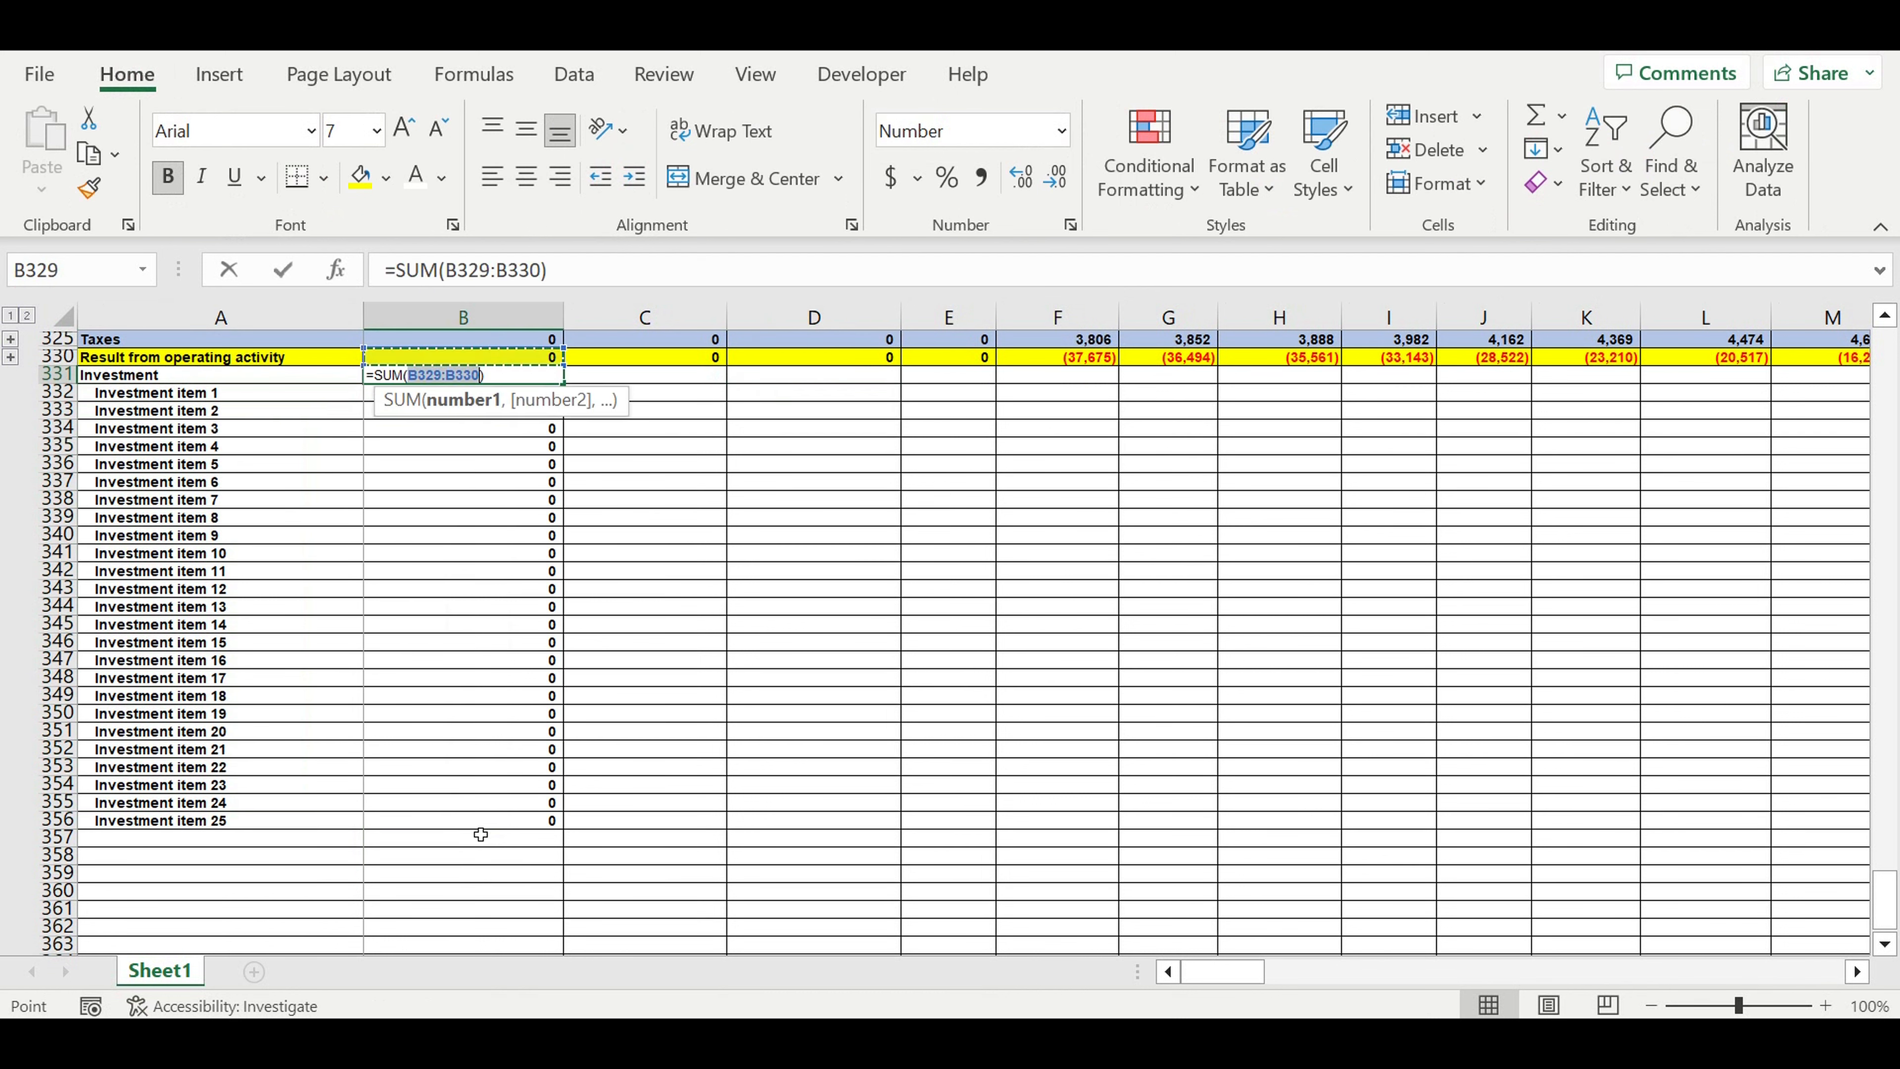
{"action": "left_click", "coordinate": [463, 819]}
{"action": "left_click_drag", "start_coordinate": [445, 649], "coordinate": [402, 410]}
{"action": "key", "text": "Return"}
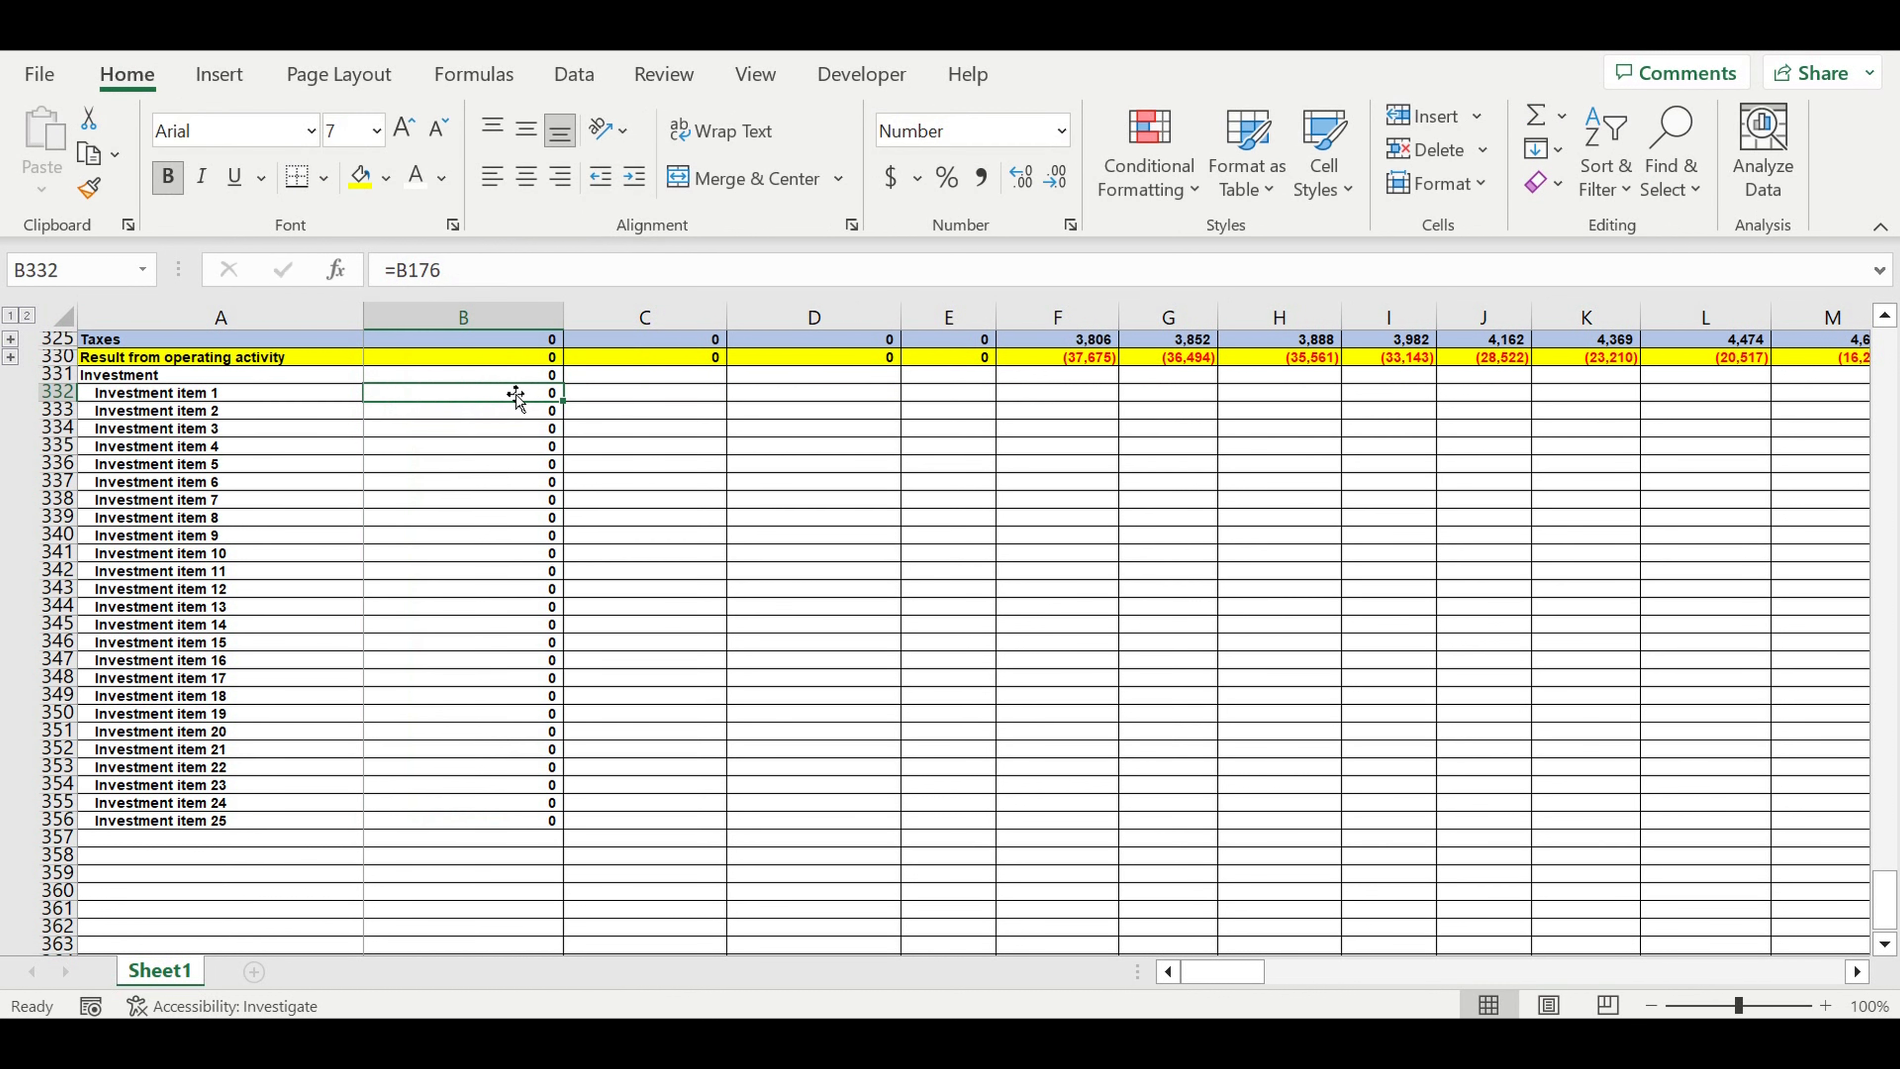
{"action": "left_click", "coordinate": [503, 379]}
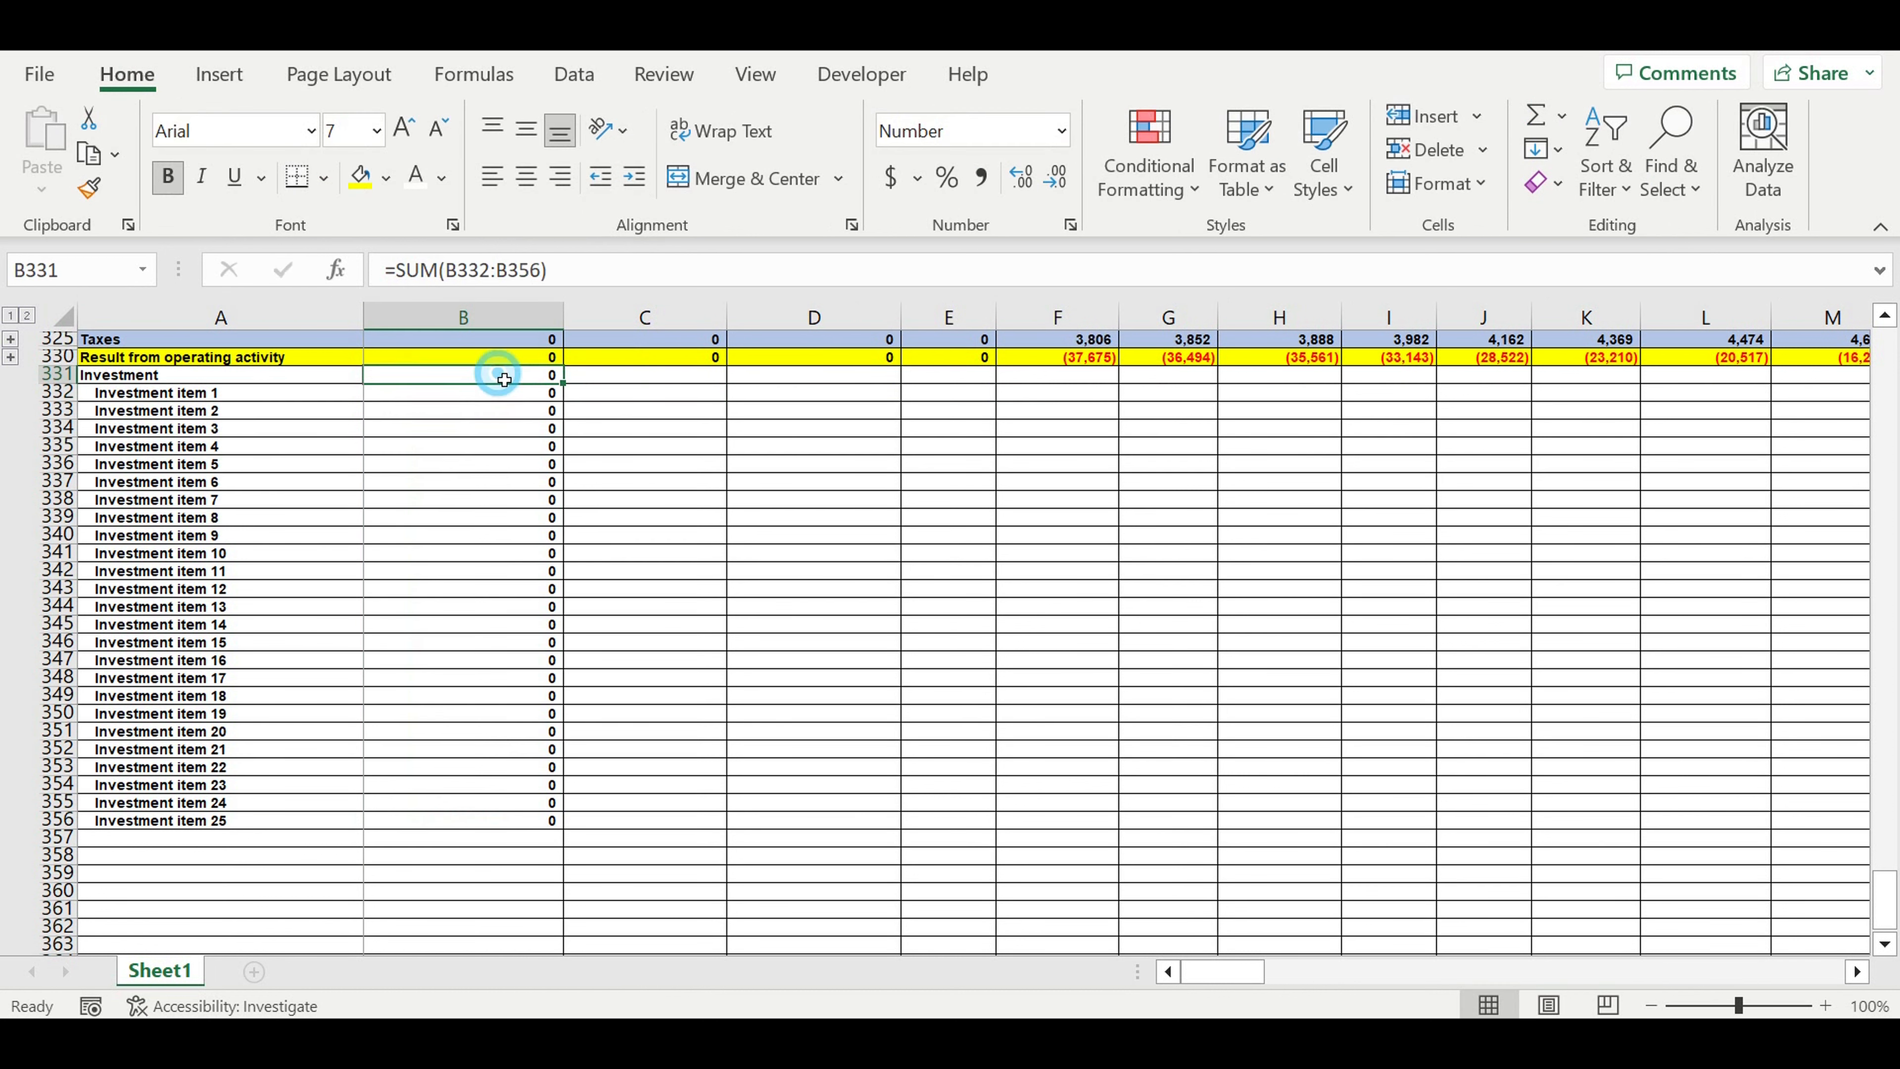
Shade the whole Investment row 331 light blue like the other main cash-flow rows
{"action": "left_click", "coordinate": [57, 374]}
{"action": "left_click", "coordinate": [386, 183]}
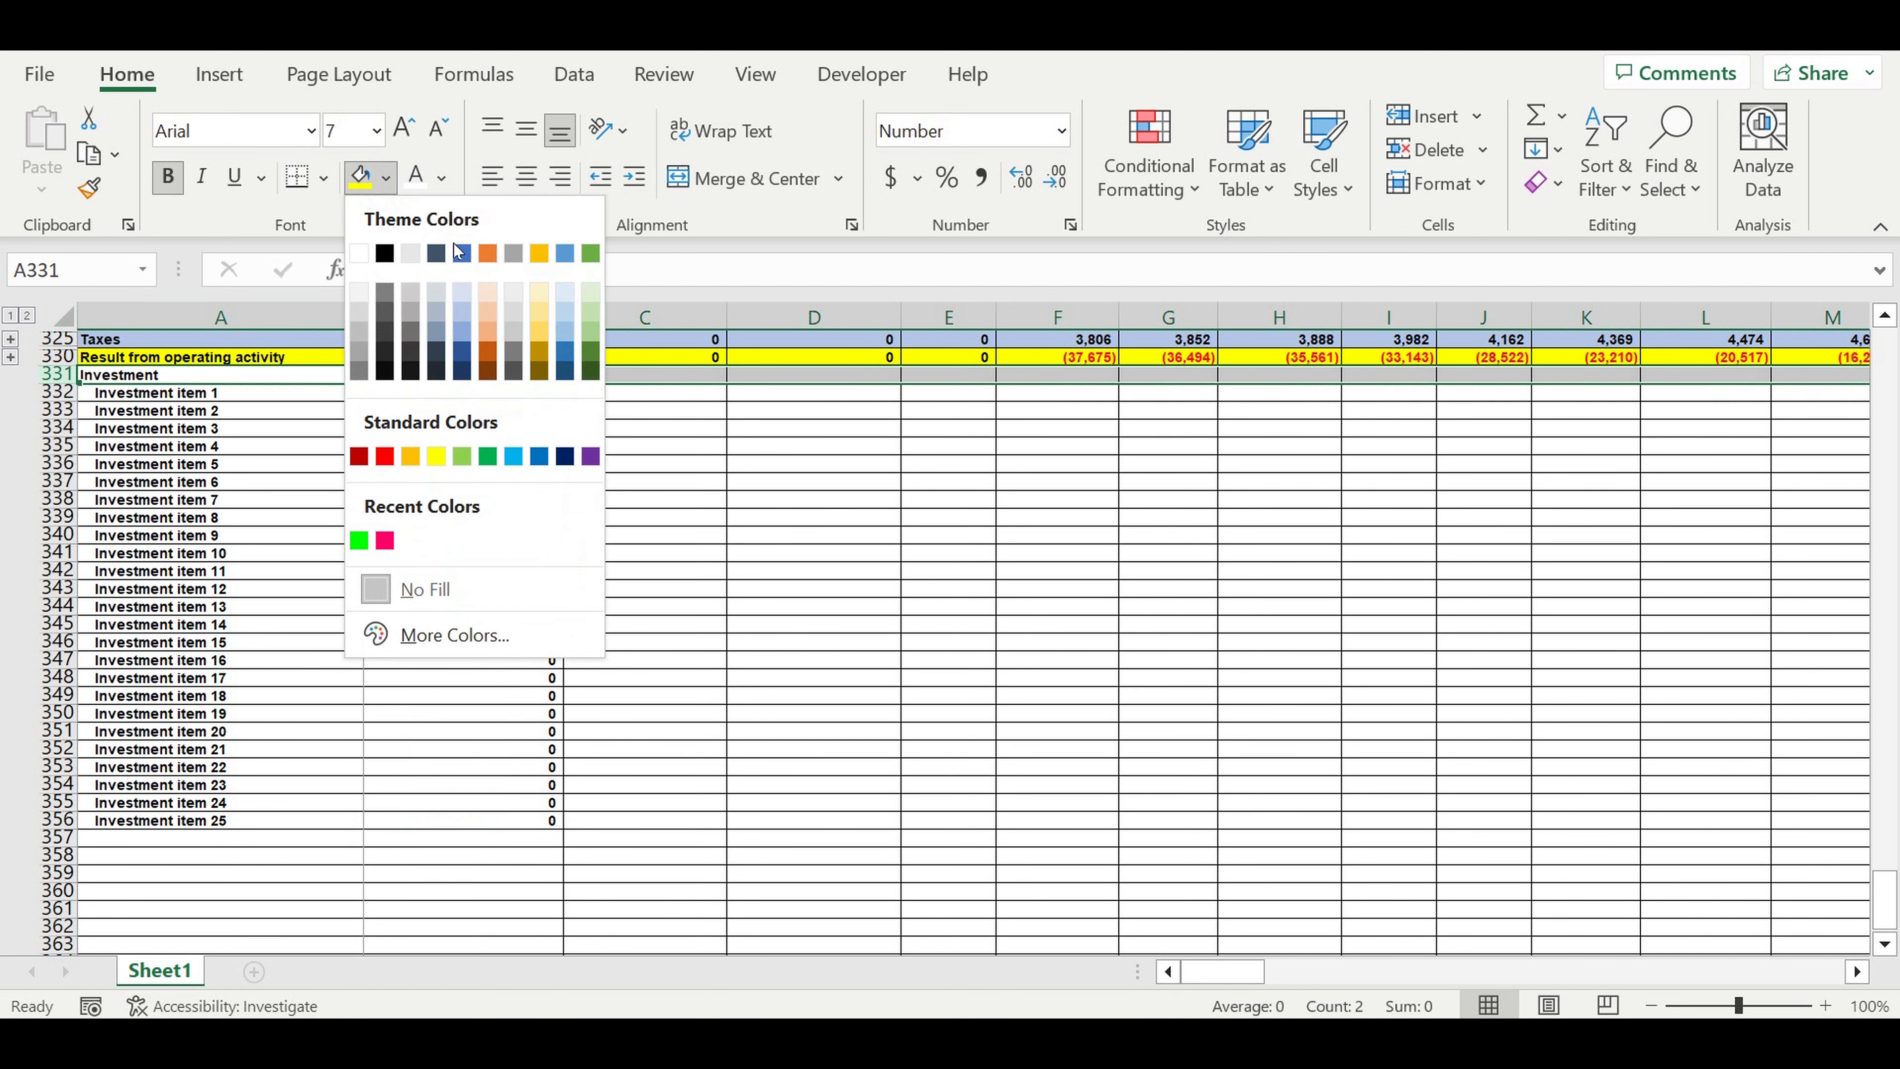
{"action": "left_click", "coordinate": [461, 294]}
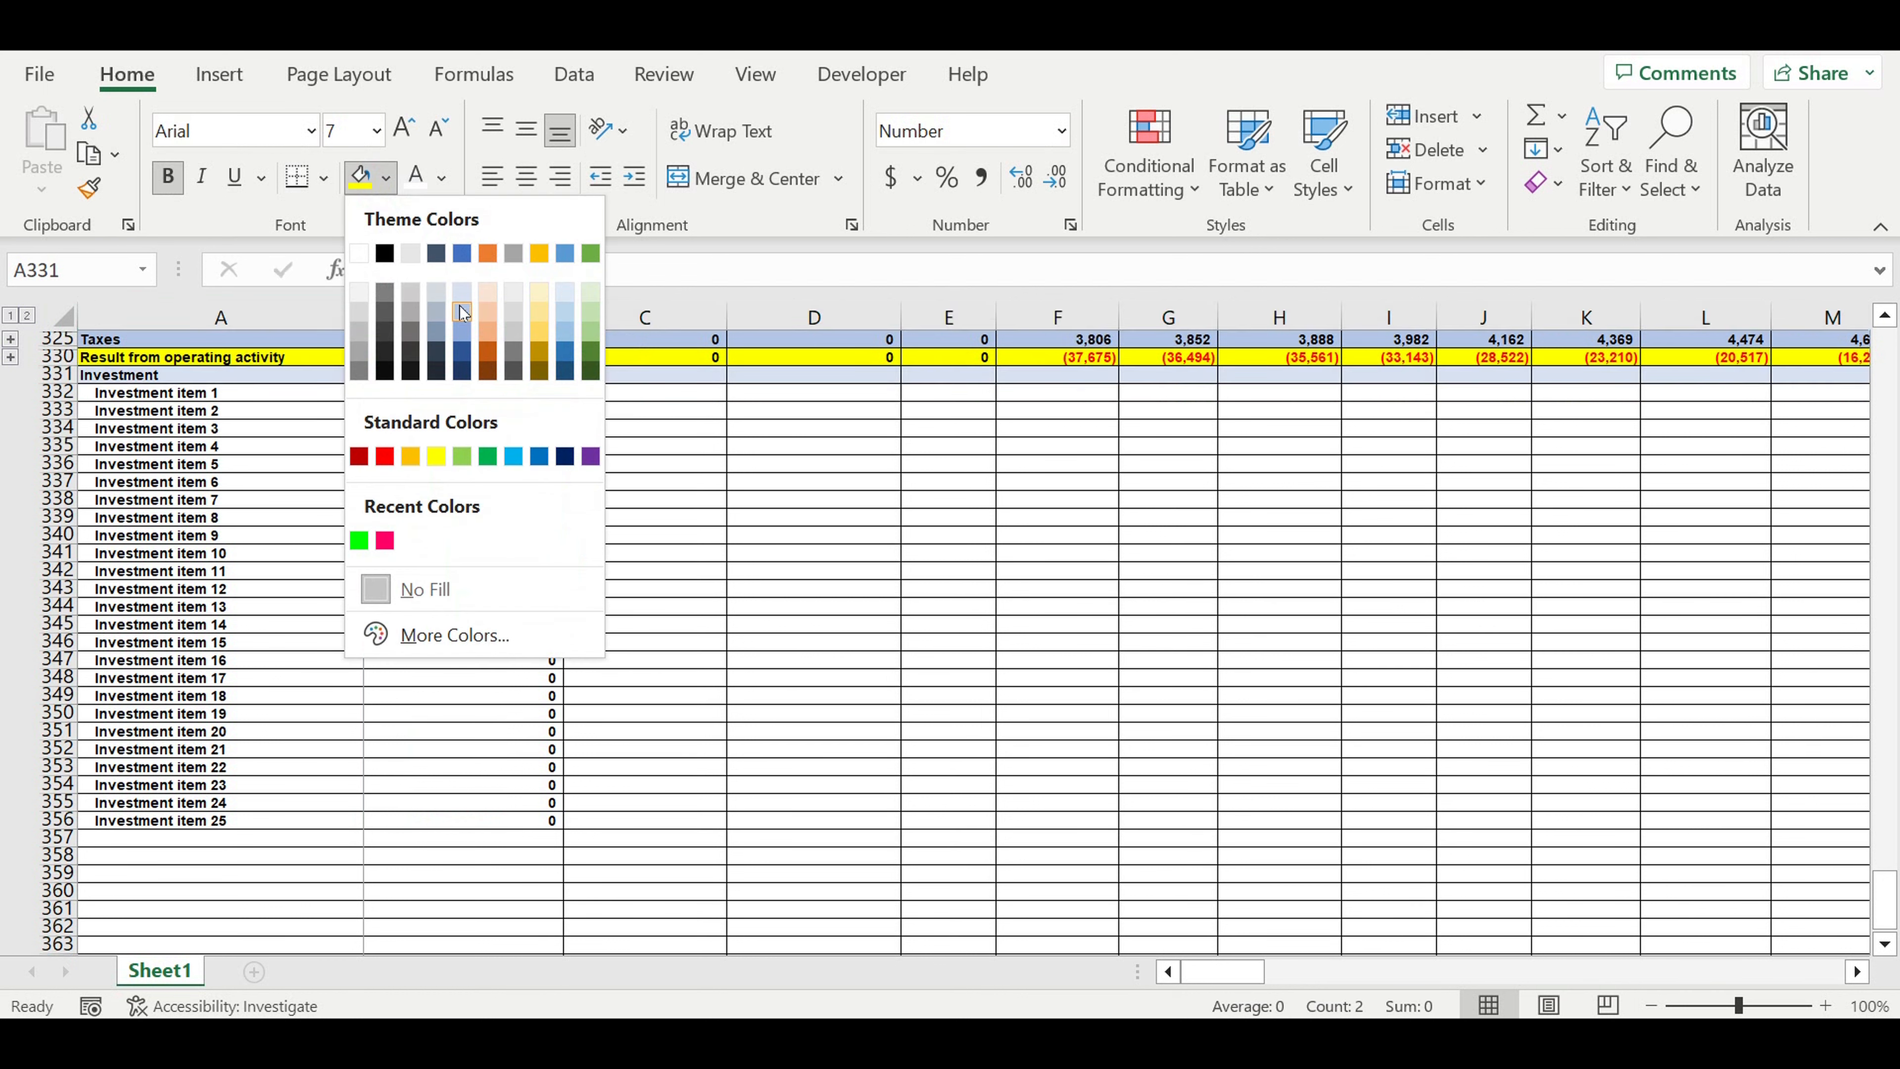
{"action": "left_click", "coordinate": [814, 607]}
Fill the January investment formulas in B331:B356 across all months through December 2032 in column DQ
{"action": "left_click_drag", "start_coordinate": [522, 374], "coordinate": [1504, 831]}
{"action": "left_click_drag", "start_coordinate": [1896, 642], "coordinate": [1697, 585]}
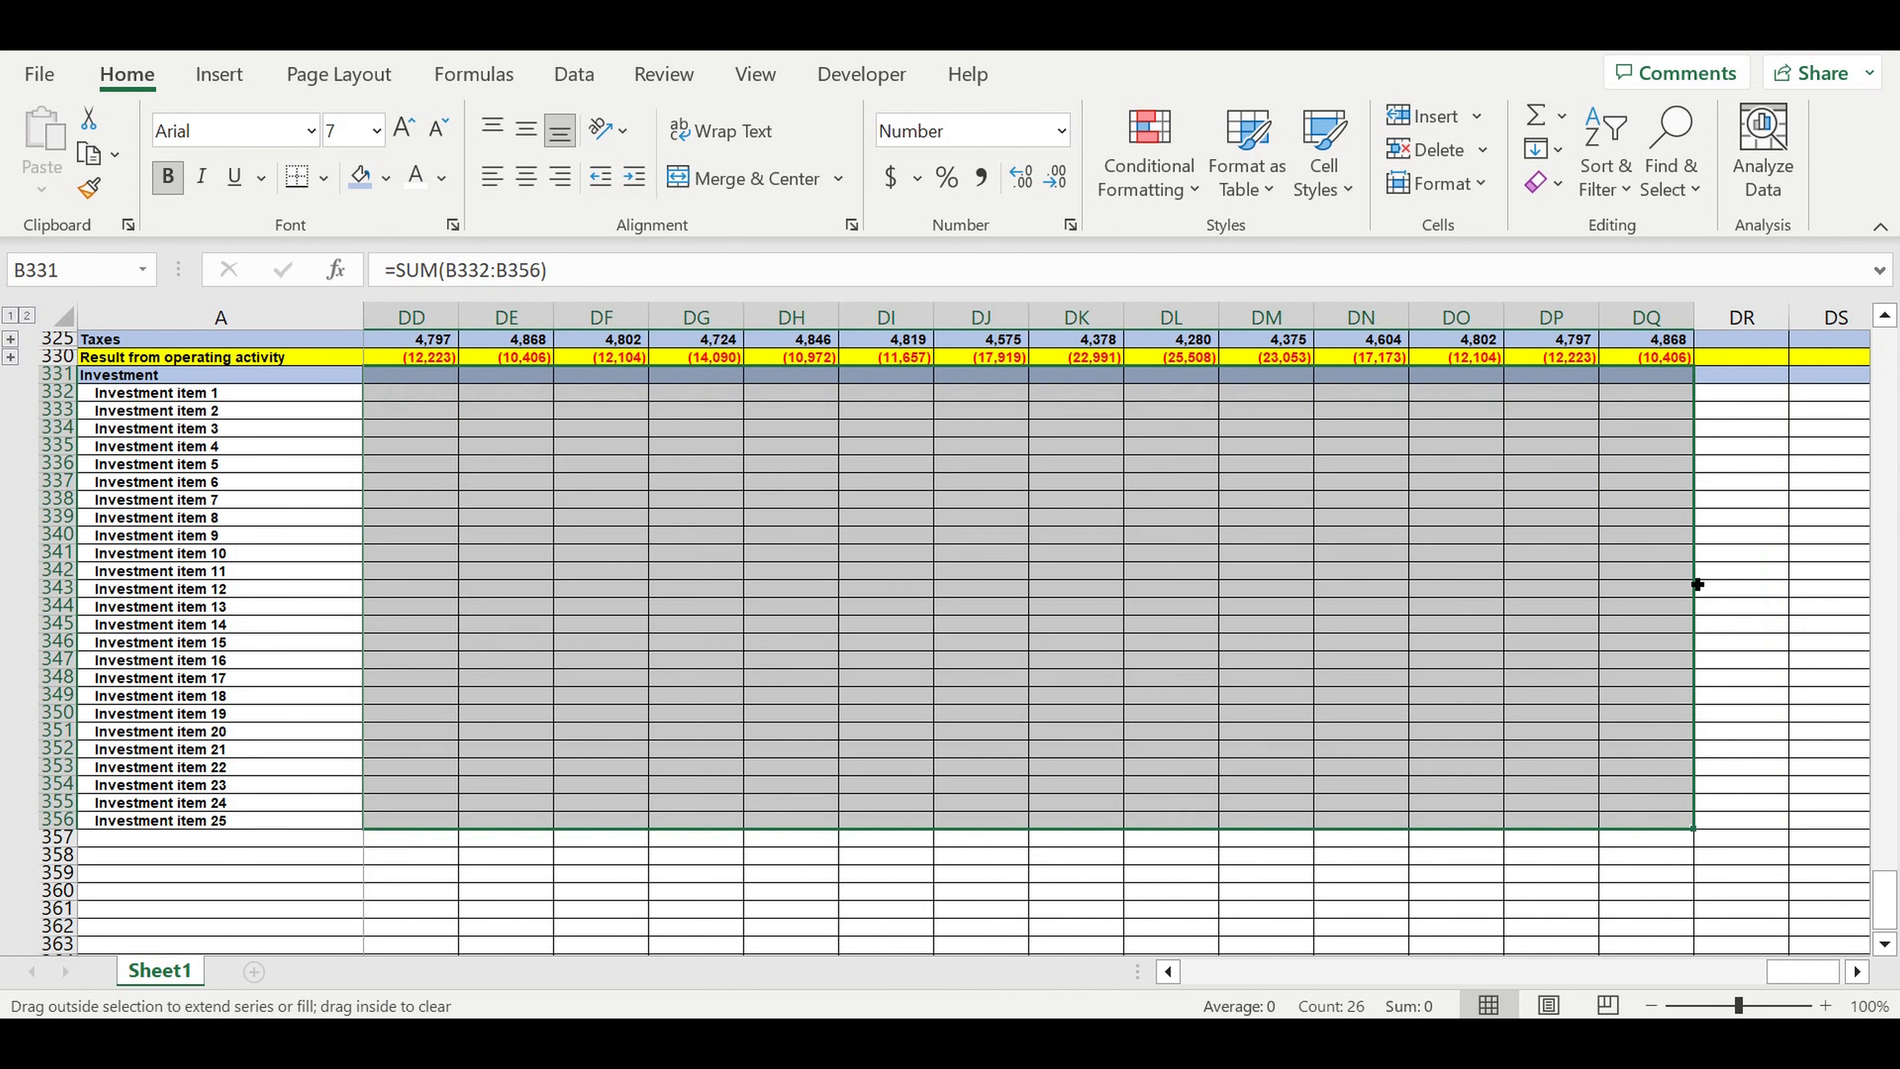
{"action": "left_click", "coordinate": [1462, 629]}
{"action": "left_click_drag", "start_coordinate": [1803, 971], "coordinate": [1098, 1013]}
{"action": "left_click", "coordinate": [886, 748]}
{"action": "scroll", "coordinate": [903, 737], "scroll_direction": "up", "scroll_amount": 2}
{"action": "scroll", "coordinate": [903, 737], "scroll_direction": "up", "scroll_amount": 1}
{"action": "scroll", "coordinate": [852, 731], "scroll_direction": "down", "scroll_amount": 3}
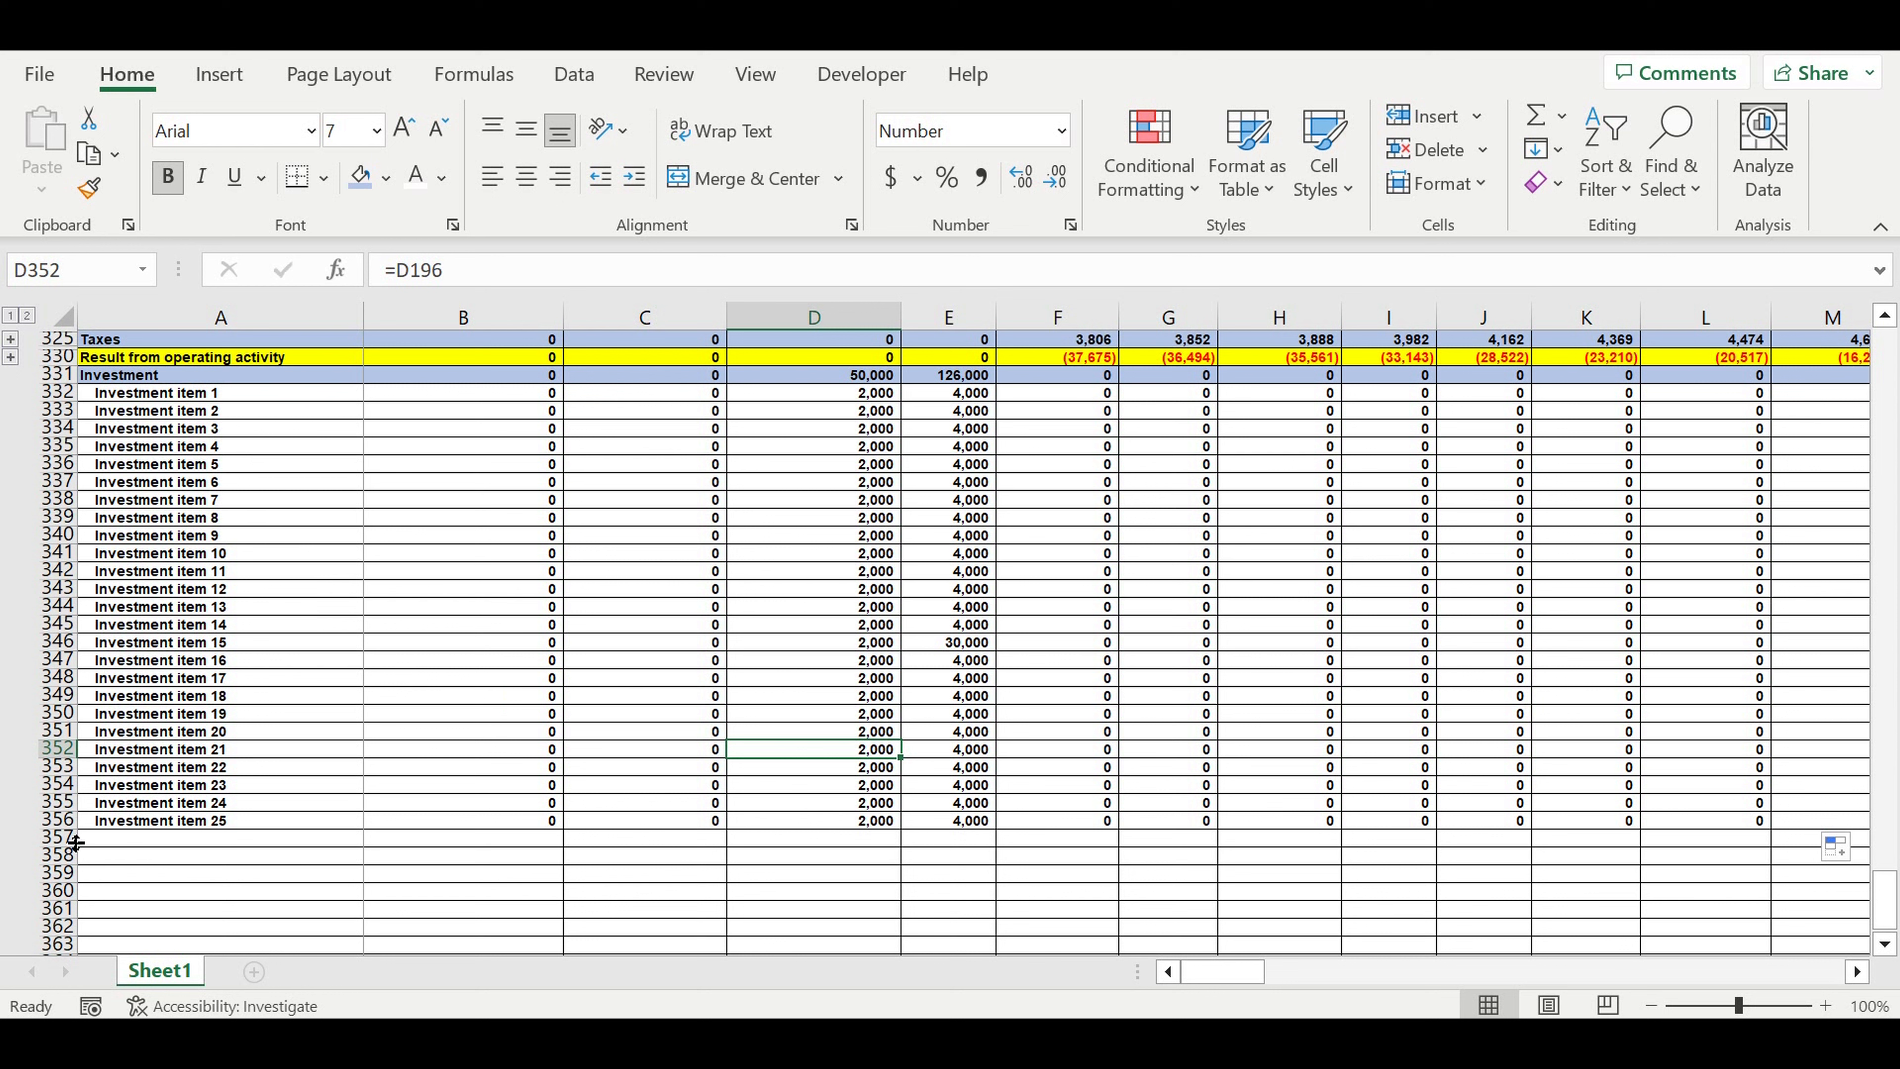
Shade the whole row 357 below Investment item 25 yellow
{"action": "left_click", "coordinate": [56, 837]}
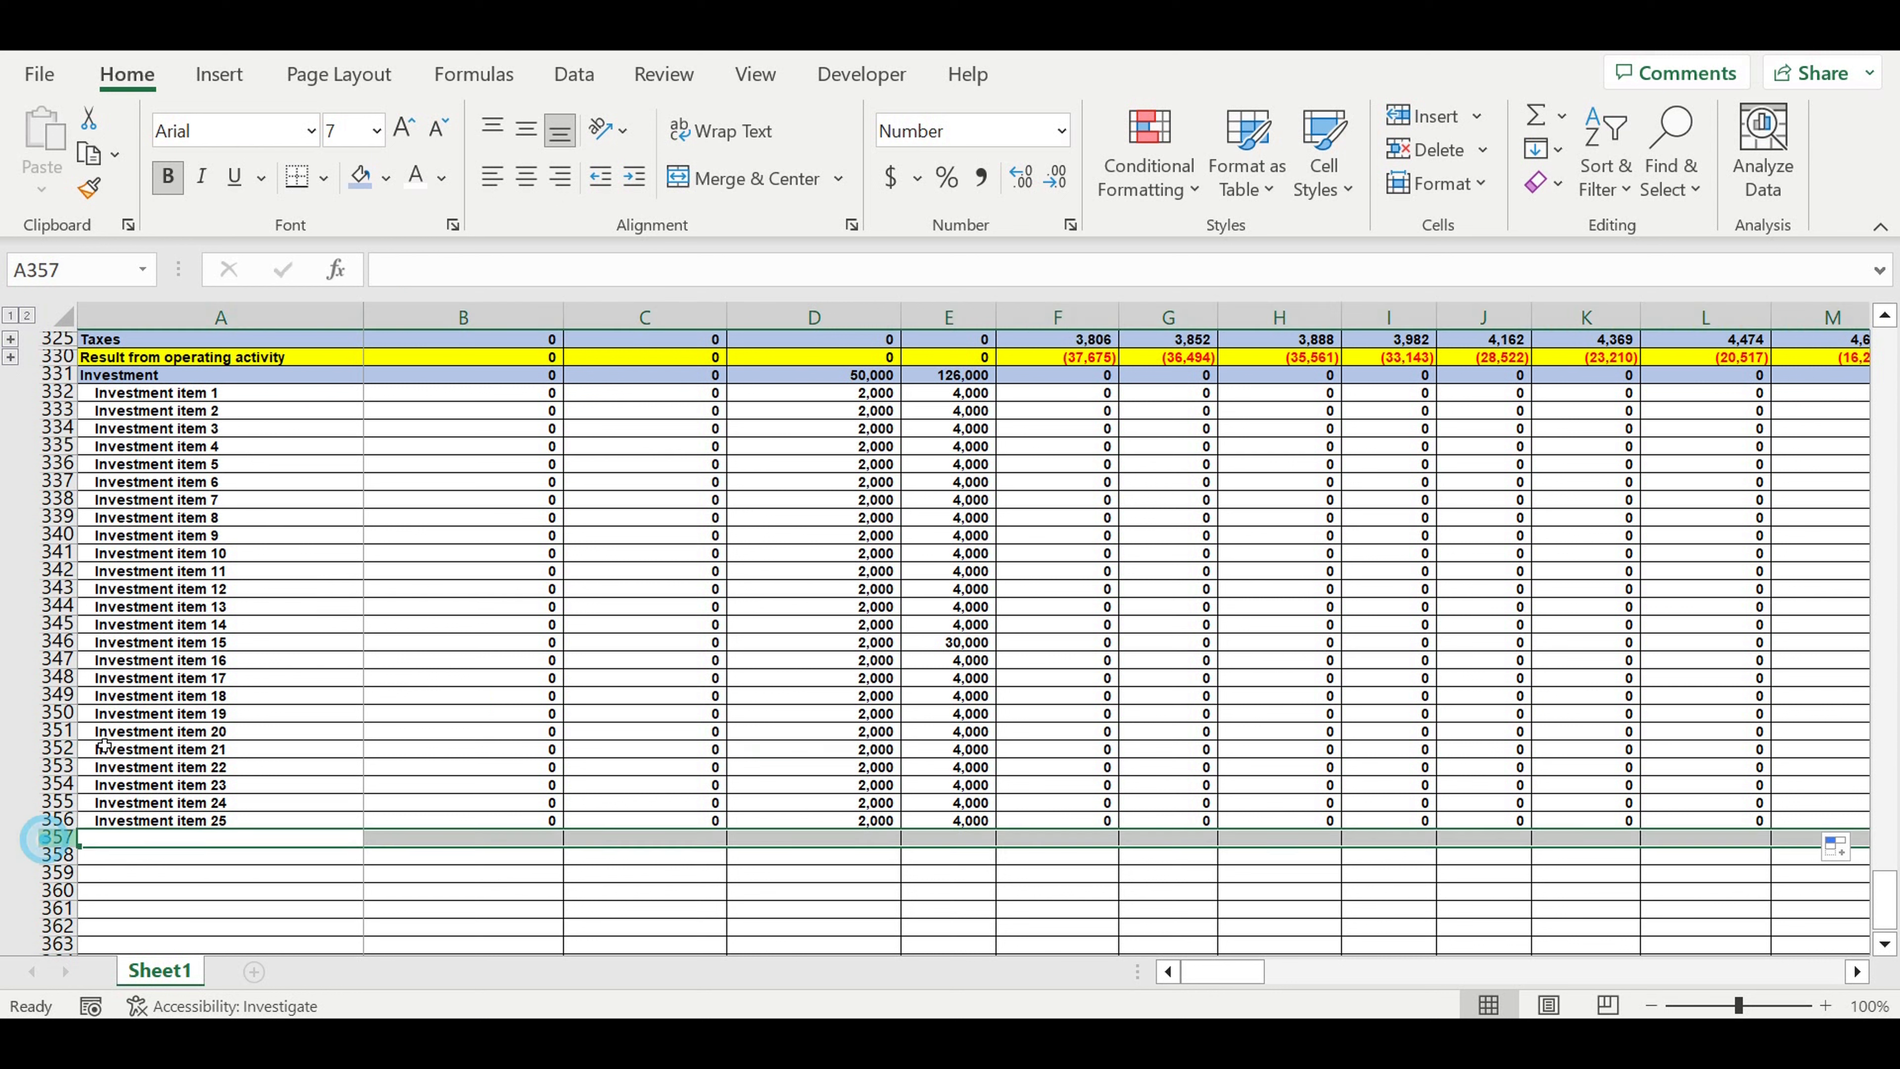
{"action": "left_click", "coordinate": [385, 178]}
{"action": "left_click", "coordinate": [437, 456]}
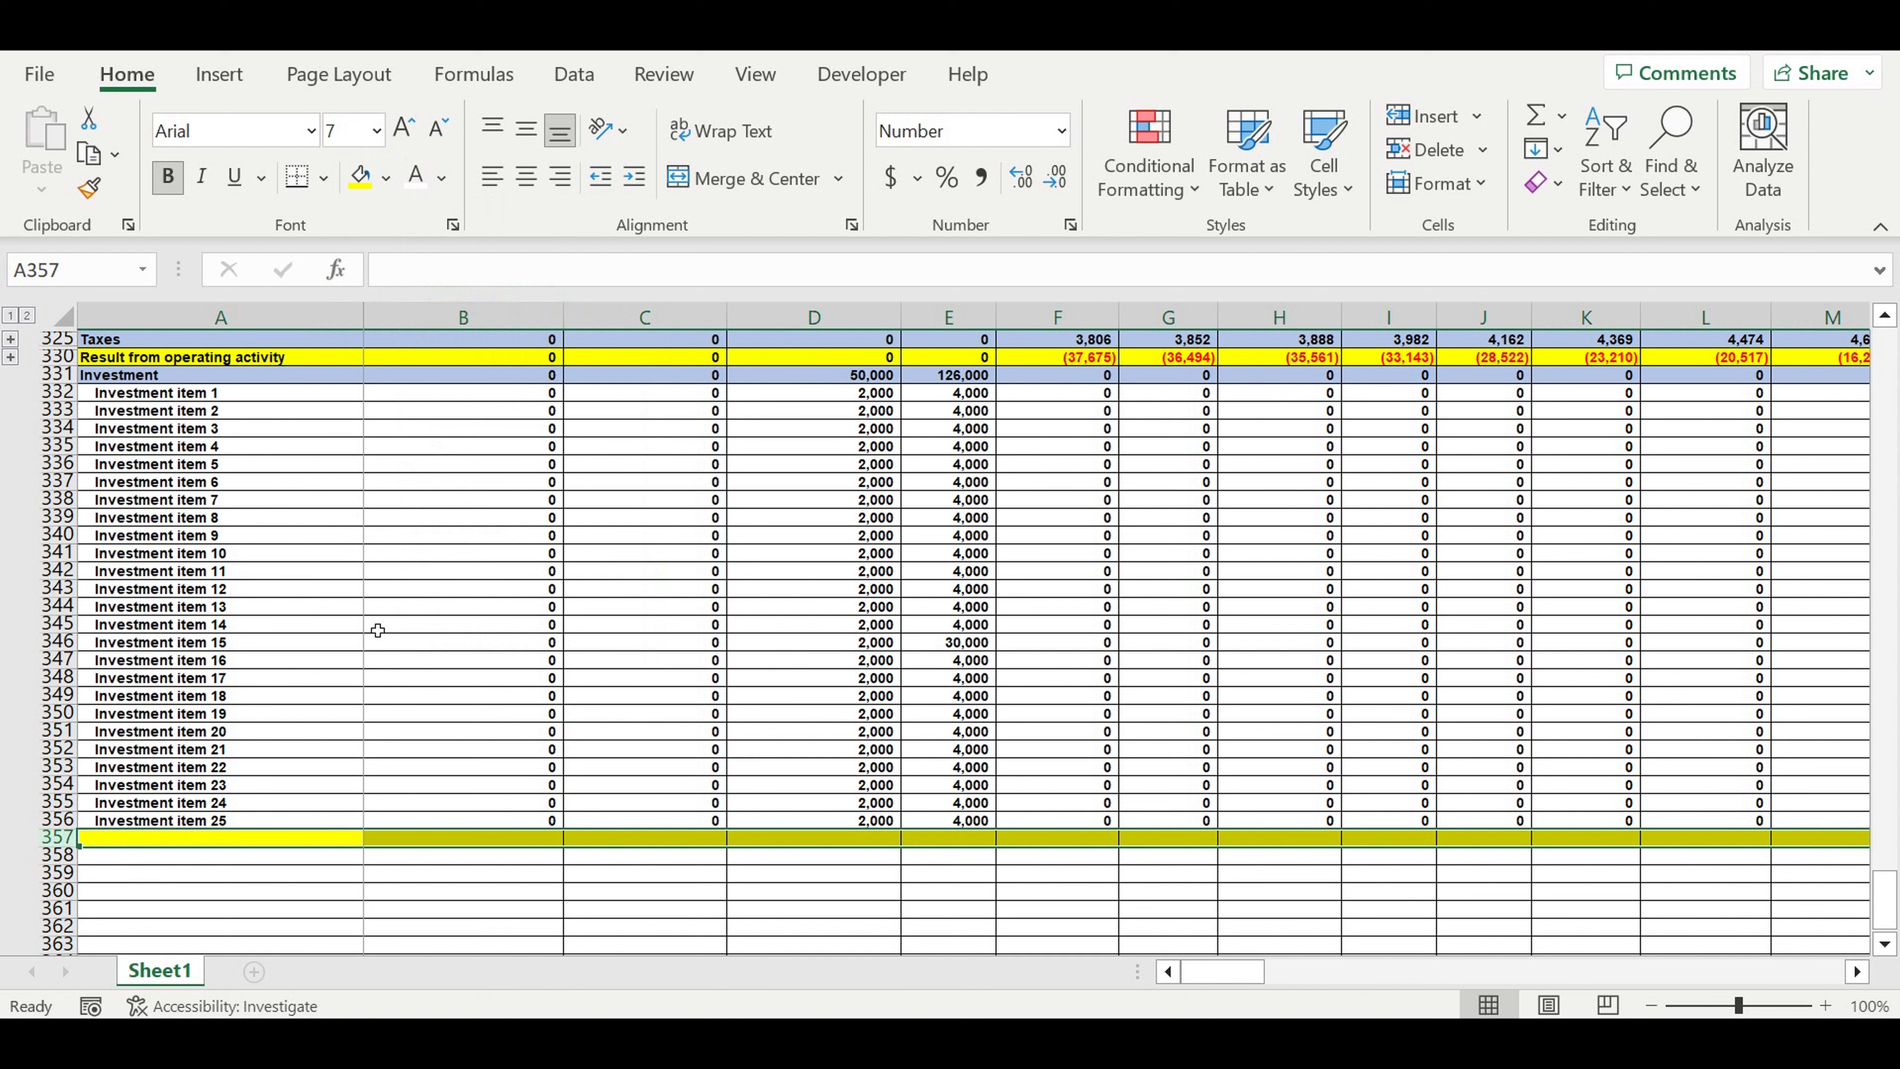
{"action": "left_click", "coordinate": [374, 660]}
Add the label "Result from investment activity" in A357
{"action": "left_click", "coordinate": [285, 846]}
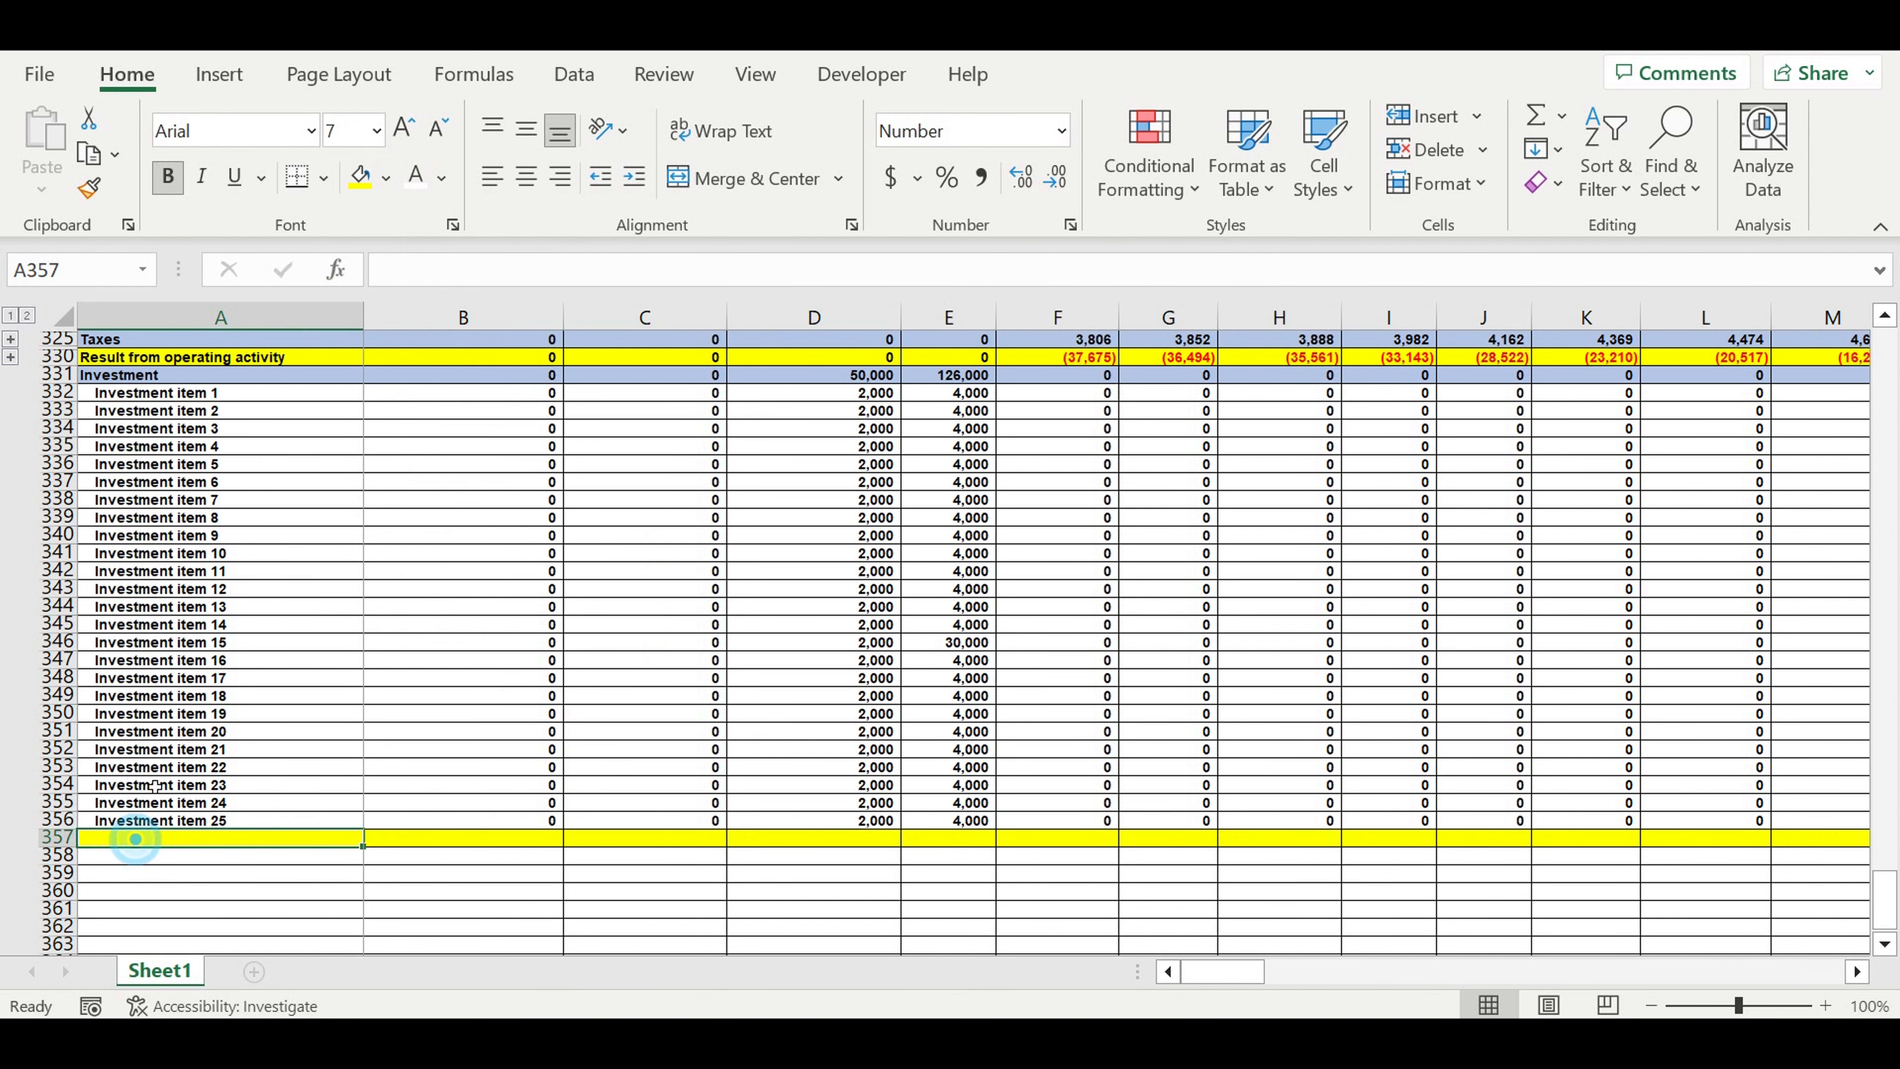
{"action": "type", "text": "R"}
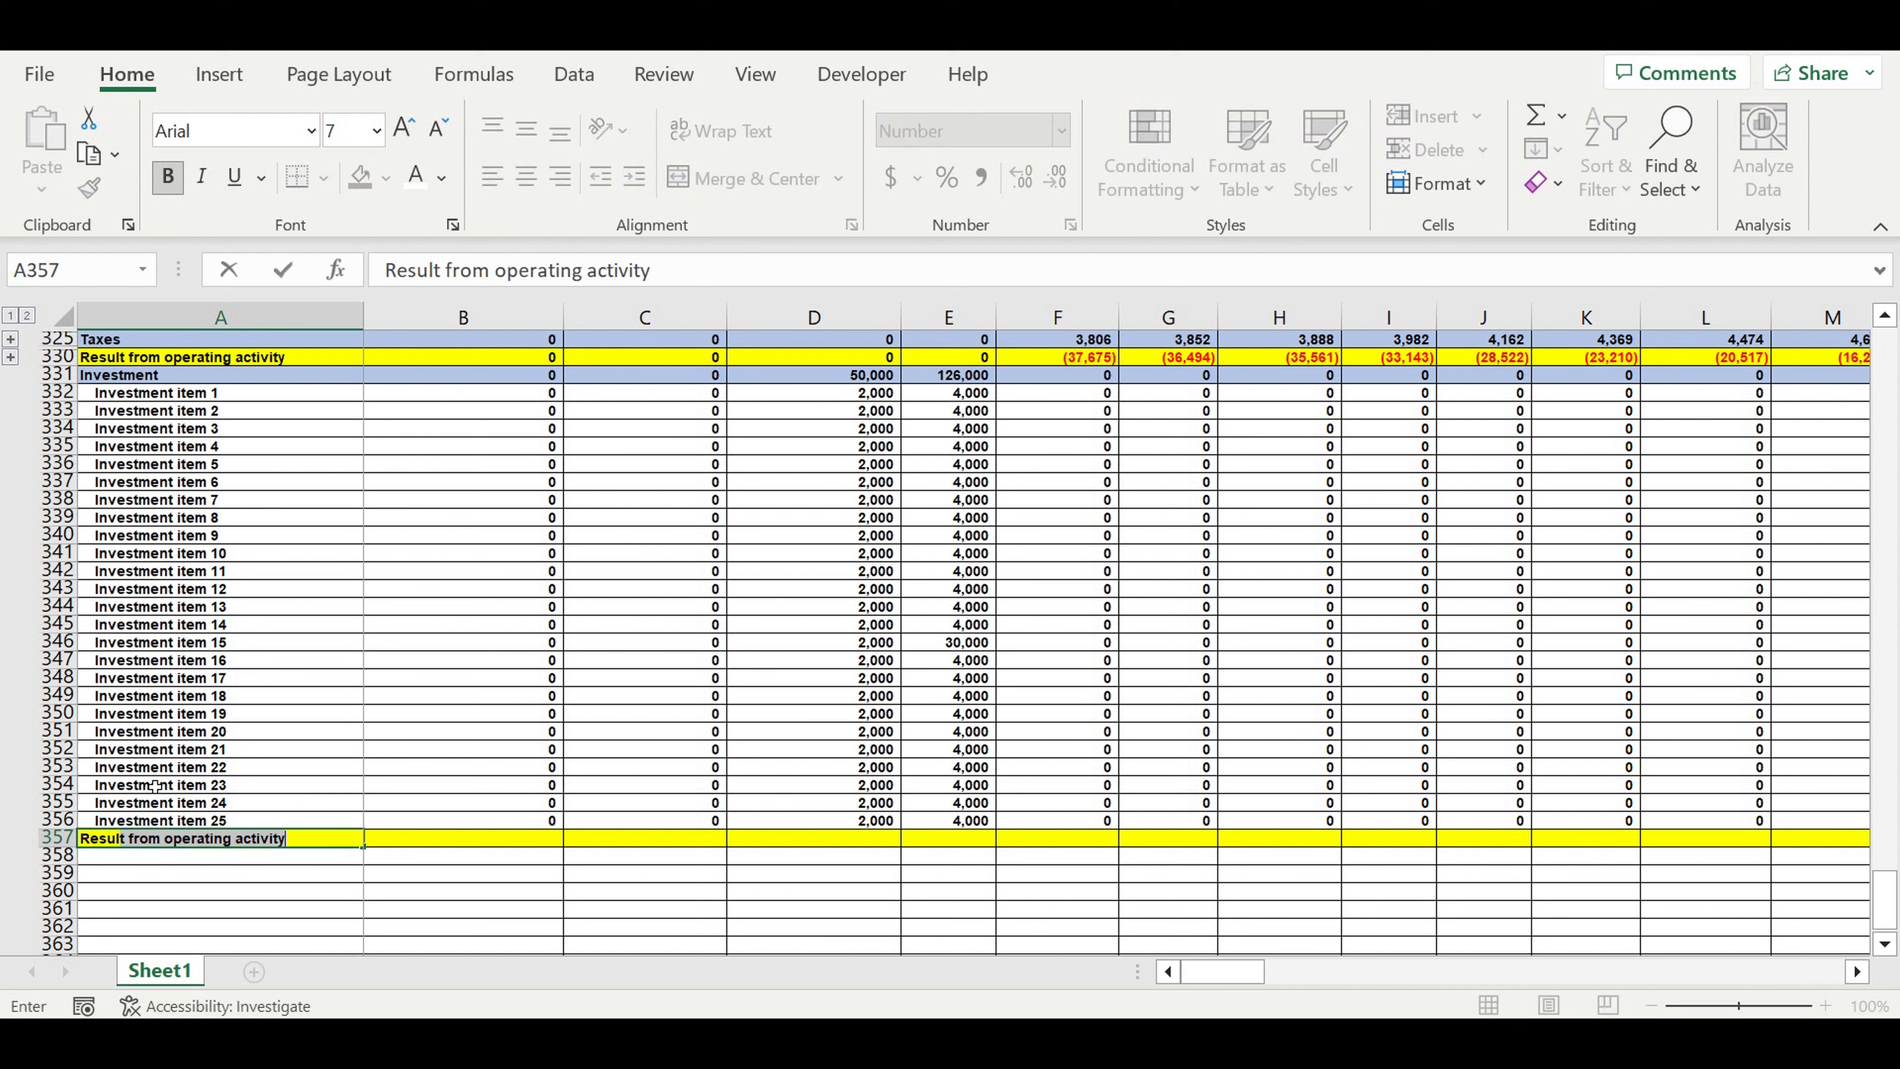
{"action": "type", "text": "esult from investment activity"}
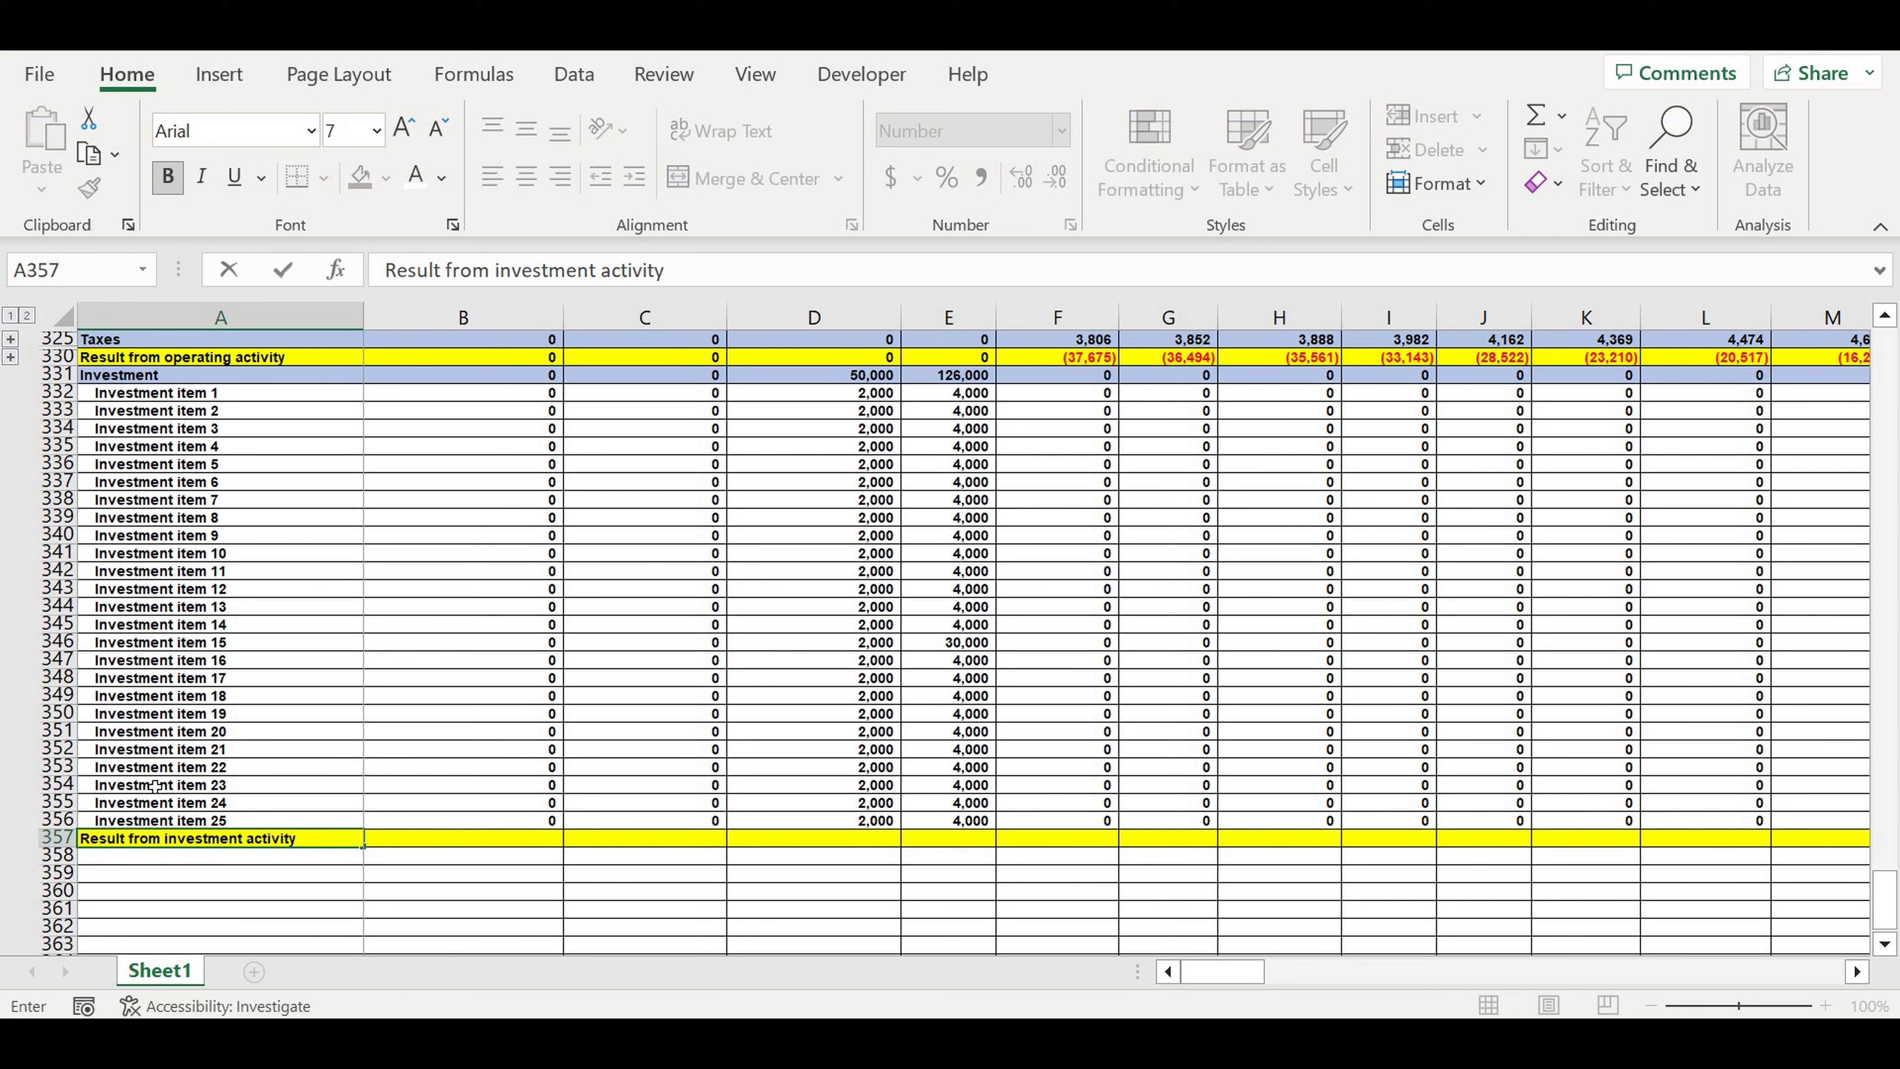
{"action": "key", "text": "Return"}
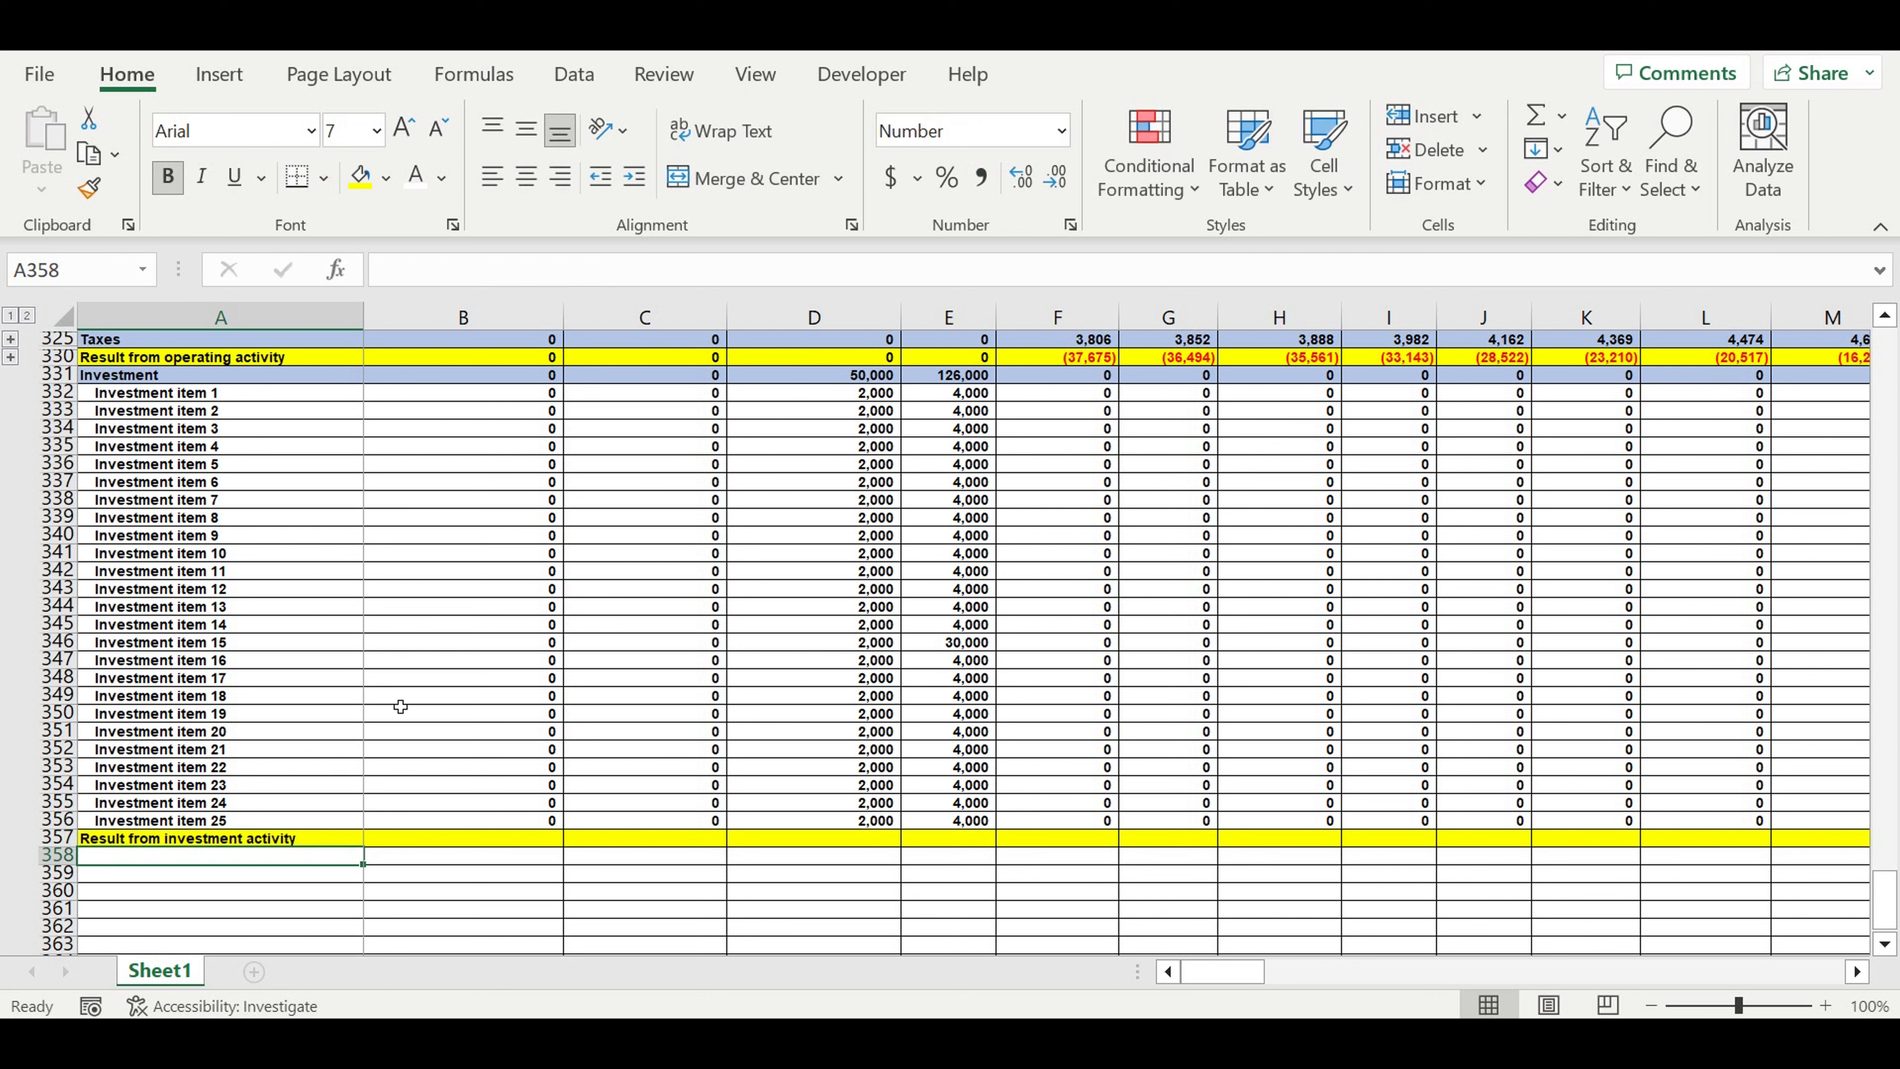
Enter the January result from investment activity in B357 as the negative of total investment, =-B331
{"action": "left_click", "coordinate": [487, 899]}
{"action": "left_click", "coordinate": [483, 846]}
{"action": "type", "text": "="}
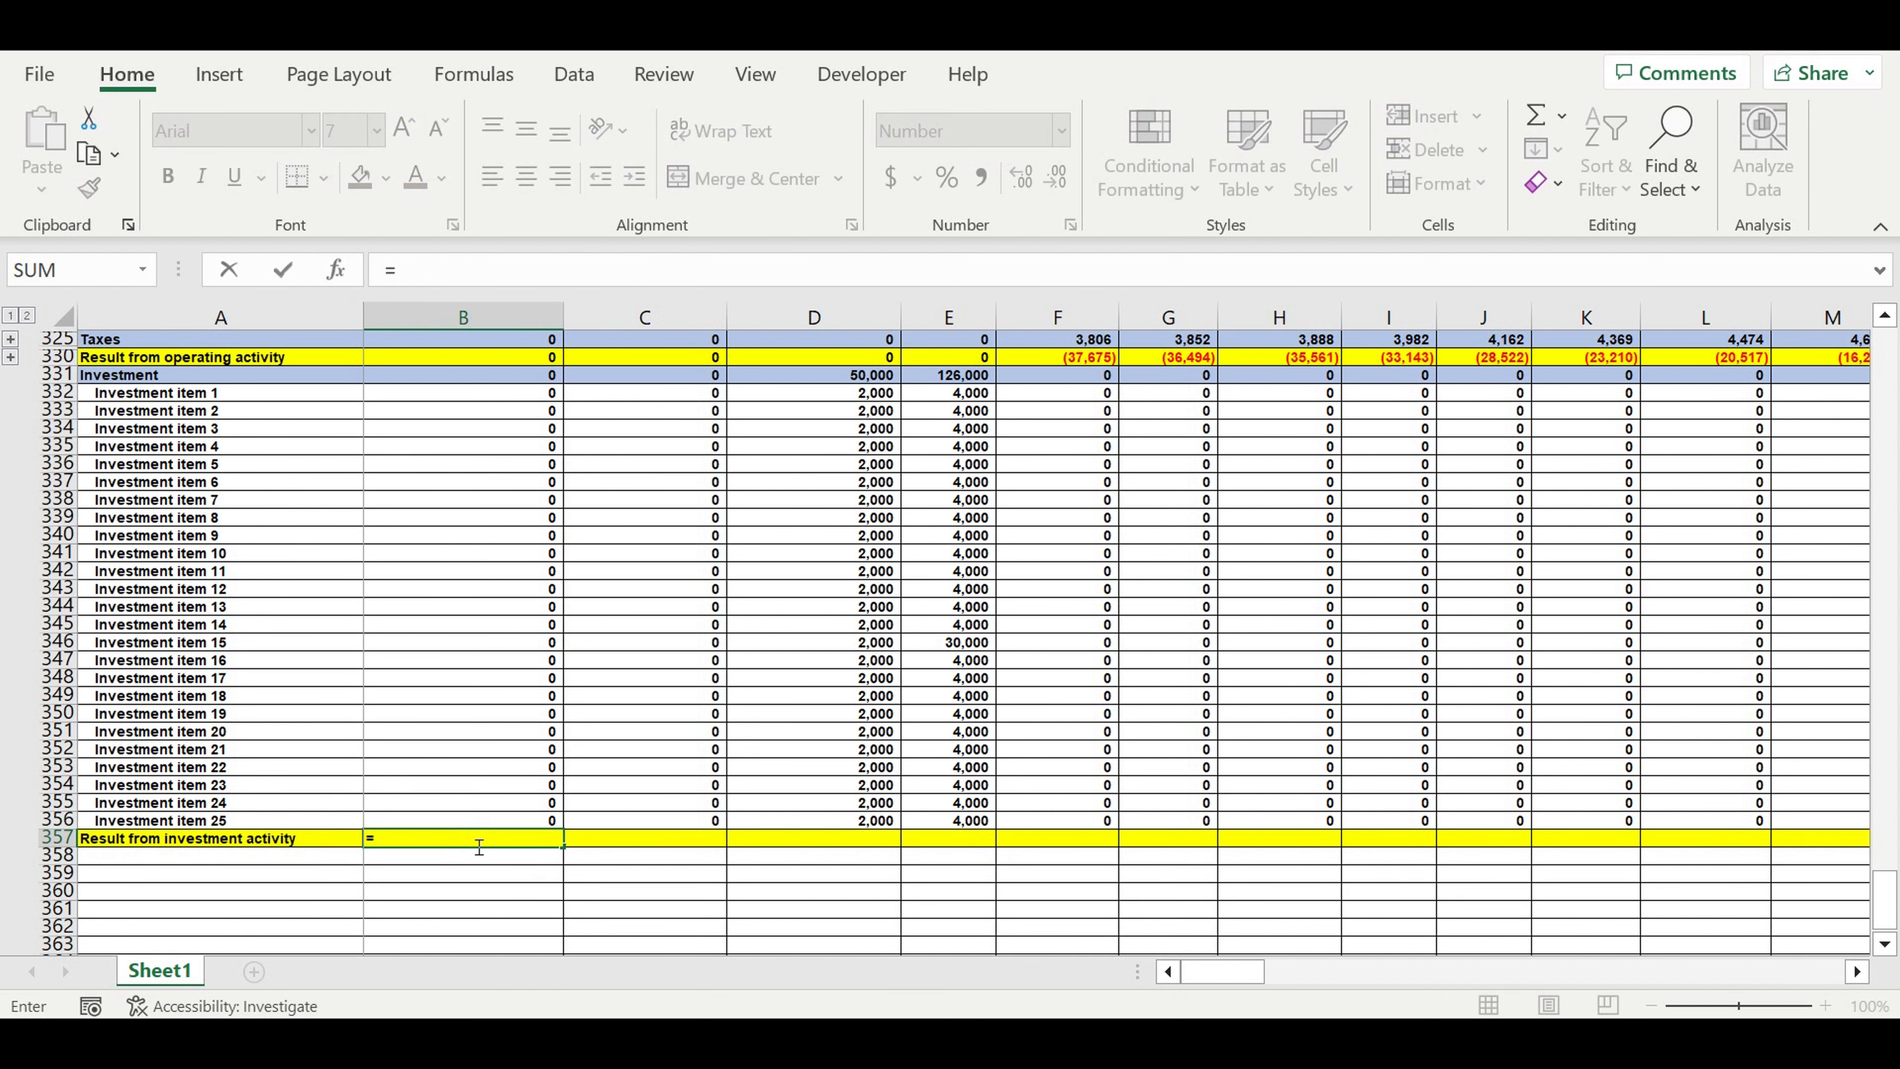
{"action": "type", "text": "-"}
{"action": "left_click", "coordinate": [455, 379]}
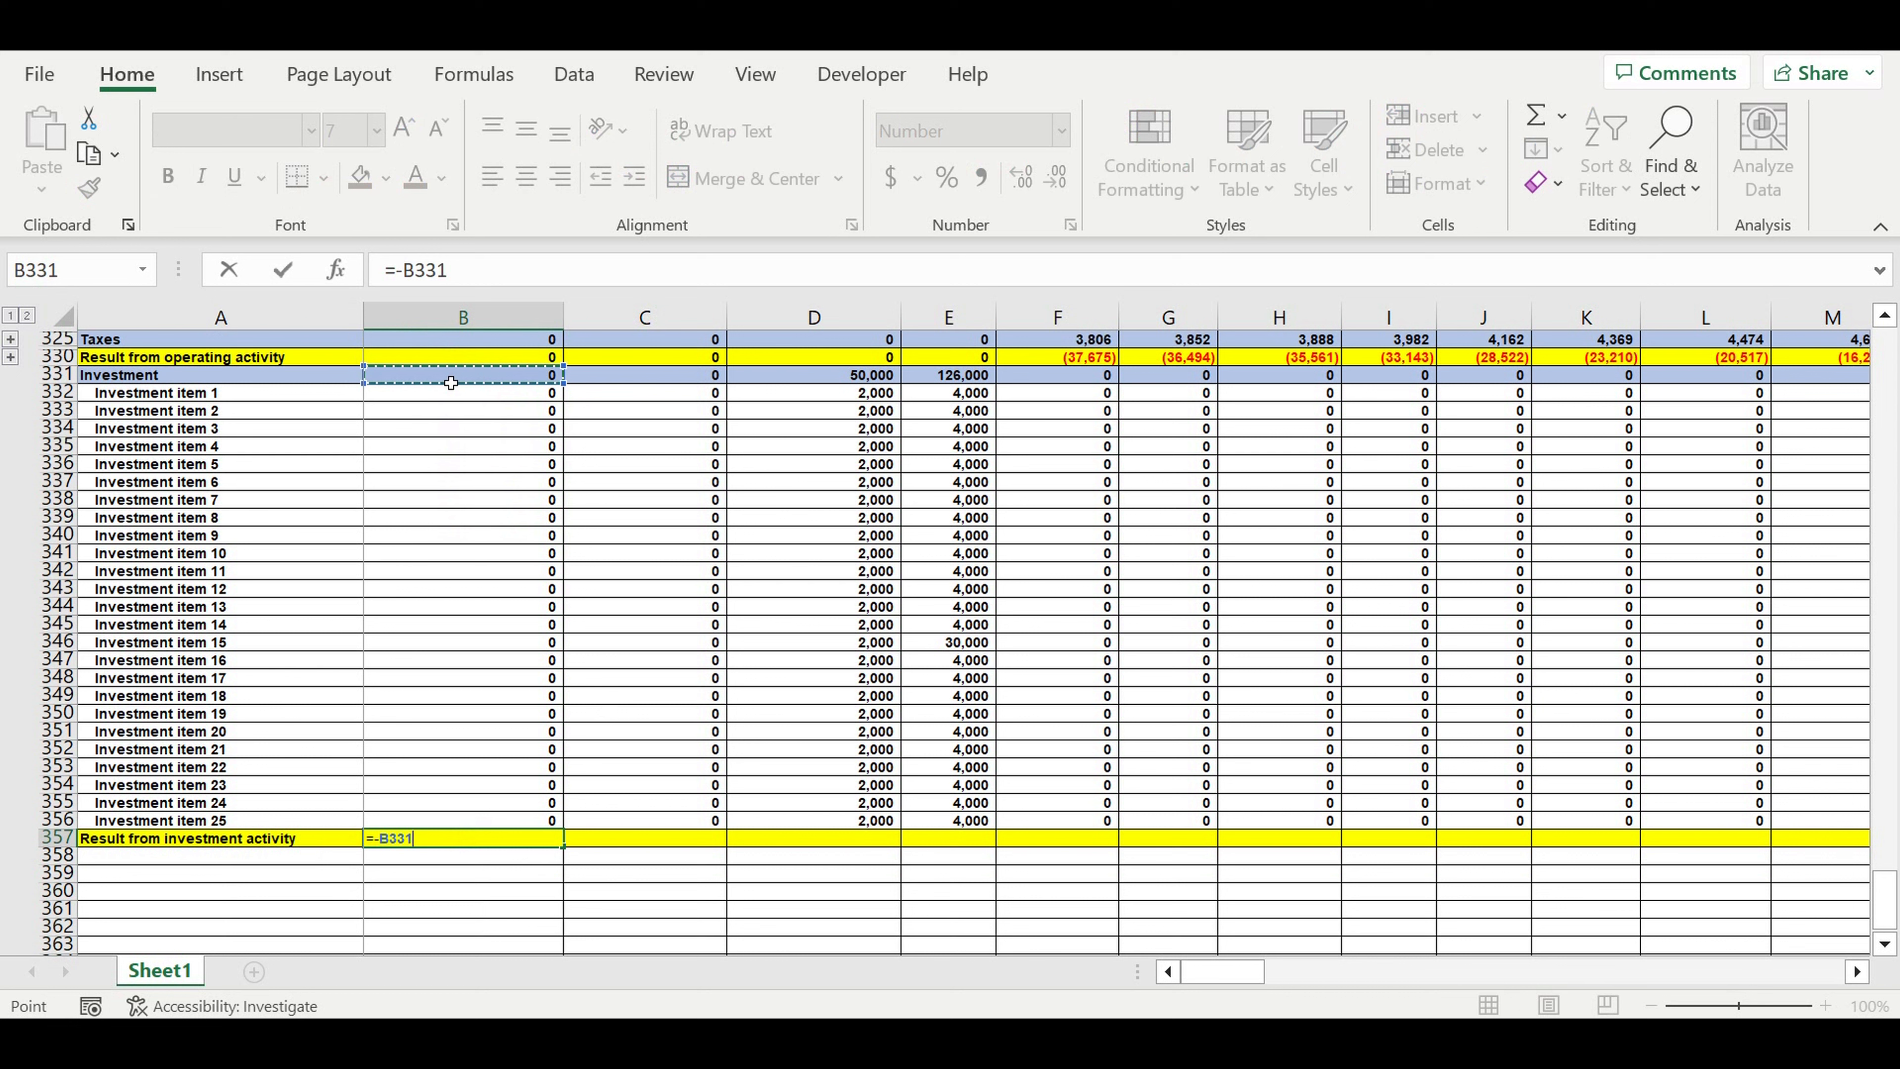
{"action": "key", "text": "Return"}
Fill the result from investment activity formula in row 357 across all months through December 2032 in column DQ
{"action": "left_click", "coordinate": [493, 843]}
{"action": "left_click_drag", "start_coordinate": [564, 846], "coordinate": [1159, 873]}
{"action": "left_click", "coordinate": [967, 878]}
{"action": "left_click_drag", "start_coordinate": [872, 838], "coordinate": [948, 843]}
{"action": "mouse_move", "coordinate": [866, 397]}
{"action": "left_mouse_down"}
{"action": "mouse_move", "coordinate": [851, 803]}
{"action": "mouse_move", "coordinate": [931, 842]}
{"action": "mouse_move", "coordinate": [909, 850]}
{"action": "mouse_move", "coordinate": [1856, 842]}
{"action": "mouse_move", "coordinate": [1503, 842]}
{"action": "mouse_move", "coordinate": [1855, 843]}
{"action": "mouse_move", "coordinate": [1502, 842]}
{"action": "mouse_move", "coordinate": [1855, 842]}
{"action": "mouse_move", "coordinate": [1694, 843]}
{"action": "mouse_move", "coordinate": [1867, 870]}
{"action": "mouse_move", "coordinate": [1869, 903]}
{"action": "mouse_move", "coordinate": [1529, 861]}
{"action": "mouse_move", "coordinate": [1550, 863]}
{"action": "left_mouse_up"}
{"action": "left_click", "coordinate": [871, 838]}
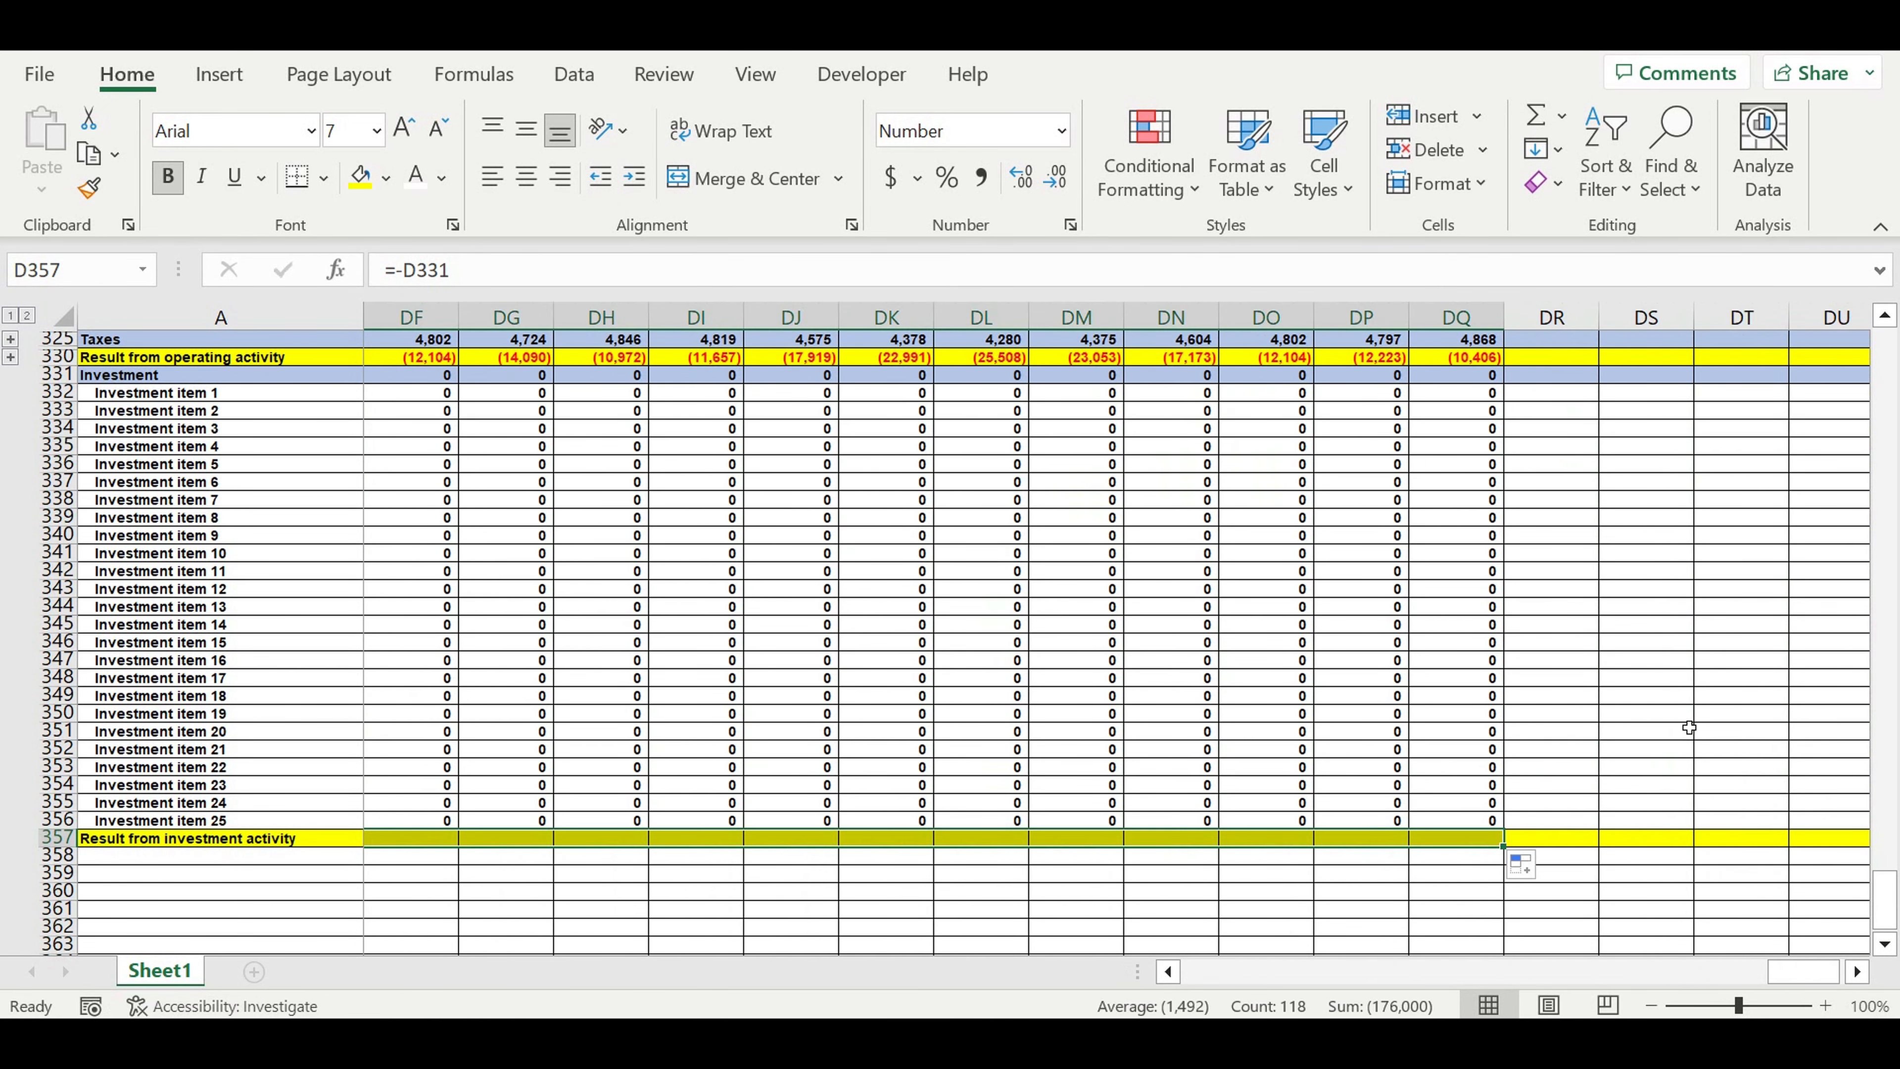
{"action": "left_click", "coordinate": [1669, 714]}
{"action": "left_click_drag", "start_coordinate": [1803, 972], "coordinate": [1224, 971]}
Group the Investment item rows 332 to 356 and collapse the group
{"action": "left_click_drag", "start_coordinate": [56, 393], "coordinate": [6, 829]}
{"action": "left_click", "coordinate": [574, 73]}
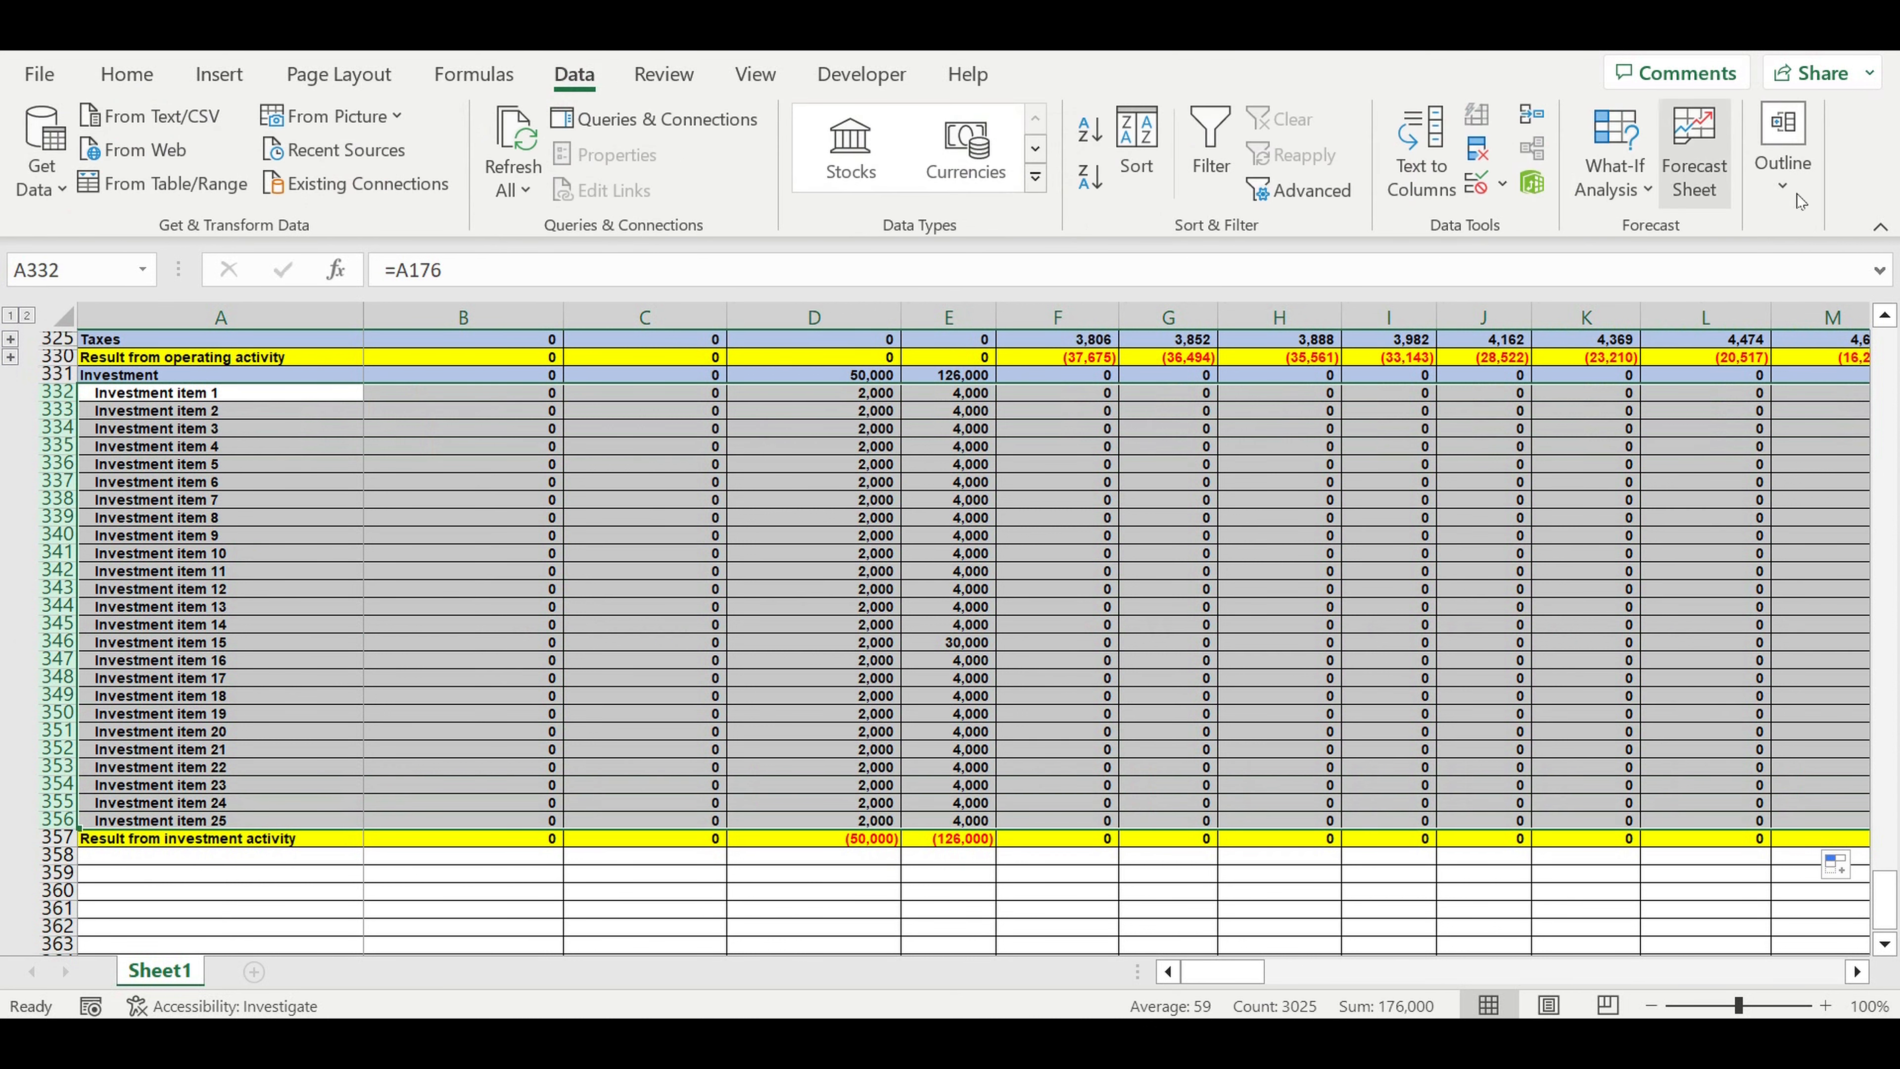
{"action": "left_click", "coordinate": [1787, 180]}
{"action": "left_click", "coordinate": [1571, 330]}
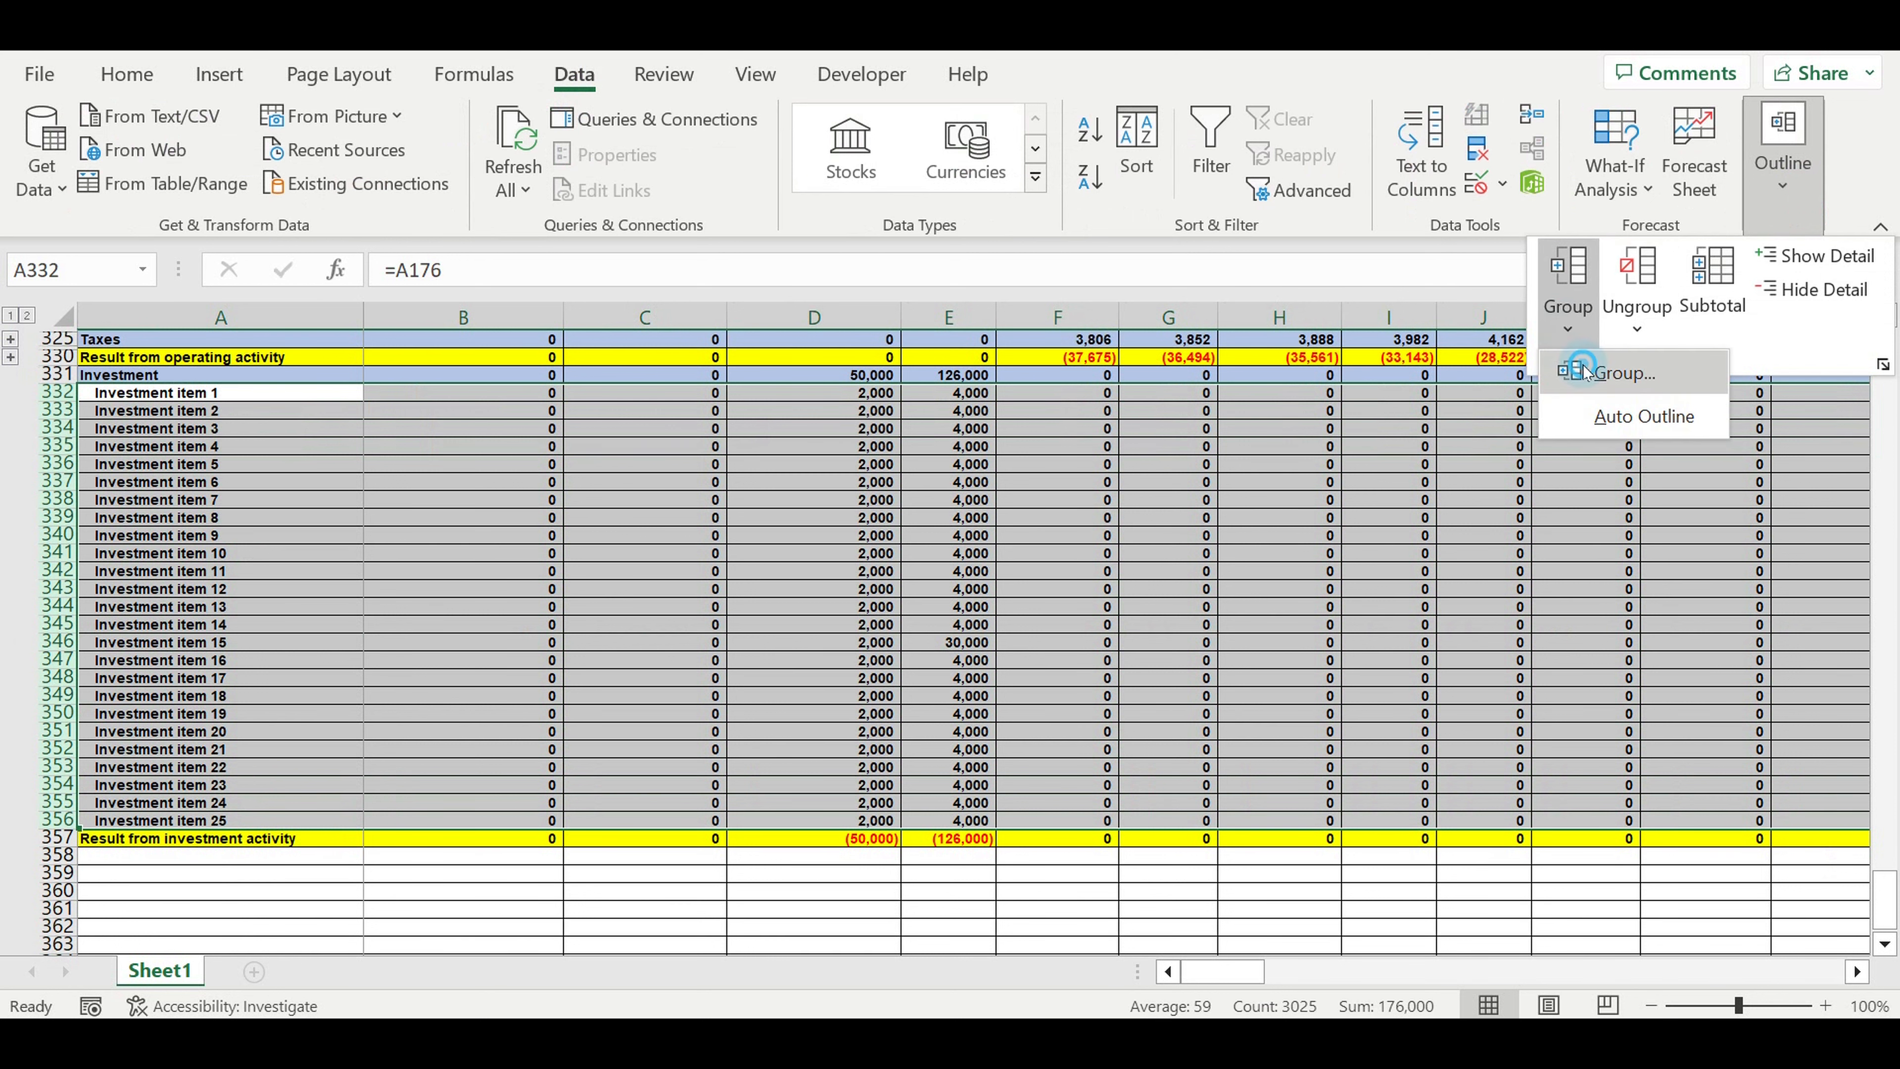
{"action": "left_click", "coordinate": [1576, 388]}
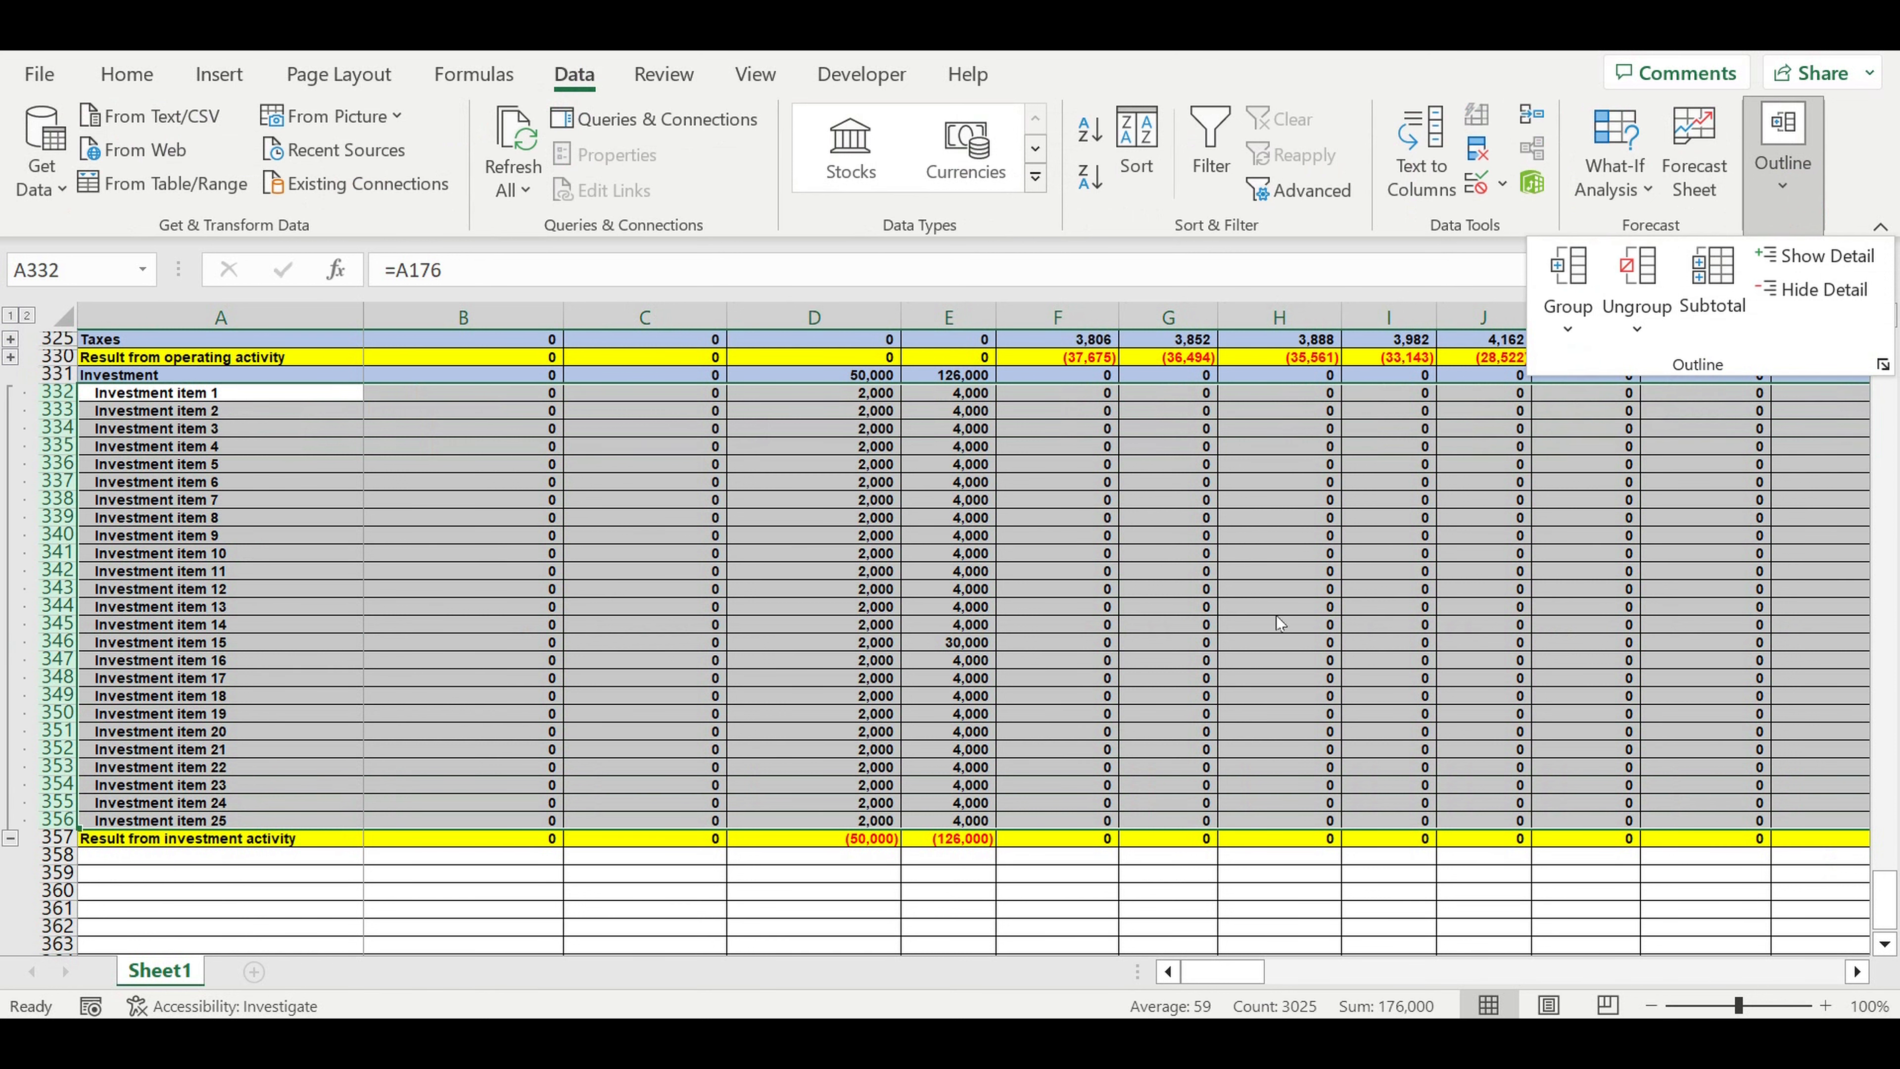
{"action": "left_click", "coordinate": [10, 841]}
{"action": "left_click", "coordinate": [297, 660]}
Add the label "Equity" in A358 below the result from investment activity
{"action": "scroll", "coordinate": [300, 652], "scroll_direction": "up", "scroll_amount": 1}
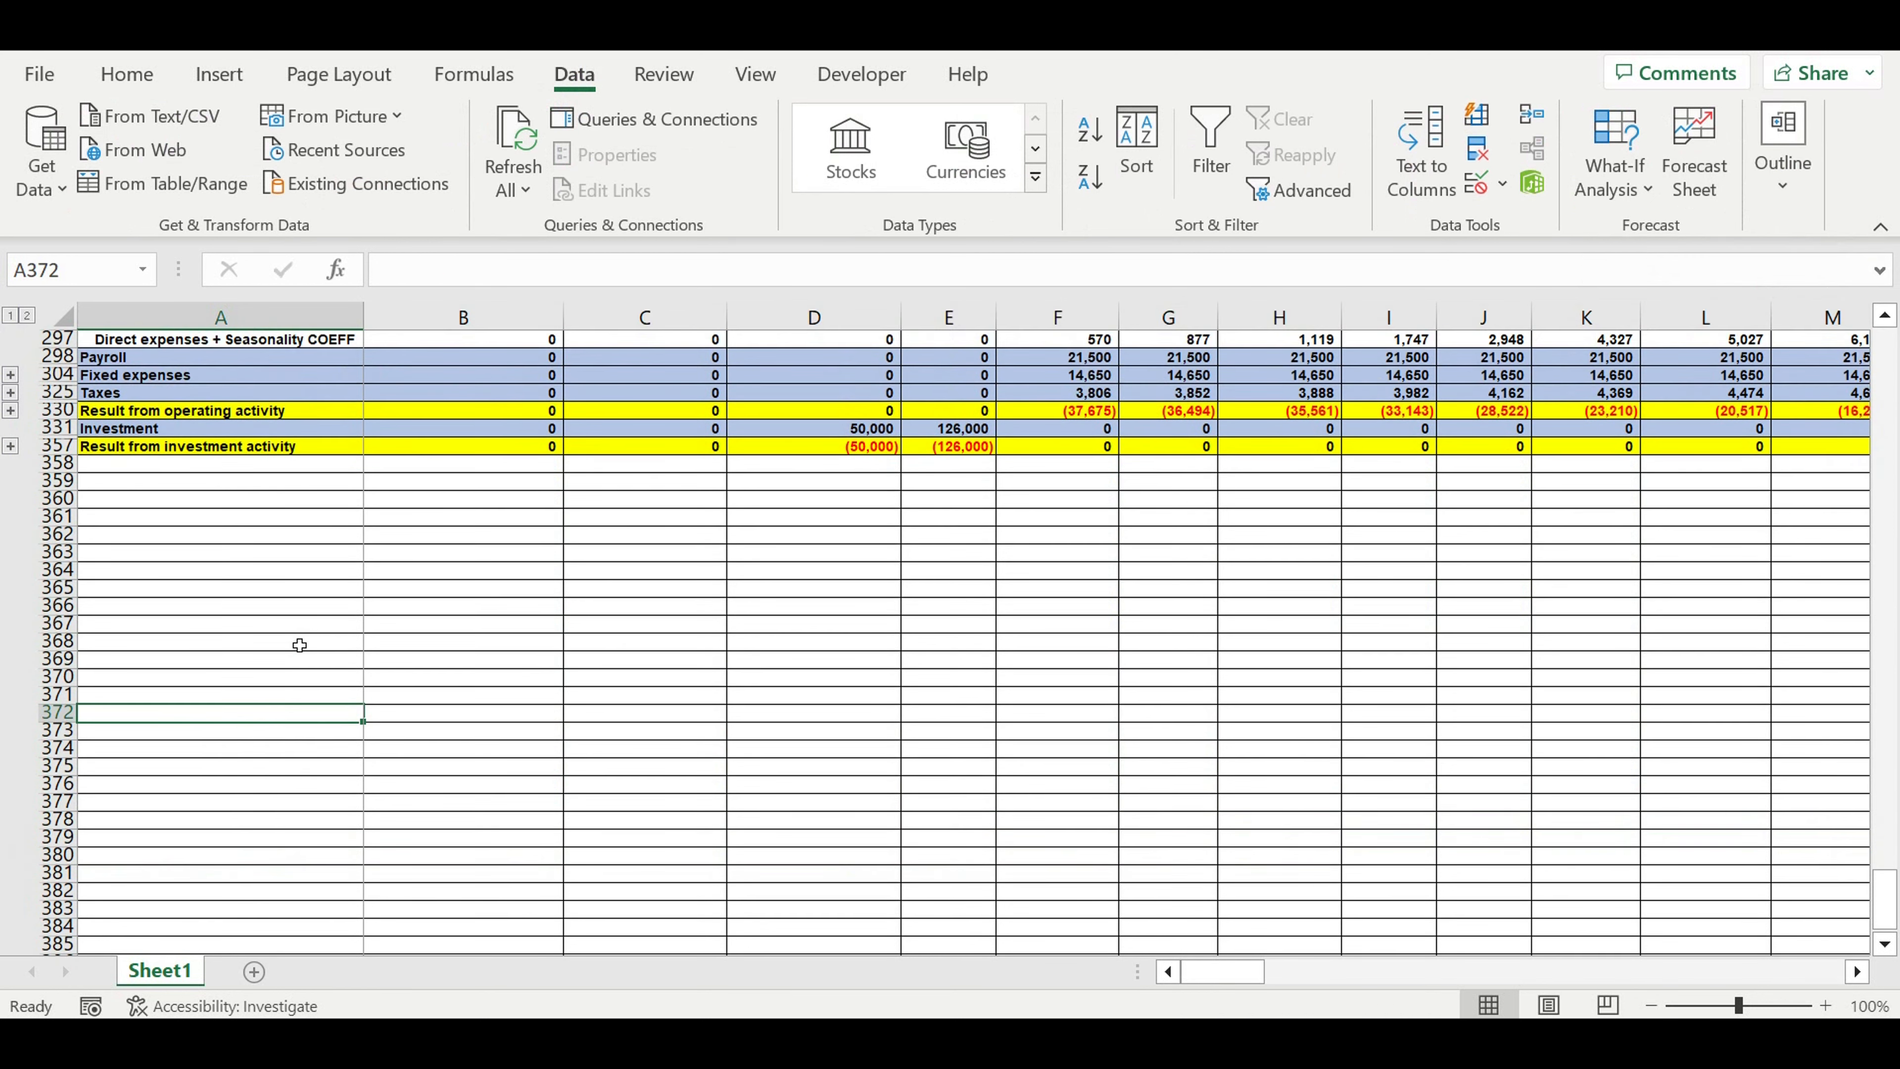
{"action": "scroll", "coordinate": [299, 645], "scroll_direction": "up", "scroll_amount": 4}
{"action": "left_click", "coordinate": [198, 682]}
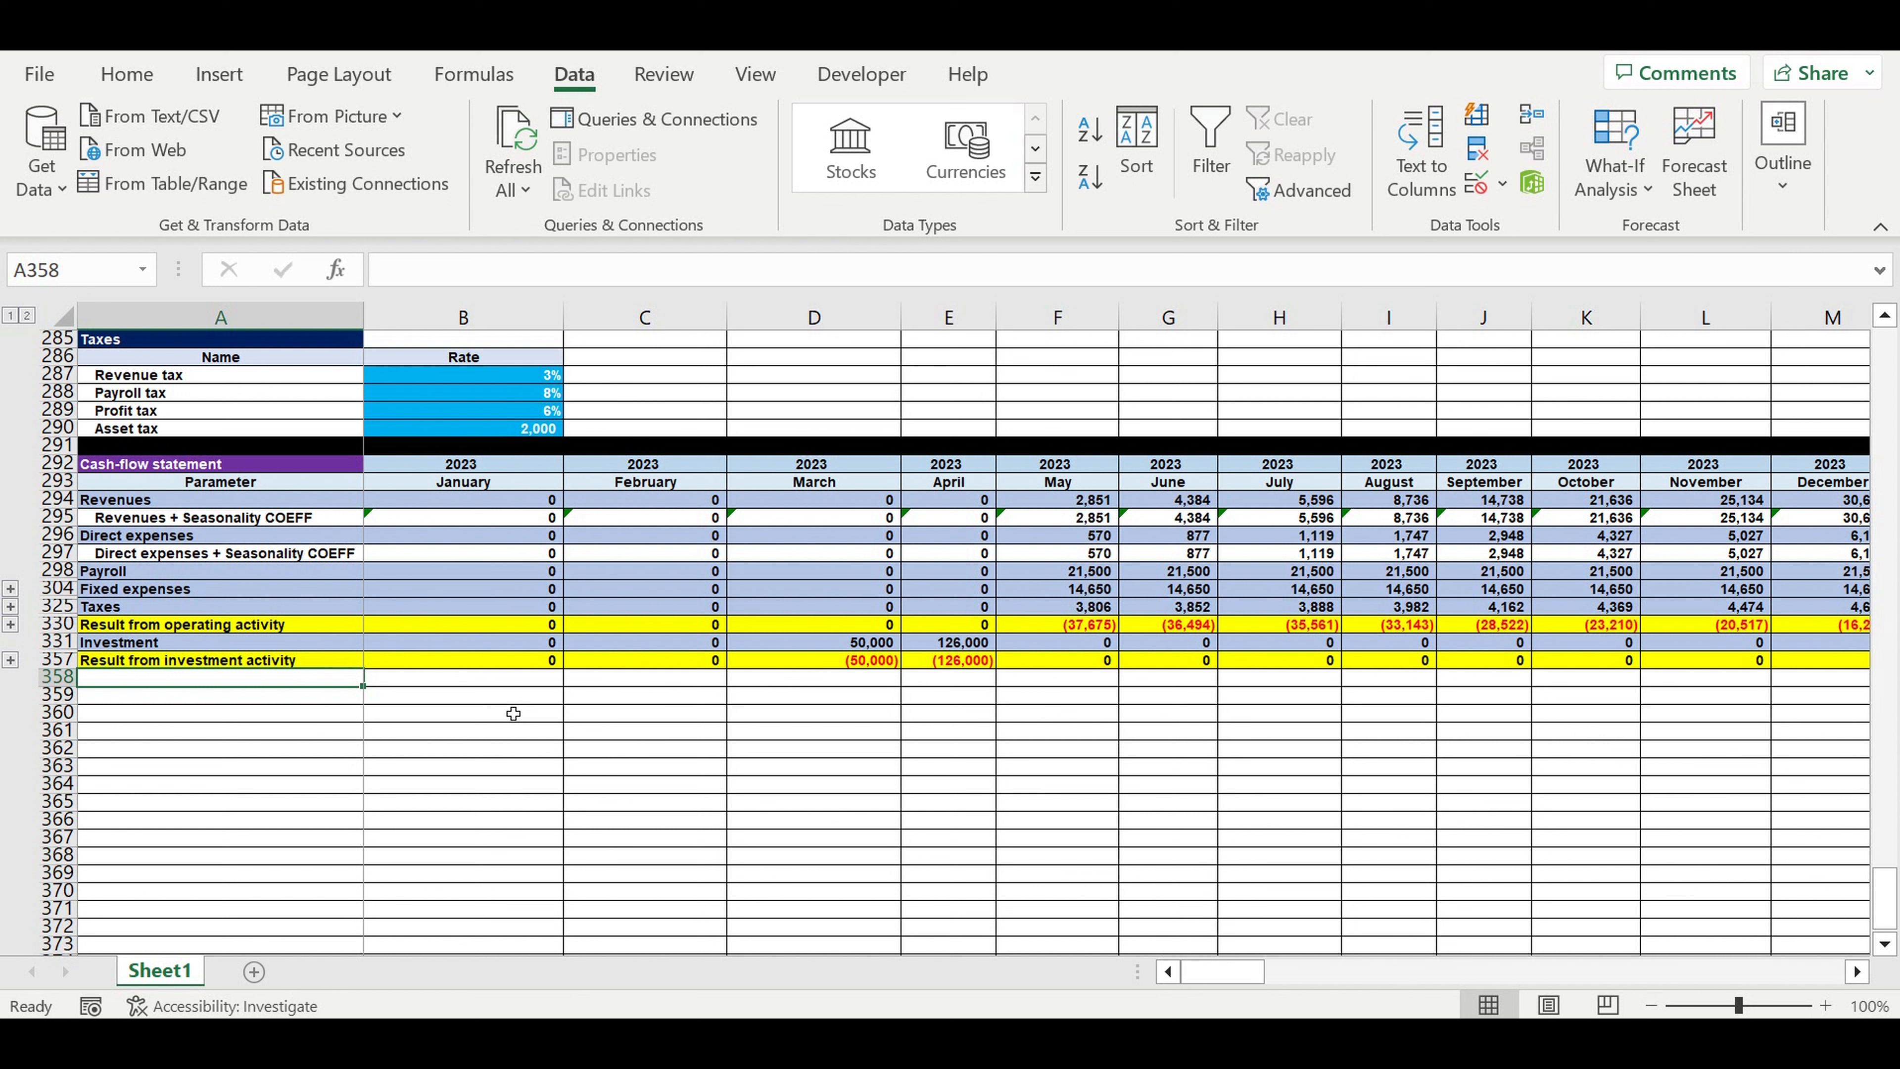
{"action": "type", "text": "Equity"}
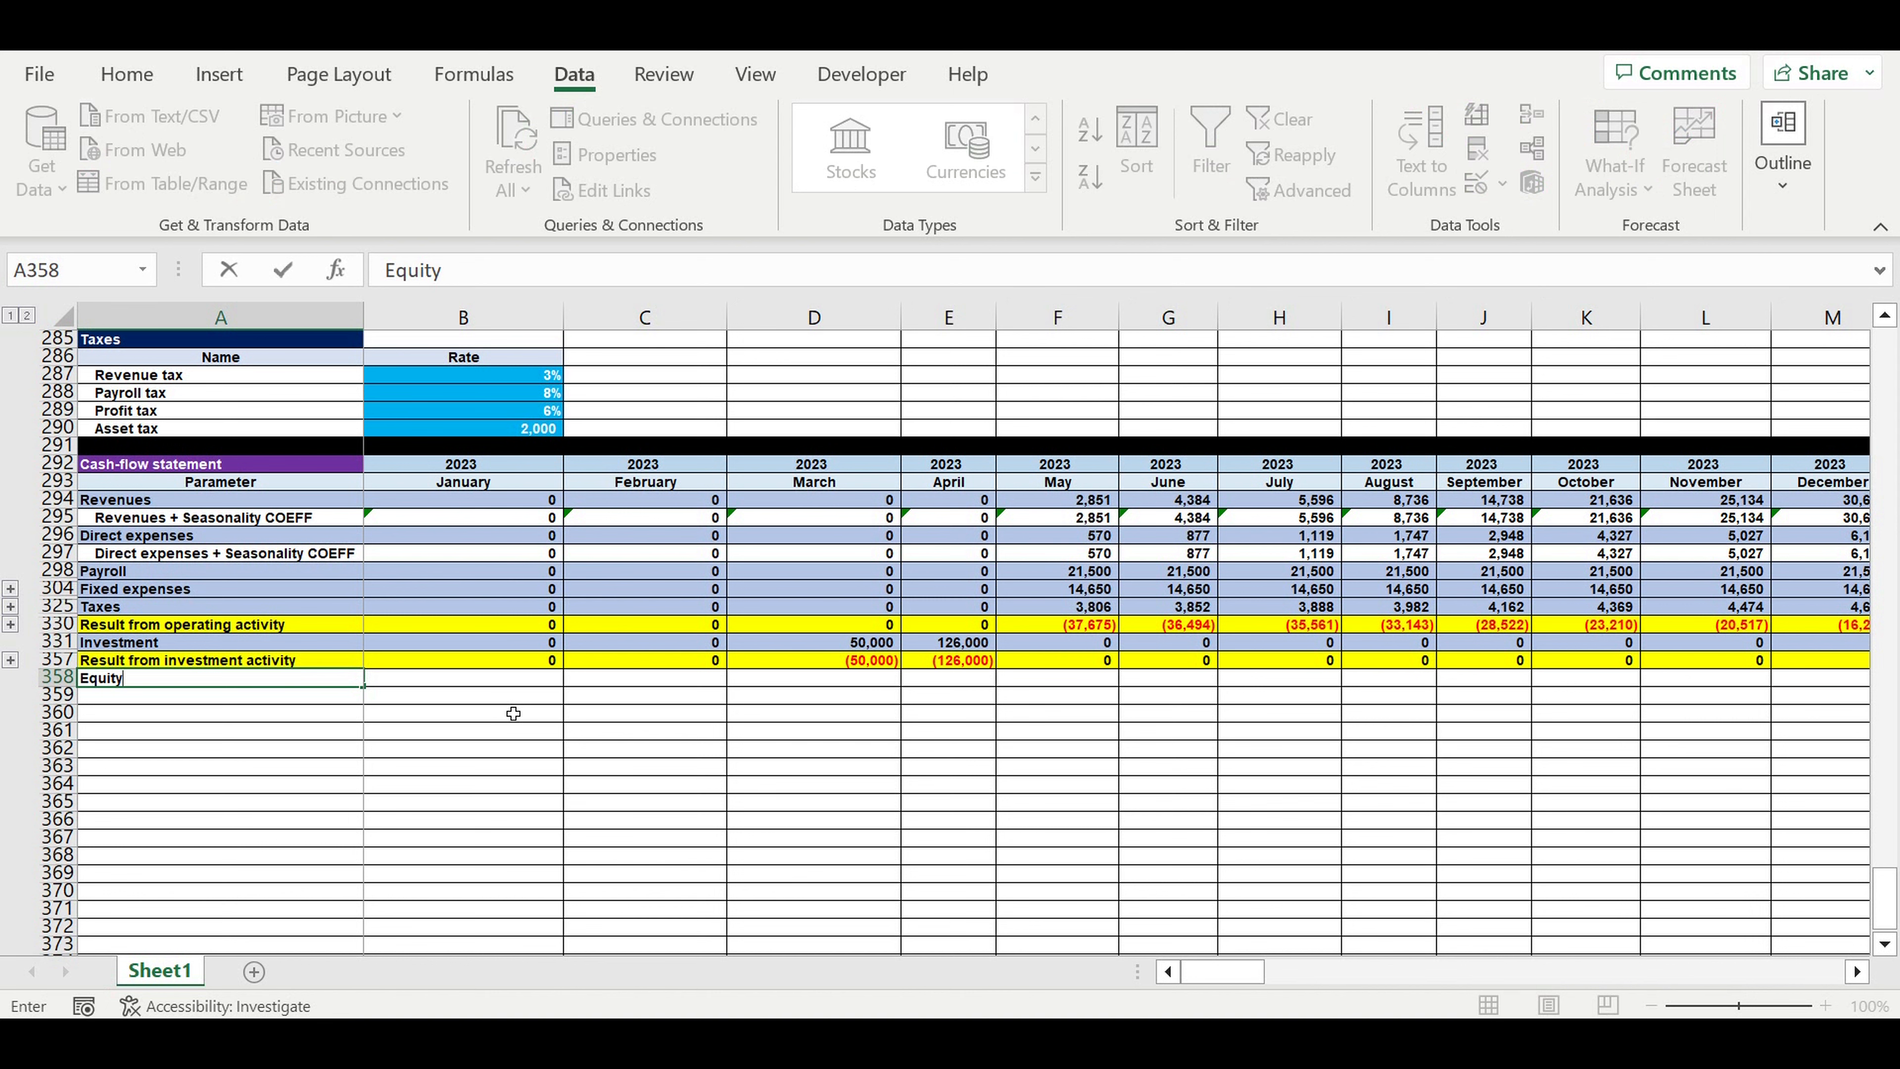
{"action": "key", "text": "Return"}
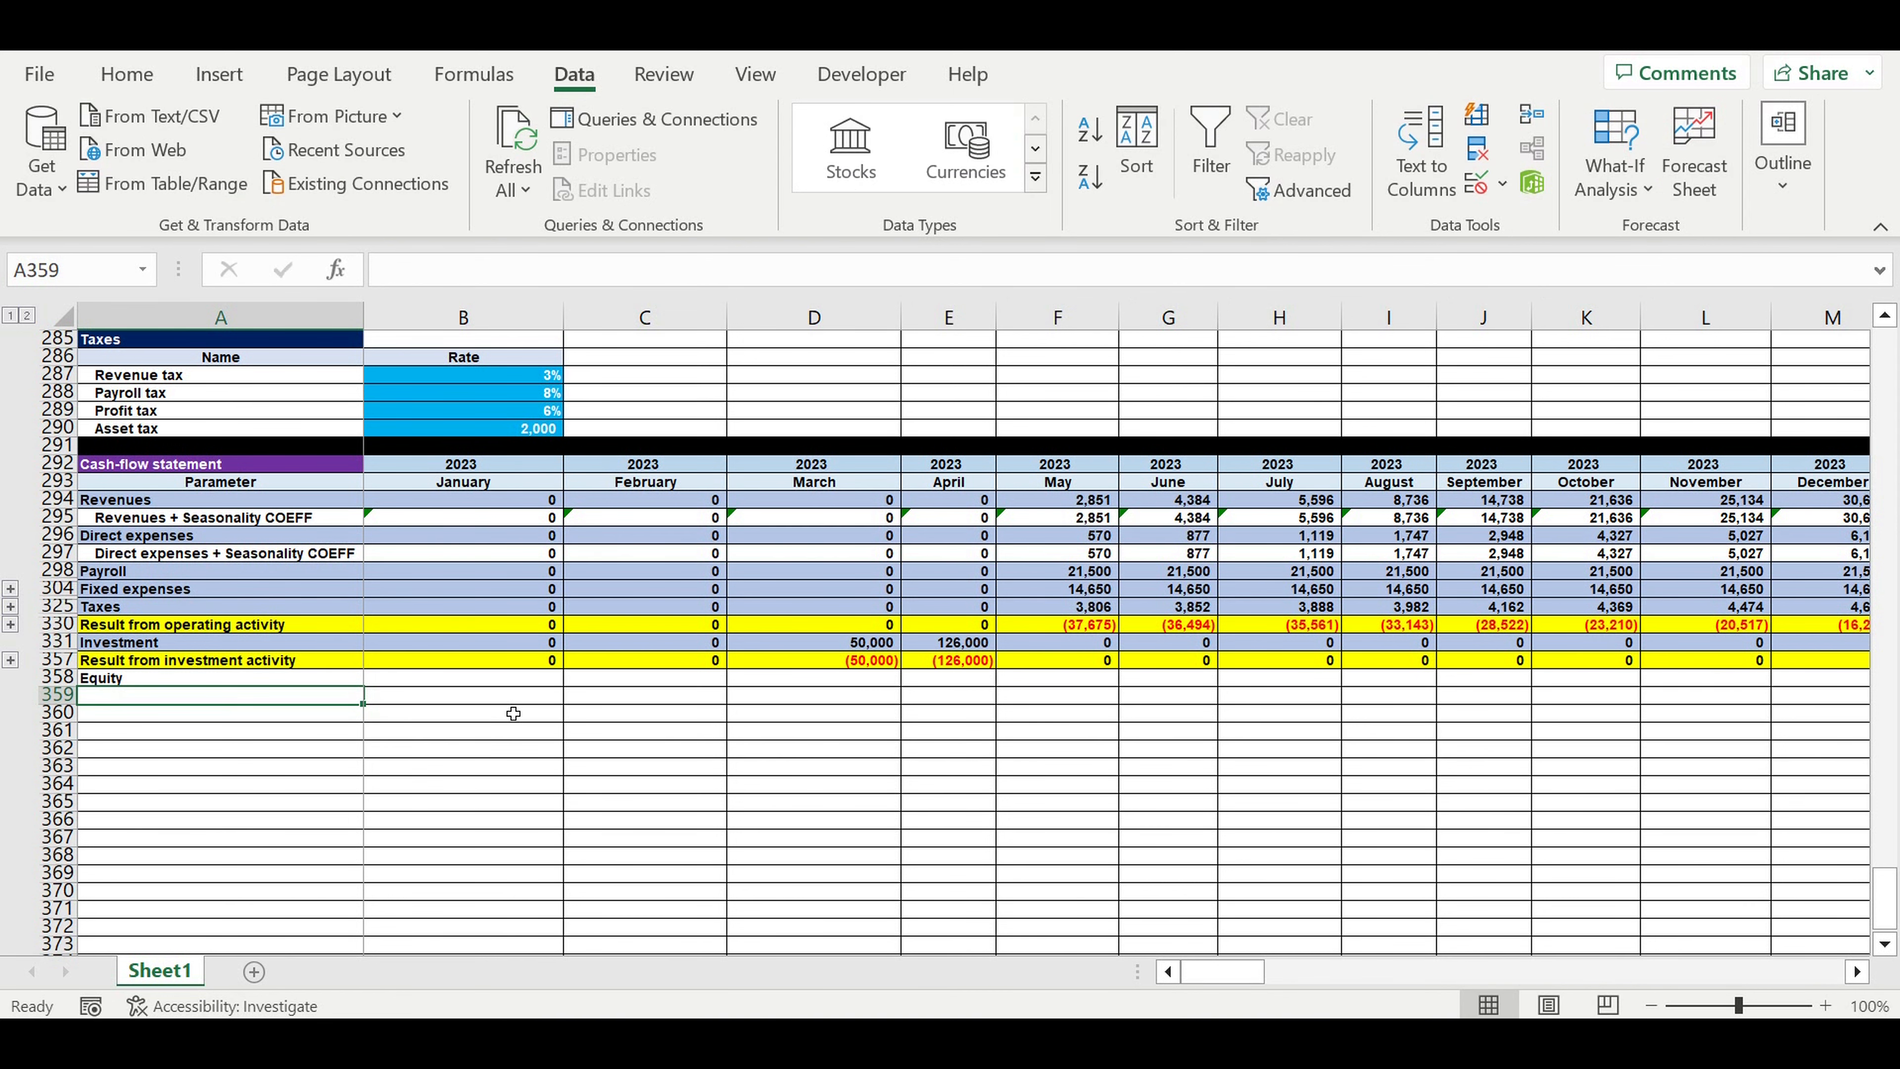
Link the labels in A359:A361 to the loan, principle payments and % payments labels in A278, A281 and A283
{"action": "type", "text": "="}
{"action": "scroll", "coordinate": [513, 714], "scroll_direction": "up", "scroll_amount": 3}
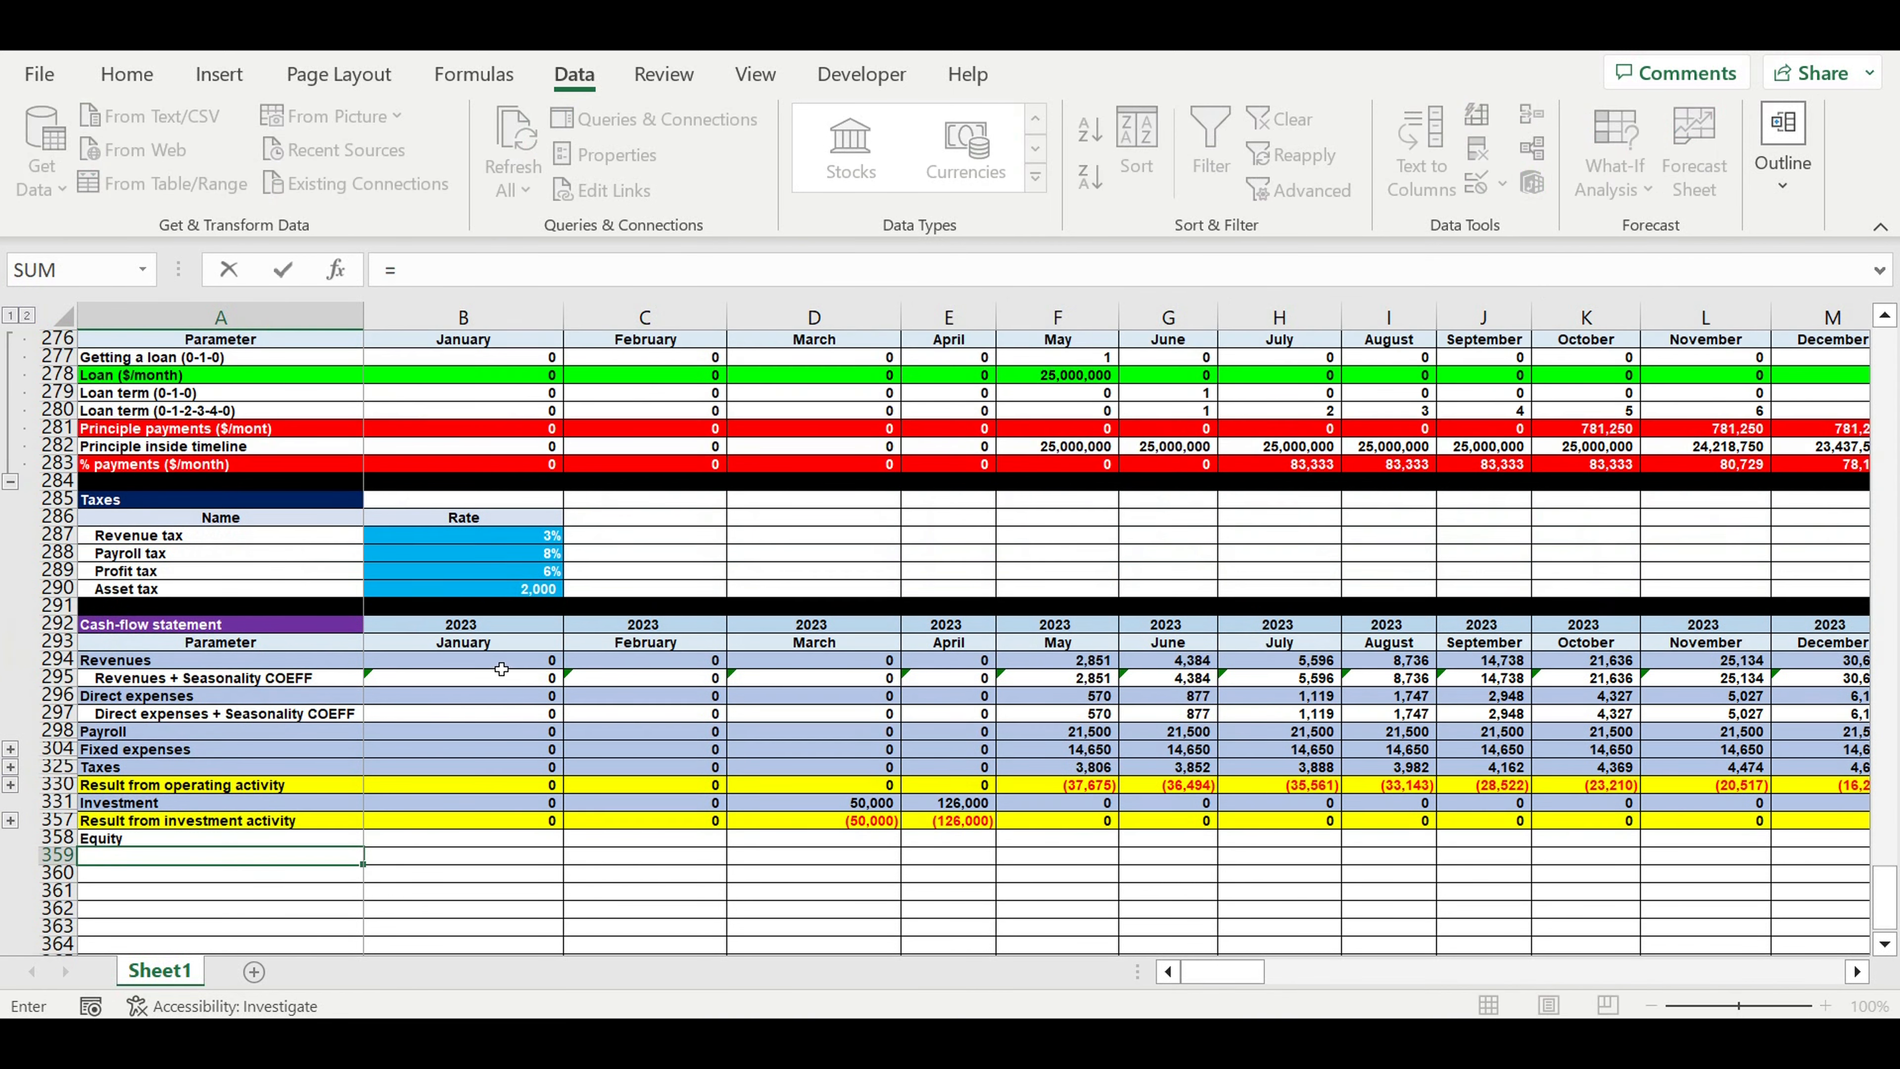
{"action": "left_click", "coordinate": [110, 380]}
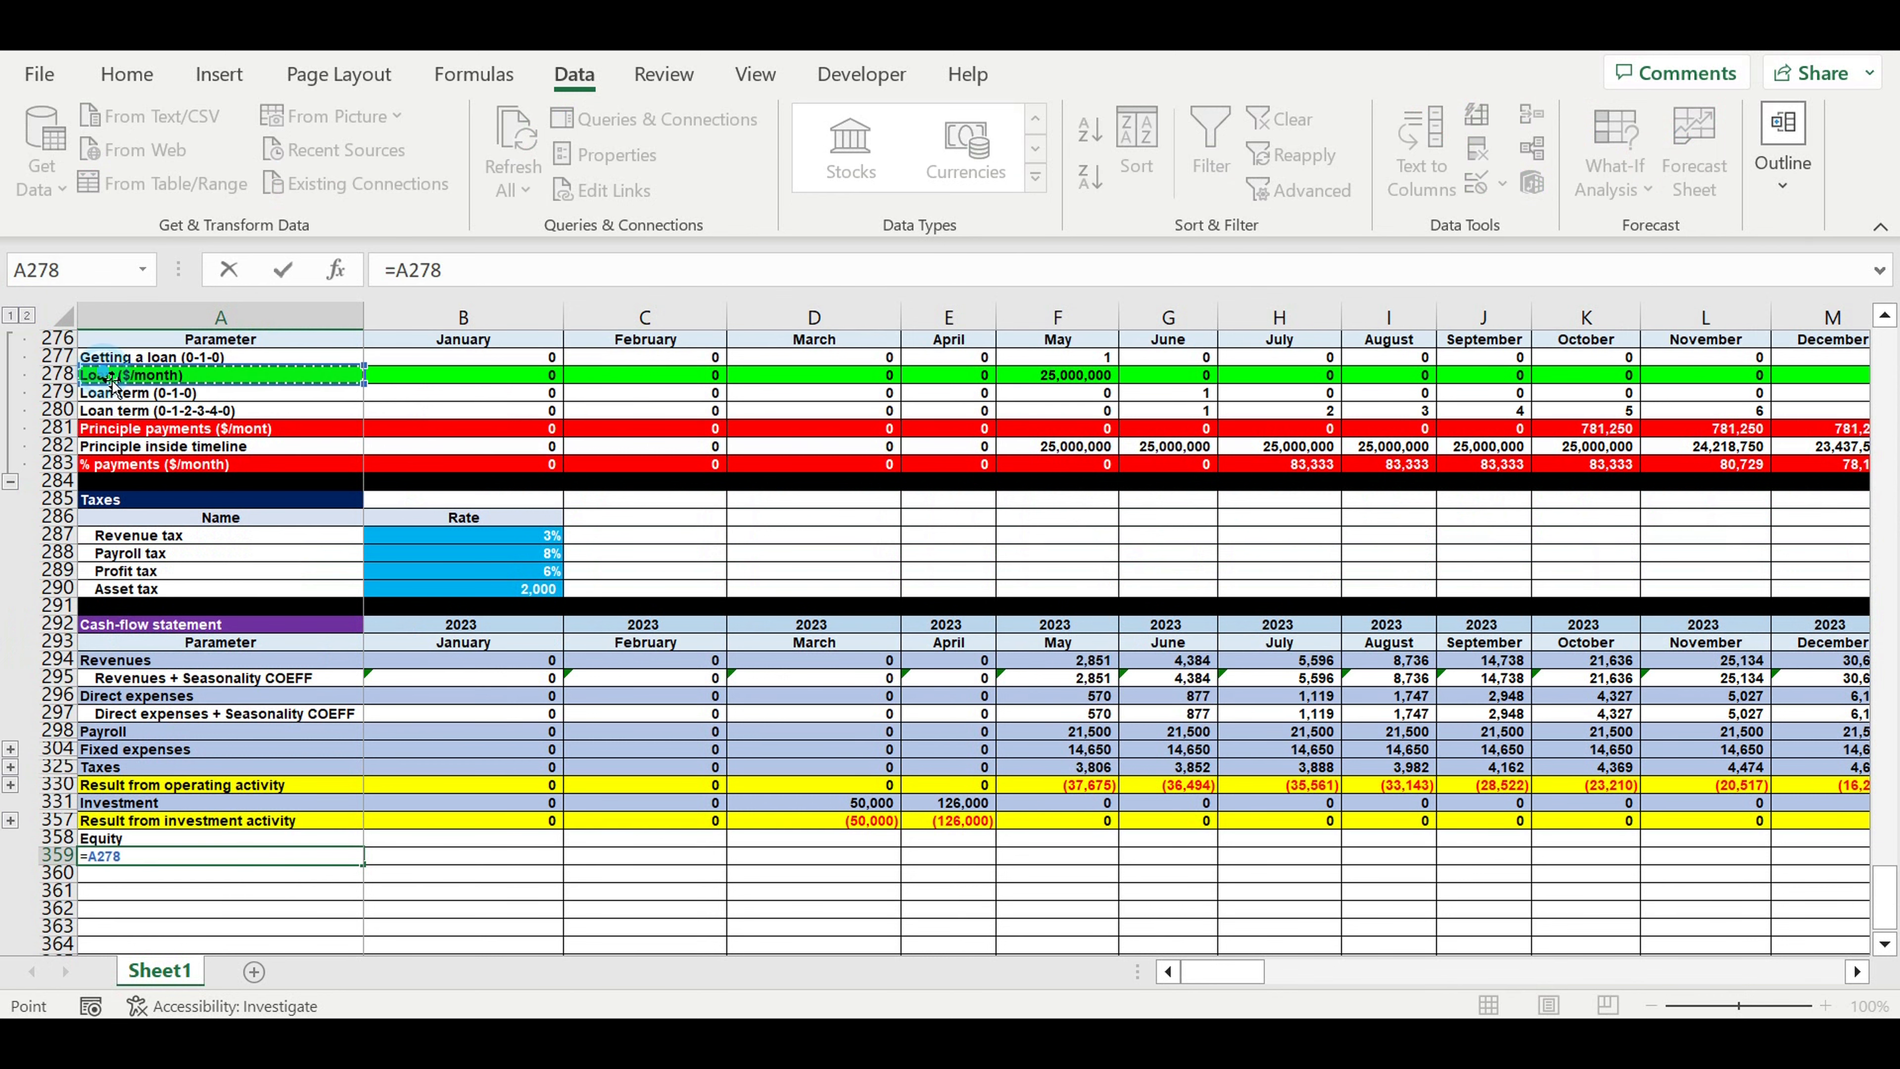
{"action": "key", "text": "Return"}
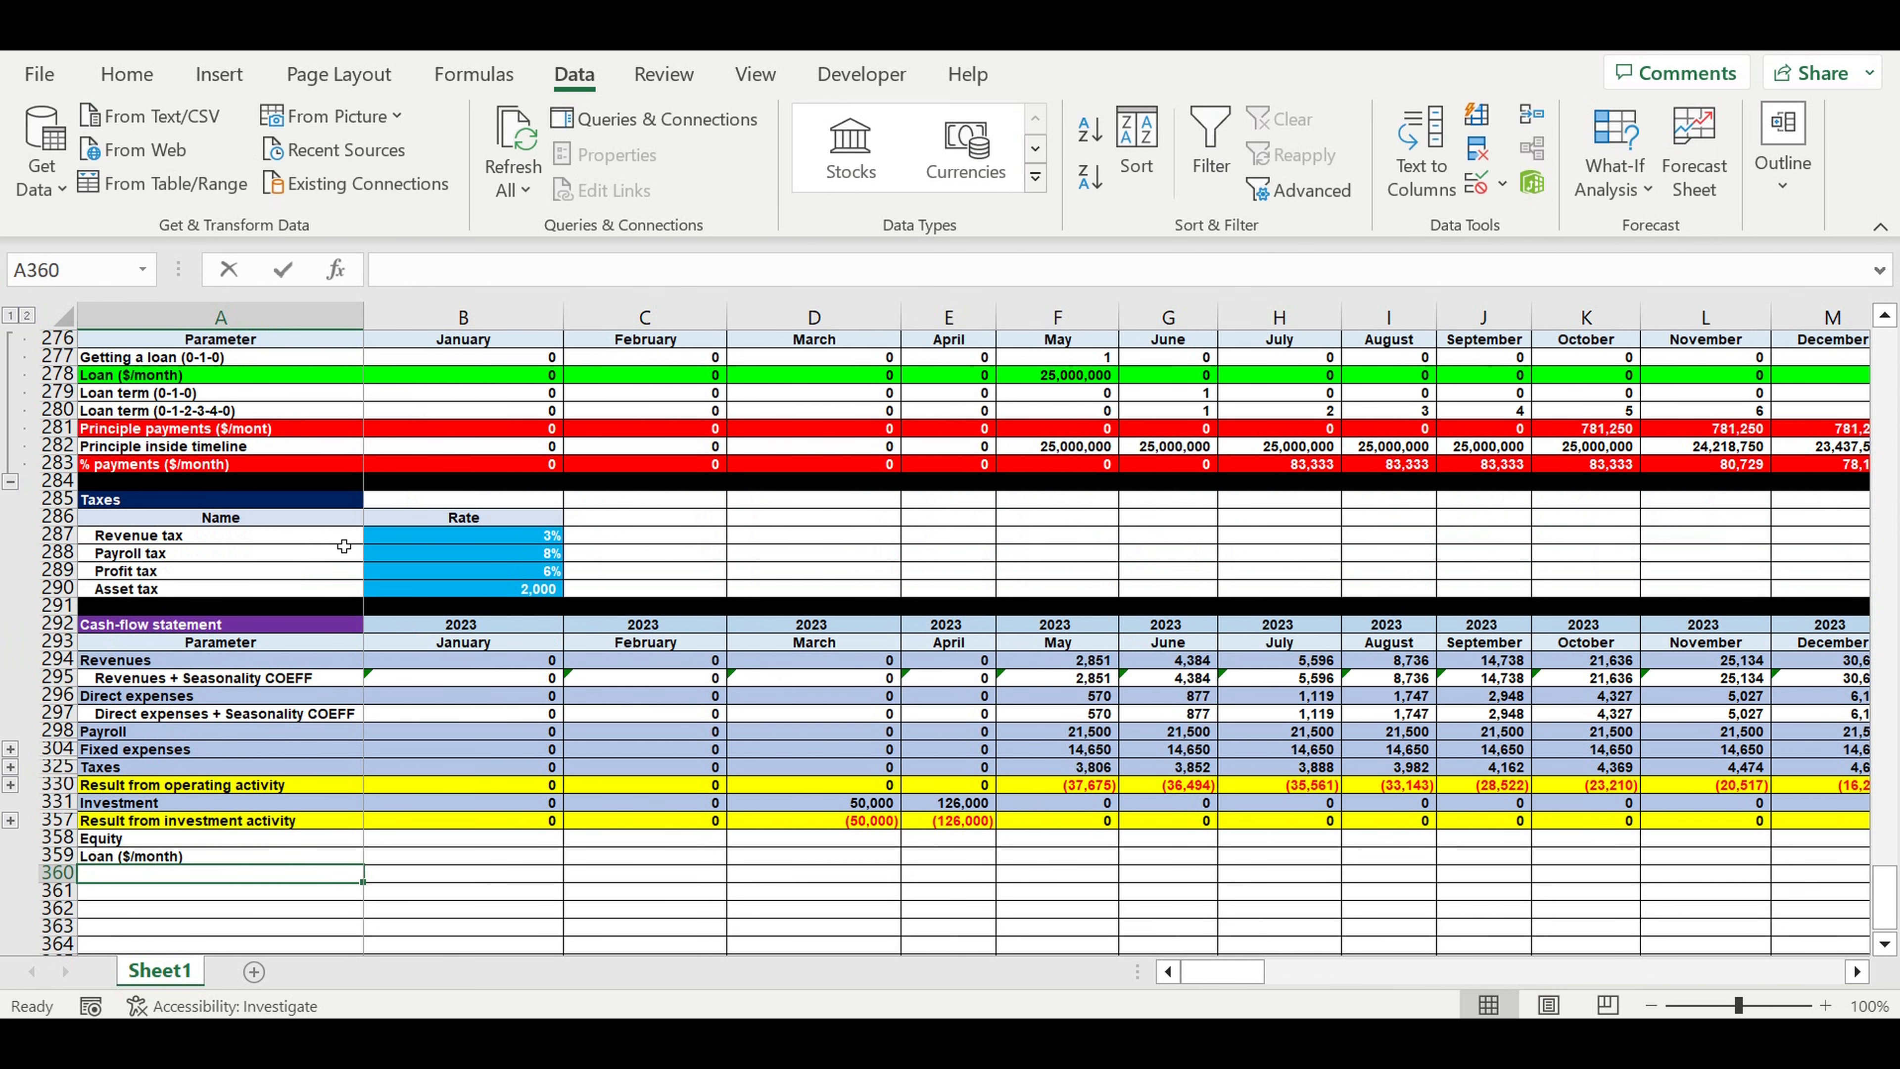
{"action": "type", "text": "="}
{"action": "scroll", "coordinate": [367, 555], "scroll_direction": "up", "scroll_amount": 3}
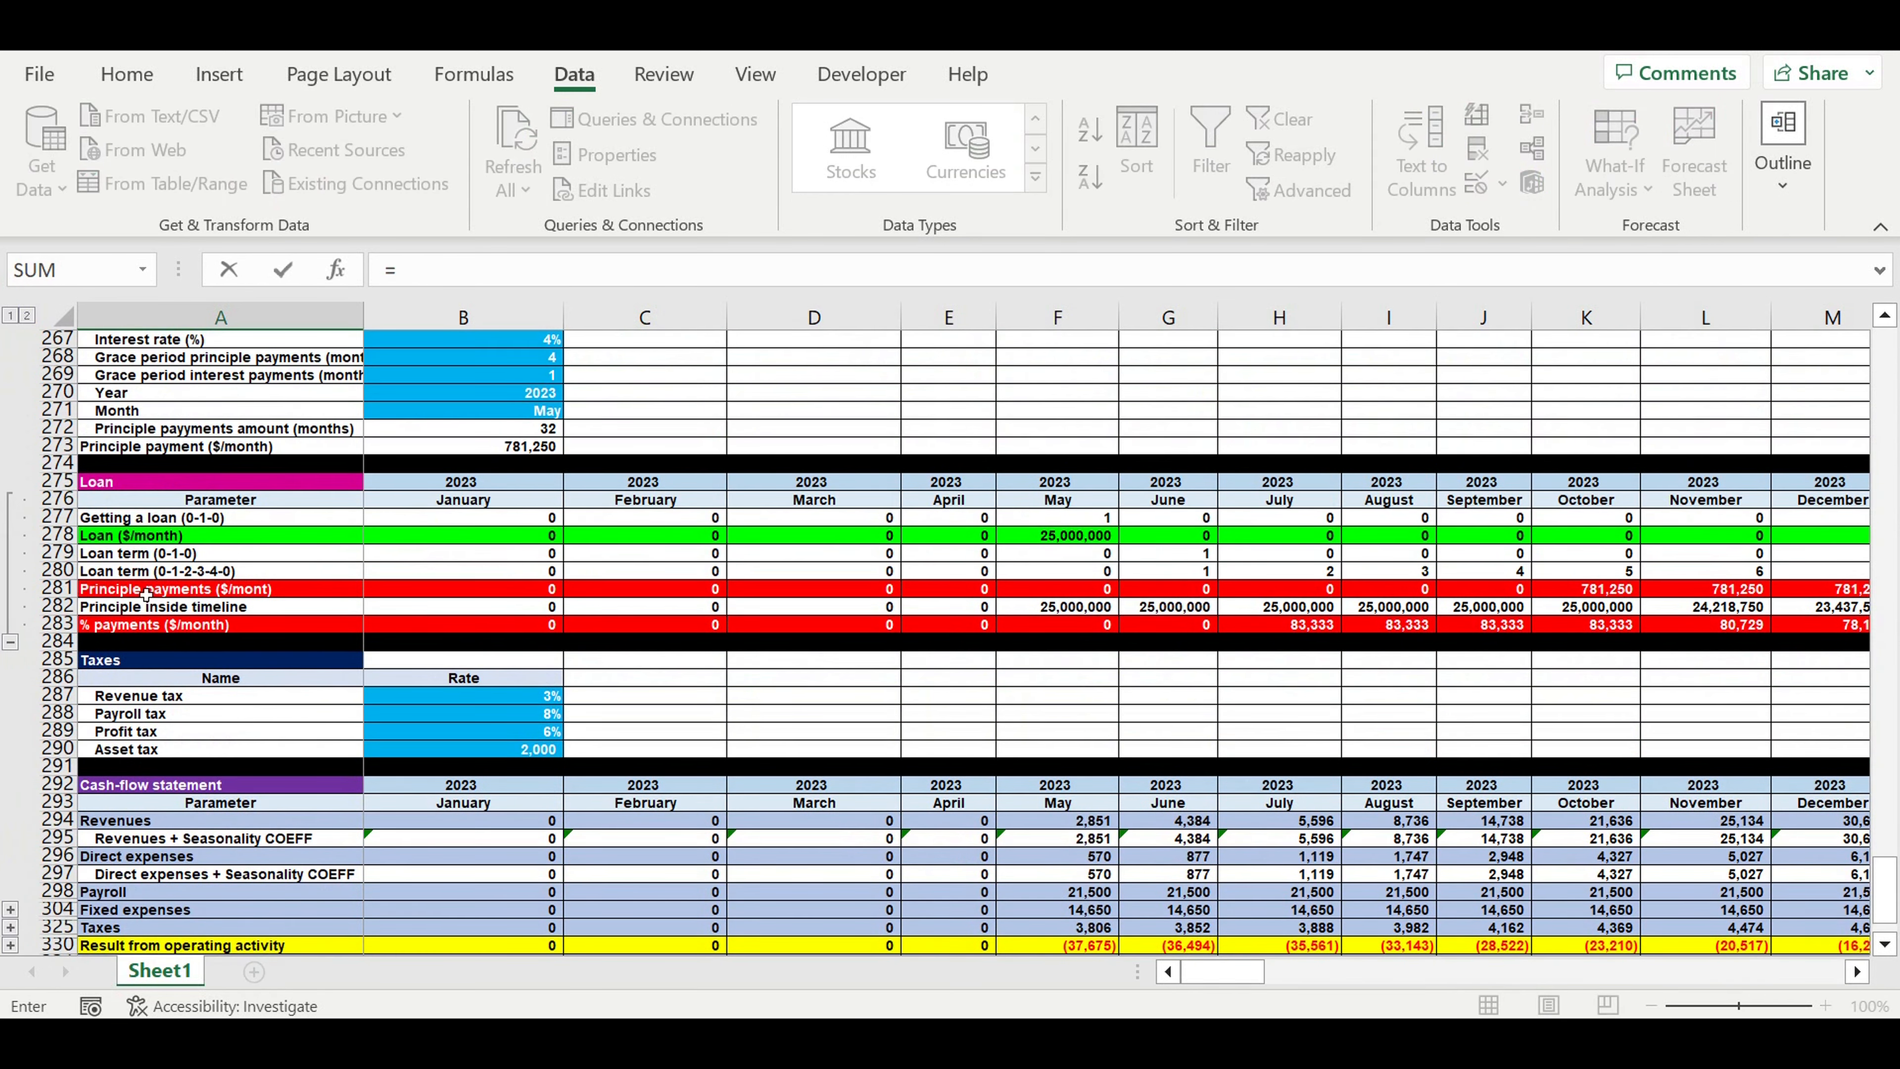
{"action": "left_click", "coordinate": [146, 595]}
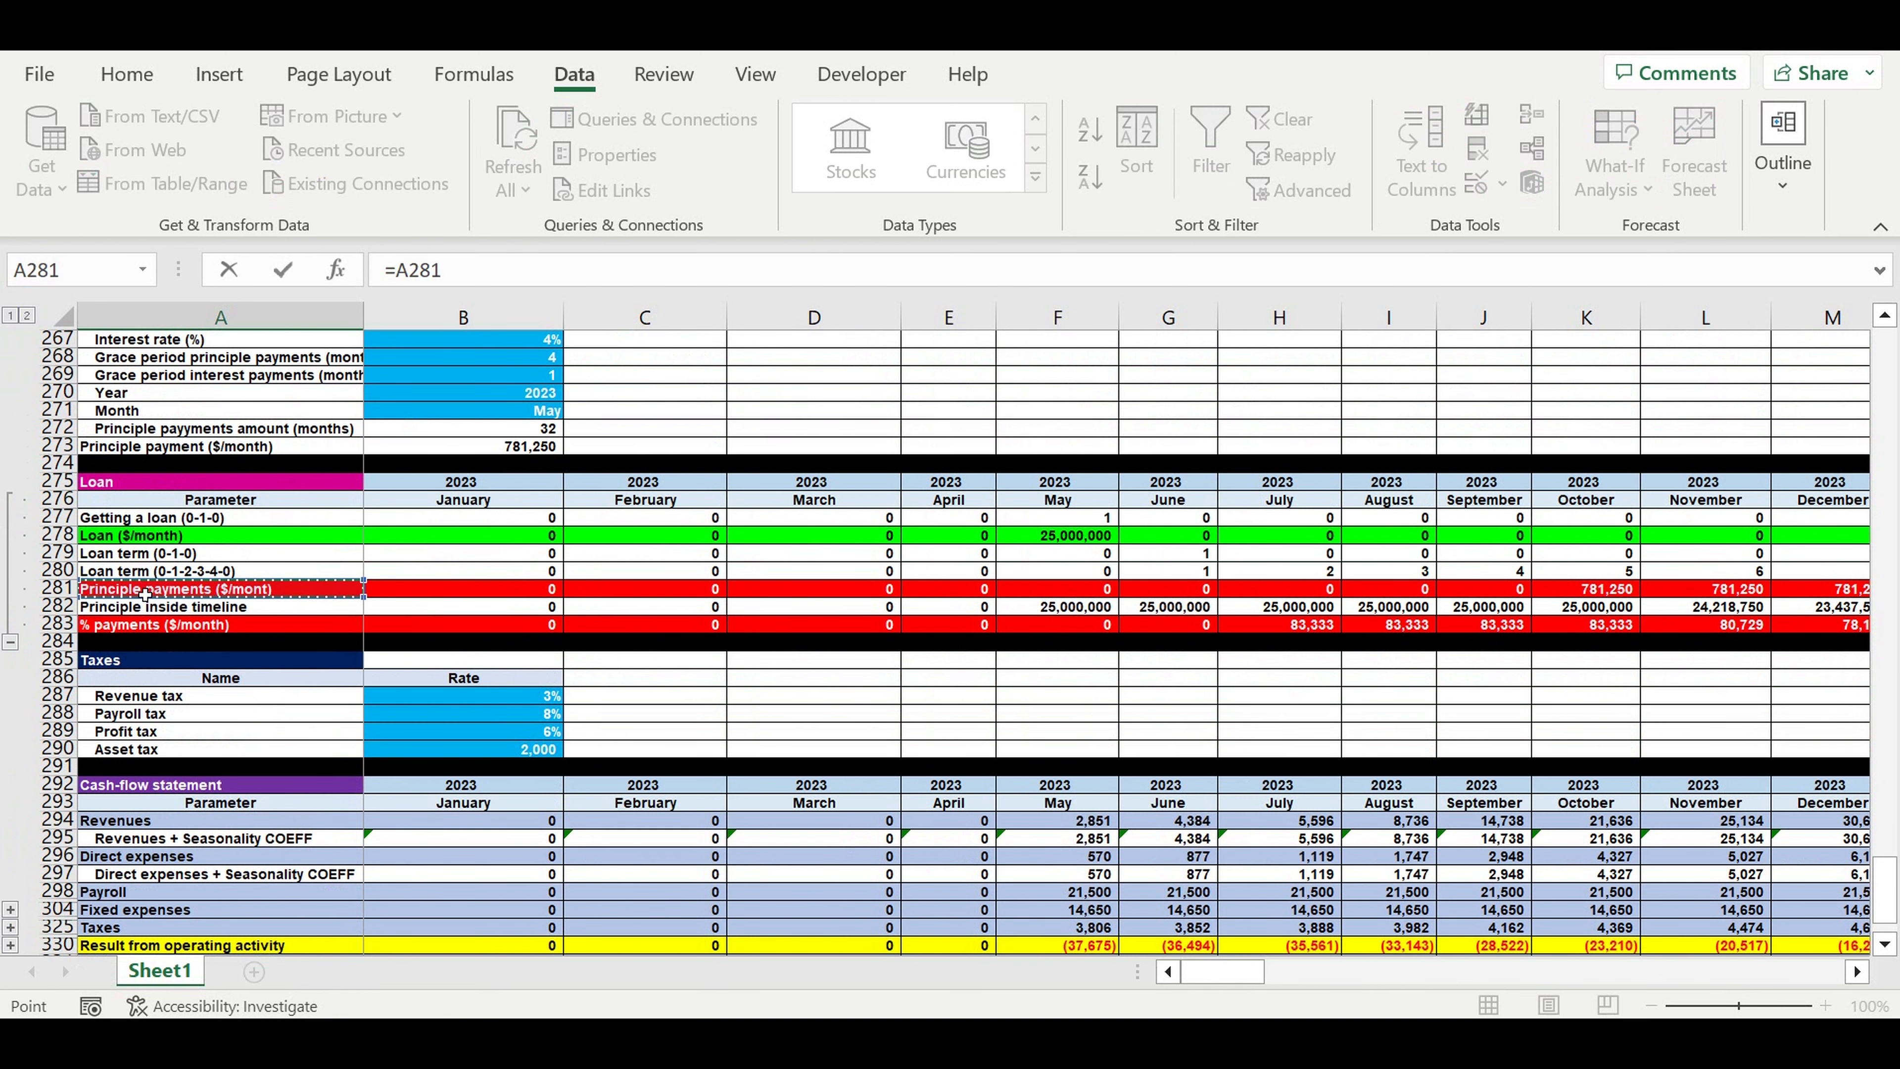
{"action": "key", "text": "Return"}
{"action": "type", "text": "="}
{"action": "left_click", "coordinate": [103, 518]}
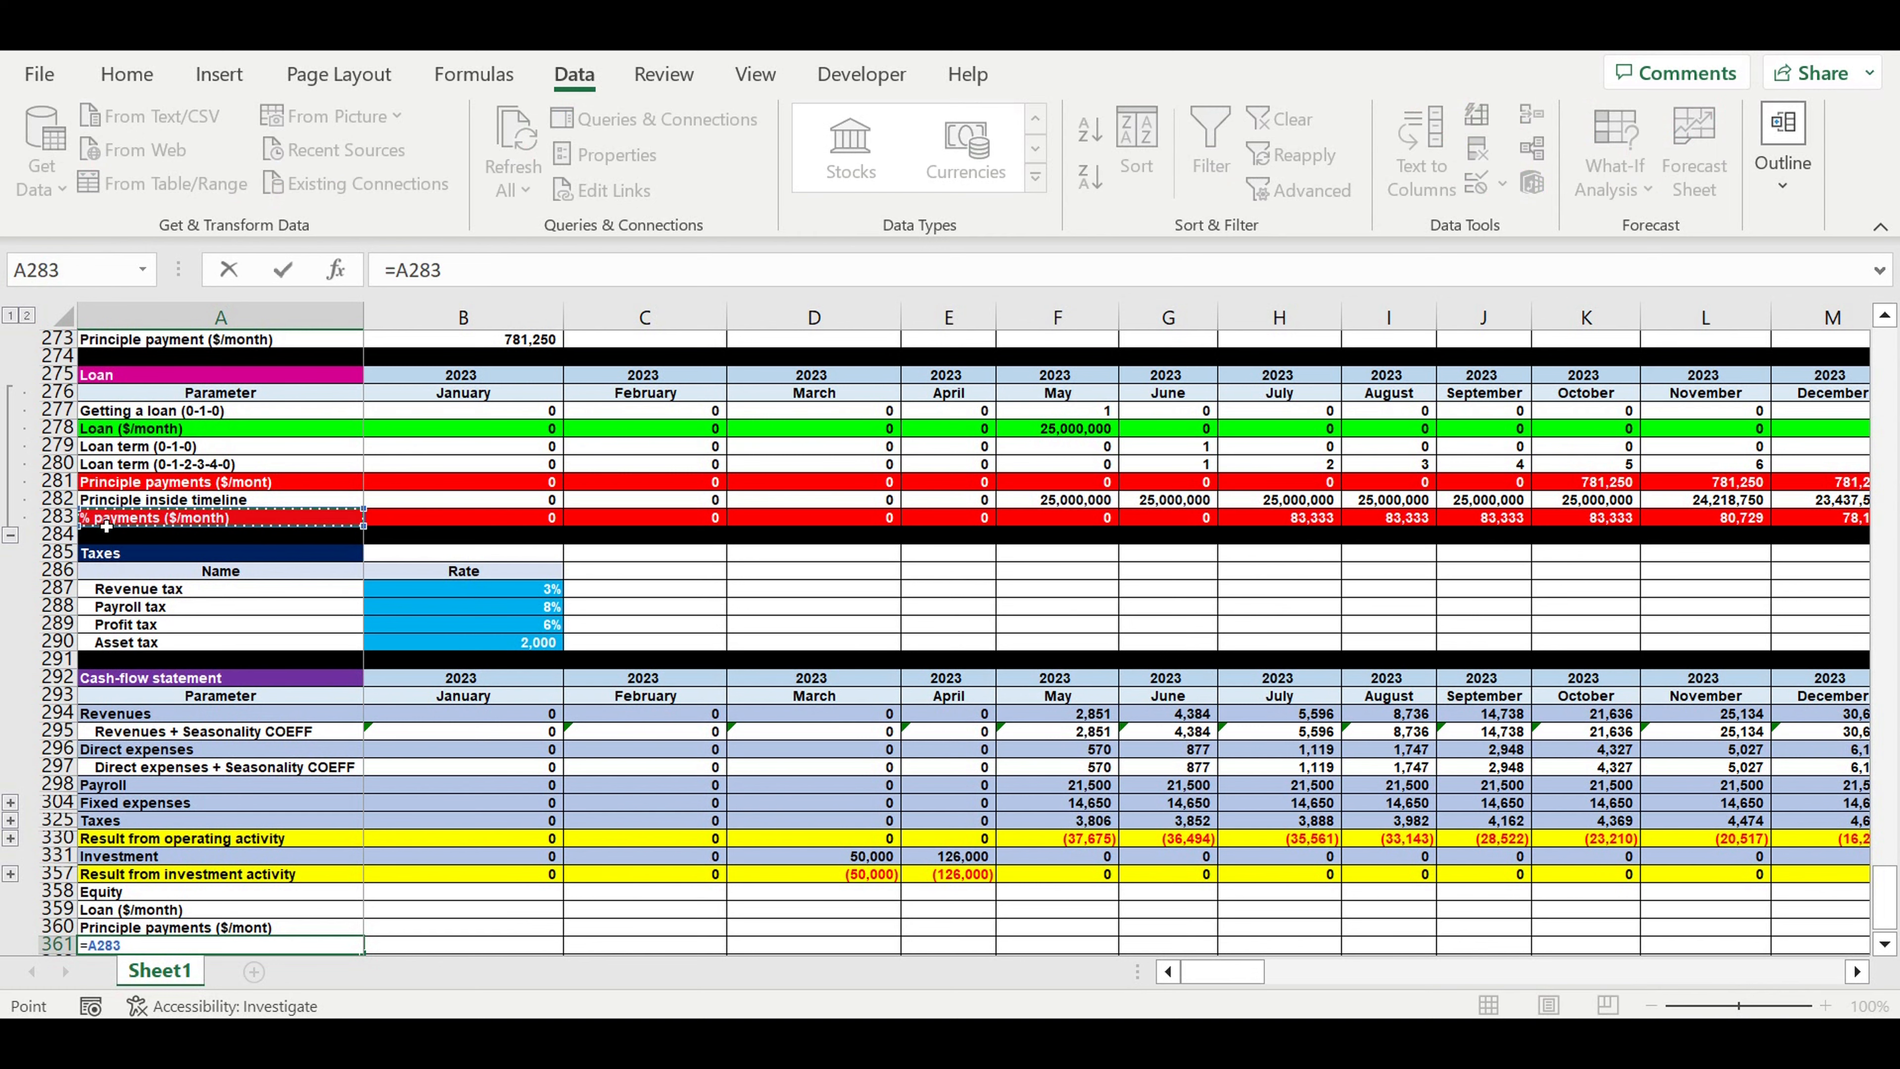
{"action": "key", "text": "Return"}
Extend the loan link formulas in A359:A361 into the January column, B359:B361
{"action": "scroll", "coordinate": [433, 687], "scroll_direction": "down", "scroll_amount": 2}
{"action": "left_click_drag", "start_coordinate": [157, 785], "coordinate": [179, 824]}
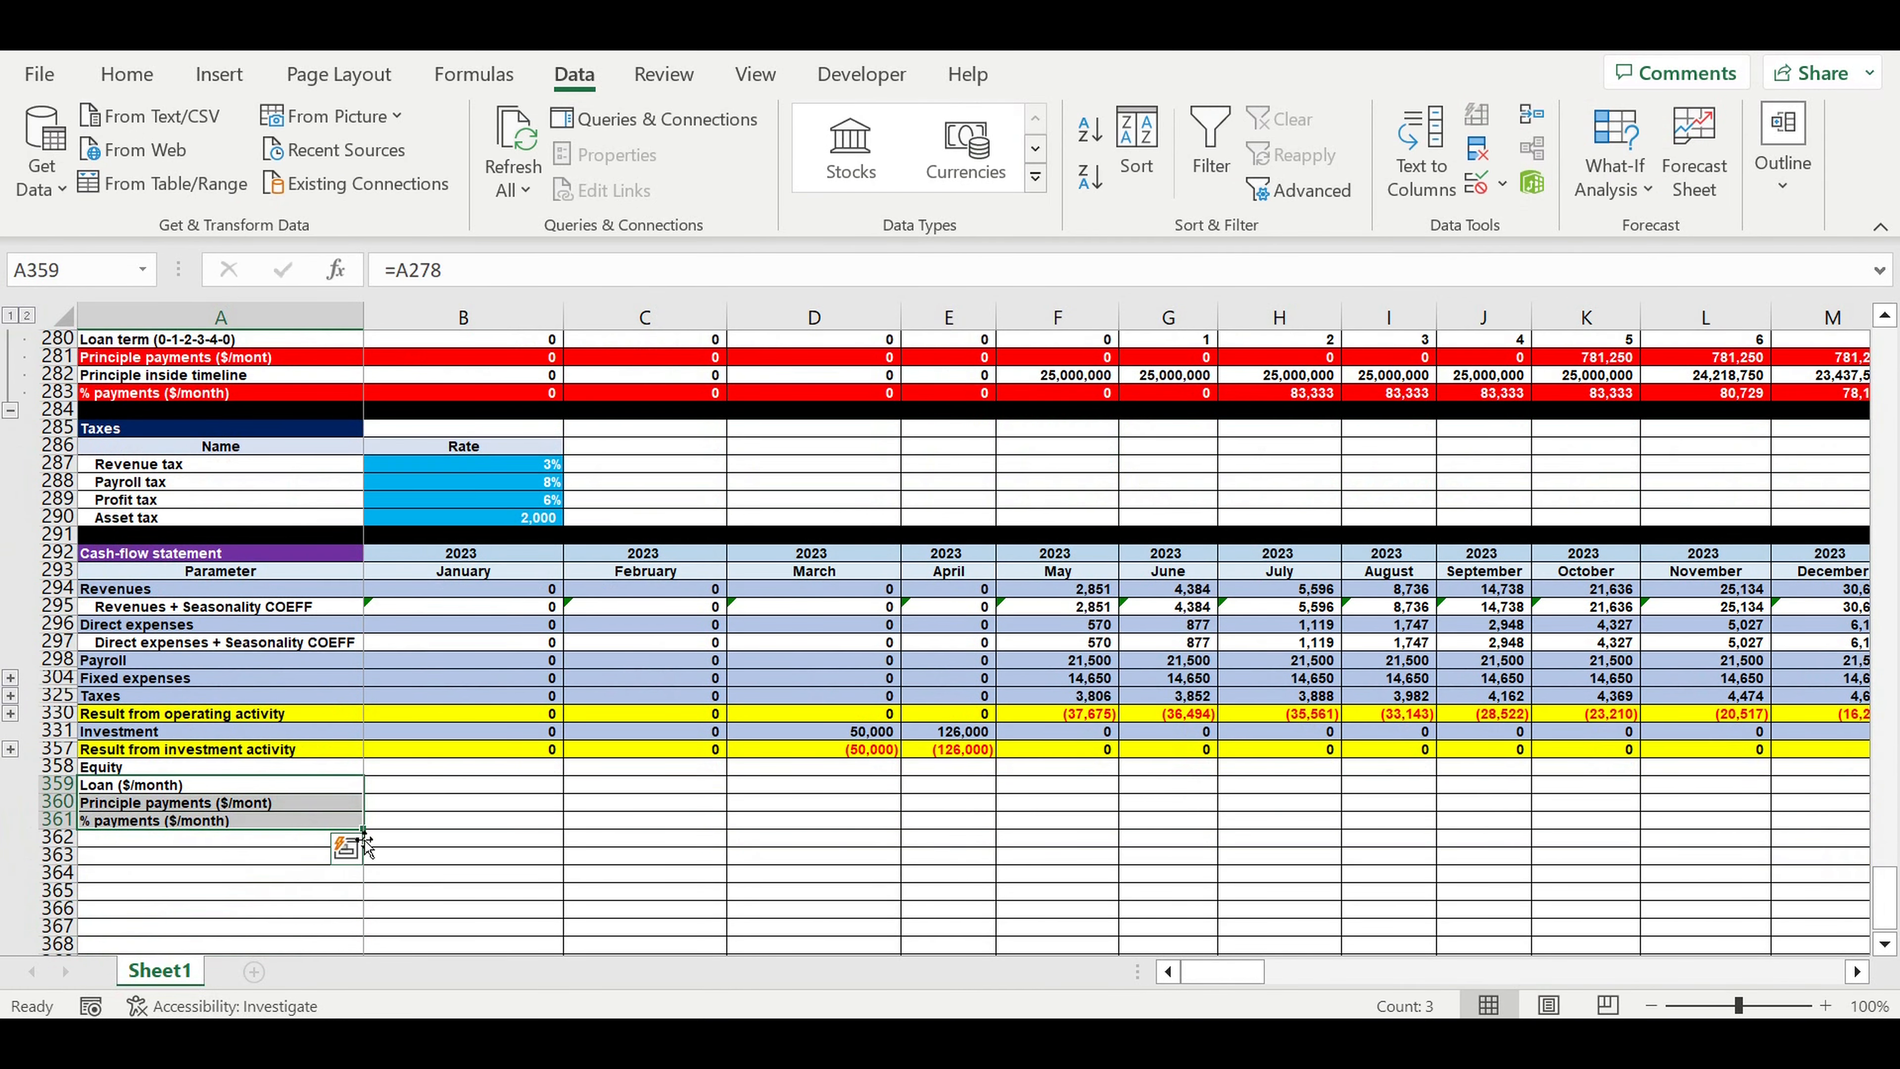
{"action": "left_click_drag", "start_coordinate": [364, 831], "coordinate": [554, 852]}
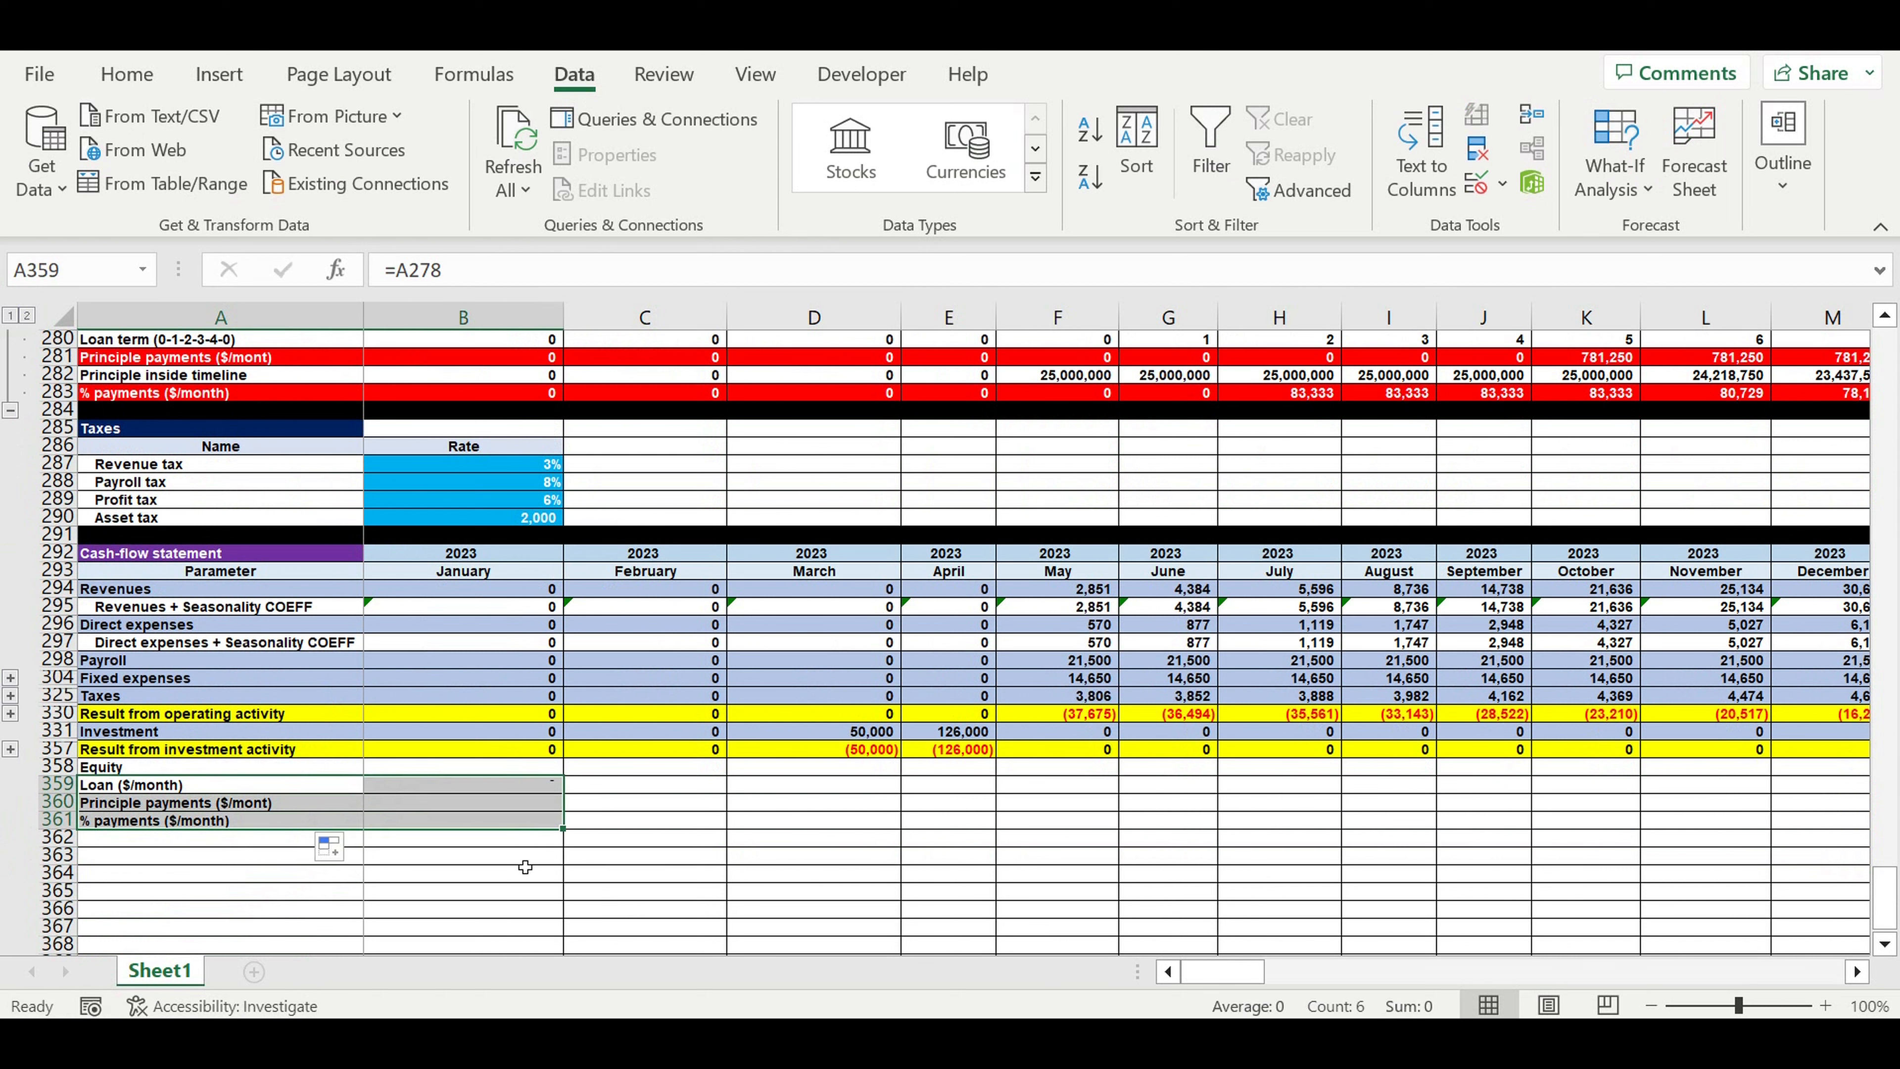
{"action": "left_click", "coordinate": [499, 874]}
Indent the Equity, Loan, Principle payments and % payments labels in A358:A361 by one level
{"action": "left_click_drag", "start_coordinate": [136, 768], "coordinate": [151, 822]}
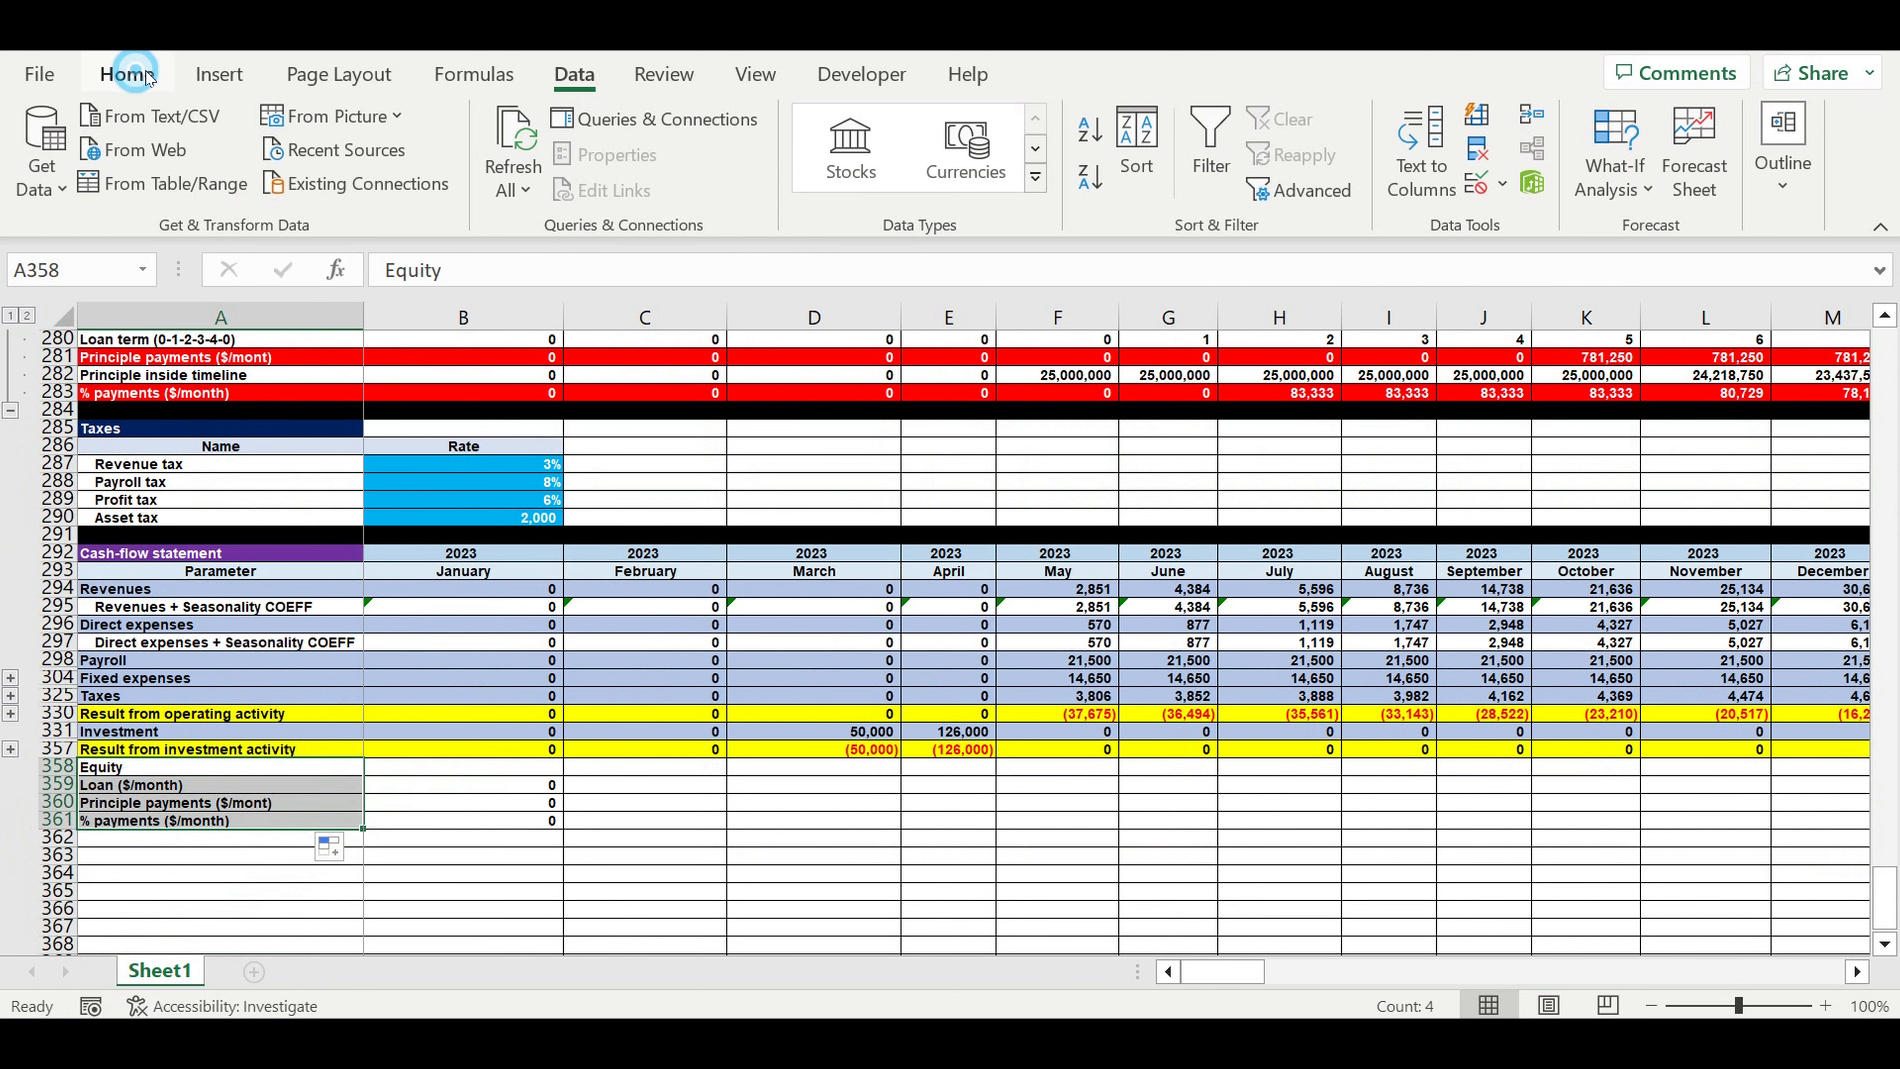
{"action": "left_click", "coordinate": [127, 75]}
{"action": "left_click", "coordinate": [634, 176]}
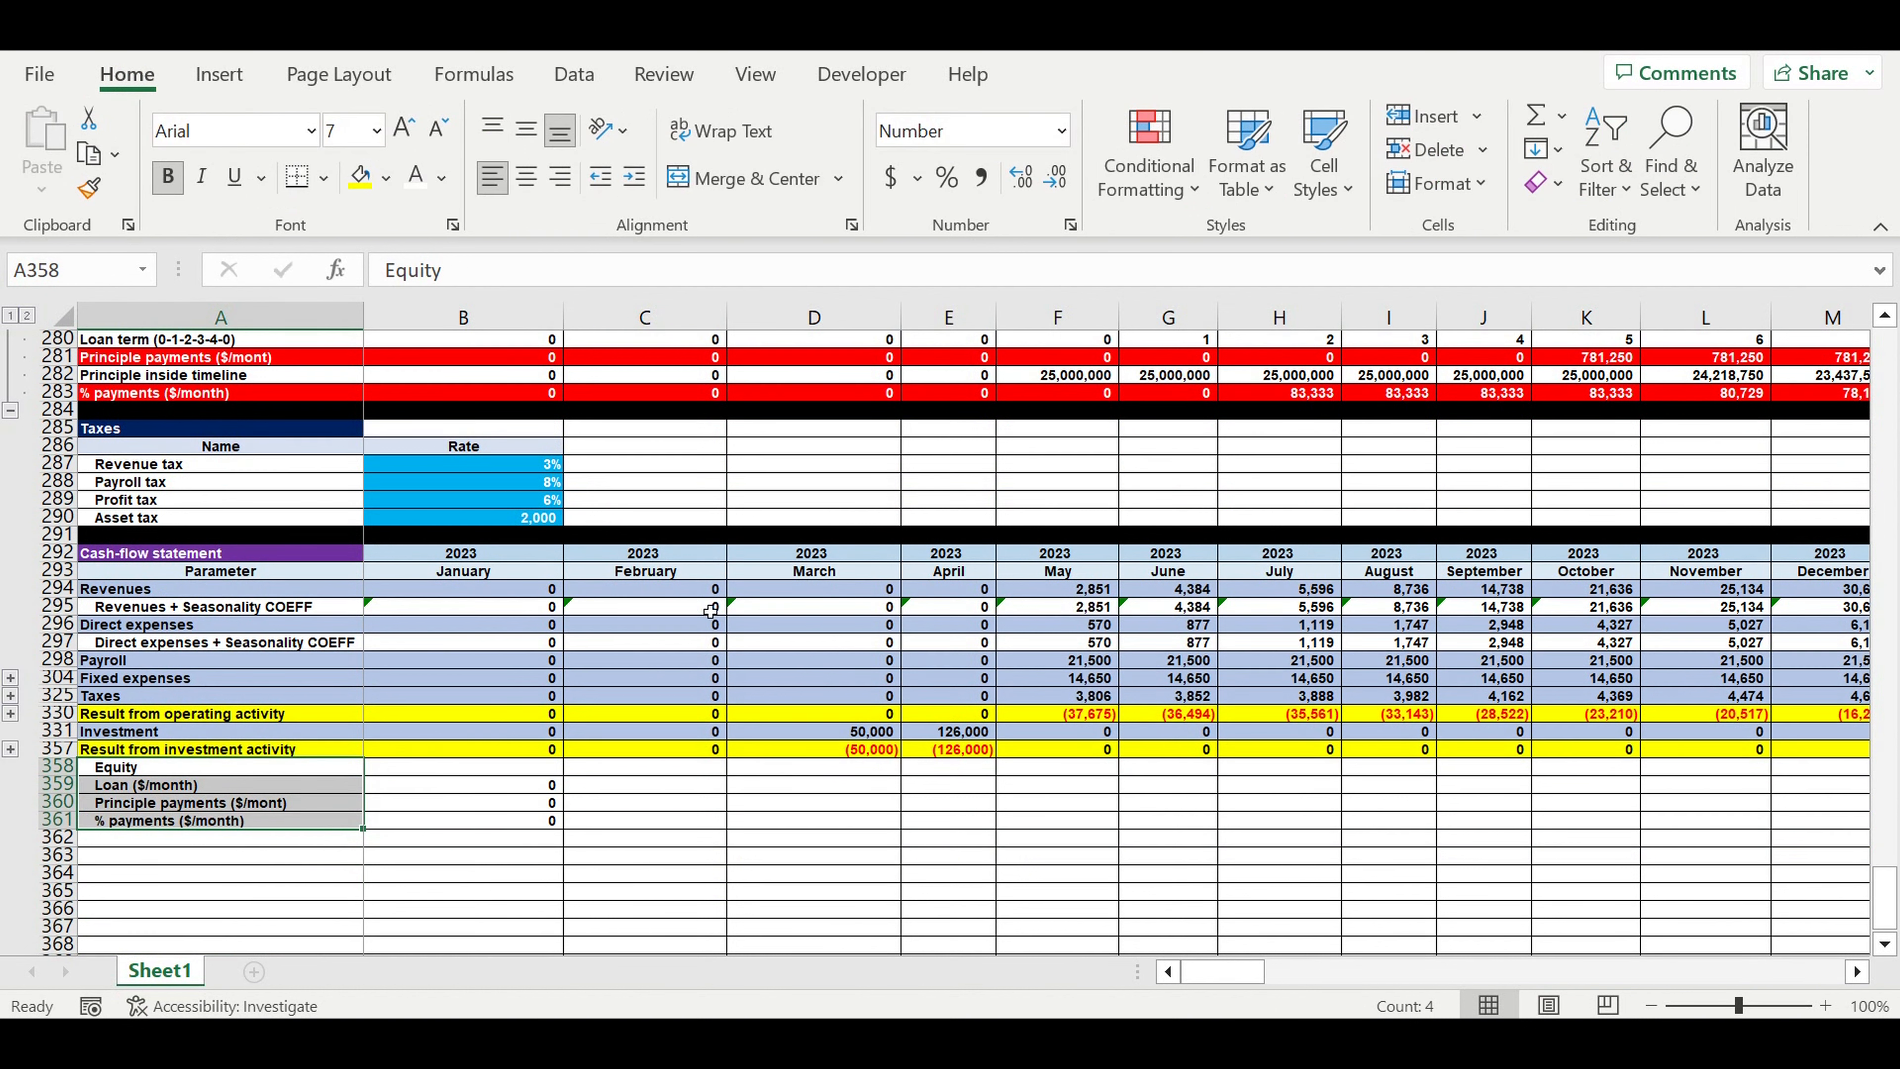
{"action": "left_click", "coordinate": [784, 834]}
Shade the January Equity cell B358 bright blue as an input cell and enter 0
{"action": "left_click", "coordinate": [501, 772]}
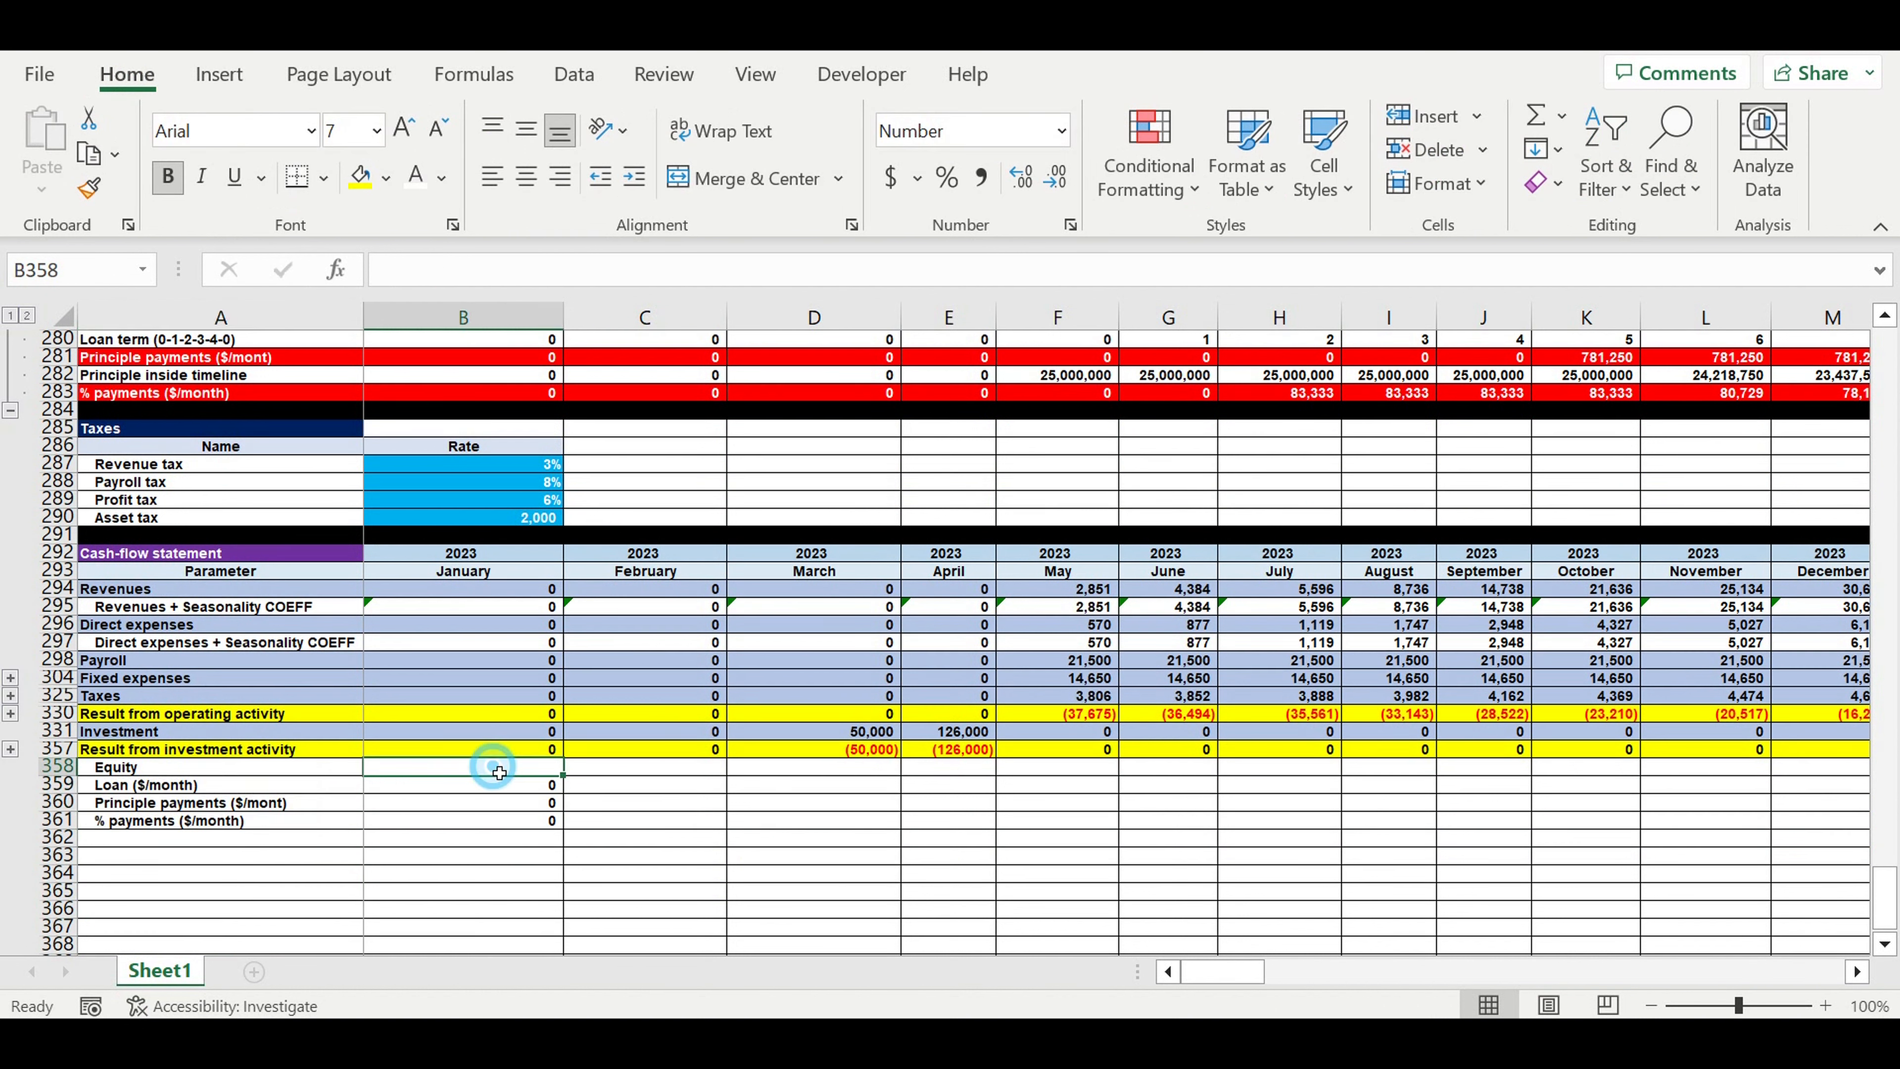
{"action": "left_click", "coordinate": [388, 180]}
{"action": "left_click", "coordinate": [522, 458]}
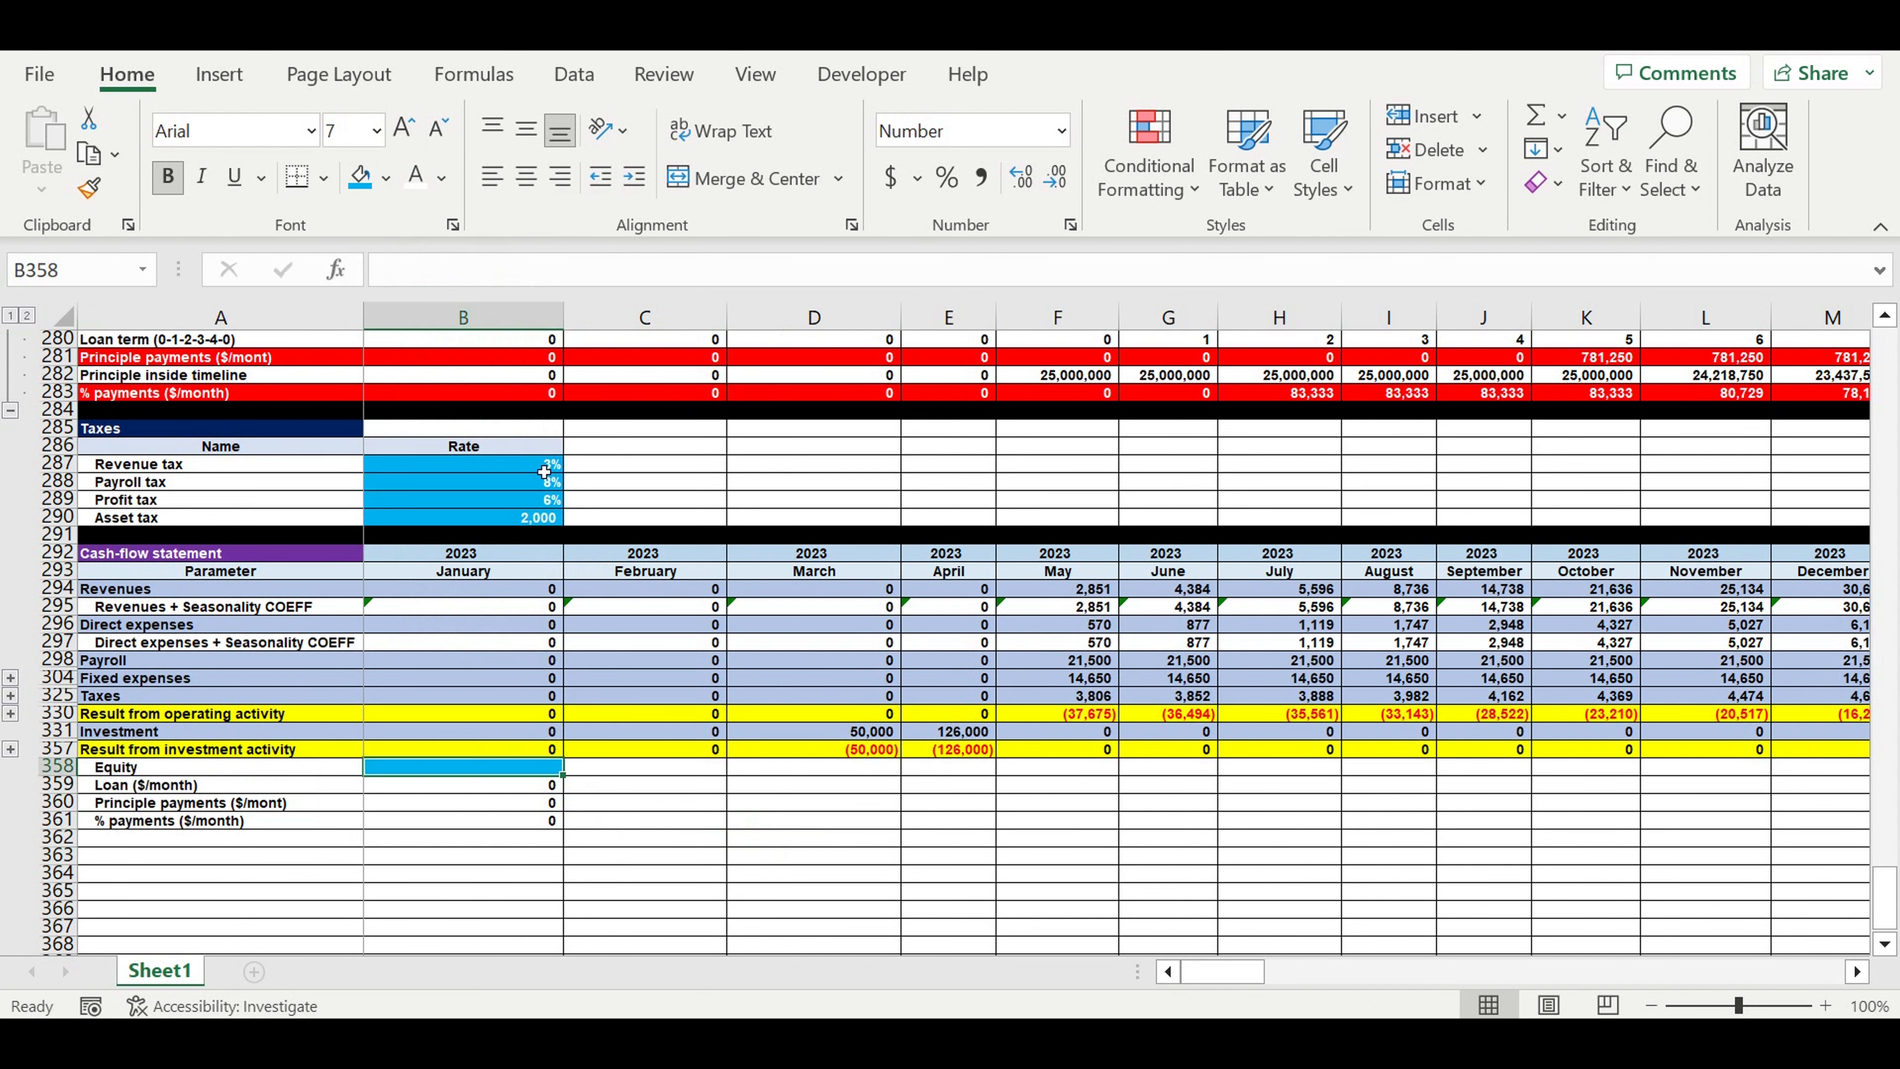
{"action": "type", "text": "0"}
{"action": "left_click", "coordinate": [654, 822]}
Fill the January Equity input in B358 across all months through December 2032 in column DQ
{"action": "left_click", "coordinate": [525, 769]}
{"action": "left_click_drag", "start_coordinate": [570, 781], "coordinate": [1511, 784]}
{"action": "left_click", "coordinate": [1646, 784]}
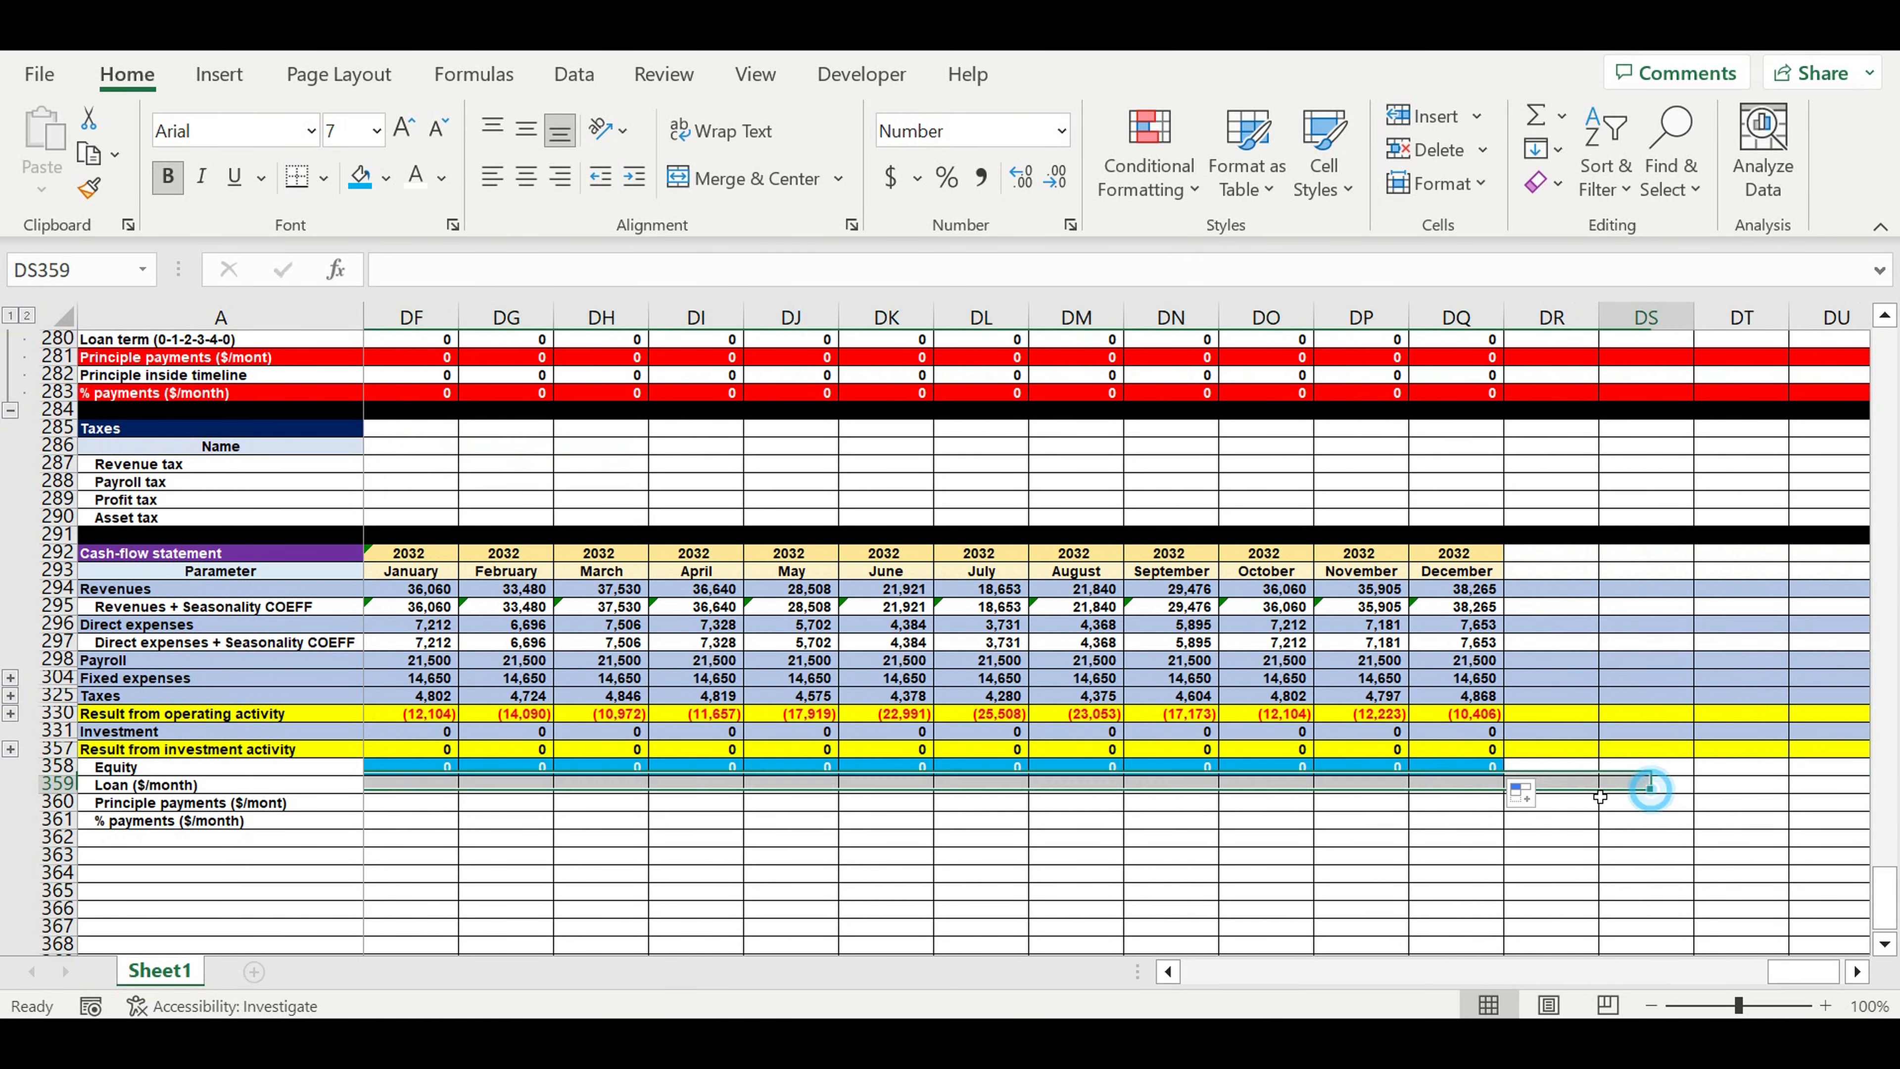
{"action": "left_click_drag", "start_coordinate": [1794, 978], "coordinate": [830, 958]}
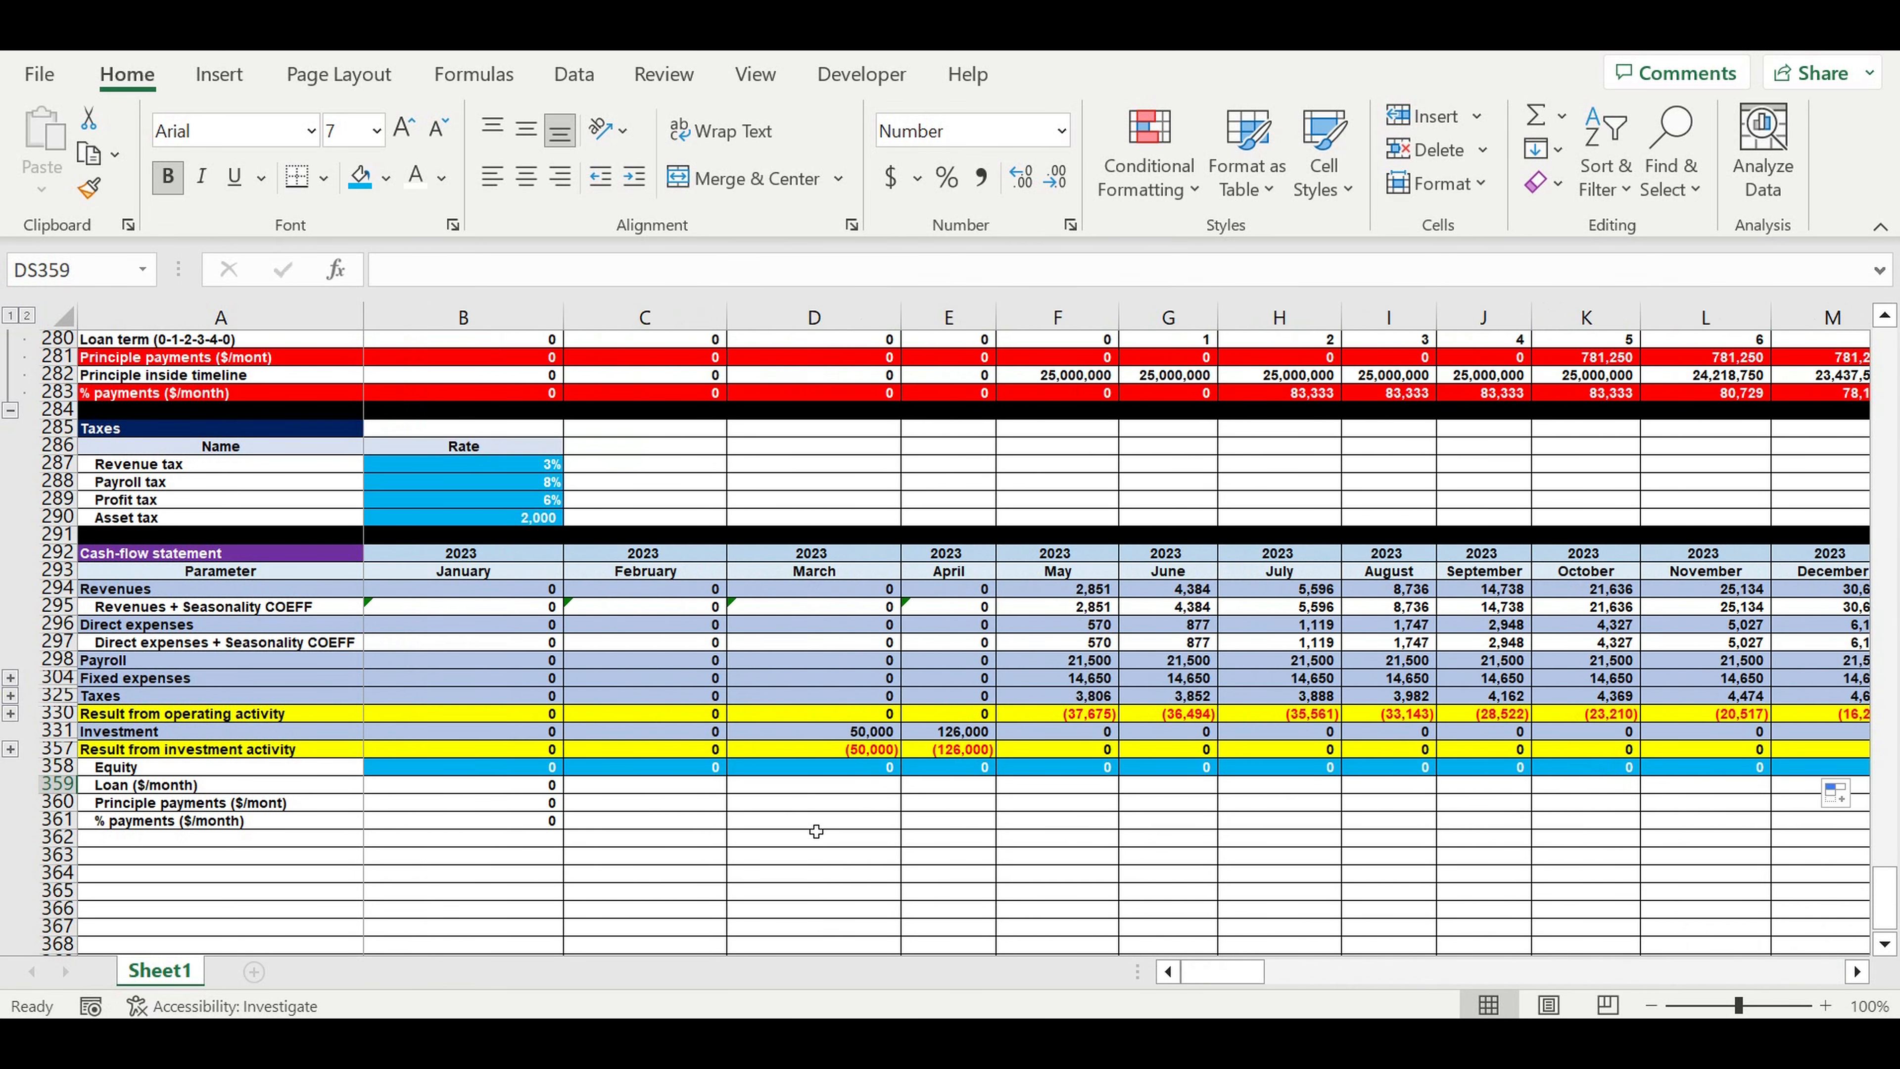
{"action": "left_click", "coordinate": [850, 769]}
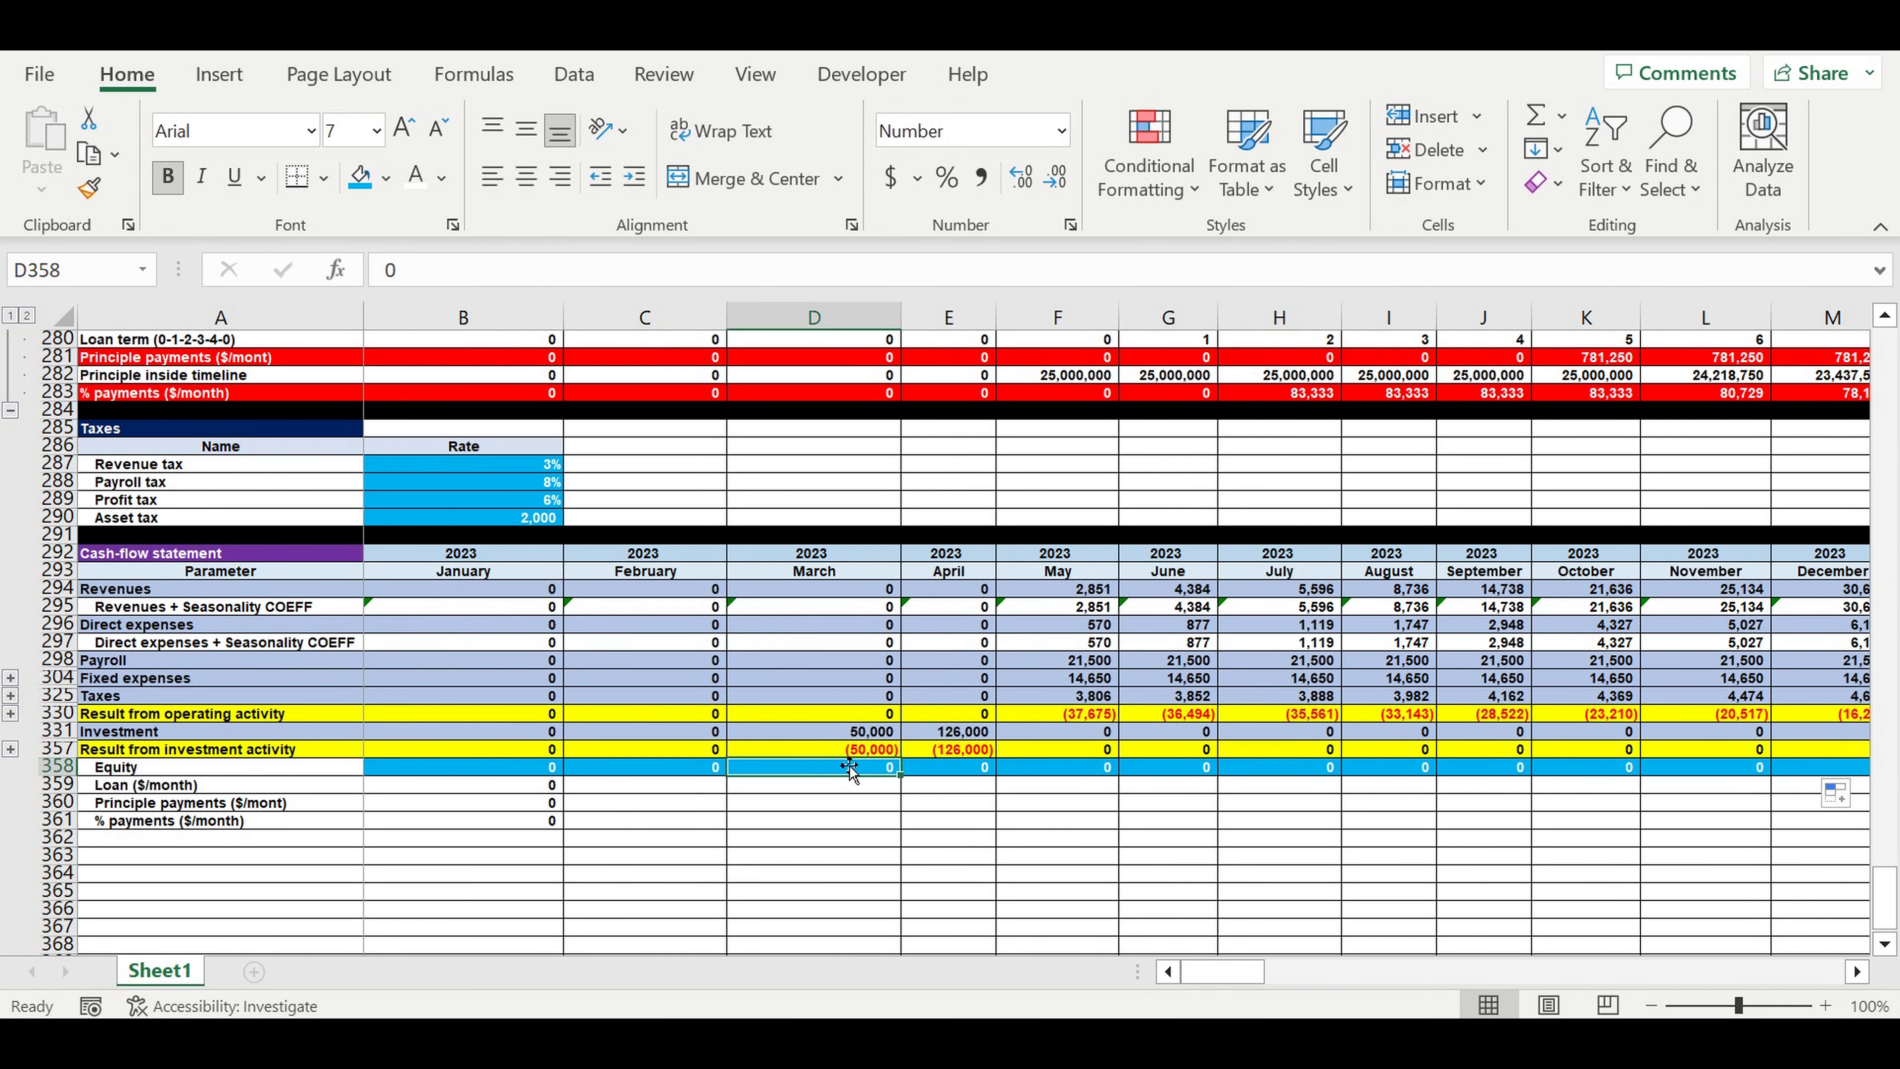
{"action": "left_click", "coordinate": [454, 863]}
{"action": "left_click_drag", "start_coordinate": [498, 786], "coordinate": [497, 821]}
Add the label "Result from financing activity" in A362
{"action": "left_click", "coordinate": [241, 846]}
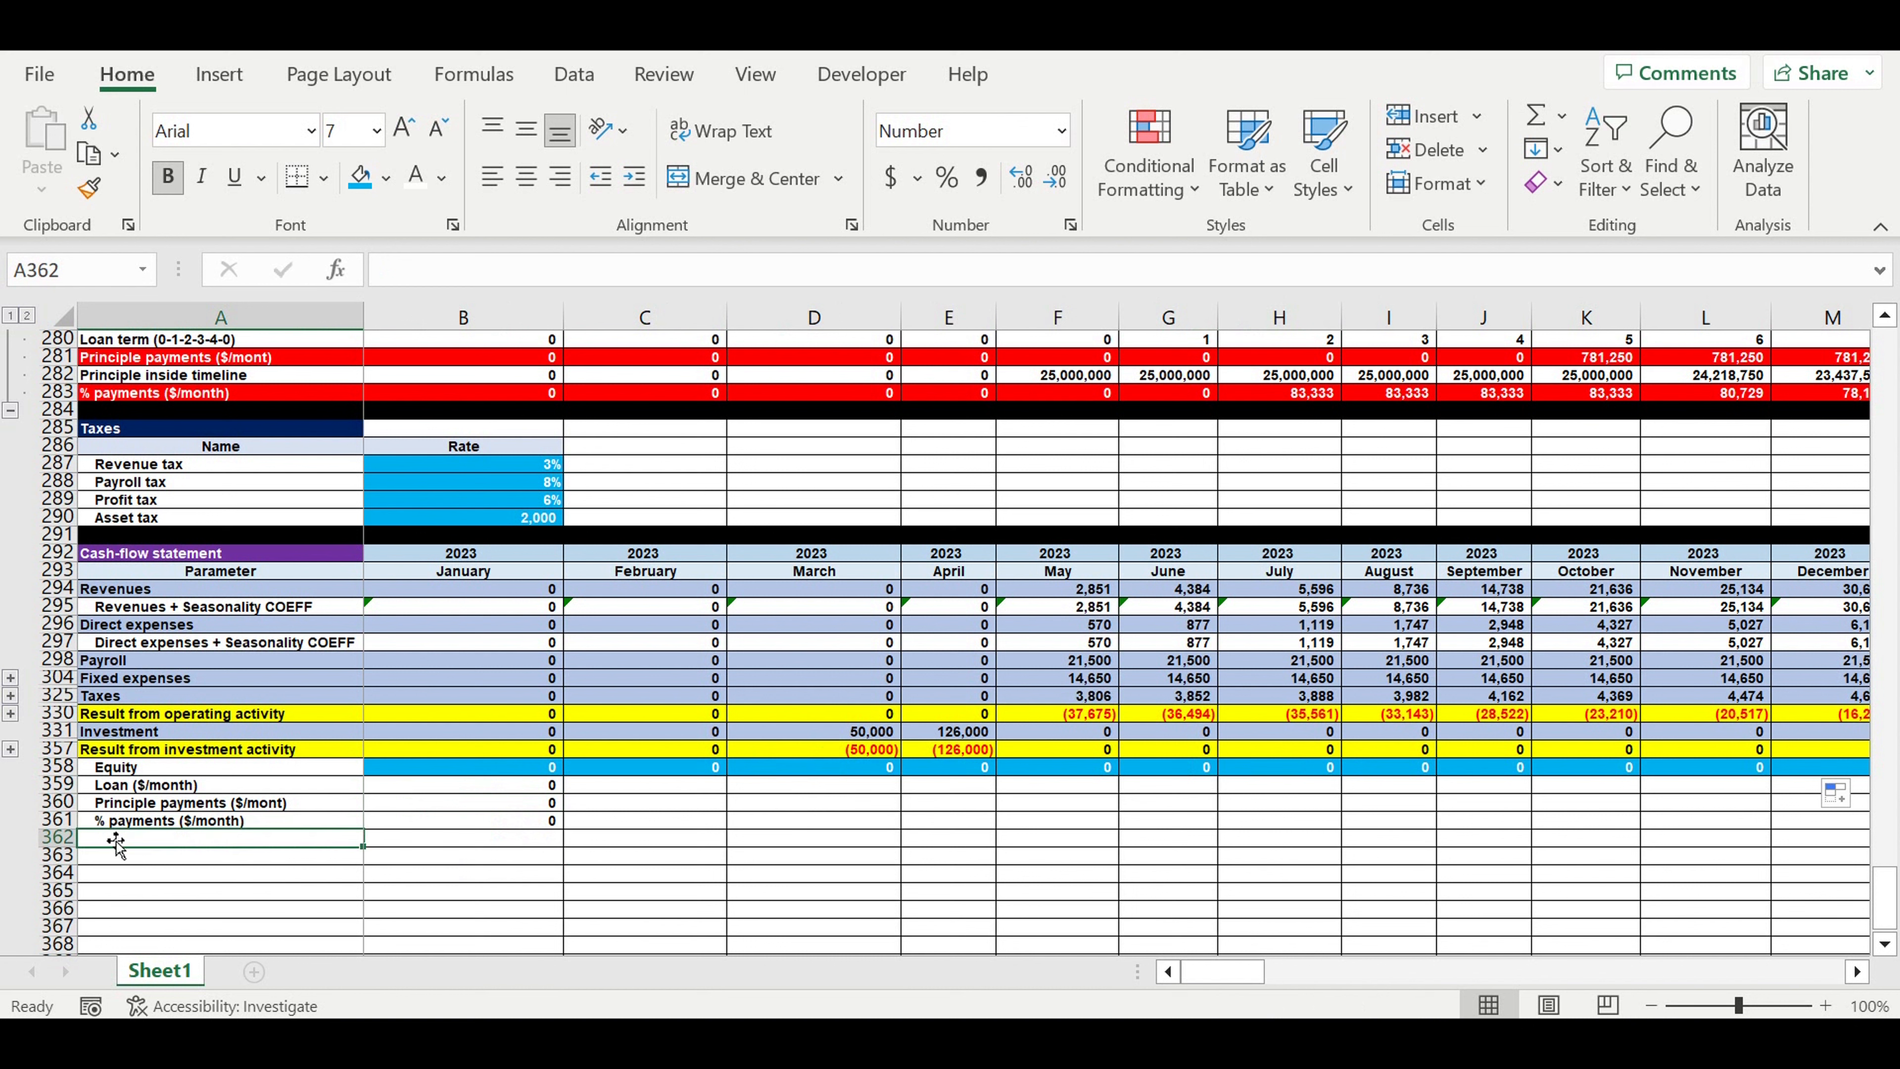
{"action": "left_click", "coordinate": [47, 840]}
{"action": "left_click", "coordinate": [115, 844]}
{"action": "type", "text": "Result fr"}
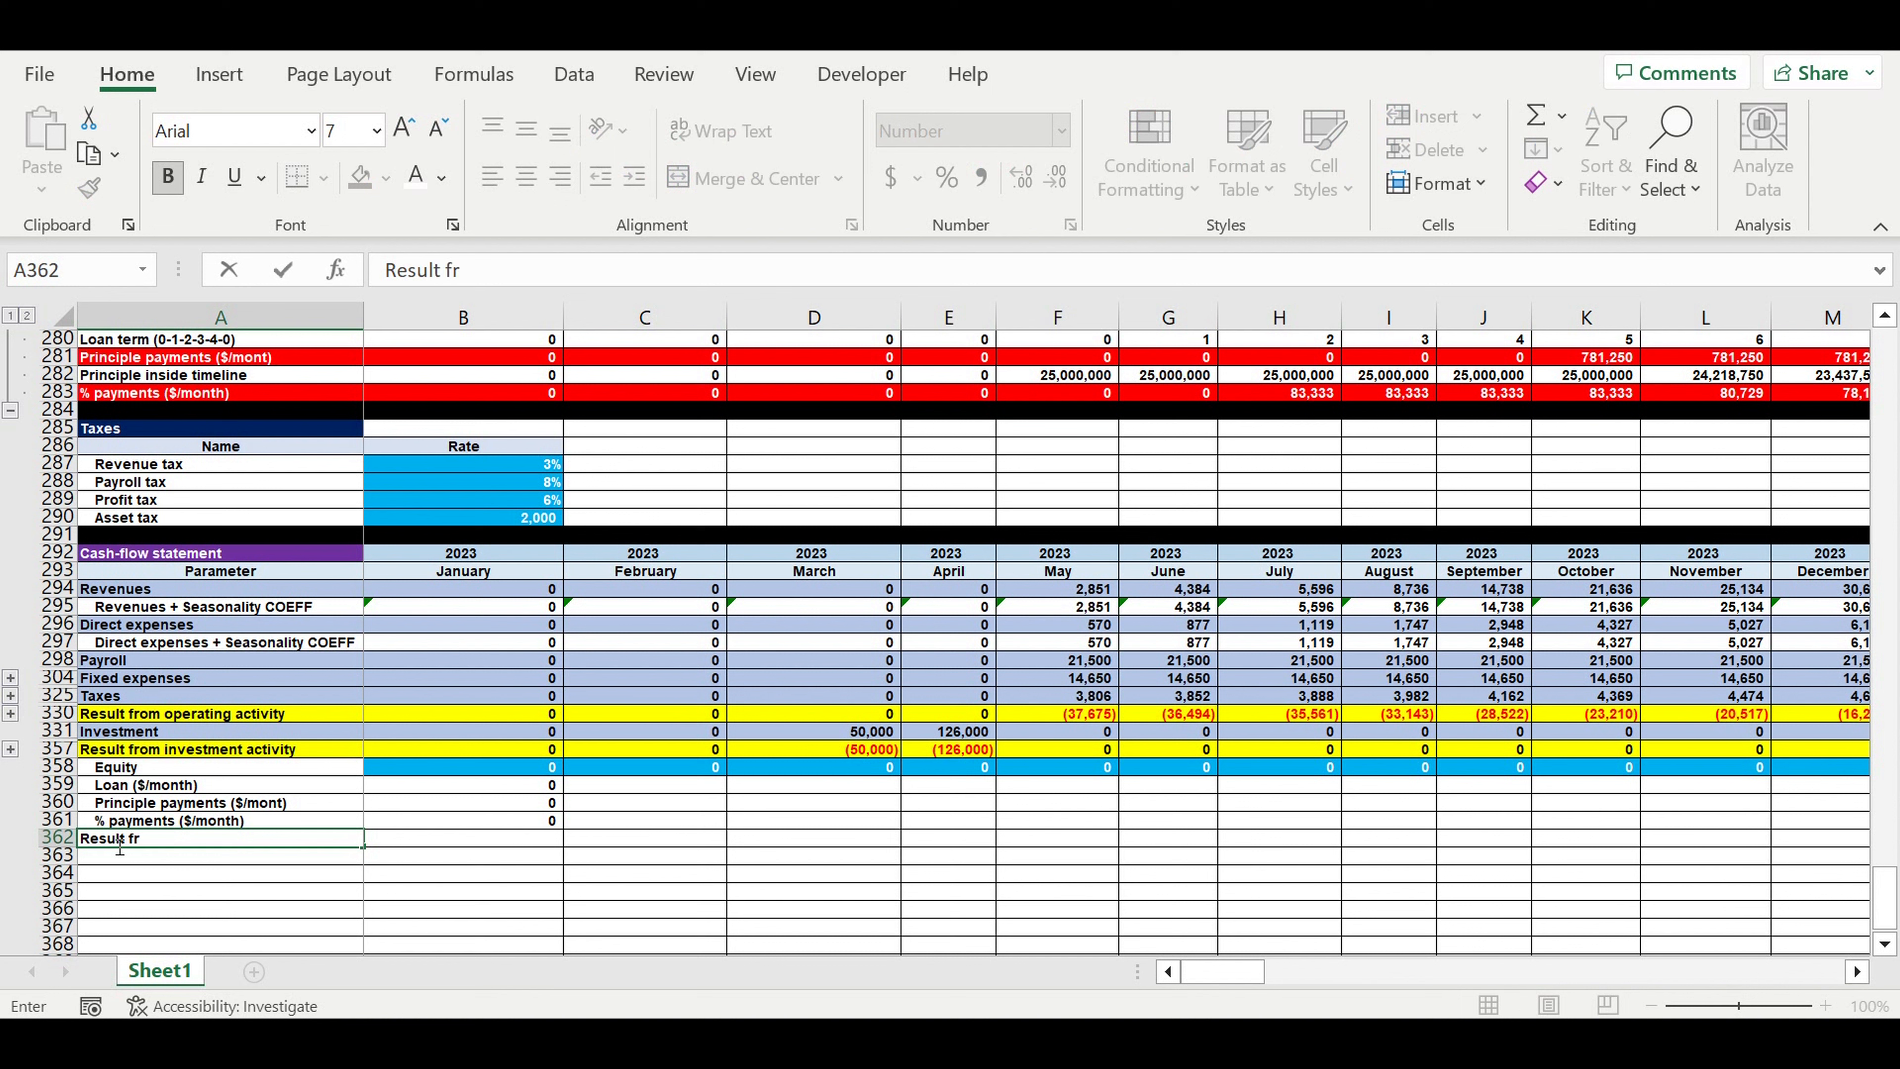
{"action": "type", "text": "om financing activ"}
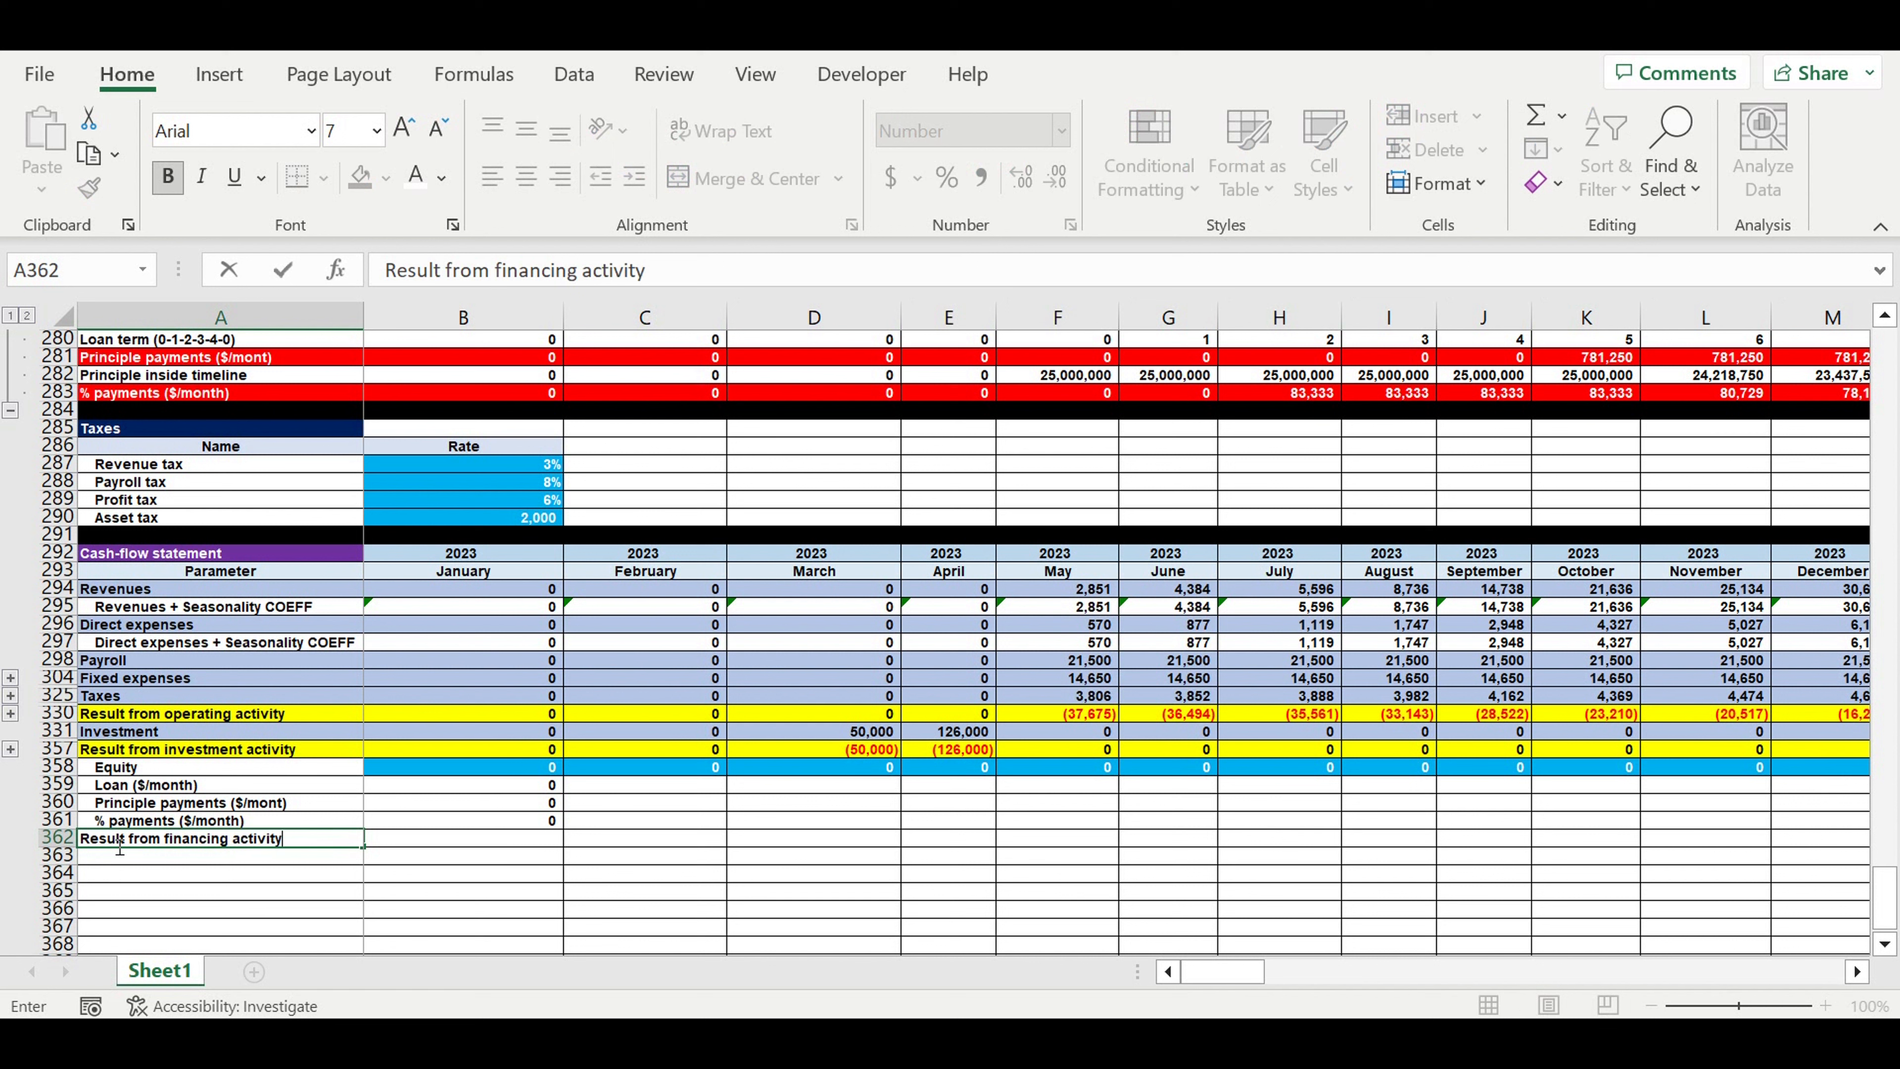
{"action": "key", "text": "Return"}
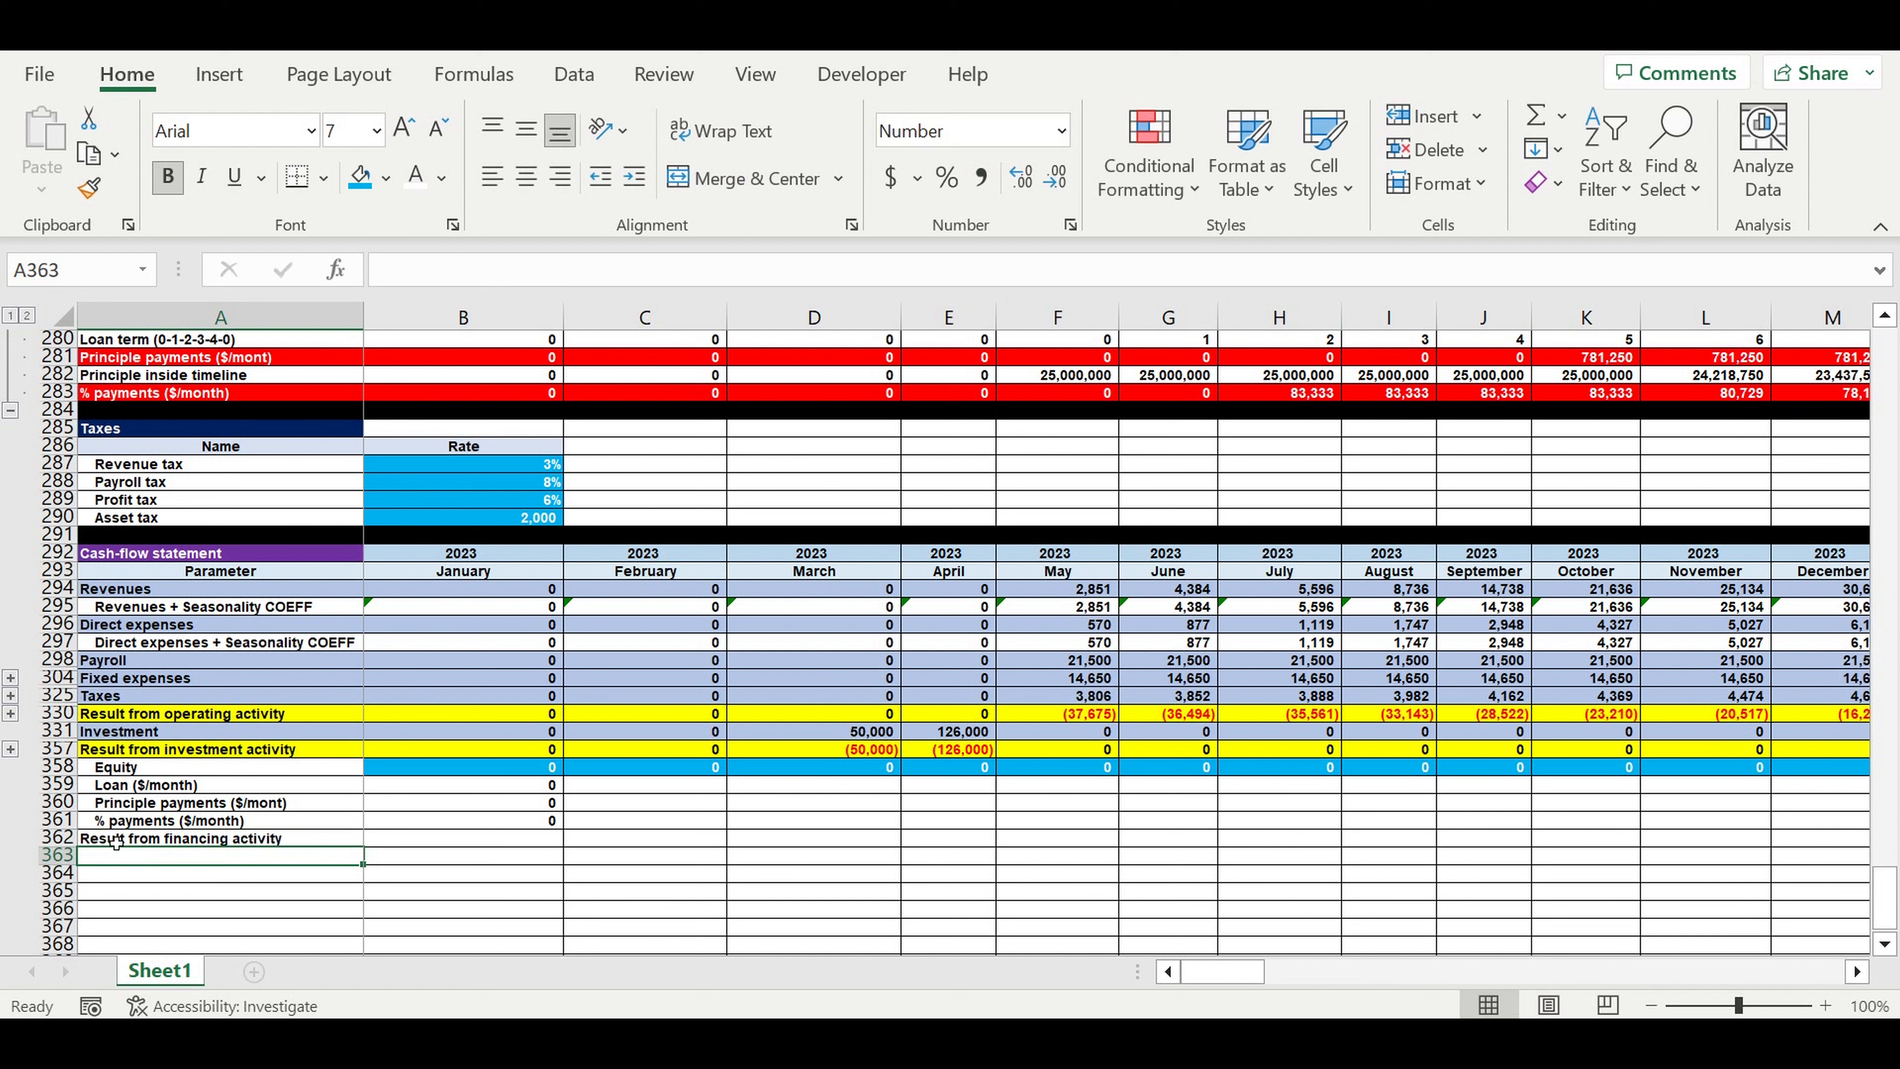
Enter the January result from financing activity in B362 as equity plus loan minus both payments, =B358+B359-B360-B361
{"action": "left_click", "coordinate": [406, 881]}
{"action": "left_click", "coordinate": [409, 846]}
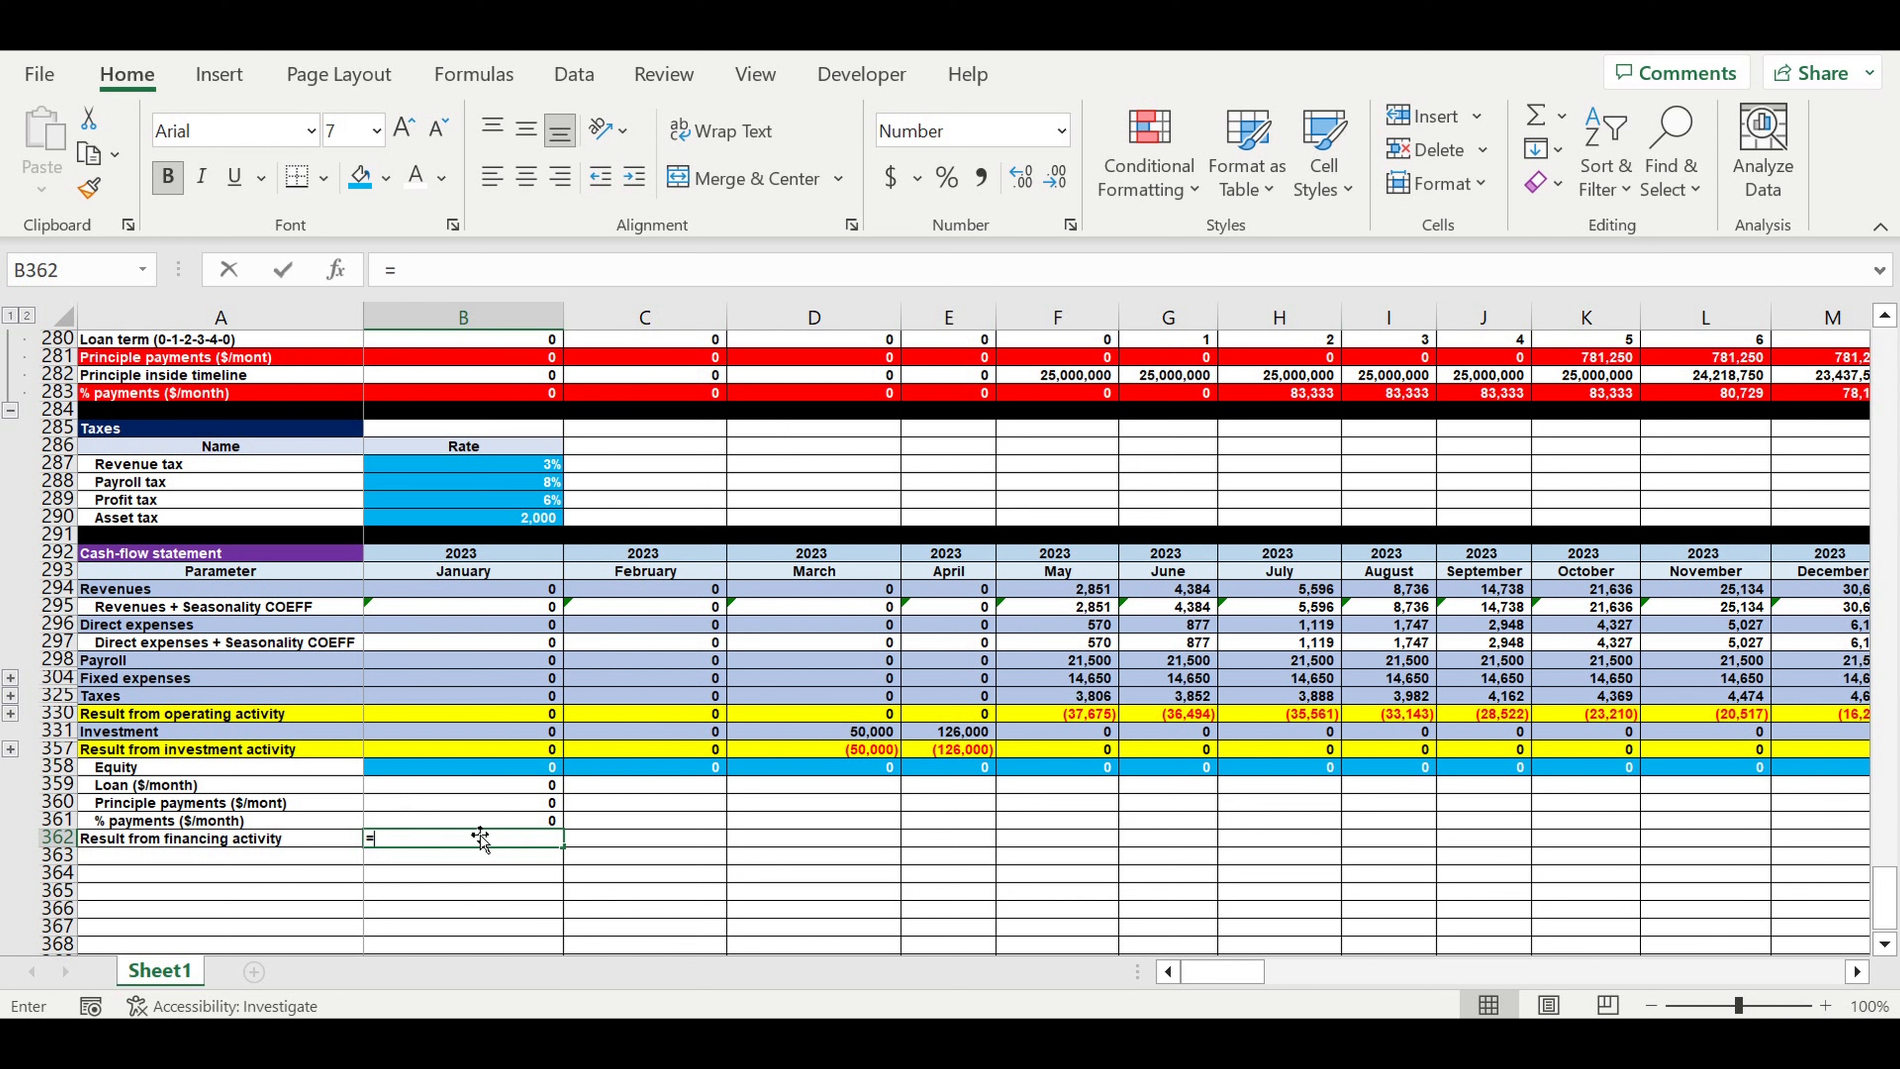
{"action": "type", "text": "="}
{"action": "left_click", "coordinate": [516, 771]}
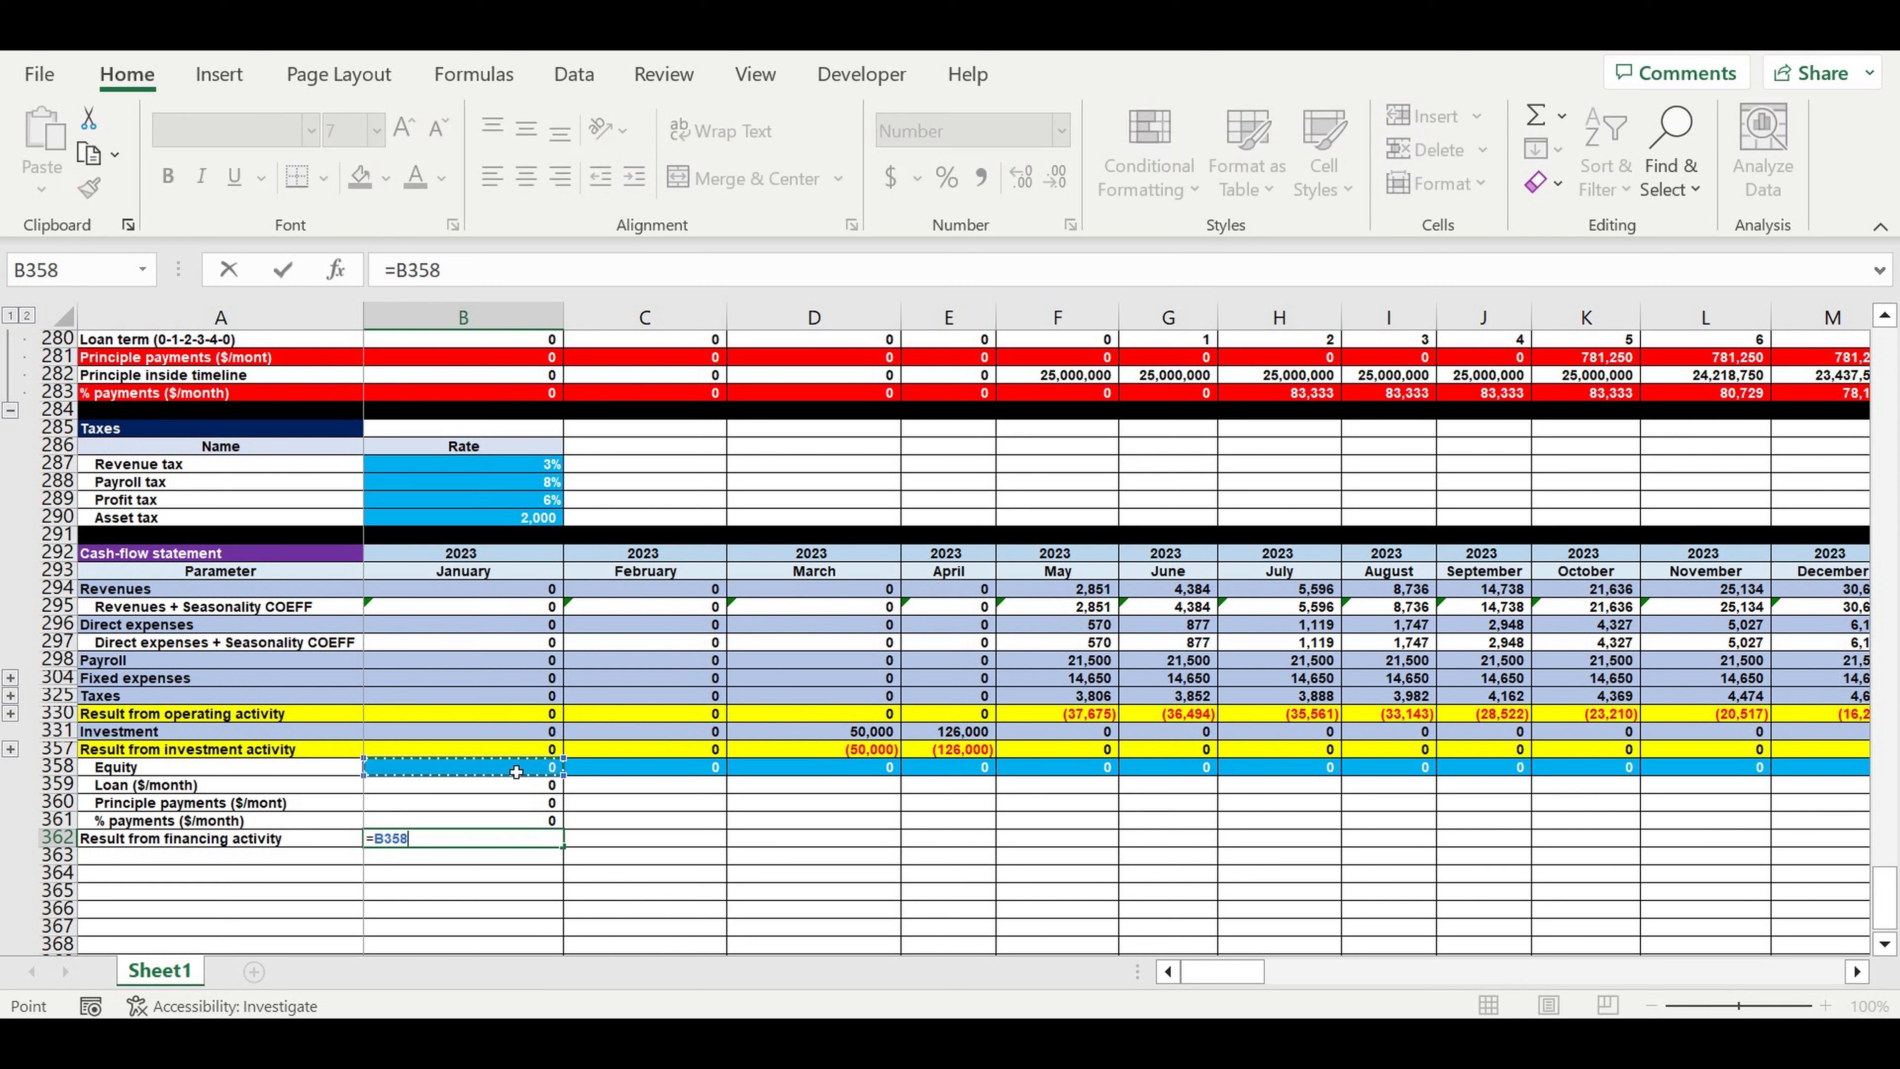
{"action": "type", "text": "+"}
{"action": "left_click", "coordinate": [507, 786]}
{"action": "type", "text": "-"}
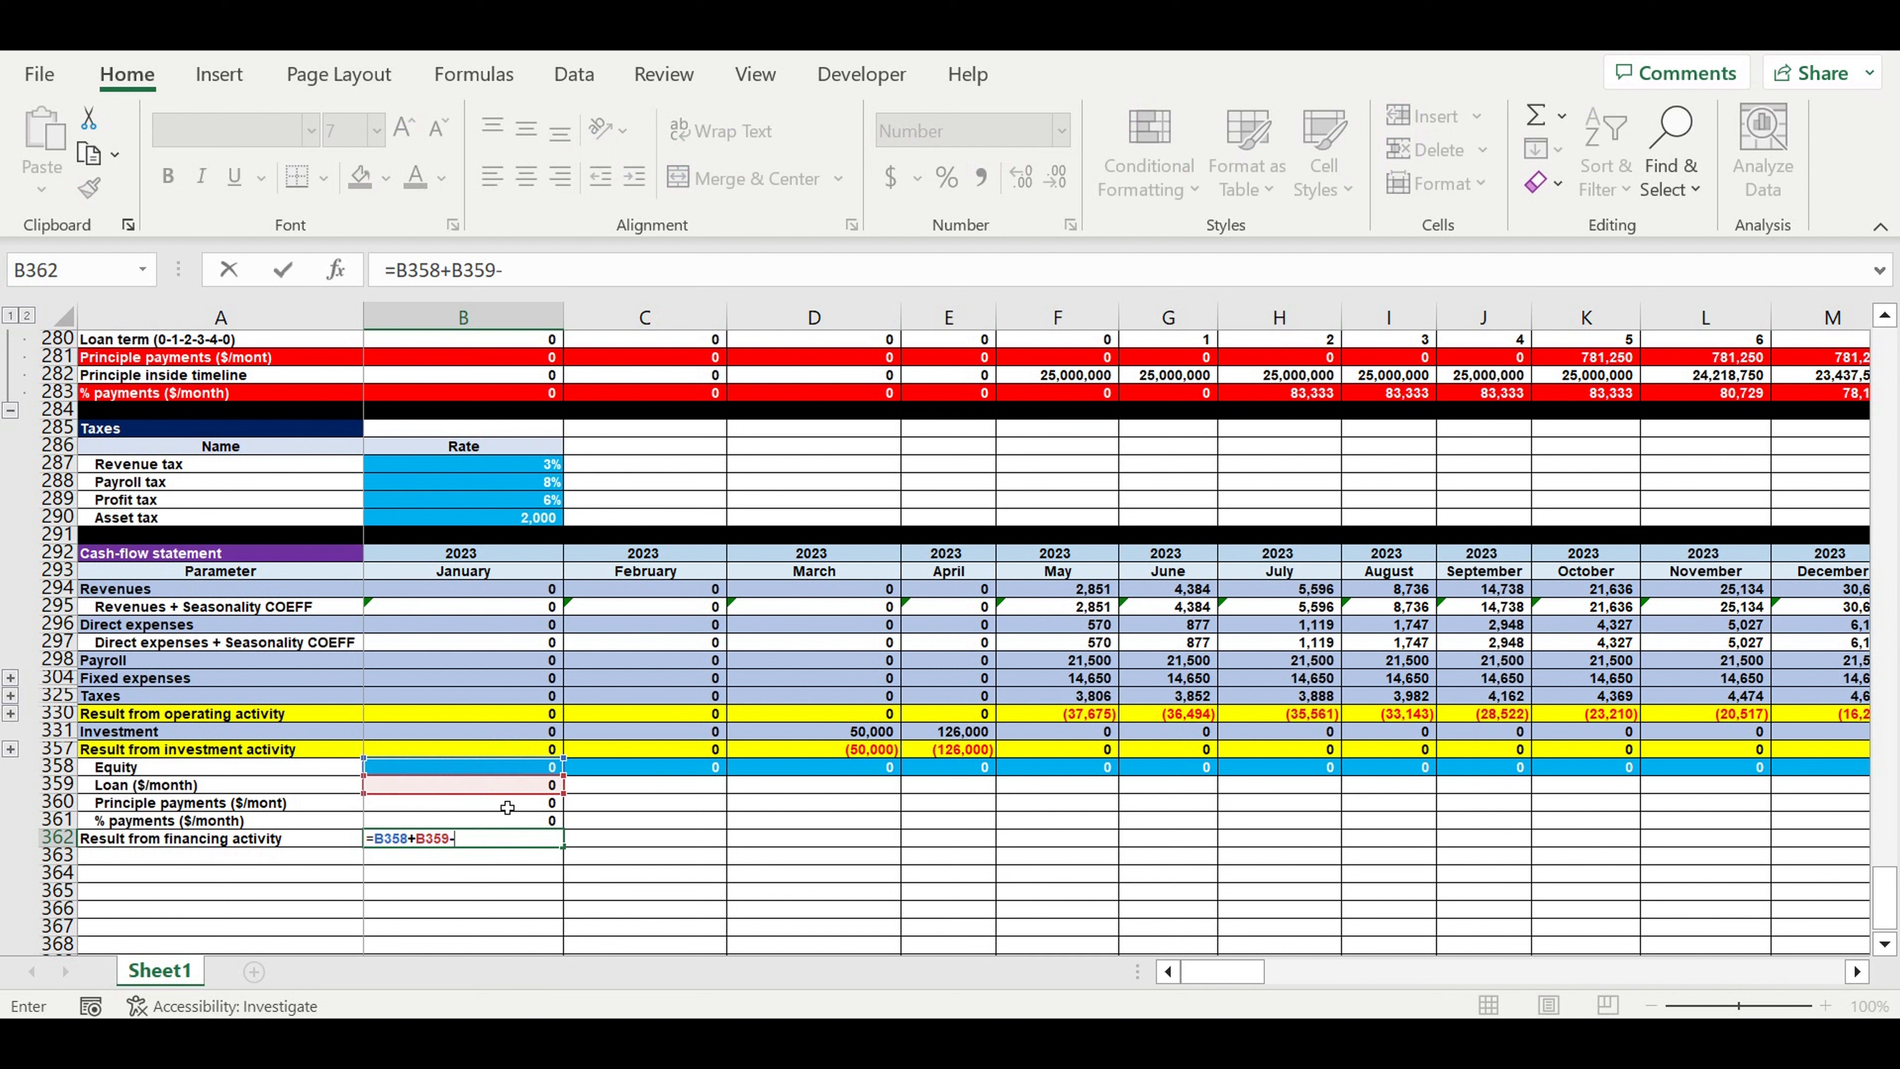
{"action": "left_click", "coordinate": [479, 803]}
{"action": "type", "text": "-"}
{"action": "left_click", "coordinate": [508, 824]}
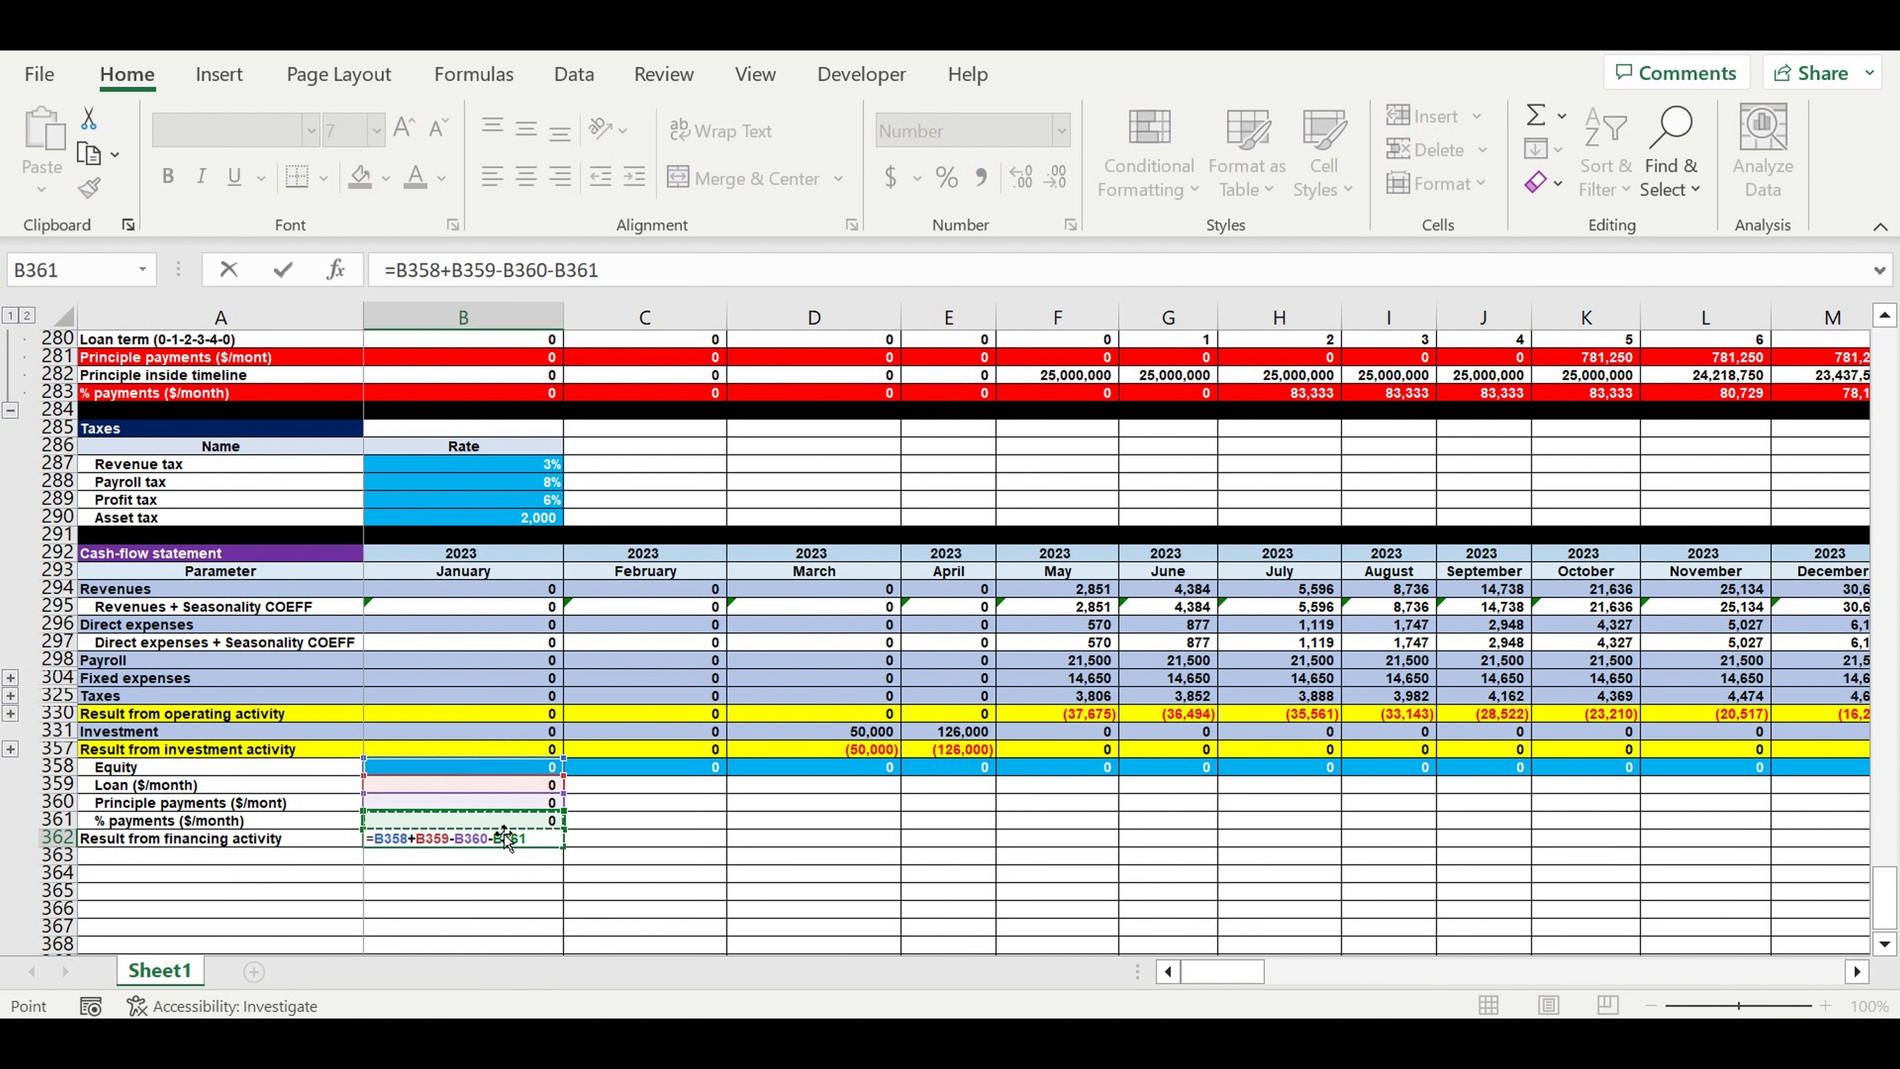
{"action": "key", "text": "Return"}
Fill the January loan, payment and financing result formulas in B359:B362 across all months through December 2032 in column DQ
{"action": "left_click_drag", "start_coordinate": [525, 789], "coordinate": [1721, 843]}
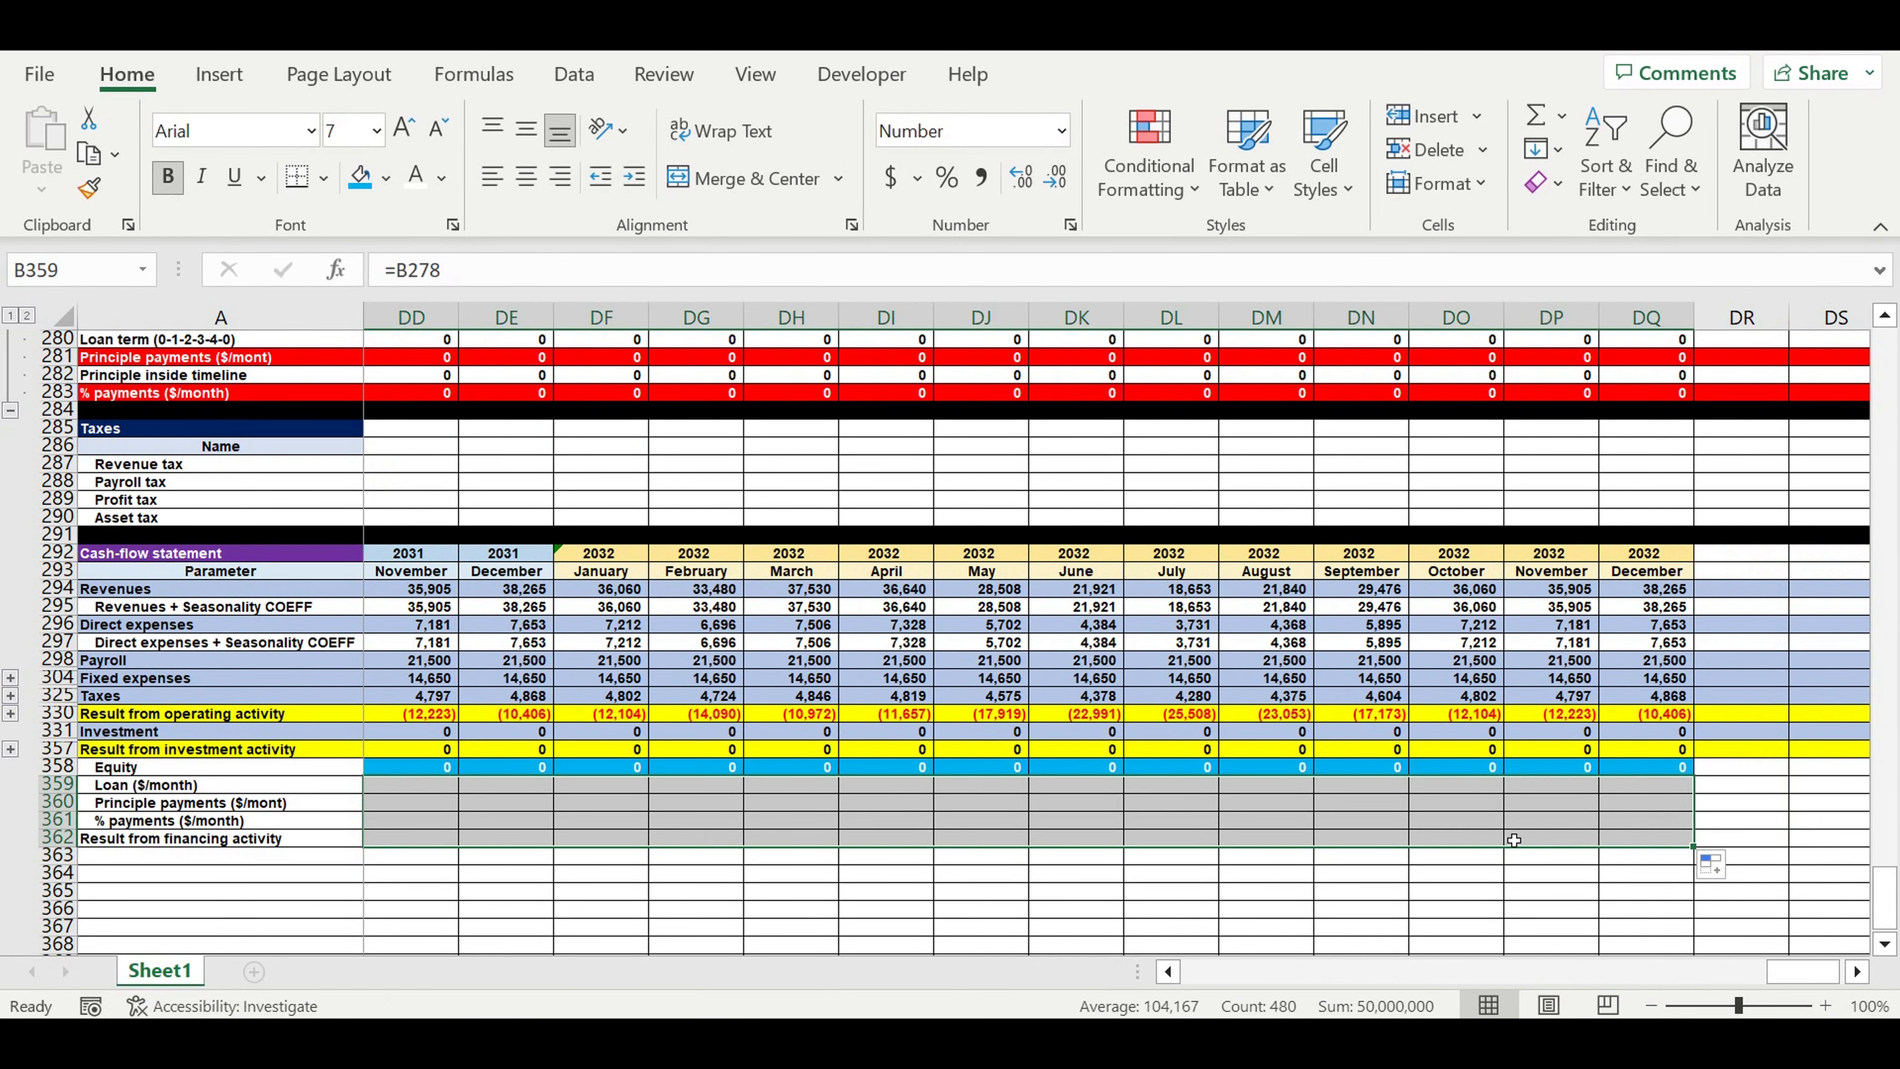
{"action": "left_click", "coordinate": [1437, 820]}
{"action": "left_click_drag", "start_coordinate": [1775, 974], "coordinate": [1128, 1001]}
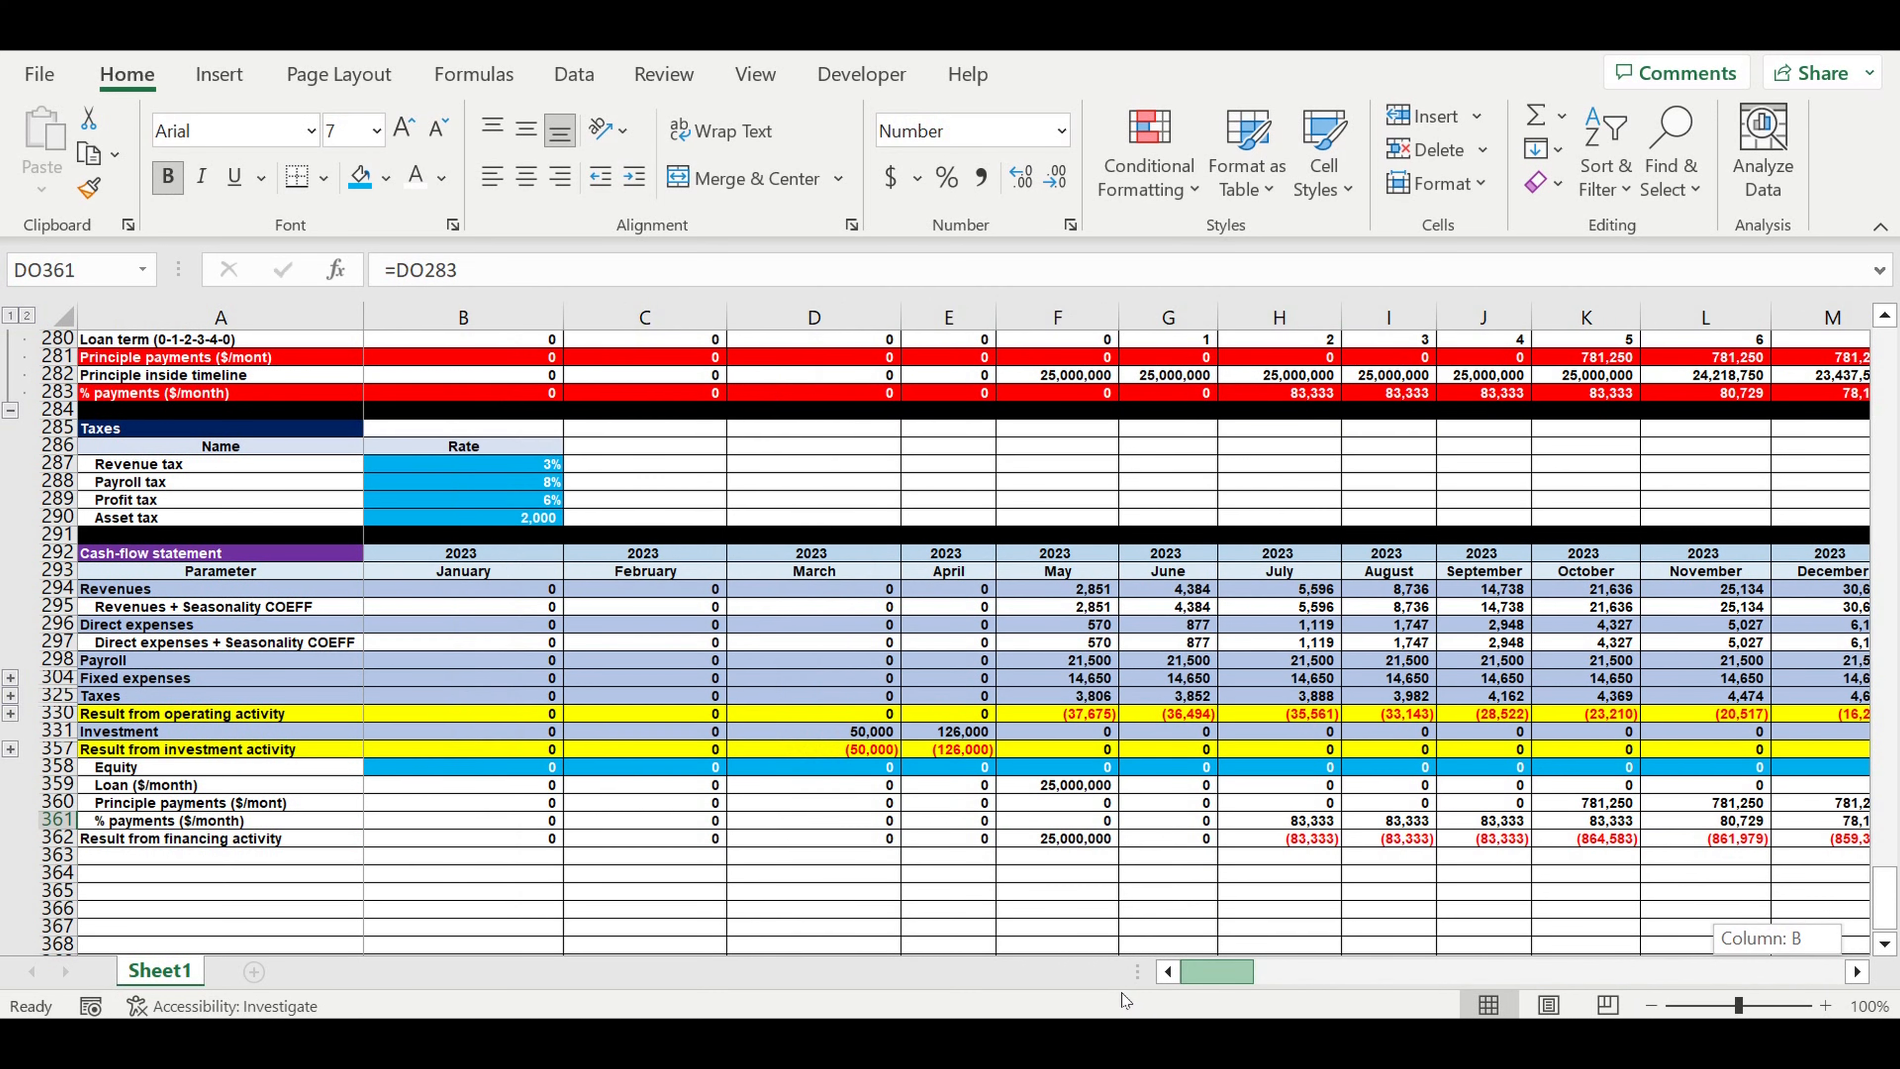
Fill row 362, the result from financing activity, with yellow
{"action": "left_click", "coordinate": [861, 876]}
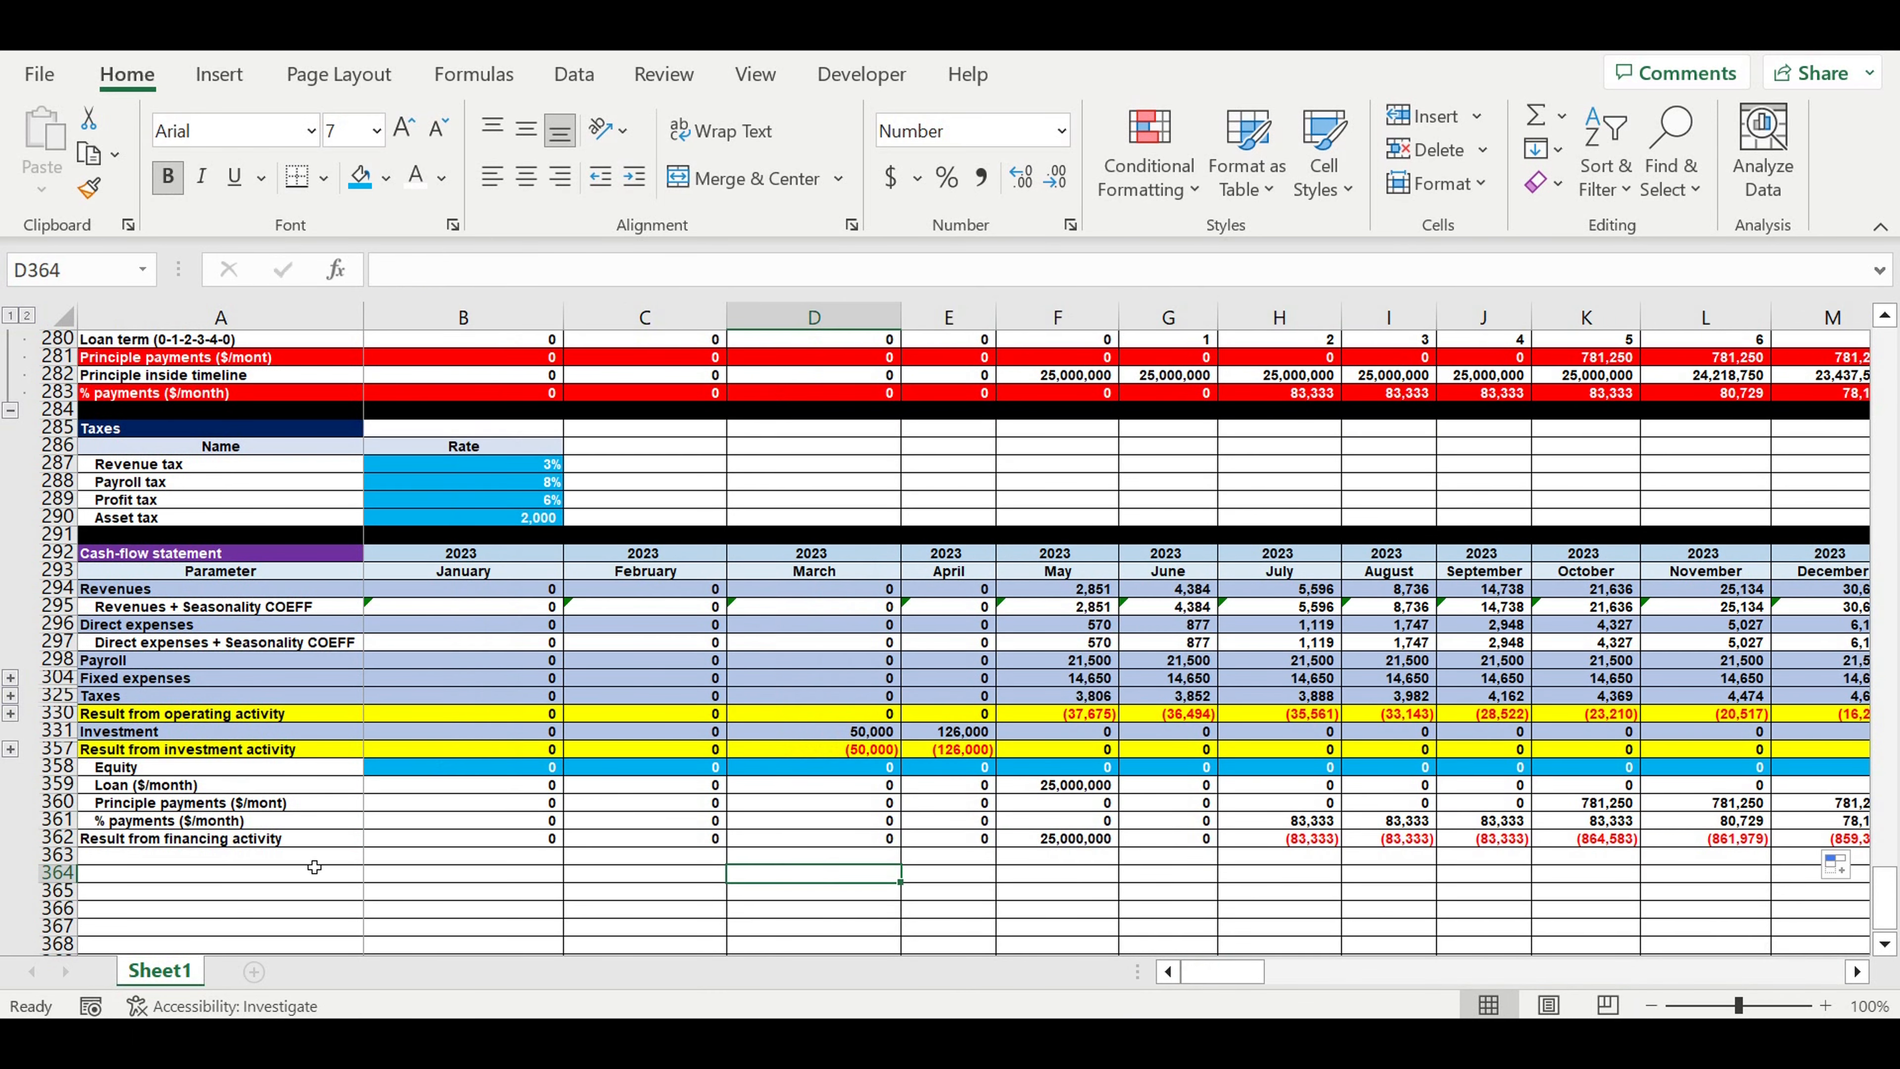
{"action": "left_click", "coordinate": [66, 839]}
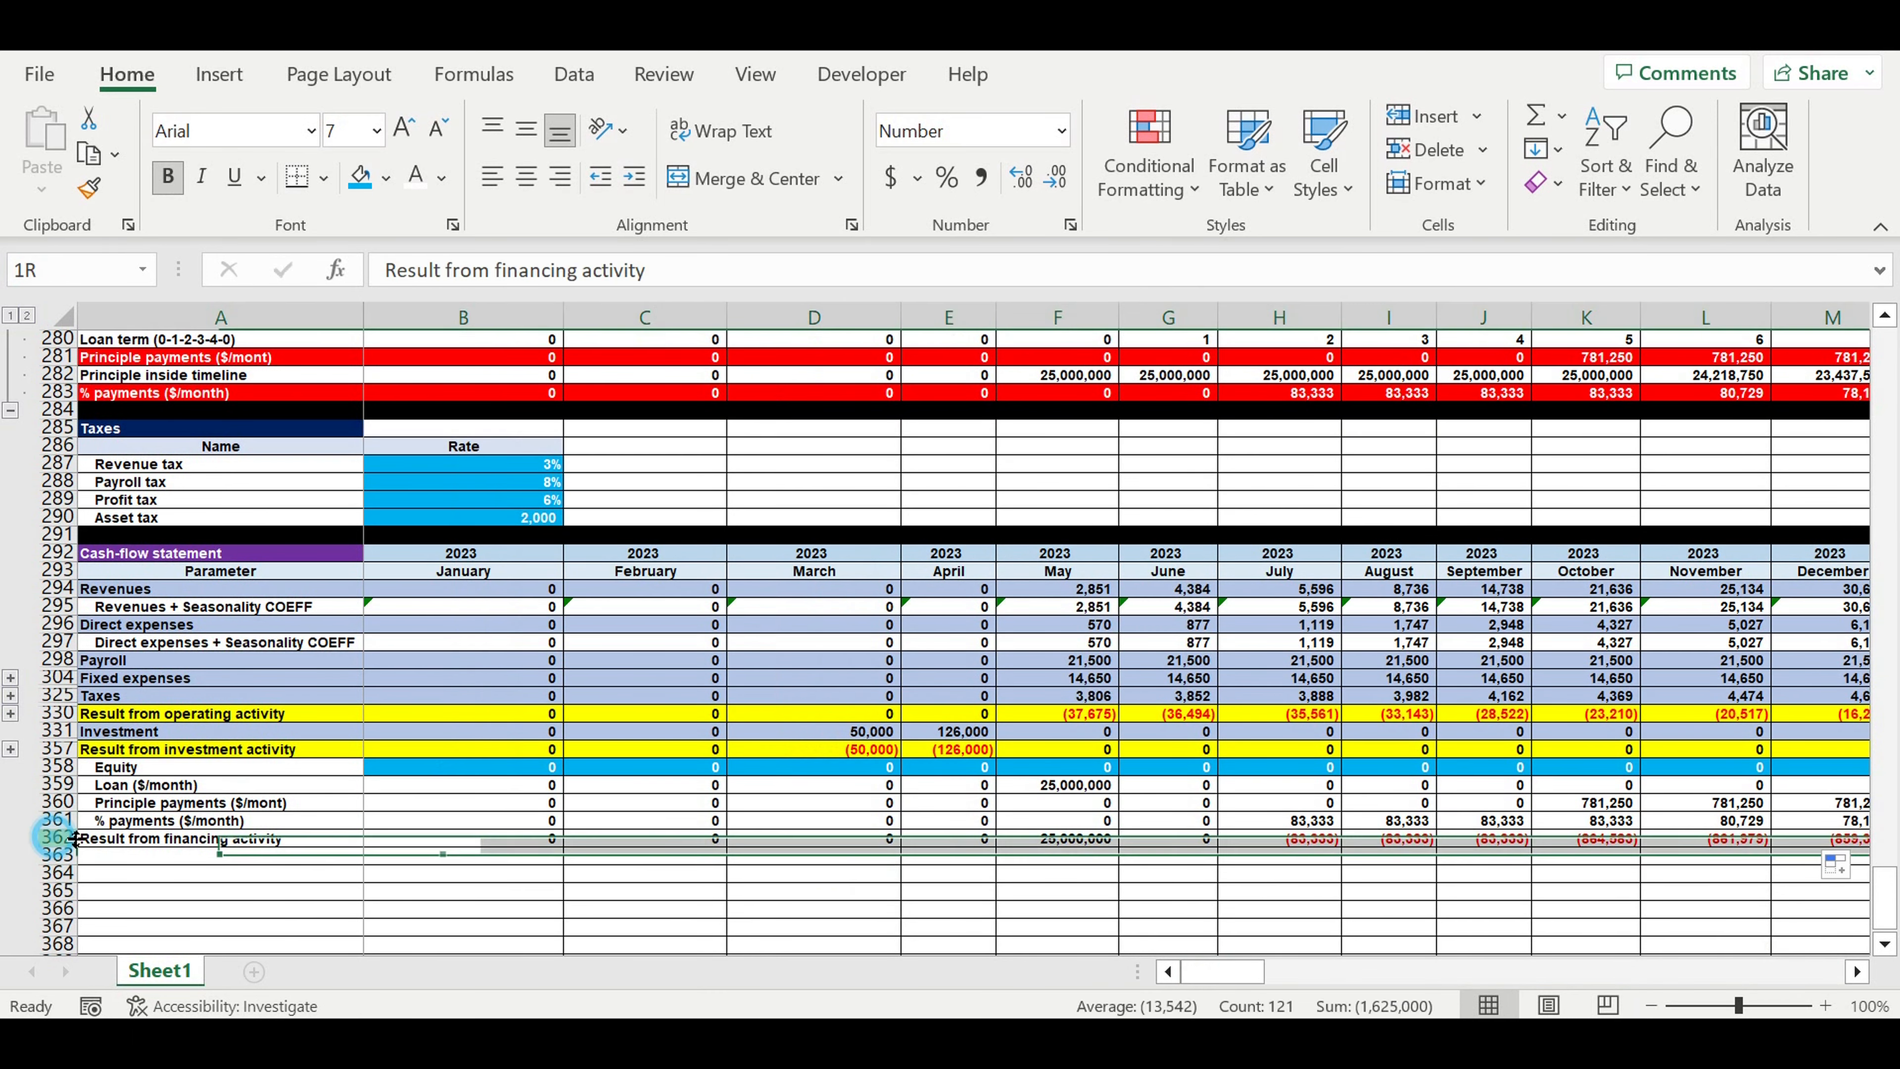
{"action": "left_click", "coordinate": [386, 177]}
{"action": "left_click", "coordinate": [436, 455]}
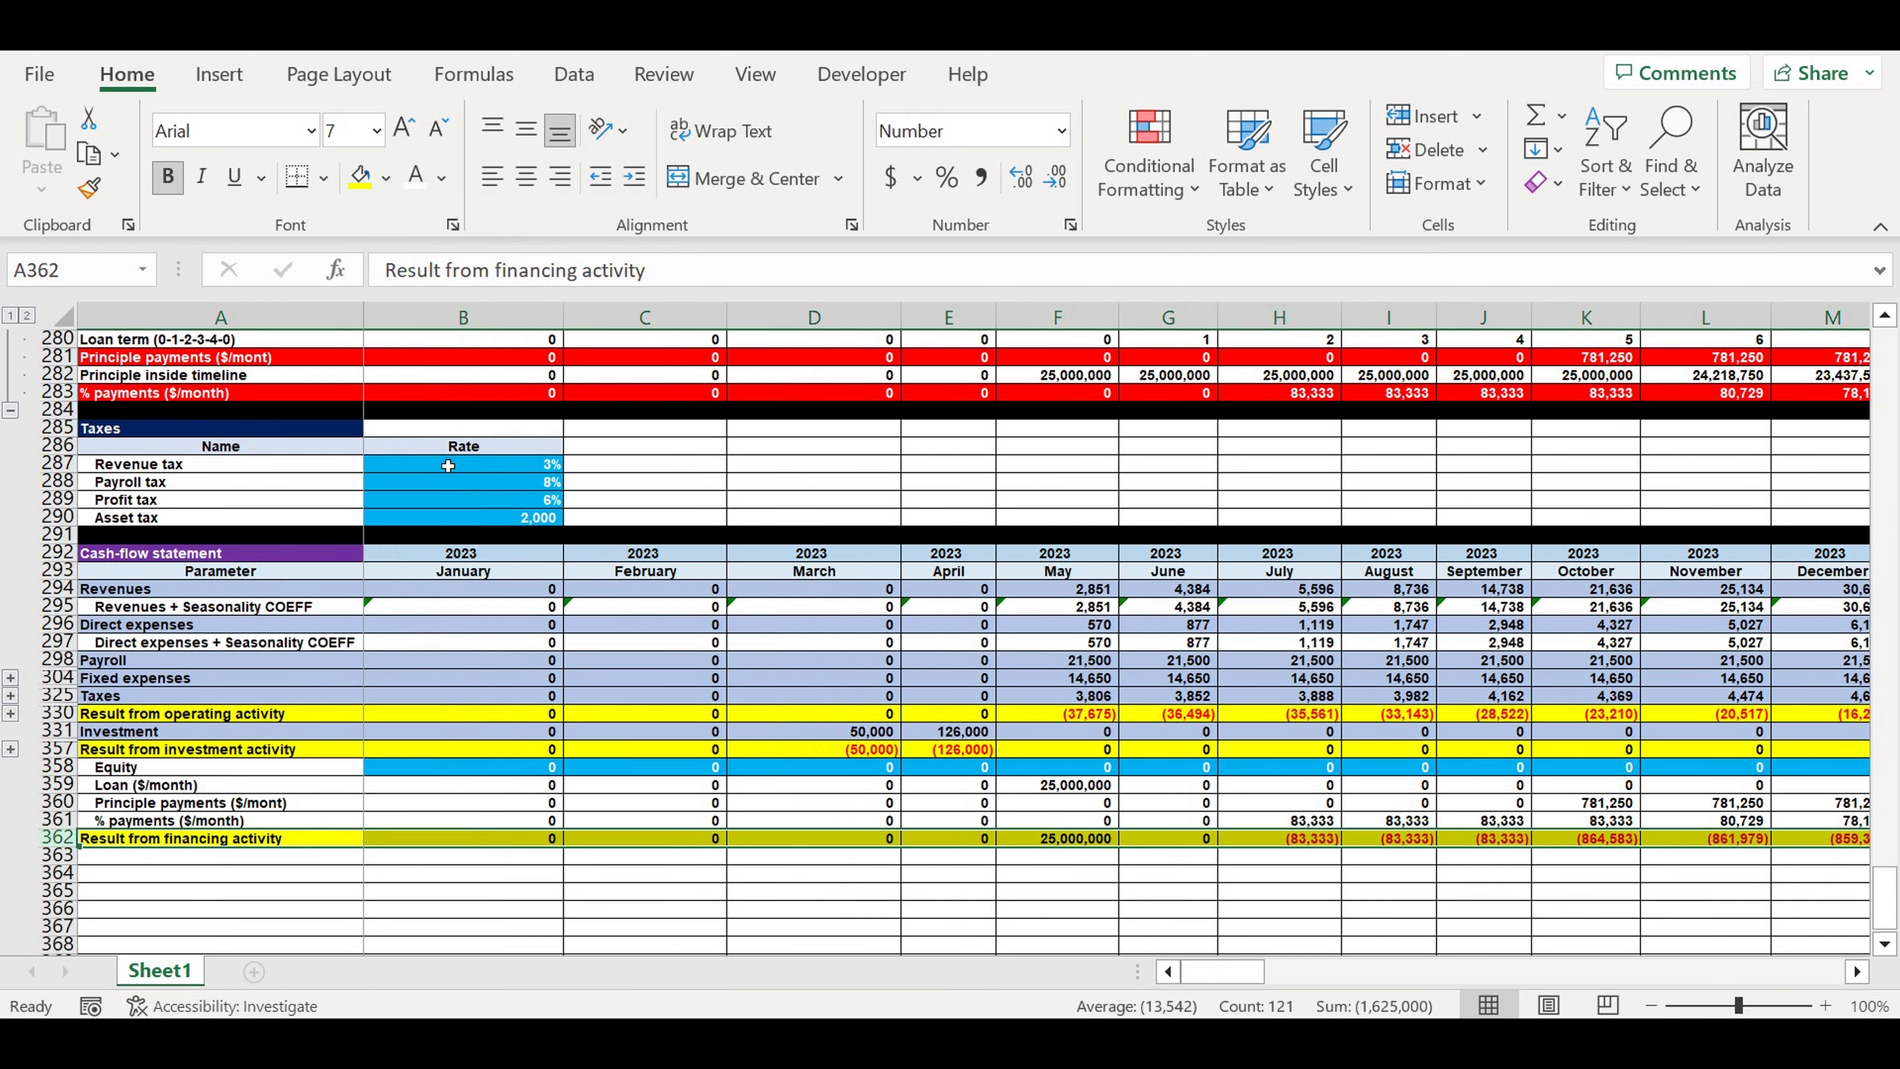
{"action": "left_click", "coordinate": [295, 714]}
{"action": "left_click", "coordinate": [191, 820]}
{"action": "left_click", "coordinate": [489, 901]}
Add the label "Cash balance at the beginning of period" in A363
{"action": "scroll", "coordinate": [419, 808], "scroll_direction": "down", "scroll_amount": 2}
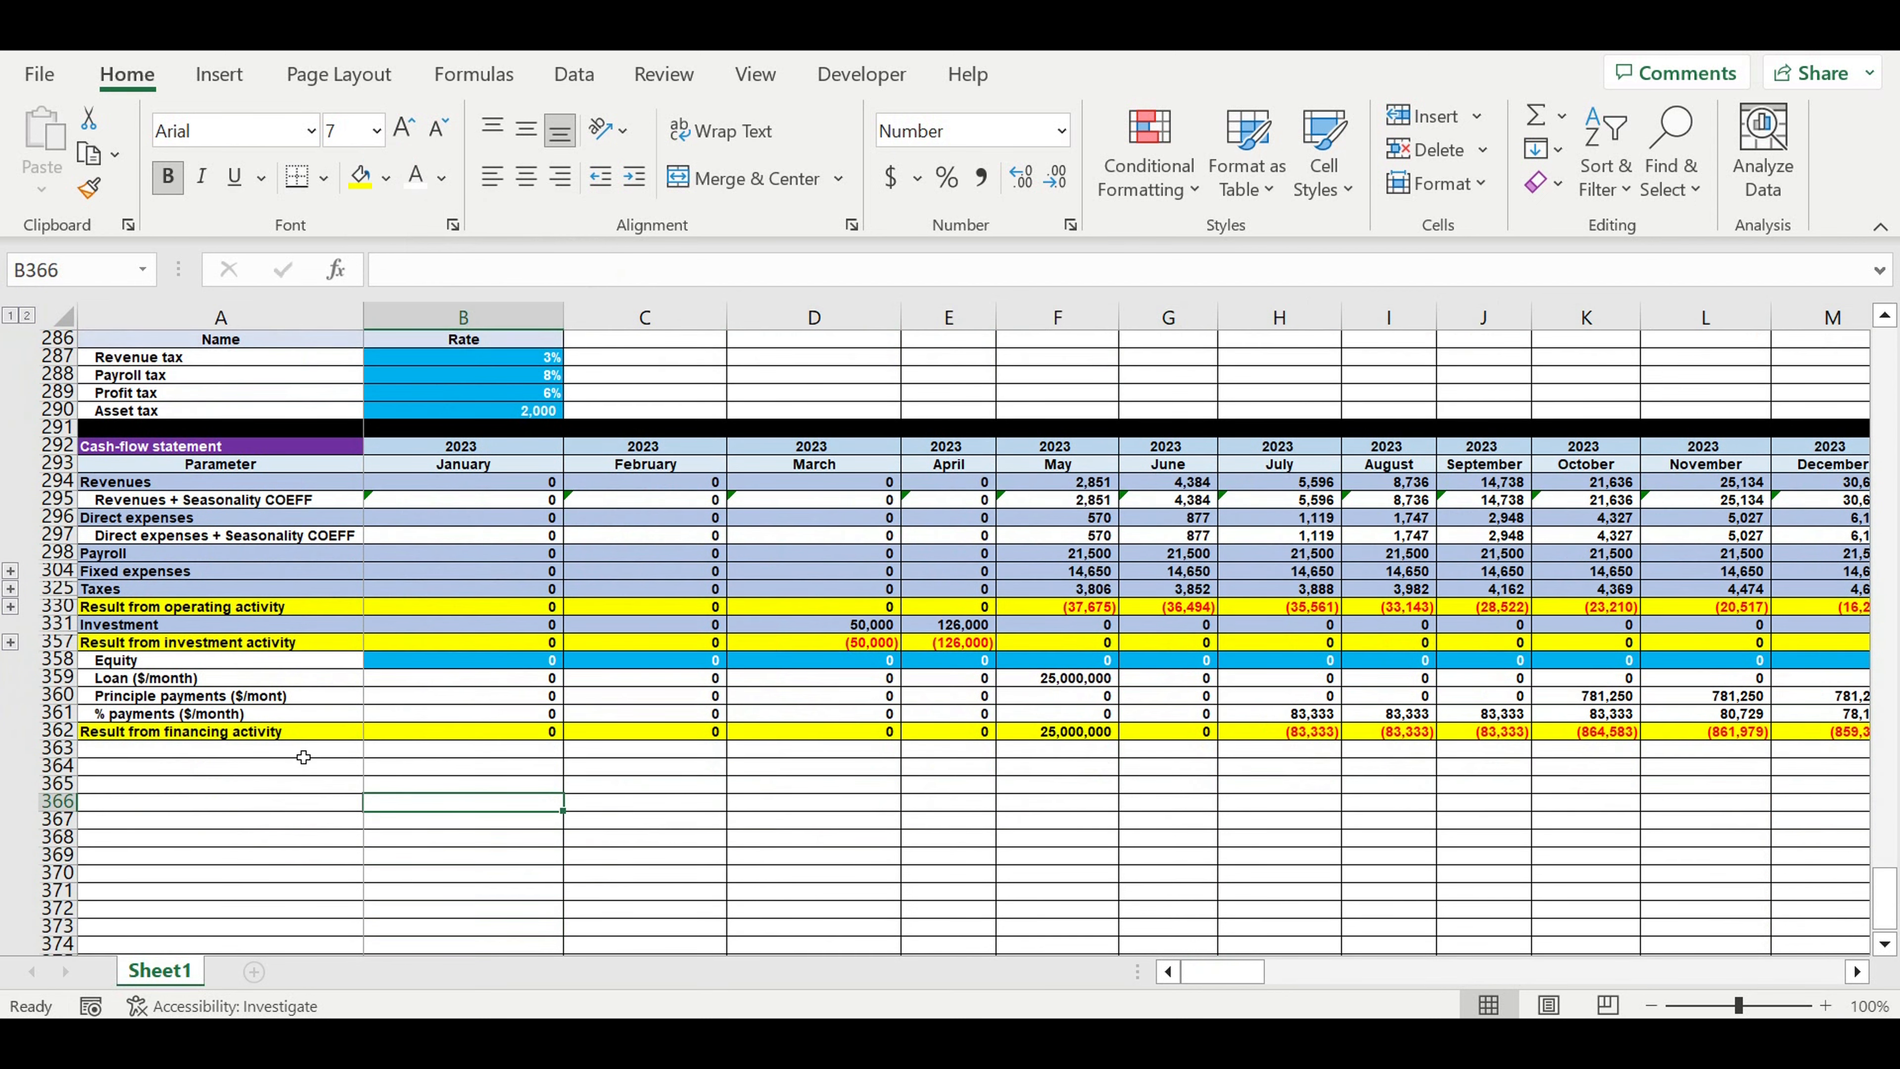
{"action": "left_click", "coordinate": [297, 749]}
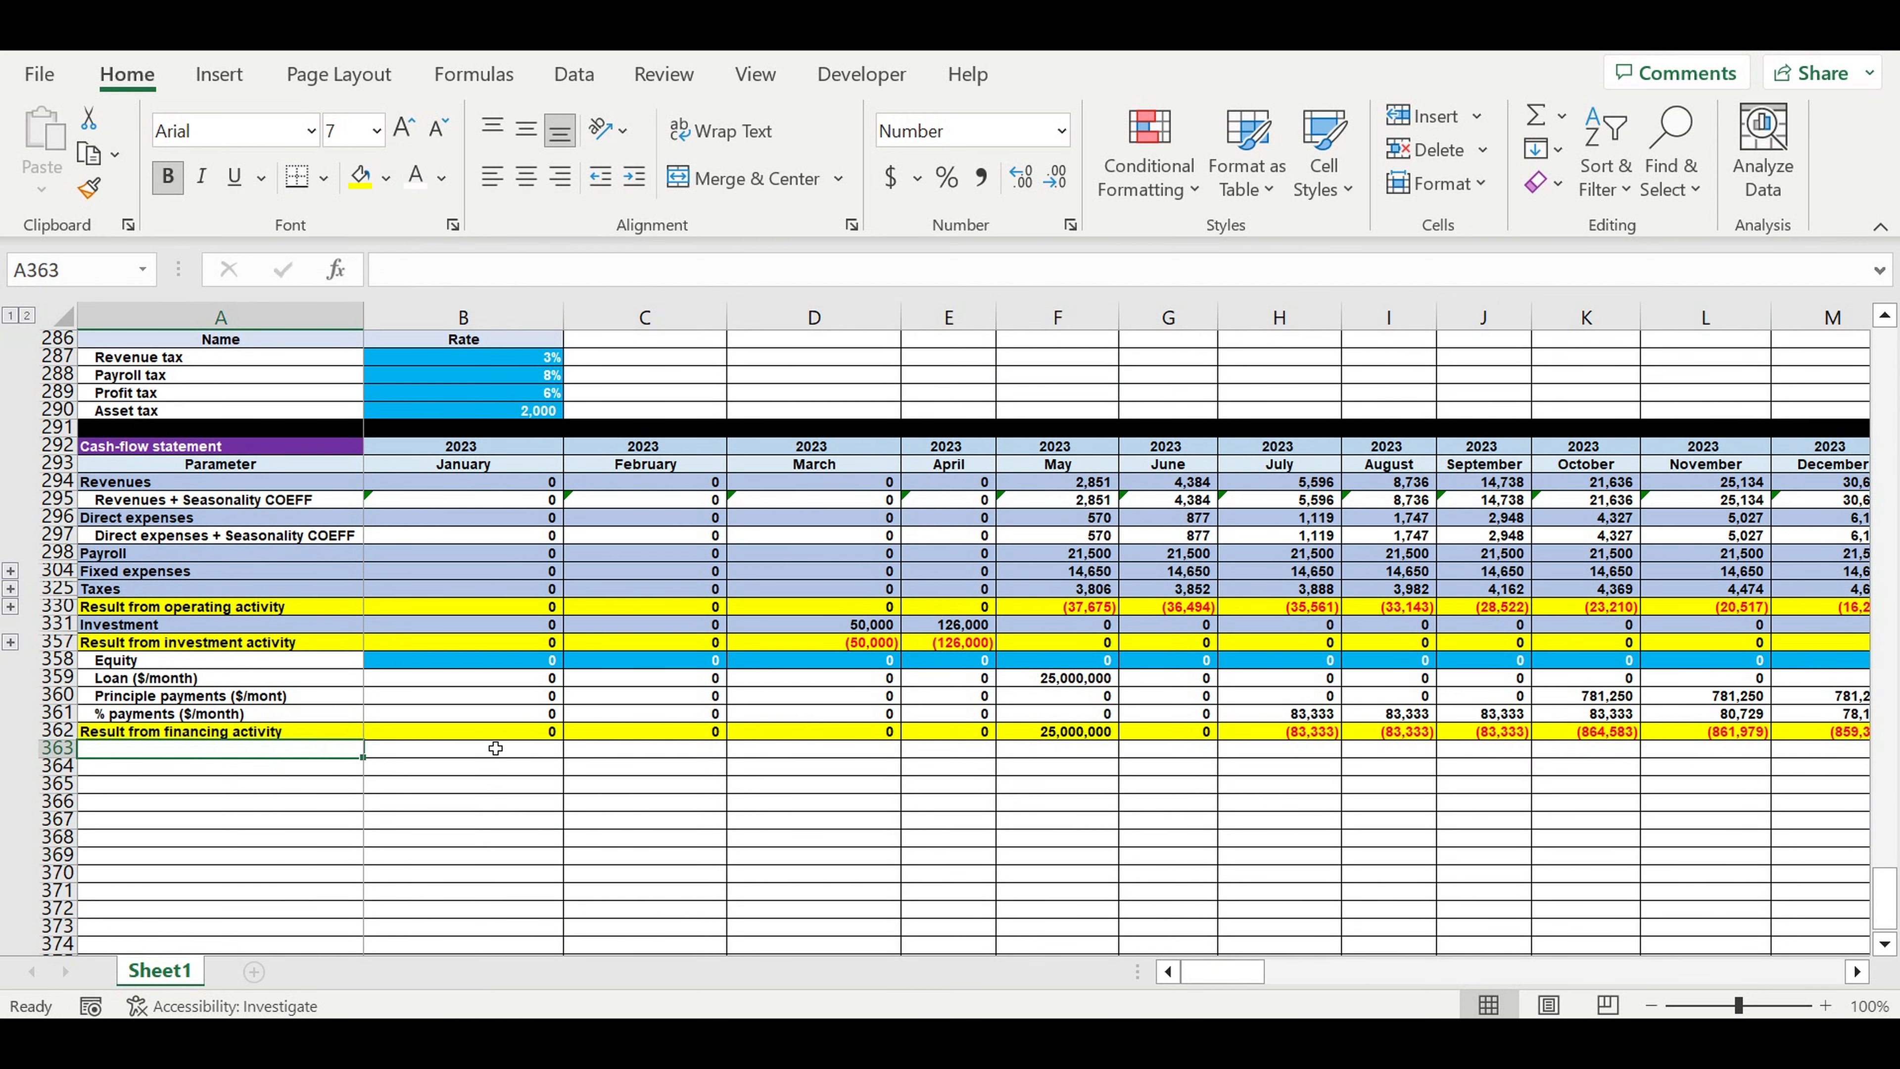
{"action": "type", "text": "Cash balanc"}
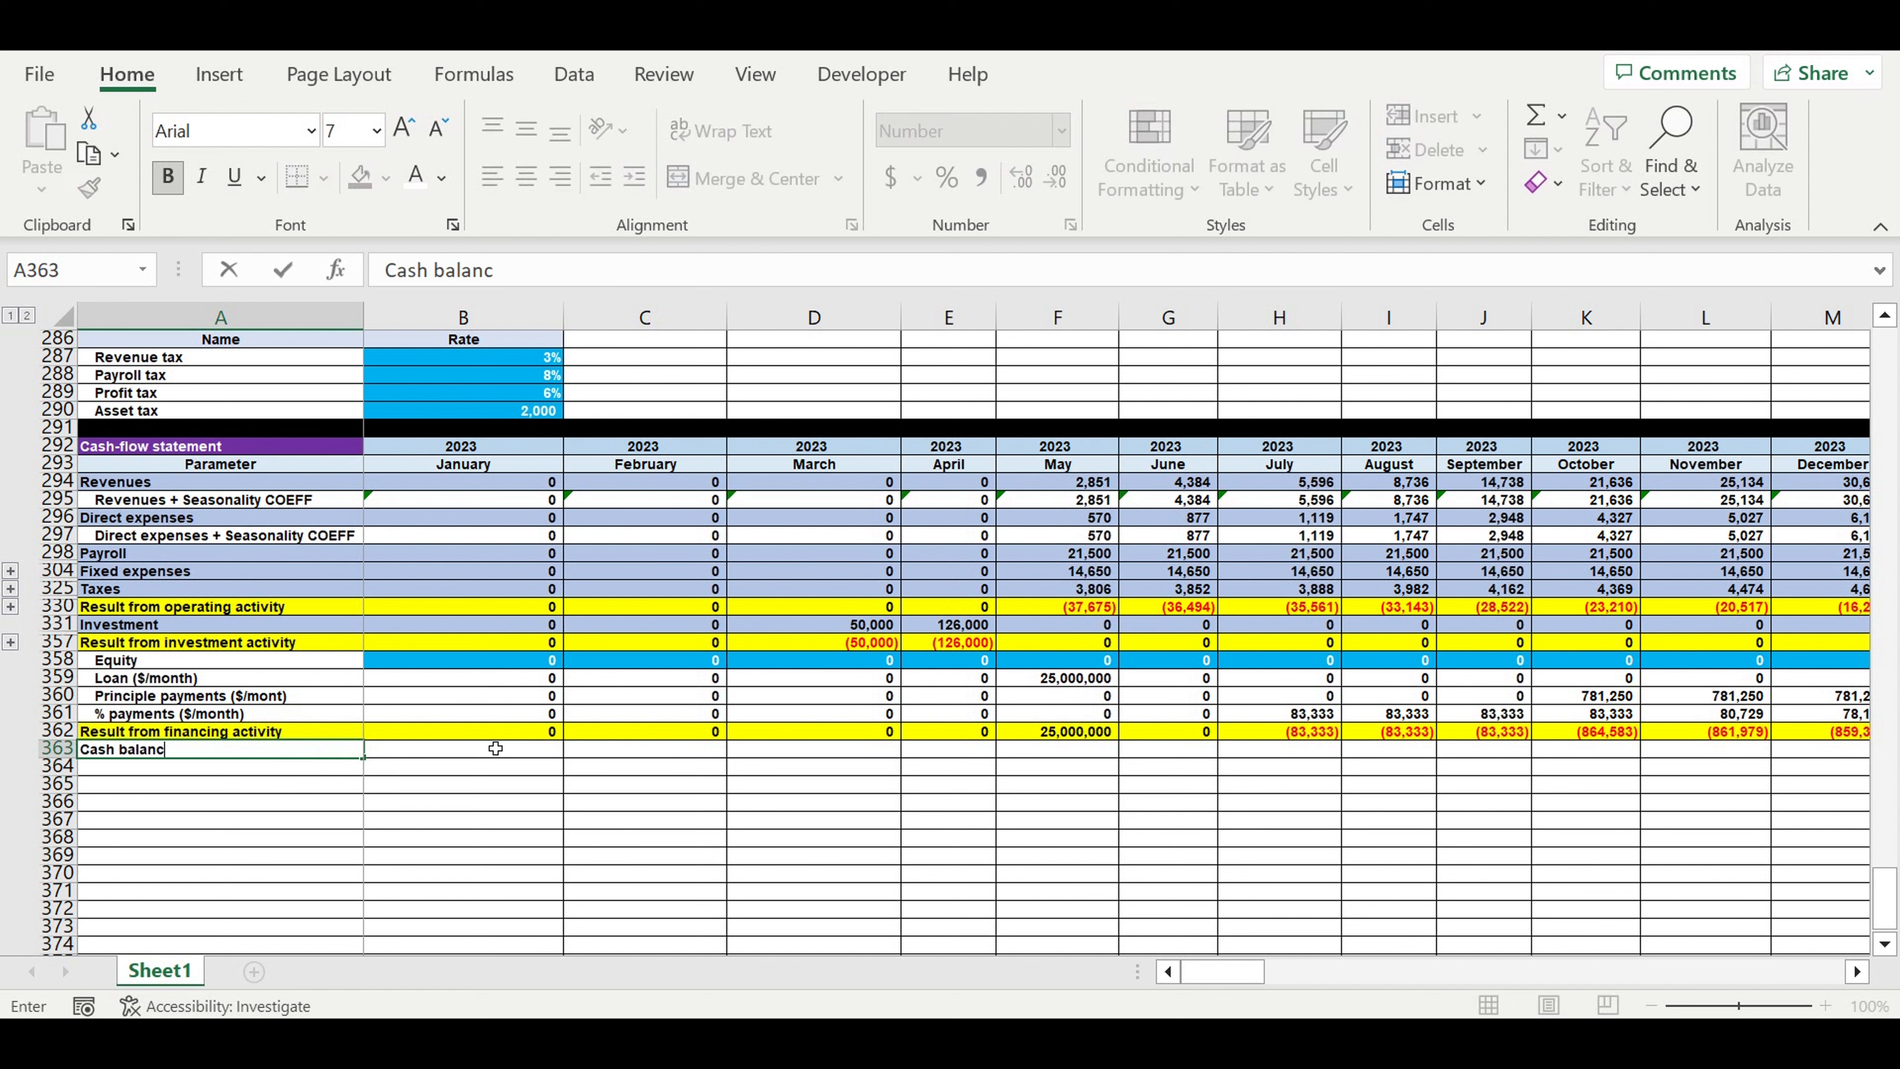
{"action": "type", "text": "e at the beginning of period"}
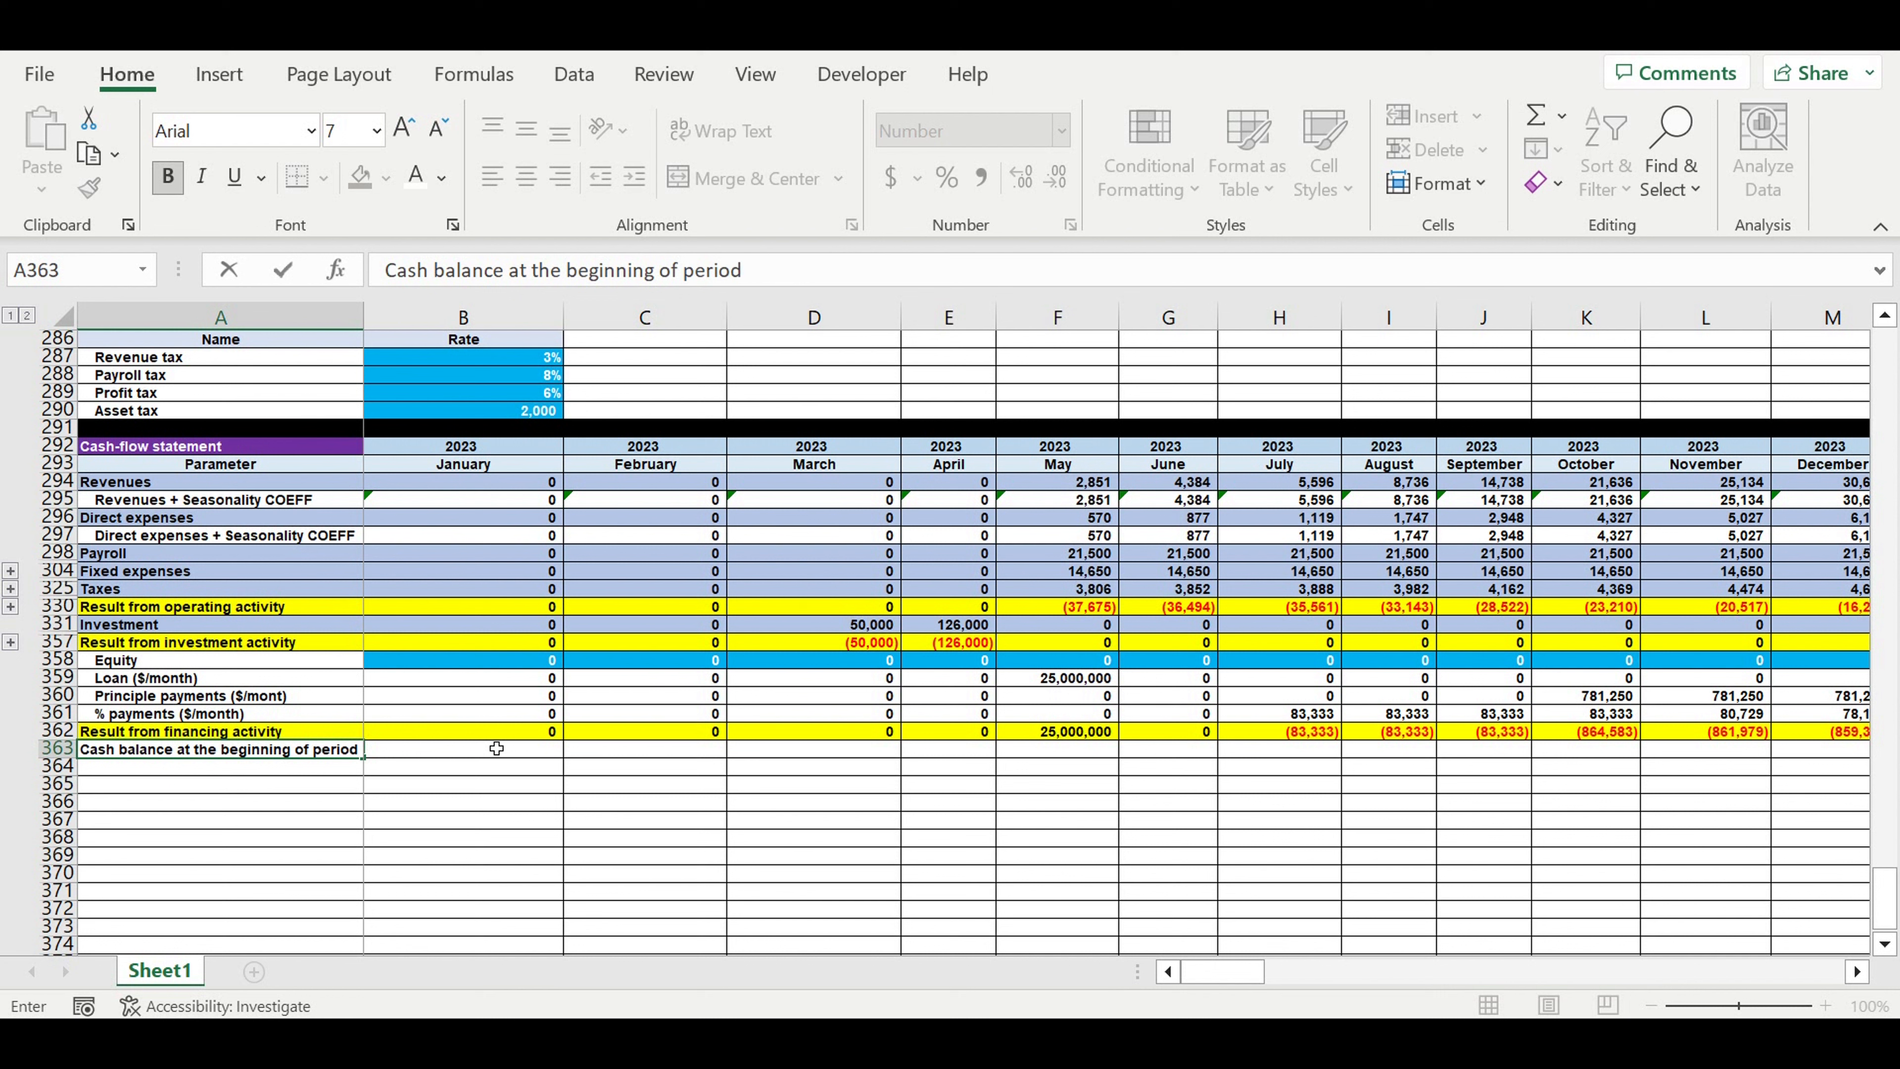
{"action": "key", "text": "Return"}
Copy the A363 label into A364 and reword it as "Cash balance at the end of period"
{"action": "left_click", "coordinate": [334, 751]}
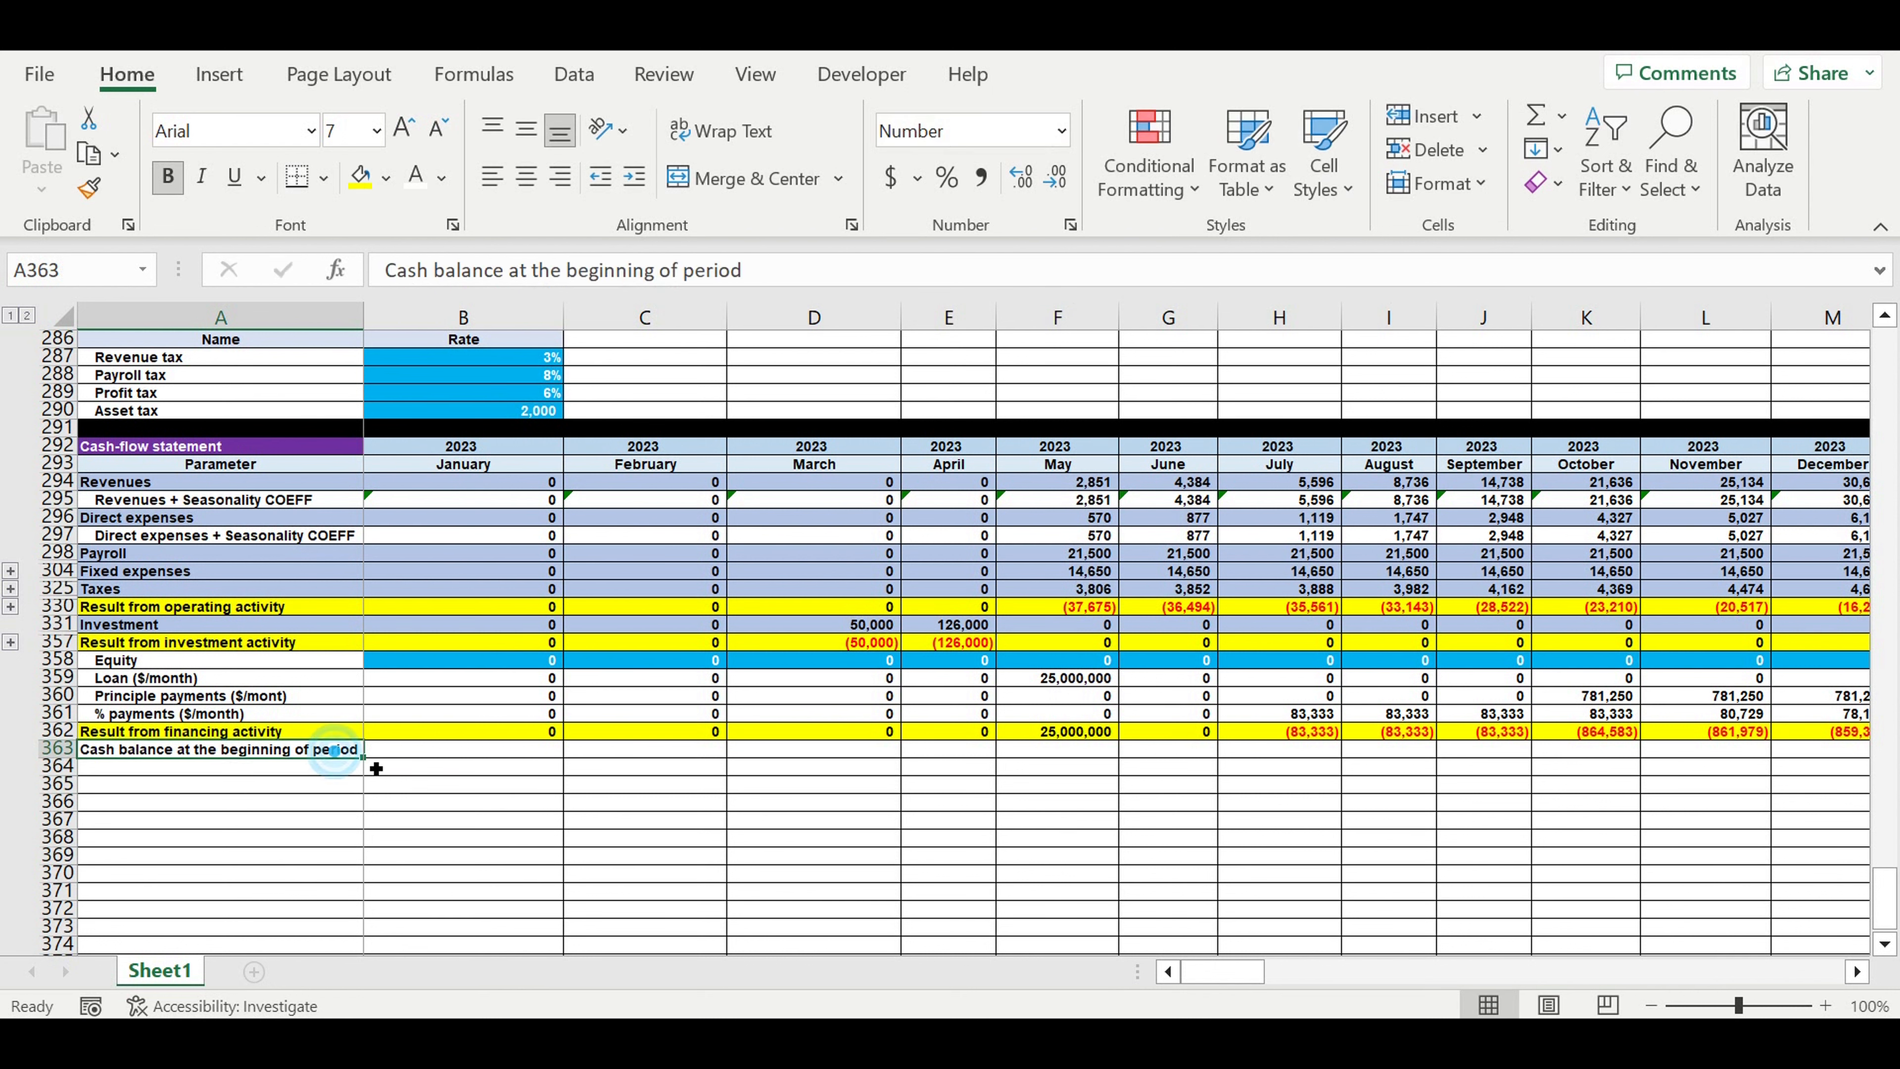
{"action": "left_click_drag", "start_coordinate": [363, 760], "coordinate": [366, 773]}
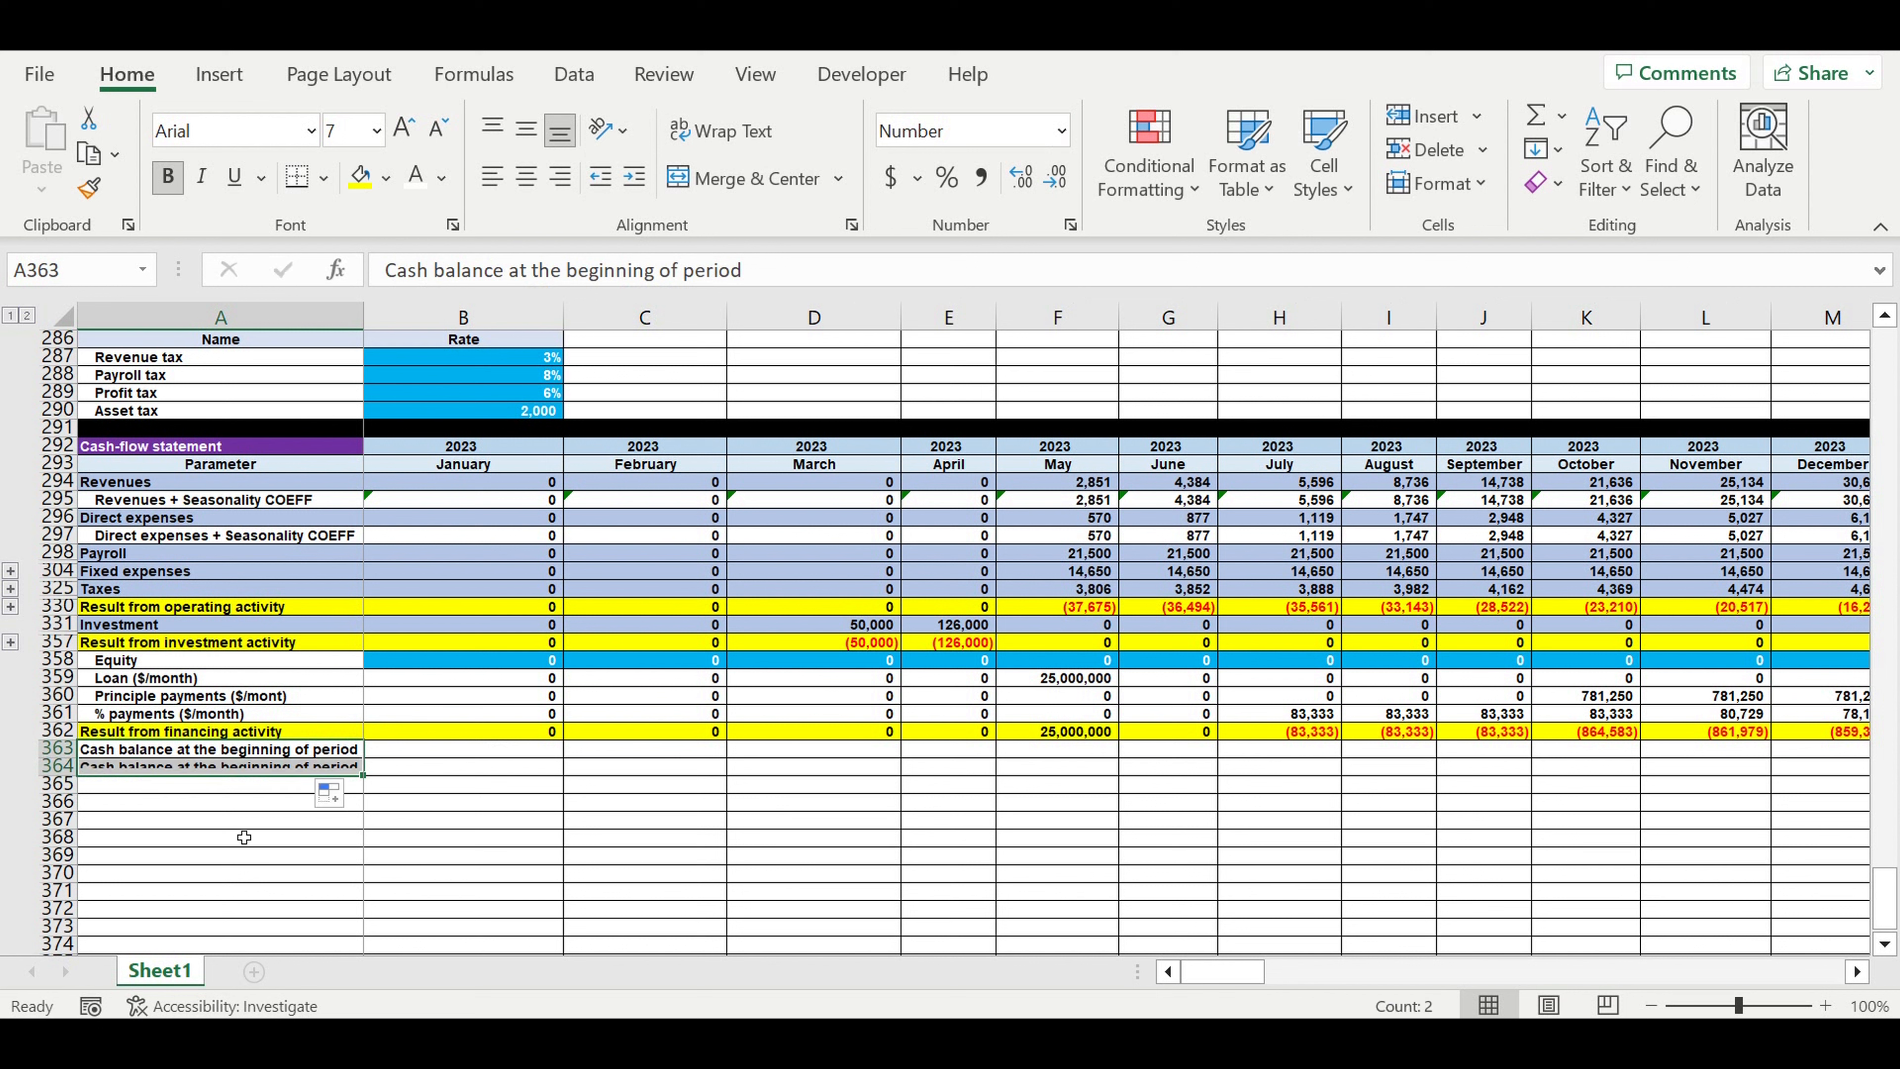
{"action": "left_click", "coordinate": [172, 835]}
{"action": "left_click", "coordinate": [137, 771]}
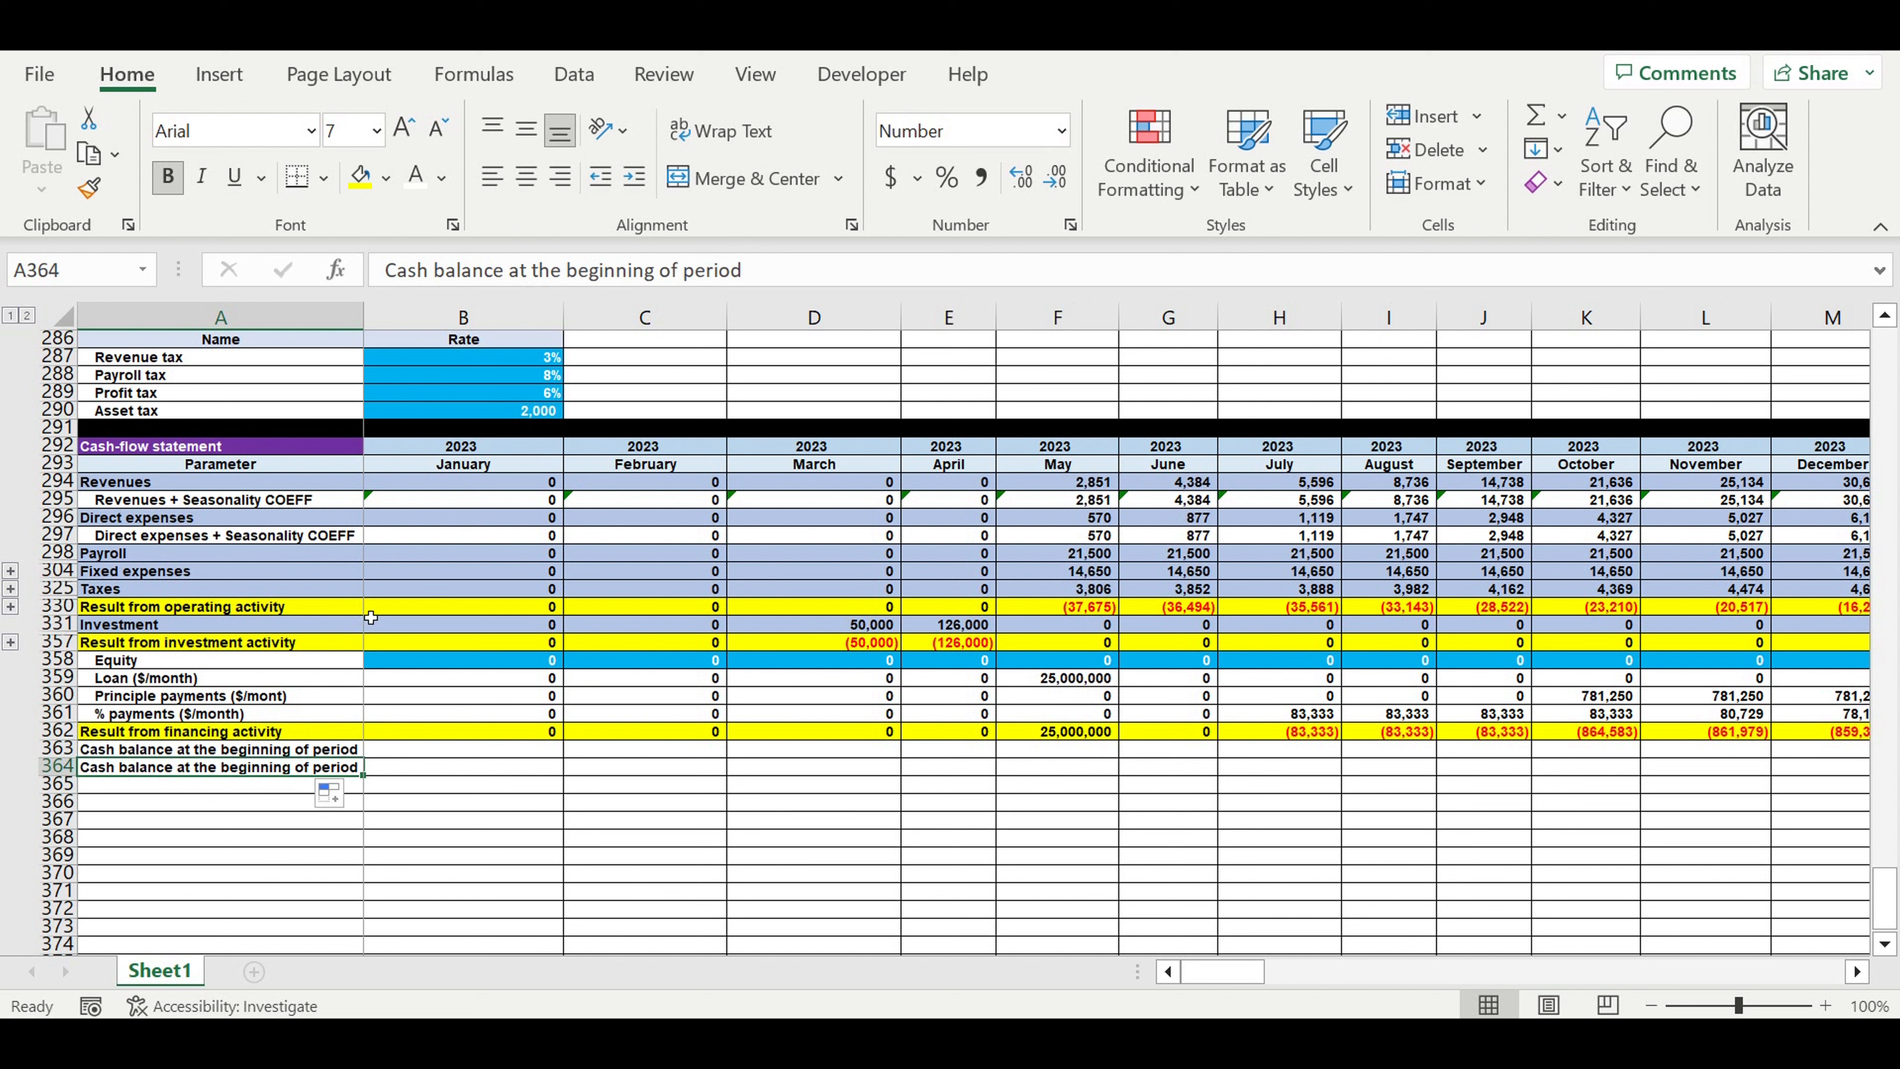
{"action": "left_click_drag", "start_coordinate": [566, 278], "coordinate": [662, 280]}
{"action": "type", "text": "en"}
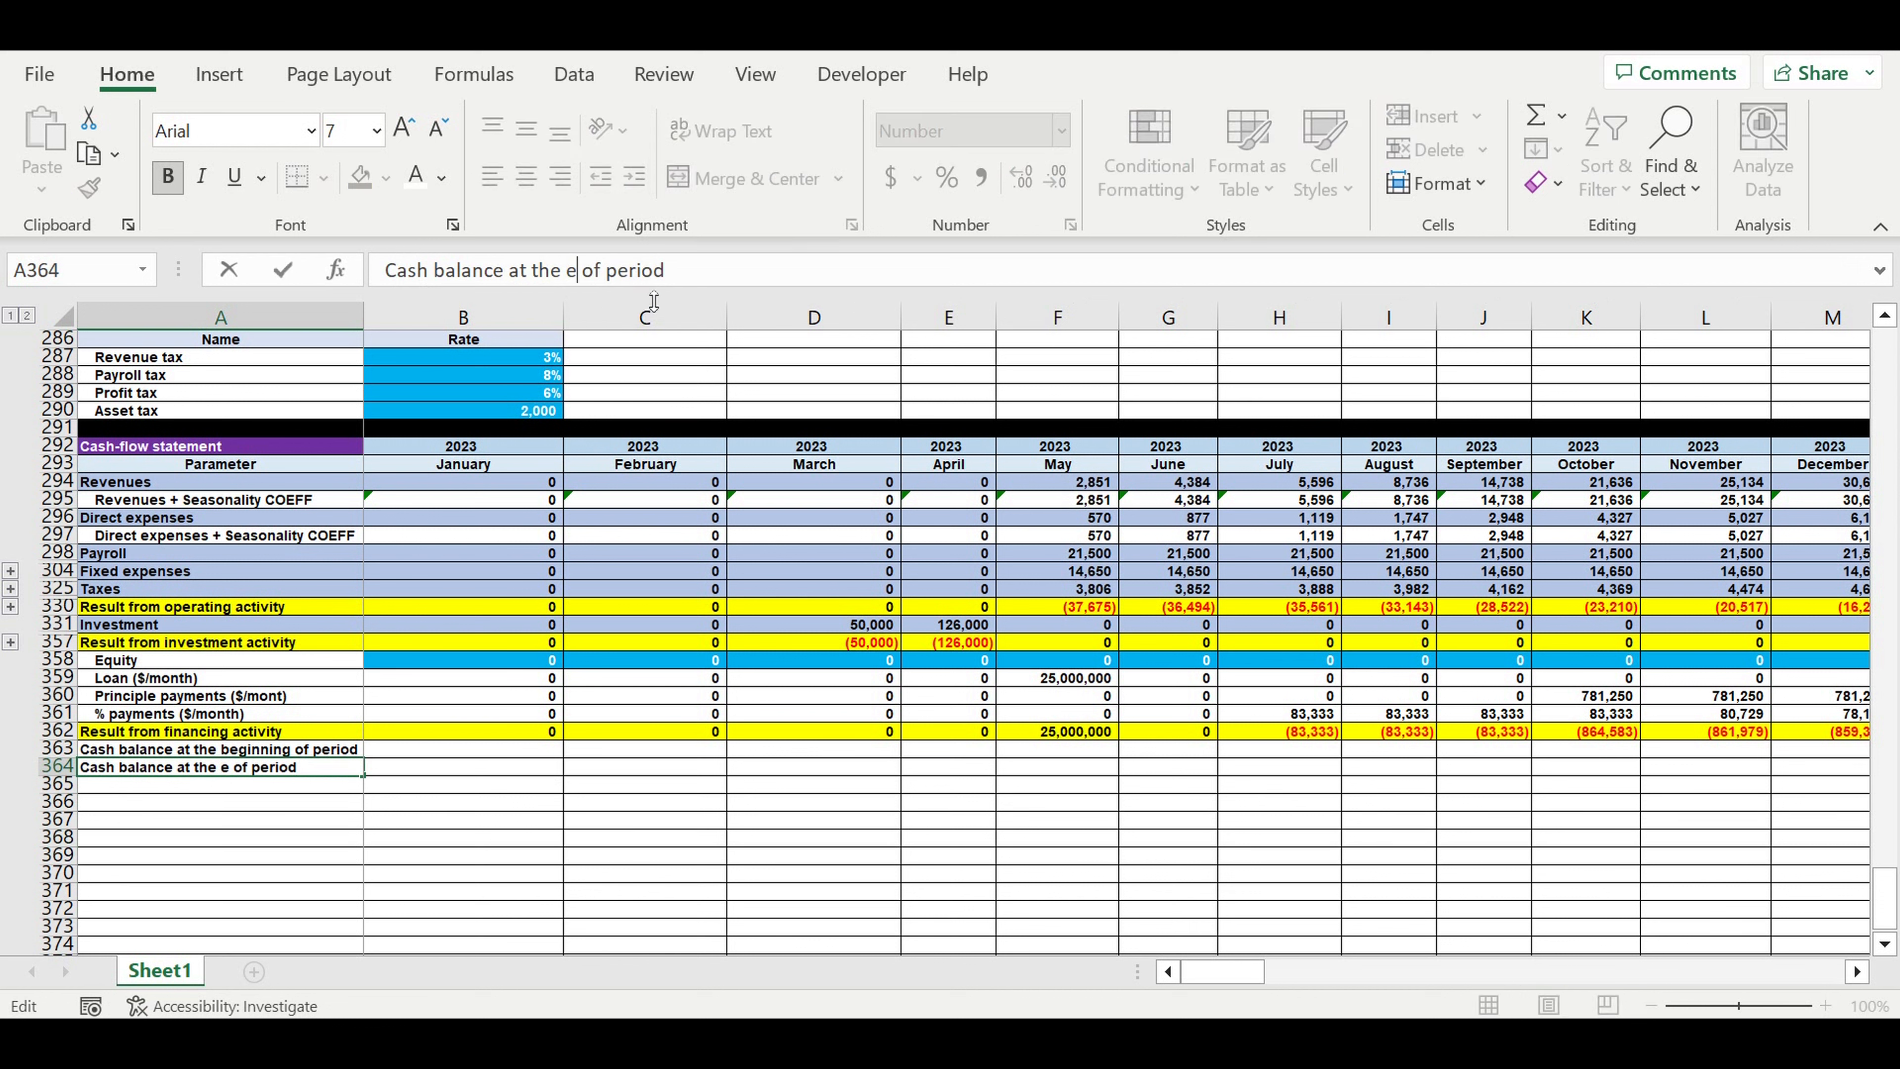
{"action": "type", "text": "d"}
{"action": "key", "text": "Return"}
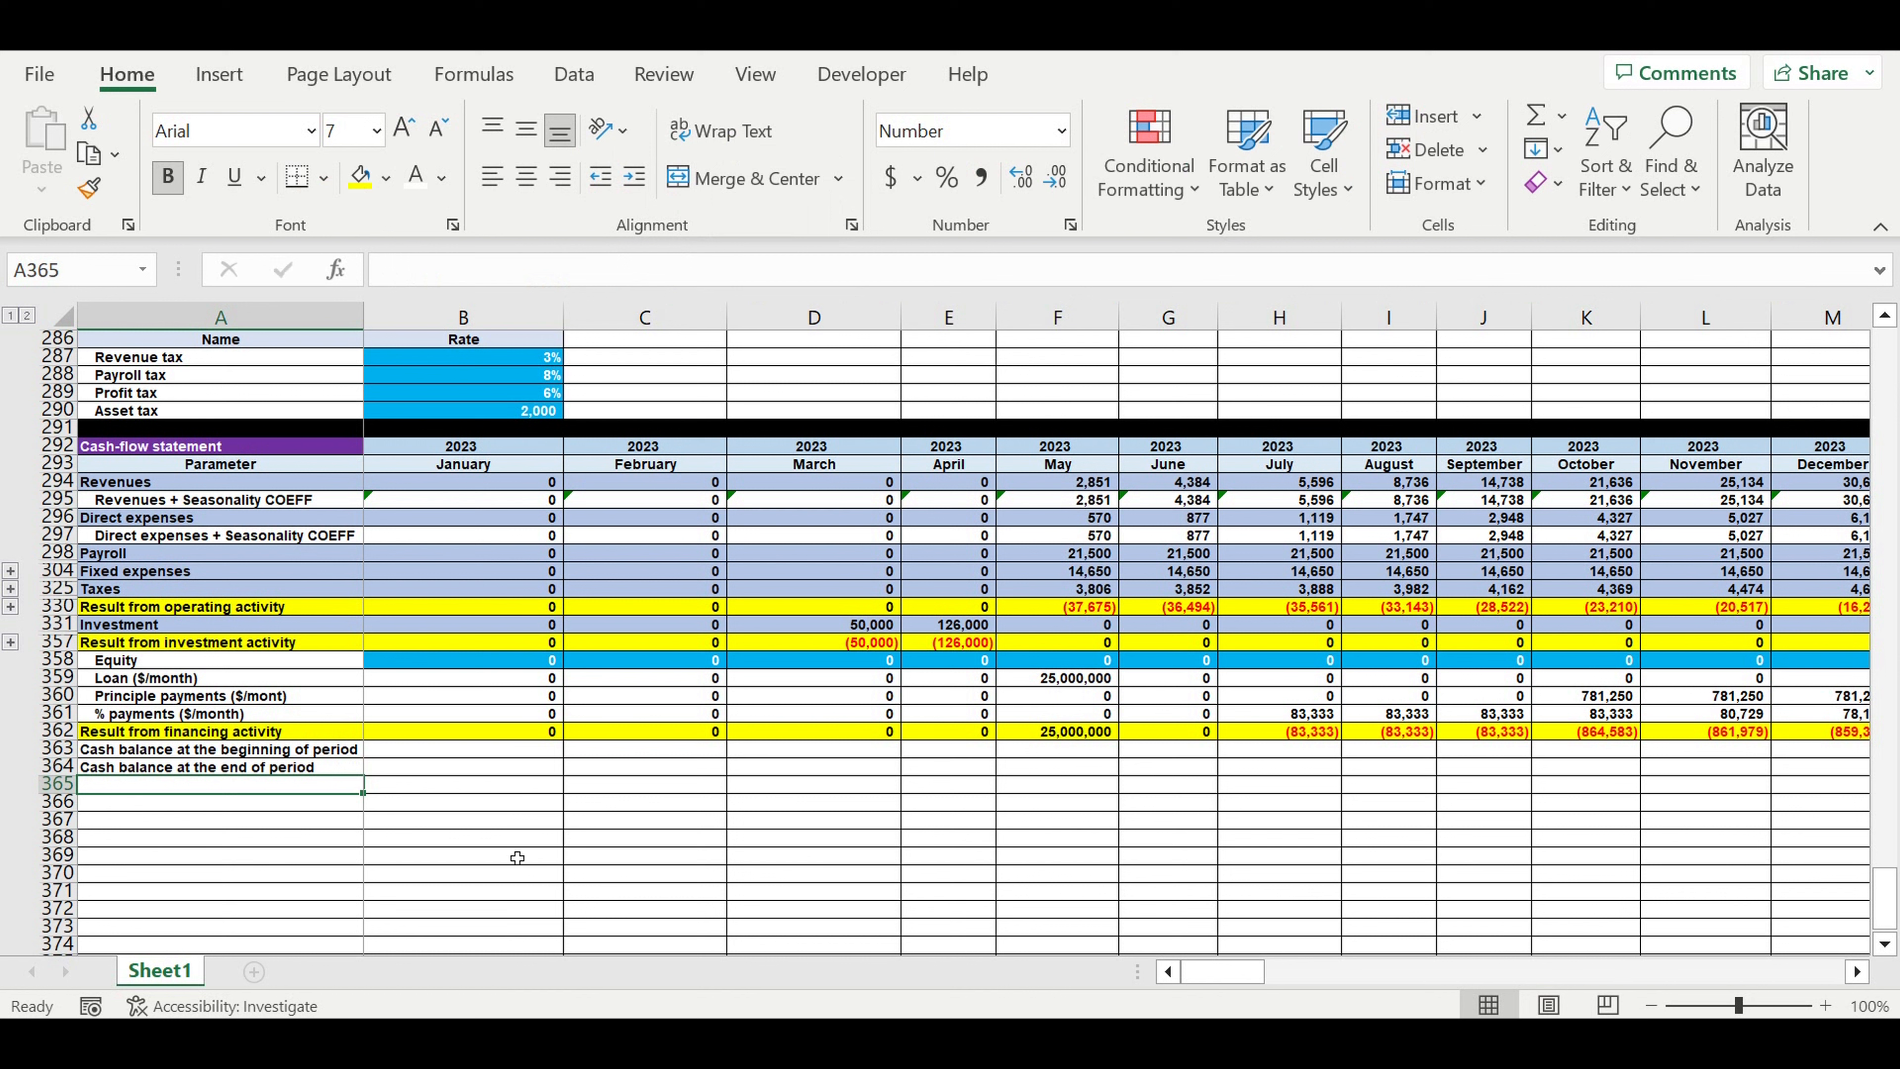
Set the January cash balance at the beginning of period in B363 to 0
{"action": "left_click", "coordinate": [335, 772]}
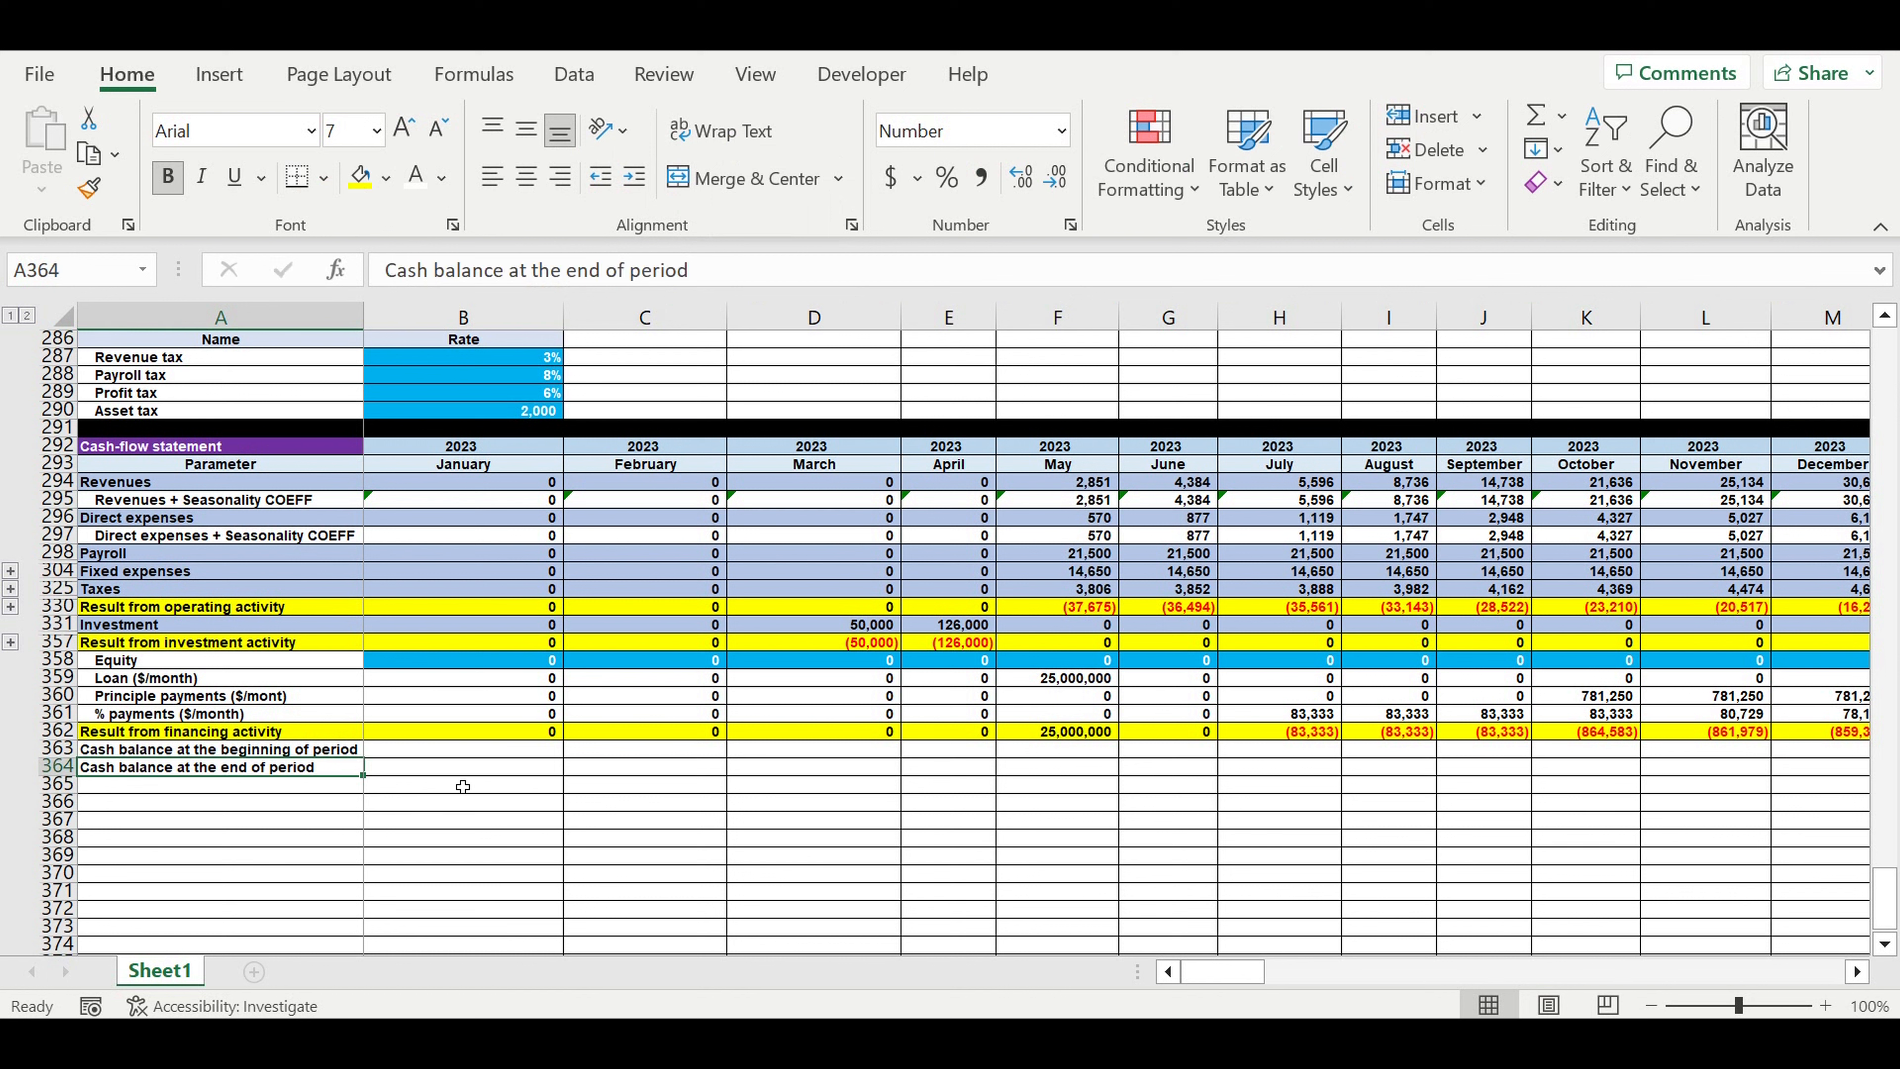
{"action": "left_click", "coordinate": [471, 838]}
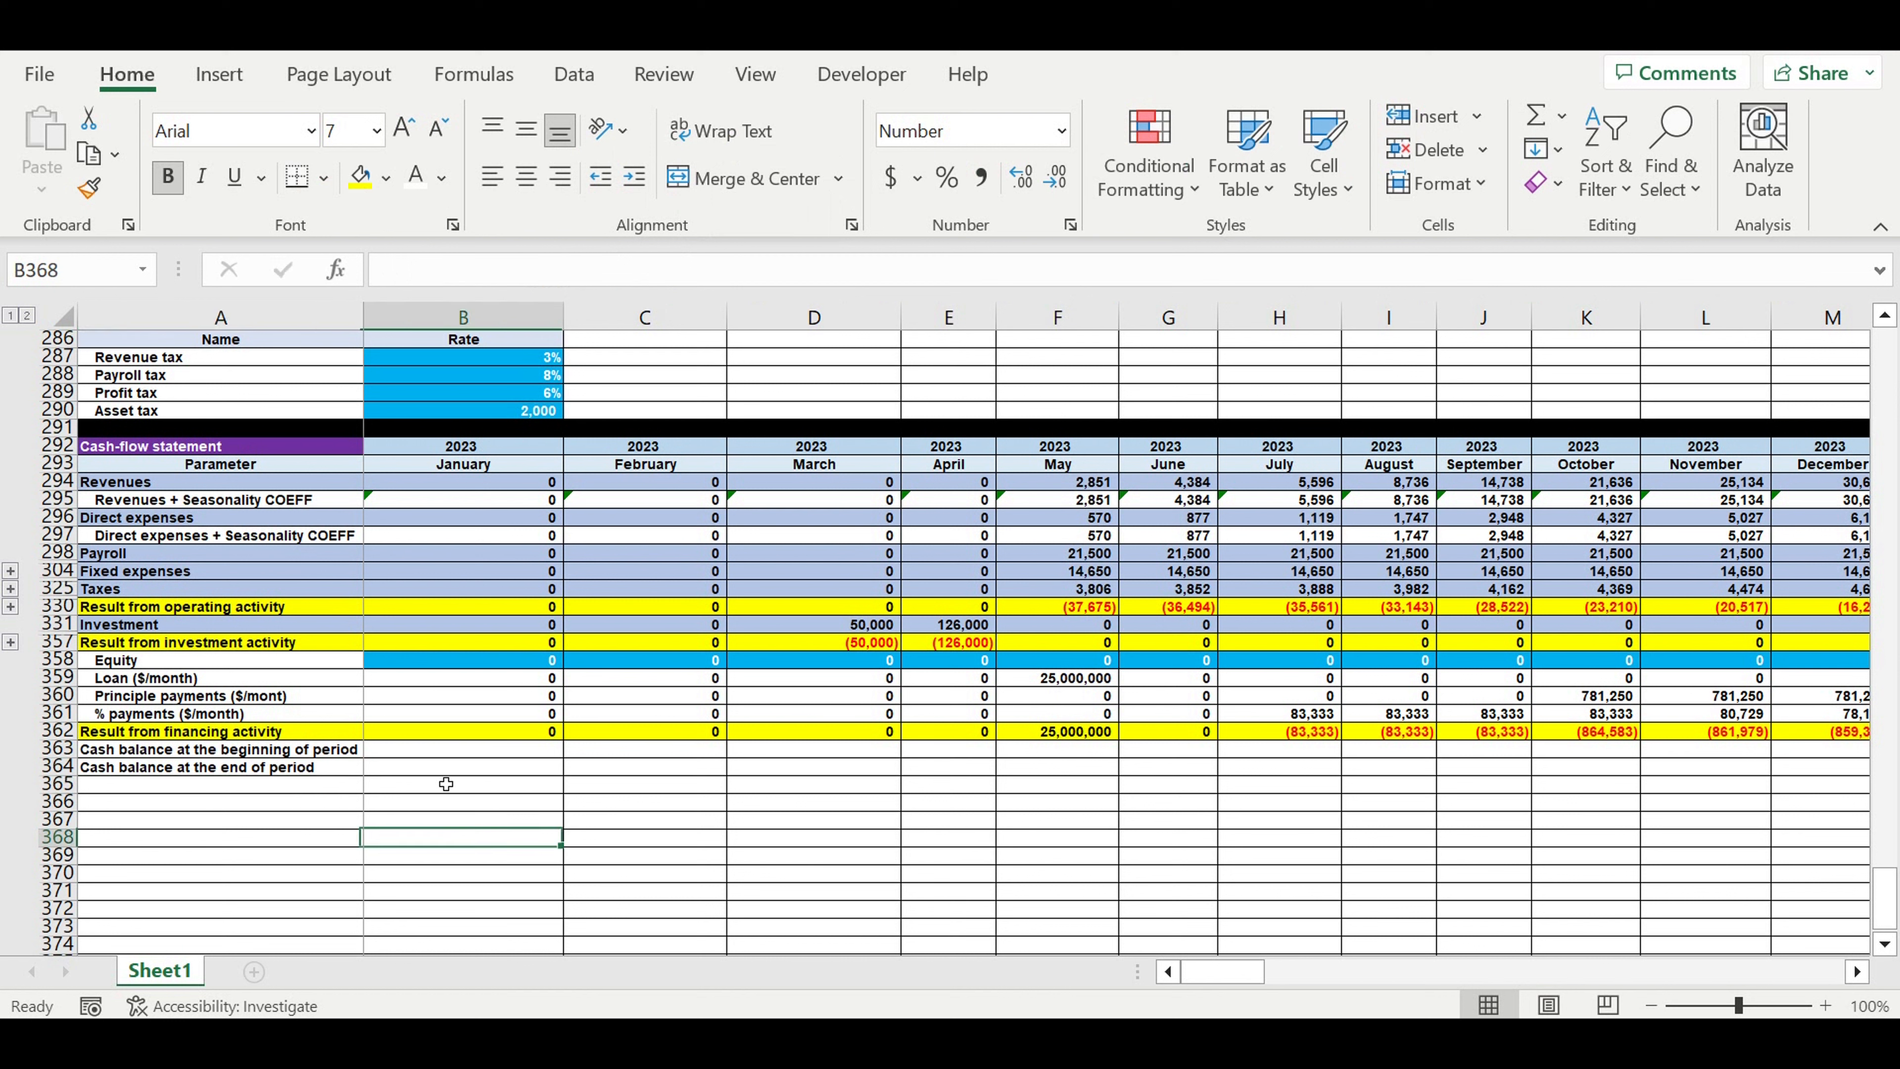
{"action": "left_click", "coordinate": [430, 752]}
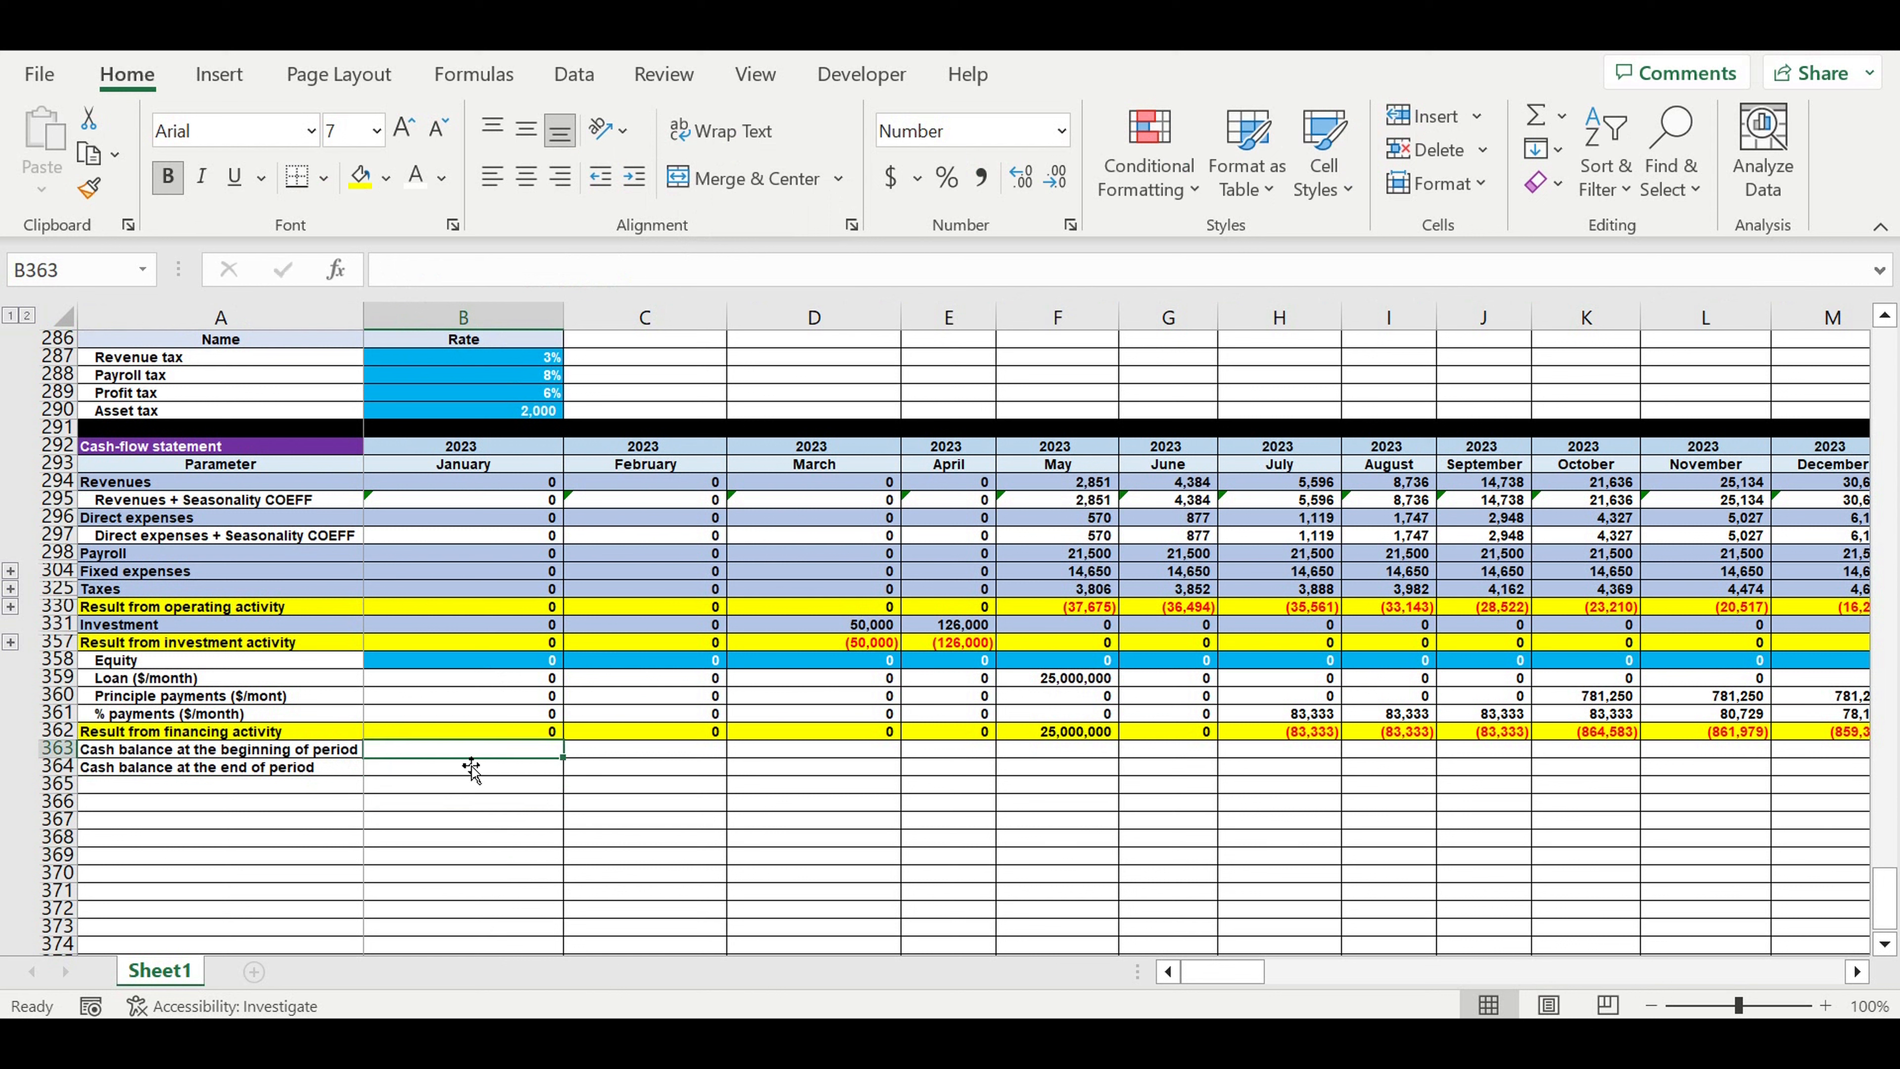
{"action": "type", "text": "0"}
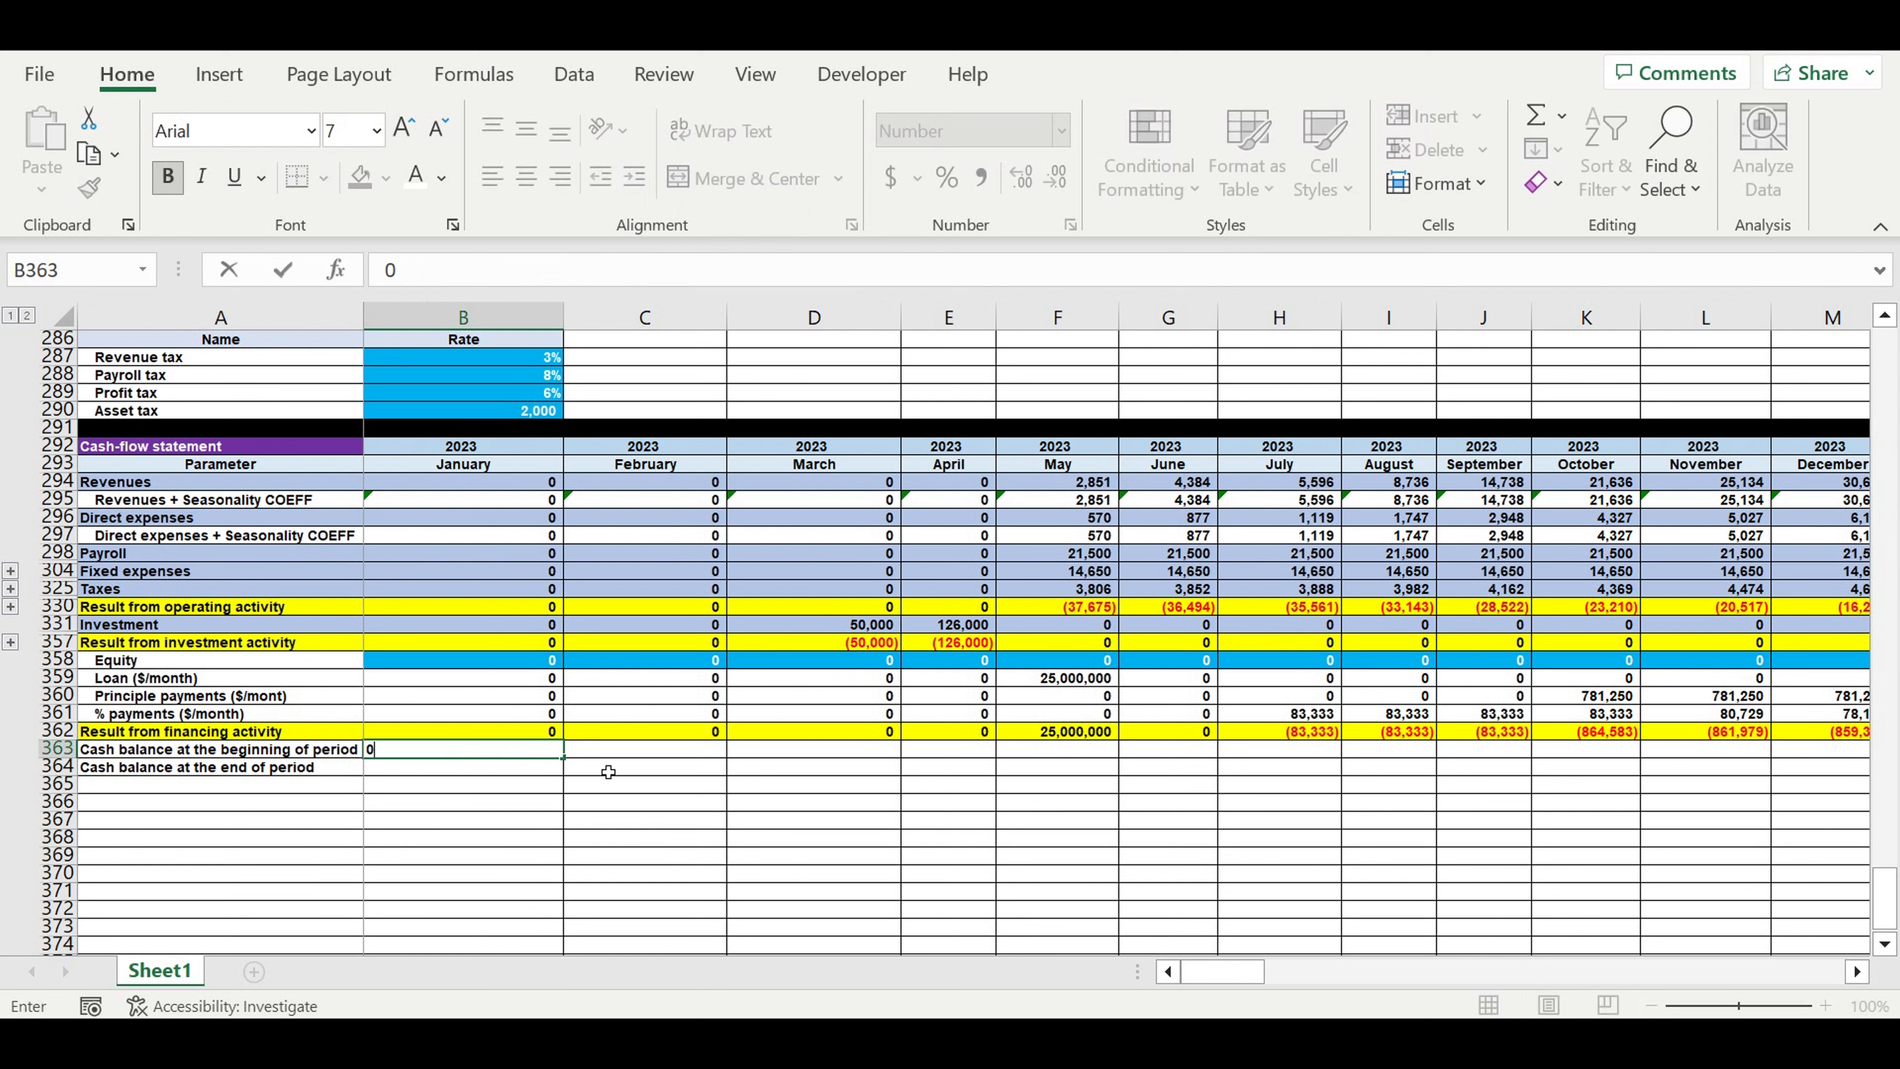
{"action": "key", "text": "Return"}
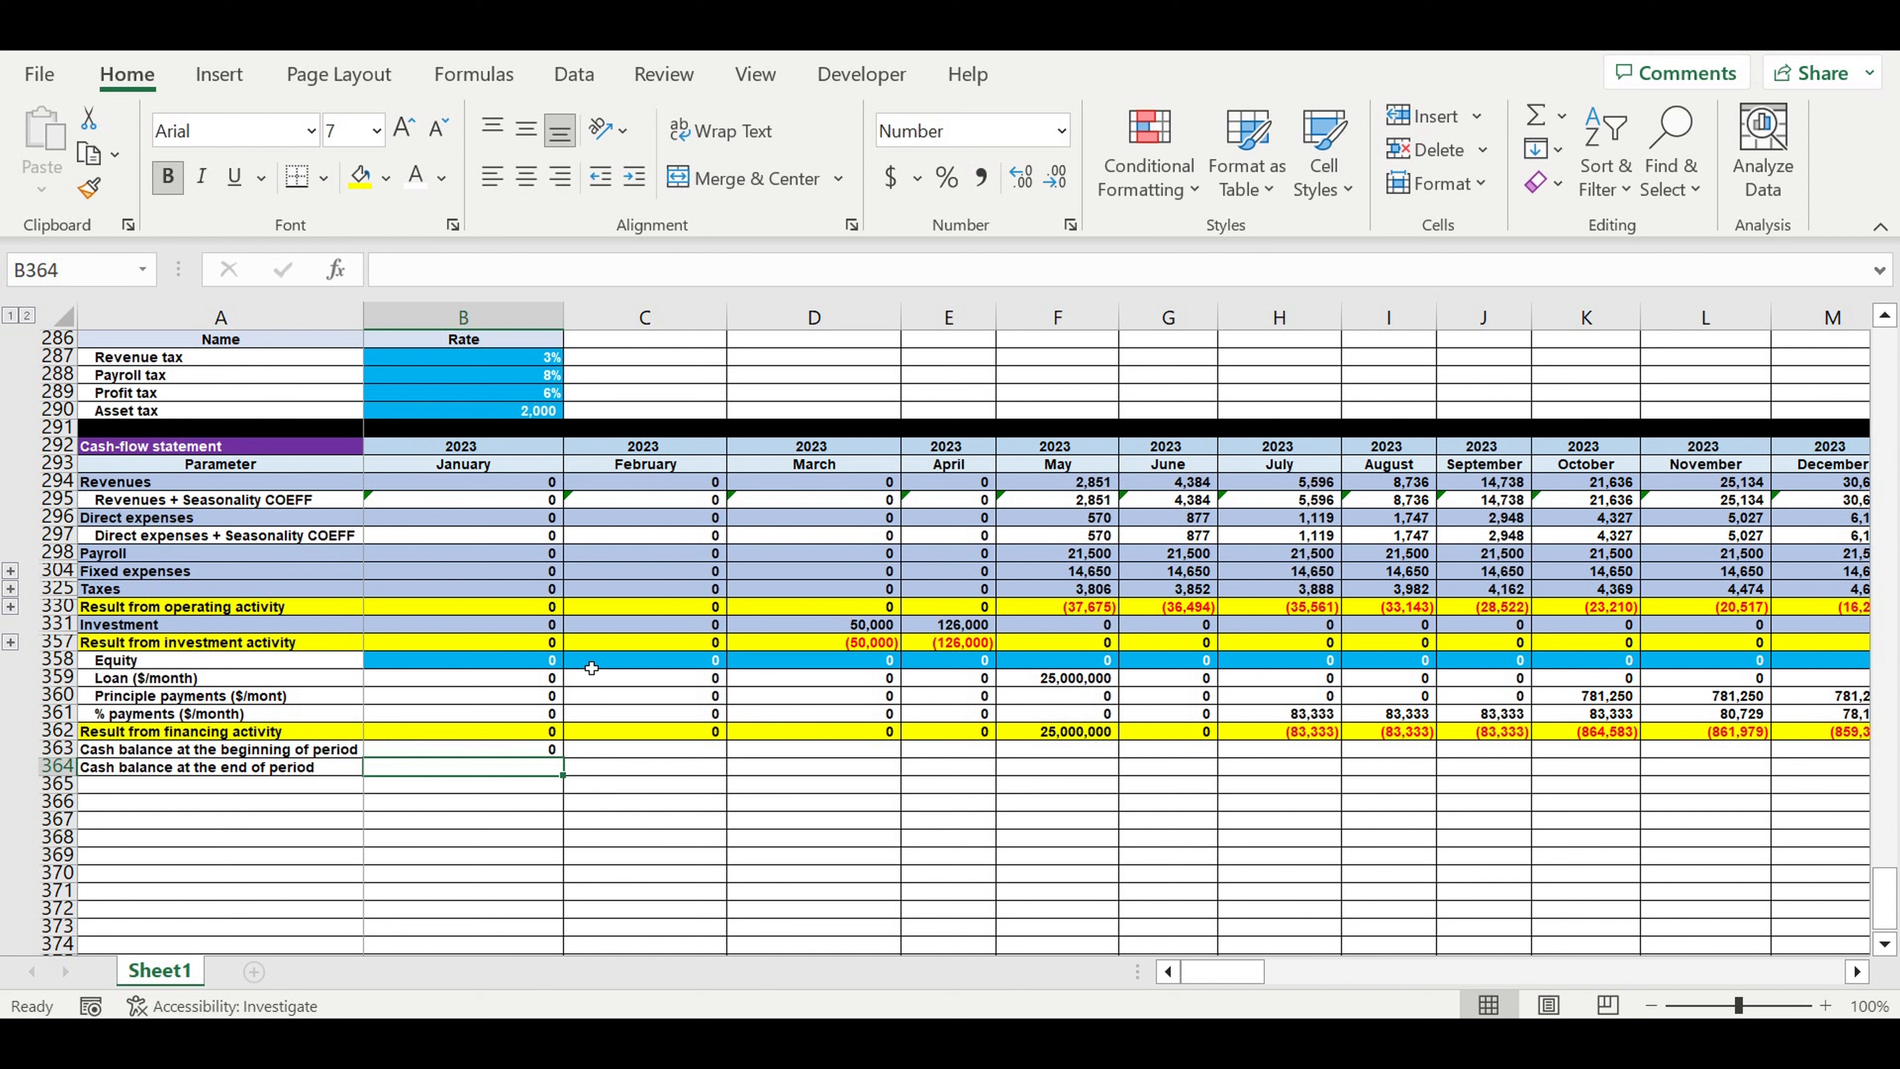
Fill the end-of-period cash balance row 364 with light gold and the closing row 365 with black
{"action": "left_click", "coordinate": [57, 767]}
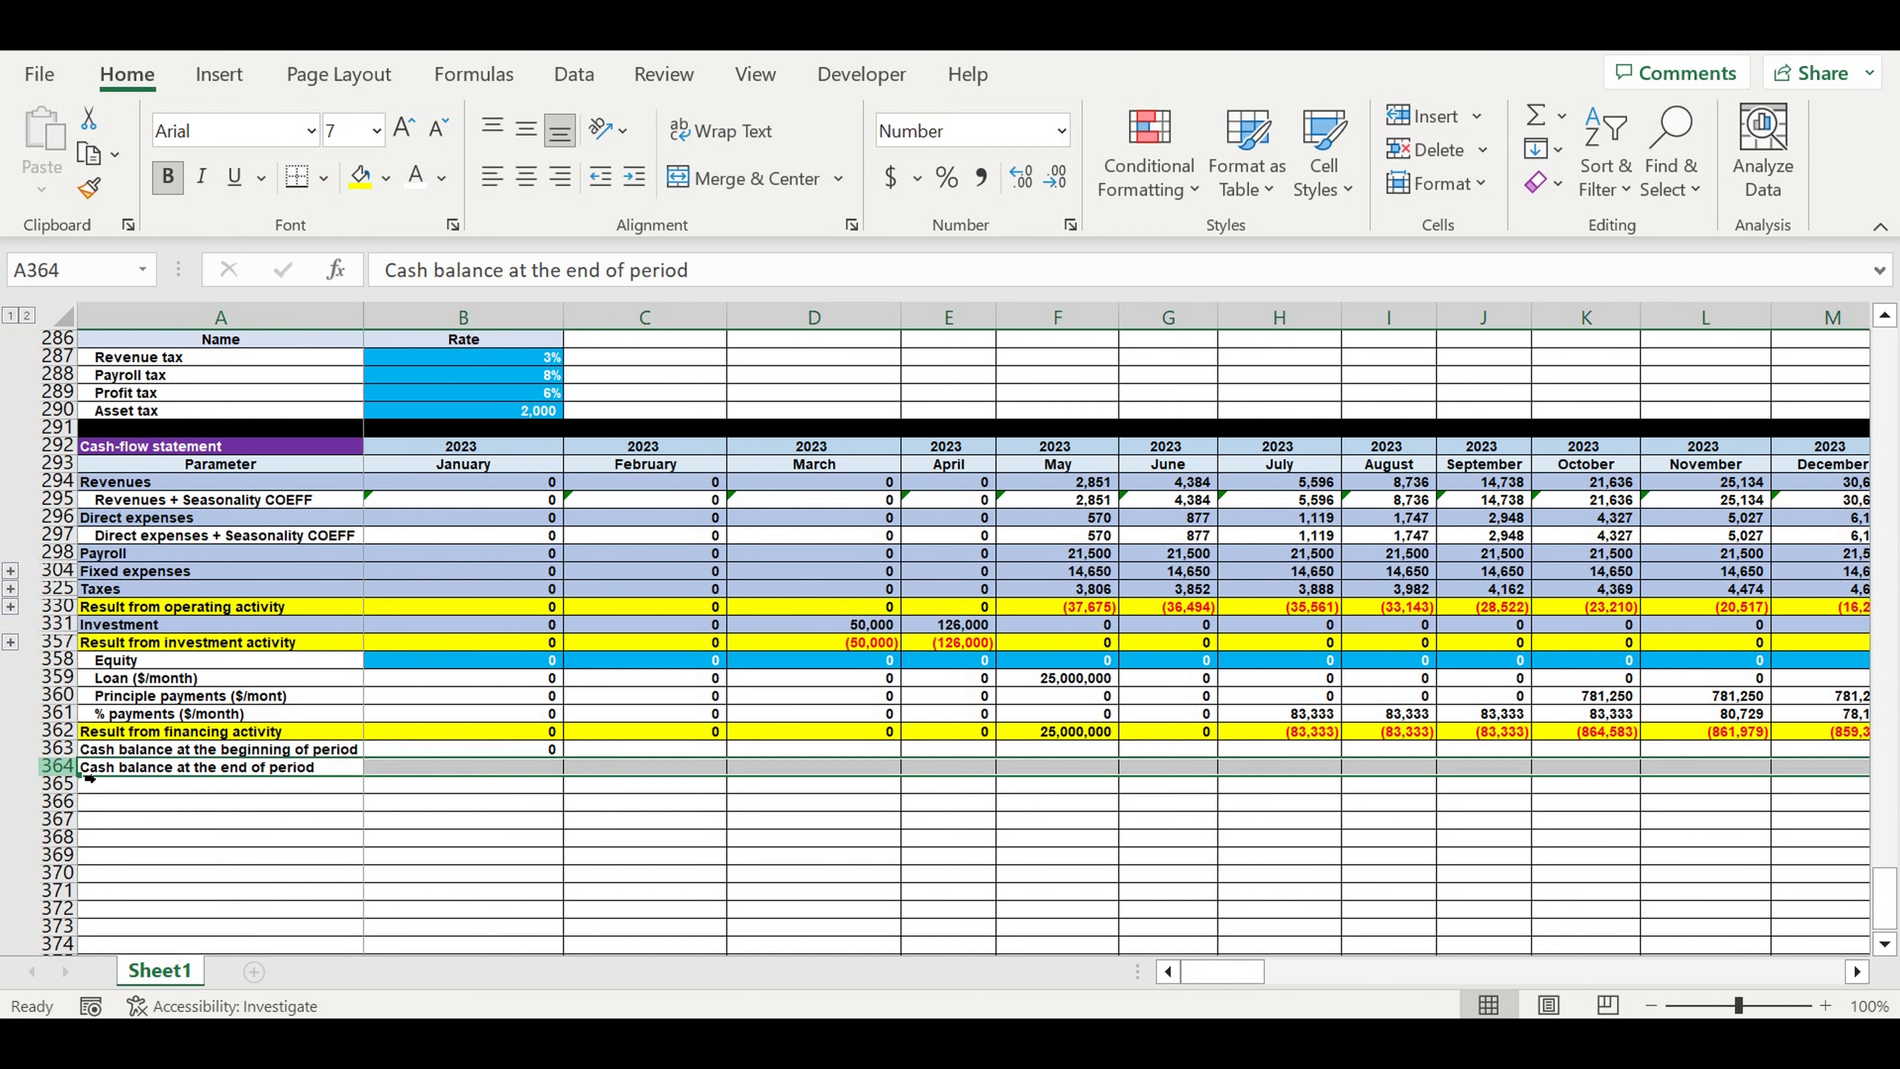
{"action": "left_click", "coordinate": [385, 178]}
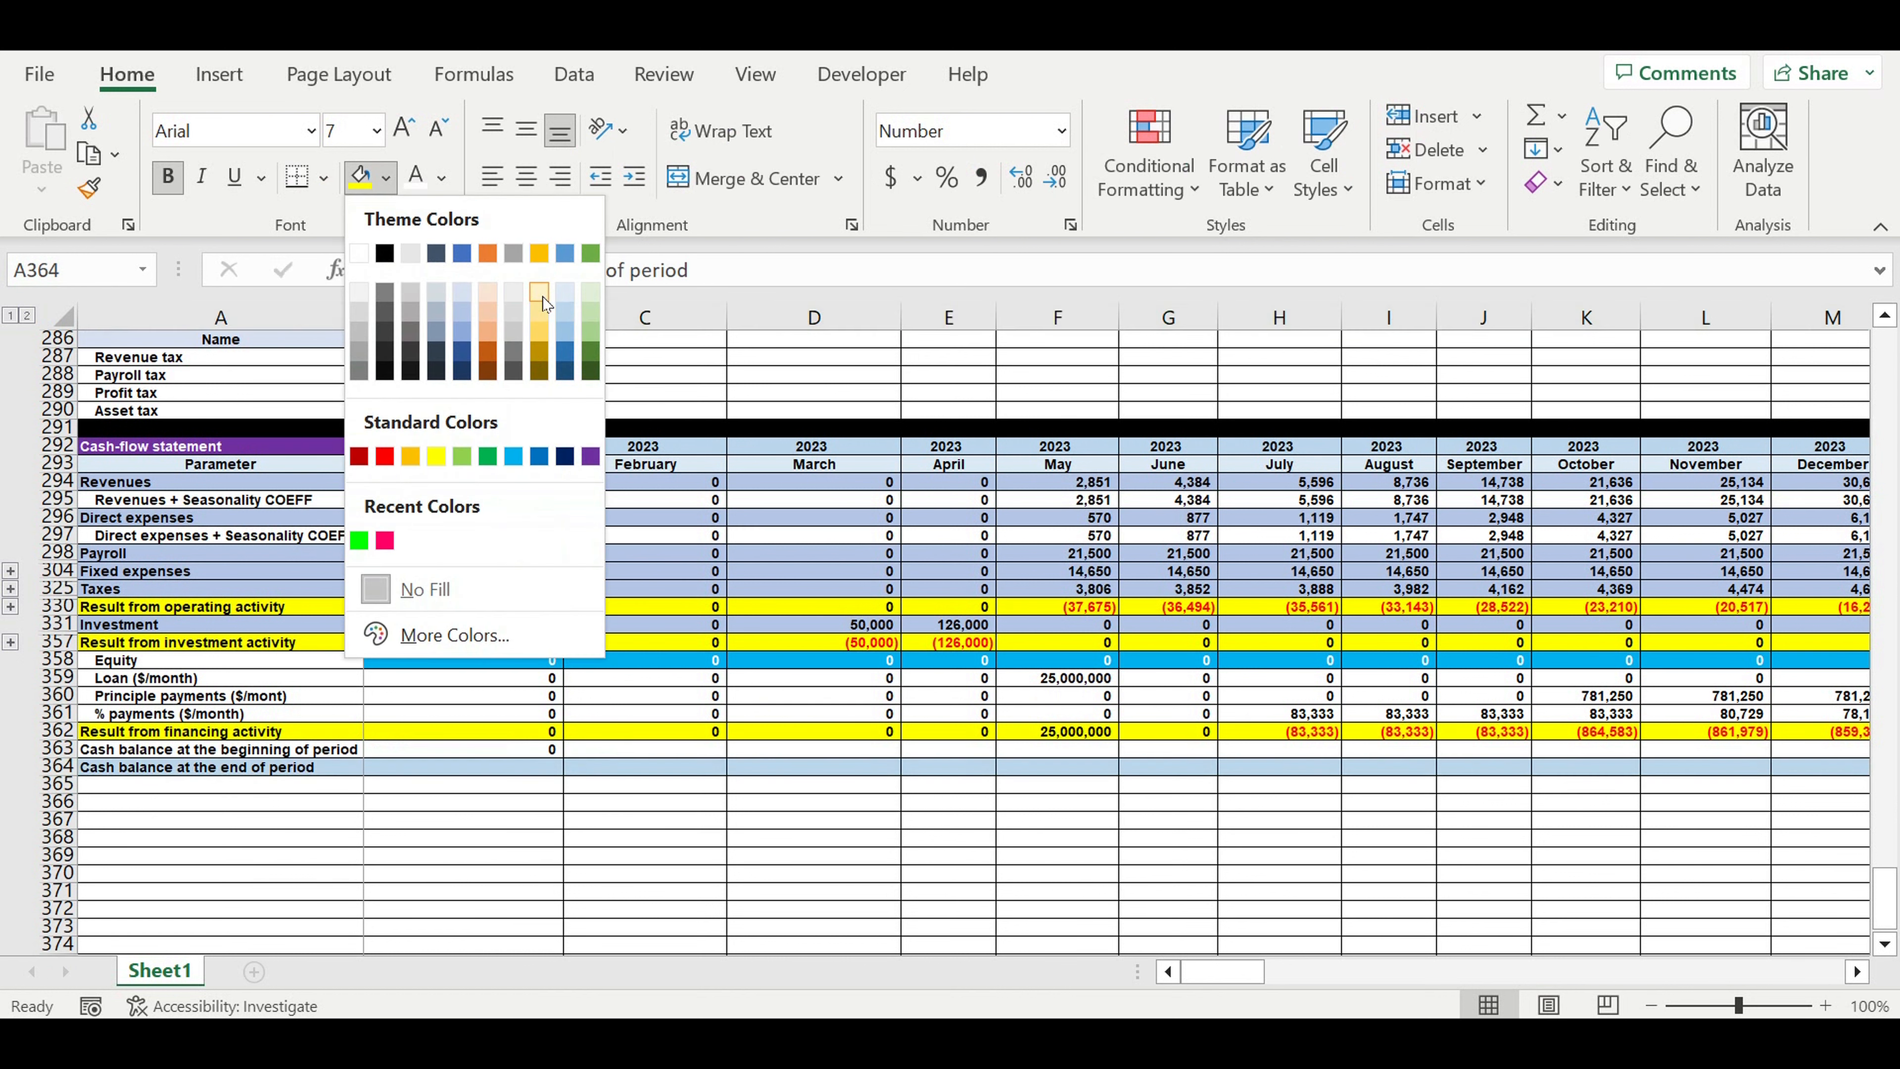
{"action": "left_click", "coordinate": [540, 293]}
{"action": "left_click", "coordinate": [57, 784]}
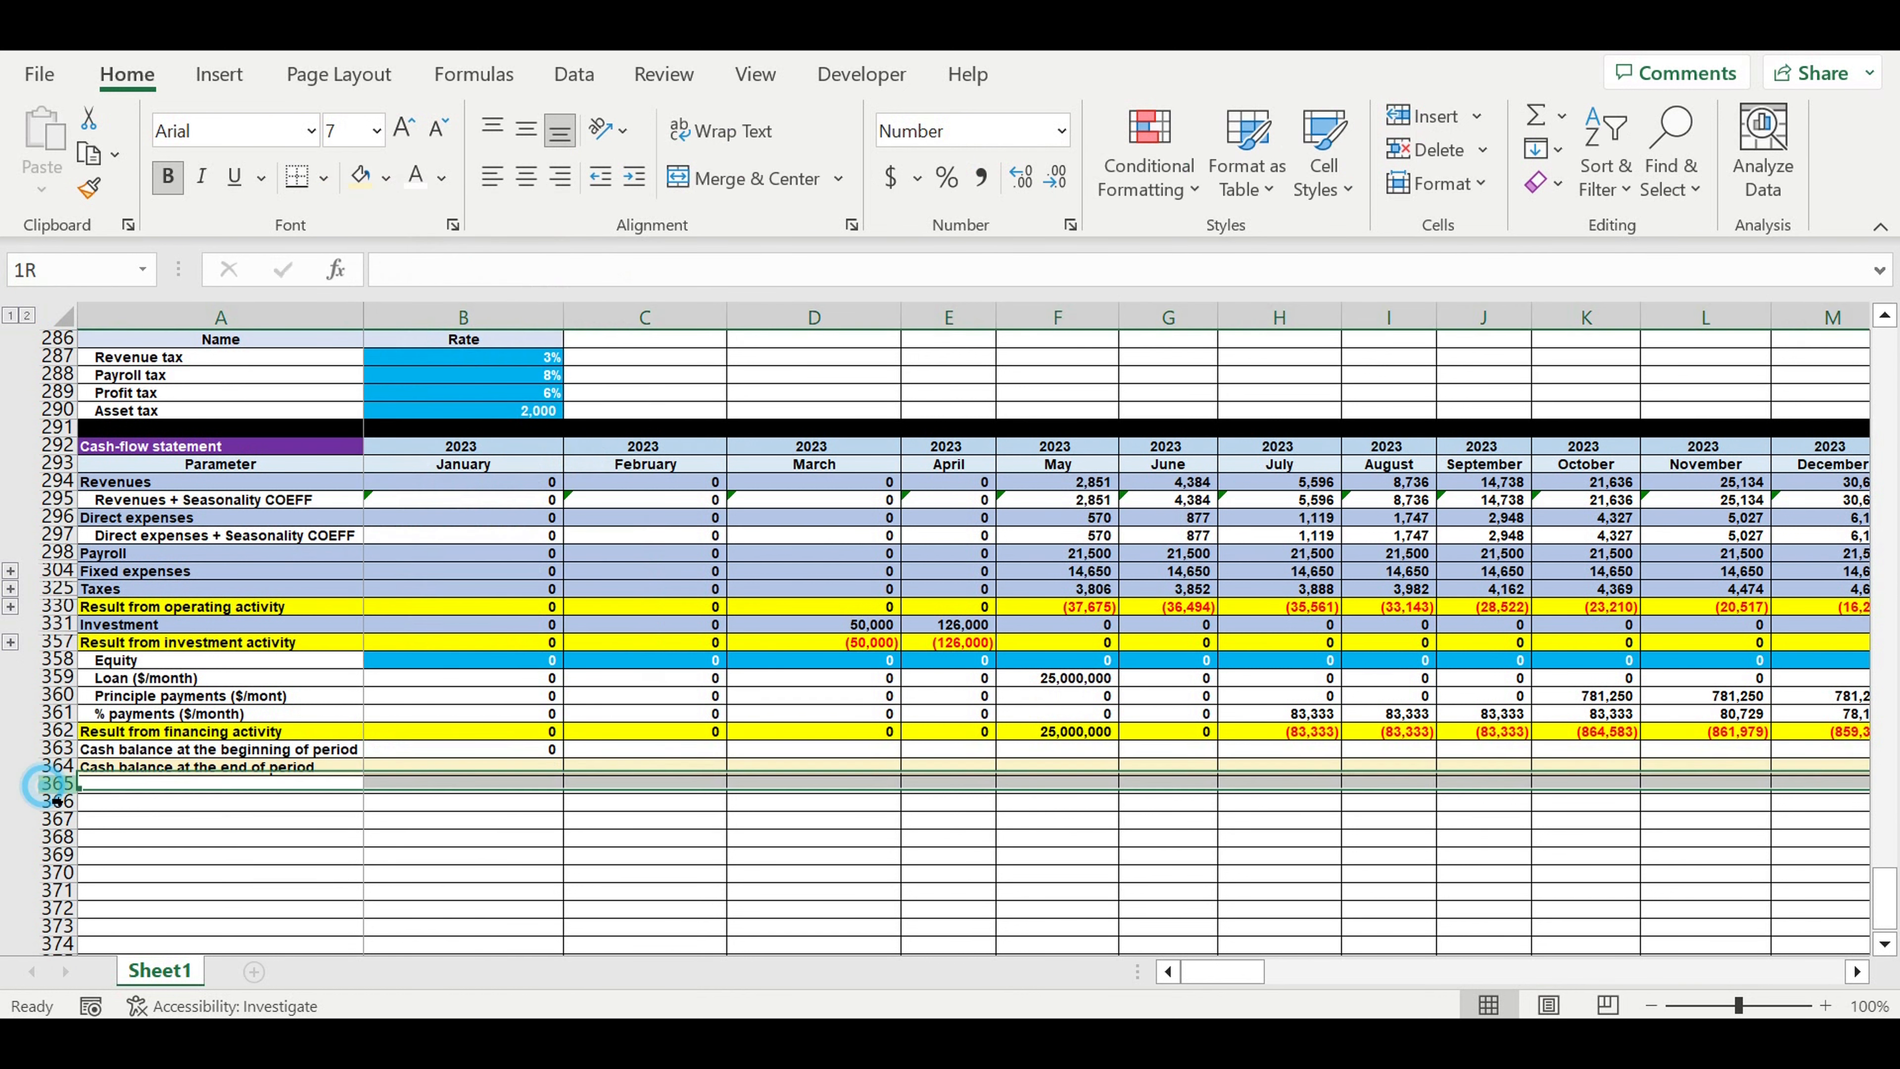
{"action": "left_click", "coordinate": [386, 178]}
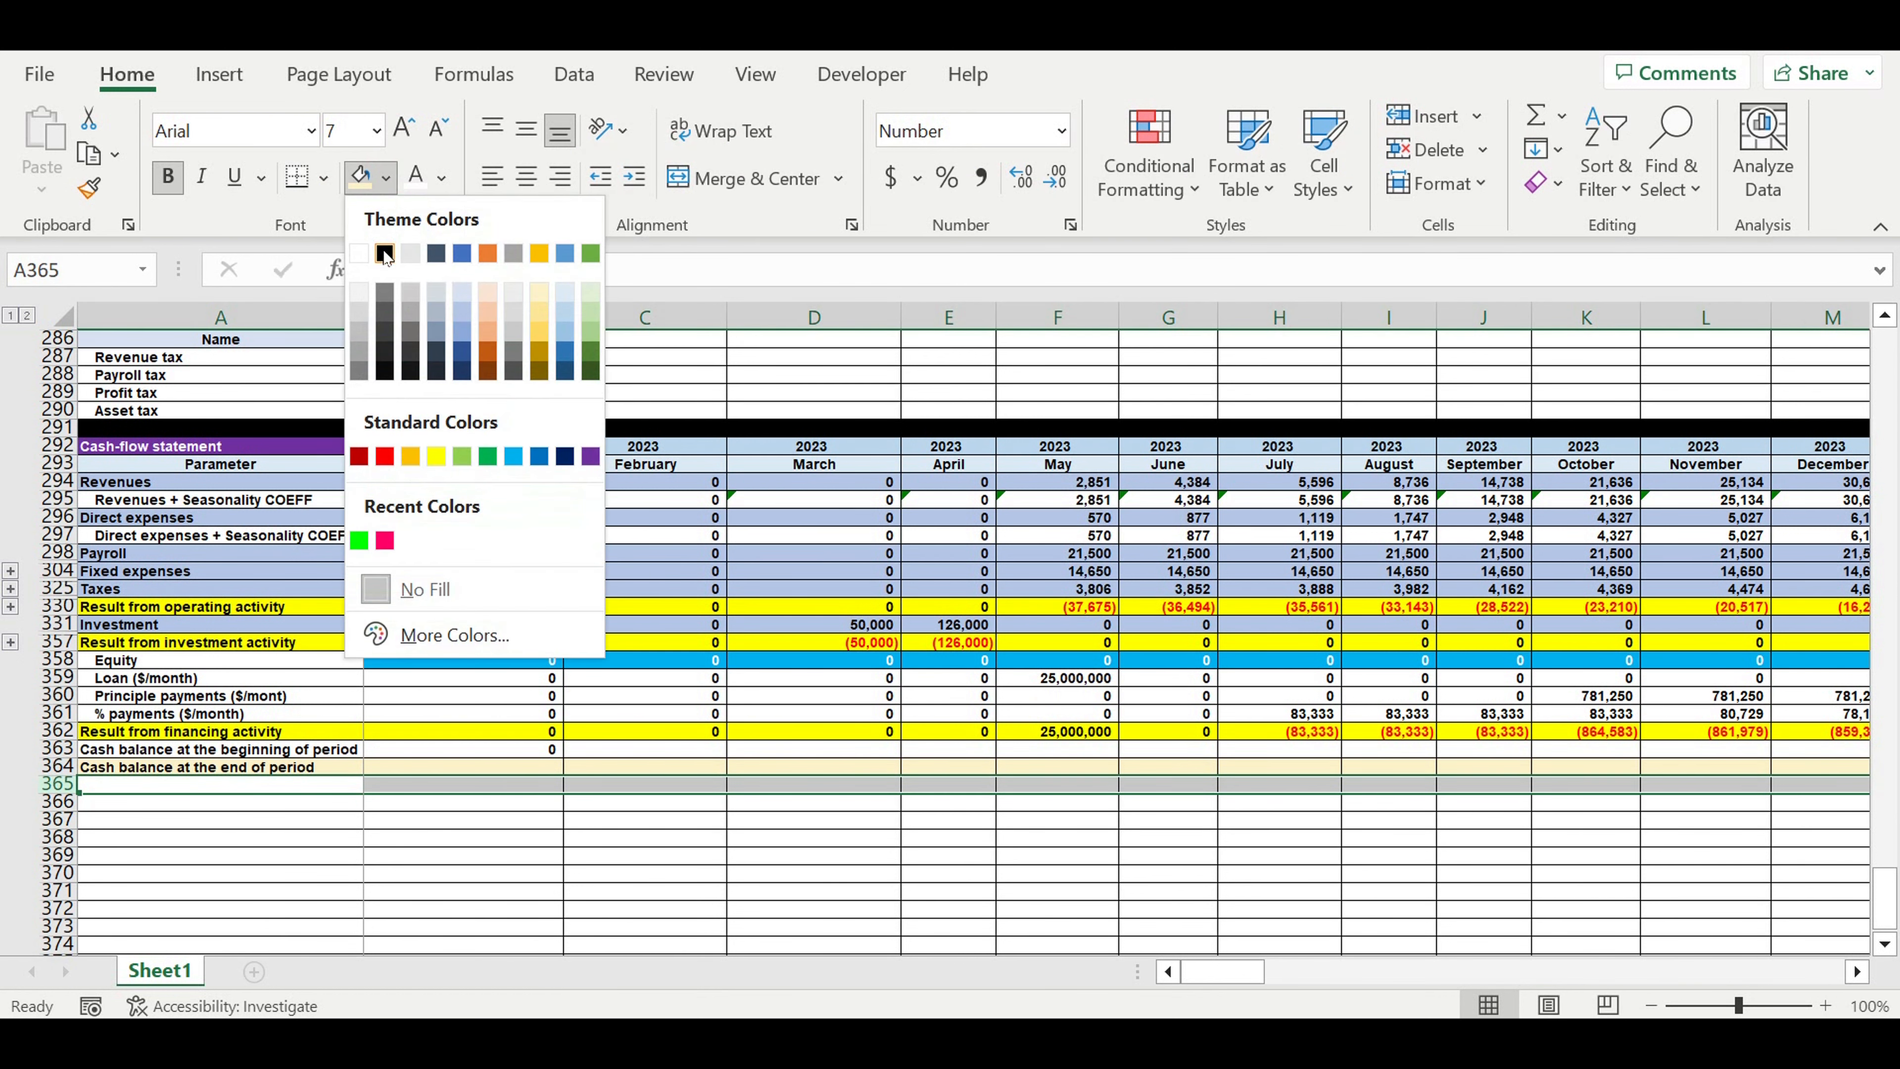
{"action": "left_click", "coordinate": [385, 254]}
{"action": "left_click", "coordinate": [523, 873]}
Enter the January end-of-period cash balance in B364 as the three activity results plus the beginning balance, =B330+B357+B362+B363
{"action": "left_click", "coordinate": [544, 763]}
{"action": "double_click", "coordinate": [521, 767]}
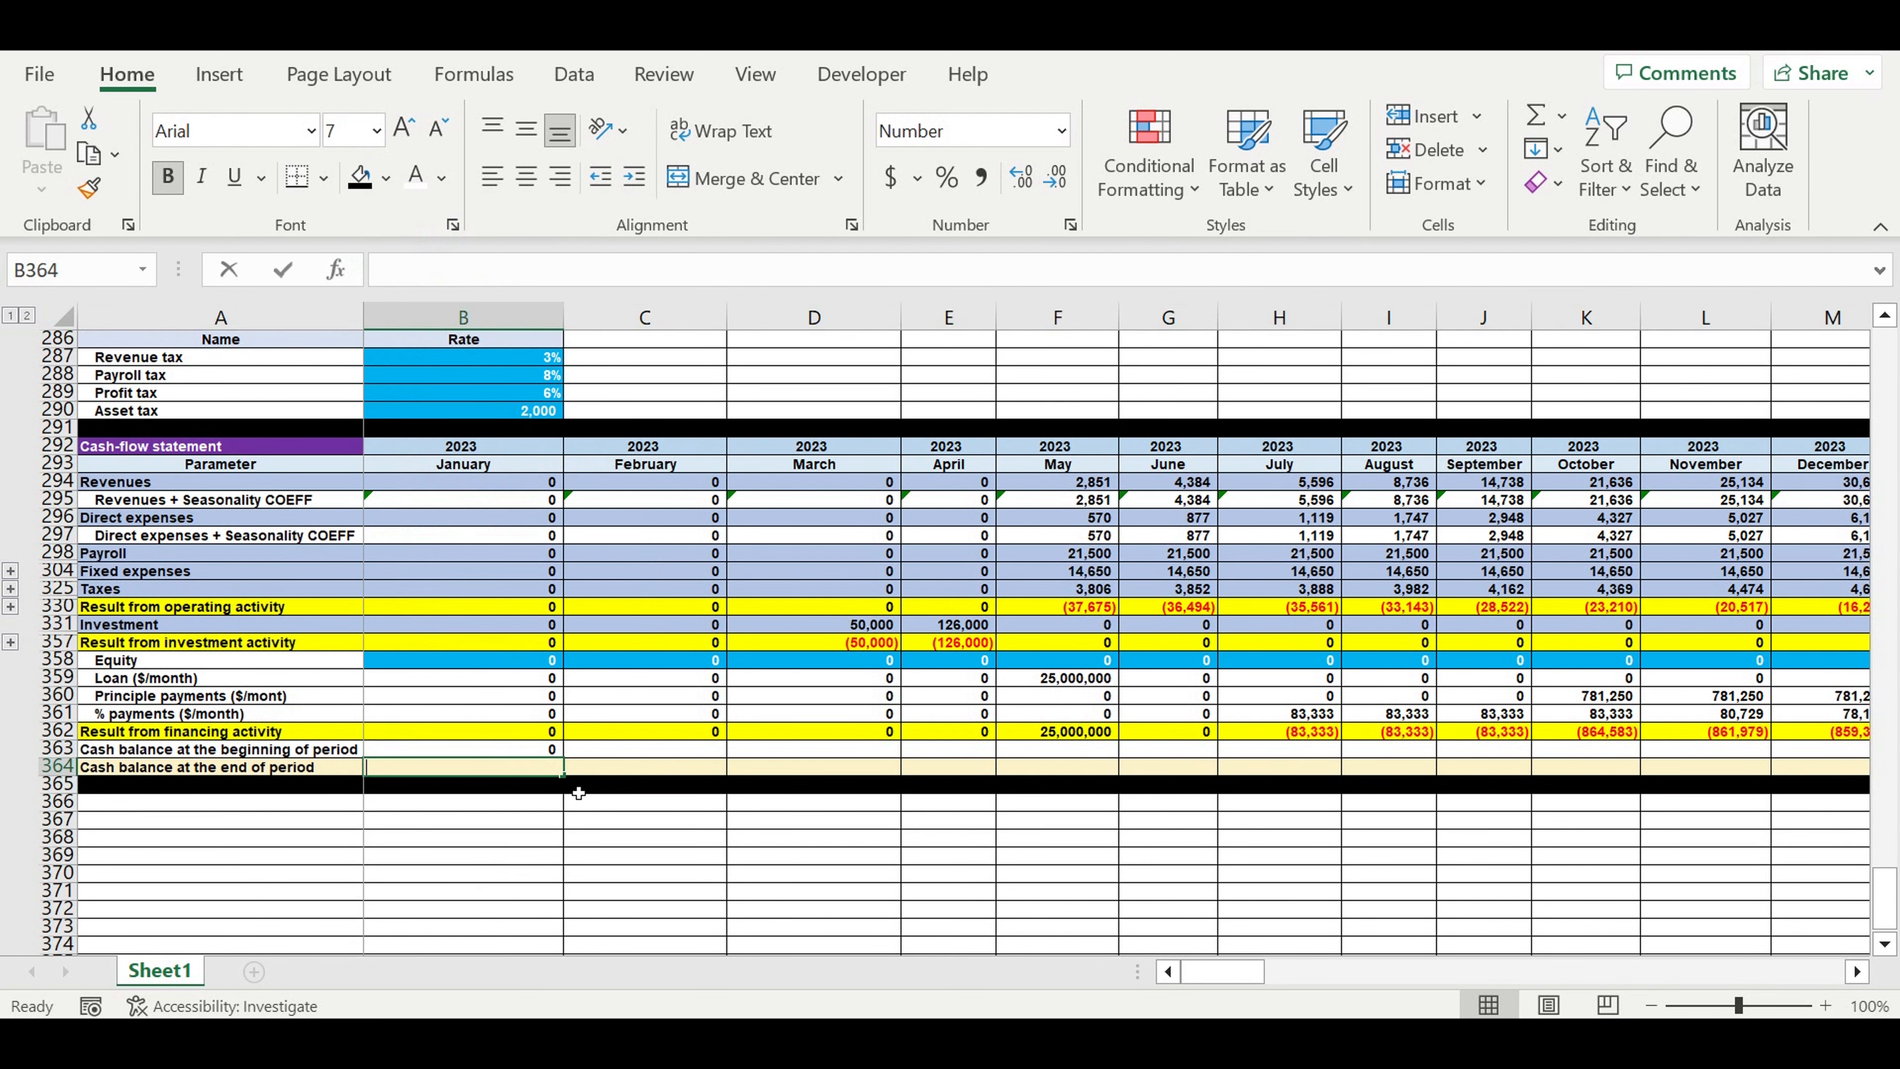
{"action": "type", "text": "="}
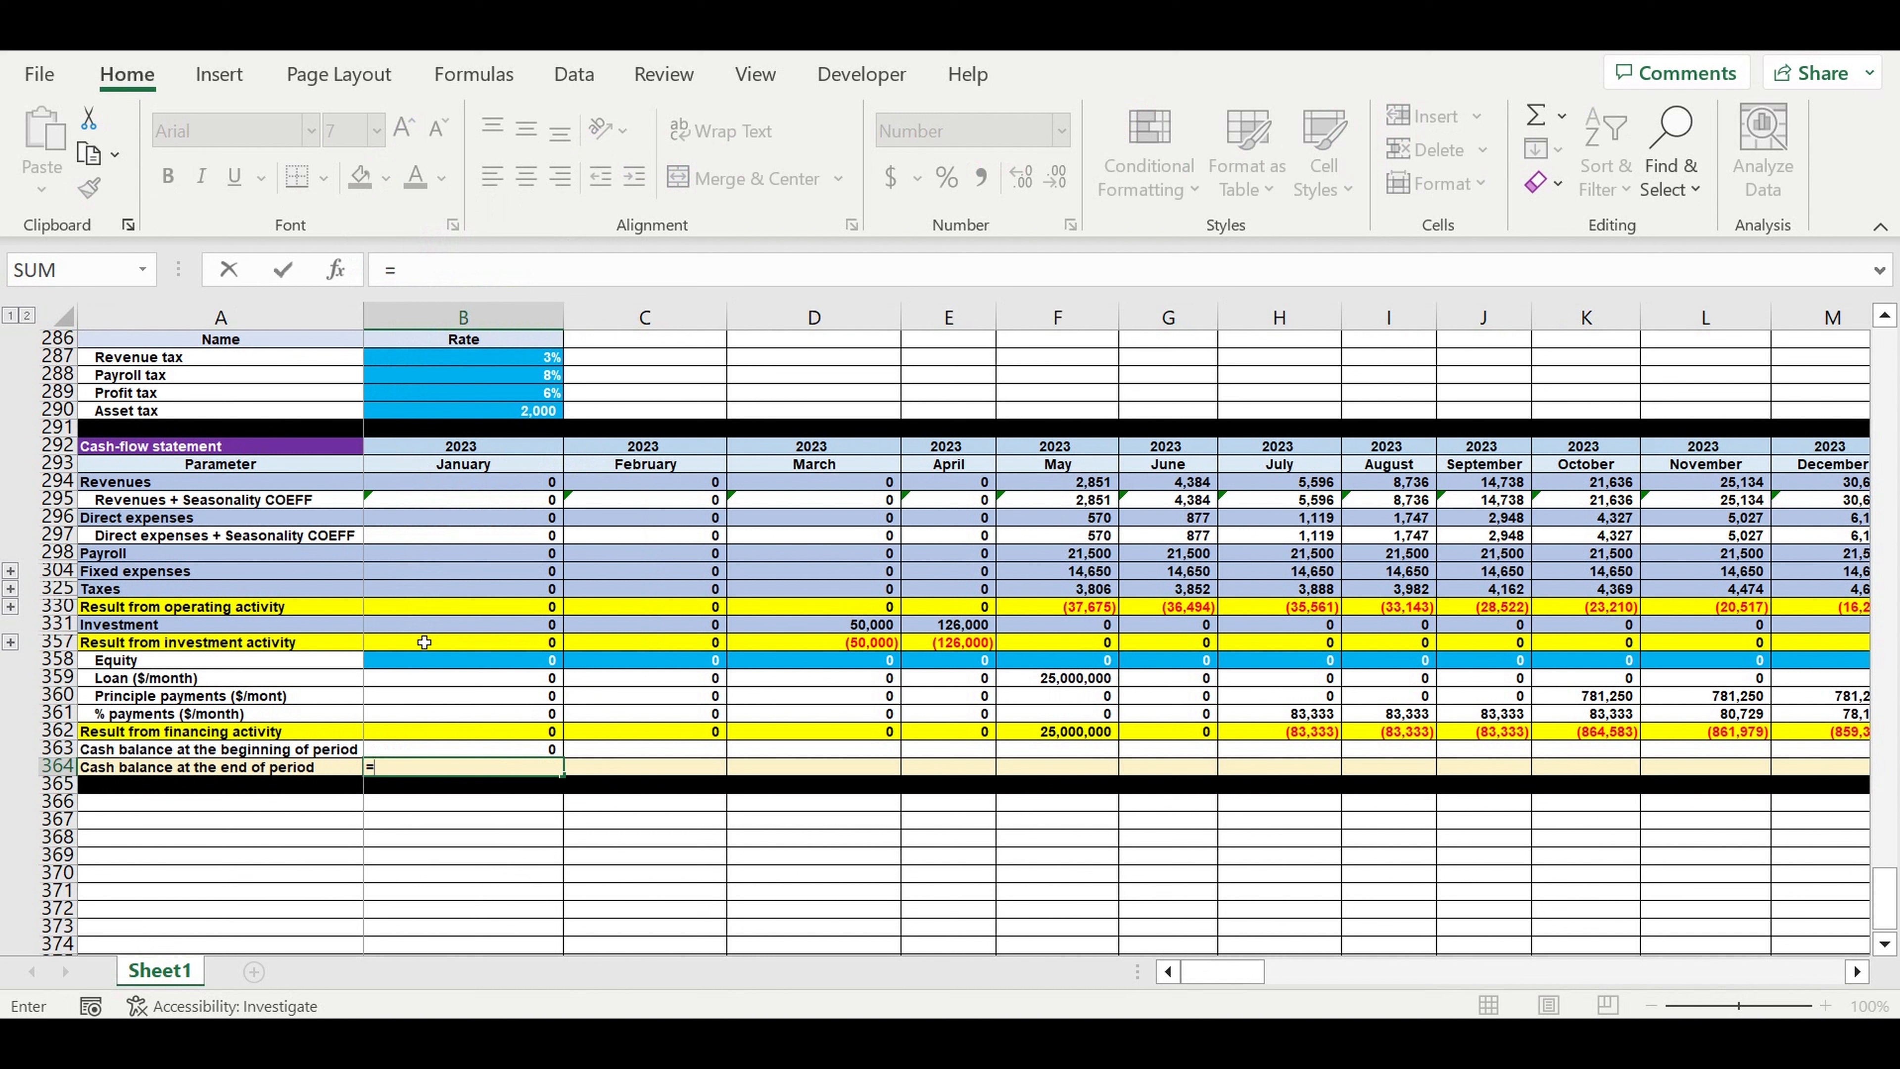
{"action": "left_click", "coordinate": [433, 613]}
{"action": "type", "text": "+"}
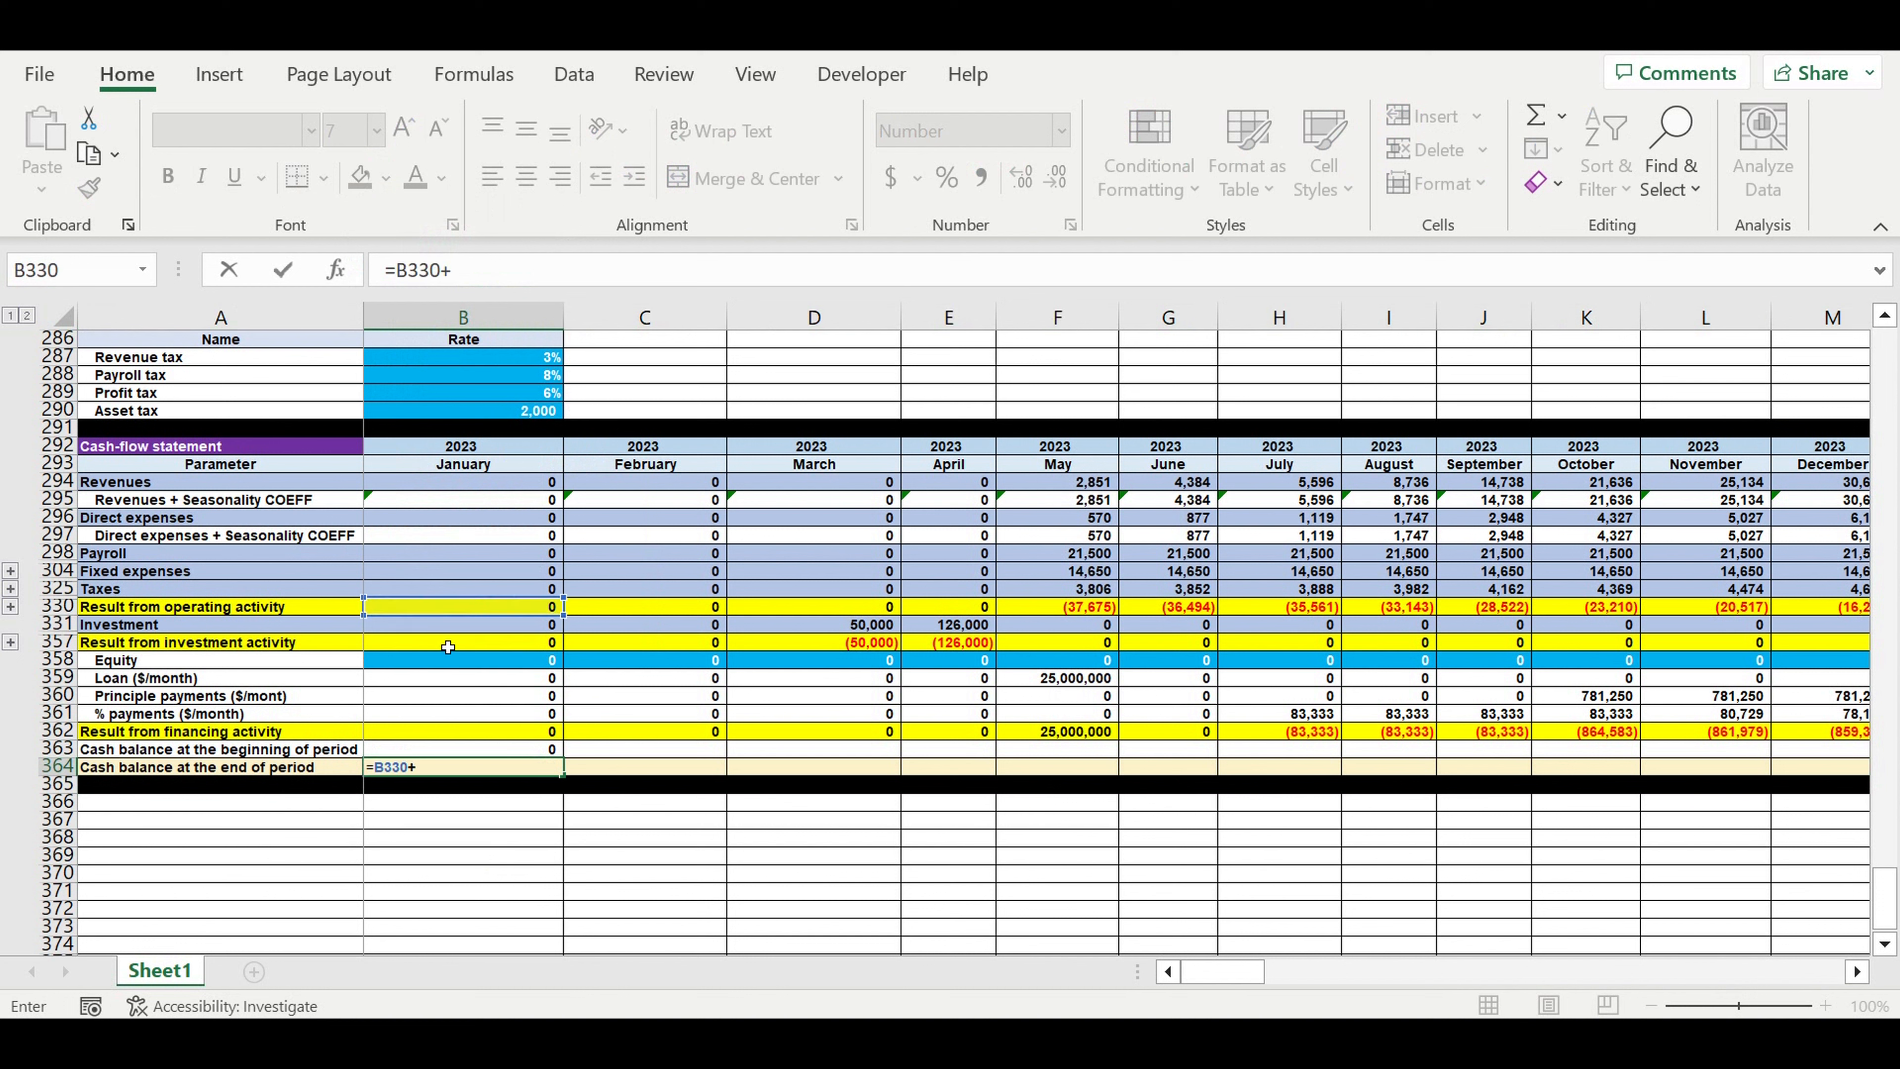
{"action": "left_click", "coordinate": [439, 647]}
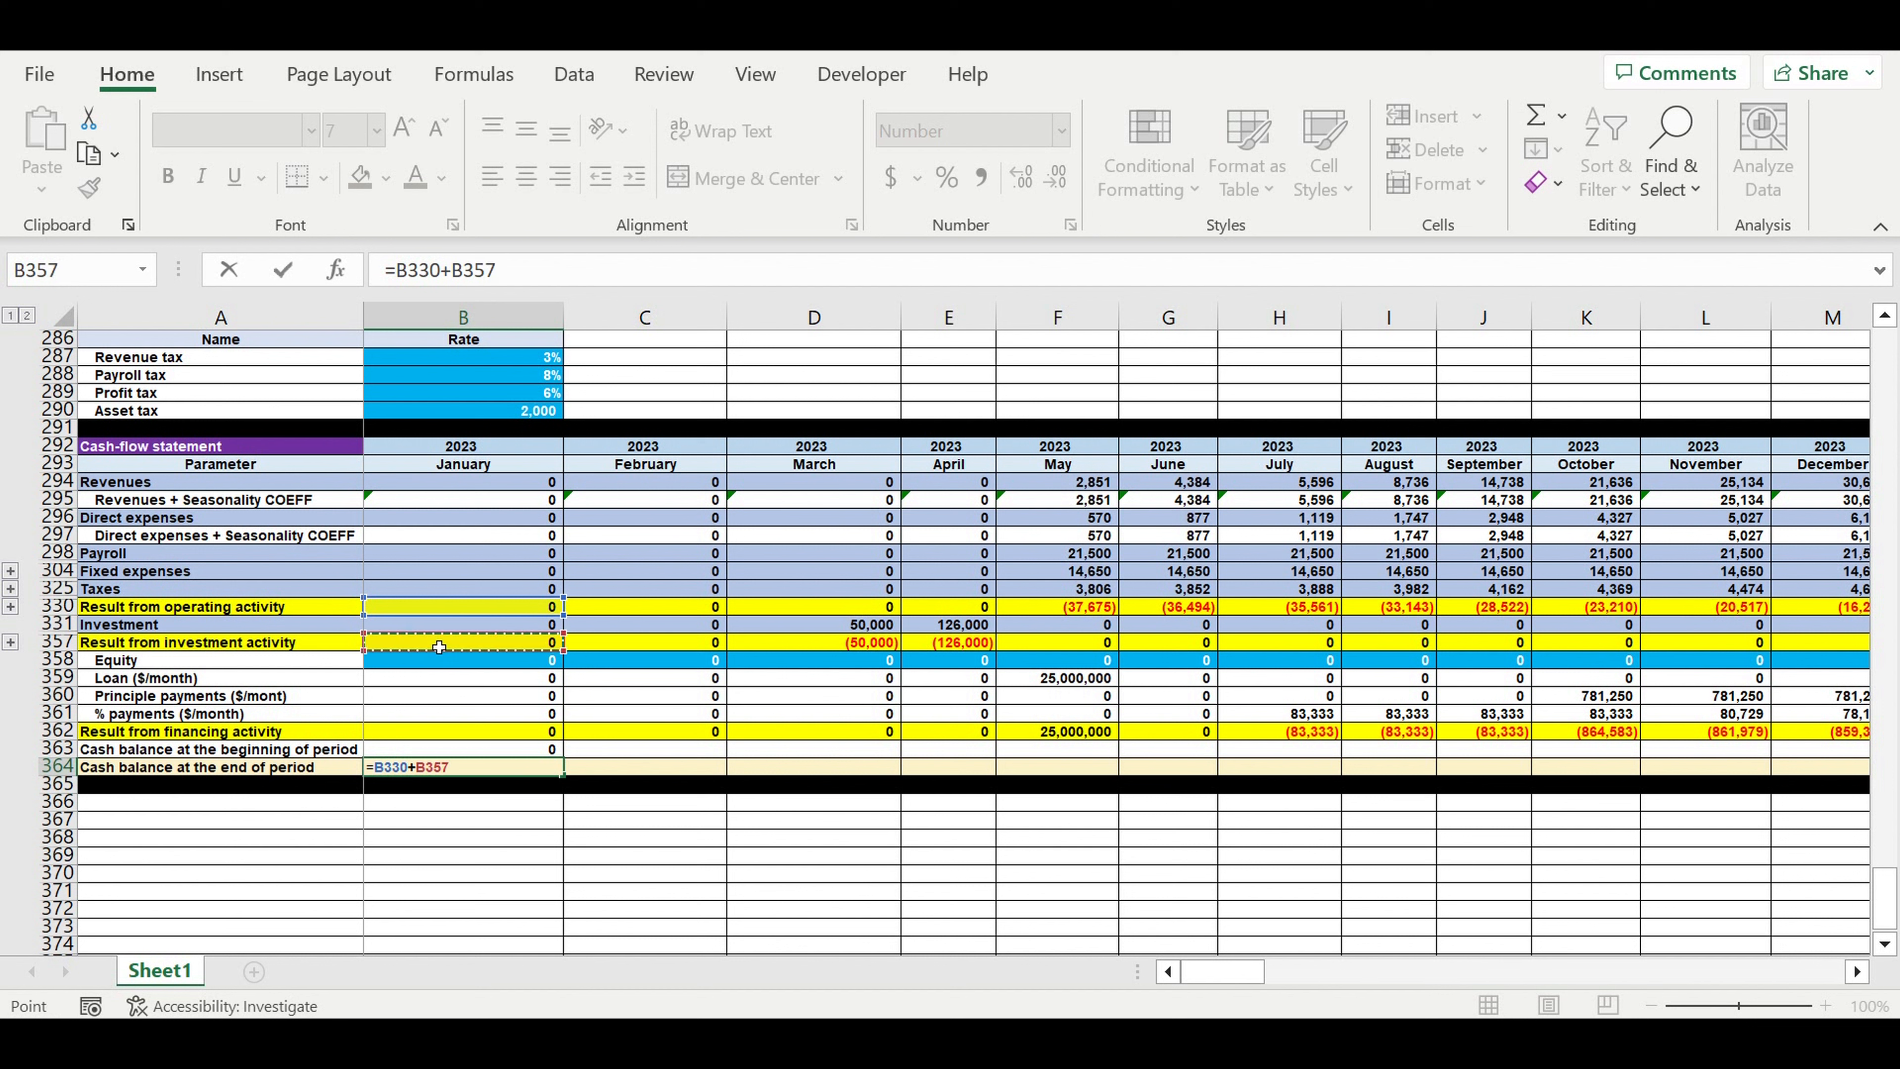
{"action": "type", "text": "+"}
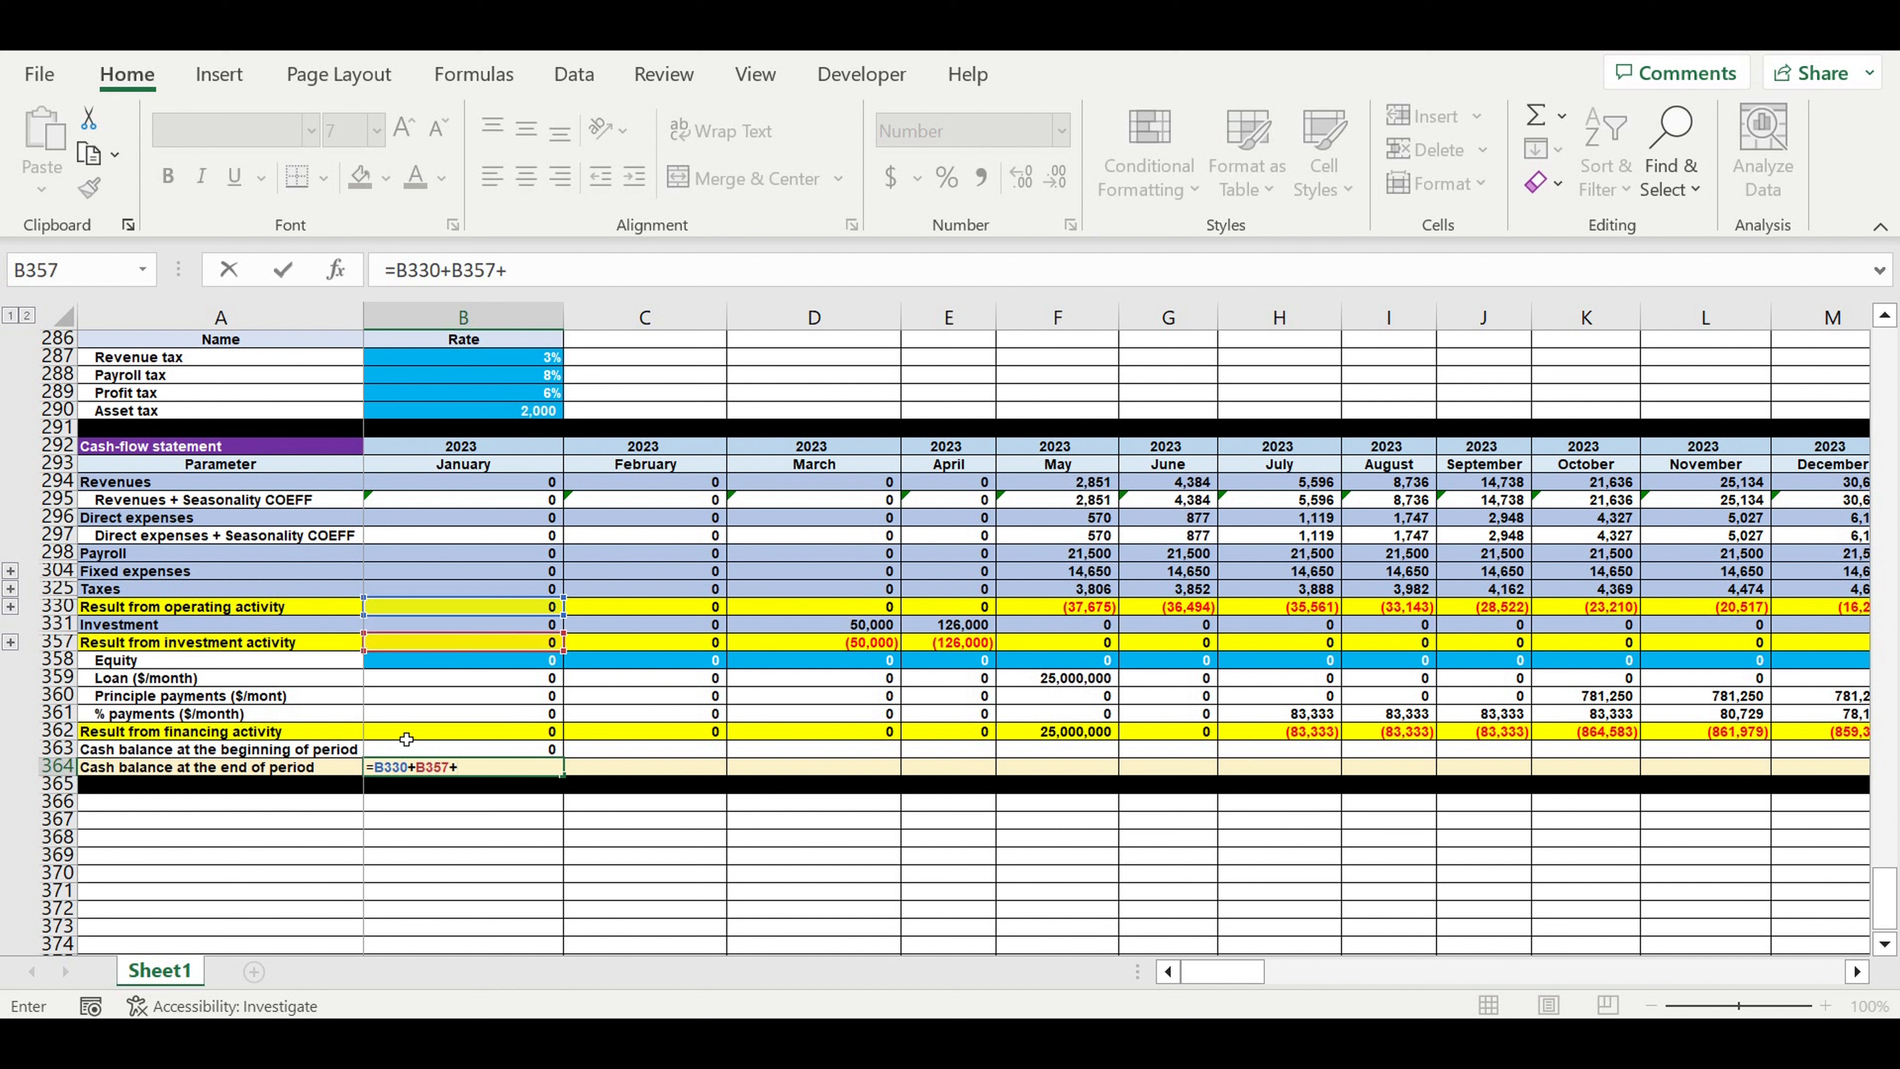
{"action": "left_click", "coordinate": [407, 732]}
{"action": "type", "text": "+"}
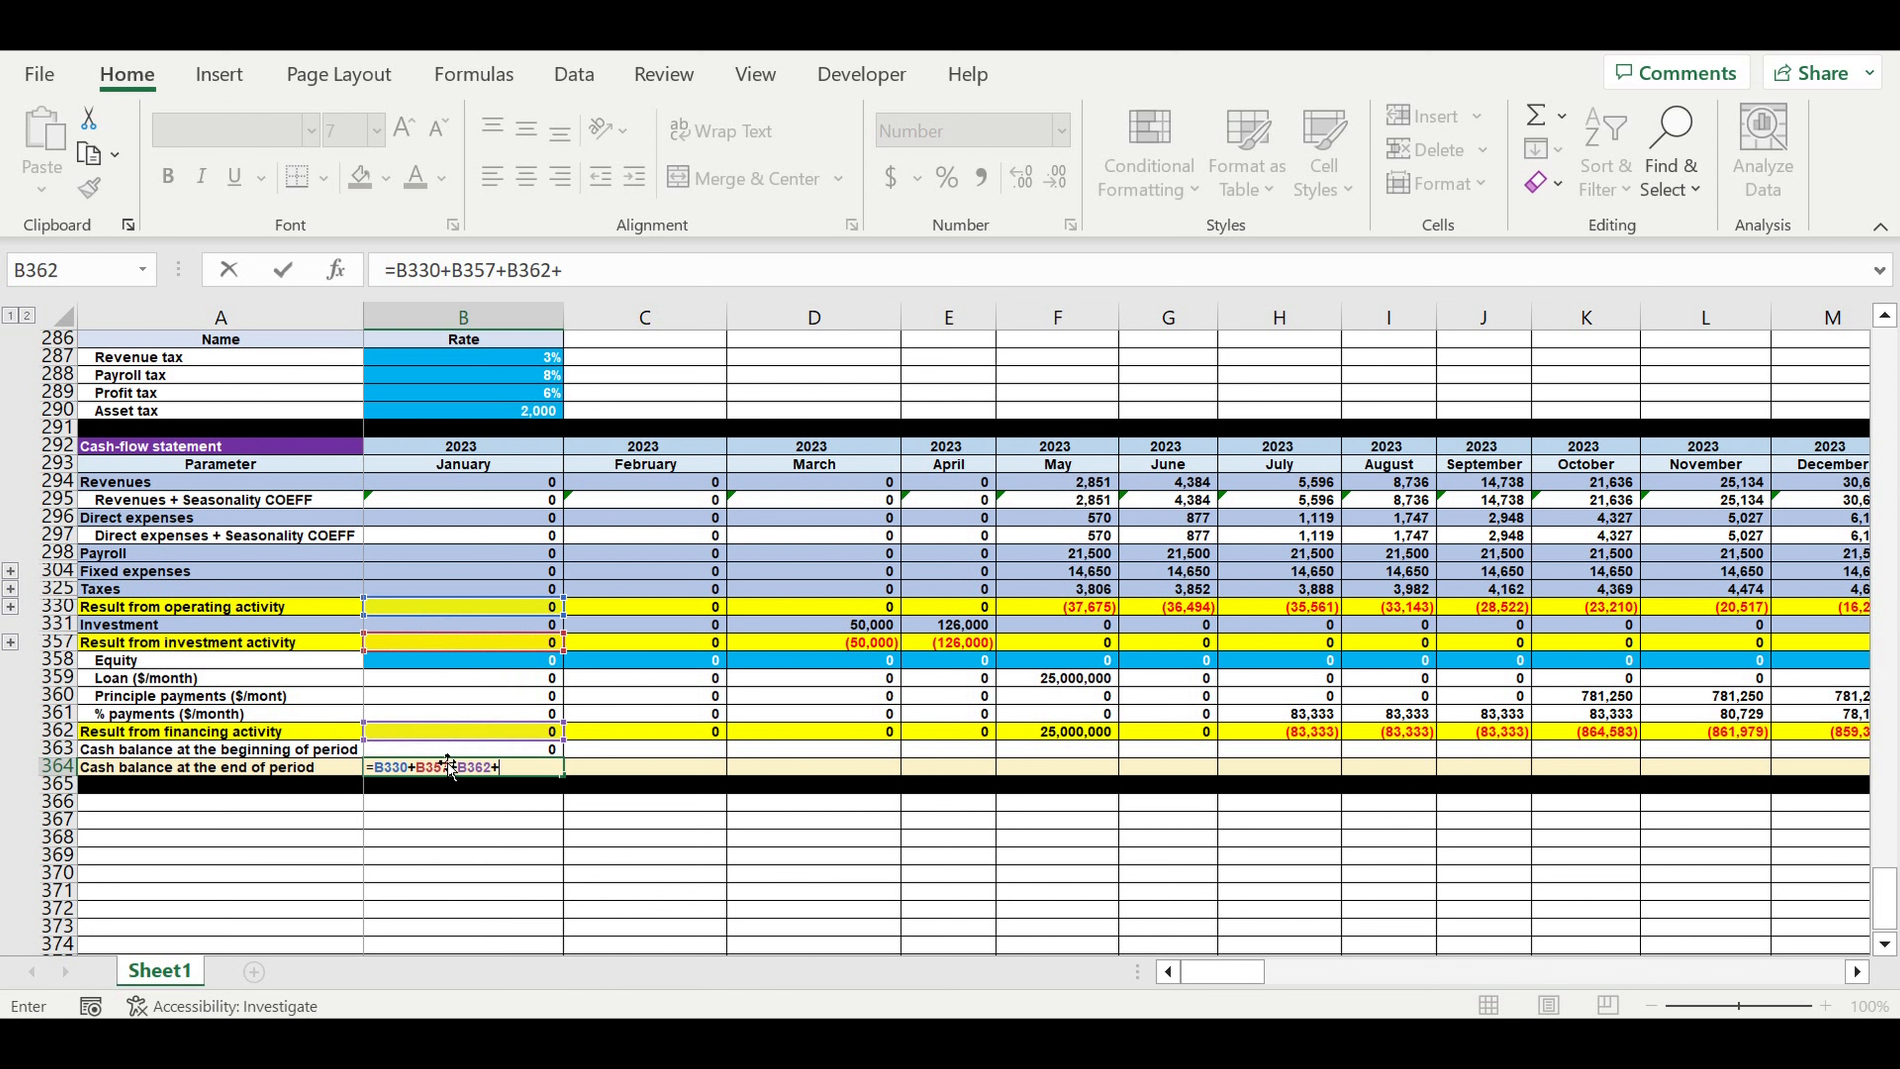
{"action": "left_click", "coordinate": [437, 752]}
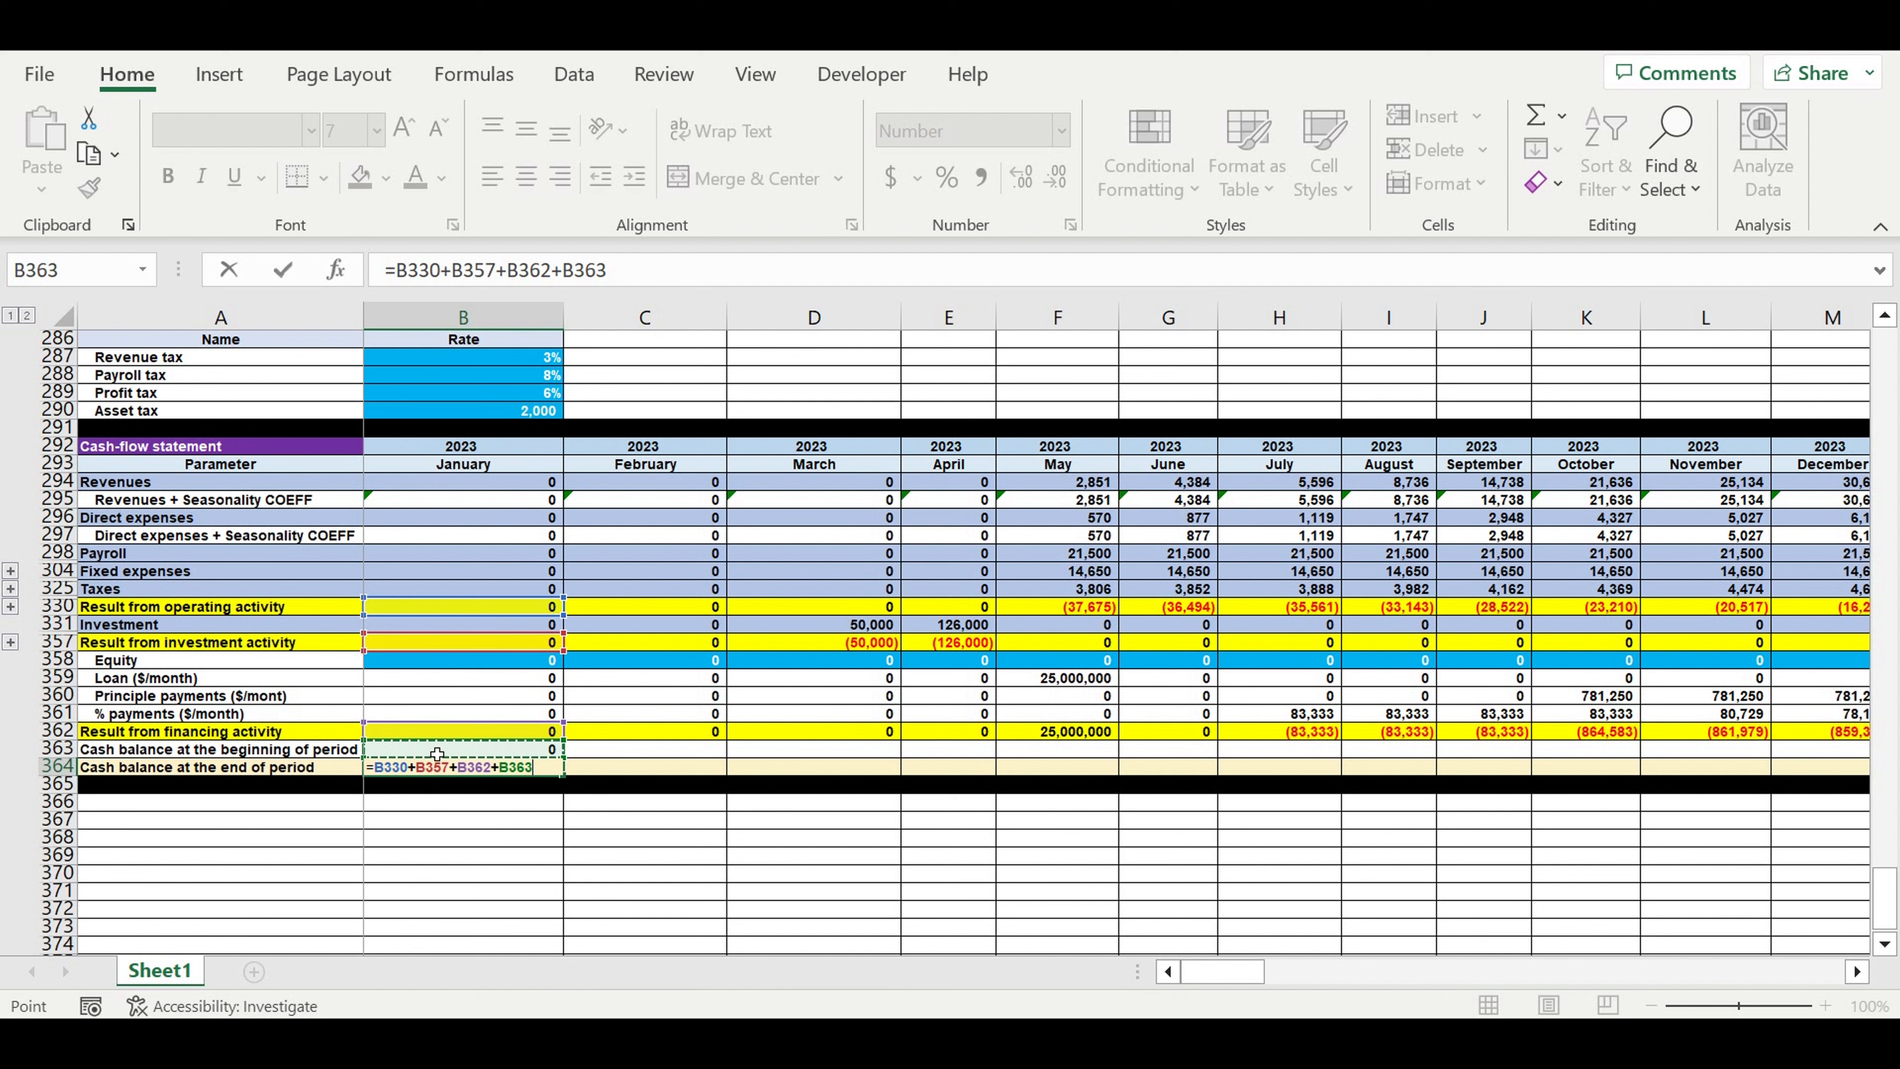
{"action": "key", "text": "Return"}
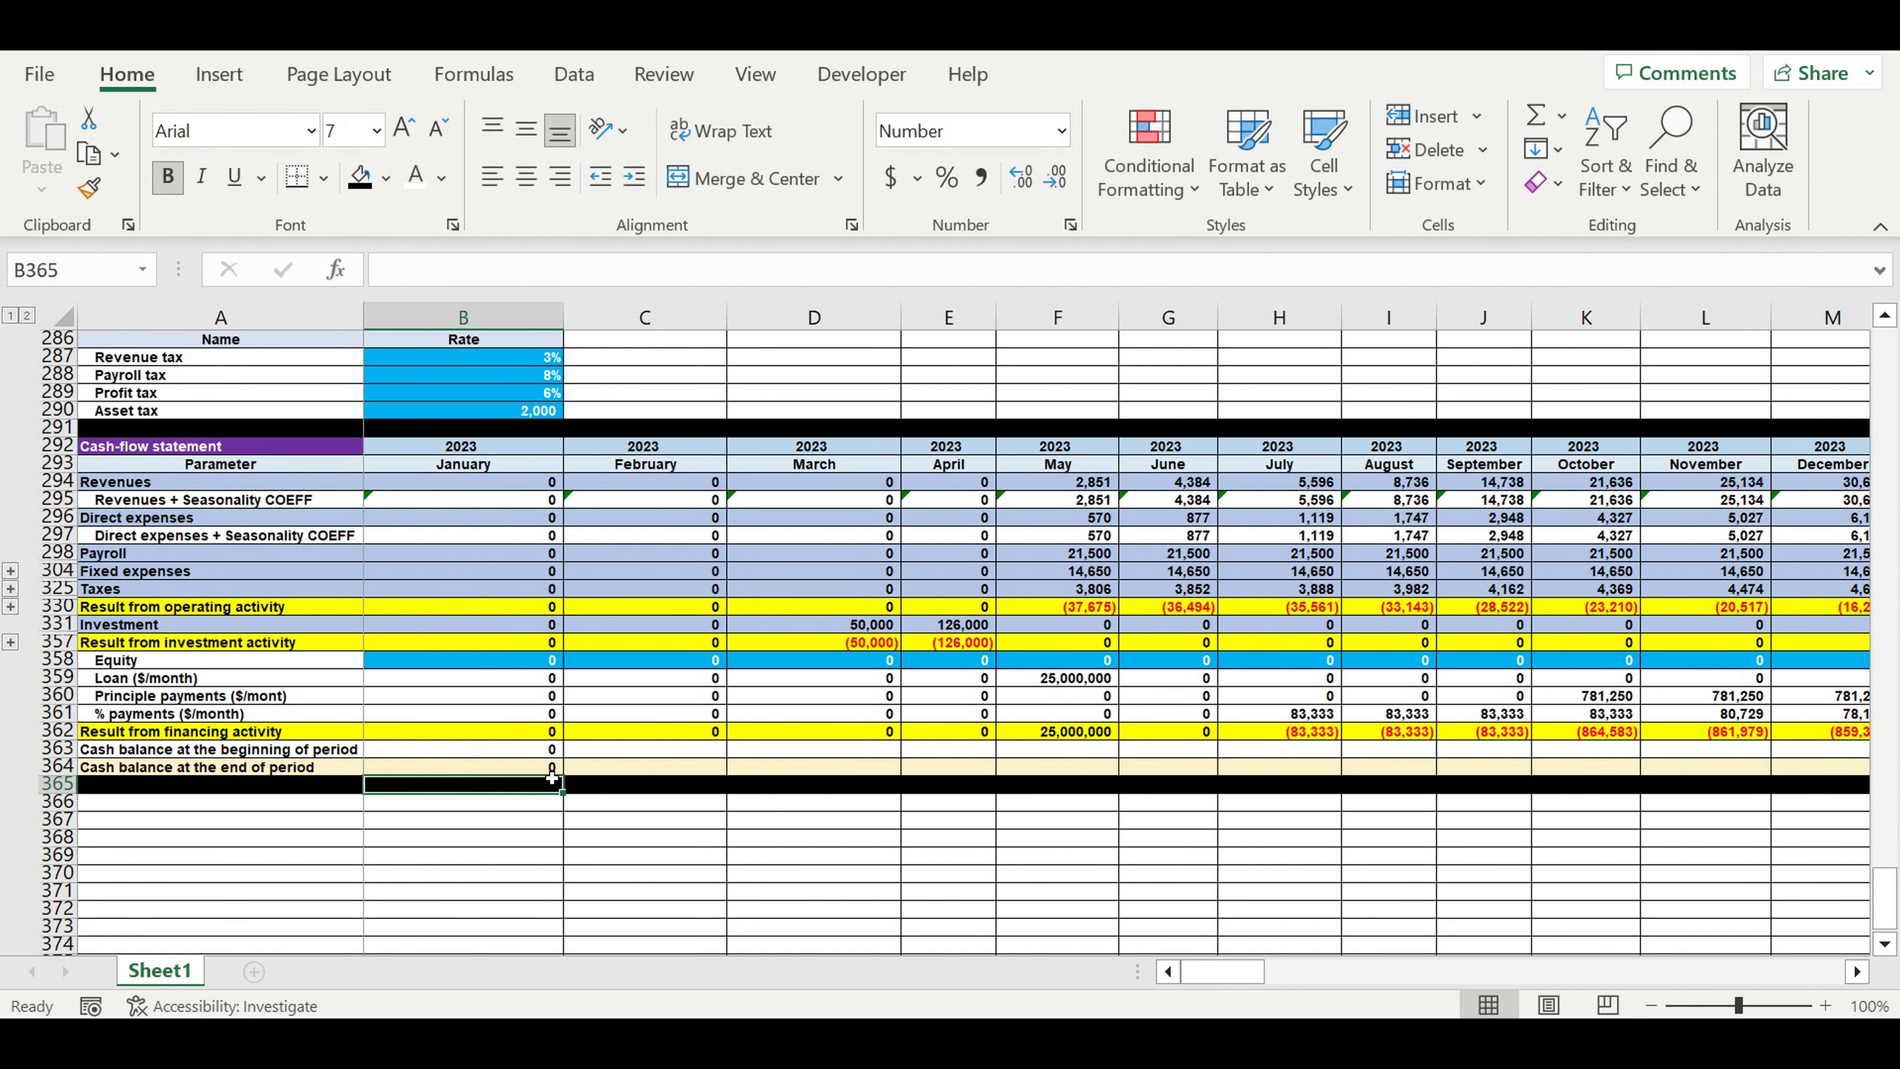
{"action": "left_click", "coordinate": [522, 767]}
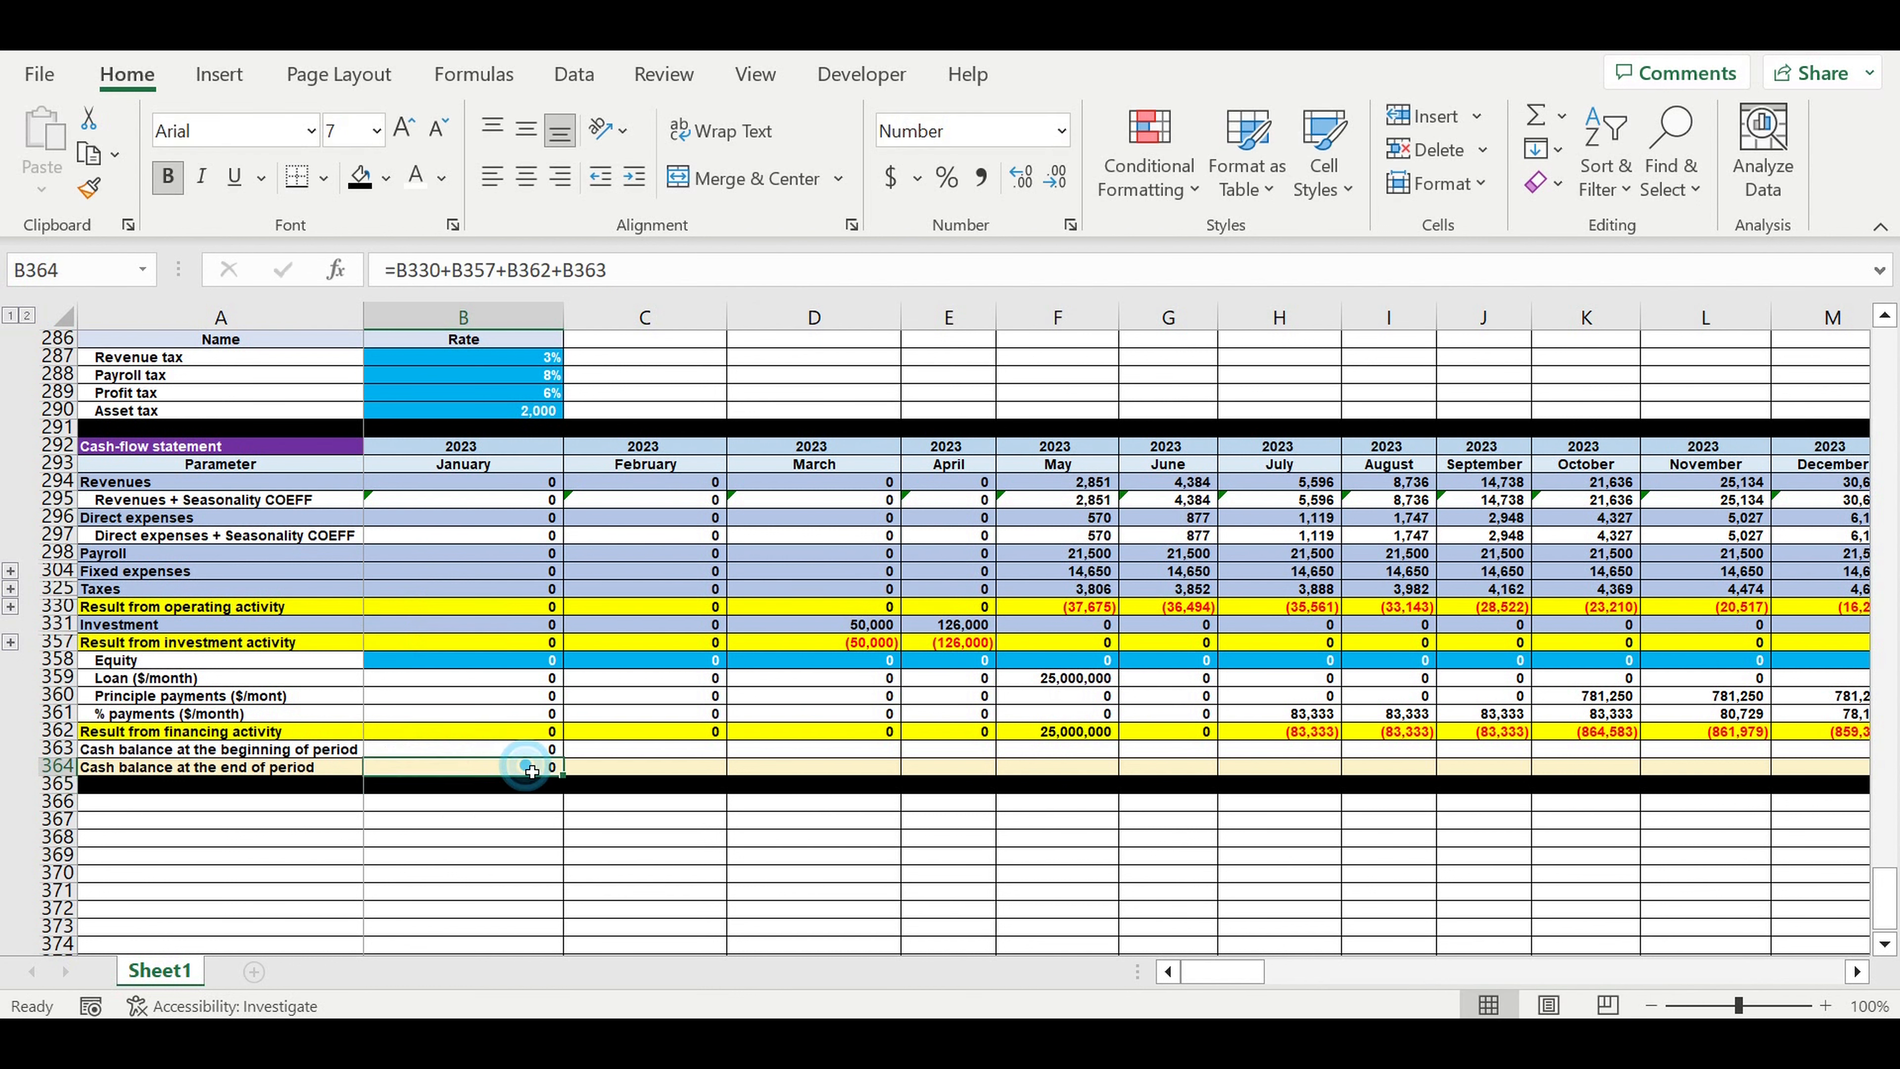
Link February's beginning cash balance in C363 to January's ending balance with =B364
{"action": "left_click", "coordinate": [613, 754]}
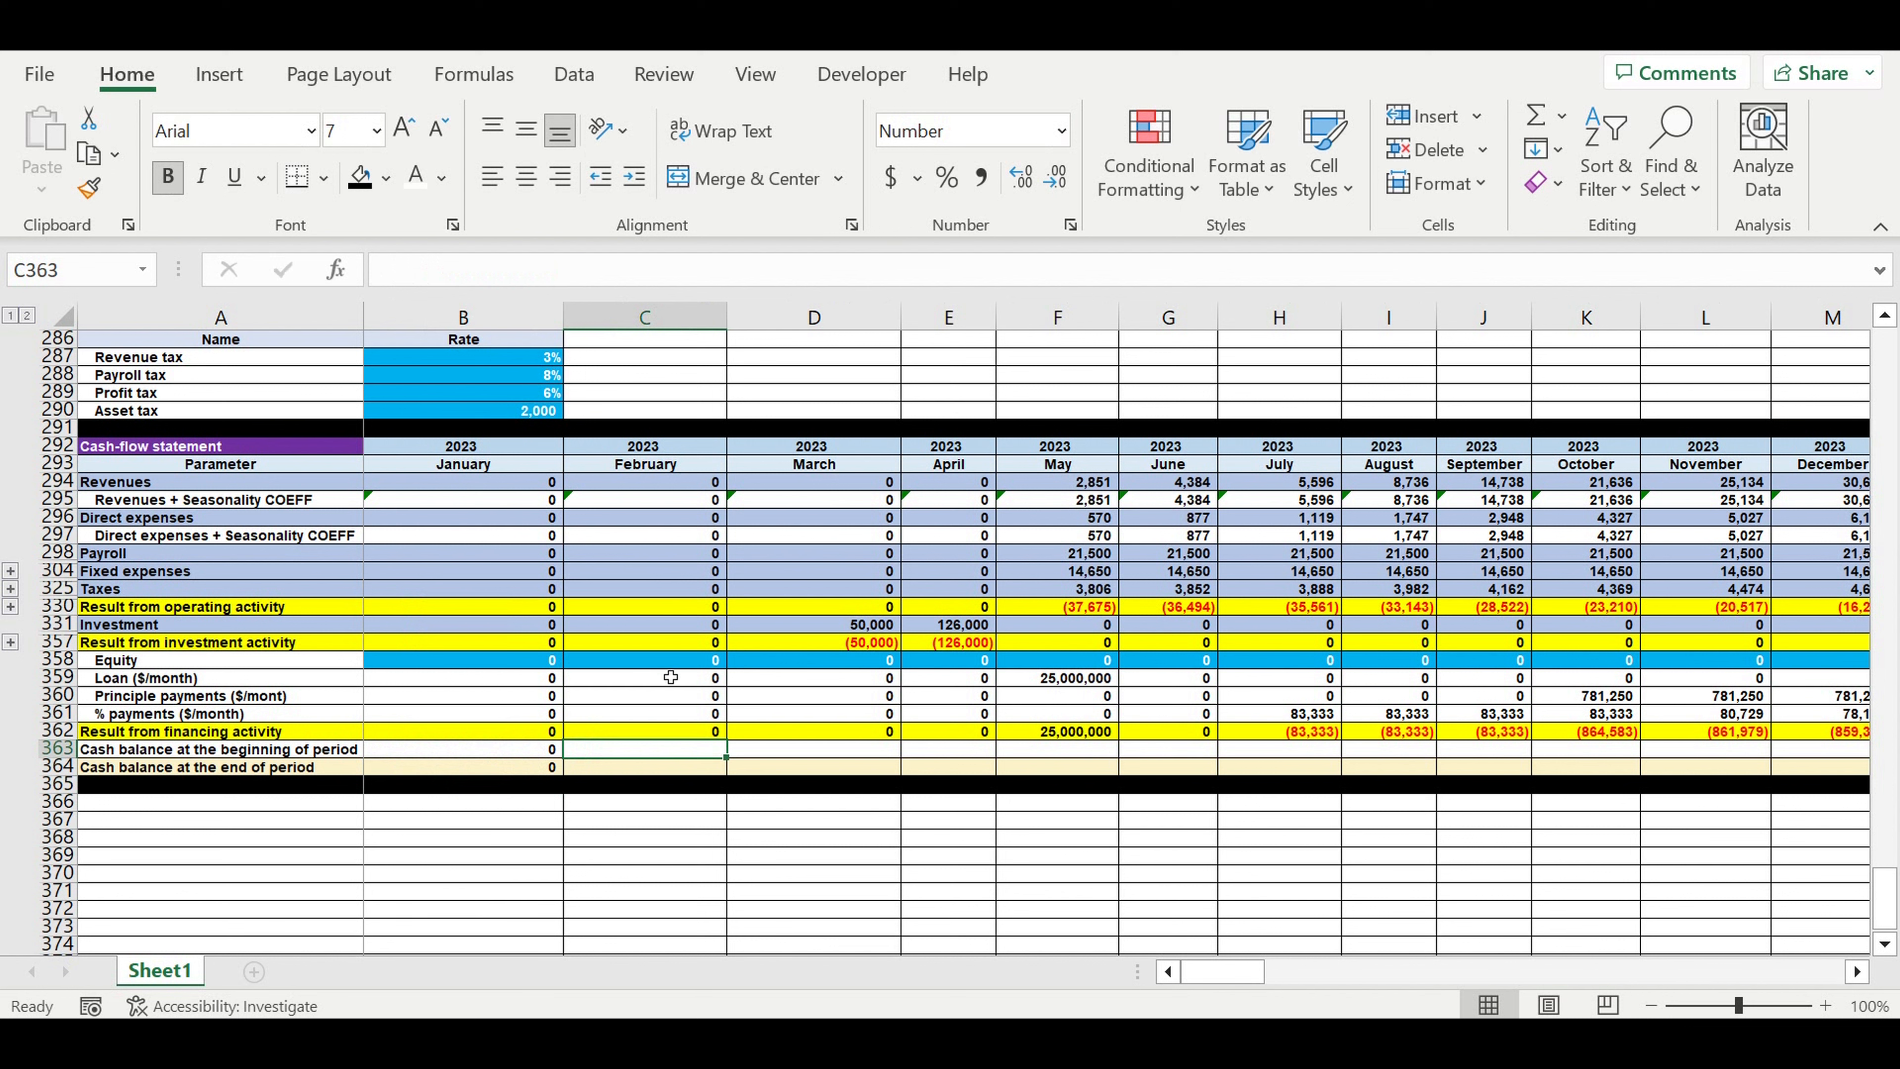
{"action": "type", "text": "="}
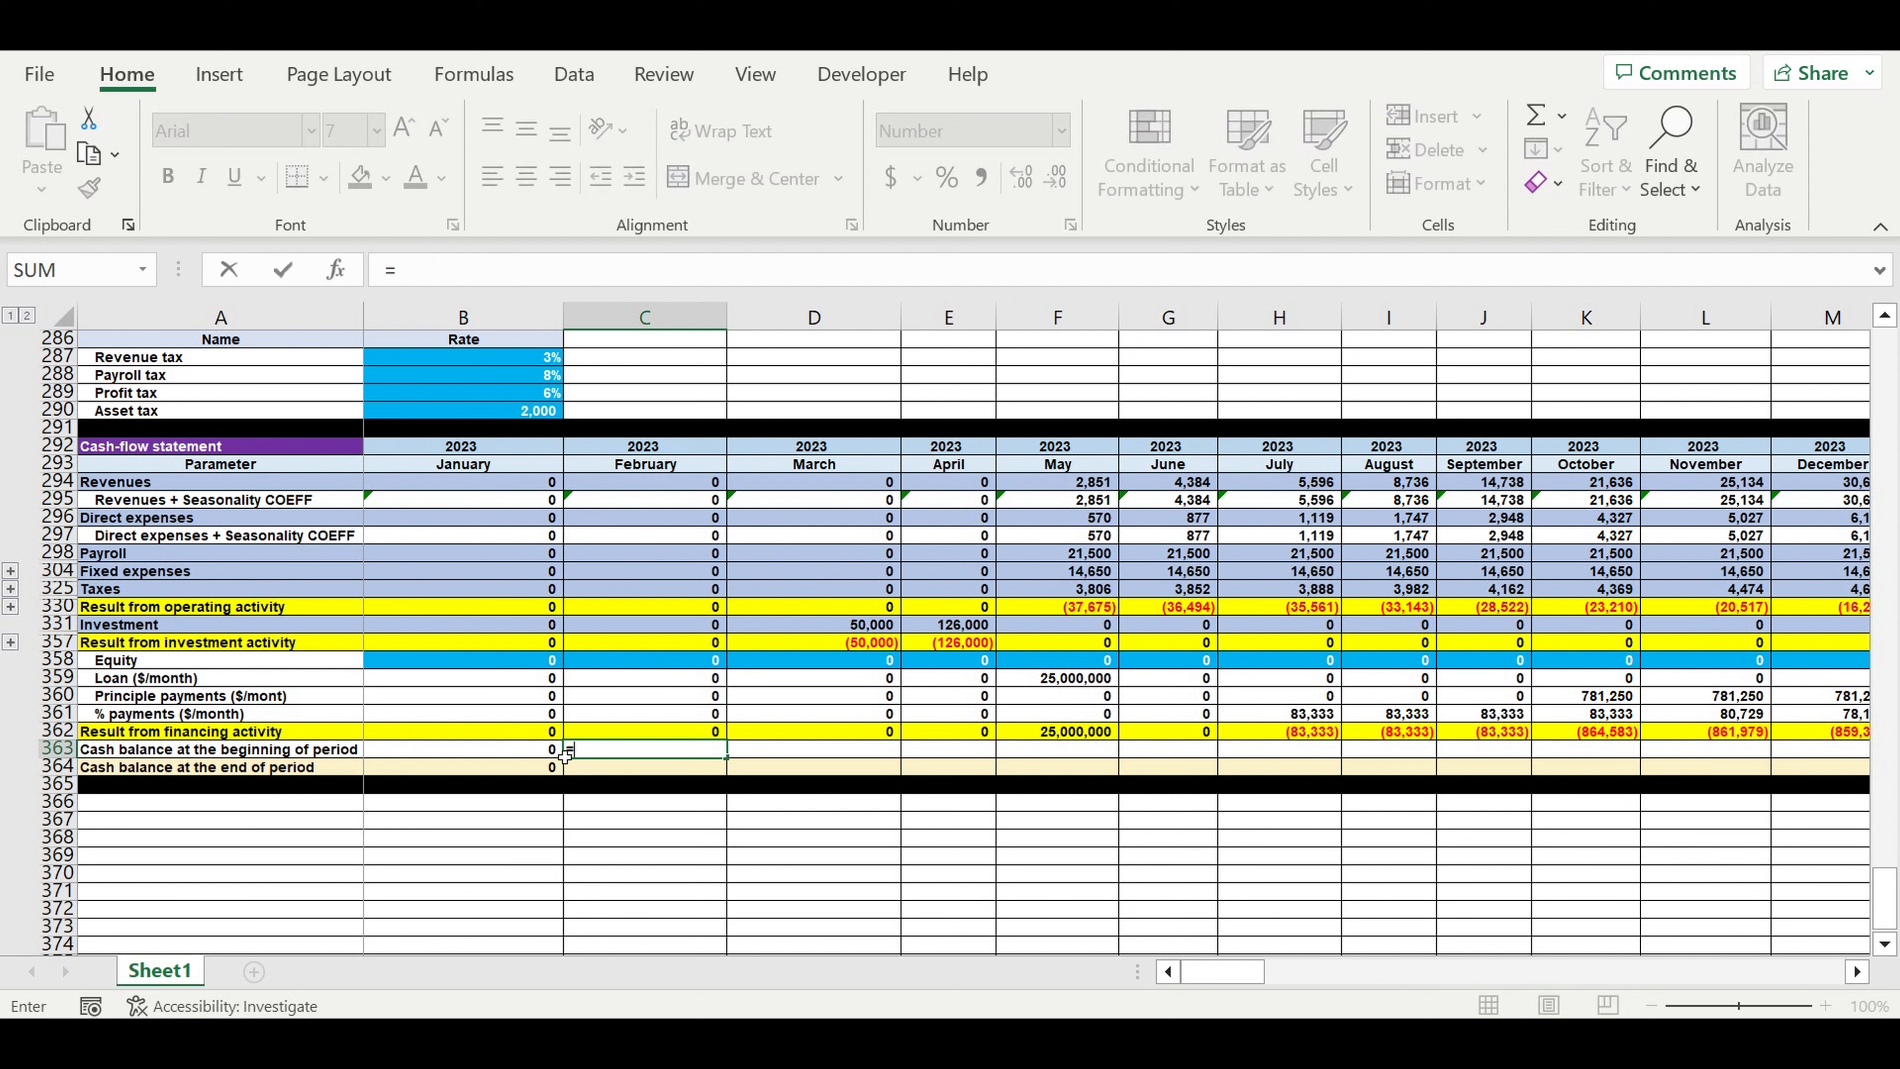
{"action": "left_click", "coordinate": [507, 772]}
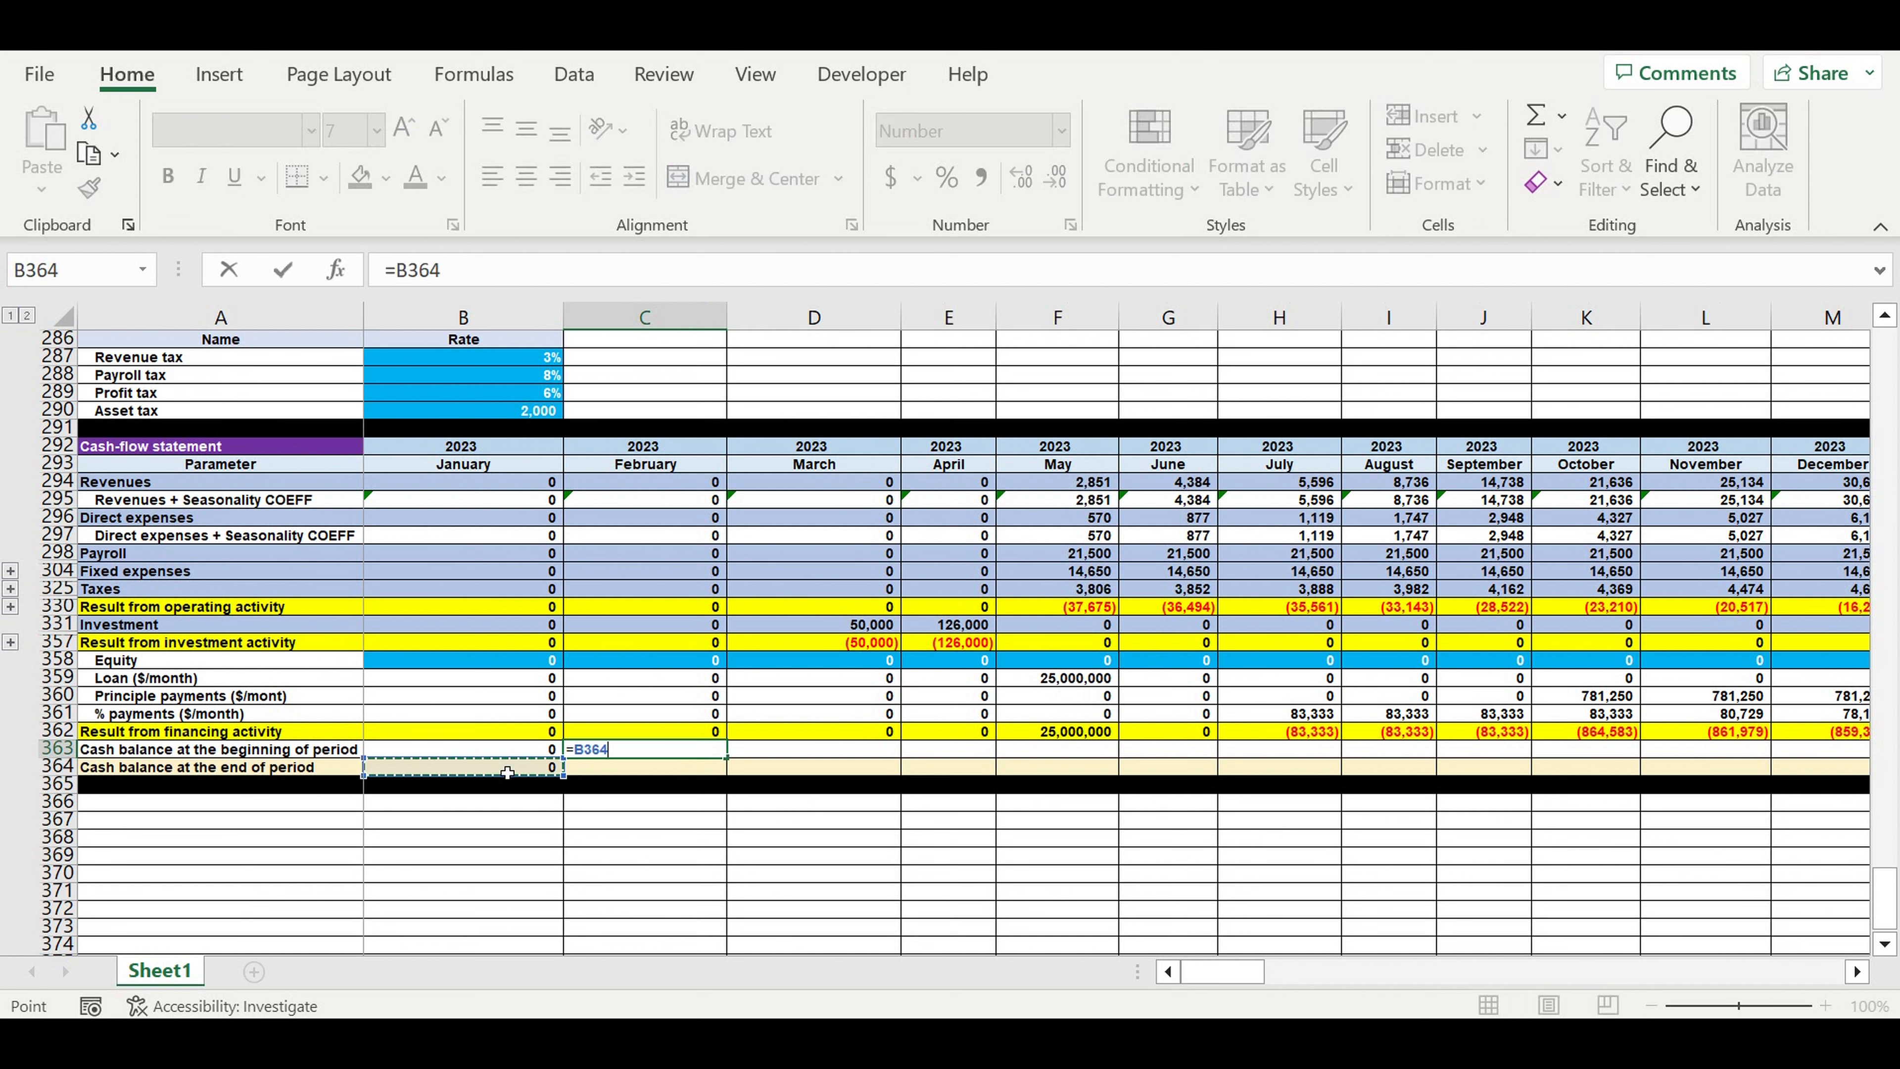
{"action": "key", "text": "Return"}
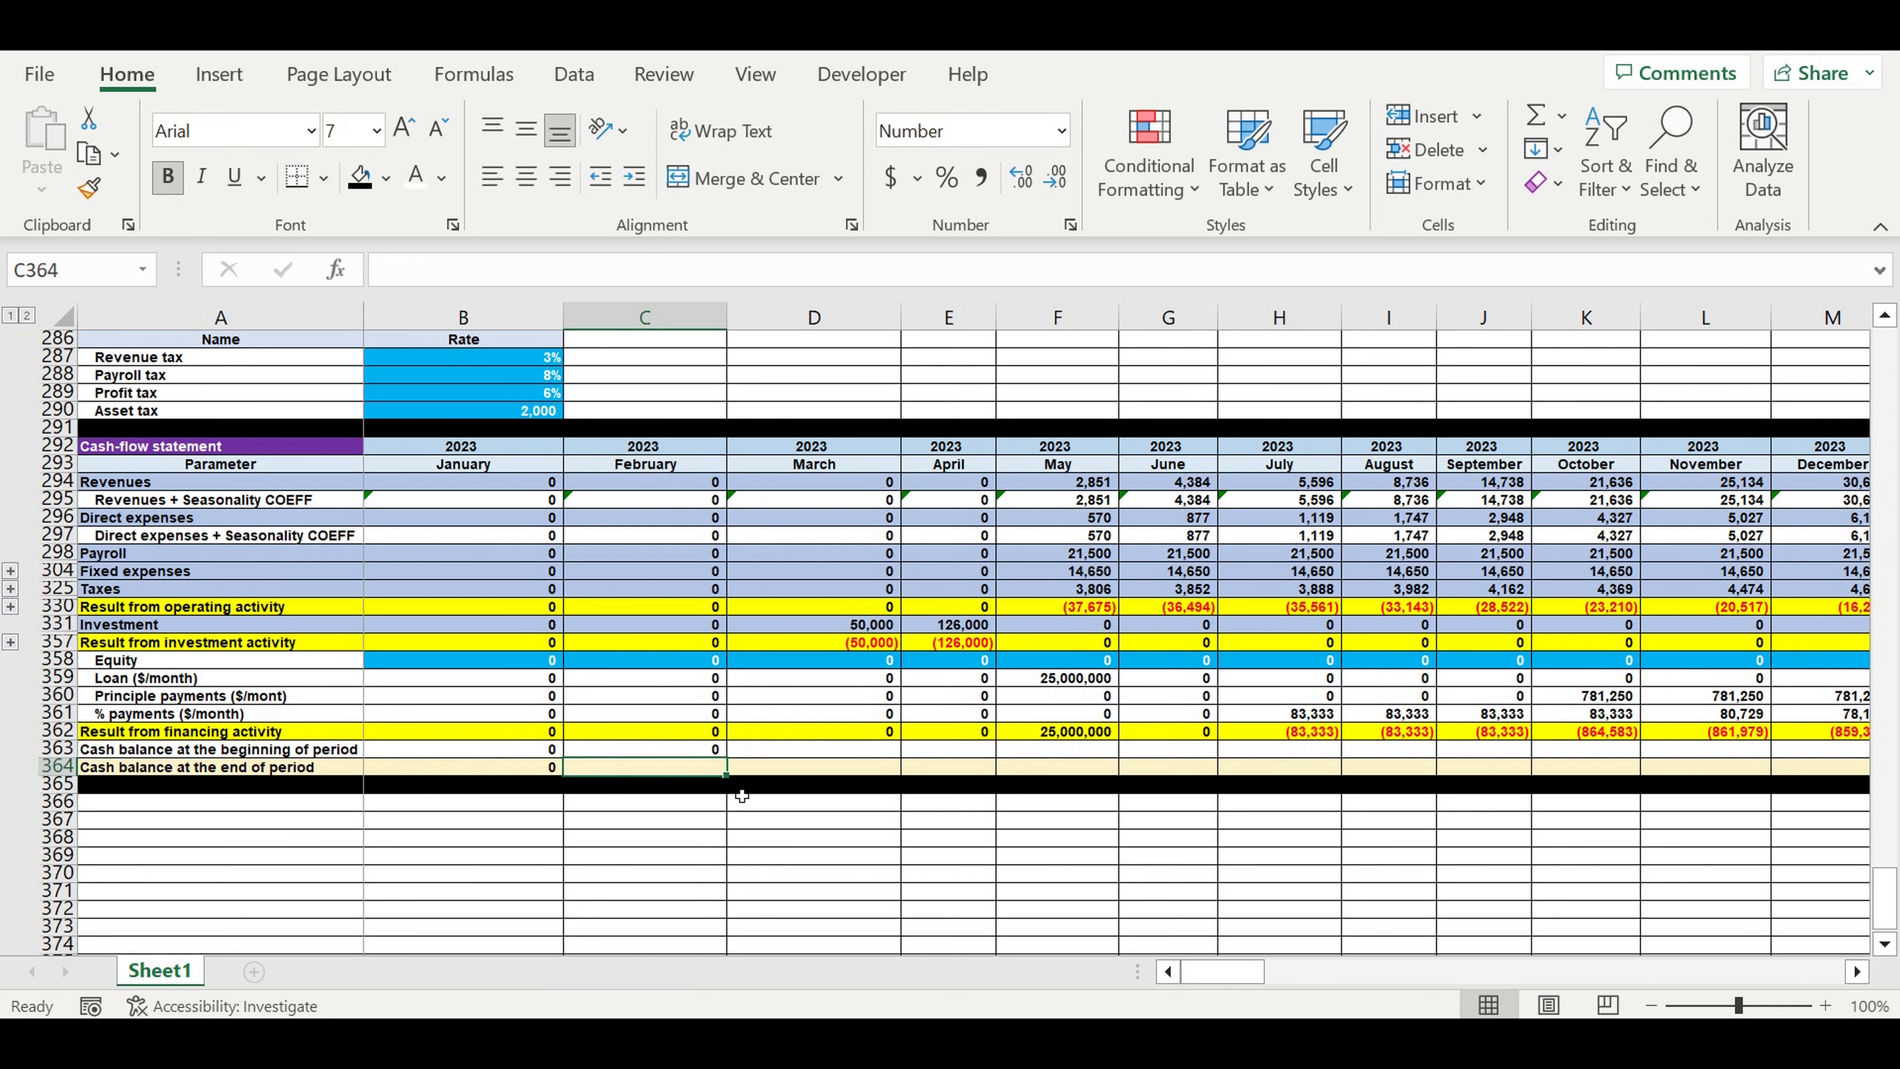
Copy January's end-of-period cash balance formula from B364 across to April and check the cell references in February's formula
{"action": "left_click", "coordinate": [539, 773]}
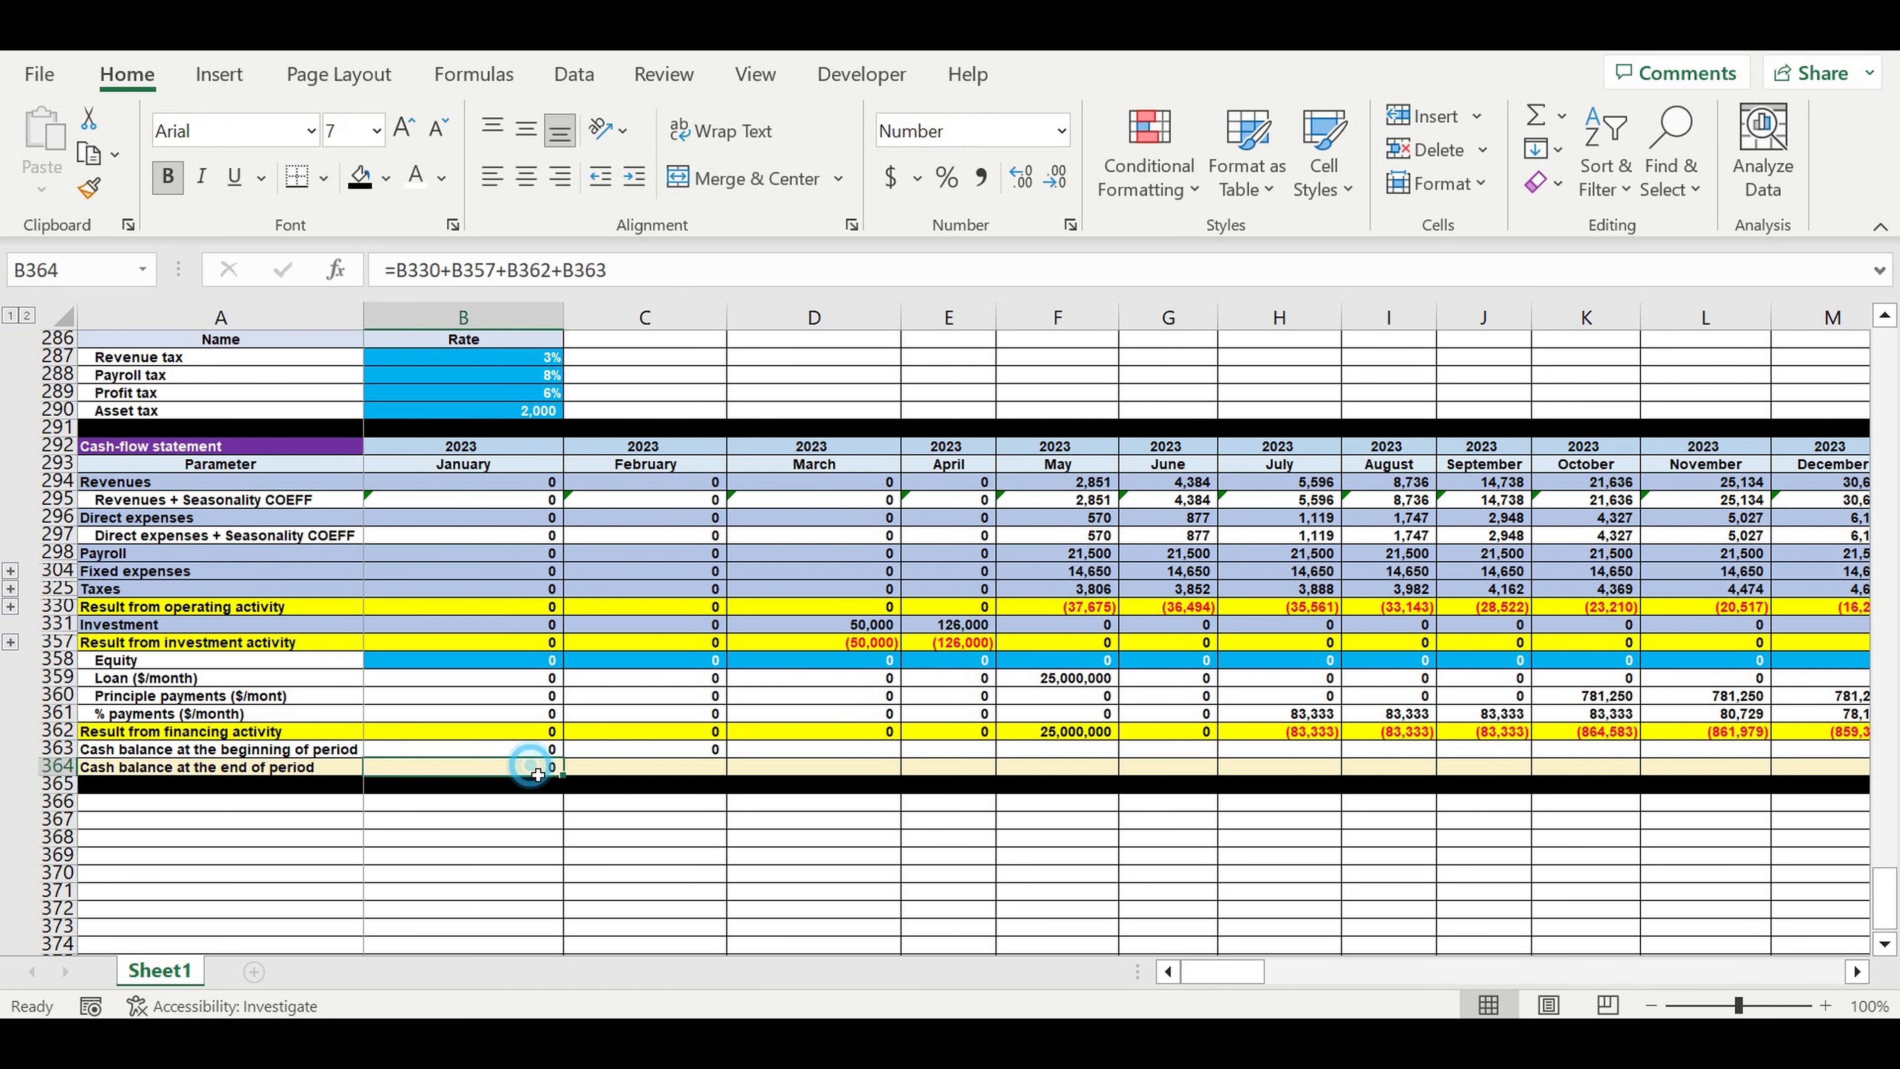
{"action": "left_click_drag", "start_coordinate": [562, 773], "coordinate": [947, 774]}
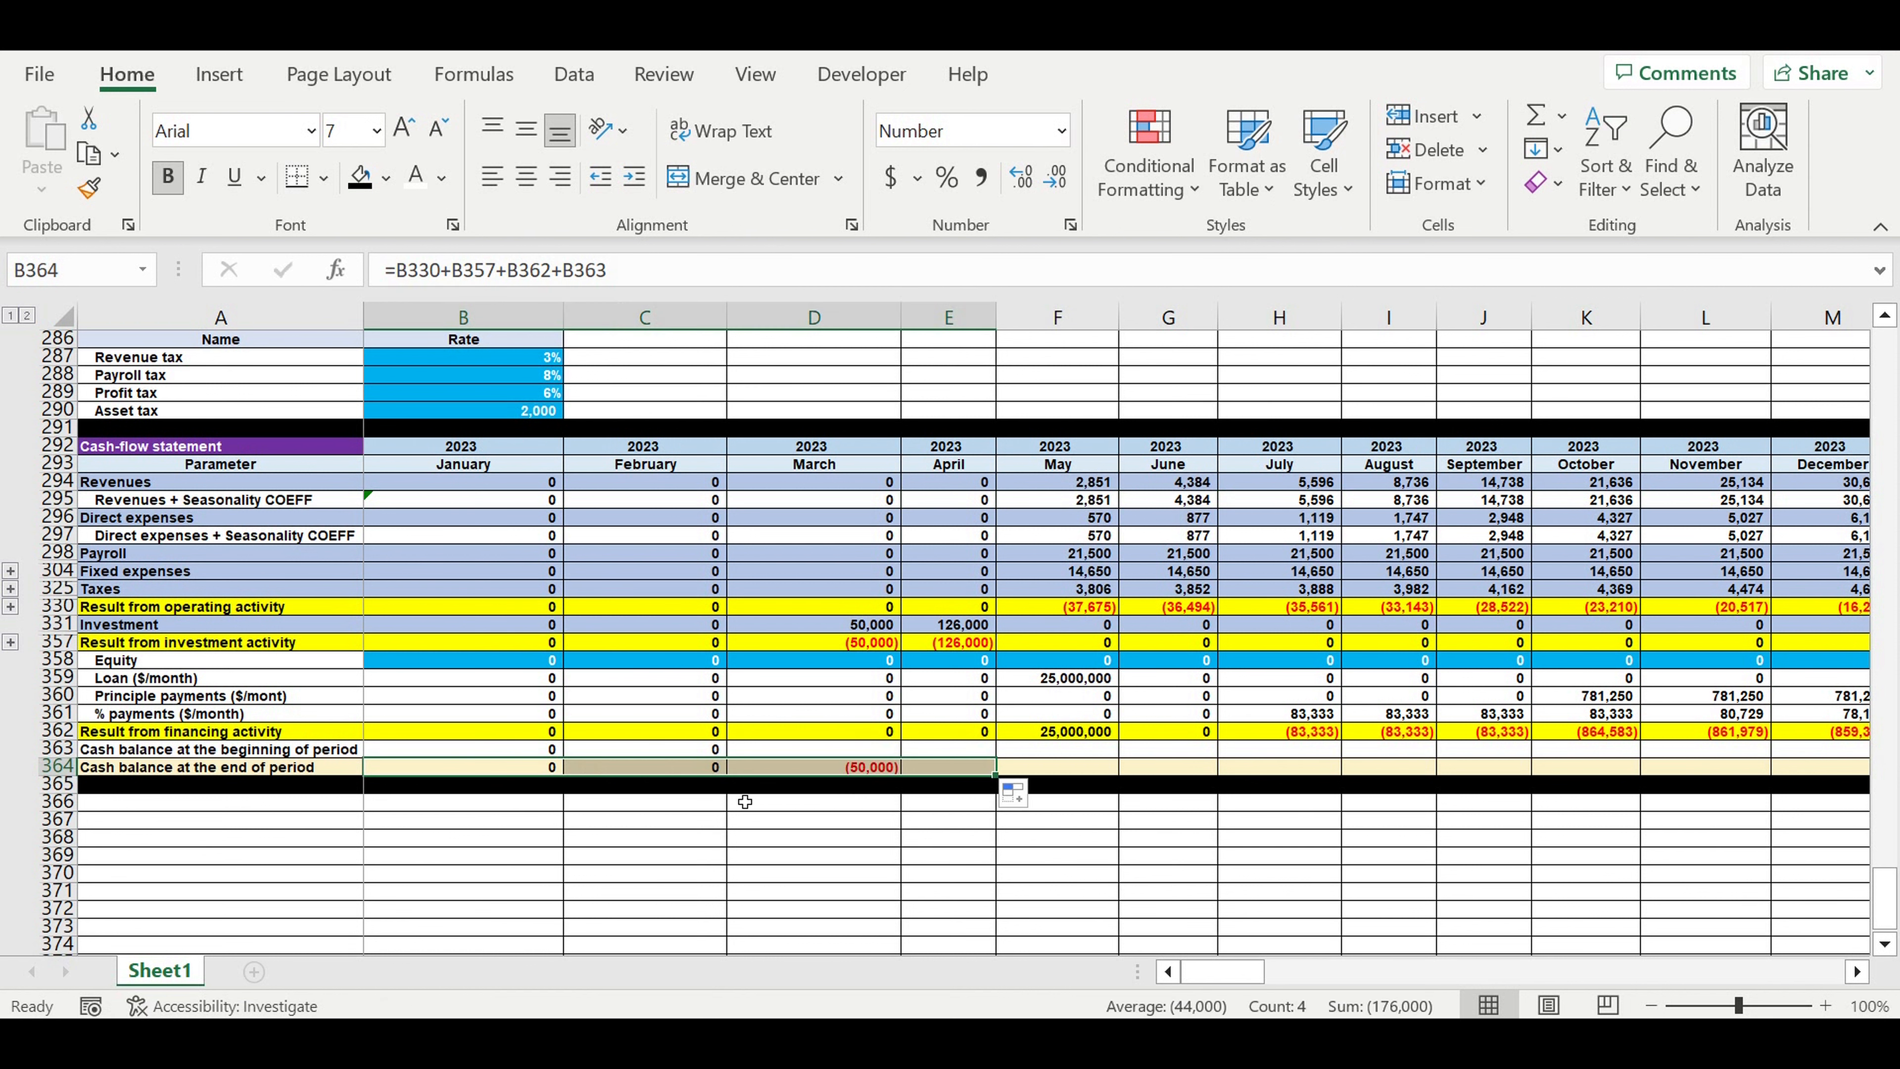
{"action": "left_click", "coordinate": [744, 801]}
{"action": "left_click", "coordinate": [693, 771]}
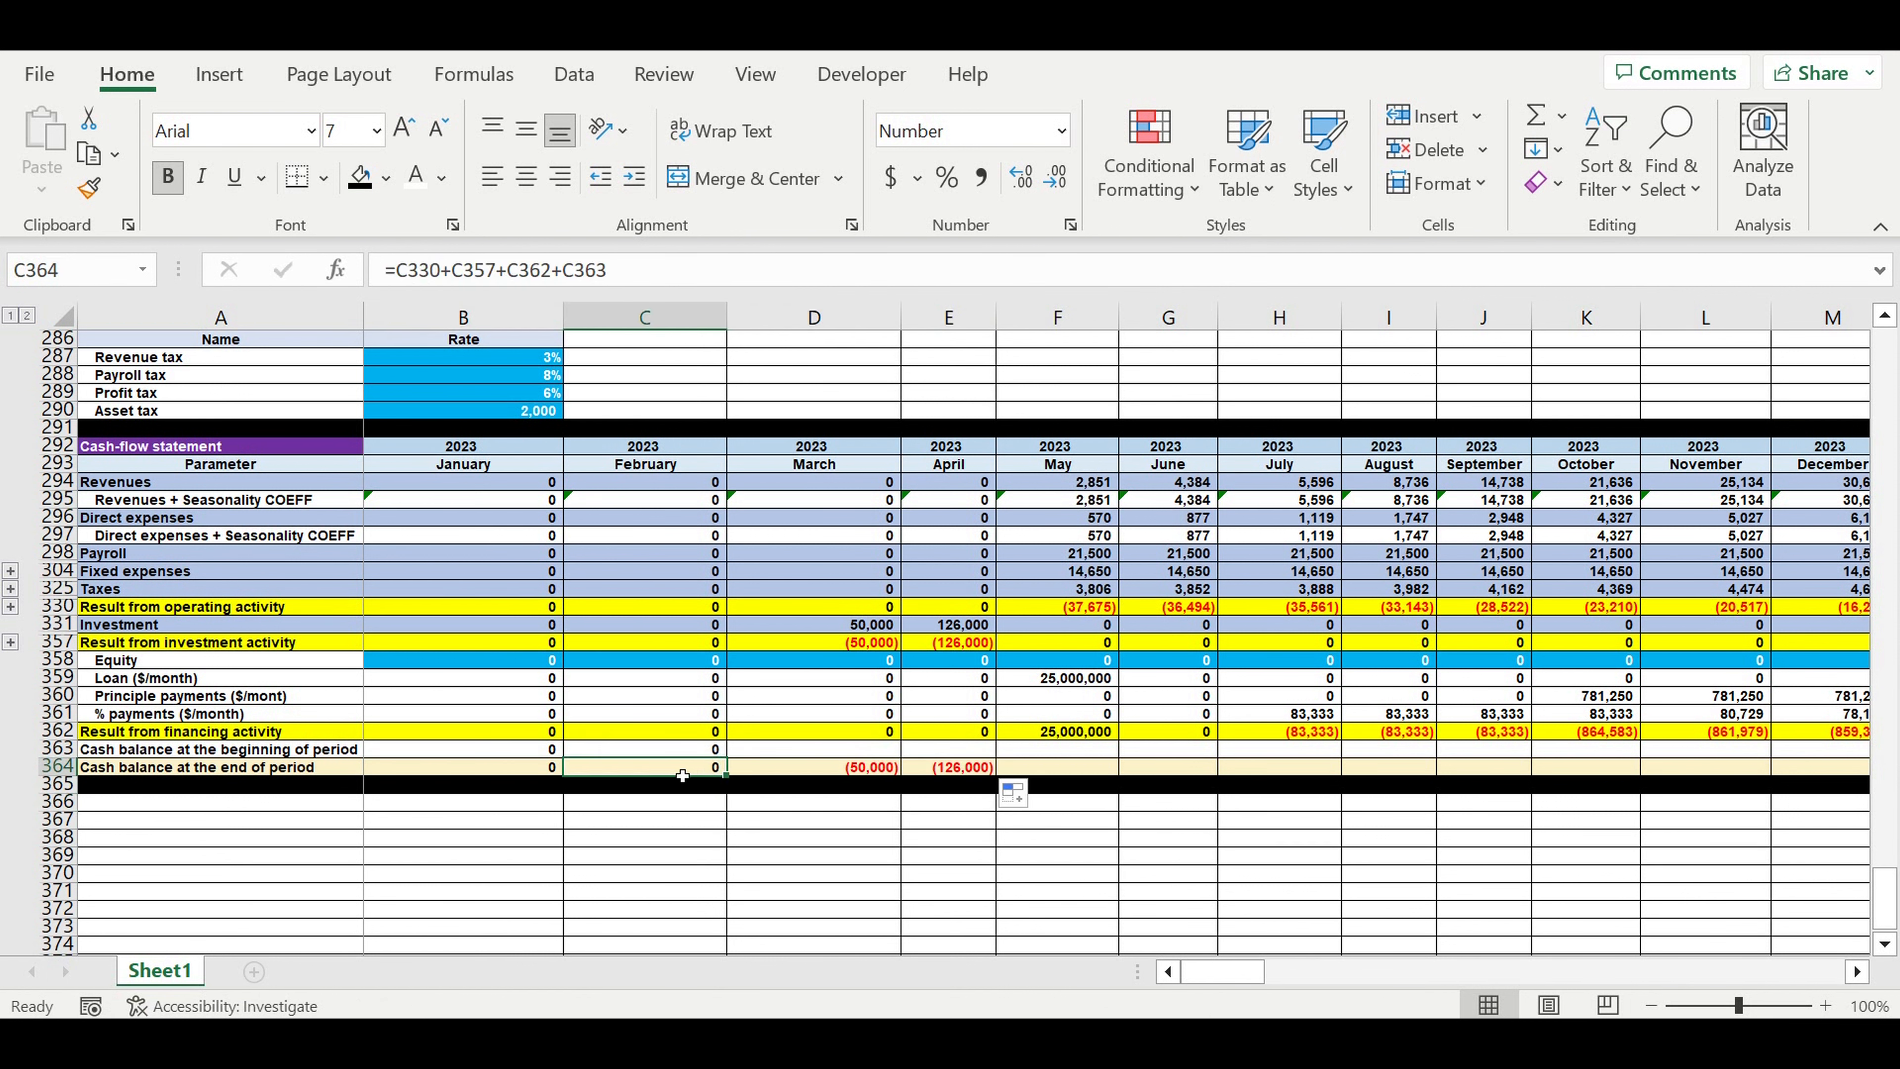
{"action": "left_click", "coordinate": [671, 270]}
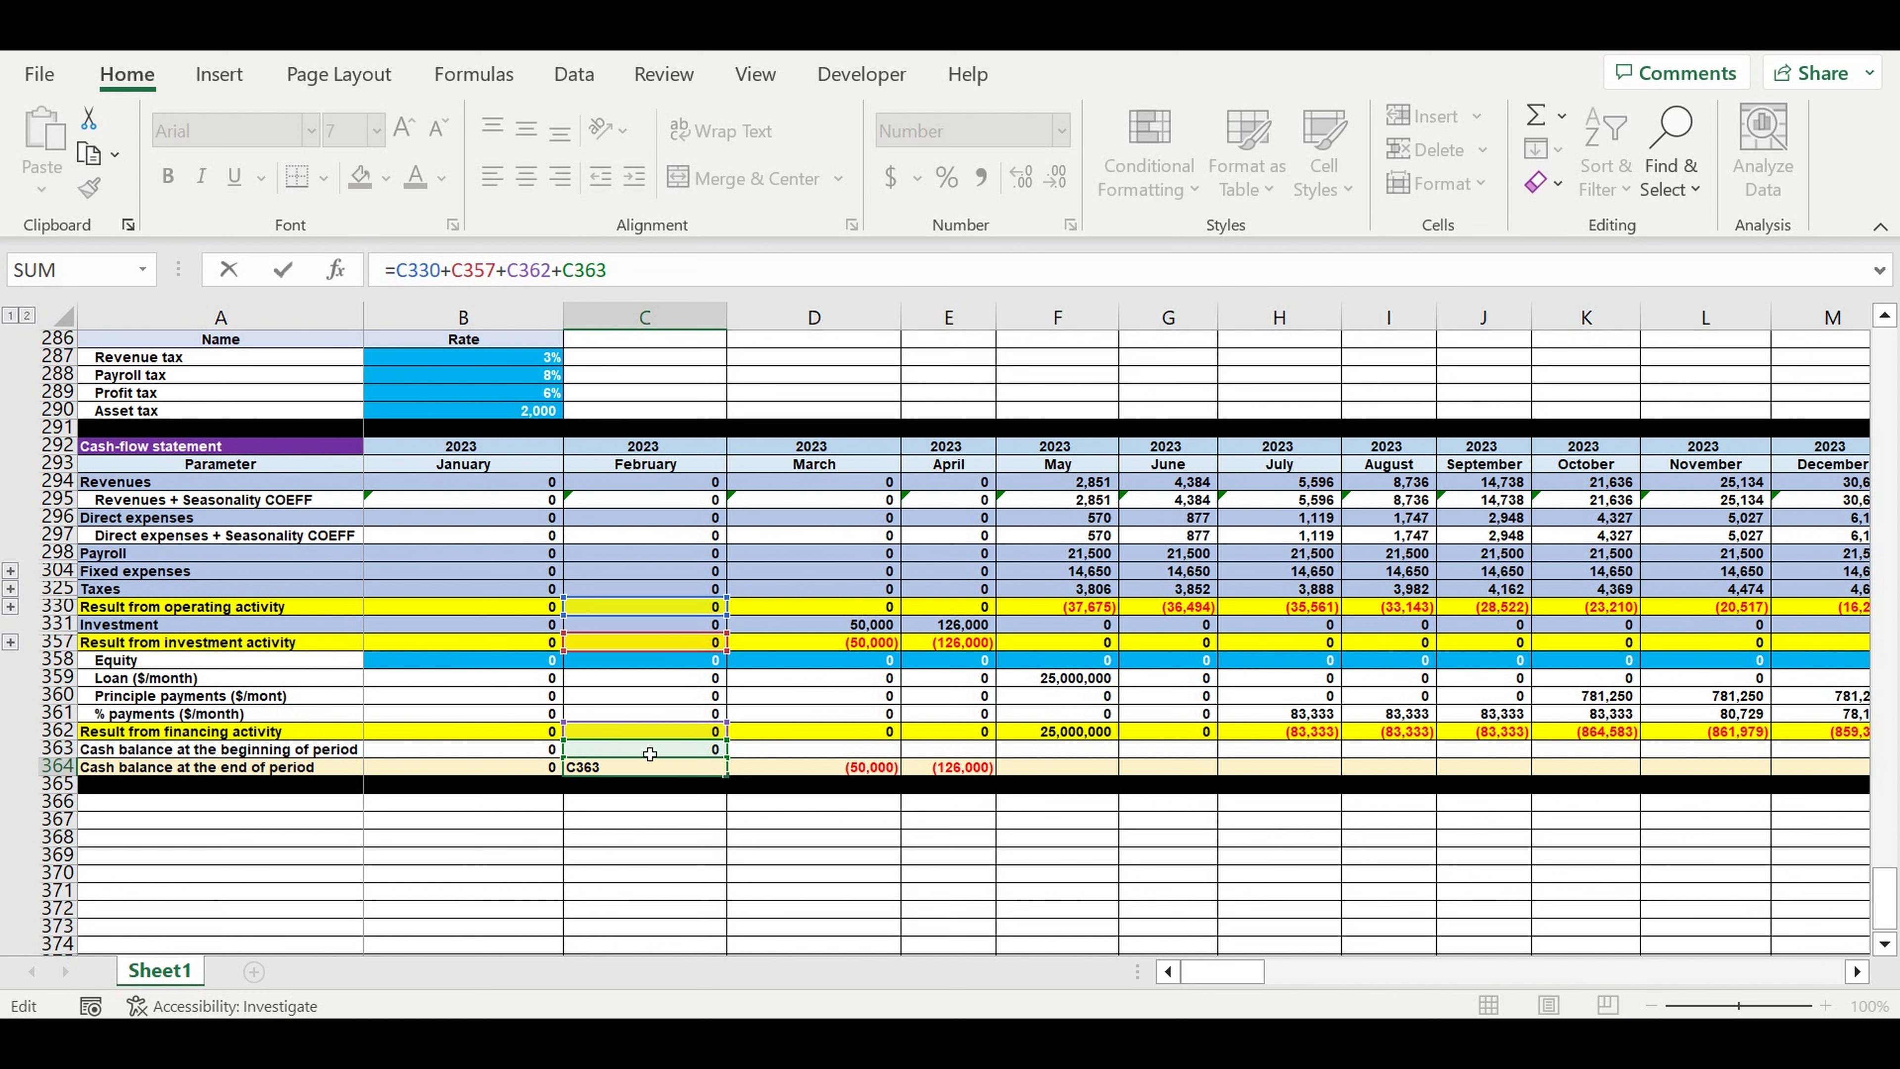
{"action": "key", "text": "Return"}
Copy February's beginning and end-of-period cash balance formulas in C363:C364 across all months through December 2032 in column DQ
{"action": "left_click_drag", "start_coordinate": [649, 754], "coordinate": [715, 772]}
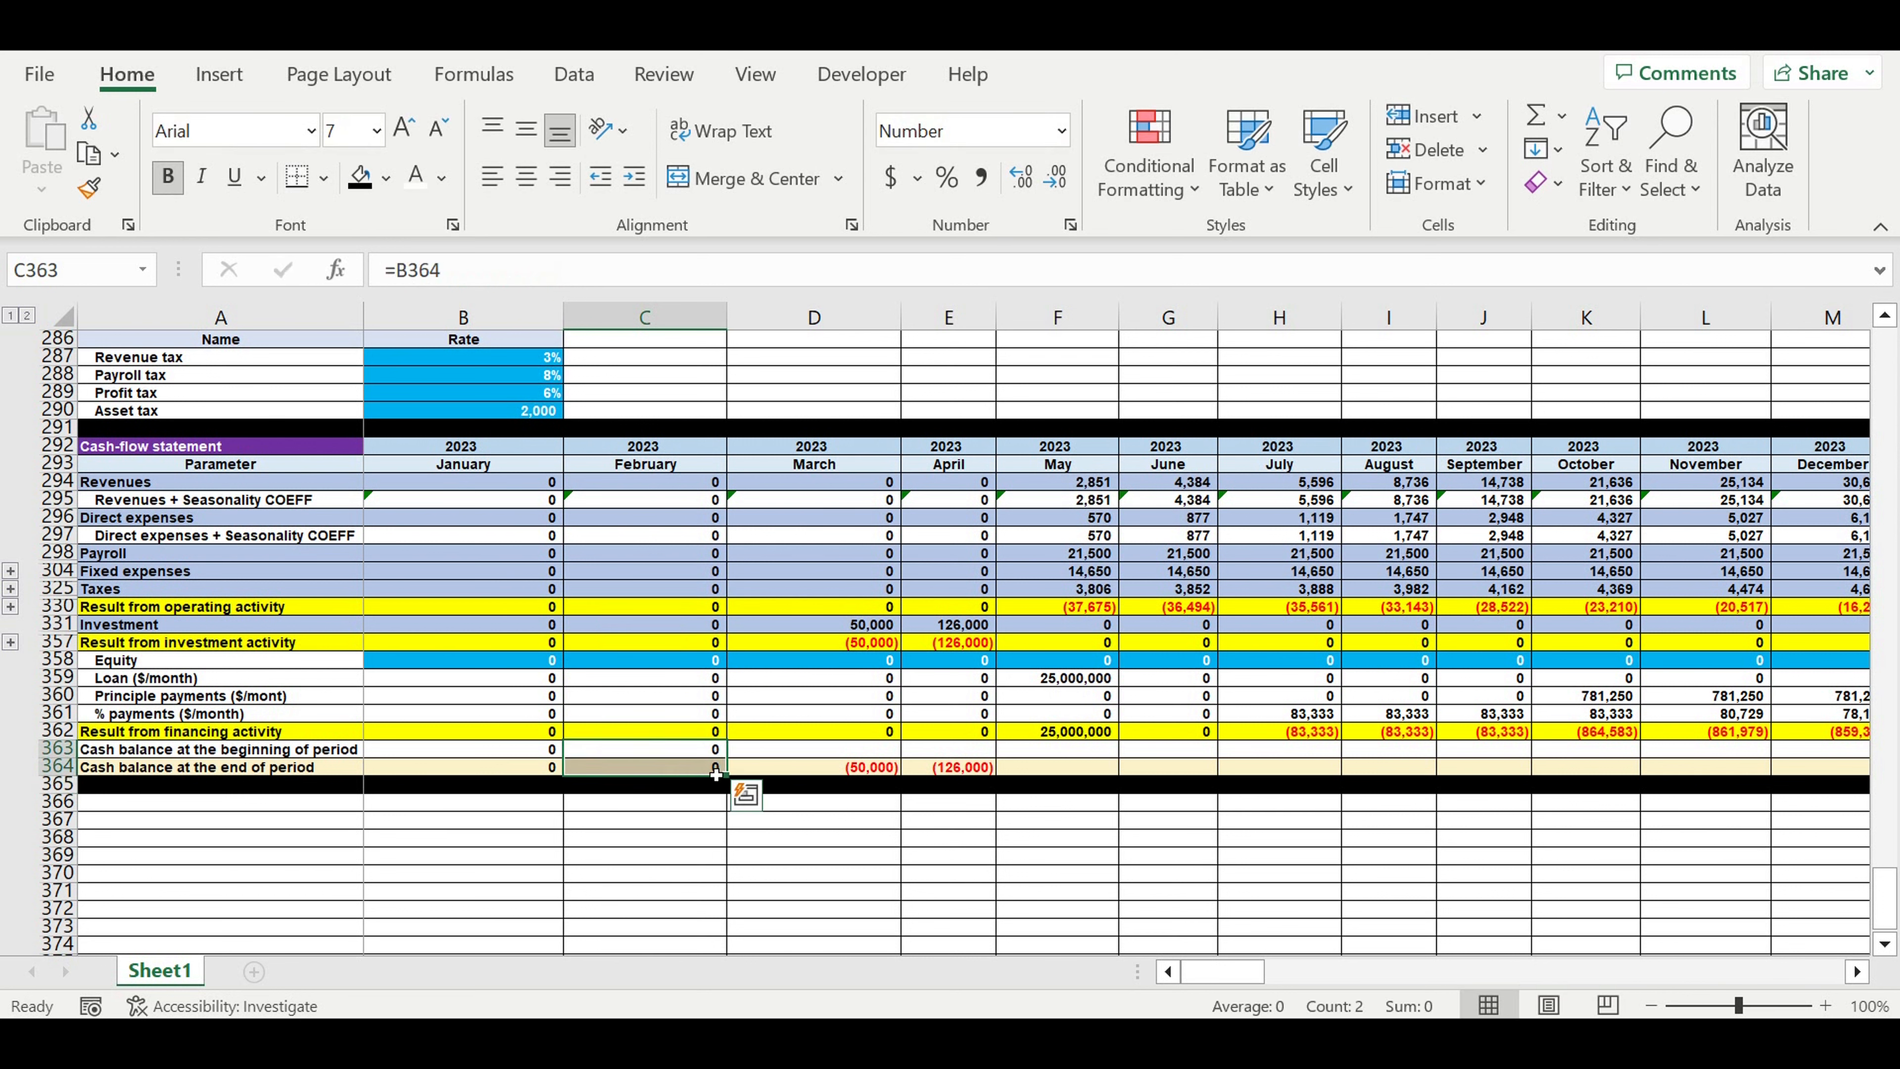
{"action": "left_click", "coordinate": [704, 767]}
{"action": "left_click_drag", "start_coordinate": [704, 754], "coordinate": [1721, 797]}
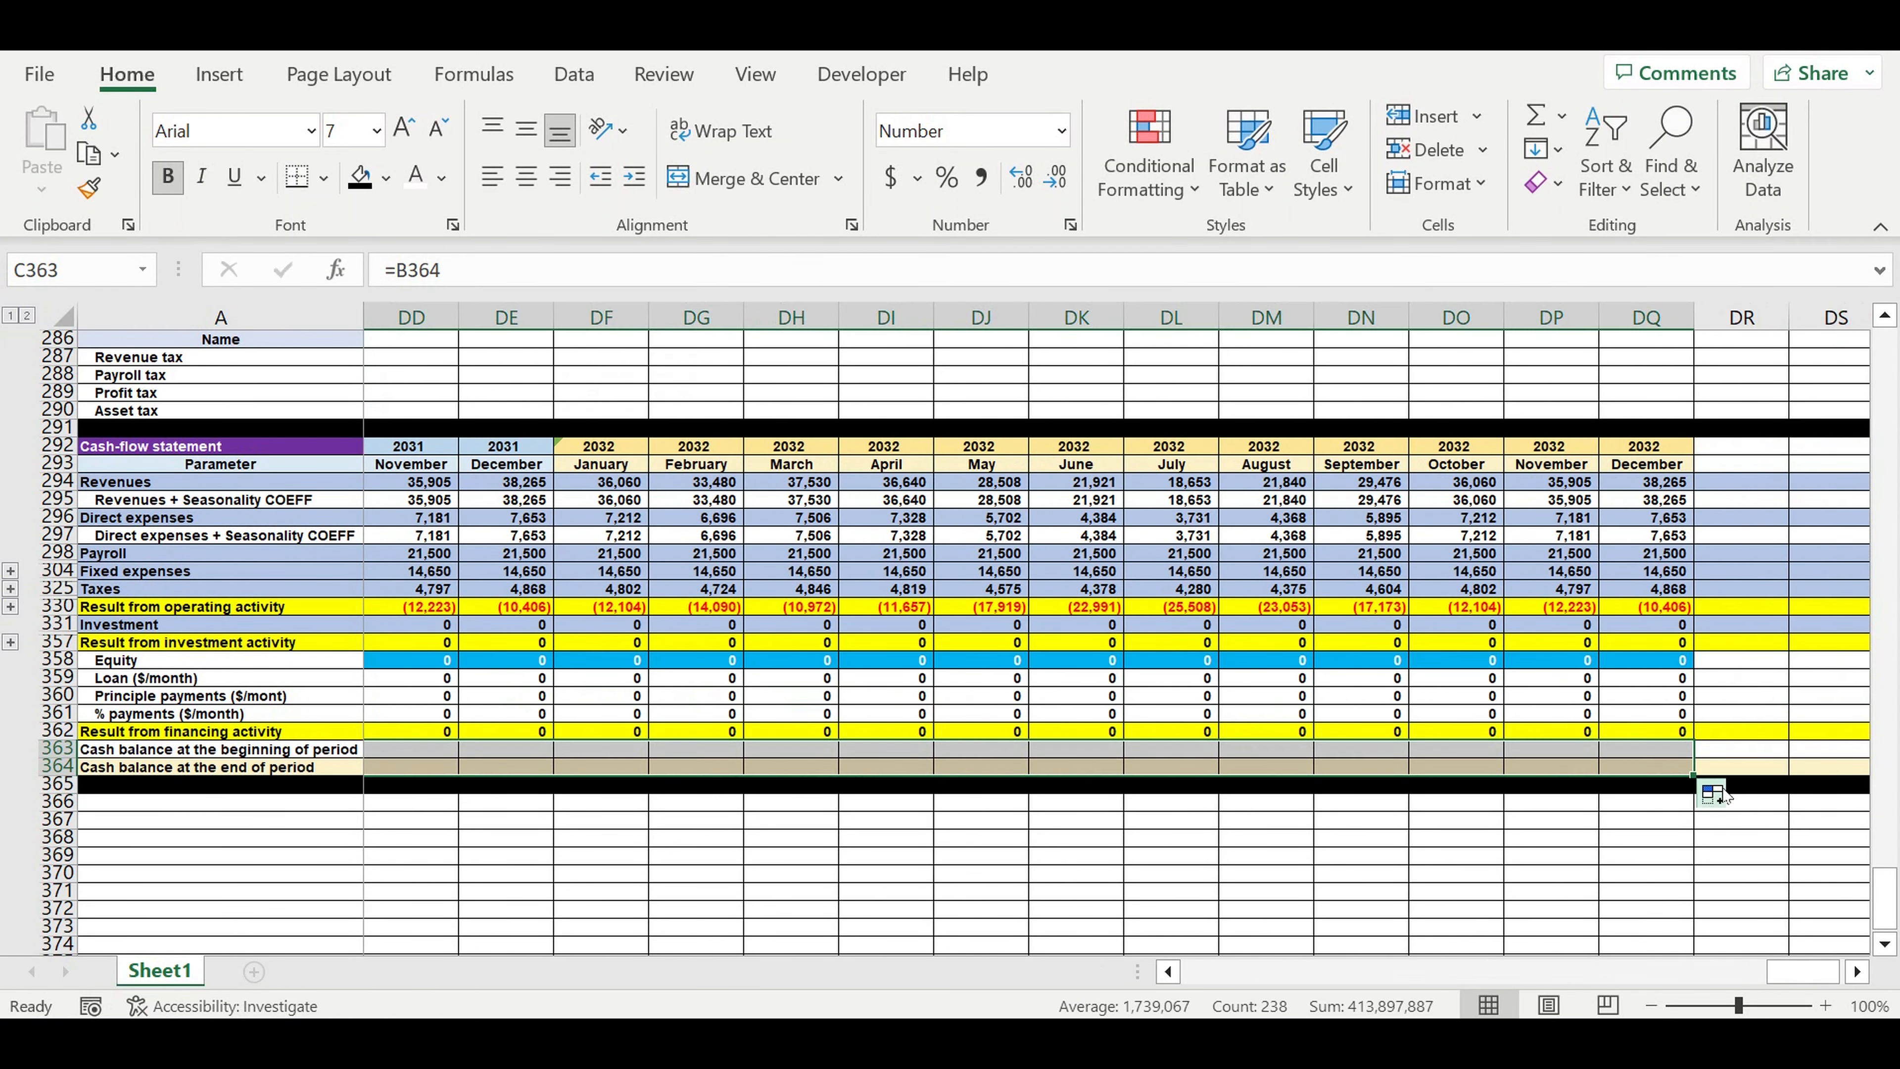
{"action": "left_click", "coordinate": [1459, 819]}
{"action": "left_click_drag", "start_coordinate": [1776, 974], "coordinate": [1033, 973]}
Expand the collapsed detail rows 326 to 329 under Taxes in the cash-flow statement
{"action": "left_click", "coordinate": [176, 571]}
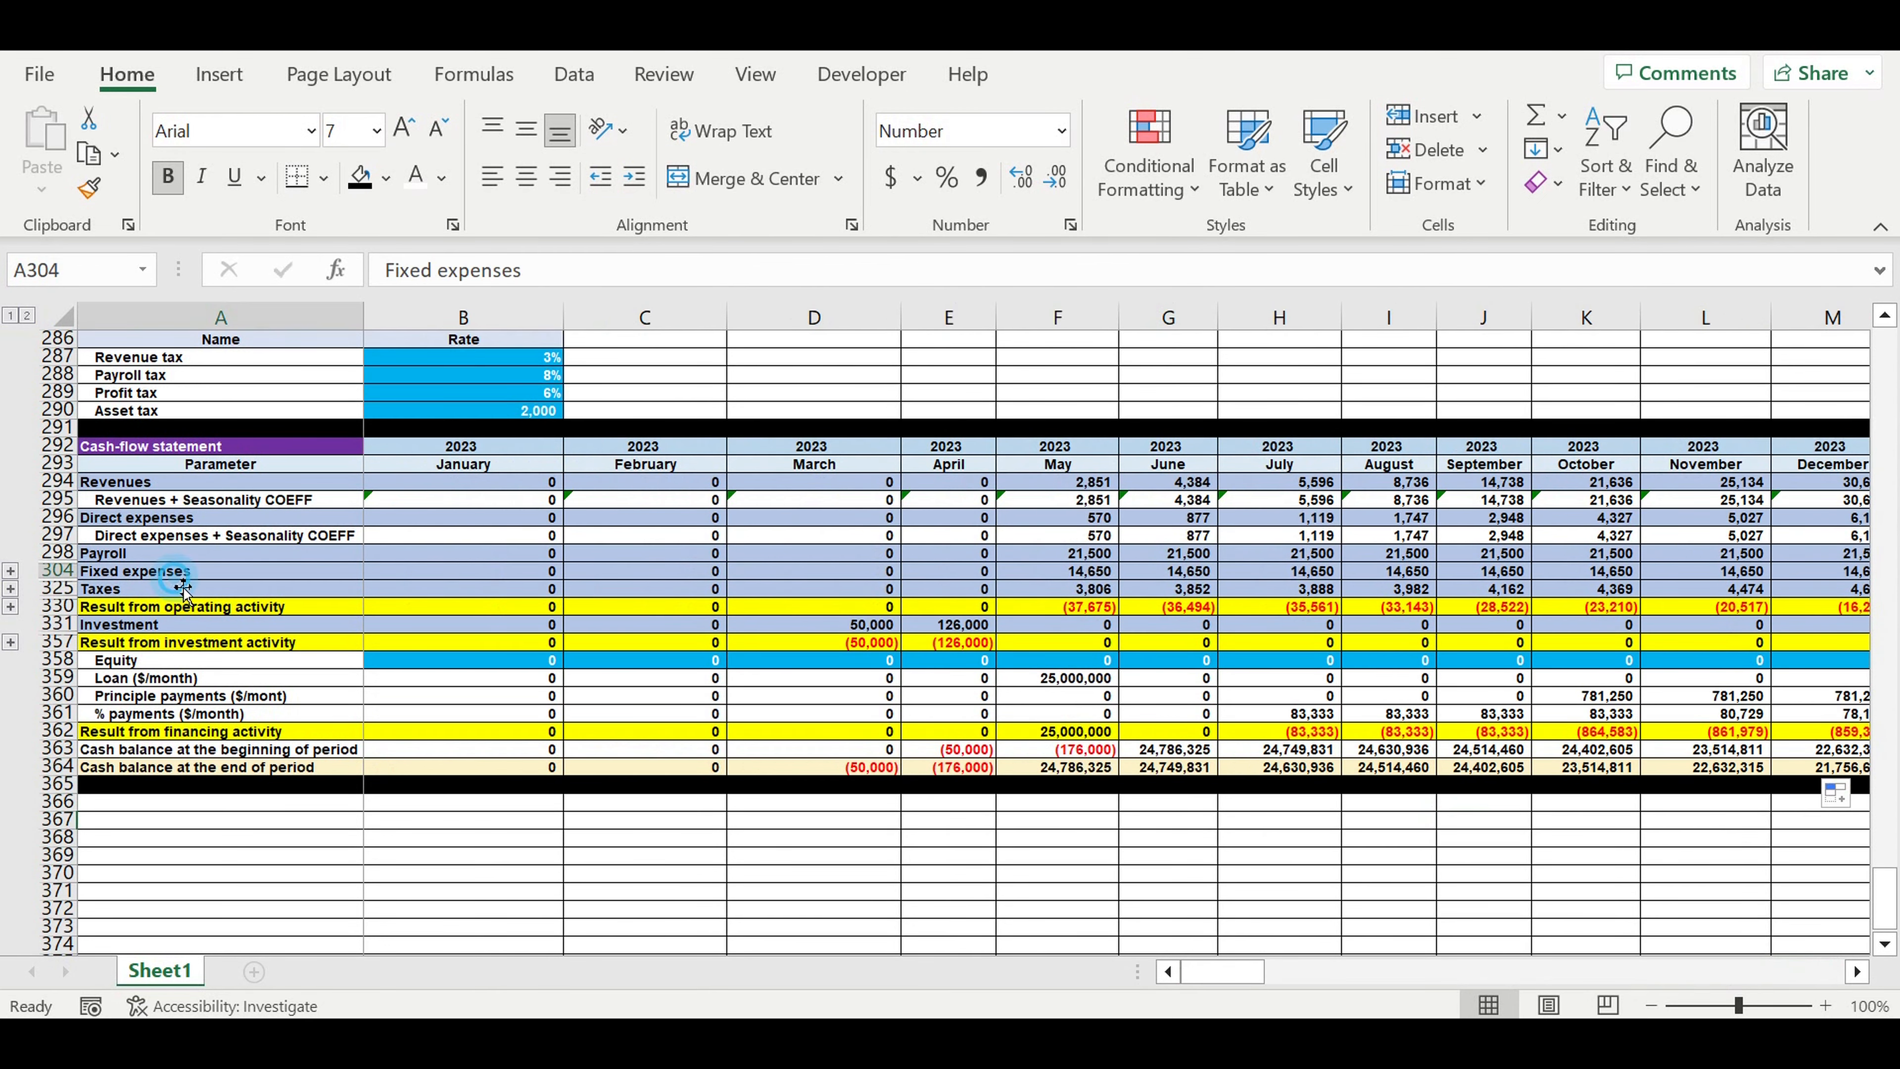
{"action": "left_click", "coordinate": [10, 606]}
{"action": "left_click", "coordinate": [127, 593]}
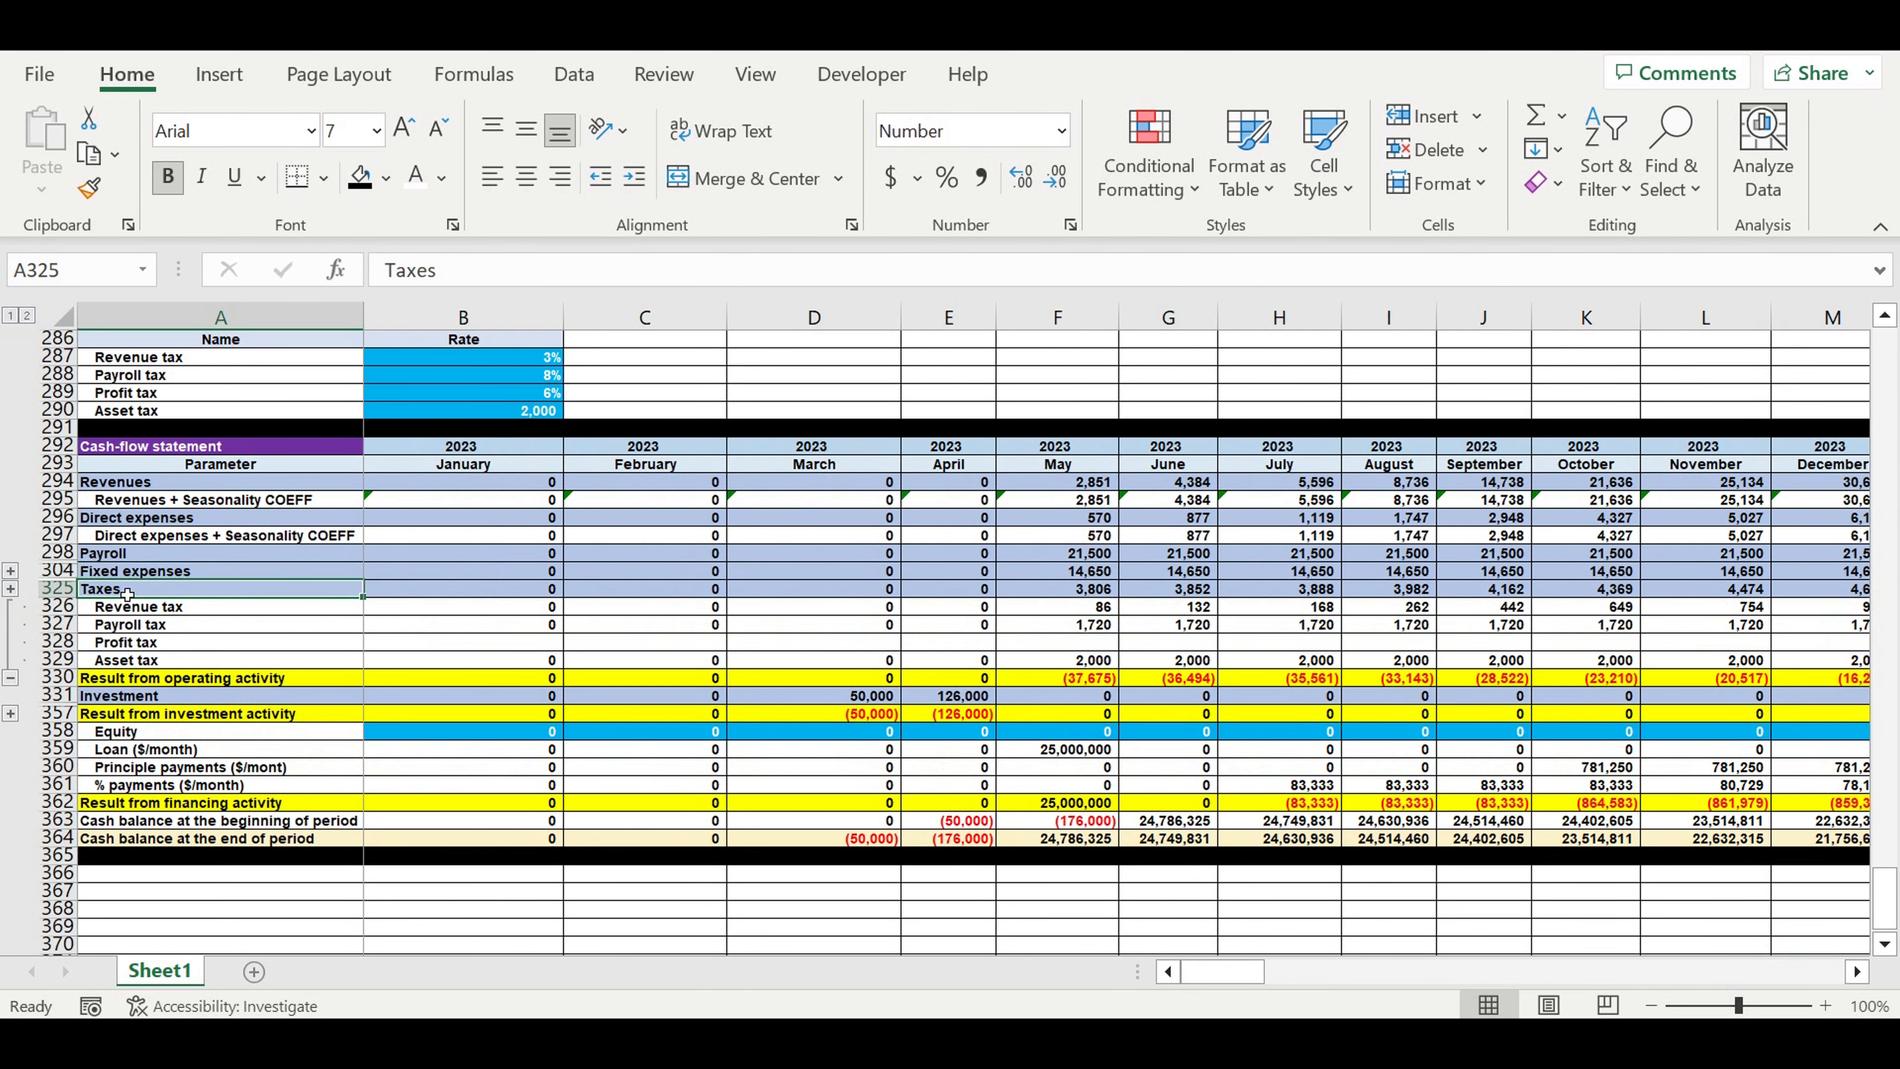
{"action": "left_click", "coordinate": [140, 628]}
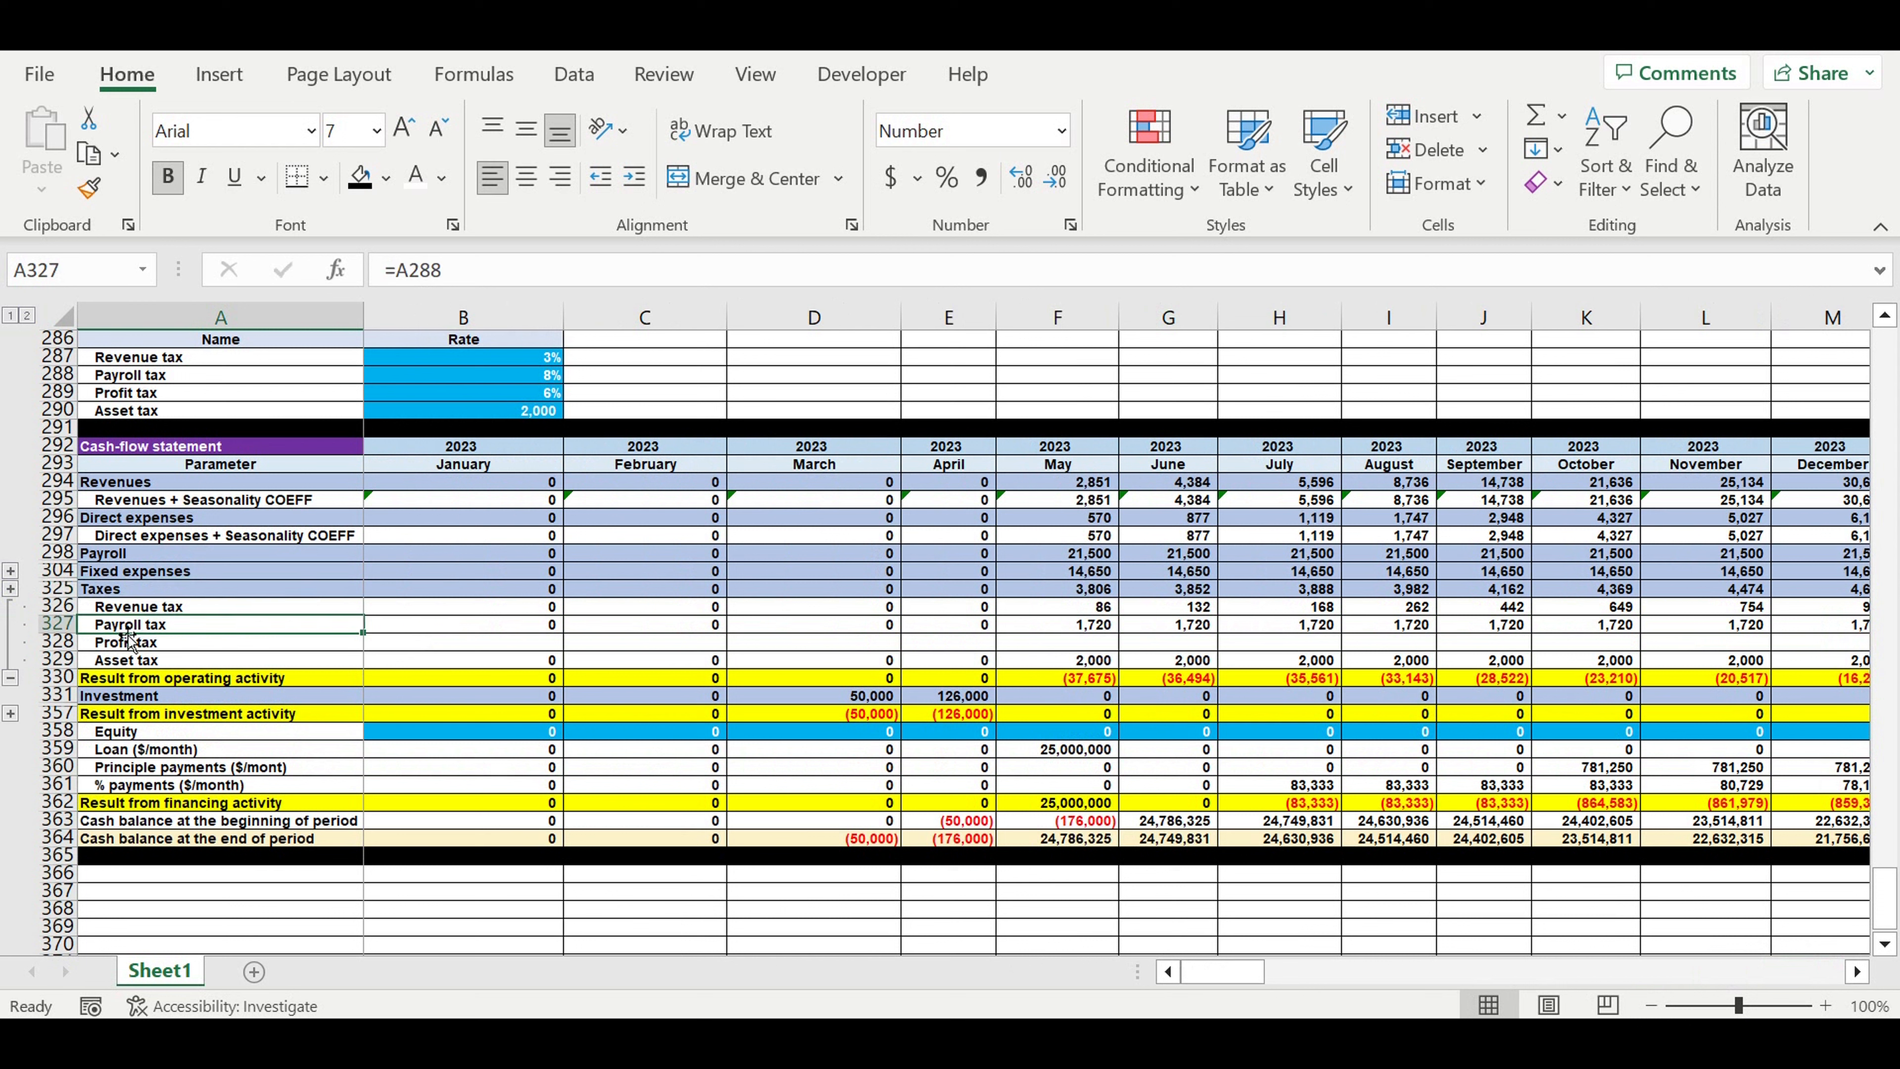
{"action": "left_click", "coordinate": [189, 644]}
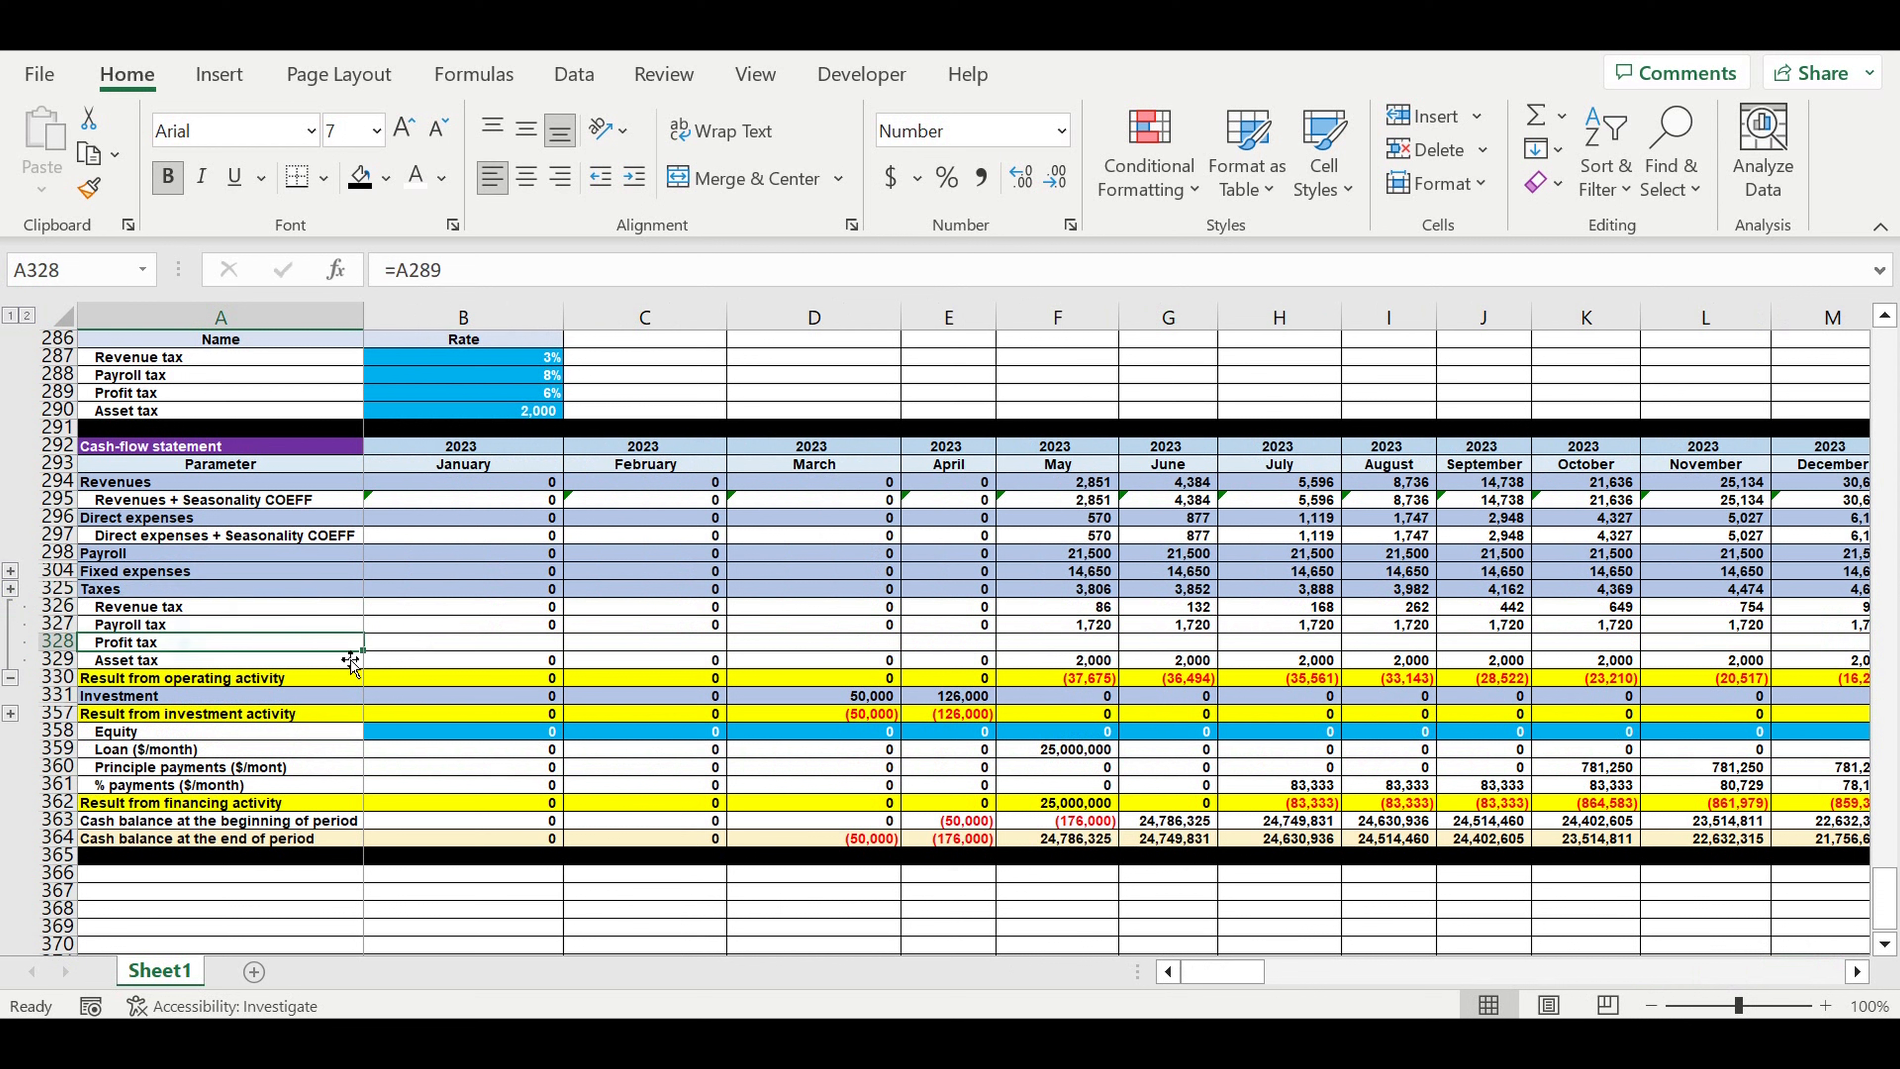
Begin January's Profit tax formula in B328 as an IF on revenues less direct expenses, payroll and fixed expenses: =IF(B294-B296-B298-B304
{"action": "left_click", "coordinate": [497, 644]}
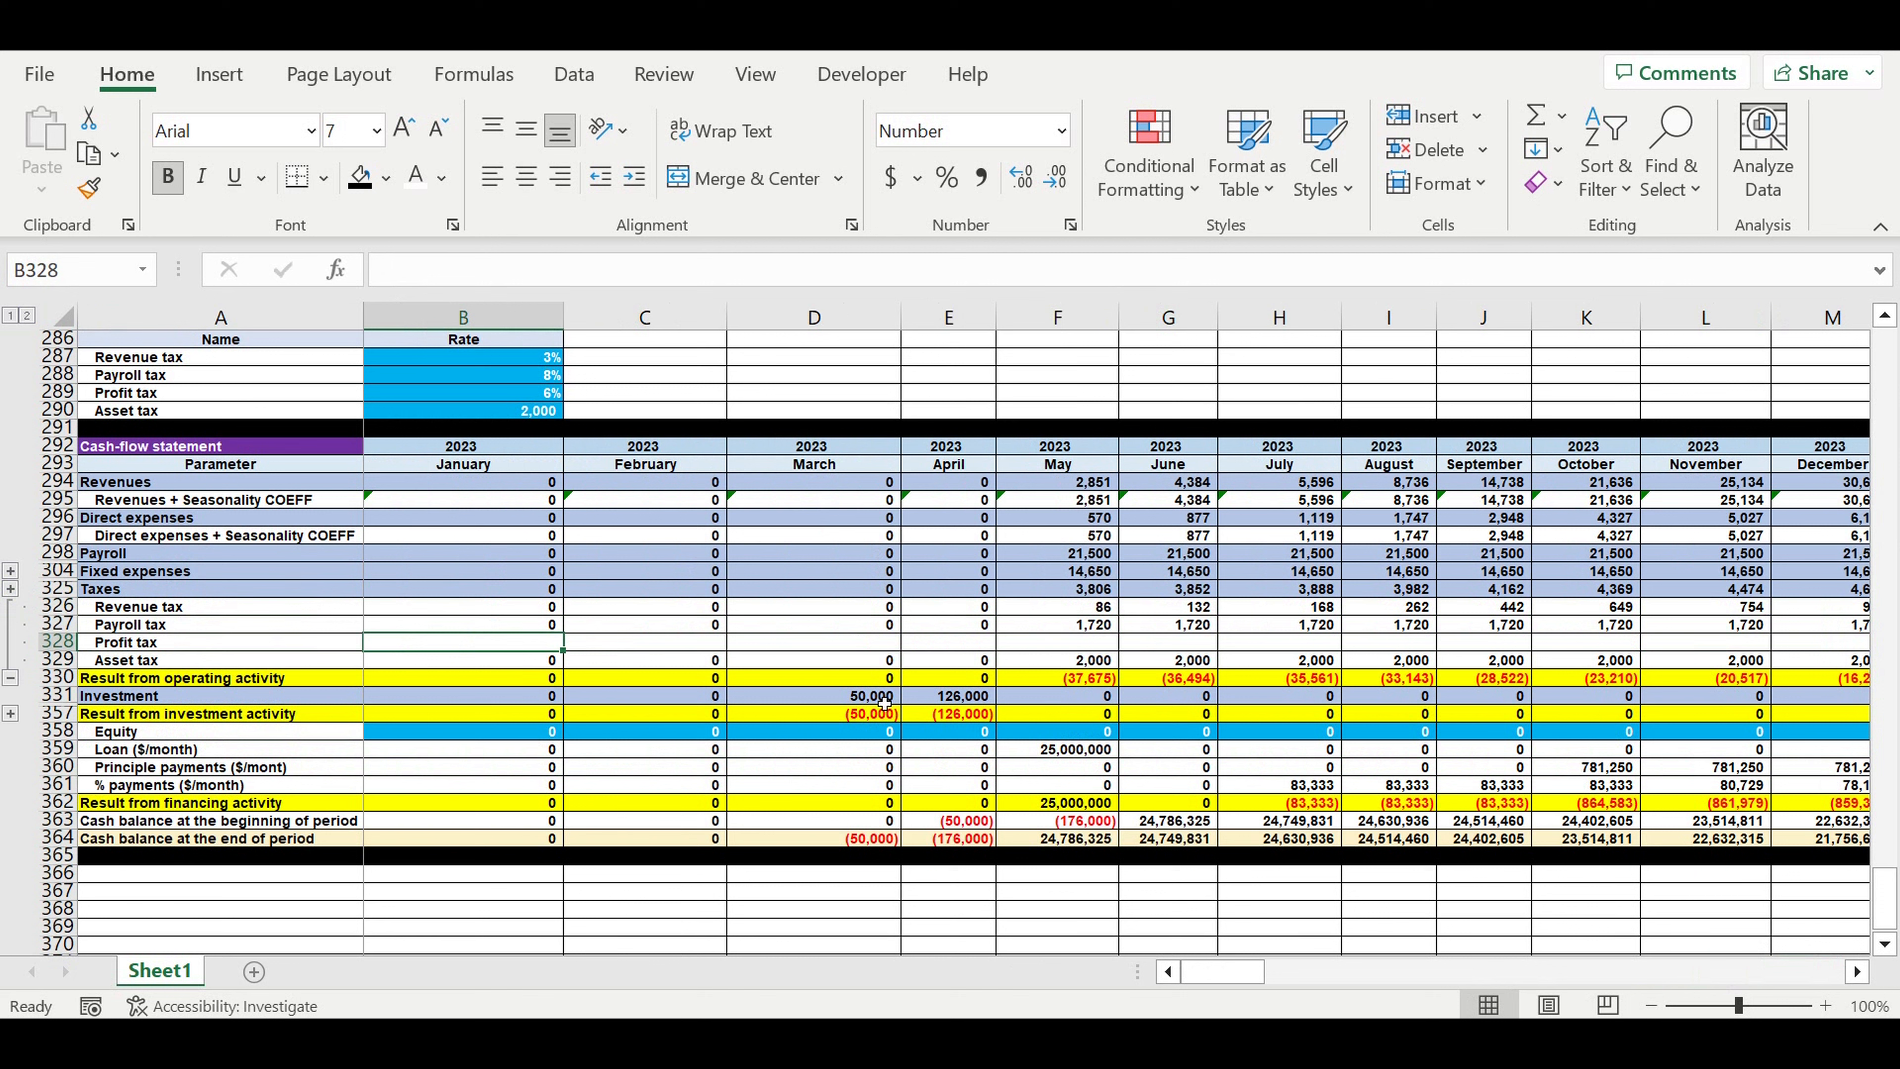
{"action": "type", "text": "="}
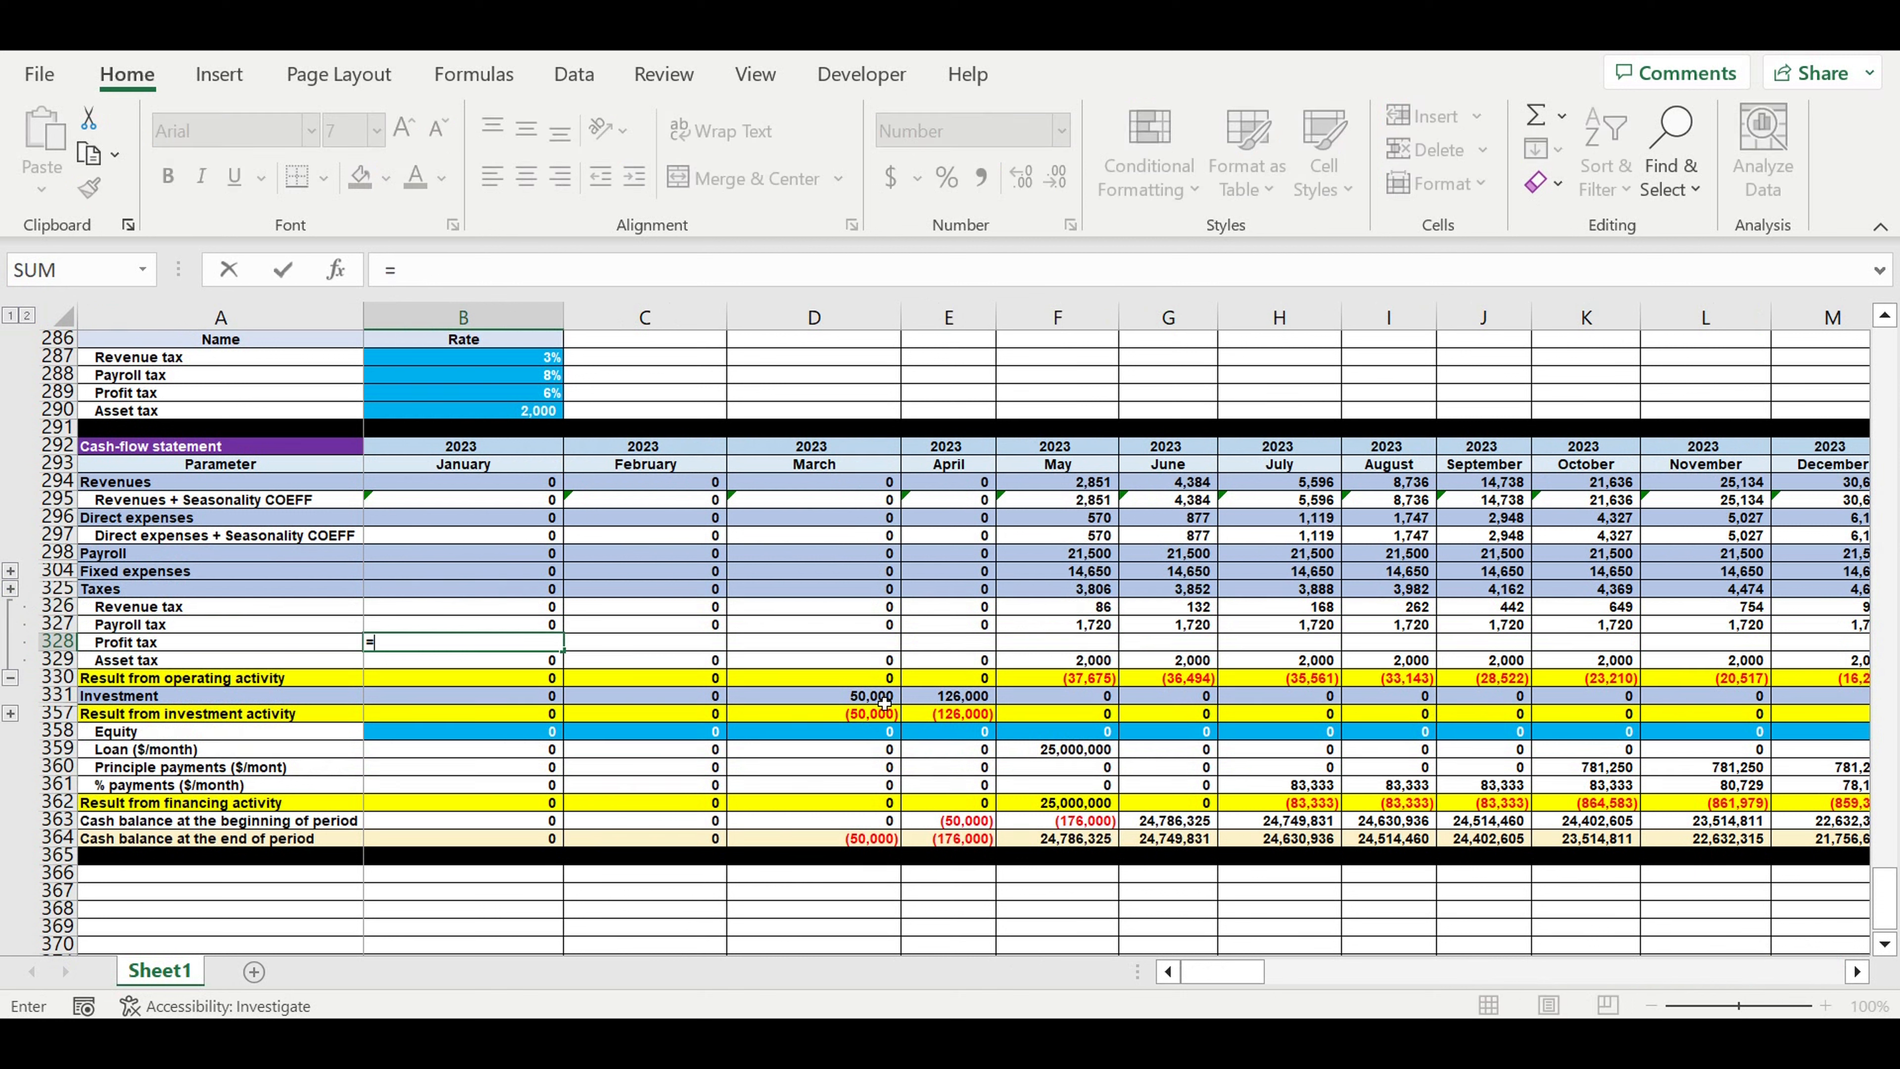
{"action": "type", "text": "if("}
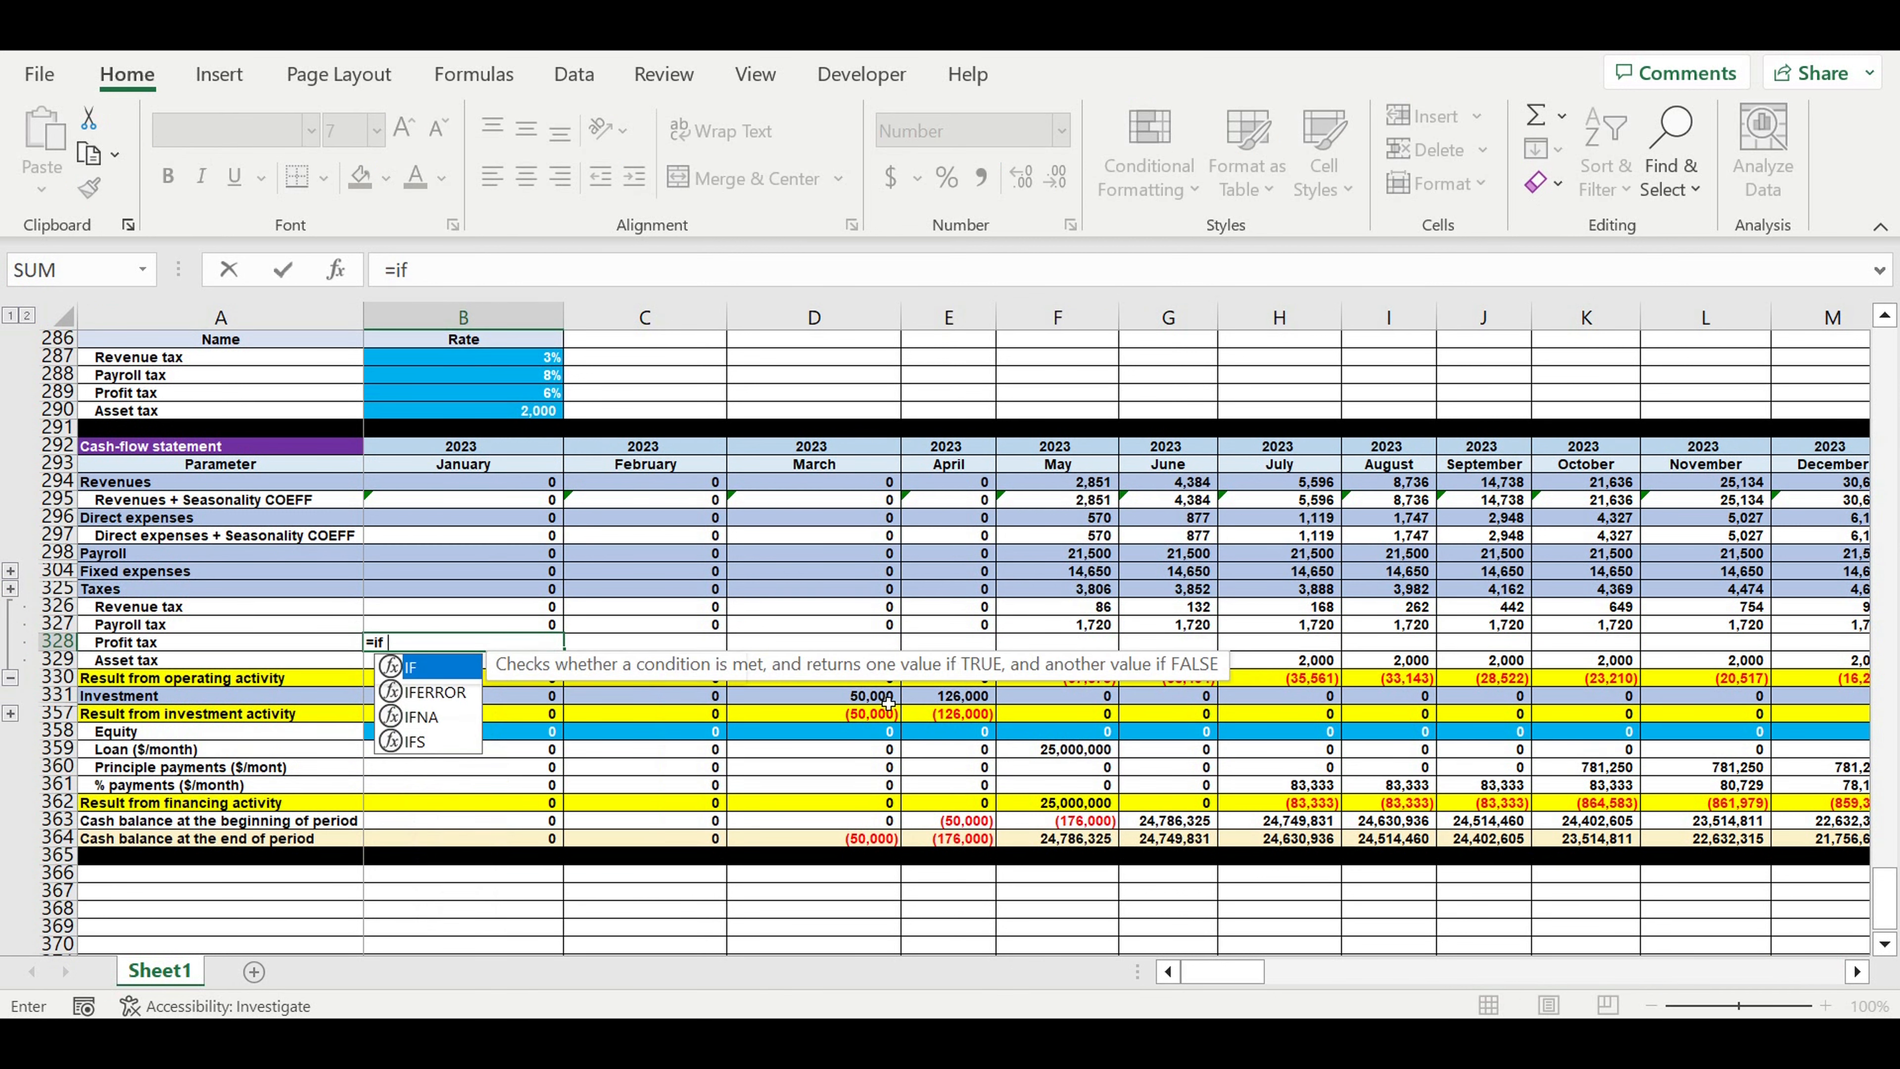
{"action": "left_click", "coordinate": [446, 487]}
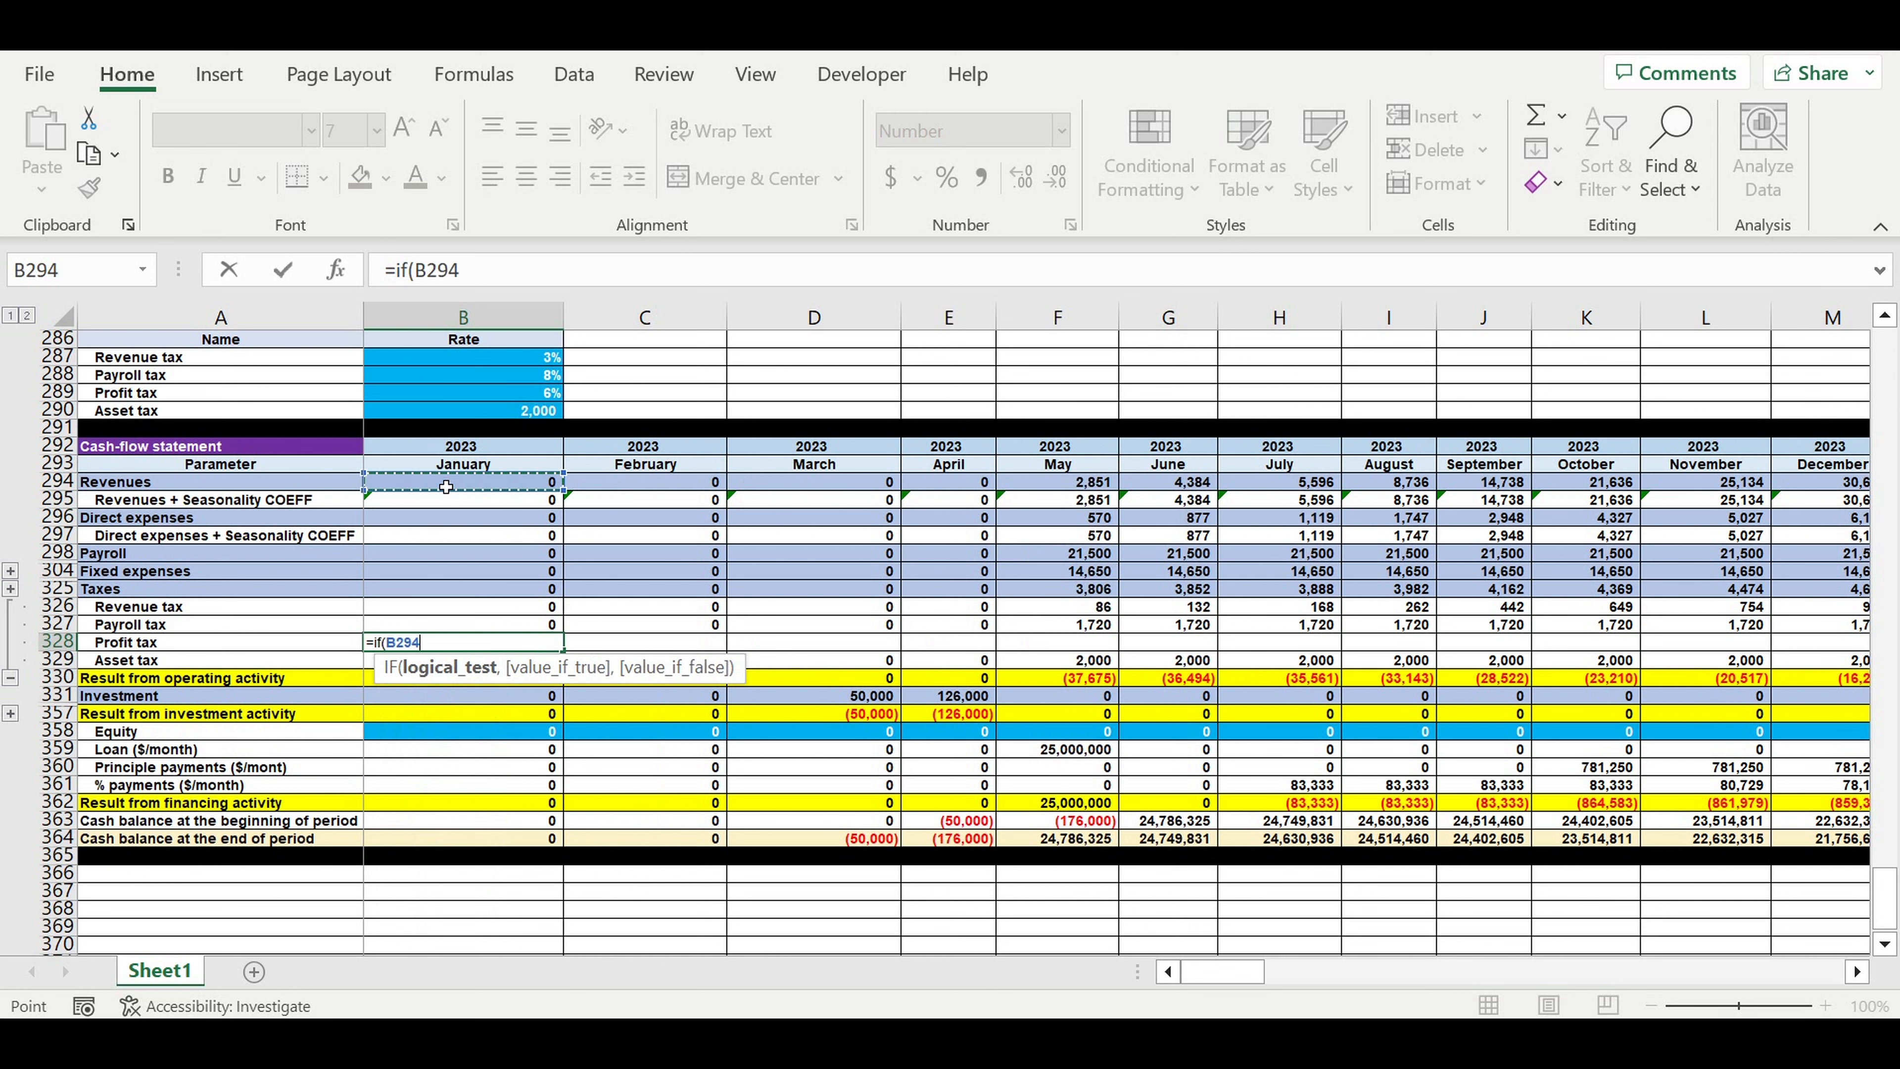
{"action": "type", "text": "-"}
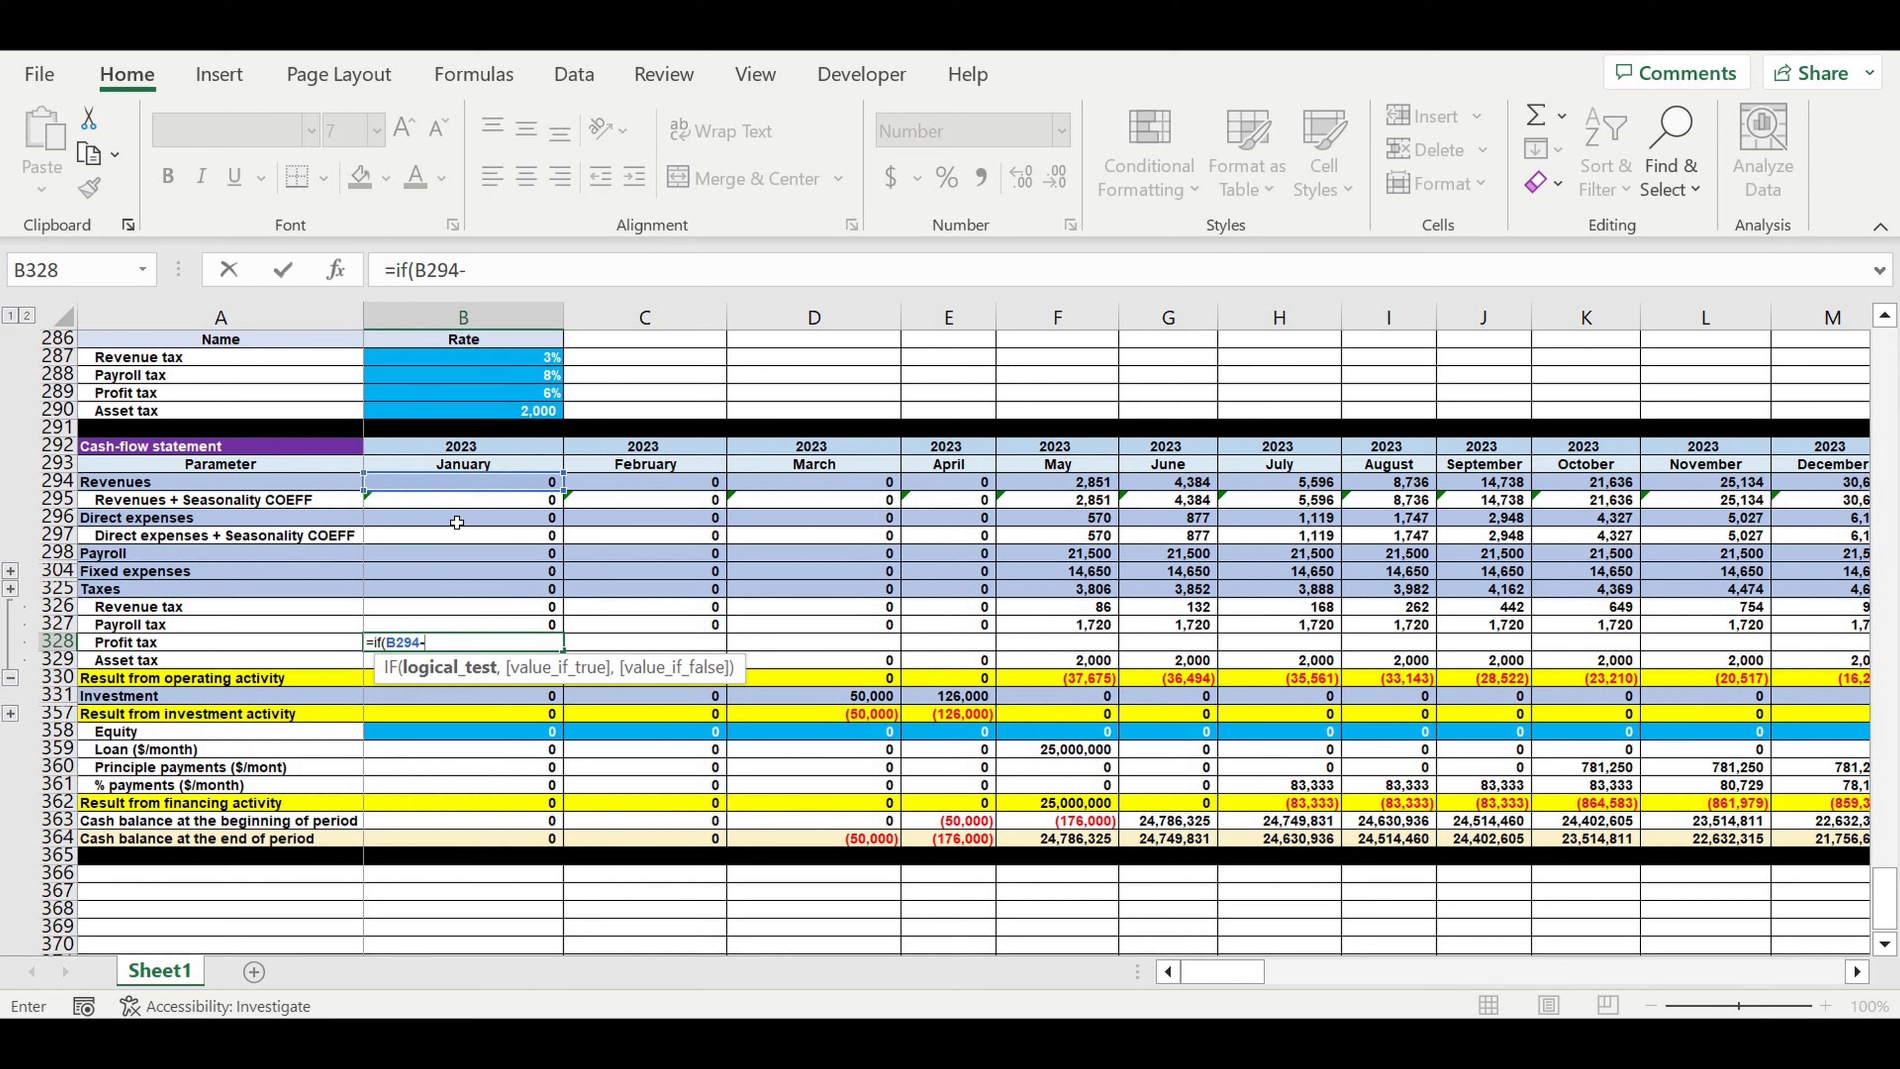
{"action": "left_click", "coordinate": [446, 523]}
{"action": "type", "text": "-"}
{"action": "left_click", "coordinate": [424, 557]}
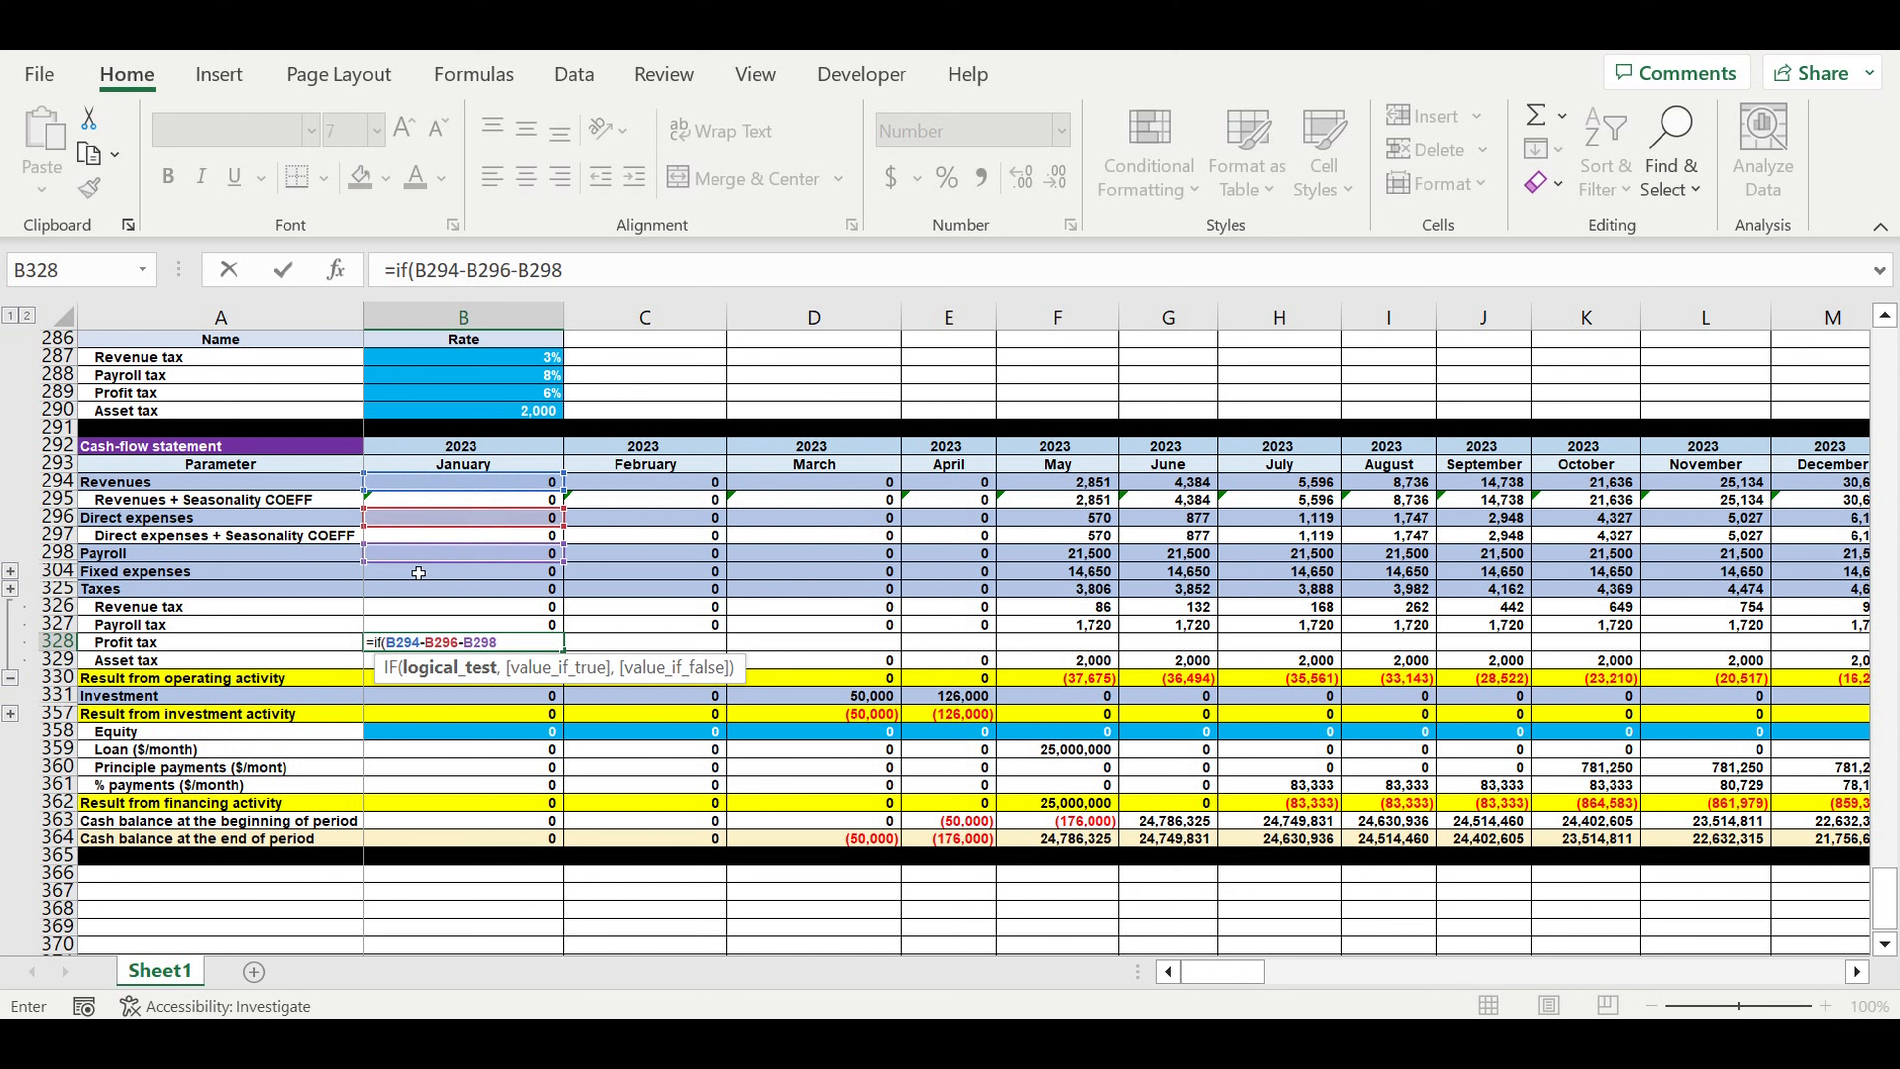
{"action": "type", "text": "-"}
{"action": "left_click", "coordinate": [408, 572]}
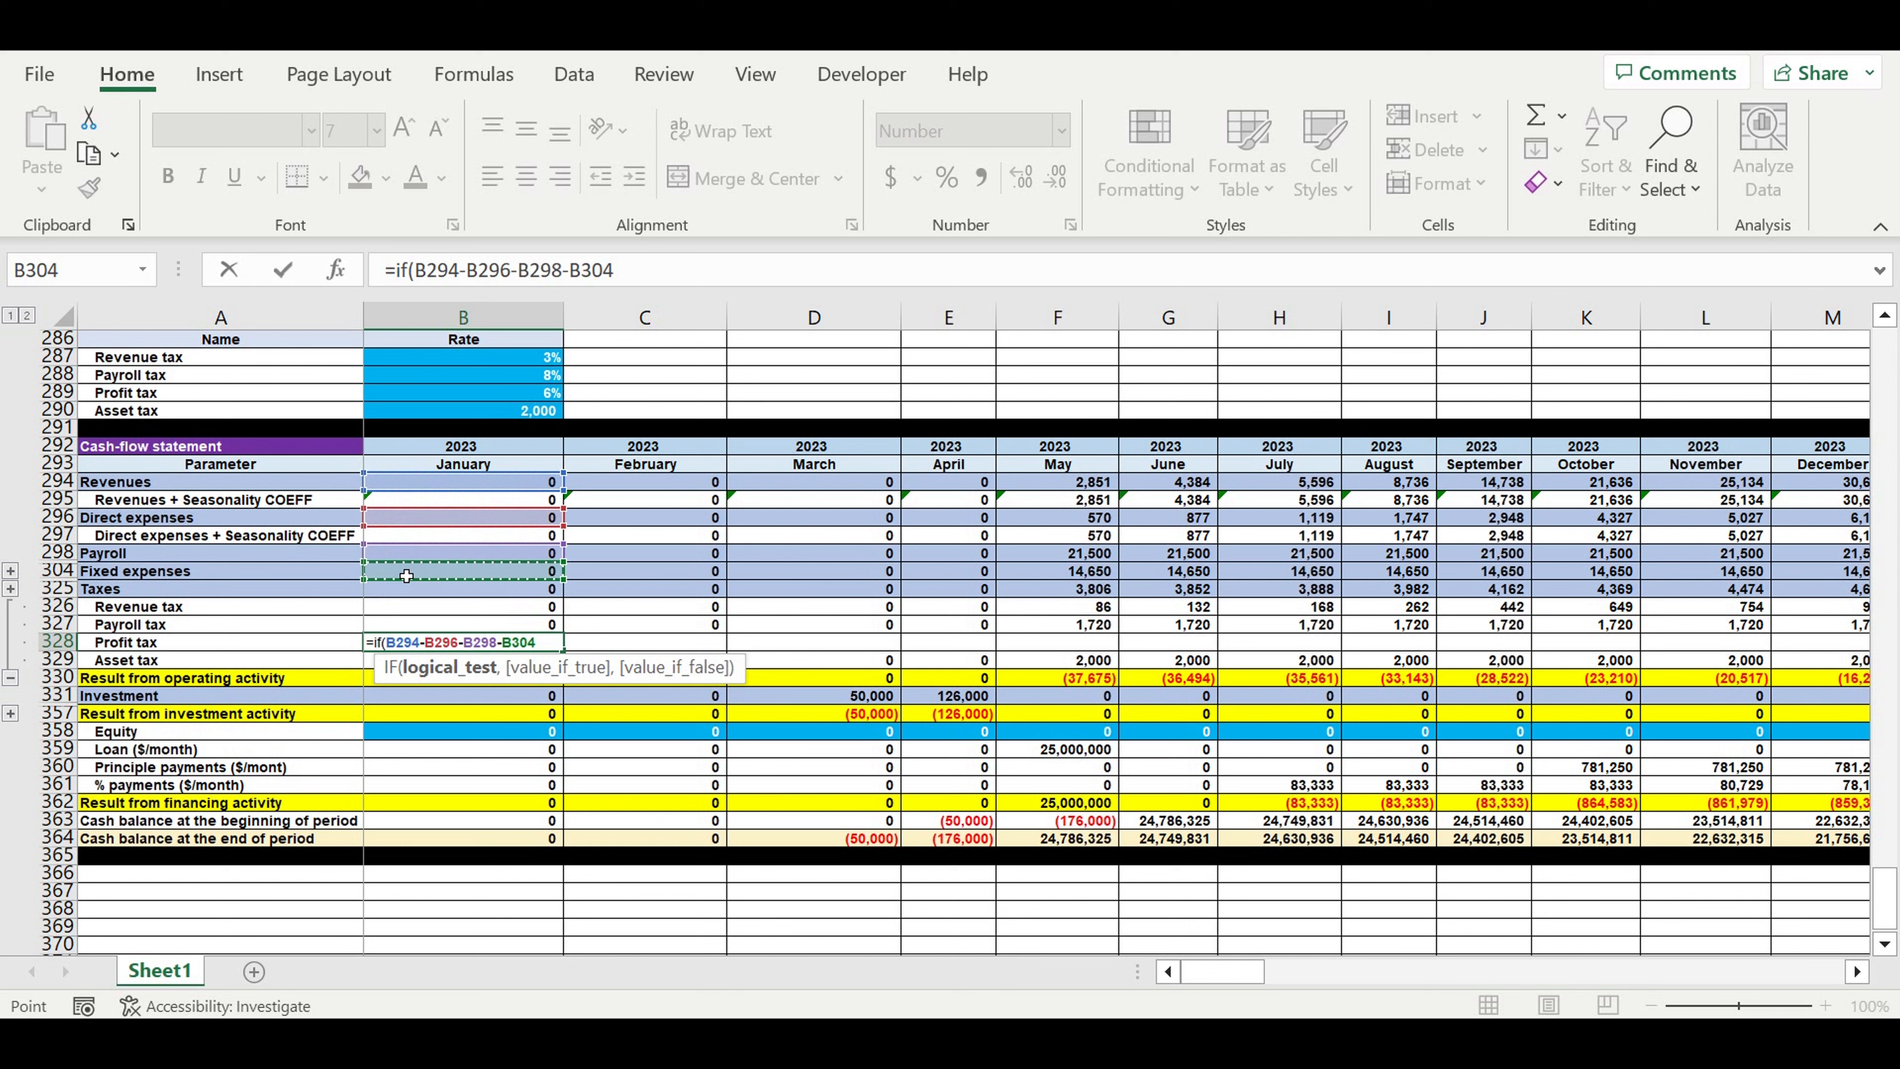
Extend the profit expression by subtracting revenue, payroll and asset taxes plus principal and percent payments: -B326-B327-B329-B360-B361
{"action": "type", "text": "-"}
{"action": "left_click", "coordinate": [400, 607]}
{"action": "type", "text": "-"}
{"action": "left_click", "coordinate": [389, 629]}
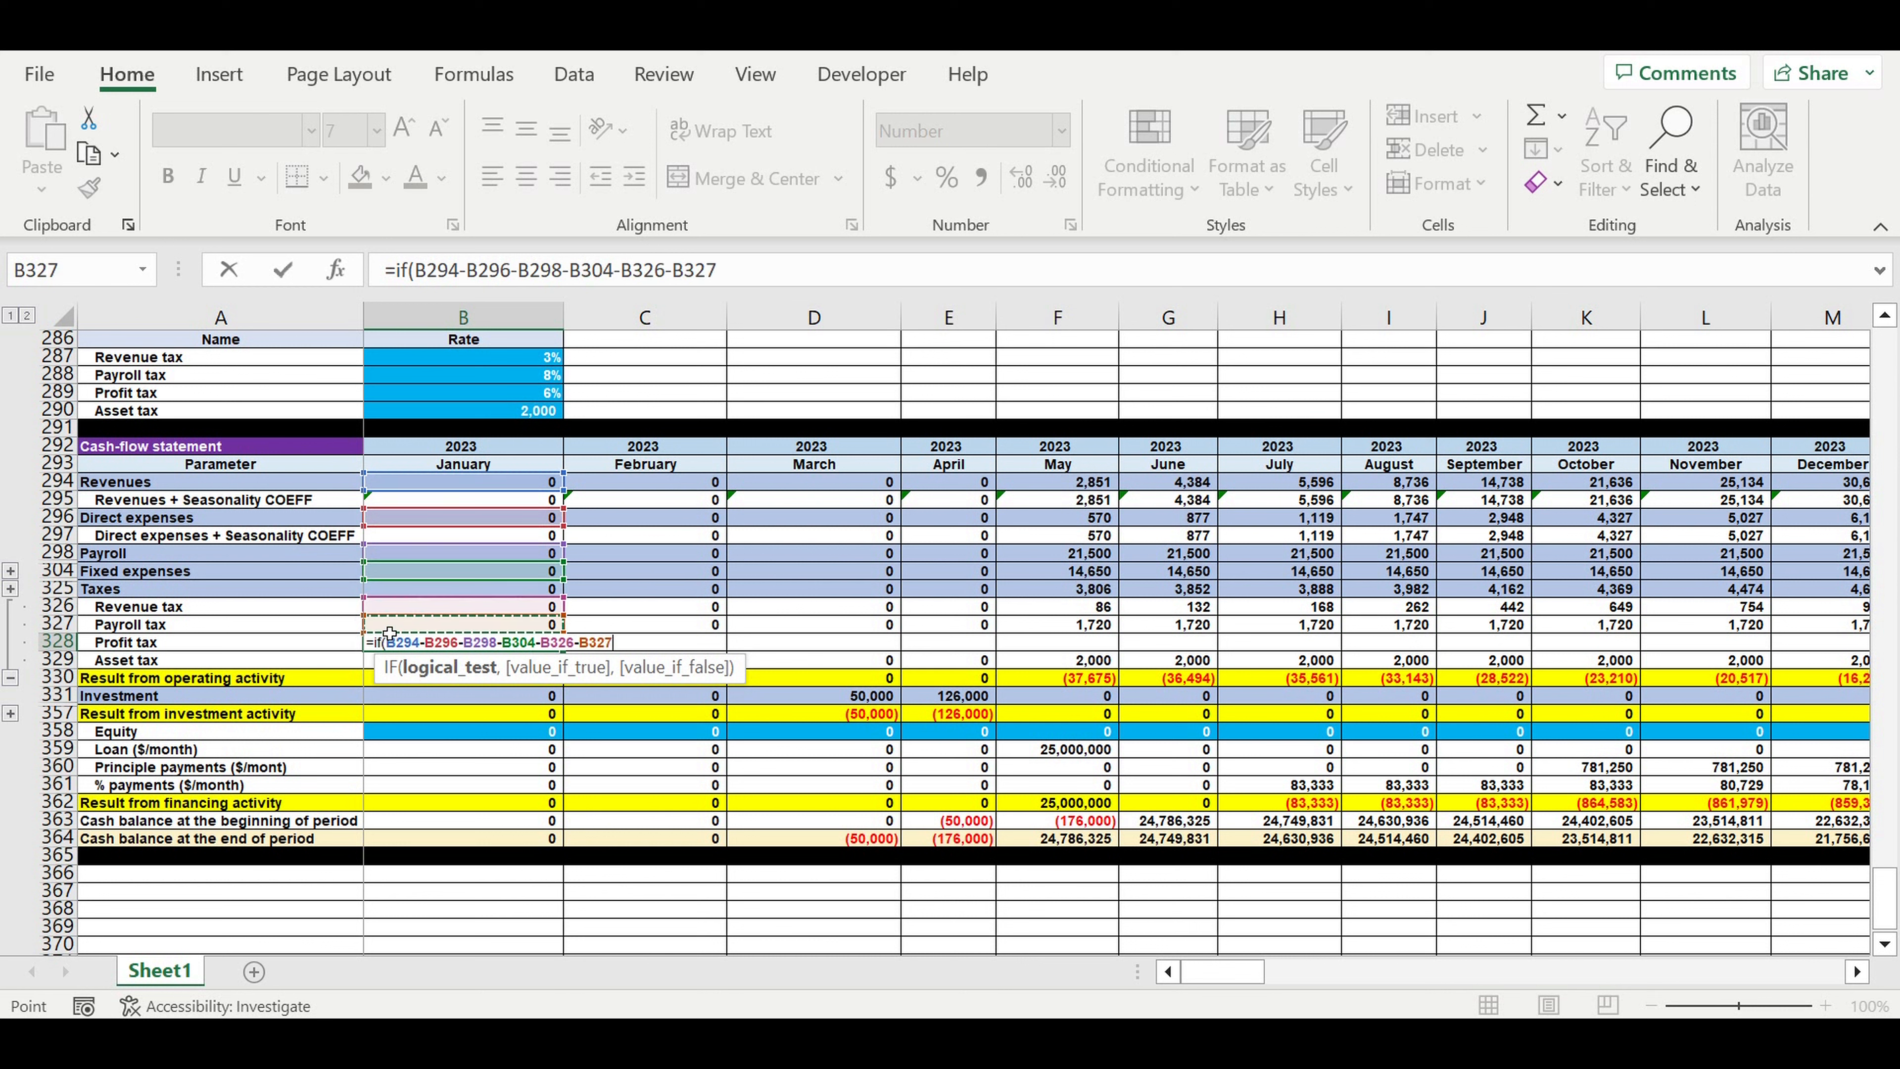
{"action": "type", "text": "-"}
{"action": "left_click", "coordinate": [373, 663]}
{"action": "type", "text": "-"}
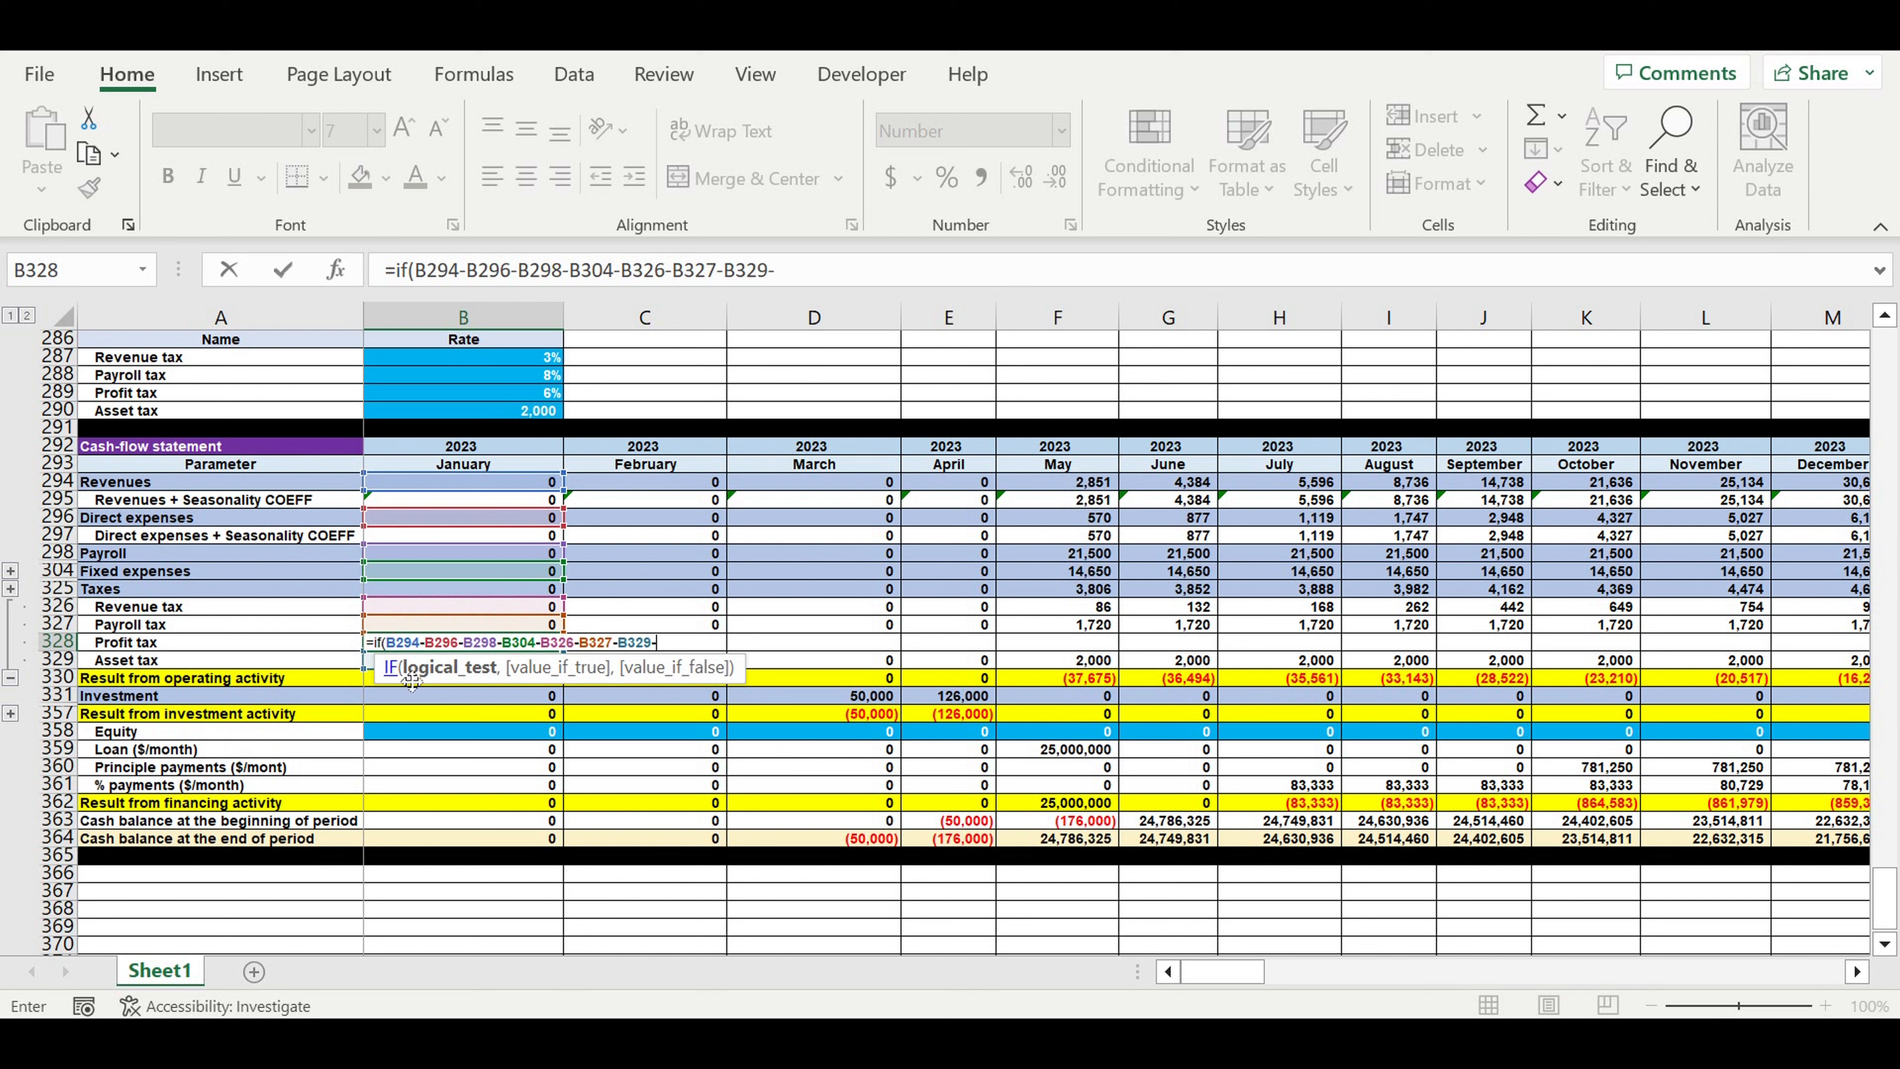
{"action": "left_click", "coordinate": [412, 768]}
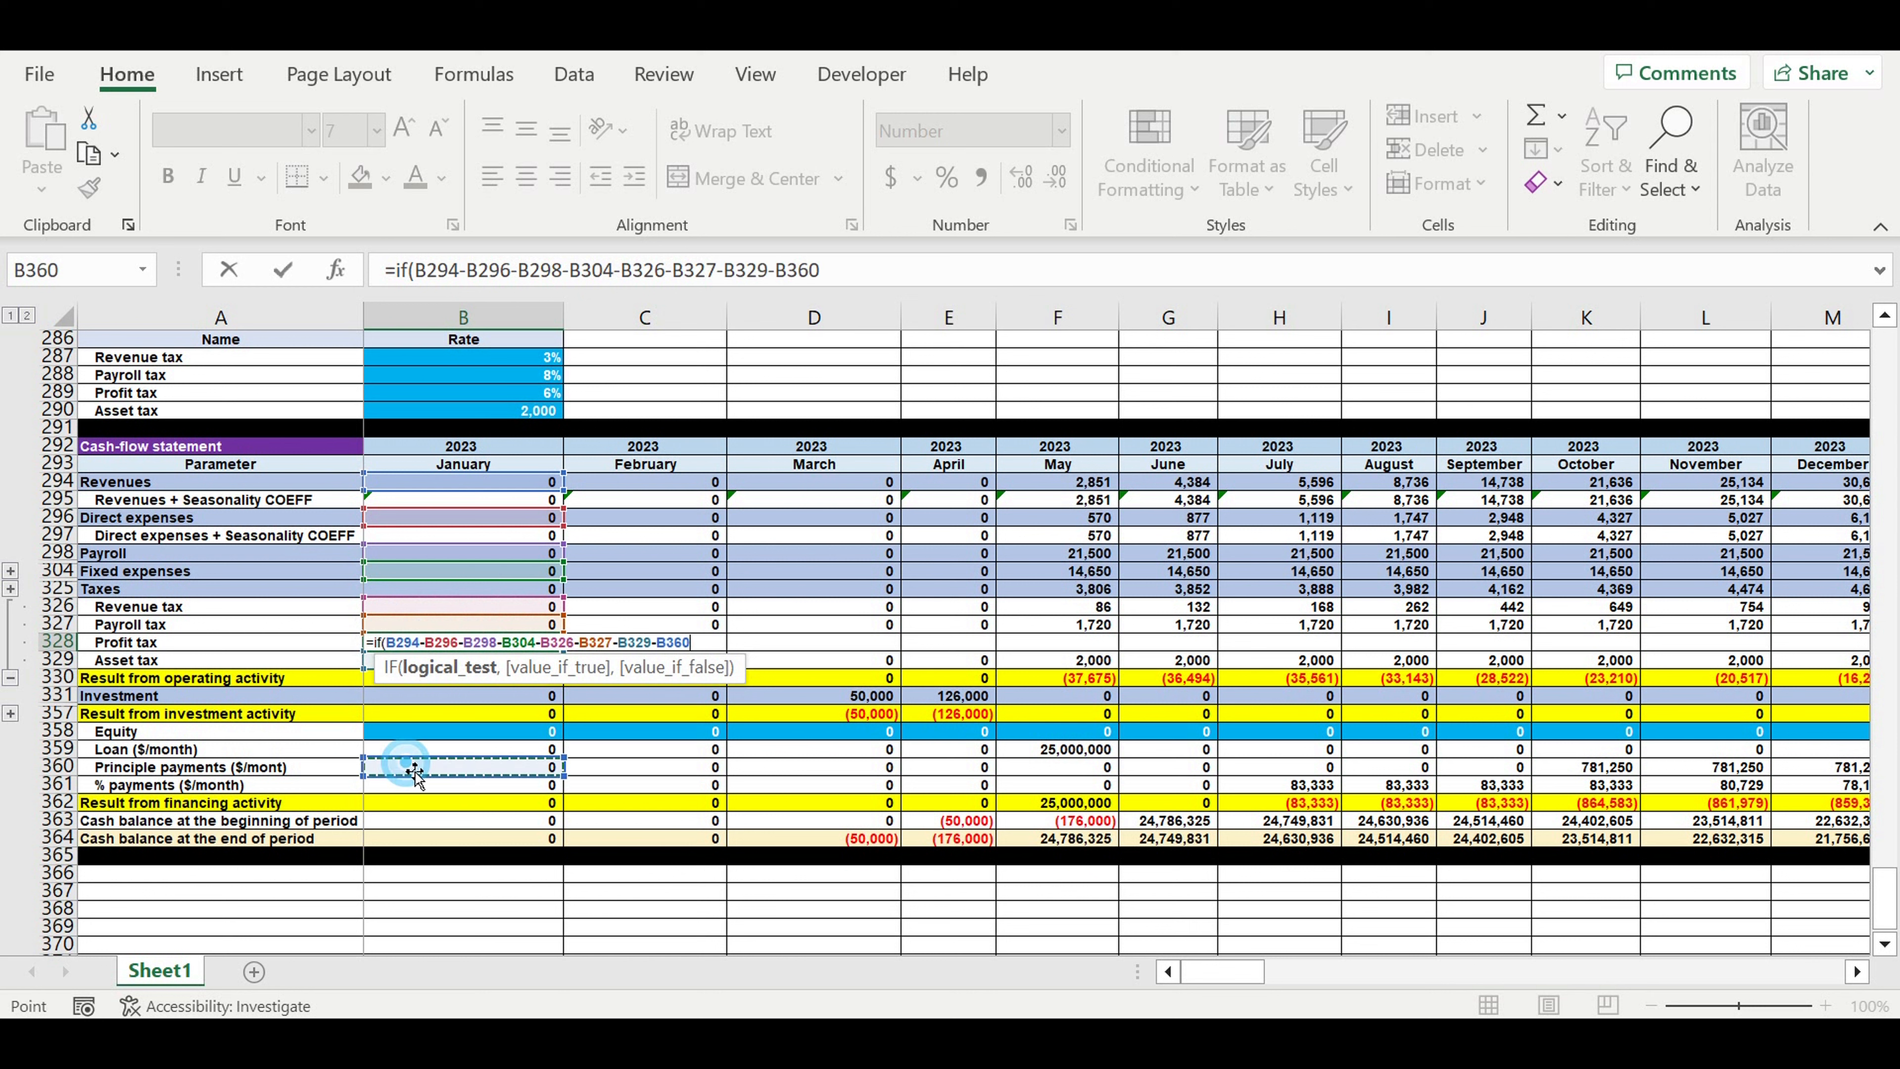
{"action": "type", "text": "-"}
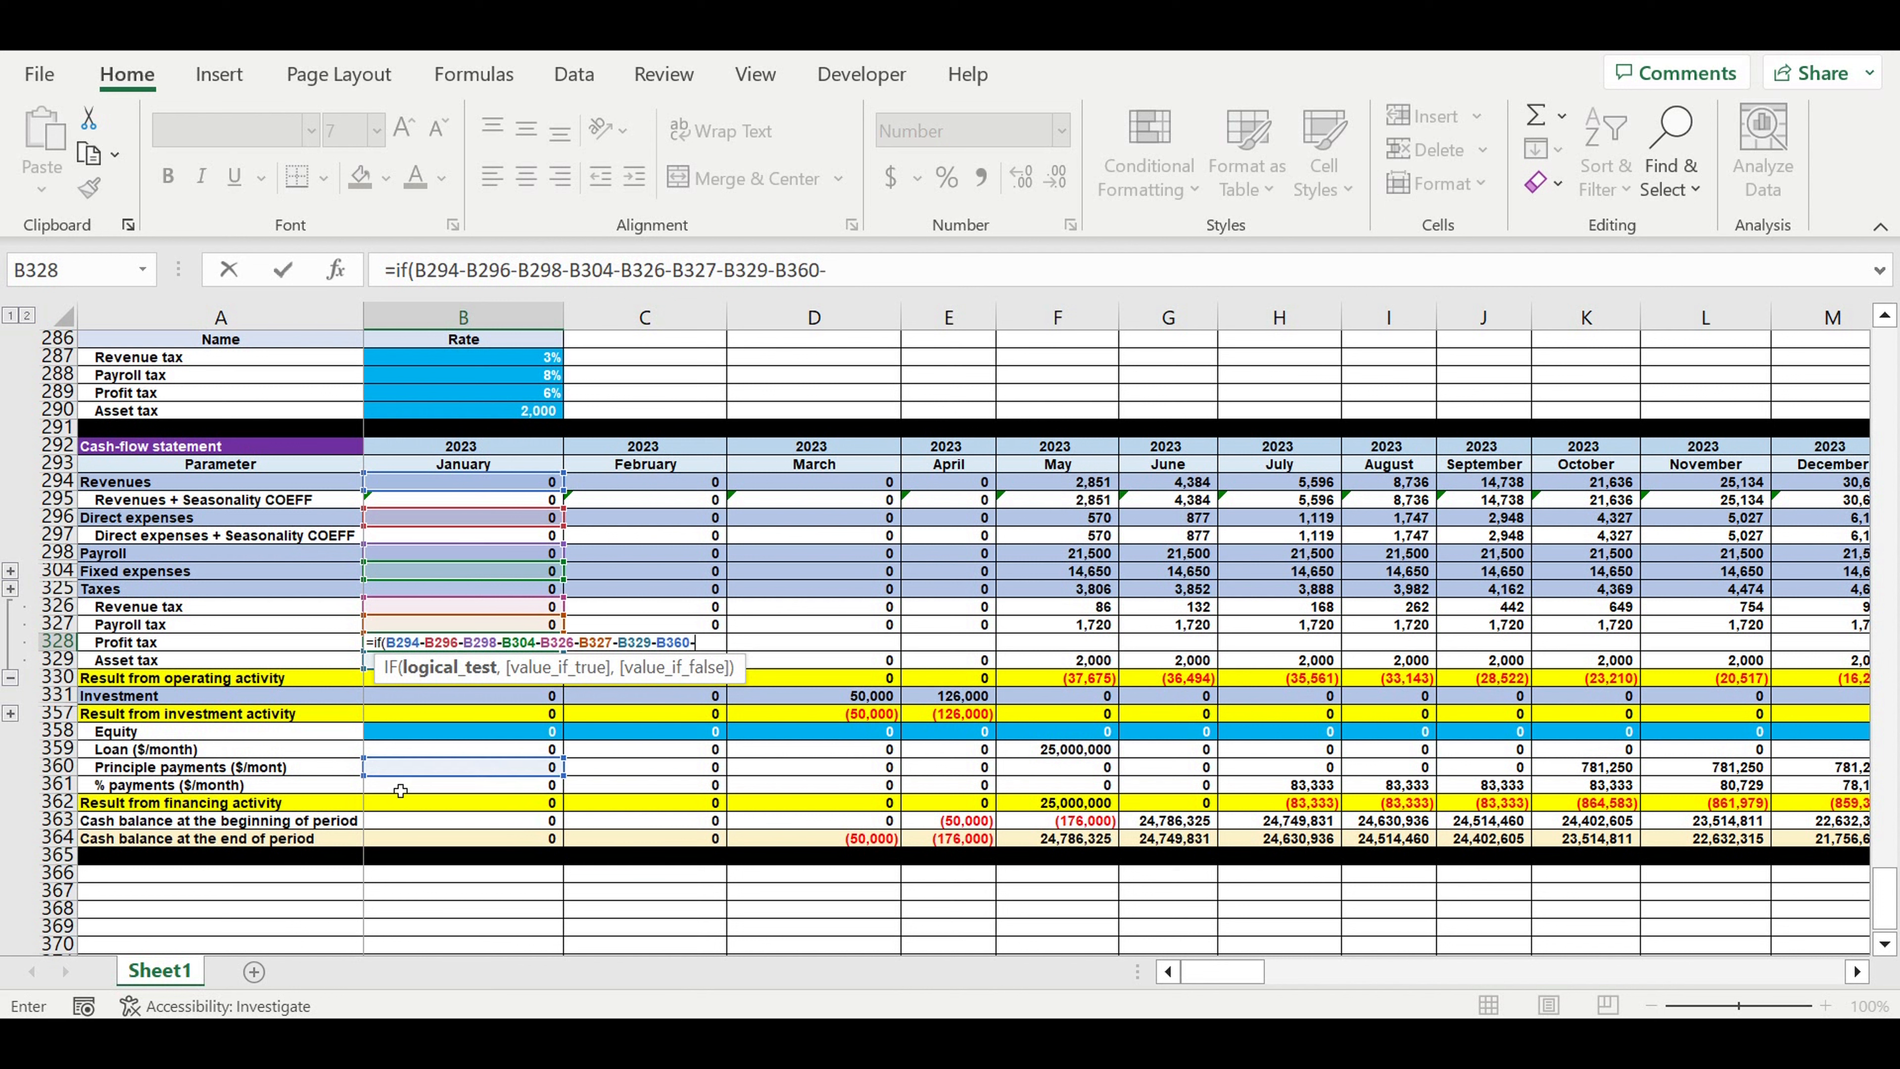
{"action": "left_click", "coordinate": [400, 791]}
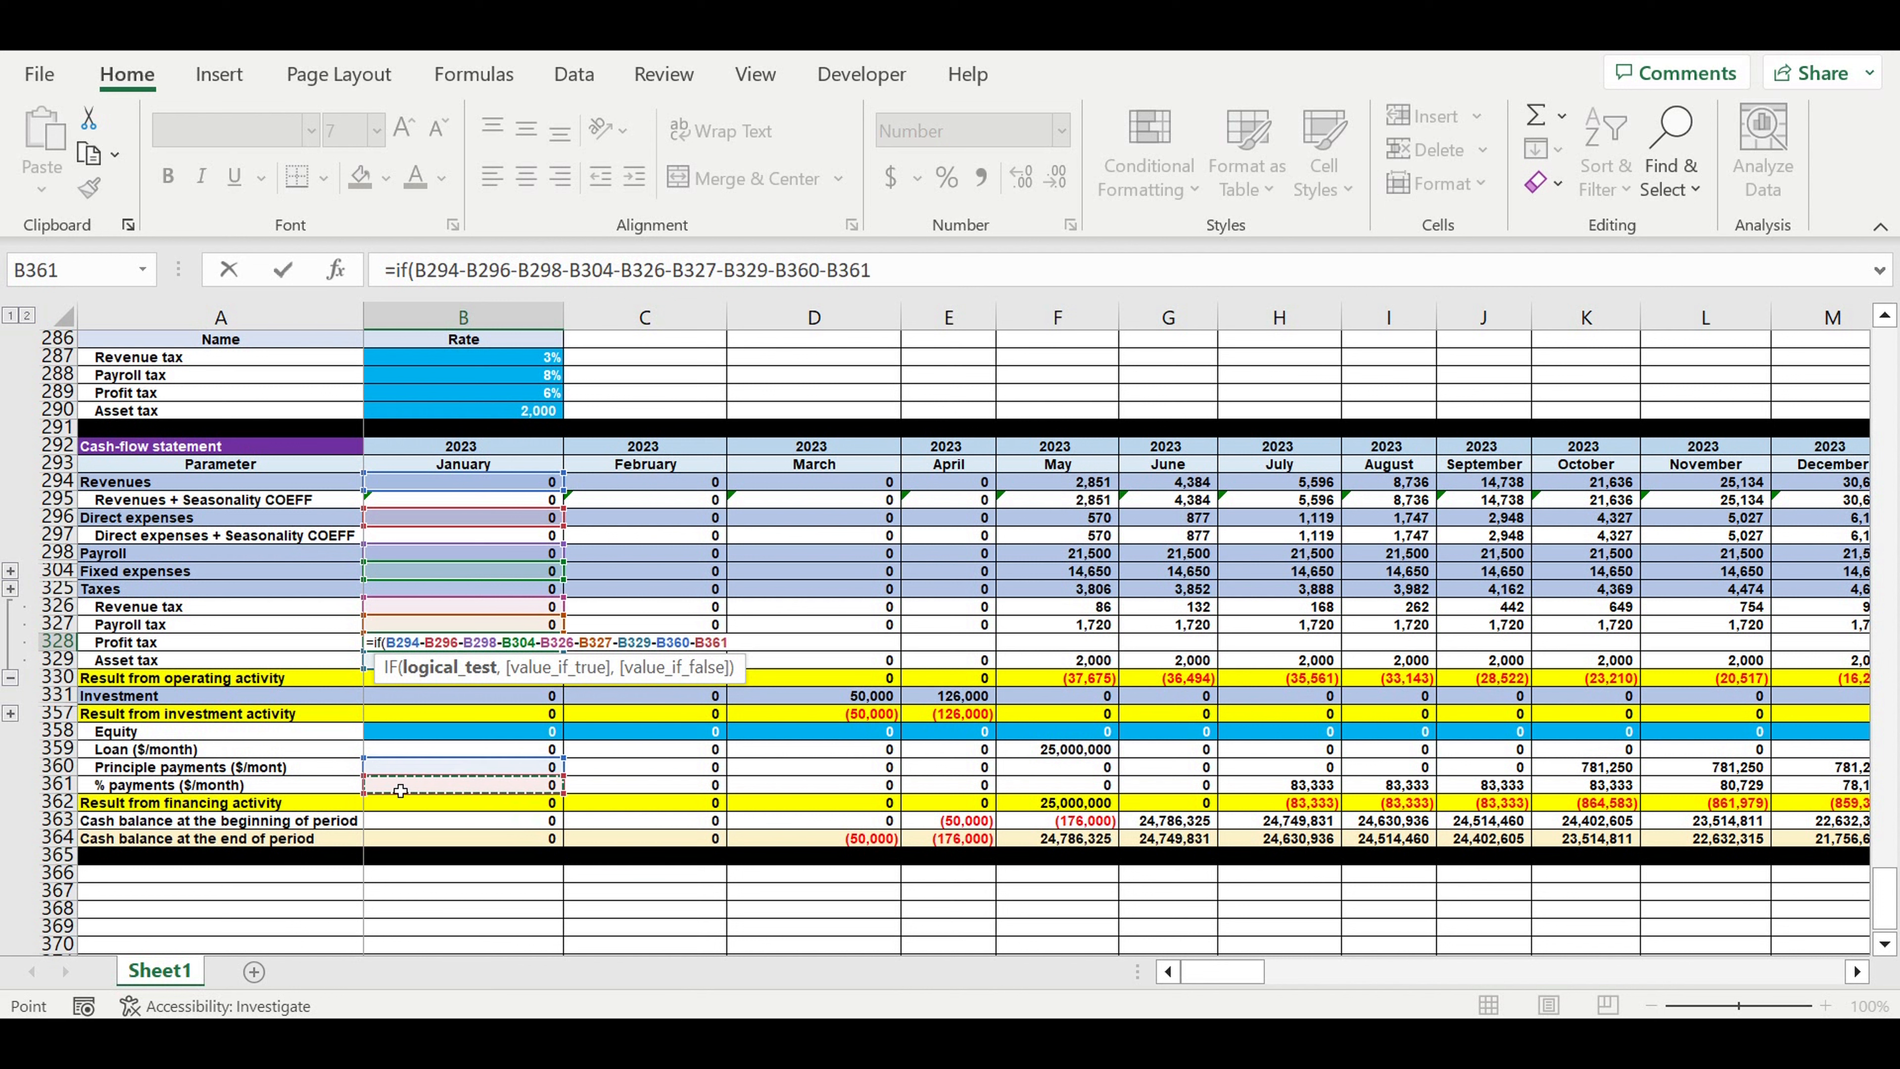
Enclose the whole profit expression in parentheses and complete the IF condition with >0
{"action": "left_click", "coordinate": [430, 274]}
{"action": "type", "text": "("}
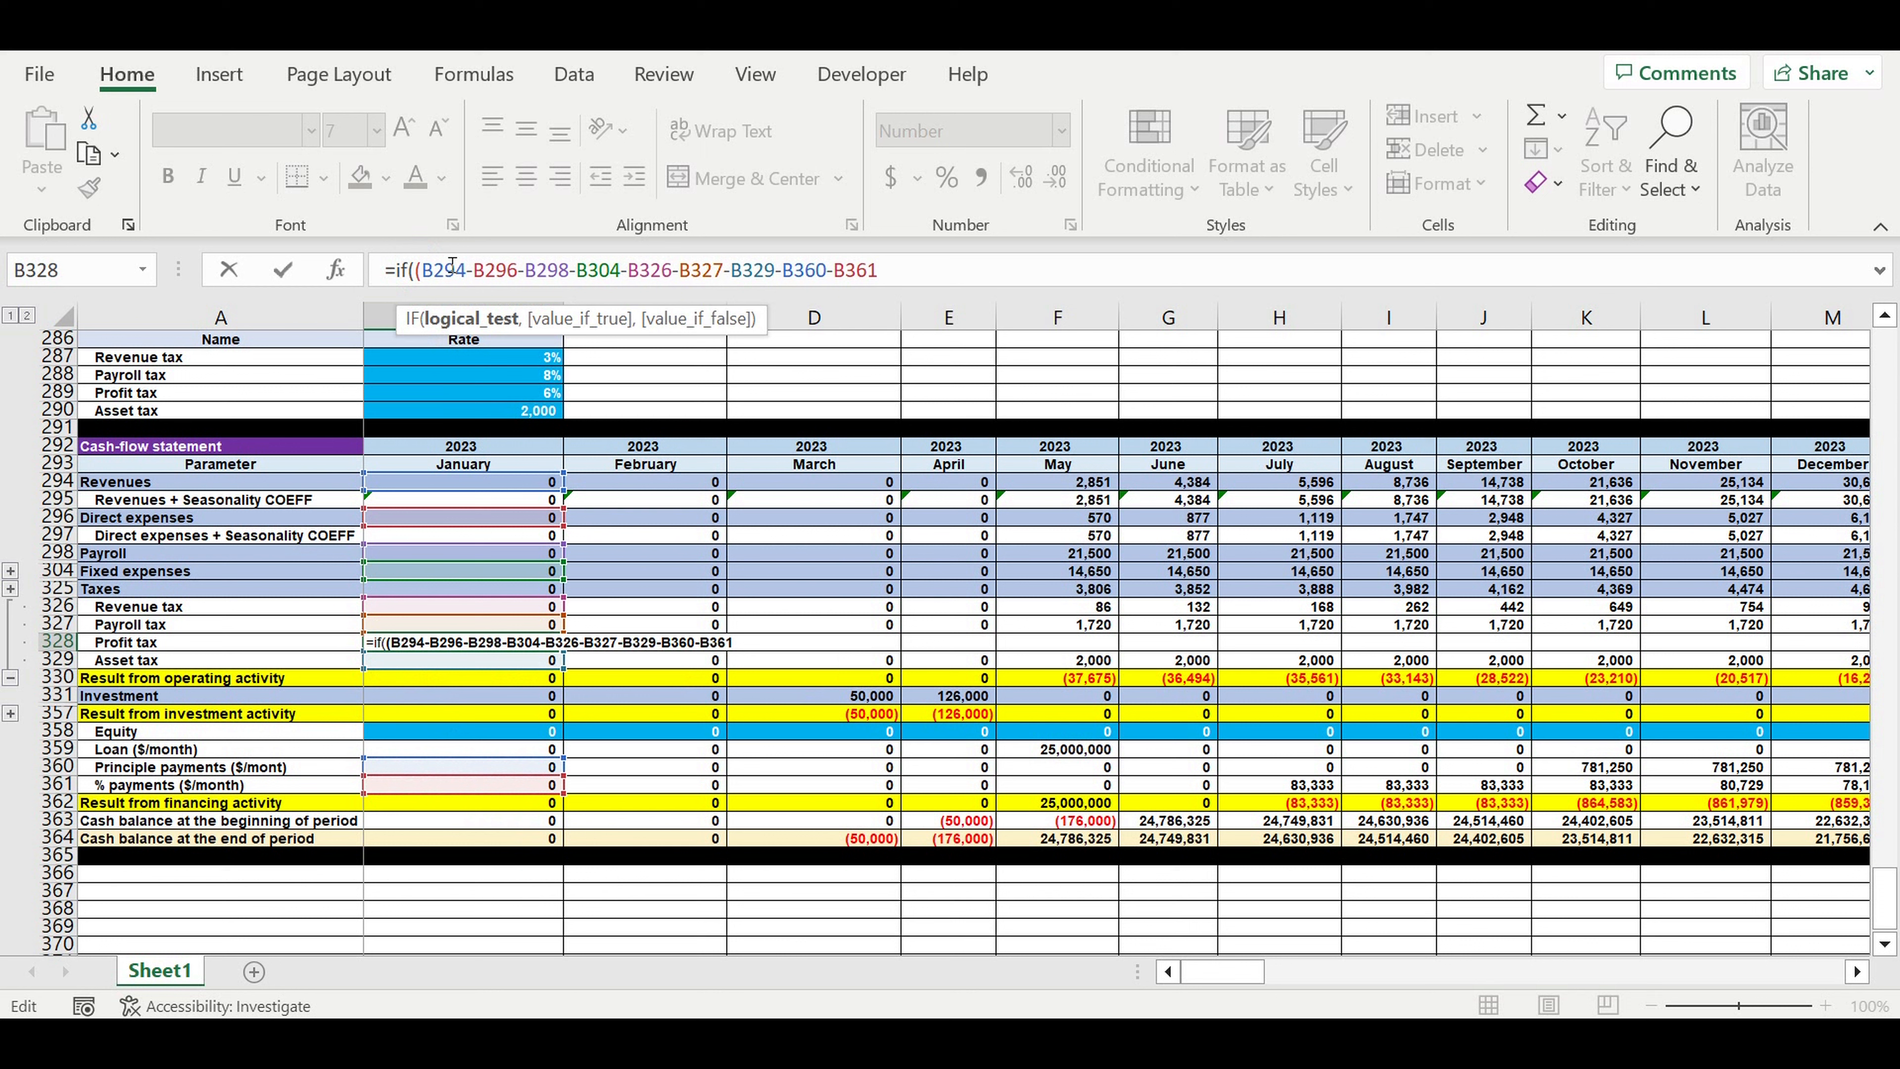
{"action": "left_click", "coordinate": [936, 271]}
{"action": "type", "text": "0,"}
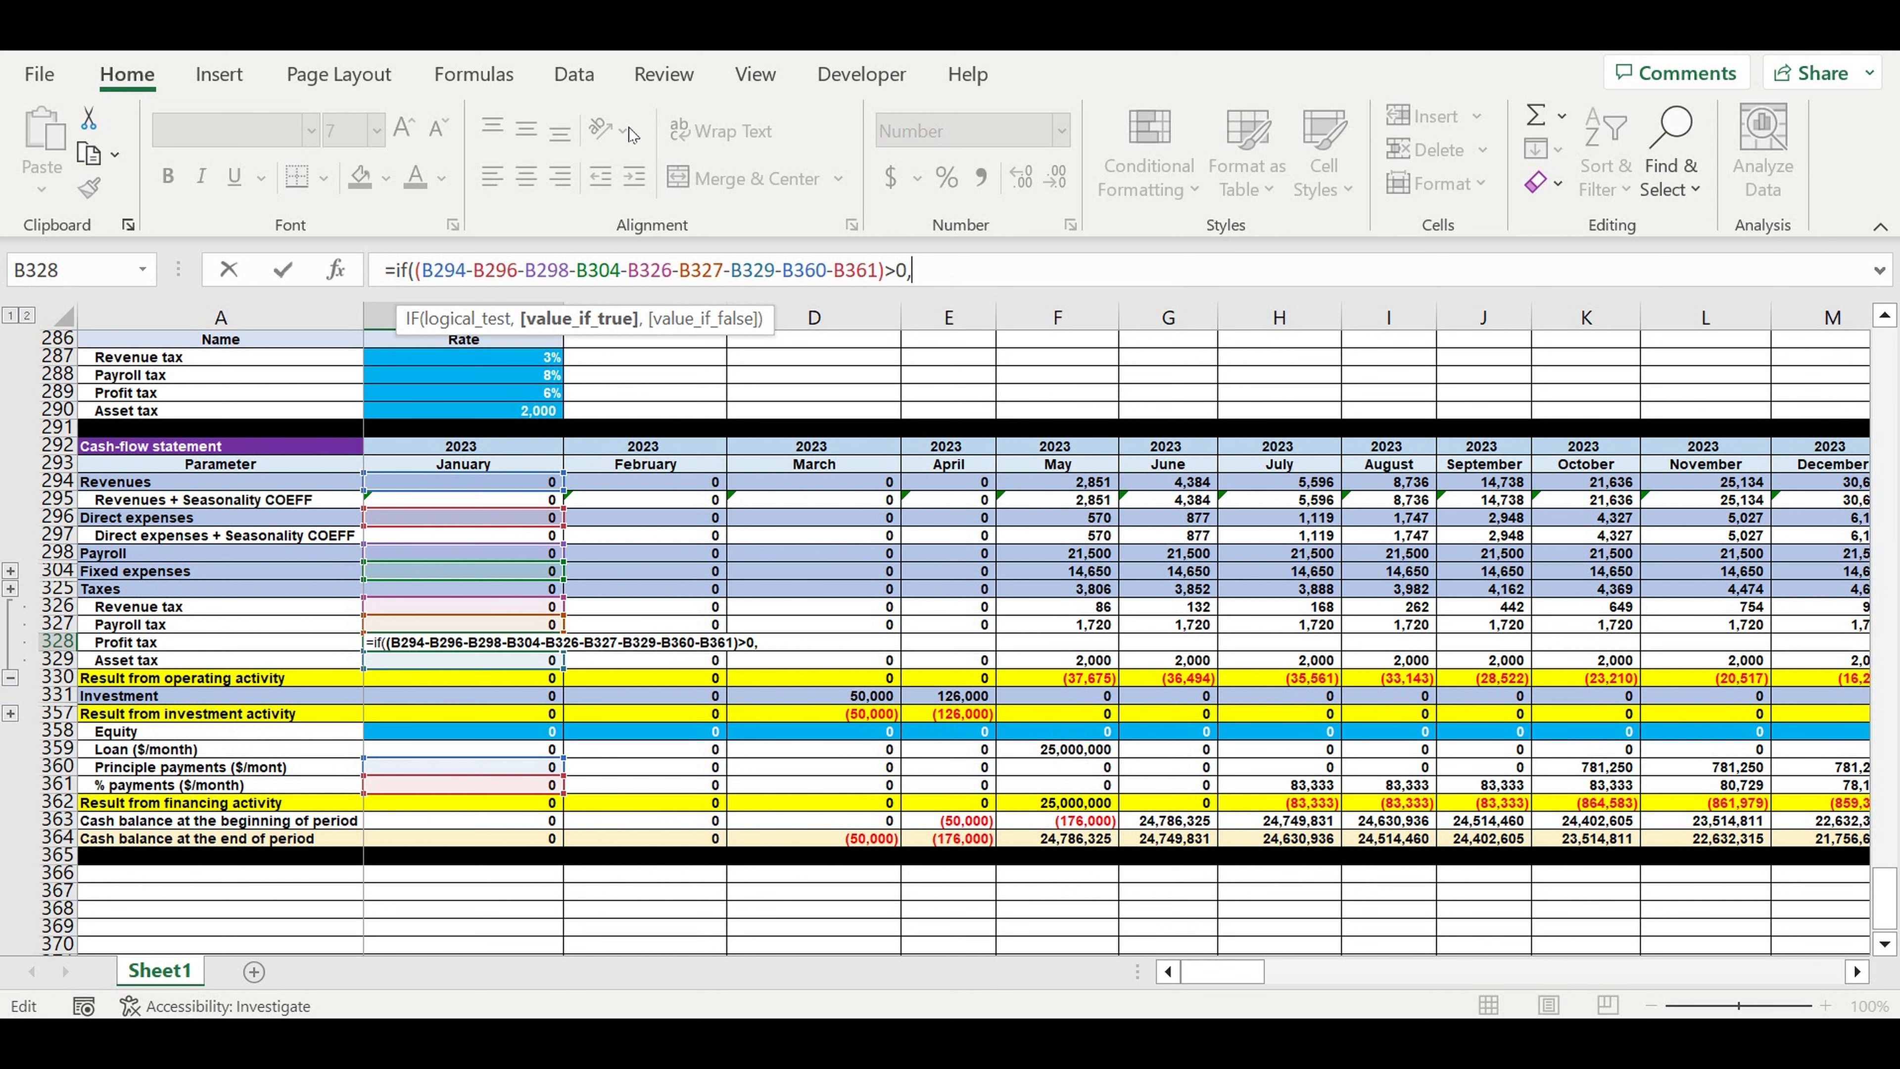
Set the IF's true value to a copy of the parenthesized profit expression multiplied by the absolute profit tax rate $B$289
{"action": "left_click", "coordinate": [420, 270]}
{"action": "left_click_drag", "start_coordinate": [453, 277], "coordinate": [895, 276]}
{"action": "key", "text": "ctrl+c"}
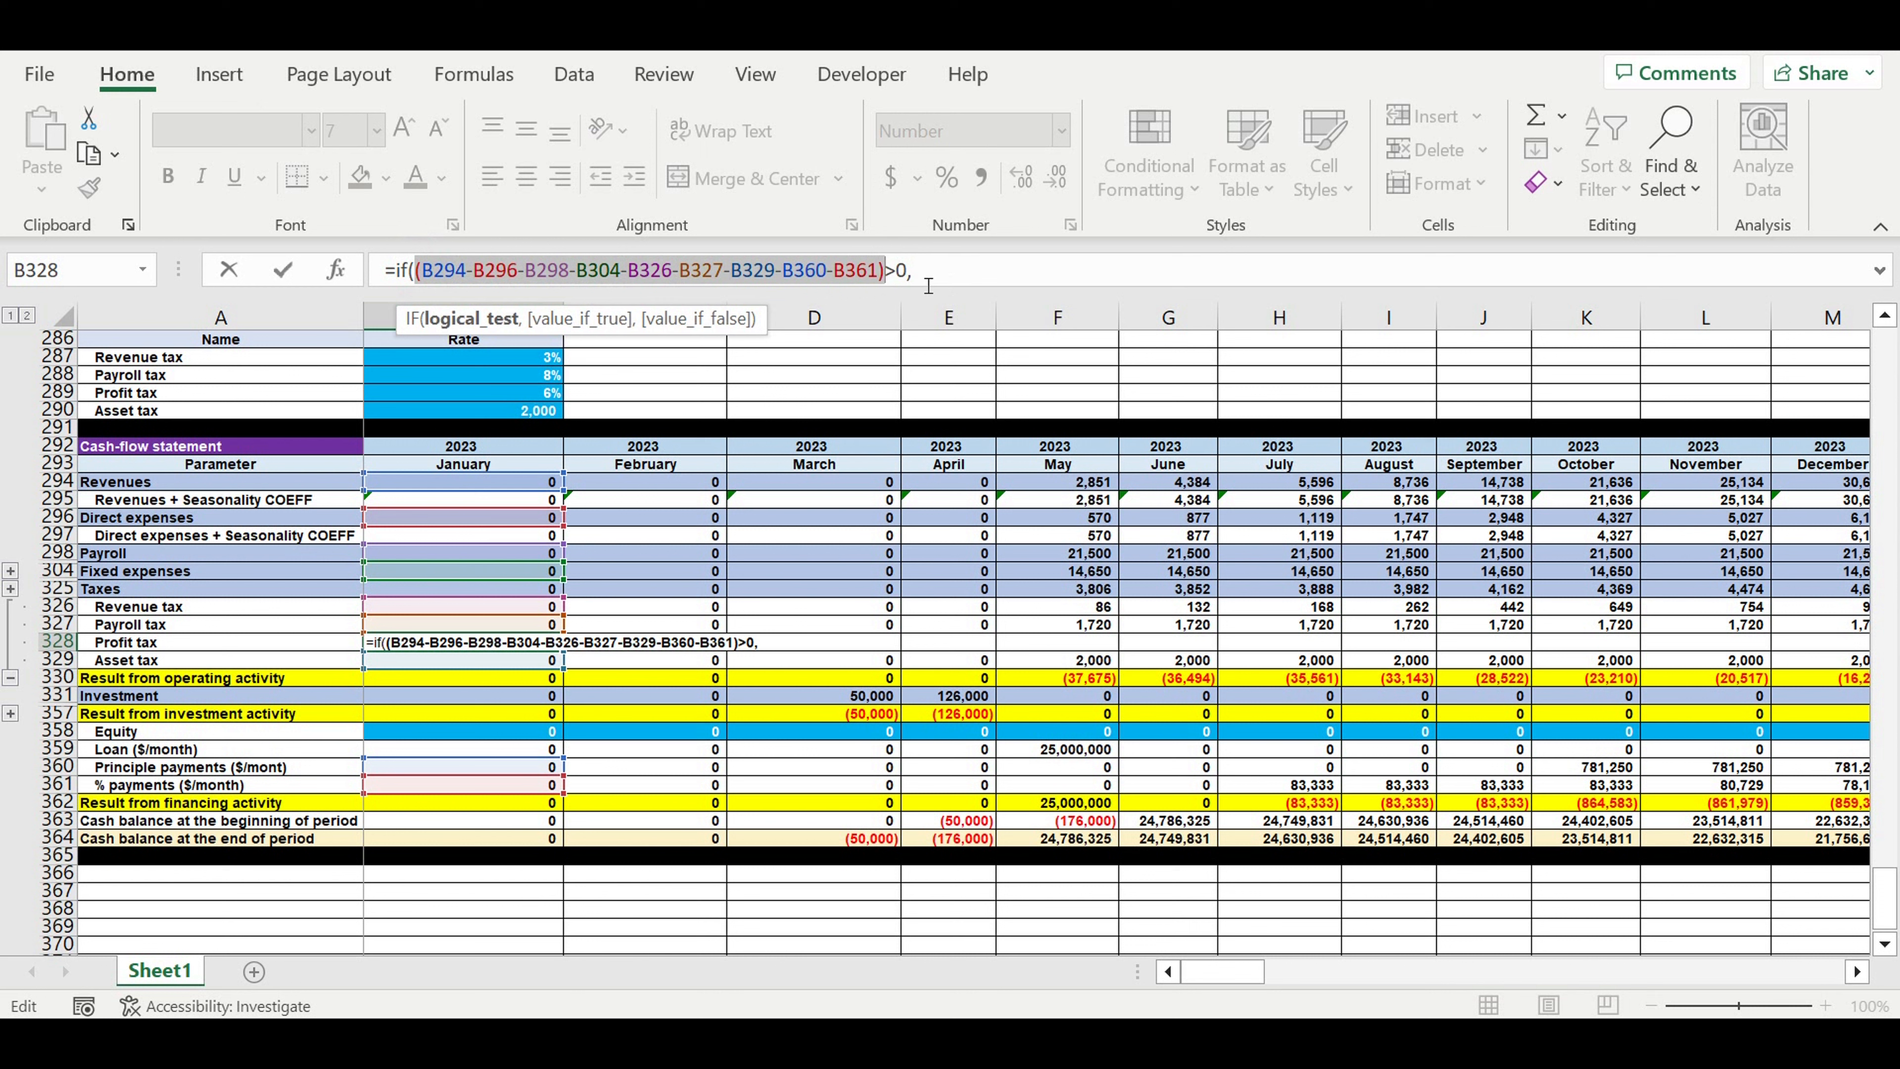
{"action": "left_click", "coordinate": [966, 269]}
{"action": "key", "text": "ctrl+v"}
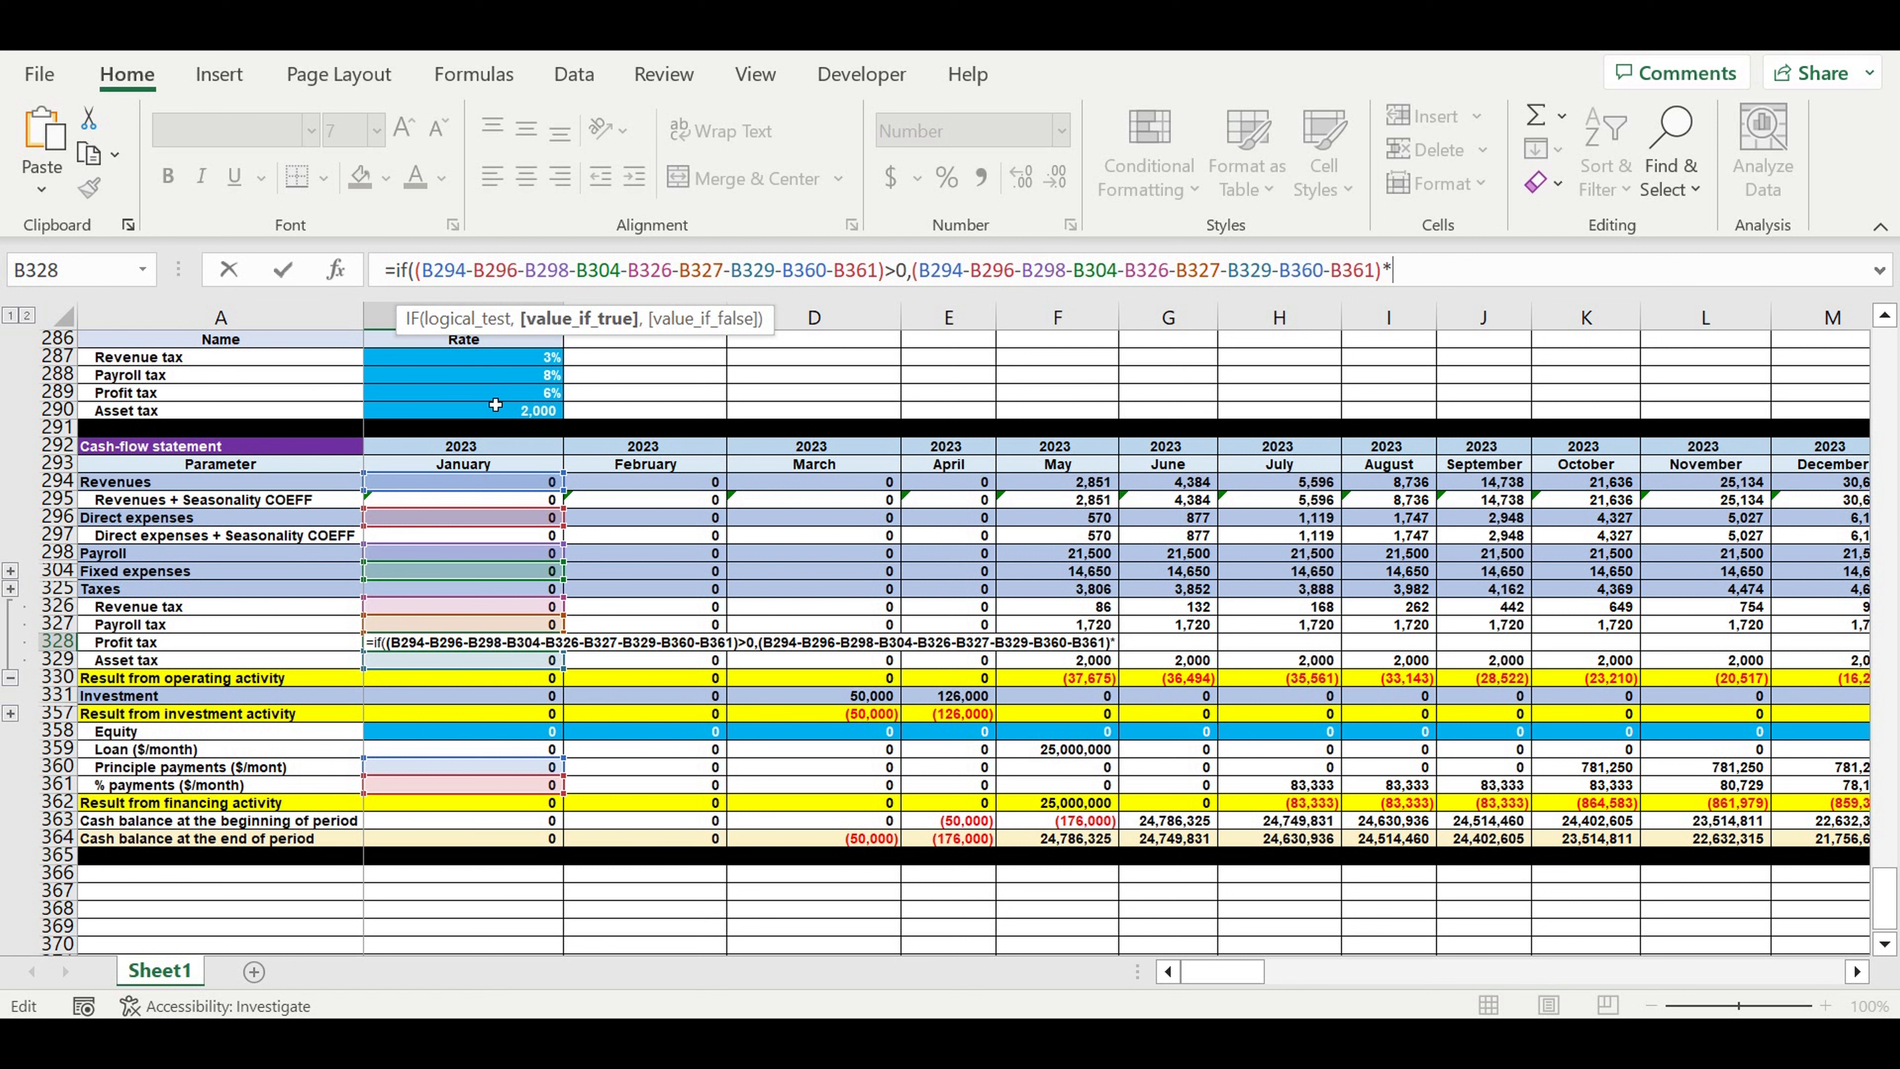
{"action": "left_click", "coordinate": [522, 397]}
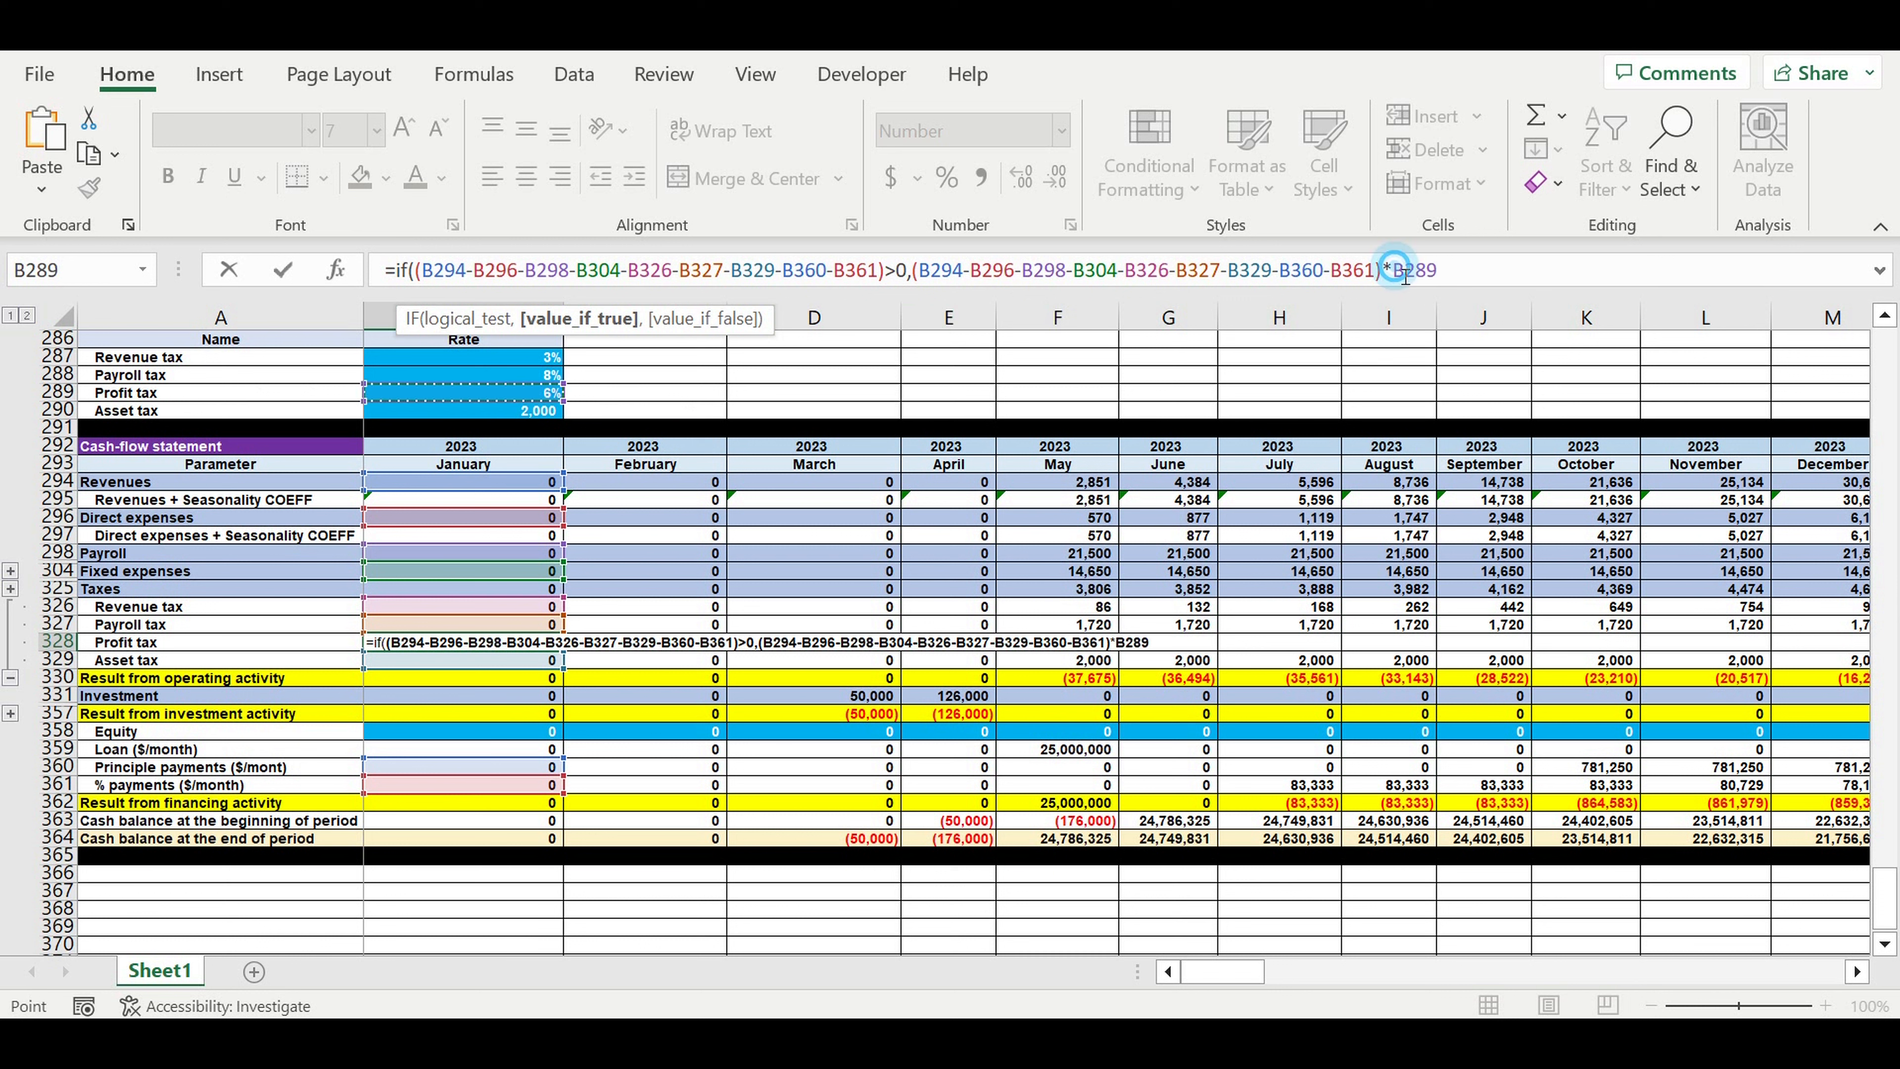
{"action": "type", "text": "$"}
{"action": "key", "text": "Right"}
{"action": "type", "text": "$"}
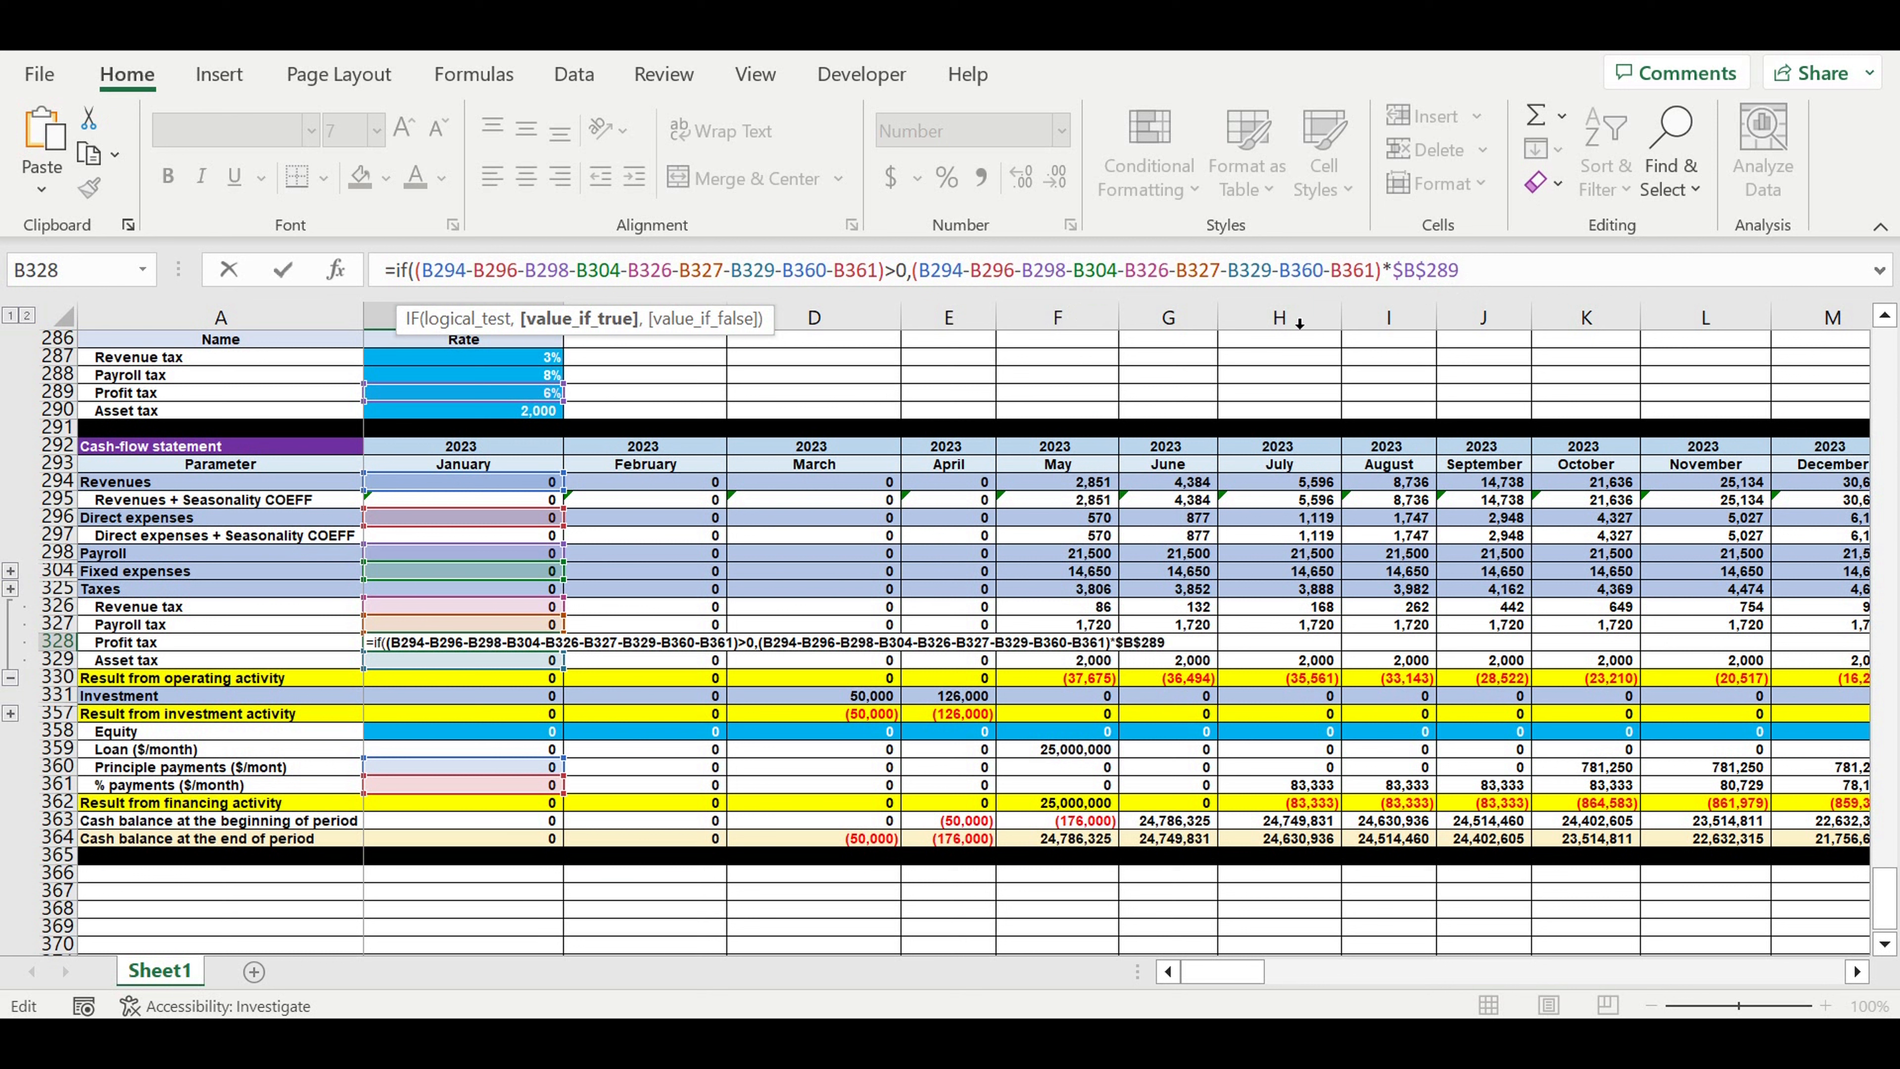
Set the IF's false value to 0 and enter the finished Profit tax formula in B328
{"action": "left_click", "coordinate": [1520, 274]}
{"action": "type", "text": ","}
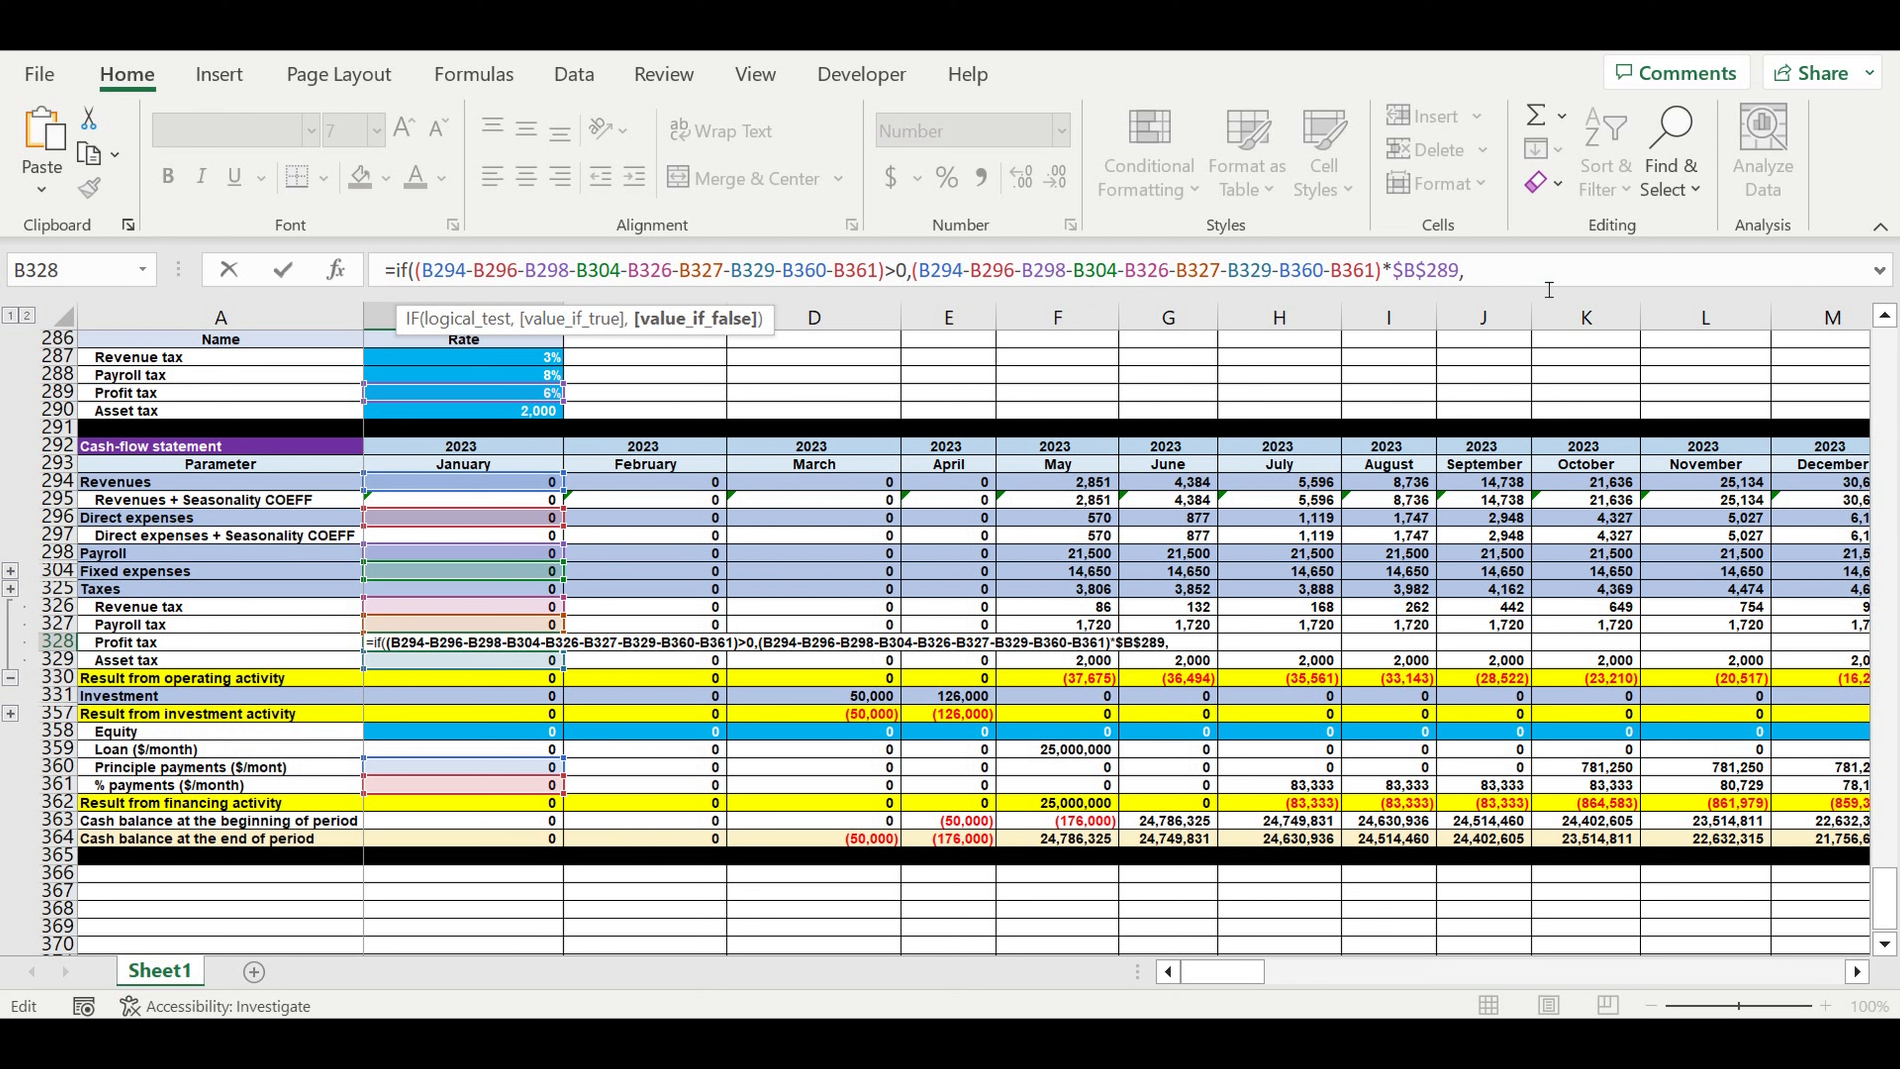
{"action": "type", "text": "0)"}
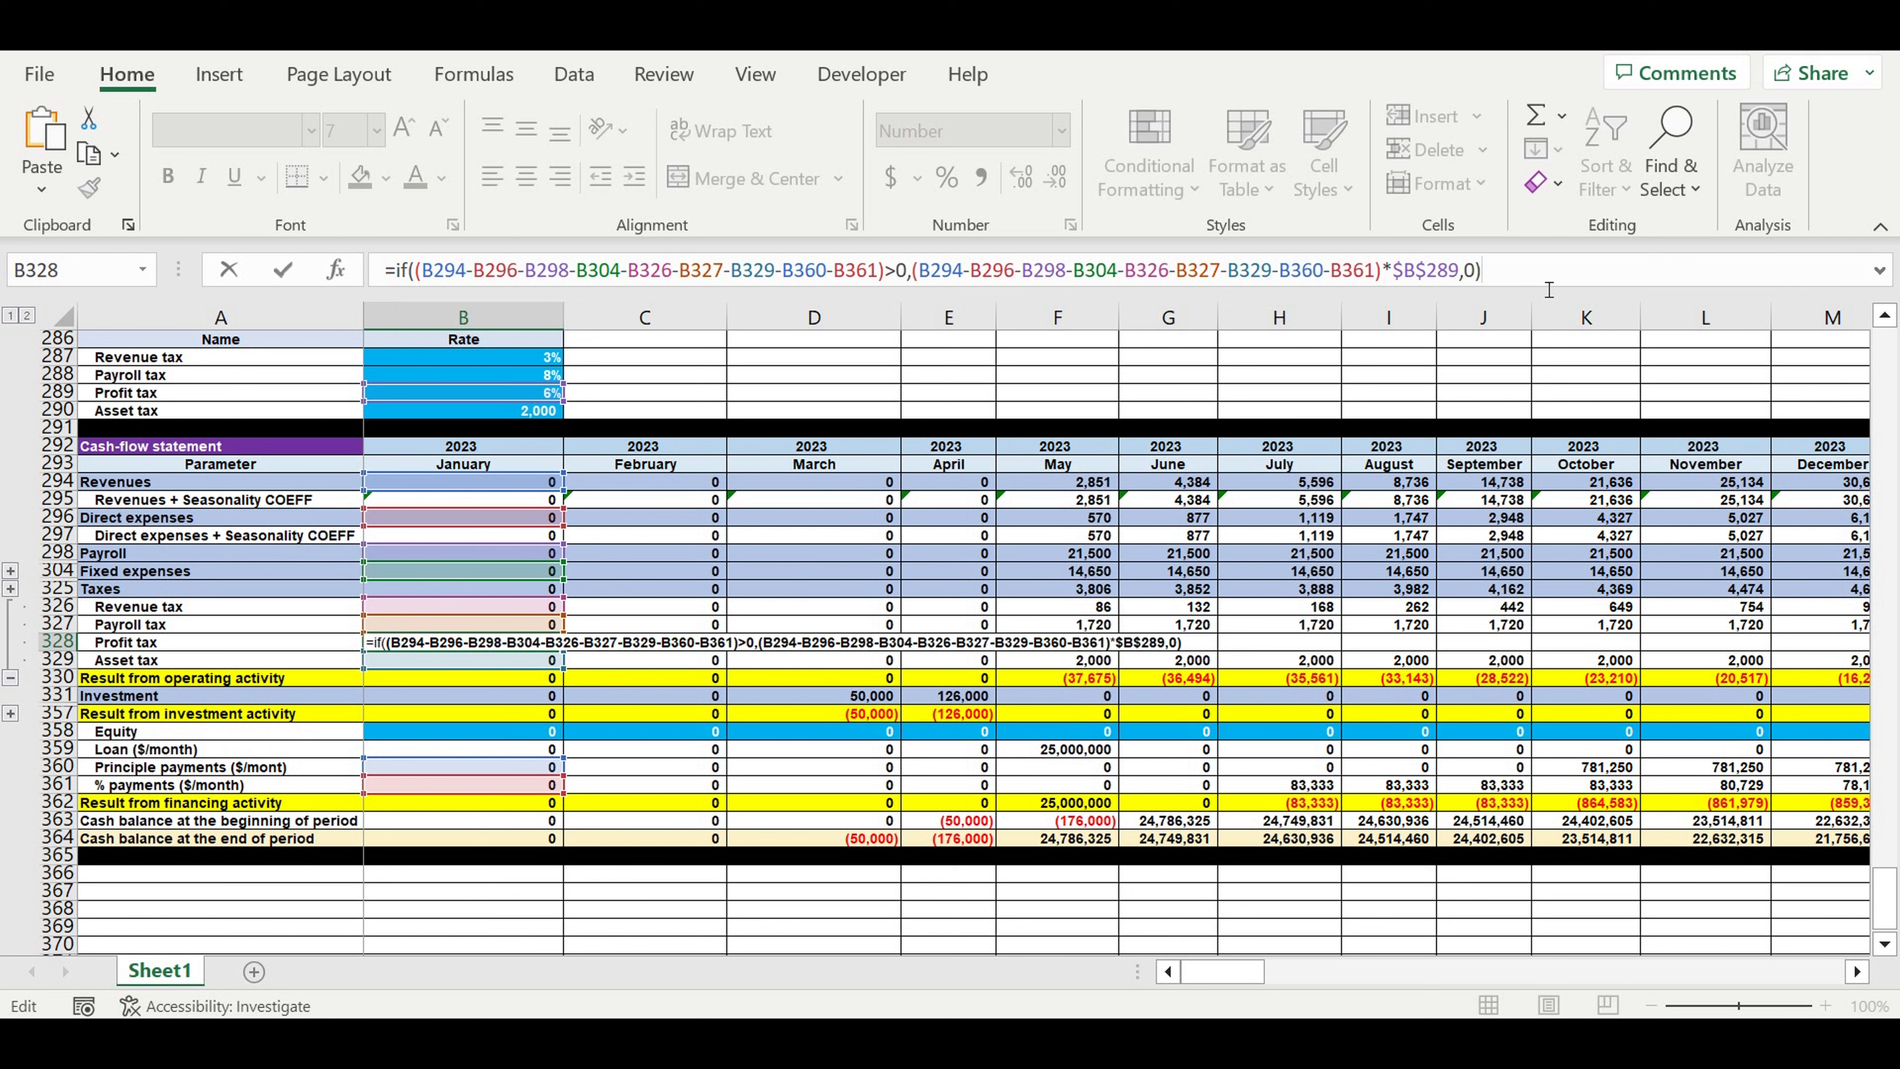
{"action": "key", "text": "Return"}
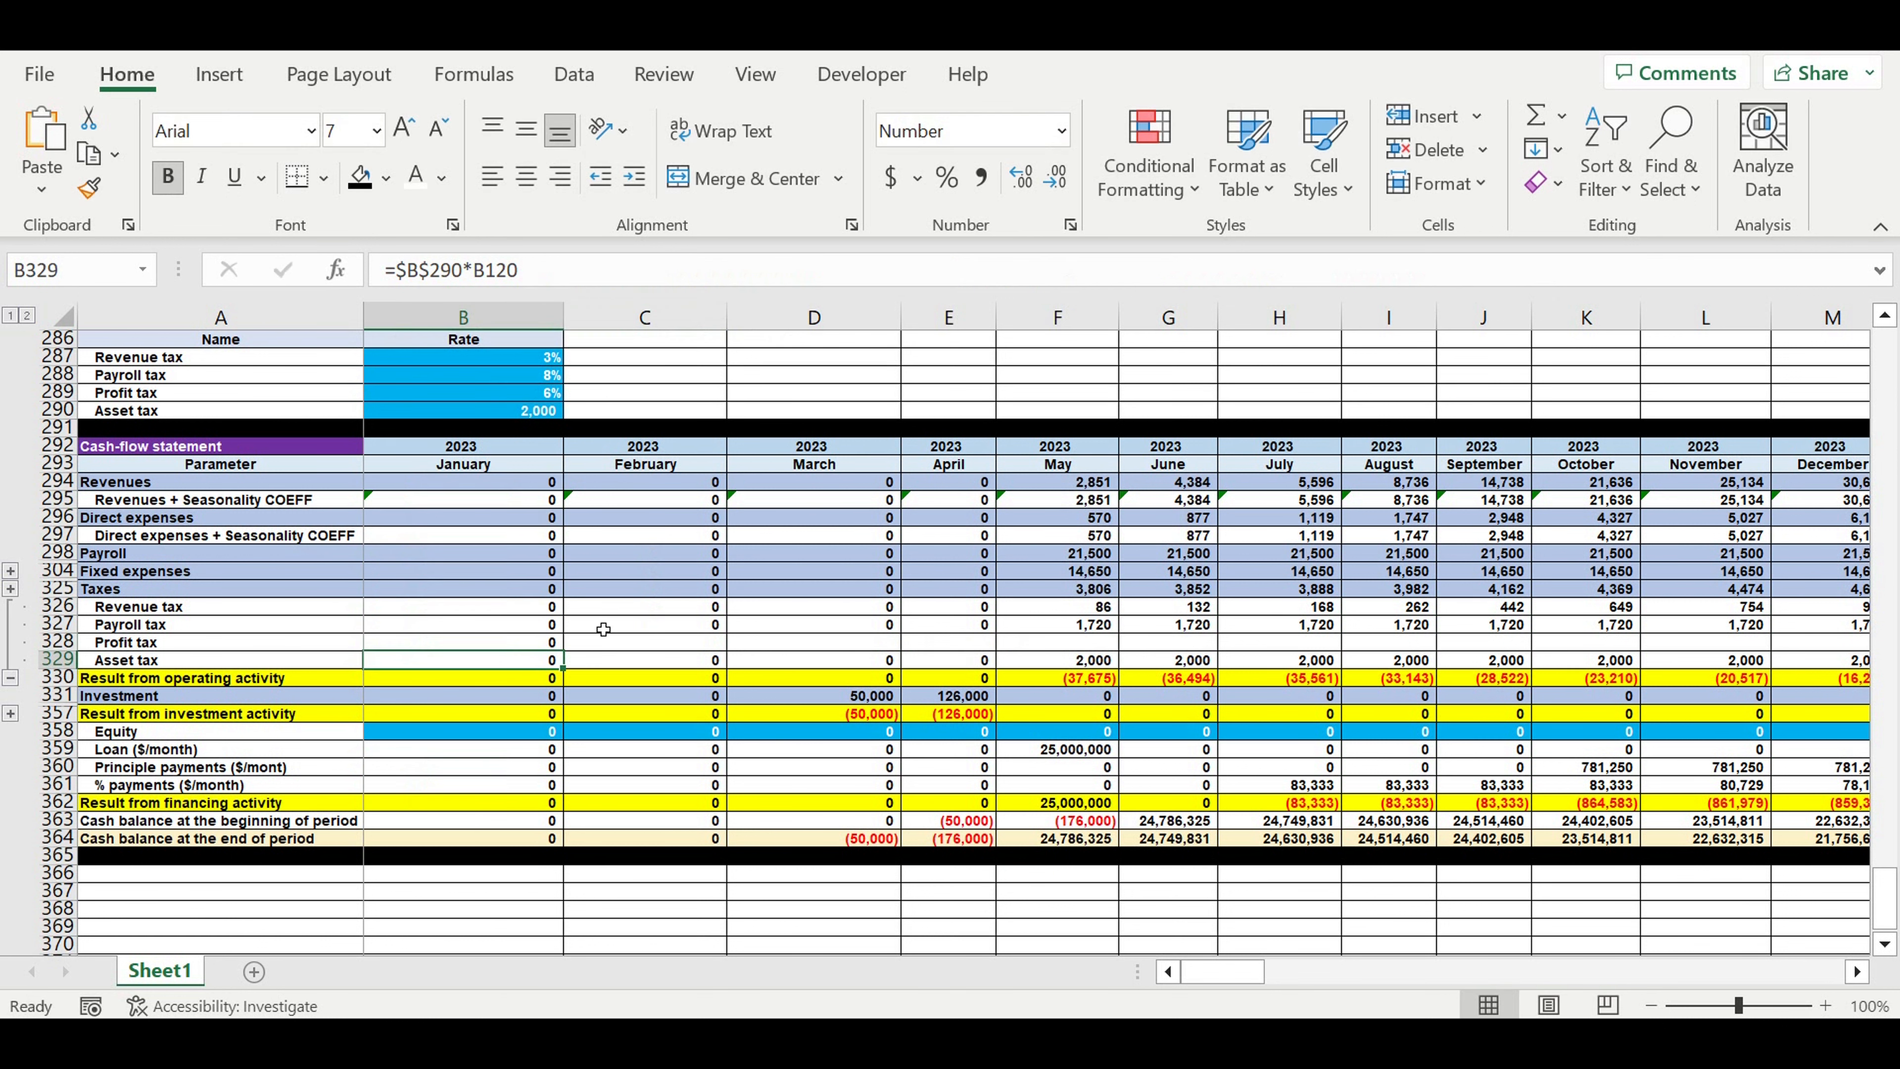
Copy the Profit tax formula from B328 across all months through December 2032 in column DQ
{"action": "left_click", "coordinate": [536, 645]}
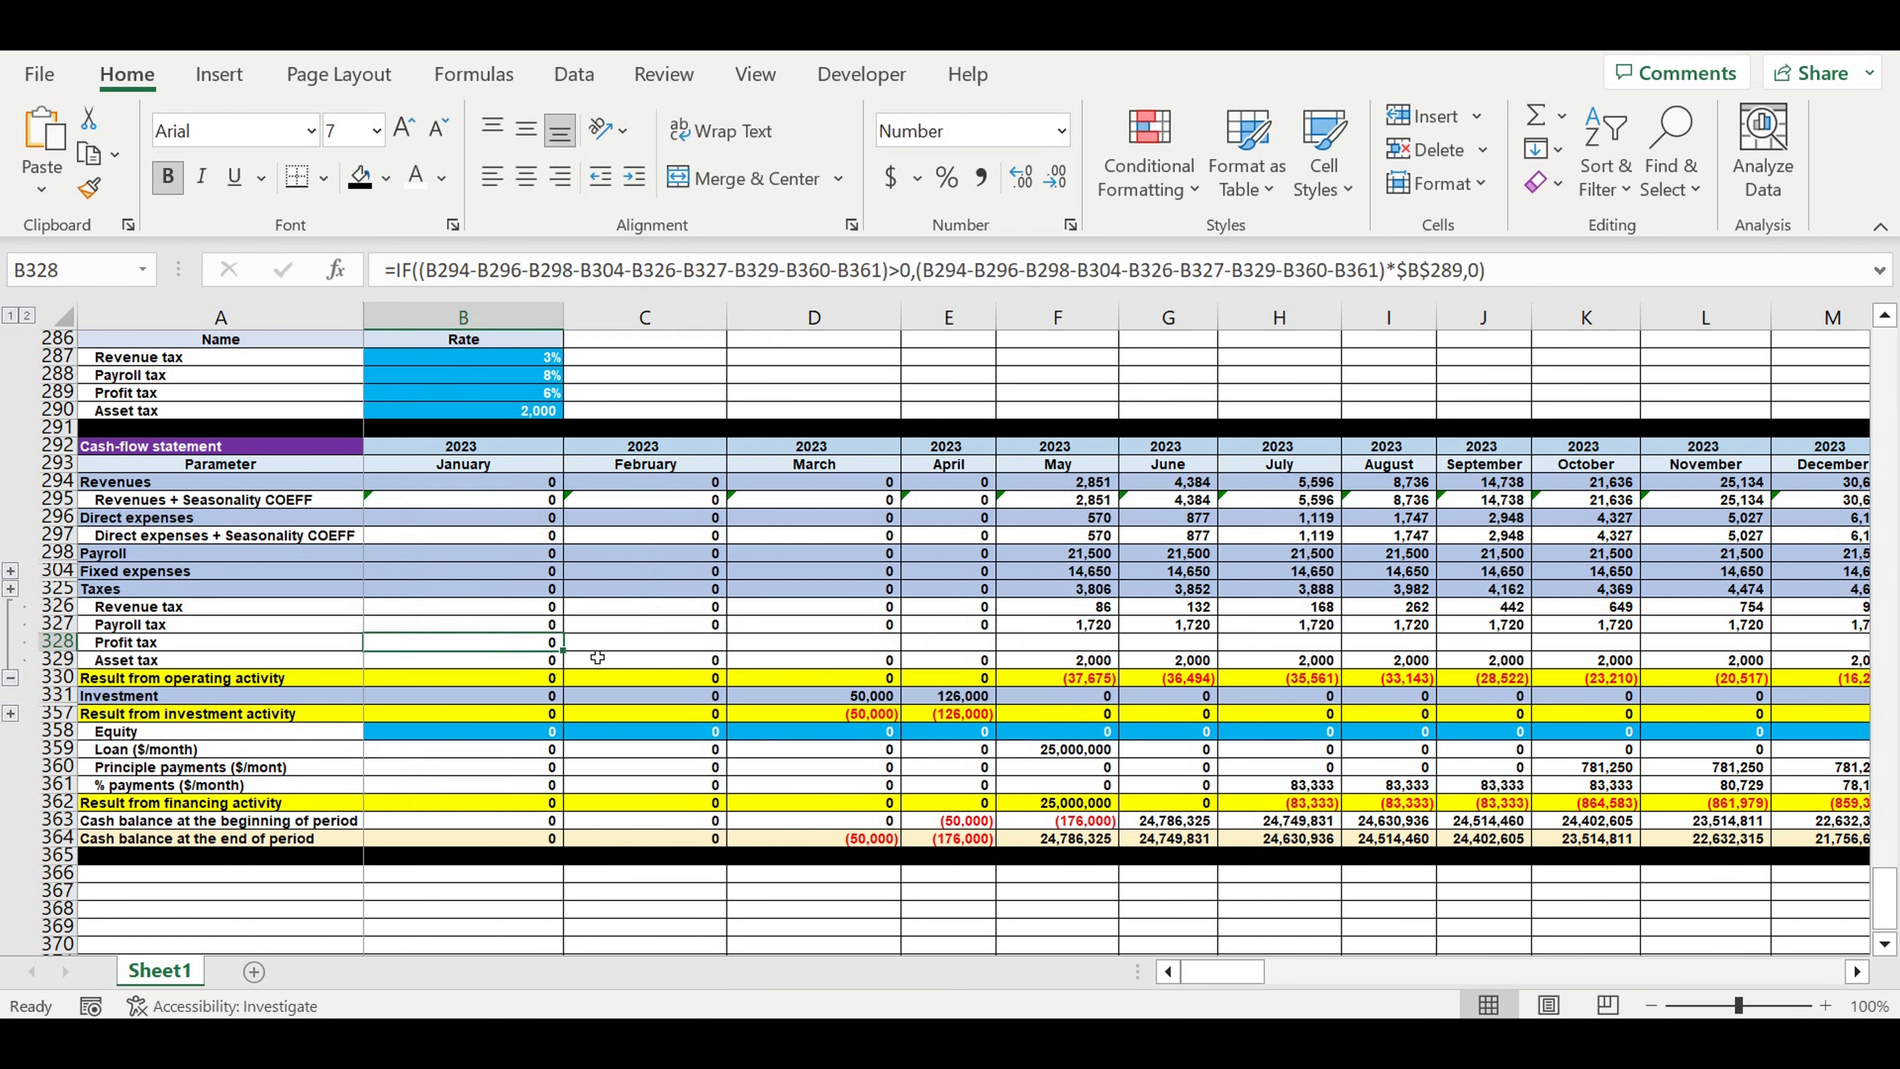
{"action": "left_click_drag", "start_coordinate": [1184, 678], "coordinate": [1476, 687]}
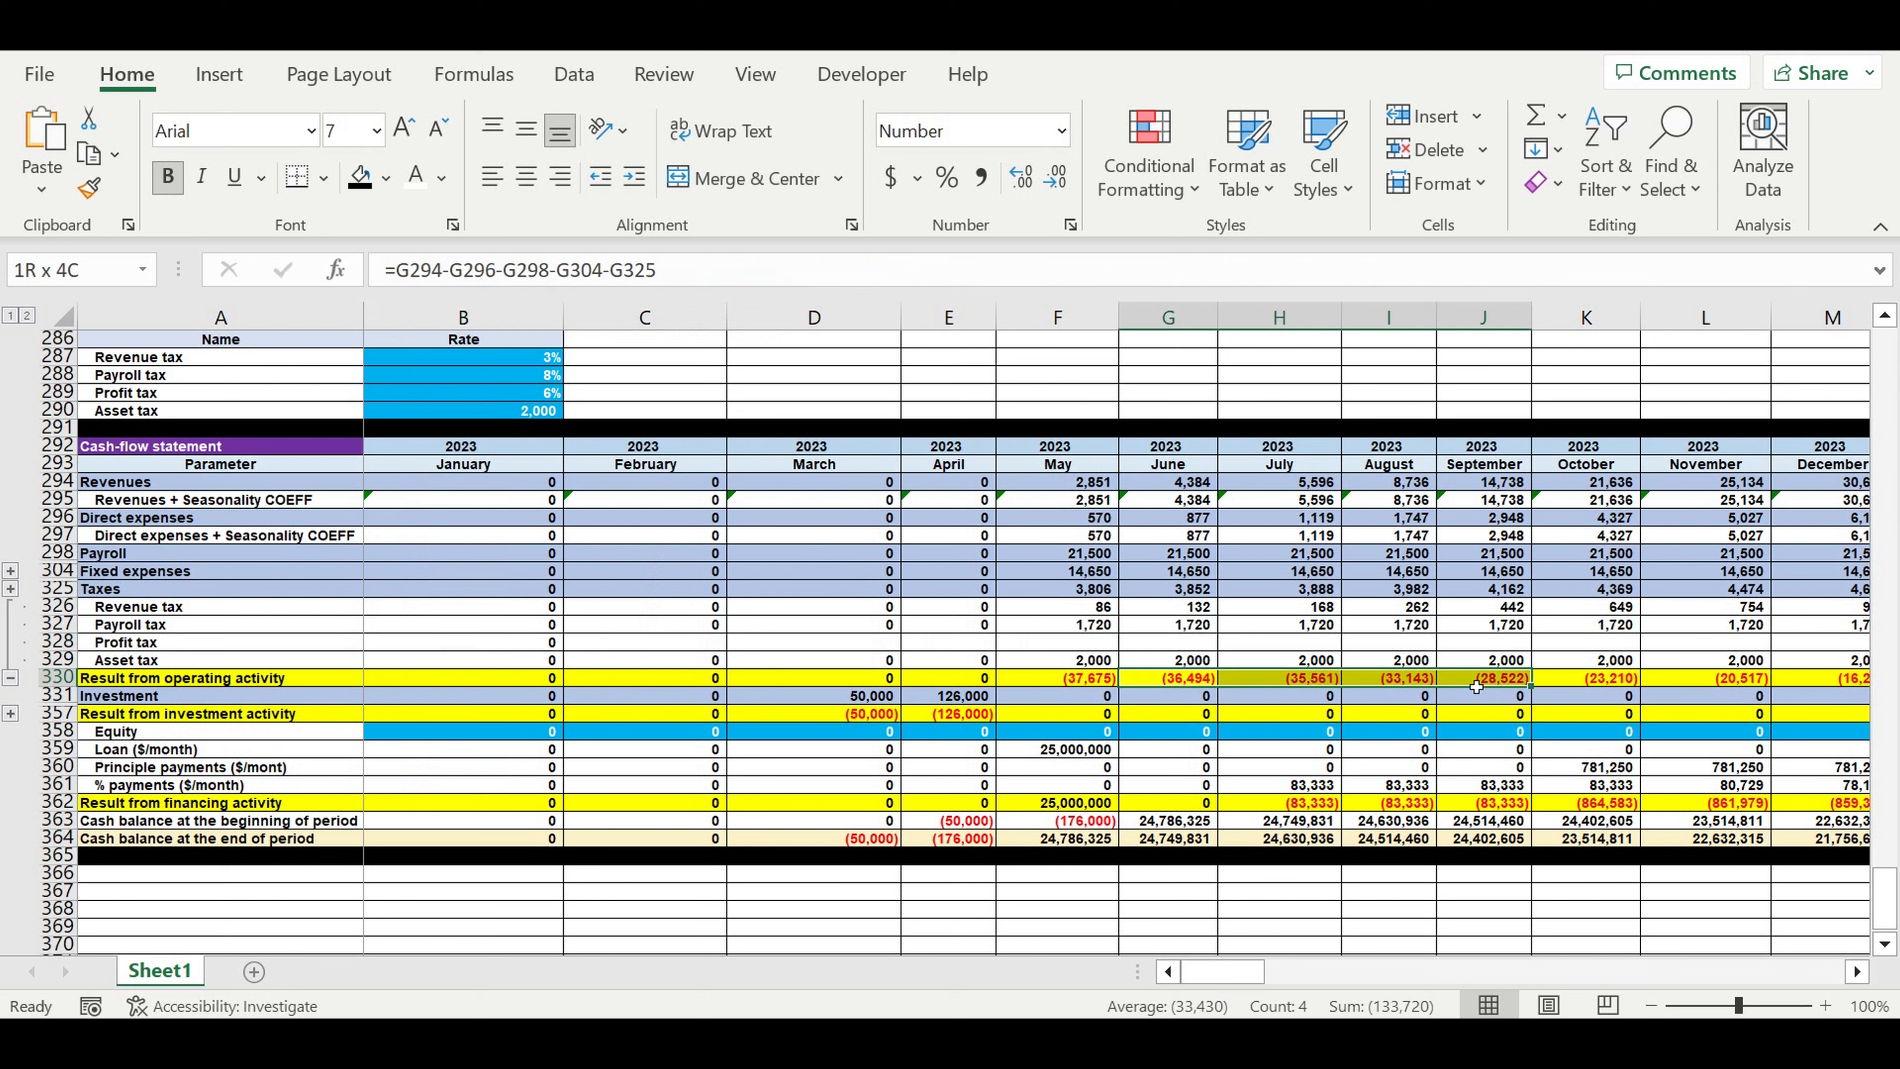
{"action": "left_click", "coordinate": [528, 649]}
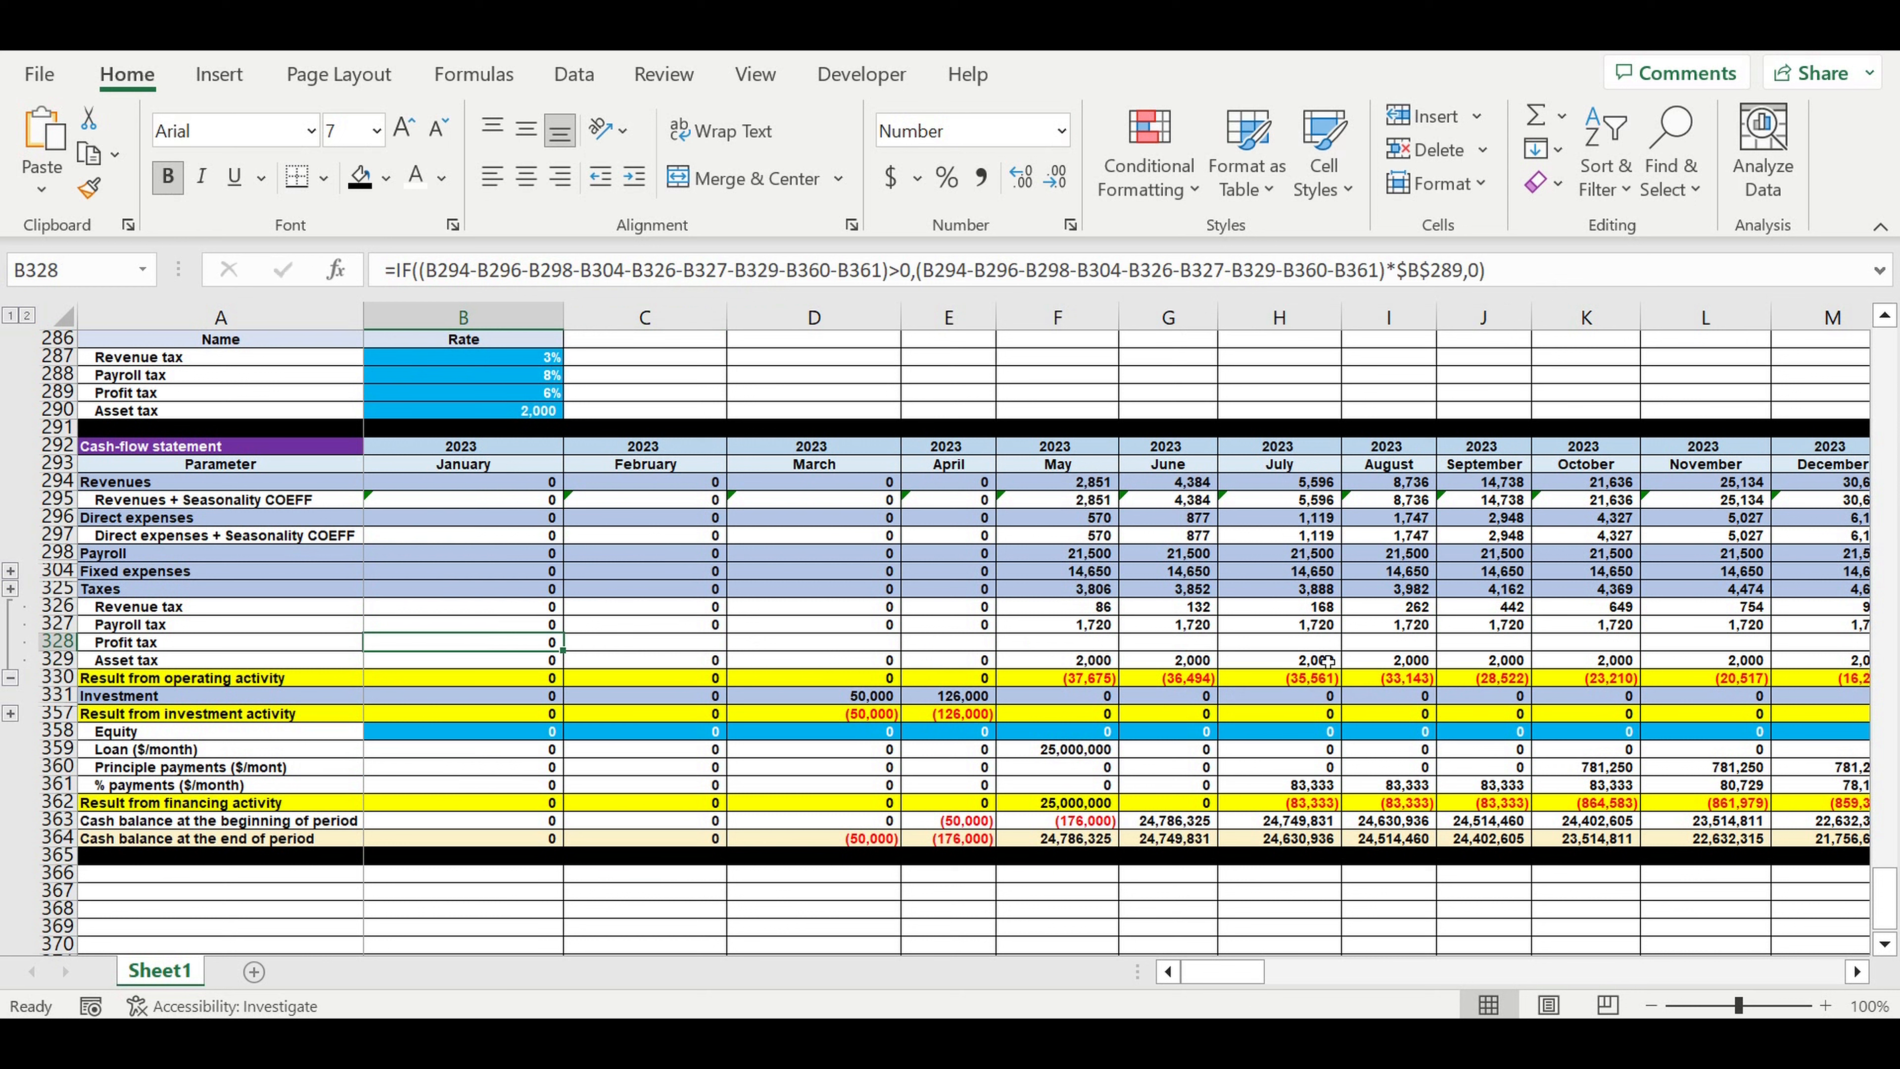
{"action": "left_click", "coordinate": [1323, 645]}
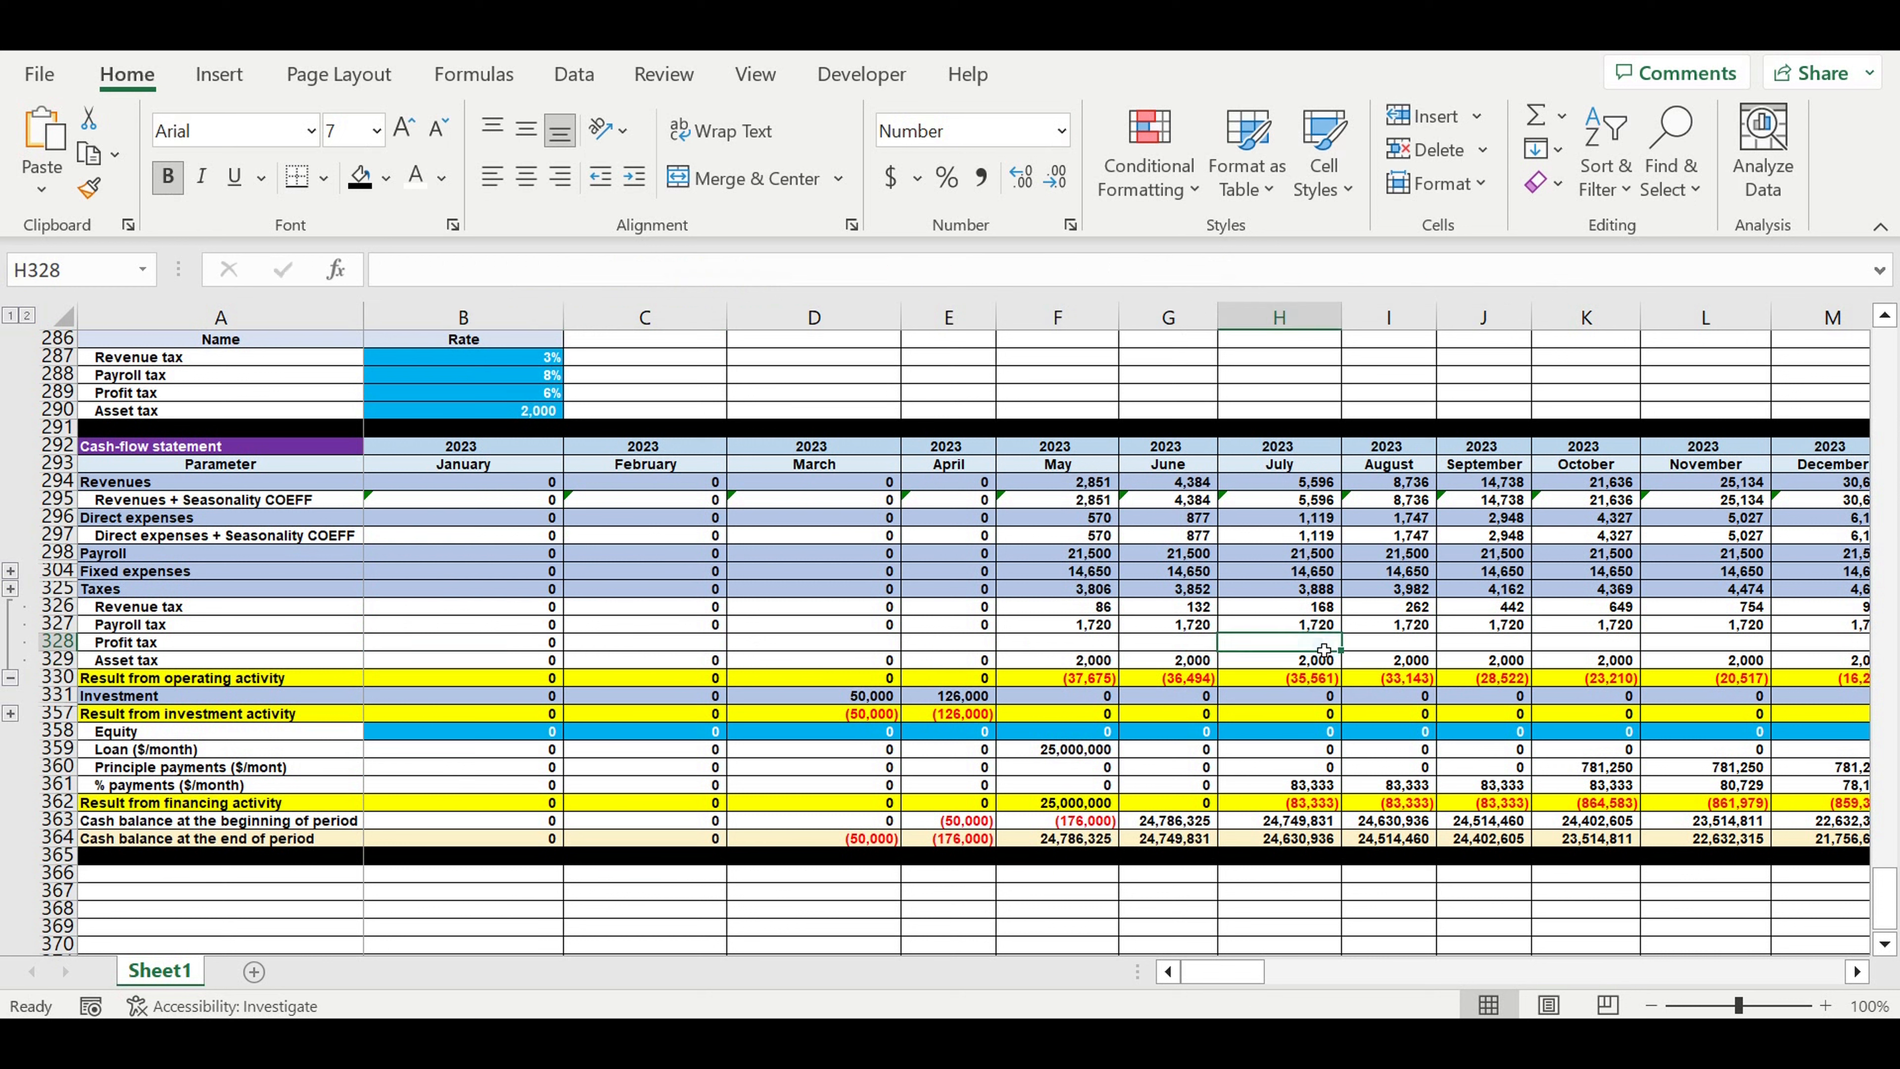
{"action": "left_click", "coordinate": [534, 650]}
{"action": "left_click_drag", "start_coordinate": [564, 650], "coordinate": [1695, 645]}
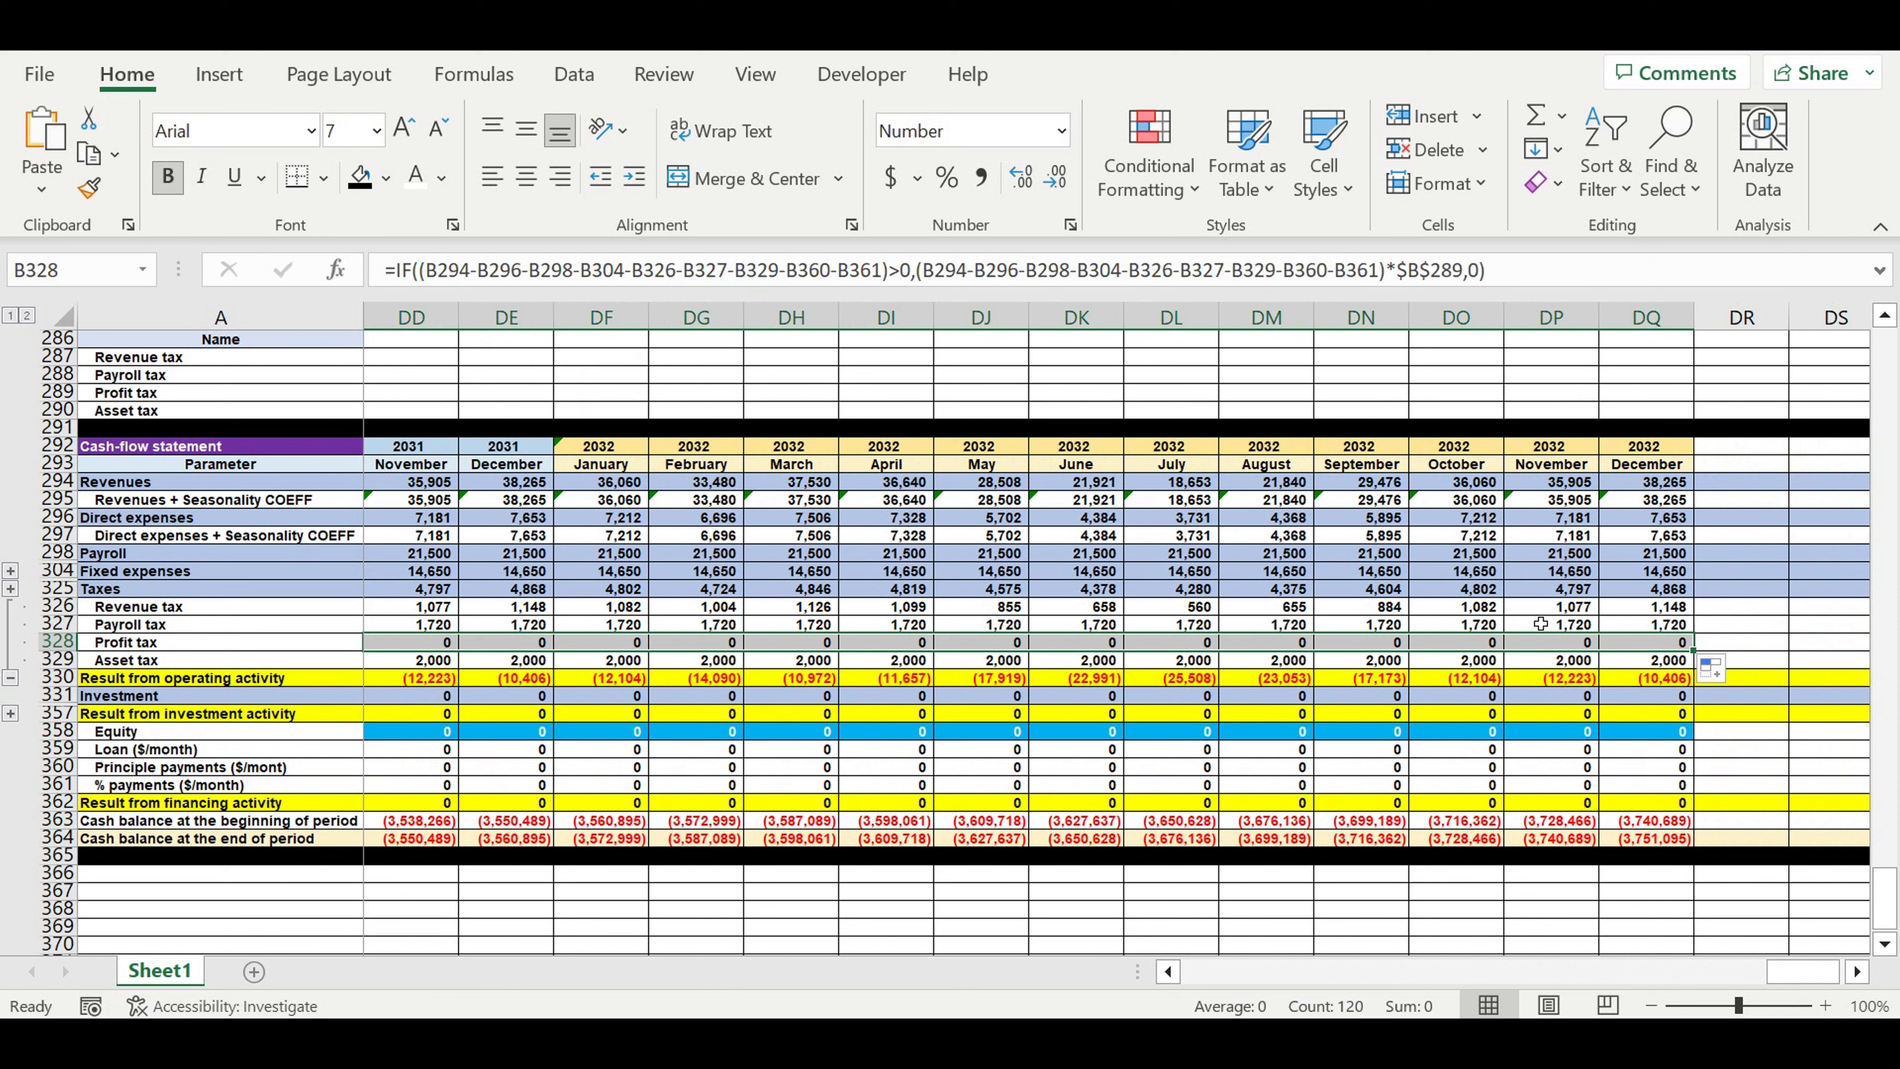
{"action": "left_click", "coordinate": [1489, 714]}
{"action": "left_click_drag", "start_coordinate": [1796, 978], "coordinate": [651, 936]}
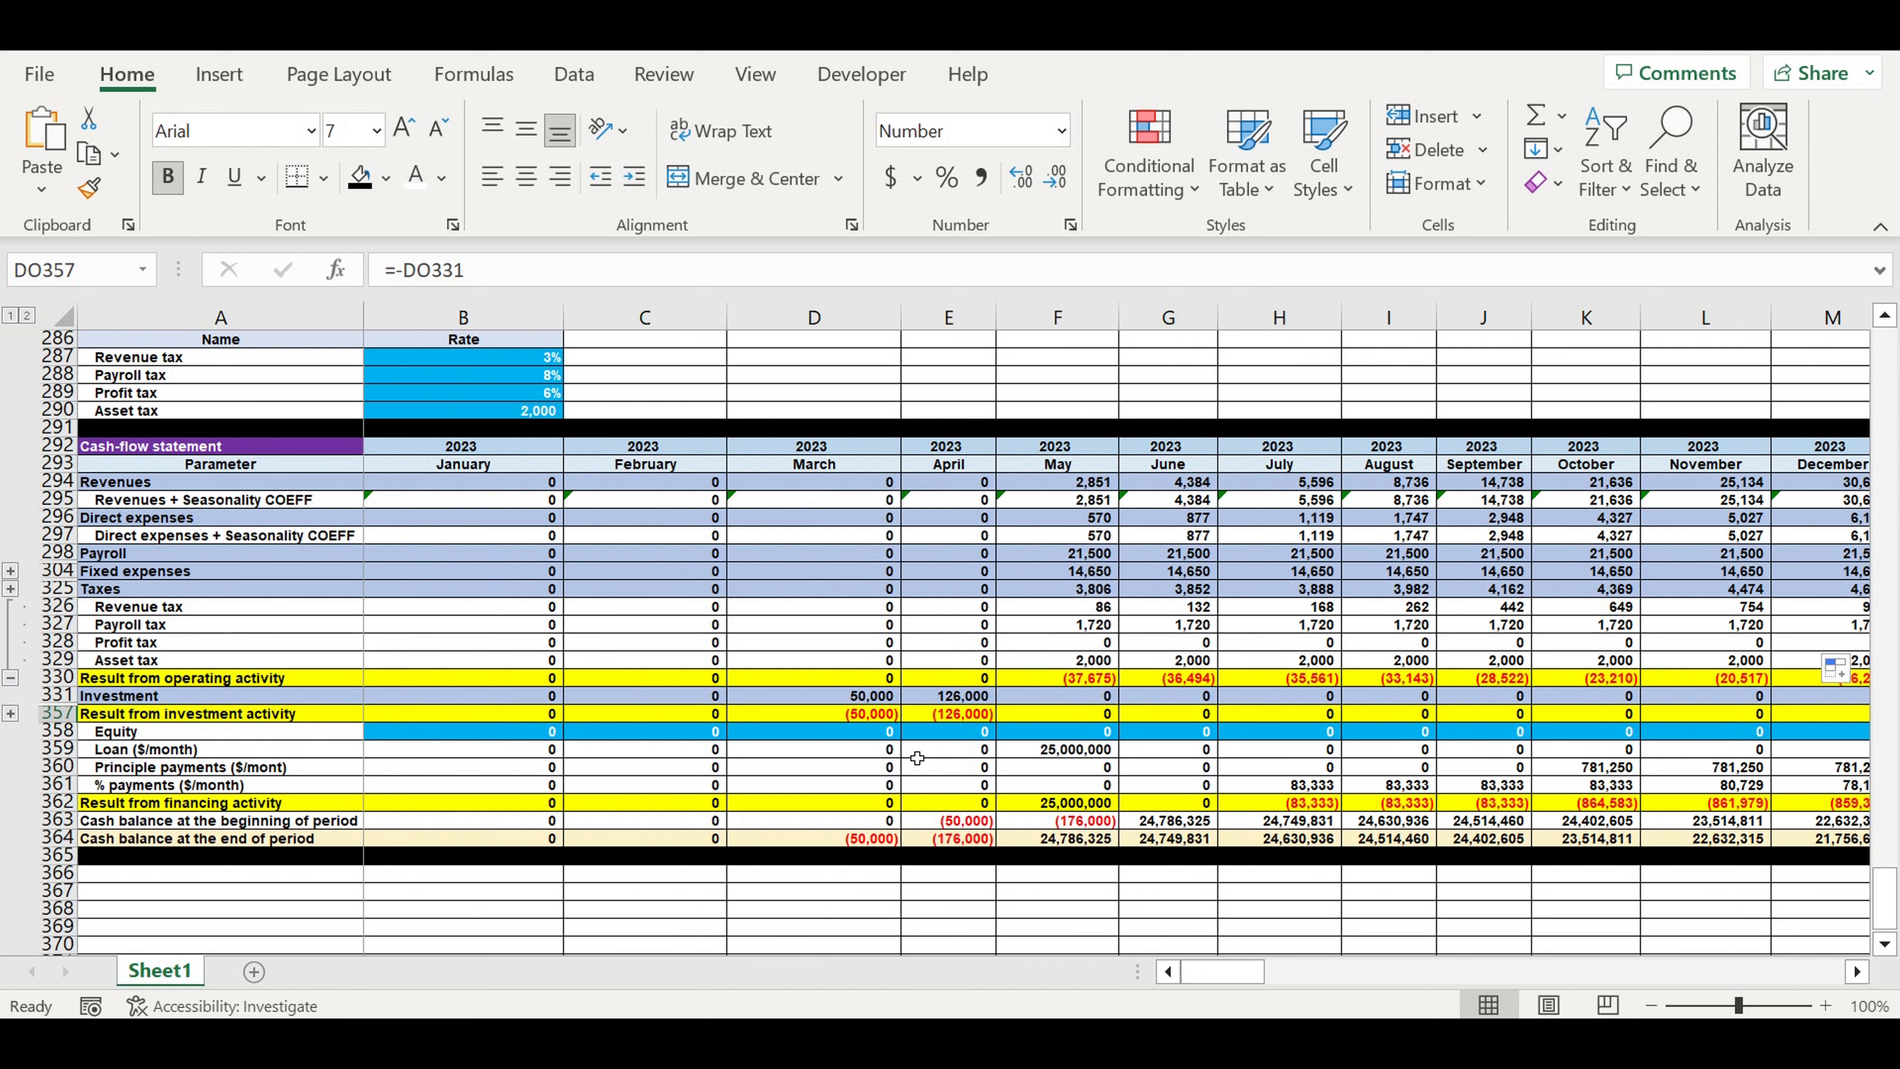
Collapse the tax detail rows above the Result from operating activity row
{"action": "left_click", "coordinate": [897, 878]}
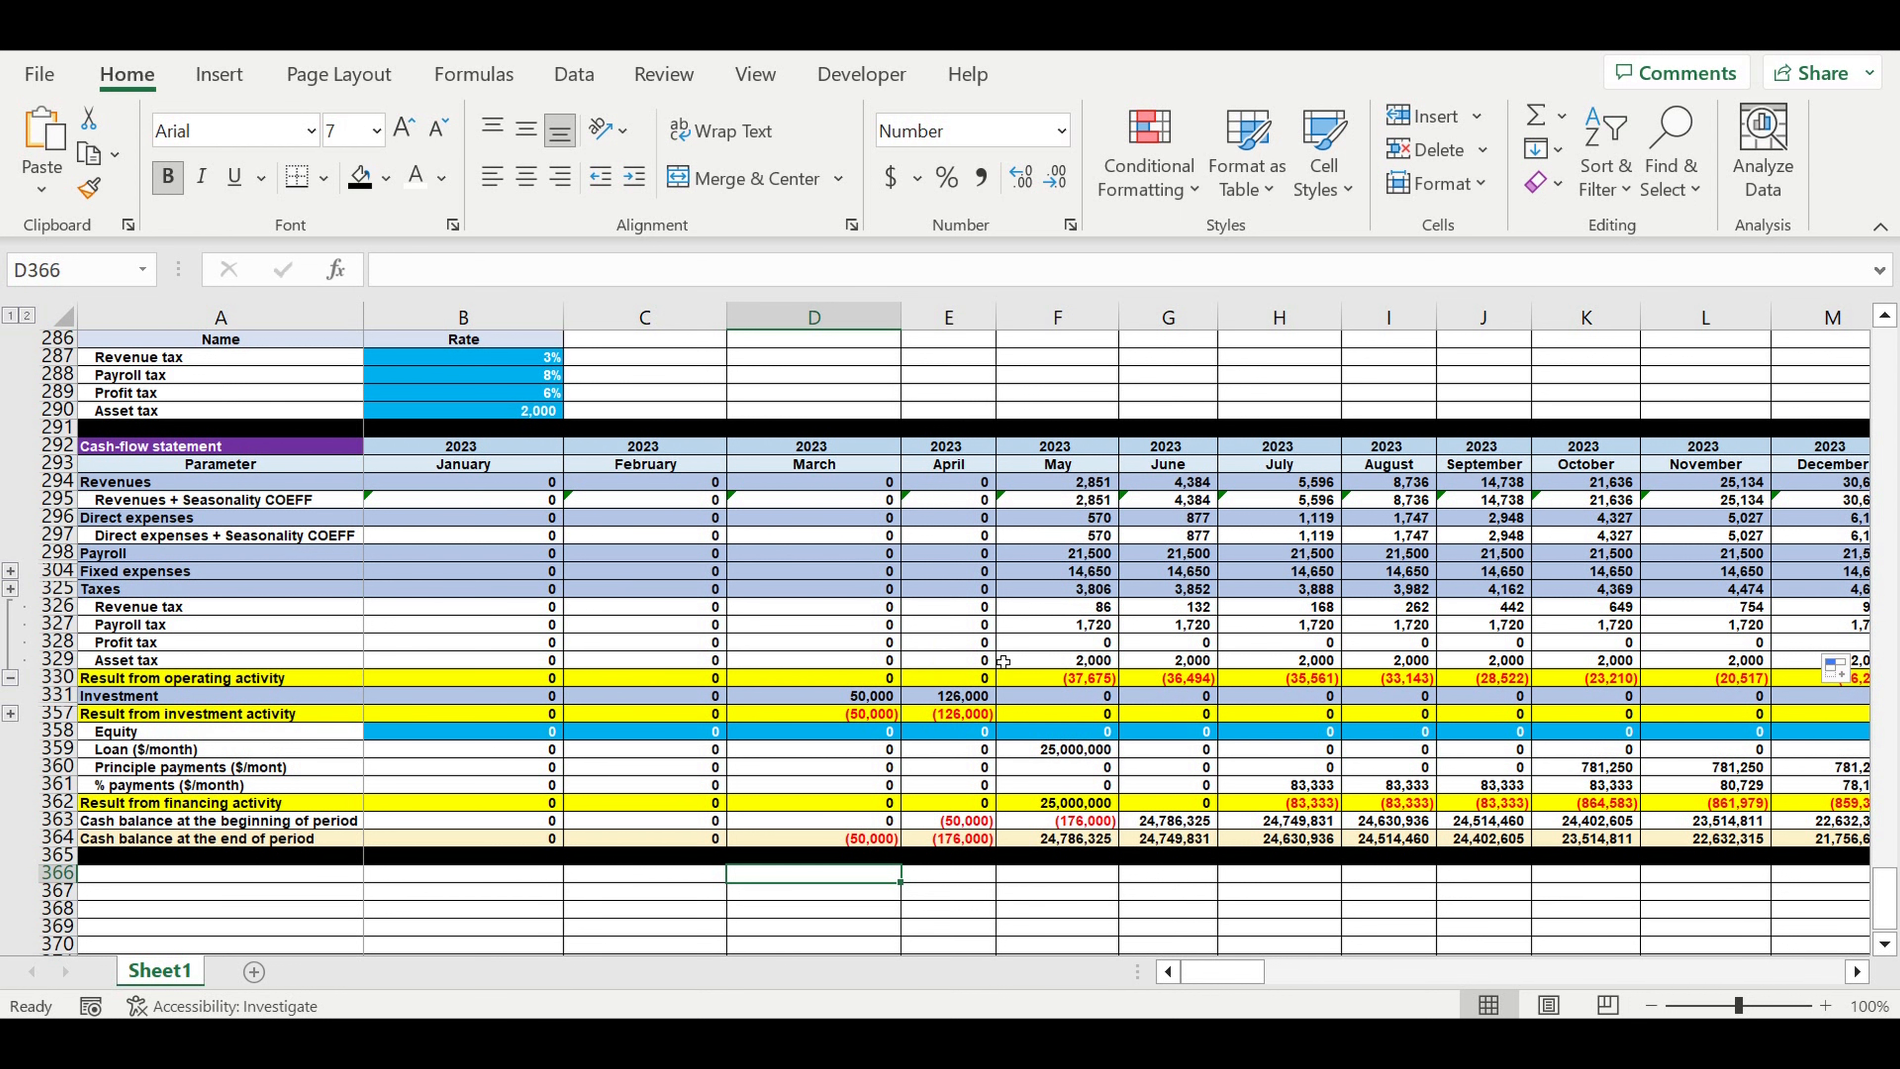
{"action": "left_click", "coordinate": [10, 678]}
{"action": "left_click", "coordinate": [354, 751]}
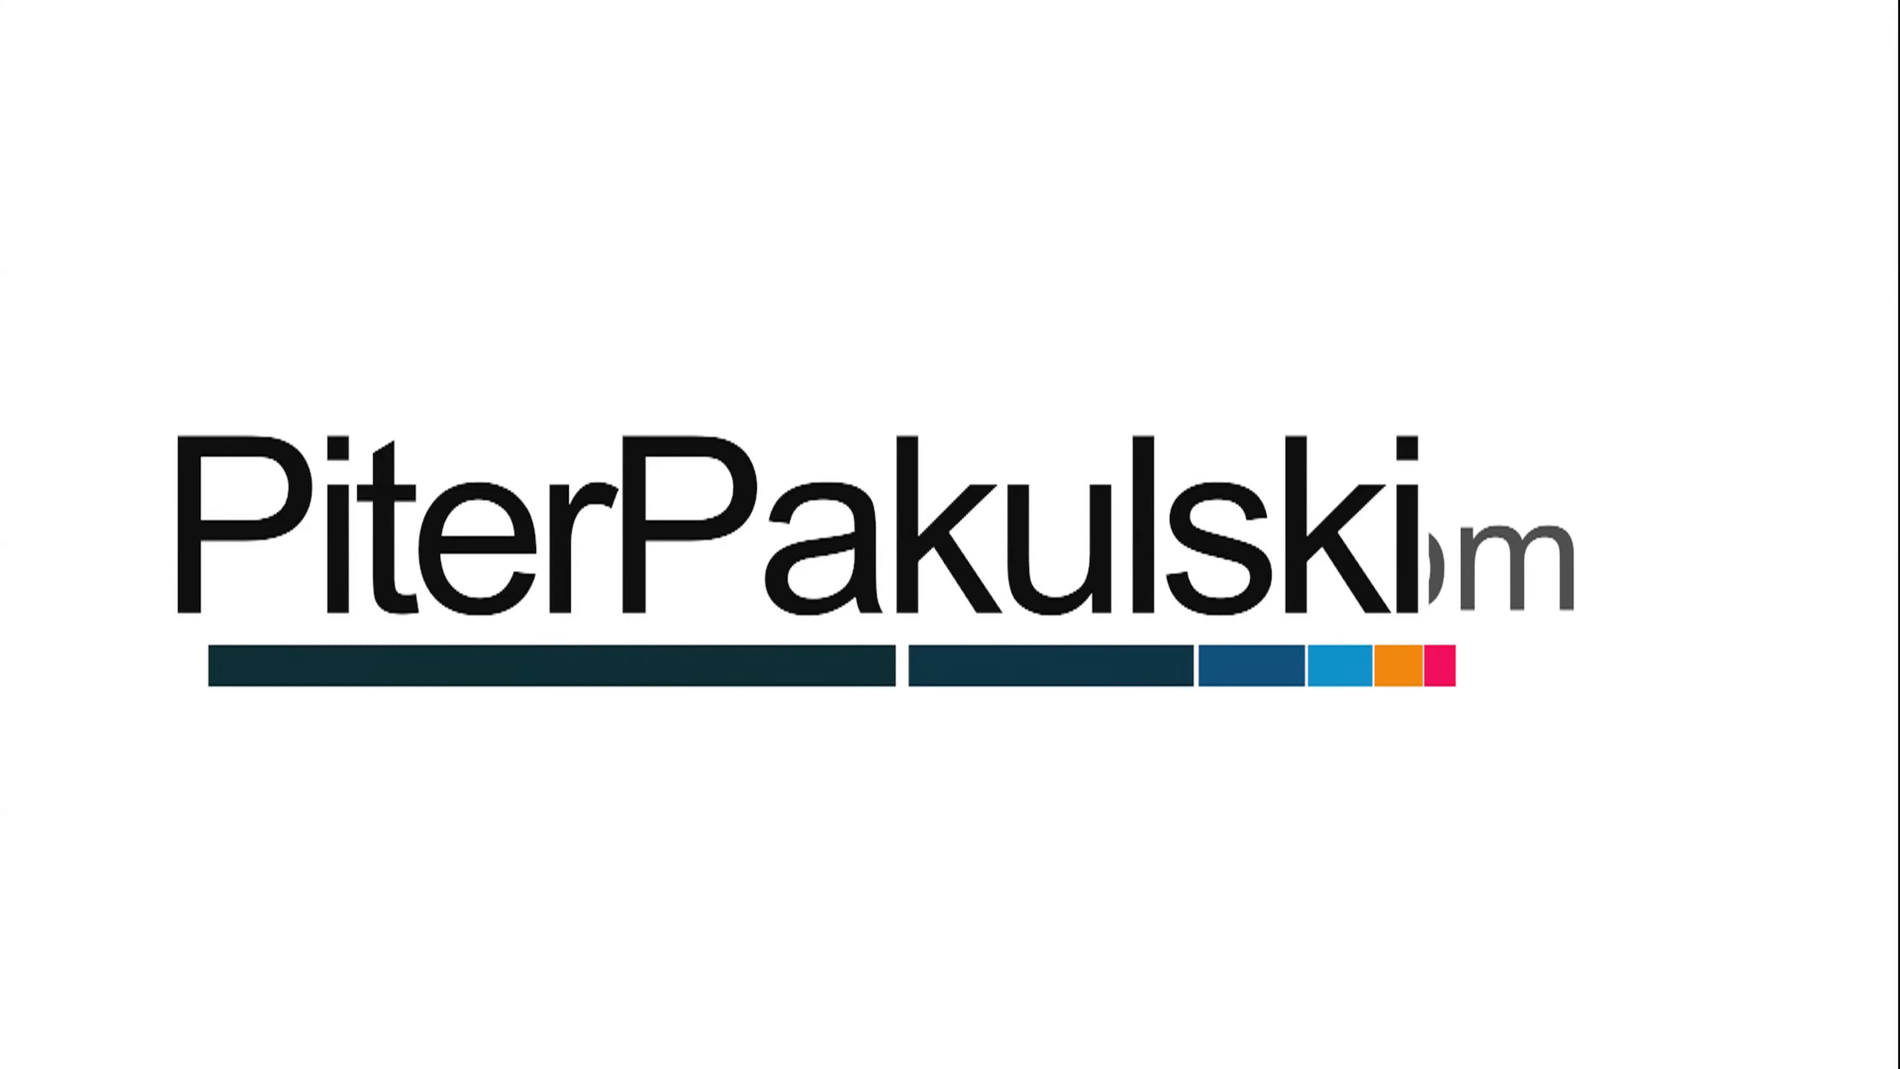